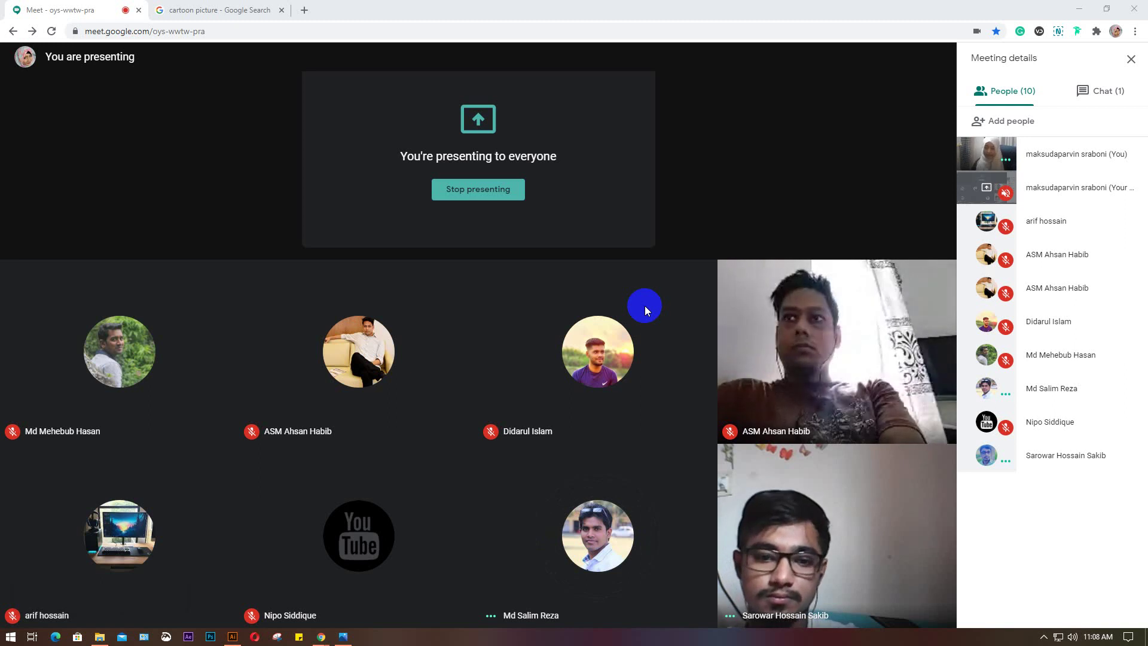
- Briefly view the Olaf picture and the fiverr folder, then return to the meeting
{"action": "left_click", "coordinate": [345, 637]}
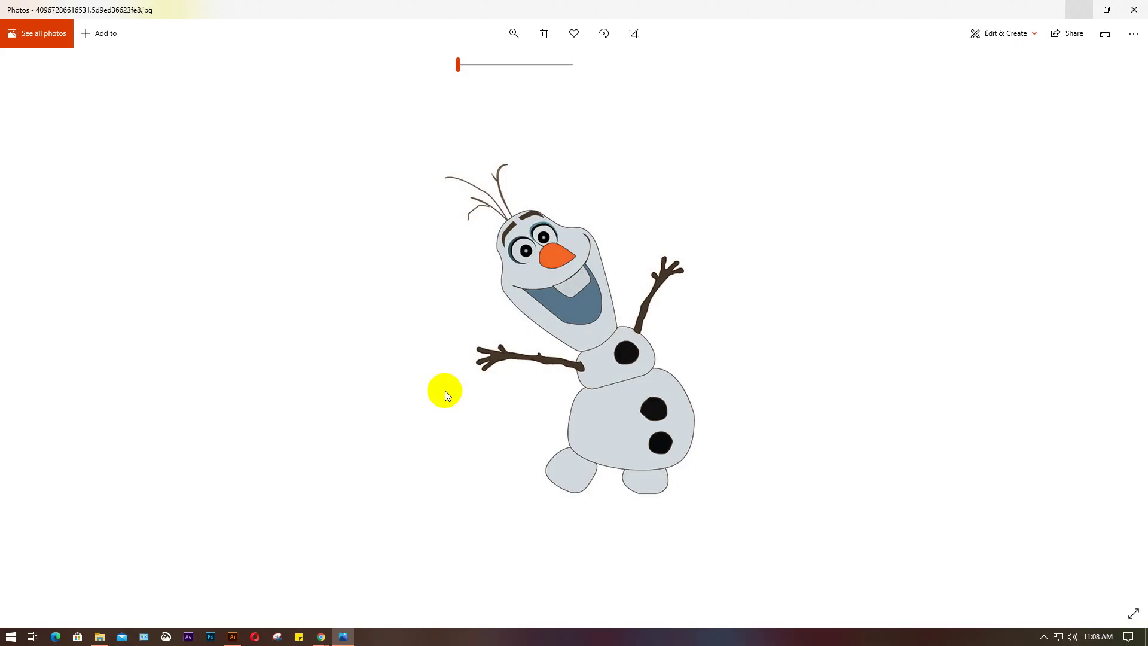
{"action": "left_click", "coordinate": [1126, 7]}
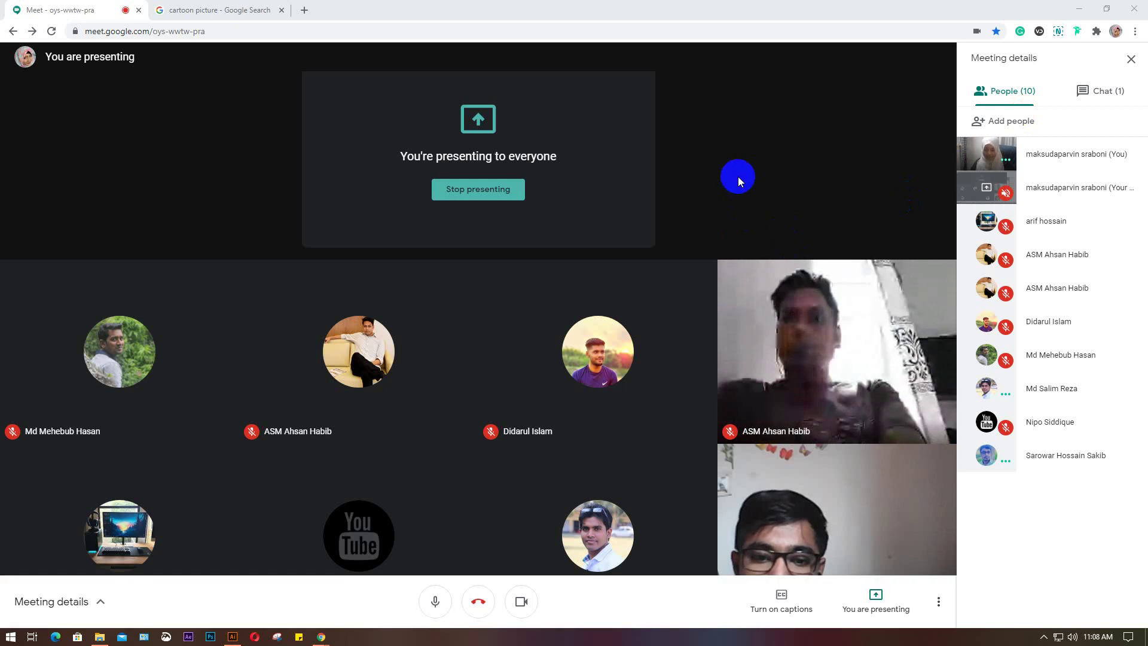
{"action": "left_click", "coordinate": [99, 637]}
{"action": "left_click", "coordinate": [1080, 7]}
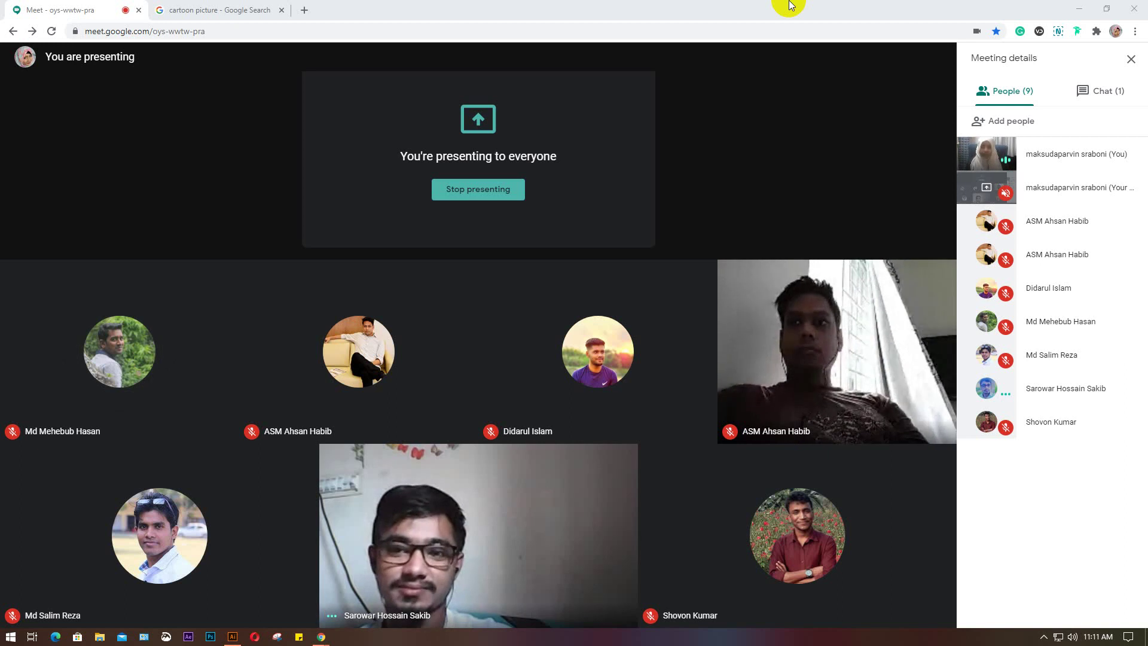
{"action": "mouse_move", "coordinate": [321, 636]}
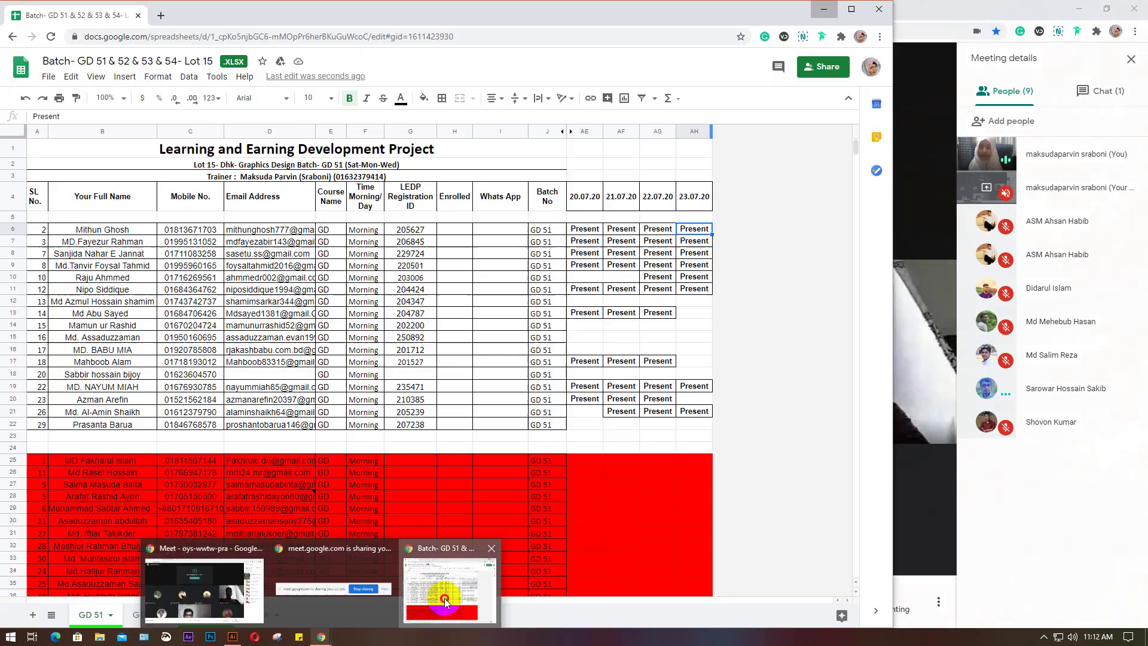
- Bring up the GD 51 attendance sheet and select cells AF14 through AF22
{"action": "left_click", "coordinate": [443, 598]}
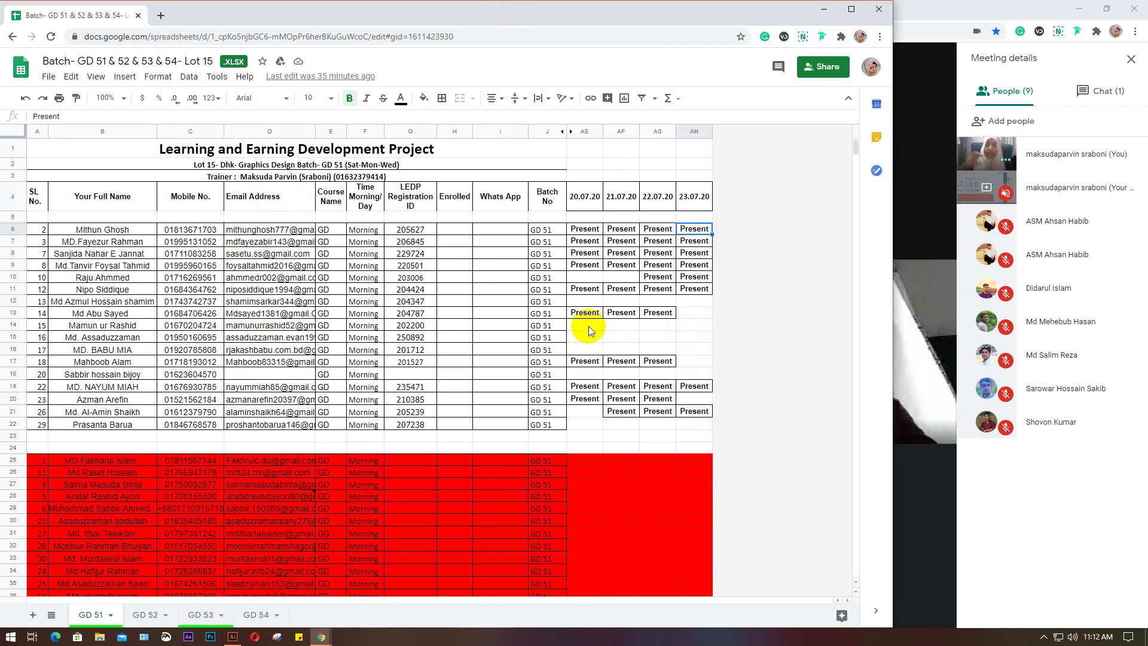
{"action": "left_click", "coordinate": [622, 328]}
{"action": "key", "text": "Down"}
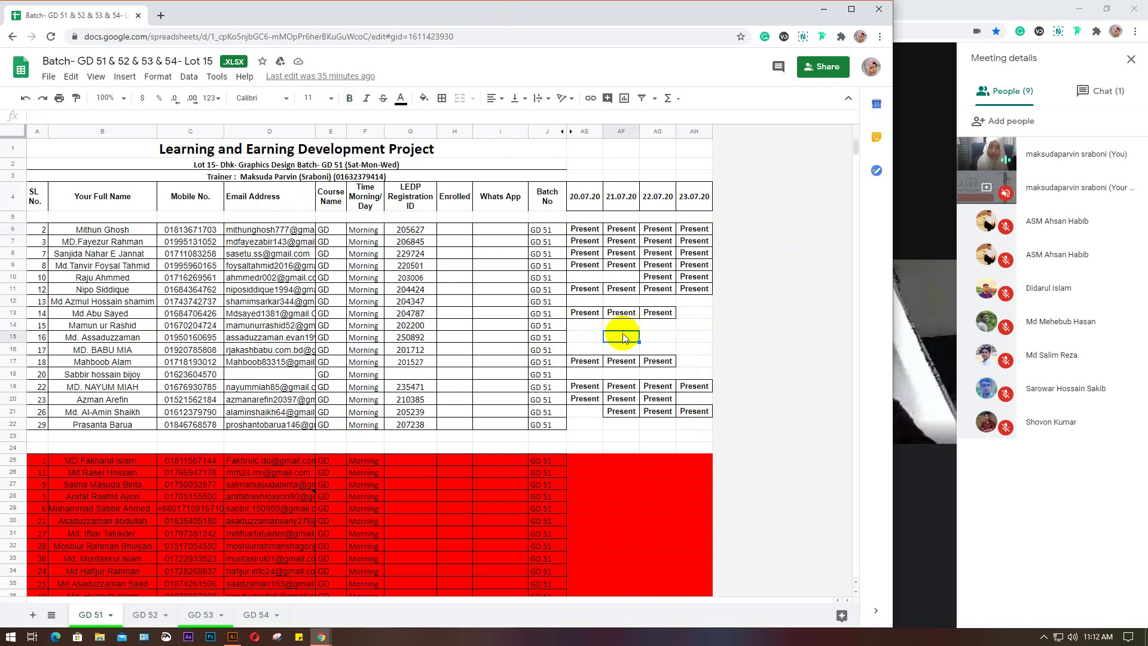
{"action": "key", "text": "Down"}
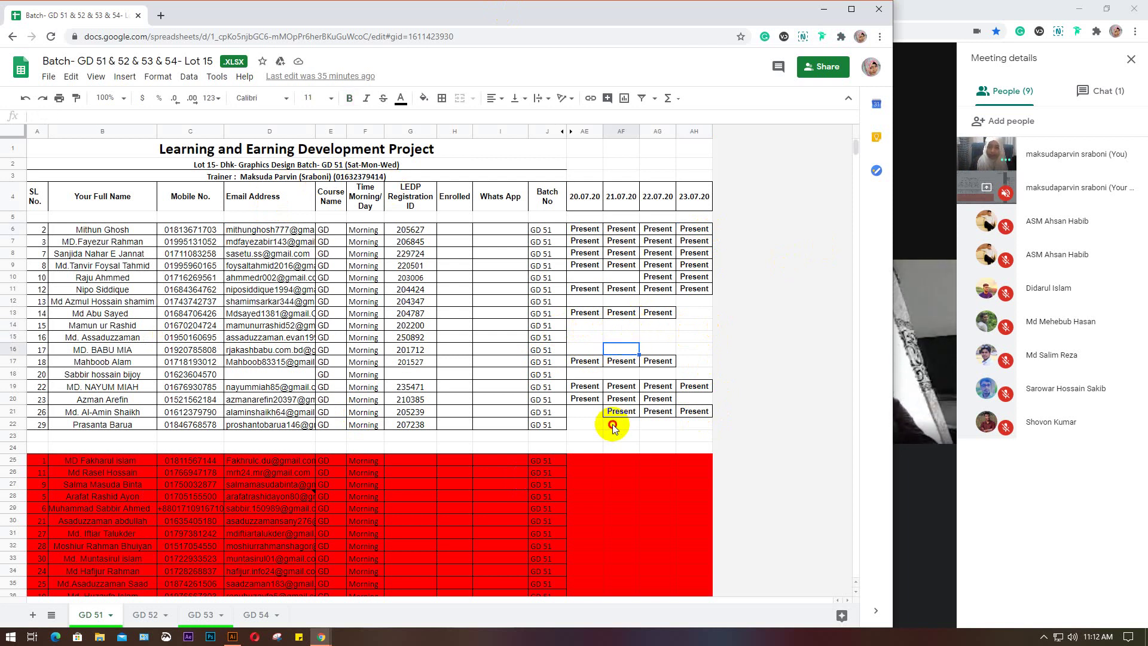
{"action": "left_click", "coordinate": [612, 425]}
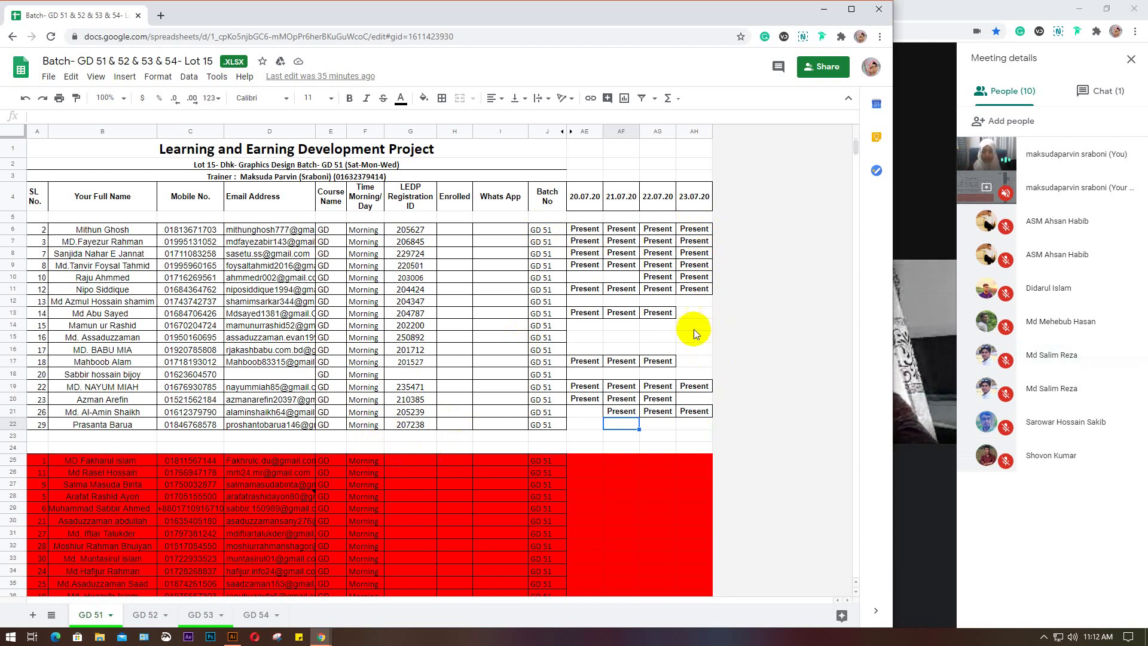
- Scroll through the GD 52 attendance sheet, then review the GD 54 sheet
{"action": "left_click", "coordinate": [142, 618]}
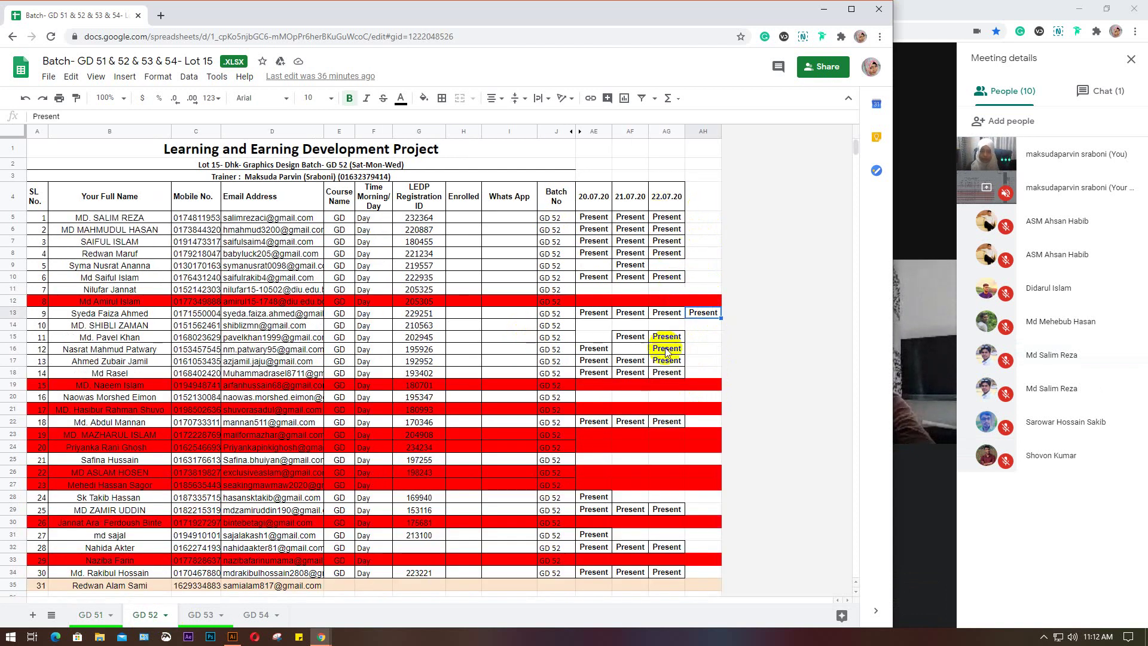
{"action": "scroll", "coordinate": [670, 388], "scroll_direction": "down", "scroll_amount": 2}
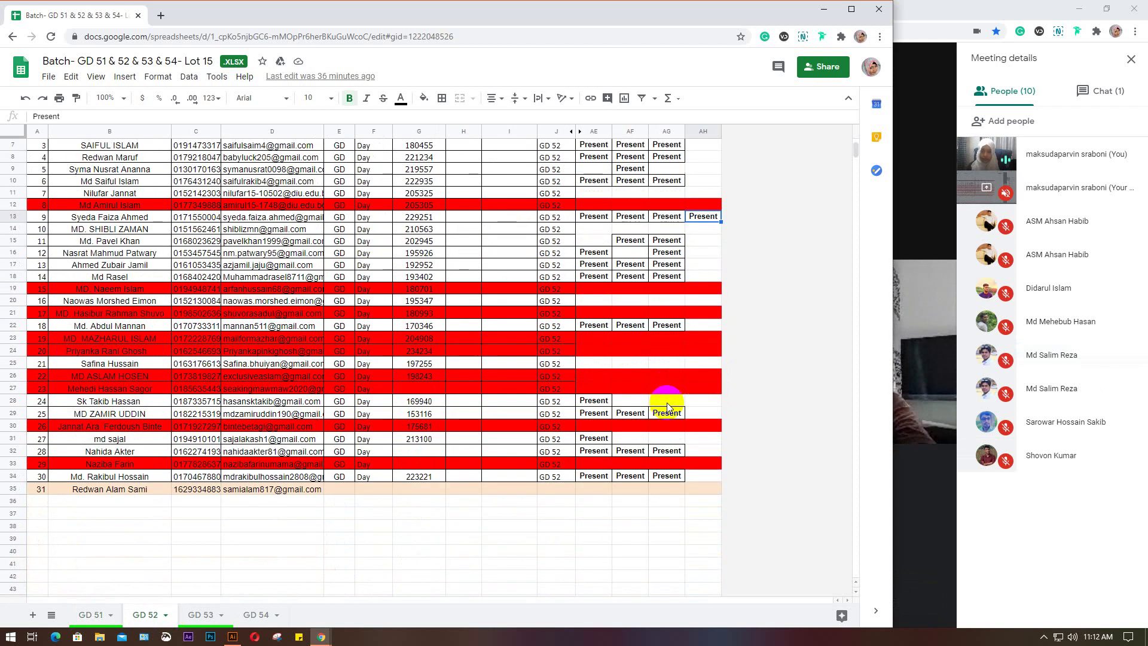
{"action": "scroll", "coordinate": [406, 436], "scroll_direction": "up", "scroll_amount": 1}
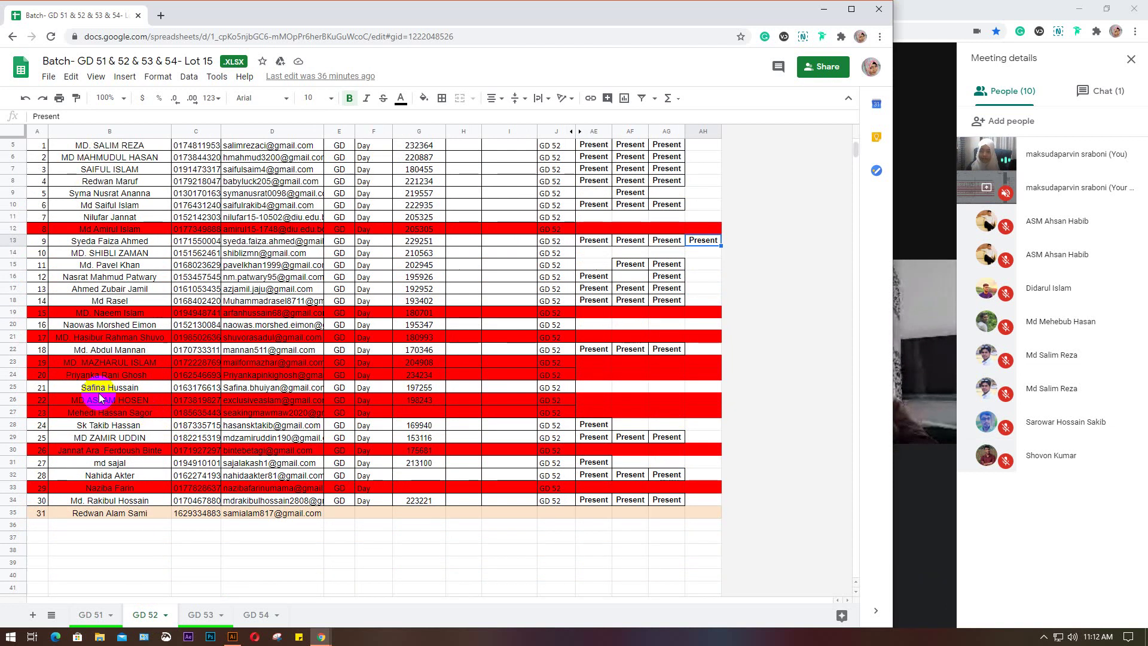
{"action": "scroll", "coordinate": [143, 389], "scroll_direction": "up", "scroll_amount": 1}
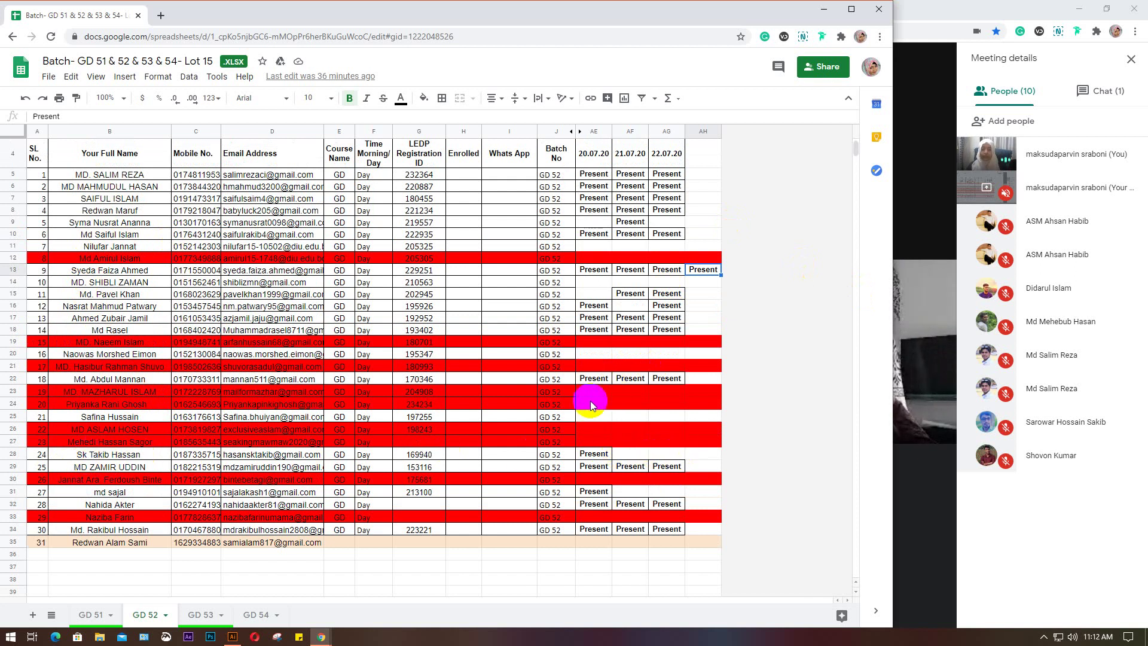
{"action": "left_click", "coordinate": [256, 614]}
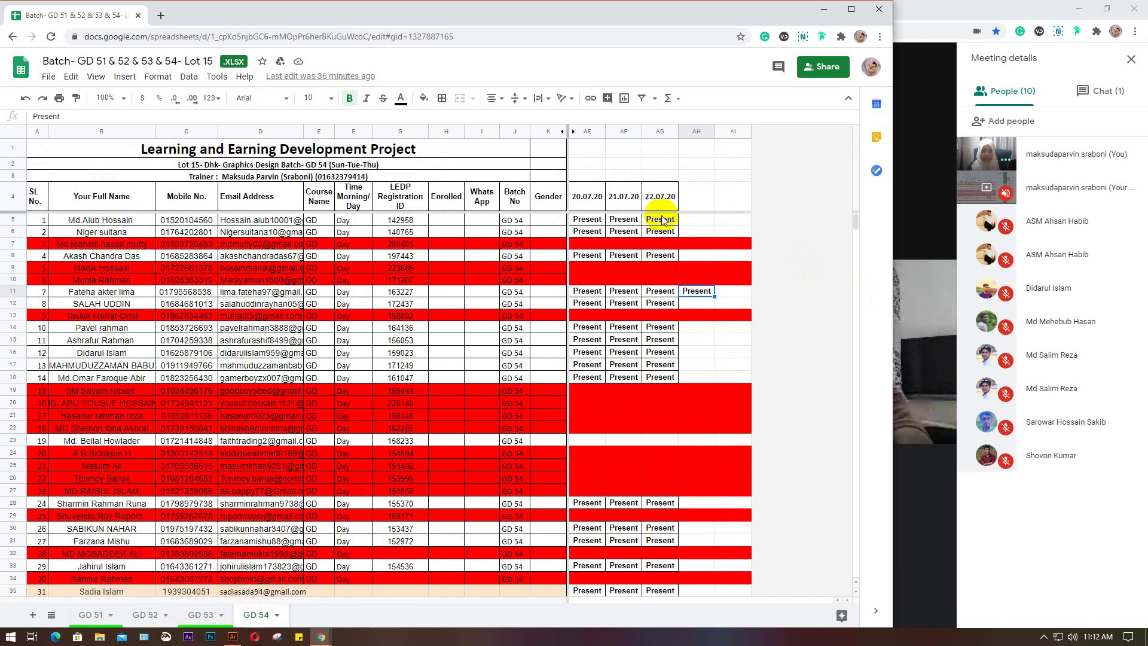
{"action": "scroll", "coordinate": [662, 220], "scroll_direction": "down", "scroll_amount": 1}
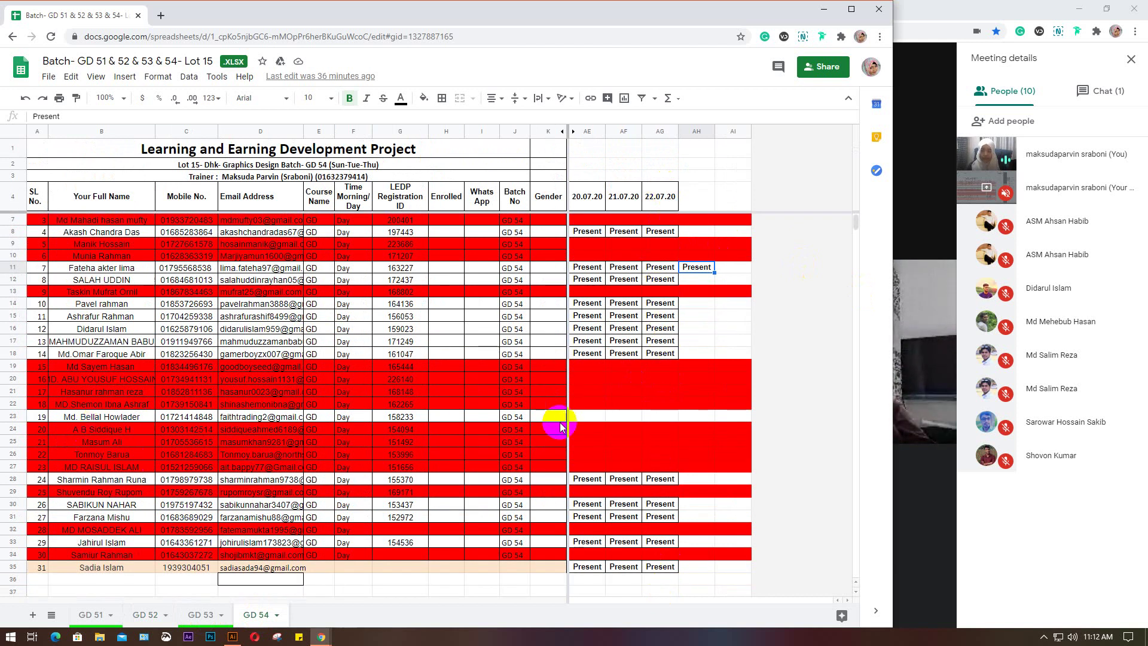
{"action": "scroll", "coordinate": [641, 415], "scroll_direction": "up", "scroll_amount": 1}
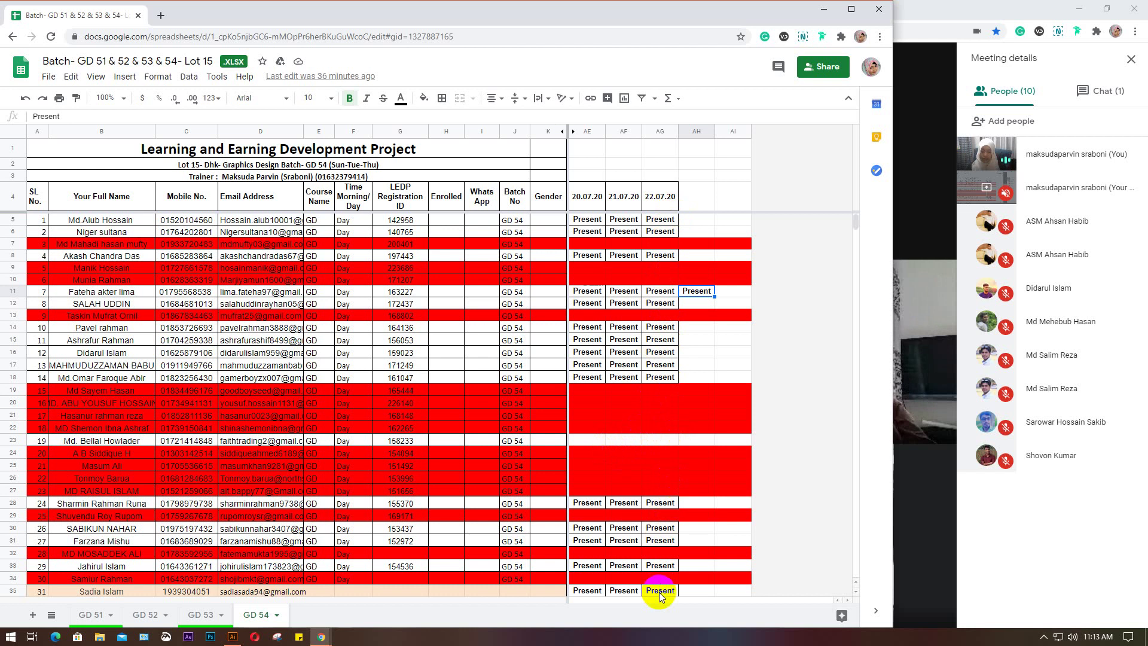
- Review the GD 53 attendance sheet, then bring the Meet presentation back to the front
{"action": "left_click", "coordinate": [204, 615]}
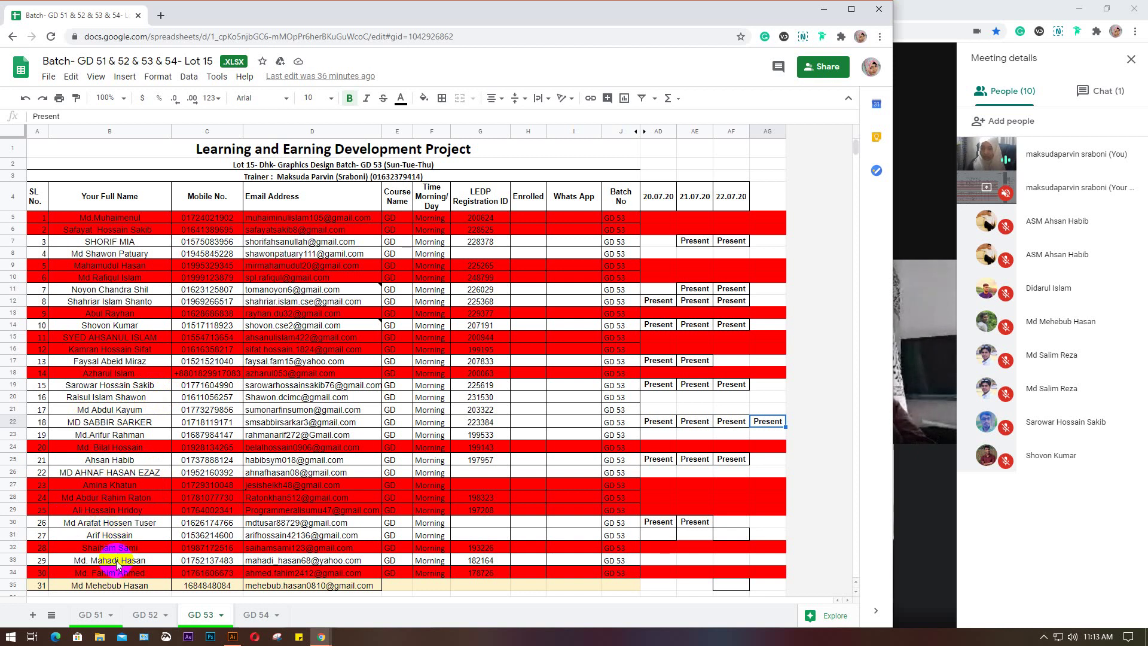
{"action": "scroll", "coordinate": [222, 494], "scroll_direction": "down", "scroll_amount": 1}
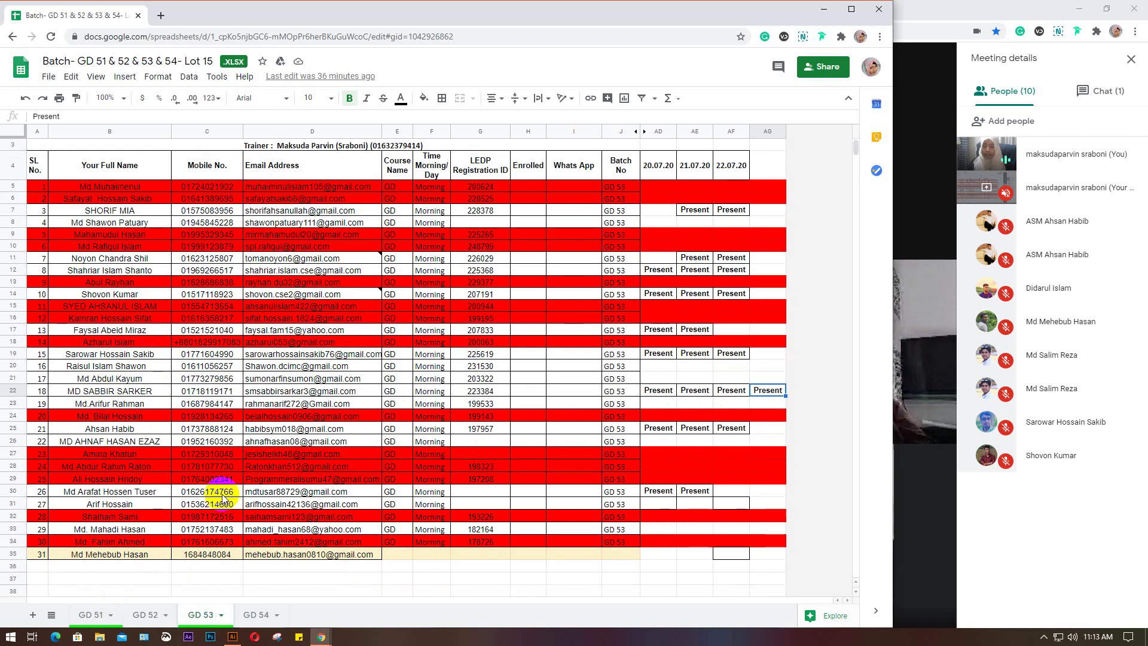
{"action": "scroll", "coordinate": [395, 505], "scroll_direction": "up", "scroll_amount": 1}
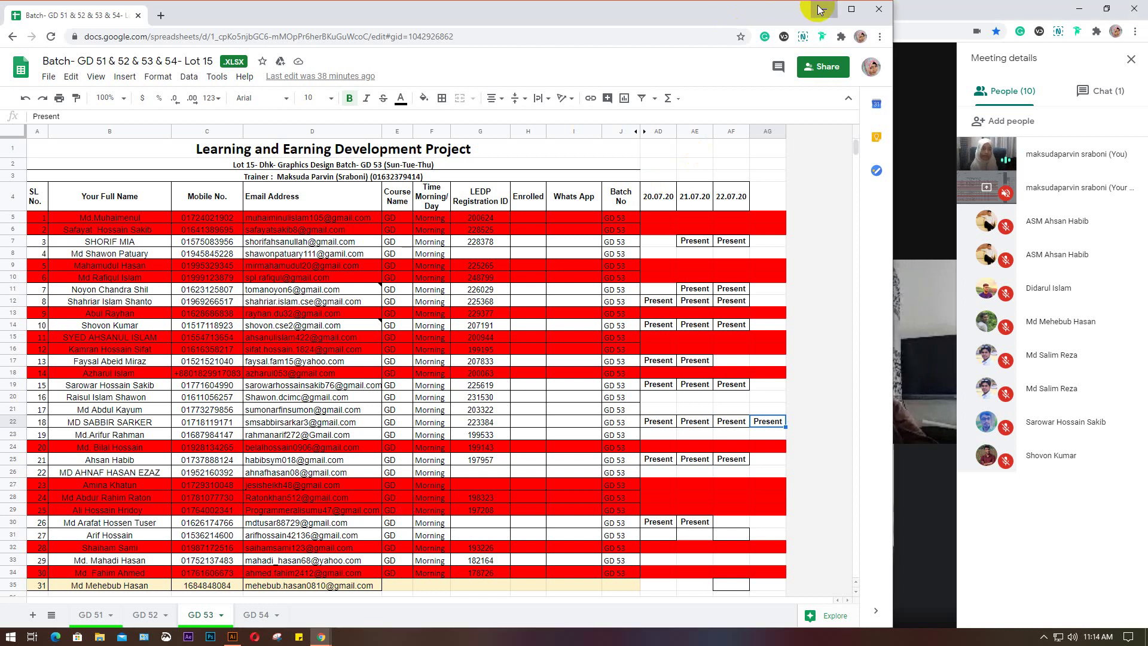
{"action": "left_click", "coordinate": [950, 9]}
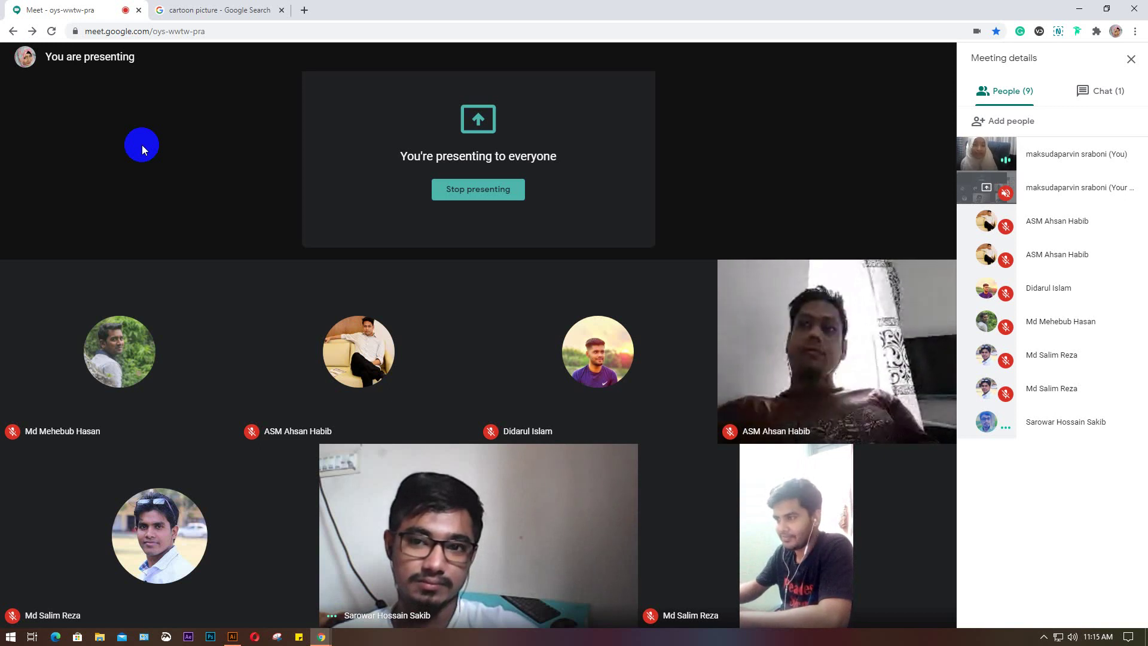
{"action": "mouse_move", "coordinate": [501, 594]}
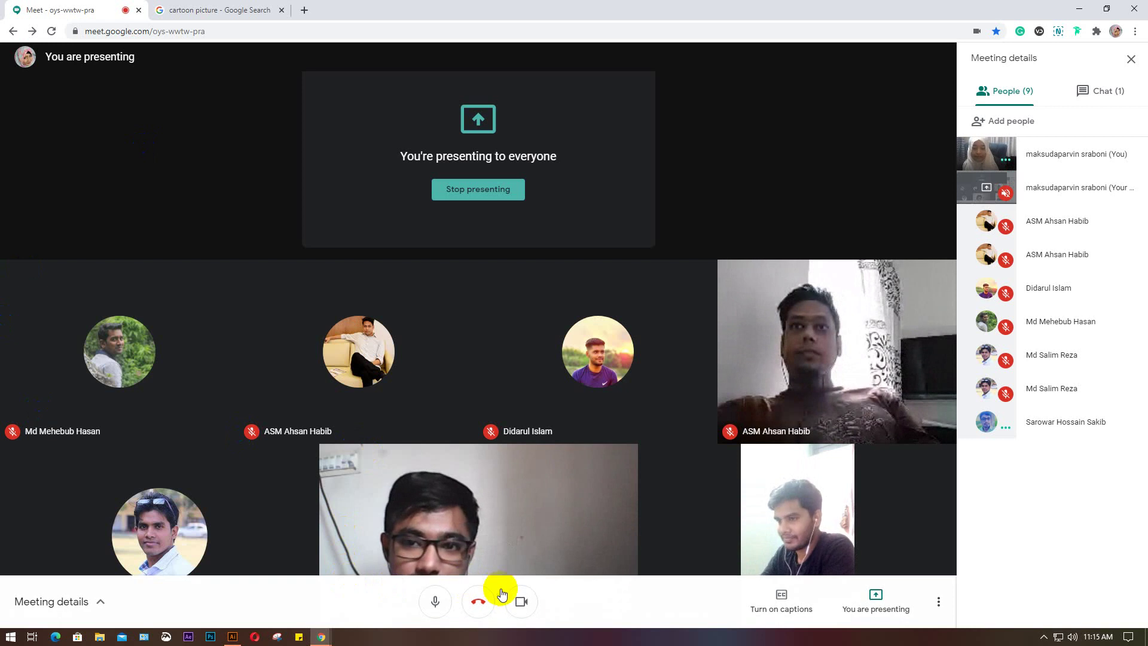
- Turn off your camera in the Meet call
{"action": "left_click", "coordinate": [520, 600]}
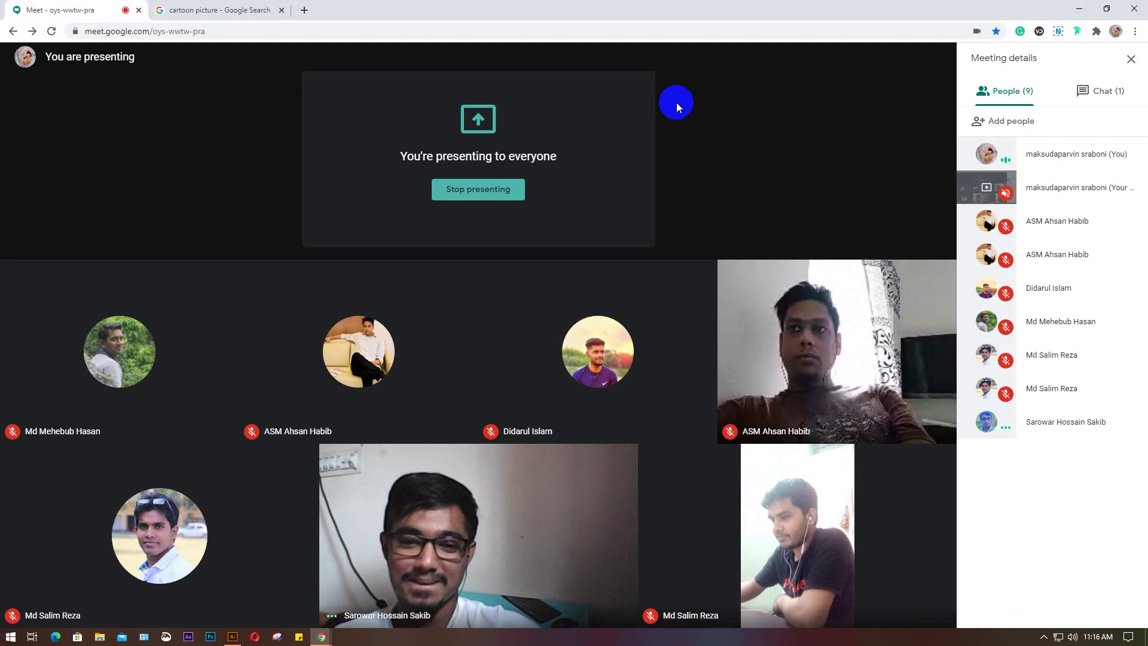
{"action": "left_click", "coordinate": [233, 636]}
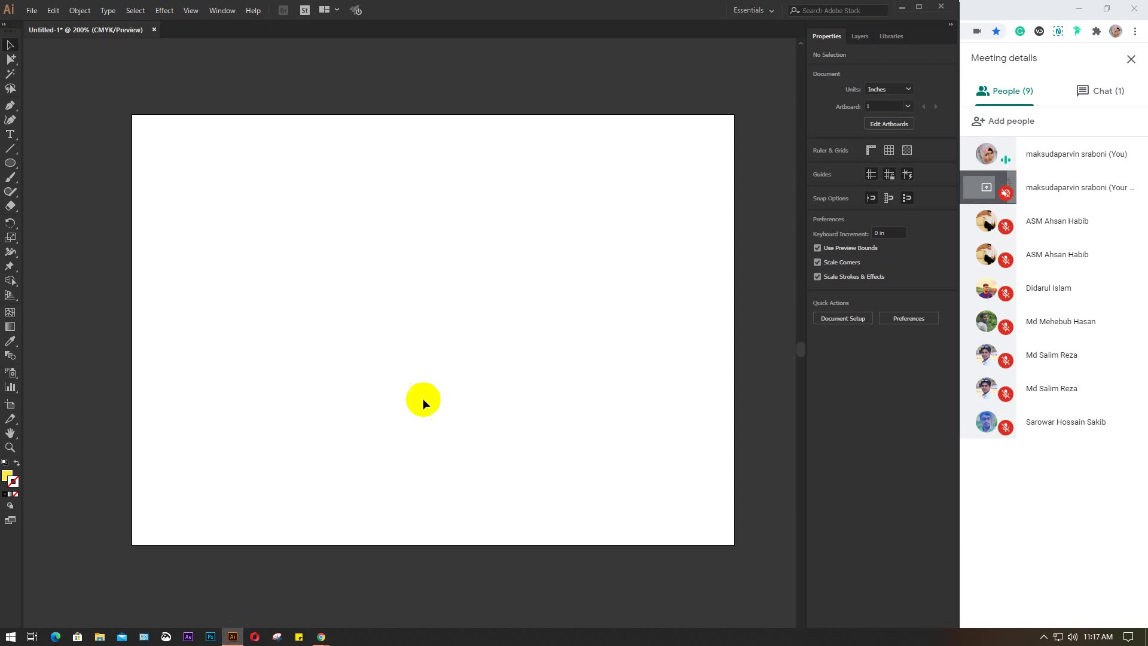
{"action": "left_click", "coordinate": [899, 8]}
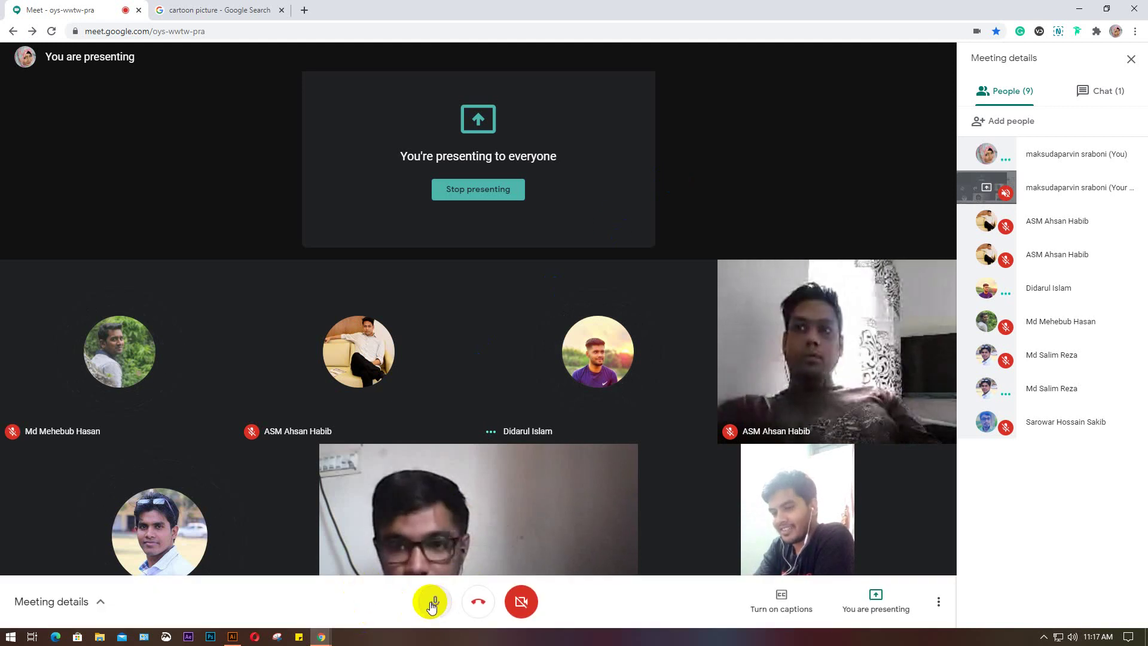
{"action": "left_click", "coordinate": [432, 604]}
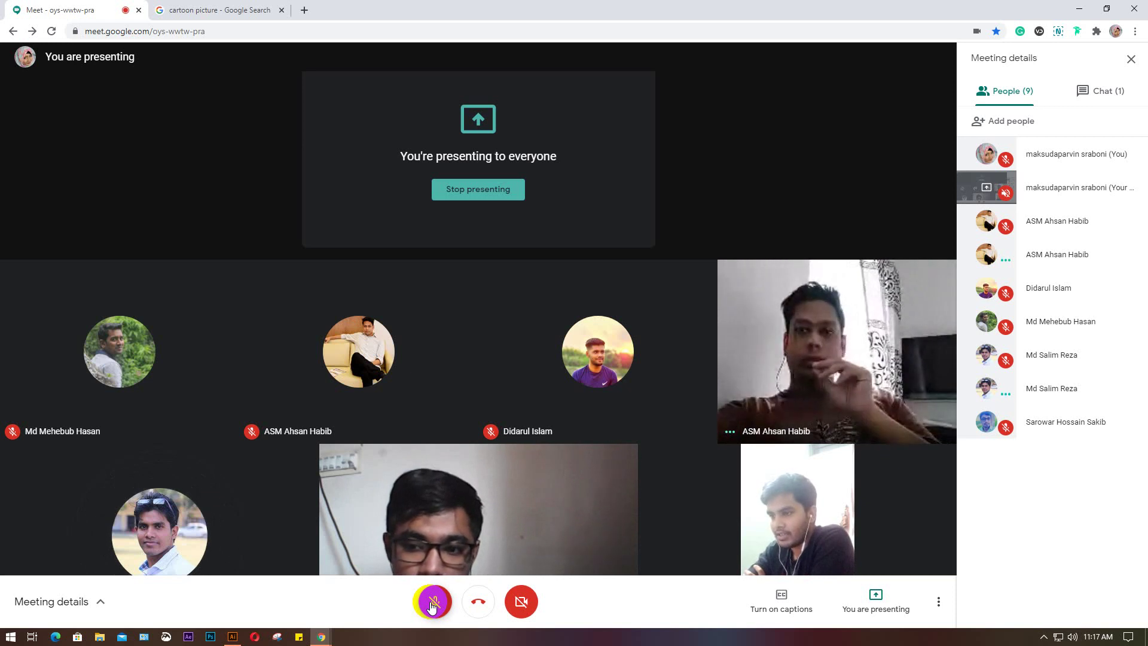
{"action": "left_click", "coordinate": [432, 605]}
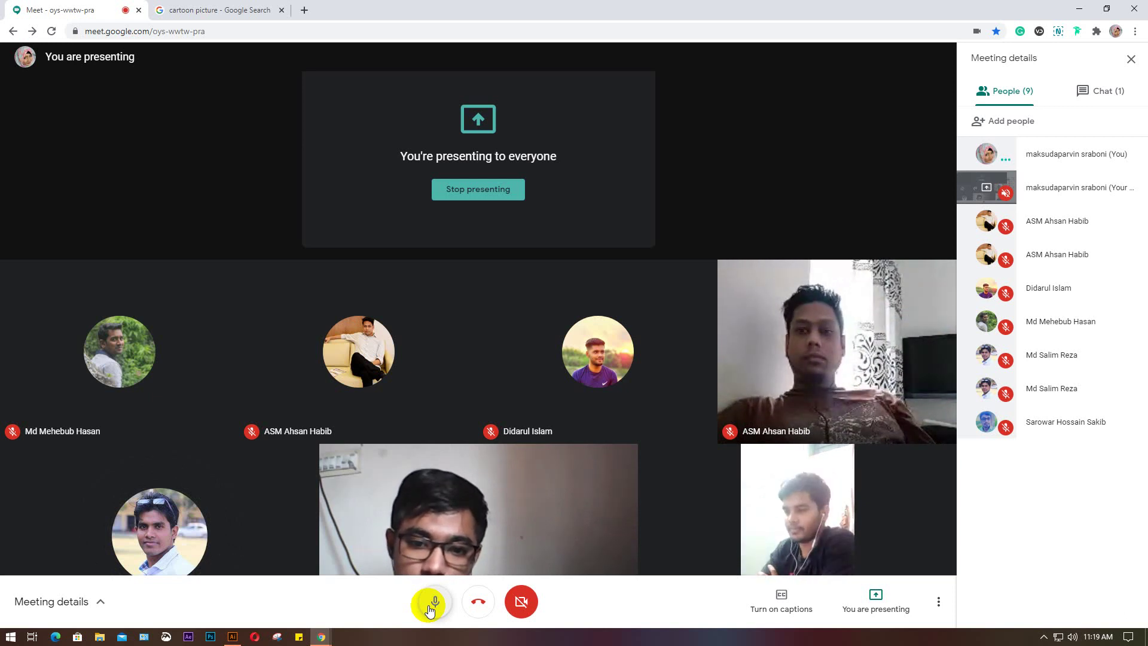
{"action": "left_click", "coordinate": [429, 609]}
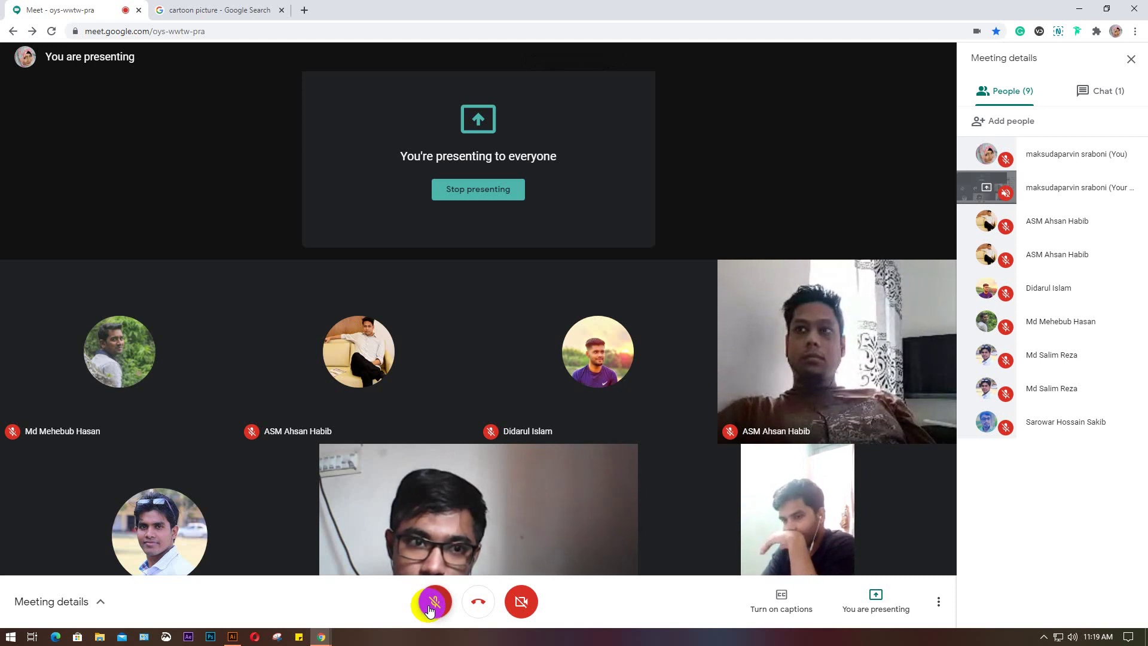
{"action": "left_click", "coordinate": [429, 609]}
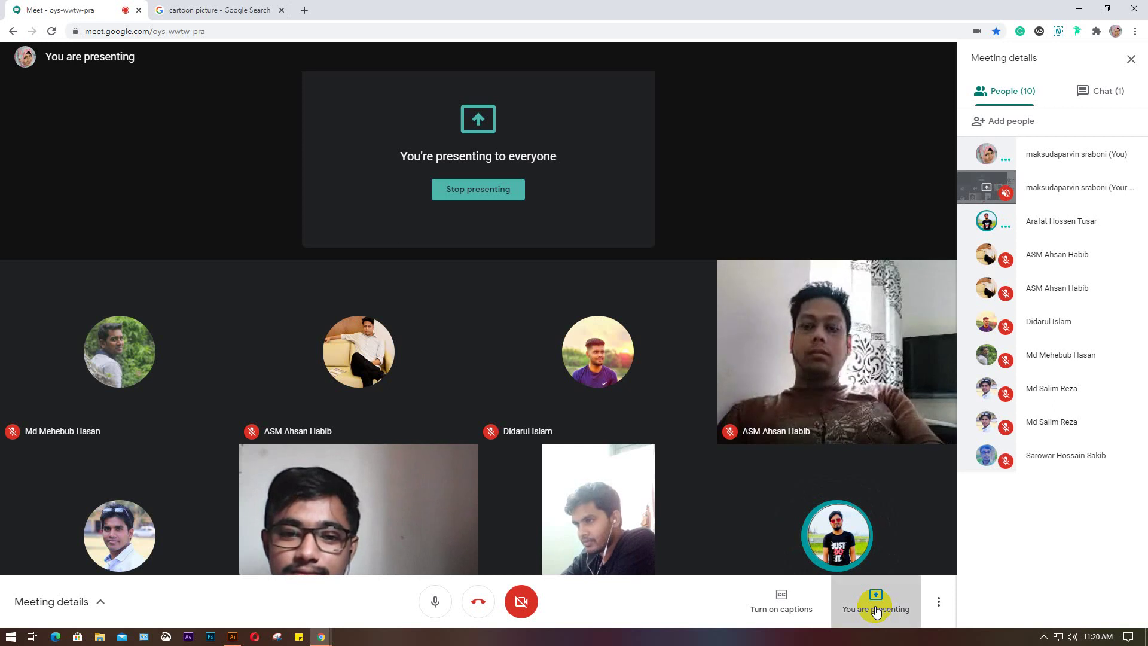
{"action": "left_click", "coordinate": [876, 610]}
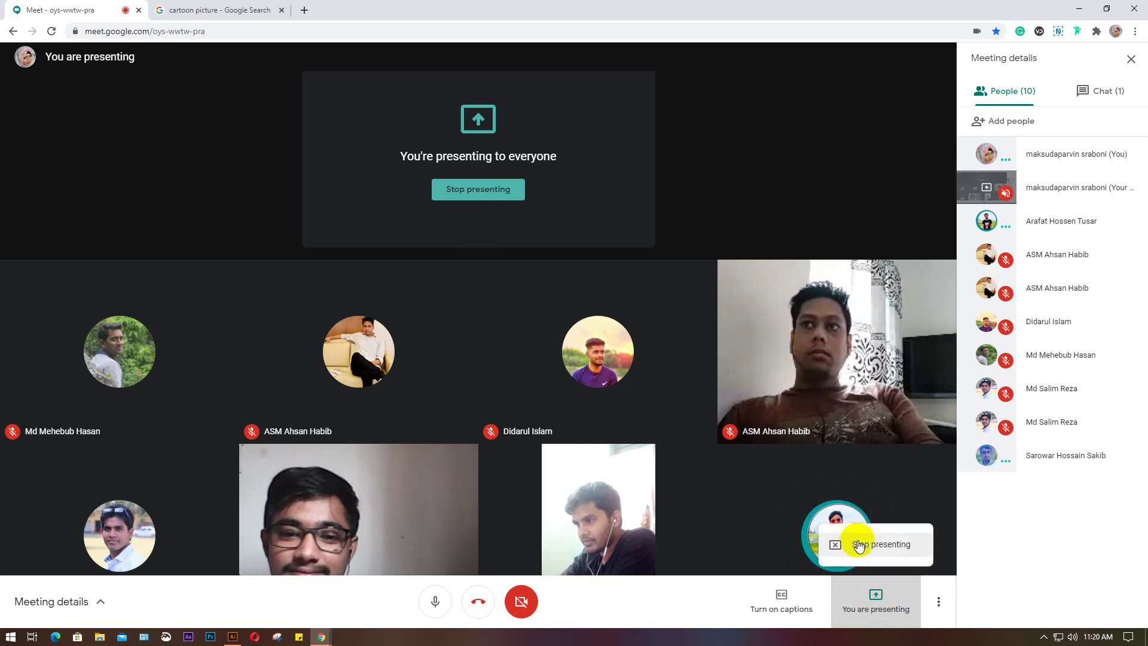
{"action": "left_click", "coordinate": [490, 195]}
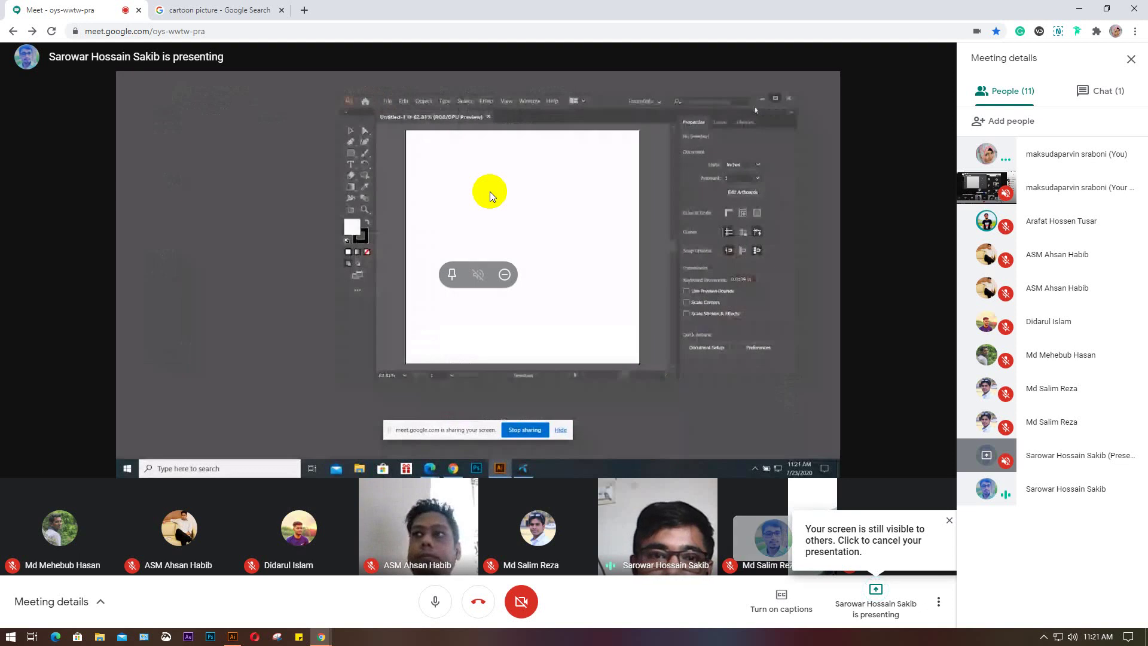
- Dismiss the 'Your screen is still visible' notice on the Meet stage
{"action": "left_click", "coordinate": [489, 192]}
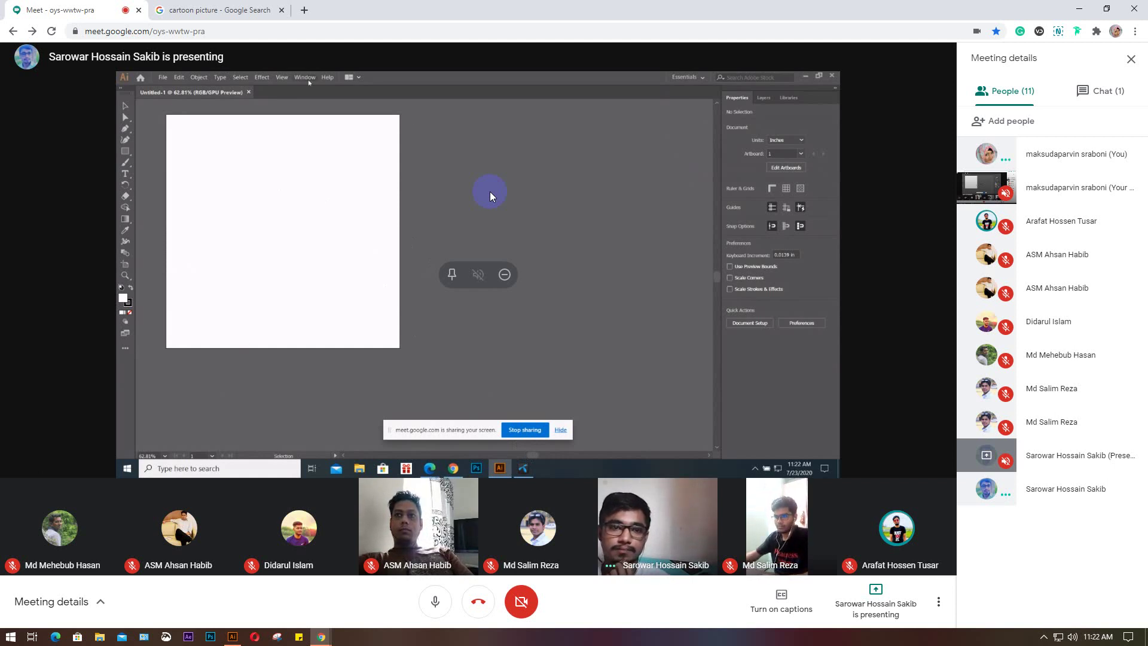
- Click the main stage while waiting for the other participant's presentation to end
{"action": "left_click", "coordinate": [490, 196]}
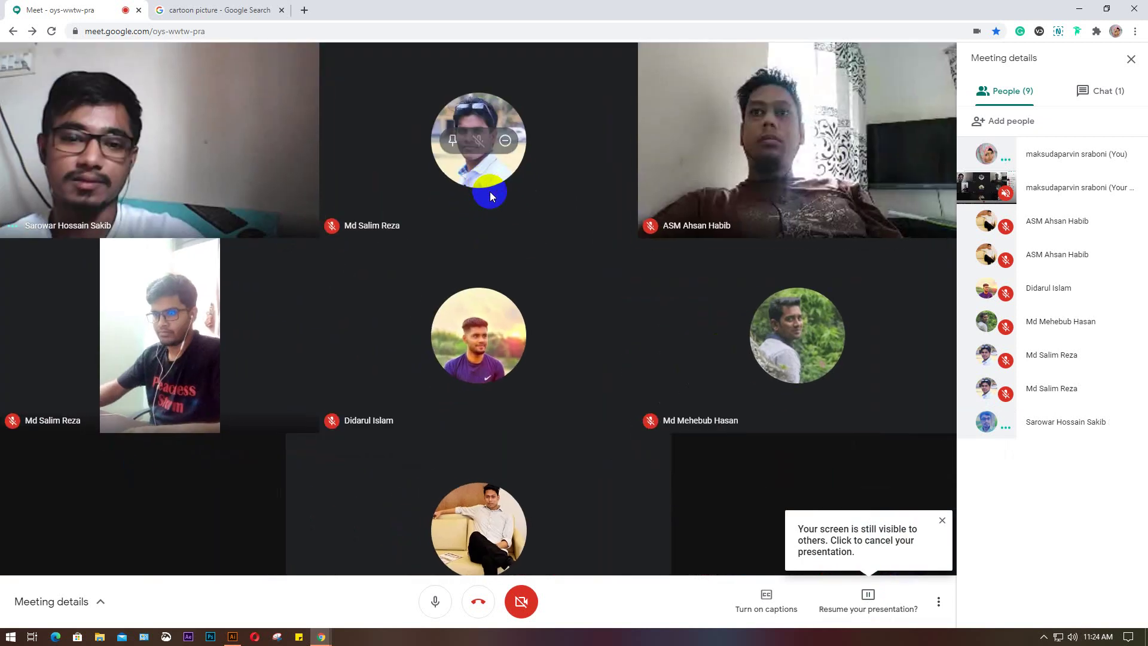
- Stop the paused share, present your entire screen again, and hide the sharing bar
{"action": "left_click", "coordinate": [872, 595]}
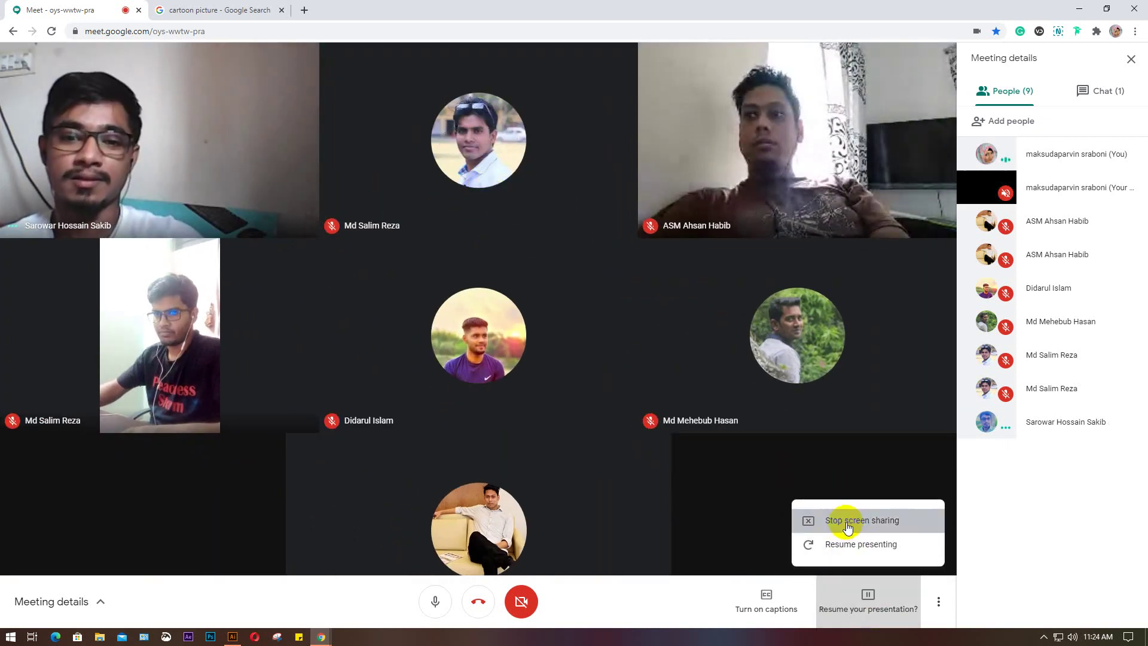
{"action": "left_click", "coordinate": [849, 525]}
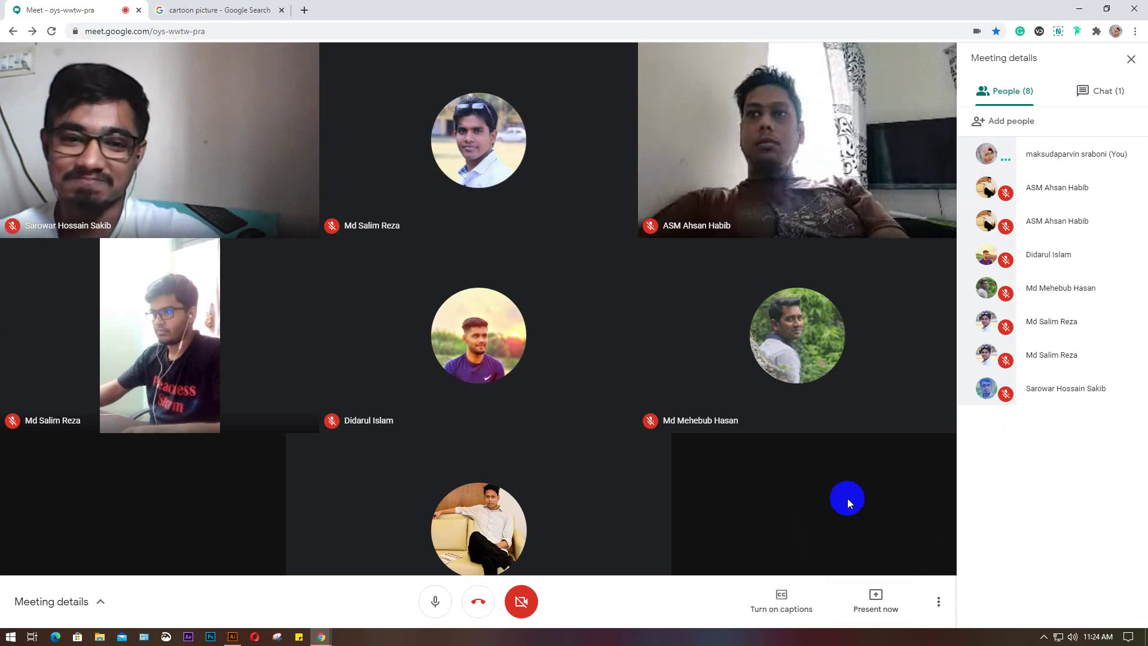
{"action": "left_click", "coordinate": [862, 601]}
{"action": "left_click", "coordinate": [891, 503]}
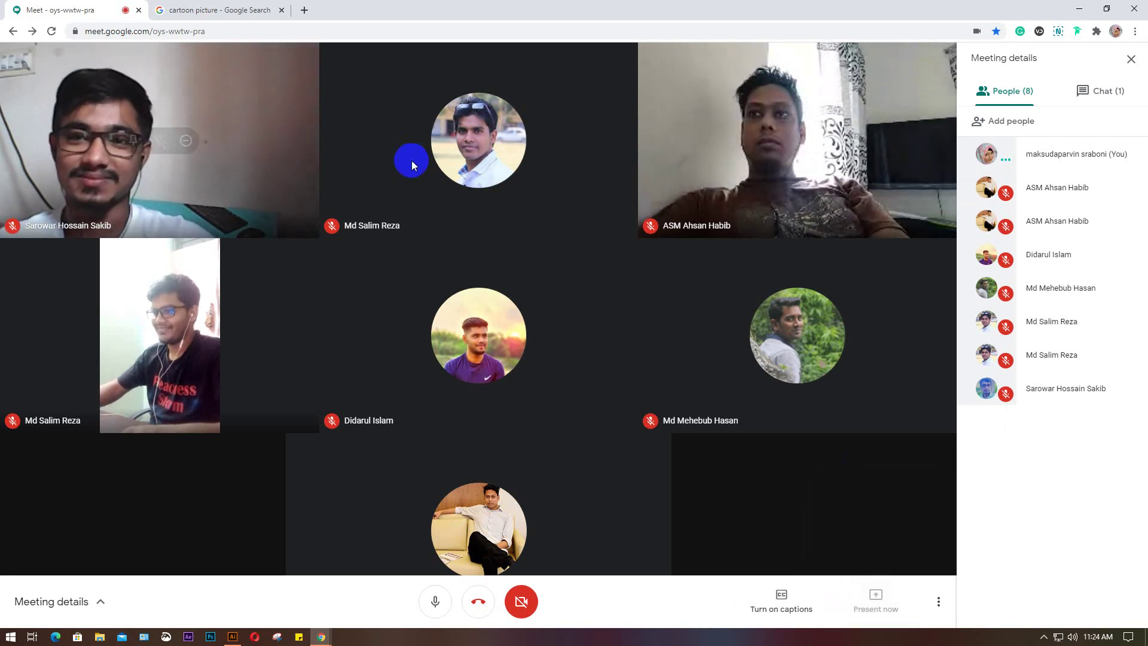
{"action": "left_click", "coordinate": [693, 295]}
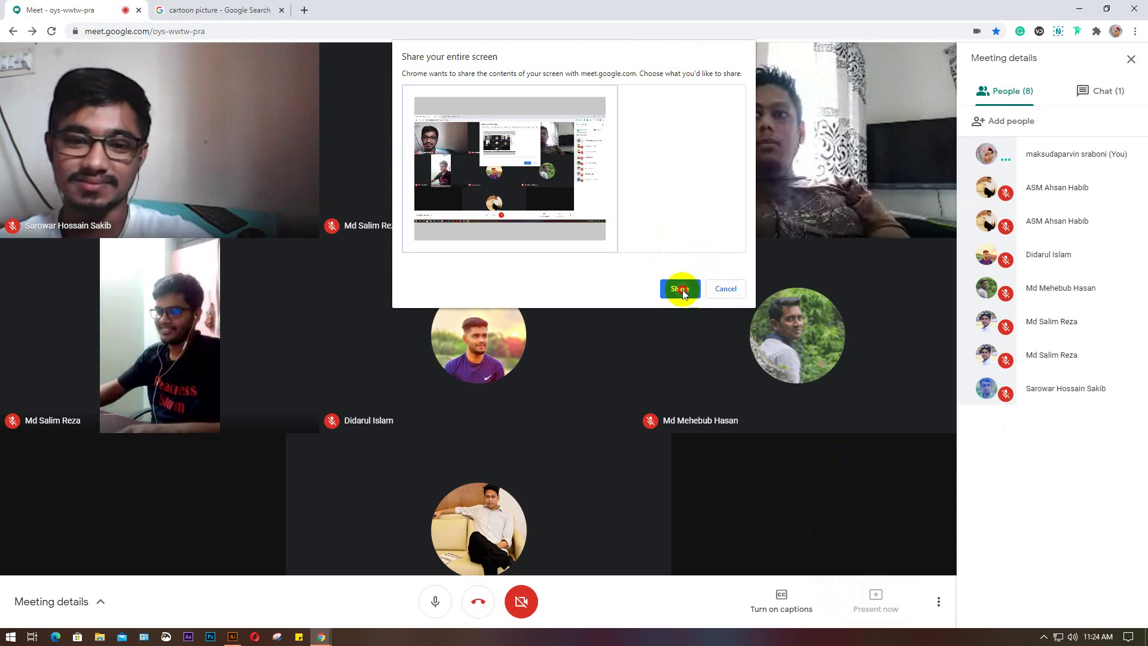
{"action": "left_click", "coordinate": [680, 610]}
{"action": "mouse_move", "coordinate": [287, 489]}
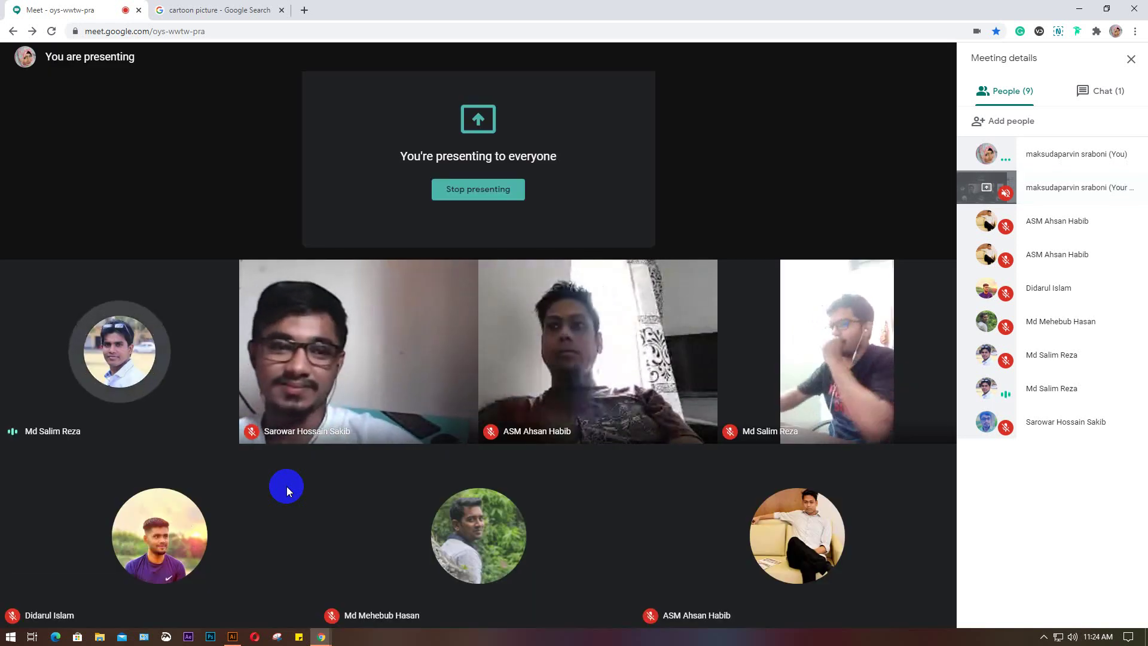
- Switch between the Meet window and the untitled Illustrator document, ending with Illustrator in front
{"action": "left_click", "coordinate": [250, 636]}
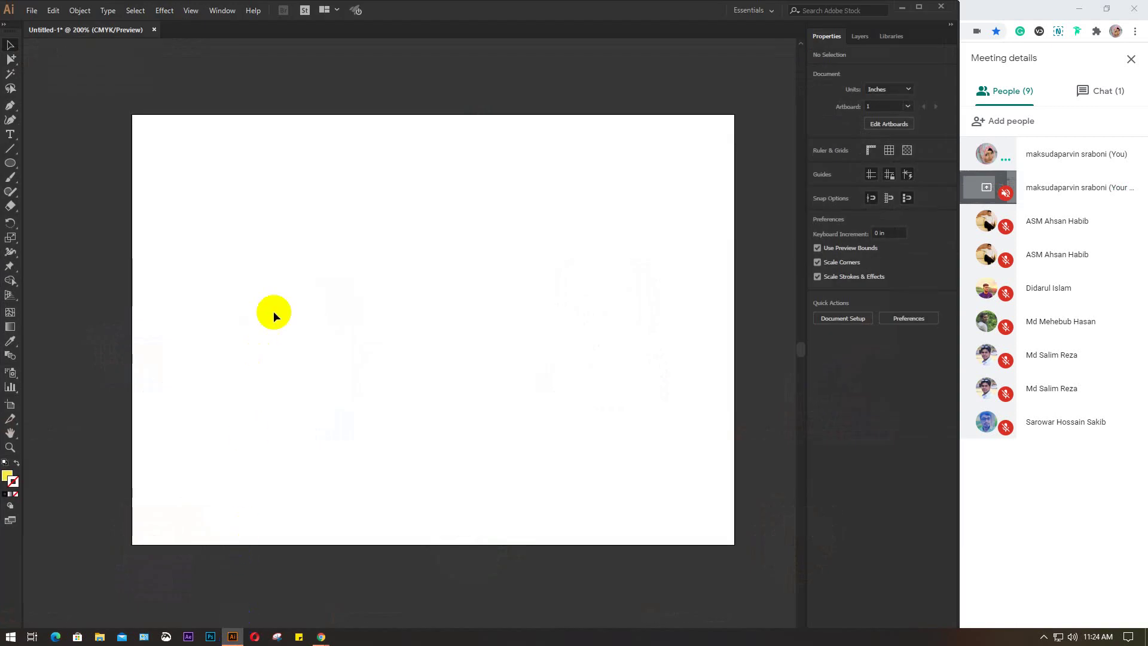
{"action": "left_click", "coordinate": [229, 108]}
{"action": "double_click", "coordinate": [990, 6]}
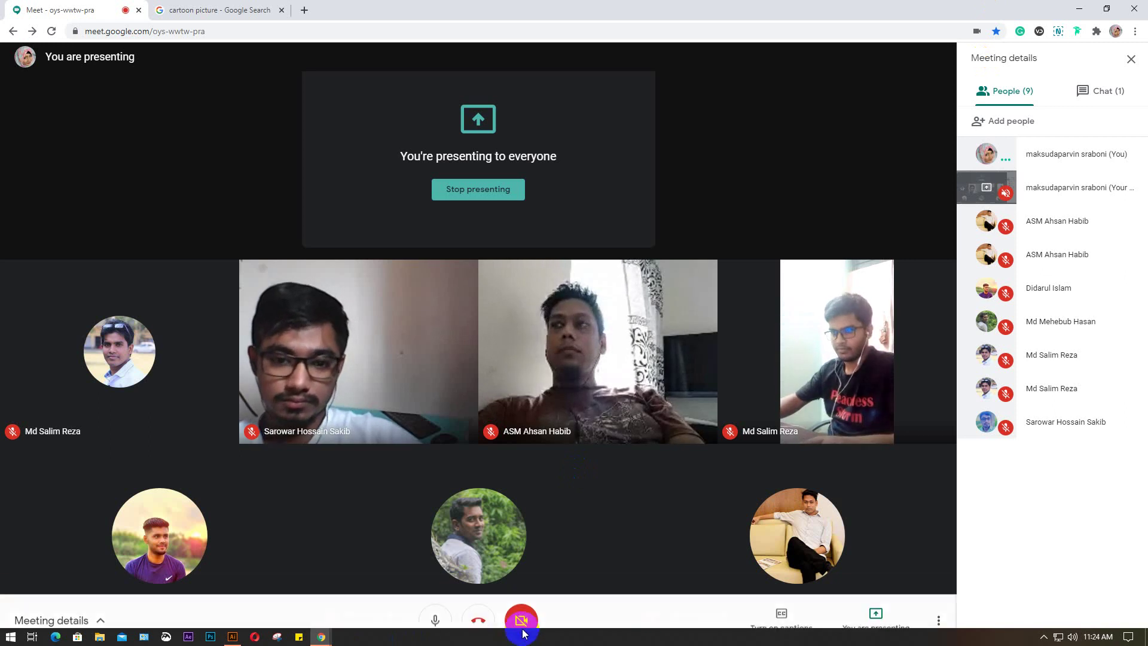
{"action": "left_click", "coordinate": [233, 638]}
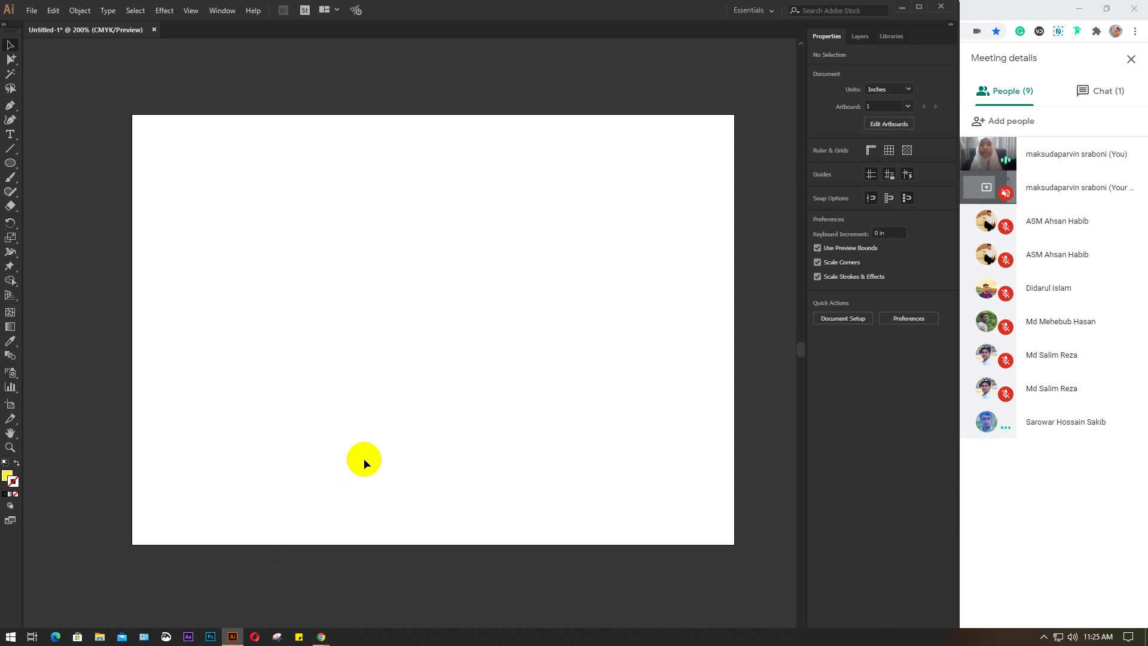
{"action": "left_click", "coordinate": [21, 416]}
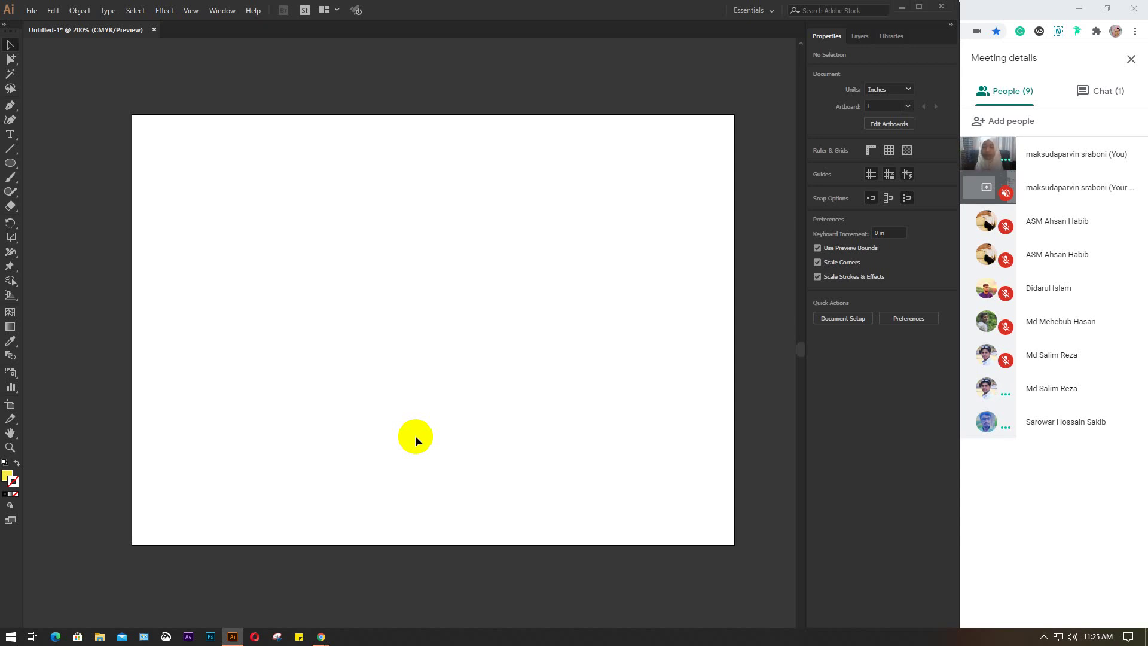
{"action": "scroll", "coordinate": [415, 436], "scroll_direction": "down", "scroll_amount": 2}
{"action": "scroll", "coordinate": [415, 436], "scroll_direction": "down", "scroll_amount": 2}
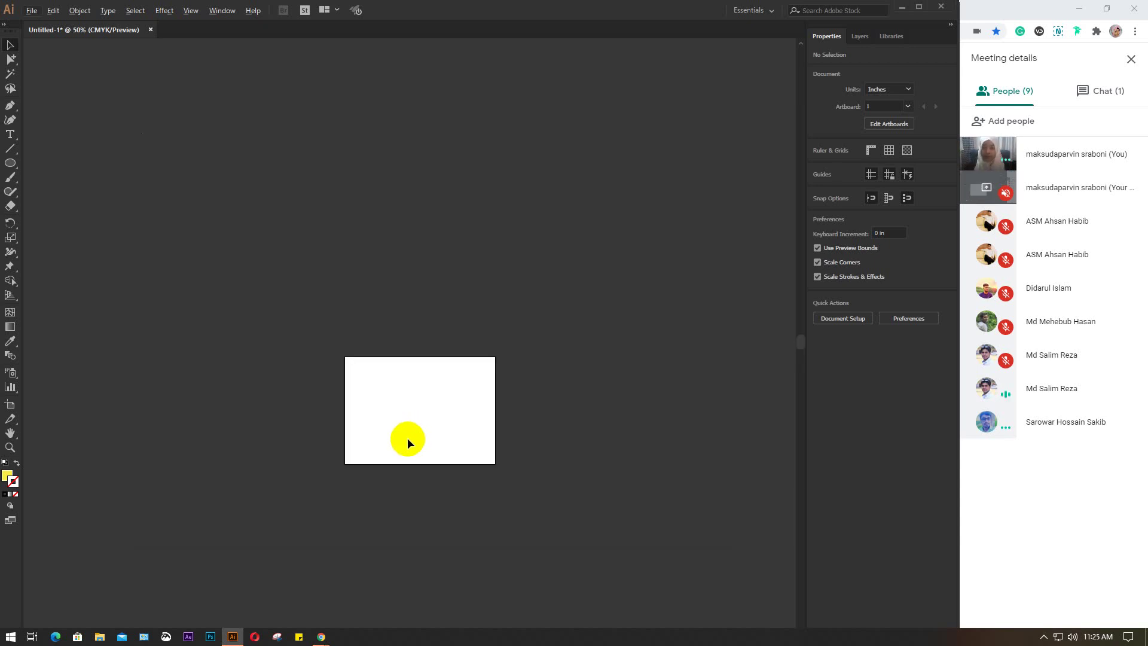
{"action": "left_click_drag", "start_coordinate": [454, 447], "coordinate": [457, 370]}
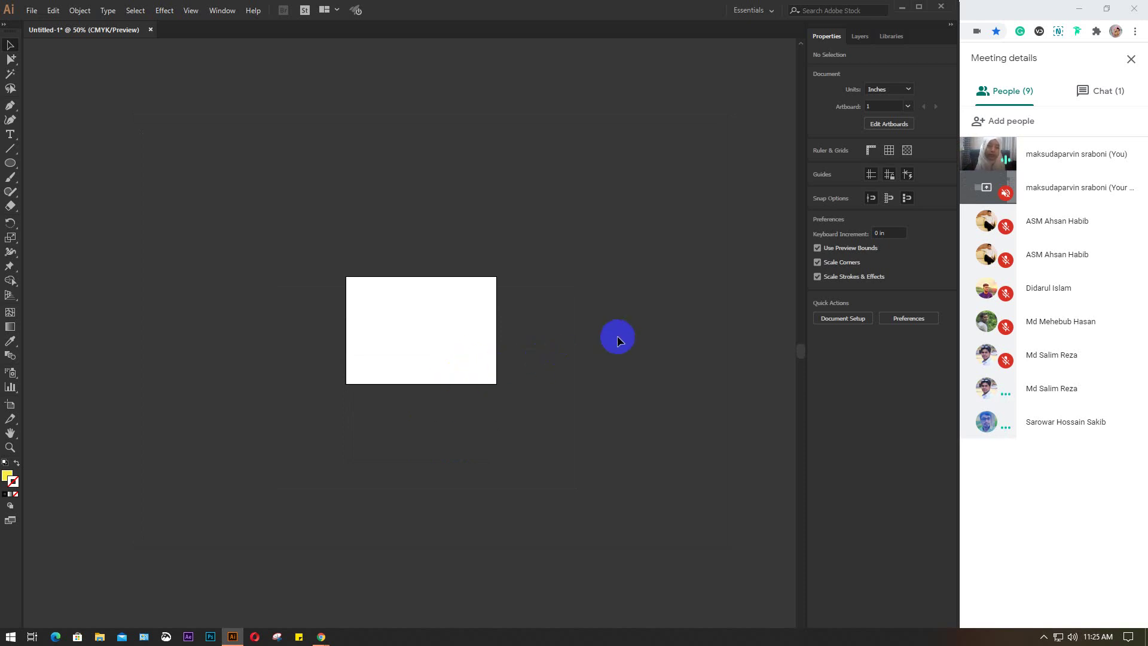
{"action": "left_click", "coordinate": [10, 162]}
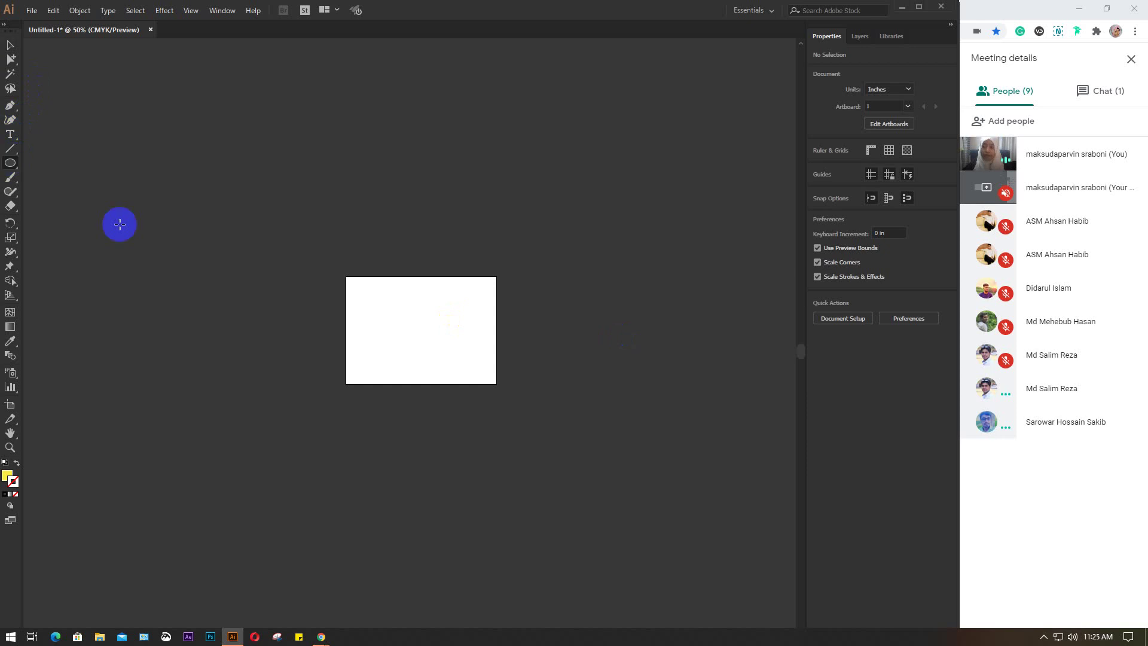
{"action": "left_click_drag", "start_coordinate": [351, 217], "coordinate": [425, 299]}
{"action": "left_click_drag", "start_coordinate": [496, 211], "coordinate": [592, 316]}
{"action": "left_click_drag", "start_coordinate": [606, 162], "coordinate": [456, 118]}
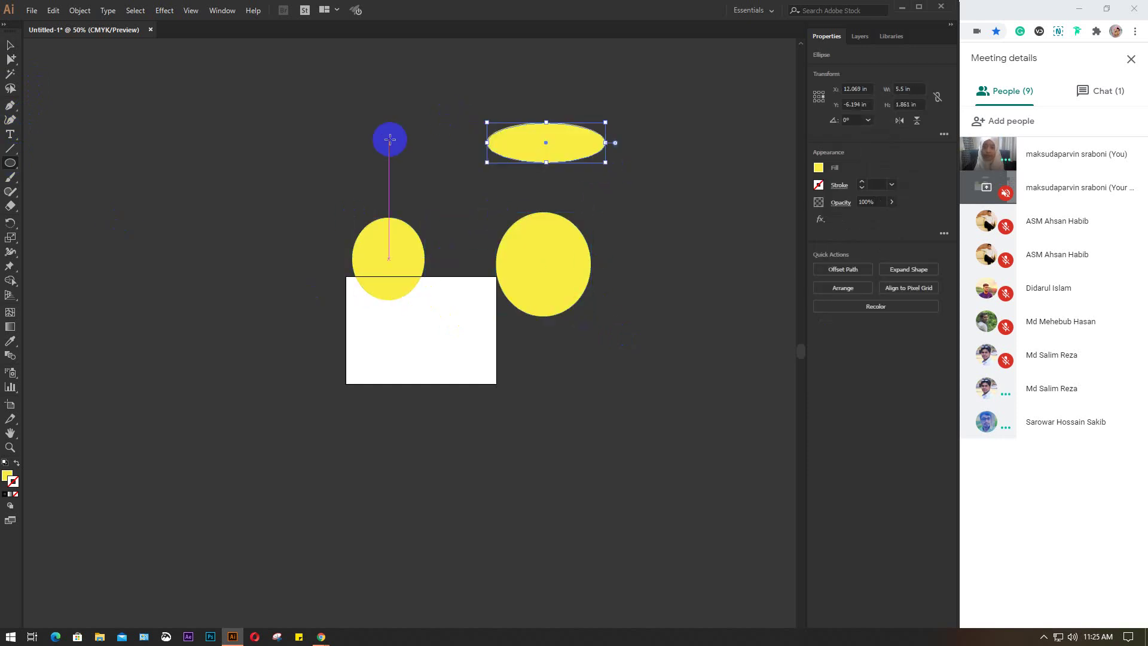
{"action": "left_click", "coordinate": [13, 37]}
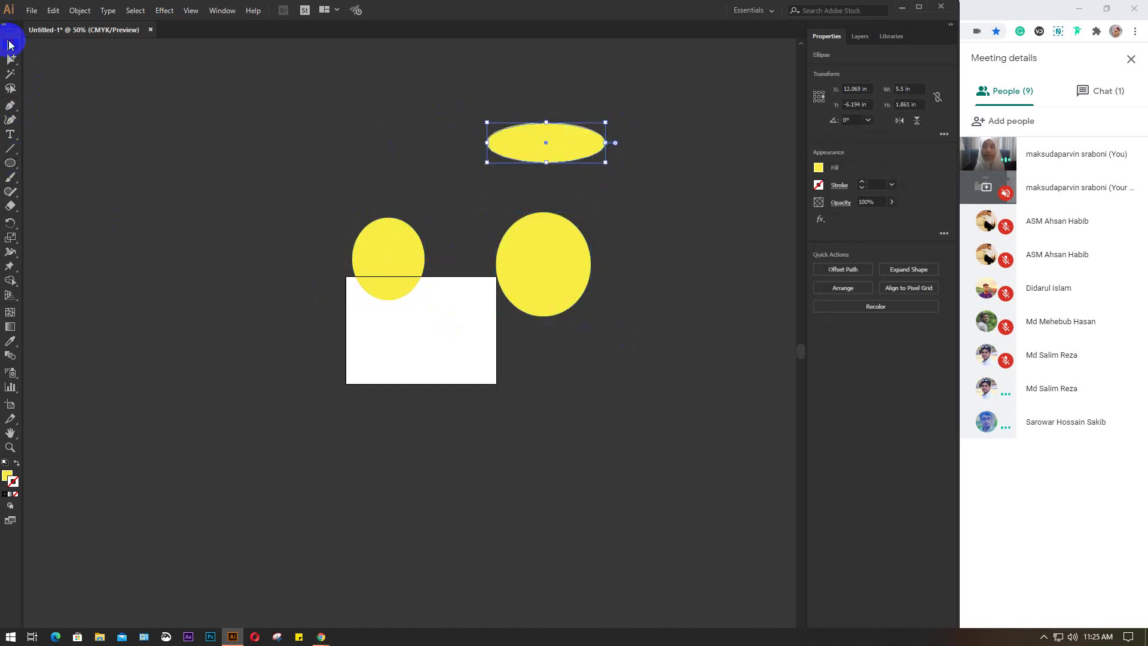
{"action": "left_click", "coordinate": [341, 132]}
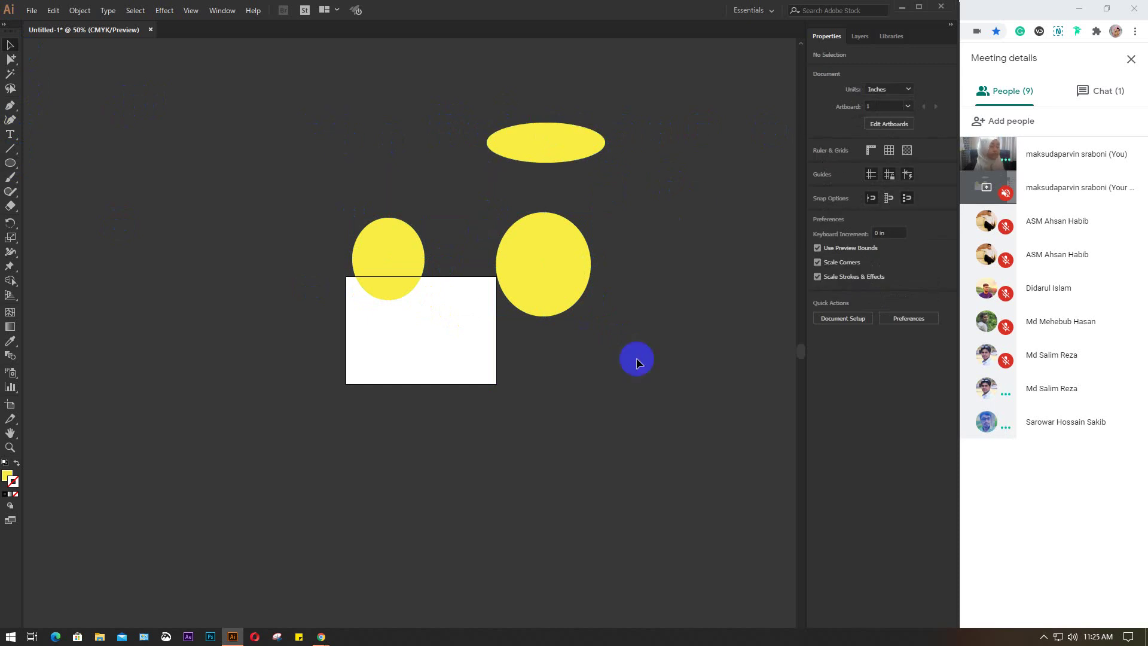
{"action": "left_click_drag", "start_coordinate": [321, 109], "coordinate": [662, 347]}
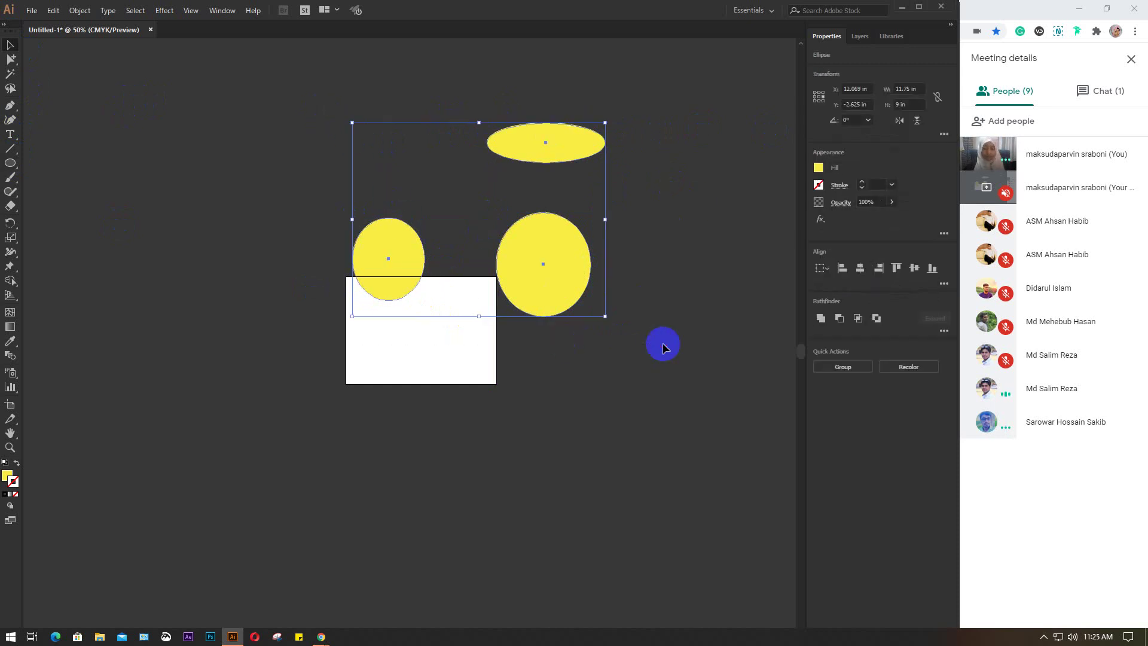
{"action": "key", "text": "Delete"}
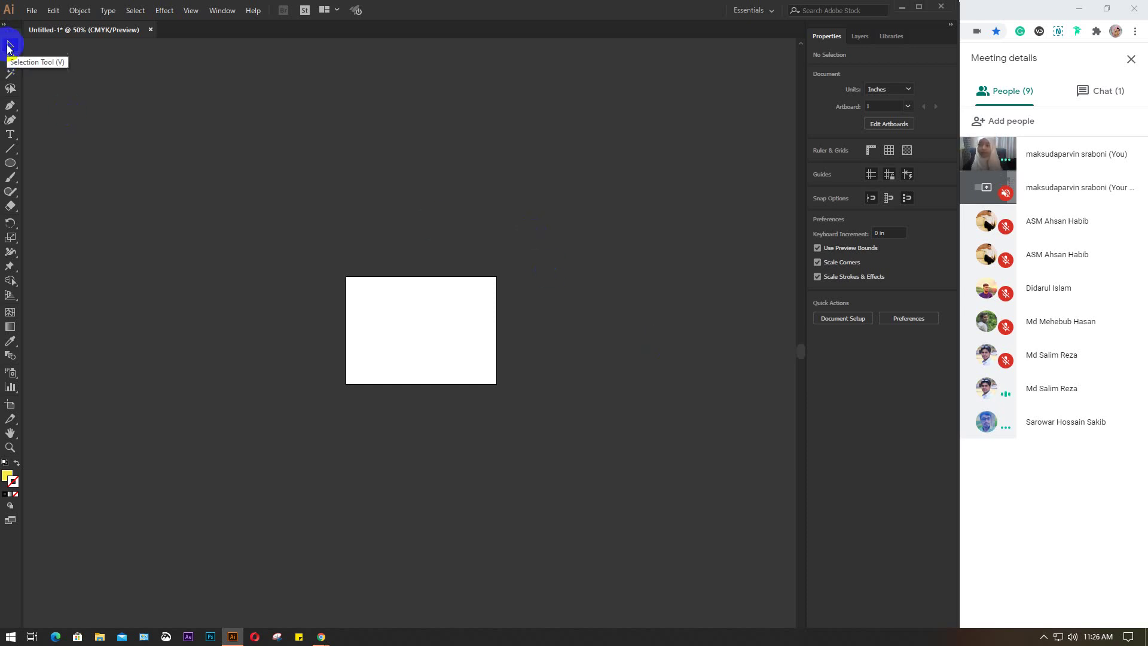
- Draw a yellow ellipse on the artboard and cancel the Ellipse size dialog
{"action": "left_click", "coordinate": [11, 163]}
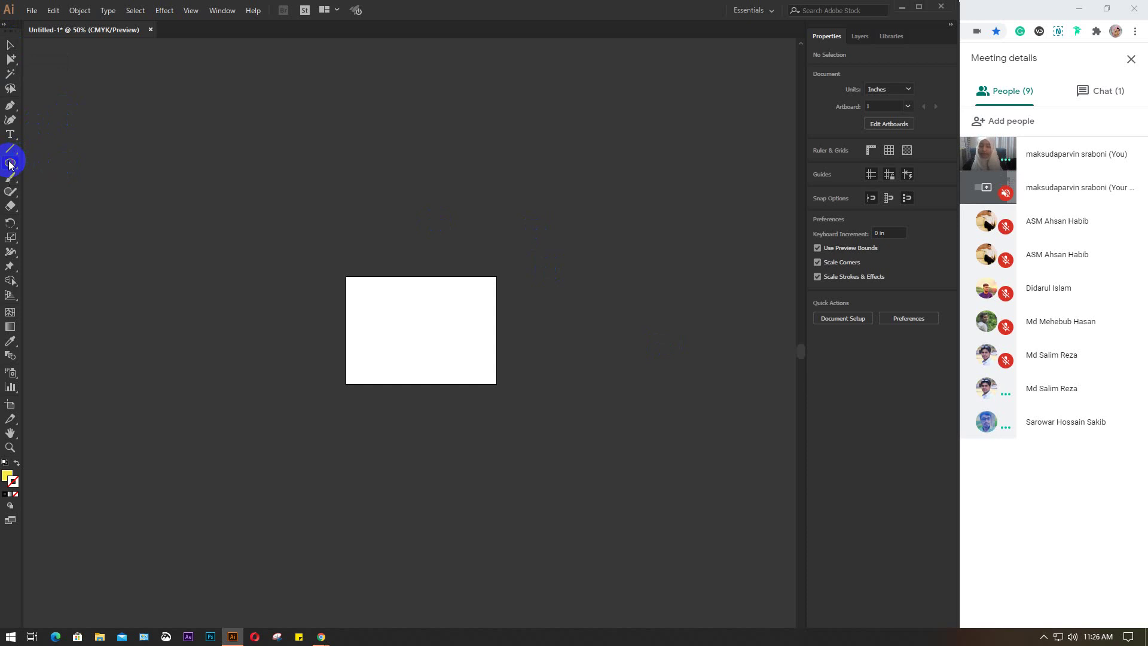
{"action": "left_click_drag", "start_coordinate": [385, 299], "coordinate": [469, 364]}
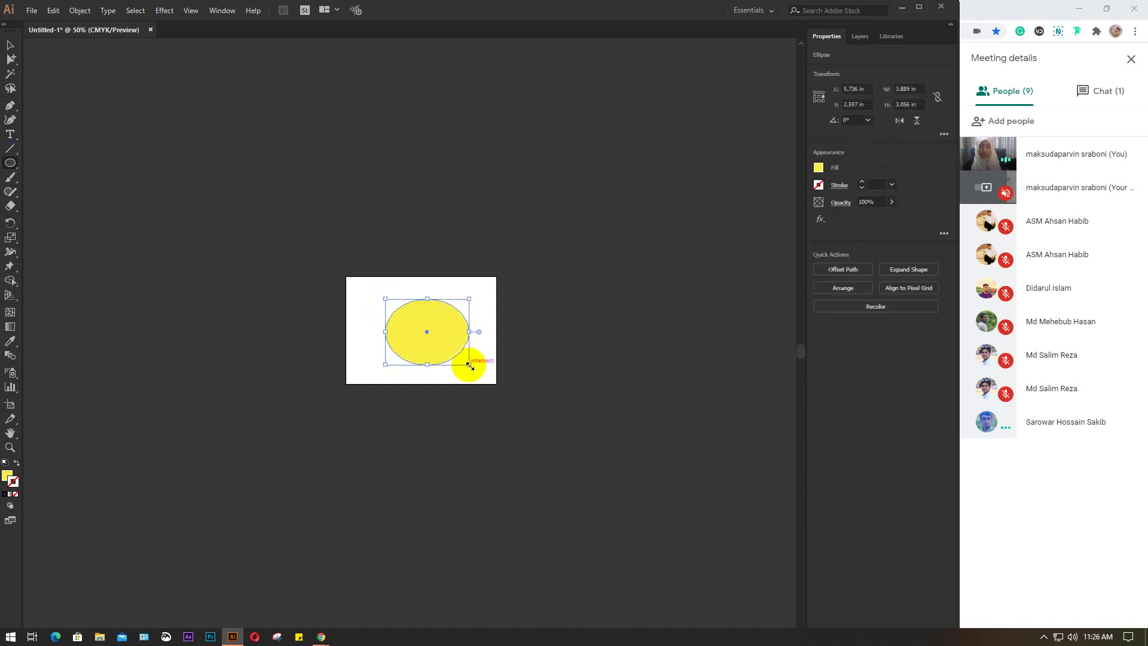
{"action": "left_click", "coordinate": [489, 365]}
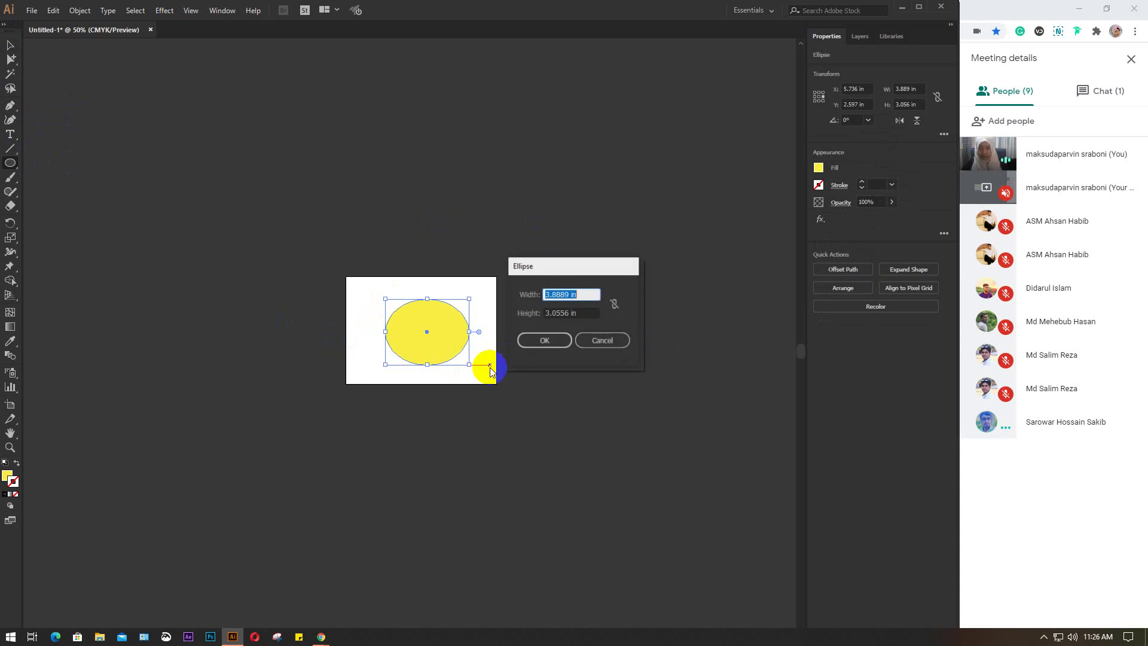
{"action": "left_click", "coordinate": [589, 344]}
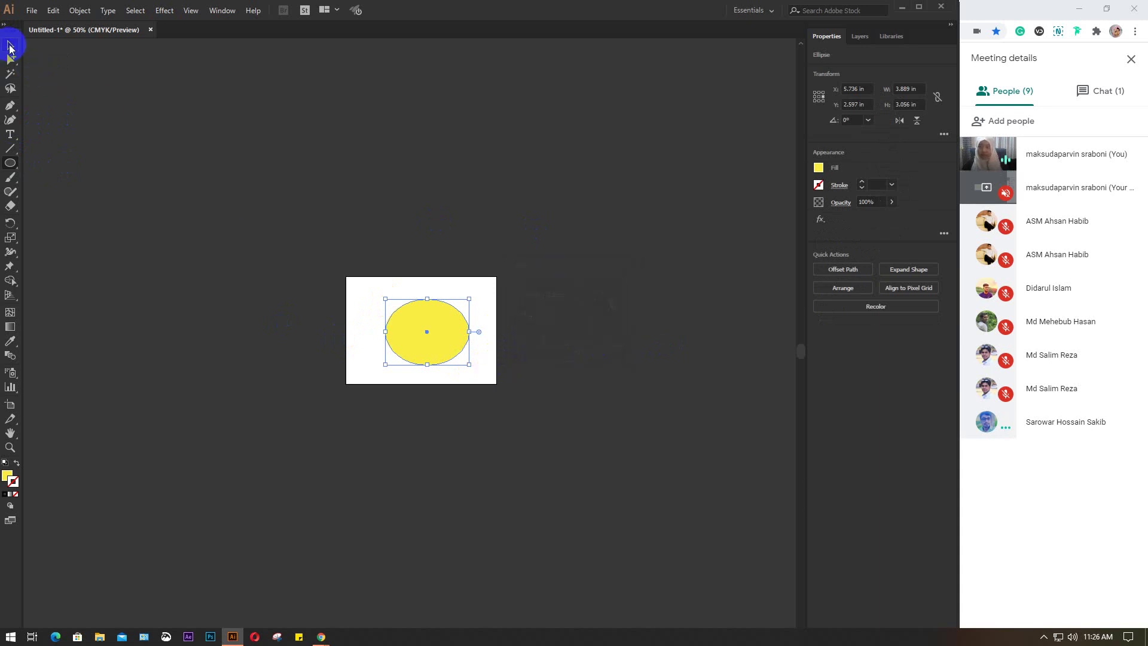
- Select the yellow ellipse with the Selection tool and delete it
{"action": "left_click", "coordinate": [10, 47]}
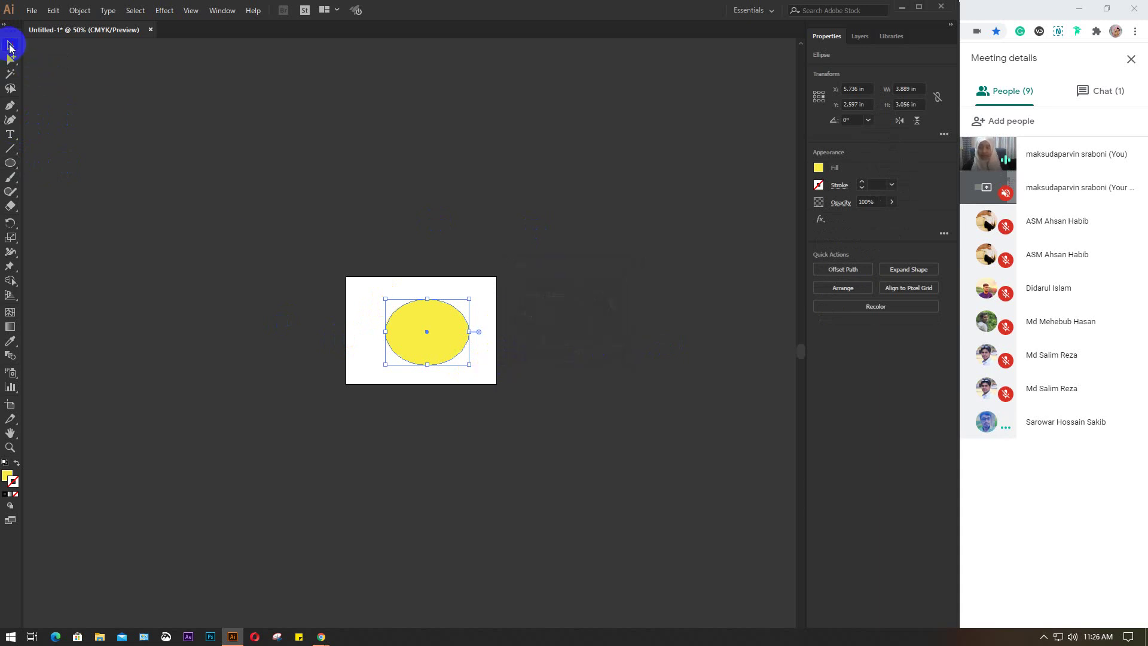
{"action": "left_click", "coordinate": [483, 367]}
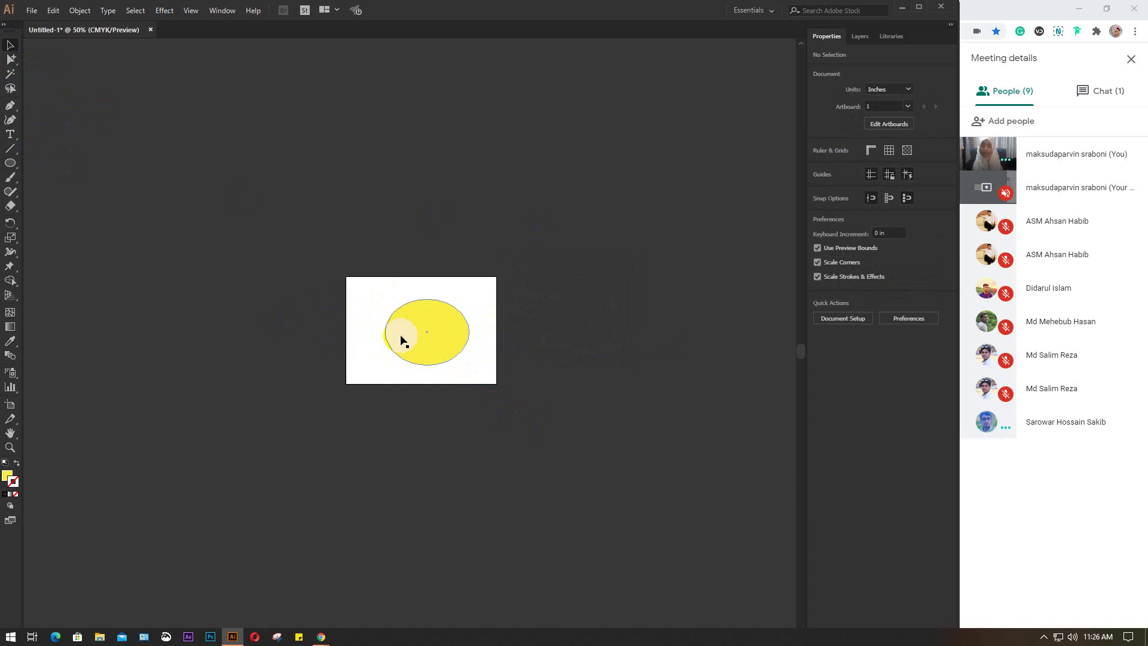
{"action": "left_click", "coordinate": [401, 336]}
{"action": "key", "text": "Delete"}
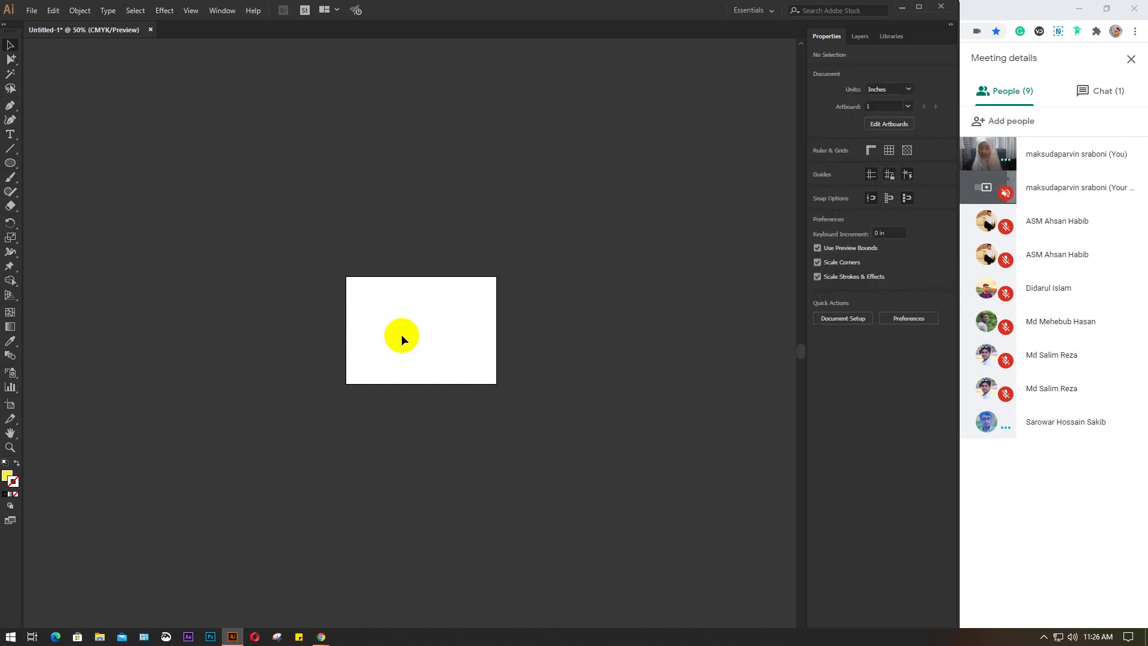
{"action": "scroll", "coordinate": [400, 335], "scroll_direction": "up", "scroll_amount": 2}
{"action": "scroll", "coordinate": [400, 335], "scroll_direction": "down", "scroll_amount": 1}
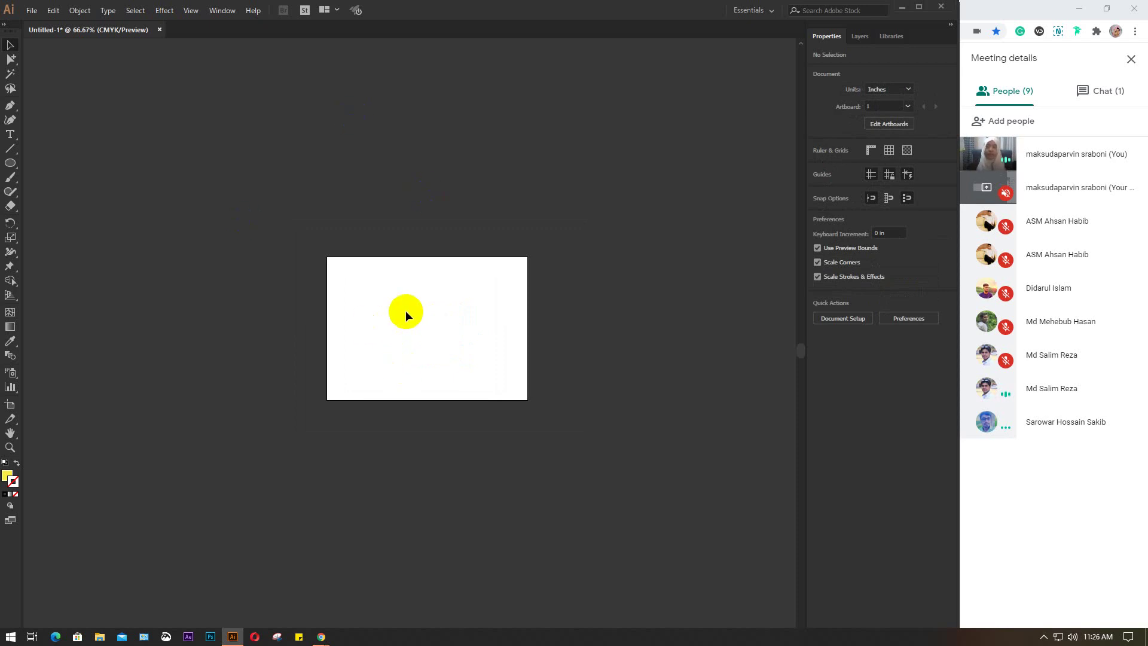
{"action": "left_click", "coordinate": [342, 265]}
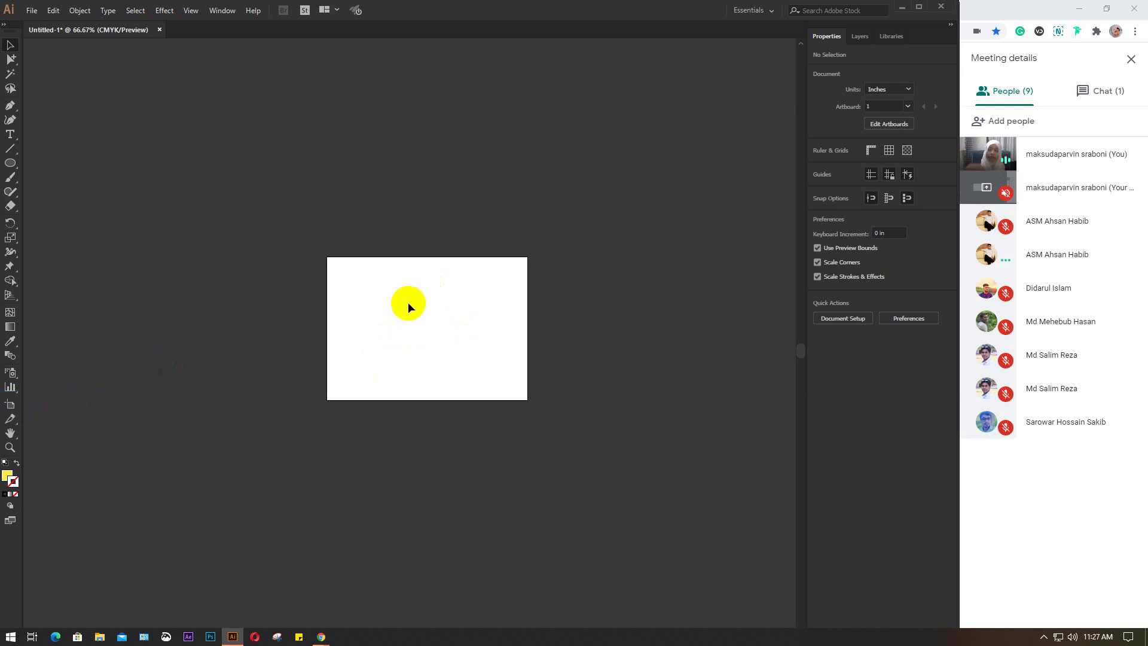
{"action": "left_click_drag", "start_coordinate": [167, 85], "coordinate": [717, 538]}
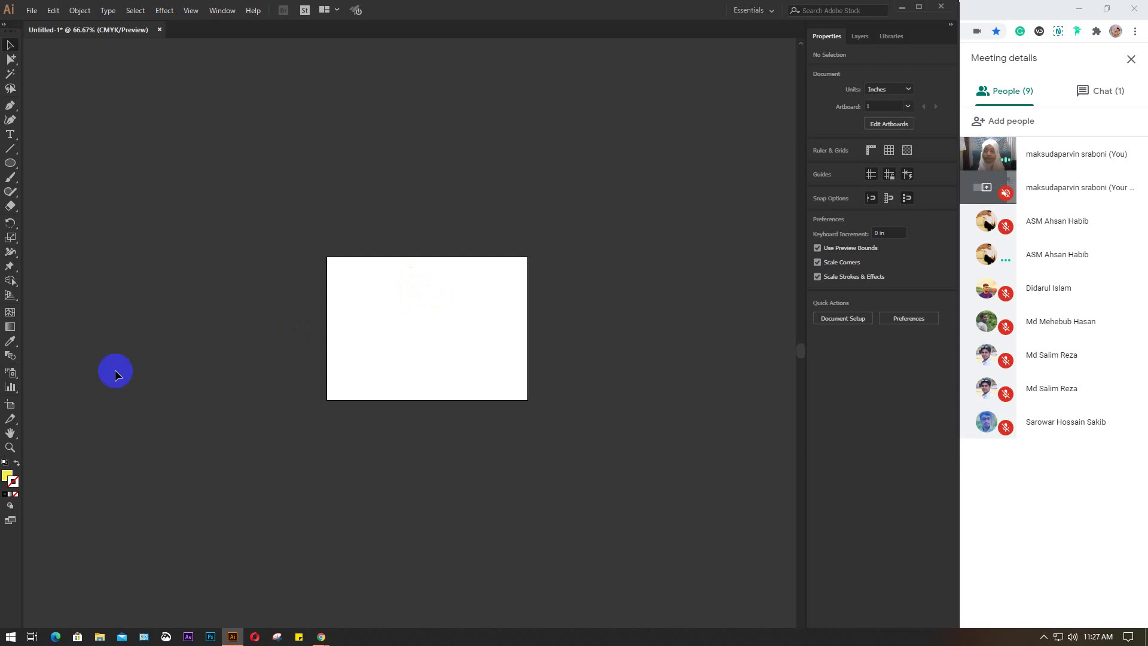
- With the Artboard tool, resize the artboard to 10 in wide by 2 in high
{"action": "left_click", "coordinate": [7, 407]}
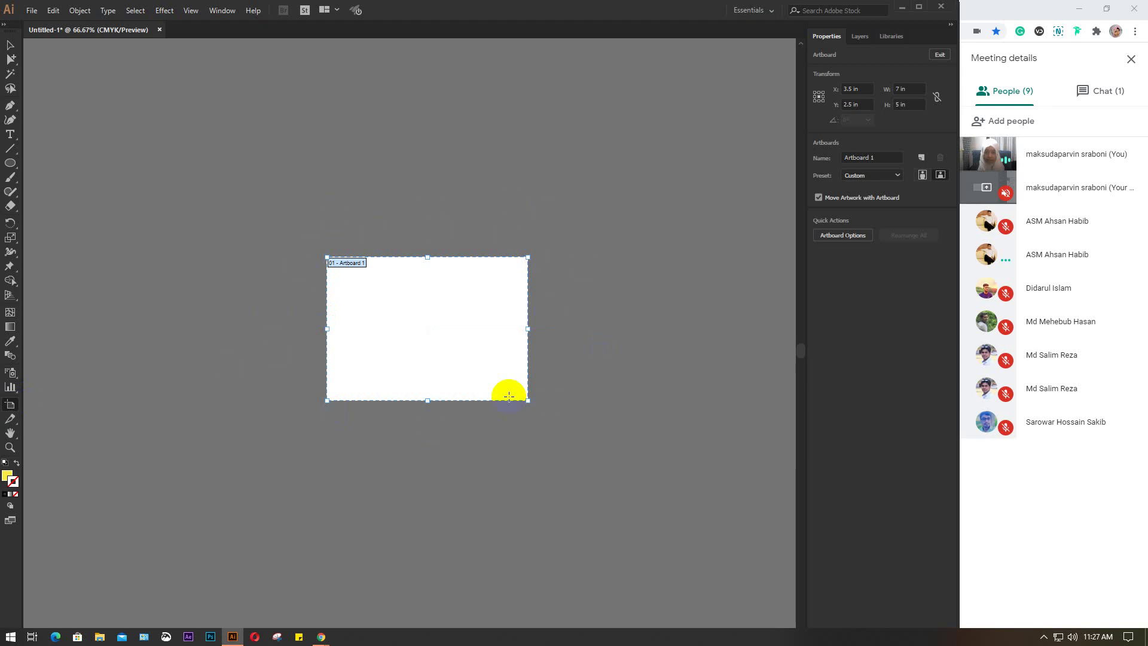
{"action": "scroll", "coordinate": [391, 288], "scroll_direction": "up", "scroll_amount": 1}
{"action": "scroll", "coordinate": [389, 287], "scroll_direction": "up", "scroll_amount": 1}
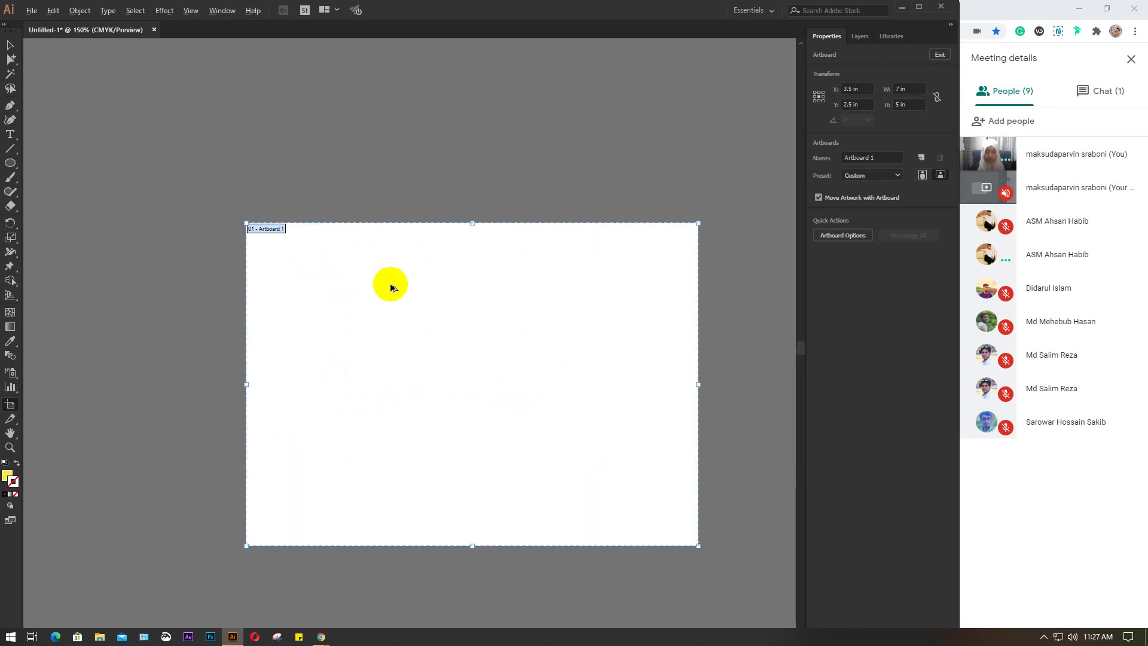
{"action": "left_click", "coordinate": [908, 88]}
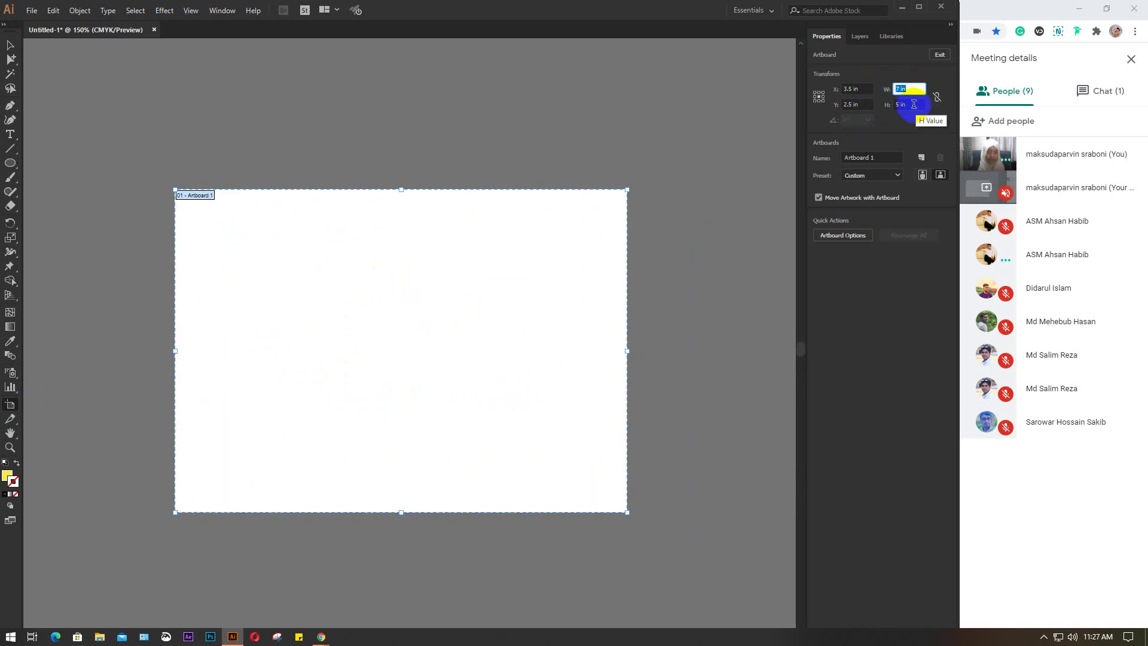
{"action": "left_click", "coordinate": [900, 104]}
{"action": "left_click", "coordinate": [909, 88]}
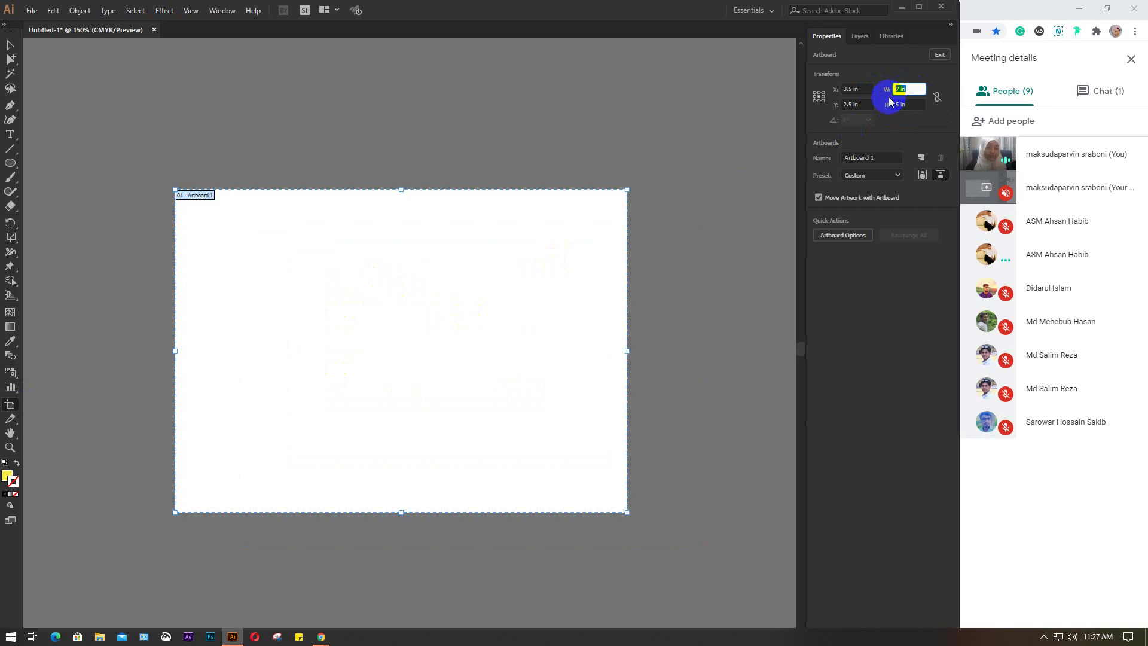
{"action": "type", "text": "10"}
{"action": "key", "text": "Return"}
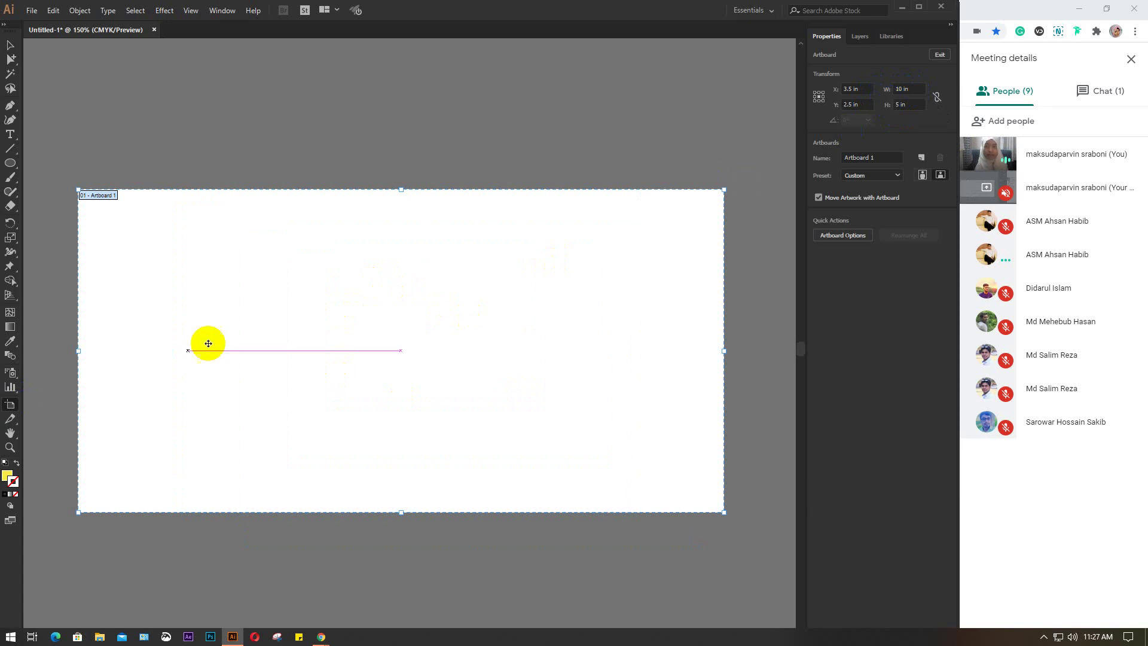
{"action": "left_click", "coordinate": [906, 105]}
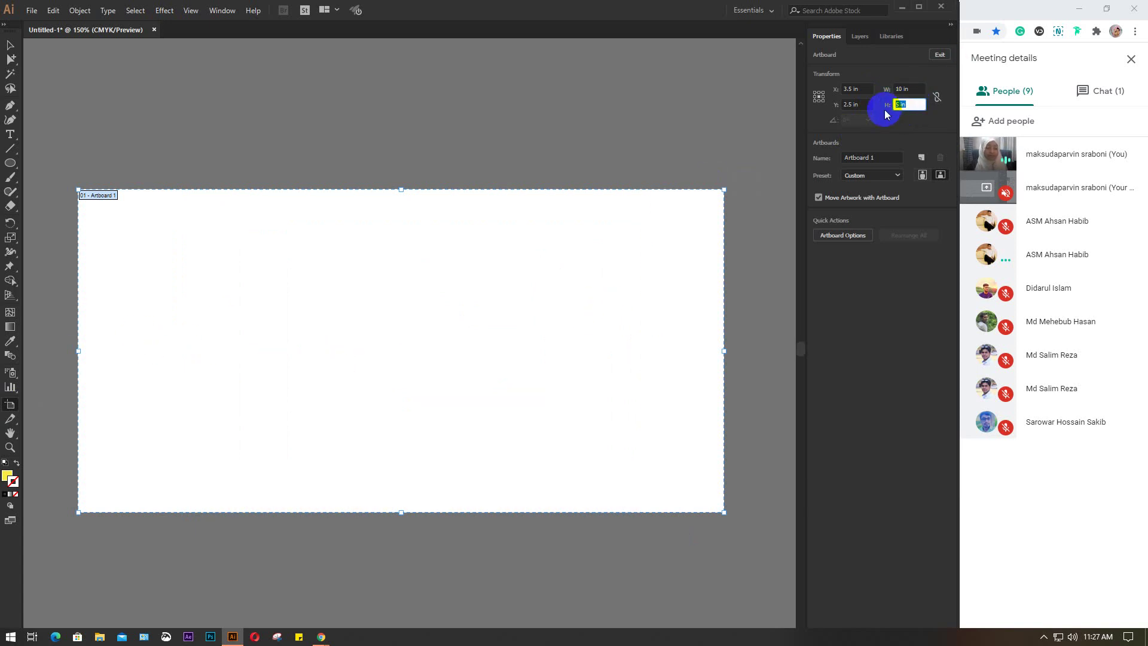
{"action": "type", "text": "2"}
{"action": "key", "text": "Return"}
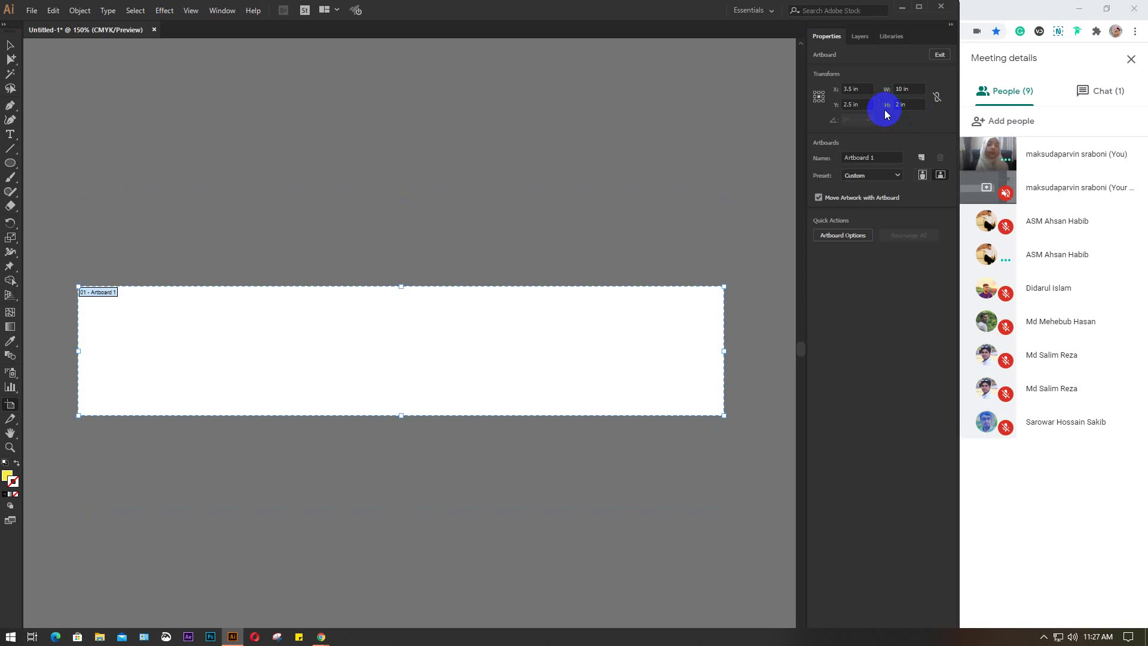
- Restore the artboard to 5 in high and 7 in wide
{"action": "left_click", "coordinate": [903, 105]}
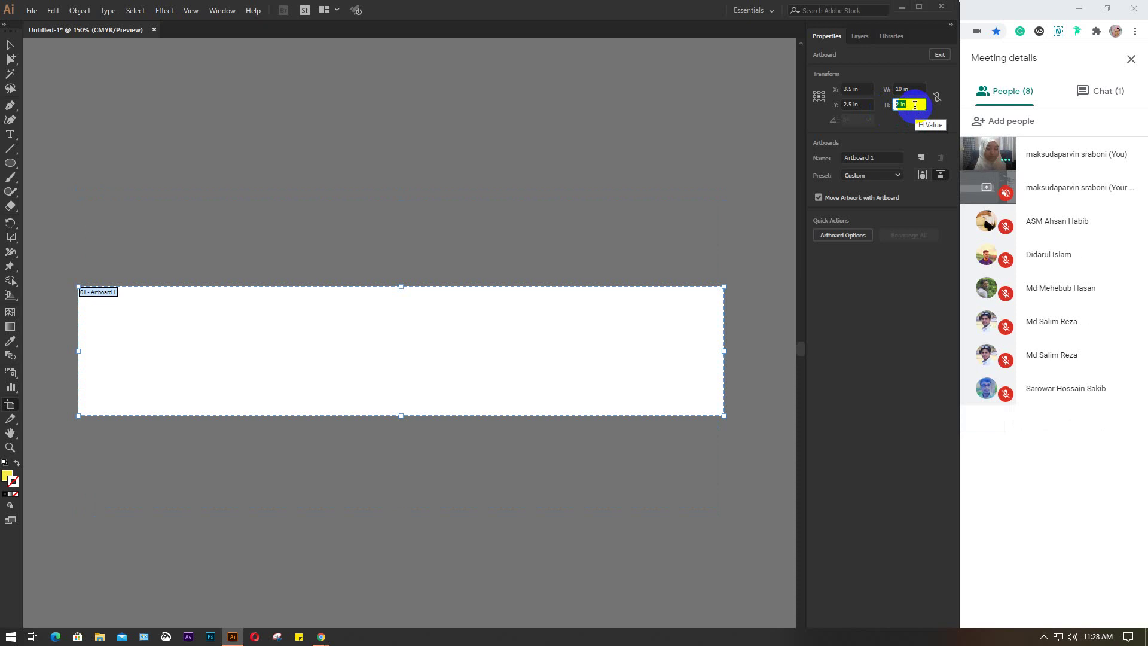
{"action": "type", "text": "5"}
{"action": "key", "text": "Return"}
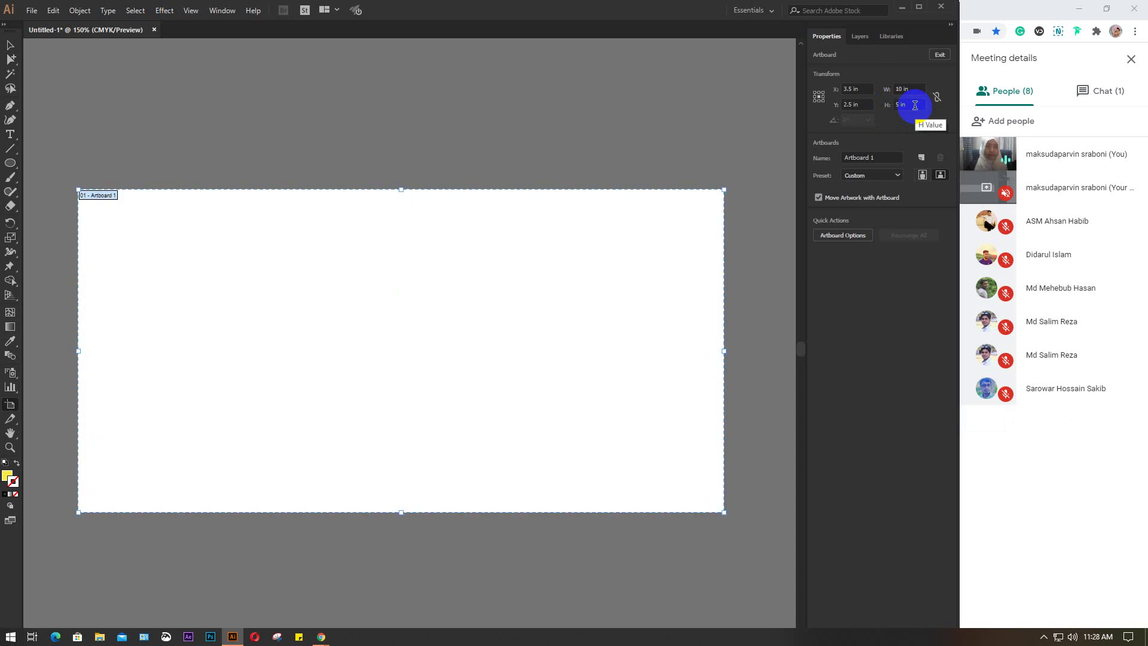
{"action": "left_click", "coordinate": [914, 87]}
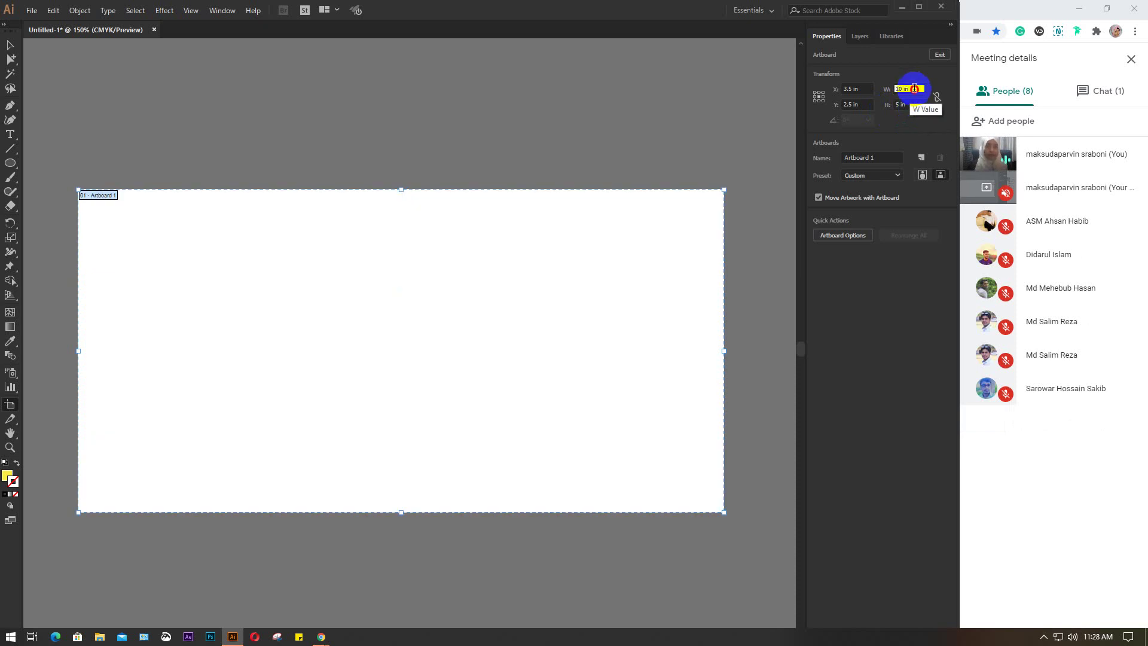
{"action": "type", "text": "7"}
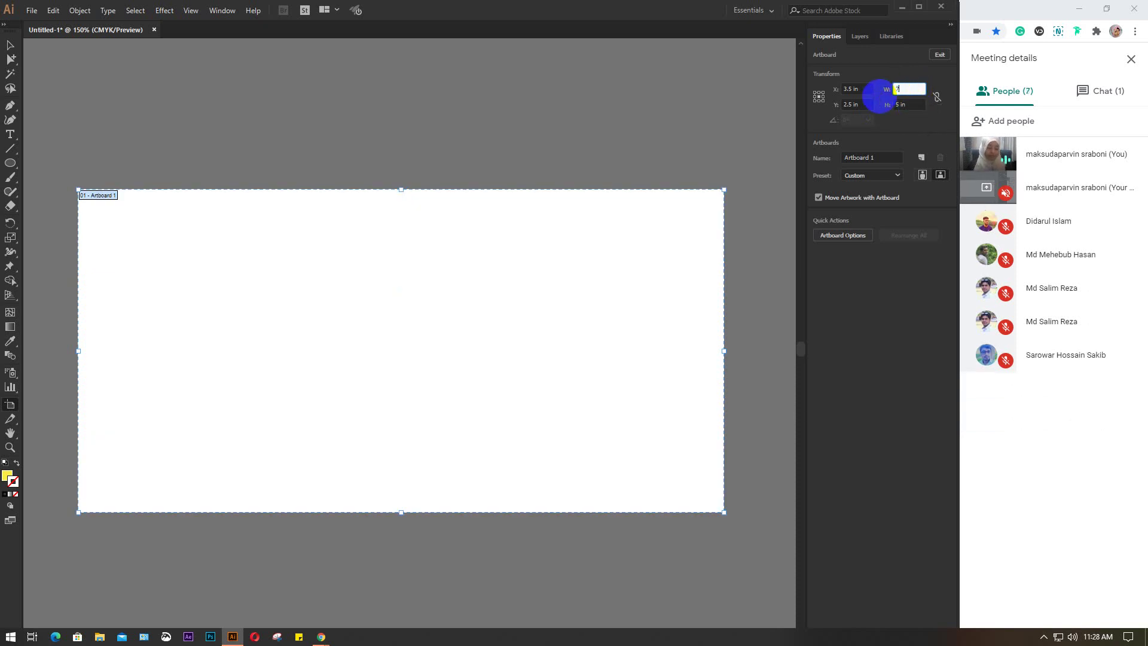
{"action": "key", "text": "Return"}
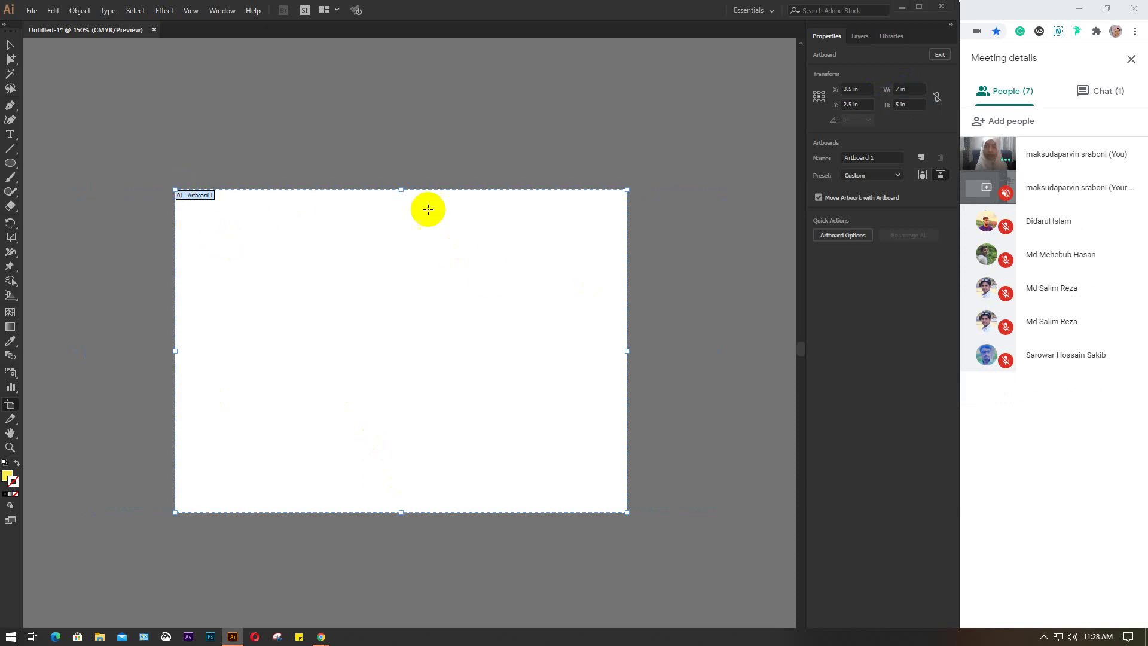
- Leave artboard editing, frame the view beside the artboard, and pick the Rectangle Tool
{"action": "left_click", "coordinate": [11, 46]}
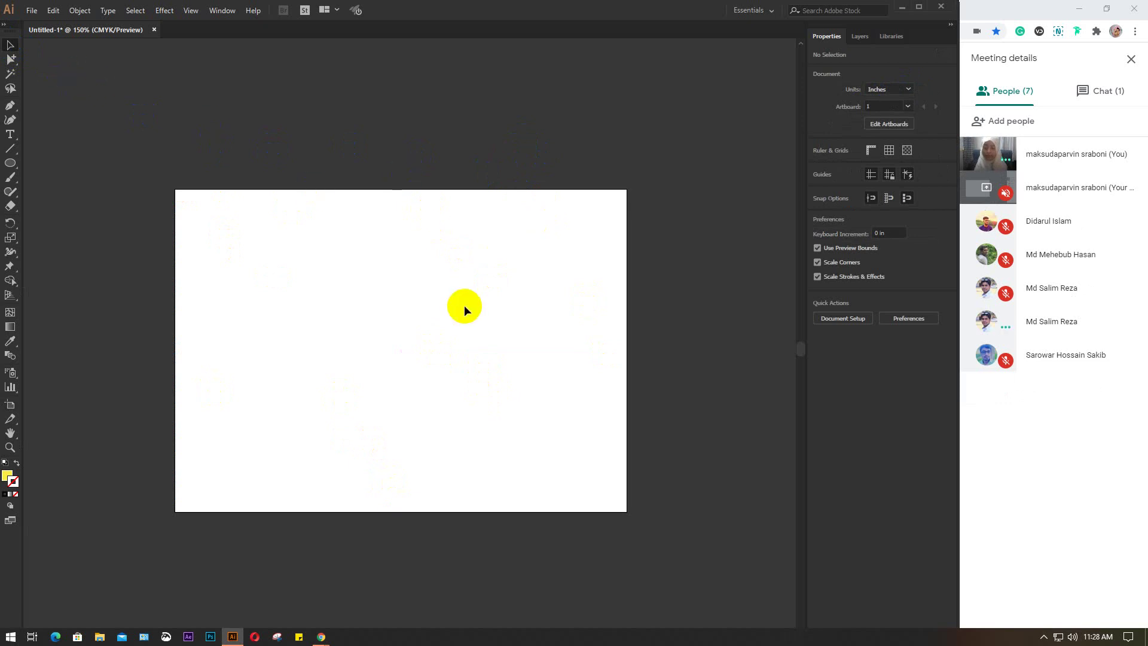
{"action": "scroll", "coordinate": [463, 309], "scroll_direction": "down", "scroll_amount": 1}
{"action": "left_click_drag", "start_coordinate": [517, 385], "coordinate": [328, 380]}
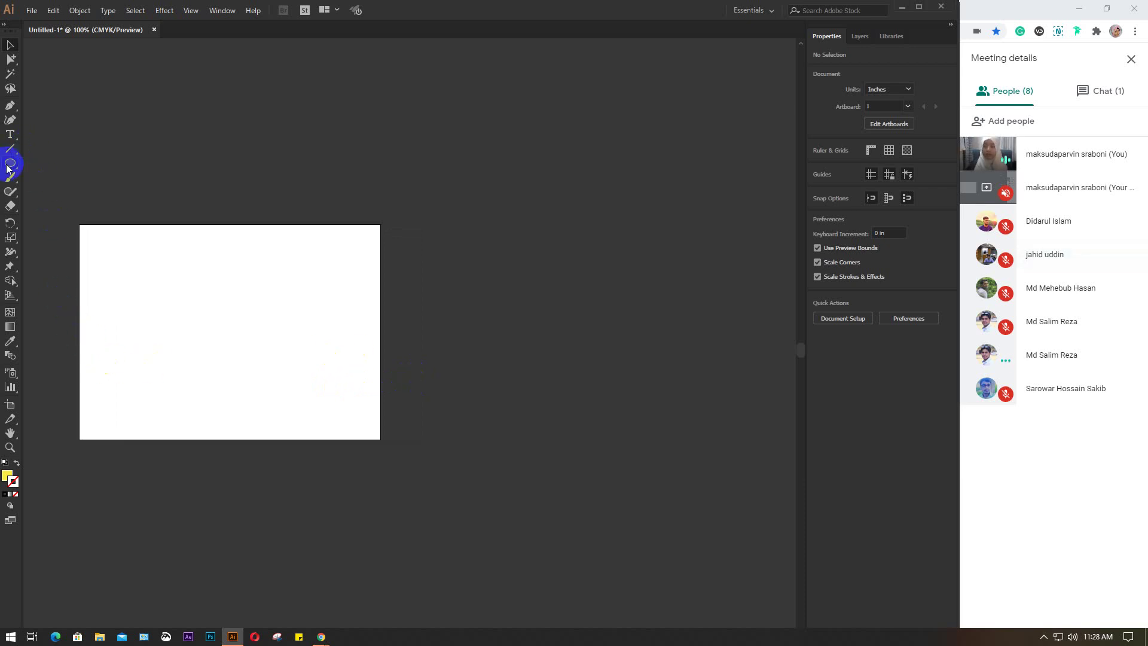
{"action": "left_click_drag", "start_coordinate": [7, 169], "coordinate": [96, 171]}
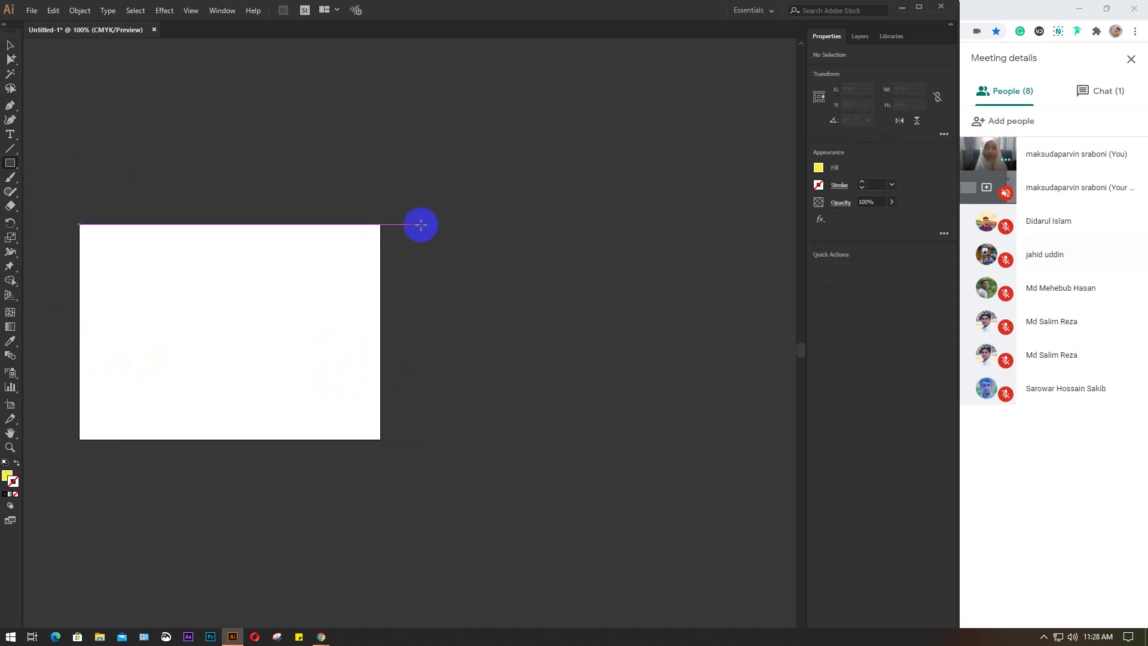
{"action": "scroll", "coordinate": [479, 246], "scroll_direction": "up", "scroll_amount": 1}
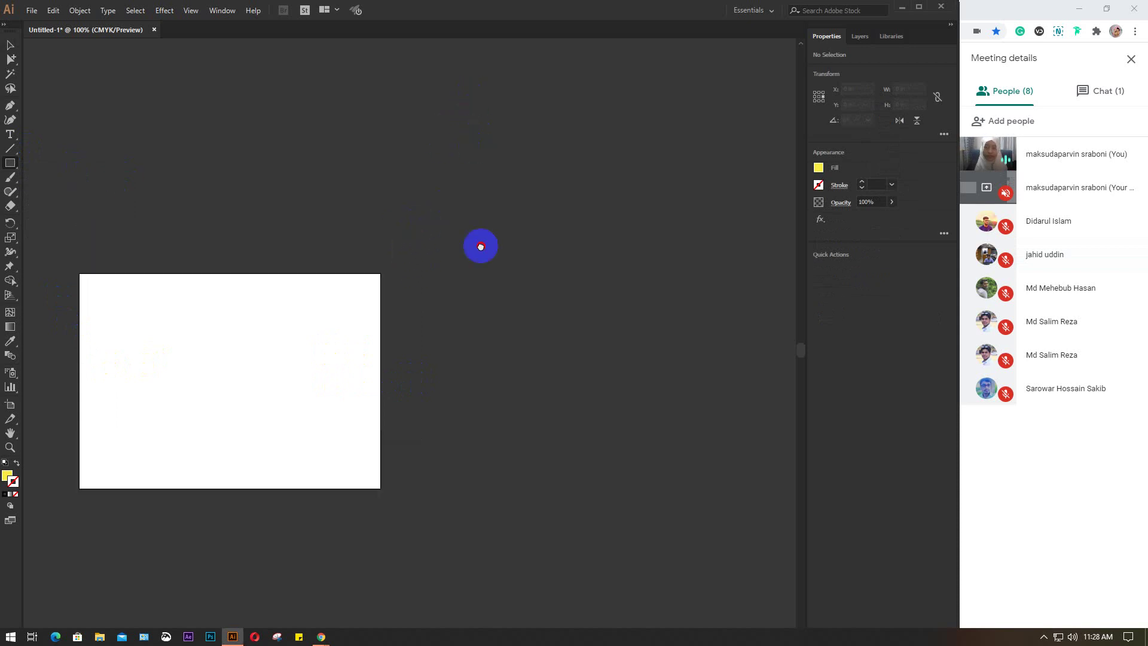
{"action": "scroll", "coordinate": [419, 197], "scroll_direction": "up", "scroll_amount": 3}
- Draw a yellow rectangle beside the artboard and copy it 3.75 in to the right
{"action": "left_click_drag", "start_coordinate": [345, 113], "coordinate": [491, 326]}
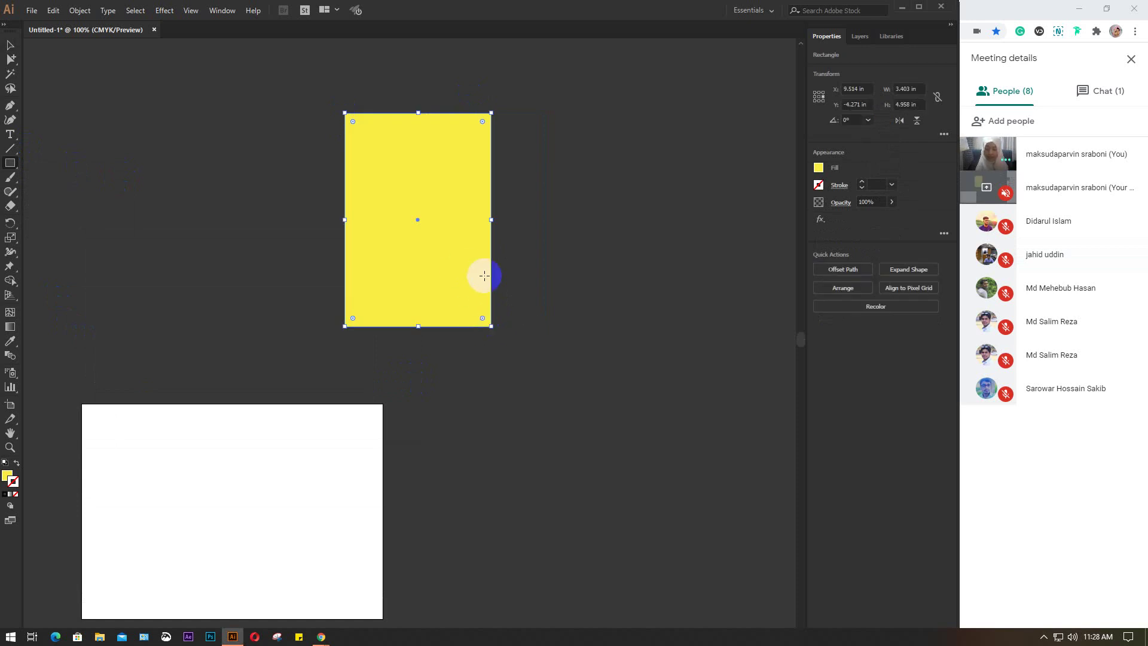
{"action": "key", "text": "v"}
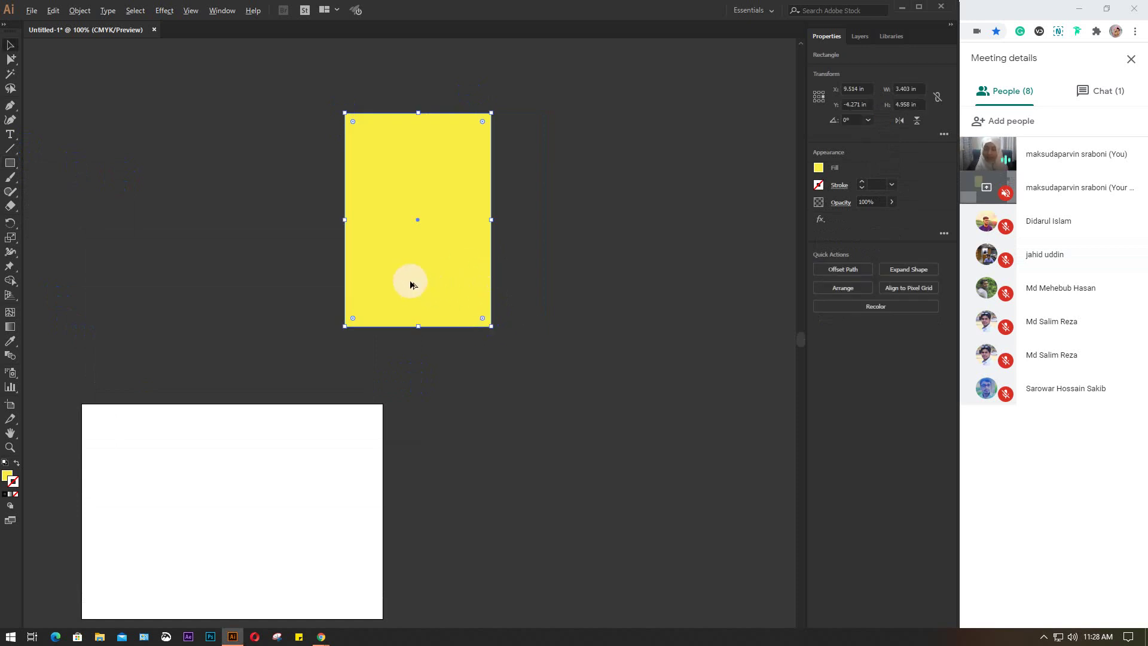
{"action": "left_click_drag", "start_coordinate": [411, 280], "coordinate": [576, 277]}
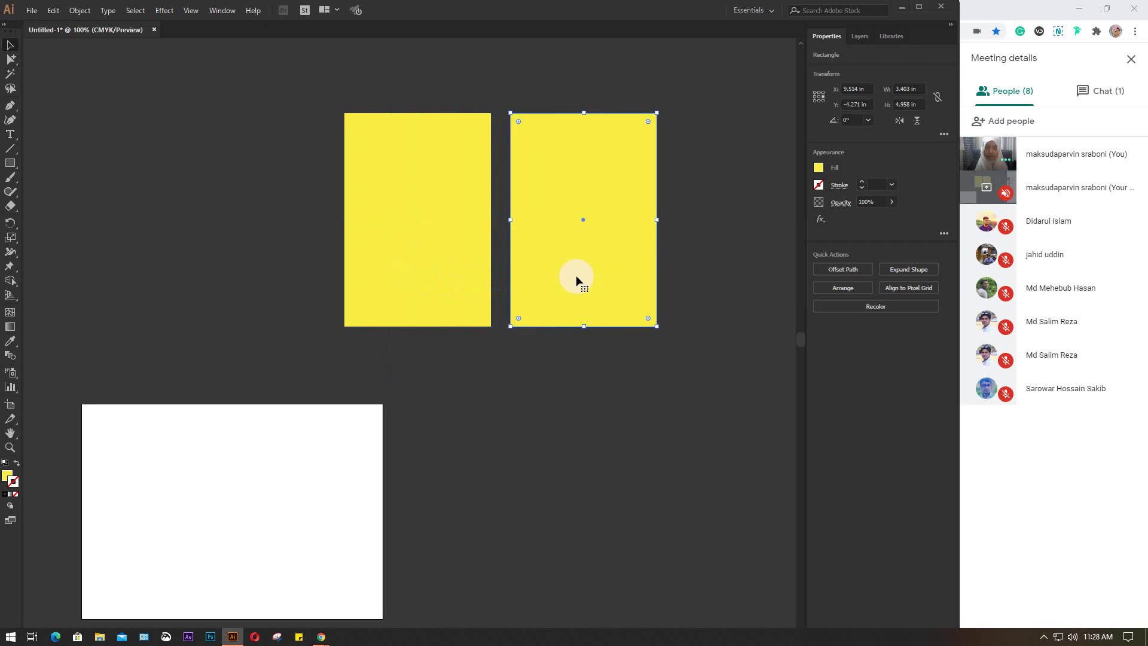
- Repeat the copy to make four rectangles, then select the row and nudge it slightly
{"action": "key", "text": "ctrl+d"}
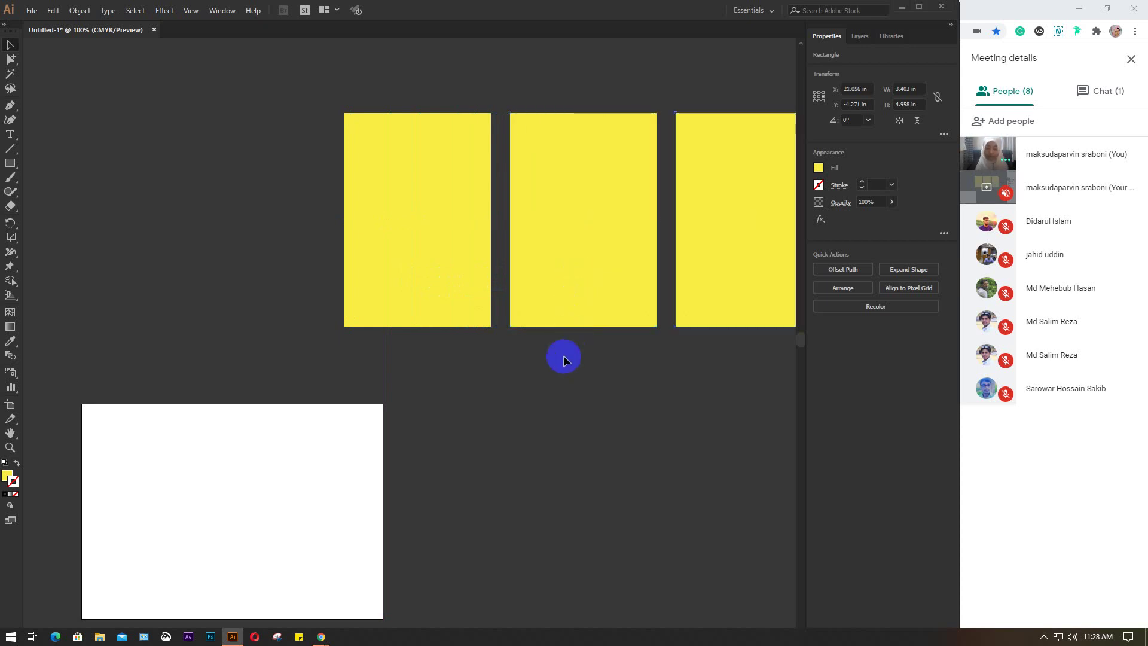
{"action": "key", "text": "ctrl+minus"}
{"action": "left_click_drag", "start_coordinate": [585, 431], "coordinate": [501, 361]}
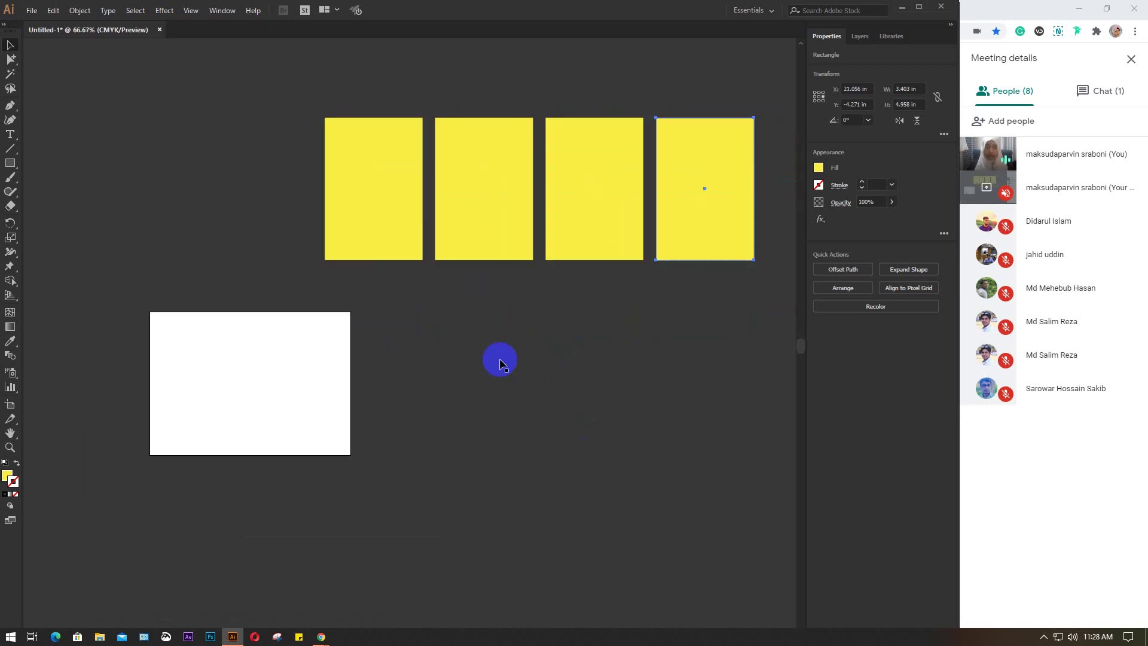
{"action": "left_click_drag", "start_coordinate": [278, 111], "coordinate": [770, 290]}
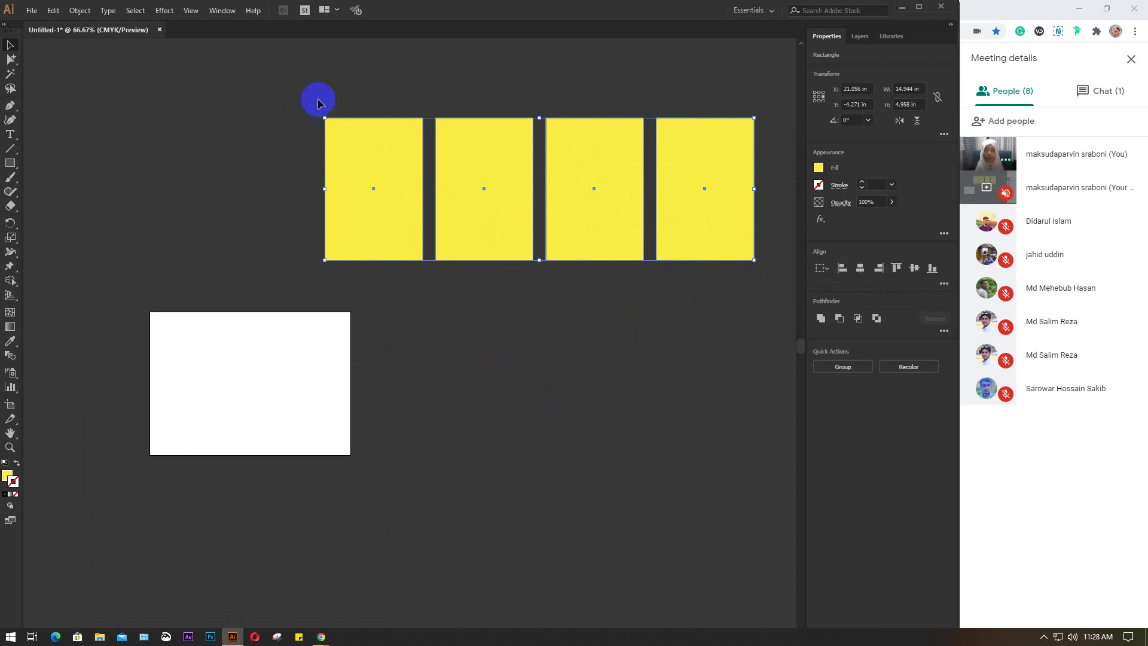
{"action": "mouse_move", "coordinate": [399, 159]}
{"action": "left_mouse_down"}
{"action": "mouse_move", "coordinate": [406, 256]}
{"action": "mouse_move", "coordinate": [413, 175]}
{"action": "left_mouse_up"}
- Deselect the rectangles and edit artboards, selecting the first artboard's height and name fields
{"action": "left_click", "coordinate": [450, 353]}
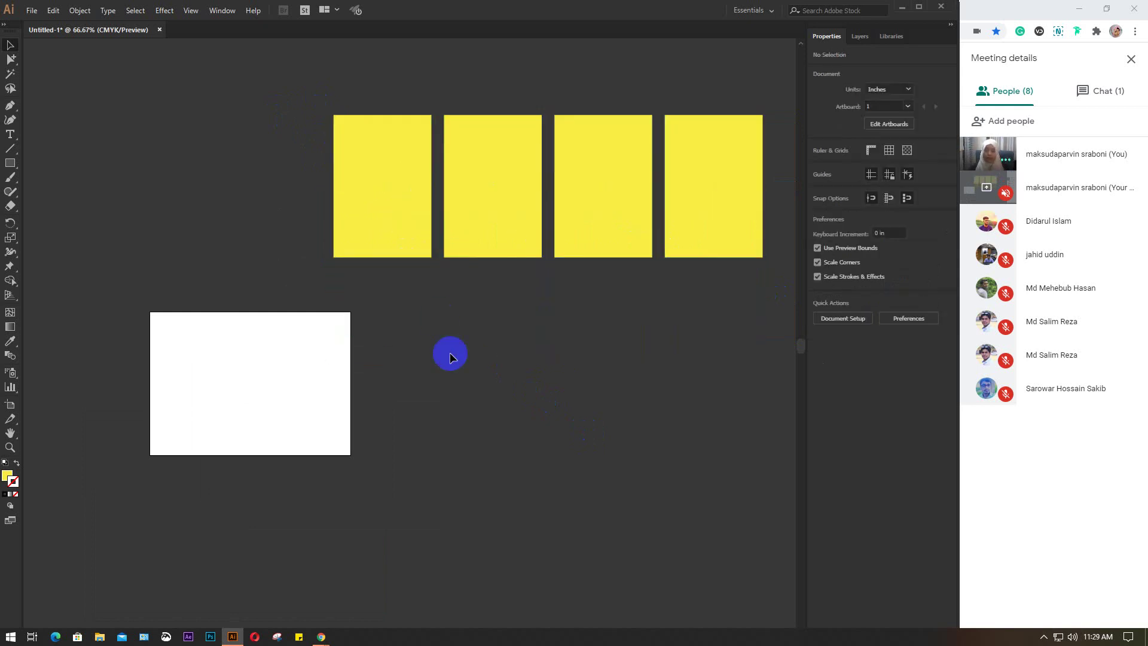
{"action": "left_click", "coordinate": [9, 405]}
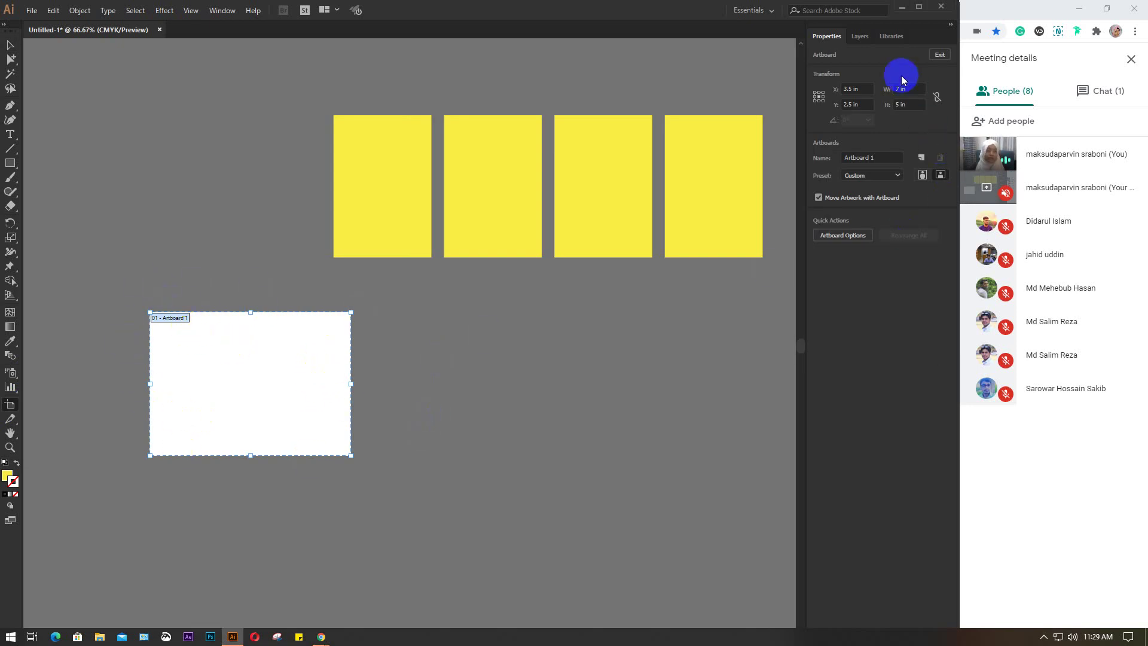
{"action": "left_click", "coordinate": [915, 105]}
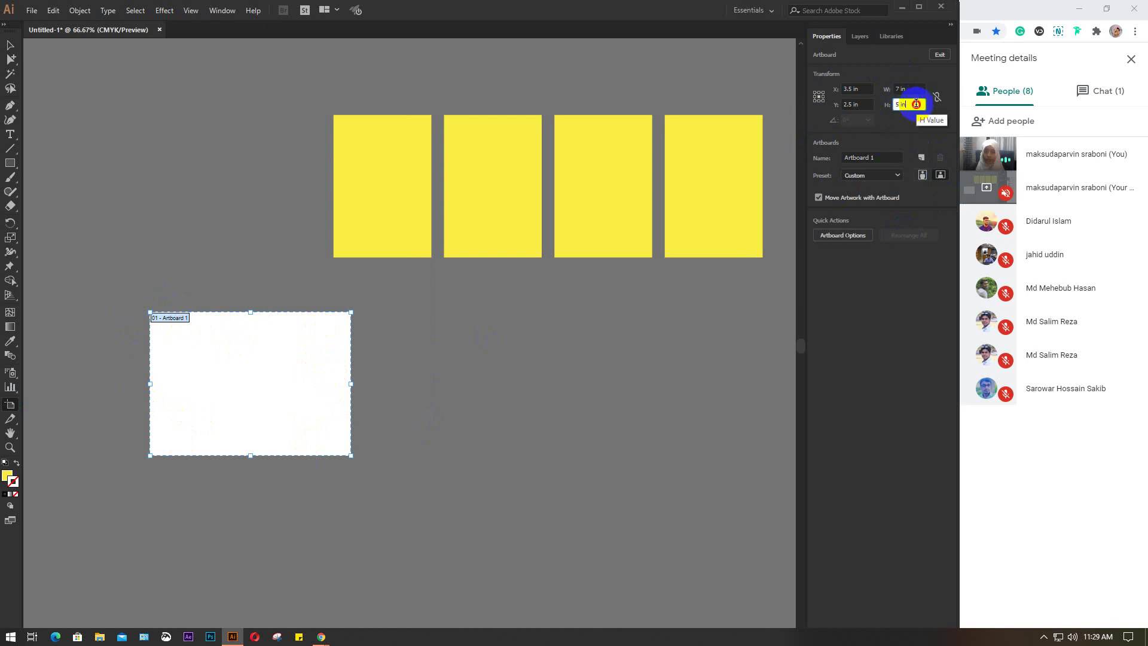
{"action": "left_click", "coordinate": [887, 155]}
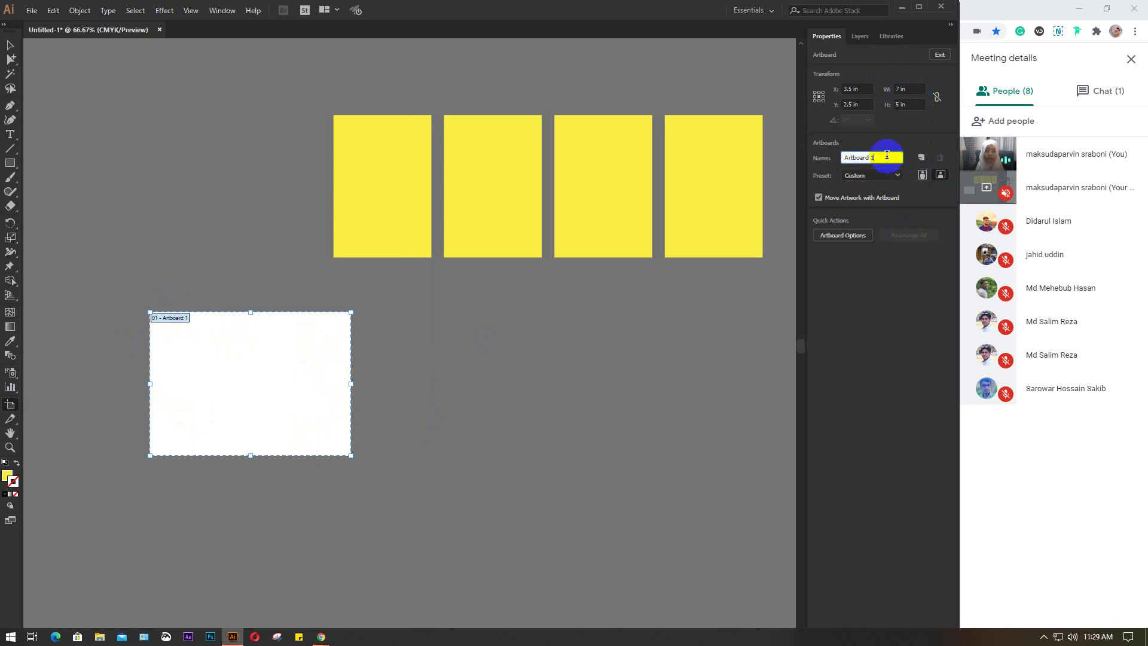
- Add a new artboard and set its preset to A4
{"action": "left_click", "coordinate": [921, 158]}
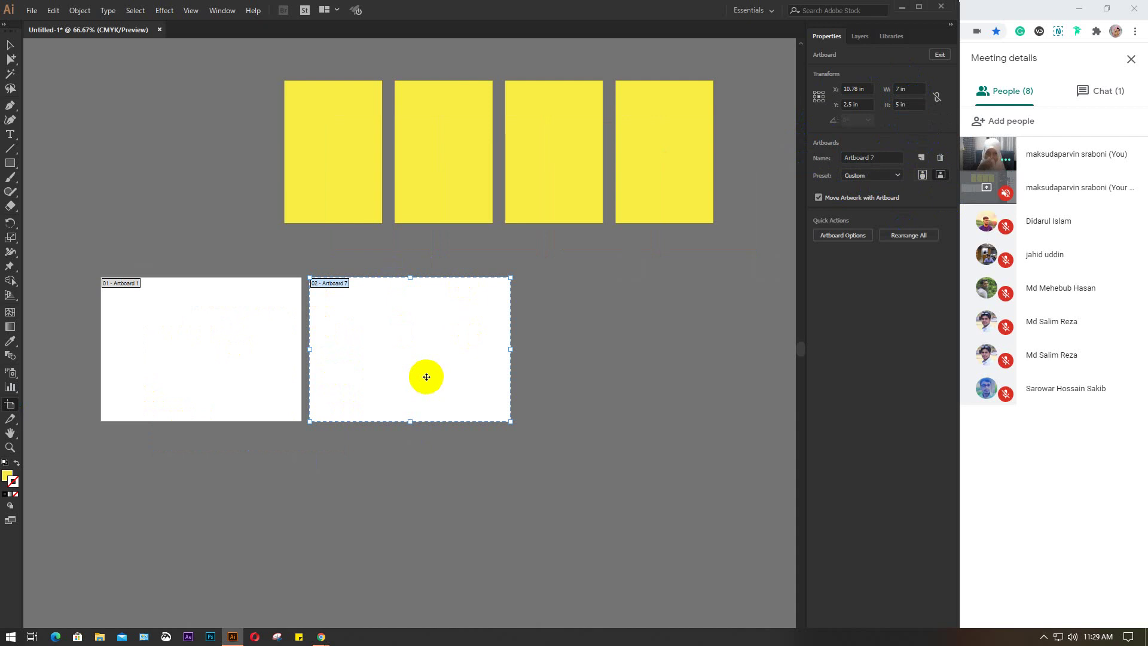
{"action": "left_click", "coordinate": [817, 325]}
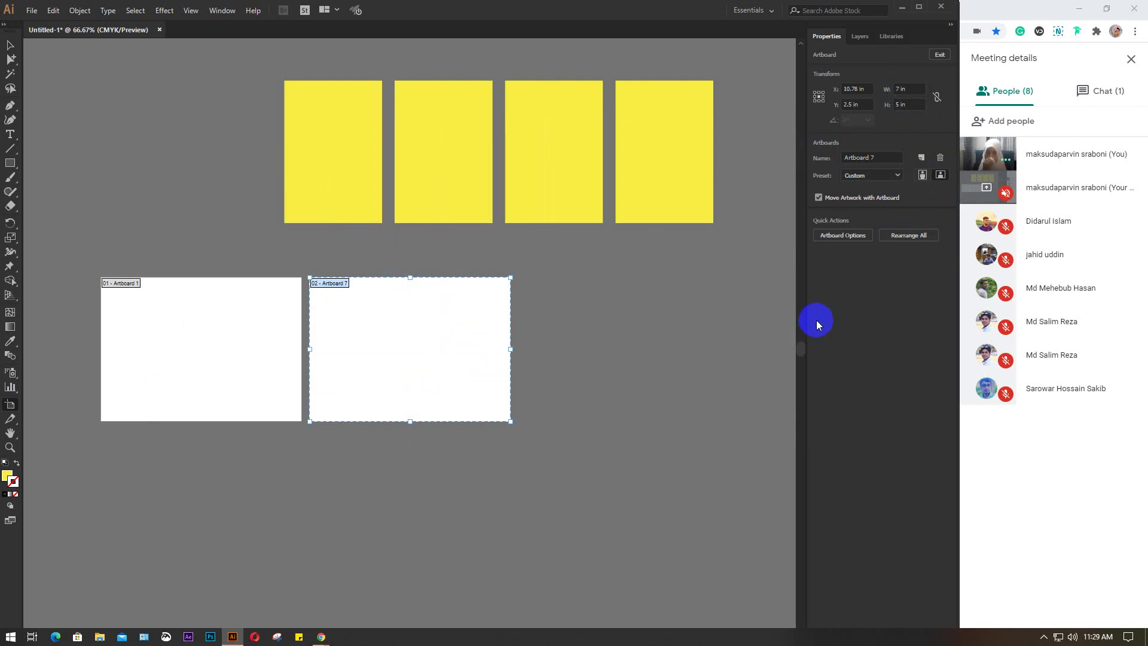
{"action": "left_click", "coordinate": [895, 174]}
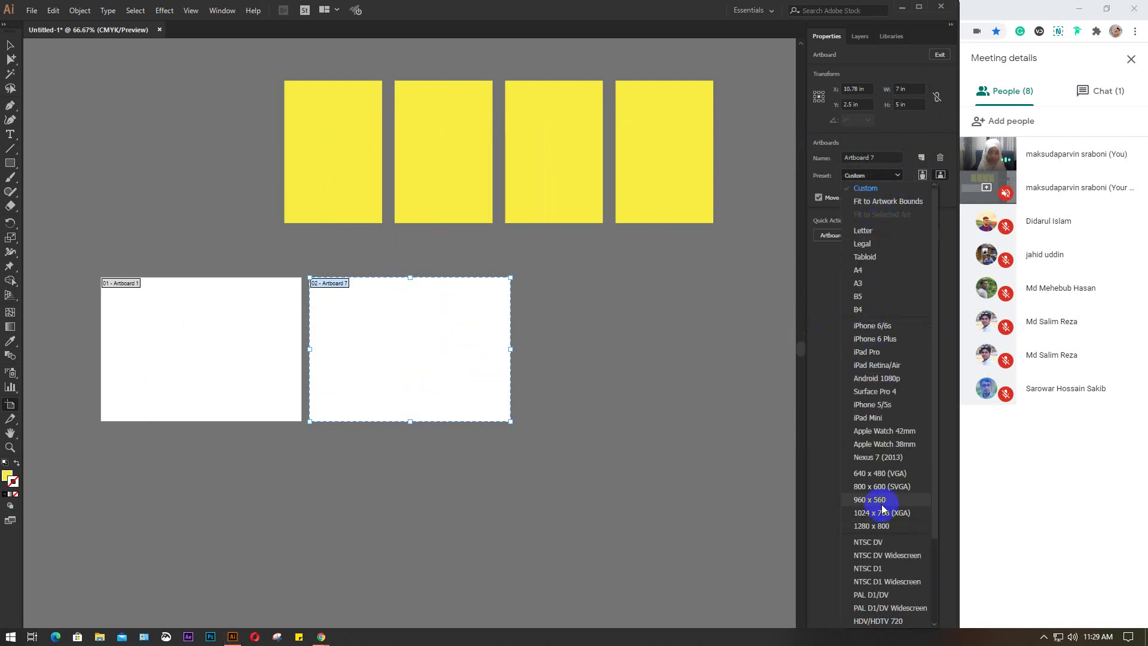
{"action": "left_click", "coordinate": [872, 270]}
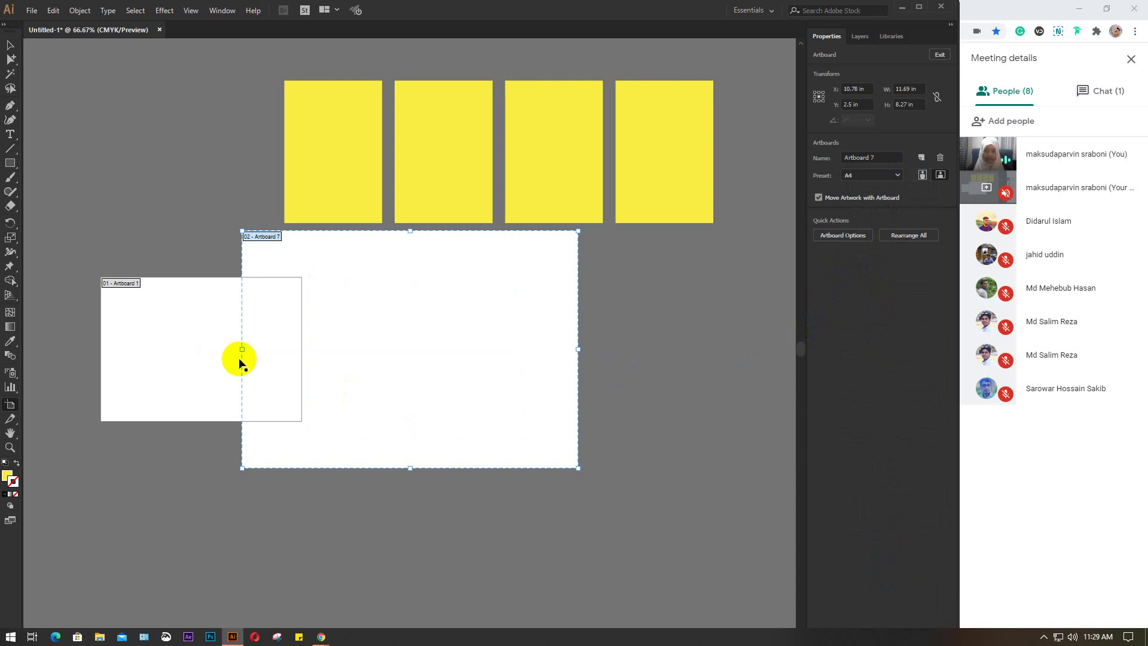
{"action": "left_click", "coordinate": [864, 239]}
- Try the iPhone 6 Plus preset, undo back to A4, and toggle portrait then landscape
{"action": "left_click", "coordinate": [893, 174]}
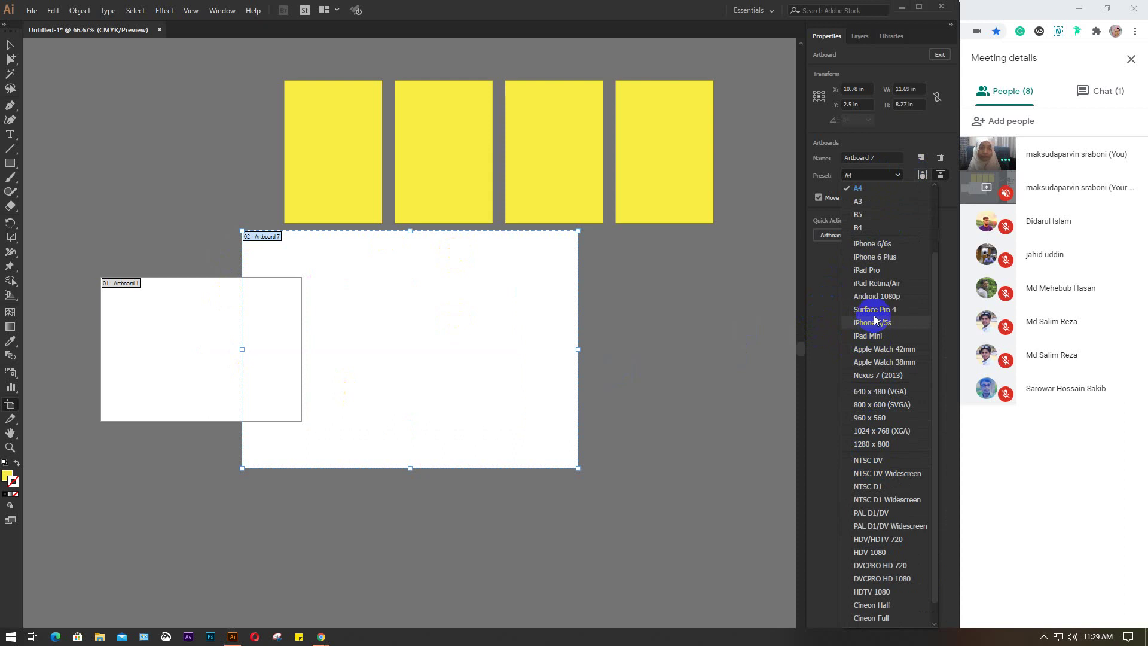
{"action": "left_click", "coordinate": [878, 262]}
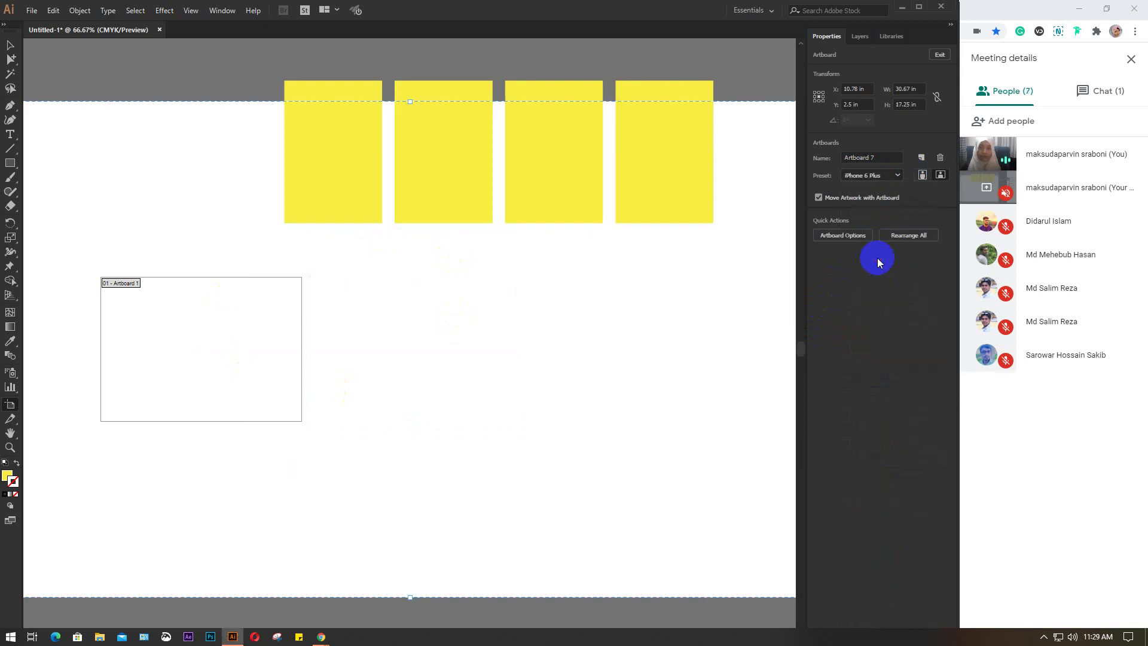
{"action": "scroll", "coordinate": [380, 242], "scroll_direction": "down", "scroll_amount": 4}
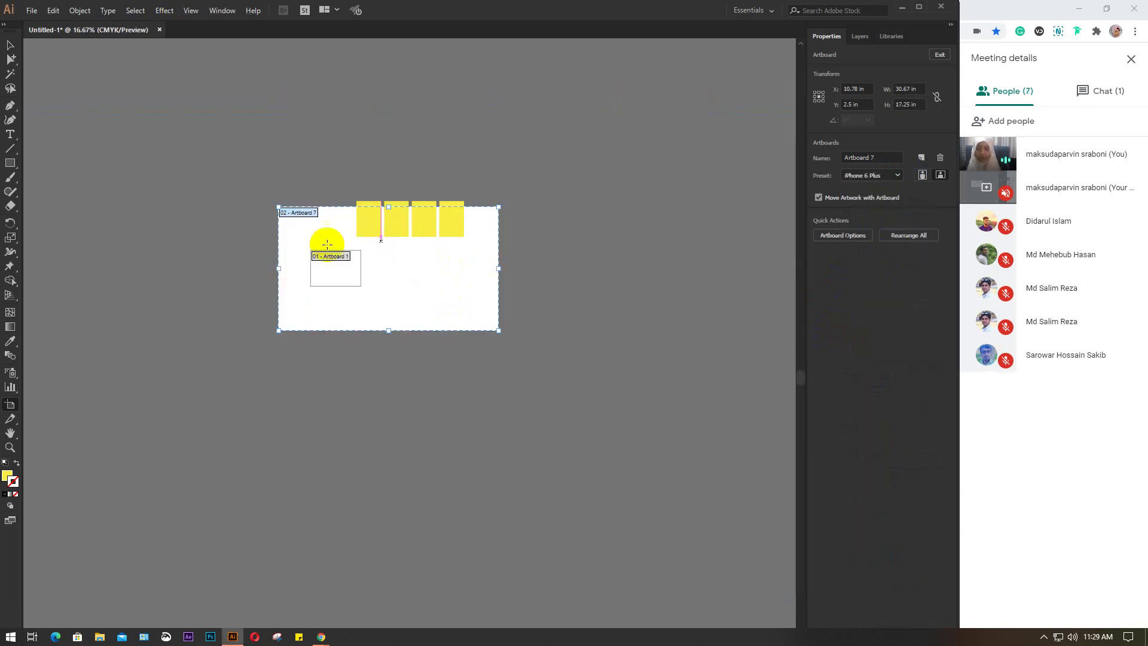
{"action": "key", "text": "ctrl+z"}
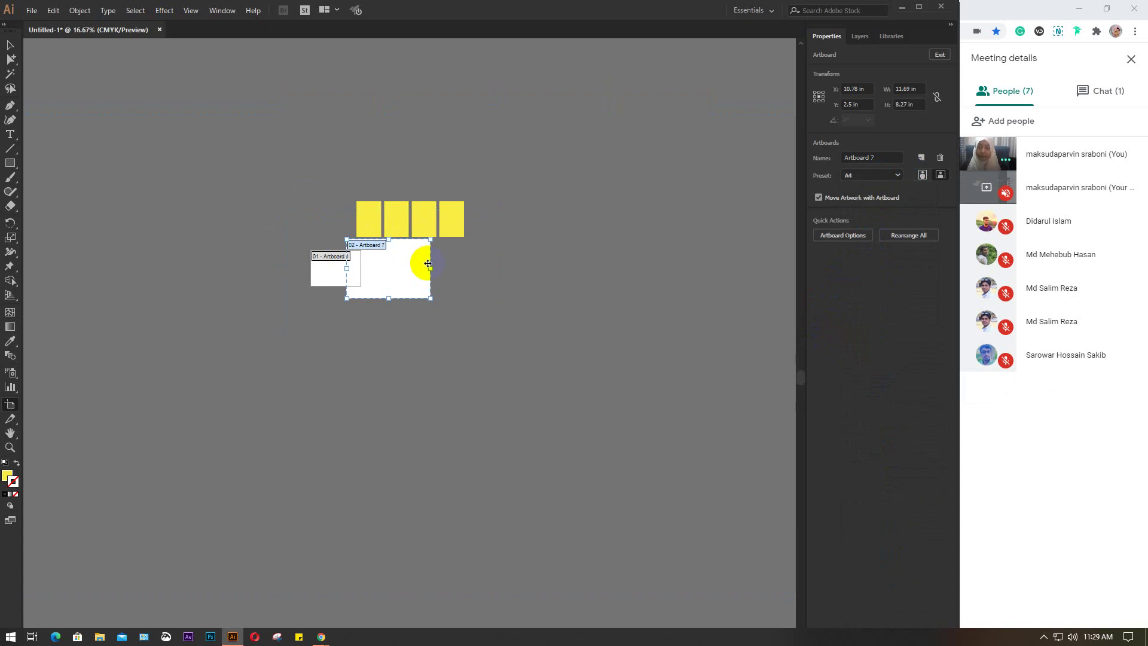
{"action": "scroll", "coordinate": [428, 267], "scroll_direction": "up", "scroll_amount": 1}
{"action": "scroll", "coordinate": [427, 263], "scroll_direction": "up", "scroll_amount": 2}
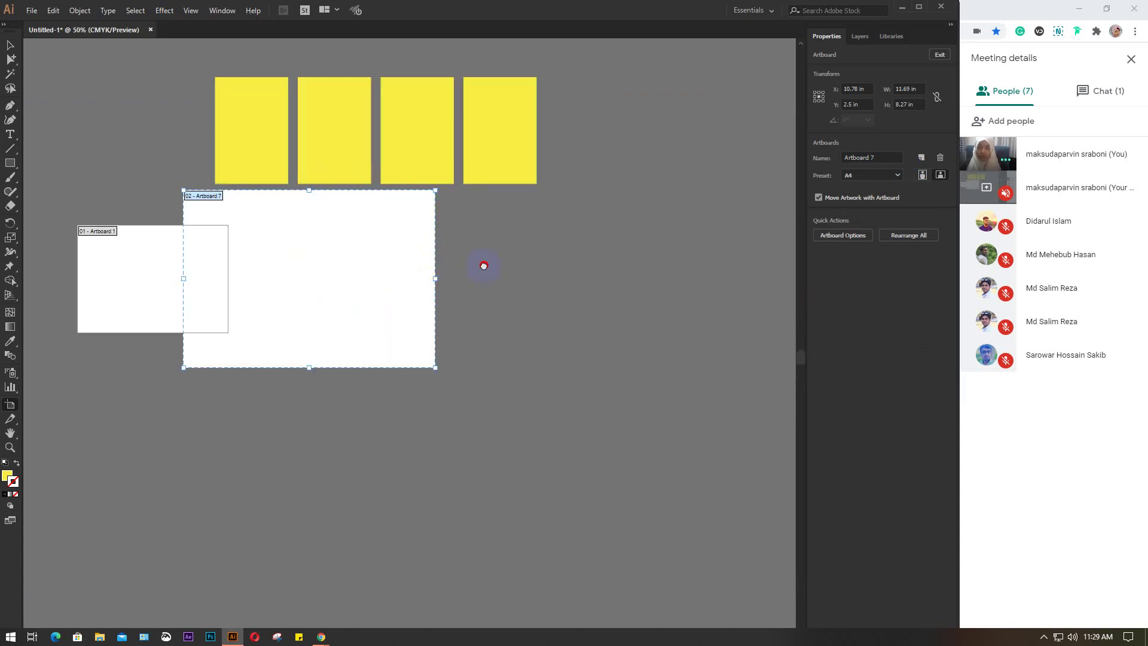
{"action": "left_click", "coordinate": [923, 175]}
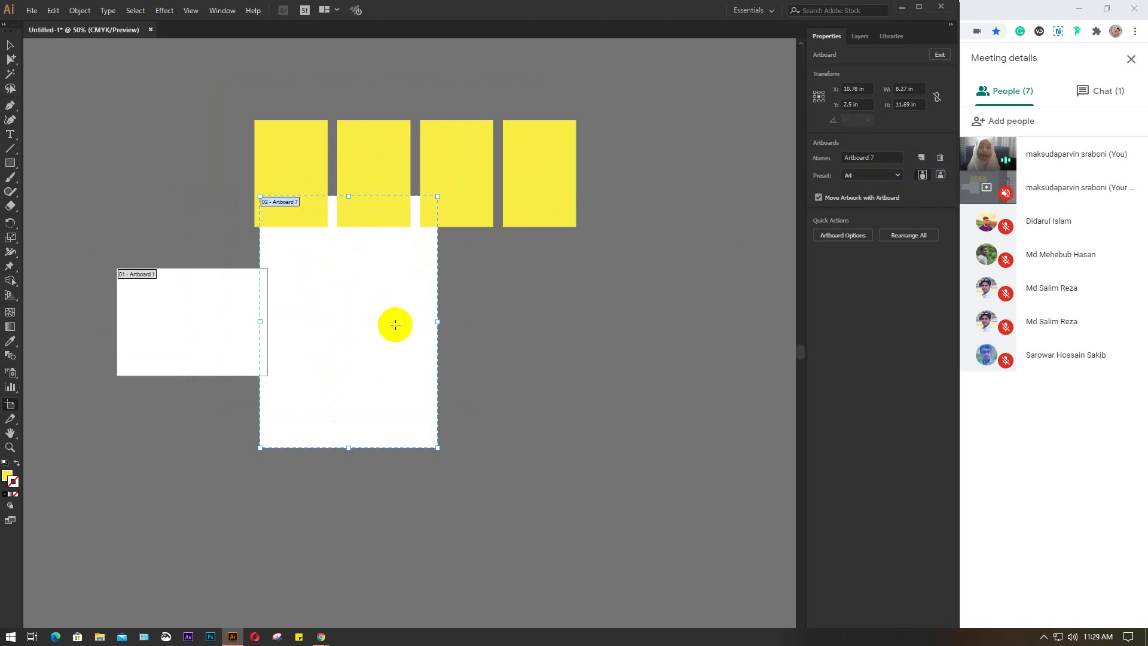
{"action": "left_click", "coordinate": [940, 175]}
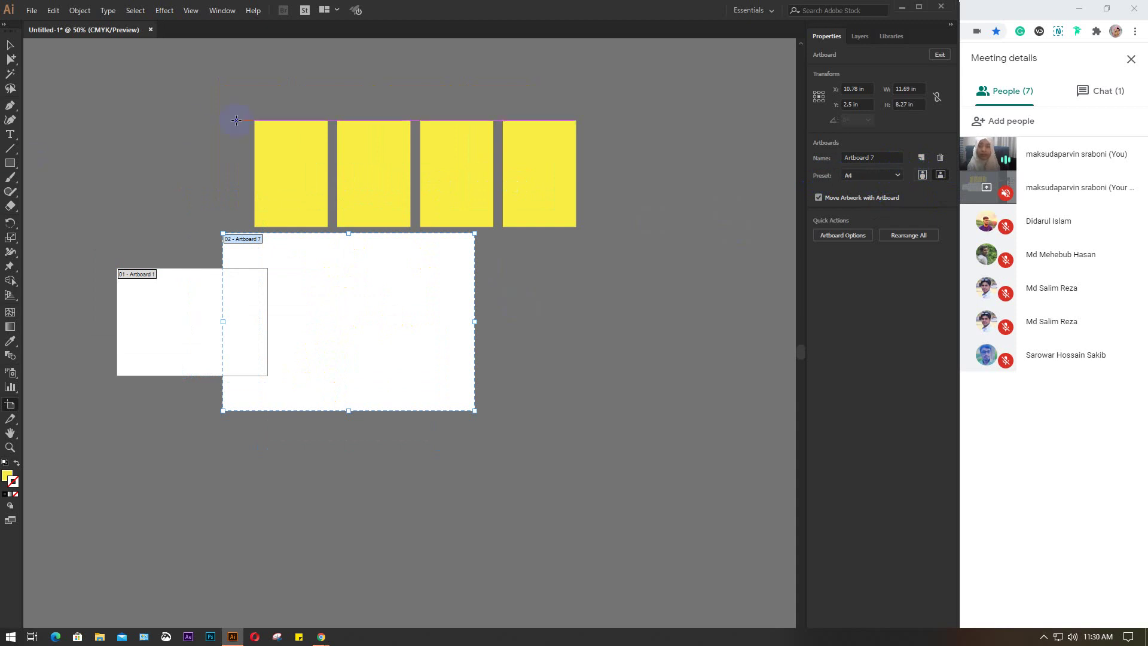
{"action": "scroll", "coordinate": [333, 166], "scroll_direction": "up", "scroll_amount": 1}
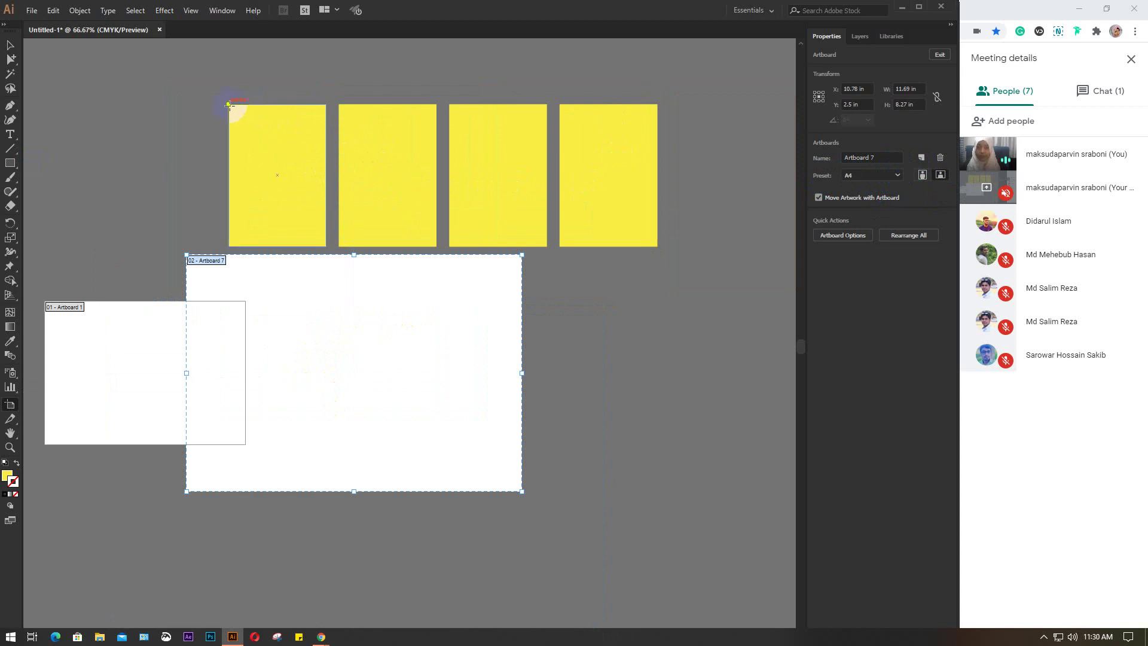
- Draw a matching artboard over each of the four yellow rectangles, checking the Artboard 11 name
{"action": "left_click_drag", "start_coordinate": [229, 103], "coordinate": [325, 246]}
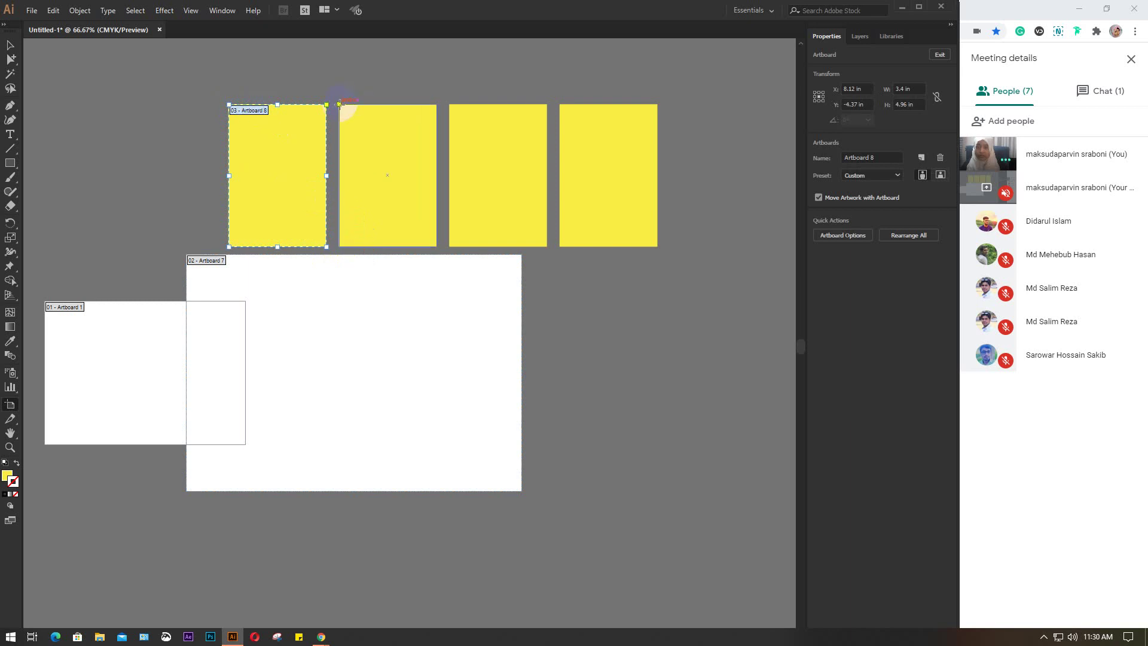
{"action": "left_click_drag", "start_coordinate": [339, 104], "coordinate": [436, 246]}
{"action": "left_click_drag", "start_coordinate": [449, 104], "coordinate": [548, 246]}
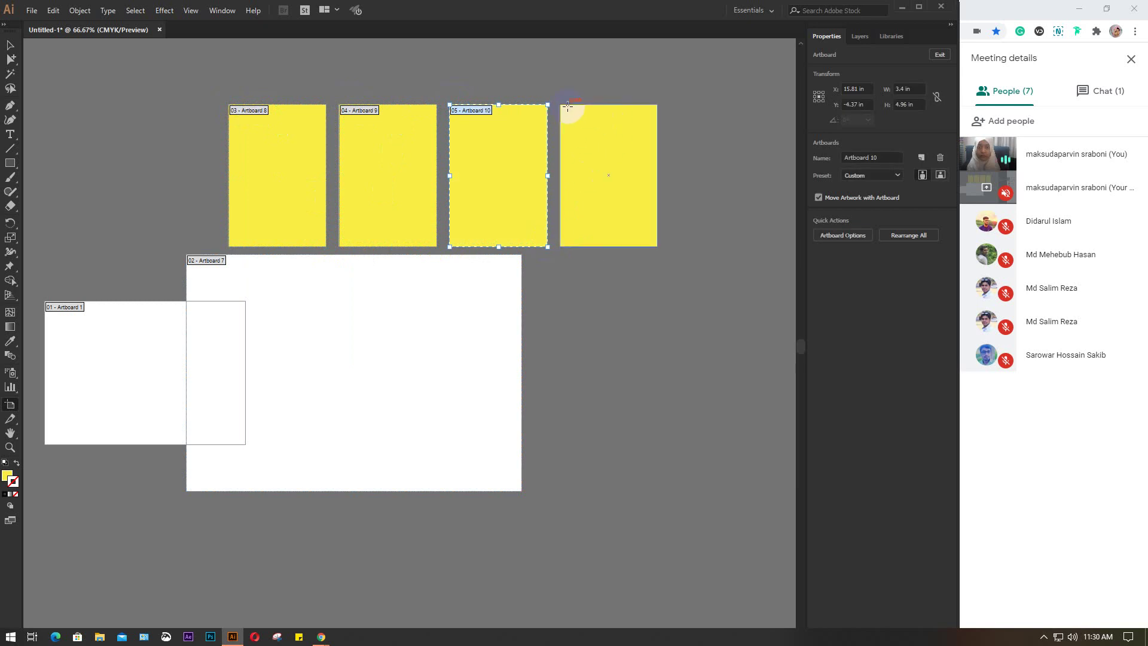
{"action": "left_click_drag", "start_coordinate": [562, 104], "coordinate": [657, 246]}
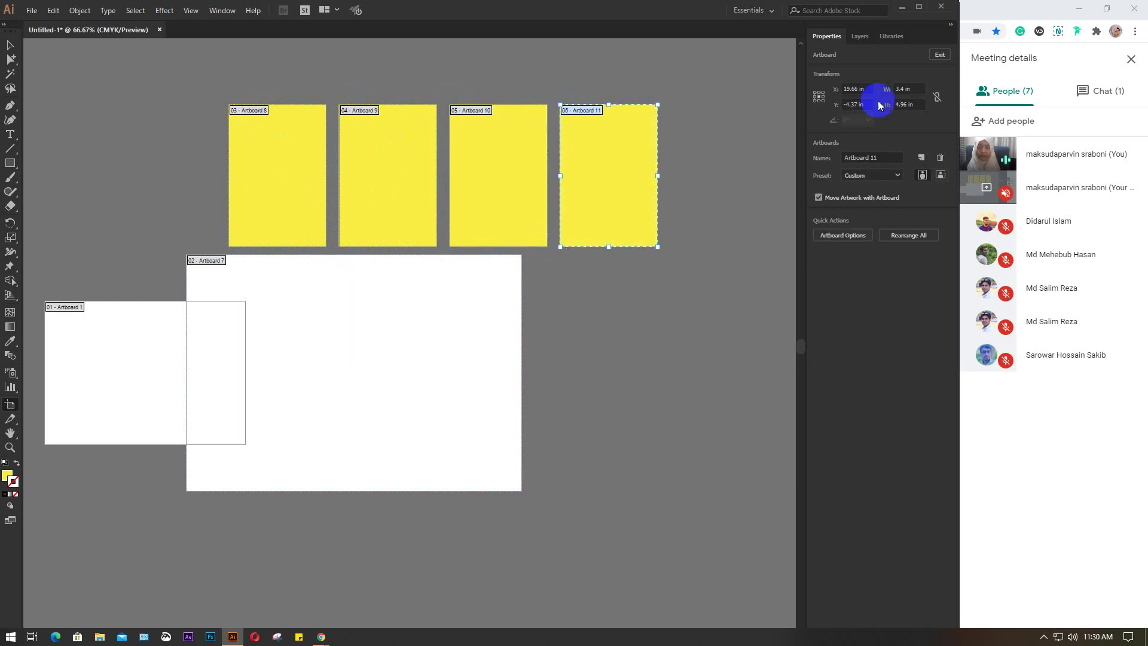
{"action": "left_click", "coordinate": [881, 157]}
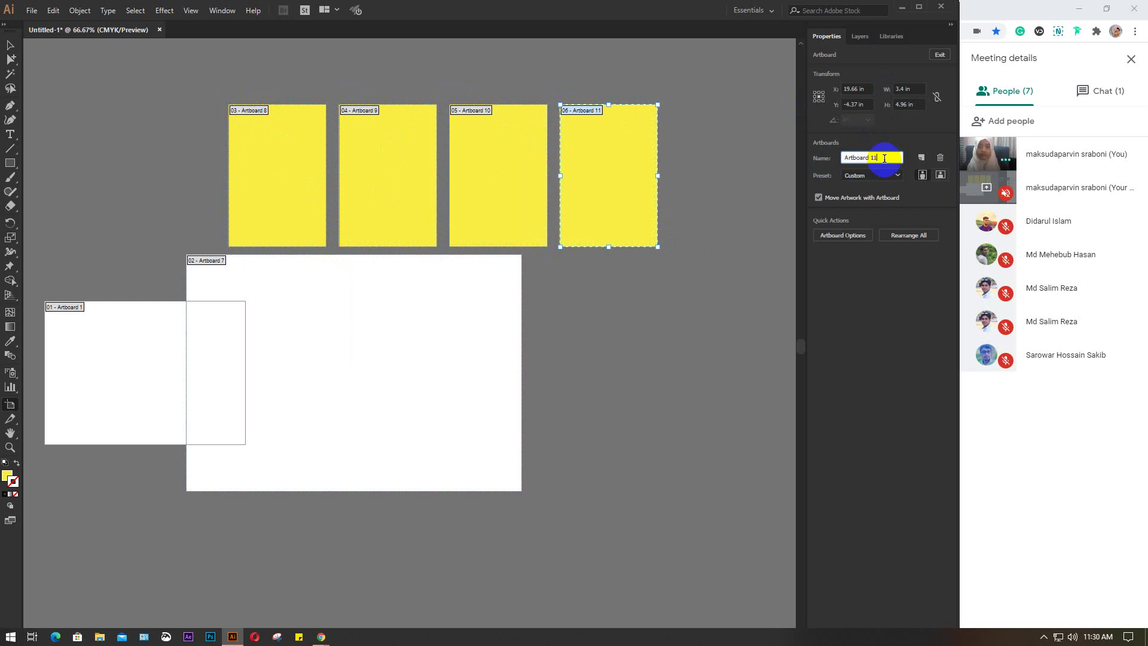
{"action": "left_click", "coordinate": [8, 45]}
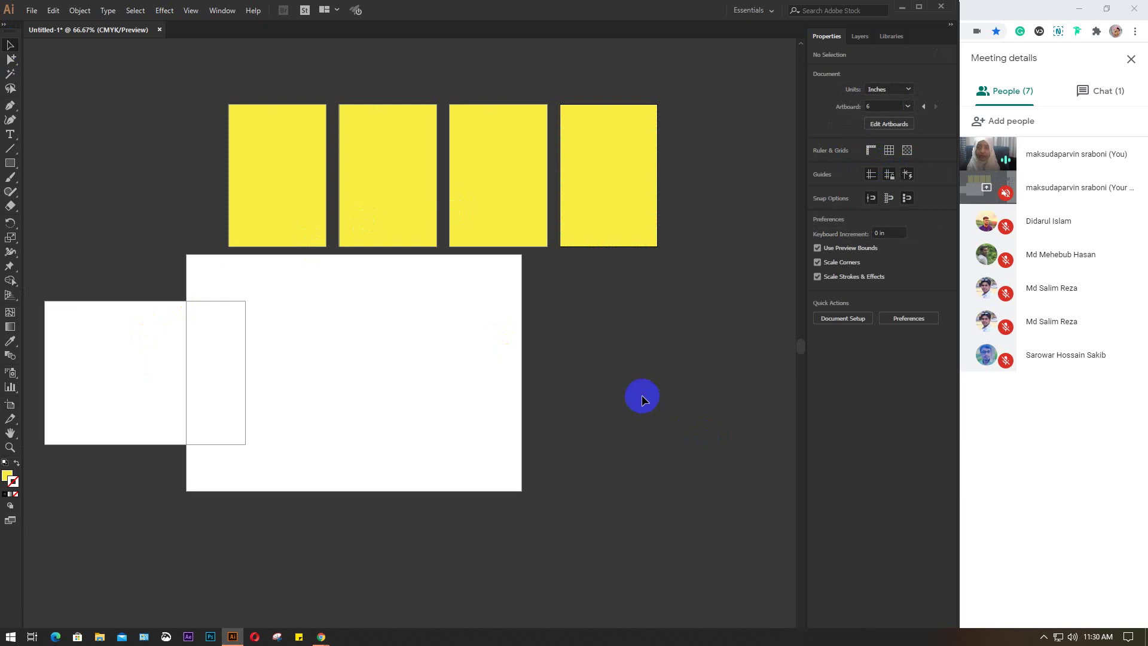
- Select all four yellow rectangles, drag them down off their artboards, and resume artboard editing
{"action": "left_click", "coordinate": [313, 407]}
{"action": "left_click_drag", "start_coordinate": [153, 333], "coordinate": [257, 452]}
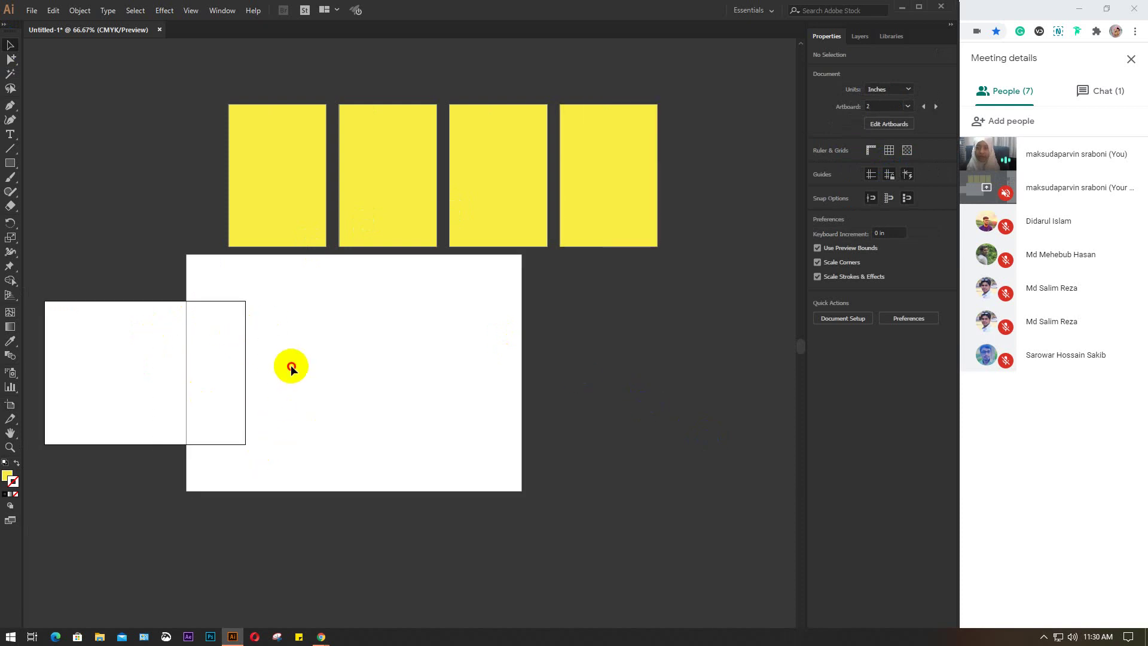
{"action": "left_click_drag", "start_coordinate": [550, 361], "coordinate": [152, 455]}
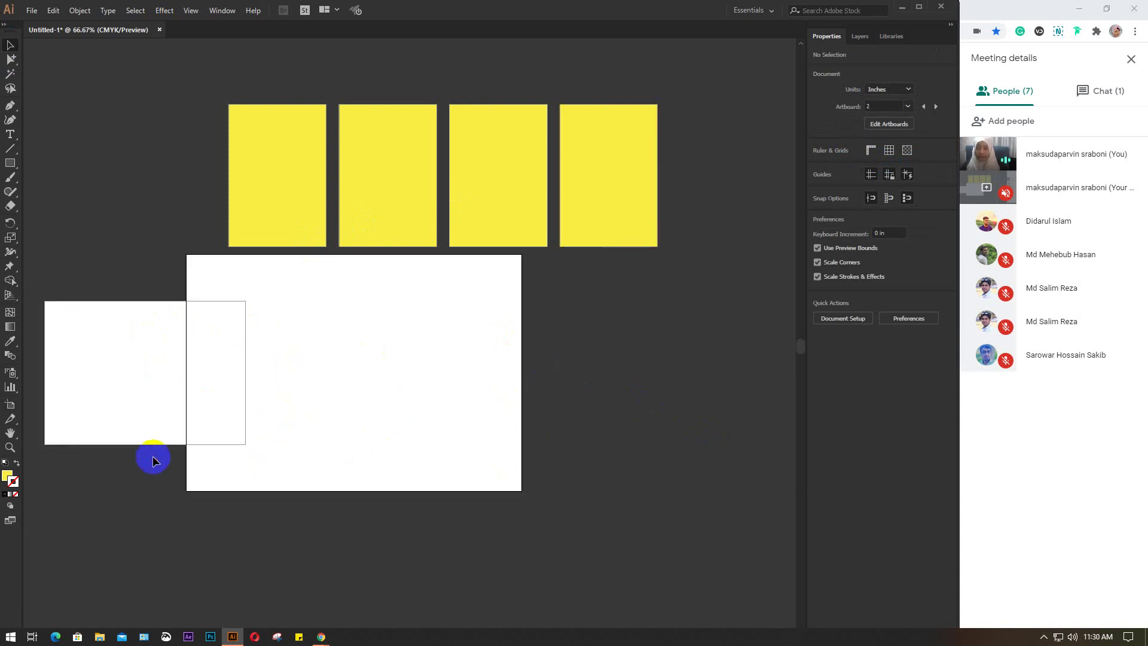
{"action": "mouse_move", "coordinate": [179, 93]}
{"action": "left_mouse_down"}
{"action": "mouse_move", "coordinate": [344, 163]}
{"action": "mouse_move", "coordinate": [712, 224]}
{"action": "left_mouse_up"}
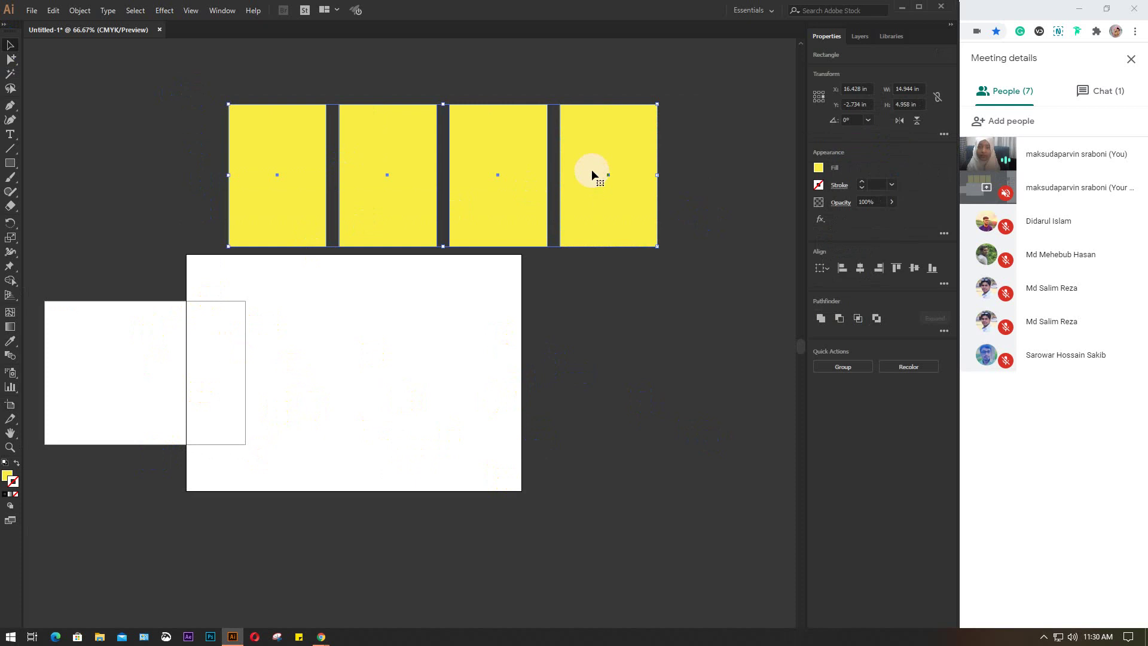
{"action": "left_click_drag", "start_coordinate": [594, 174], "coordinate": [641, 412]}
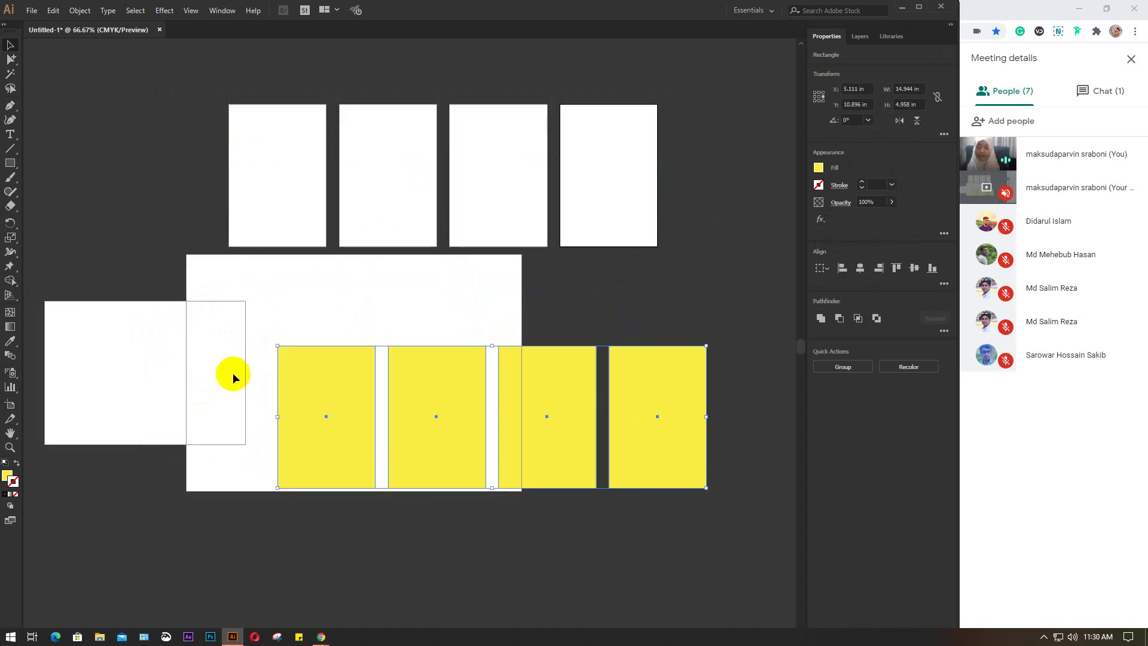
{"action": "left_click", "coordinate": [11, 405]}
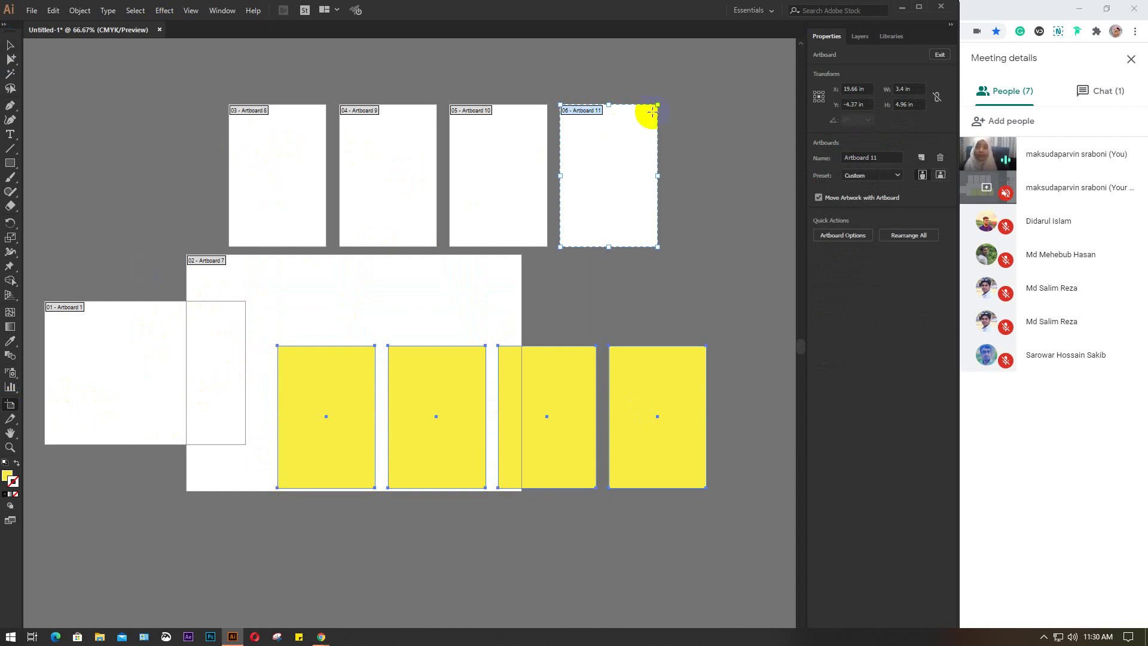
- Delete Artboards 10, 8, 7, 9 and 11, then return to the Selection tool
{"action": "left_click", "coordinate": [455, 114]}
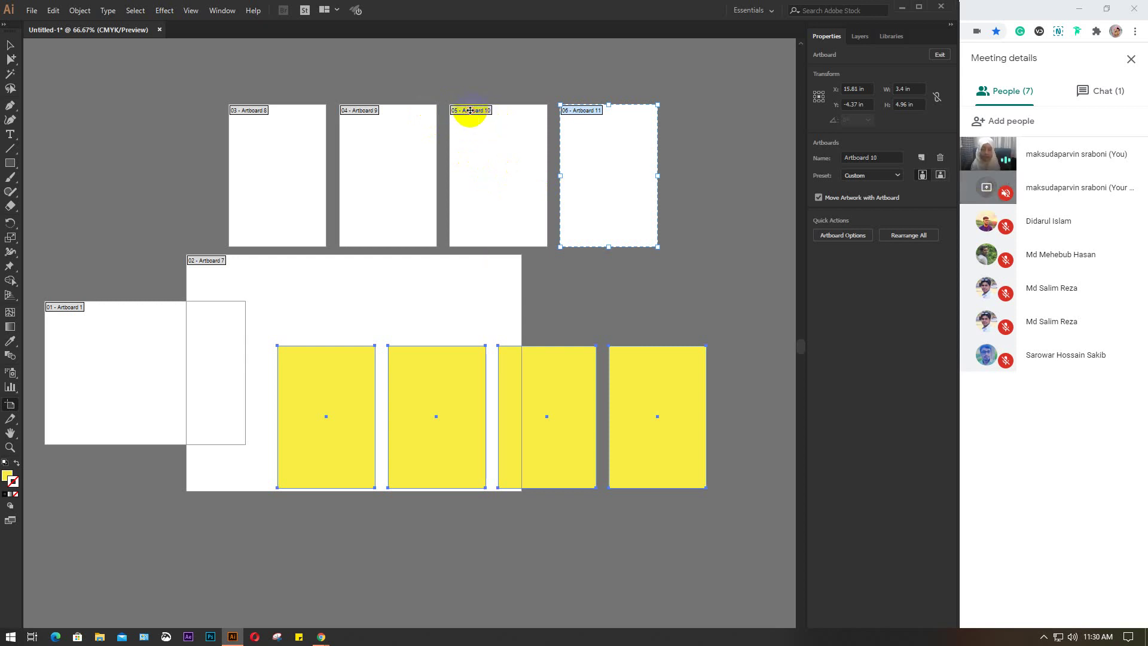
{"action": "left_click", "coordinate": [941, 159]}
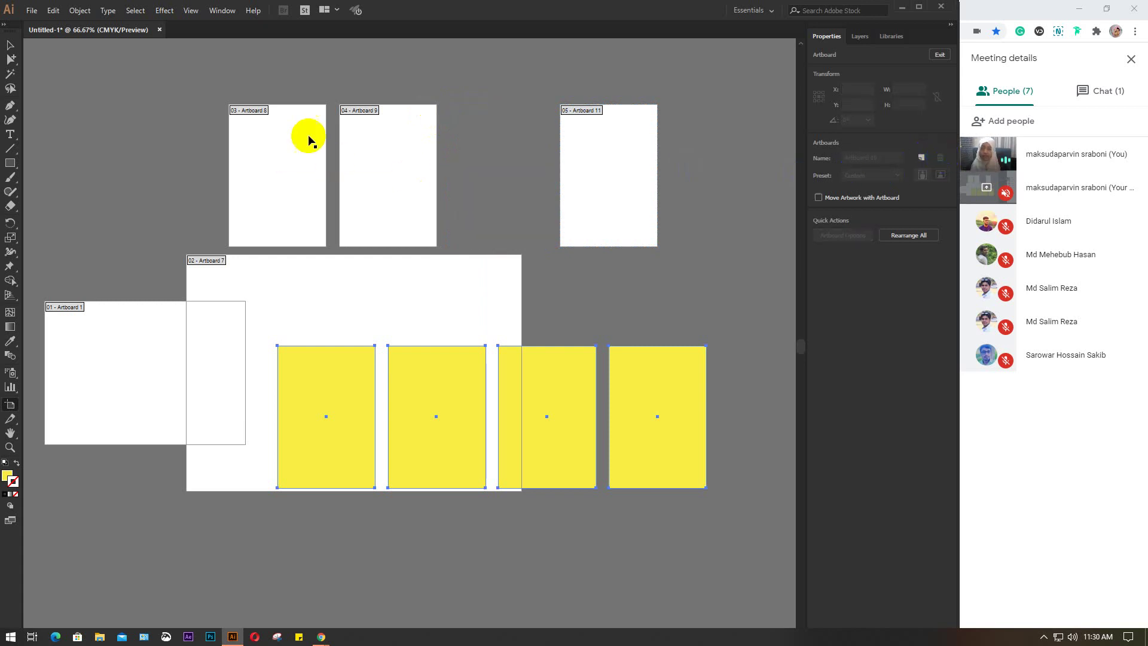
{"action": "left_click", "coordinate": [246, 110]}
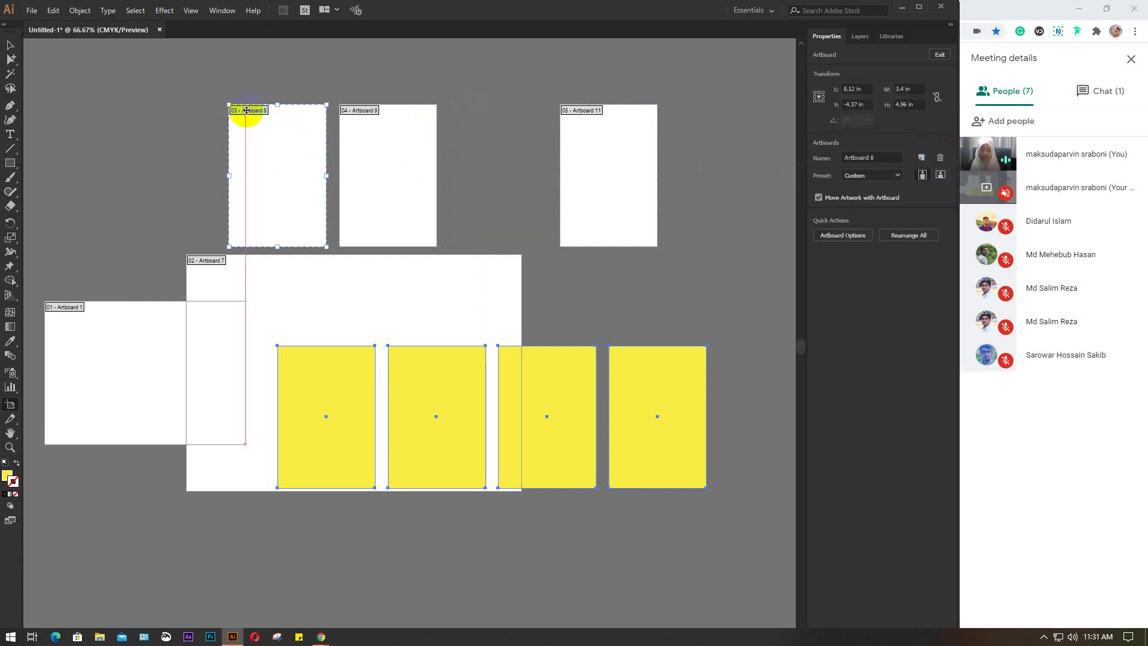
{"action": "key", "text": "Delete"}
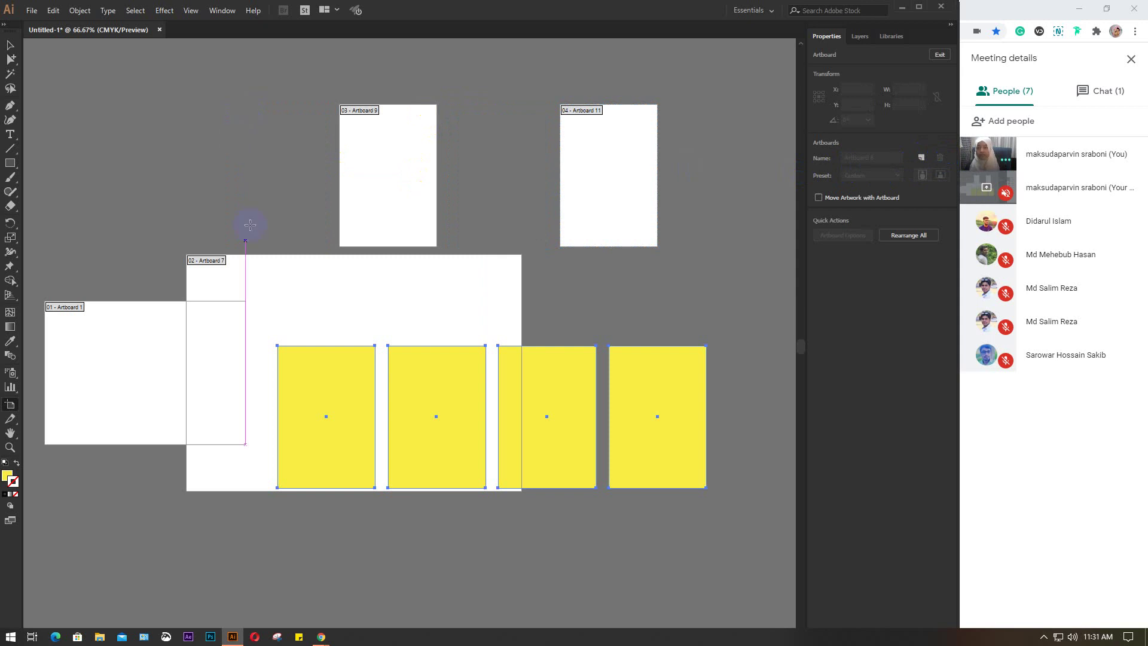
{"action": "left_click", "coordinate": [212, 260]}
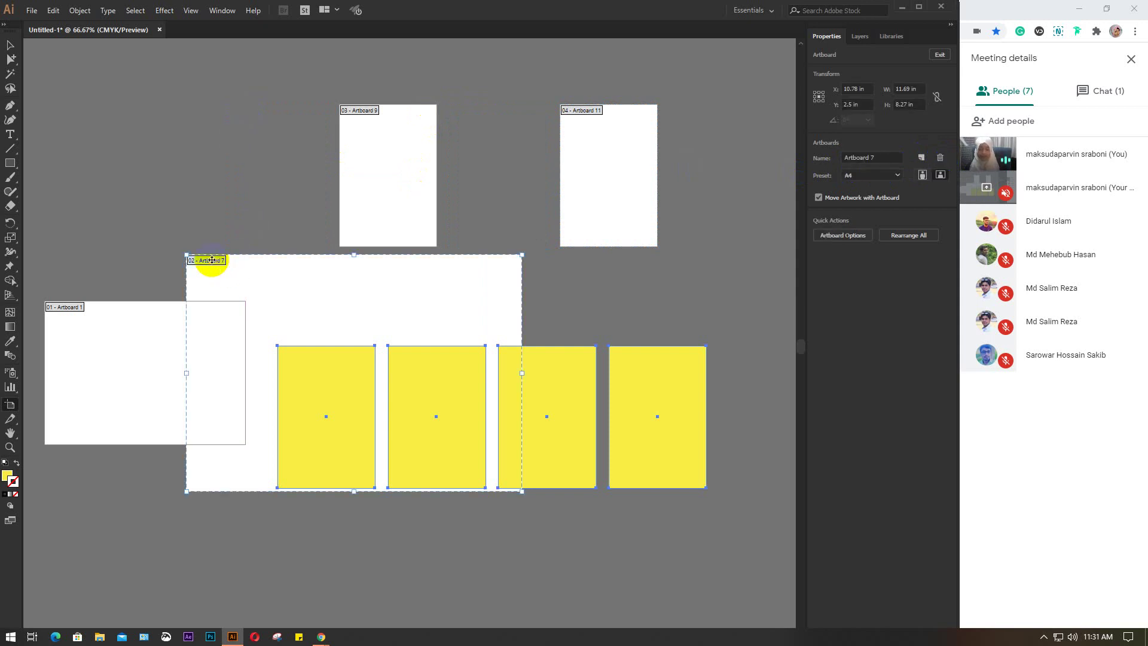
{"action": "key", "text": "Delete"}
{"action": "left_click", "coordinate": [361, 110]}
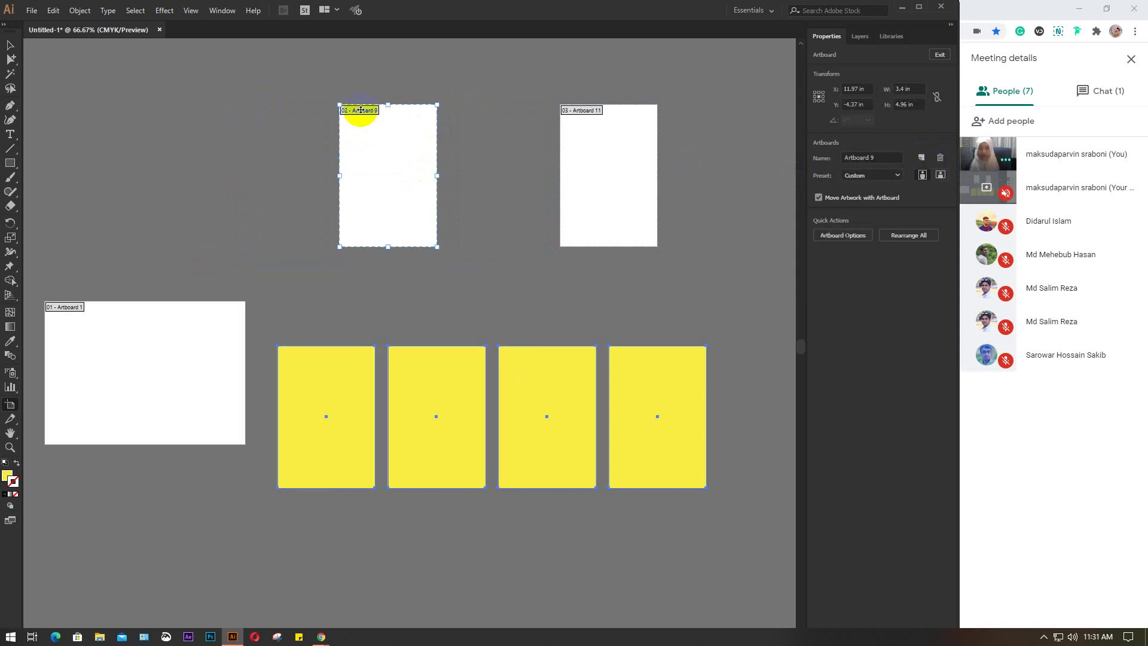
{"action": "key", "text": "Delete"}
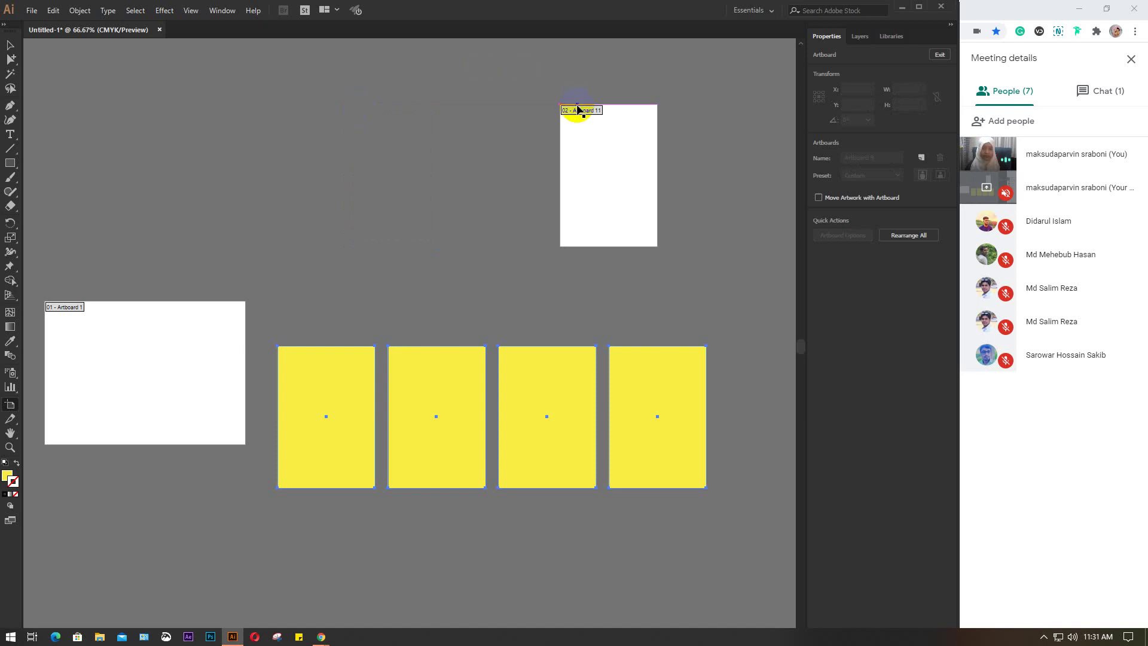
{"action": "left_click", "coordinate": [583, 113]}
{"action": "left_click", "coordinate": [940, 159]}
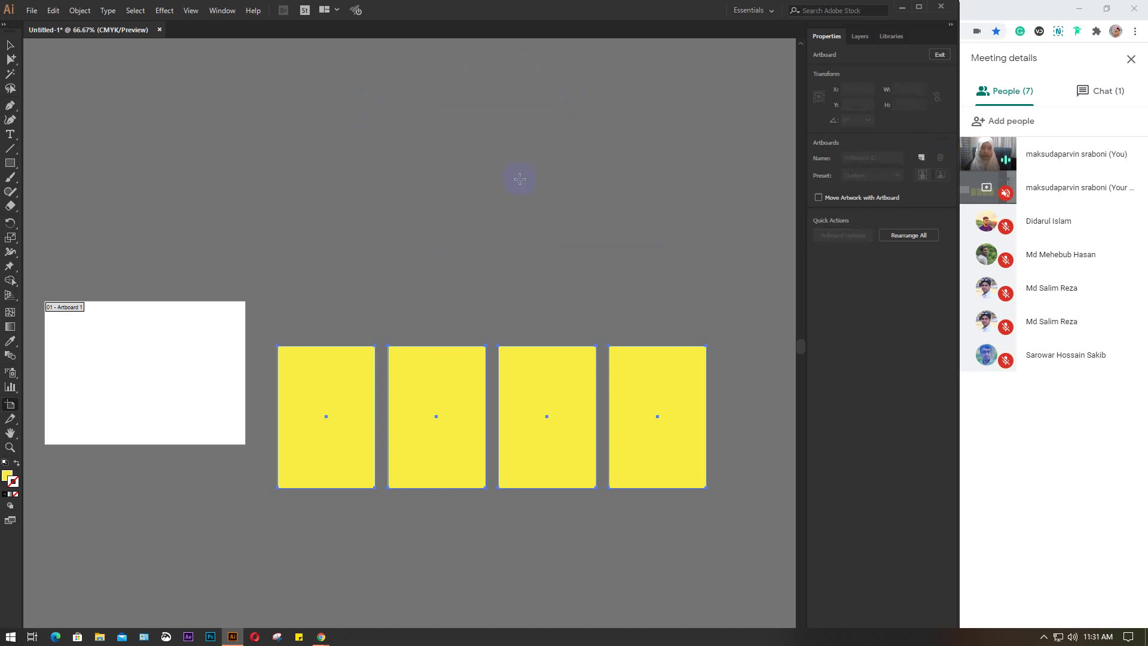
{"action": "left_click", "coordinate": [10, 45]}
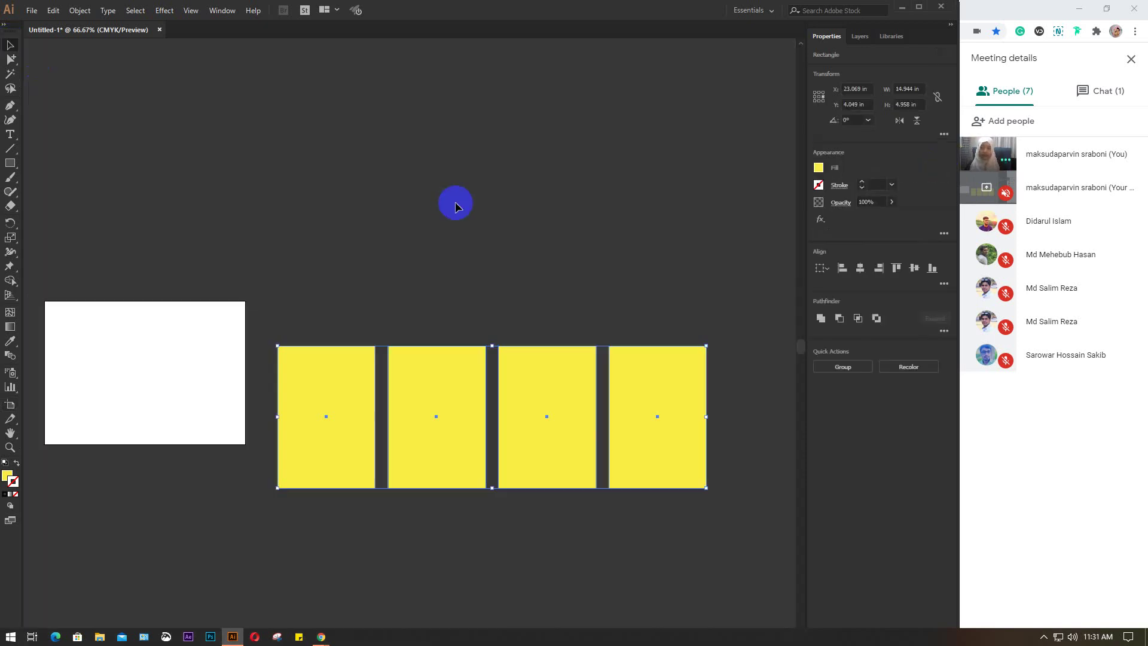
- Zoom out, bring the four yellow rectangles into view, and delete them
{"action": "left_click", "coordinate": [450, 208]}
{"action": "scroll", "coordinate": [449, 208], "scroll_direction": "down", "scroll_amount": 2}
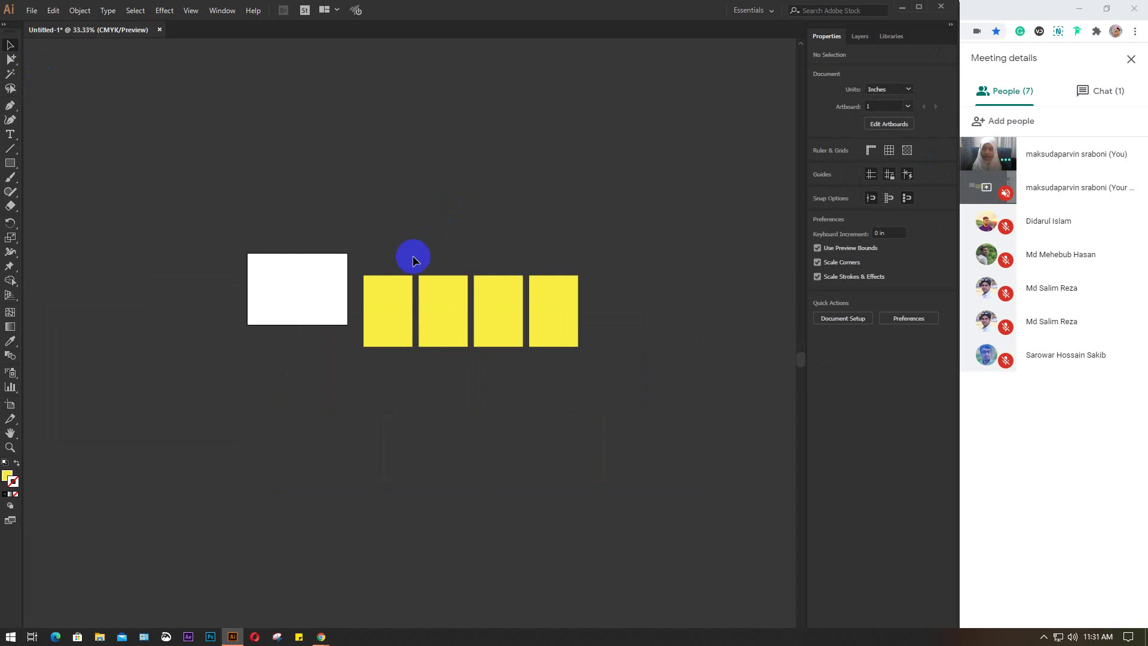
{"action": "left_click_drag", "start_coordinate": [390, 253], "coordinate": [624, 470]}
{"action": "key", "text": "Delete"}
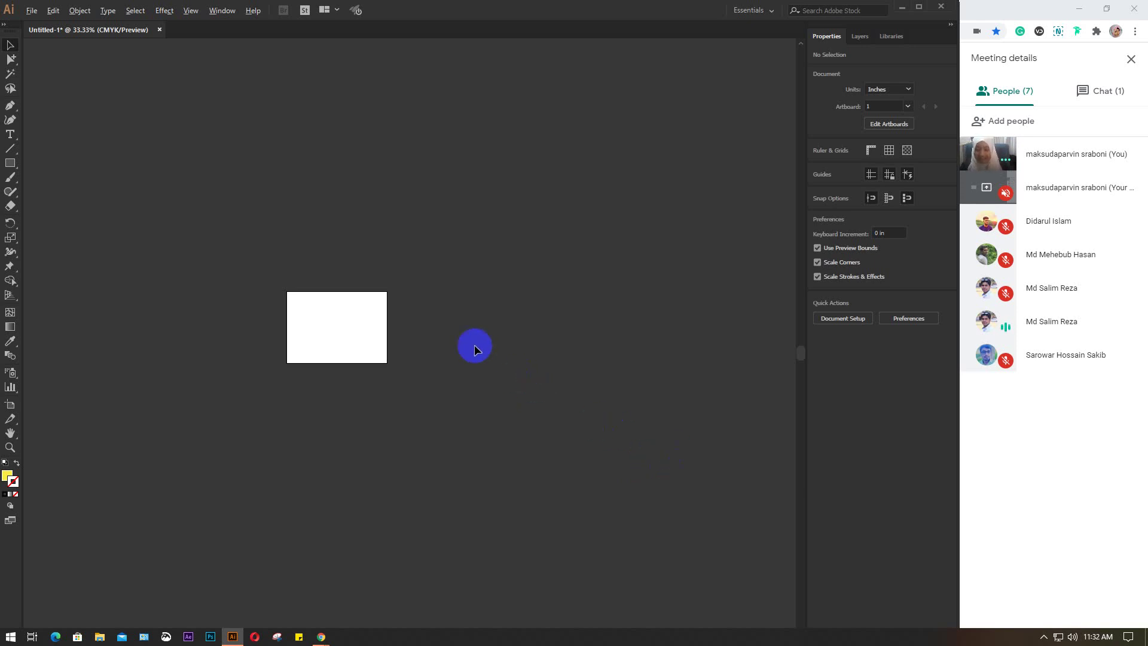
- Zoom the empty artboard to 100% and pan it right, briefly trying the Rectangle tool
{"action": "scroll", "coordinate": [367, 320], "scroll_direction": "up", "scroll_amount": 2}
{"action": "scroll", "coordinate": [368, 320], "scroll_direction": "up", "scroll_amount": 1}
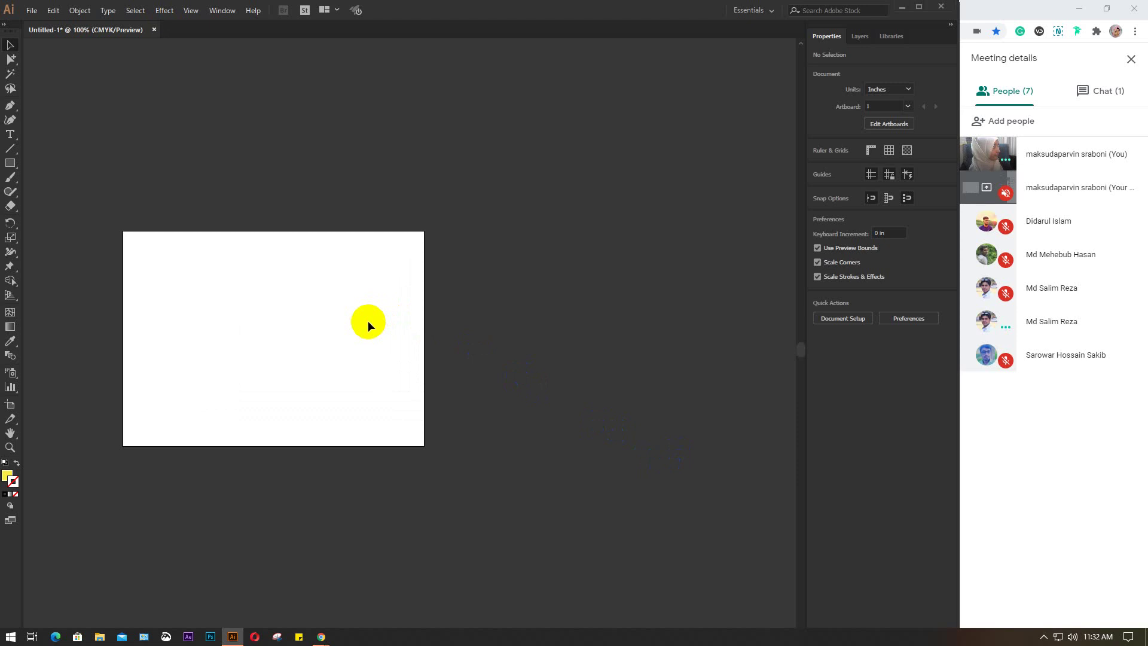
{"action": "left_click", "coordinate": [419, 256]}
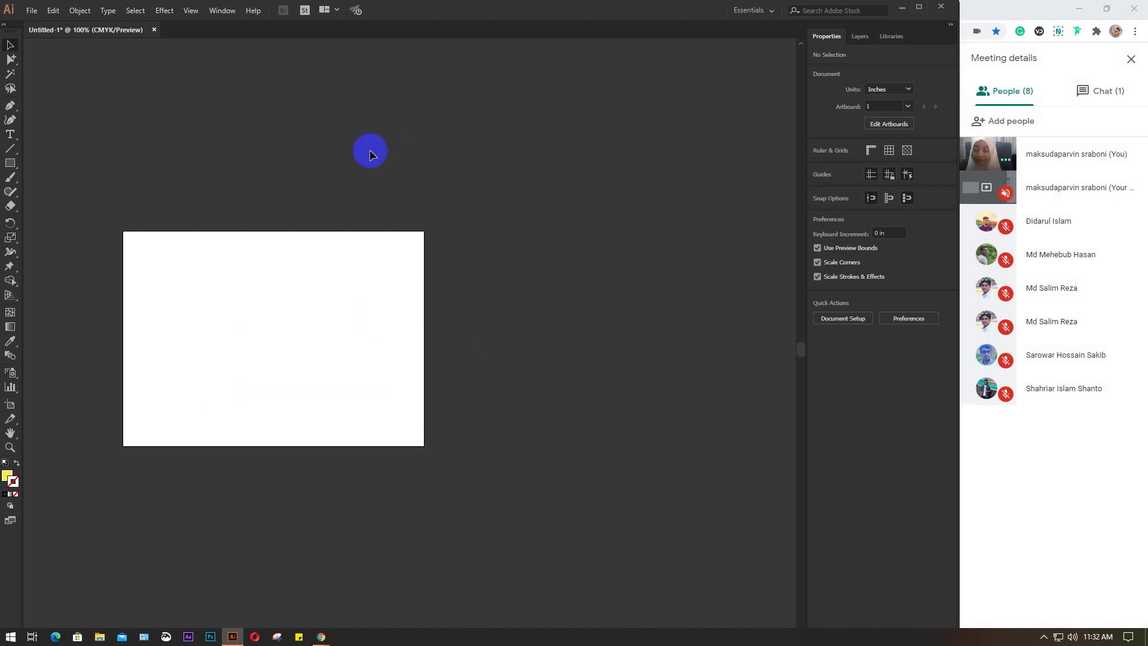
{"action": "left_click_drag", "start_coordinate": [353, 174], "coordinate": [401, 171]}
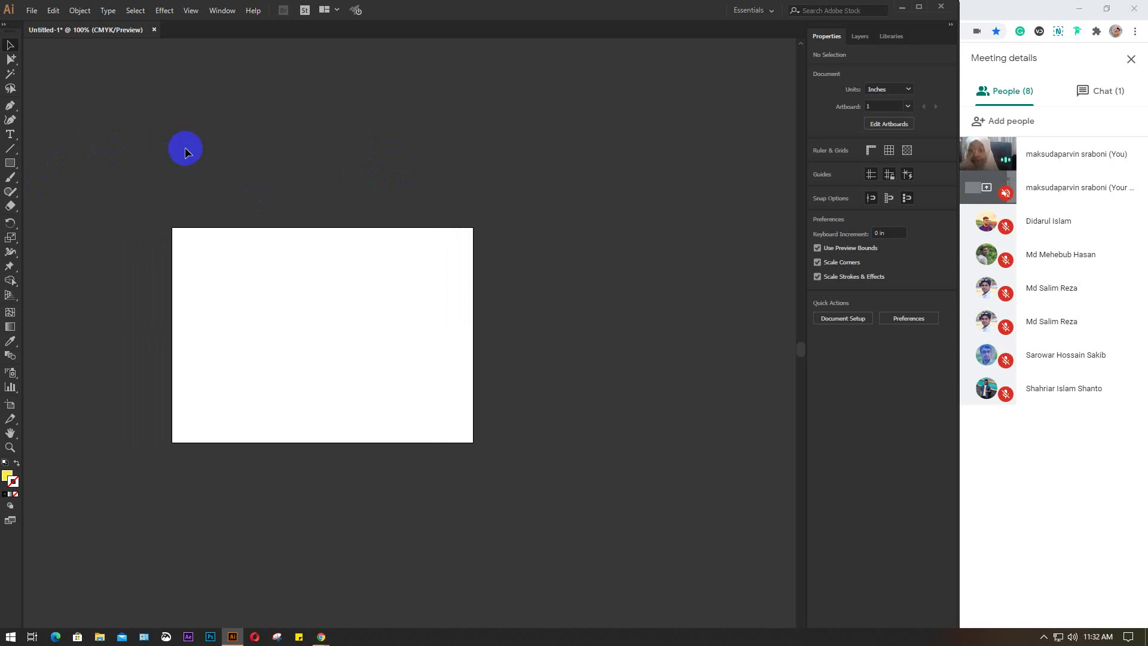
{"action": "left_click", "coordinate": [9, 163]}
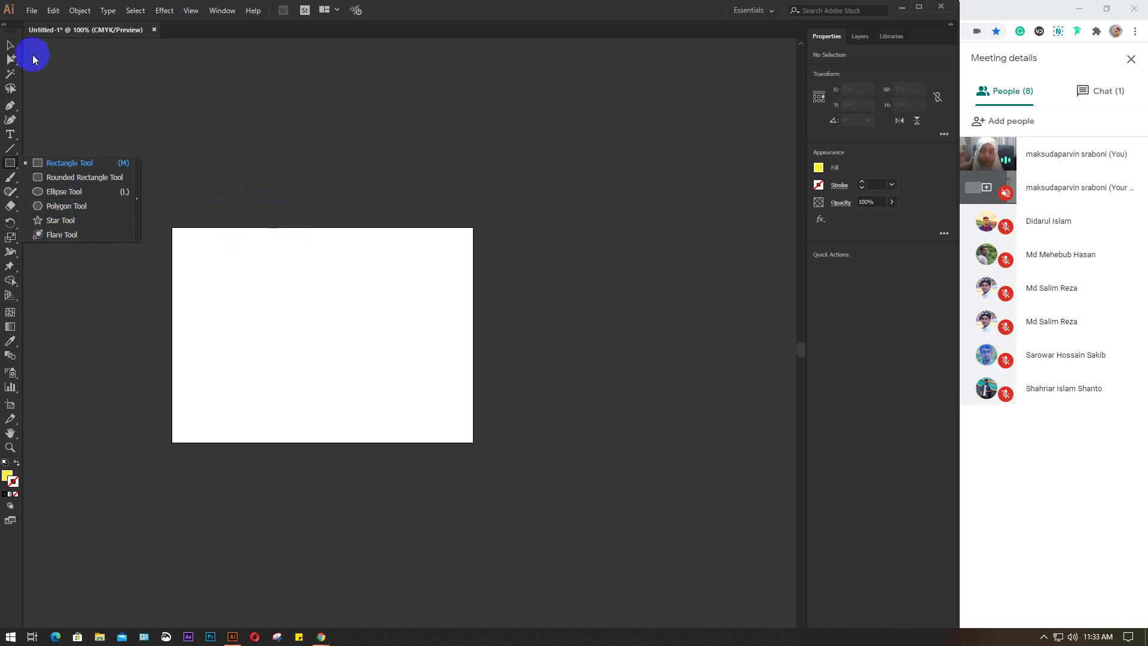
{"action": "left_click", "coordinate": [11, 45]}
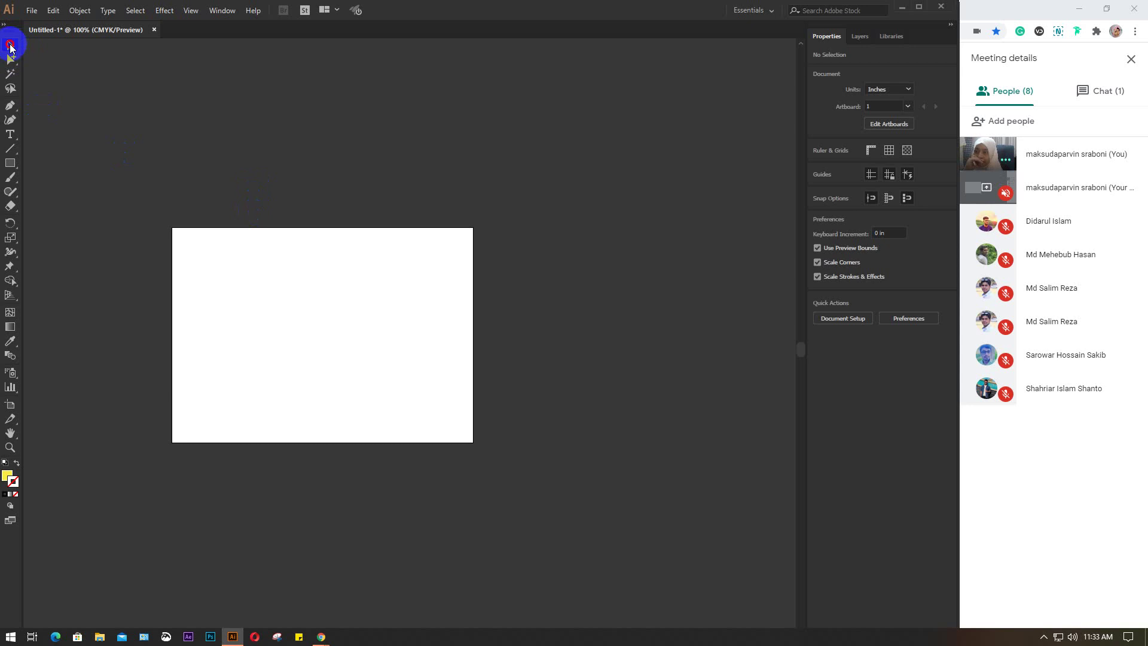
- Draw a yellow rectangle in the artboard's upper middle and move it slightly down-left
{"action": "left_click", "coordinate": [10, 163]}
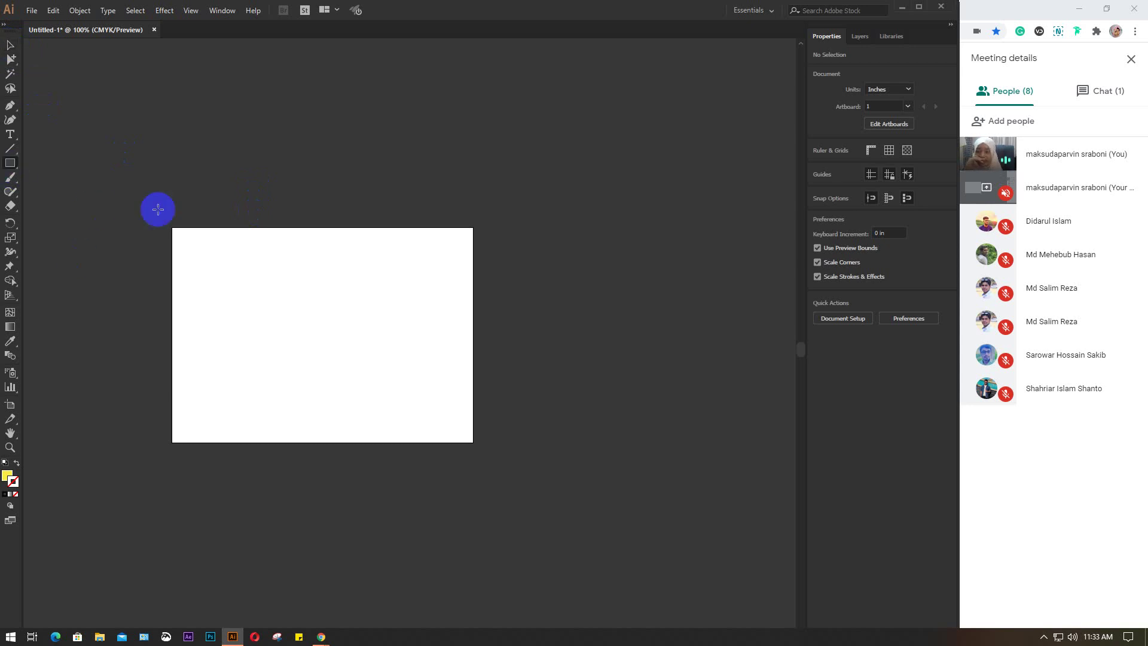
{"action": "left_click_drag", "start_coordinate": [266, 253], "coordinate": [402, 344]}
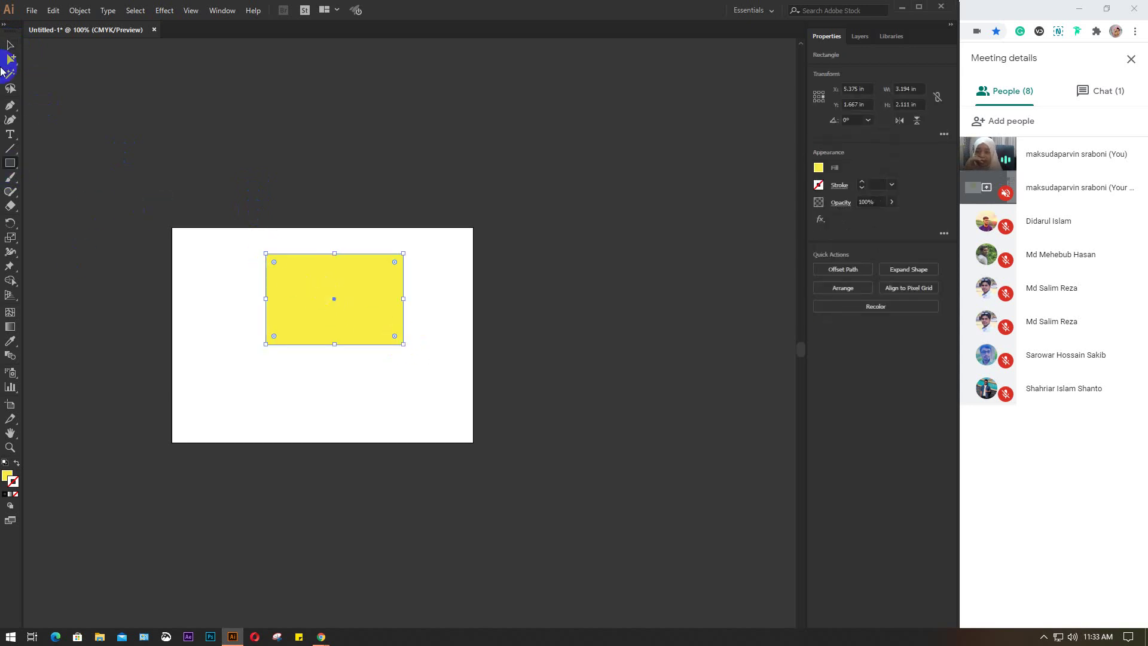
{"action": "left_click", "coordinate": [9, 45]}
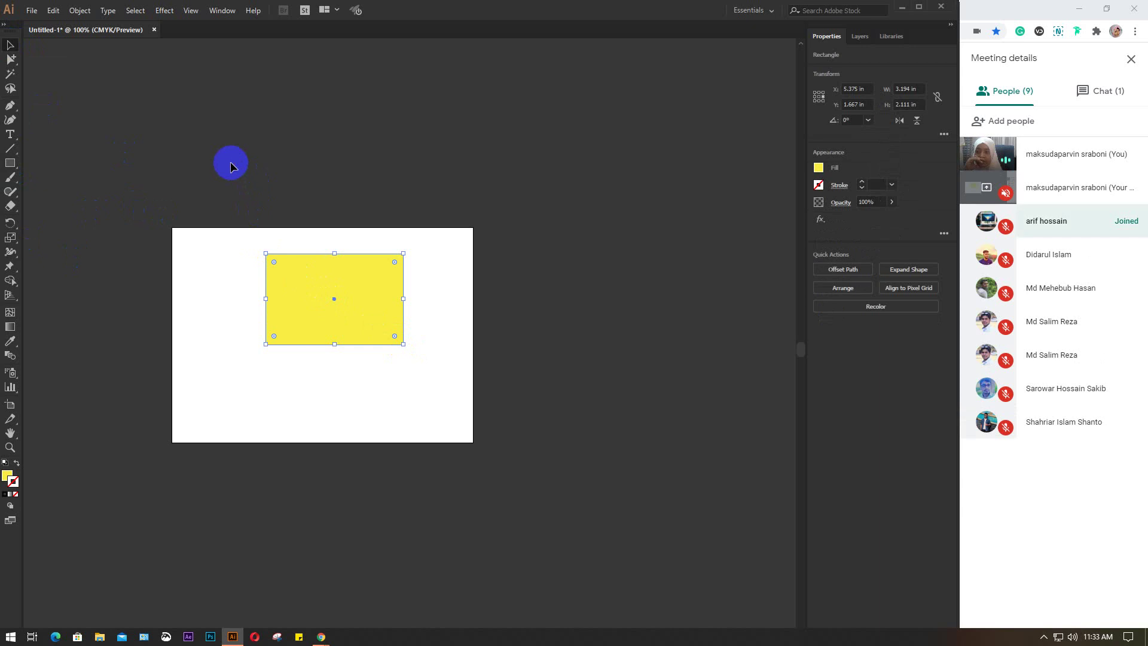
{"action": "left_click", "coordinate": [230, 162]}
{"action": "left_click", "coordinate": [10, 45]}
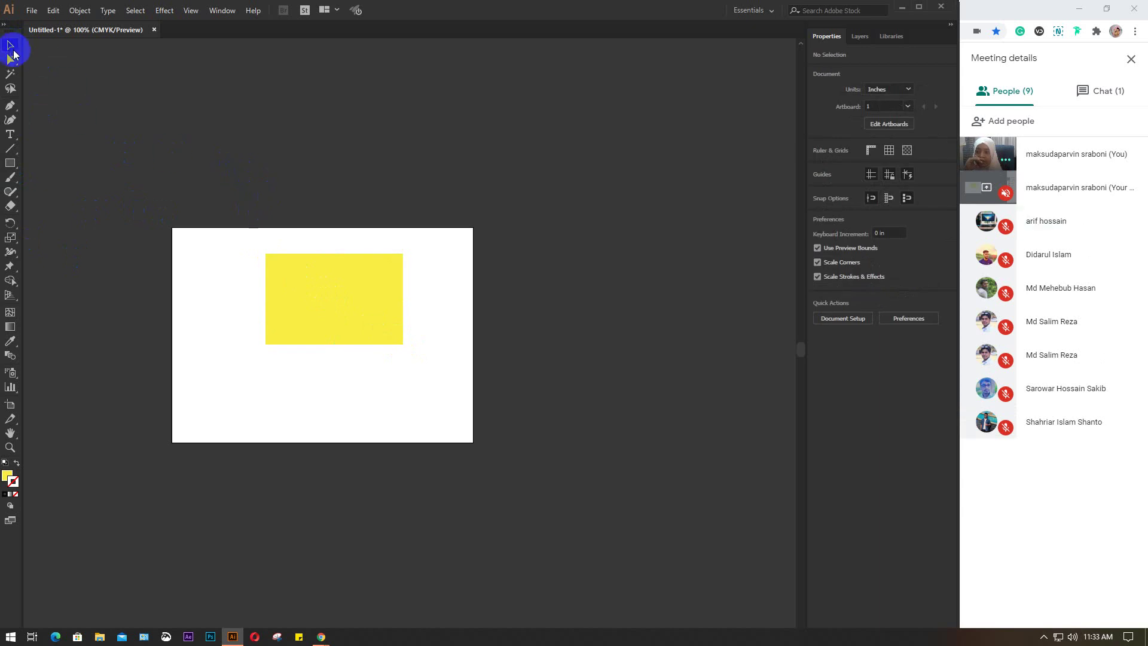
{"action": "left_click", "coordinate": [354, 289]}
{"action": "mouse_move", "coordinate": [354, 289]}
{"action": "left_mouse_down"}
{"action": "mouse_move", "coordinate": [342, 333]}
{"action": "mouse_move", "coordinate": [328, 323]}
{"action": "left_mouse_up"}
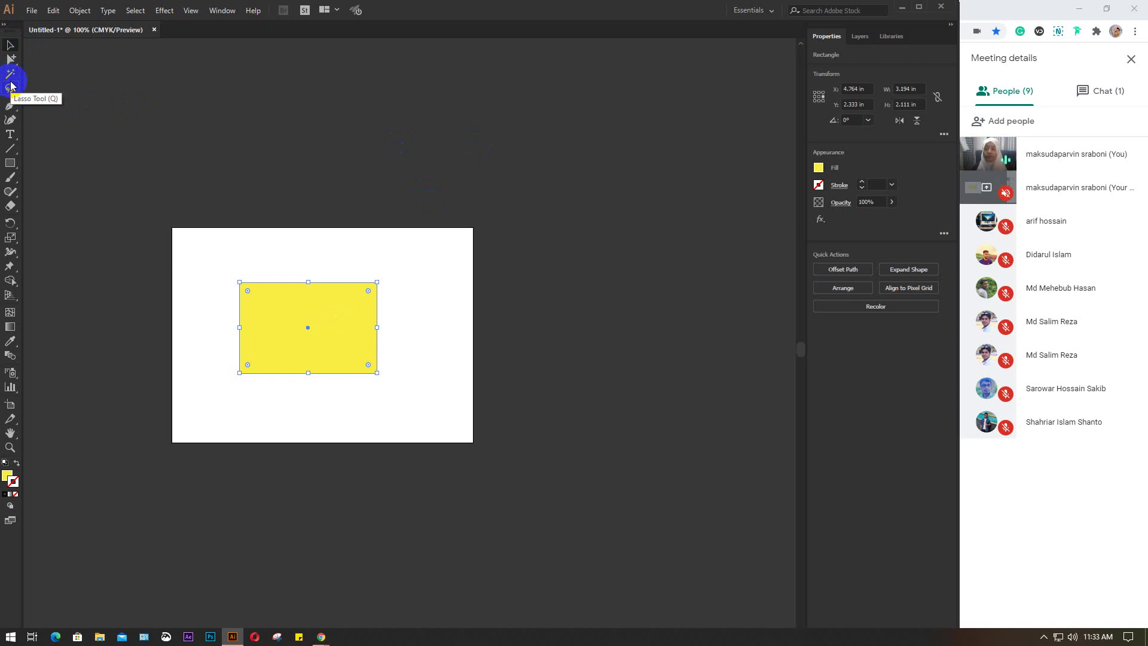
{"action": "left_click", "coordinate": [7, 57]}
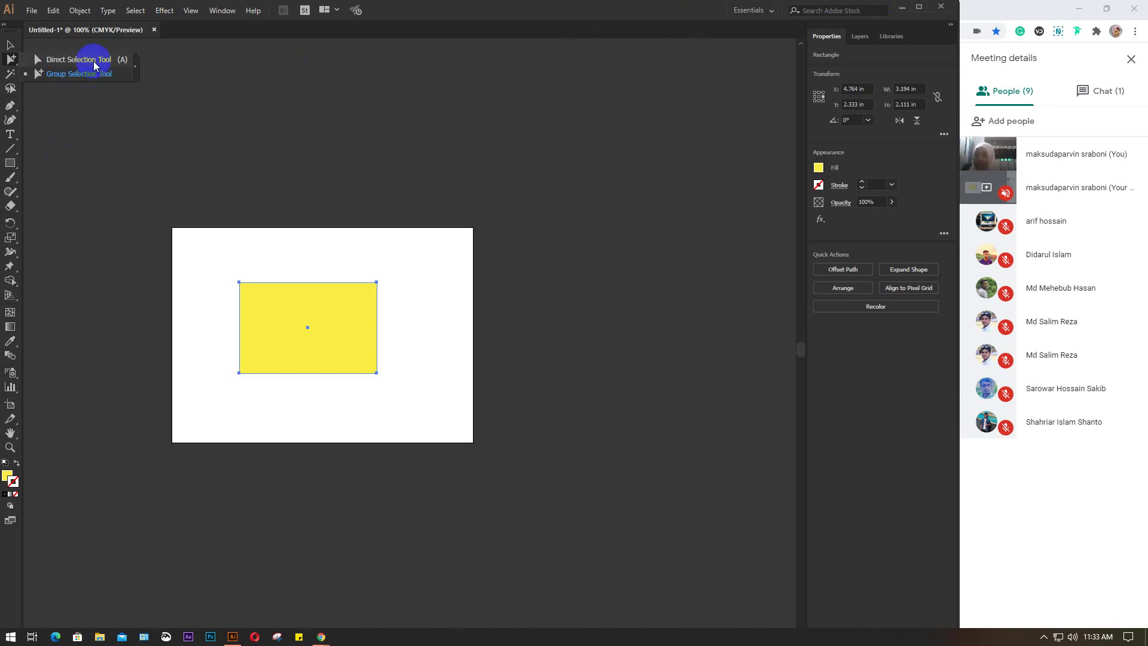
{"action": "left_click", "coordinate": [235, 148]}
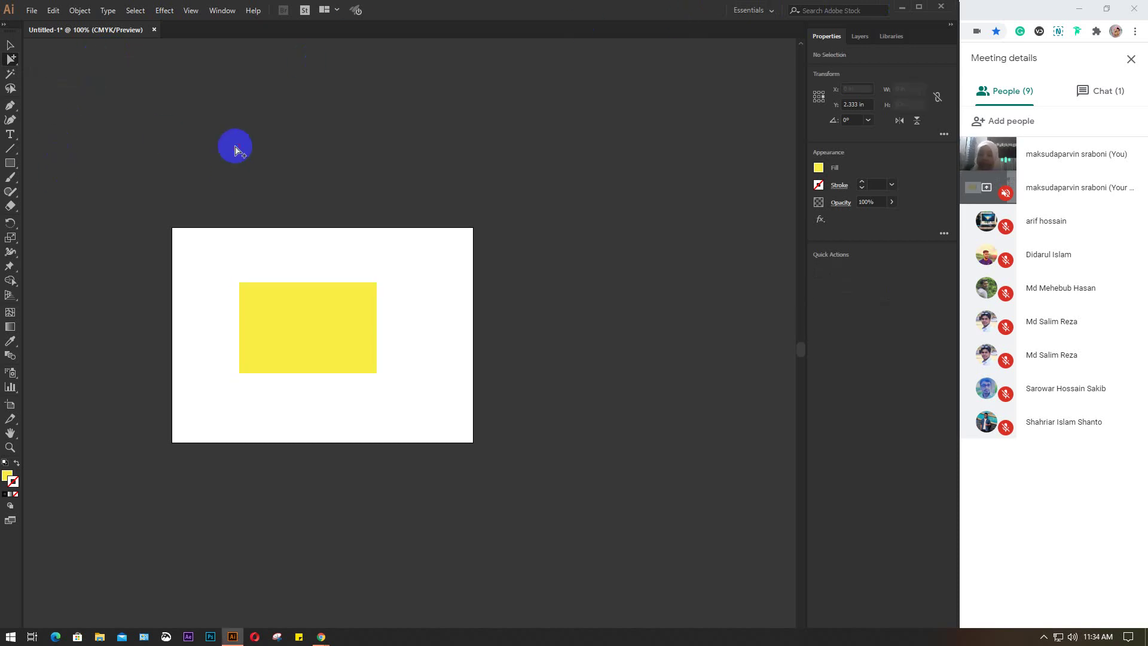
{"action": "left_click", "coordinate": [10, 43]}
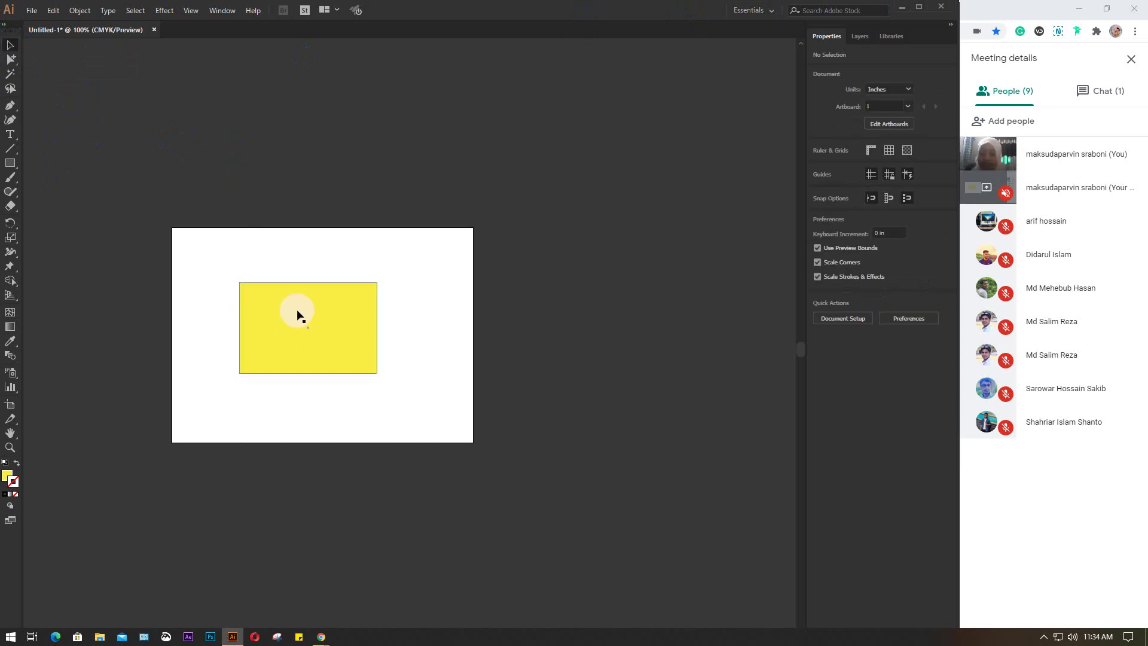
- Using the Selection Tool, drag the yellow rectangle slightly lower and to the right, then deselect it
{"action": "scroll", "coordinate": [285, 301], "scroll_direction": "up", "scroll_amount": 2}
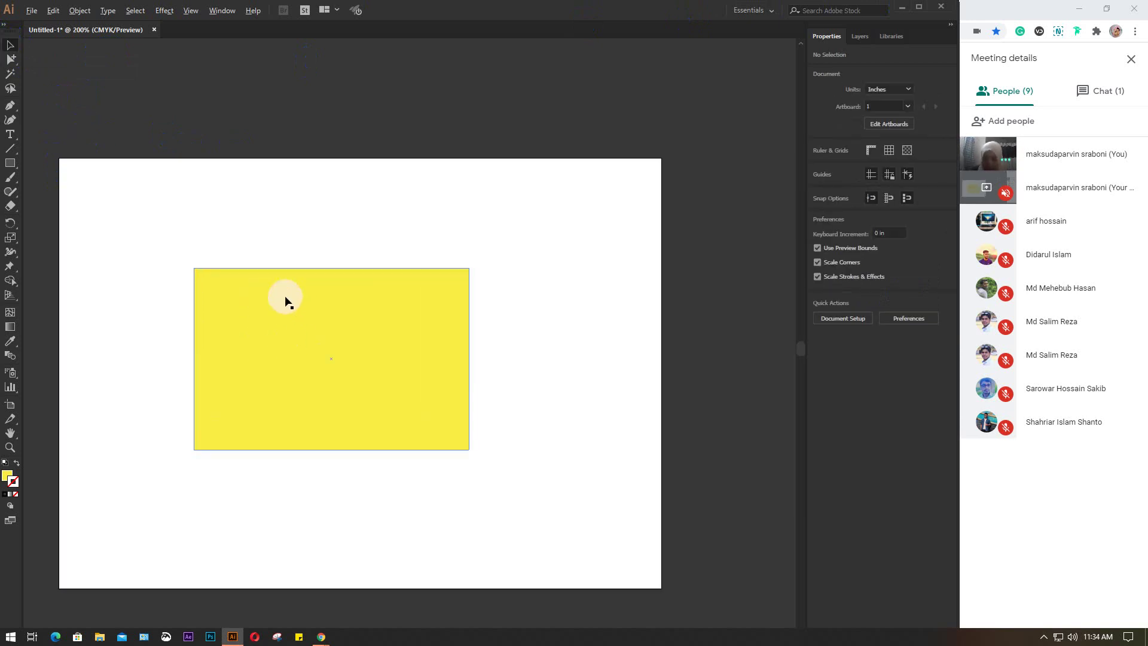
{"action": "left_click_drag", "start_coordinate": [334, 318], "coordinate": [388, 289]}
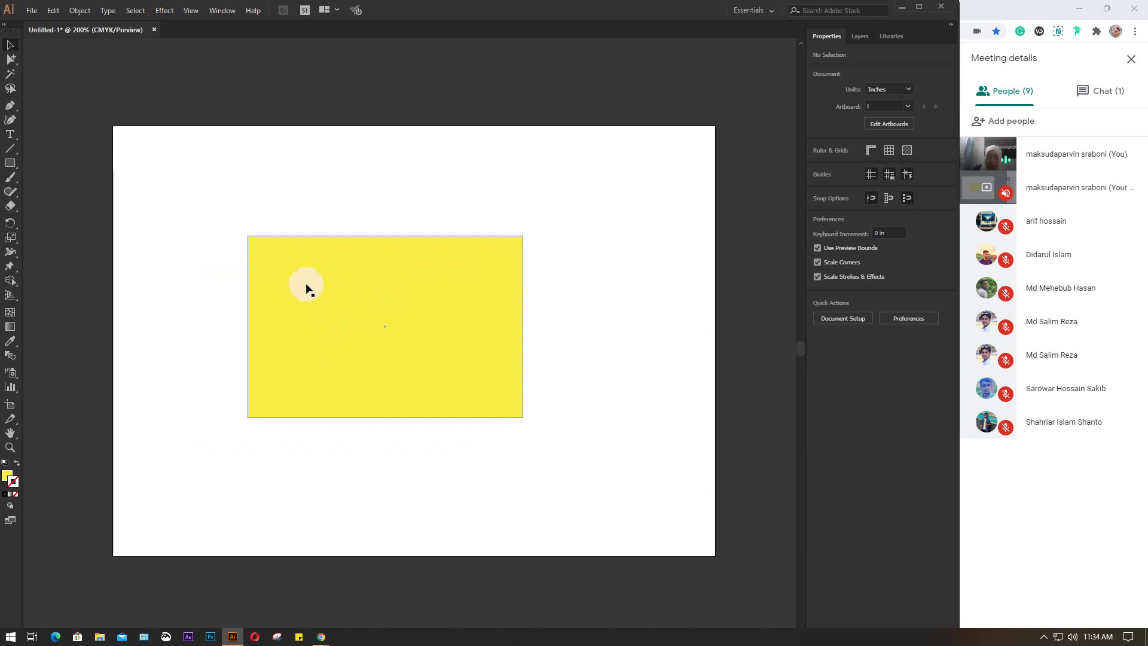
{"action": "left_click", "coordinate": [266, 272]}
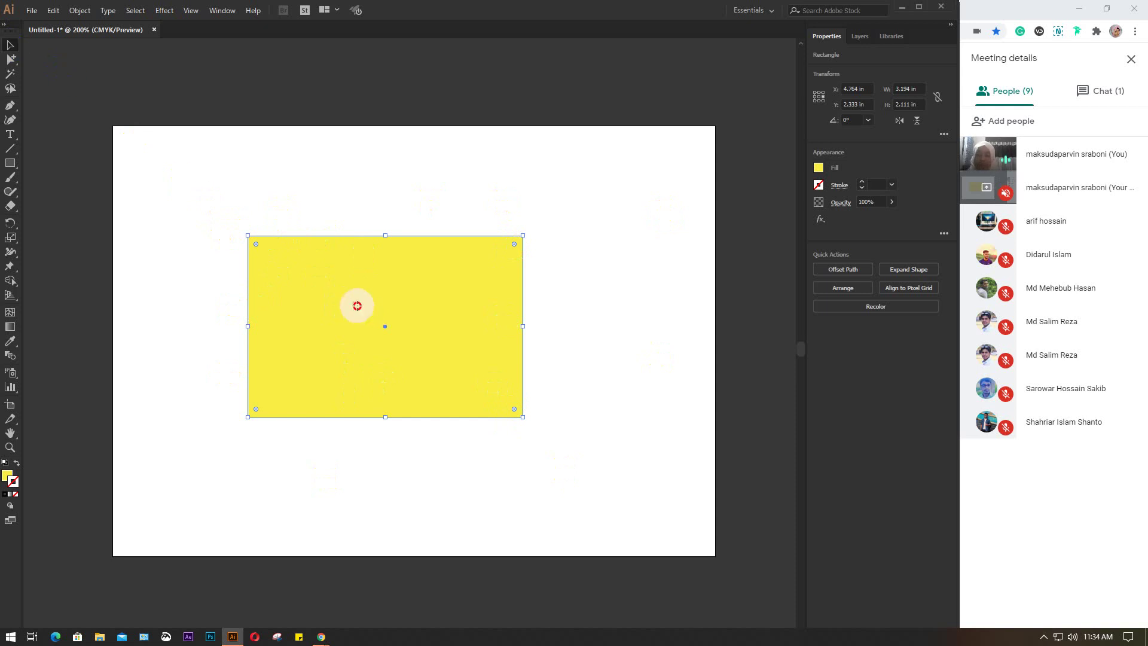
{"action": "mouse_move", "coordinate": [357, 306]}
{"action": "left_mouse_down"}
{"action": "mouse_move", "coordinate": [419, 264]}
{"action": "mouse_move", "coordinate": [367, 333]}
{"action": "left_mouse_up"}
{"action": "left_click", "coordinate": [364, 208]}
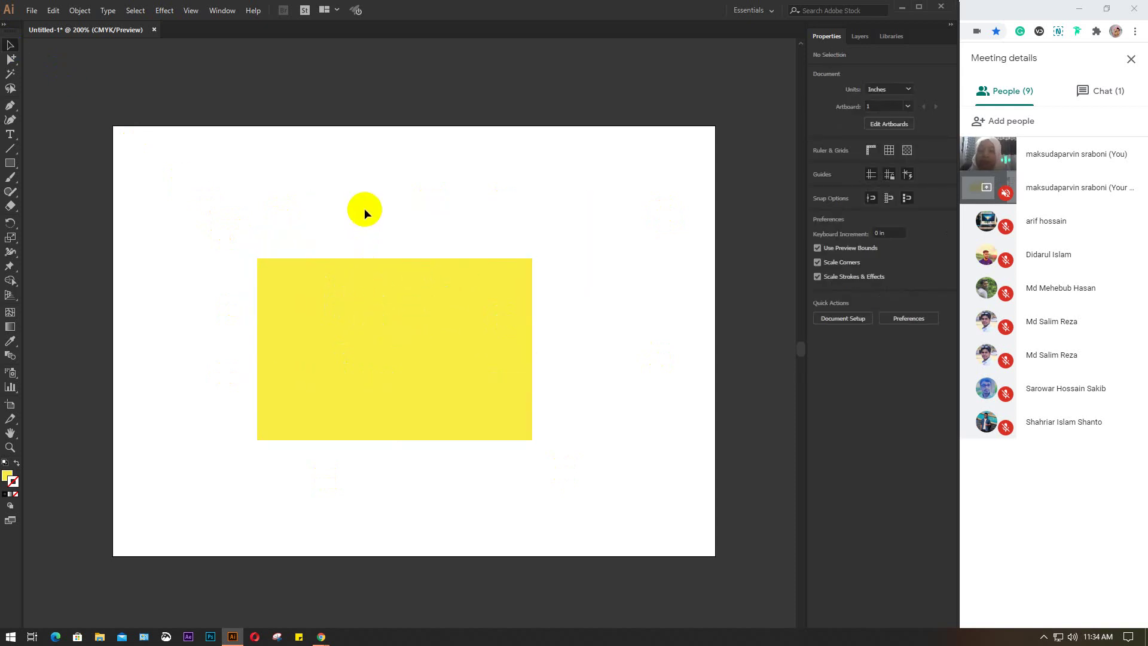
{"action": "left_click", "coordinate": [10, 61]}
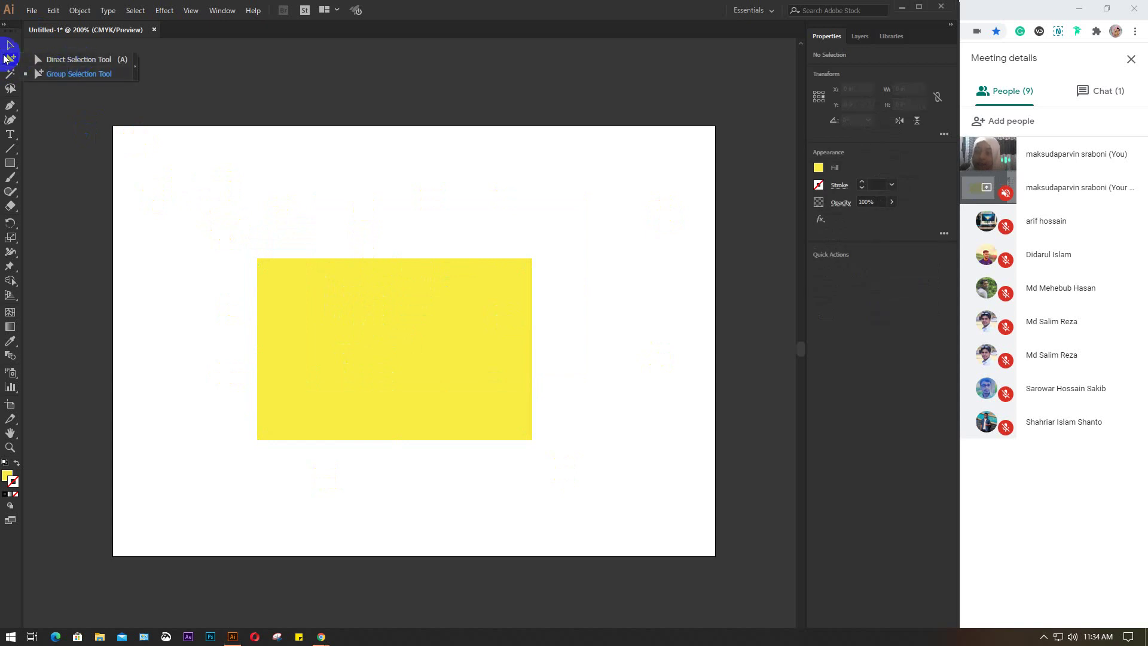
{"action": "left_click_drag", "start_coordinate": [10, 62], "coordinate": [85, 74]}
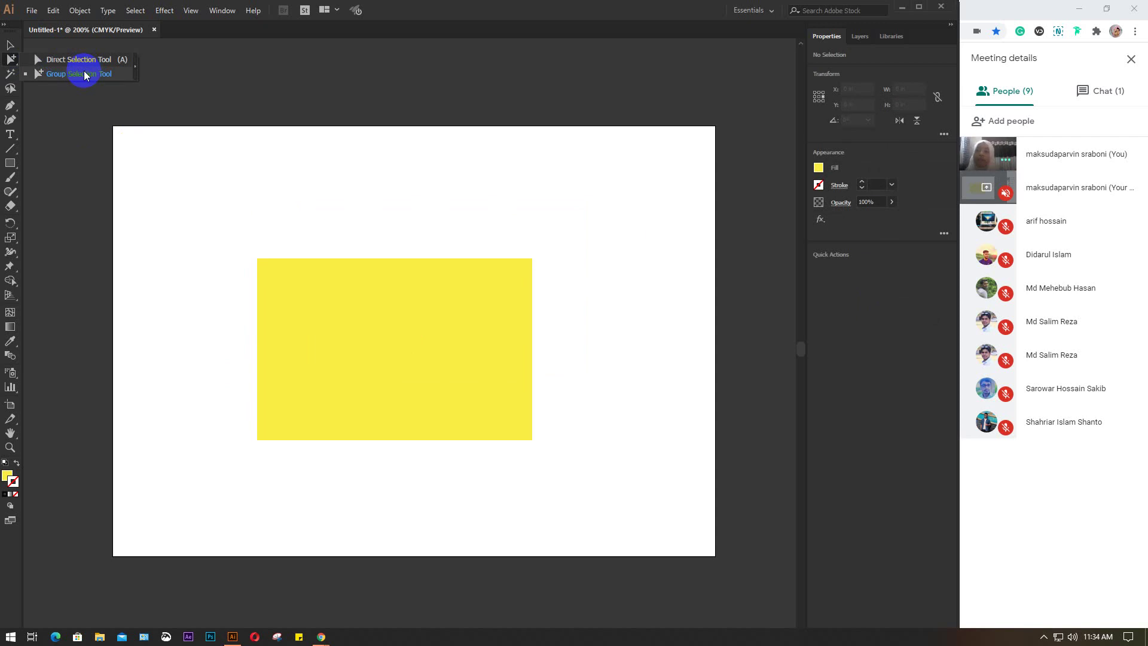
{"action": "left_click_drag", "start_coordinate": [84, 74], "coordinate": [90, 64]}
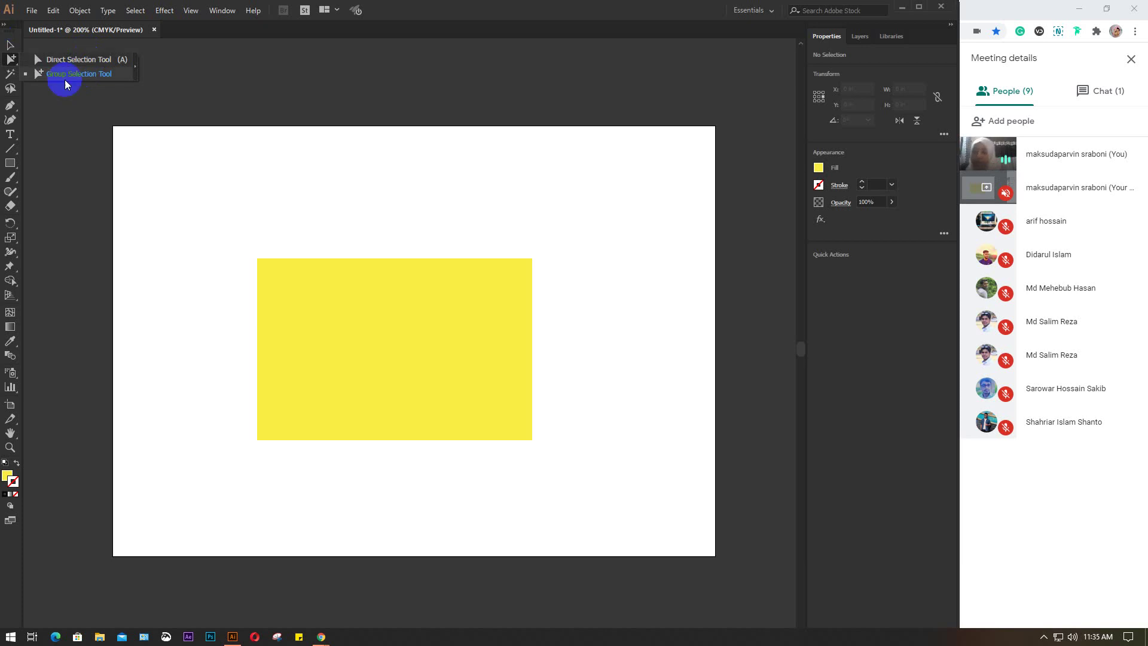
{"action": "left_click", "coordinate": [79, 74]}
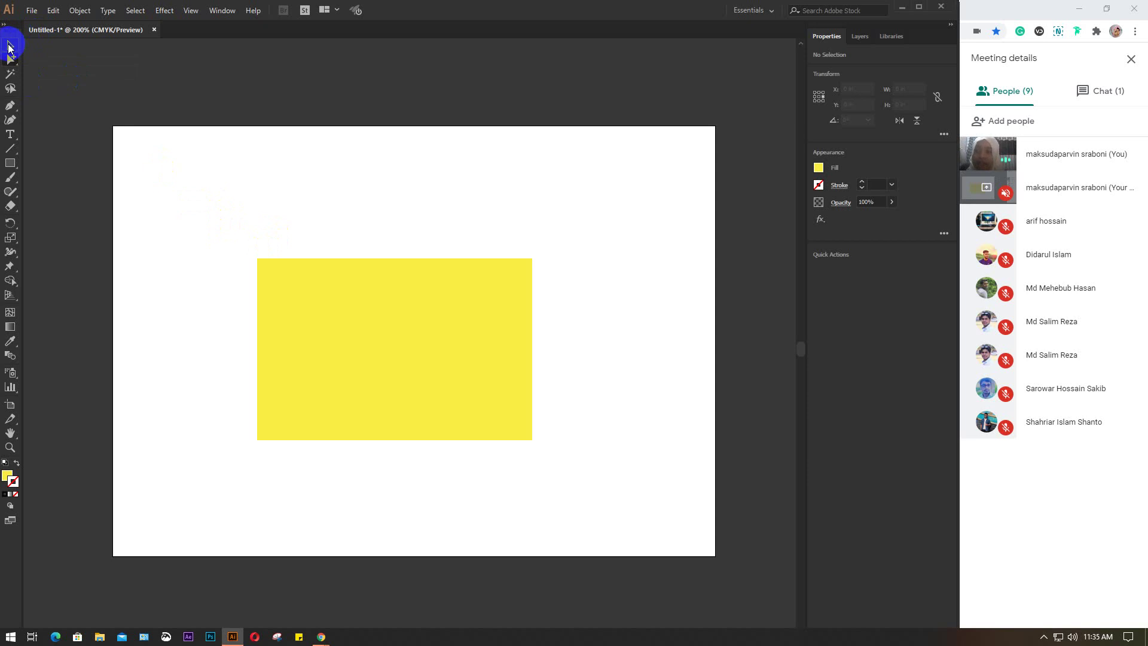
{"action": "left_click", "coordinate": [366, 343]}
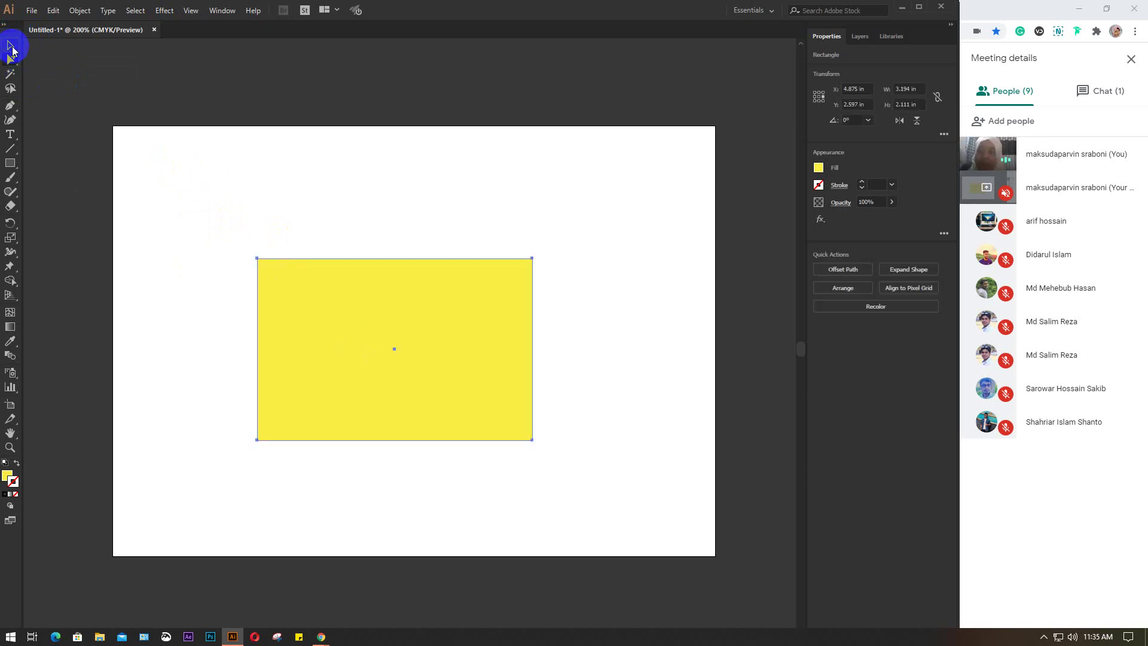
{"action": "left_click", "coordinate": [11, 57]}
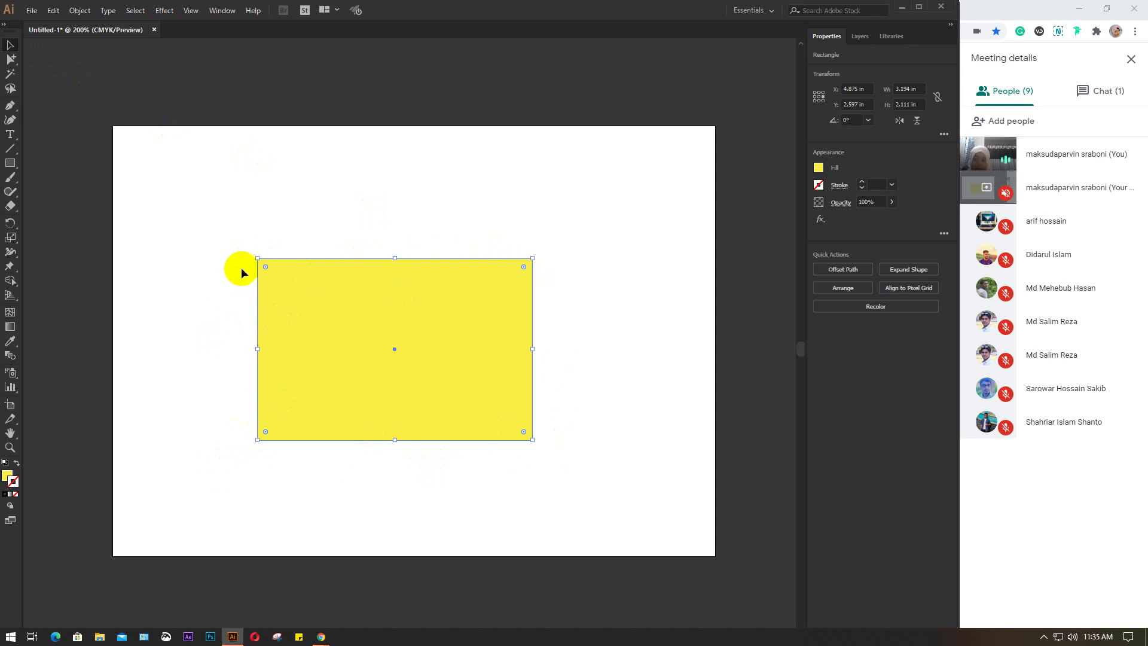
- Using the Direct Selection Tool, drag the yellow rectangle up and right to X 5.069 in, Y 2.444 in, then deselect it
{"action": "left_click", "coordinate": [12, 60]}
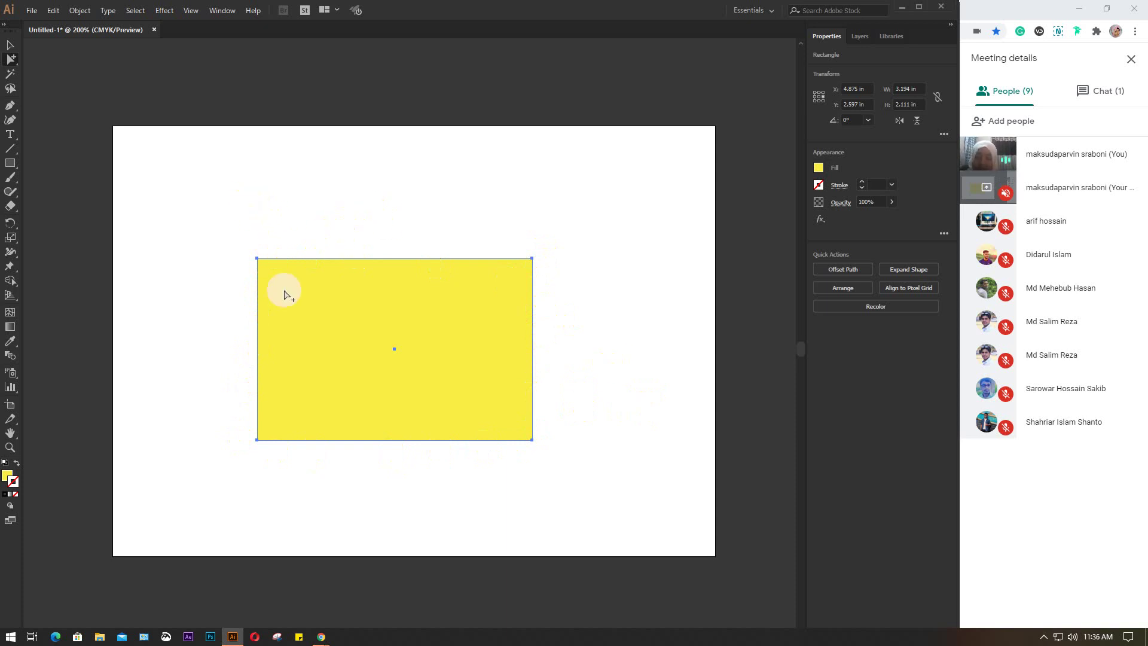
{"action": "mouse_move", "coordinate": [287, 308]}
{"action": "left_mouse_down"}
{"action": "mouse_move", "coordinate": [328, 243]}
{"action": "mouse_move", "coordinate": [357, 299]}
{"action": "mouse_move", "coordinate": [333, 319]}
{"action": "mouse_move", "coordinate": [329, 220]}
{"action": "mouse_move", "coordinate": [341, 290]}
{"action": "left_mouse_up"}
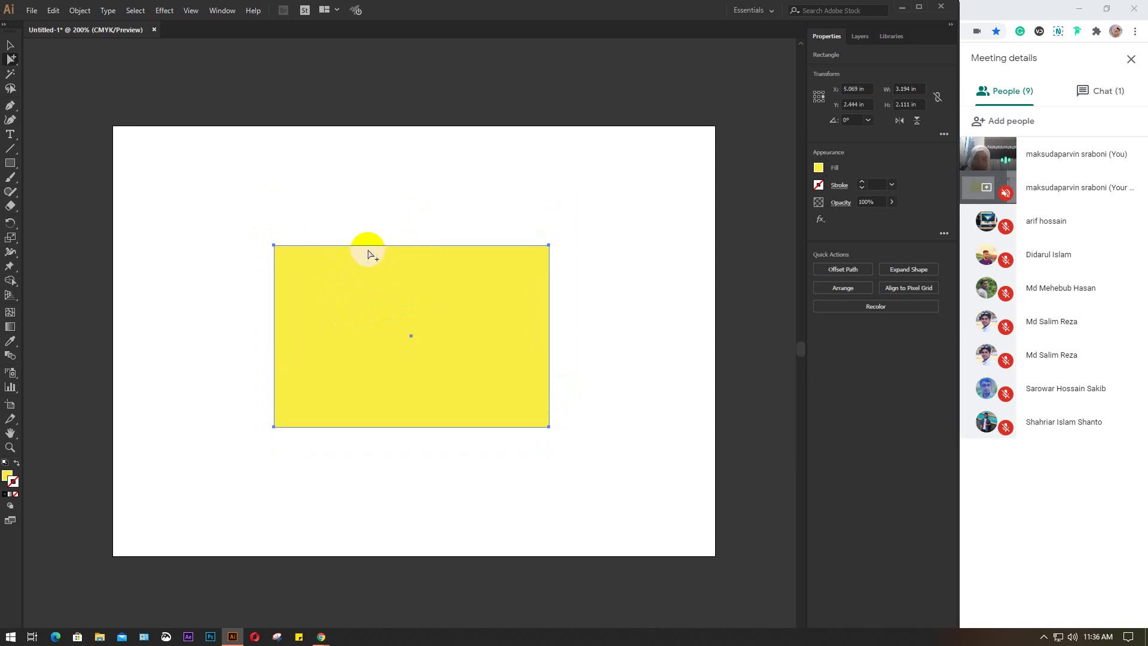
{"action": "left_click", "coordinate": [334, 190]}
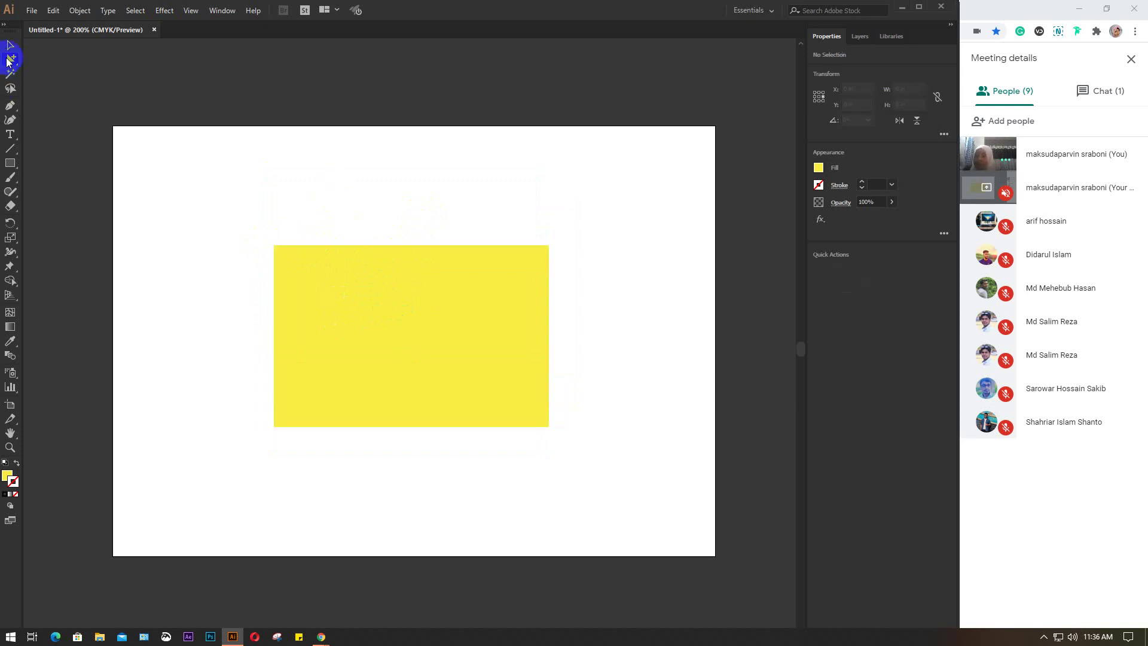
{"action": "left_click", "coordinate": [10, 59]}
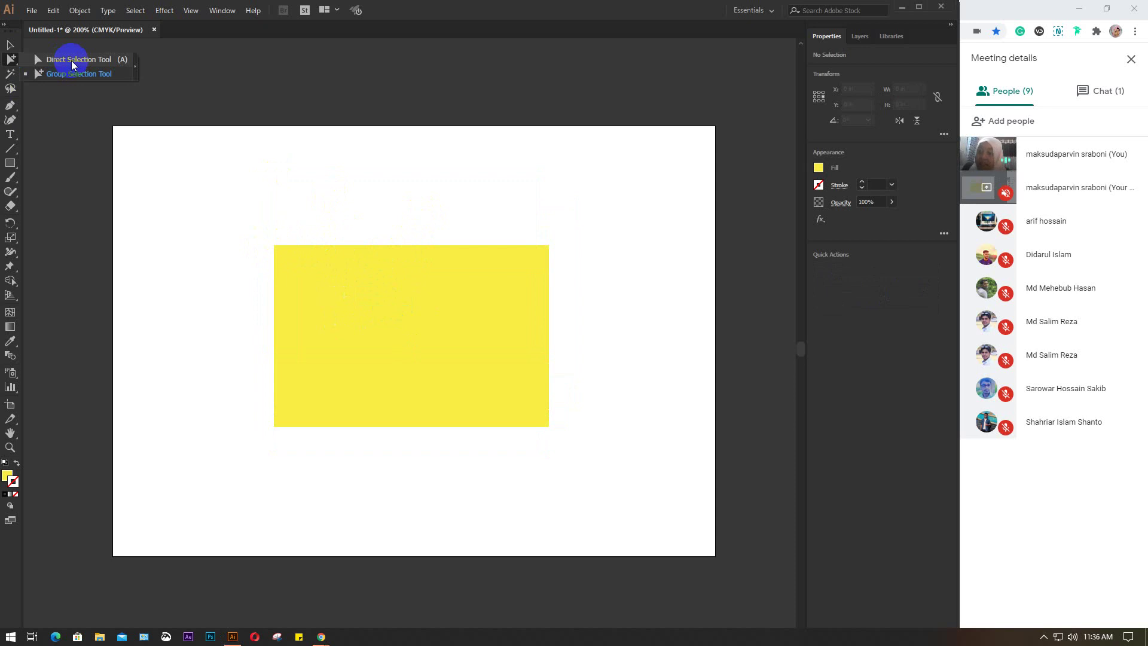
- Using the Direct Selection Tool, select the yellow rectangle and nudge it right to X 5.208 in, Y 2.458 in
{"action": "left_click", "coordinate": [72, 62]}
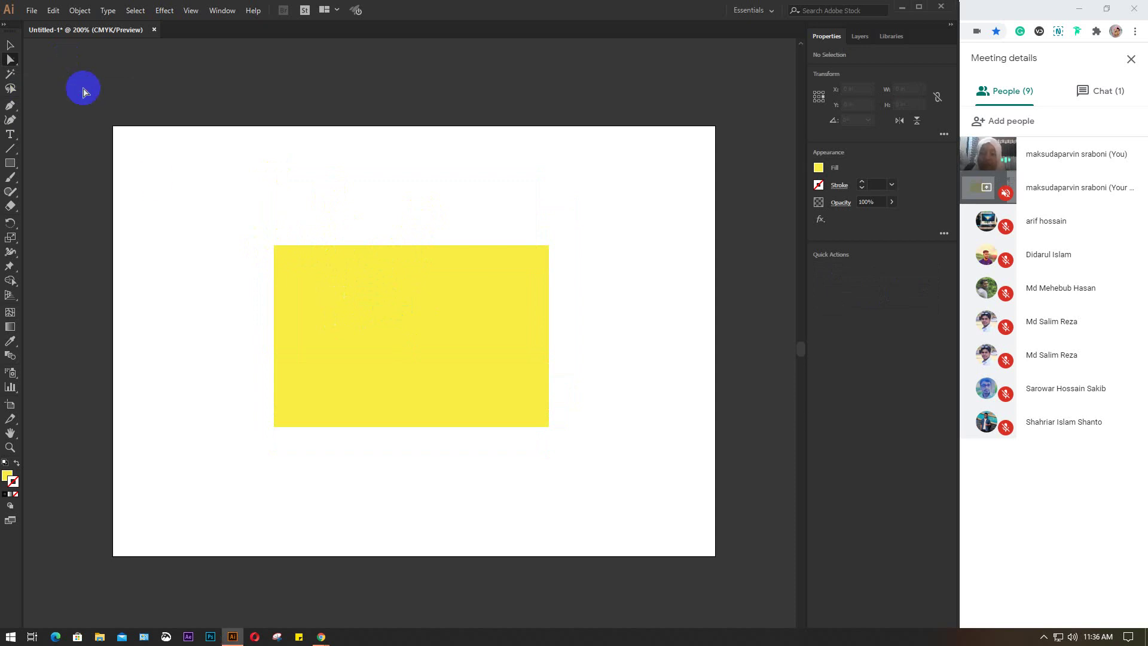
{"action": "left_click", "coordinate": [394, 287]}
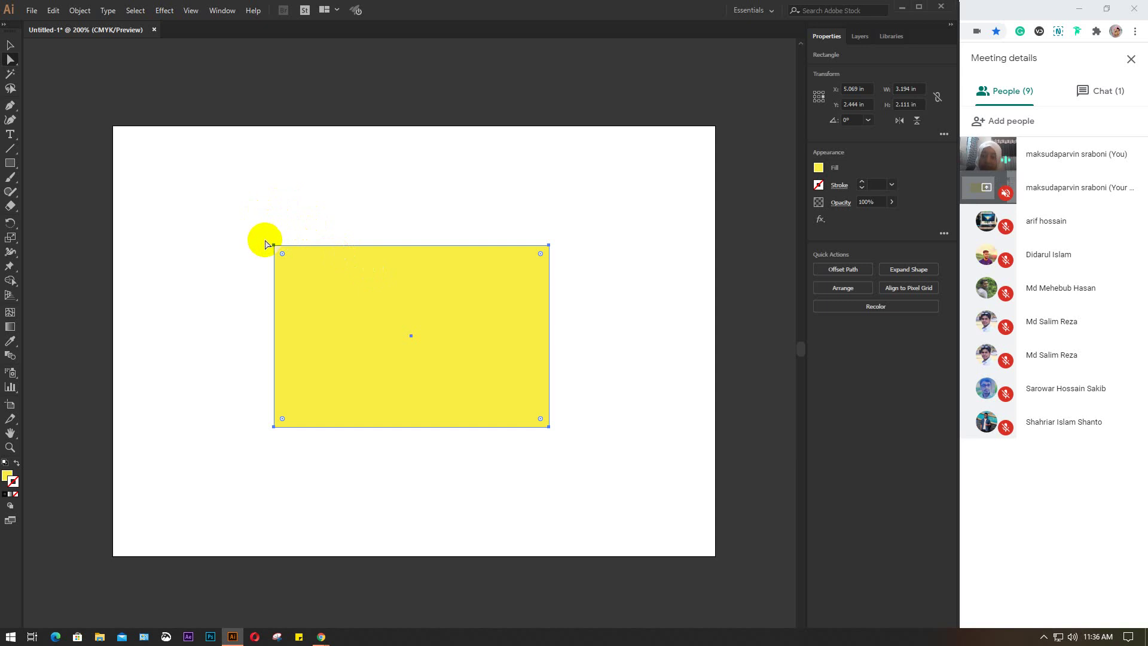
{"action": "left_click", "coordinate": [11, 61]}
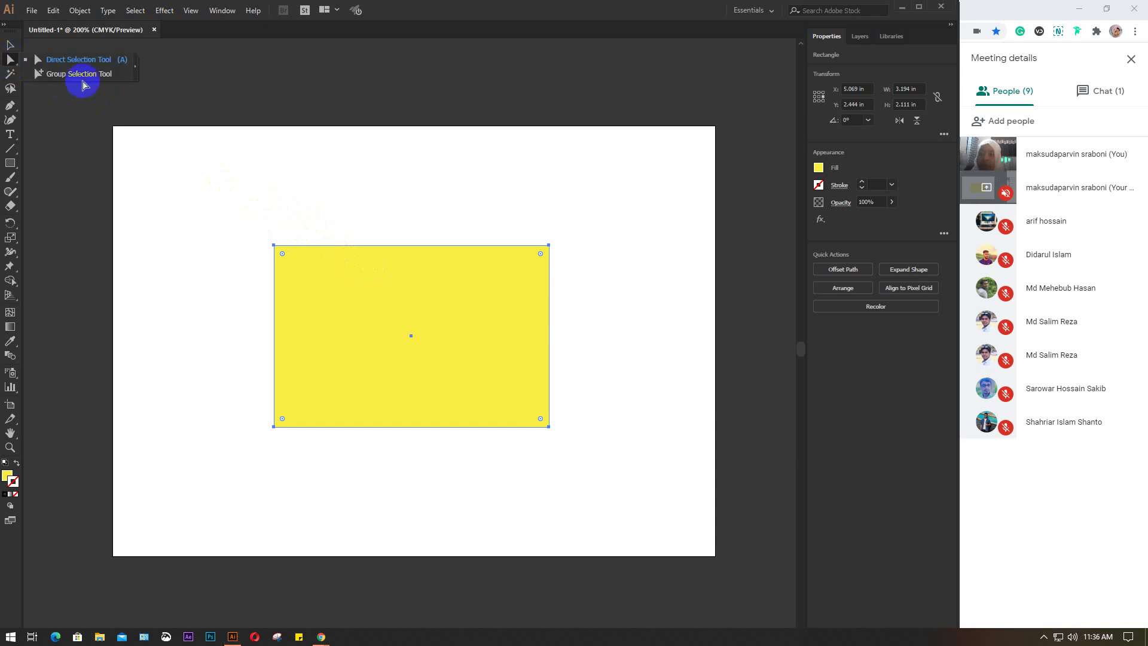
{"action": "left_click", "coordinate": [81, 60]}
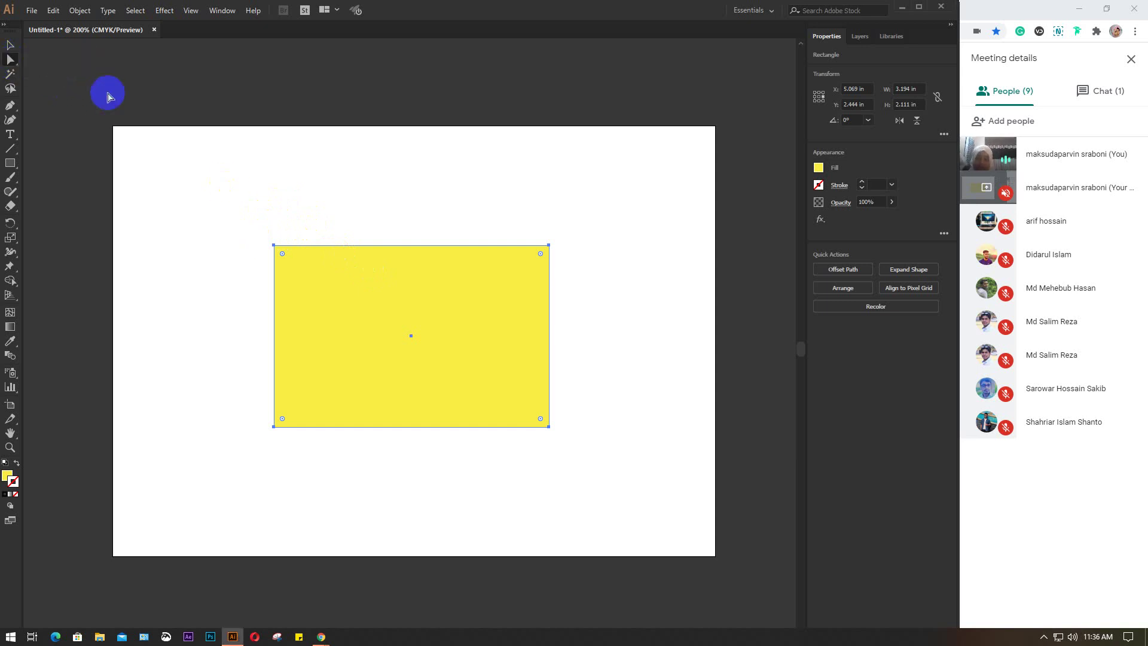
{"action": "left_click_drag", "start_coordinate": [461, 330], "coordinate": [451, 328]}
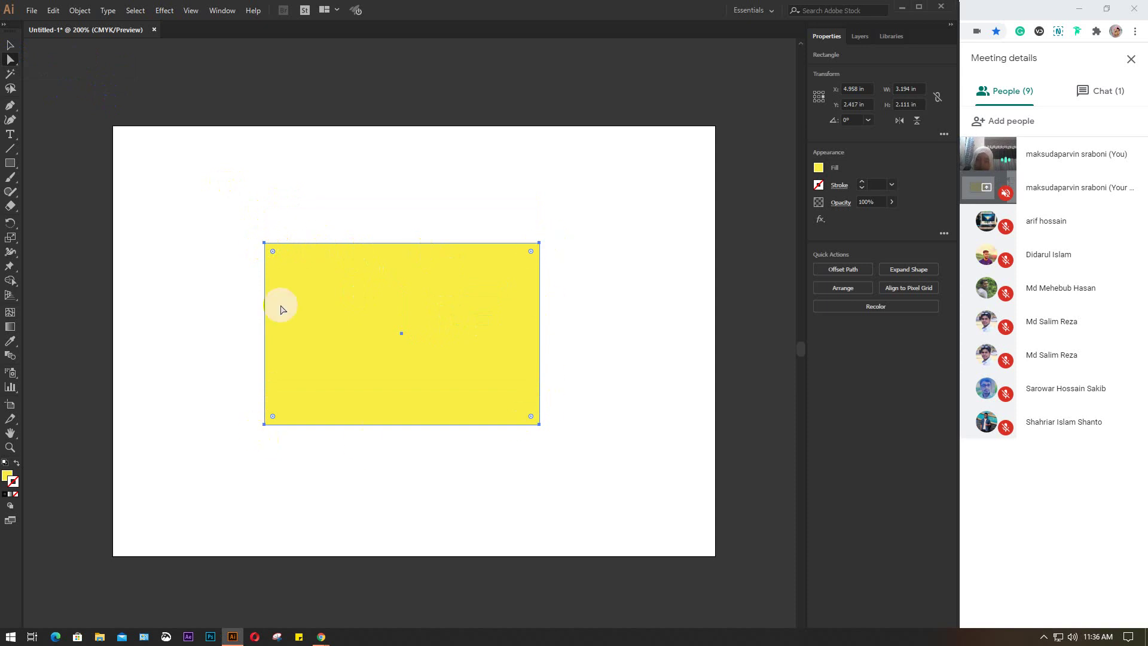
{"action": "left_click_drag", "start_coordinate": [477, 323], "coordinate": [464, 342]}
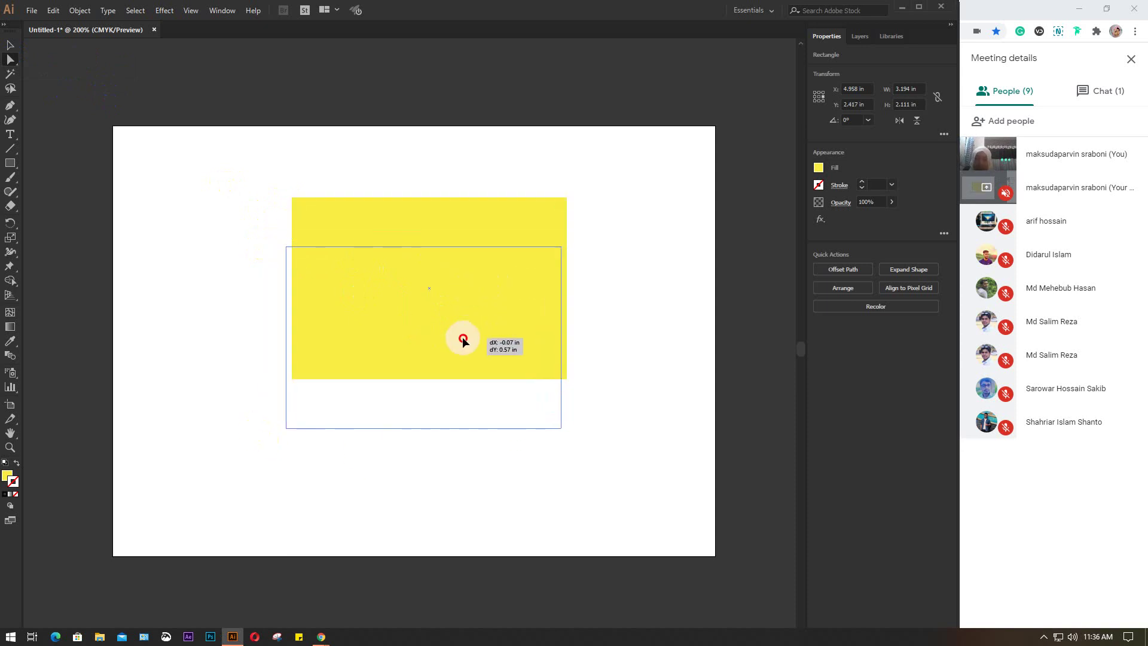
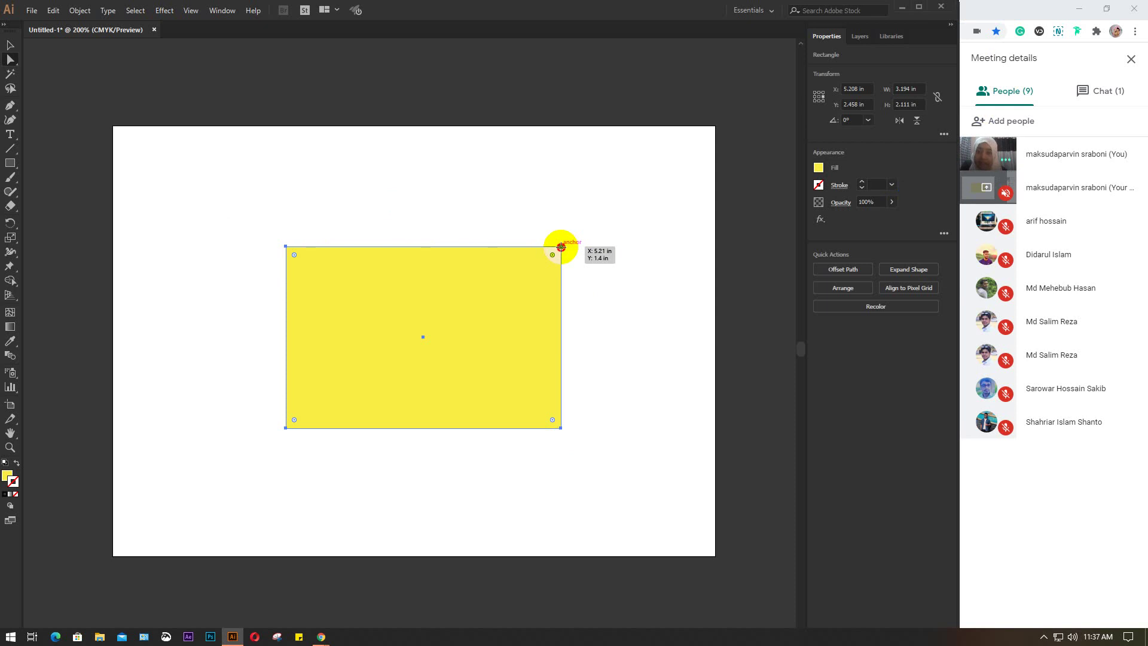
- Pull the rectangle's top-left corner anchor up and to the left
{"action": "left_click", "coordinate": [561, 247]}
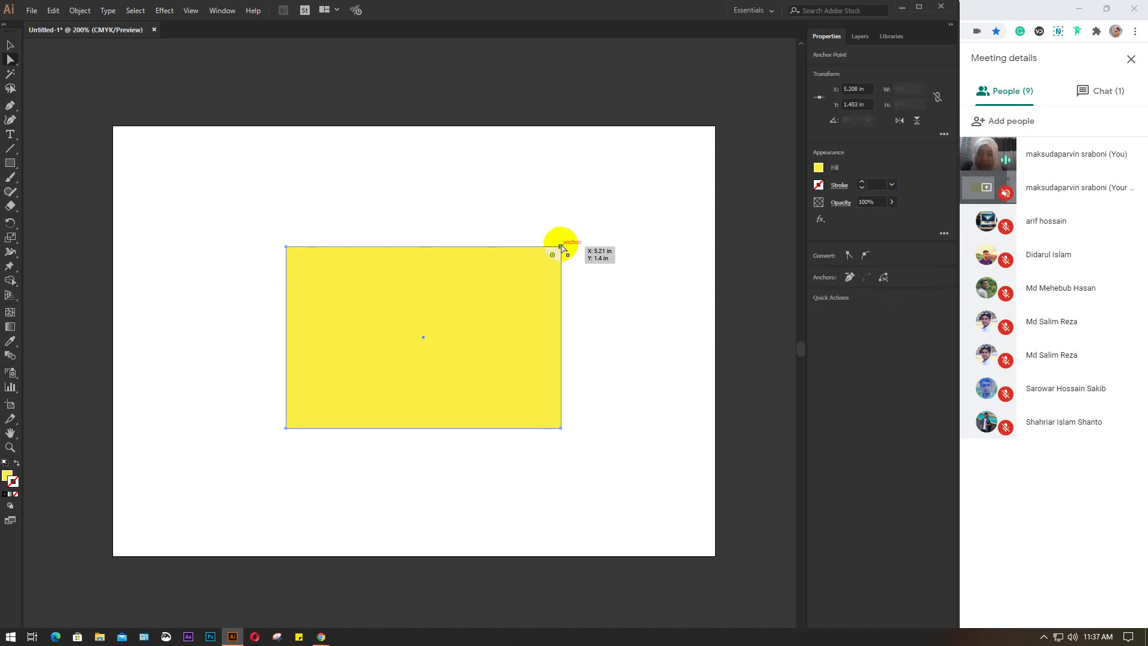
{"action": "left_click", "coordinate": [223, 286]}
{"action": "left_click", "coordinate": [332, 302]}
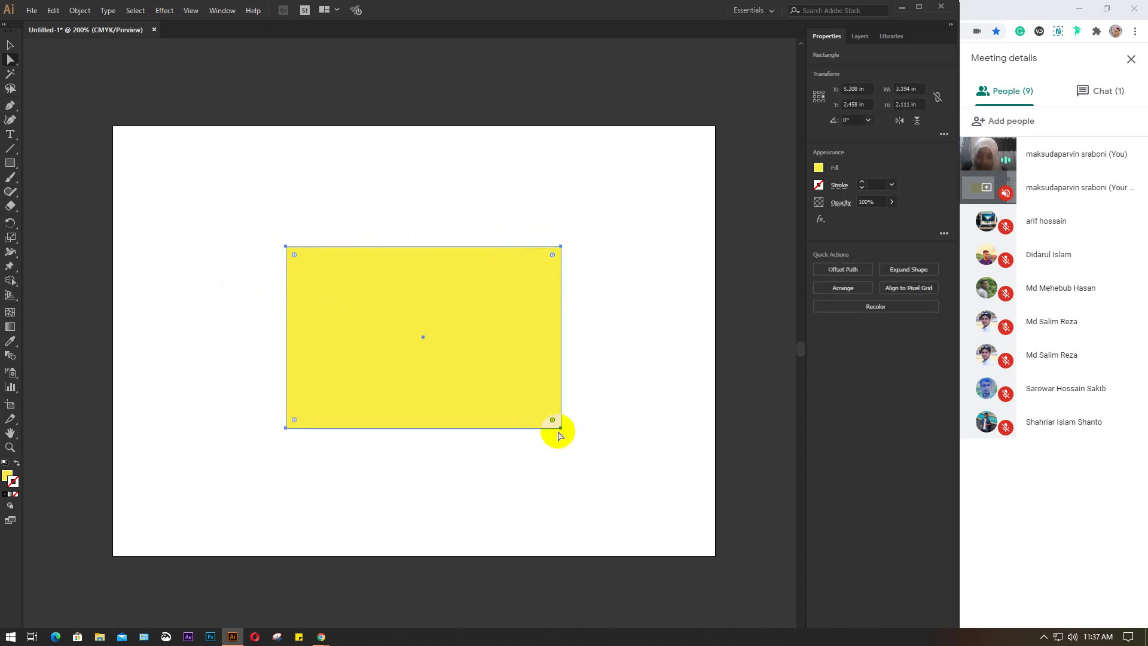
{"action": "left_click", "coordinate": [287, 247]}
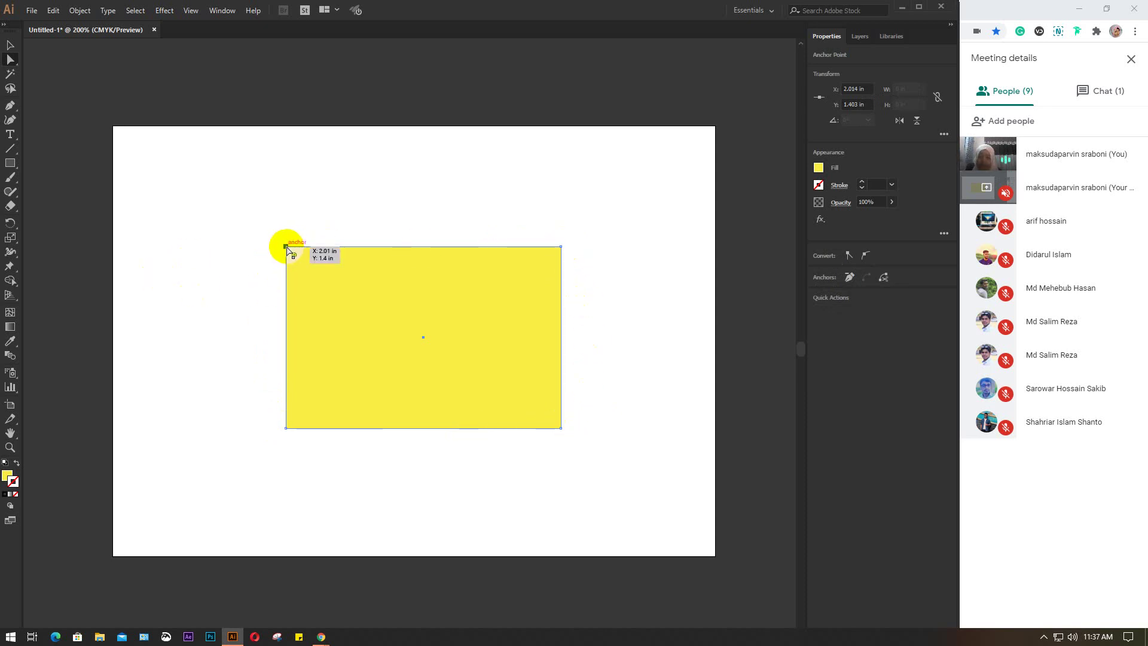
{"action": "mouse_move", "coordinate": [286, 247]}
{"action": "left_mouse_down"}
{"action": "mouse_move", "coordinate": [302, 214]}
{"action": "mouse_move", "coordinate": [267, 202]}
{"action": "left_mouse_up"}
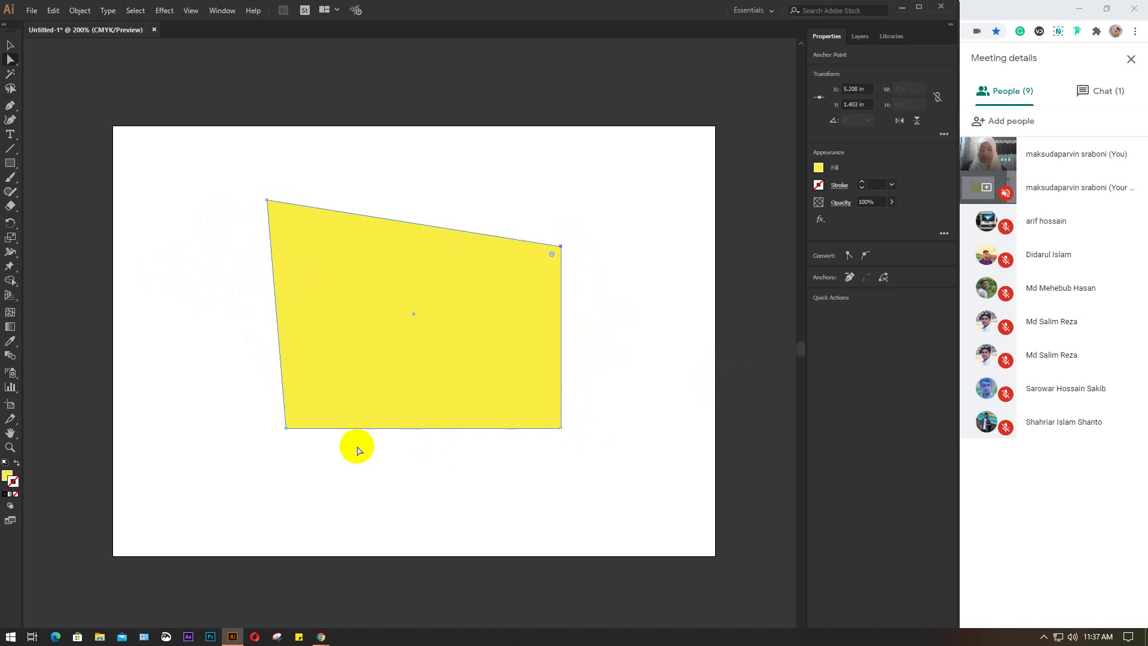
- Move the top-right corner down and shift the right-side corner anchors outward
{"action": "left_click", "coordinate": [285, 428]}
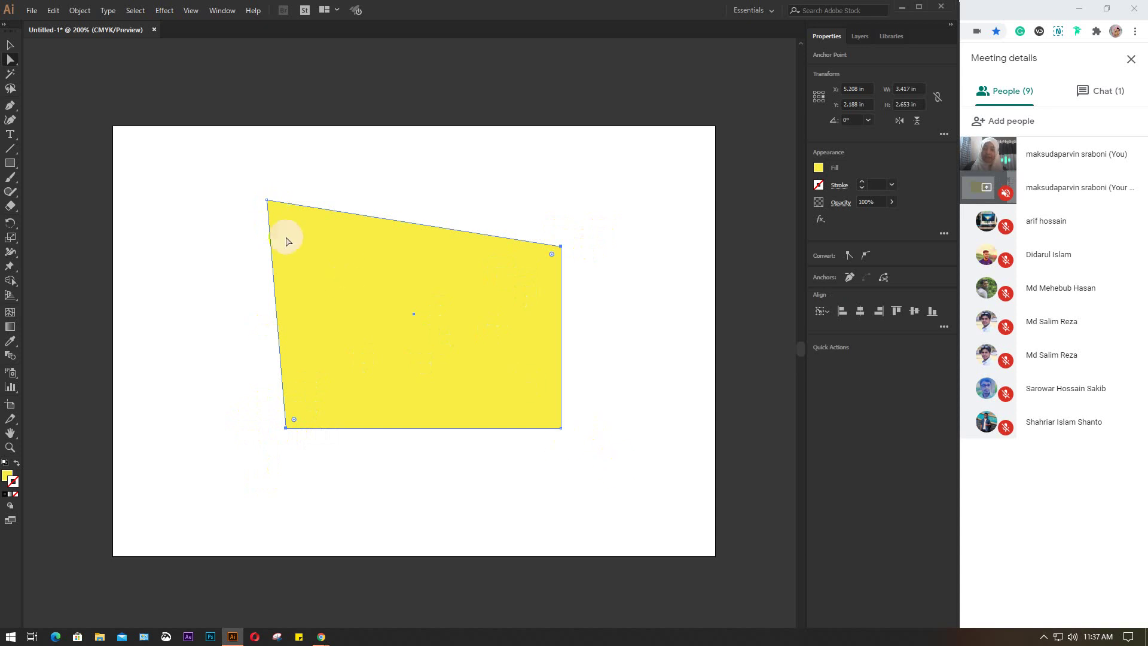
{"action": "mouse_move", "coordinate": [569, 239]}
{"action": "left_mouse_down"}
{"action": "mouse_move", "coordinate": [551, 275]}
{"action": "mouse_move", "coordinate": [515, 268]}
{"action": "mouse_move", "coordinate": [584, 205]}
{"action": "mouse_move", "coordinate": [632, 186]}
{"action": "mouse_move", "coordinate": [550, 291]}
{"action": "left_mouse_up"}
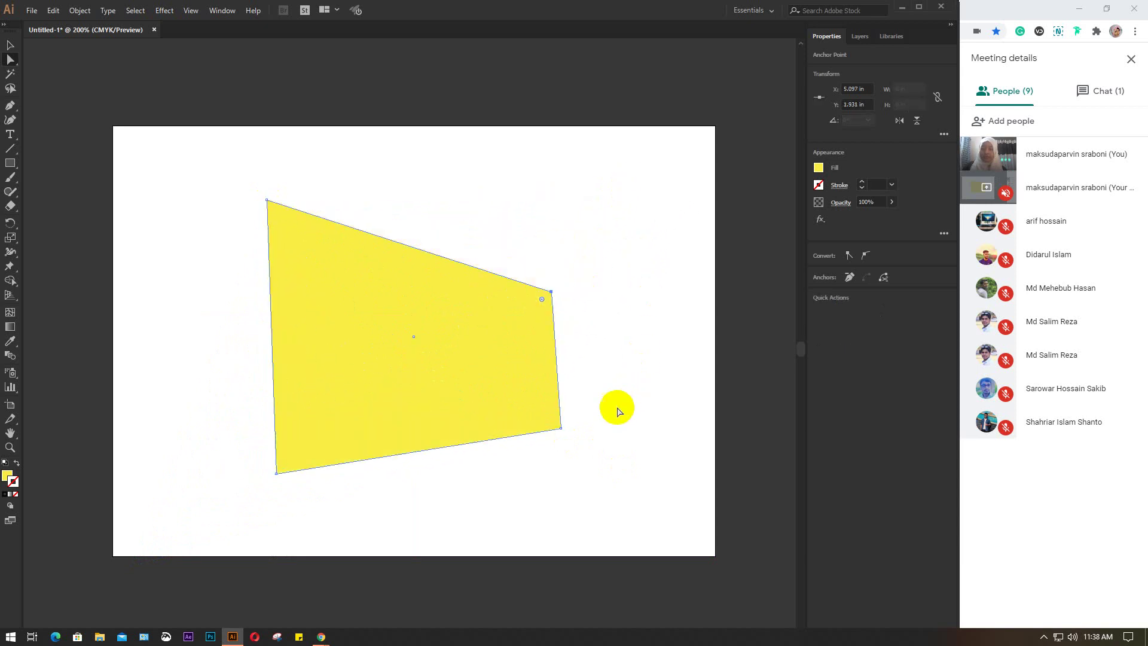
{"action": "mouse_move", "coordinate": [587, 255]}
{"action": "left_mouse_down"}
{"action": "mouse_move", "coordinate": [562, 317]}
{"action": "mouse_move", "coordinate": [543, 463]}
{"action": "left_mouse_up"}
{"action": "left_click_drag", "start_coordinate": [619, 232], "coordinate": [539, 474]}
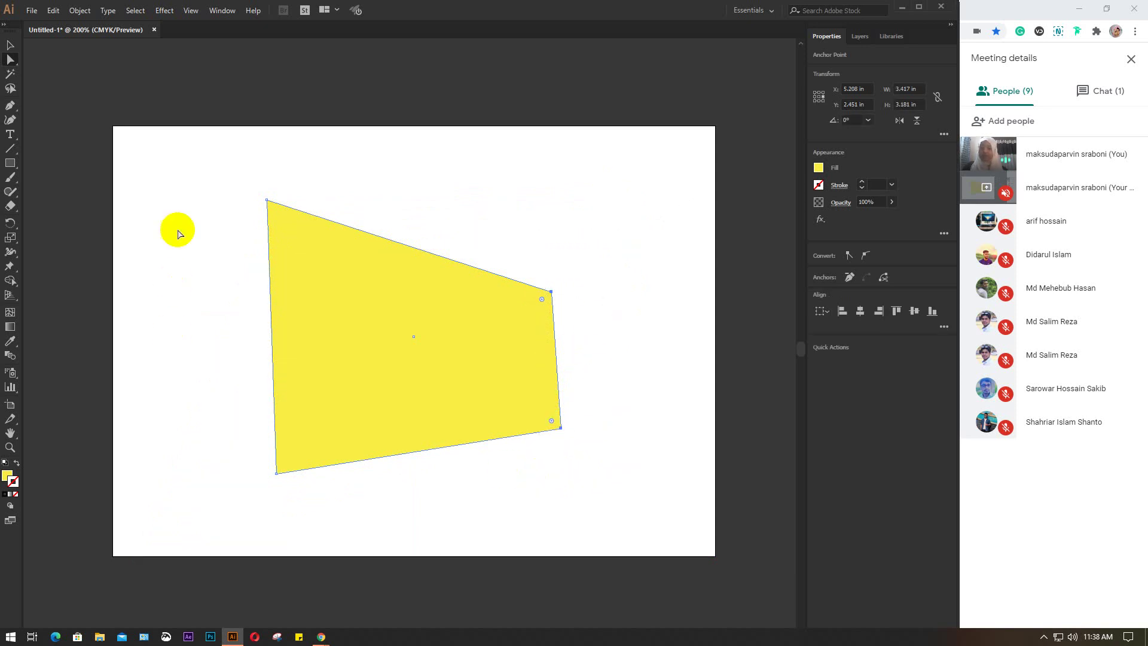
{"action": "left_click_drag", "start_coordinate": [549, 292], "coordinate": [609, 228]}
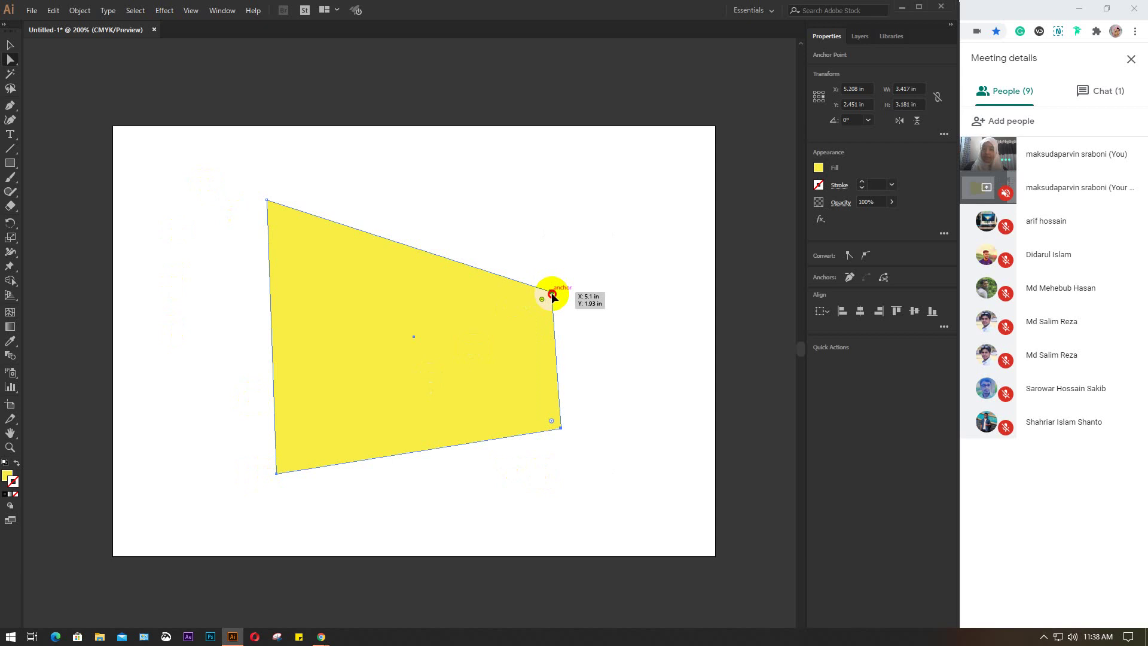
- Pull the right-side anchors inward, then clear the skewed shape from the artboard
{"action": "mouse_move", "coordinate": [622, 378]}
{"action": "left_mouse_down"}
{"action": "mouse_move", "coordinate": [435, 377]}
{"action": "mouse_move", "coordinate": [476, 243]}
{"action": "mouse_move", "coordinate": [532, 159]}
{"action": "mouse_move", "coordinate": [579, 209]}
{"action": "mouse_move", "coordinate": [568, 329]}
{"action": "mouse_move", "coordinate": [526, 308]}
{"action": "left_mouse_up"}
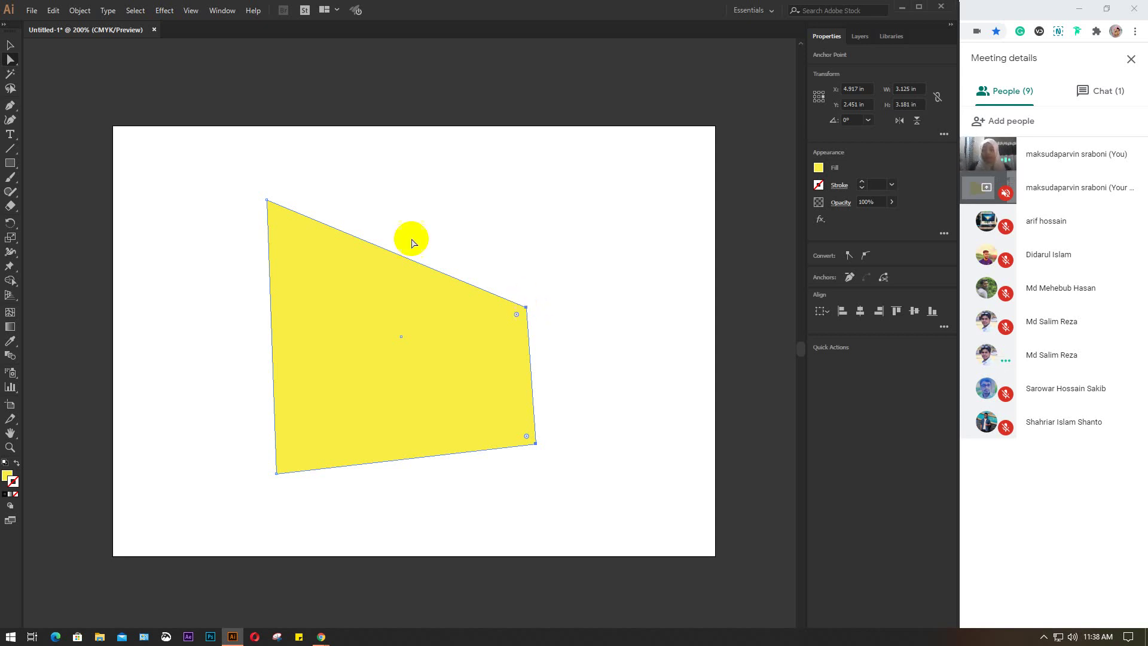
{"action": "left_click", "coordinate": [16, 48]}
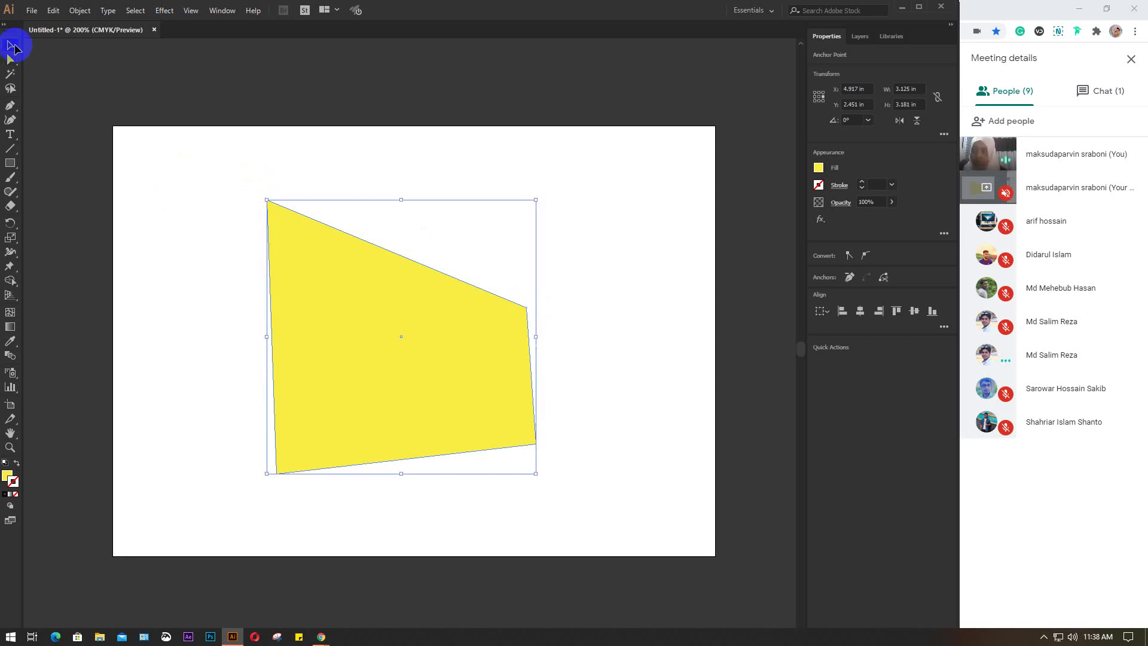
{"action": "left_click", "coordinate": [224, 212]}
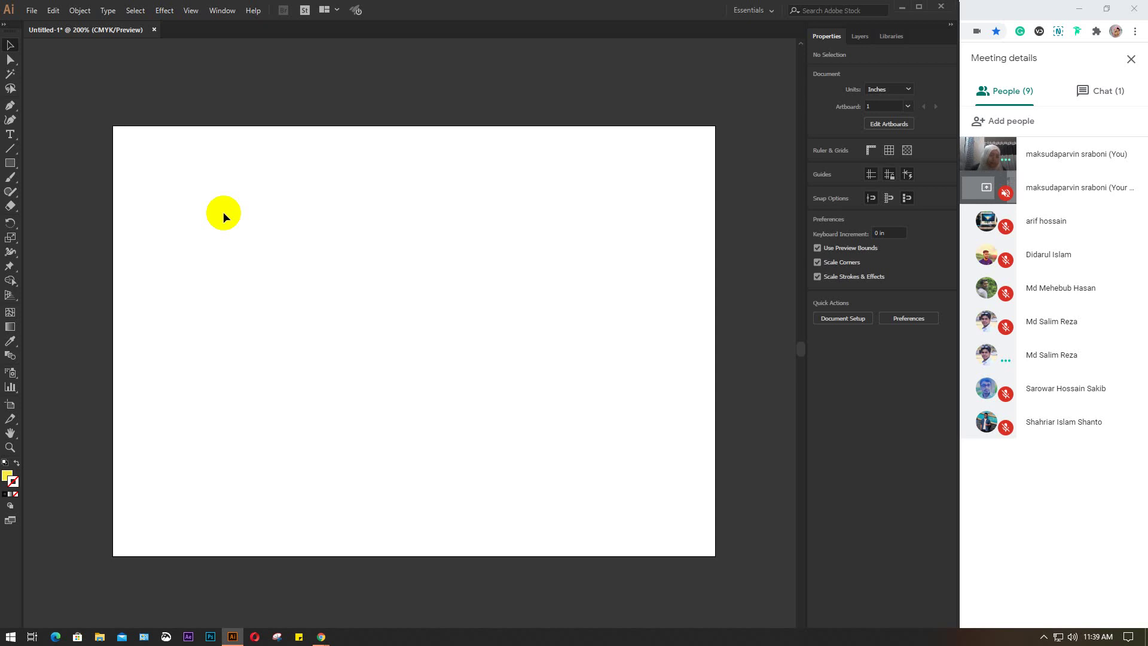
- Minimize Illustrator to show the Google Meet participant grid
{"action": "left_click", "coordinate": [901, 7]}
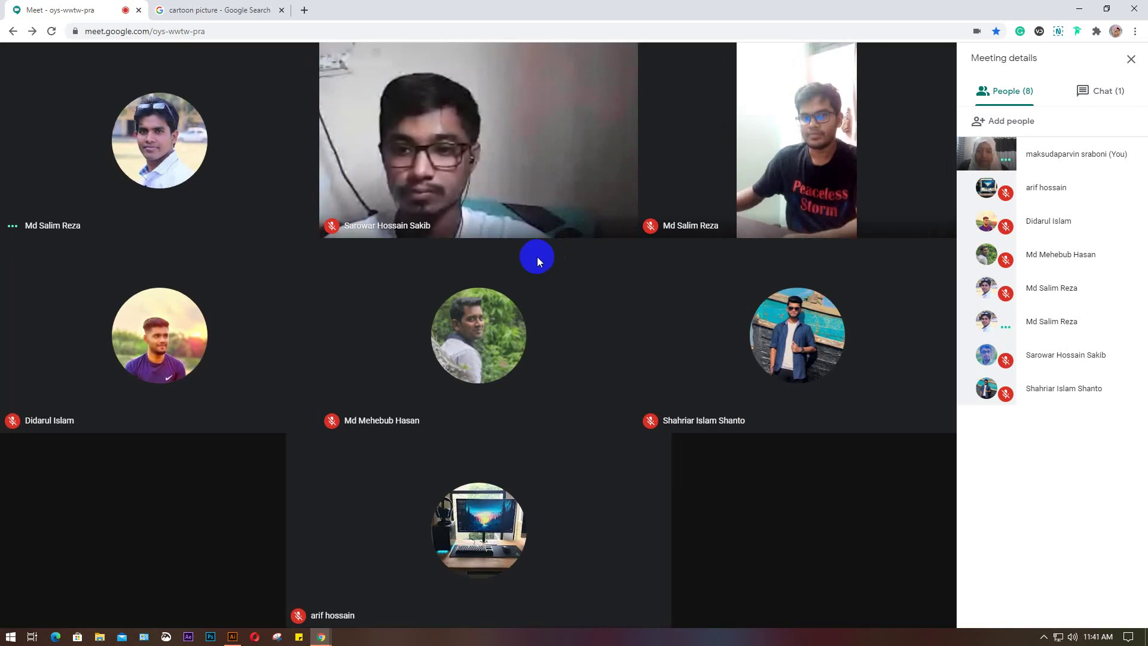
- Draw four yellow rectangles of varying sizes across the artboard's upper half with the Rectangle Tool
{"action": "left_click", "coordinate": [232, 637]}
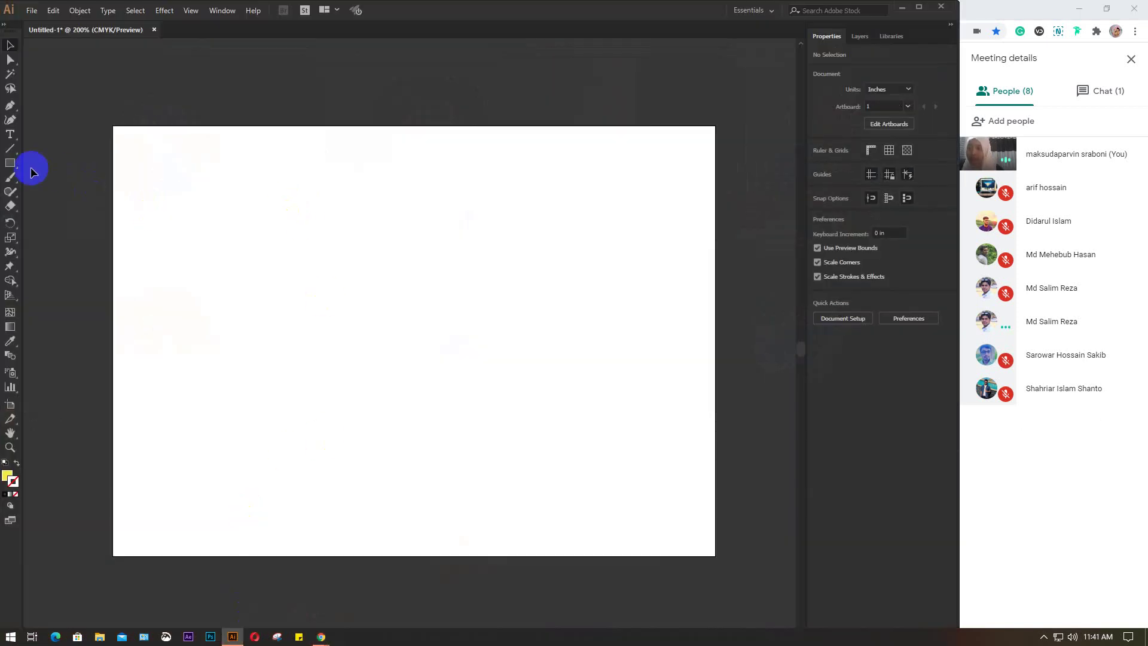
{"action": "left_click", "coordinate": [10, 164]}
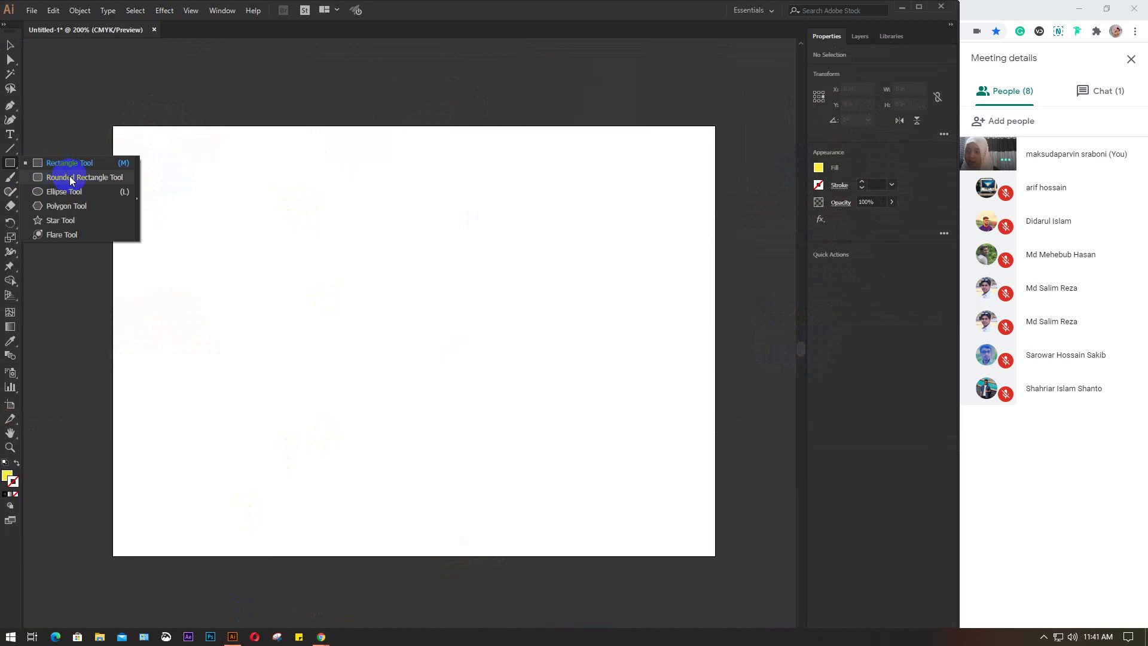
{"action": "left_click_drag", "start_coordinate": [10, 167], "coordinate": [70, 163]}
{"action": "left_click_drag", "start_coordinate": [176, 180], "coordinate": [235, 324]}
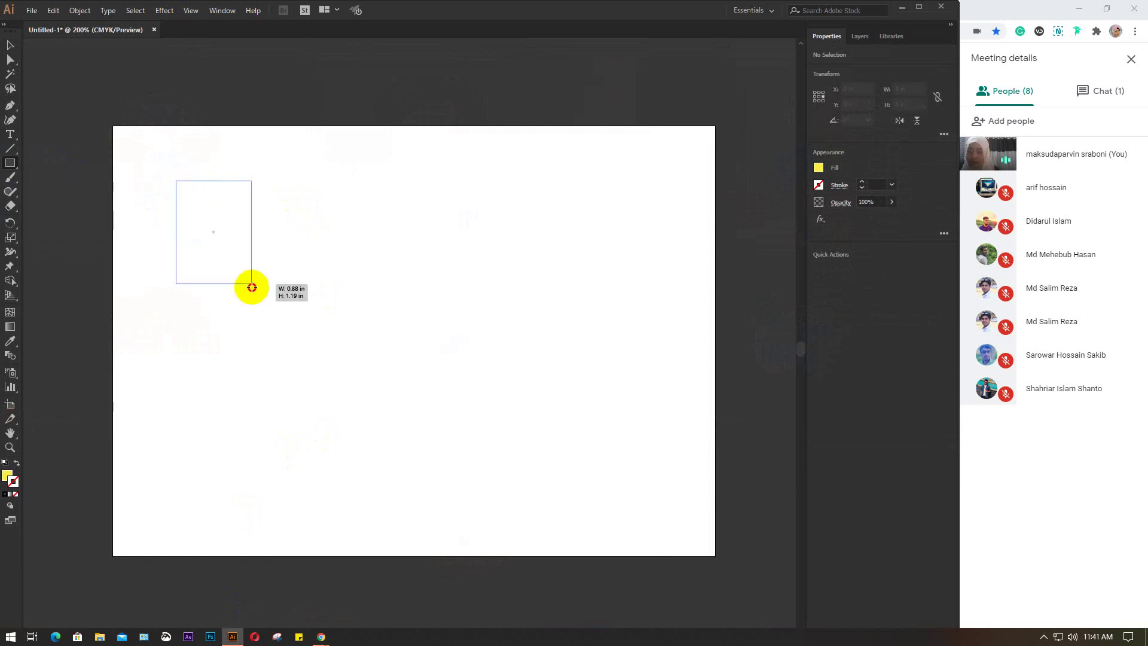
{"action": "left_click_drag", "start_coordinate": [272, 212], "coordinate": [403, 286]}
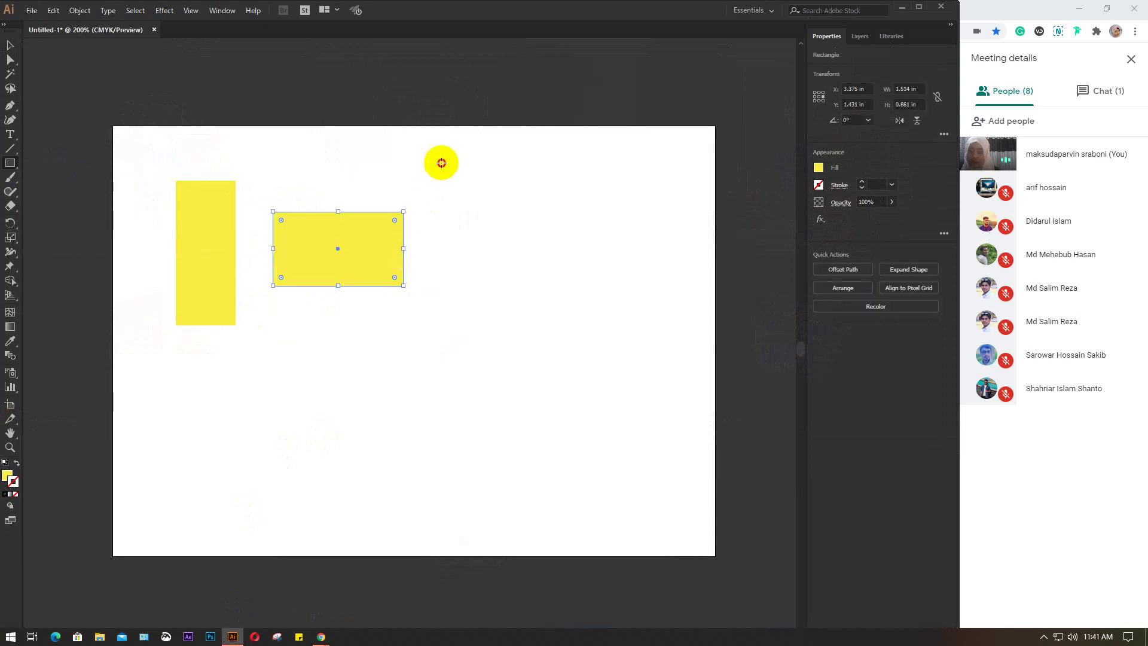
{"action": "left_click_drag", "start_coordinate": [442, 163], "coordinate": [511, 325]}
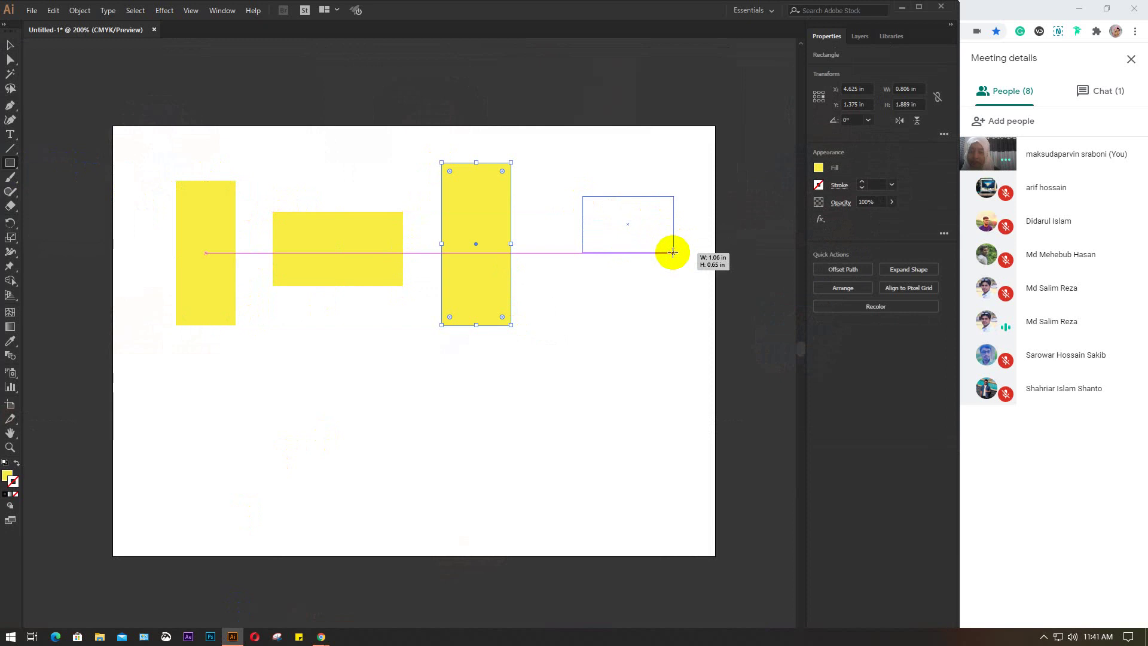
{"action": "left_click_drag", "start_coordinate": [583, 204], "coordinate": [674, 252]}
- Present your entire screen in Google Meet and hide the sharing notice
{"action": "left_click", "coordinate": [1007, 12]}
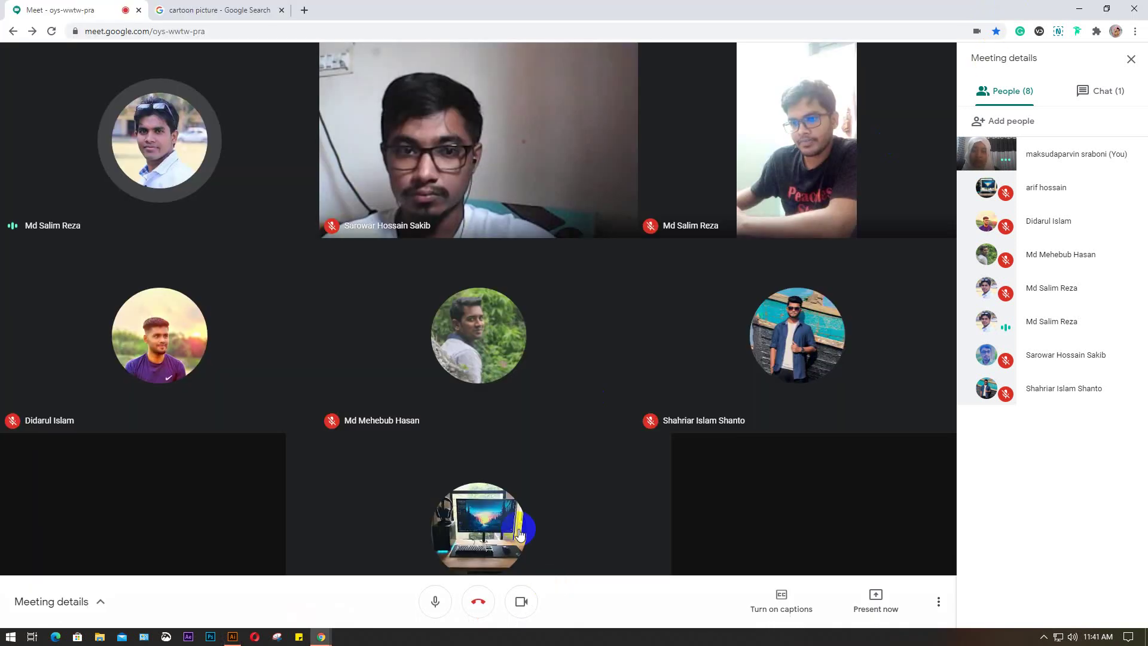
{"action": "left_click", "coordinate": [859, 611]}
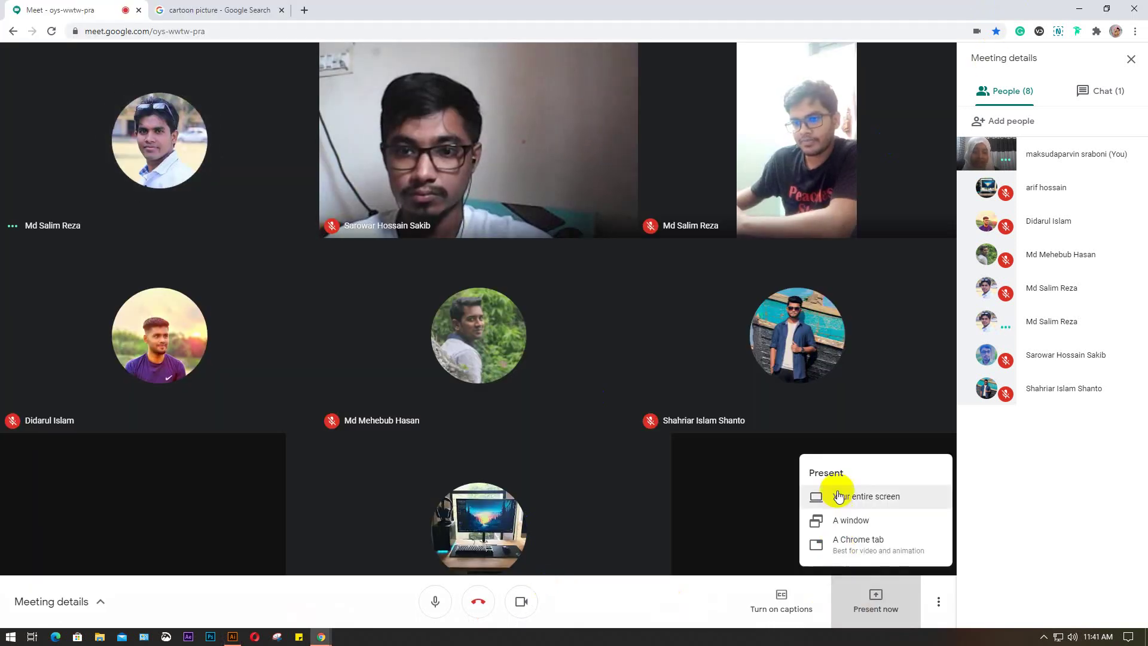
{"action": "left_click", "coordinate": [837, 487]}
{"action": "left_click", "coordinate": [601, 219]}
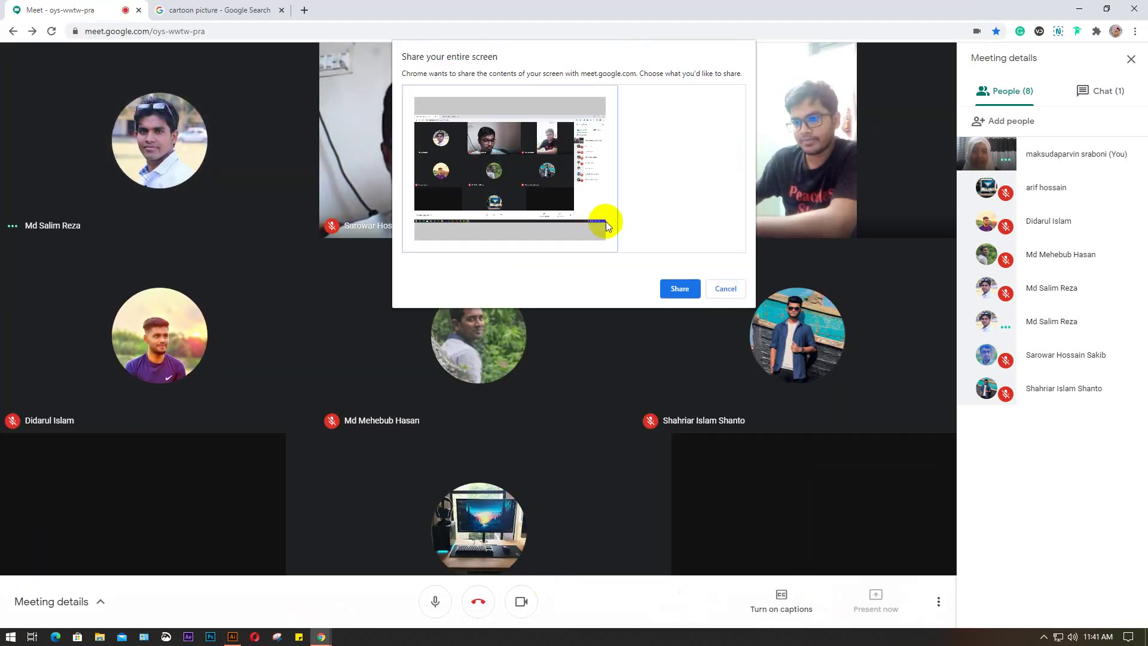
{"action": "left_click", "coordinate": [682, 292]}
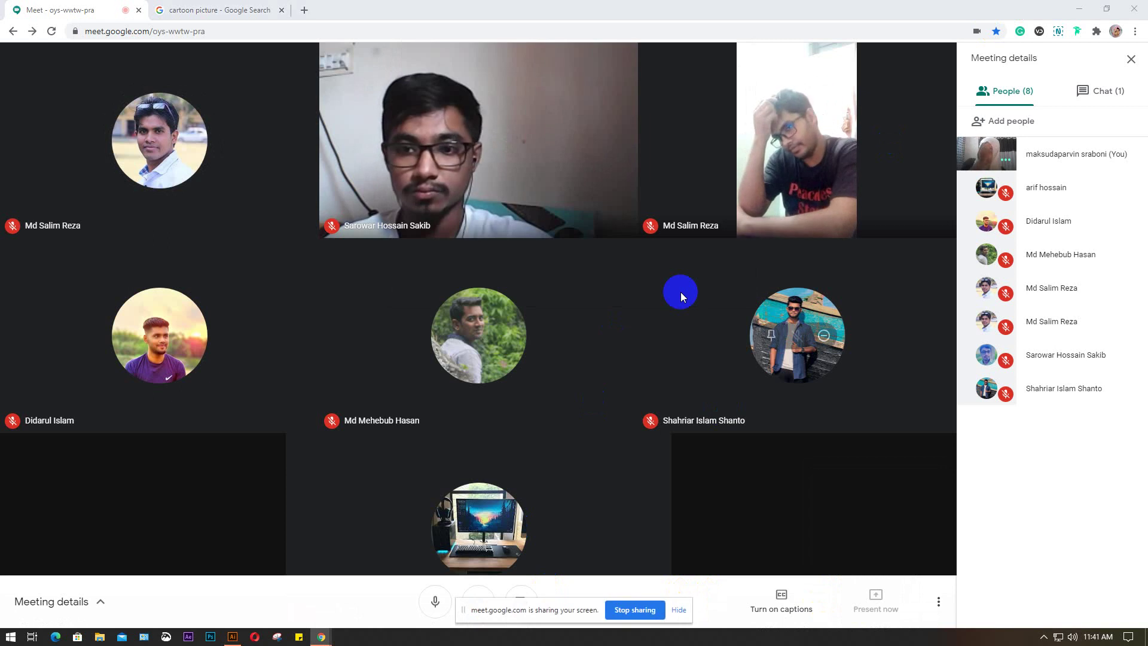
{"action": "left_click", "coordinate": [680, 609]}
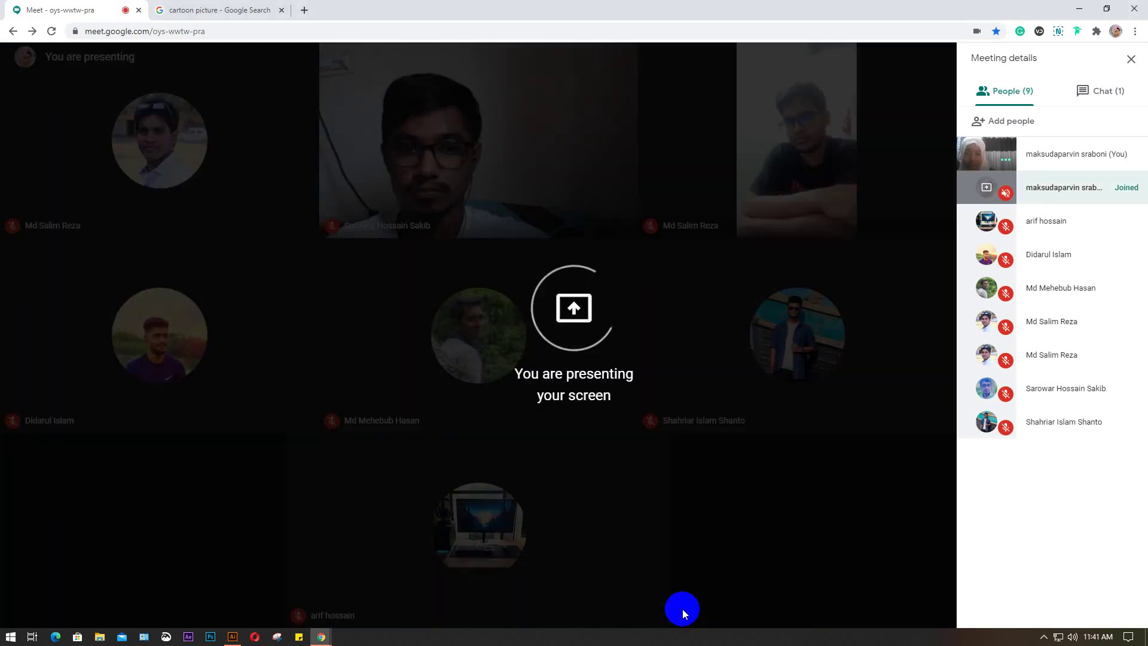
- Back in Illustrator, draw a small square and two large rectangles in the lower half
{"action": "left_click", "coordinate": [232, 636]}
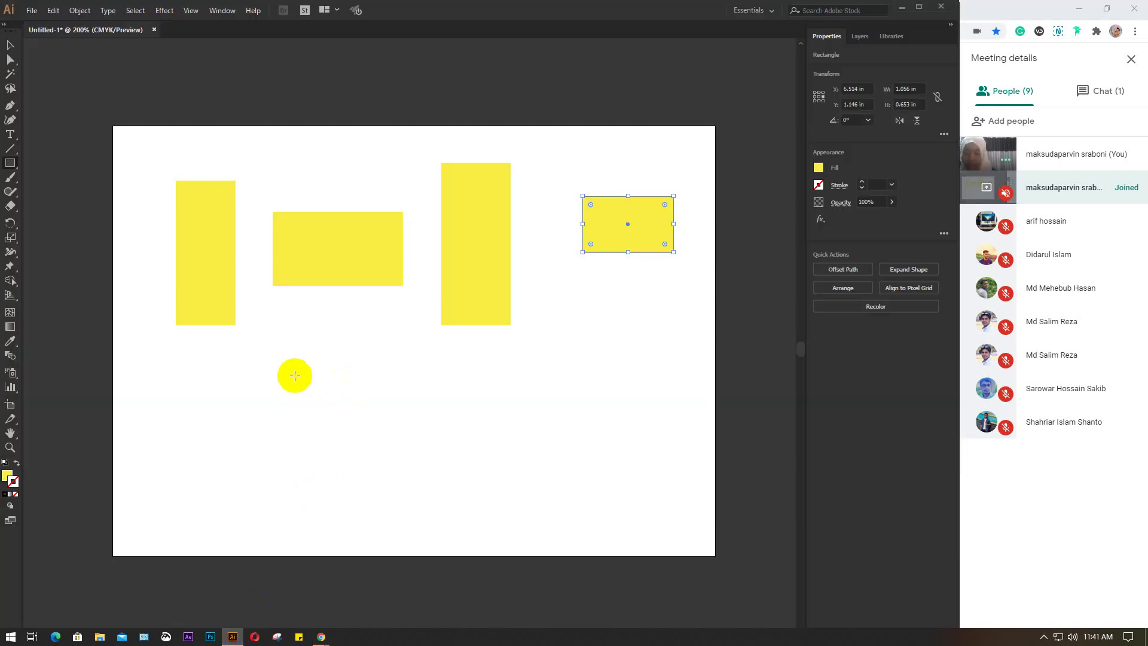
{"action": "left_click_drag", "start_coordinate": [280, 375], "coordinate": [323, 423]}
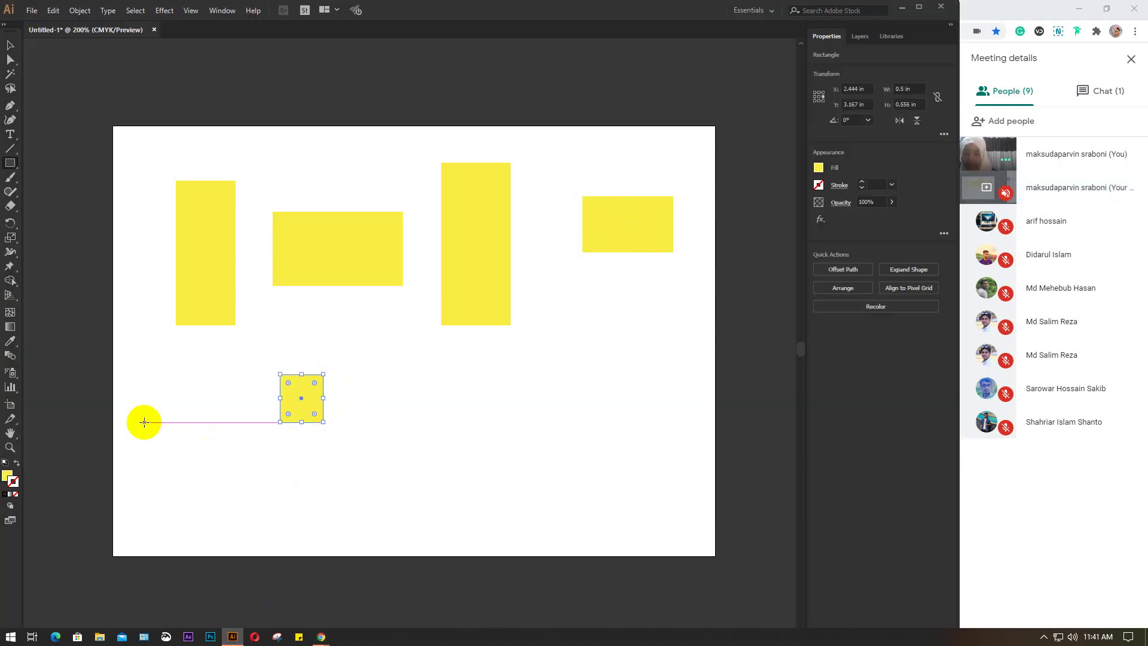
{"action": "left_click_drag", "start_coordinate": [141, 422], "coordinate": [305, 562]}
{"action": "mouse_move", "coordinate": [484, 375]}
{"action": "left_mouse_down"}
{"action": "mouse_move", "coordinate": [645, 557]}
{"action": "mouse_move", "coordinate": [707, 586]}
{"action": "left_mouse_up"}
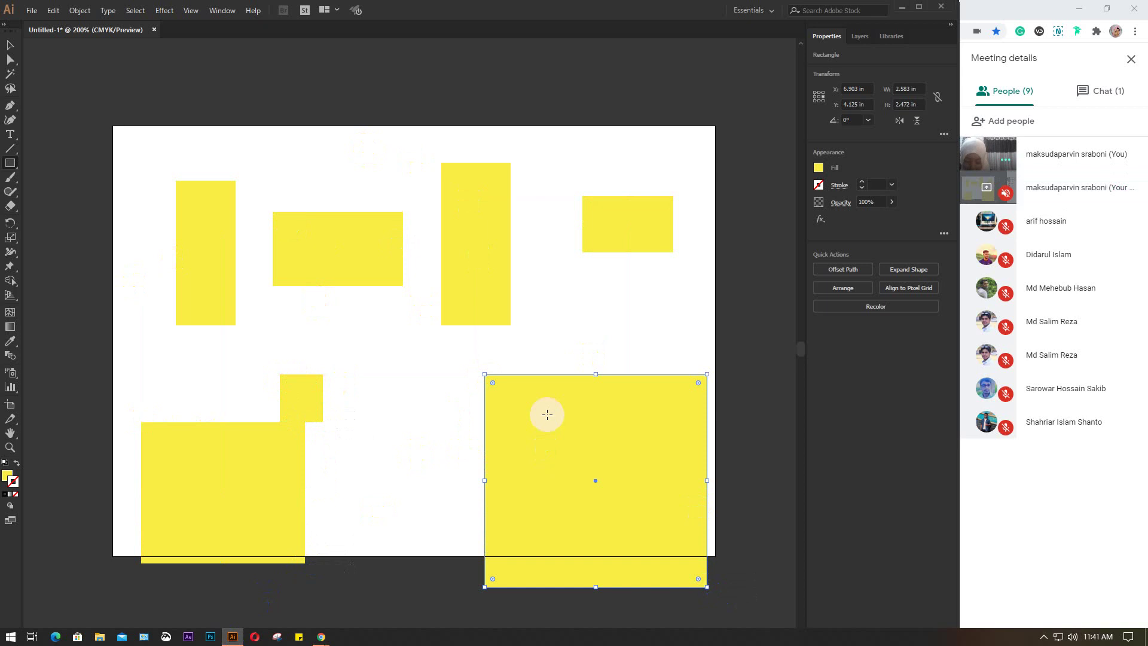
- Fill the wide top rectangle red and the tall middle rectangle blue from the swatches
{"action": "key", "text": "v"}
{"action": "left_click", "coordinate": [365, 260]}
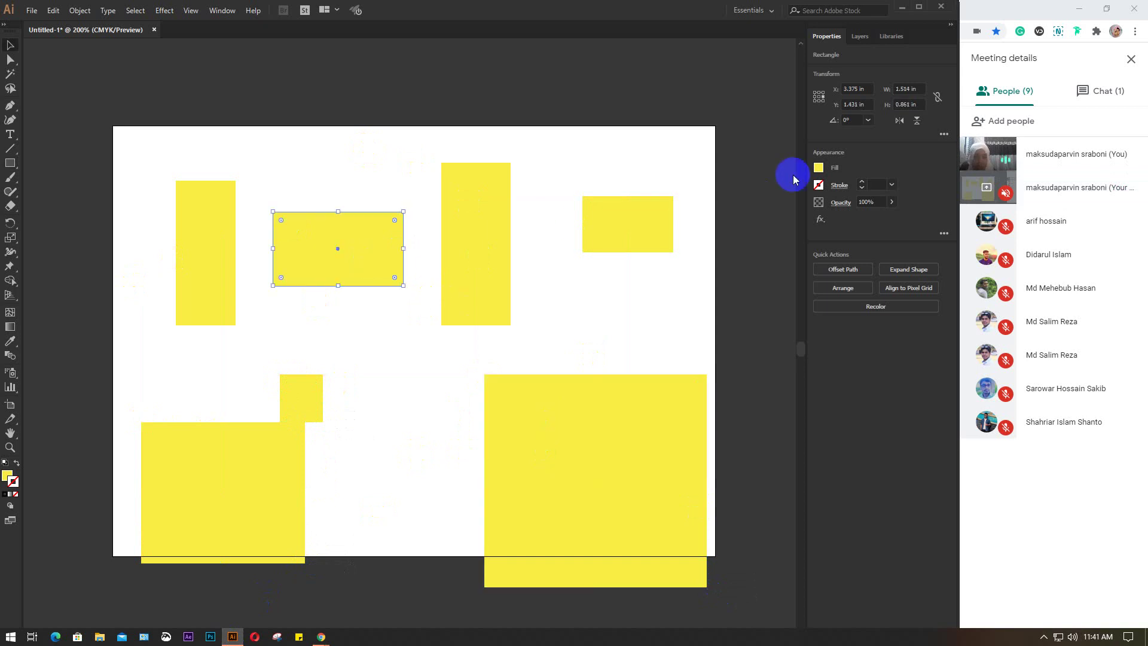
{"action": "left_click", "coordinate": [818, 168]}
{"action": "left_click", "coordinate": [722, 210]}
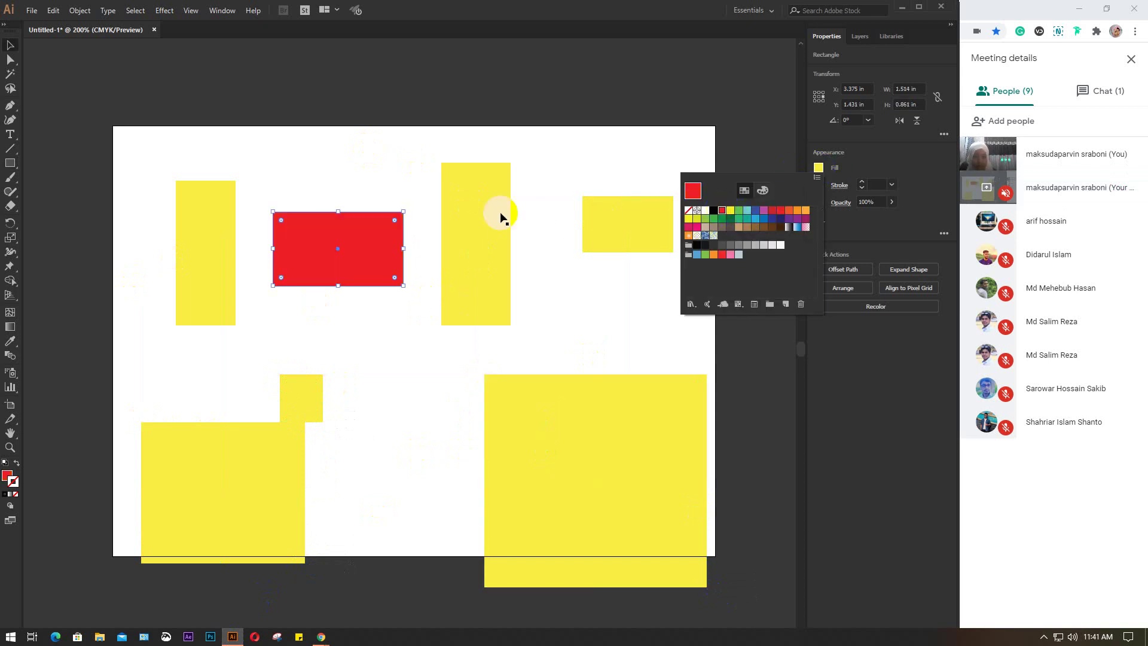
{"action": "left_click", "coordinate": [501, 217]}
{"action": "left_click", "coordinate": [477, 210]}
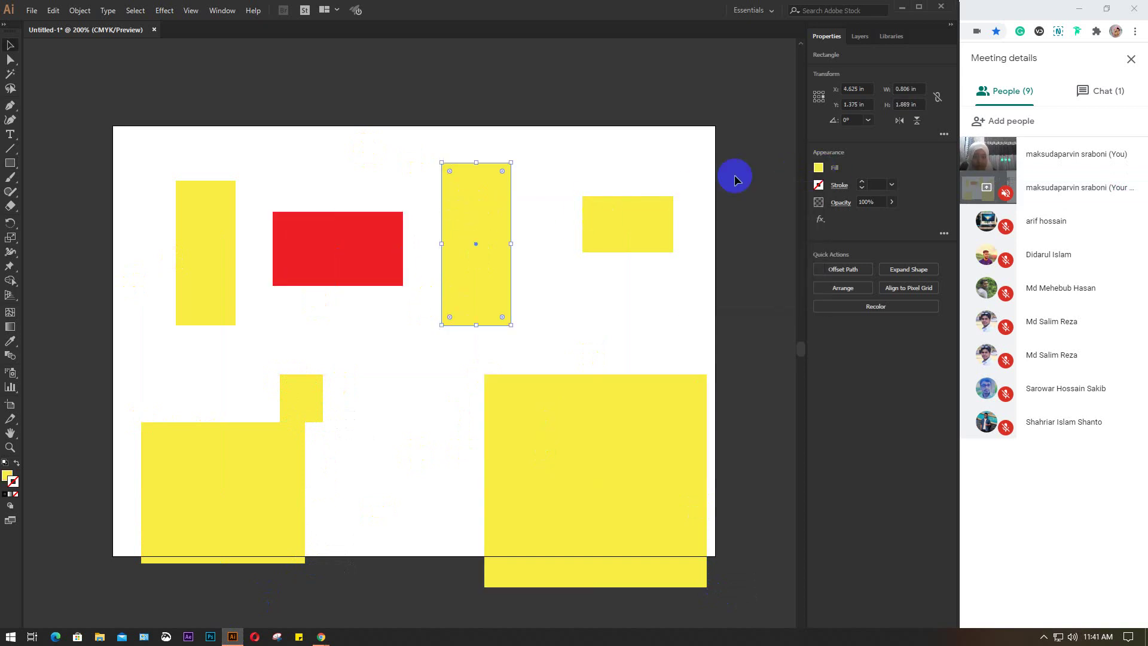
{"action": "left_click", "coordinate": [817, 169]}
{"action": "left_click", "coordinate": [764, 218]}
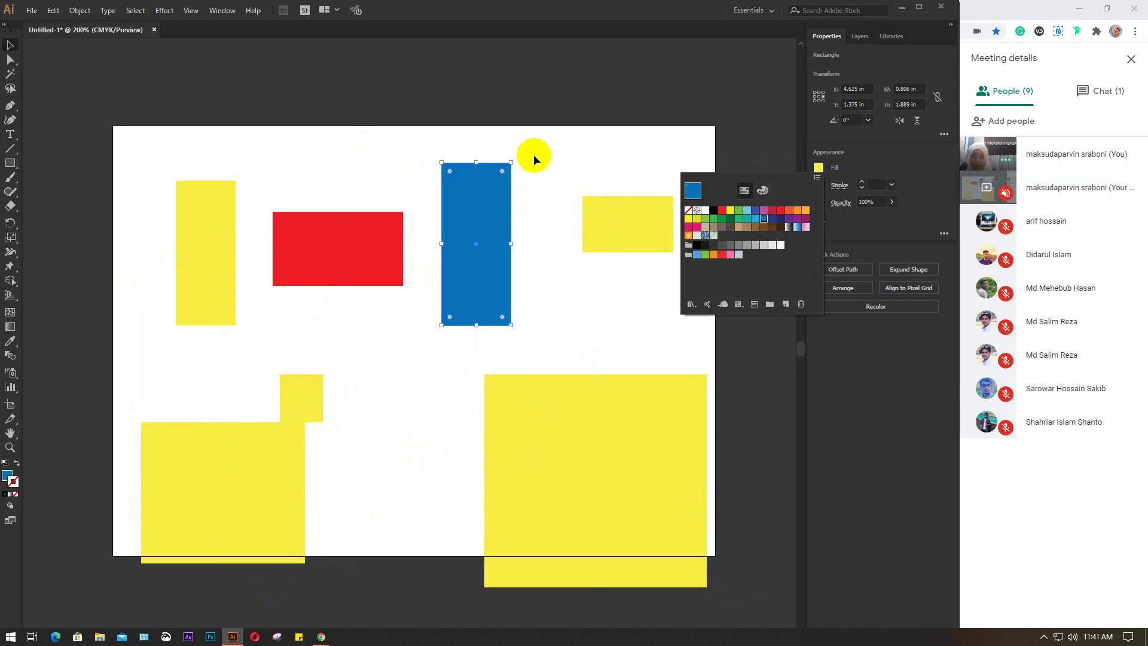
{"action": "left_click", "coordinate": [572, 88]}
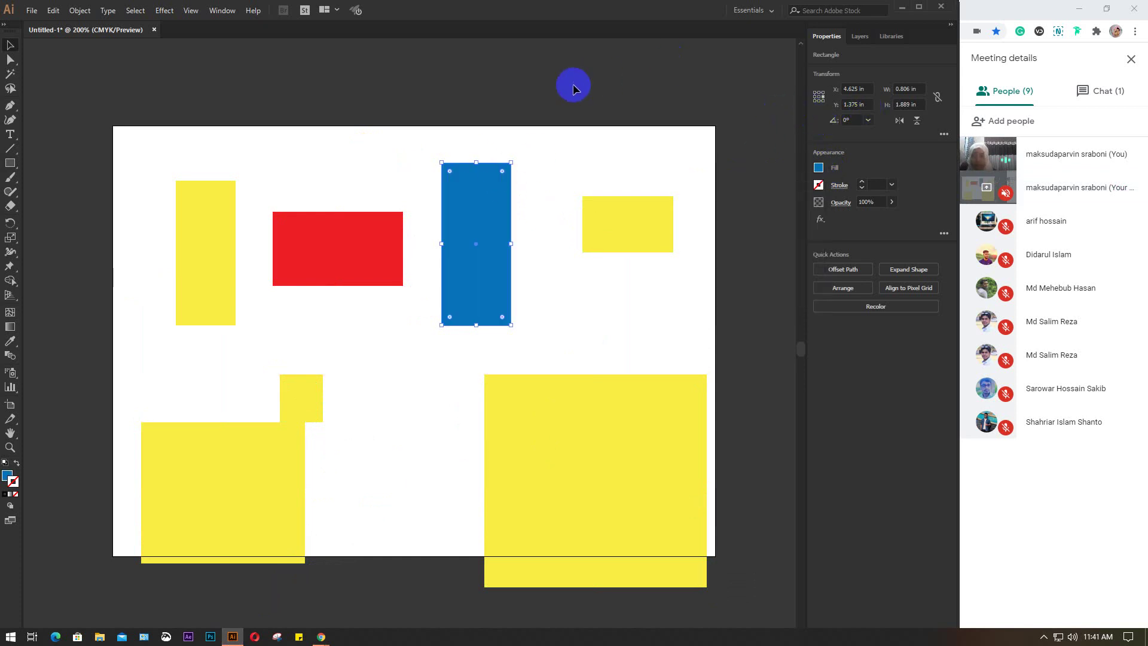
- Float the Color panel and set the small top-right rectangle's stroke to None
{"action": "left_click", "coordinate": [222, 11]}
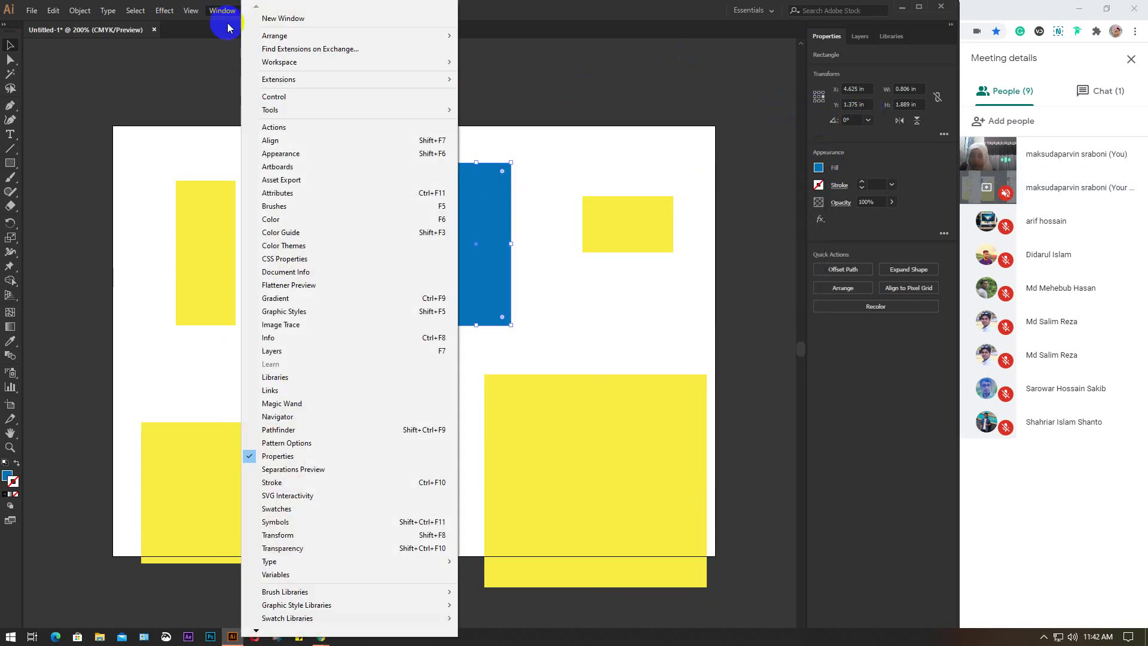
{"action": "left_click", "coordinate": [271, 219]}
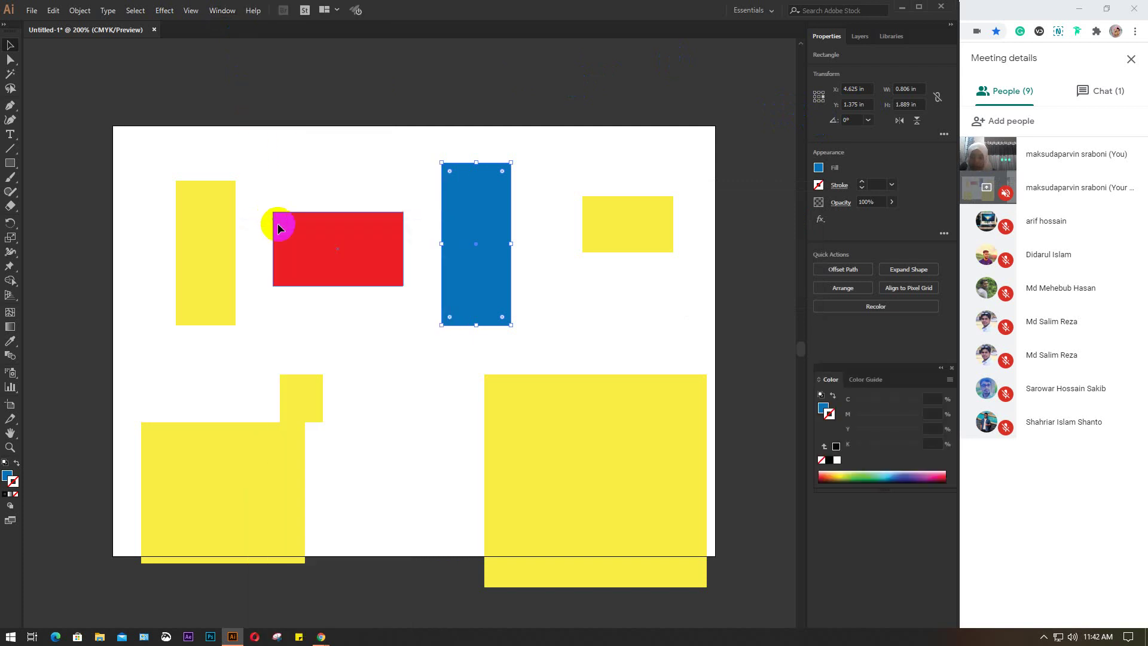
{"action": "left_click_drag", "start_coordinate": [915, 379], "coordinate": [866, 361]}
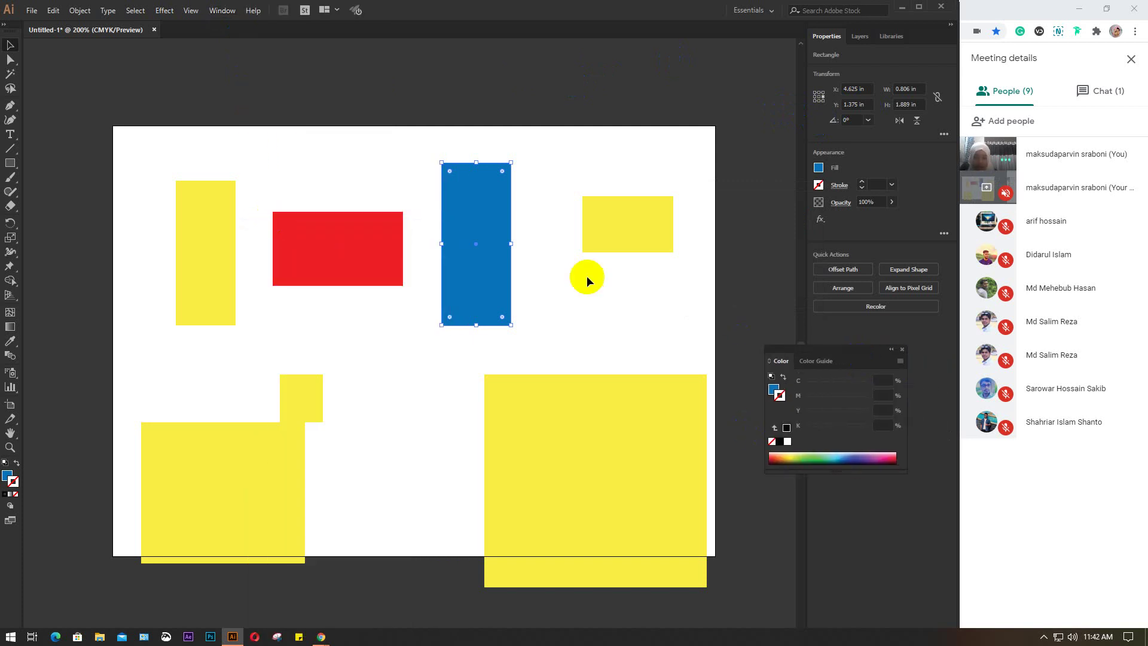
{"action": "key", "text": "x"}
{"action": "left_click", "coordinate": [596, 223]}
{"action": "left_click", "coordinate": [864, 459]}
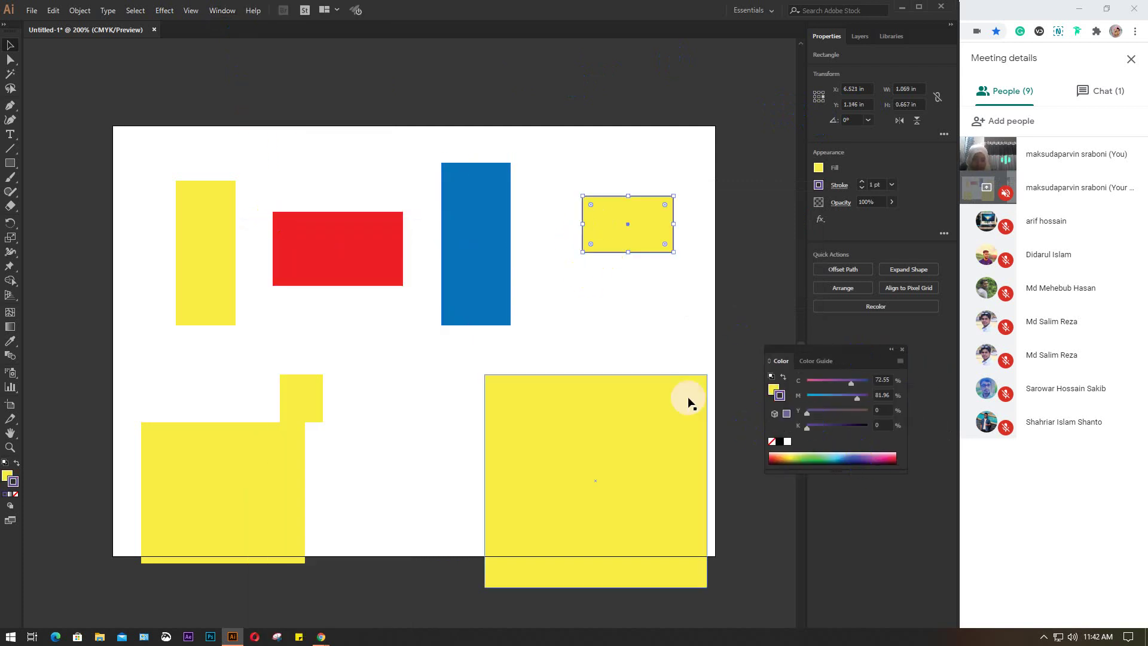
{"action": "left_click", "coordinate": [819, 186]}
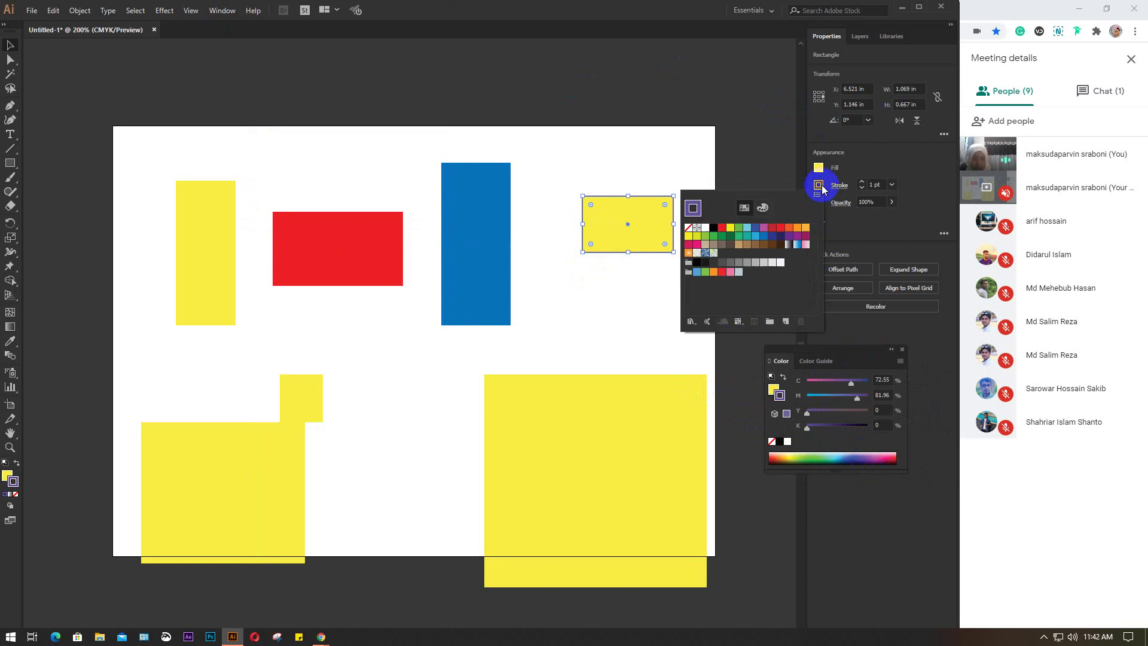
{"action": "left_click", "coordinate": [689, 228]}
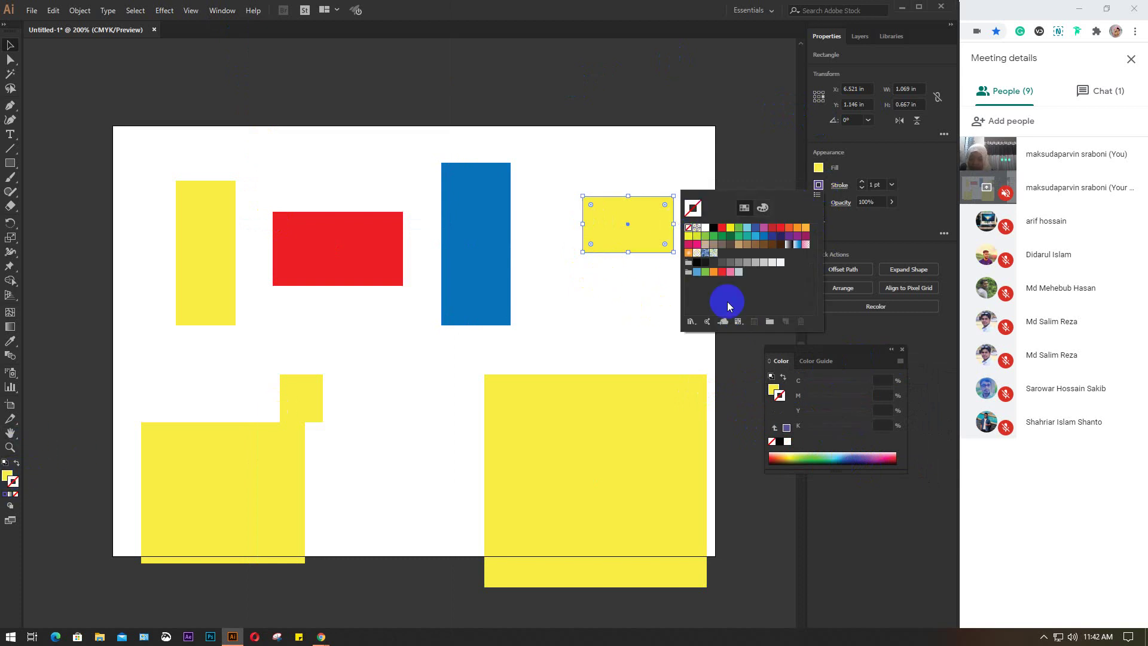
{"action": "left_click", "coordinate": [824, 188]}
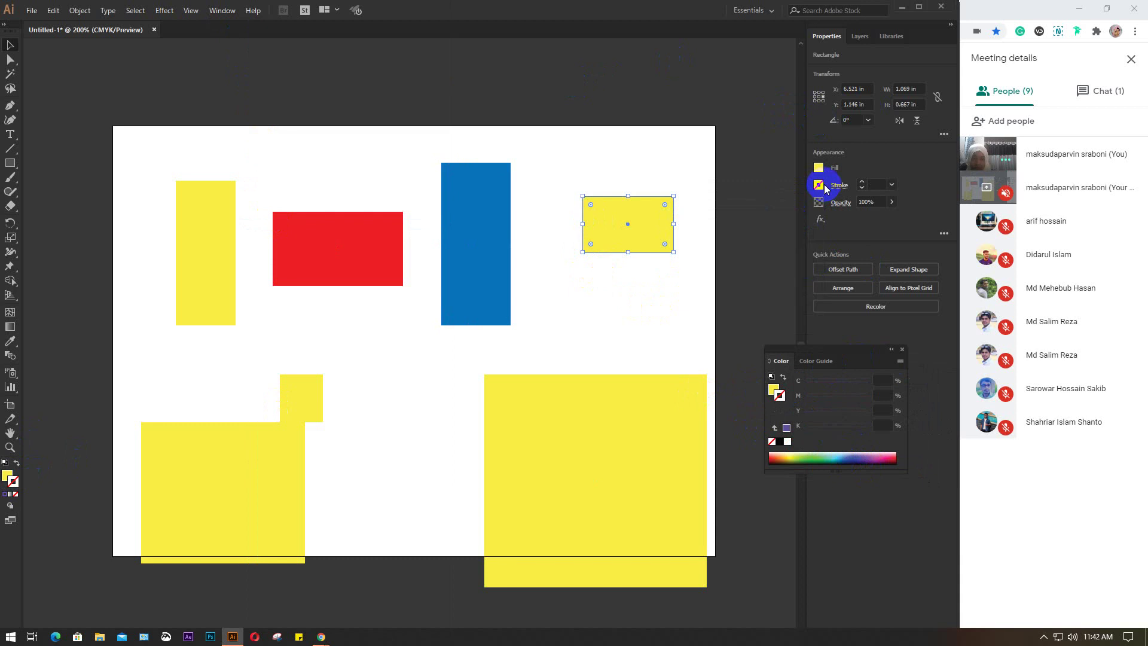
- Fill the small top-right rectangle purple and the large lower-right rectangle green
{"action": "left_click", "coordinate": [774, 389]}
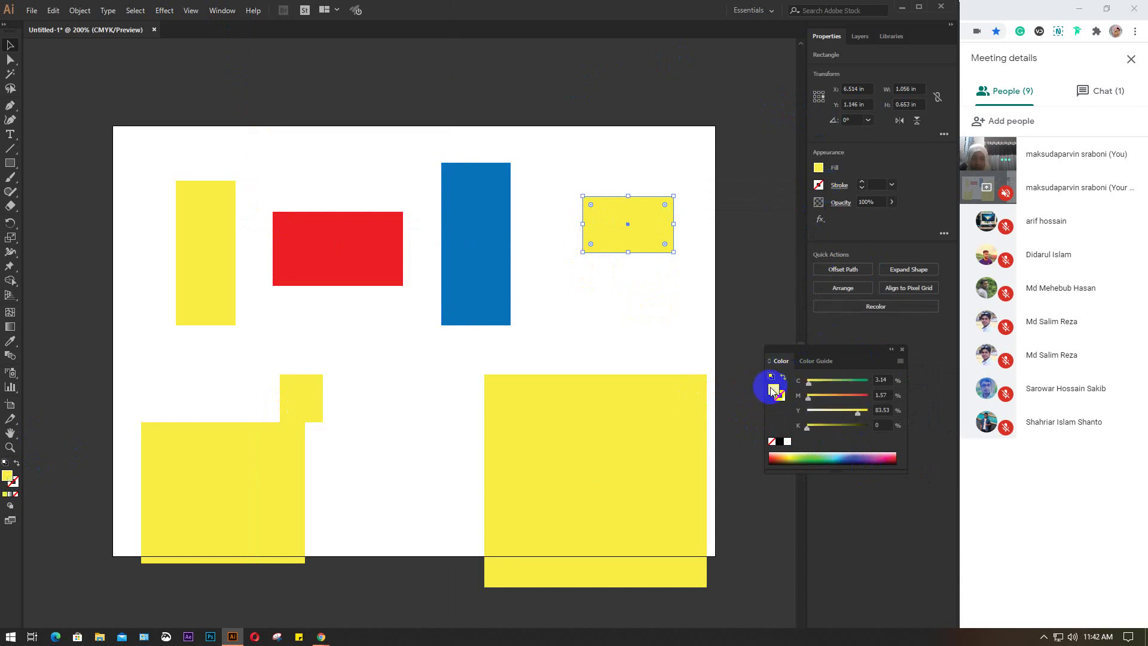
{"action": "left_click", "coordinate": [776, 461]}
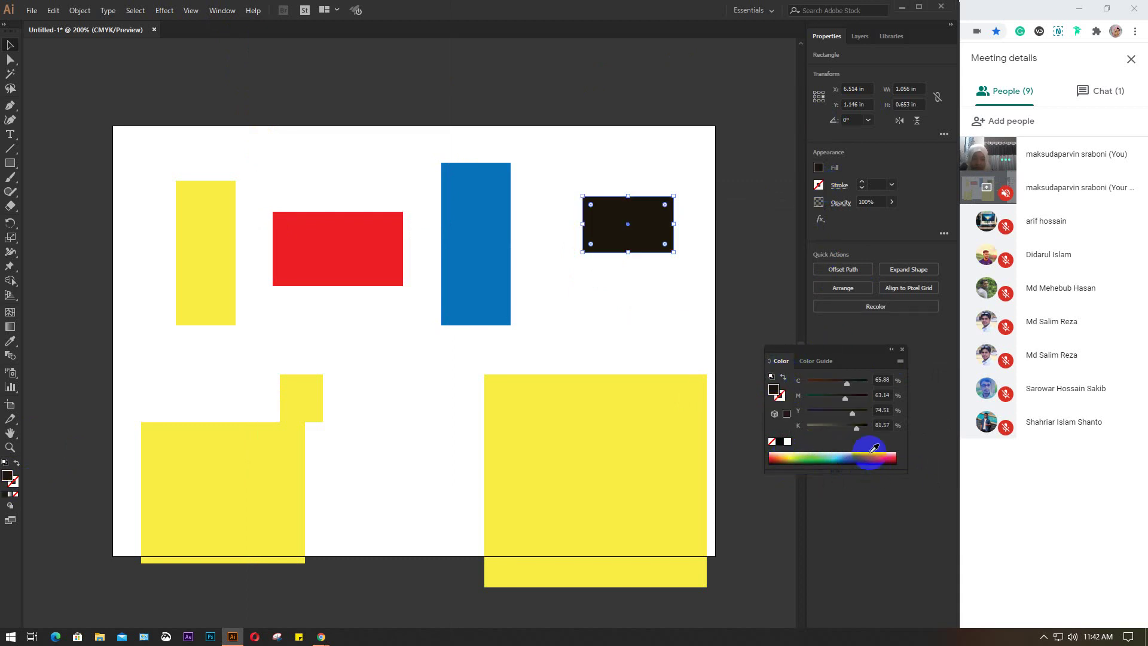
{"action": "left_click_drag", "start_coordinate": [849, 470], "coordinate": [873, 458]}
{"action": "left_click", "coordinate": [618, 465]}
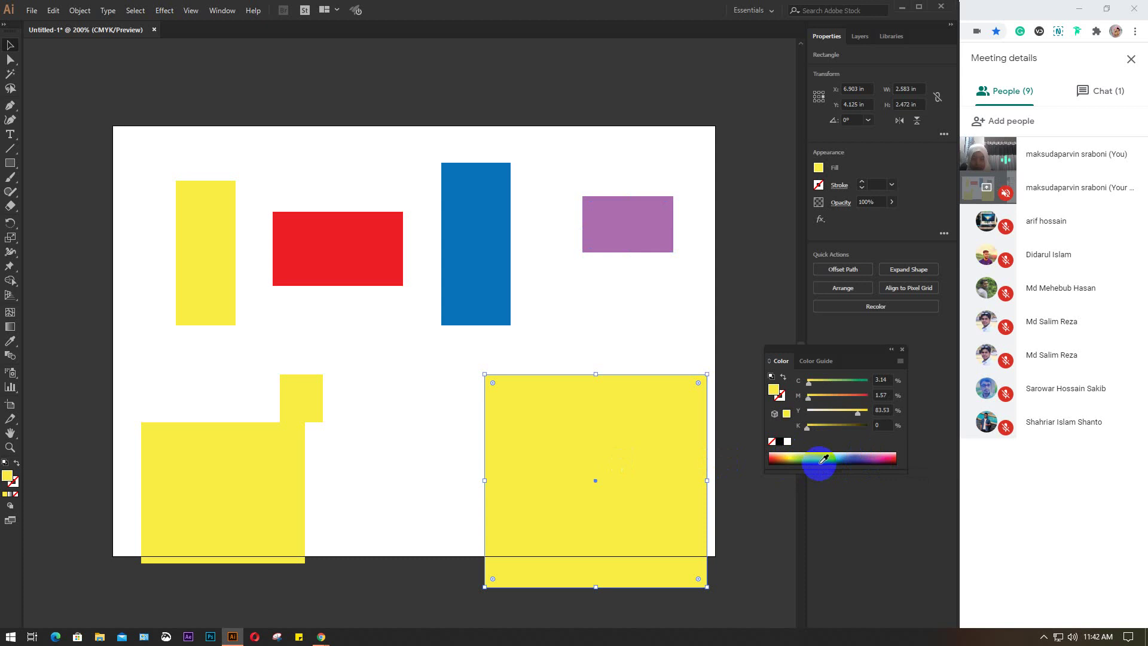
{"action": "left_click", "coordinate": [816, 462]}
{"action": "left_click", "coordinate": [822, 454]}
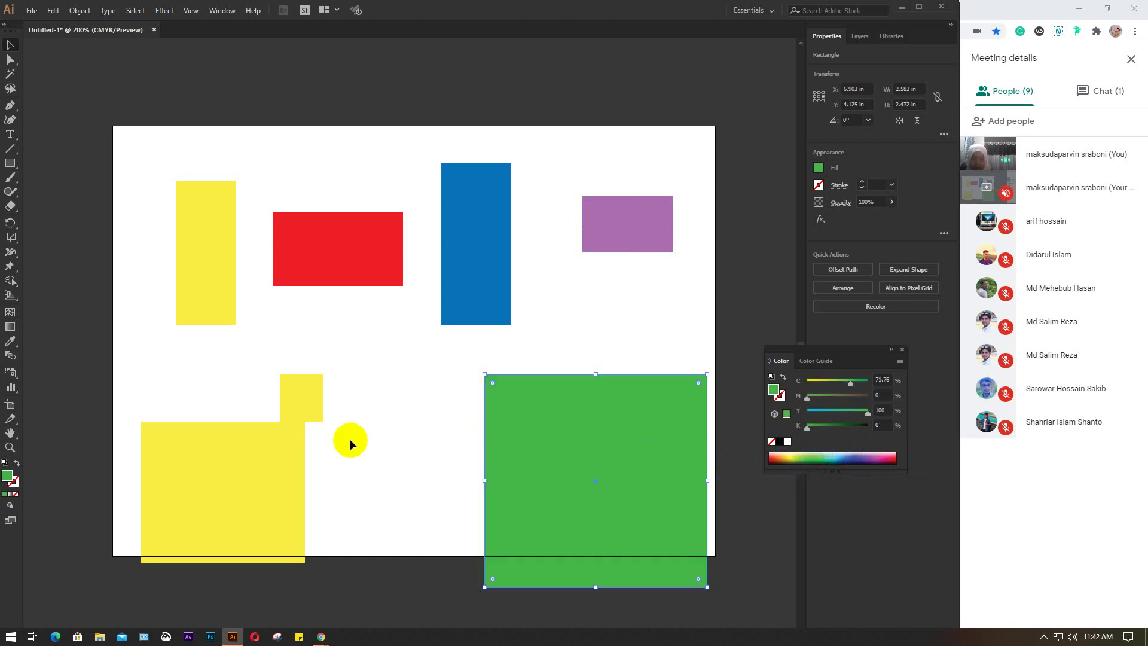
- Fill the lower-left rectangle purple and the small square light cyan, then deselect
{"action": "left_click", "coordinate": [238, 457]}
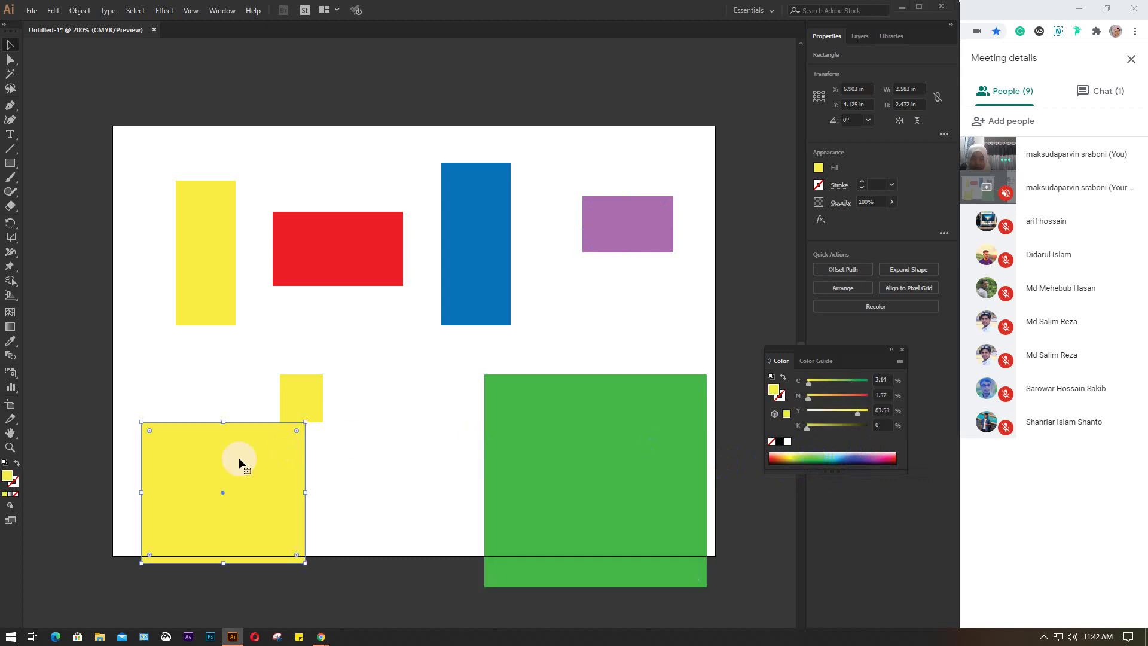
{"action": "left_click", "coordinate": [784, 454]}
{"action": "left_click", "coordinate": [876, 456]}
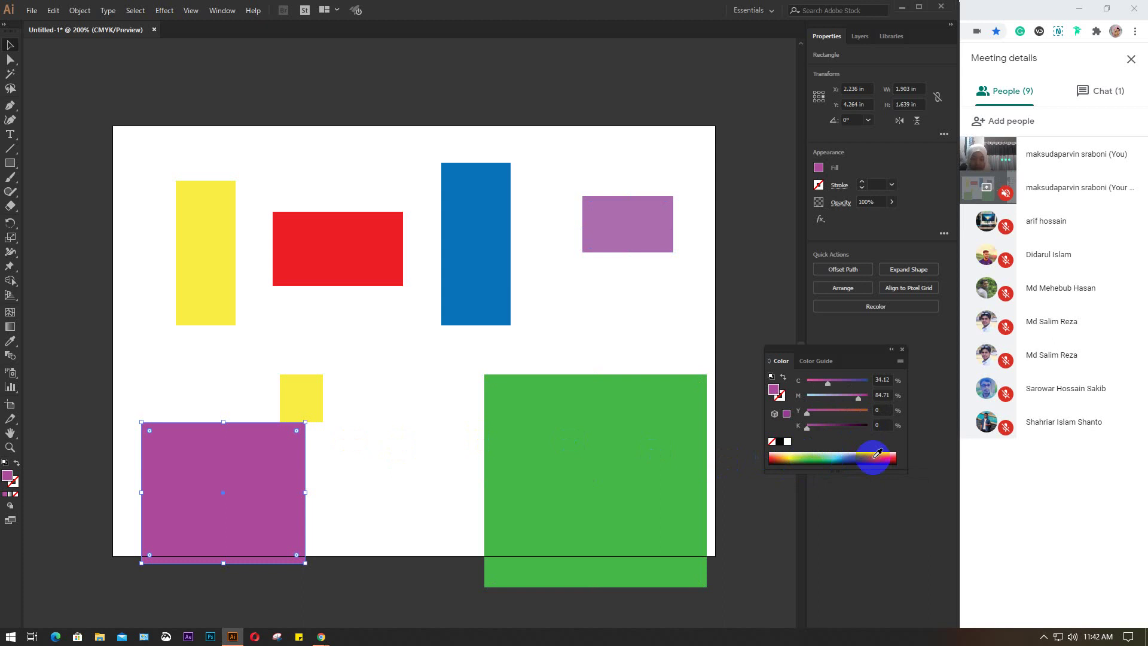
{"action": "left_click", "coordinate": [296, 399]}
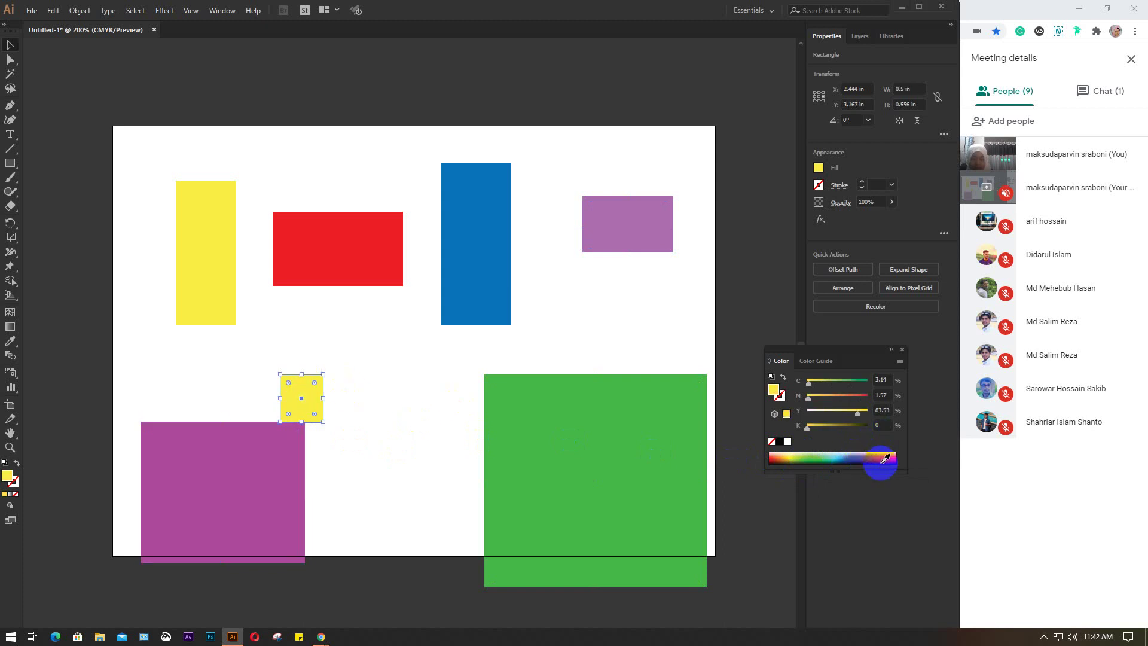
{"action": "left_click", "coordinate": [861, 456]}
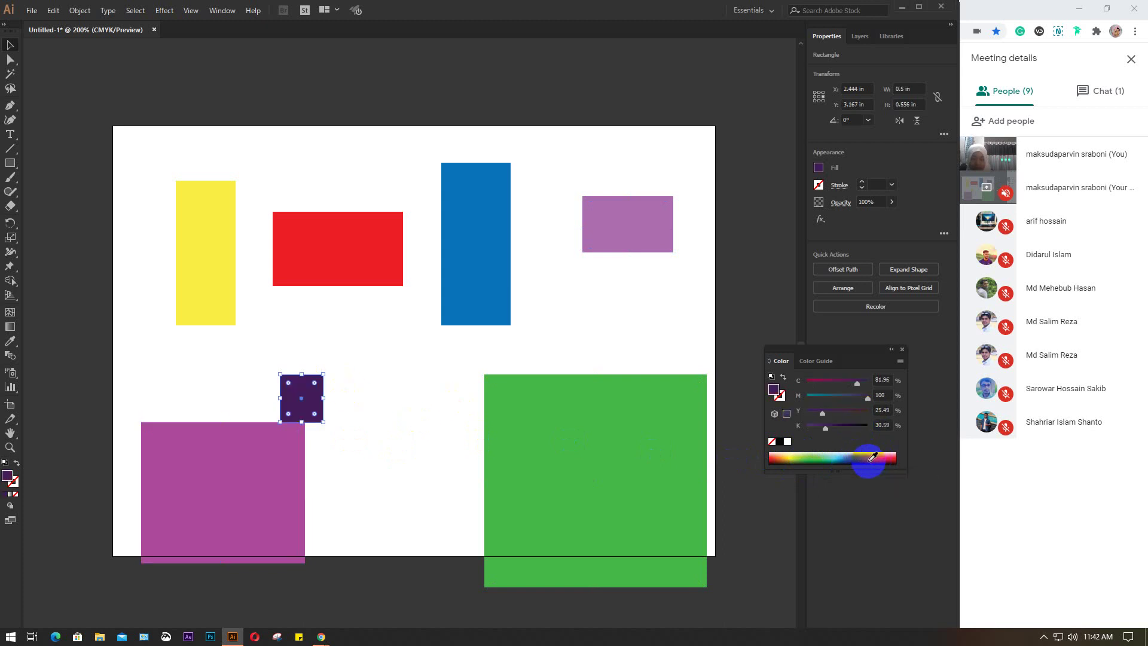
{"action": "left_click", "coordinate": [836, 456]}
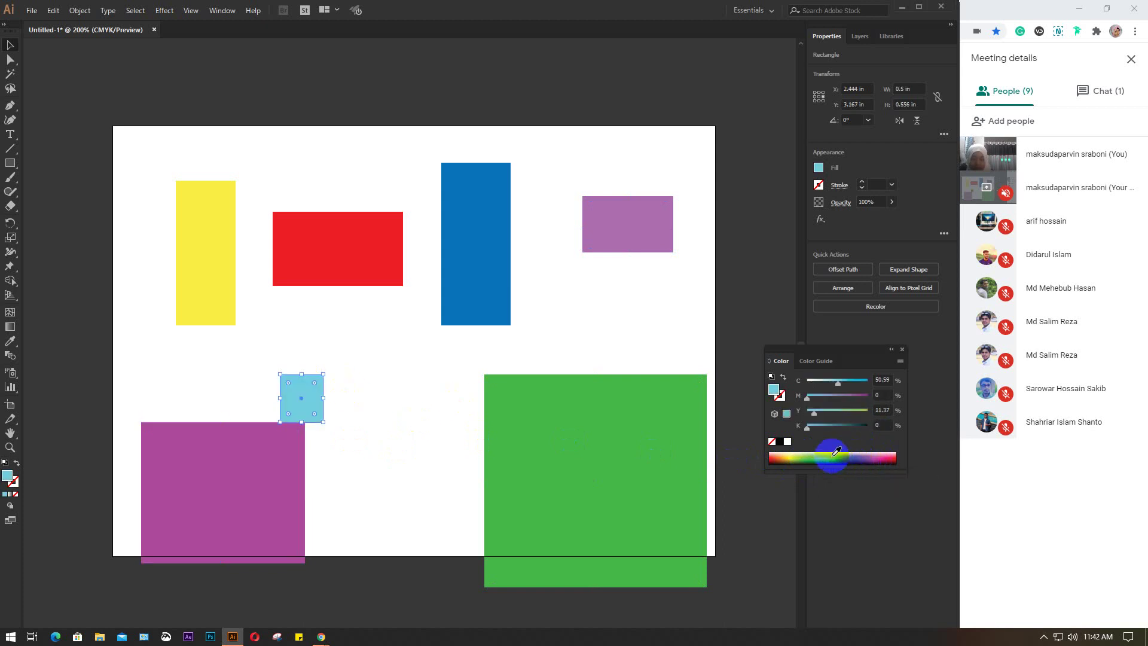
{"action": "left_click", "coordinate": [373, 325]}
- Align all rectangles horizontally and vertically centred on each other, then select the green rectangle
{"action": "left_click_drag", "start_coordinate": [852, 359], "coordinate": [893, 409]}
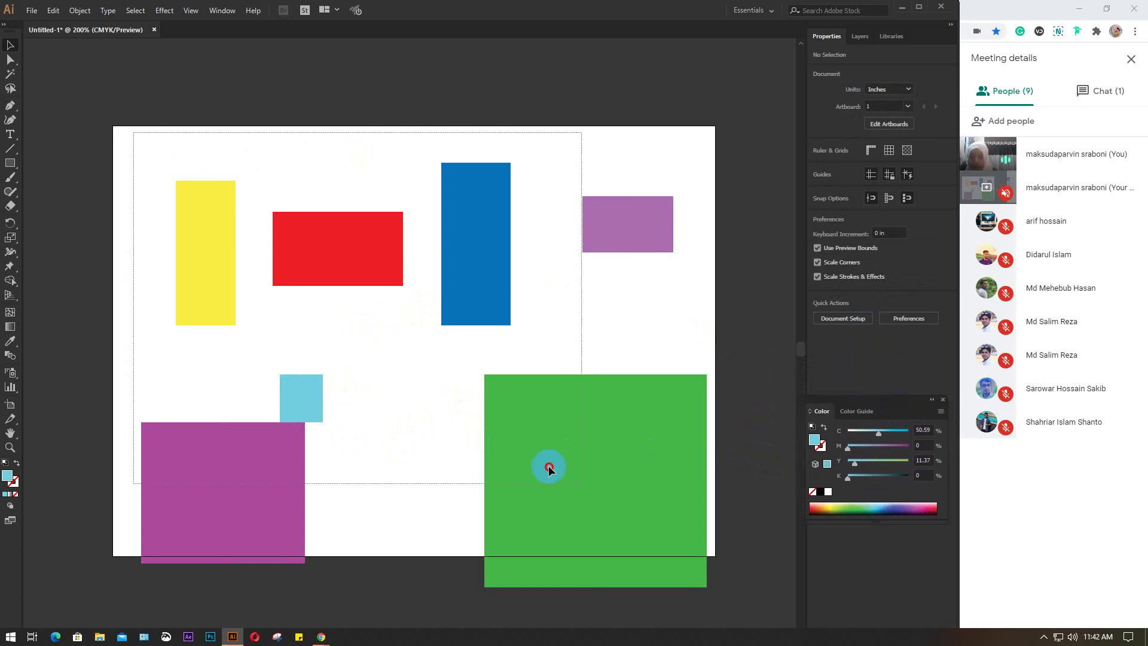
{"action": "left_click_drag", "start_coordinate": [135, 132], "coordinate": [711, 558]}
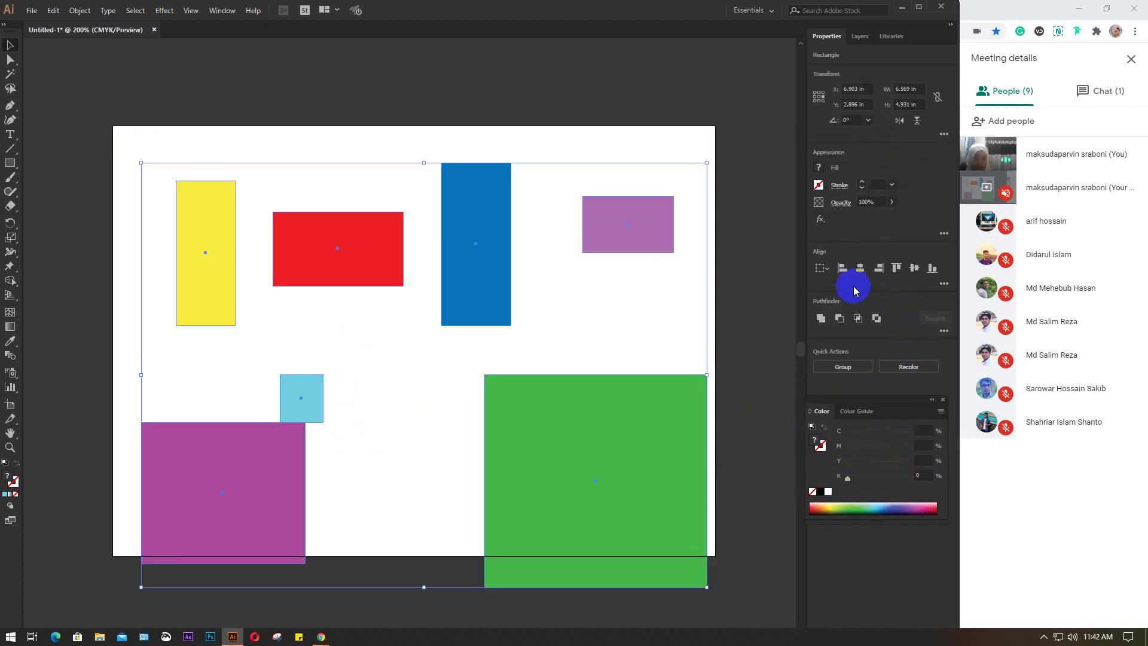
{"action": "left_click", "coordinate": [860, 267]}
{"action": "left_click", "coordinate": [914, 267]}
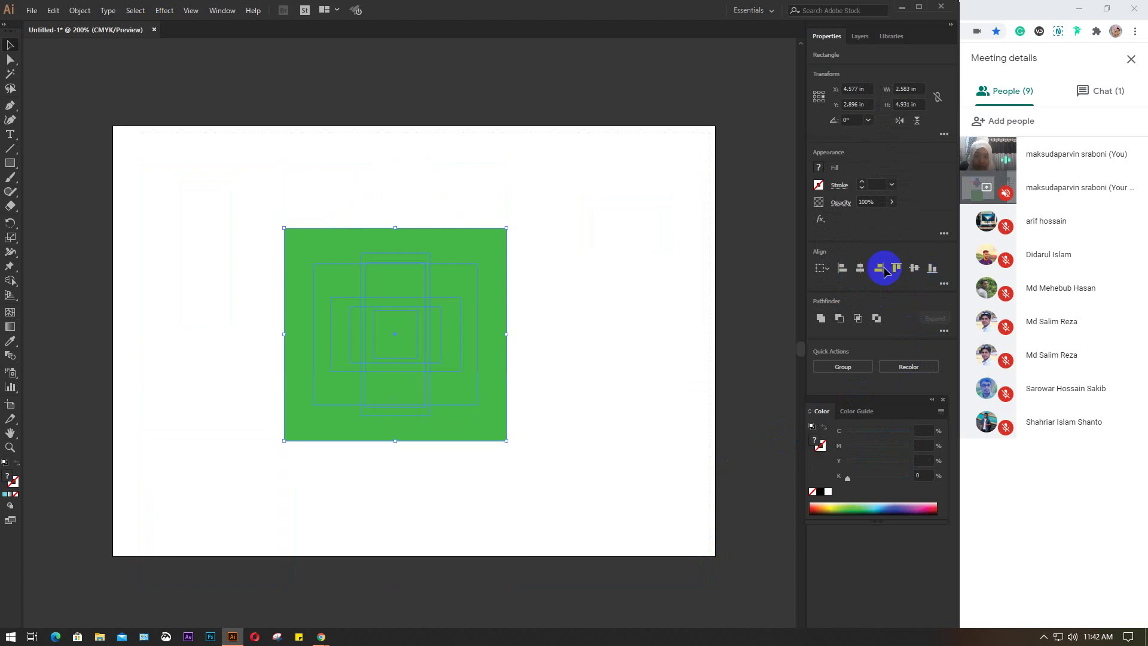
{"action": "left_click", "coordinate": [573, 254]}
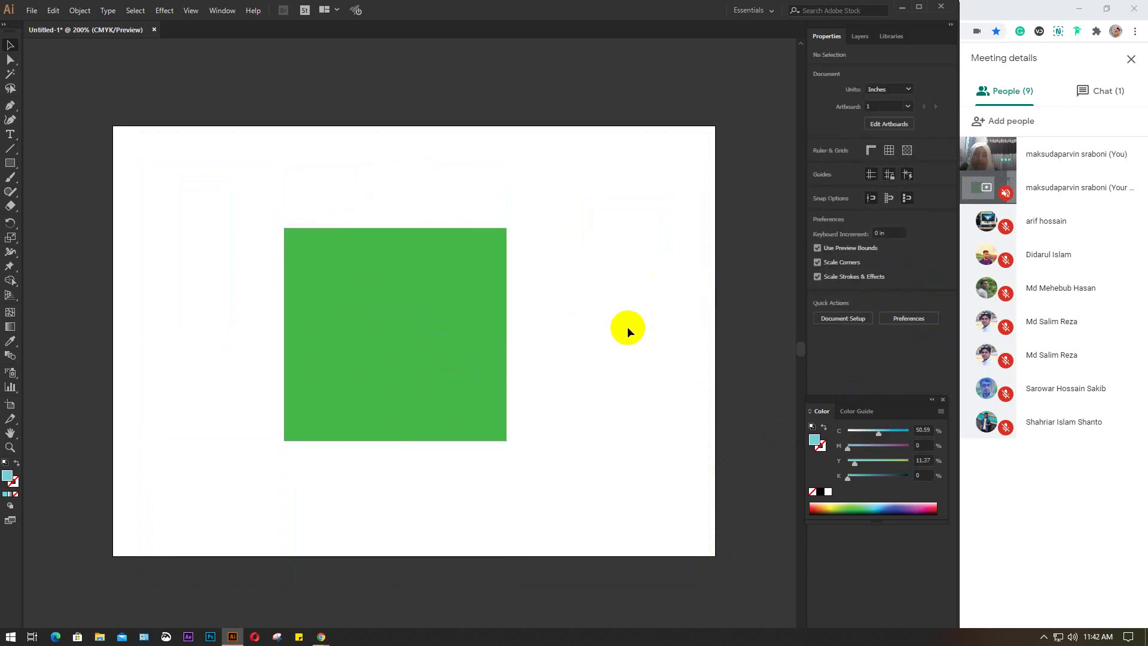
{"action": "left_click", "coordinate": [442, 276]}
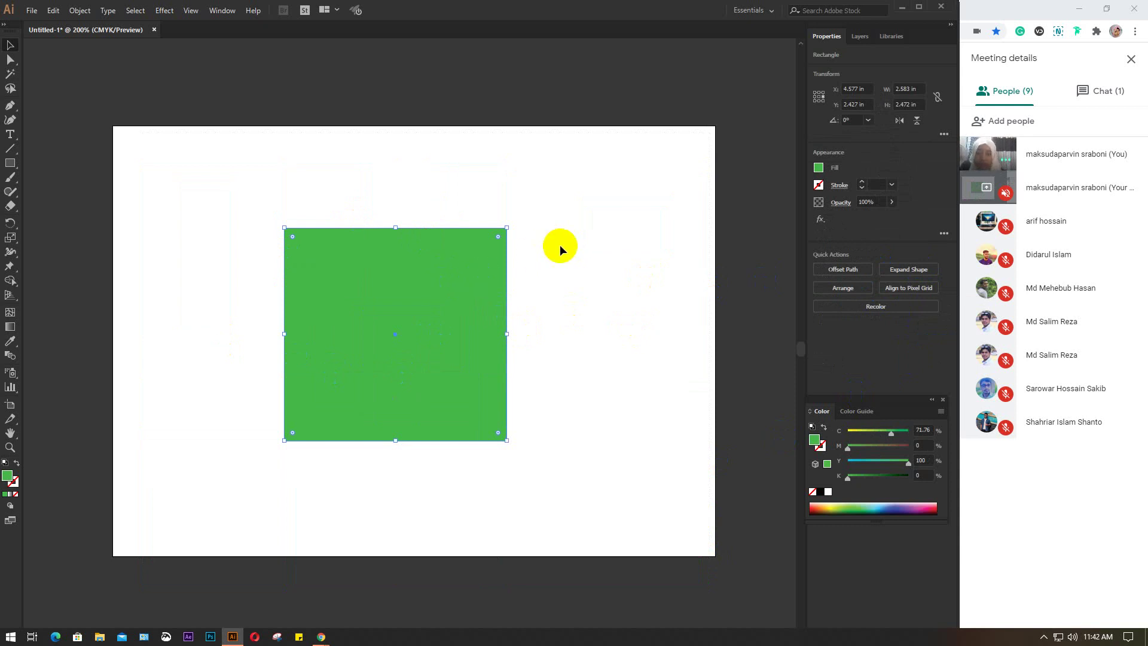
{"action": "right_click", "coordinate": [392, 277]}
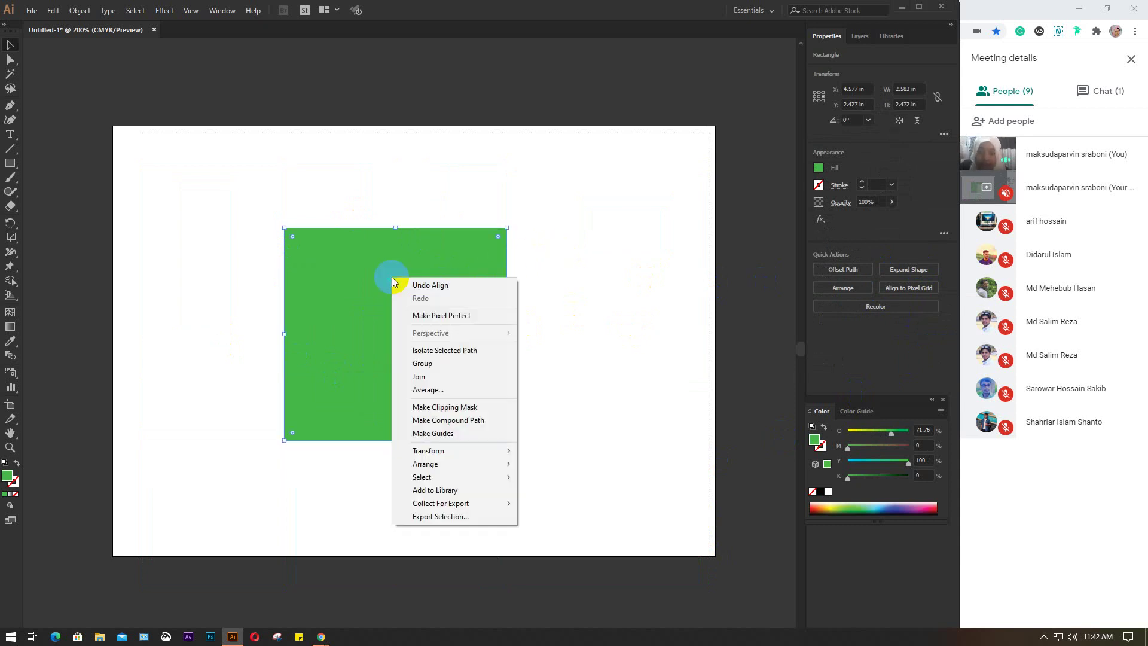
{"action": "mouse_move", "coordinate": [425, 464]}
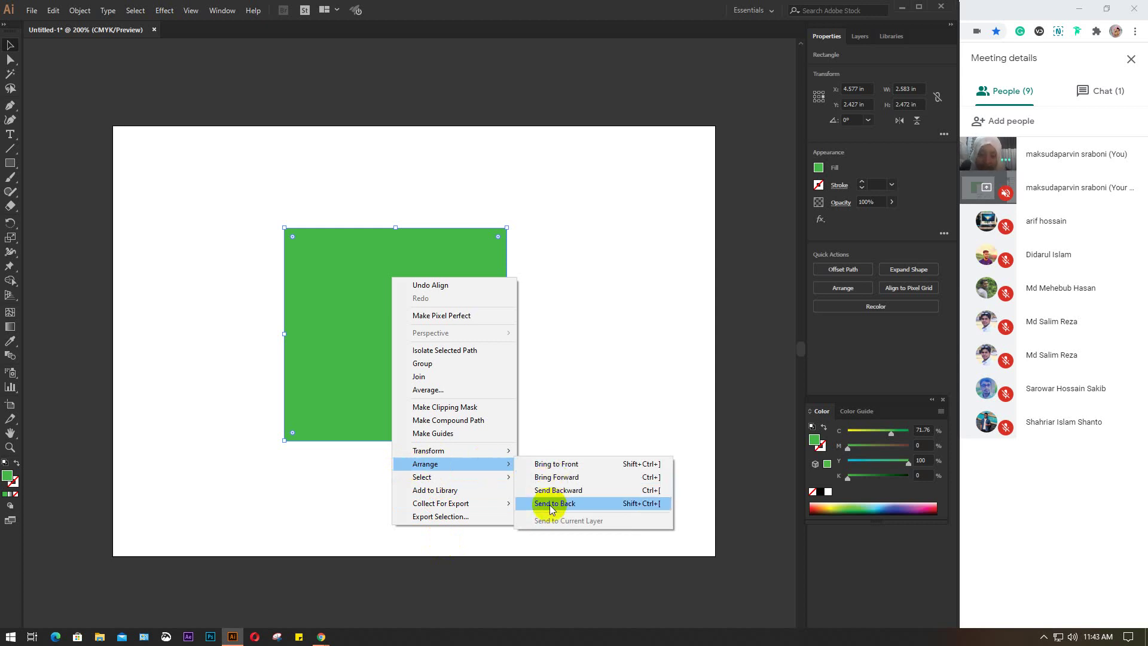
{"action": "left_click", "coordinate": [651, 506]}
{"action": "left_click", "coordinate": [557, 261]}
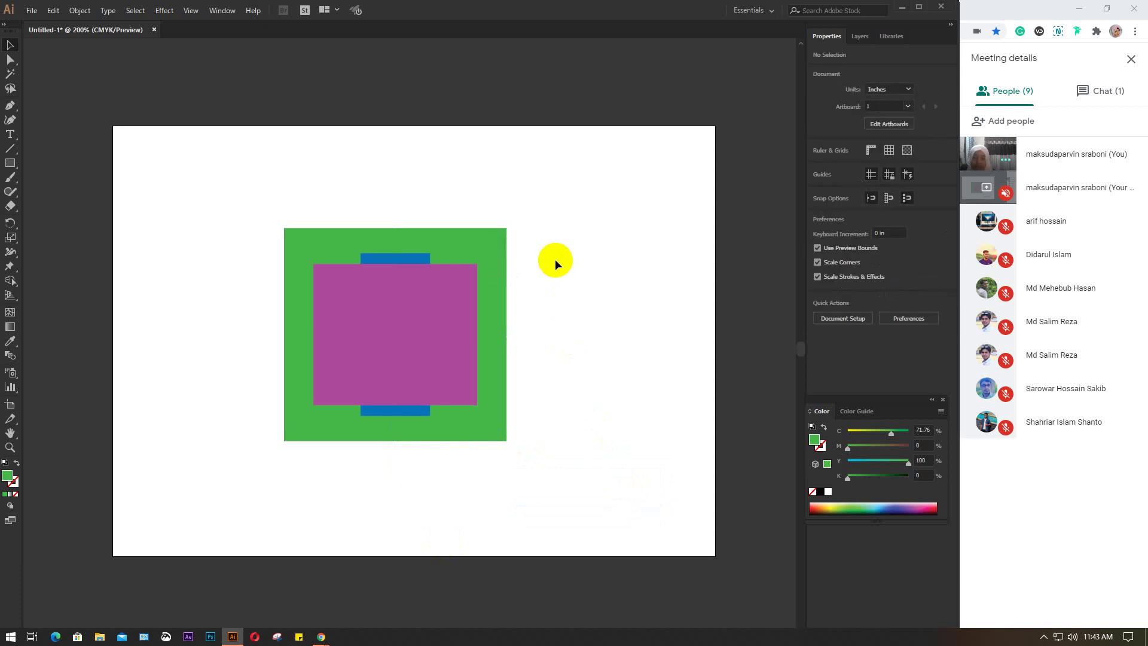
{"action": "left_click", "coordinate": [395, 258]}
{"action": "right_click", "coordinate": [395, 258]}
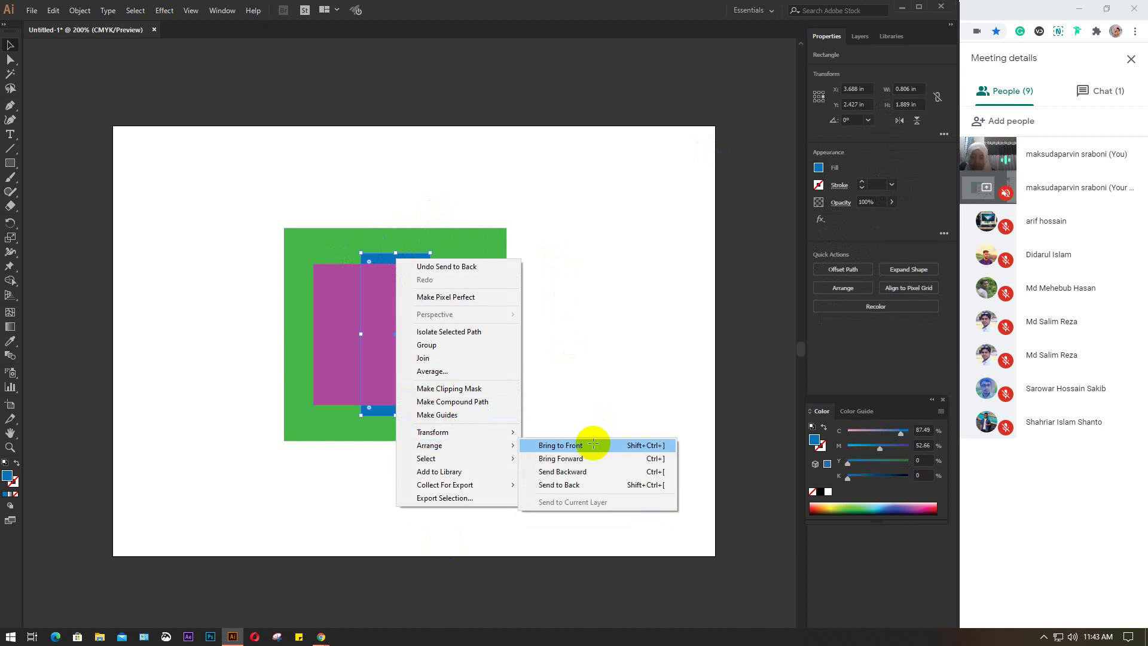
{"action": "left_click", "coordinate": [594, 443]}
{"action": "left_click", "coordinate": [593, 272]}
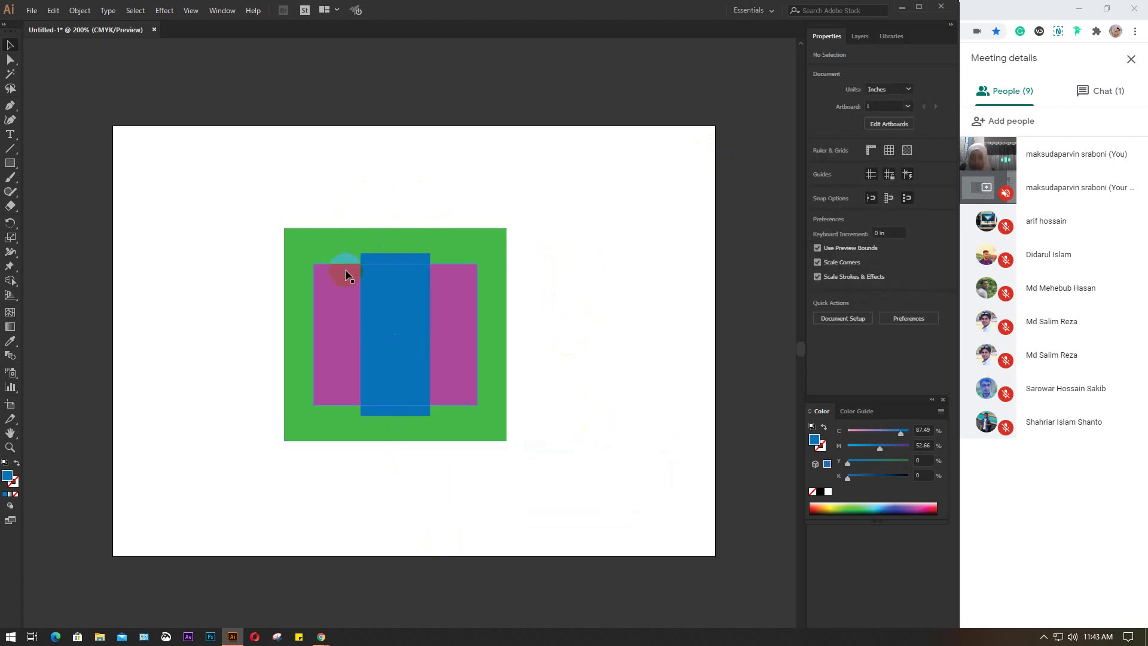
{"action": "left_click", "coordinate": [379, 288]}
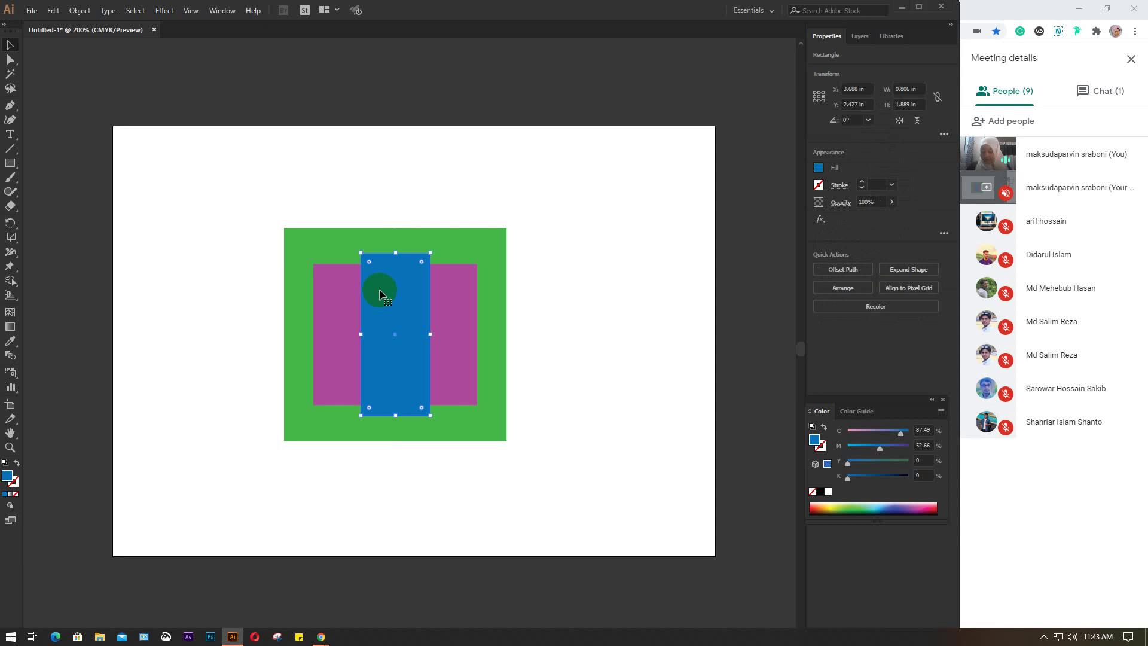
{"action": "left_click", "coordinate": [319, 318], "text": "shift"}
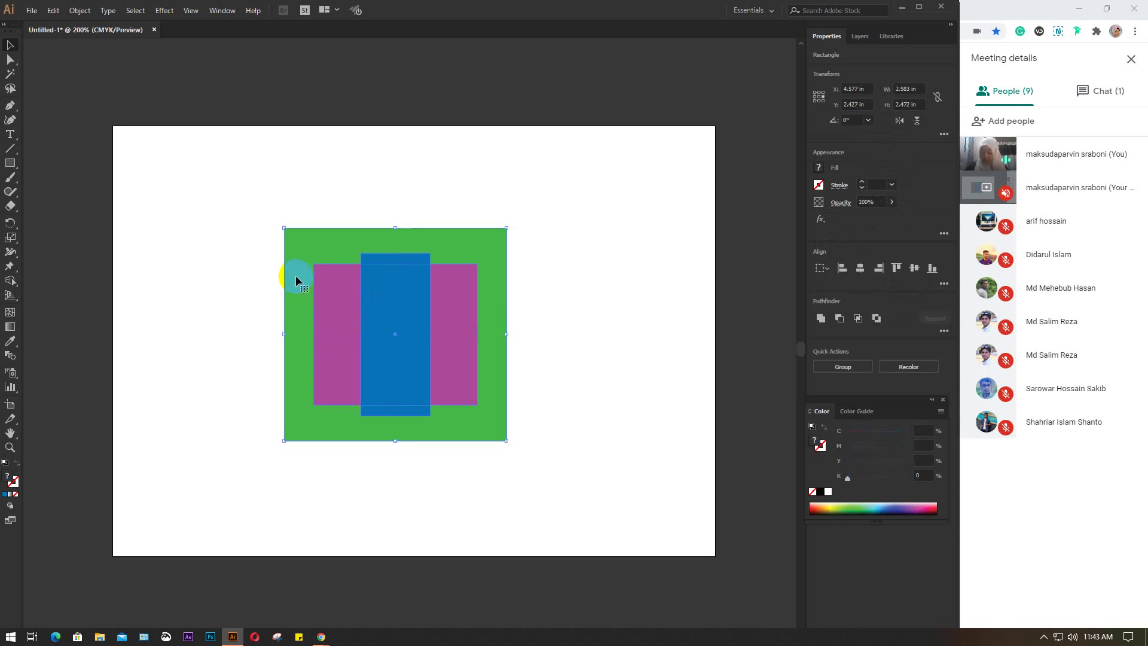
{"action": "right_click", "coordinate": [295, 276]}
{"action": "mouse_move", "coordinate": [357, 451]}
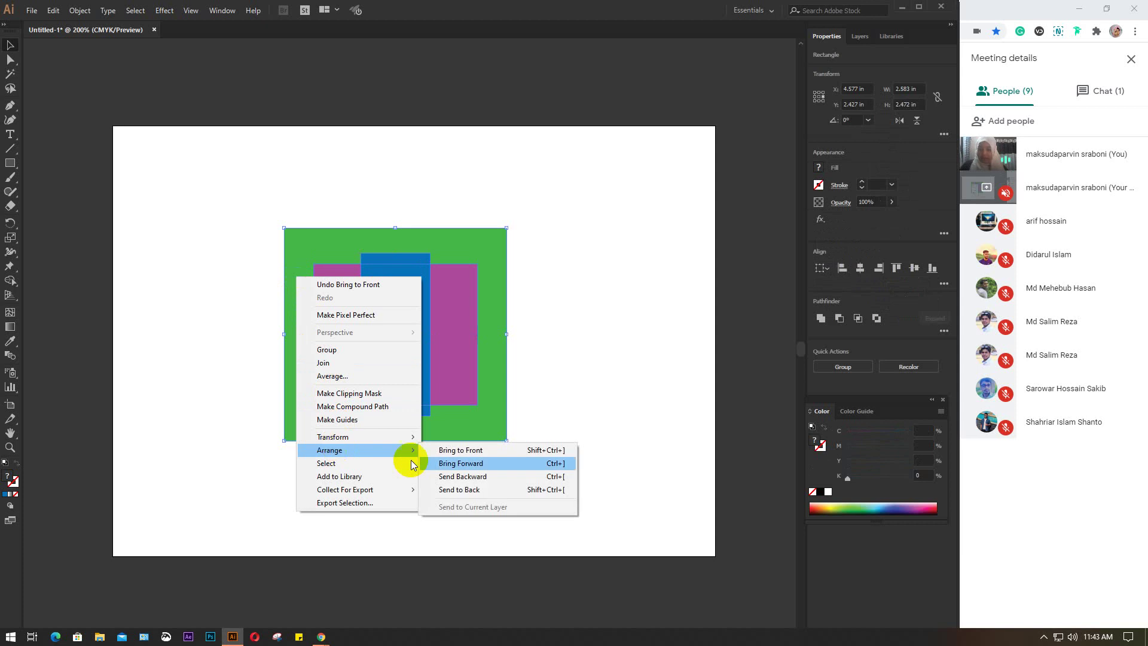
{"action": "left_click", "coordinate": [466, 489]}
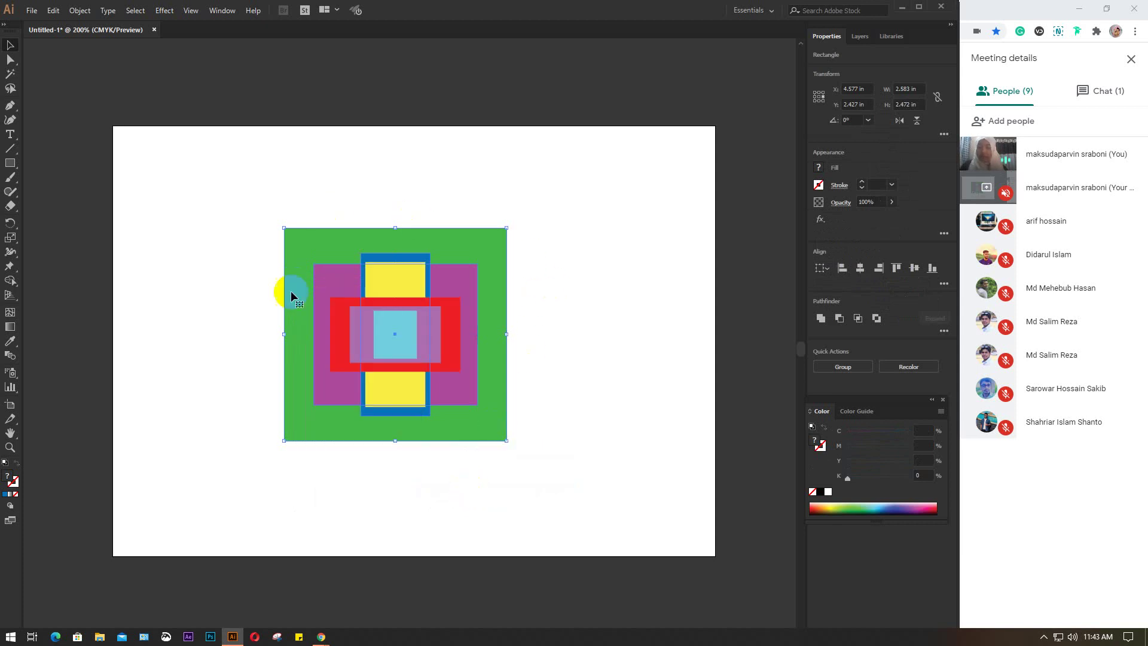
{"action": "left_click", "coordinate": [580, 253]}
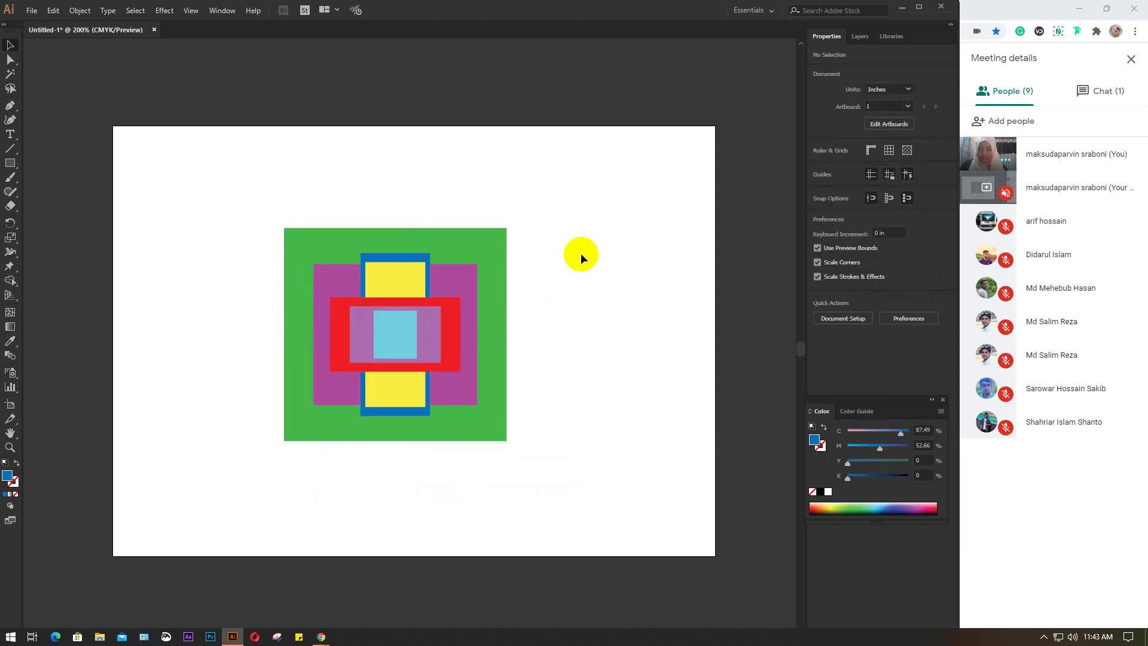
{"action": "left_click", "coordinate": [452, 317]}
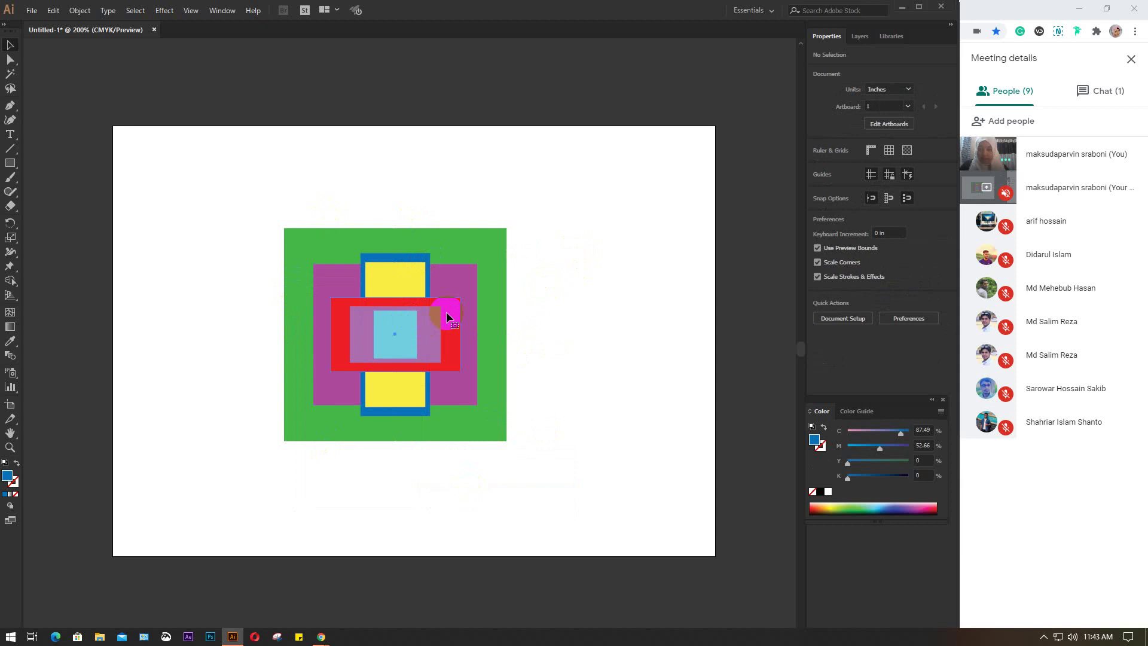
{"action": "left_click", "coordinate": [407, 330]}
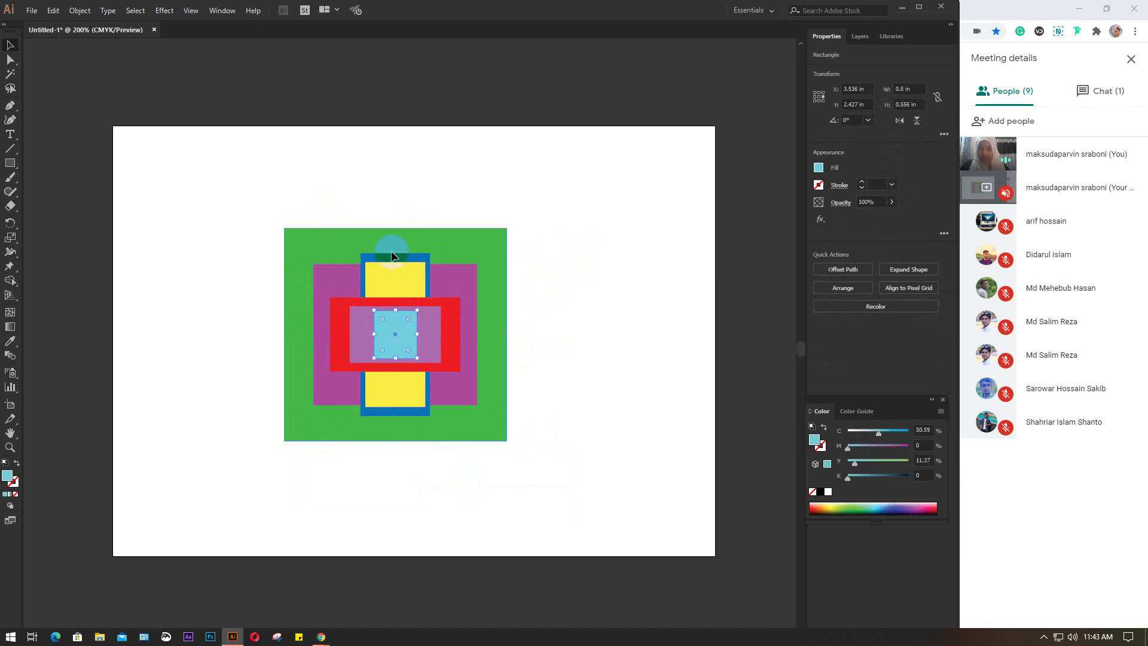
{"action": "left_click_drag", "start_coordinate": [250, 190], "coordinate": [487, 457]}
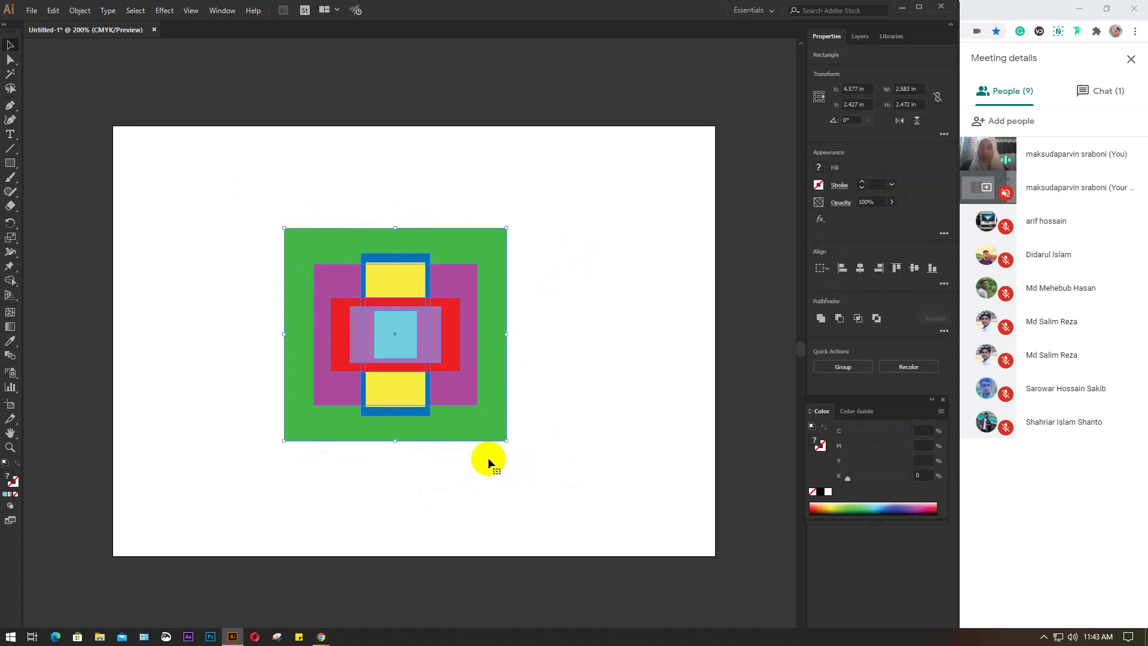
{"action": "left_click", "coordinate": [589, 361]}
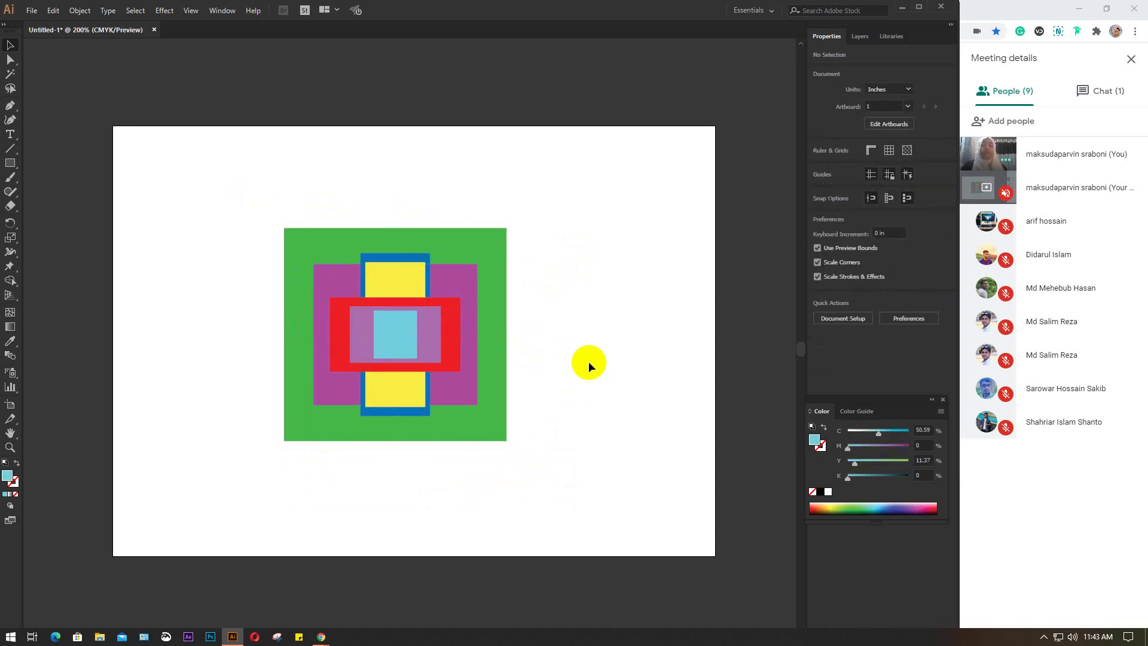
- Drag the green, magenta, blue, yellow, red and purple rectangles apart across the artboard
{"action": "left_click_drag", "start_coordinate": [501, 261], "coordinate": [685, 141]}
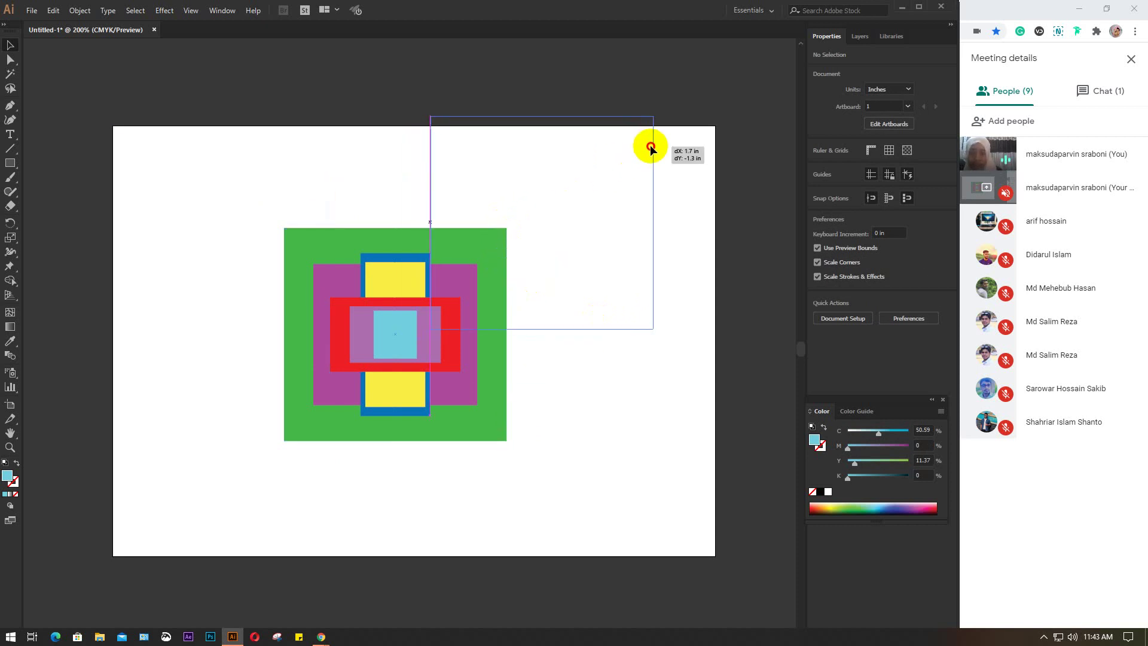
{"action": "left_click_drag", "start_coordinate": [329, 273], "coordinate": [145, 244]}
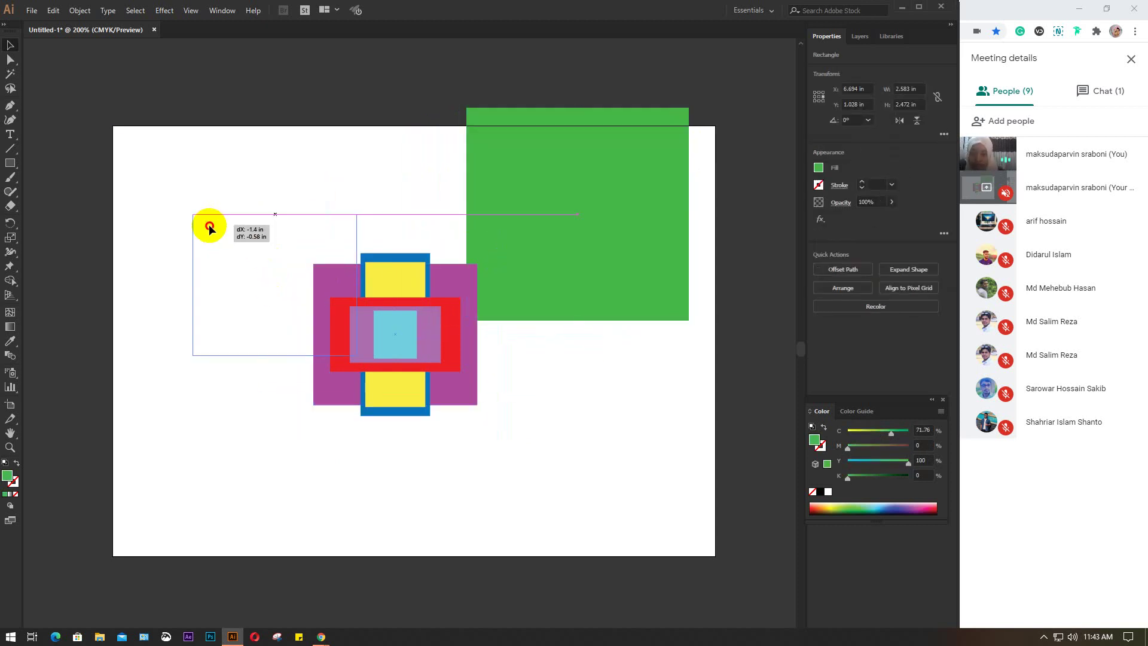
{"action": "left_click_drag", "start_coordinate": [359, 412], "coordinate": [581, 523]}
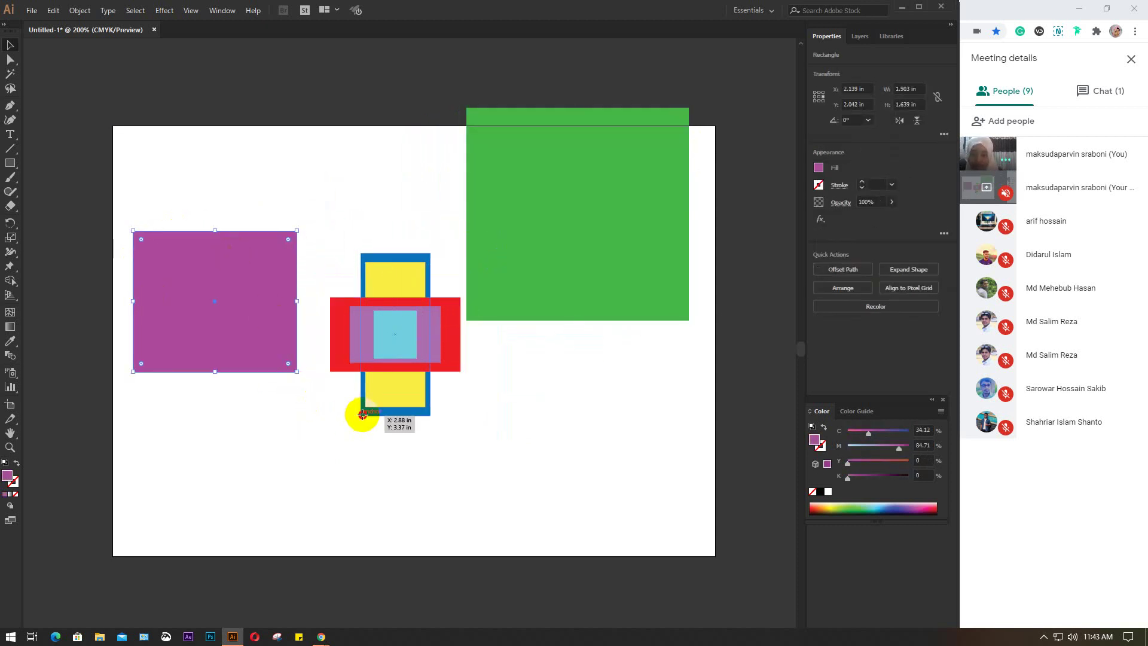
{"action": "left_click_drag", "start_coordinate": [414, 389], "coordinate": [283, 512]}
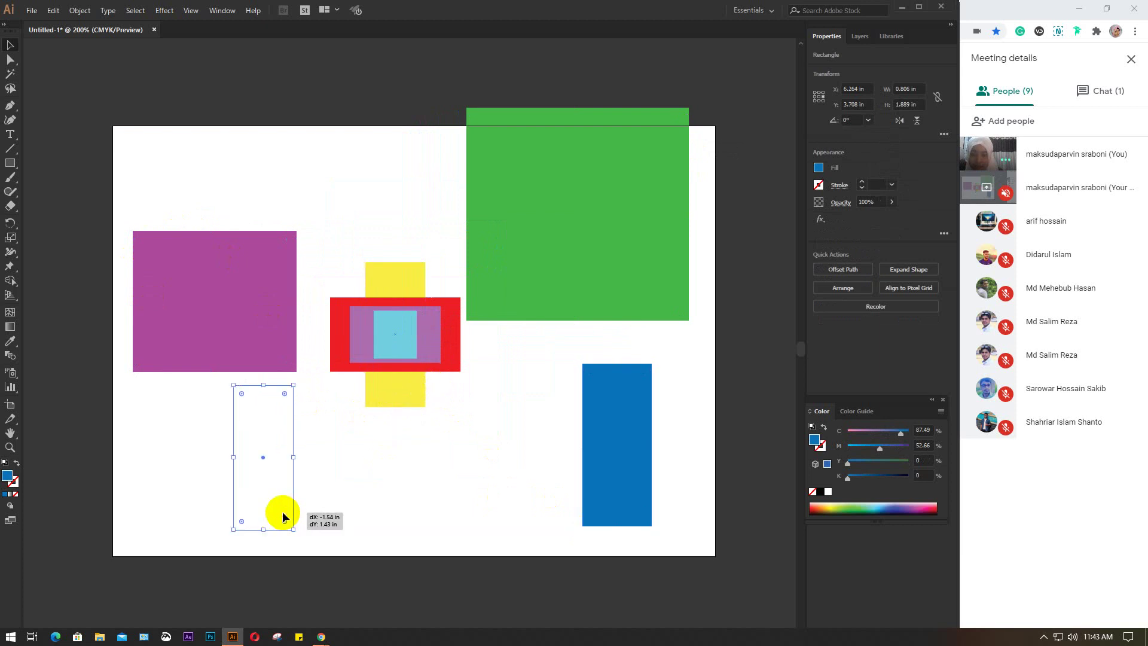
{"action": "mouse_move", "coordinate": [441, 363]}
{"action": "left_mouse_down"}
{"action": "mouse_move", "coordinate": [437, 501]}
{"action": "mouse_move", "coordinate": [484, 406]}
{"action": "left_mouse_up"}
{"action": "left_click_drag", "start_coordinate": [382, 339], "coordinate": [369, 300]}
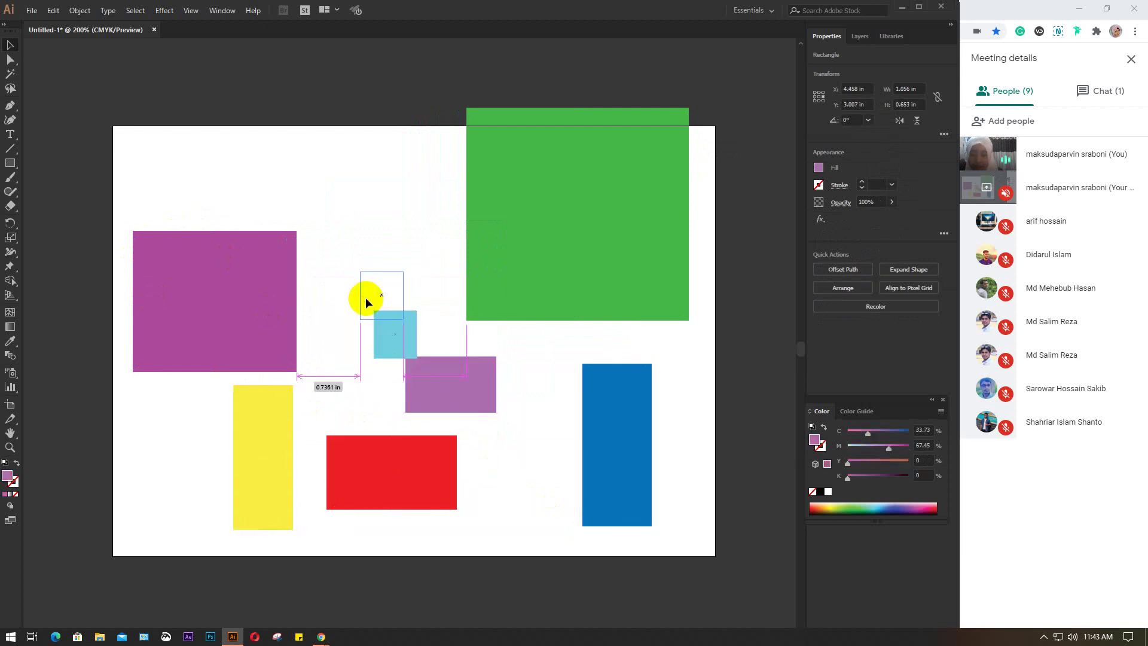
- Recolour the purple rectangle navy blue and close the Color panel
{"action": "left_click", "coordinate": [461, 385]}
{"action": "left_click", "coordinate": [863, 506]}
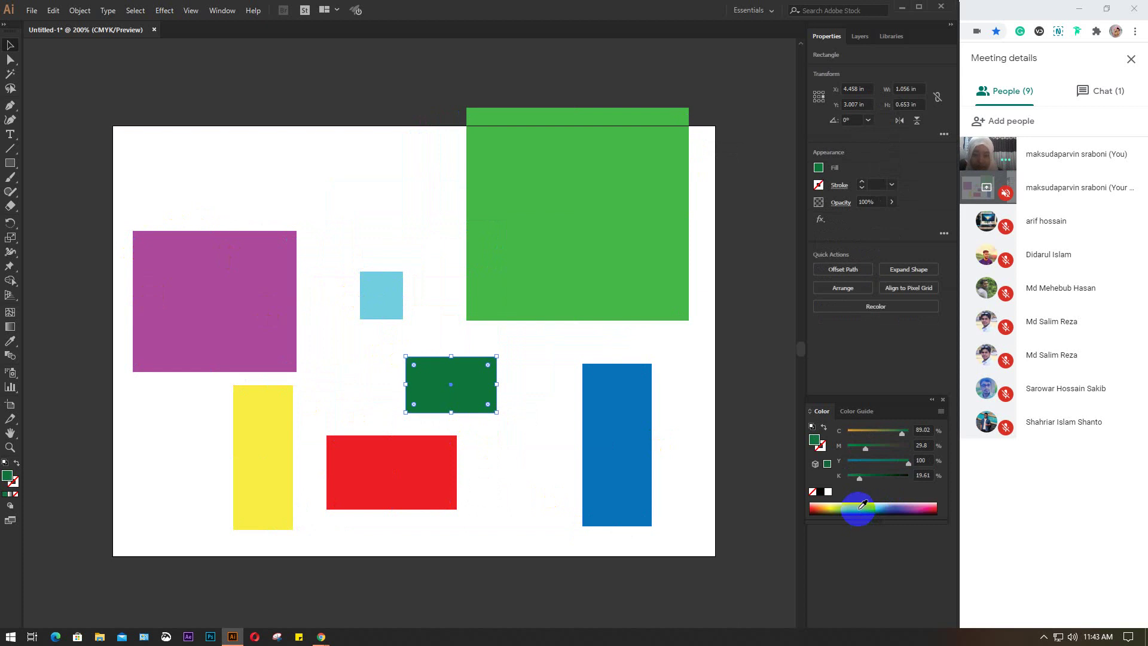
{"action": "left_click", "coordinate": [893, 507]}
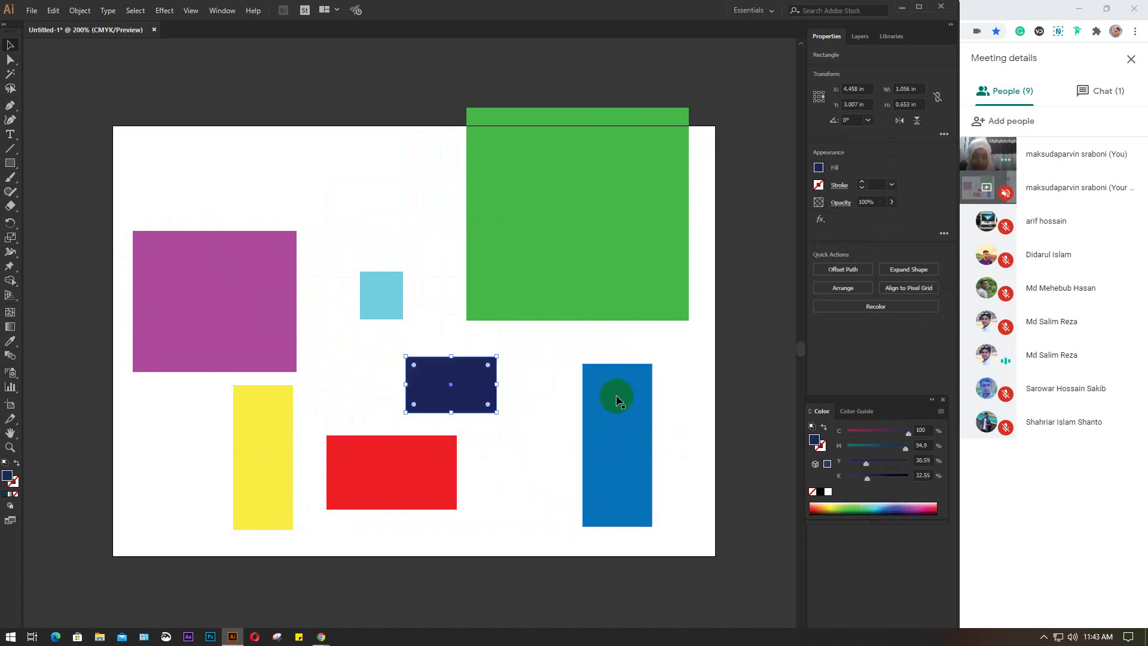
{"action": "left_click", "coordinate": [547, 382]}
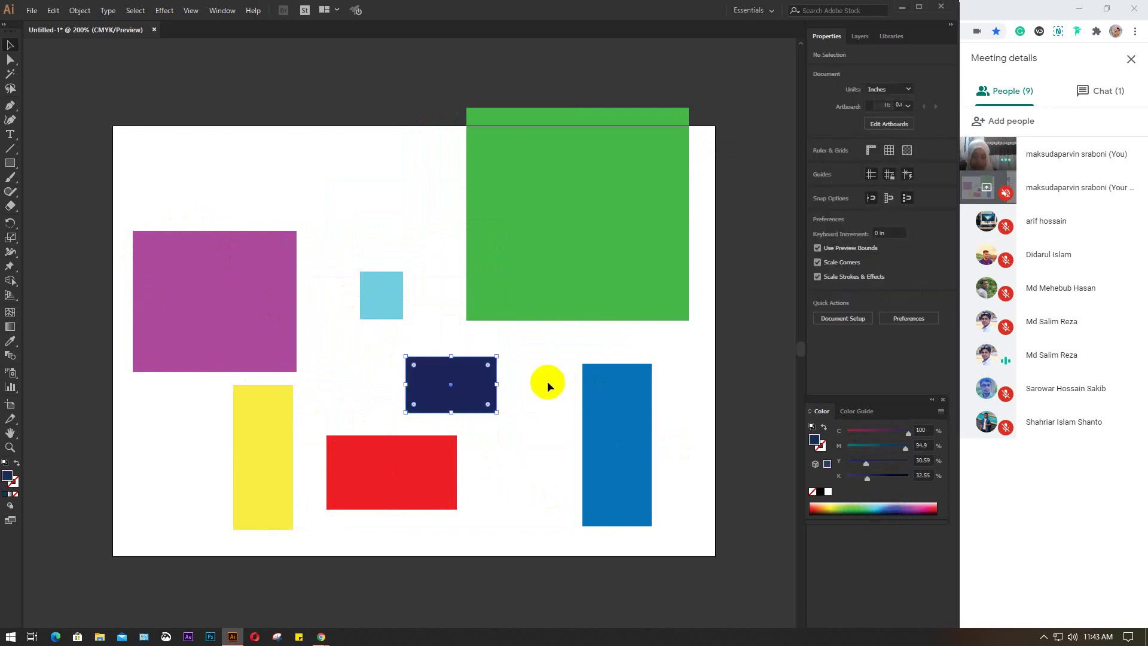
{"action": "left_click", "coordinate": [943, 399]}
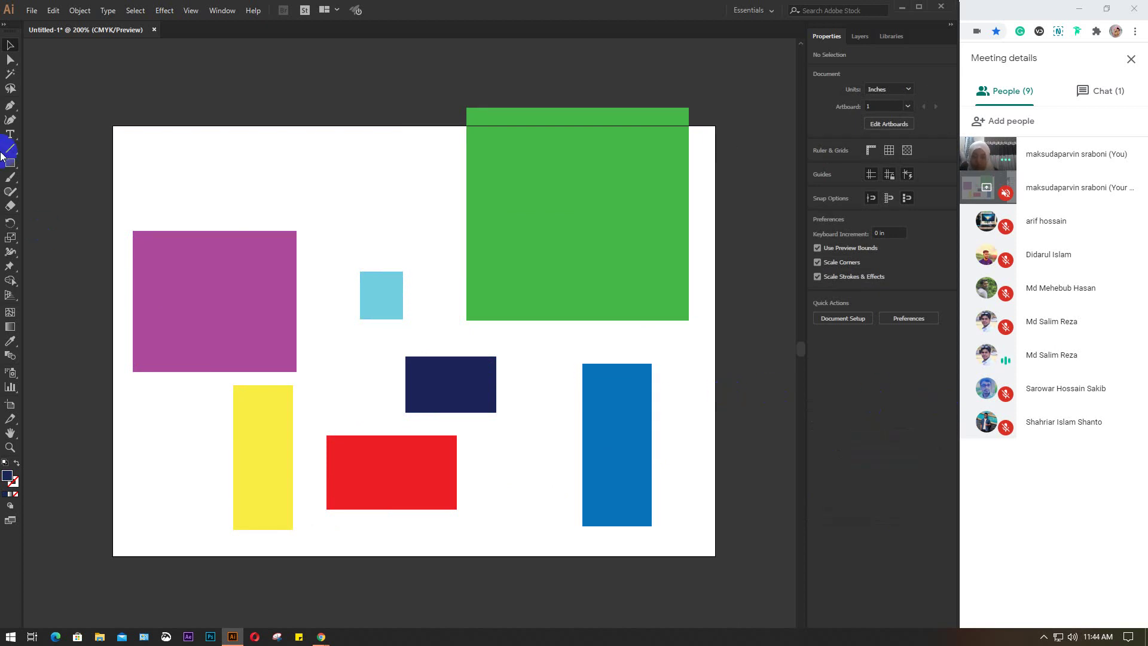
- In Layers, expand Layer 1 and toggle visibility of the cyan and red rectangles
{"action": "left_click_drag", "start_coordinate": [133, 136], "coordinate": [680, 529]}
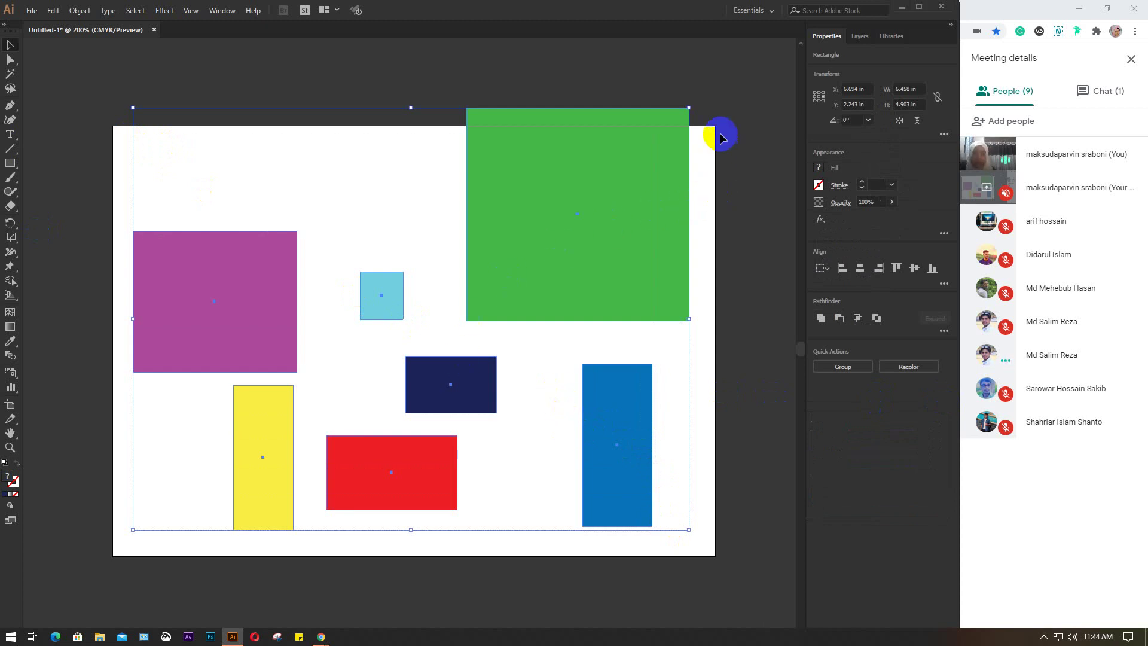
{"action": "left_click", "coordinate": [748, 109]}
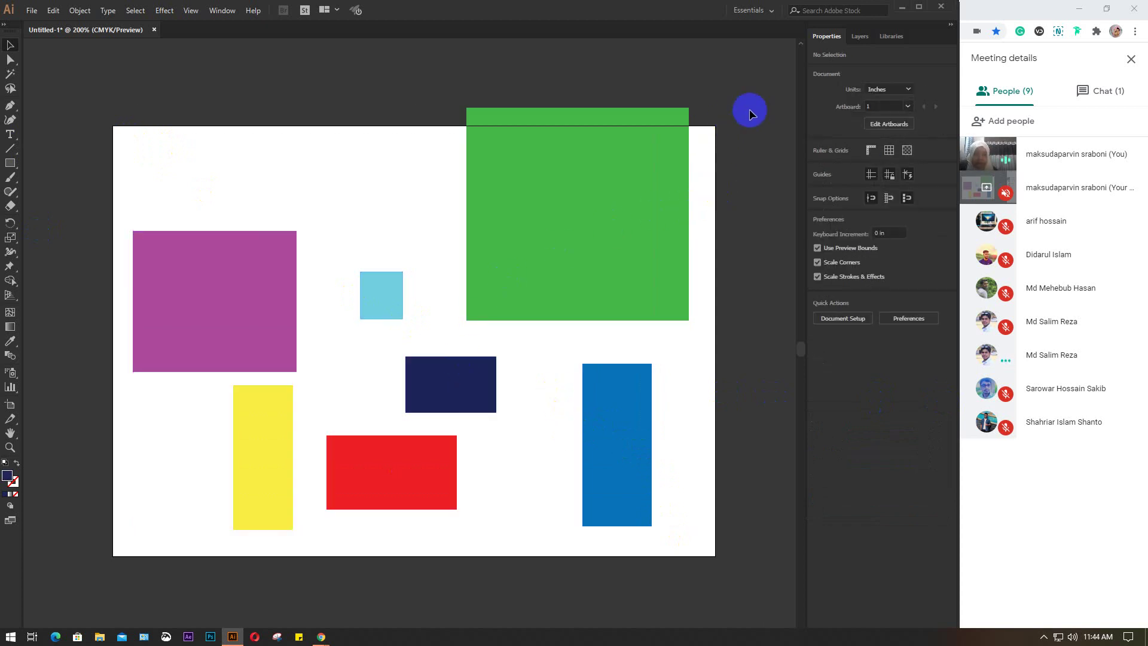
{"action": "left_click", "coordinate": [864, 36]}
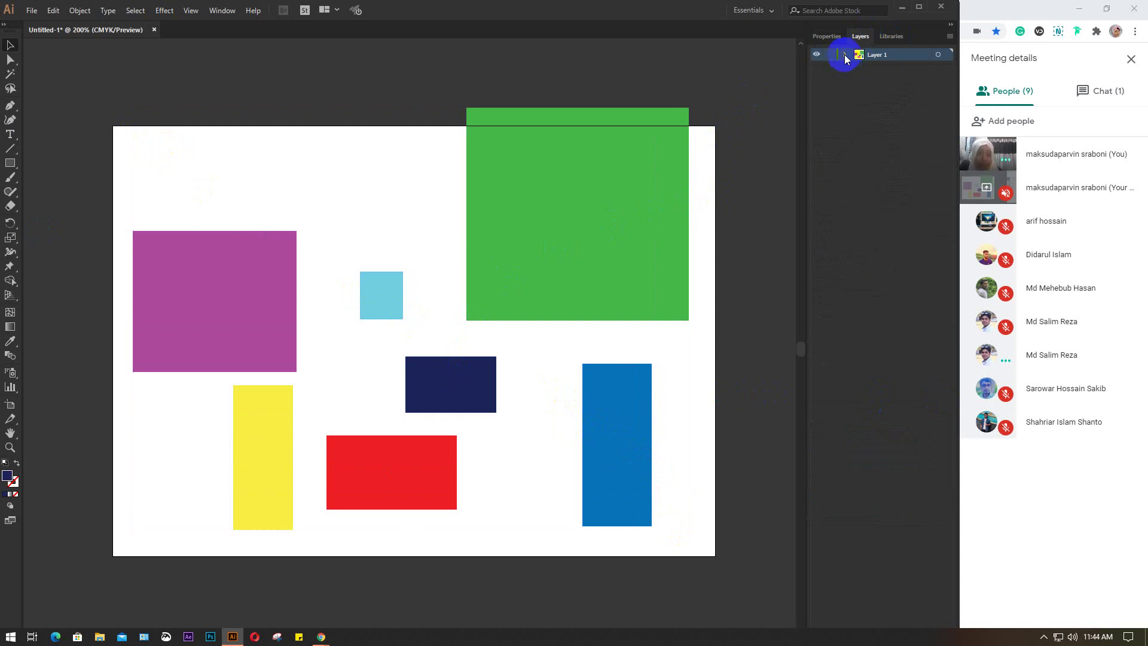
{"action": "left_click", "coordinate": [844, 55]}
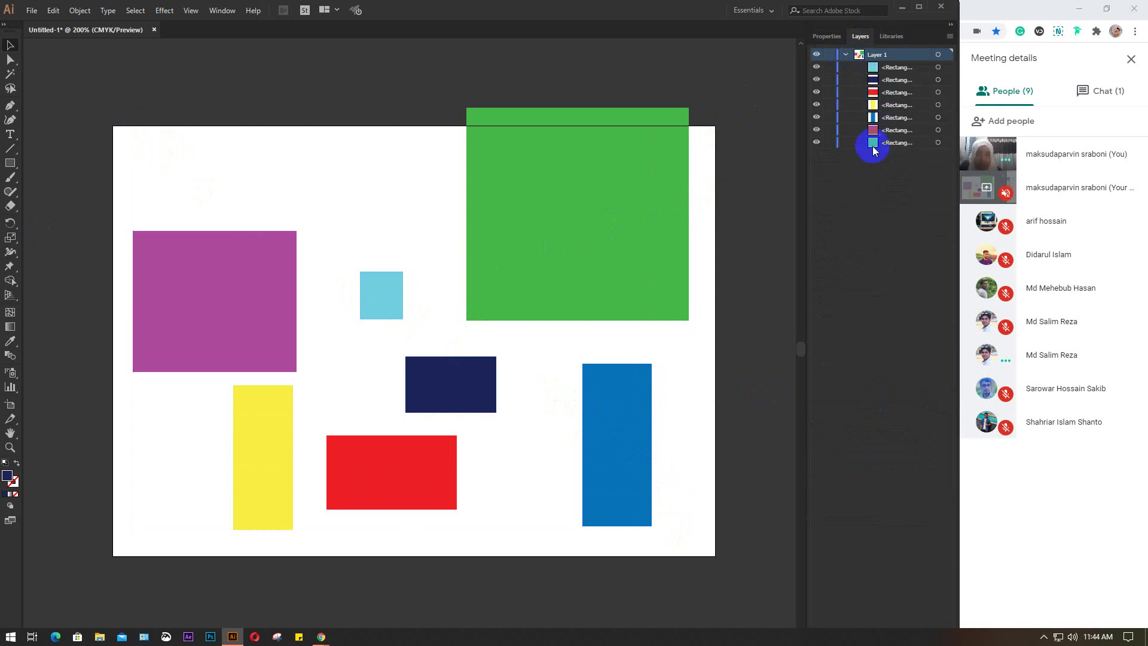
{"action": "left_click", "coordinate": [816, 67]}
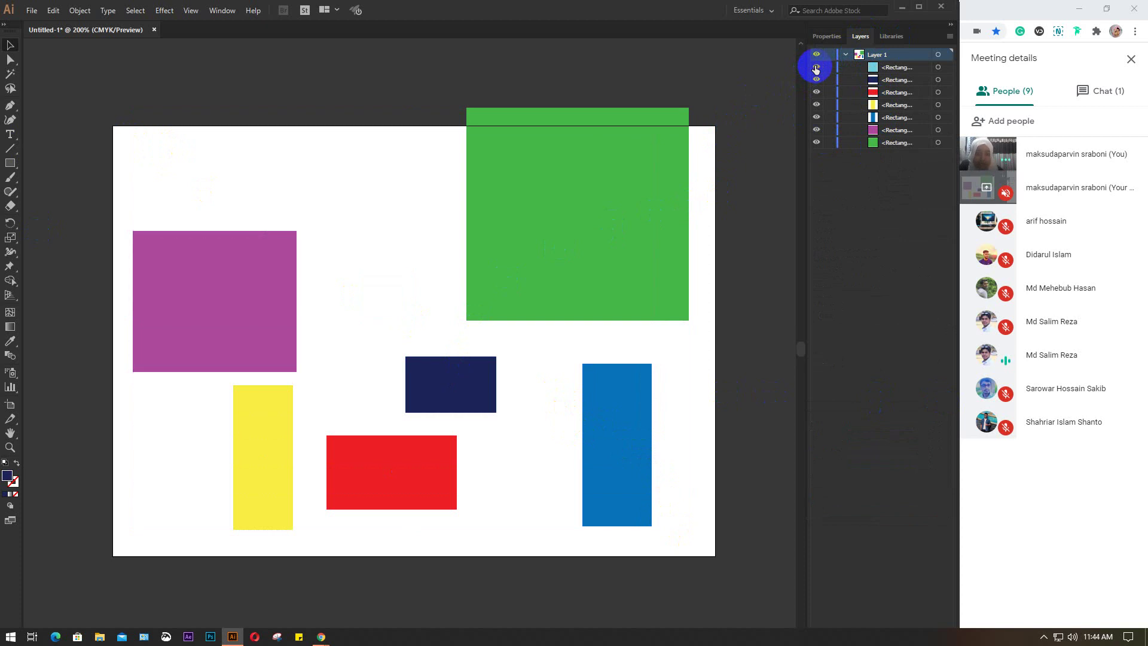
{"action": "left_click", "coordinate": [818, 79]}
{"action": "left_click", "coordinate": [816, 79]}
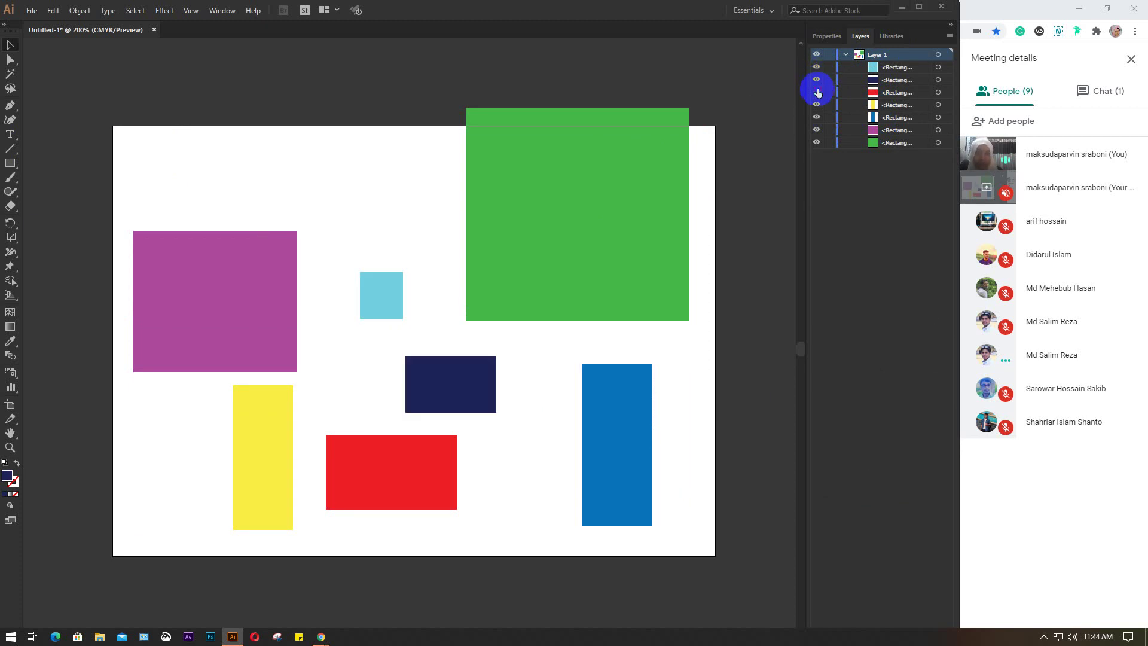
{"action": "left_click", "coordinate": [816, 93]}
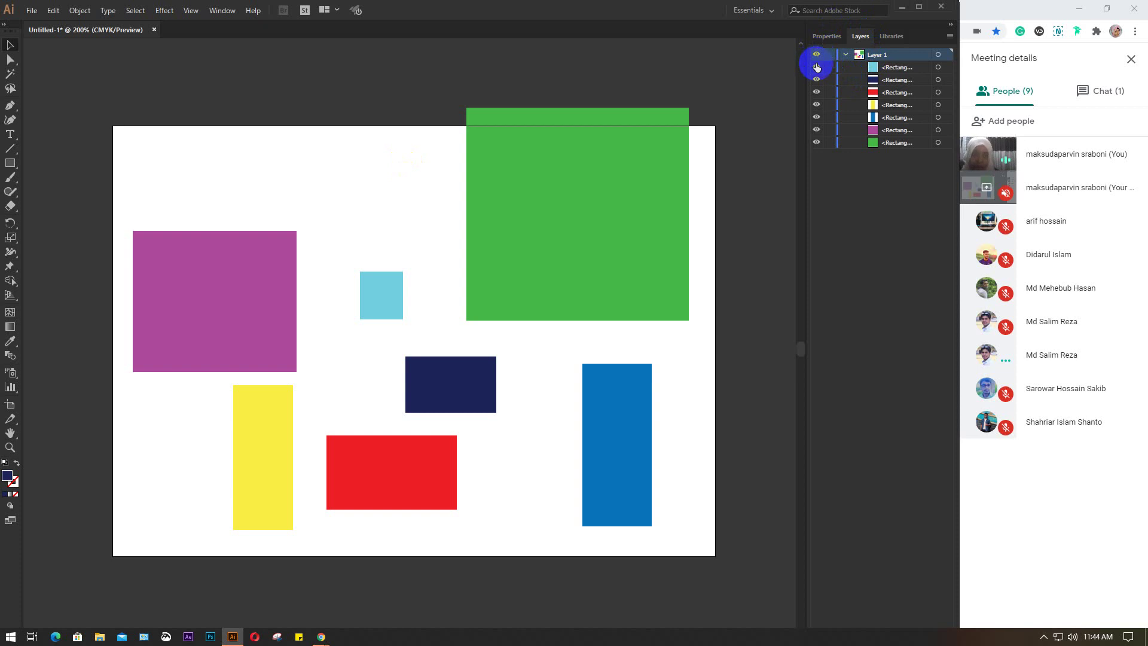
- Hide the yellow, blue, navy and cyan rectangles, then show them all again
{"action": "left_click", "coordinate": [817, 106]}
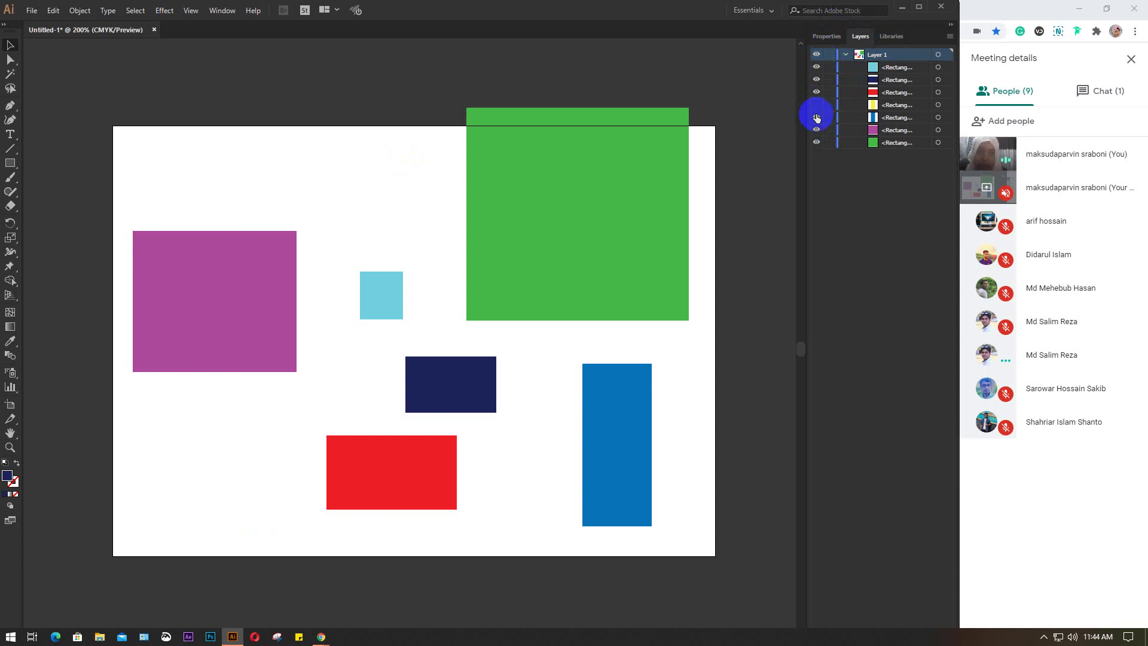
{"action": "left_click", "coordinate": [817, 118]}
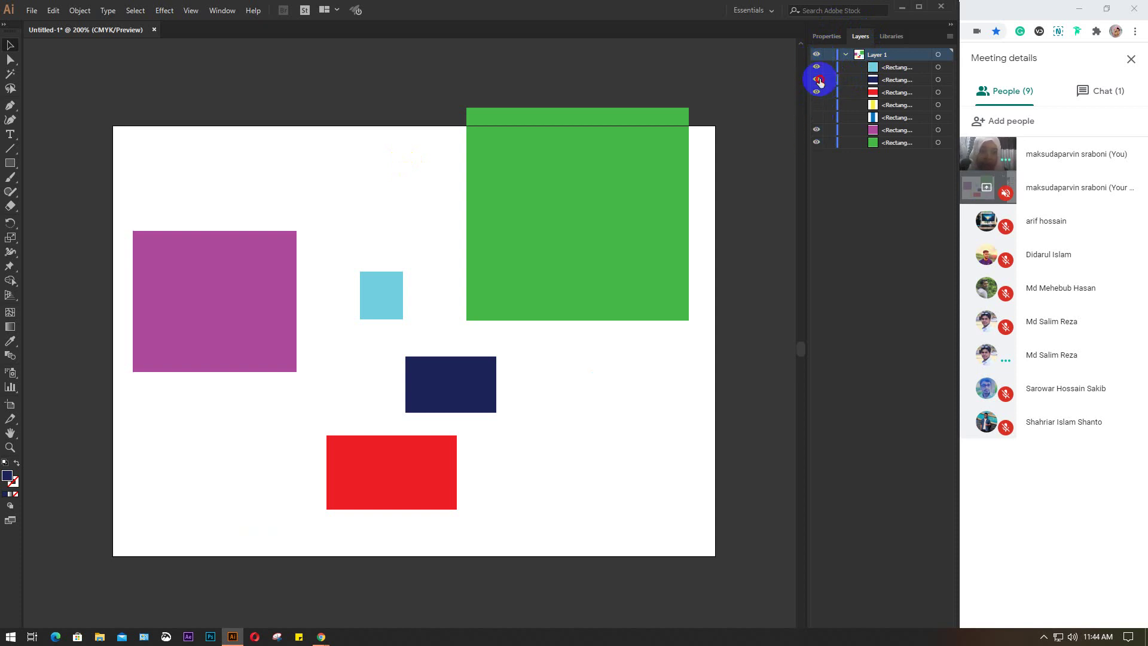
{"action": "left_click", "coordinate": [817, 79]}
{"action": "left_click", "coordinate": [816, 68]}
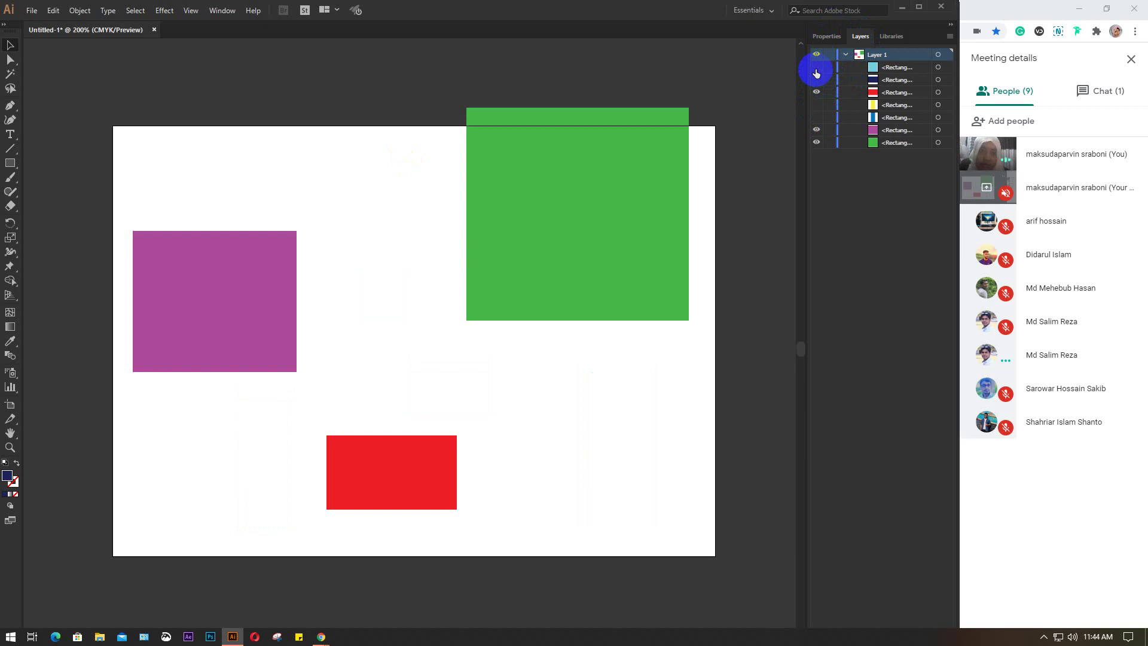
{"action": "left_click", "coordinate": [816, 67]}
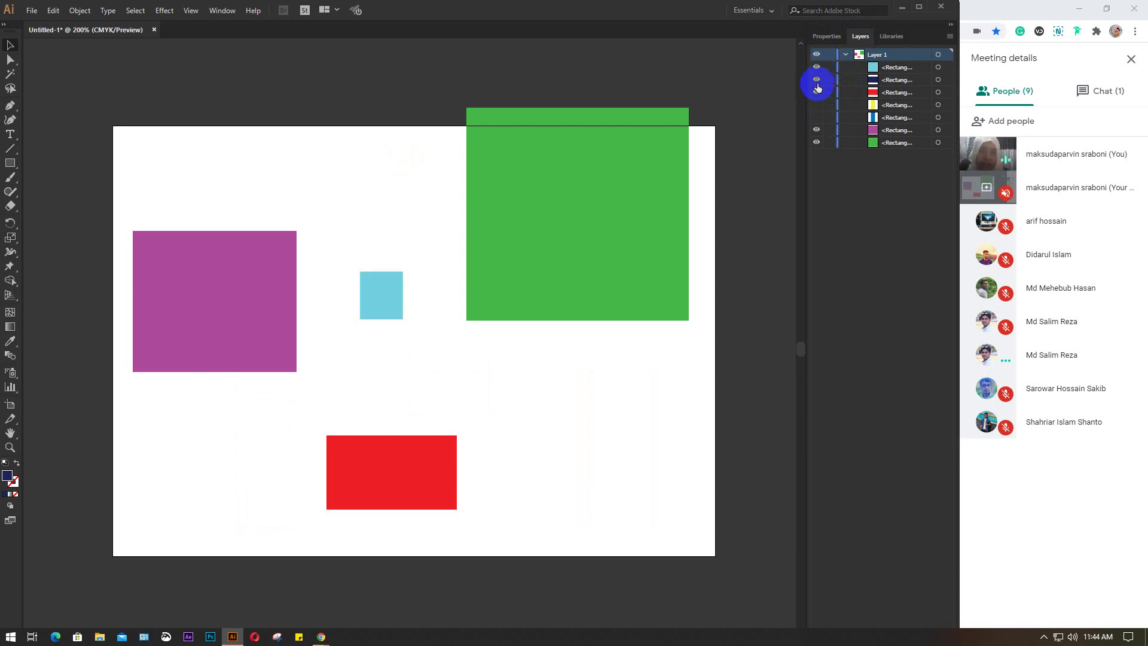
{"action": "left_click", "coordinate": [817, 79]}
{"action": "left_click", "coordinate": [817, 106]}
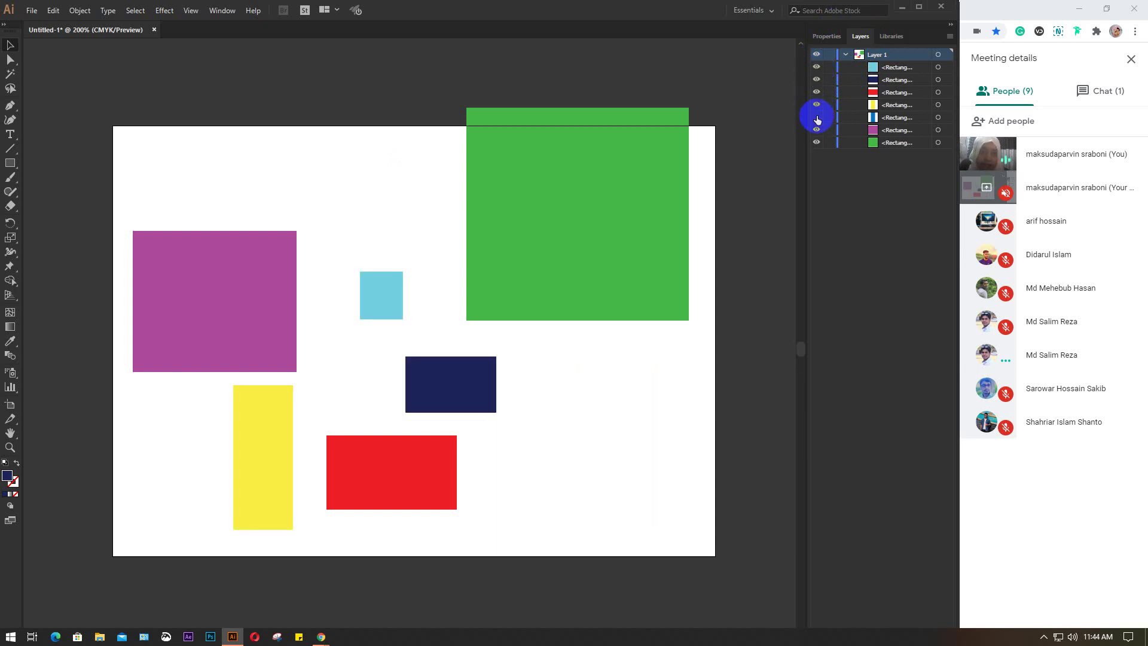
- Lock the cyan, navy, red and yellow rectangles and confirm they can't be selected
{"action": "left_click", "coordinate": [829, 67]}
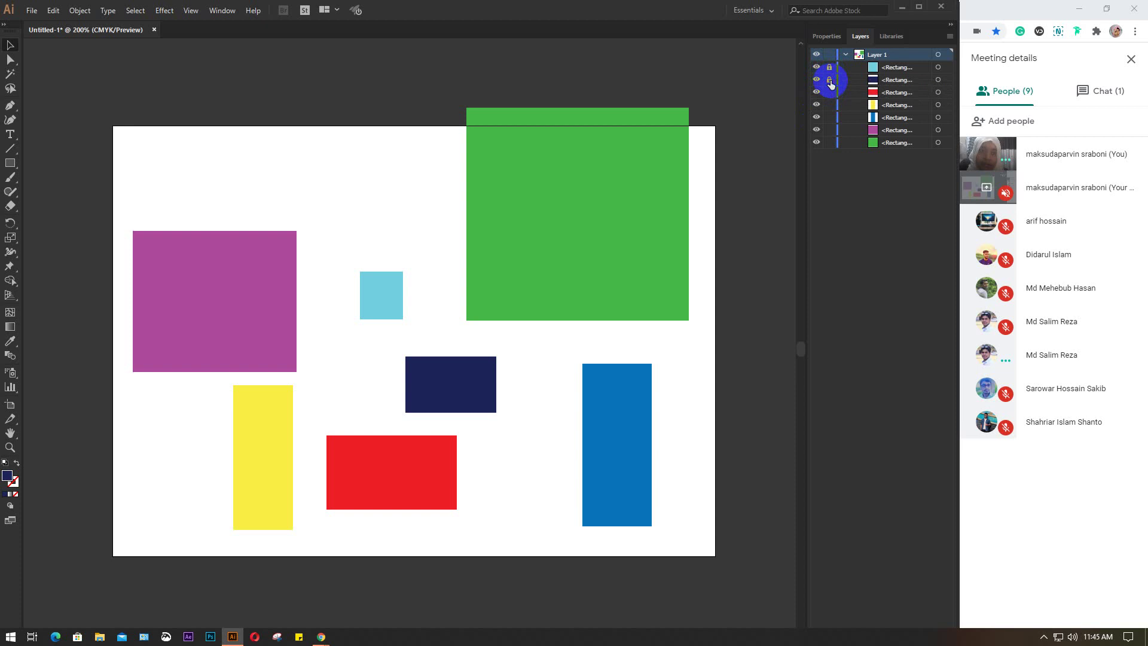
{"action": "left_click", "coordinate": [829, 92]}
{"action": "left_click", "coordinate": [607, 156]}
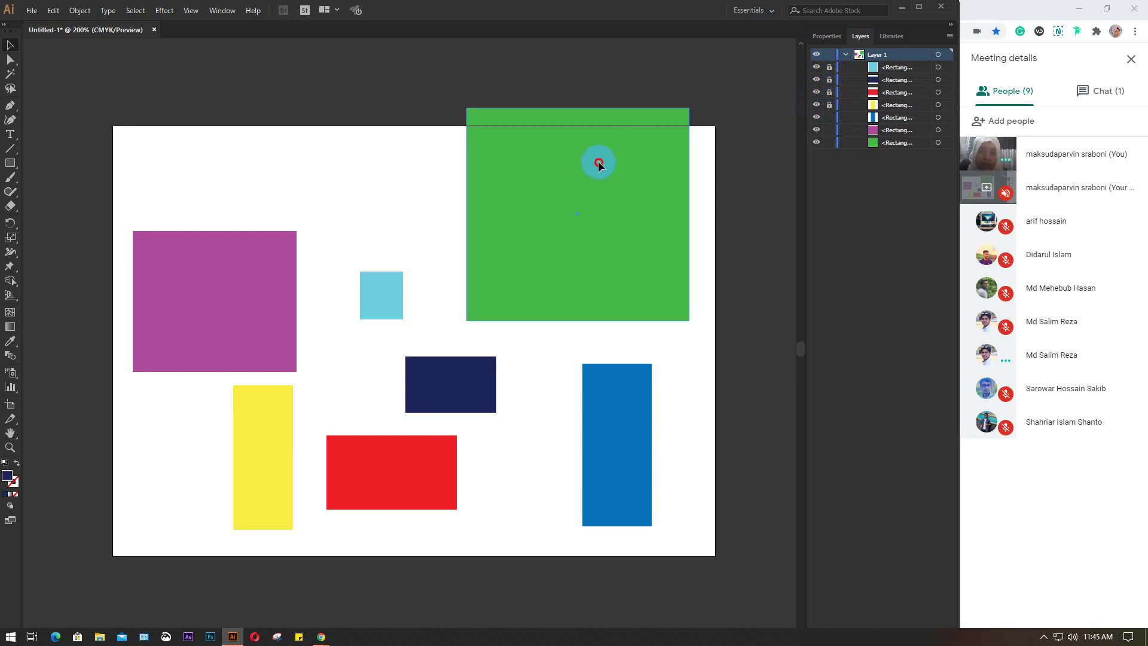
{"action": "left_click_drag", "start_coordinate": [277, 249], "coordinate": [281, 246]}
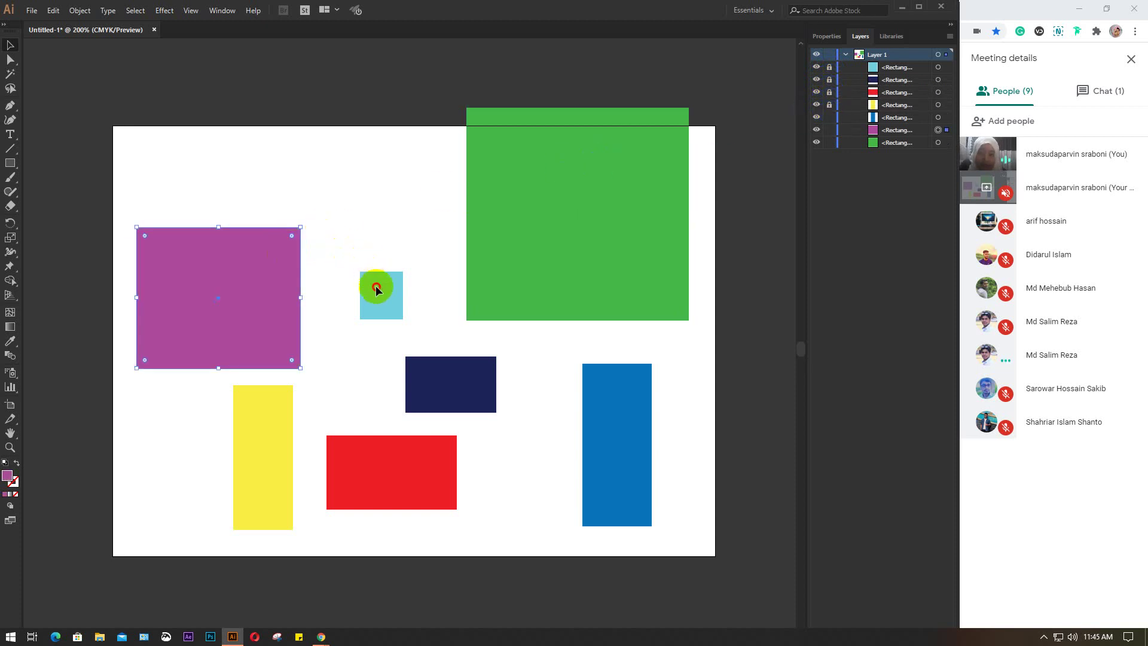
{"action": "left_click_drag", "start_coordinate": [376, 288], "coordinate": [436, 197]}
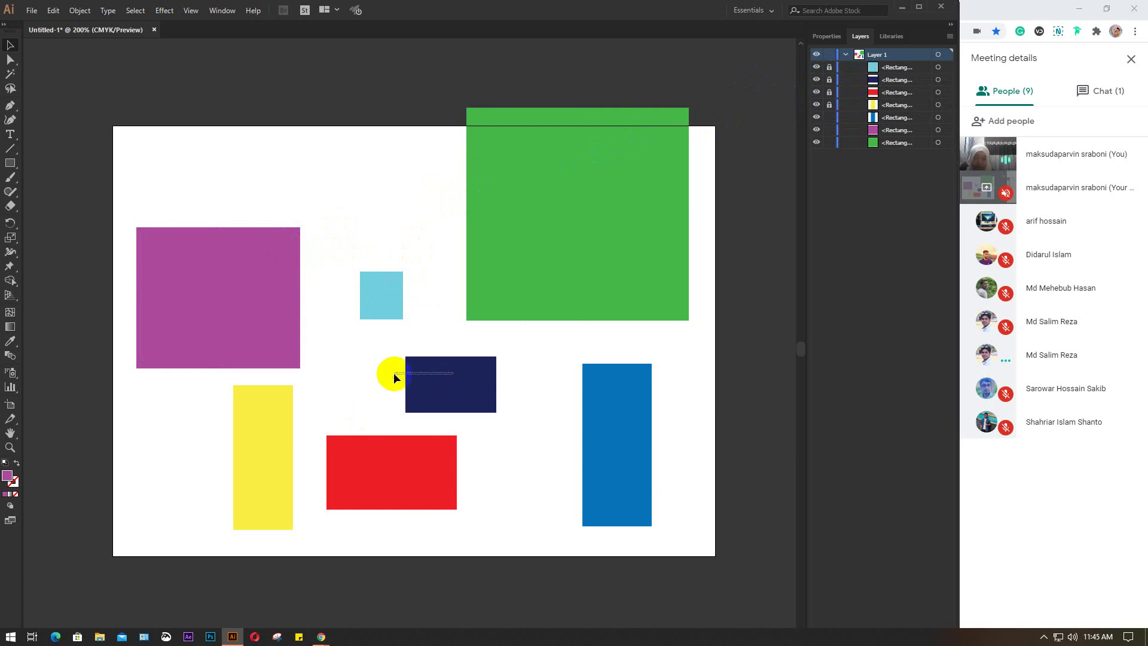
{"action": "left_click", "coordinate": [442, 371]}
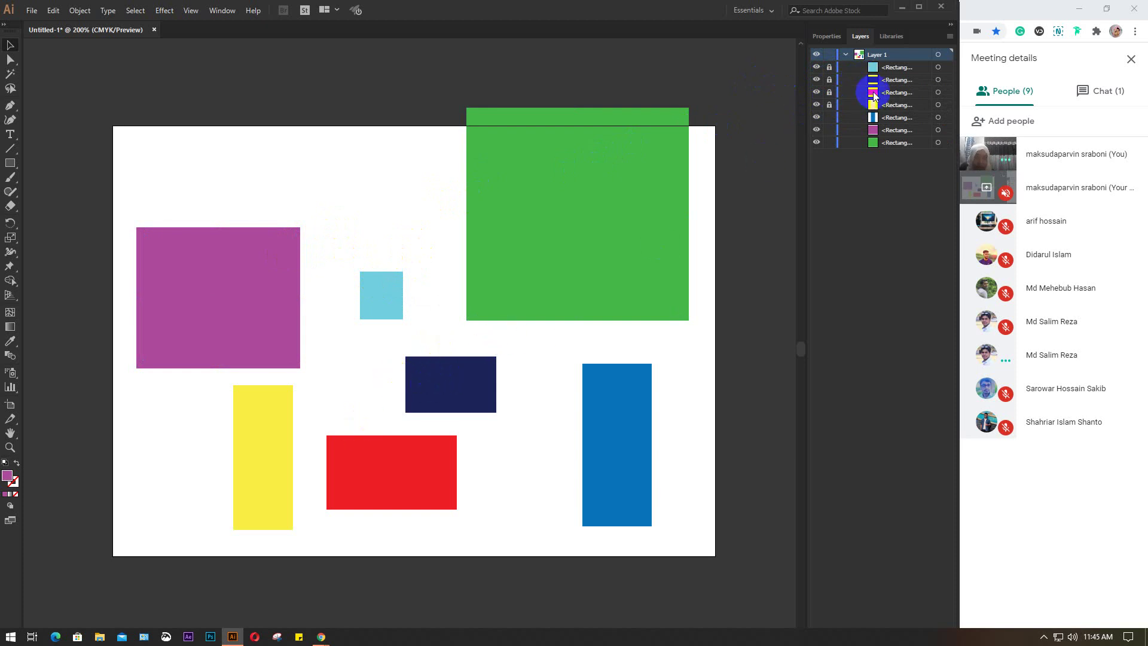
{"action": "left_click", "coordinate": [398, 476]}
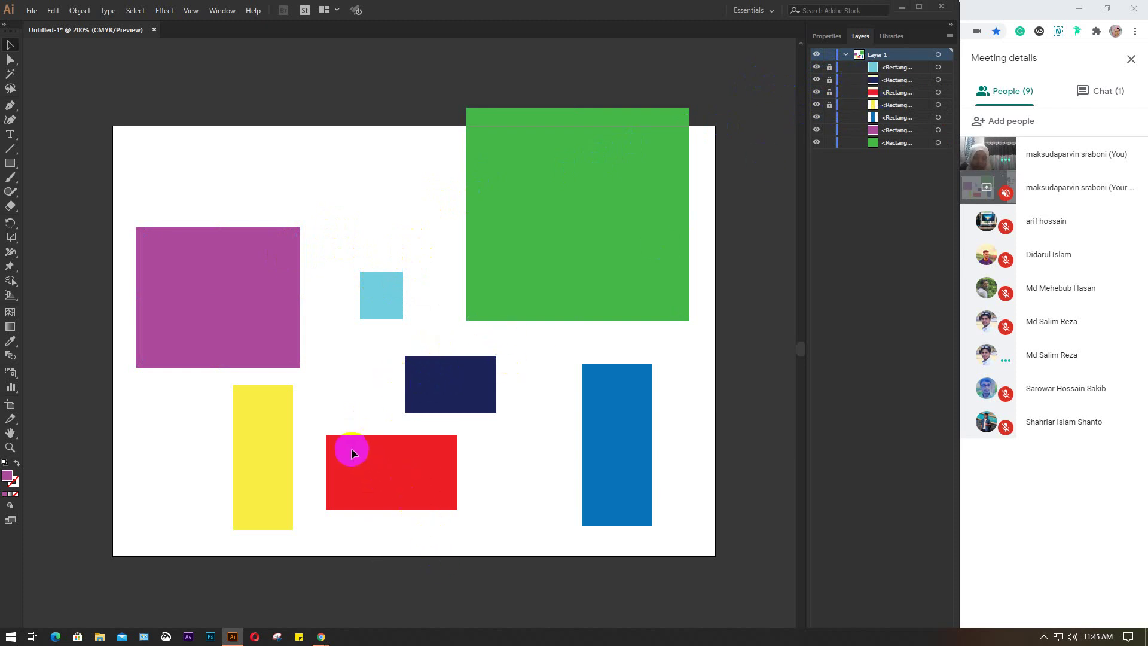
- Lock the blue, purple and green rectangles, then unlock them again
{"action": "left_click", "coordinate": [604, 394]}
{"action": "left_click", "coordinate": [569, 277]}
{"action": "left_click", "coordinate": [214, 279]}
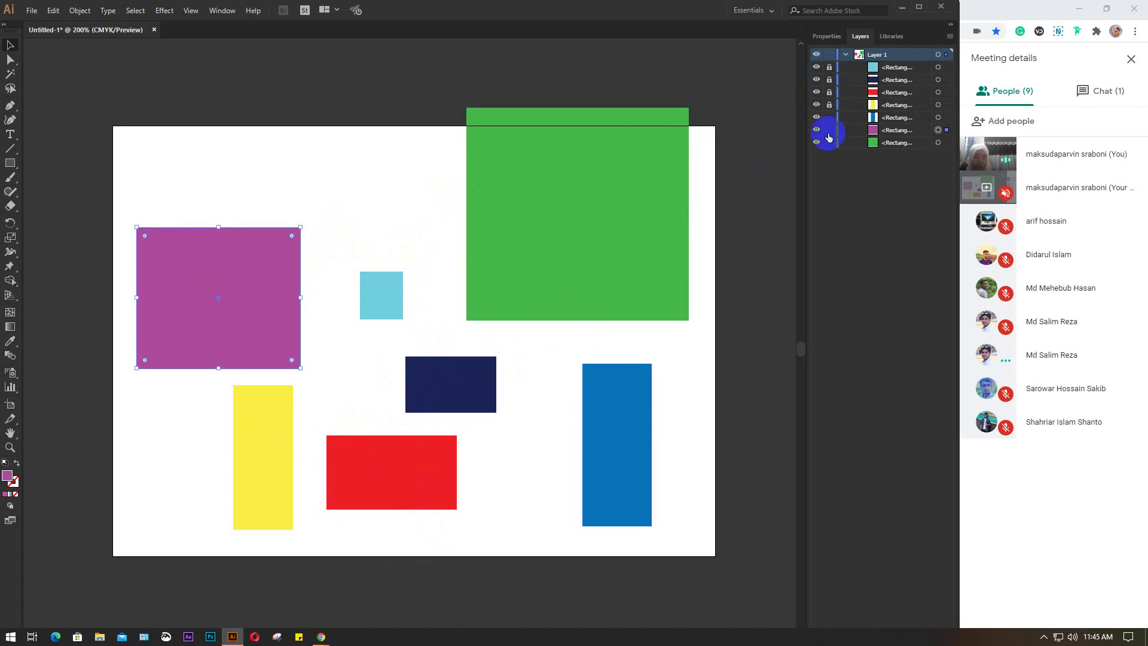
{"action": "left_click", "coordinate": [829, 117]}
{"action": "left_click", "coordinate": [829, 130]}
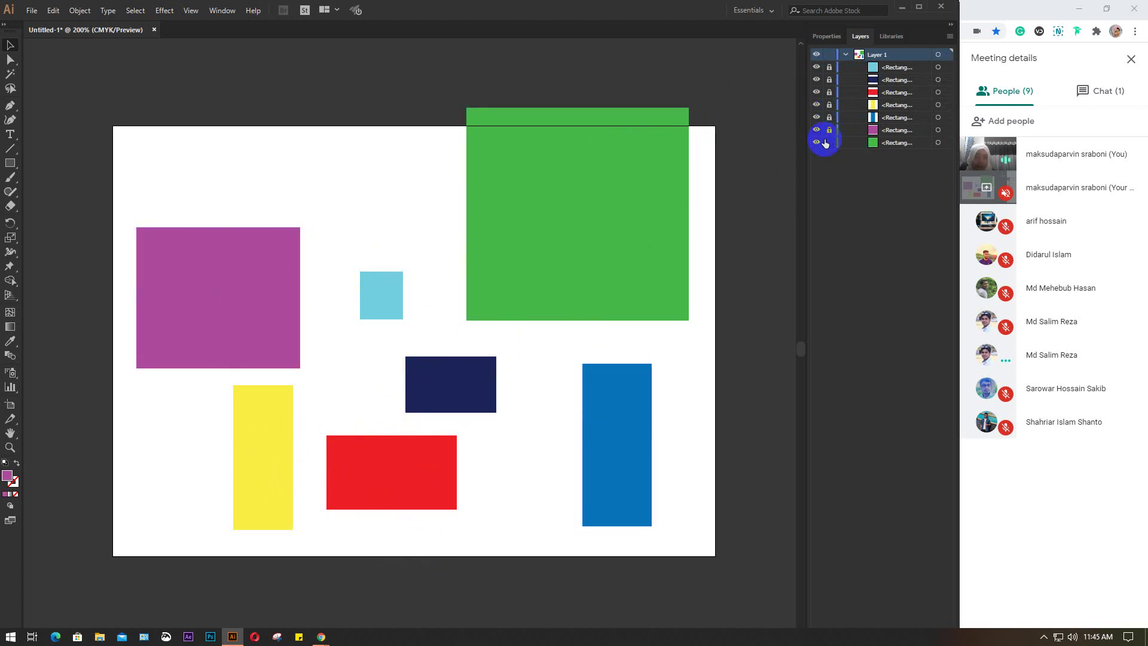
{"action": "left_click", "coordinate": [829, 142]}
{"action": "left_click", "coordinate": [829, 117]}
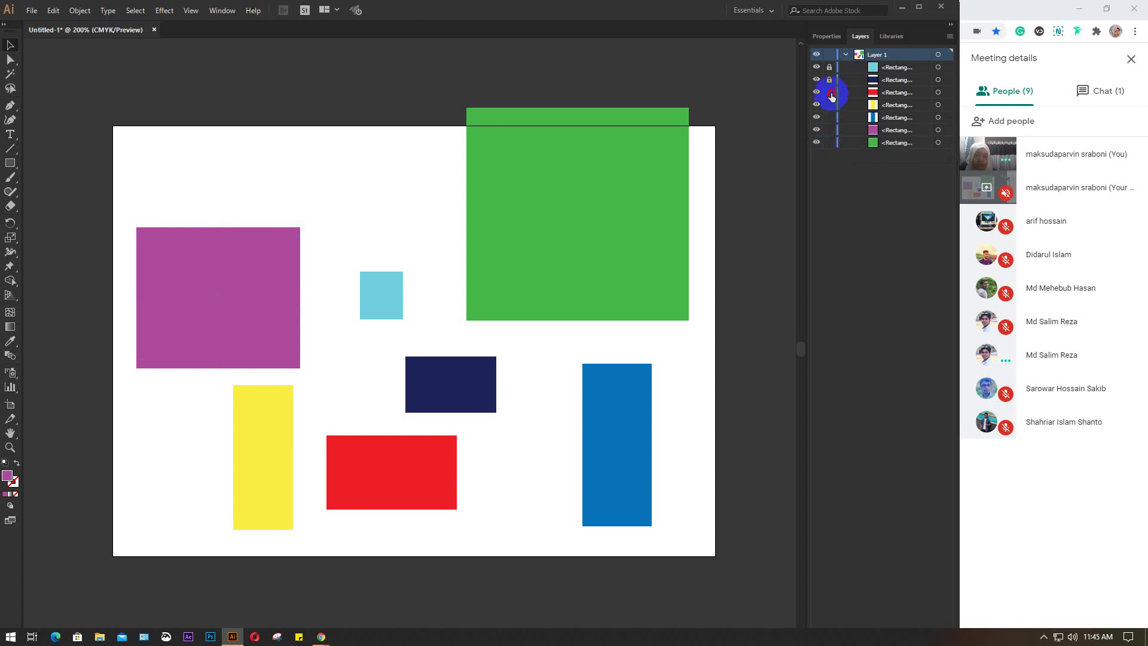
- Unlock the remaining locked rectangles, collapse Layer 1, and return to Properties
{"action": "left_click", "coordinate": [830, 69]}
{"action": "left_click", "coordinate": [518, 156]}
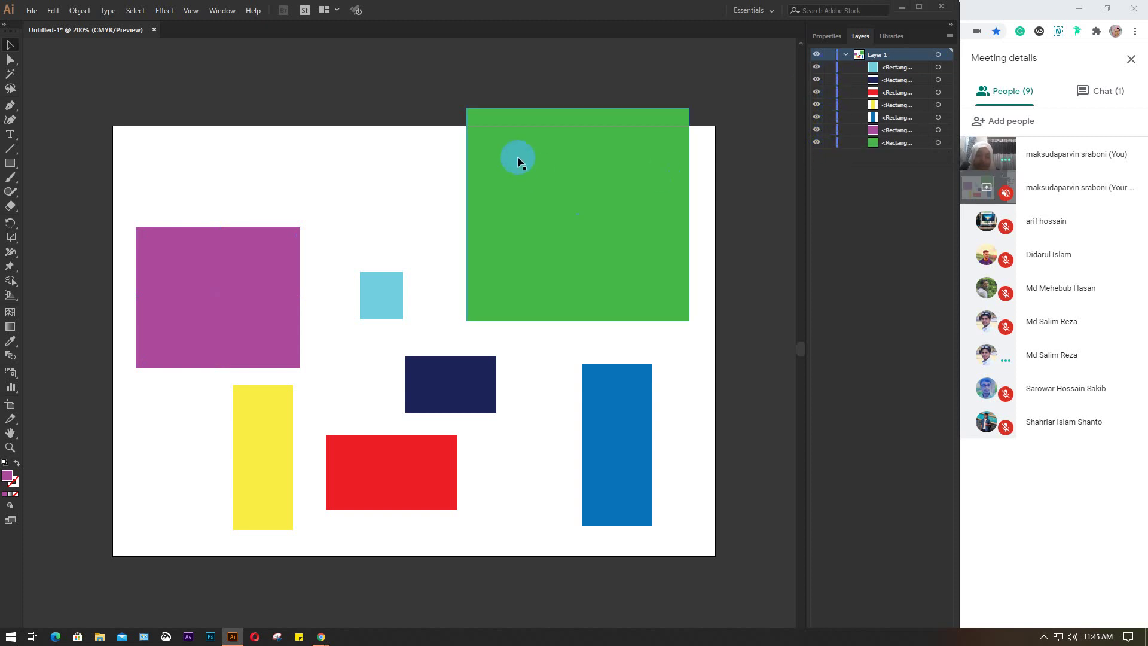
{"action": "left_click", "coordinate": [857, 38]}
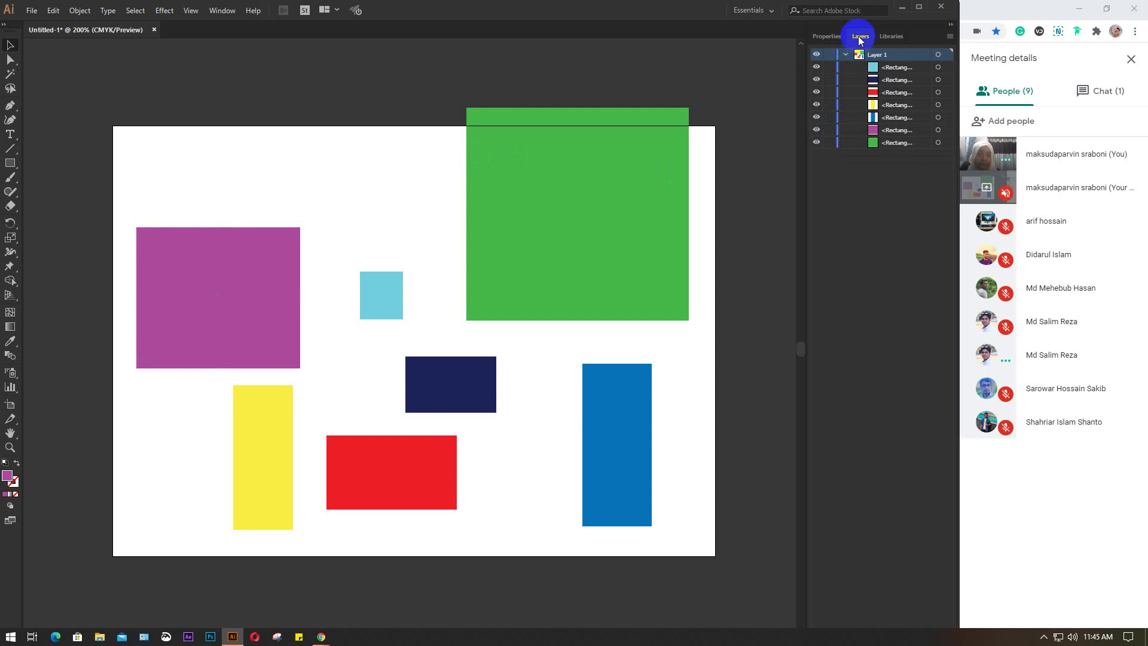
{"action": "left_click", "coordinate": [846, 58]}
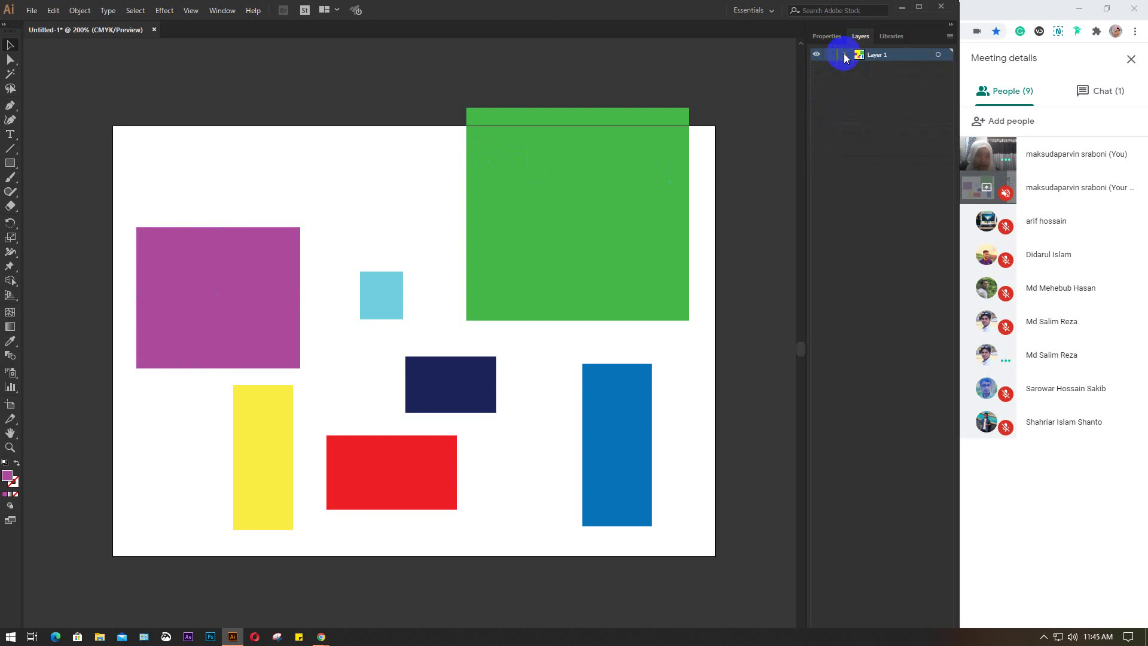
{"action": "left_click", "coordinate": [832, 37]}
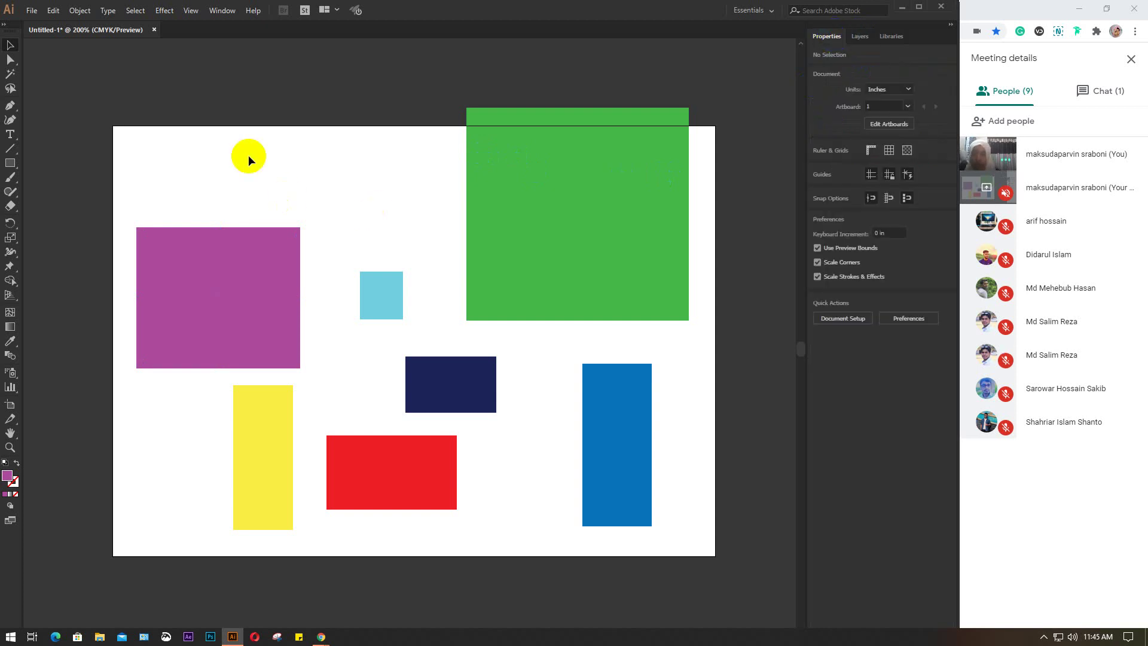
- Marquee-select every coloured rectangle on the artboard and delete them all
{"action": "left_click_drag", "start_coordinate": [70, 96], "coordinate": [707, 538]}
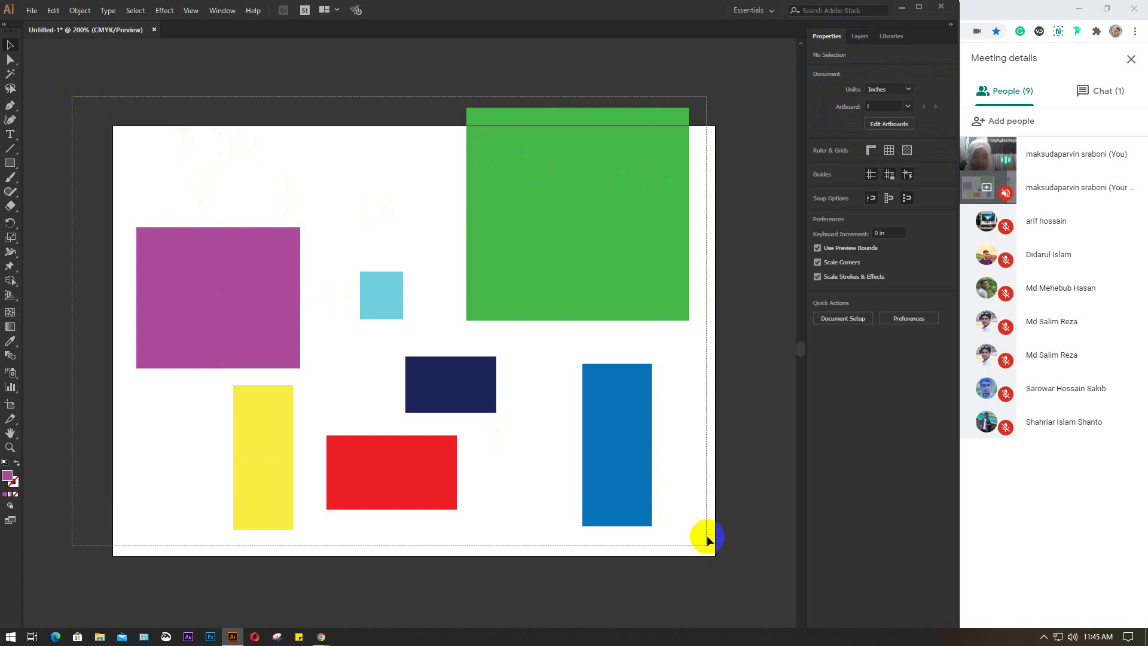
{"action": "key", "text": "Delete"}
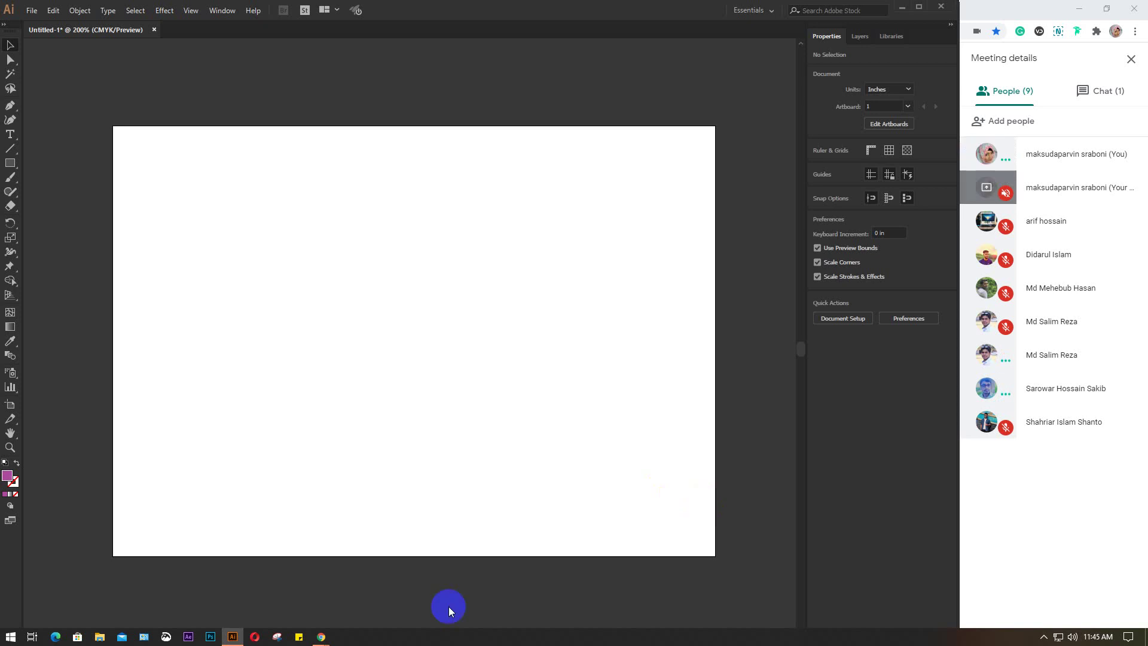
- Draw a closed curvy freeform path with the Pen tool, ending on the first anchor
{"action": "left_click", "coordinate": [15, 164]}
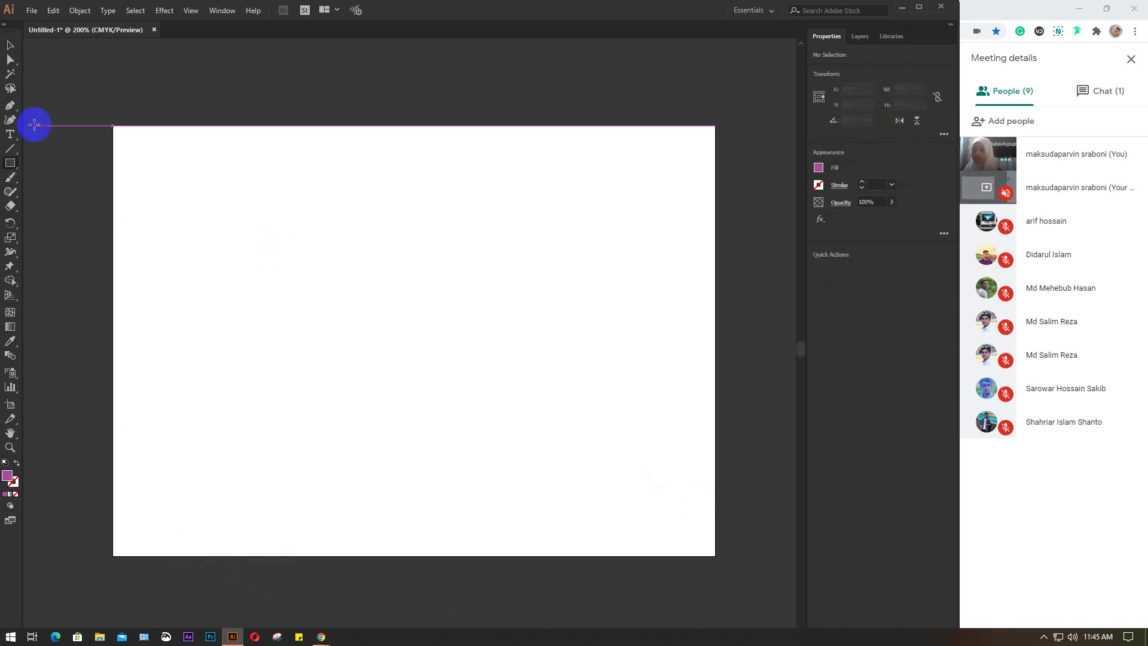
{"action": "left_click", "coordinate": [10, 106]}
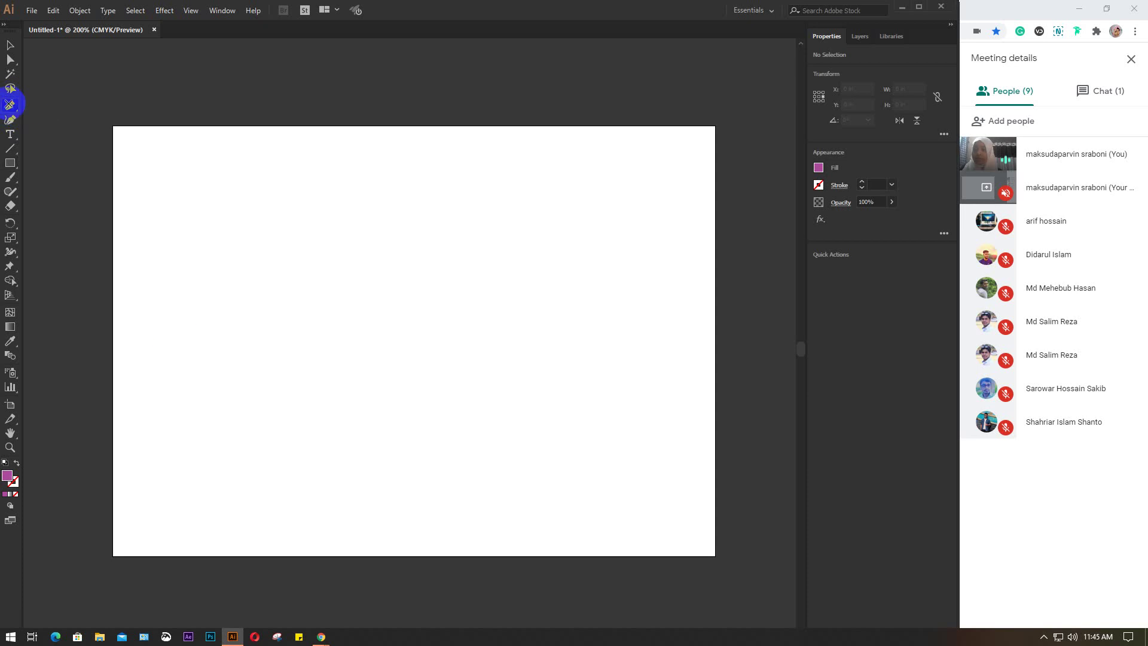
{"action": "left_click", "coordinate": [230, 403]}
{"action": "left_click_drag", "start_coordinate": [264, 303], "coordinate": [329, 312]}
{"action": "left_click_drag", "start_coordinate": [491, 192], "coordinate": [545, 197]}
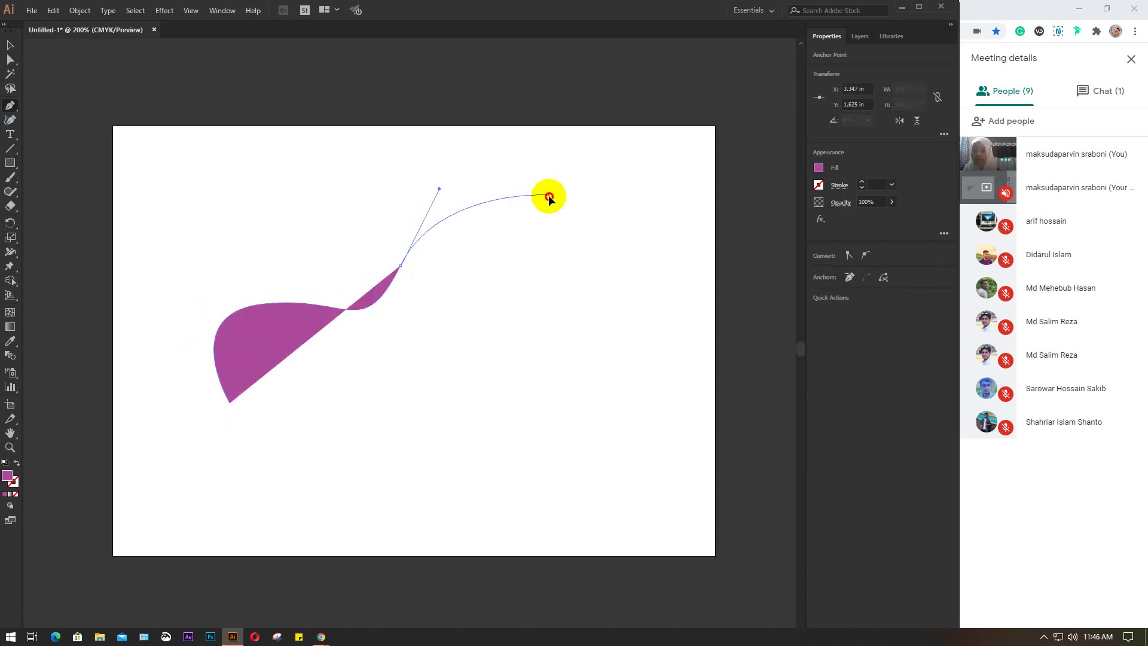
{"action": "left_click_drag", "start_coordinate": [587, 345], "coordinate": [556, 383]}
{"action": "left_click_drag", "start_coordinate": [407, 381], "coordinate": [407, 349]}
{"action": "left_click_drag", "start_coordinate": [473, 294], "coordinate": [482, 249]}
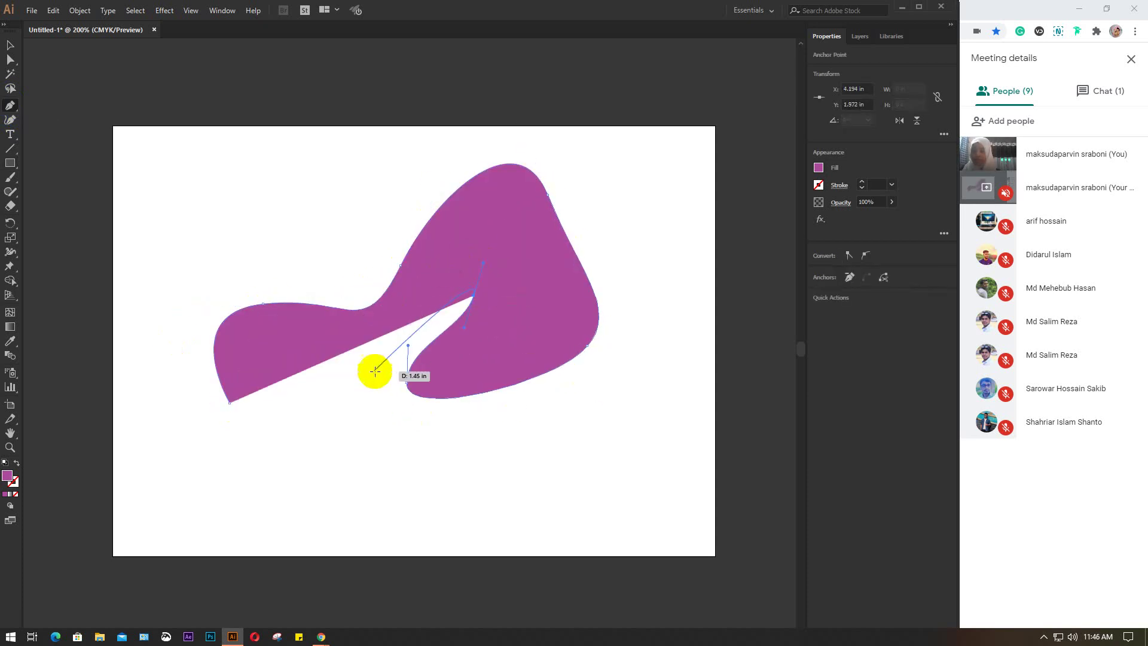
{"action": "left_click_drag", "start_coordinate": [374, 370], "coordinate": [390, 428]}
{"action": "left_click_drag", "start_coordinate": [318, 460], "coordinate": [247, 358]}
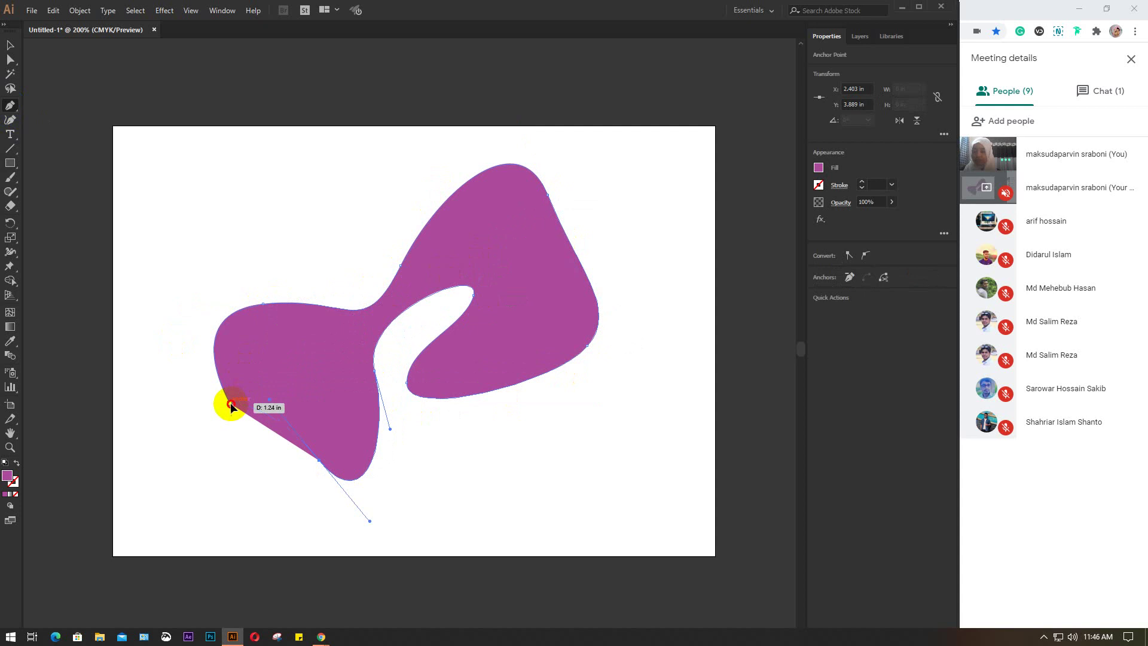
{"action": "left_click_drag", "start_coordinate": [231, 402], "coordinate": [180, 461]}
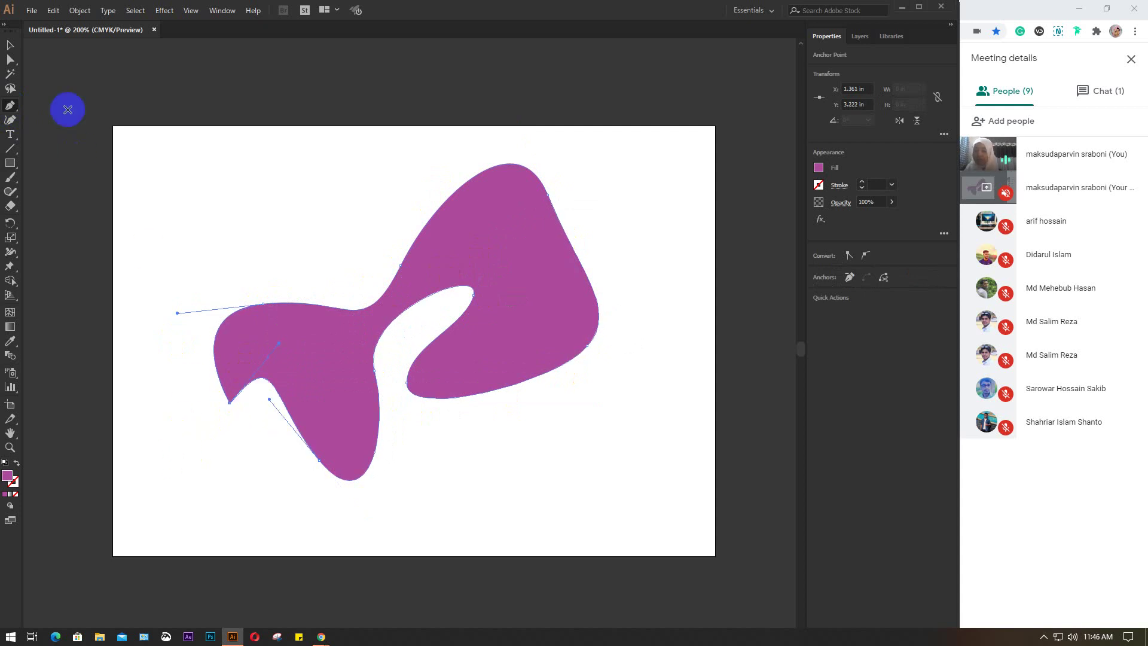
- Reselect the purple shape with the Selection tool and pick the Direct Selection tool
{"action": "left_click", "coordinate": [10, 46]}
{"action": "left_click", "coordinate": [188, 218]}
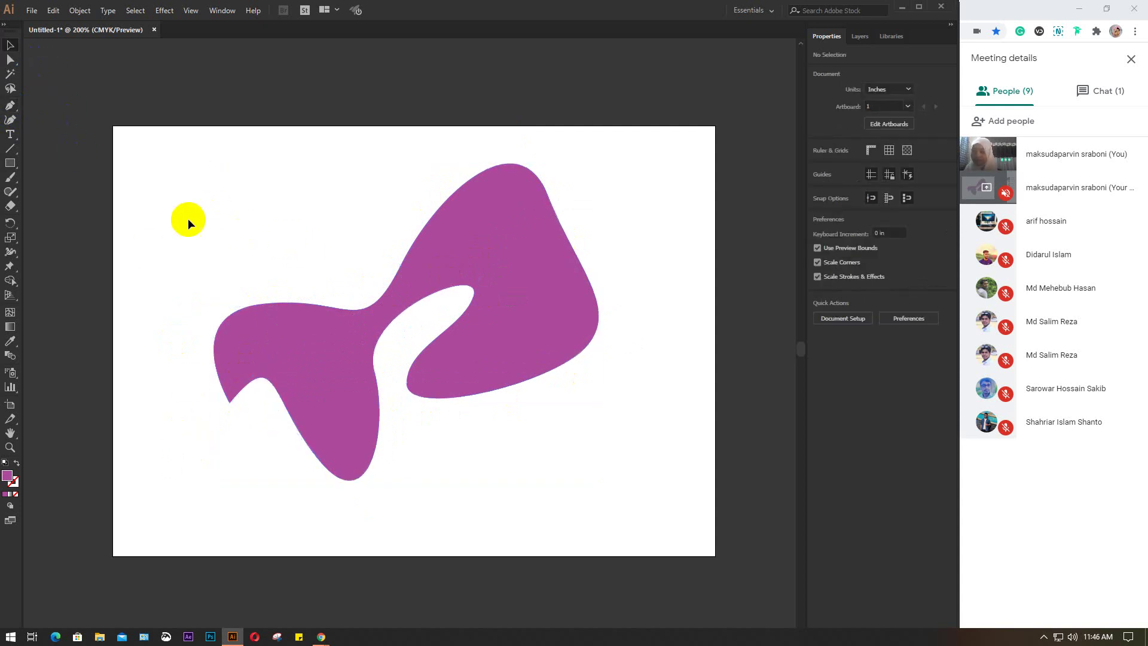
{"action": "left_click", "coordinate": [504, 269]}
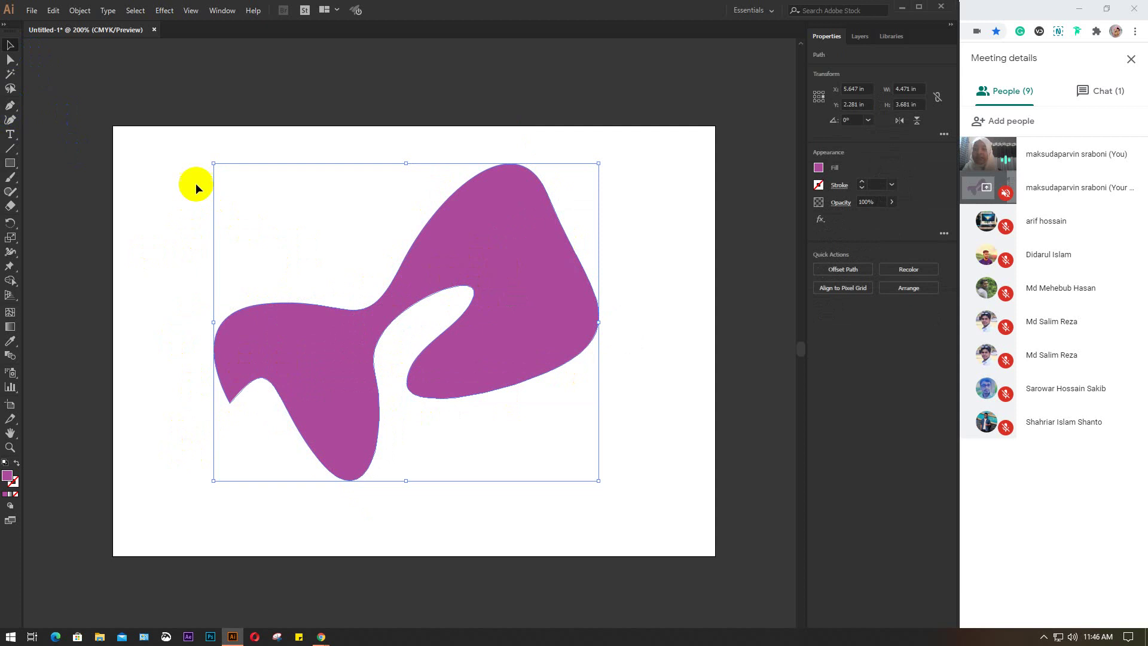
{"action": "left_click_drag", "start_coordinate": [10, 59], "coordinate": [56, 57]}
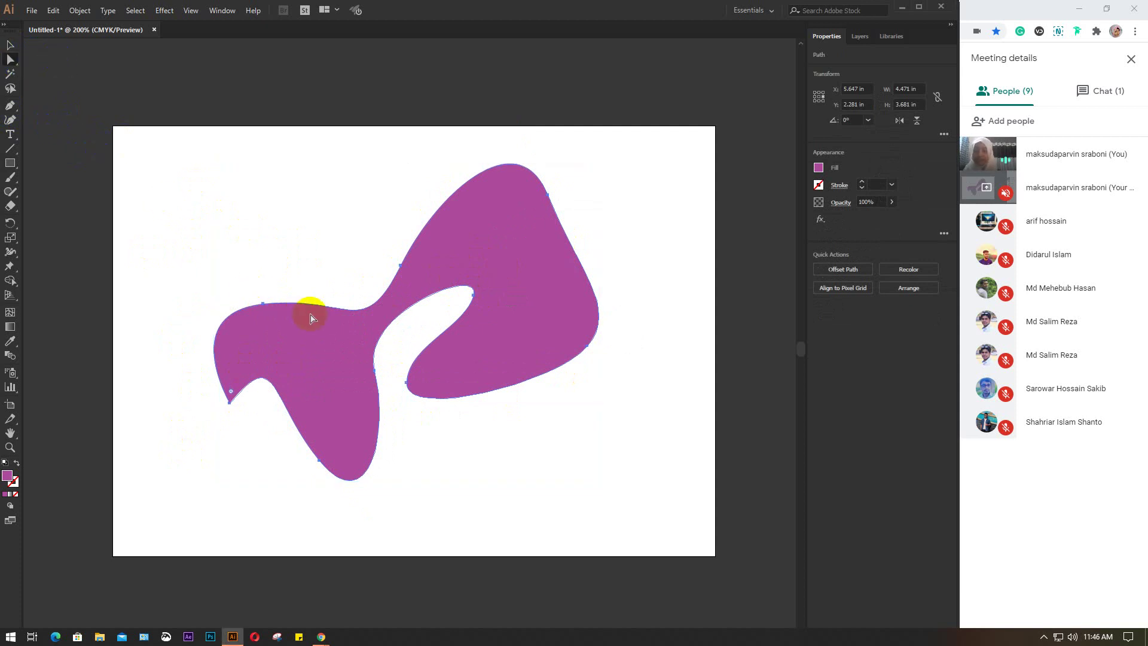
- Move the upper-right anchor down and pull its handle right to bend the top curve
{"action": "left_click", "coordinate": [346, 355]}
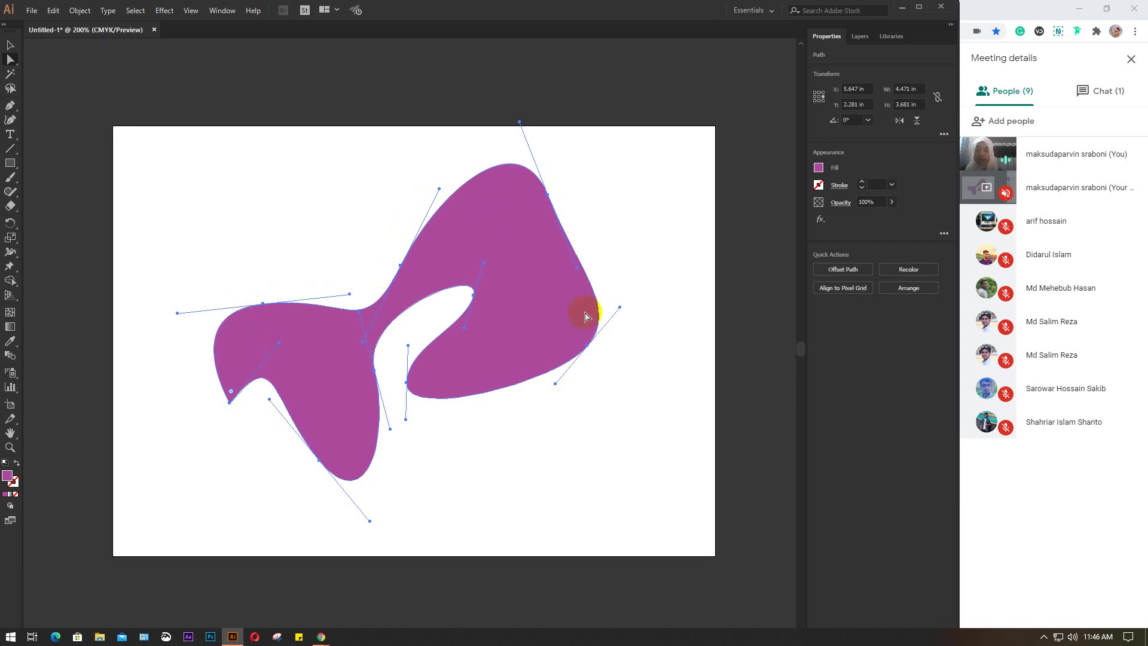
{"action": "left_click", "coordinate": [555, 481]}
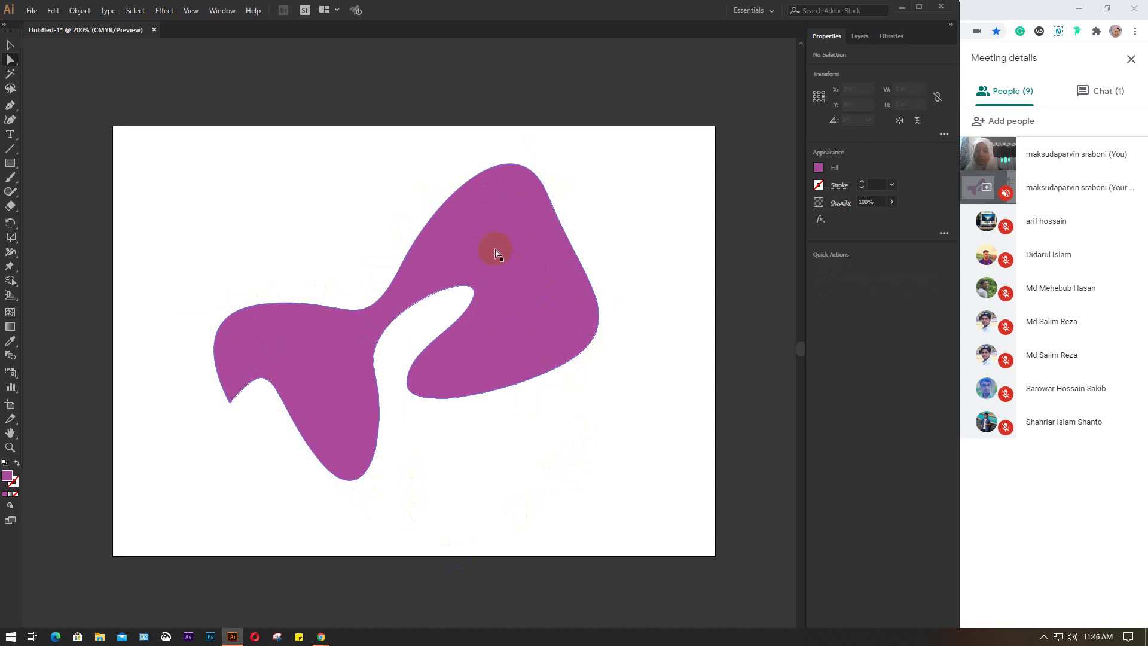
{"action": "left_click", "coordinate": [495, 252]}
{"action": "left_click", "coordinate": [501, 346]}
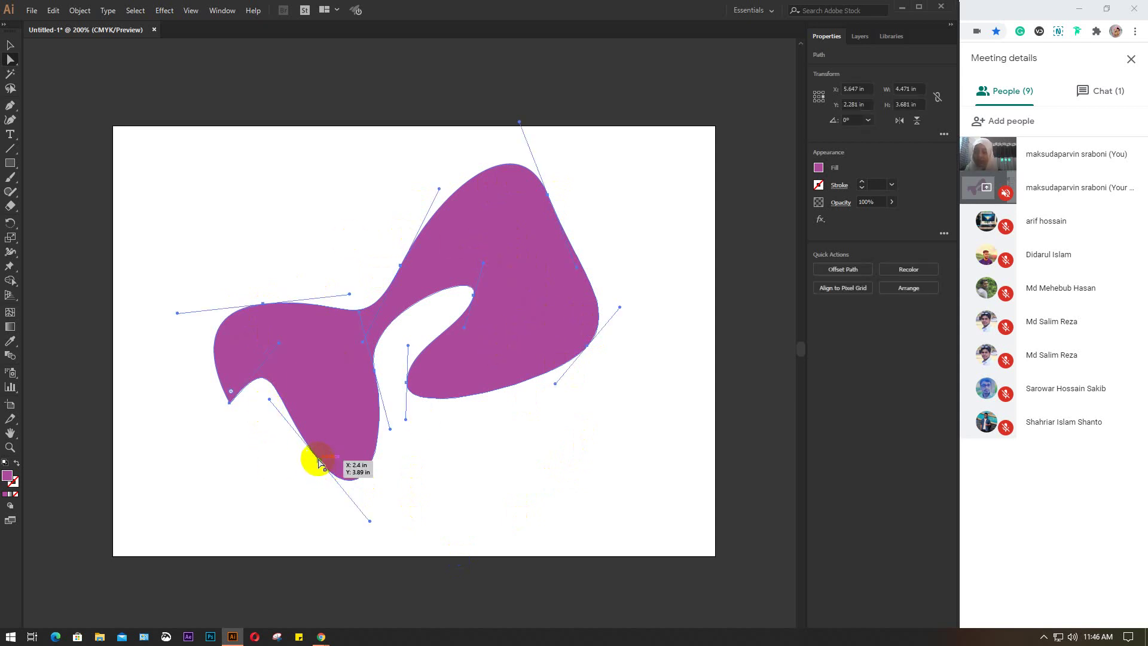
{"action": "left_click", "coordinate": [276, 343]}
{"action": "left_click", "coordinate": [501, 255]}
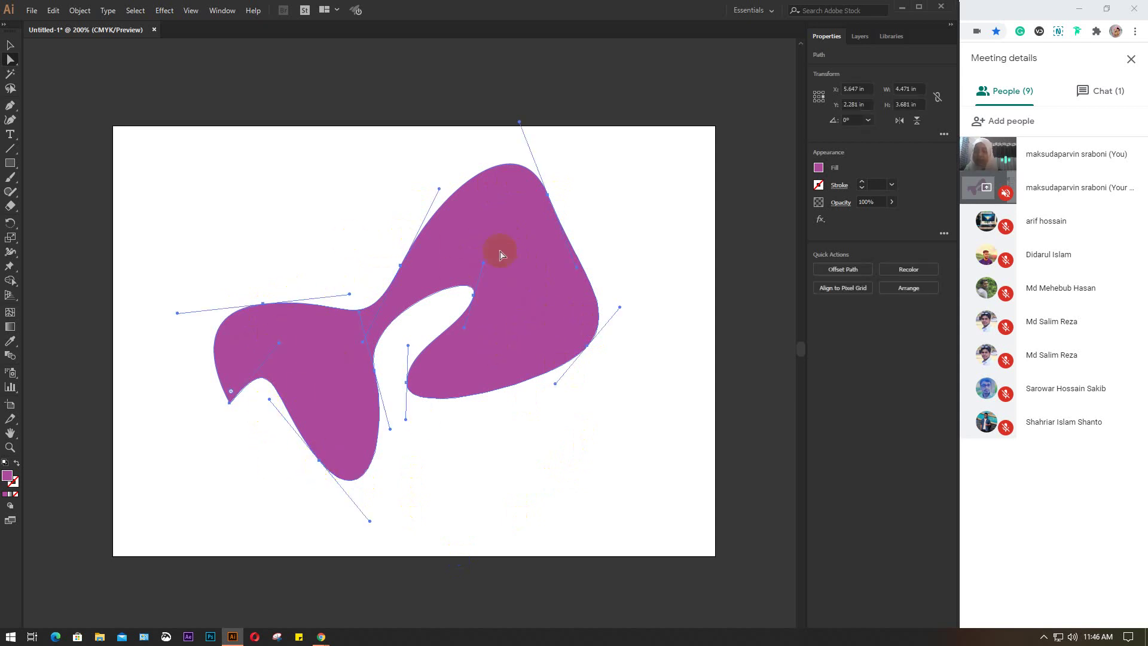
{"action": "left_click", "coordinate": [549, 198]}
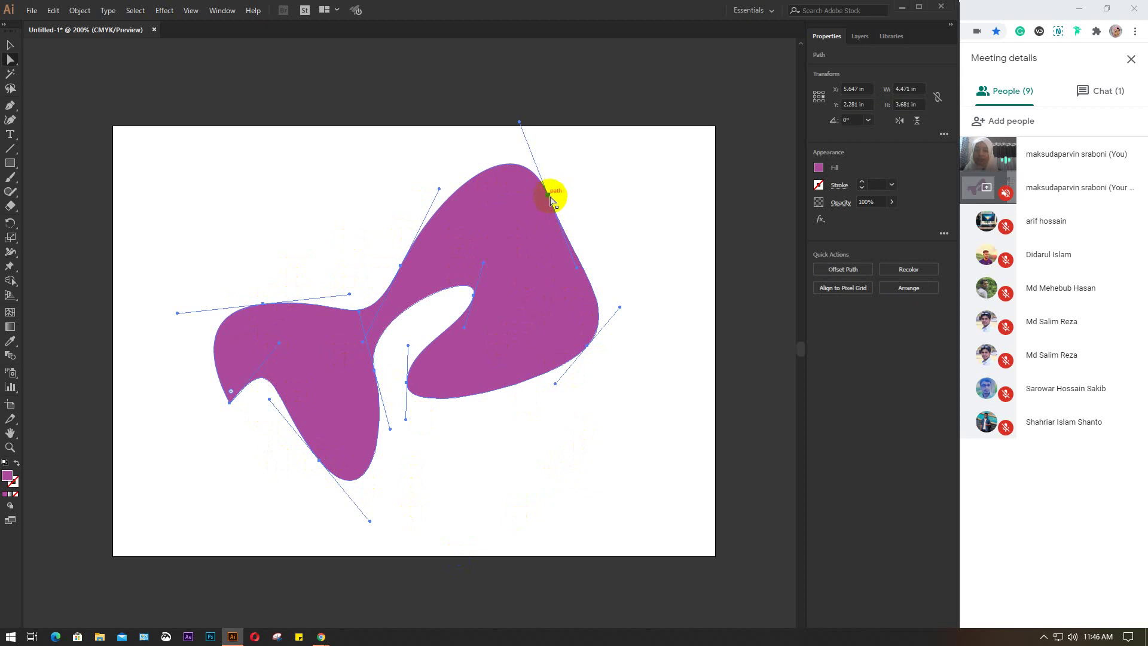
{"action": "left_click", "coordinate": [549, 198]}
{"action": "left_click_drag", "start_coordinate": [550, 199], "coordinate": [552, 223]}
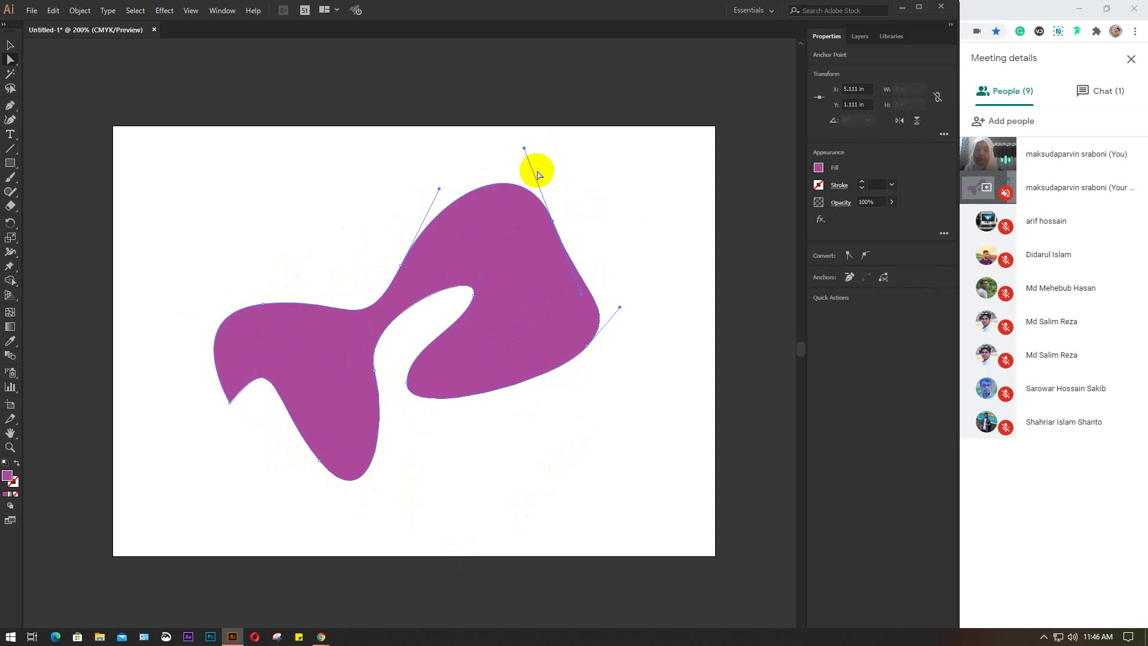
{"action": "left_click_drag", "start_coordinate": [526, 146], "coordinate": [620, 126]}
- Move the inner and middle anchors up-left, stretching the handle to widen the upper curve
{"action": "left_click", "coordinate": [474, 297]}
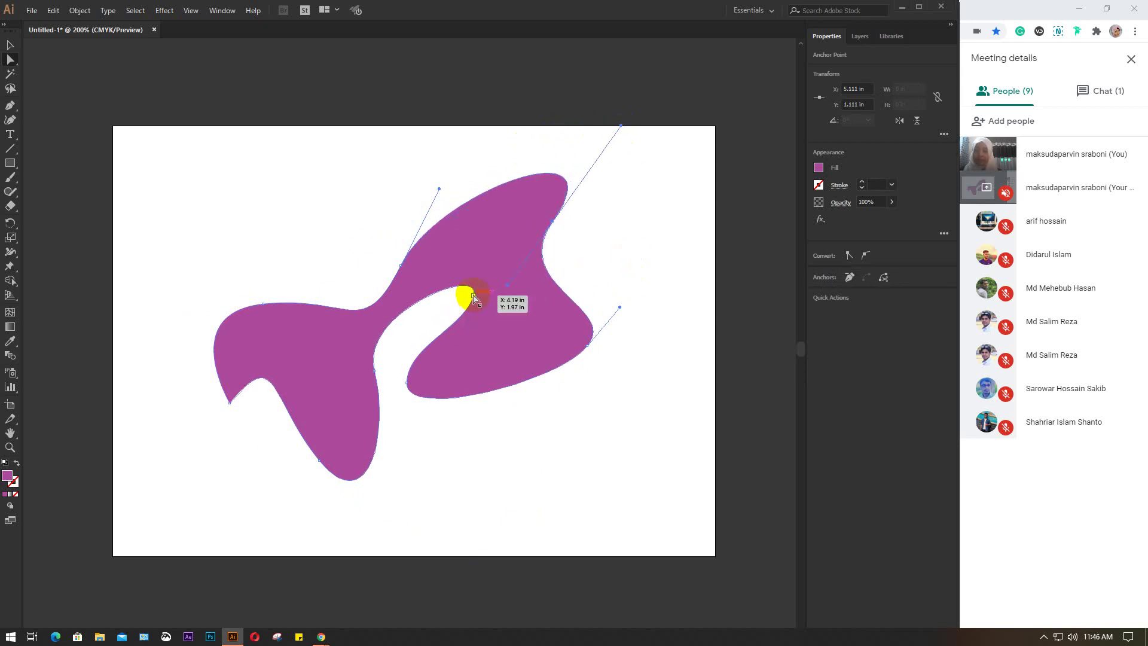
{"action": "left_click_drag", "start_coordinate": [474, 297], "coordinate": [449, 321]}
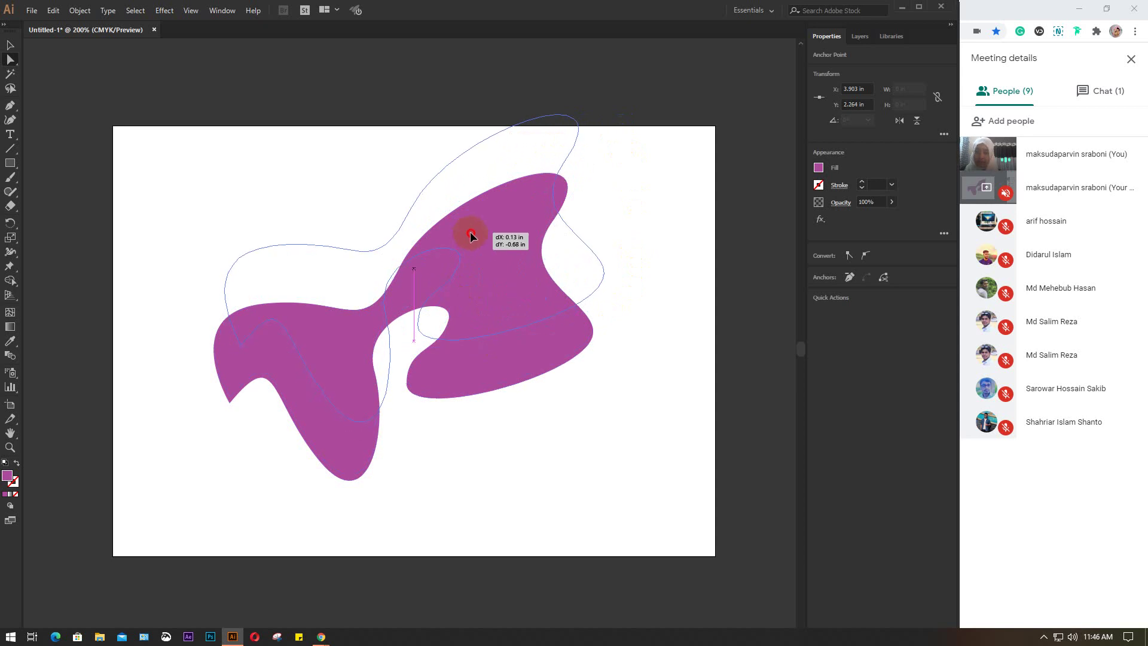
{"action": "mouse_move", "coordinate": [458, 295]}
{"action": "left_mouse_down"}
{"action": "mouse_move", "coordinate": [470, 294]}
{"action": "mouse_move", "coordinate": [347, 216]}
{"action": "left_mouse_up"}
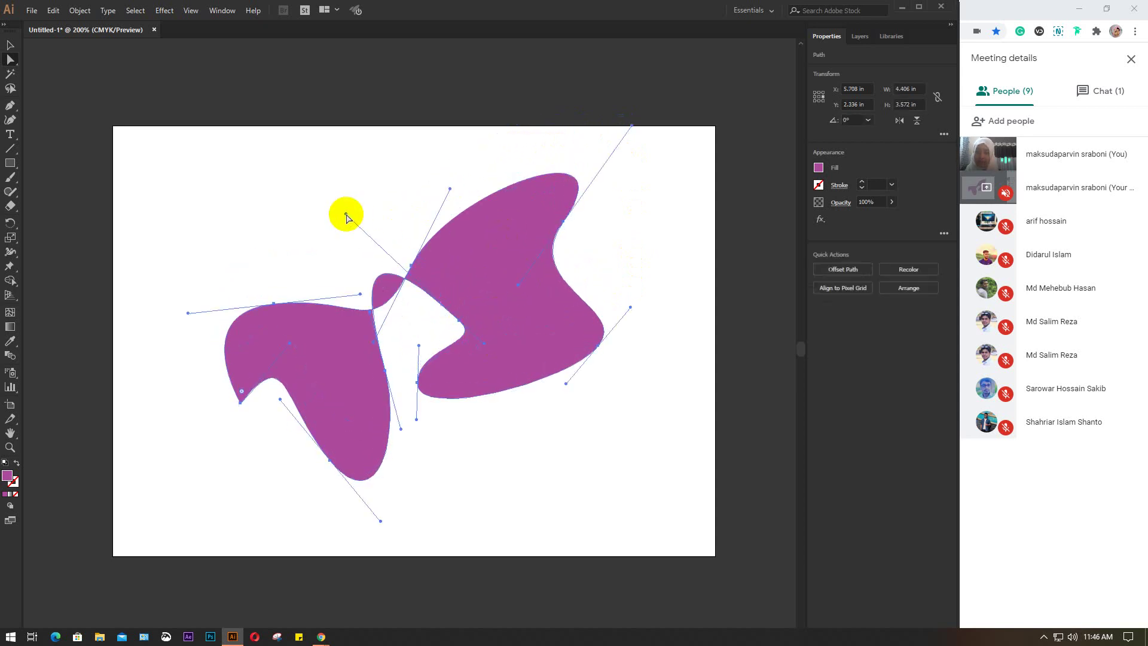
{"action": "left_click", "coordinate": [412, 268]}
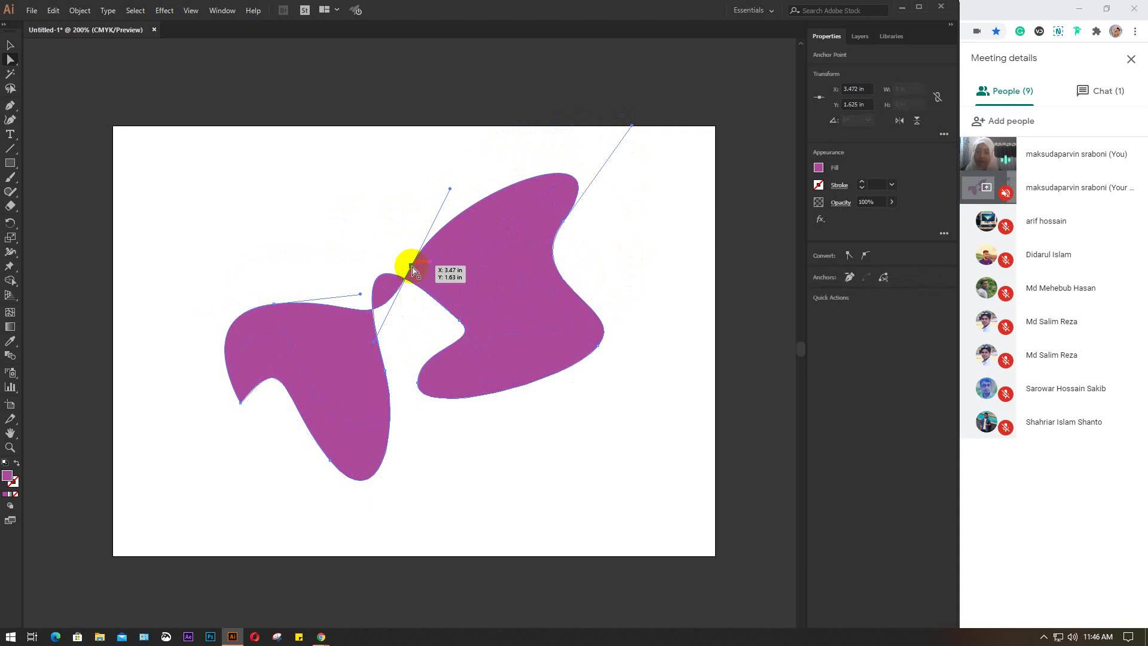
{"action": "left_click_drag", "start_coordinate": [412, 267], "coordinate": [359, 232]}
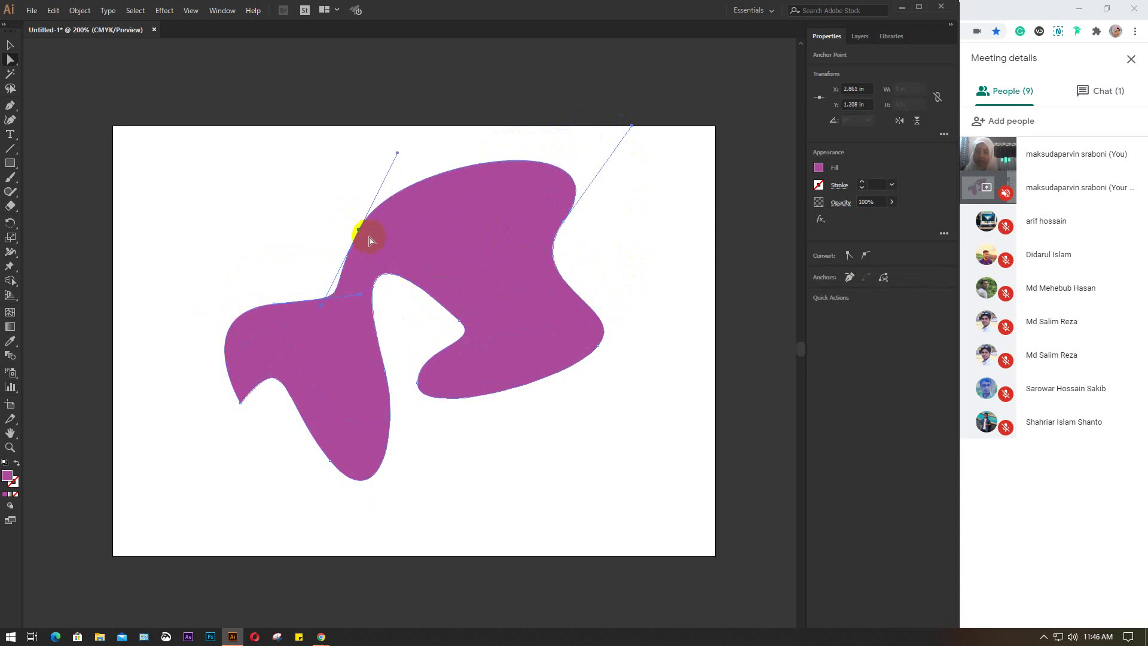
{"action": "mouse_move", "coordinate": [397, 154]}
{"action": "left_mouse_down"}
{"action": "mouse_move", "coordinate": [345, 208]}
{"action": "mouse_move", "coordinate": [162, 203]}
{"action": "left_mouse_up"}
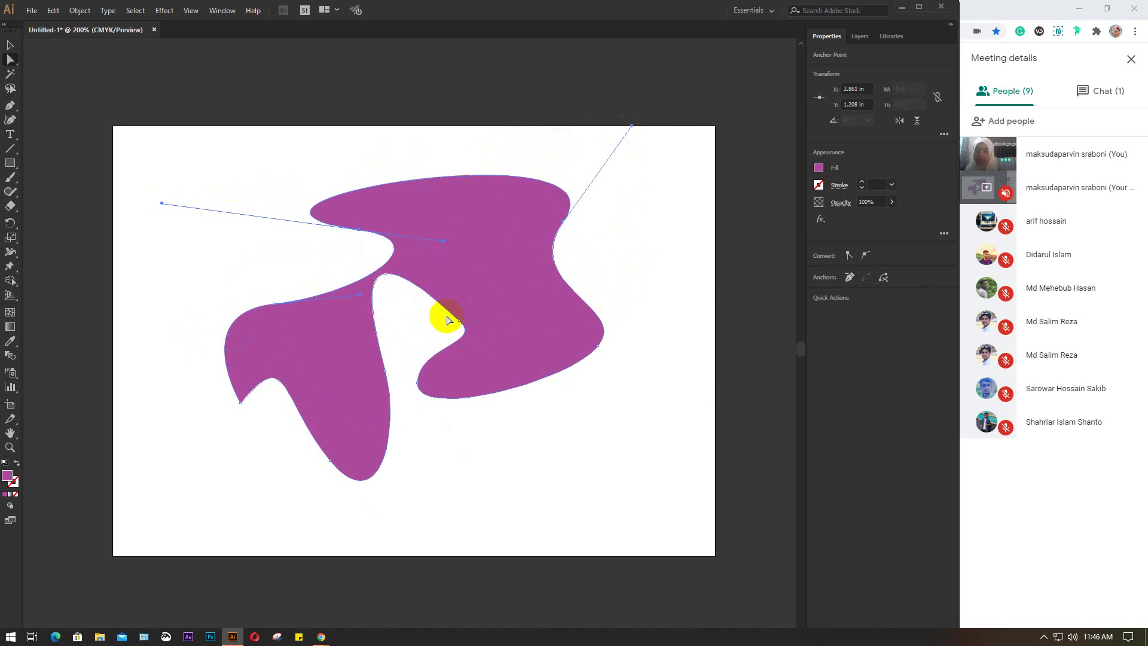
{"action": "left_click", "coordinate": [207, 154]}
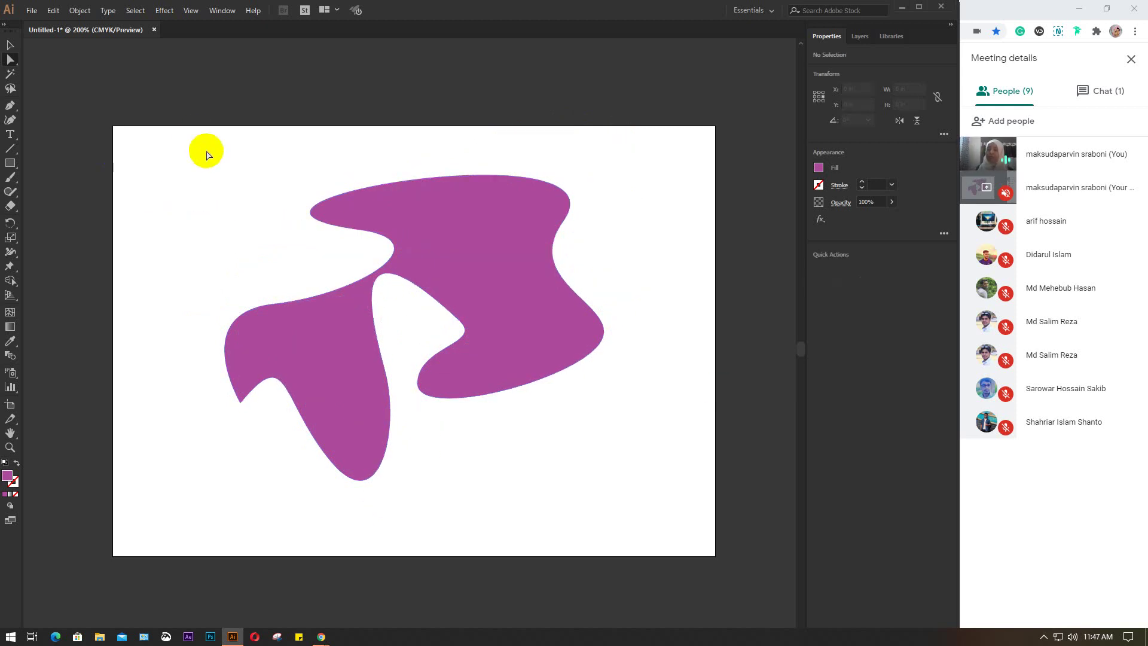
{"action": "left_click", "coordinate": [511, 266]}
- Delete the purple shape, draw a new rectangle, and cancel the Rectangle size dialog
{"action": "key", "text": "Delete"}
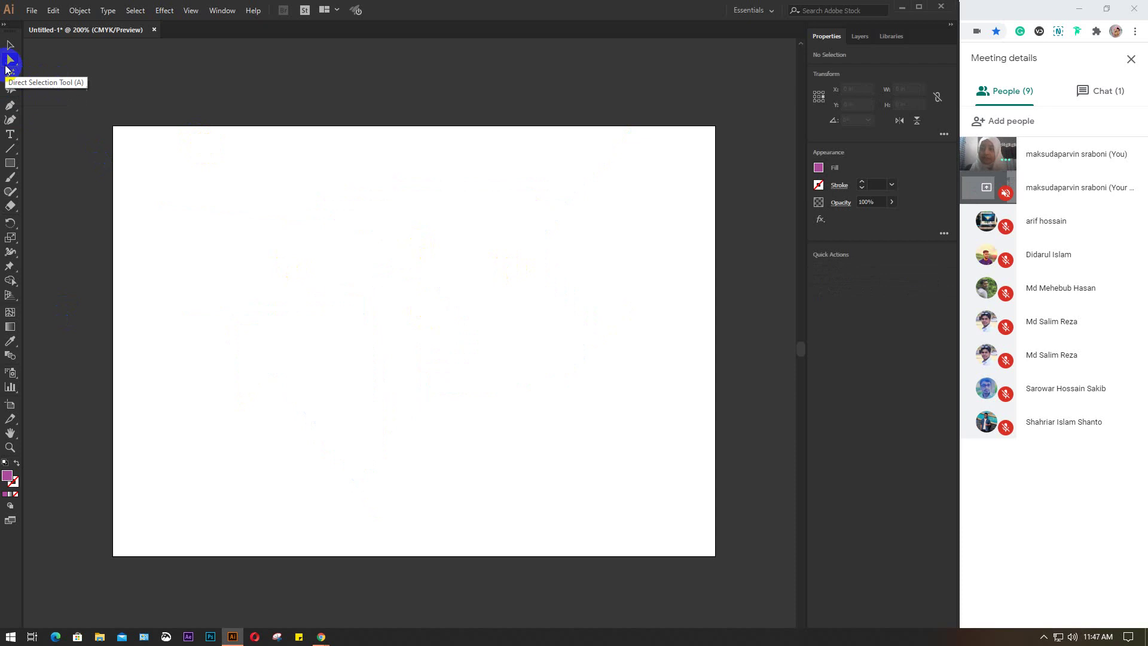
{"action": "left_click", "coordinate": [8, 76]}
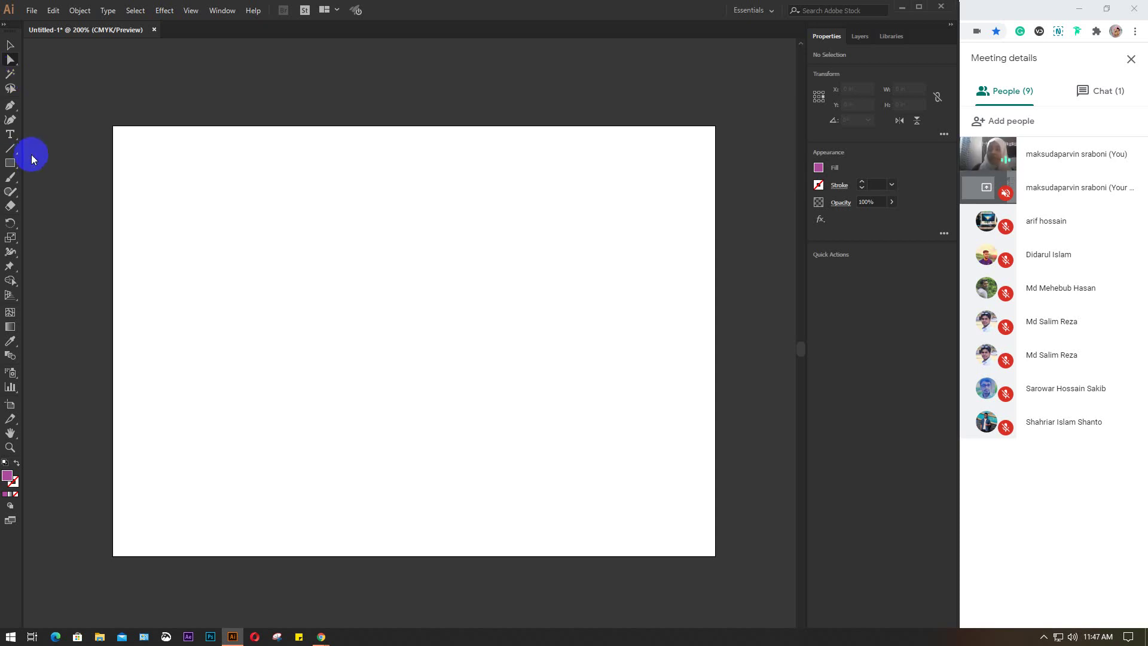
{"action": "left_click", "coordinate": [10, 162]}
{"action": "mouse_move", "coordinate": [282, 232]}
{"action": "left_mouse_down"}
{"action": "mouse_move", "coordinate": [557, 377]}
{"action": "mouse_move", "coordinate": [574, 416]}
{"action": "left_mouse_up"}
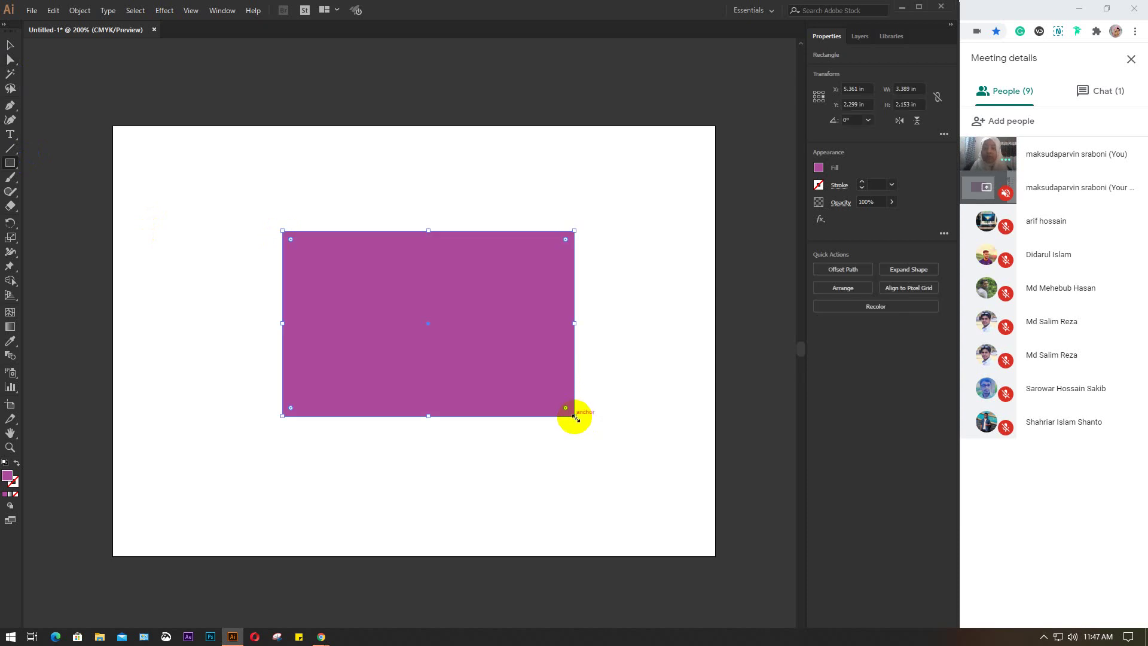
{"action": "left_click", "coordinate": [165, 201]}
{"action": "left_click", "coordinate": [621, 341]}
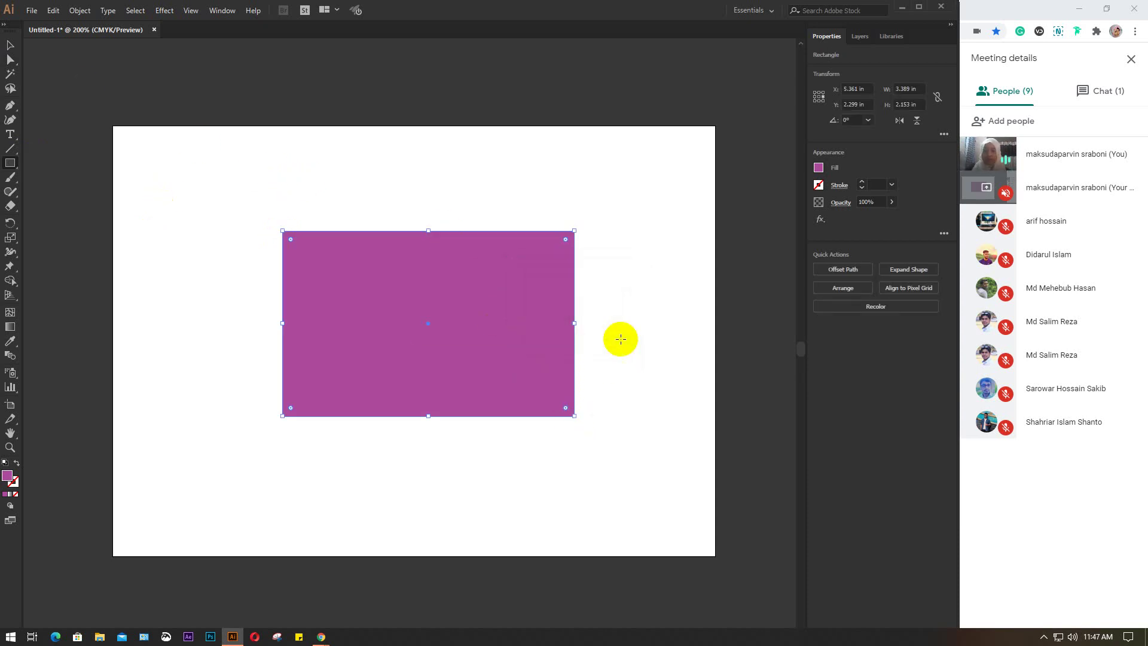
- Move the purple rectangle slightly down and left with the Selection tool
{"action": "key", "text": "v"}
{"action": "left_click", "coordinate": [620, 338]}
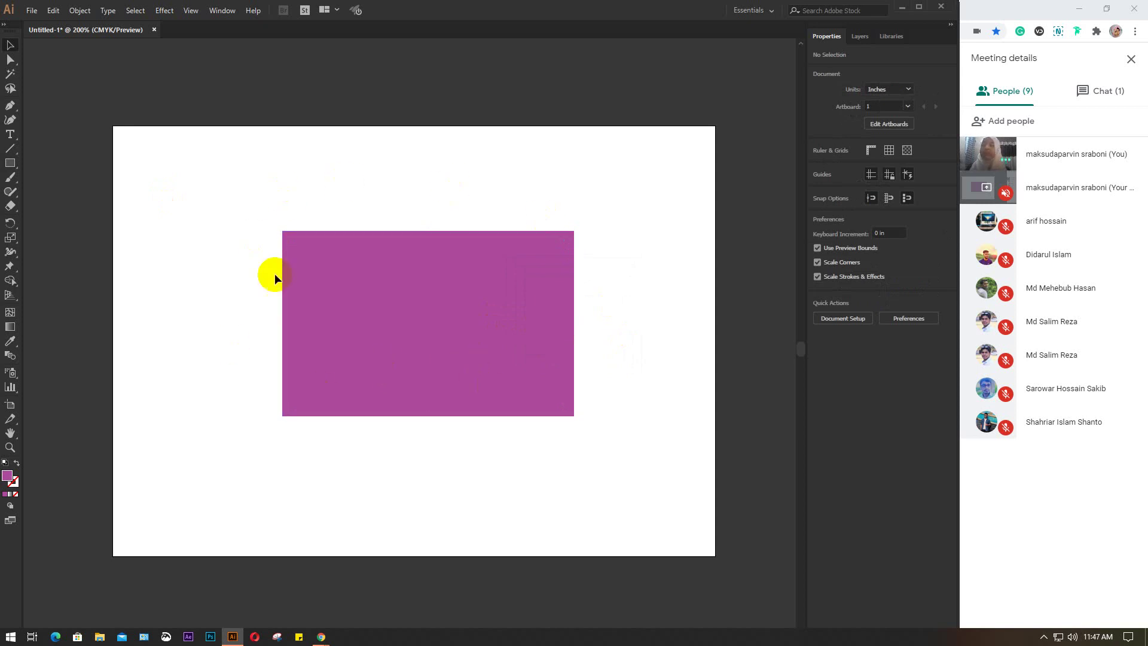
{"action": "left_click", "coordinate": [501, 306]}
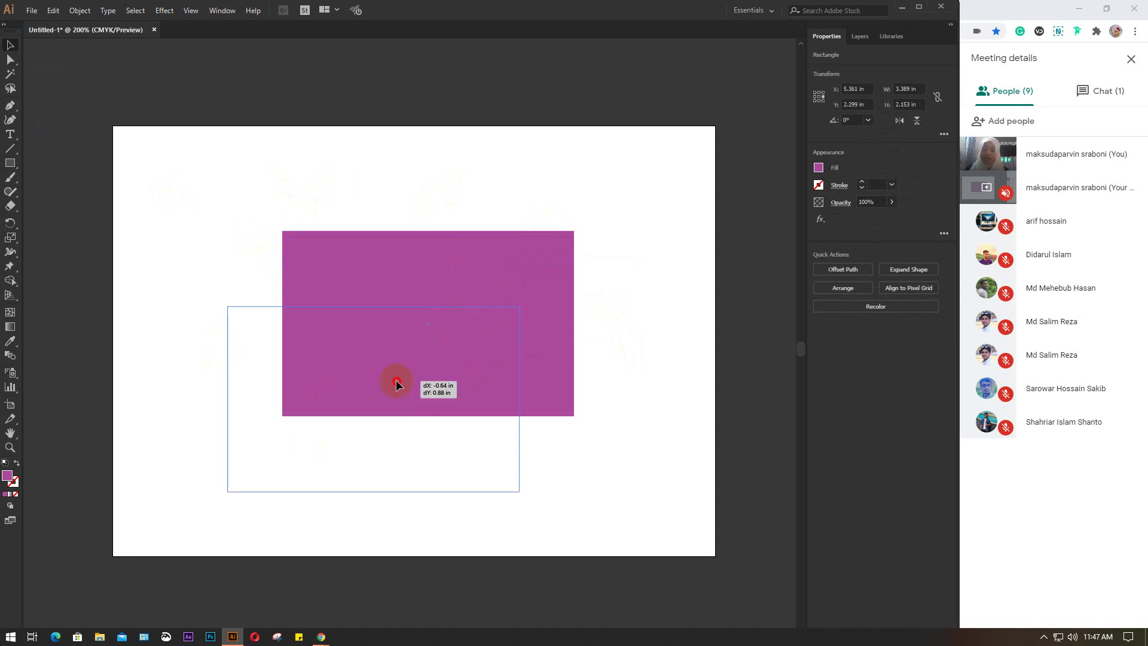
{"action": "left_click_drag", "start_coordinate": [451, 305], "coordinate": [433, 328]}
{"action": "left_click", "coordinate": [648, 306]}
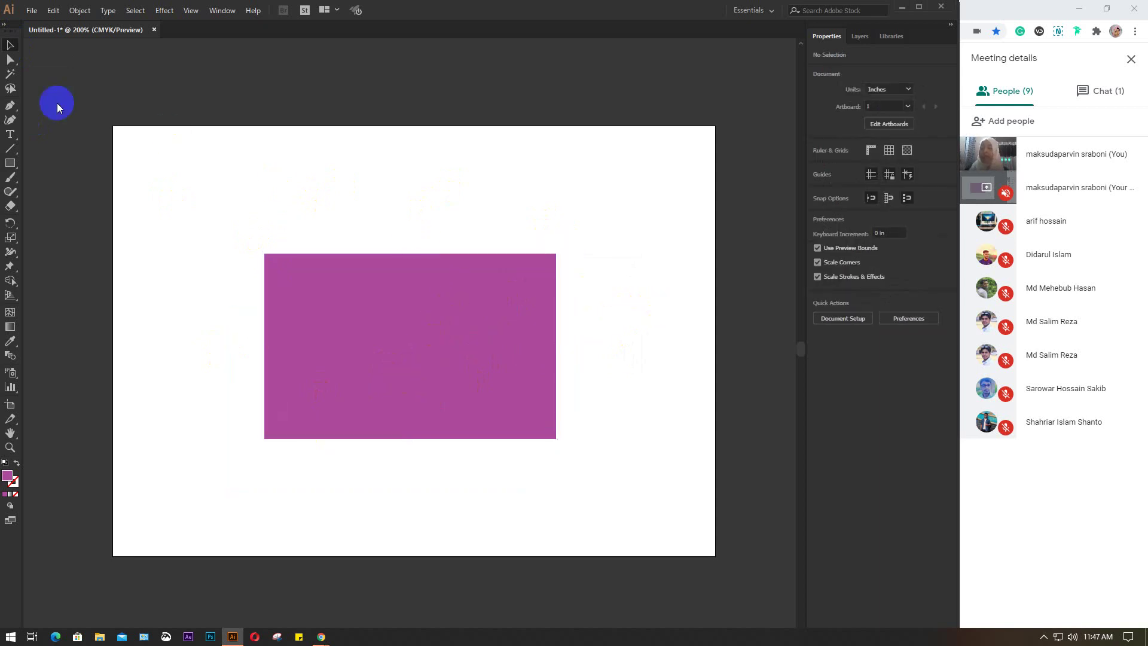
- Select the rectangle by its fill colour using the Magic Wand tool
{"action": "left_click", "coordinate": [10, 75]}
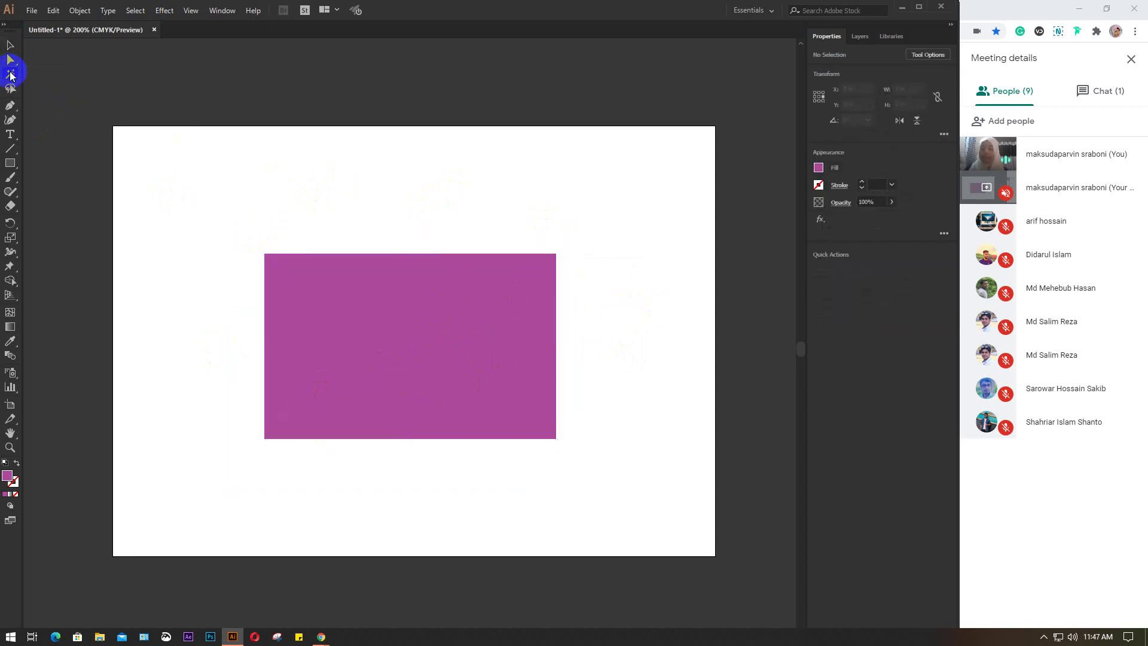
{"action": "left_click", "coordinate": [10, 59]}
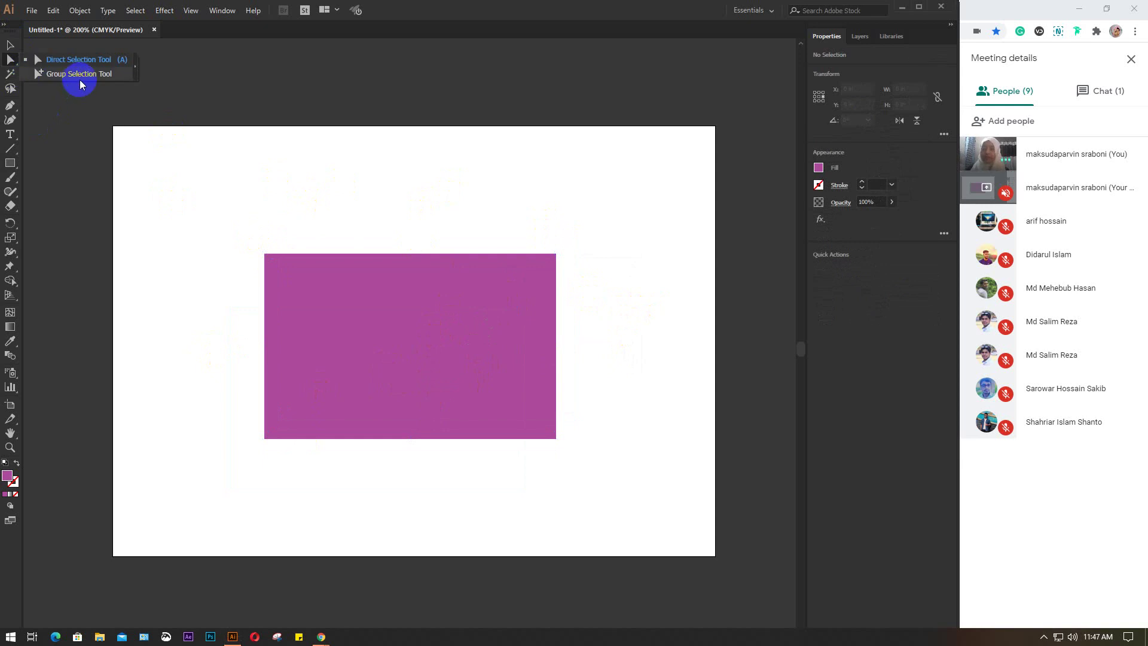
{"action": "left_click", "coordinate": [10, 73]}
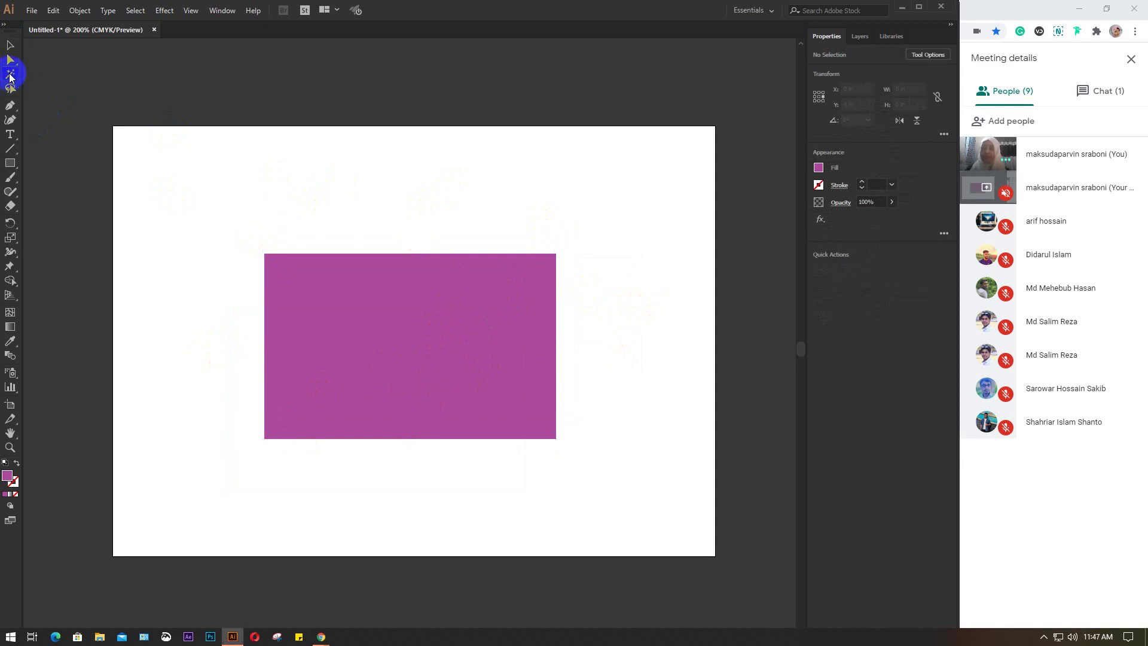
{"action": "left_click", "coordinate": [378, 324]}
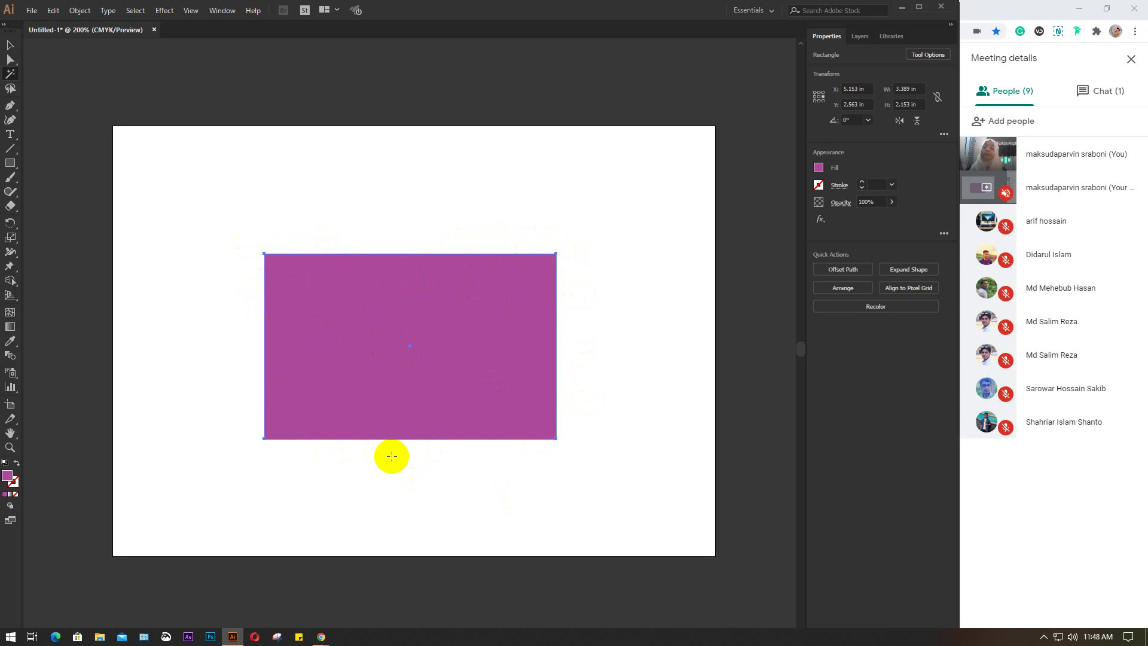
{"action": "left_click", "coordinate": [402, 417]}
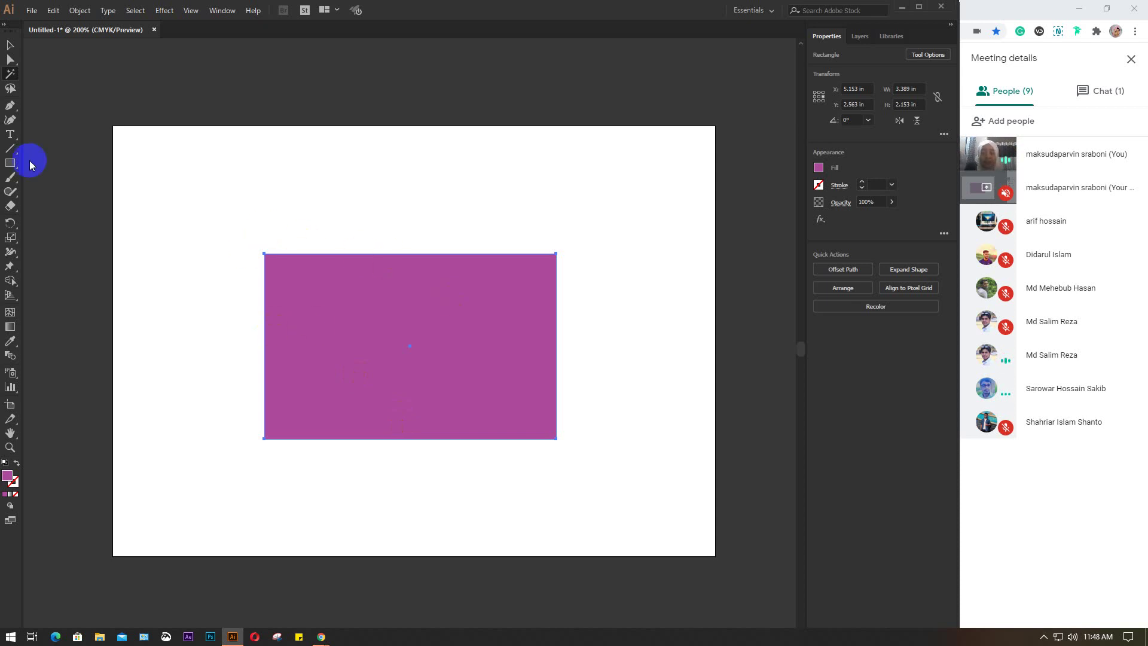
- Drag the top-left corner out to the left and the top-right corner right to skew the rectangle
{"action": "left_click_drag", "start_coordinate": [11, 58], "coordinate": [86, 62]}
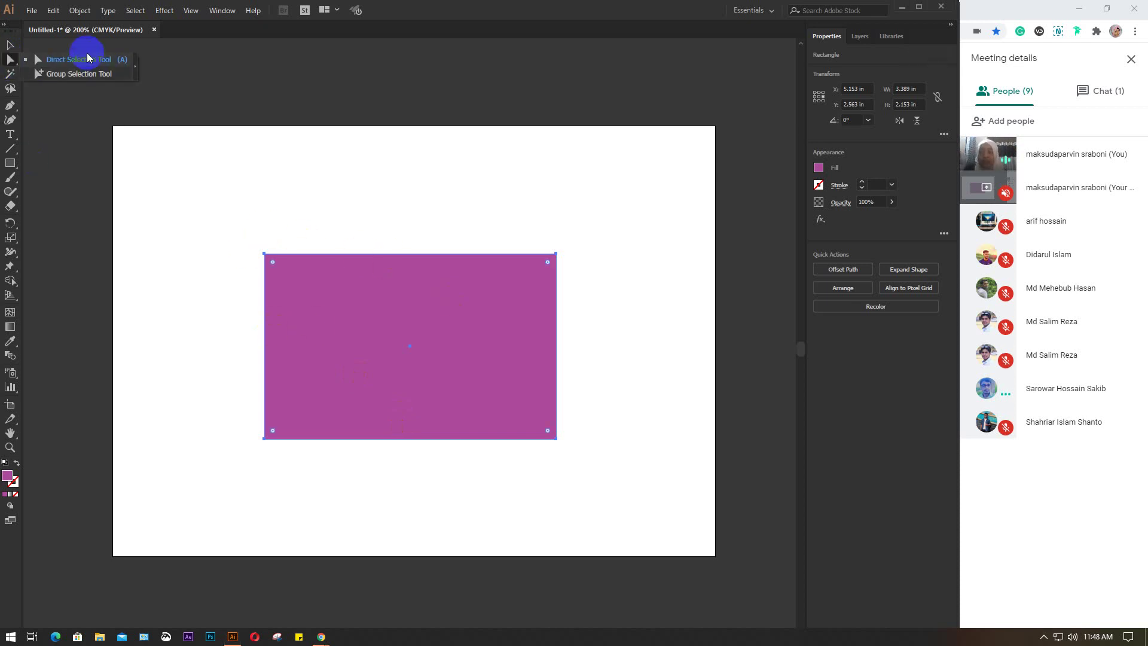
{"action": "left_click", "coordinate": [265, 254]}
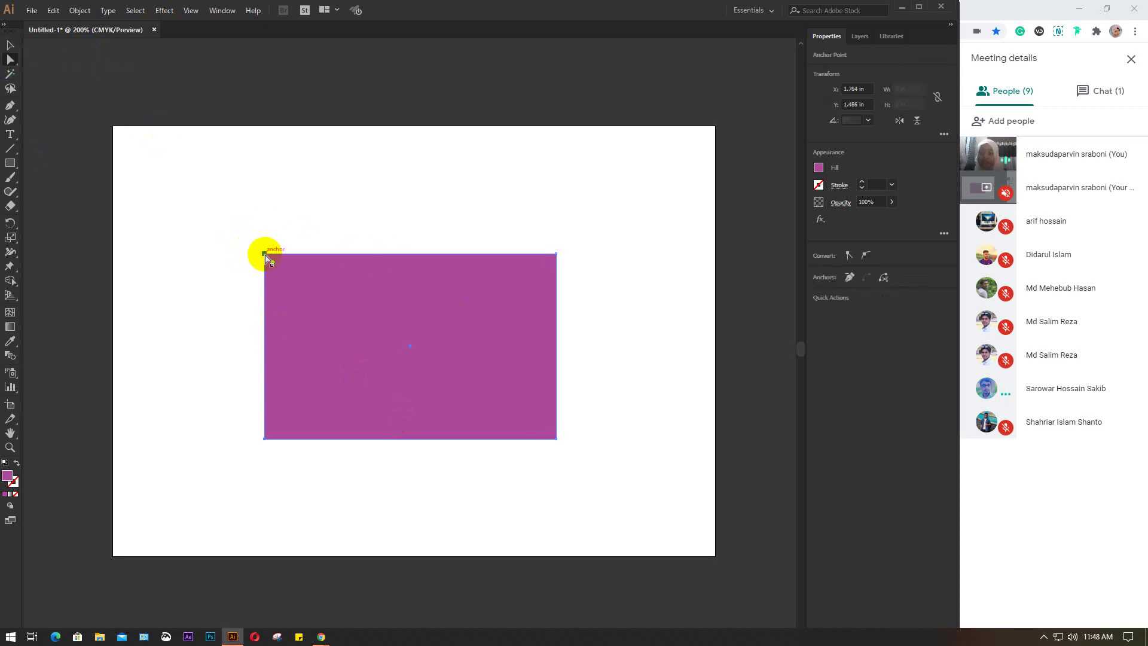
{"action": "mouse_move", "coordinate": [264, 255]}
{"action": "left_mouse_down"}
{"action": "mouse_move", "coordinate": [254, 199]}
{"action": "mouse_move", "coordinate": [189, 280]}
{"action": "left_mouse_up"}
{"action": "mouse_move", "coordinate": [555, 253]}
{"action": "left_mouse_down"}
{"action": "mouse_move", "coordinate": [526, 175]}
{"action": "mouse_move", "coordinate": [608, 254]}
{"action": "left_mouse_up"}
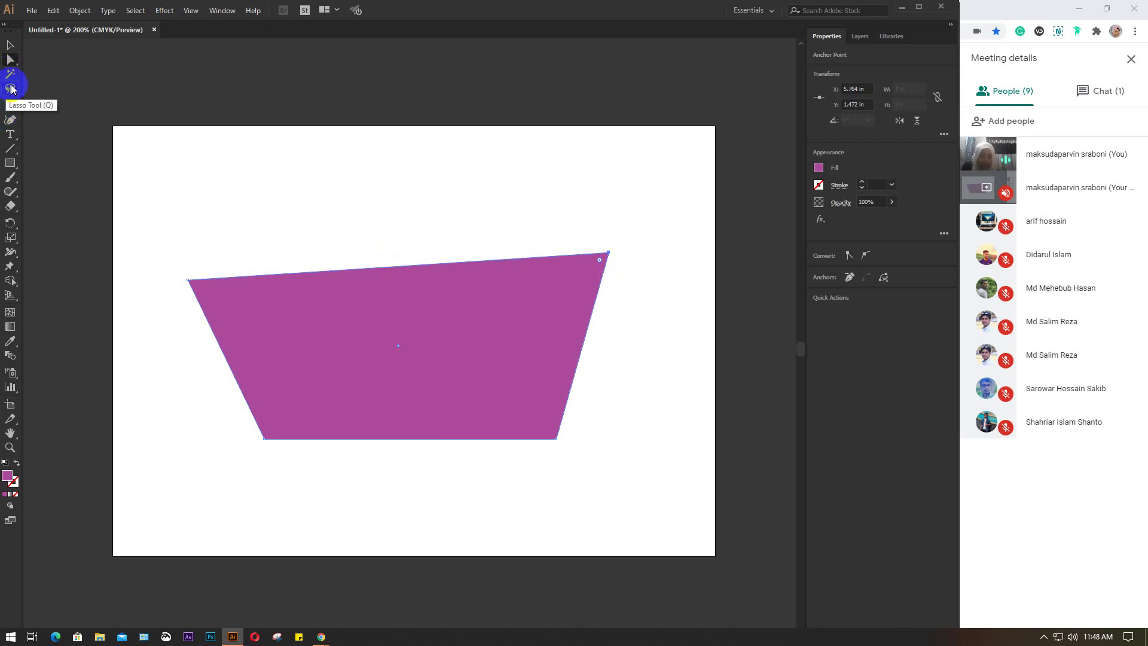
{"action": "left_click", "coordinate": [244, 195]}
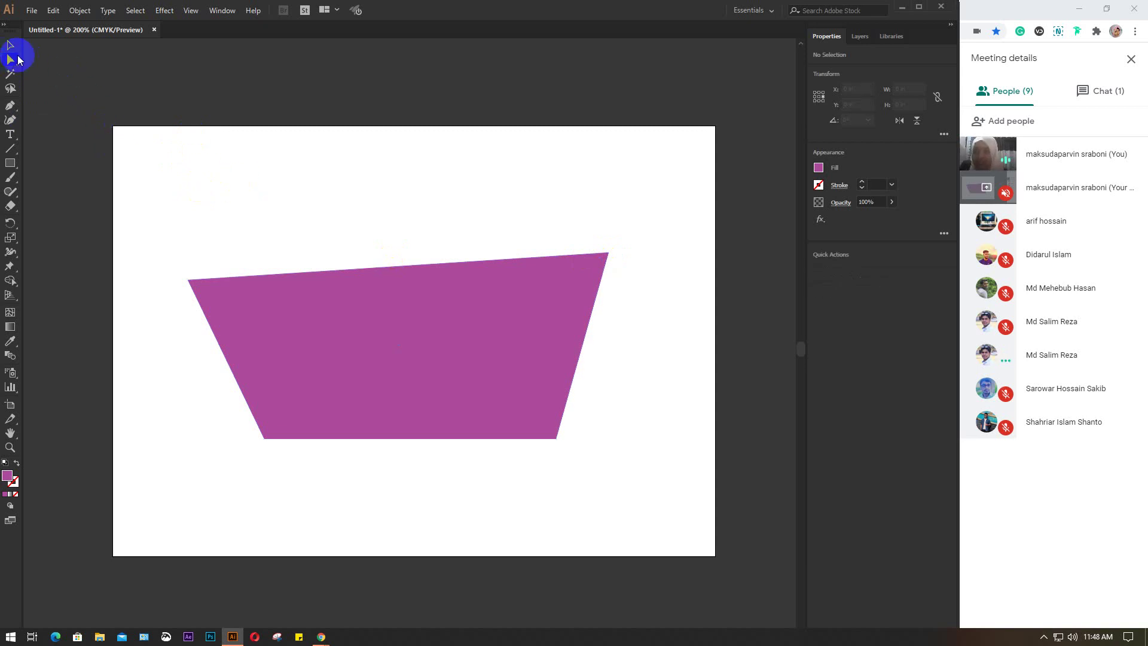
{"action": "left_click_drag", "start_coordinate": [18, 60], "coordinate": [104, 89]}
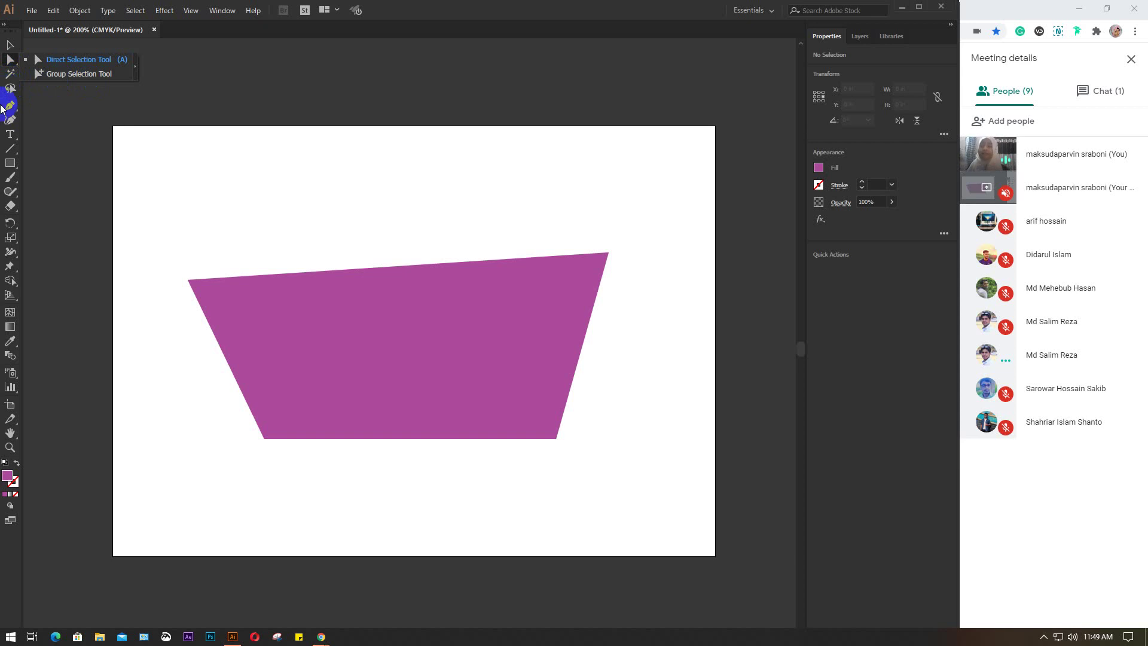
{"action": "left_click", "coordinate": [10, 60]}
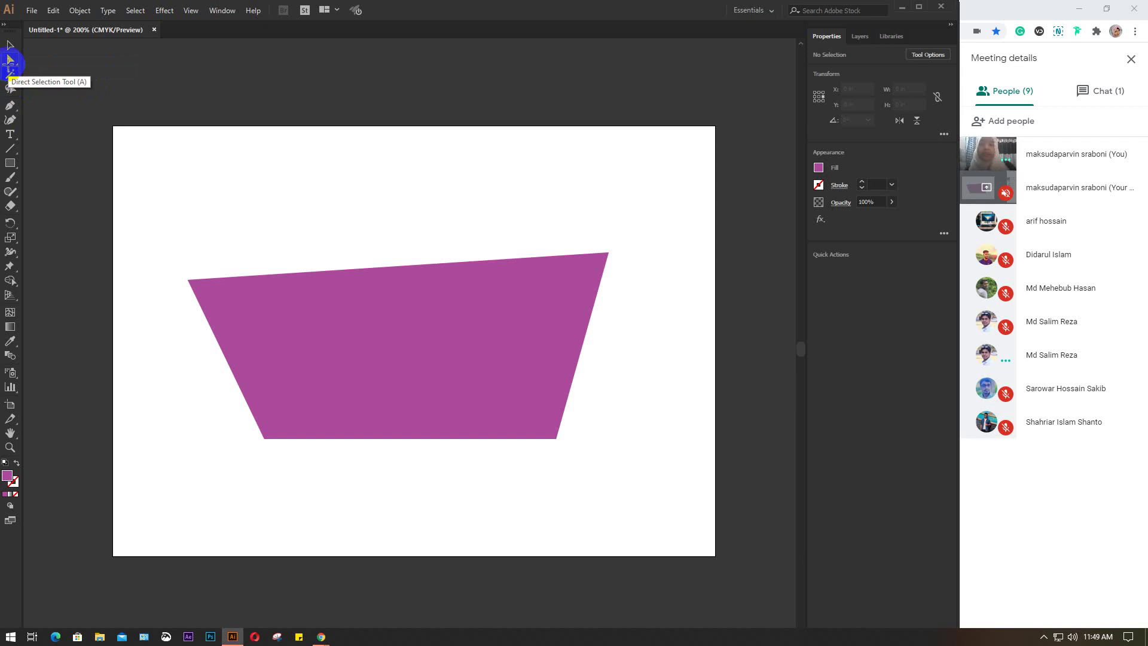
- Lasso-select the shape's top-right anchor point
{"action": "left_click", "coordinate": [10, 89]}
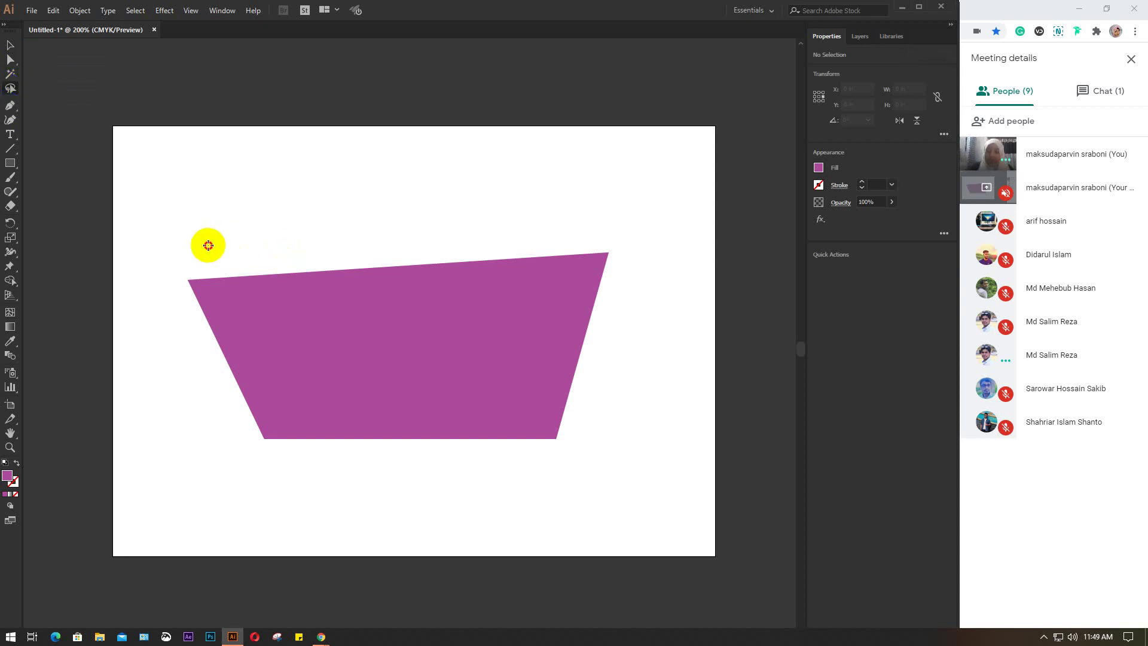
{"action": "mouse_move", "coordinate": [208, 245]}
{"action": "left_mouse_down"}
{"action": "mouse_move", "coordinate": [166, 268]}
{"action": "mouse_move", "coordinate": [205, 239]}
{"action": "left_mouse_up"}
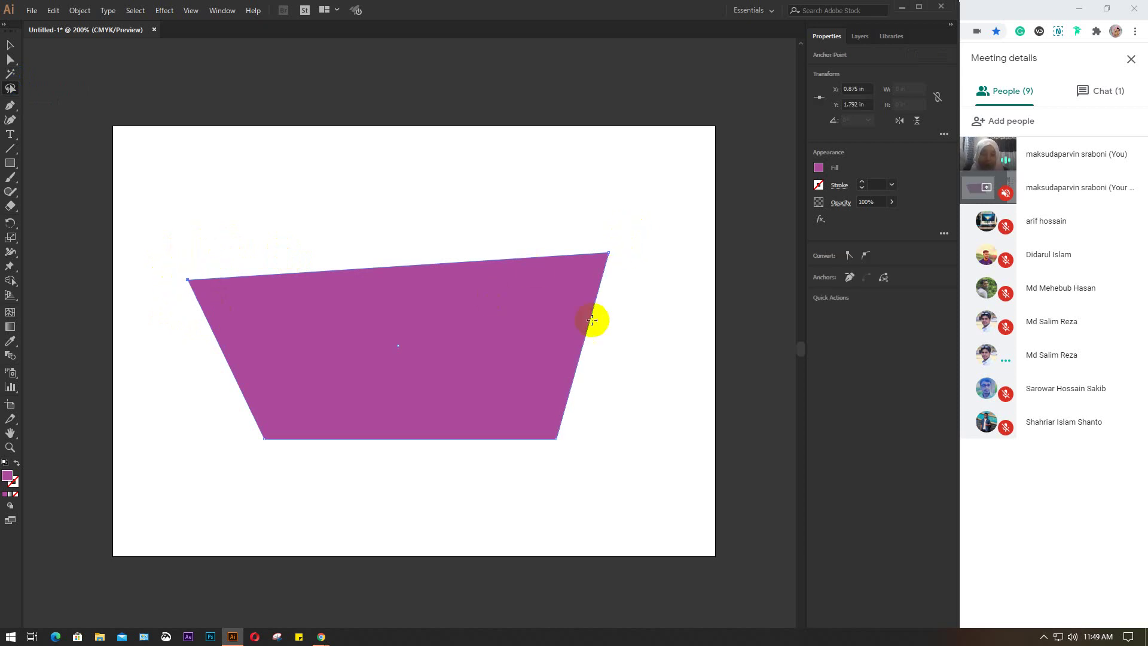
{"action": "left_click_drag", "start_coordinate": [521, 213], "coordinate": [597, 232]}
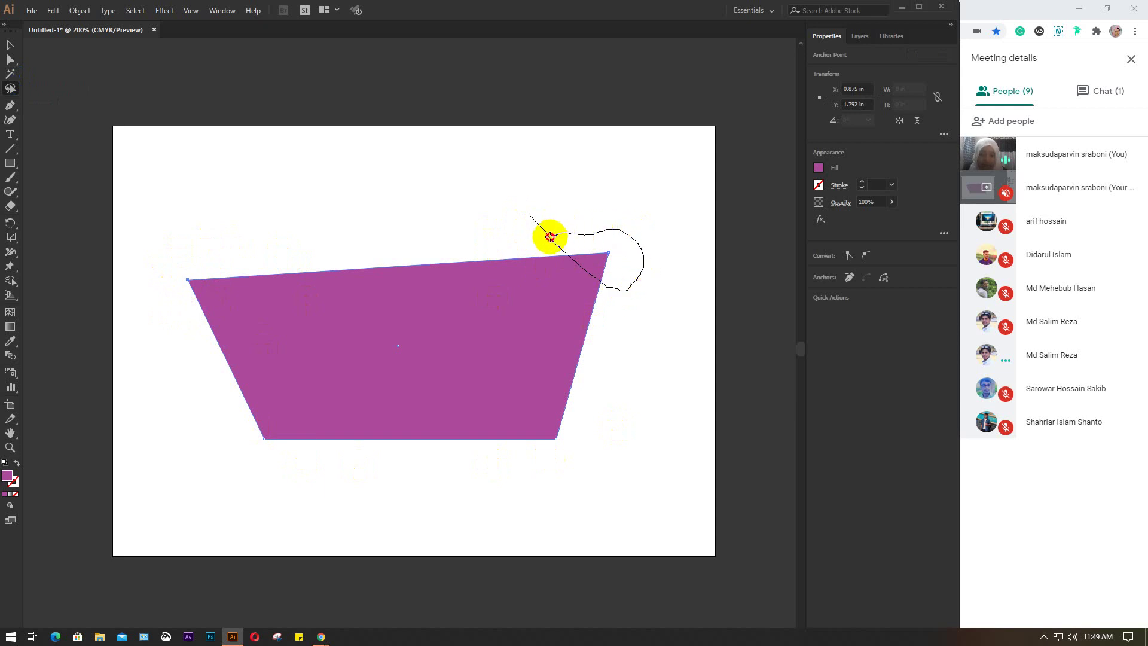
{"action": "left_click_drag", "start_coordinate": [598, 232], "coordinate": [550, 238]}
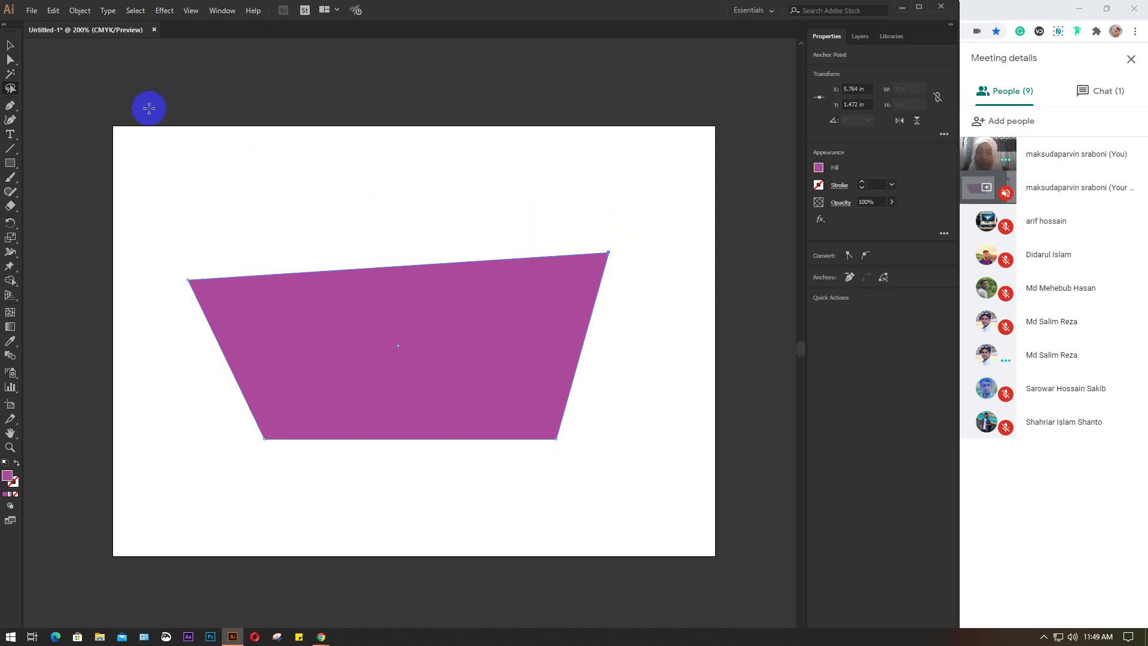
- Select the whole slanted shape with the Selection tool and delete it
{"action": "left_click", "coordinate": [9, 62]}
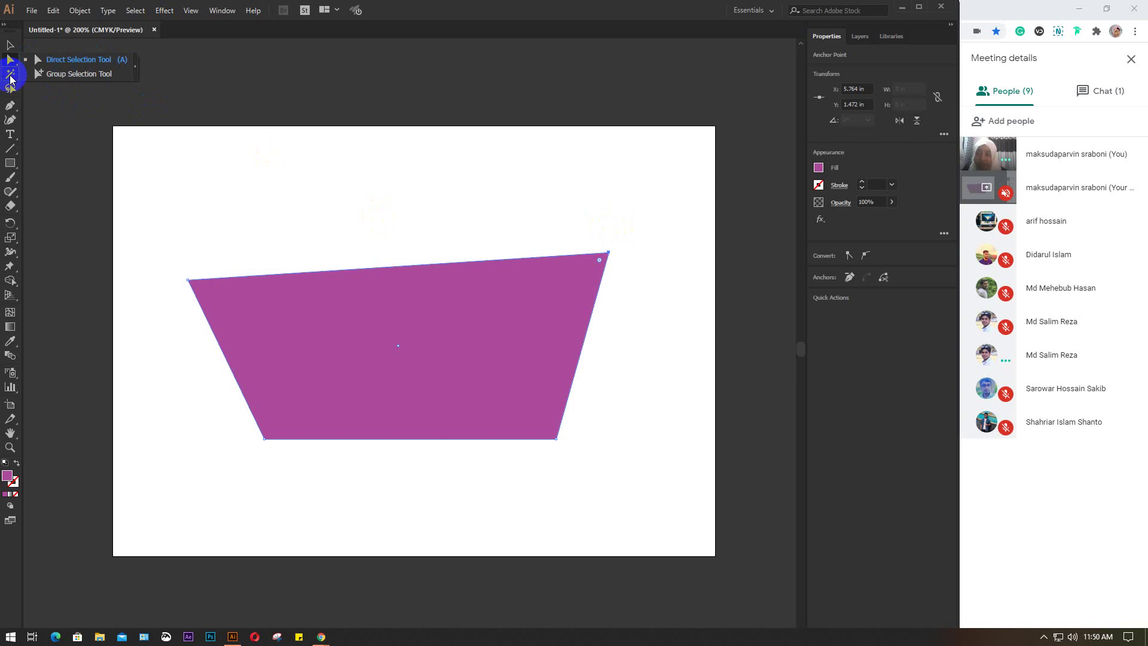
{"action": "left_click", "coordinate": [11, 45]}
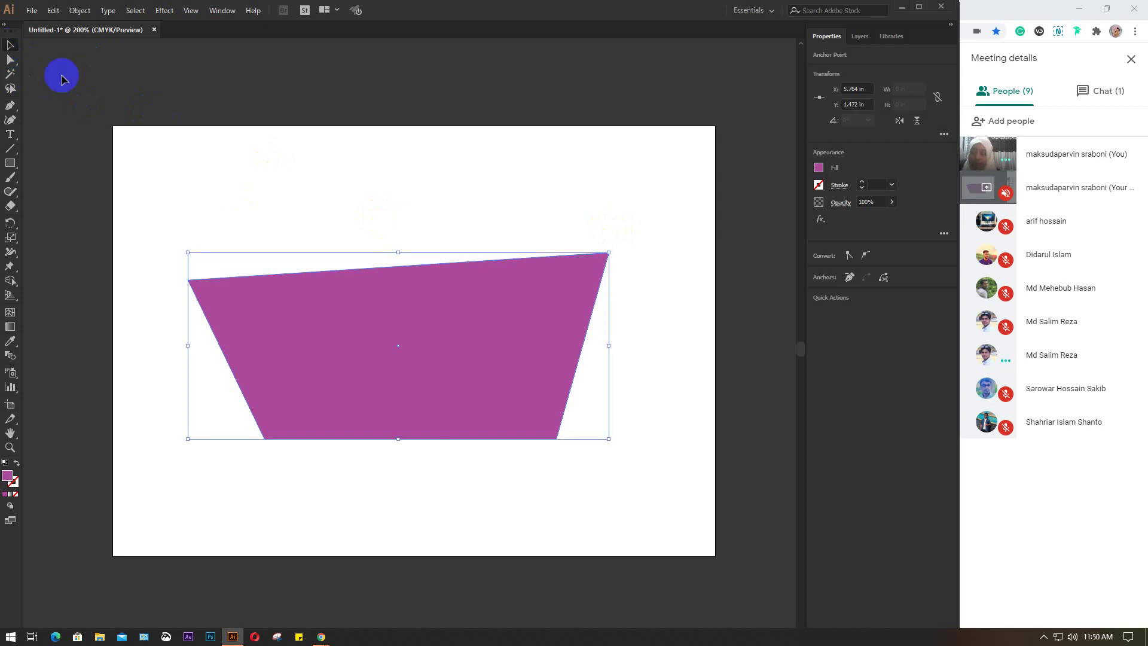
{"action": "left_click", "coordinate": [420, 281]}
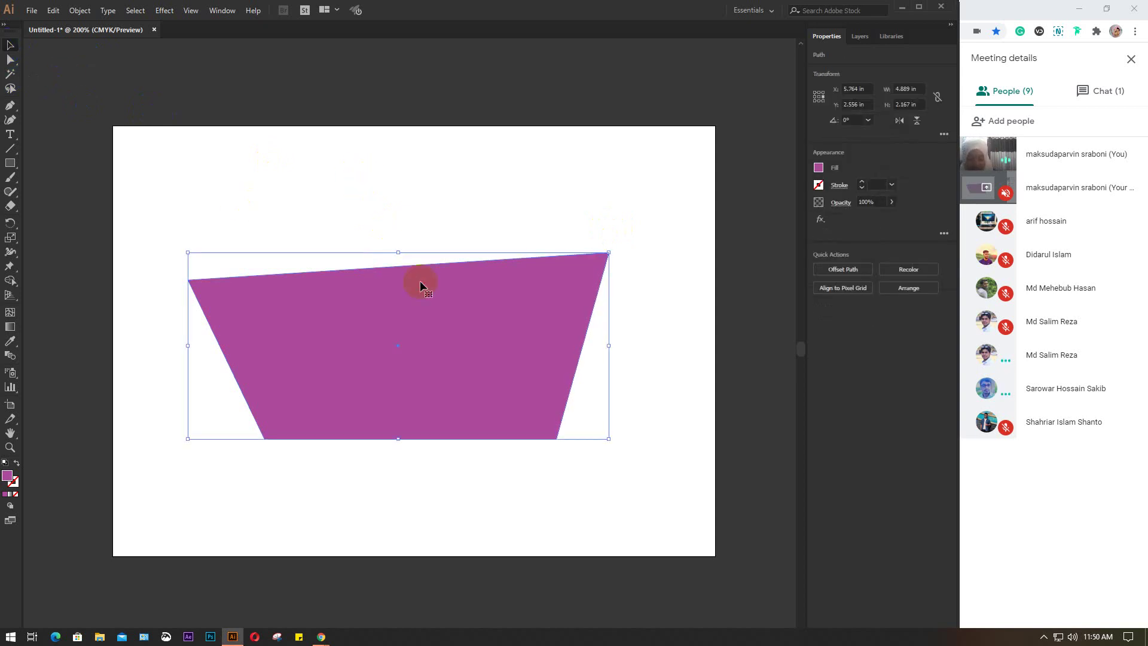
{"action": "key", "text": "Delete"}
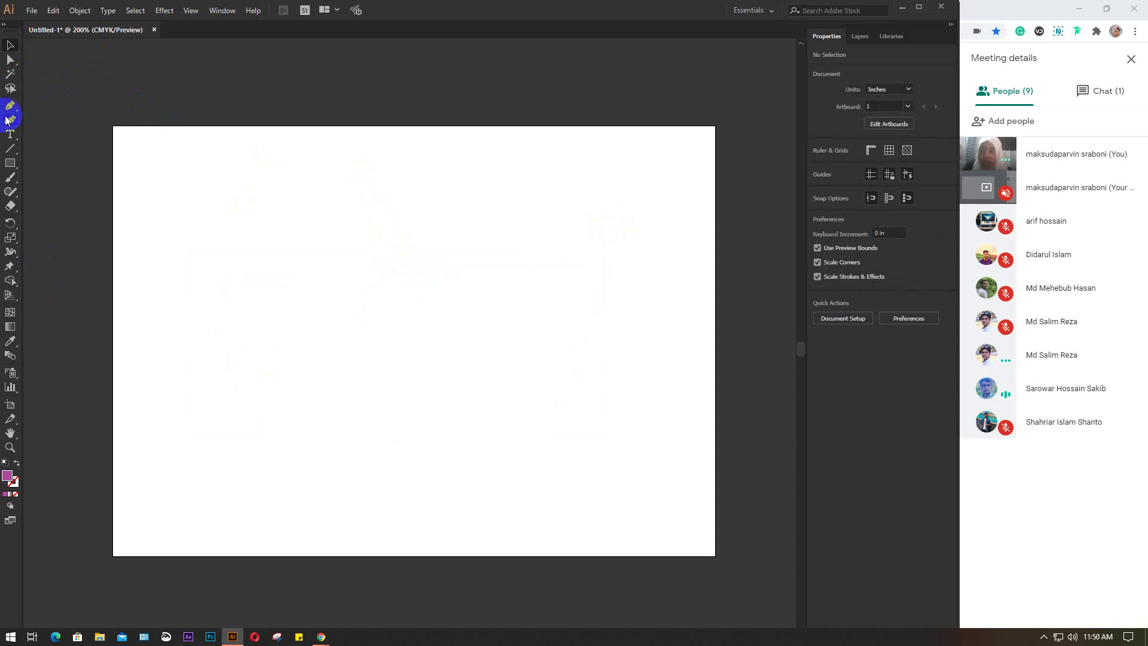
{"action": "left_click", "coordinate": [10, 162]}
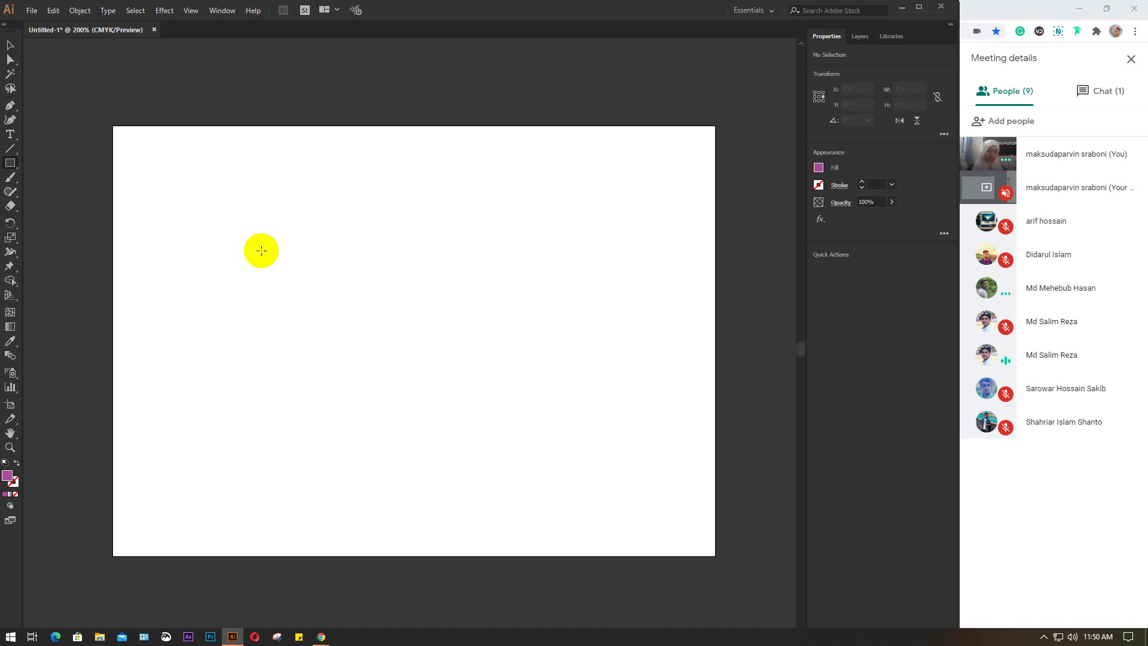
{"action": "left_click", "coordinate": [110, 179]}
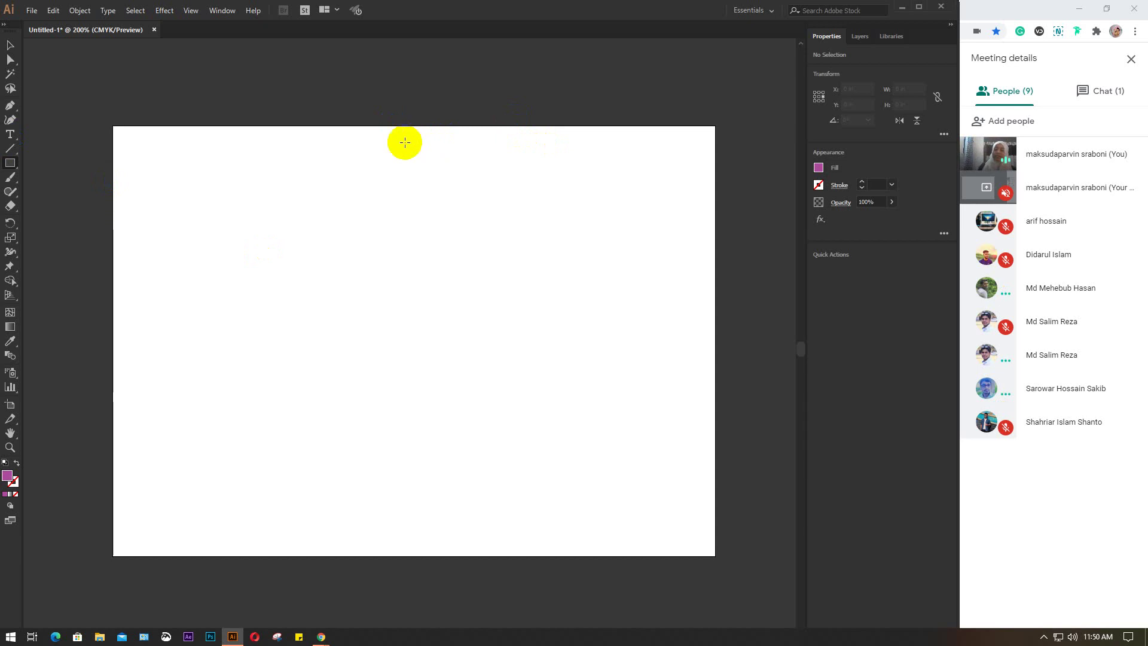
{"action": "left_click", "coordinate": [179, 91]}
{"action": "left_click", "coordinate": [53, 11]}
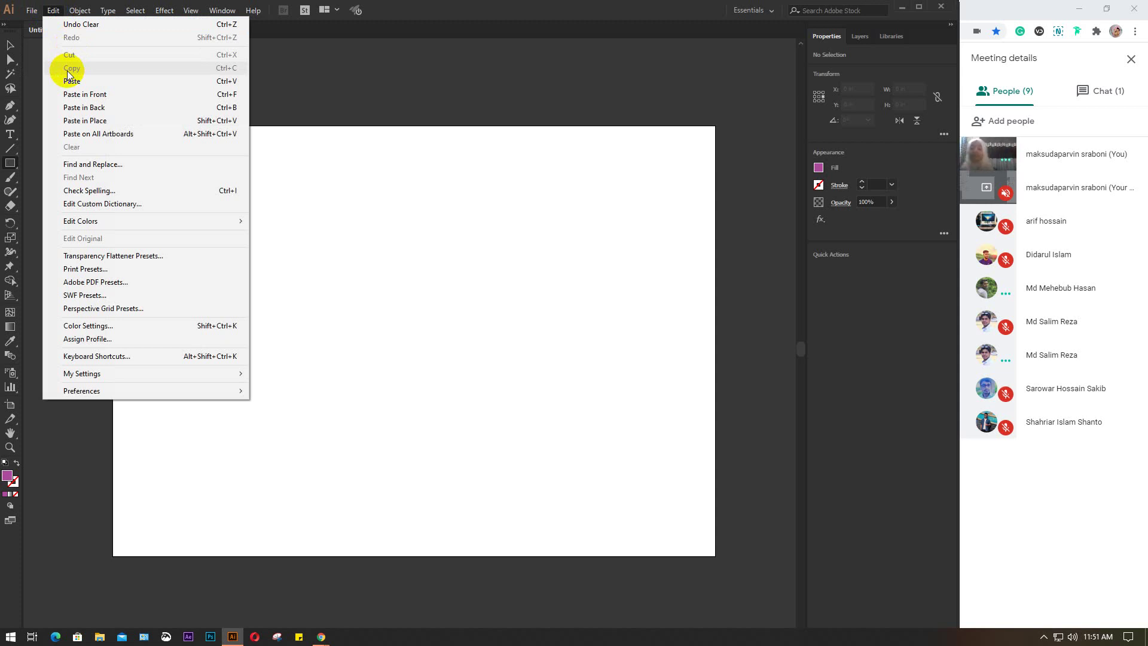
{"action": "left_click", "coordinate": [53, 10]}
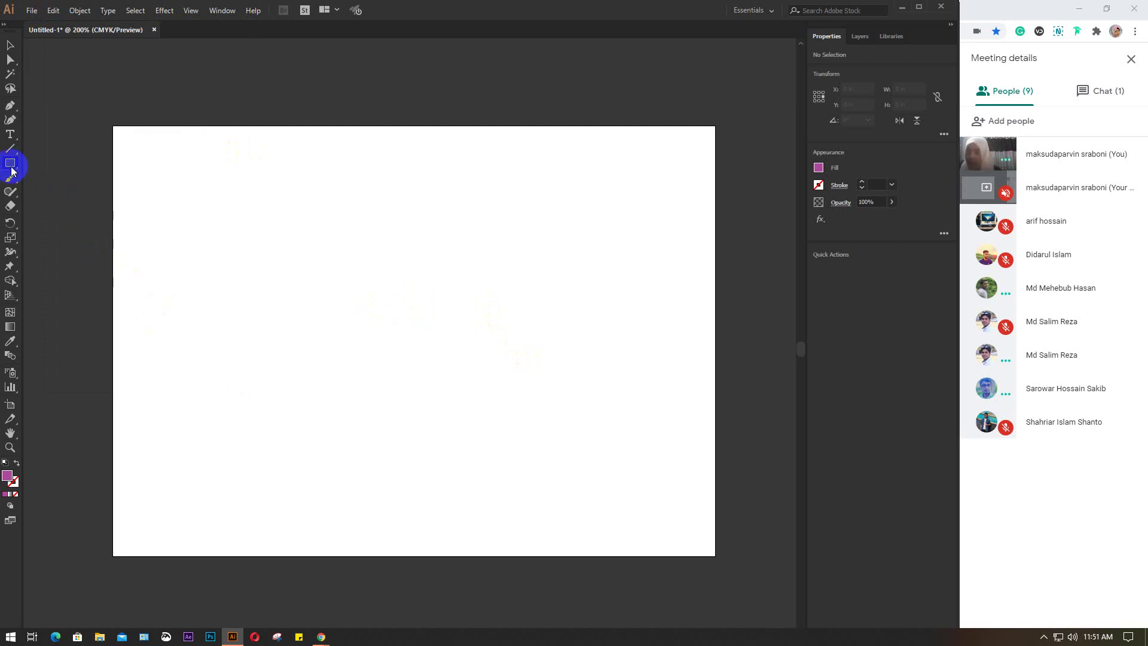
{"action": "left_click_drag", "start_coordinate": [11, 171], "coordinate": [57, 162]}
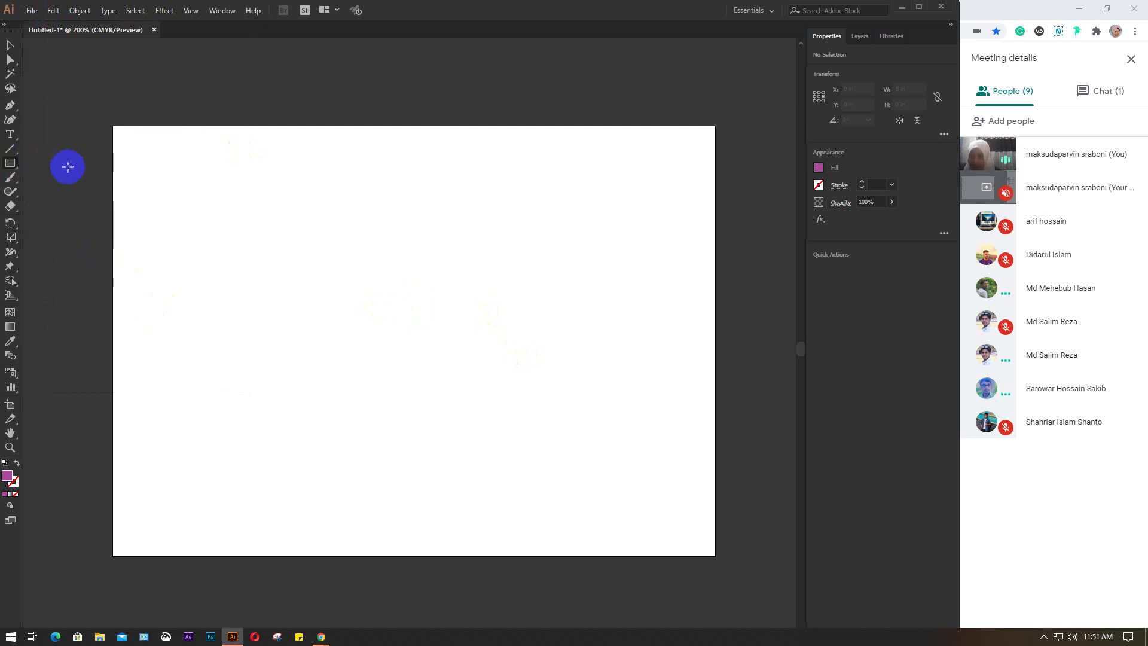
{"action": "left_click", "coordinate": [5, 137]}
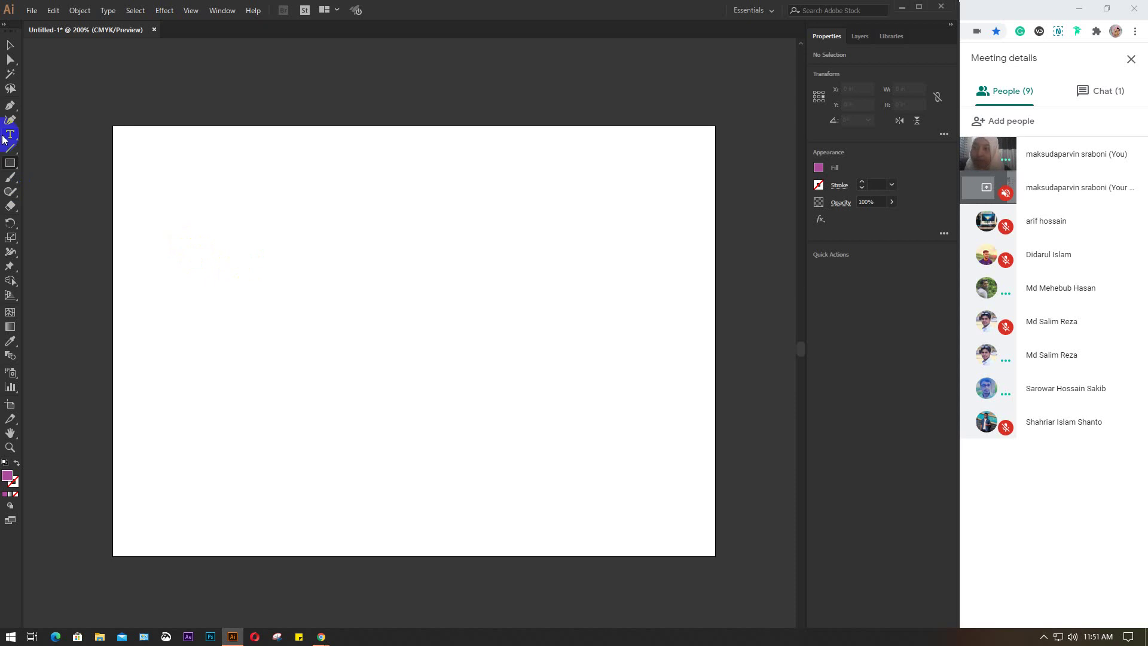
- Type a lowercase 'j' on the artboard and move it down and left
{"action": "left_click_drag", "start_coordinate": [3, 140], "coordinate": [60, 137]}
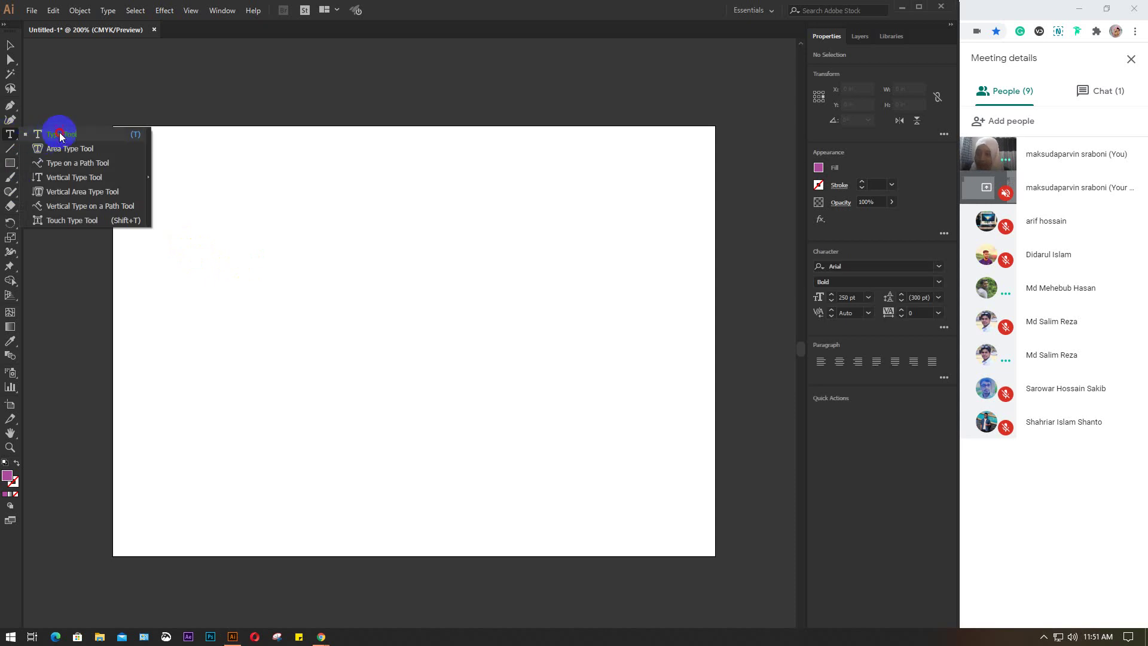
{"action": "left_click", "coordinate": [302, 318]}
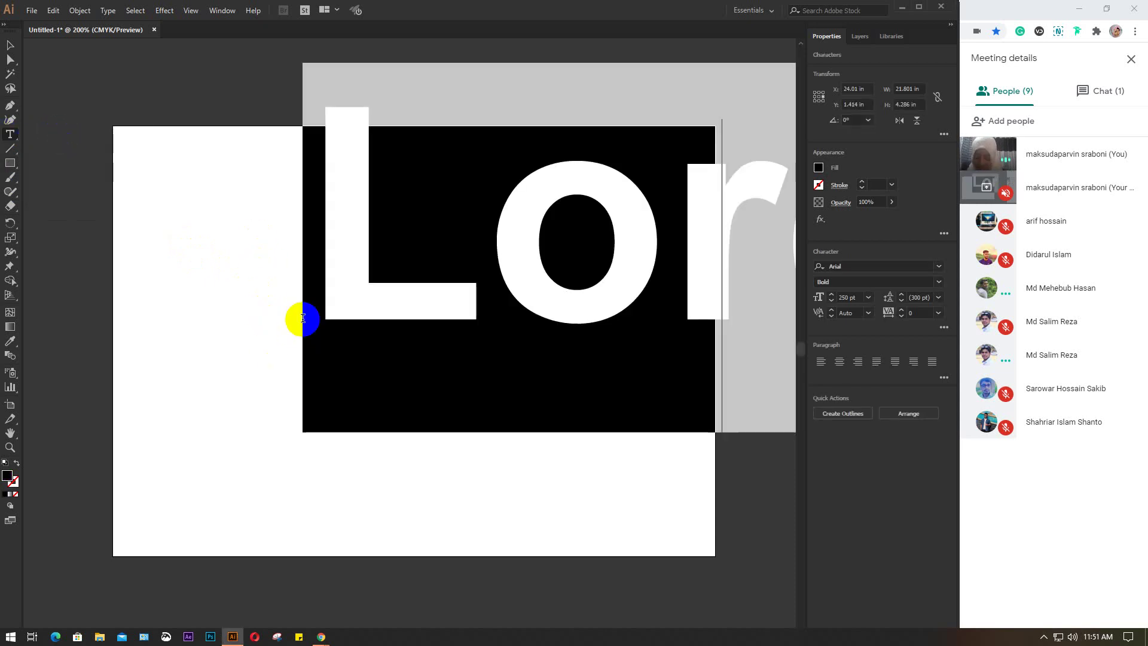
{"action": "type", "text": "j"}
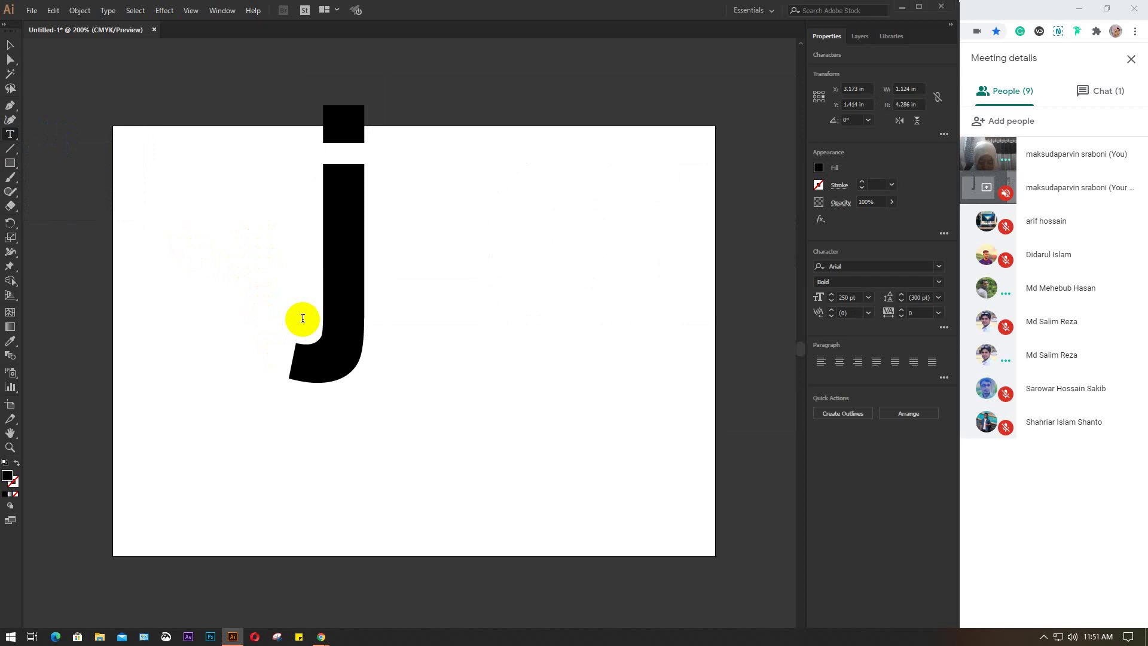
{"action": "left_click", "coordinate": [9, 49]}
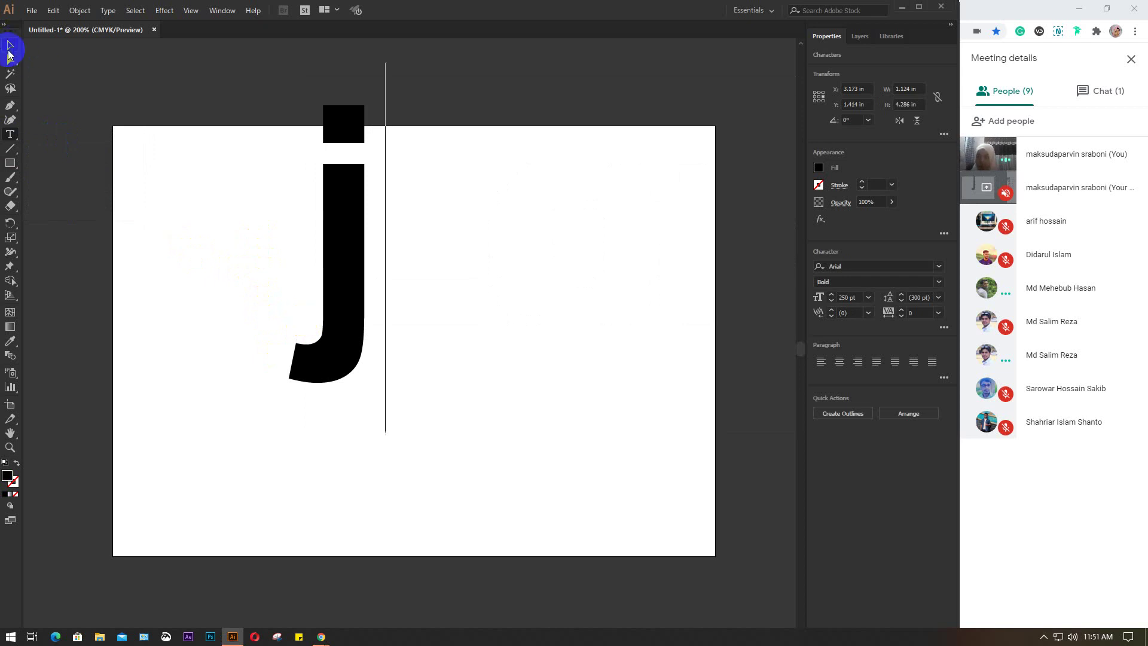
{"action": "left_click_drag", "start_coordinate": [332, 231], "coordinate": [286, 339]}
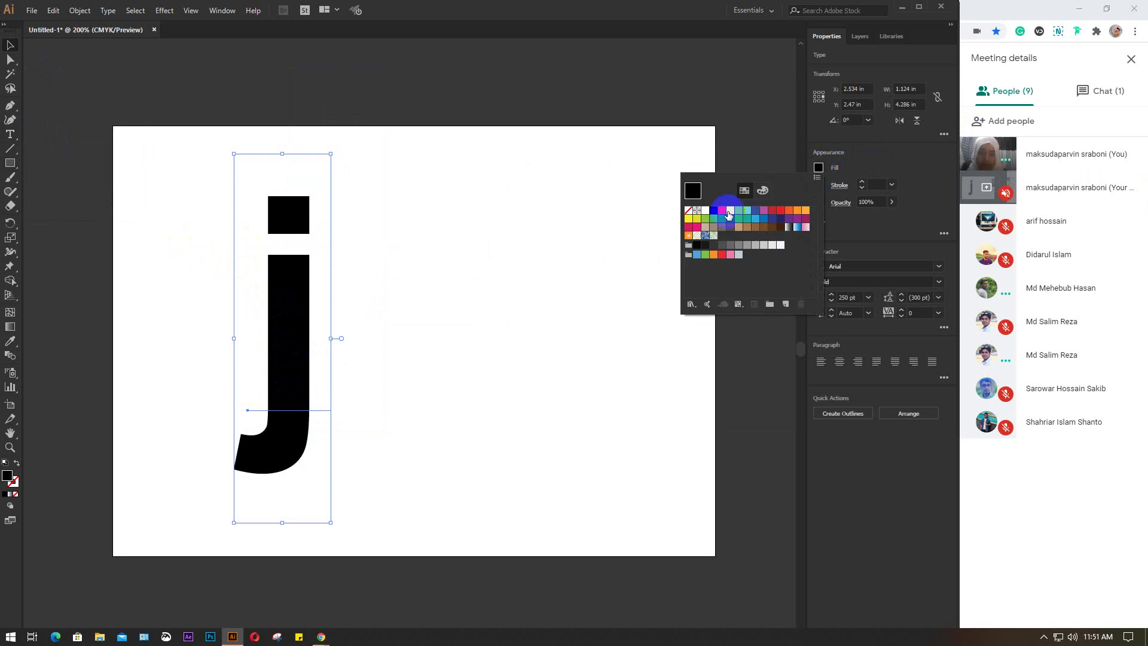
- Fill the j yellow, then change its fill to orange-red
{"action": "left_click", "coordinate": [730, 210]}
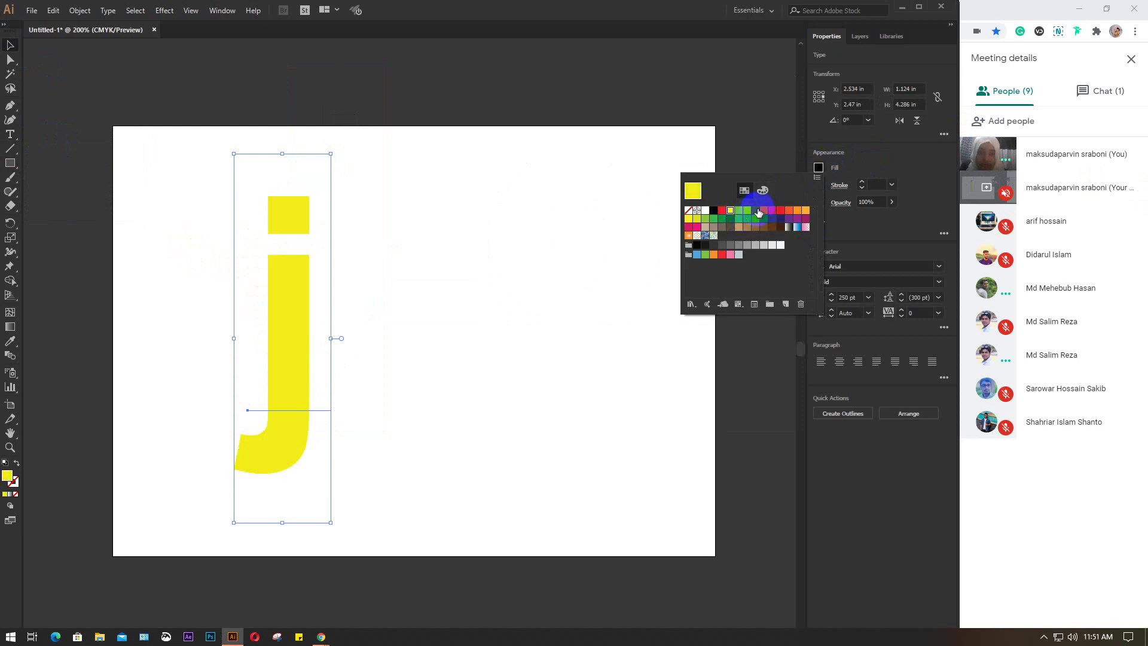
{"action": "left_click", "coordinate": [789, 210]}
{"action": "left_click", "coordinate": [818, 168]}
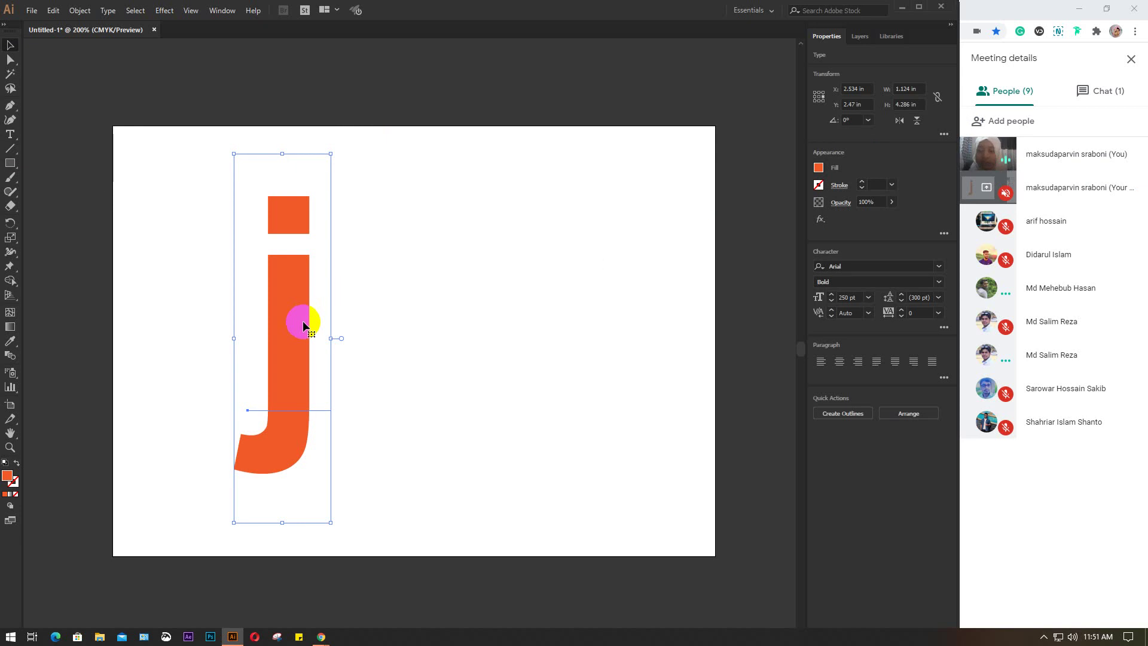
- Reflect the j across the vertical axis and move it to the right
{"action": "right_click", "coordinate": [303, 324]}
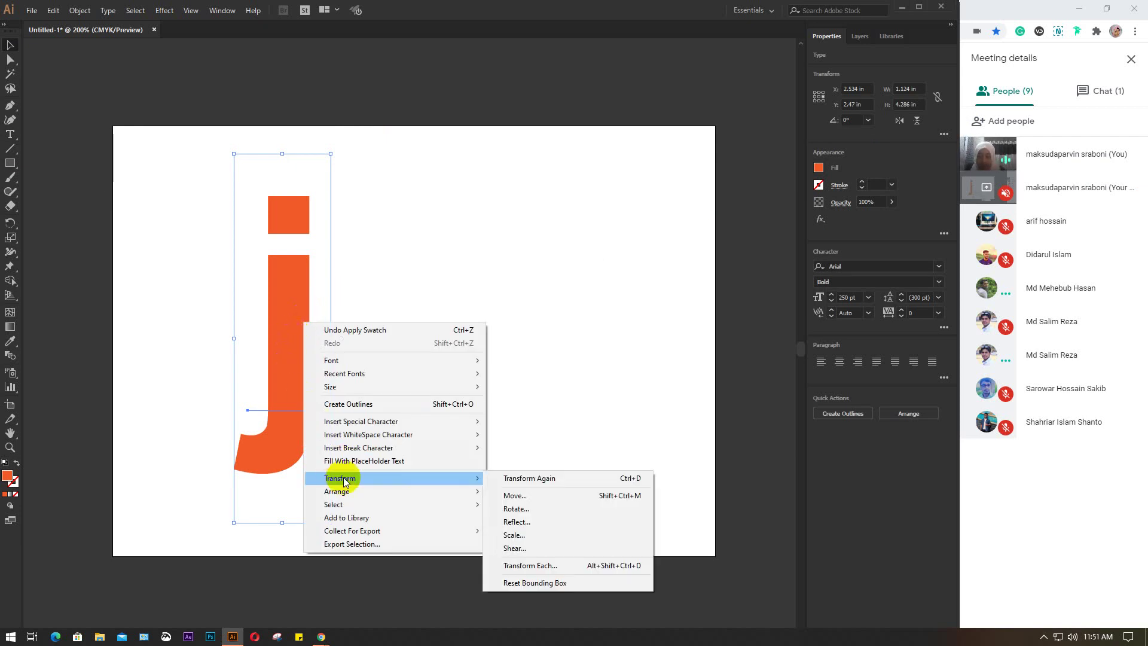
{"action": "mouse_move", "coordinate": [340, 478]}
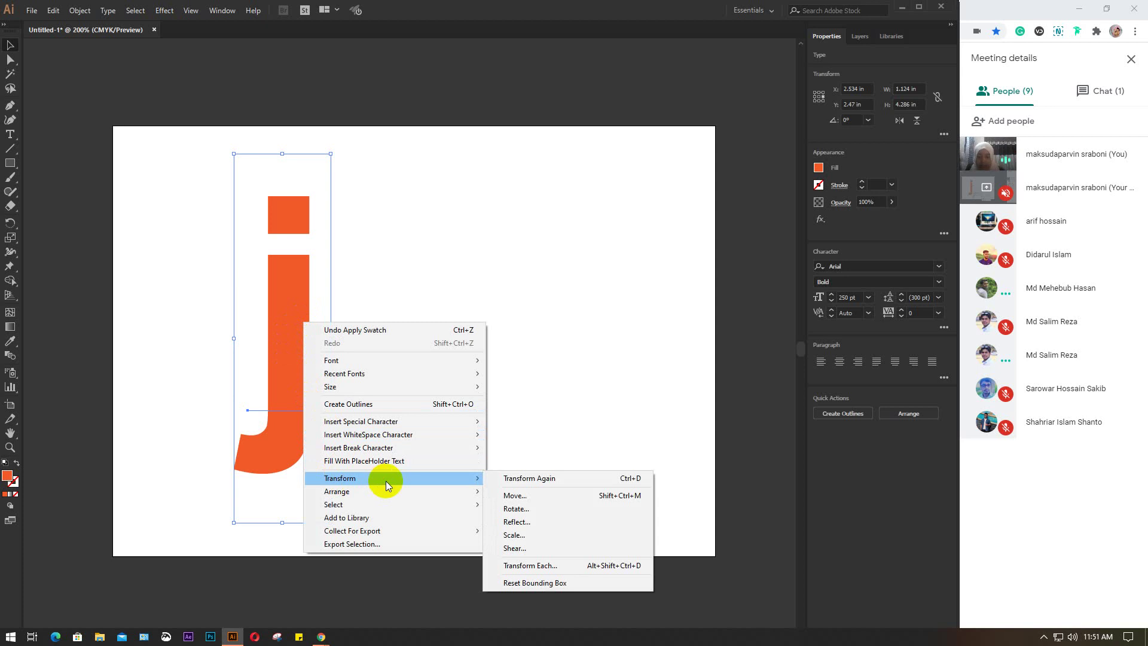
{"action": "left_click", "coordinate": [541, 522]}
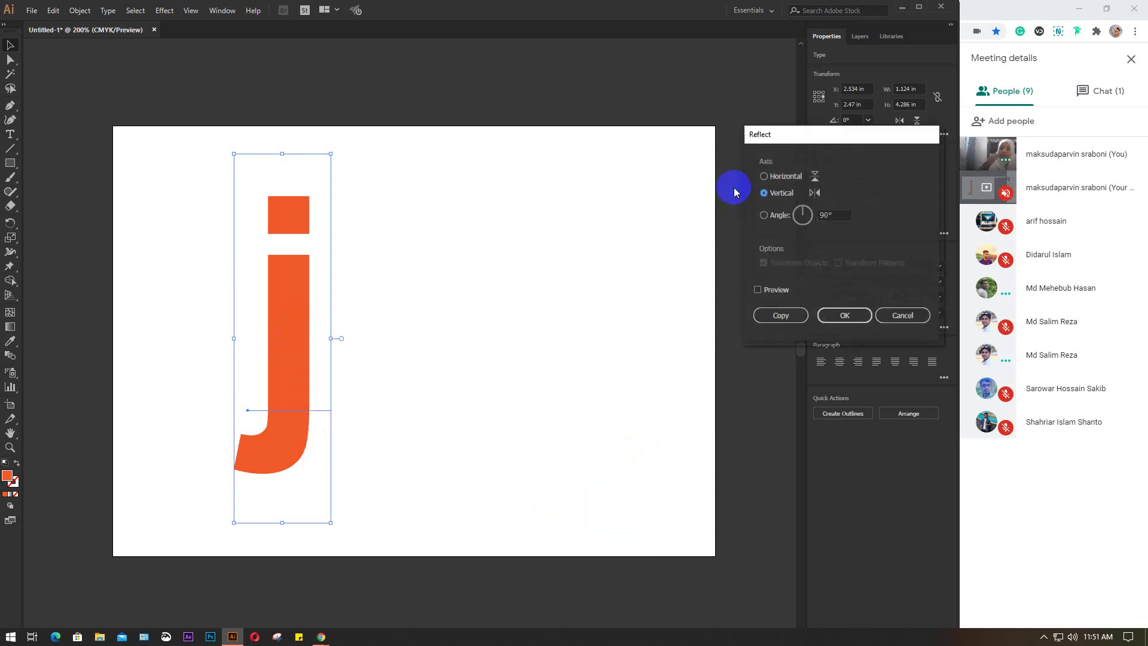
{"action": "left_click_drag", "start_coordinate": [820, 140], "coordinate": [632, 157]}
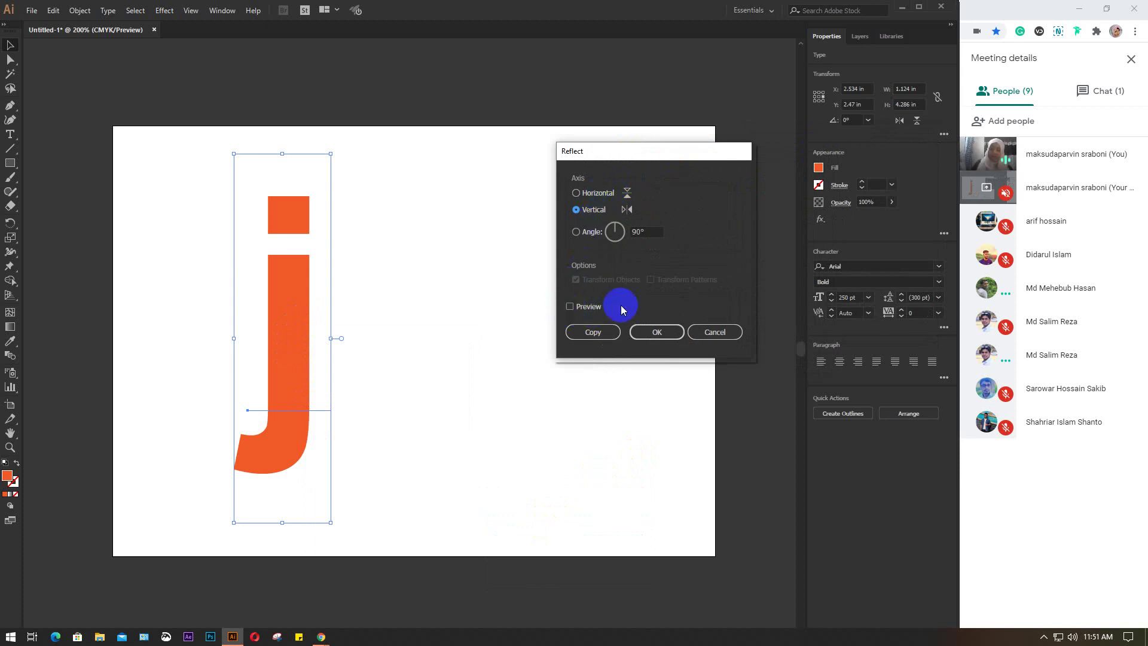
{"action": "left_click", "coordinate": [586, 307]}
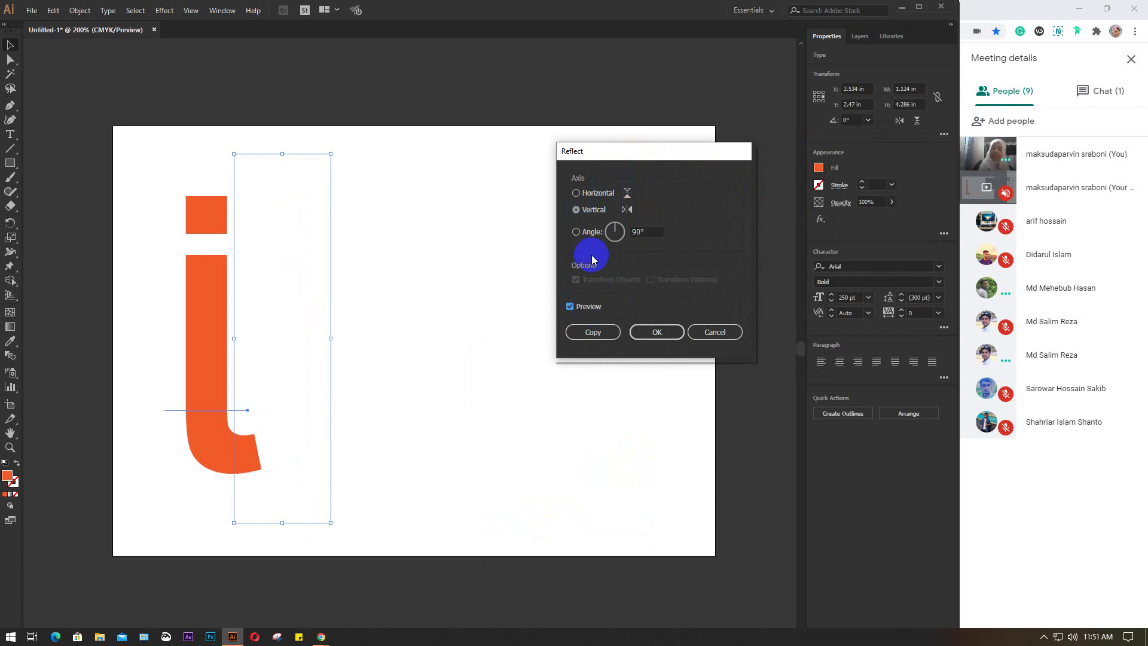
{"action": "left_click", "coordinate": [590, 192]}
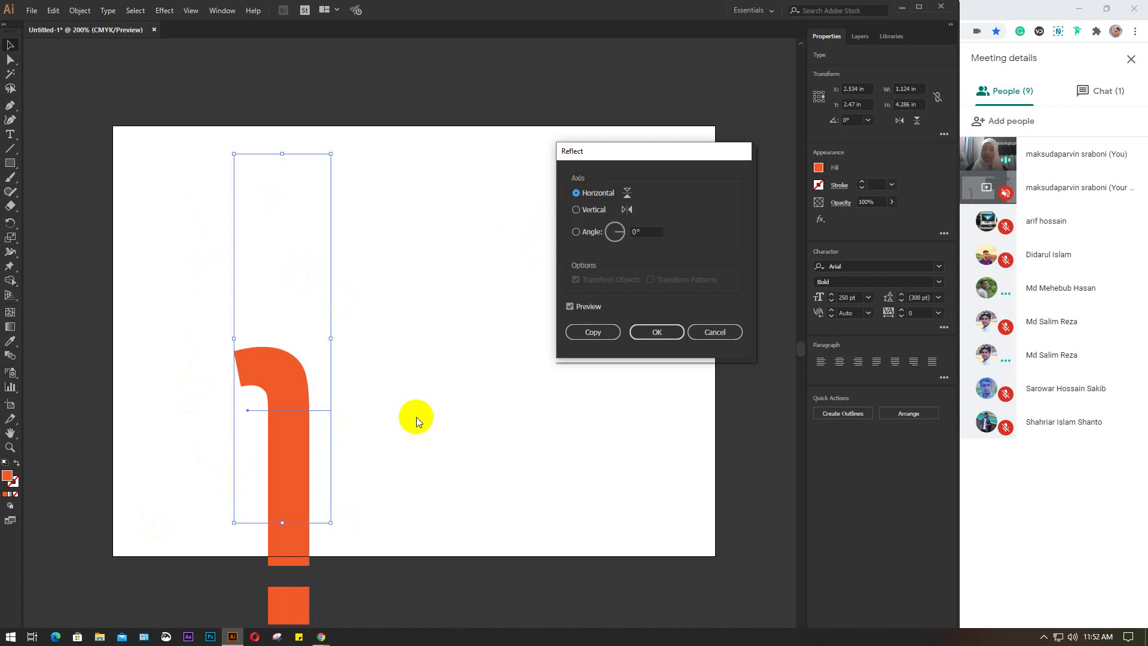
{"action": "left_click", "coordinate": [591, 210]}
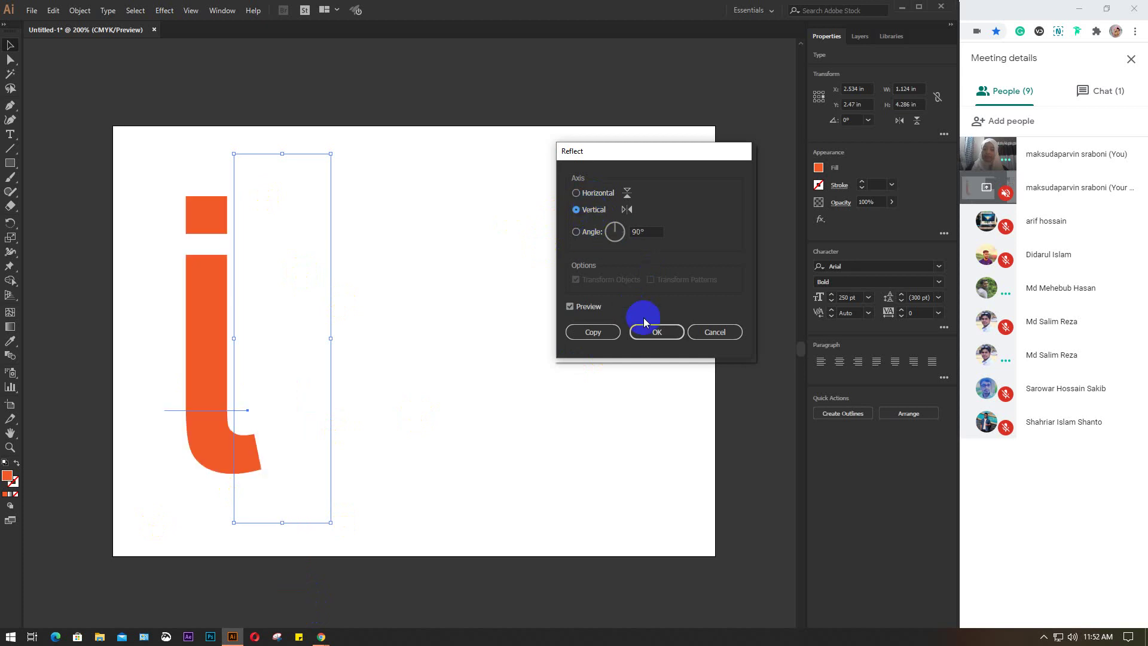
{"action": "left_click", "coordinate": [657, 333]}
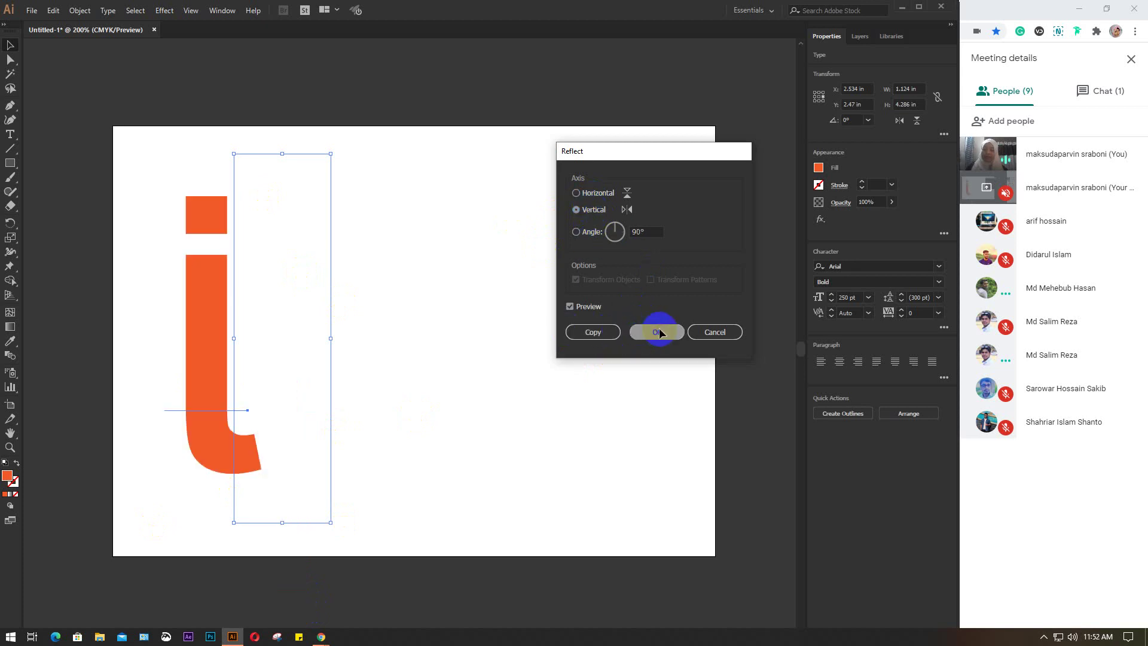
{"action": "mouse_move", "coordinate": [204, 339]}
{"action": "left_mouse_down"}
{"action": "mouse_move", "coordinate": [412, 353]}
{"action": "mouse_move", "coordinate": [439, 321]}
{"action": "left_mouse_up"}
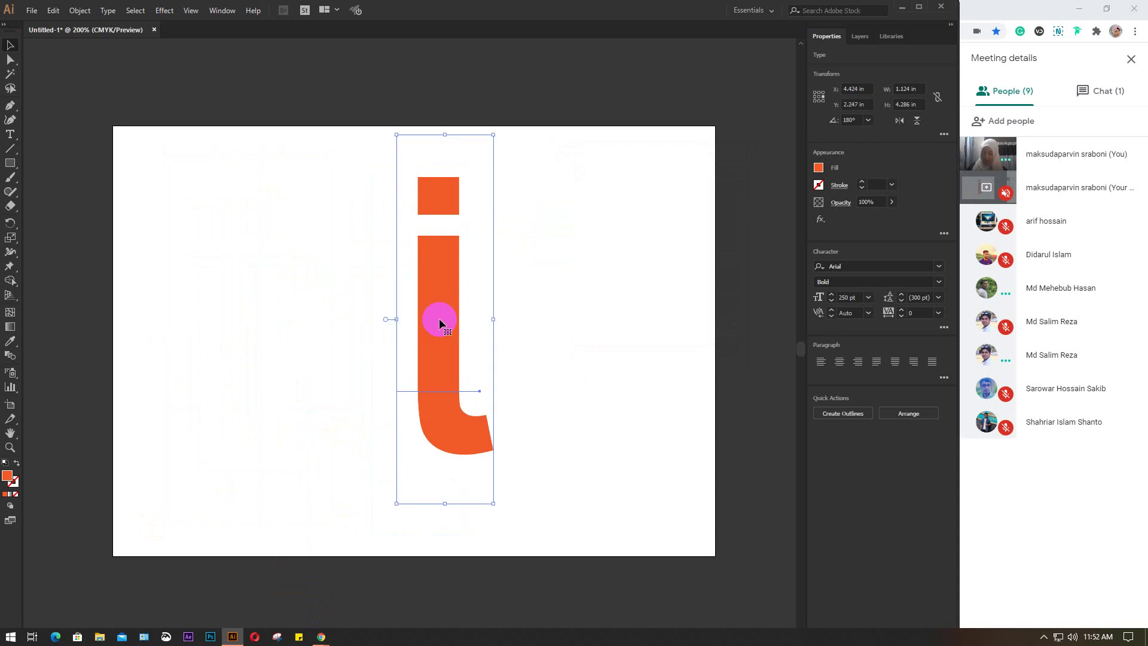
- Make a reflected copy of the letter and place it left beside the original
{"action": "right_click", "coordinate": [439, 320]}
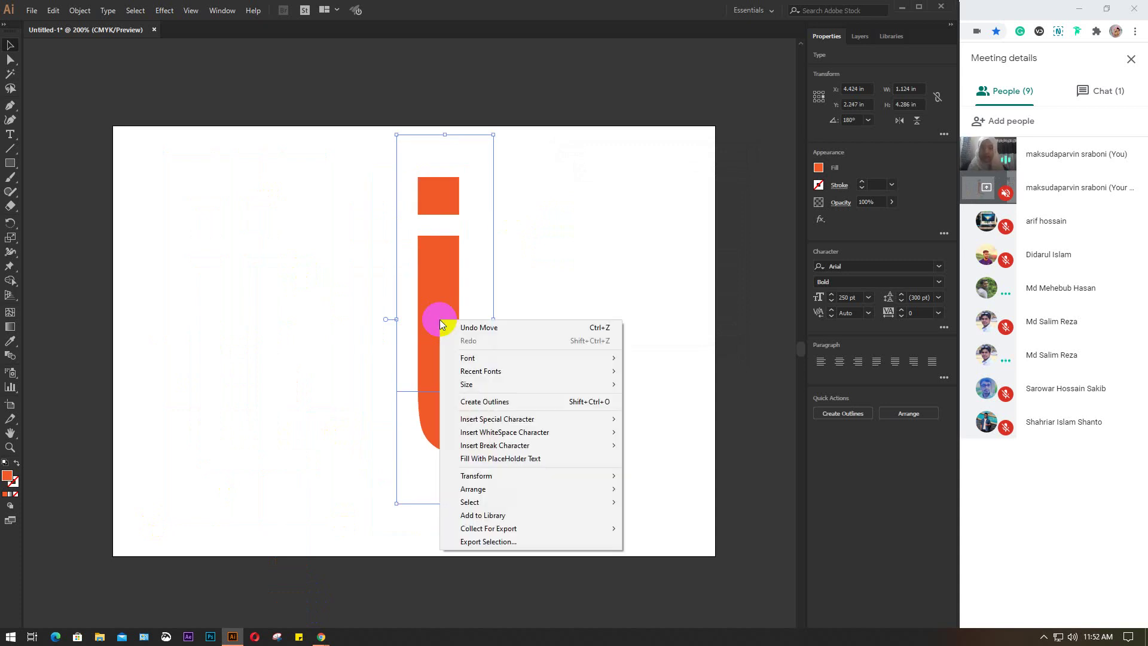
{"action": "mouse_move", "coordinate": [476, 475]}
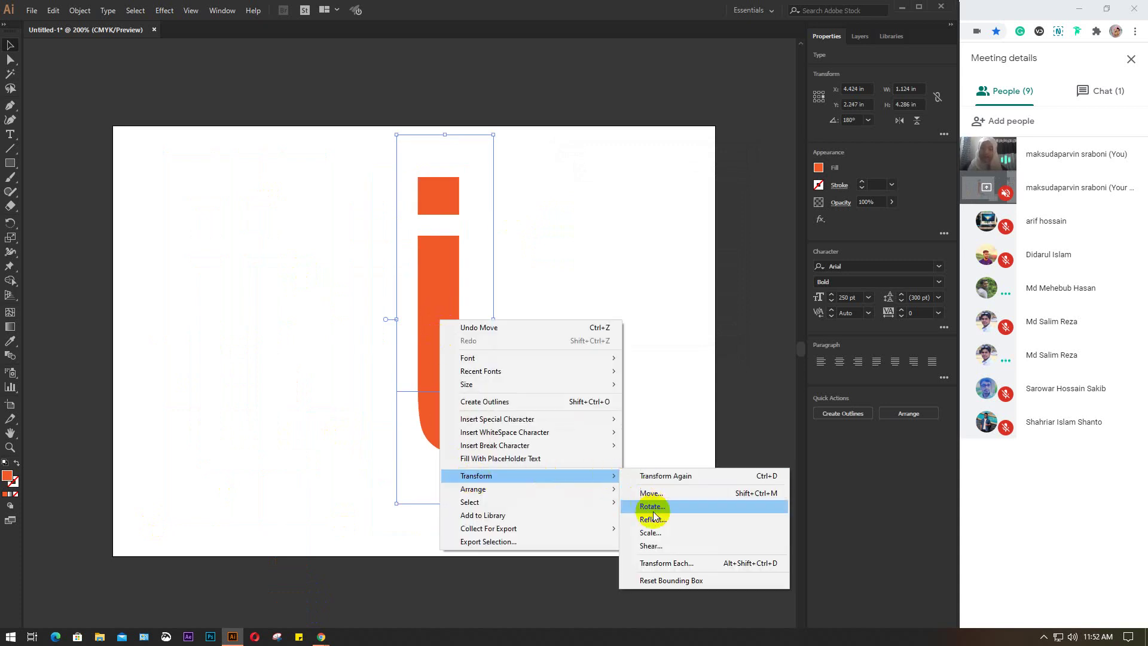
{"action": "left_click", "coordinate": [658, 517]}
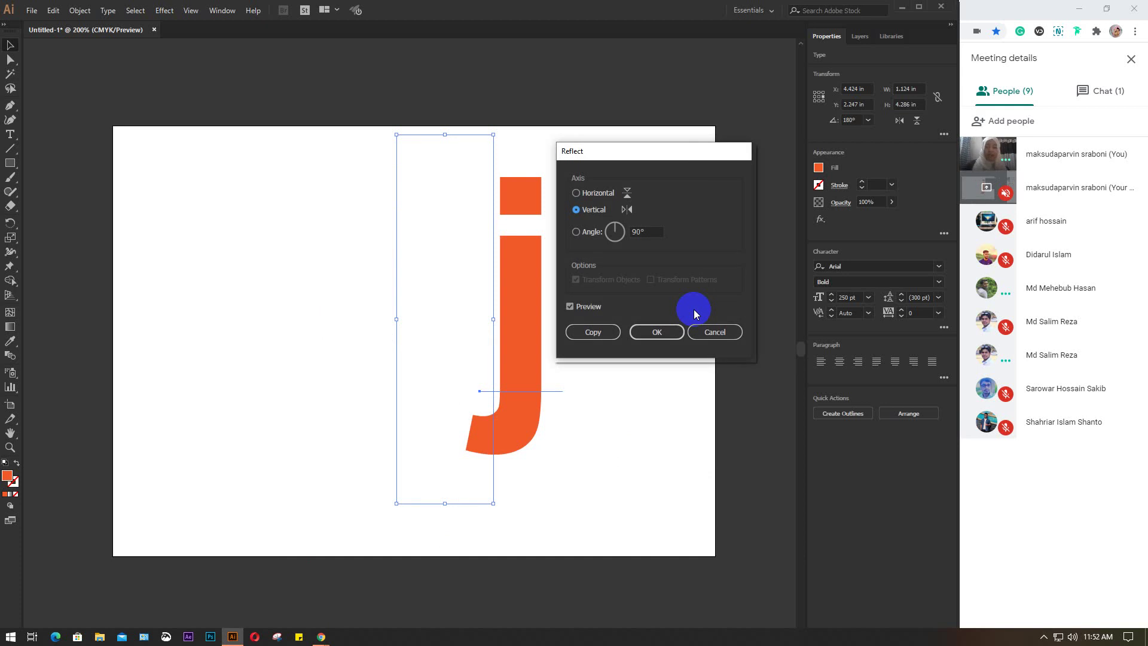
{"action": "left_click", "coordinate": [595, 328]}
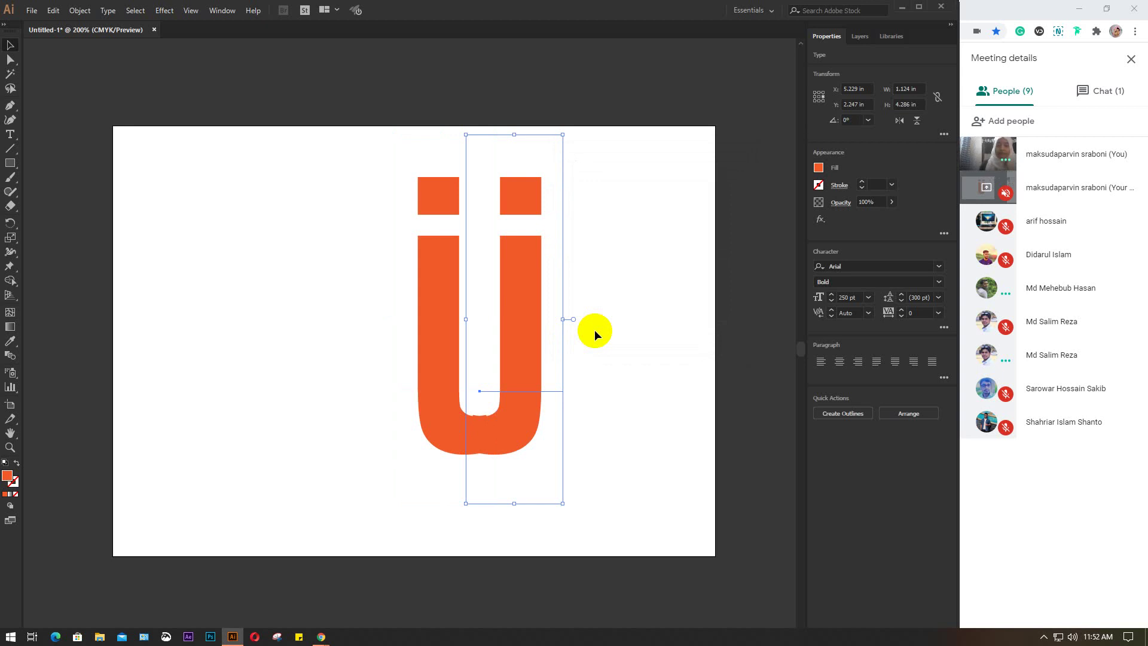
{"action": "left_click_drag", "start_coordinate": [526, 321], "coordinate": [363, 318]}
{"action": "left_click", "coordinate": [554, 322]}
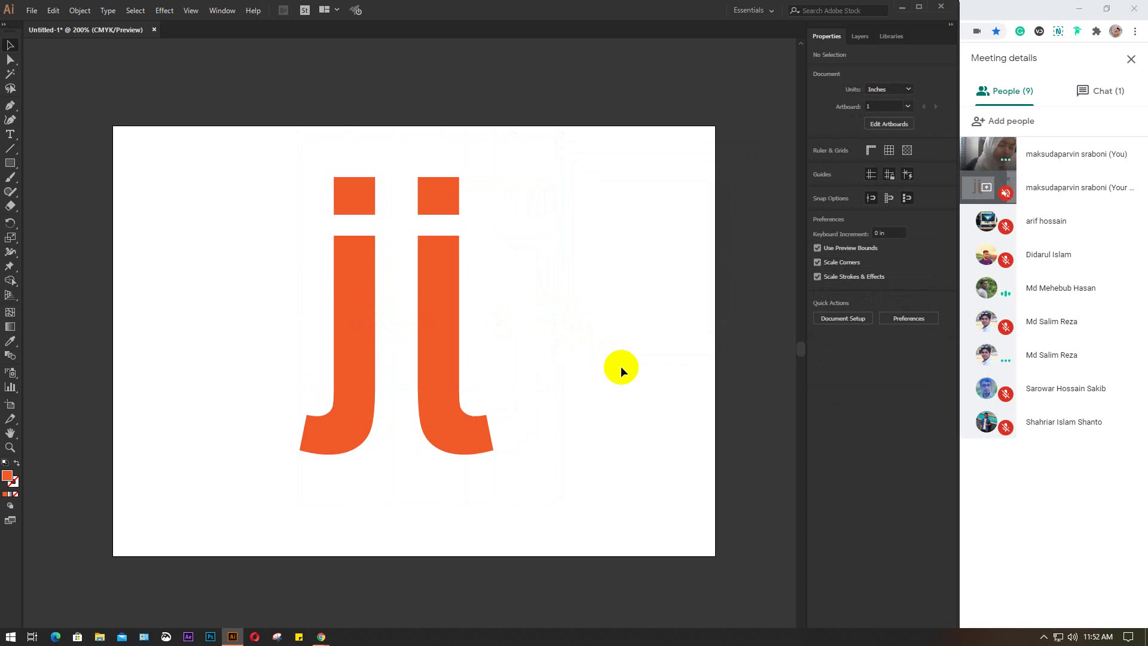
{"action": "left_click", "coordinate": [9, 48]}
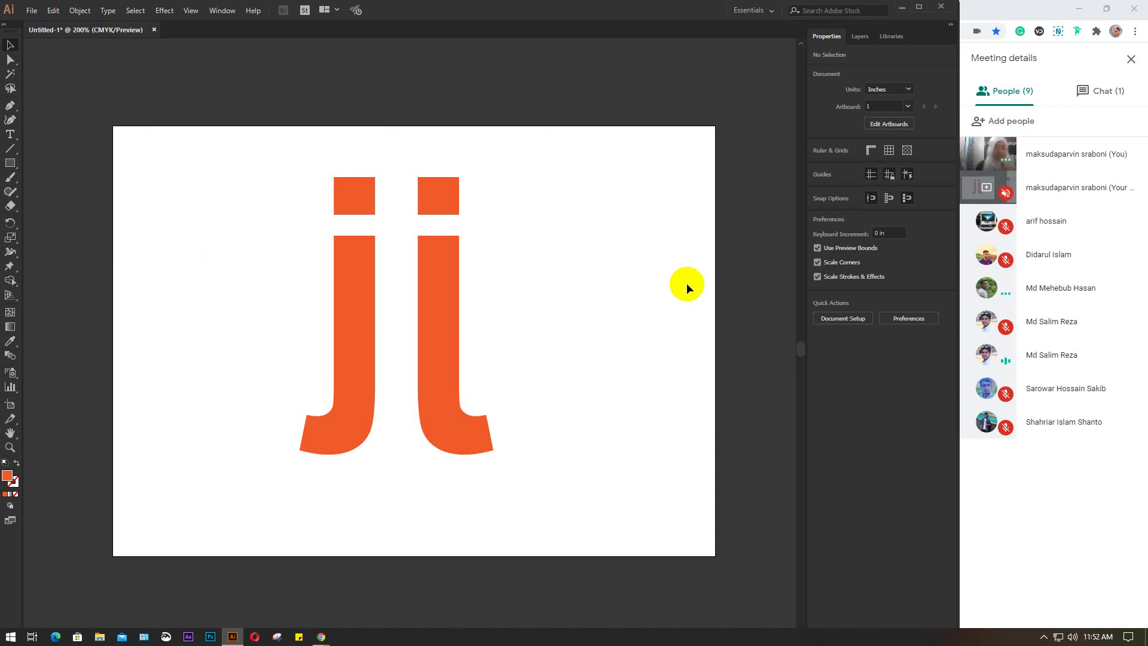
- Delete the mirrored letter and move the j right and down toward the centre
{"action": "left_click_drag", "start_coordinate": [467, 302], "coordinate": [447, 299]}
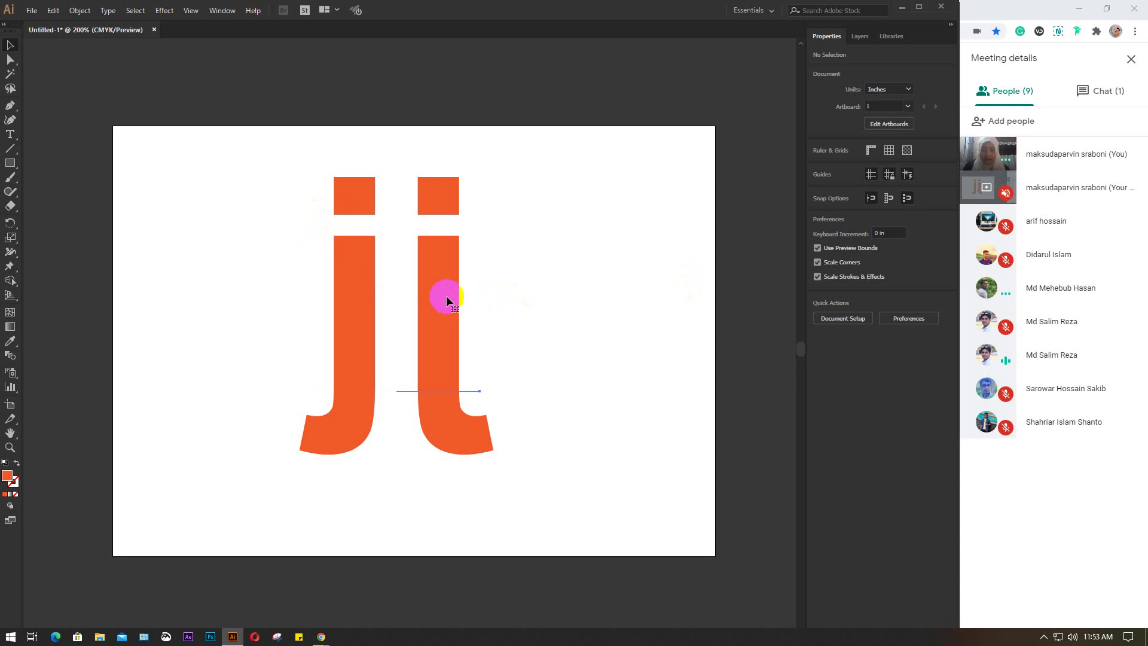
{"action": "left_click", "coordinate": [448, 297]}
{"action": "key", "text": "Delete"}
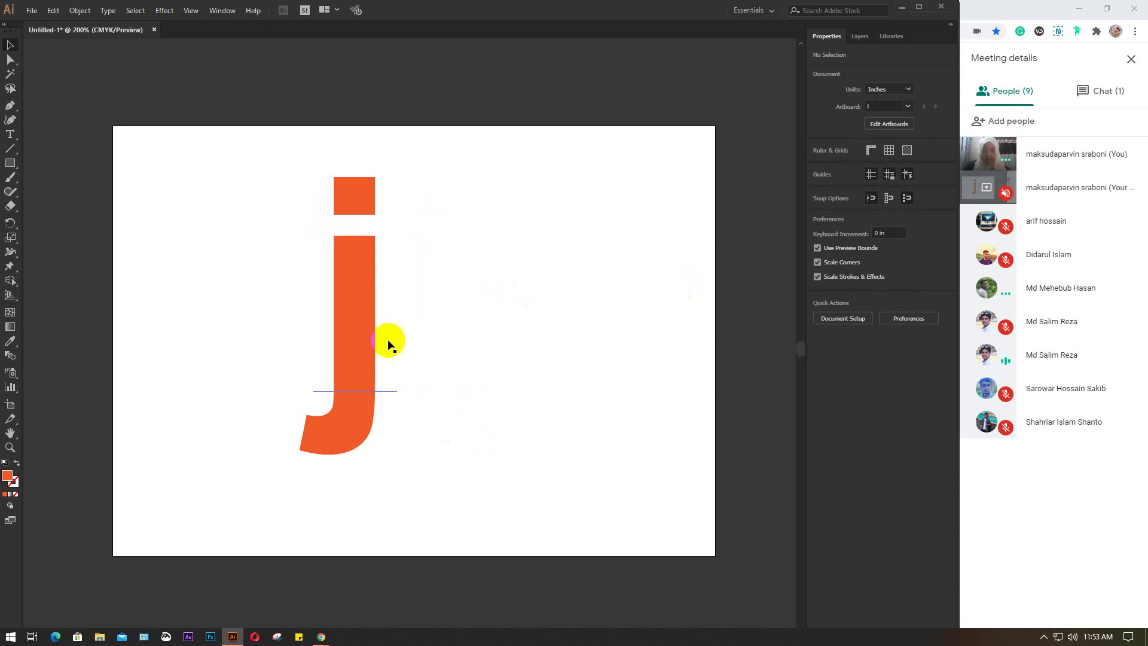
{"action": "mouse_move", "coordinate": [356, 348]}
{"action": "left_mouse_down"}
{"action": "mouse_move", "coordinate": [426, 392]}
{"action": "mouse_move", "coordinate": [411, 359]}
{"action": "left_mouse_up"}
- Convert the j to outlines with Ctrl+Shift+O and pick the Direct Selection tool
{"action": "key", "text": "a"}
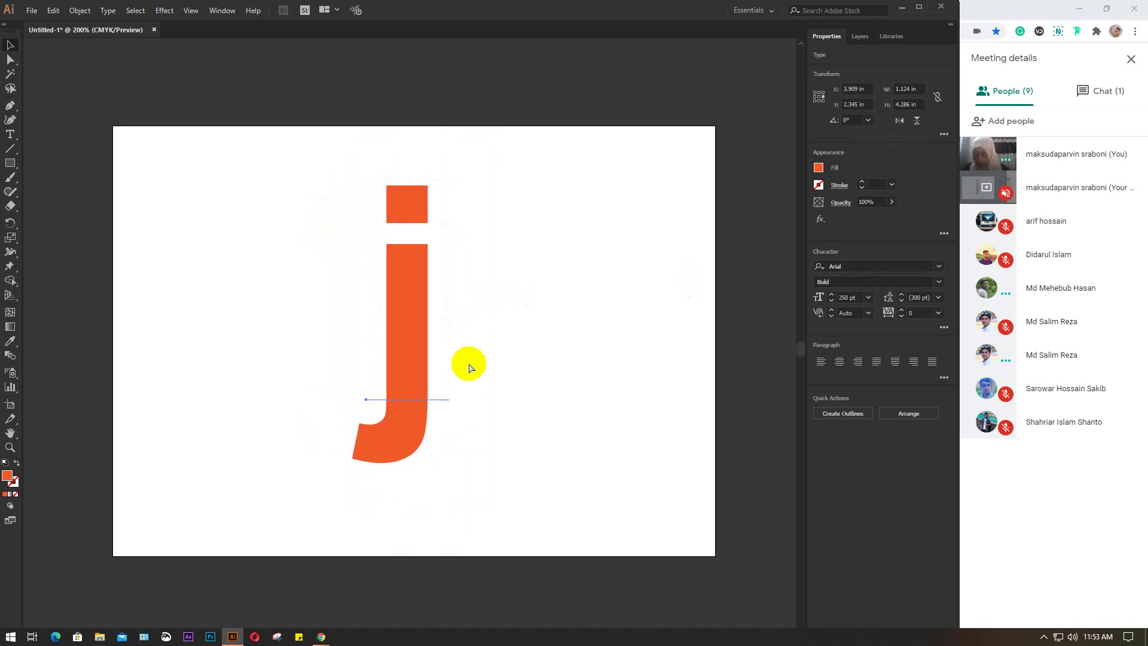
{"action": "key", "text": "ctrl+shift+o"}
{"action": "key", "text": "v"}
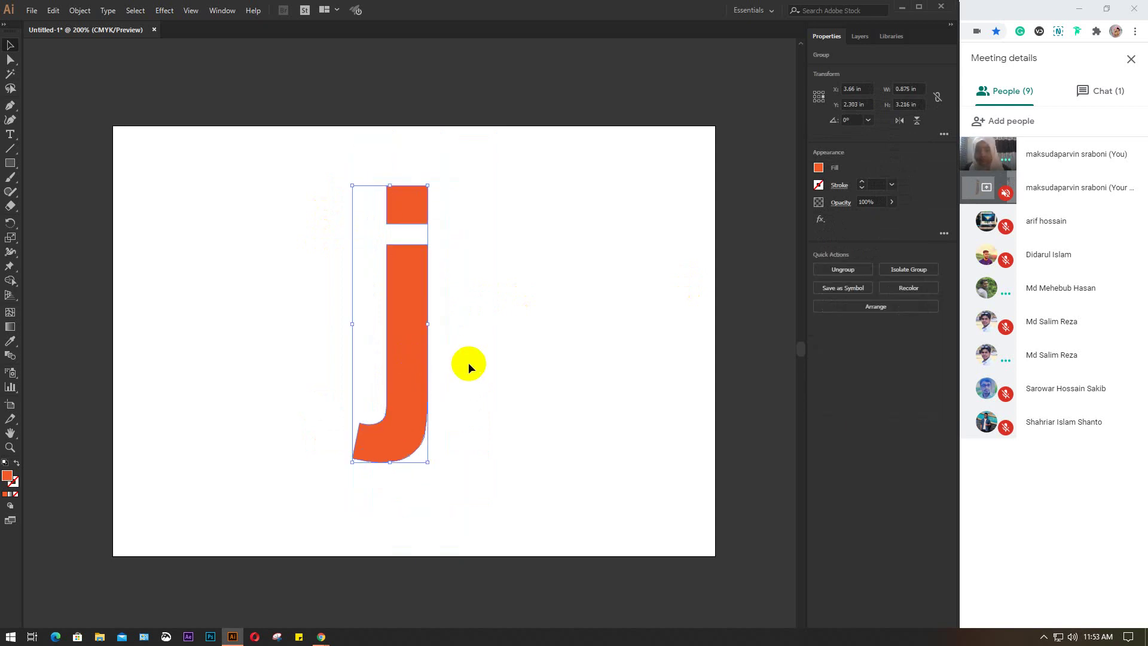
{"action": "left_click", "coordinate": [520, 264]}
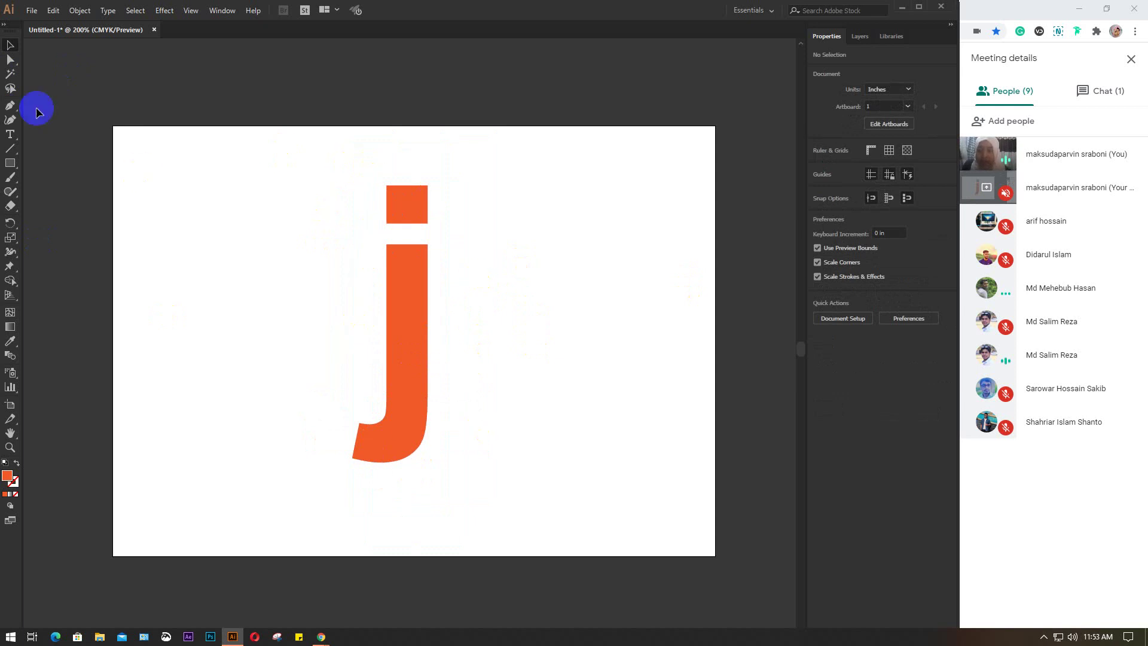
{"action": "left_click", "coordinate": [9, 61]}
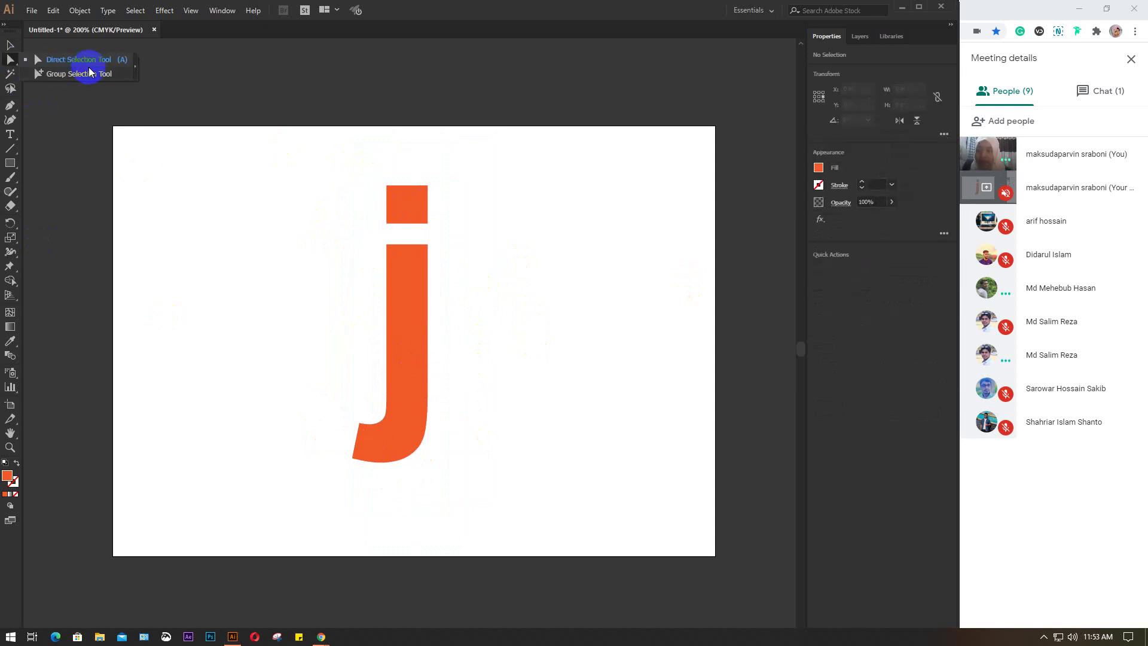
{"action": "left_click", "coordinate": [87, 60]}
- Drag the dot's corners outward into a slanted wedge, then delete the whole j
{"action": "left_click", "coordinate": [400, 201]}
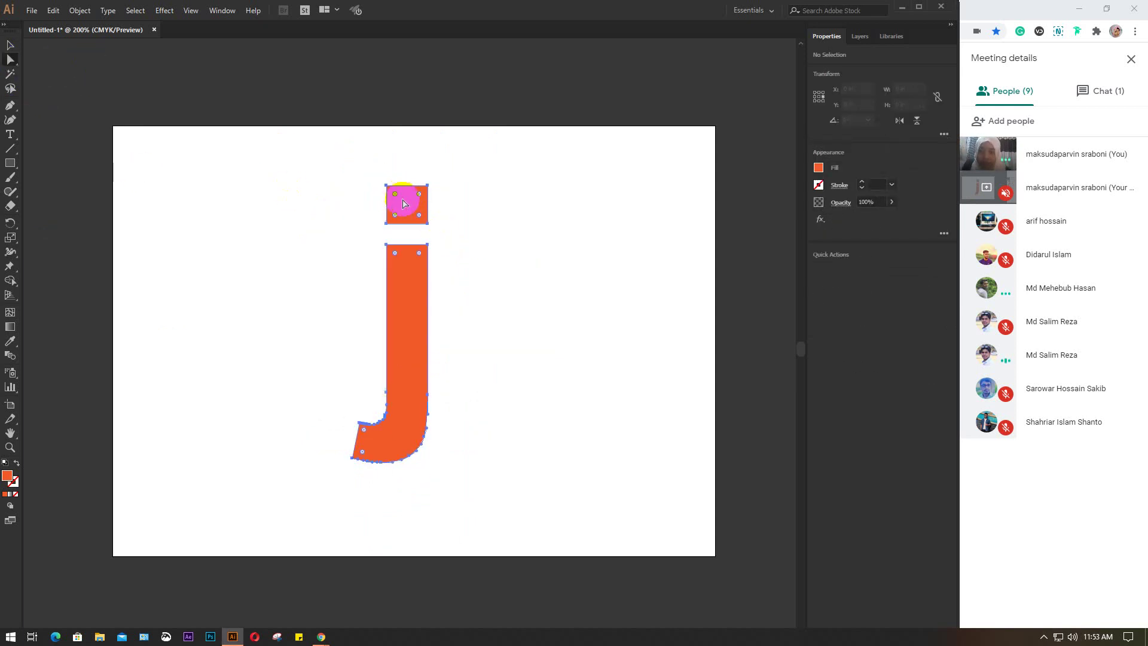
{"action": "left_click", "coordinate": [387, 187]}
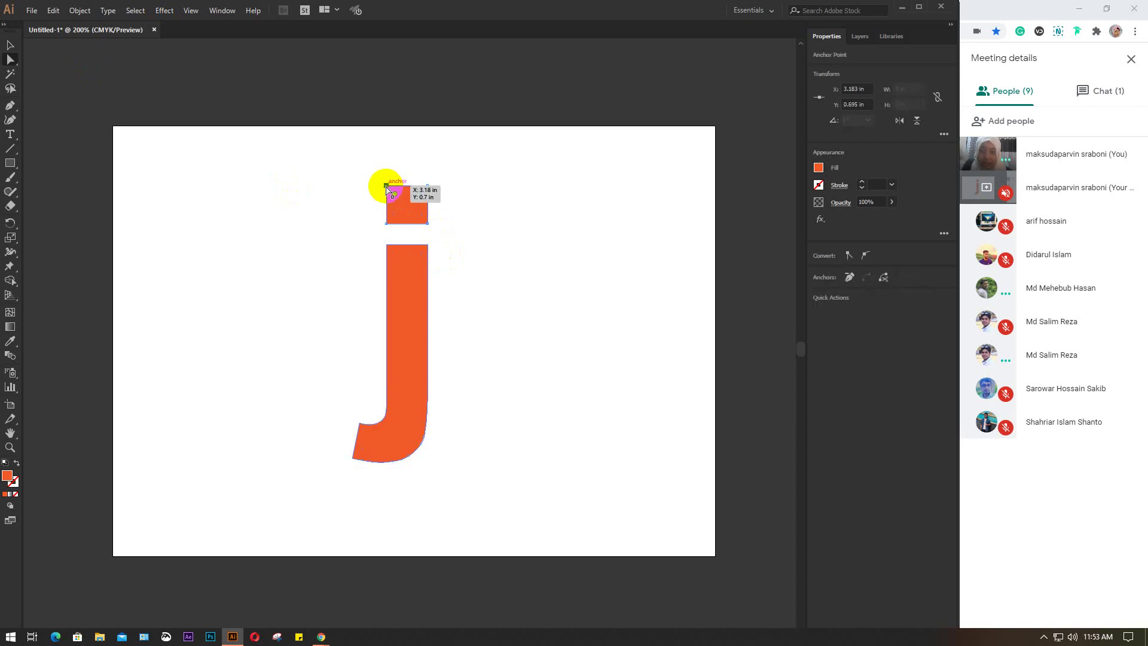
{"action": "left_click_drag", "start_coordinate": [386, 187], "coordinate": [351, 162]}
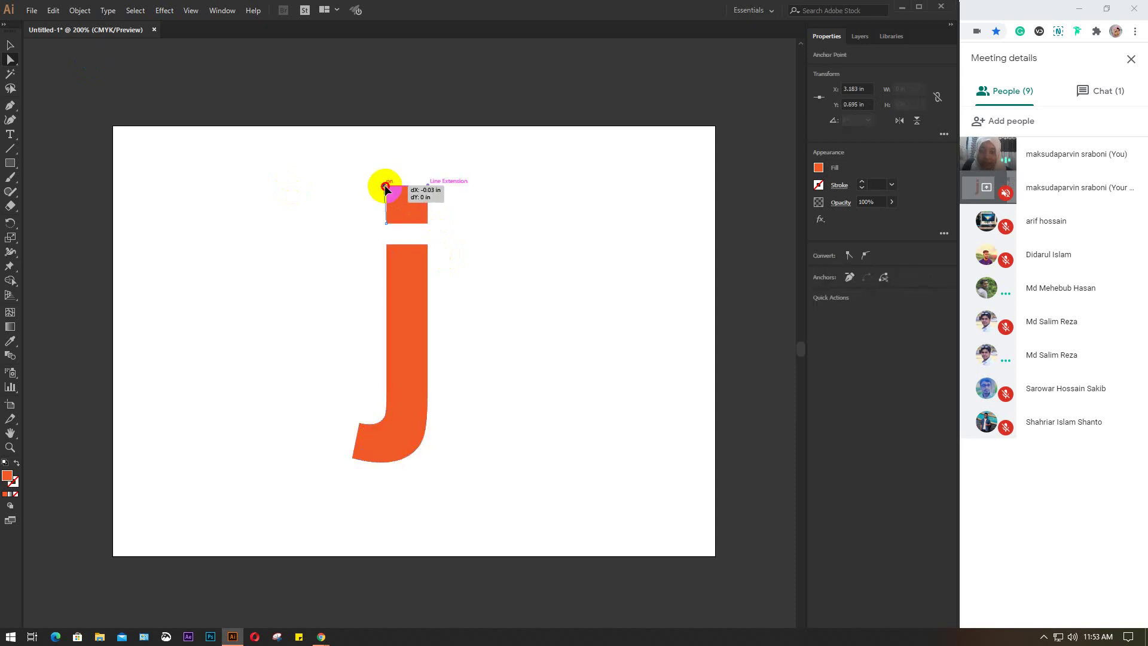
{"action": "left_click", "coordinate": [428, 186]}
{"action": "left_click_drag", "start_coordinate": [428, 186], "coordinate": [468, 170]}
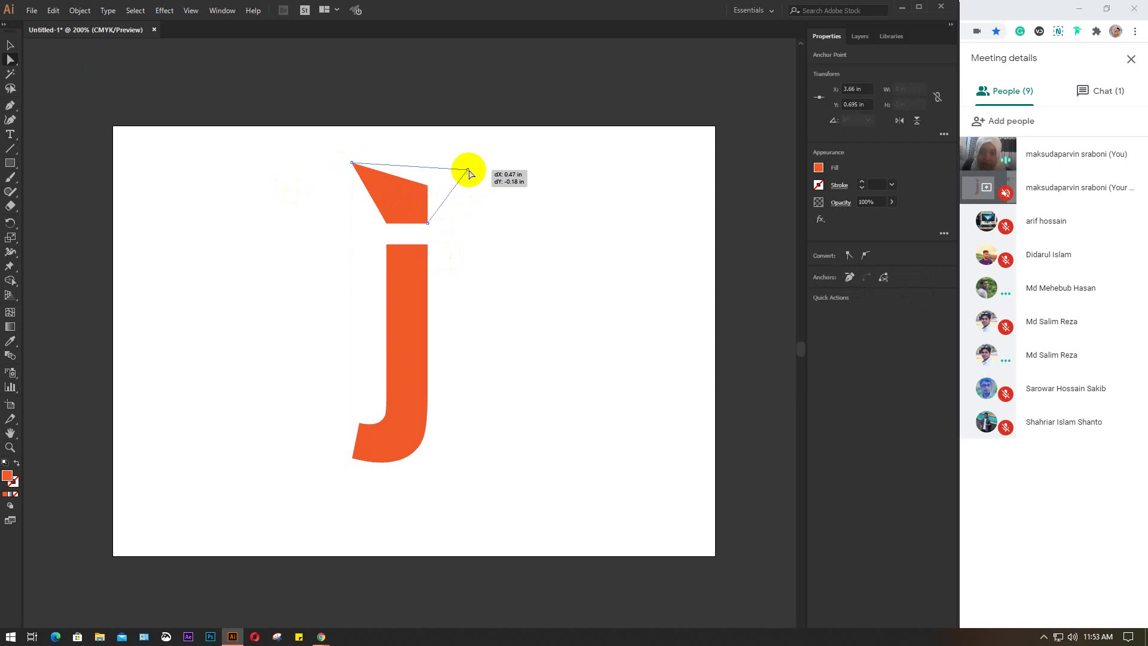
{"action": "left_click_drag", "start_coordinate": [429, 224], "coordinate": [475, 261]}
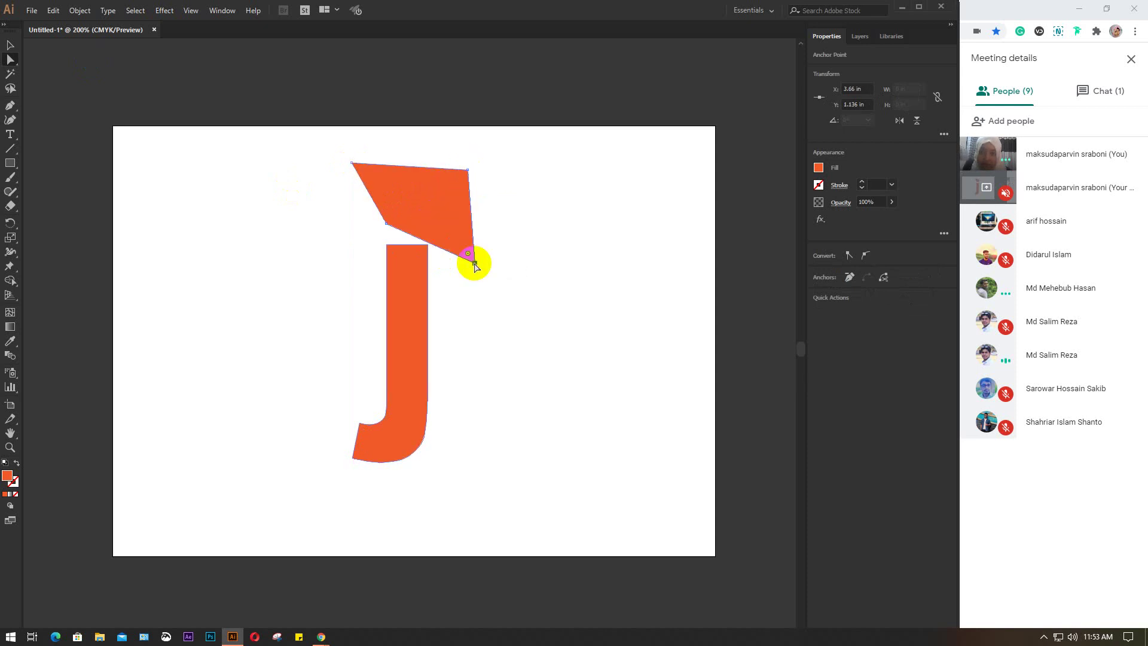
{"action": "left_click", "coordinate": [411, 296]}
{"action": "key", "text": "Delete"}
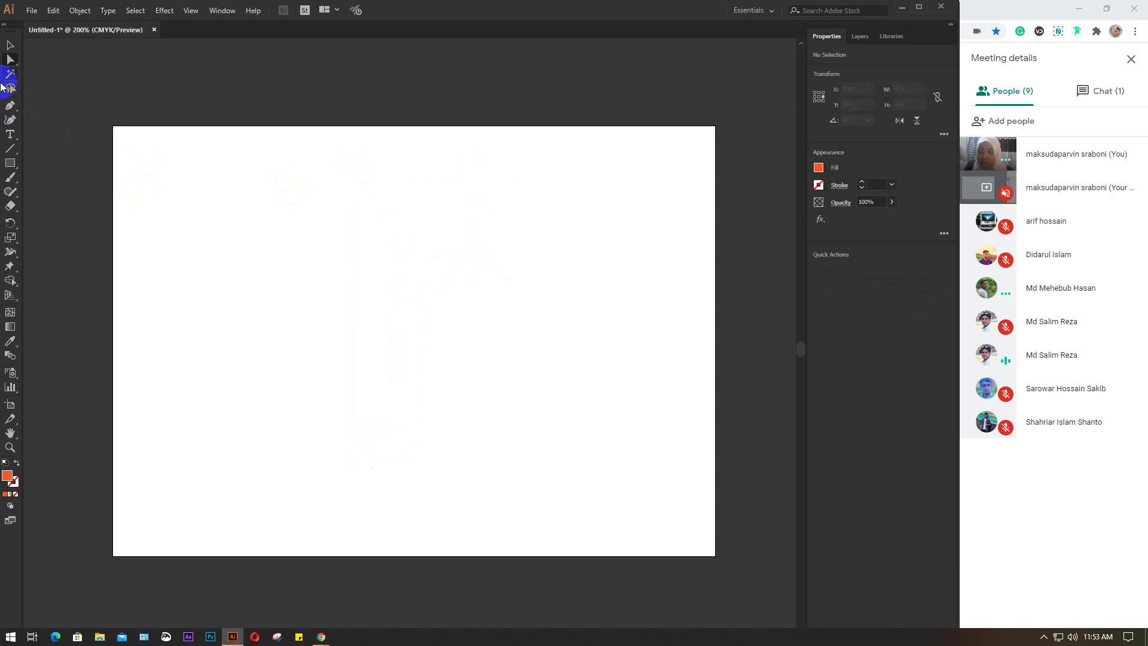
- Draw an orange rectangle and nudge it right and down near the artboard's middle
{"action": "left_click", "coordinate": [10, 163]}
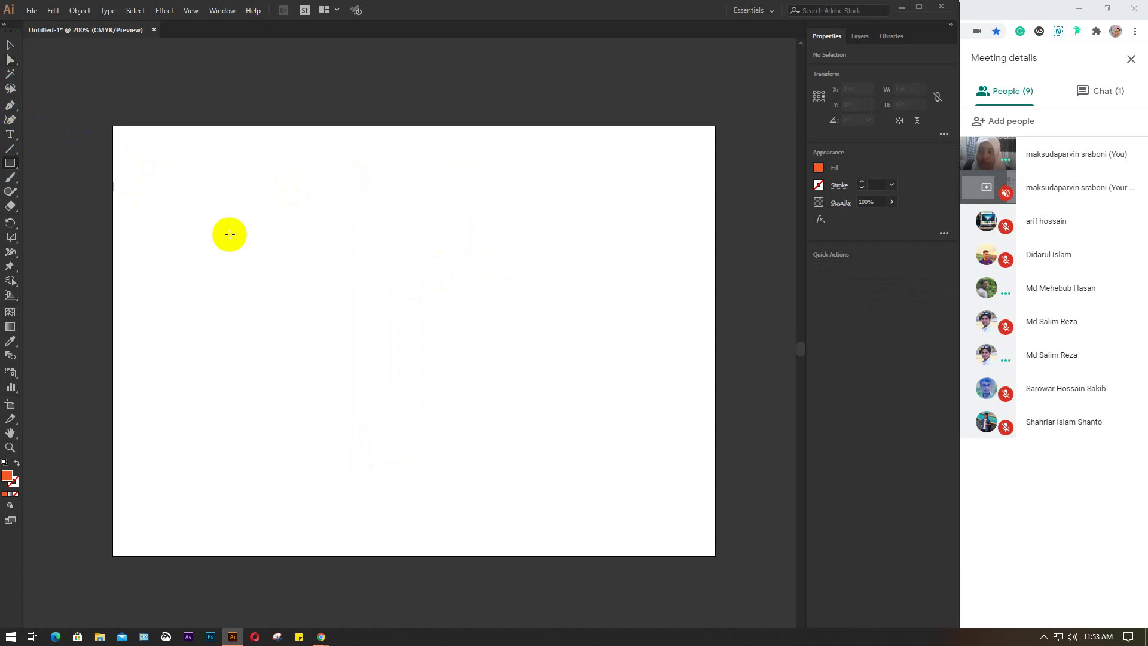
{"action": "left_click_drag", "start_coordinate": [232, 234], "coordinate": [540, 415]}
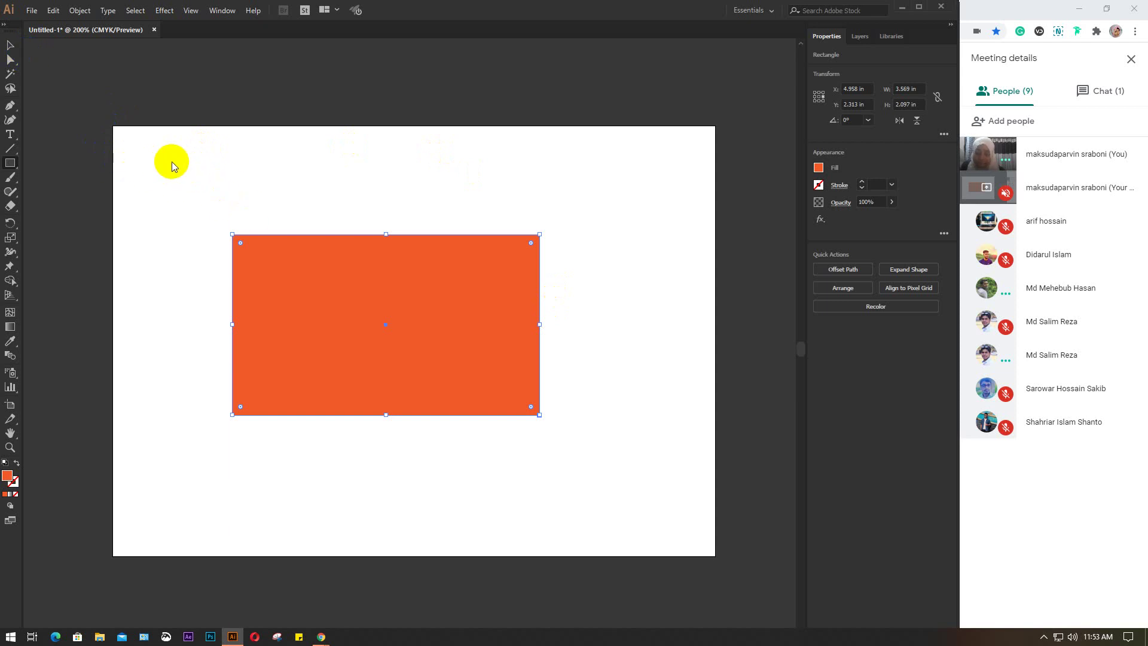
{"action": "key", "text": "v"}
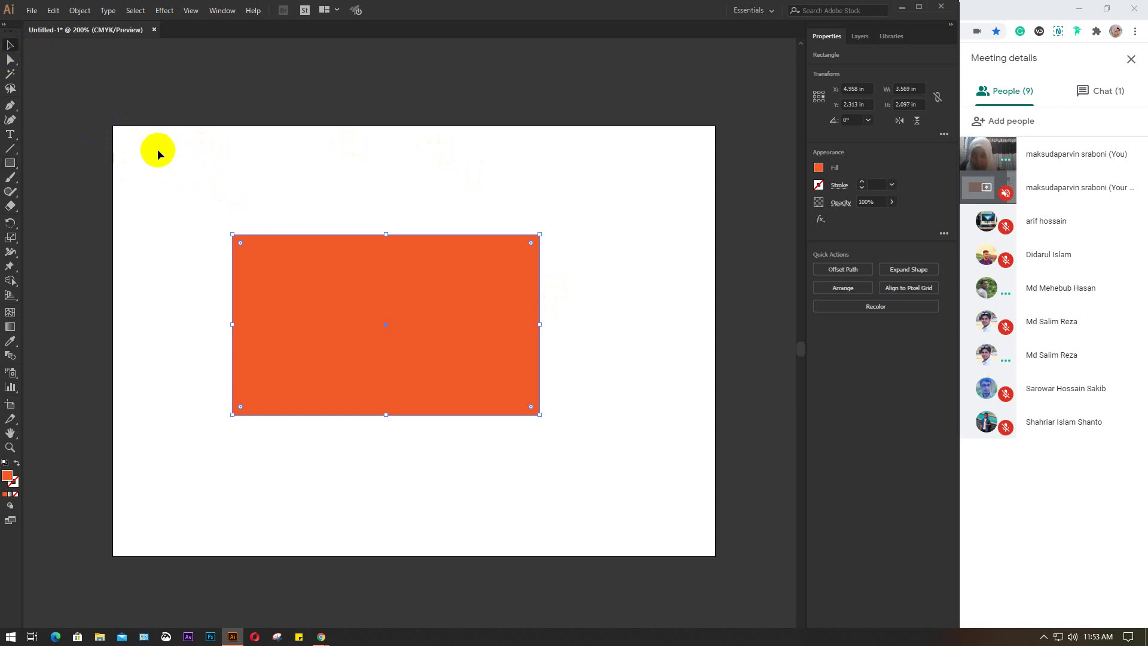
{"action": "left_click", "coordinate": [281, 178]}
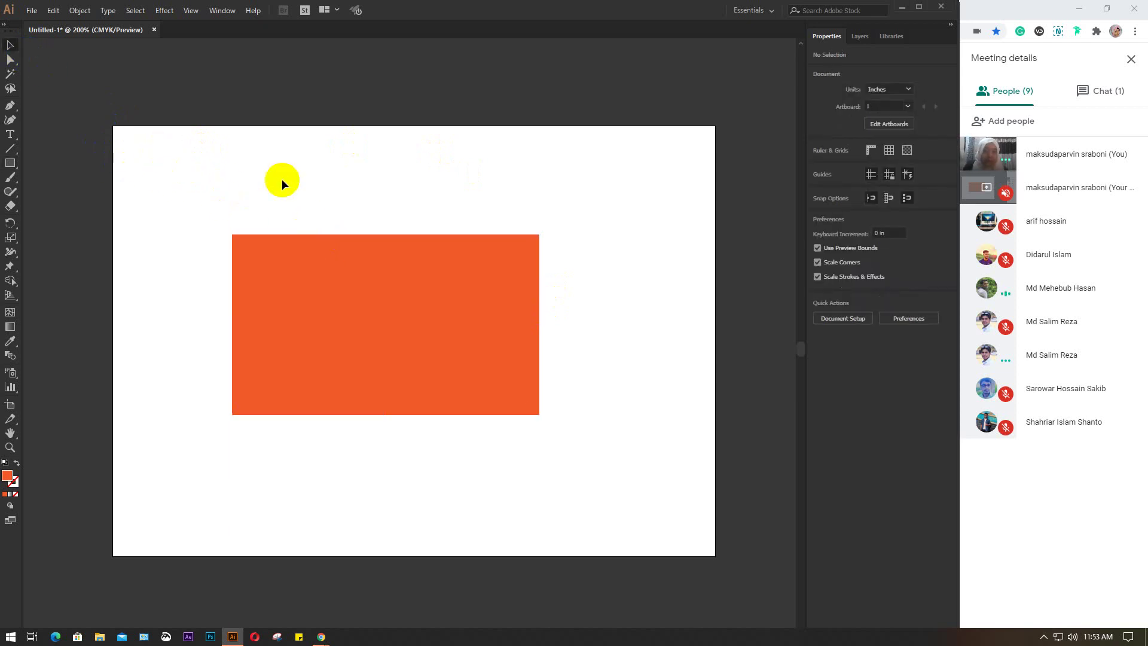
{"action": "left_click_drag", "start_coordinate": [307, 296], "coordinate": [338, 307]}
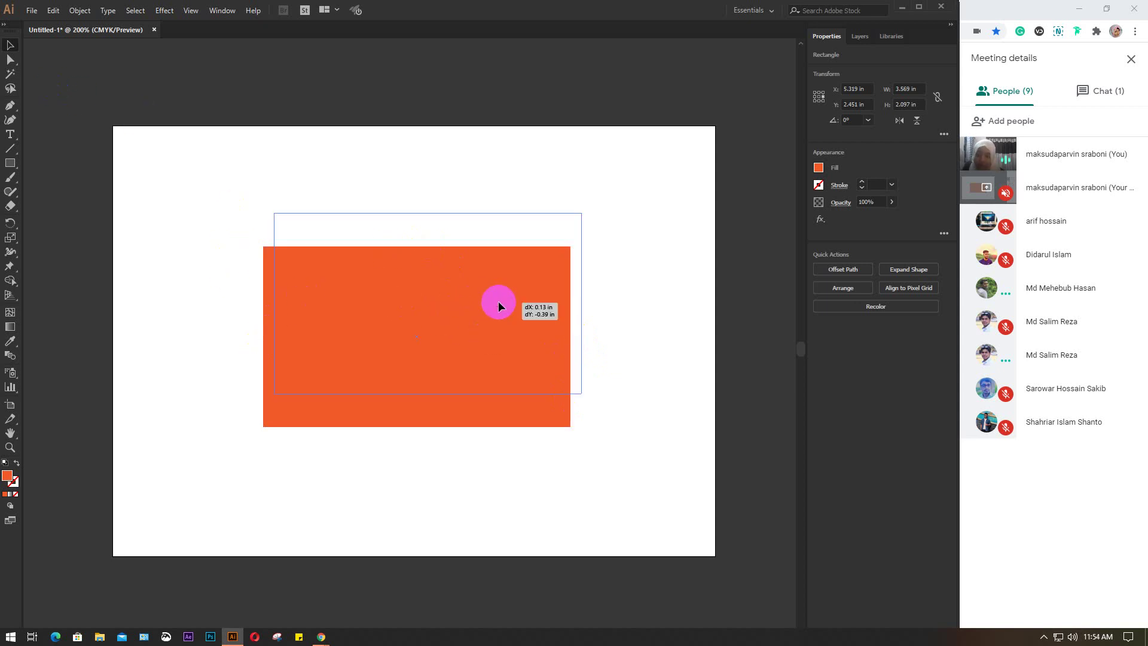
{"action": "mouse_move", "coordinate": [487, 335]}
{"action": "left_mouse_down"}
{"action": "mouse_move", "coordinate": [502, 303]}
{"action": "mouse_move", "coordinate": [489, 348]}
{"action": "left_mouse_up"}
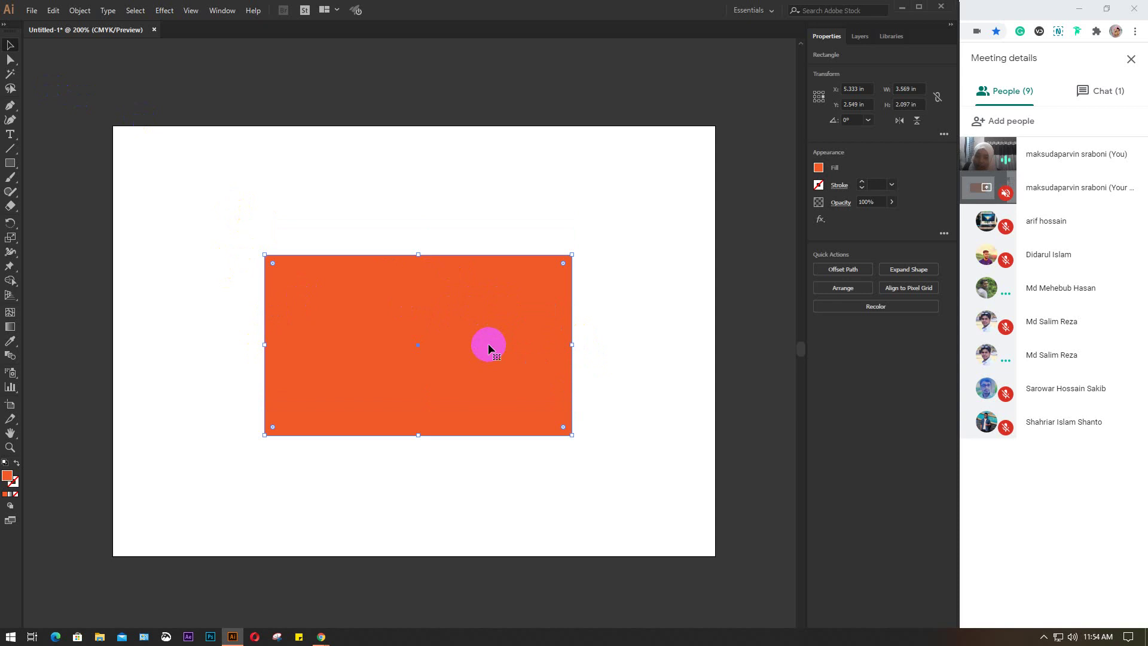
{"action": "left_click", "coordinate": [677, 273]}
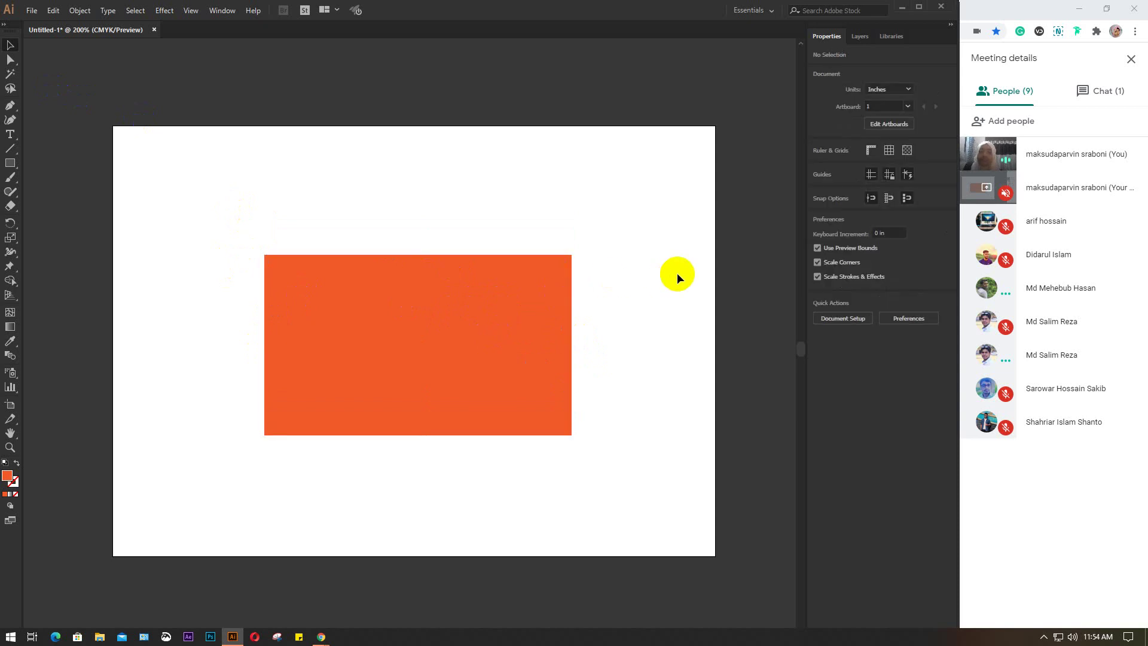
- Select the rectangle with the Group Selection Tool, move it up-left, then deselect it
{"action": "left_click", "coordinate": [10, 61]}
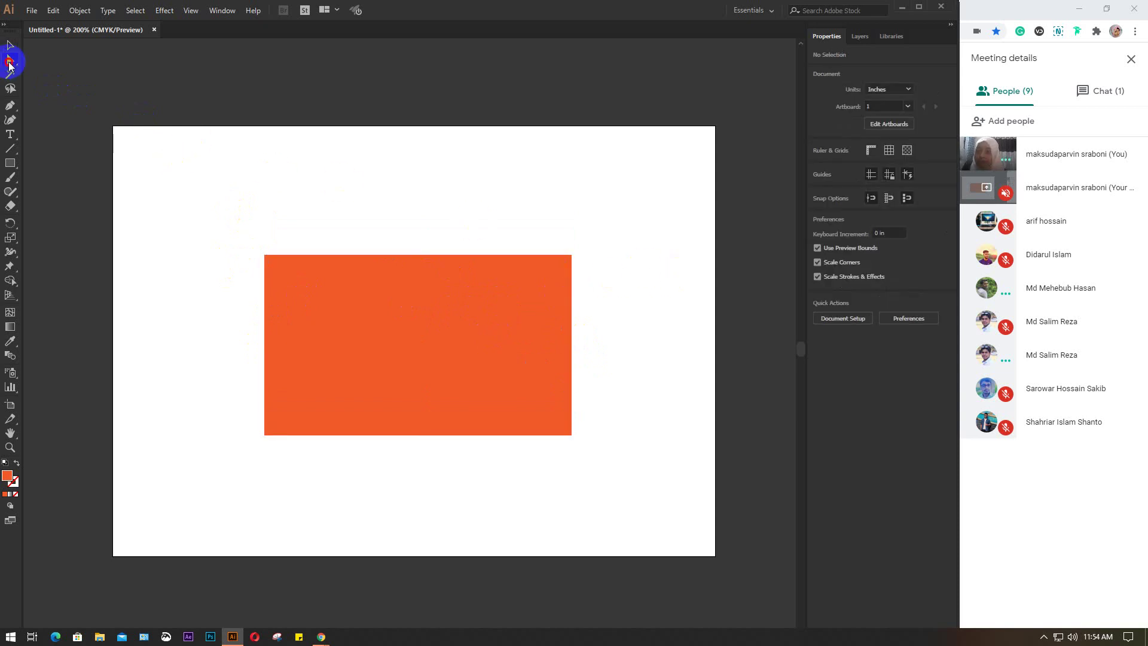
{"action": "left_click_drag", "start_coordinate": [9, 65], "coordinate": [90, 80]}
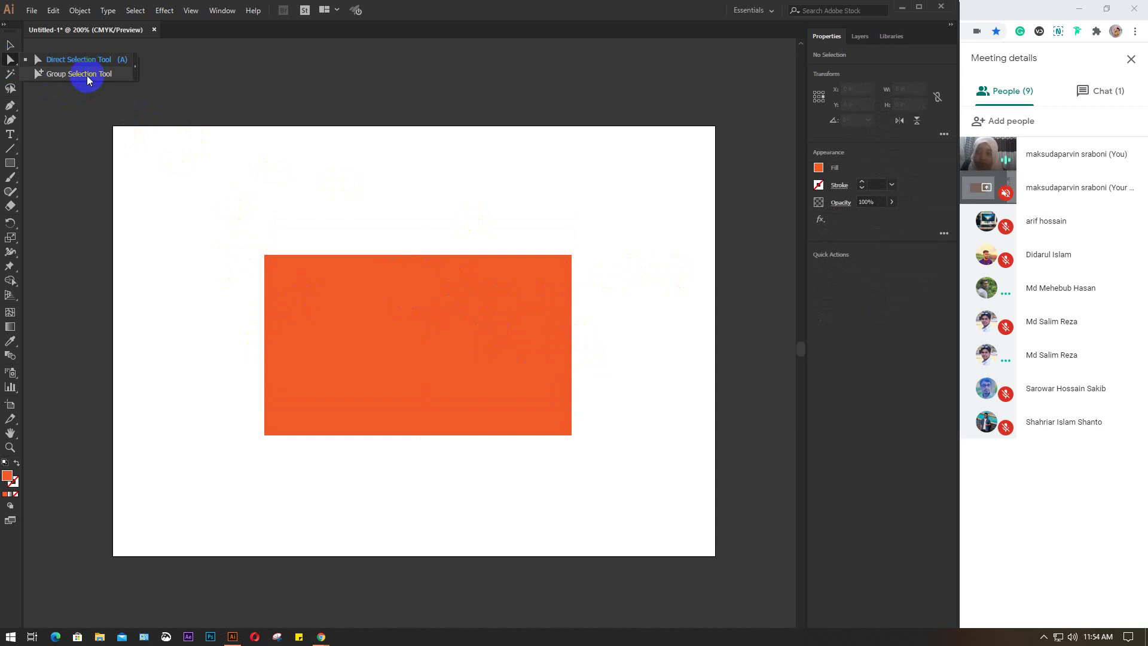
{"action": "left_click_drag", "start_coordinate": [89, 79], "coordinate": [87, 75]}
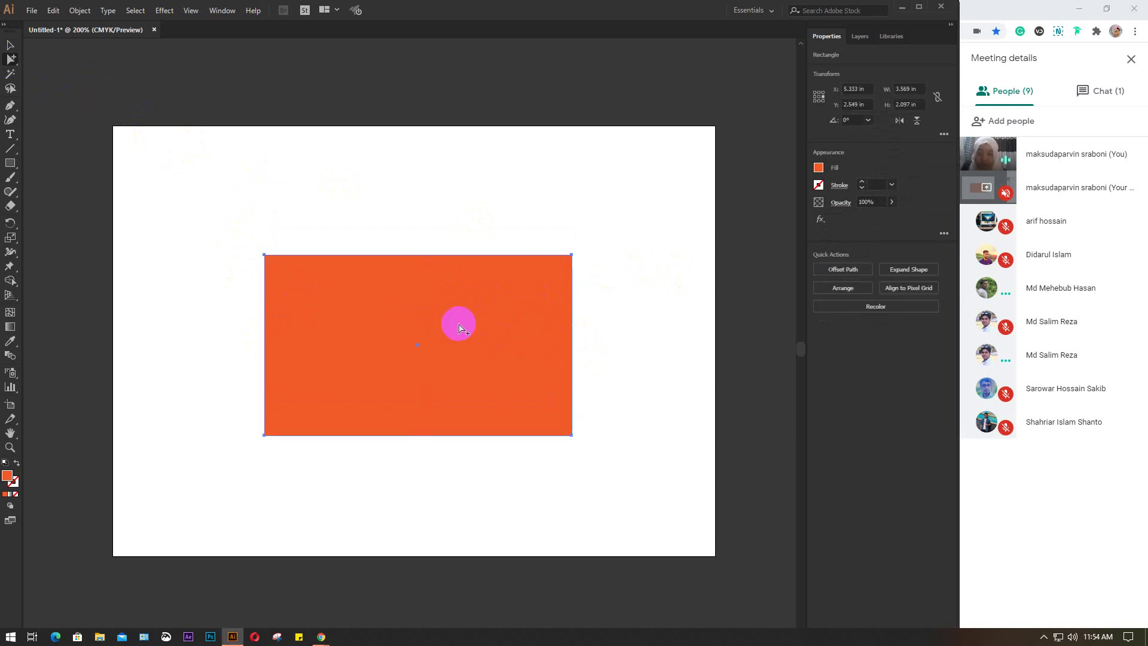
{"action": "mouse_move", "coordinate": [480, 326]}
{"action": "left_mouse_down"}
{"action": "mouse_move", "coordinate": [484, 273]}
{"action": "mouse_move", "coordinate": [455, 308]}
{"action": "left_mouse_up"}
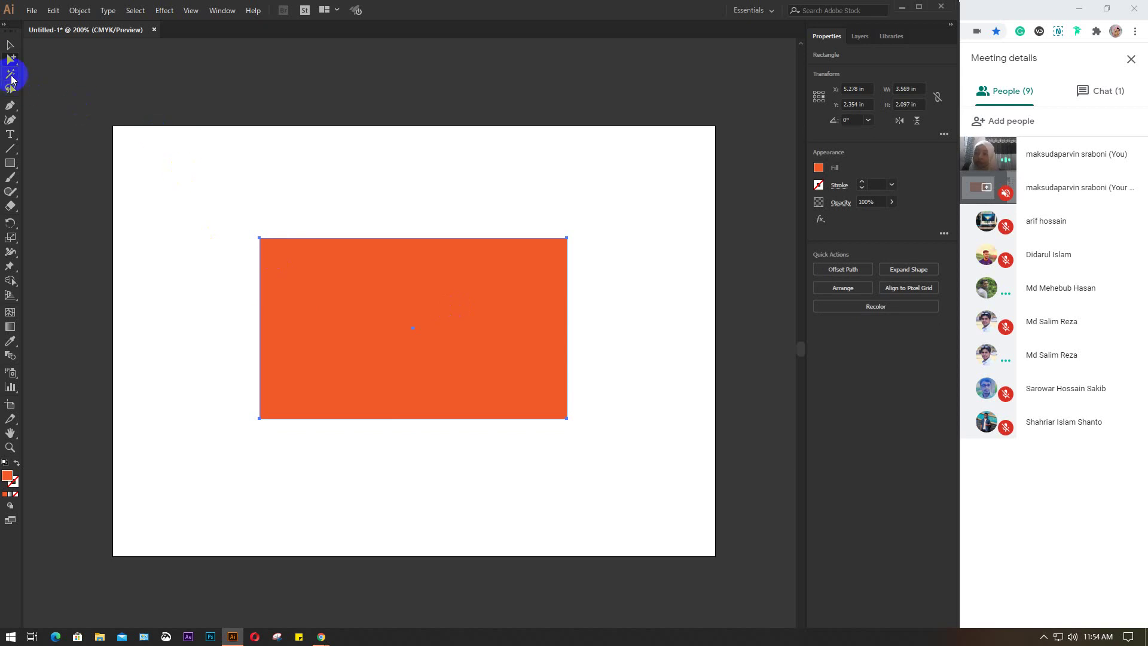
{"action": "left_click", "coordinate": [224, 188]}
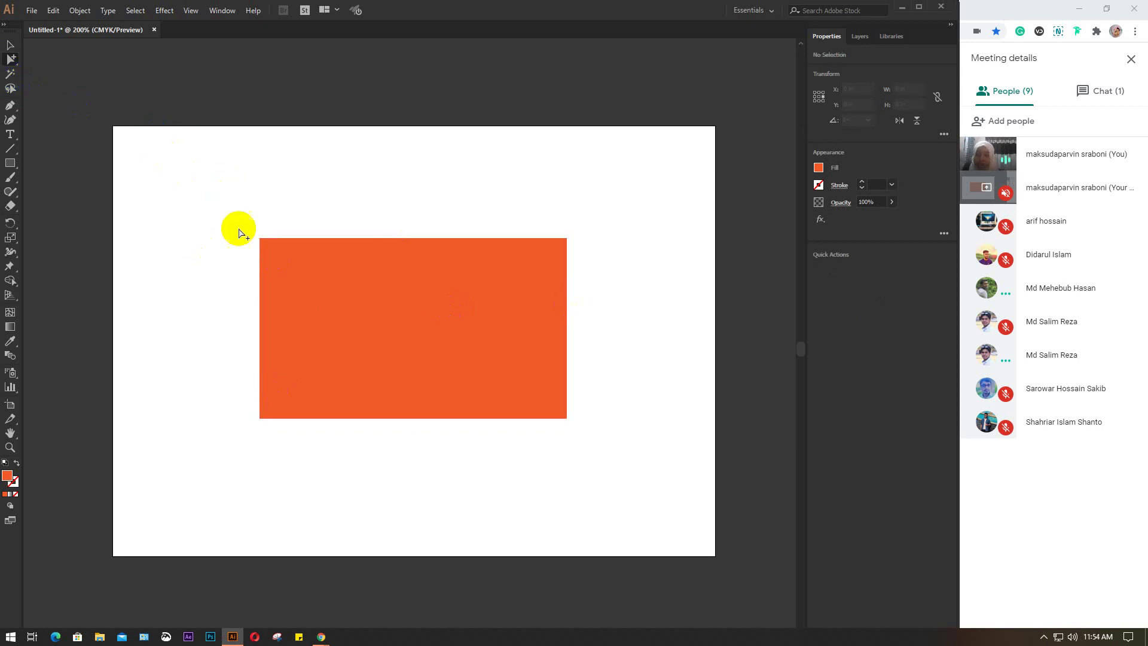
- Select the orange rectangle by colour with the Magic Wand, then undo a trial move
{"action": "left_click", "coordinate": [11, 74]}
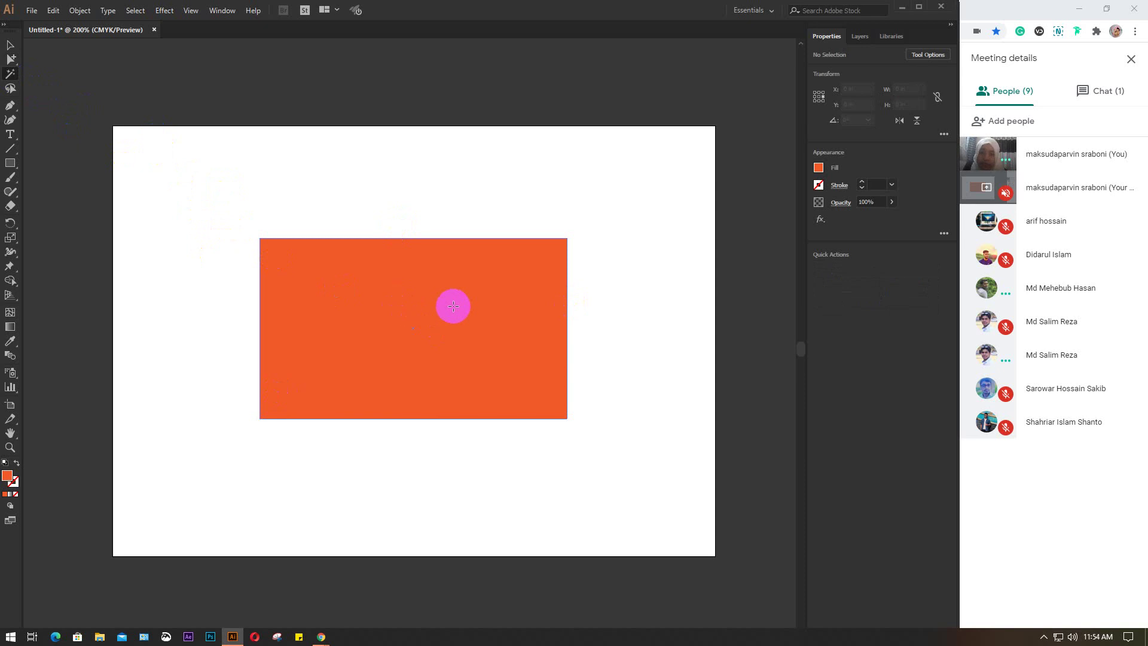
{"action": "left_click", "coordinate": [454, 306]}
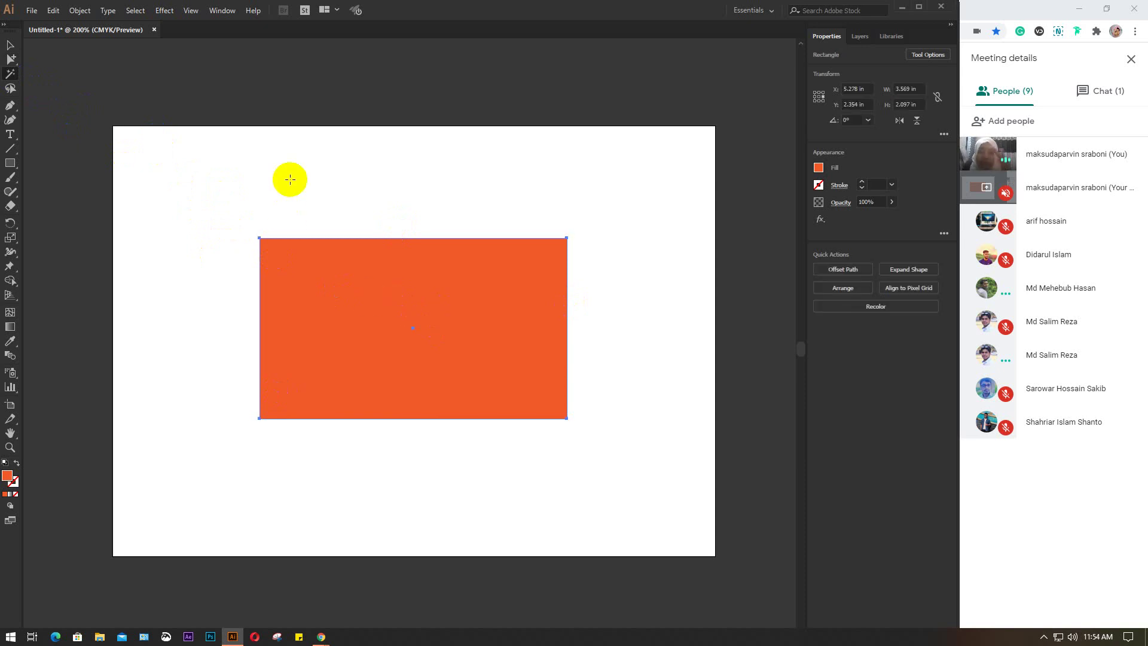
{"action": "left_click", "coordinate": [10, 45]}
{"action": "left_click_drag", "start_coordinate": [404, 295], "coordinate": [413, 293]}
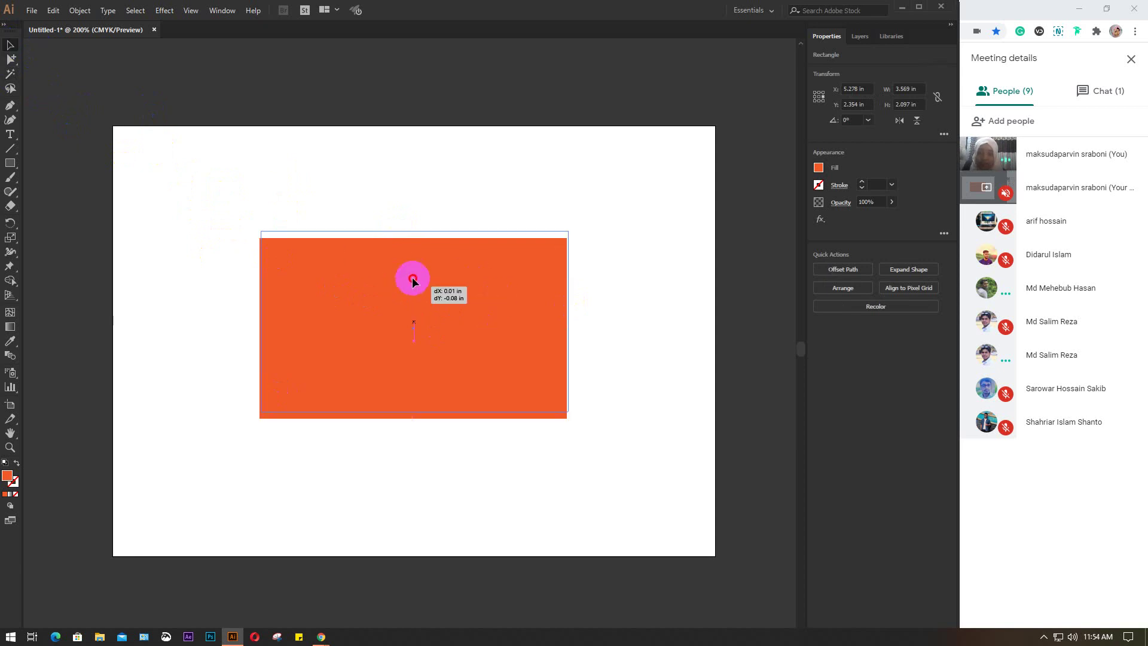
{"action": "key", "text": "ctrl+z"}
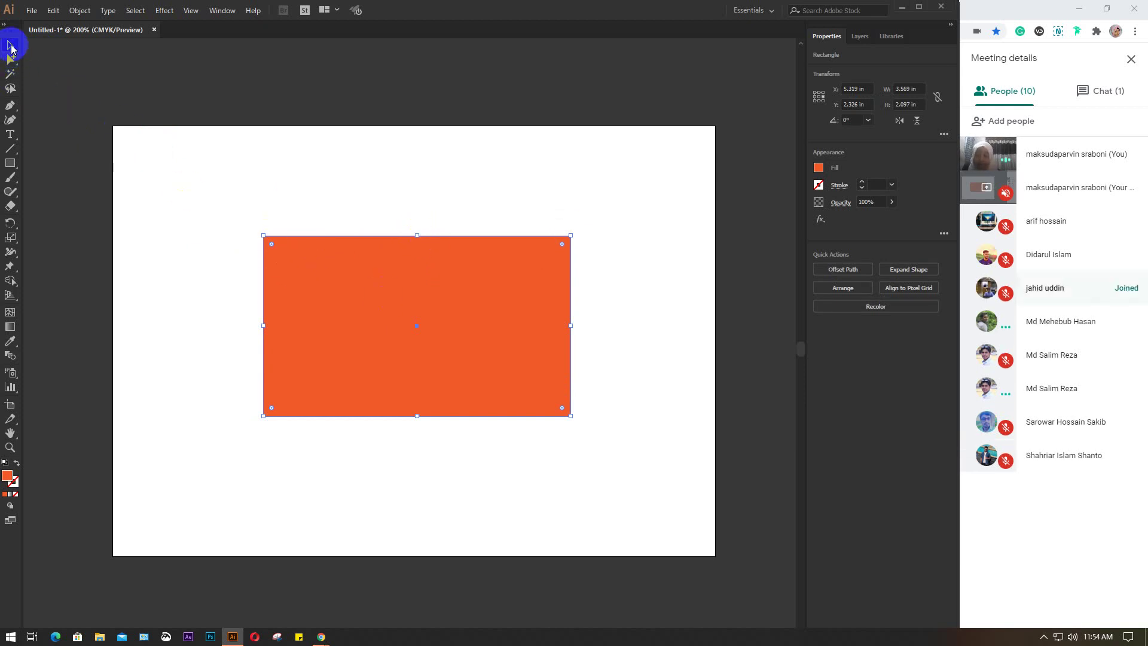
- With the Selection tool, move the rectangle up and to the right, then deselect it
{"action": "left_click", "coordinate": [345, 299]}
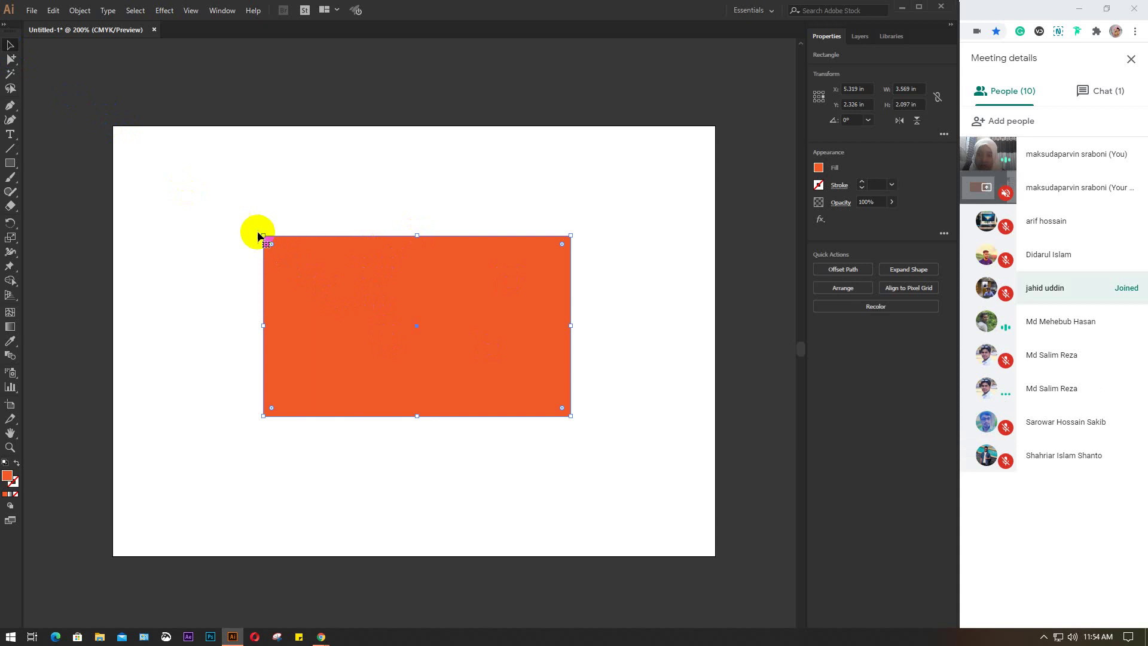
{"action": "left_click", "coordinate": [464, 296]}
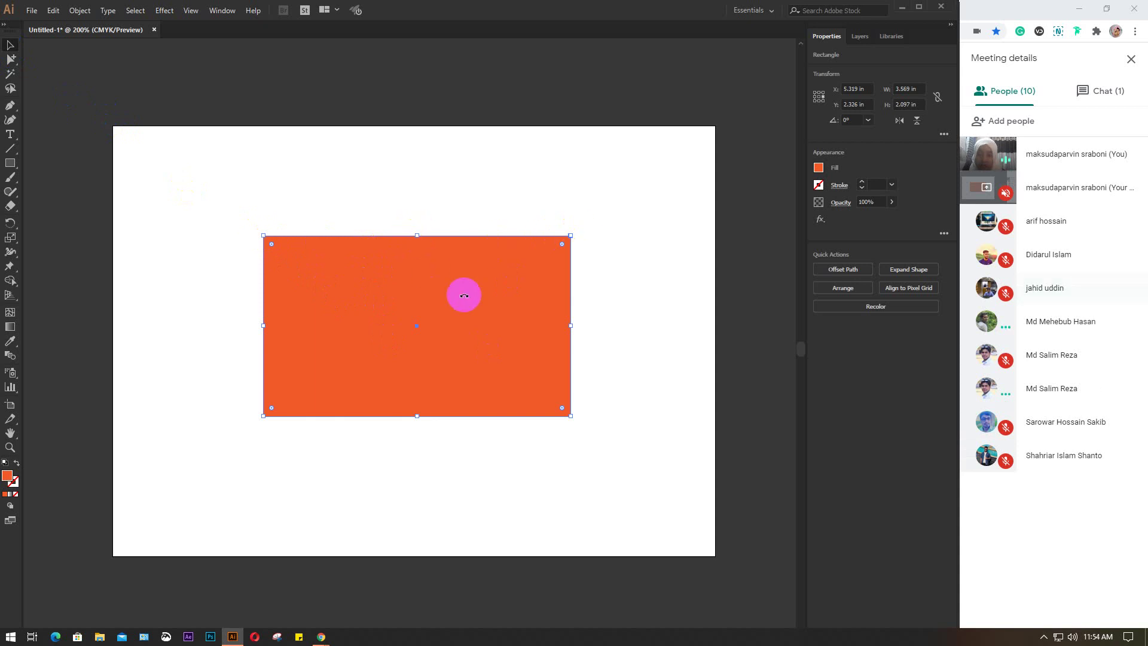
{"action": "left_click_drag", "start_coordinate": [464, 296], "coordinate": [473, 289]}
{"action": "left_click", "coordinate": [114, 154]}
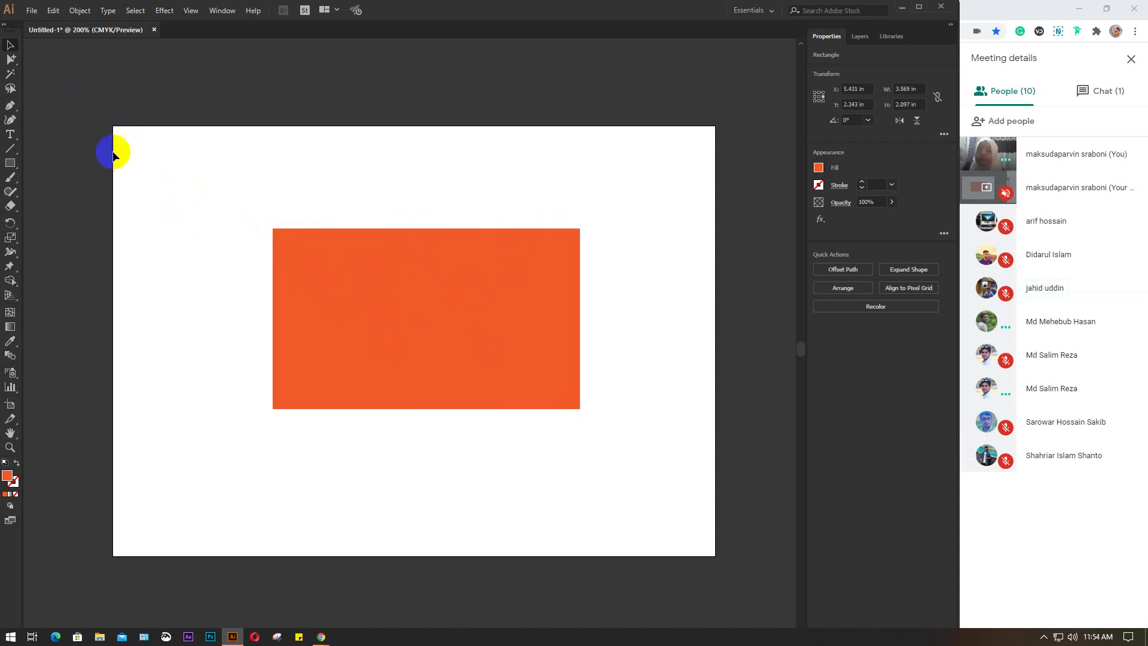
- Select the rectangle again with Group Selection, nudge it down and slightly left, and deselect
{"action": "left_click_drag", "start_coordinate": [11, 59], "coordinate": [76, 79]}
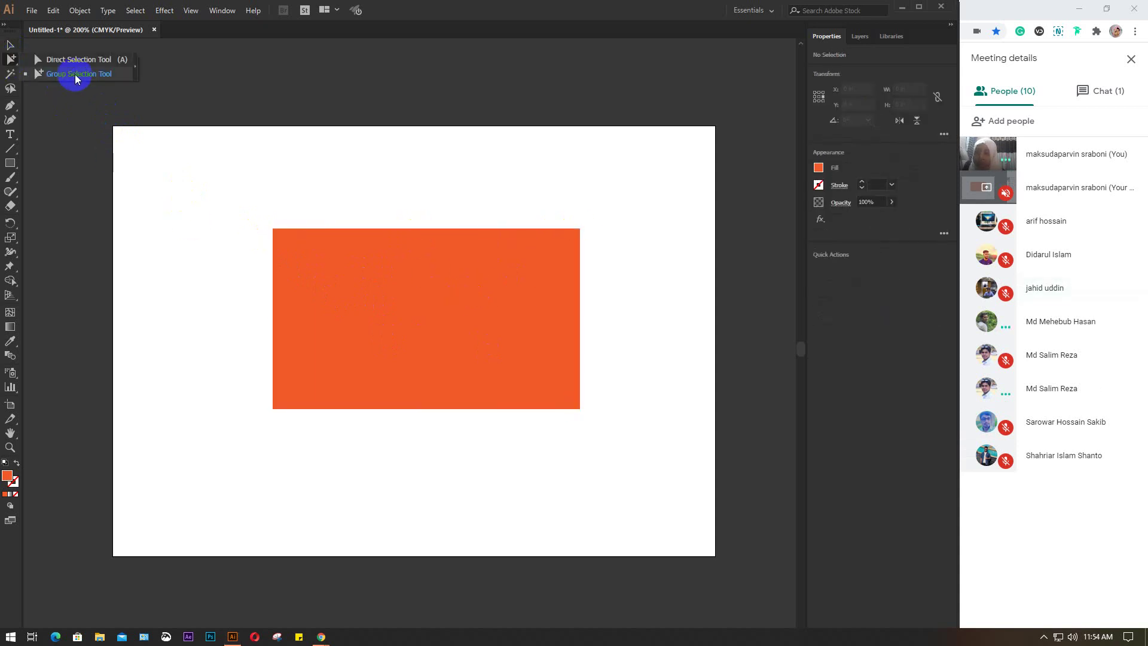
{"action": "left_click", "coordinate": [371, 292]}
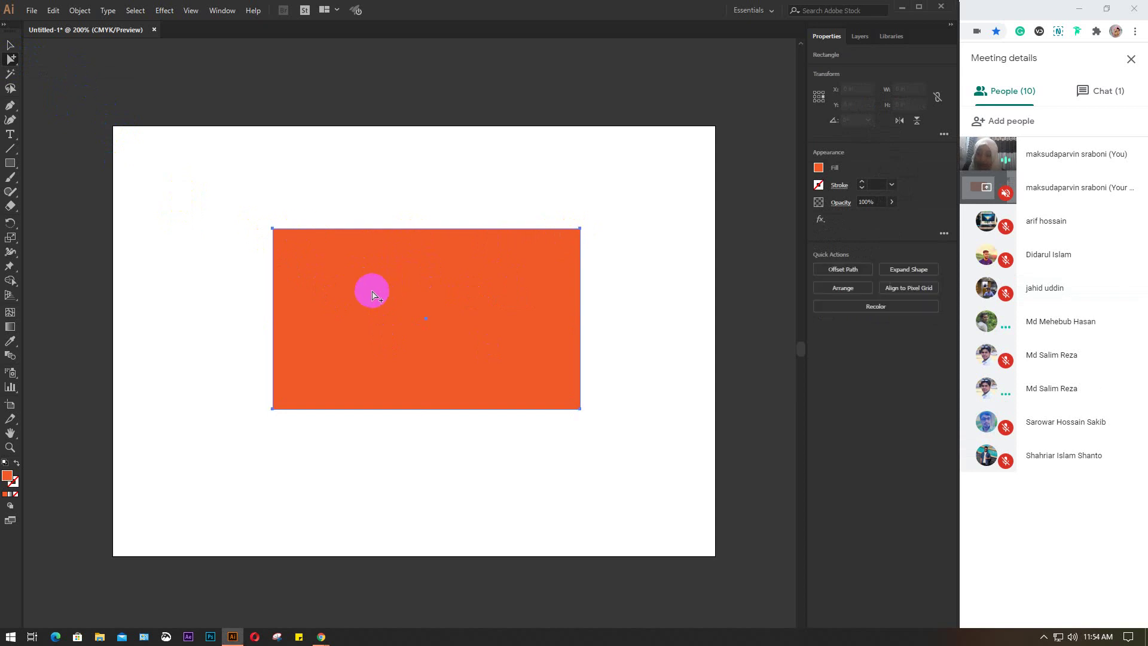
{"action": "left_click", "coordinate": [371, 292]}
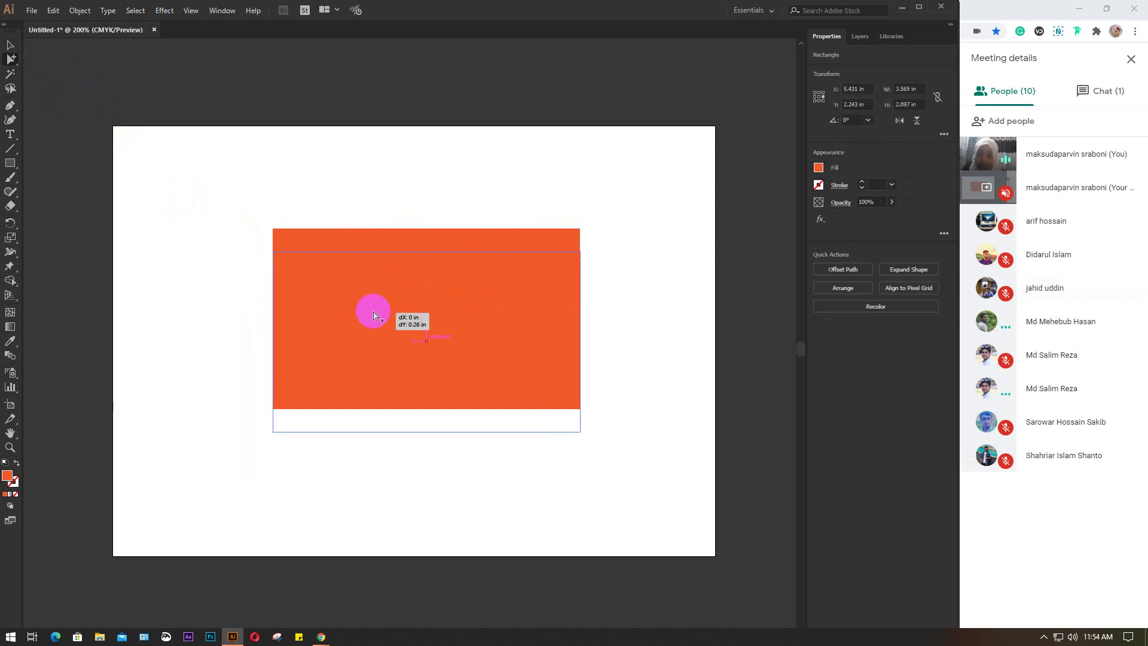
{"action": "left_click_drag", "start_coordinate": [370, 330], "coordinate": [371, 311]}
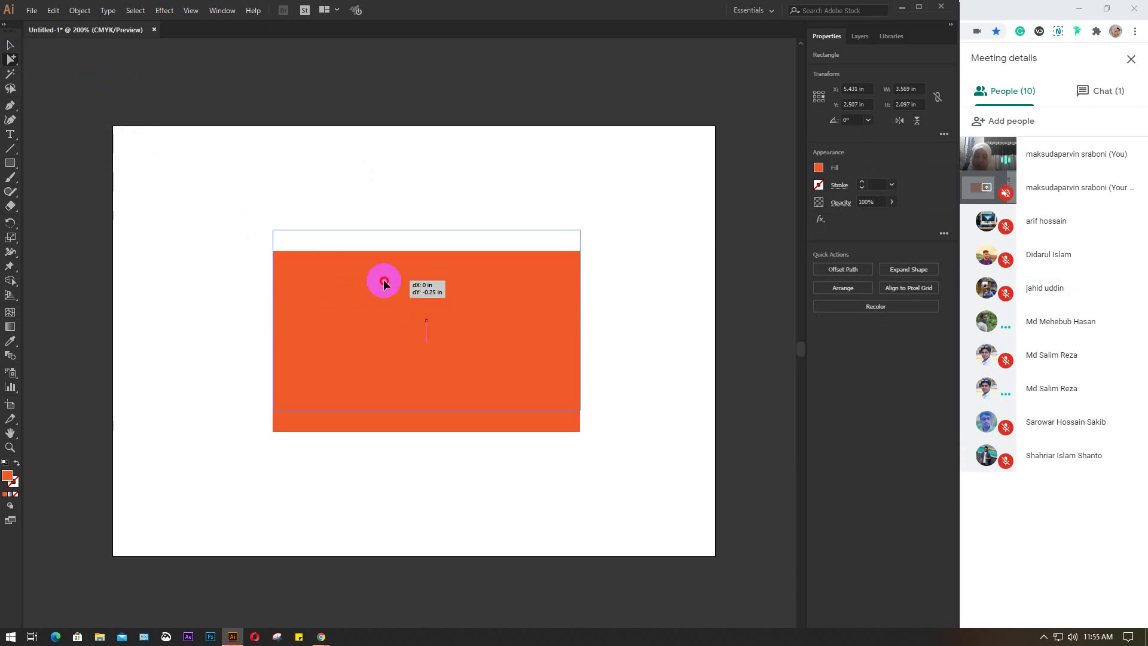
{"action": "left_click_drag", "start_coordinate": [386, 307], "coordinate": [372, 315]}
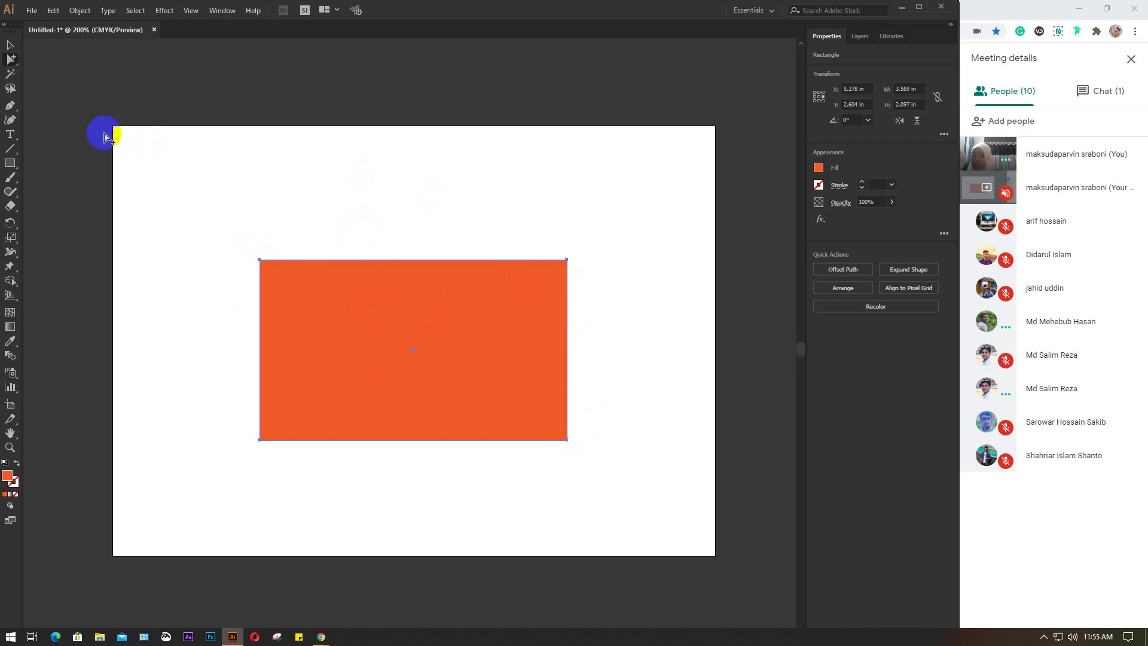
{"action": "left_click", "coordinate": [136, 185]}
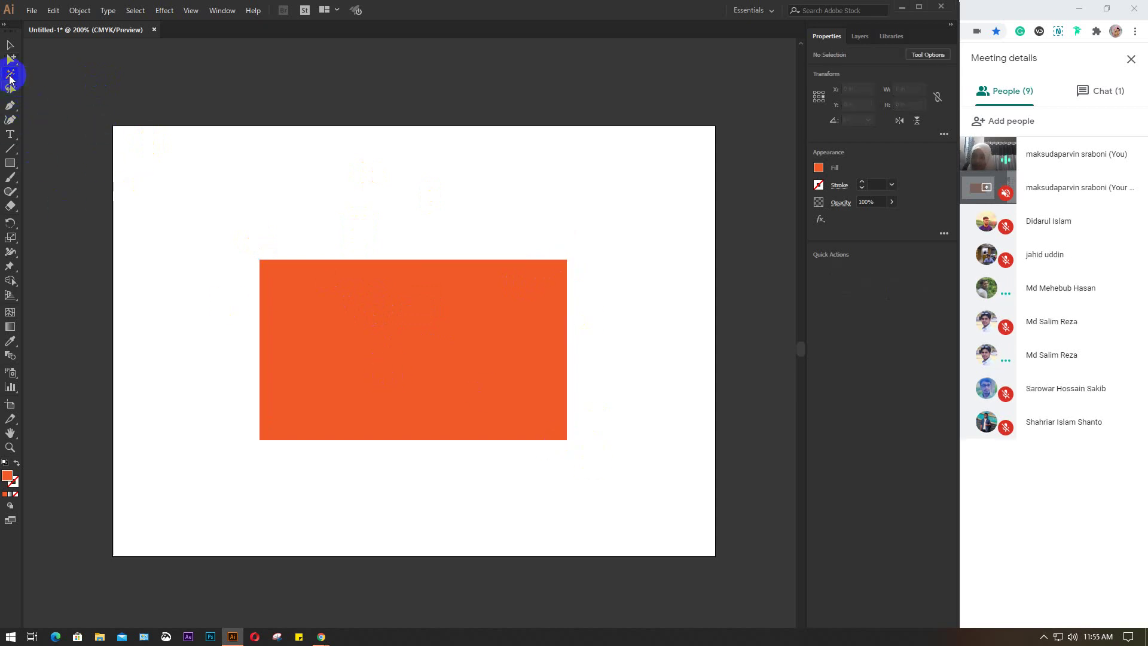
{"action": "left_click", "coordinate": [10, 76]}
{"action": "left_click", "coordinate": [396, 329]}
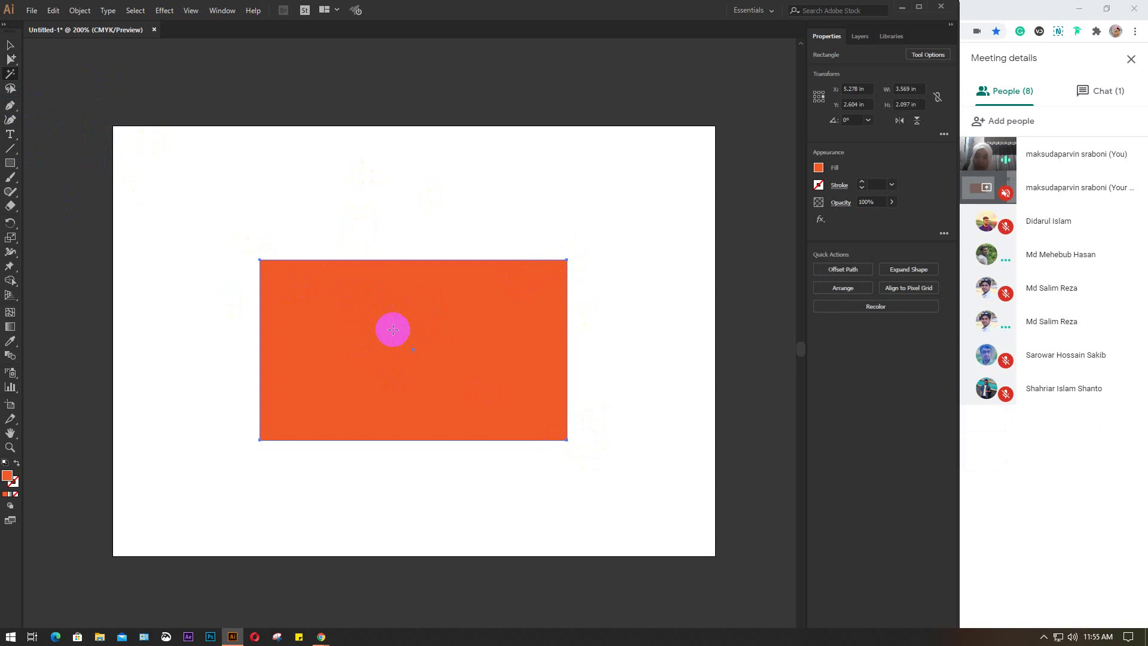
{"action": "left_click", "coordinate": [402, 295]}
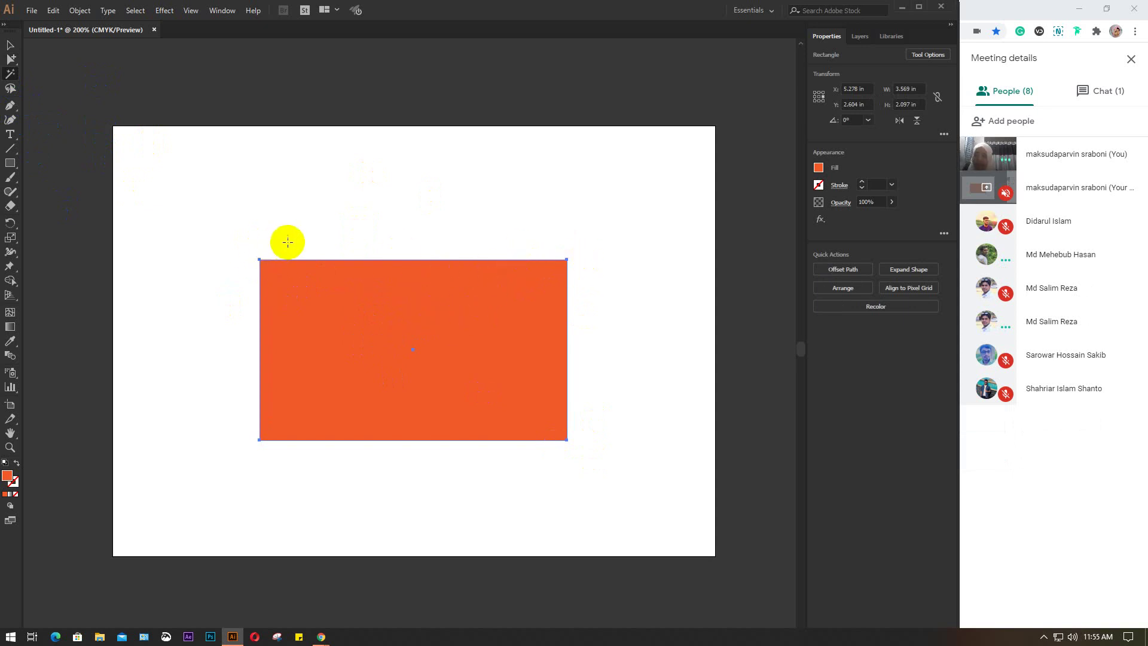
{"action": "left_click", "coordinate": [237, 207]}
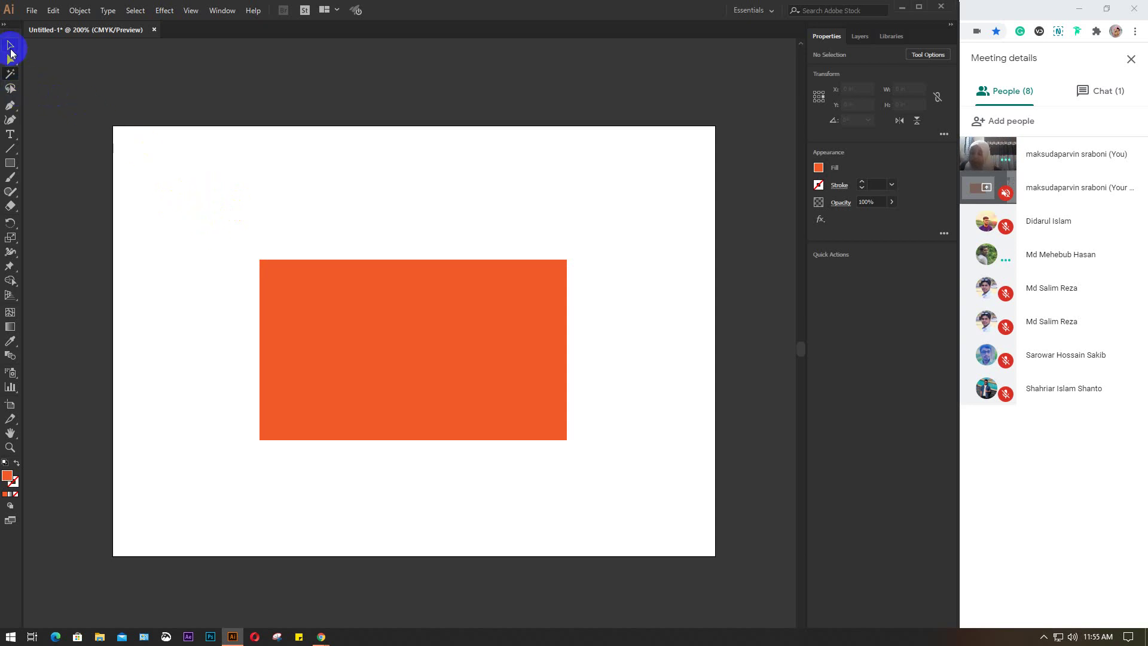
{"action": "left_click", "coordinate": [11, 45]}
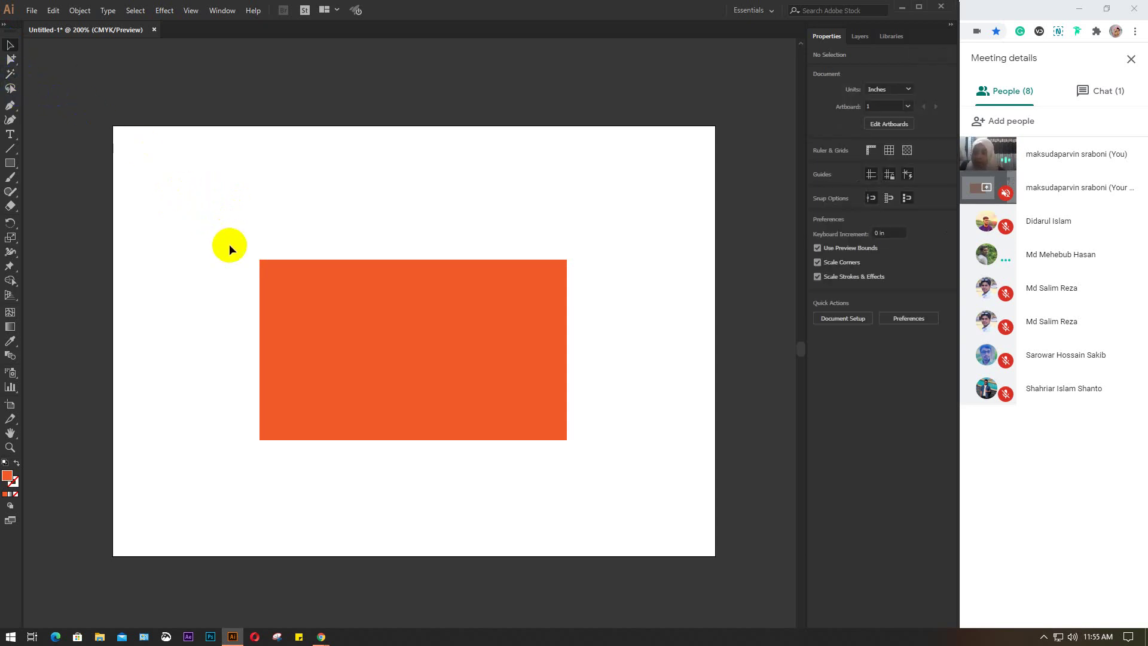
{"action": "left_click", "coordinate": [312, 299]}
{"action": "left_click", "coordinate": [261, 263]}
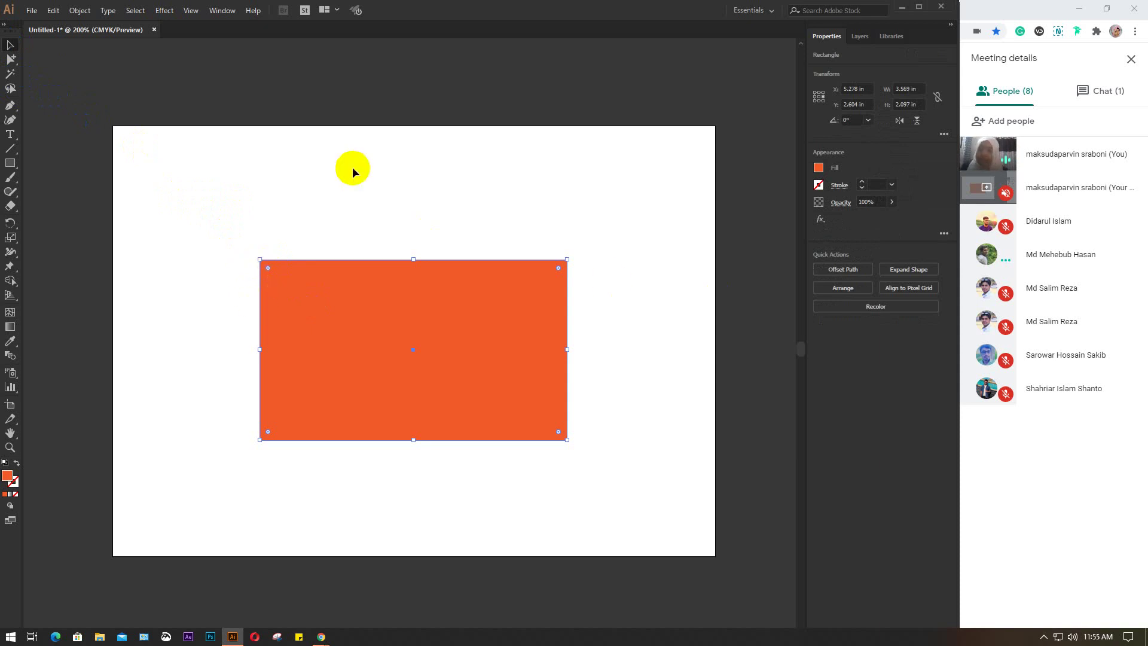
{"action": "left_click", "coordinate": [393, 302]}
{"action": "left_click", "coordinate": [390, 218]}
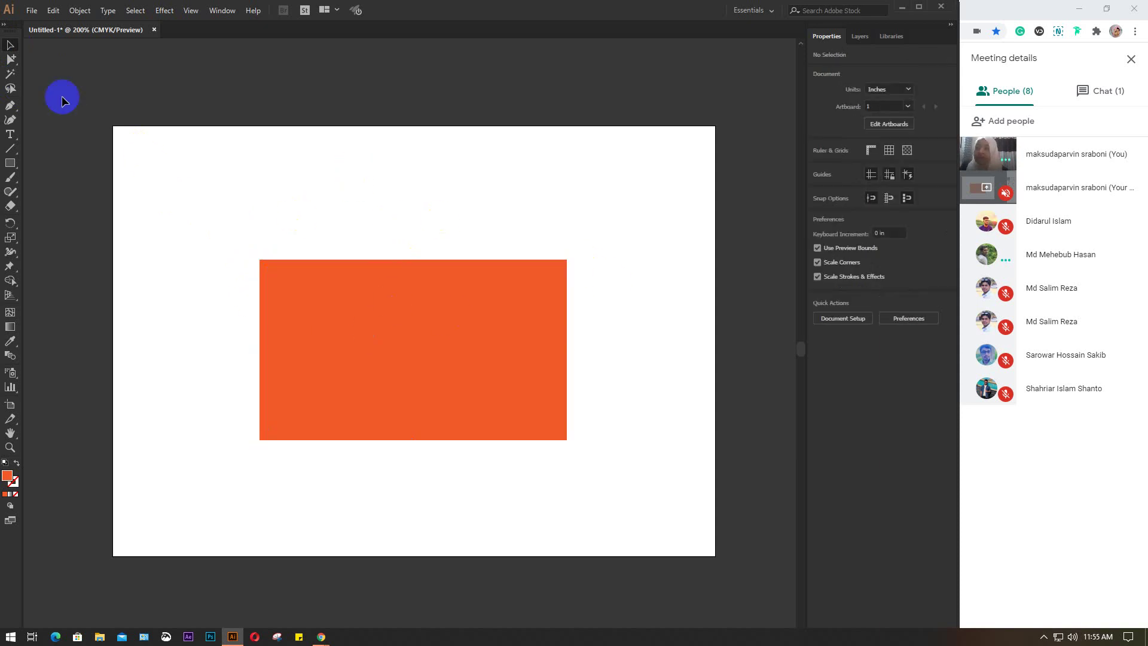
{"action": "left_click", "coordinate": [10, 88]}
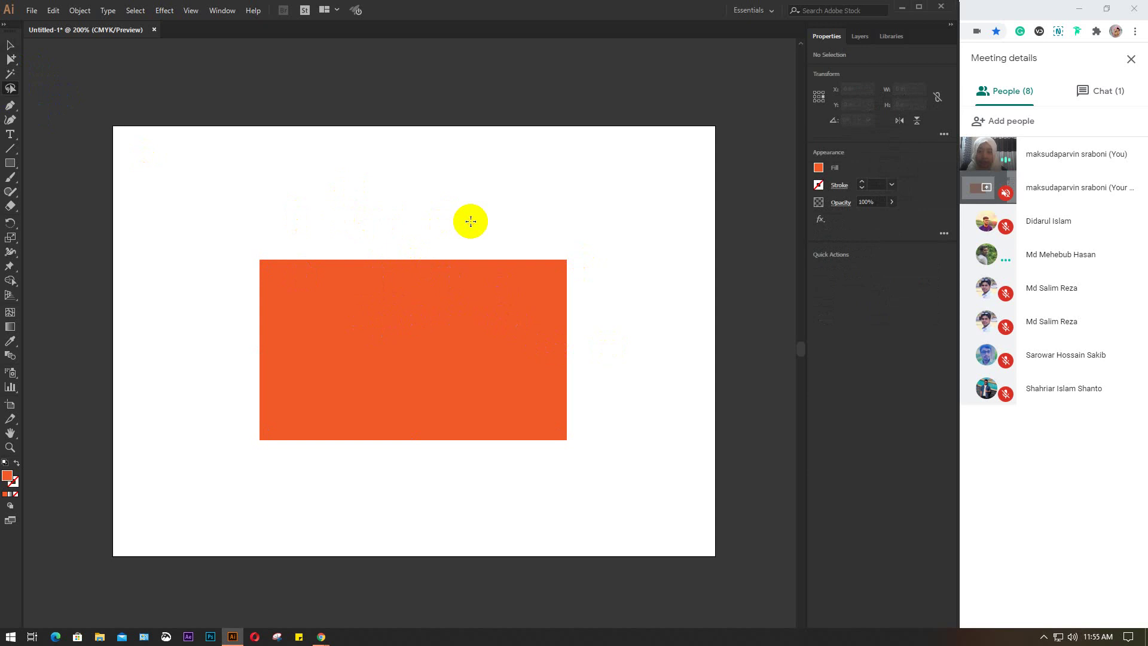
{"action": "mouse_move", "coordinate": [269, 231]}
{"action": "left_mouse_down"}
{"action": "mouse_move", "coordinate": [246, 277]}
{"action": "mouse_move", "coordinate": [285, 303]}
{"action": "mouse_move", "coordinate": [299, 249]}
{"action": "mouse_move", "coordinate": [266, 233]}
{"action": "left_mouse_up"}
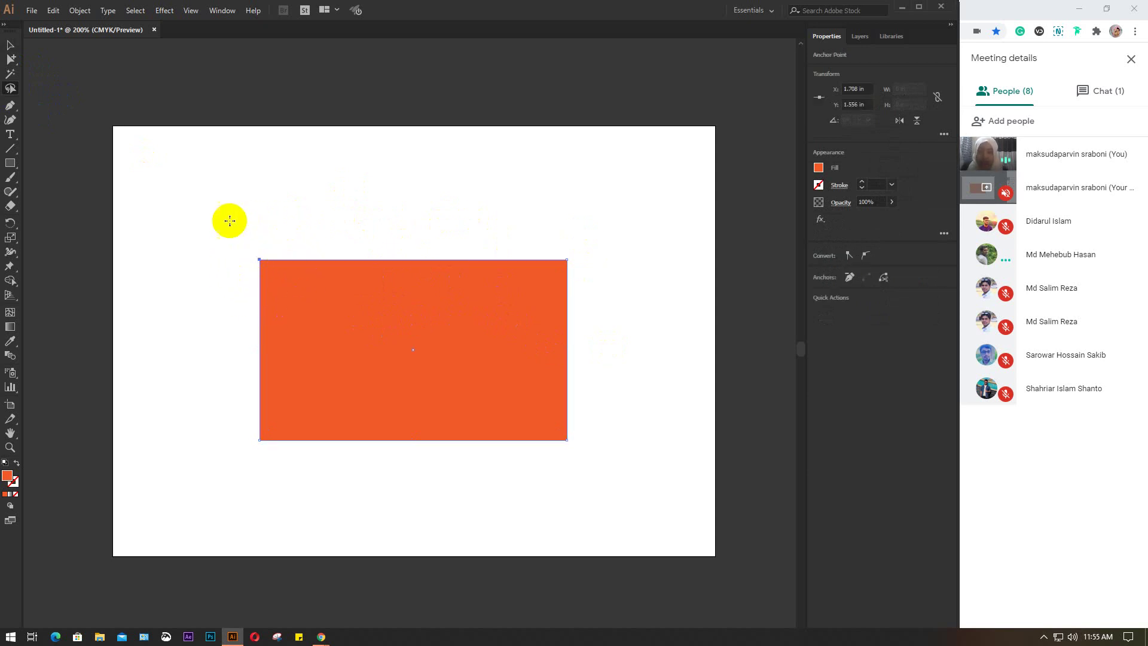
{"action": "mouse_move", "coordinate": [213, 165]}
{"action": "left_mouse_down"}
{"action": "mouse_move", "coordinate": [164, 197]}
{"action": "mouse_move", "coordinate": [234, 241]}
{"action": "mouse_move", "coordinate": [264, 162]}
{"action": "mouse_move", "coordinate": [203, 169]}
{"action": "left_mouse_up"}
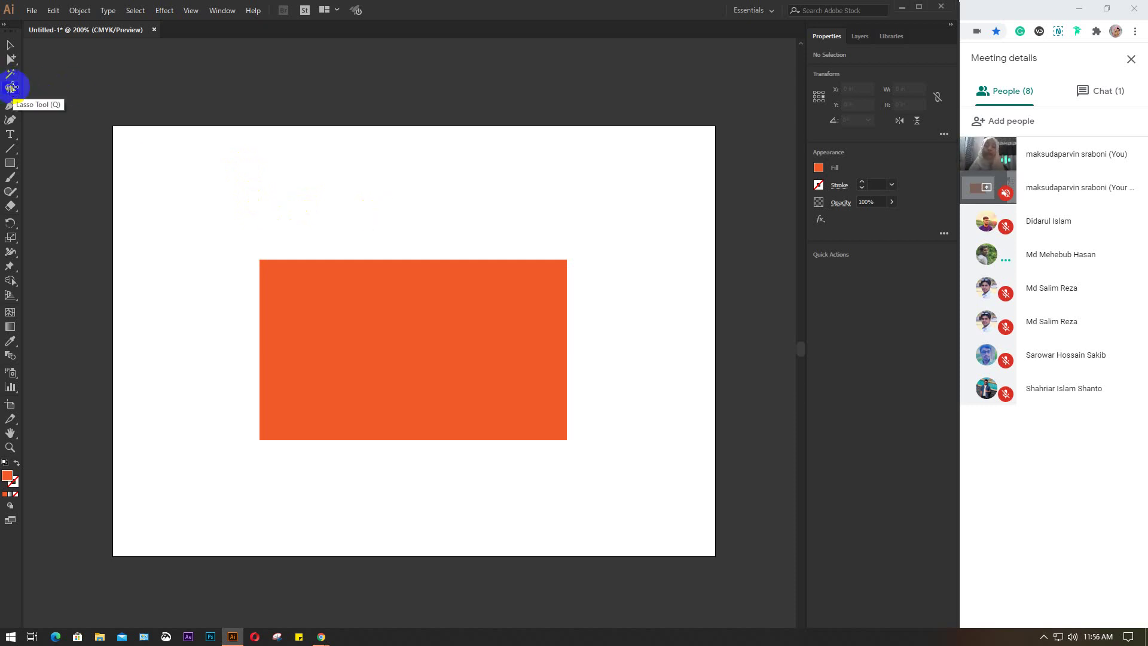
{"action": "mouse_move", "coordinate": [541, 223]}
{"action": "left_mouse_down"}
{"action": "mouse_move", "coordinate": [524, 307]}
{"action": "mouse_move", "coordinate": [529, 219]}
{"action": "left_mouse_up"}
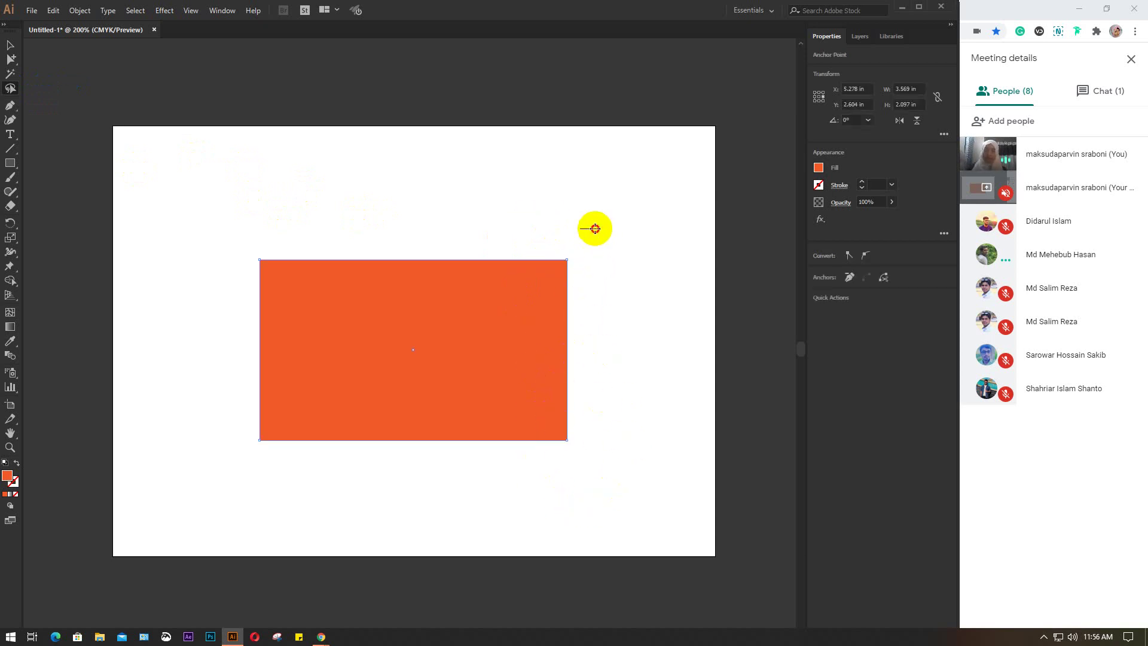
{"action": "mouse_move", "coordinate": [601, 228]}
{"action": "left_mouse_down"}
{"action": "mouse_move", "coordinate": [604, 477]}
{"action": "mouse_move", "coordinate": [598, 226]}
{"action": "left_mouse_up"}
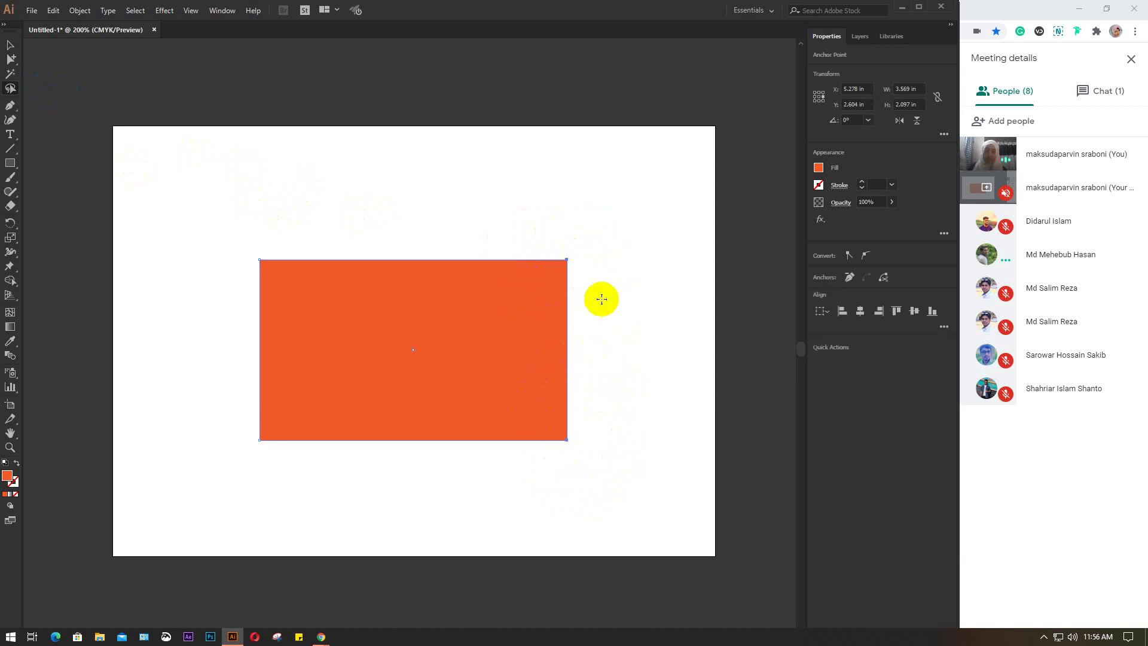
{"action": "left_click", "coordinate": [562, 259]}
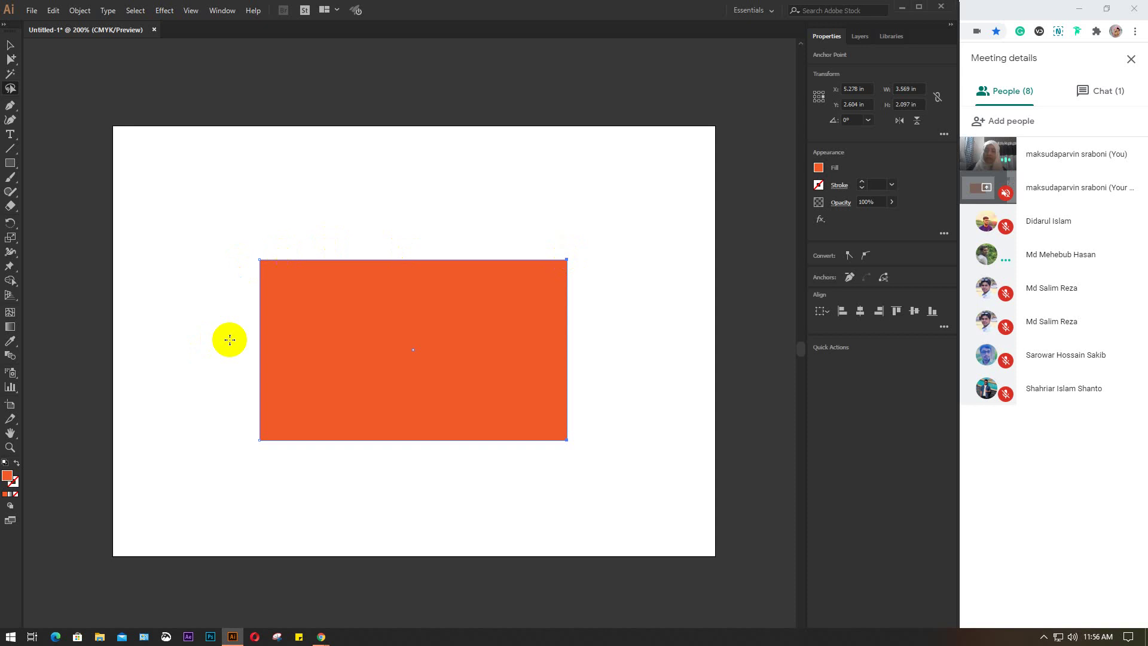
{"action": "left_click", "coordinate": [265, 359]}
{"action": "left_click", "coordinate": [579, 421]}
{"action": "left_click", "coordinate": [496, 328]}
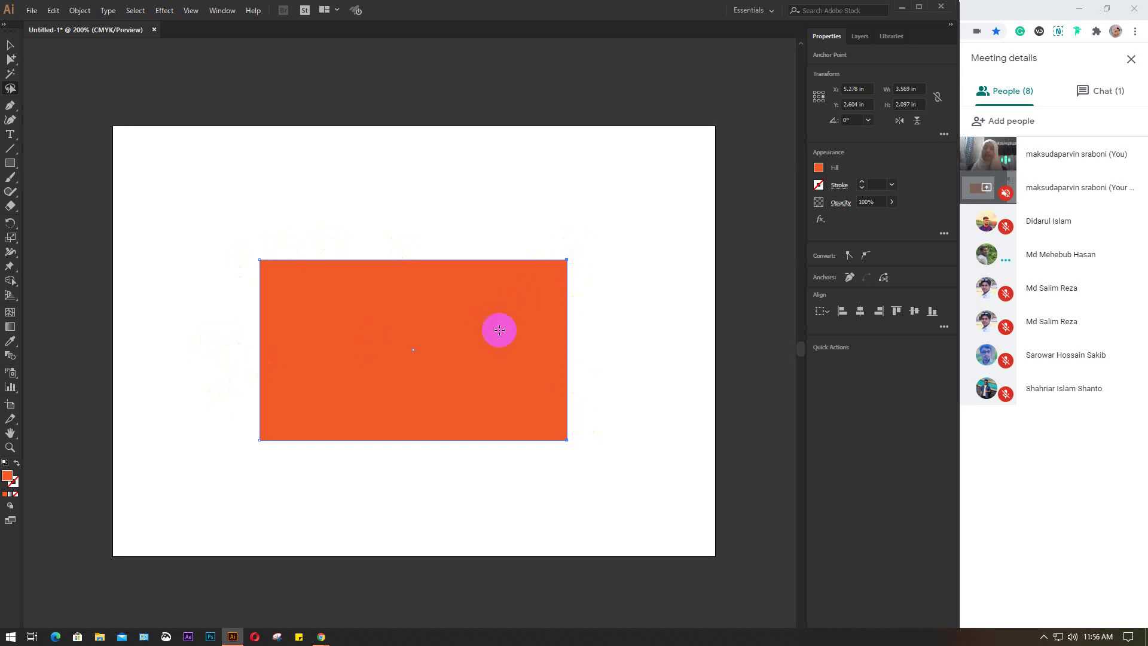
{"action": "left_click", "coordinate": [323, 215]}
{"action": "left_click_drag", "start_coordinate": [9, 55], "coordinate": [70, 64]}
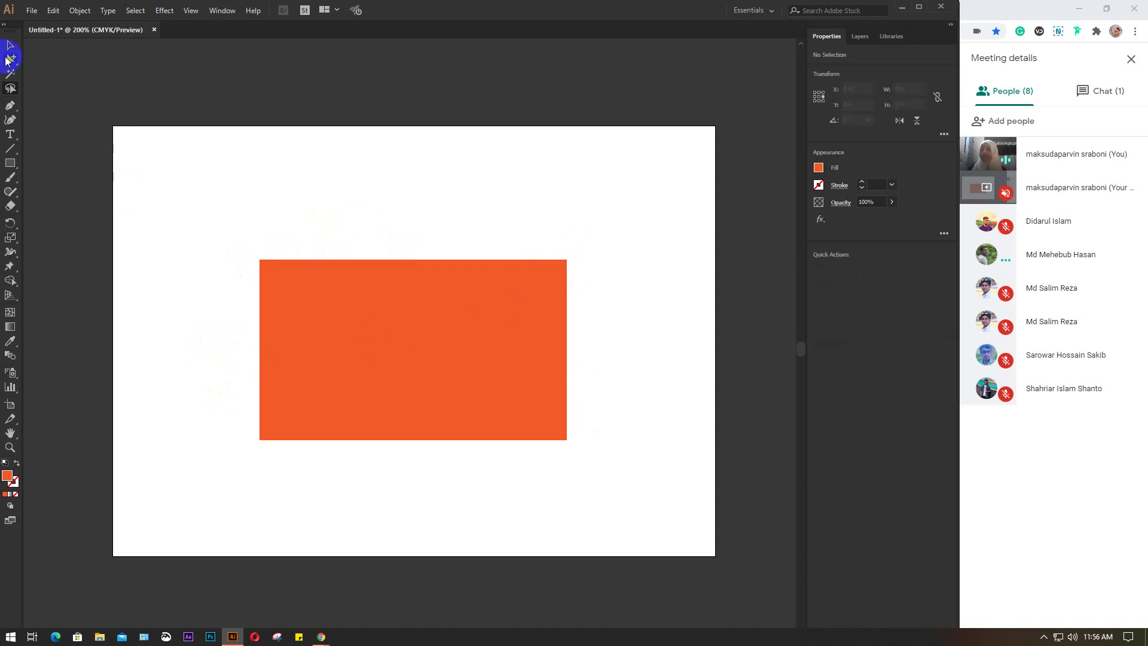
- With the Direct Selection Tool, drag the rectangle's top-left anchor up and to the left
{"action": "left_click", "coordinate": [70, 63]}
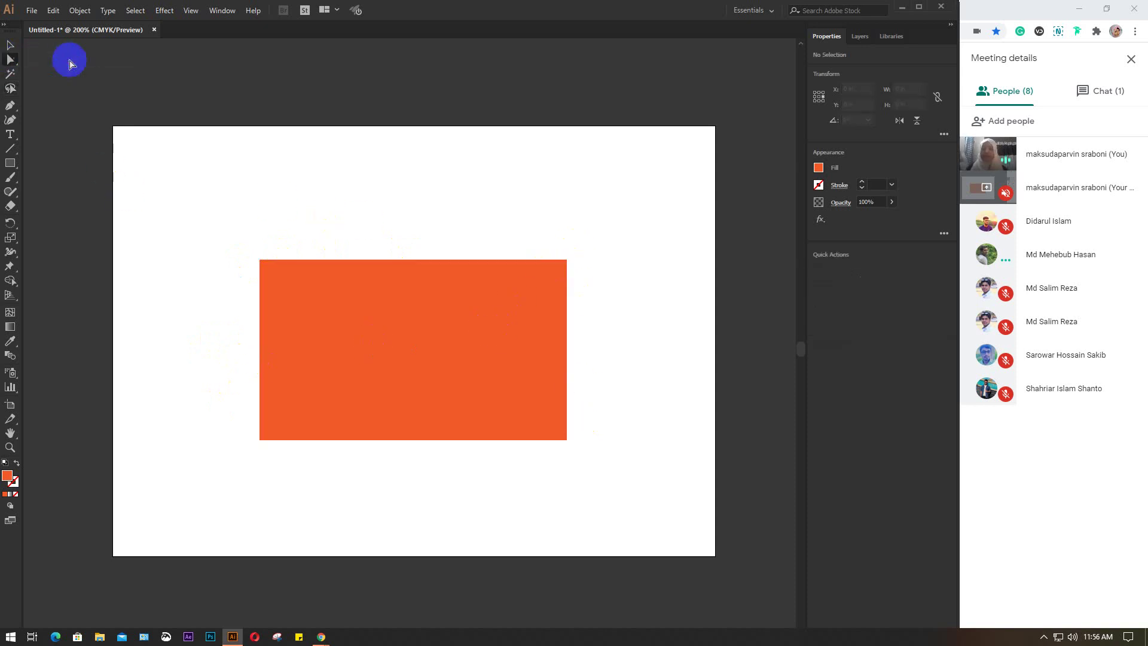
{"action": "left_click", "coordinate": [385, 320]}
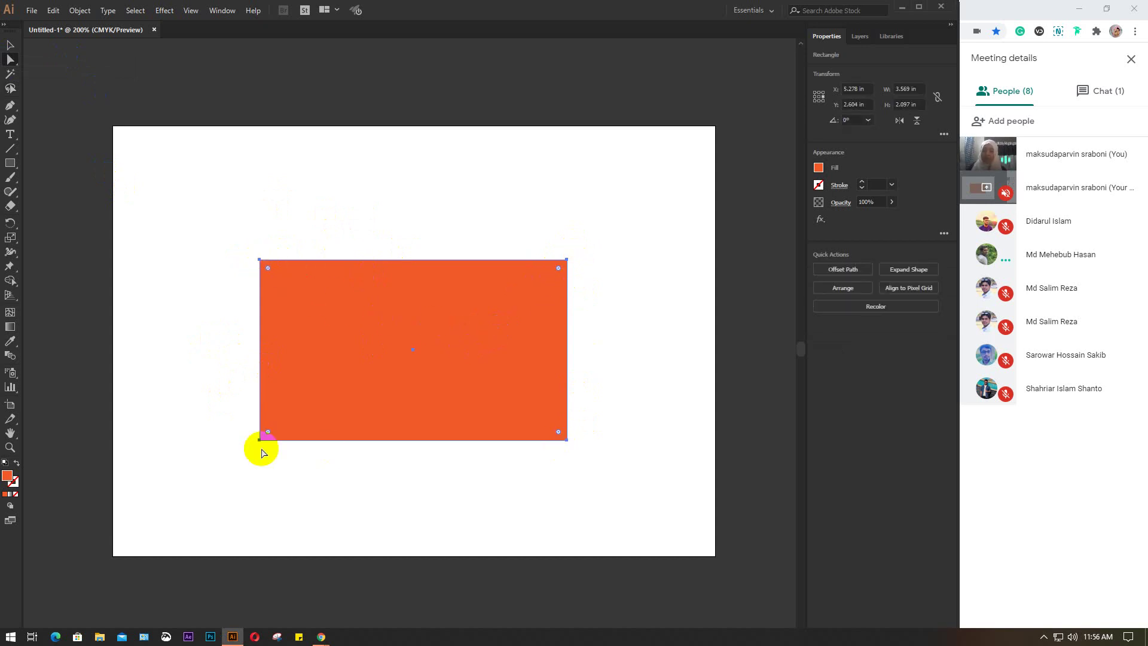
{"action": "left_click", "coordinate": [260, 262]}
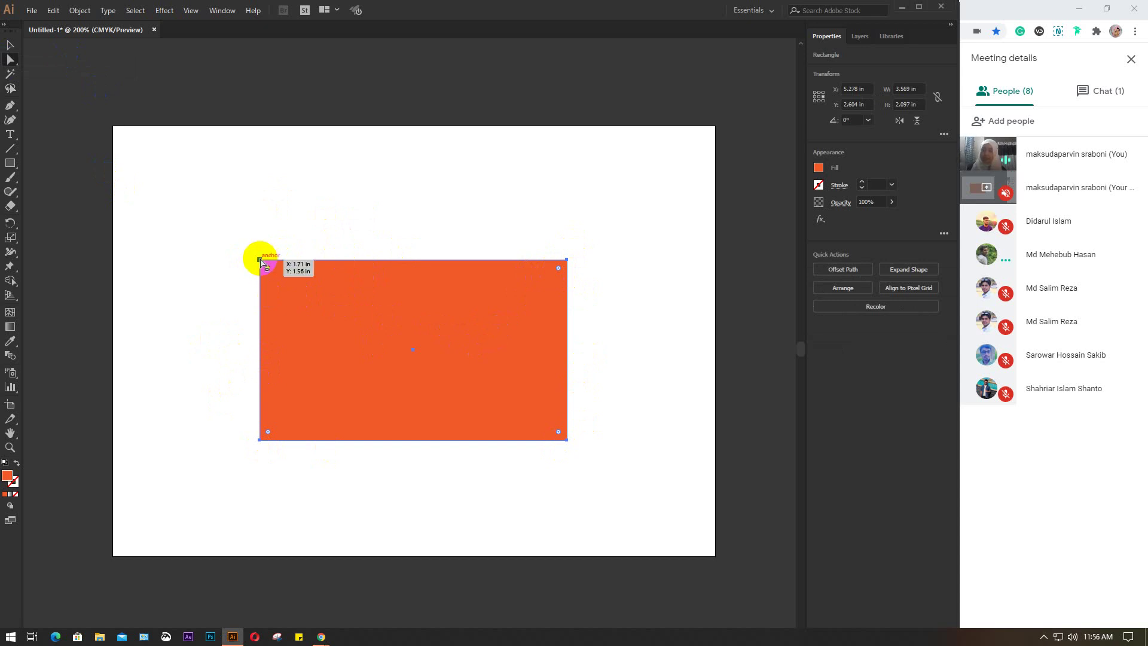
{"action": "left_click", "coordinate": [261, 262]}
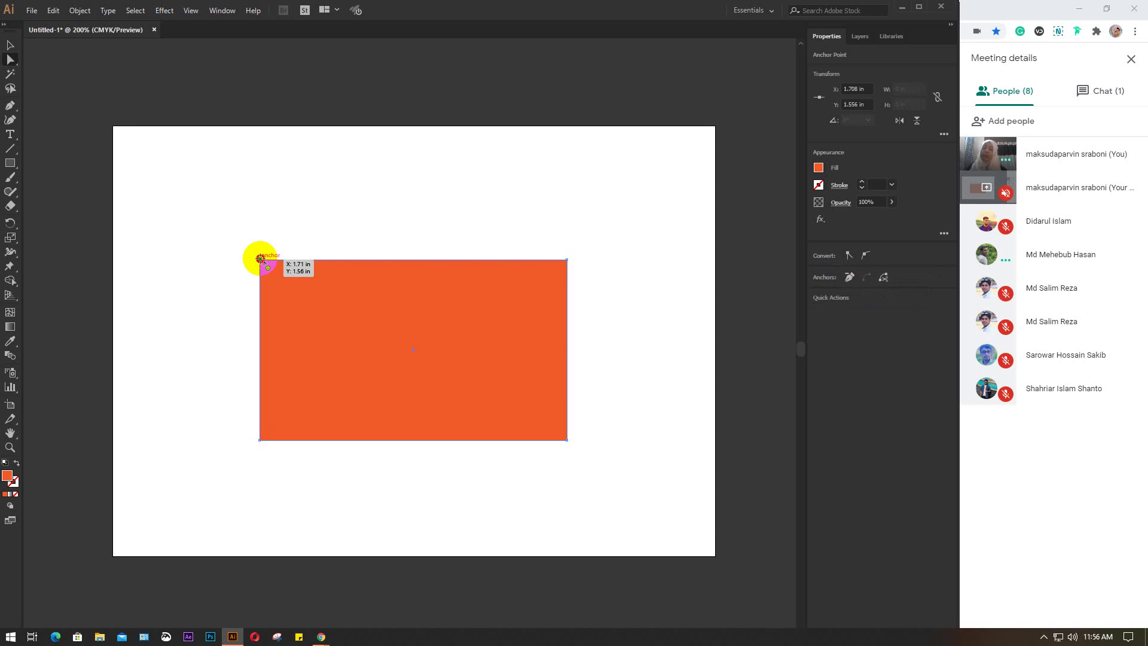
{"action": "left_click_drag", "start_coordinate": [260, 261], "coordinate": [207, 251]}
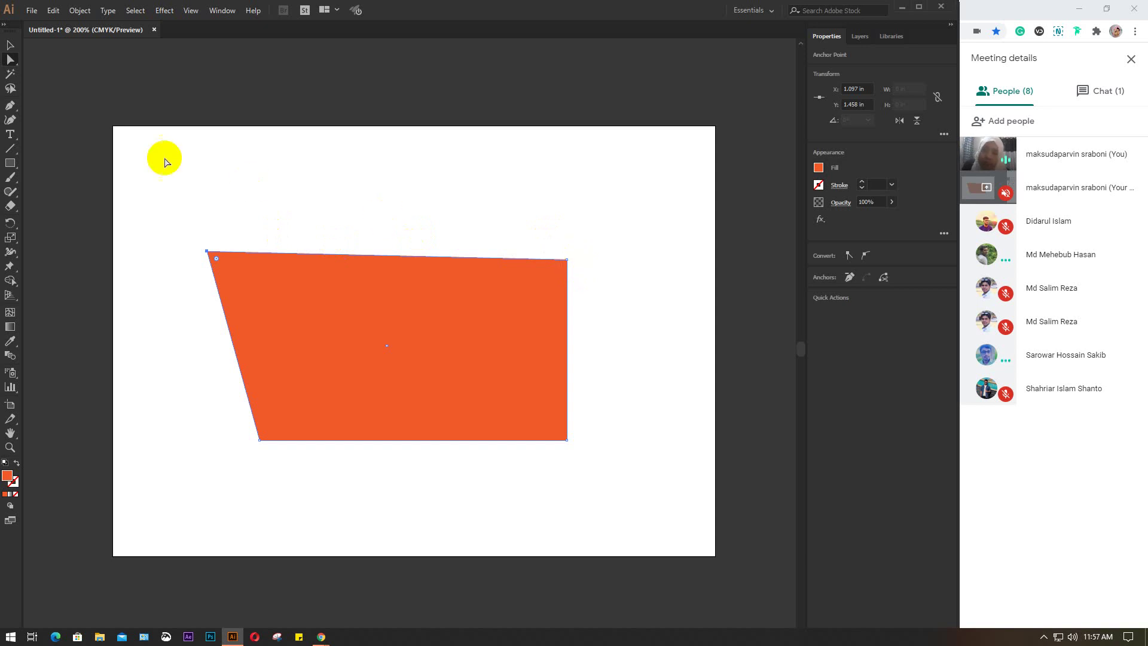
- Lasso around the bottom-right corner to select its anchor point
{"action": "left_click", "coordinate": [12, 88]}
{"action": "left_click", "coordinate": [14, 91]}
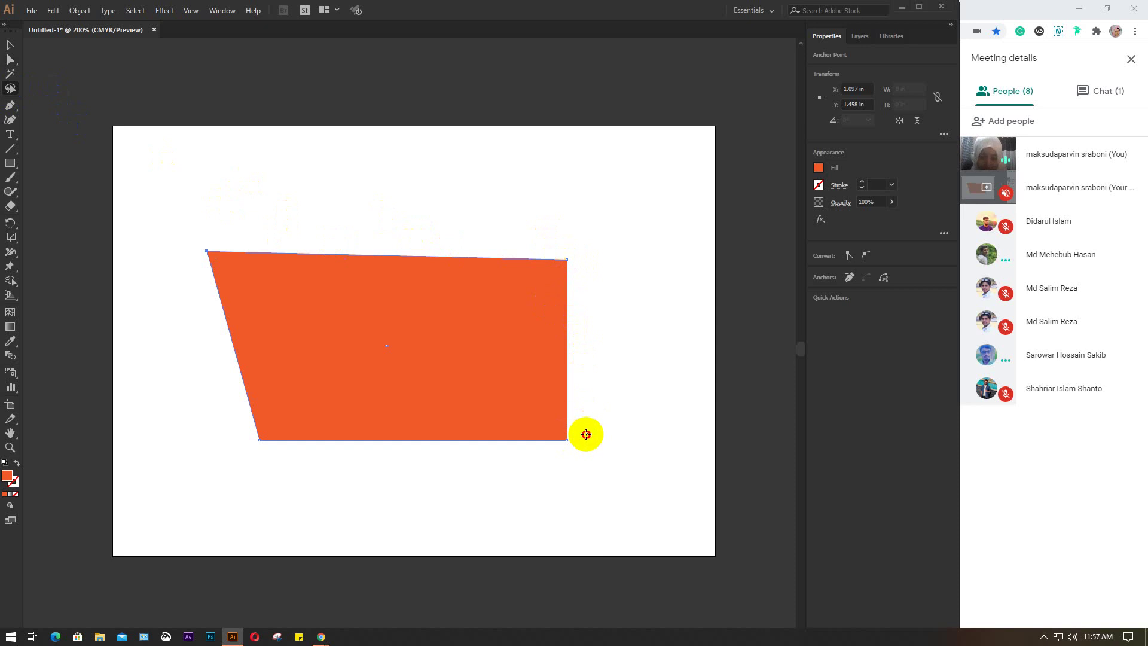
{"action": "mouse_move", "coordinate": [586, 435]}
{"action": "left_mouse_down"}
{"action": "mouse_move", "coordinate": [530, 443]}
{"action": "mouse_move", "coordinate": [587, 436]}
{"action": "mouse_move", "coordinate": [568, 438]}
{"action": "left_mouse_up"}
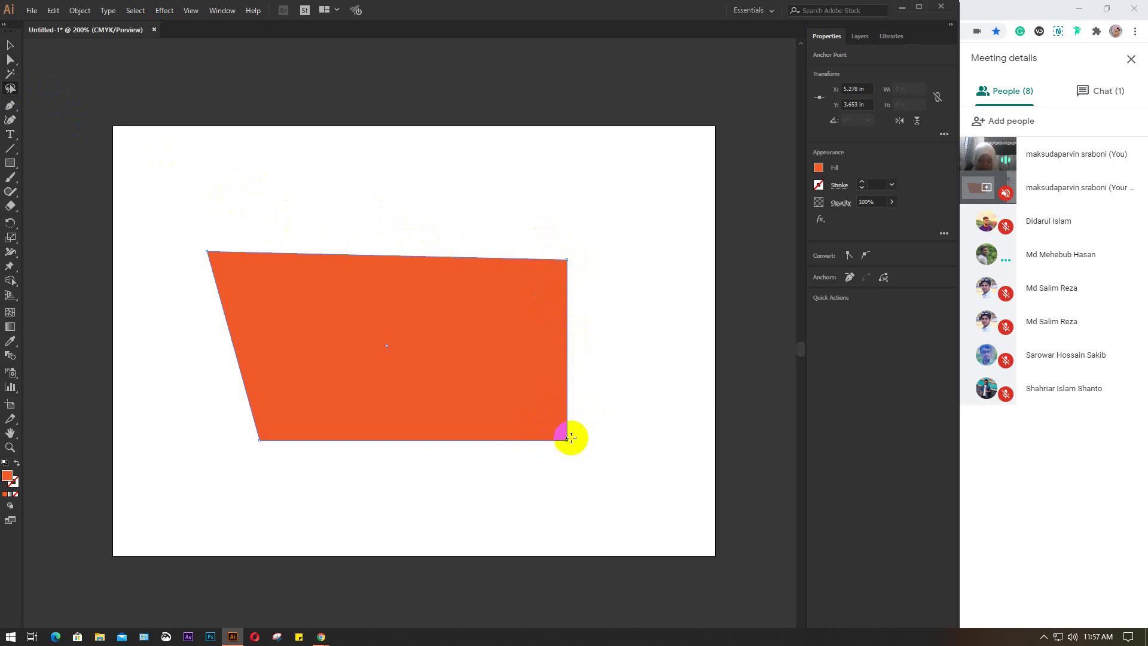
{"action": "left_click_drag", "start_coordinate": [570, 254], "coordinate": [264, 437]}
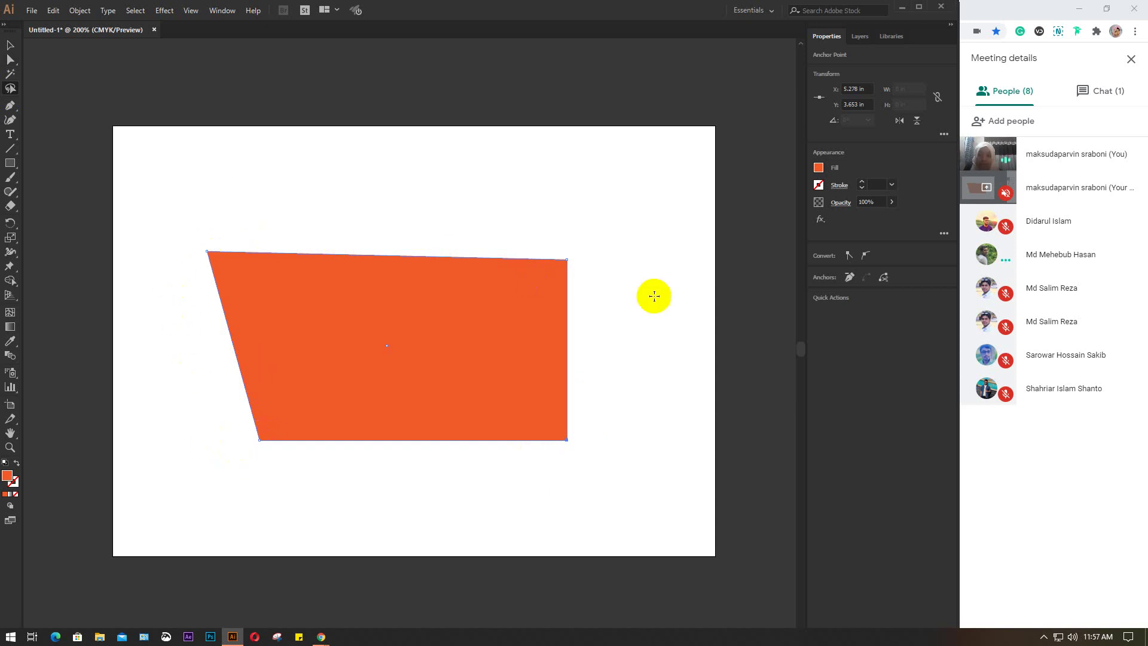
{"action": "left_click_drag", "start_coordinate": [264, 437], "coordinate": [576, 255]}
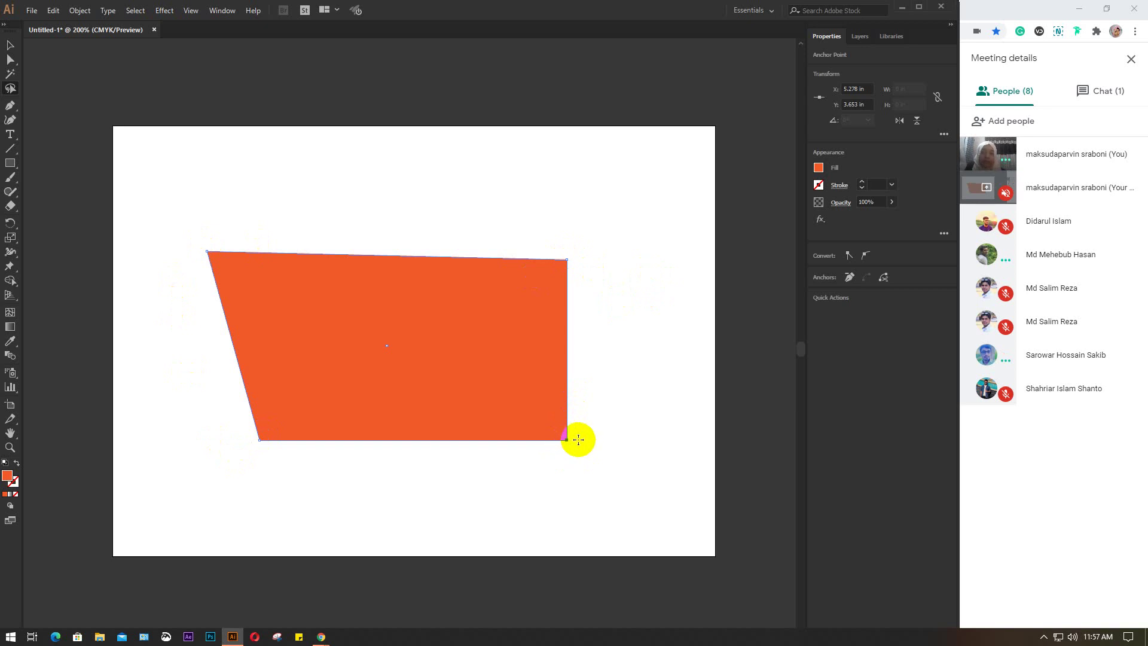
- Drag the bottom-right anchor down and to the right with Direct Selection
{"action": "left_click", "coordinate": [565, 436]}
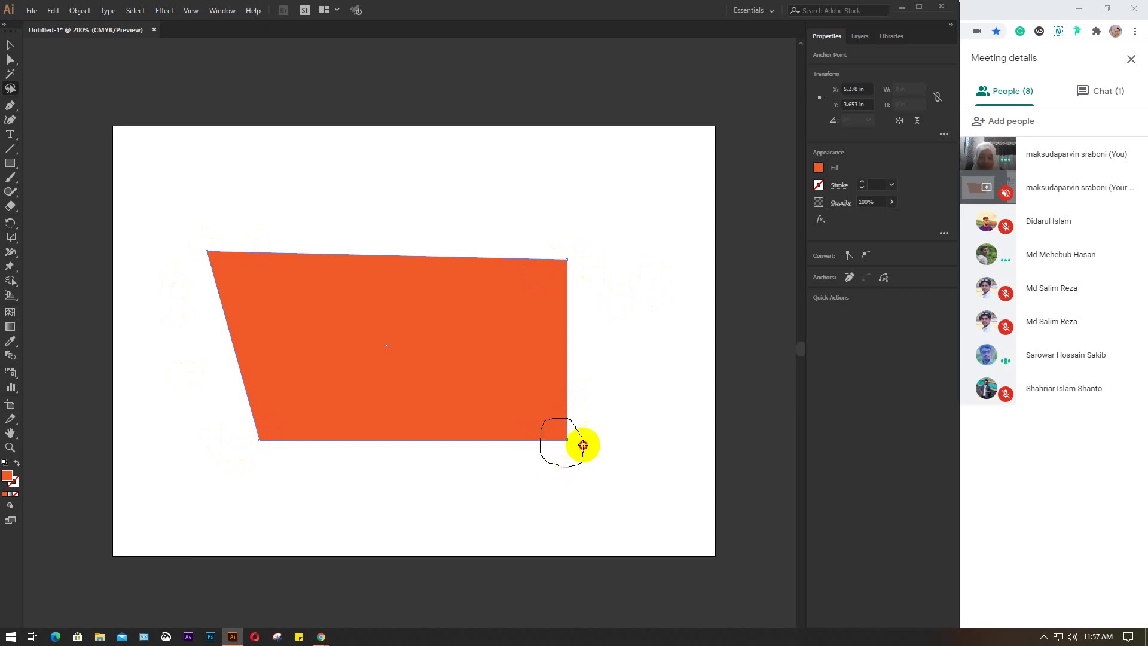
{"action": "left_click", "coordinate": [565, 441]}
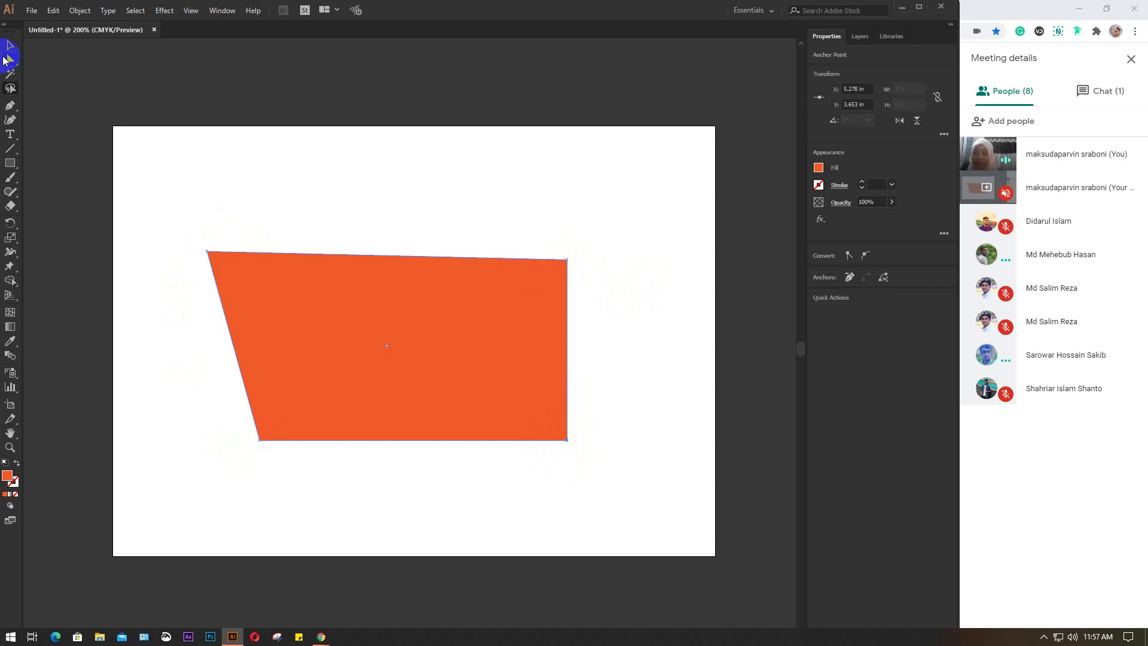
{"action": "left_click", "coordinate": [10, 59]}
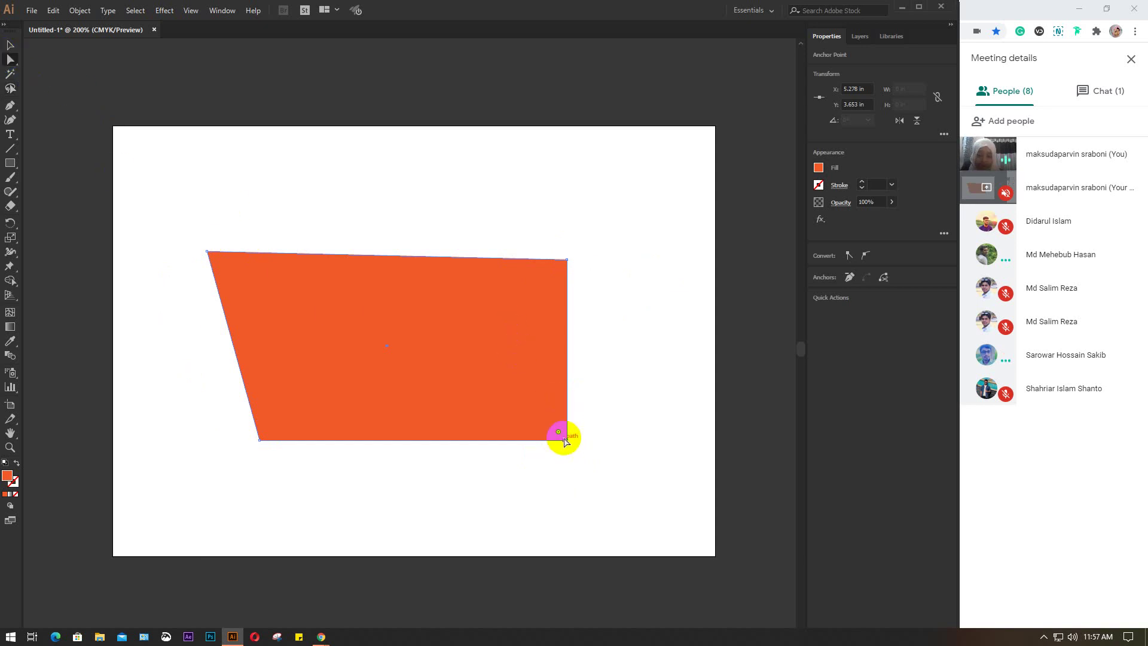
{"action": "left_click_drag", "start_coordinate": [566, 443], "coordinate": [620, 465]}
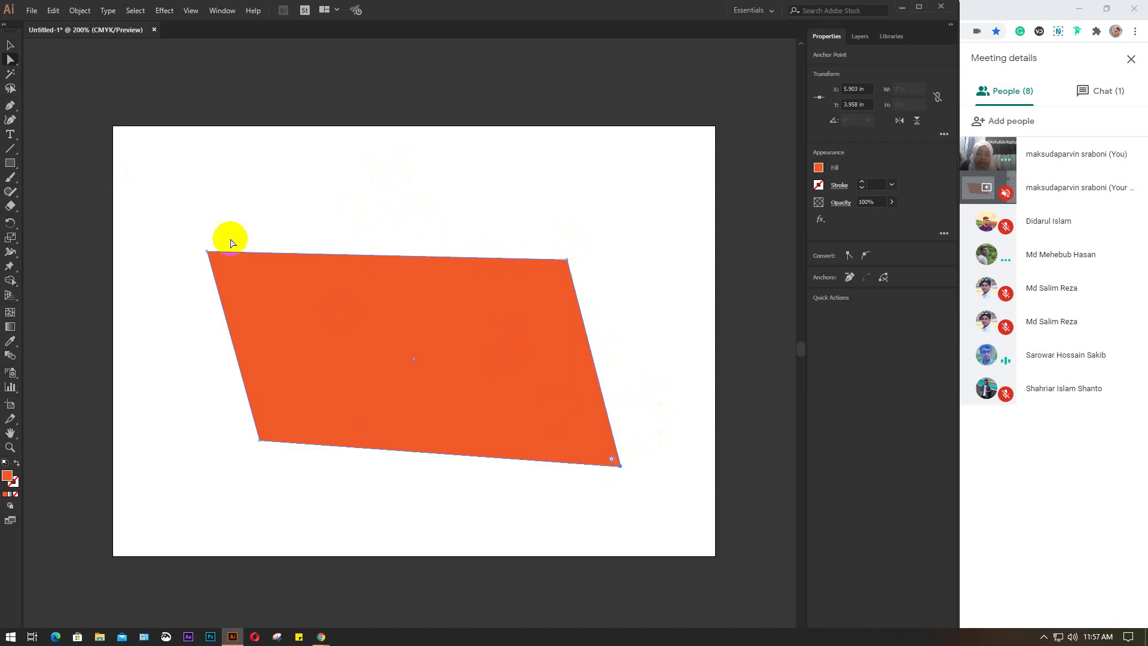
- Shift-select the top-right and bottom-right anchors and move both up together
{"action": "left_click_drag", "start_coordinate": [10, 59], "coordinate": [62, 65]}
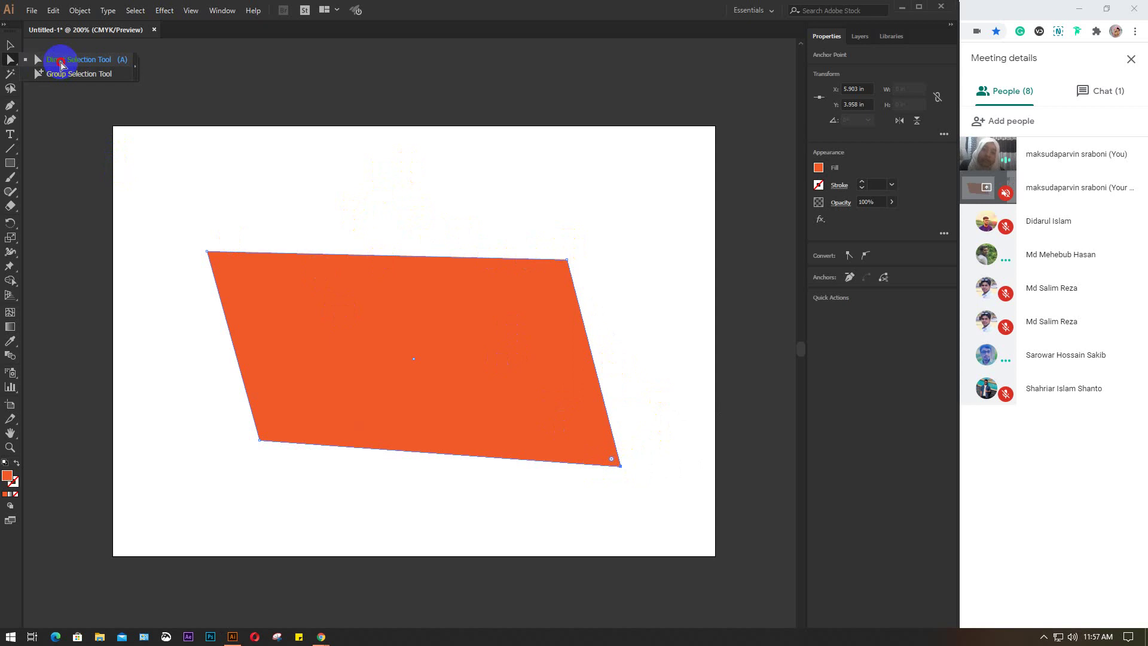
{"action": "left_click", "coordinate": [61, 66]}
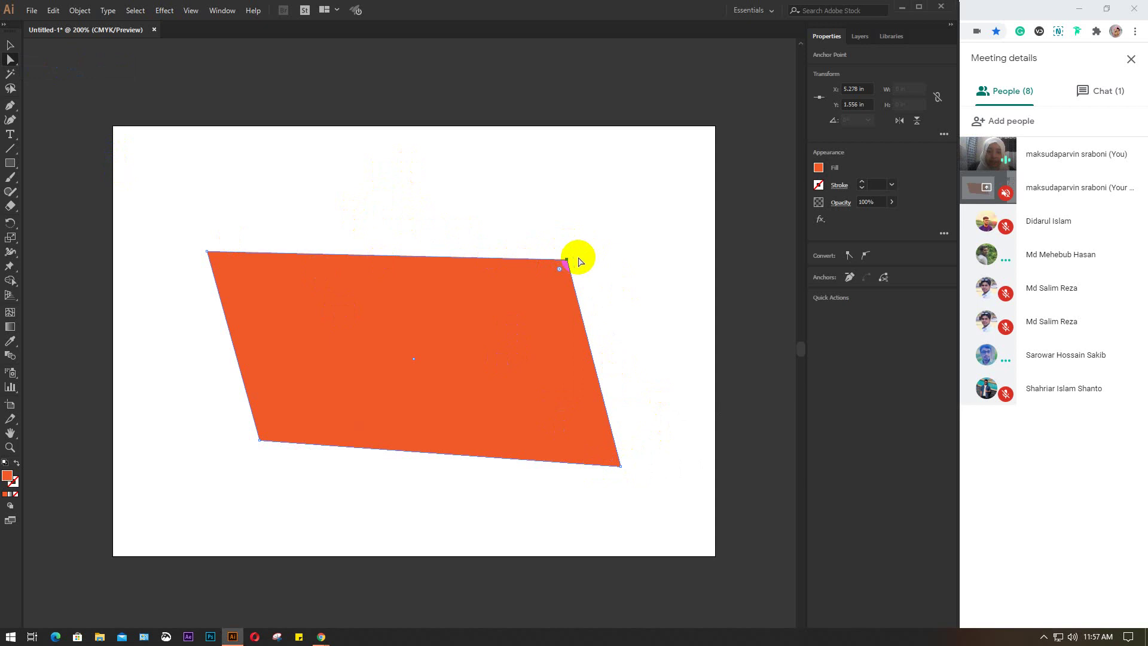
{"action": "left_click", "coordinate": [570, 262]}
{"action": "left_click", "coordinate": [569, 262]}
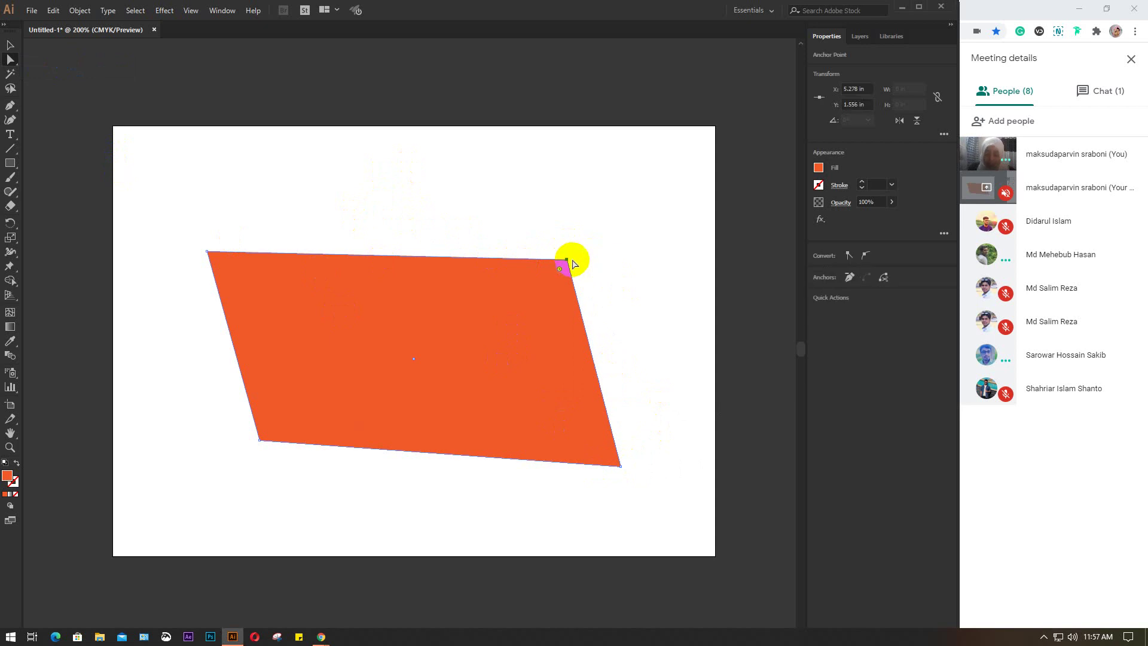
{"action": "left_click", "coordinate": [621, 466], "text": "shift"}
{"action": "mouse_move", "coordinate": [567, 260]}
{"action": "left_mouse_down"}
{"action": "mouse_move", "coordinate": [554, 202]}
{"action": "mouse_move", "coordinate": [523, 190]}
{"action": "left_mouse_up"}
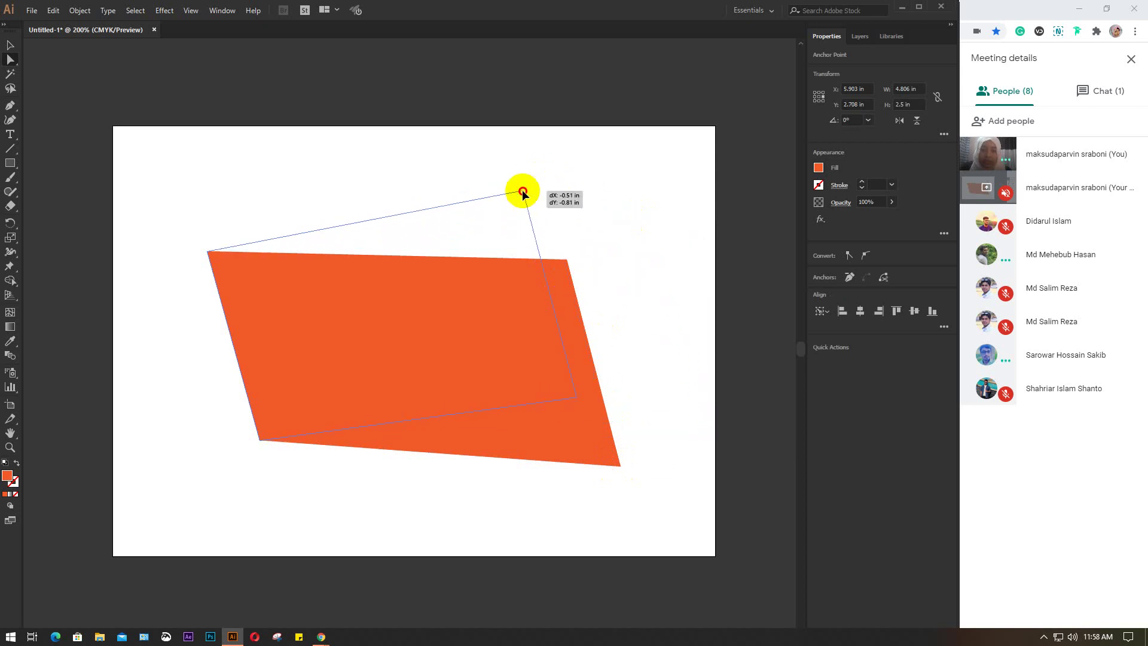
- Lasso the right-side anchors and drag them down and to the left
{"action": "left_click", "coordinate": [605, 277]}
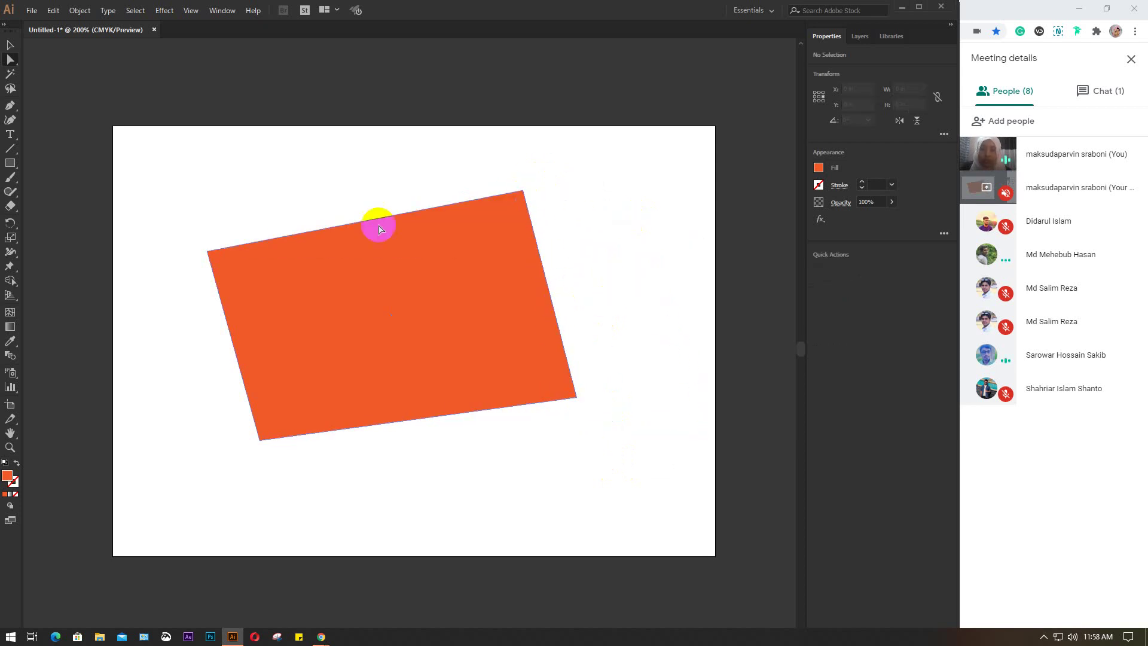
{"action": "left_click", "coordinate": [11, 88]}
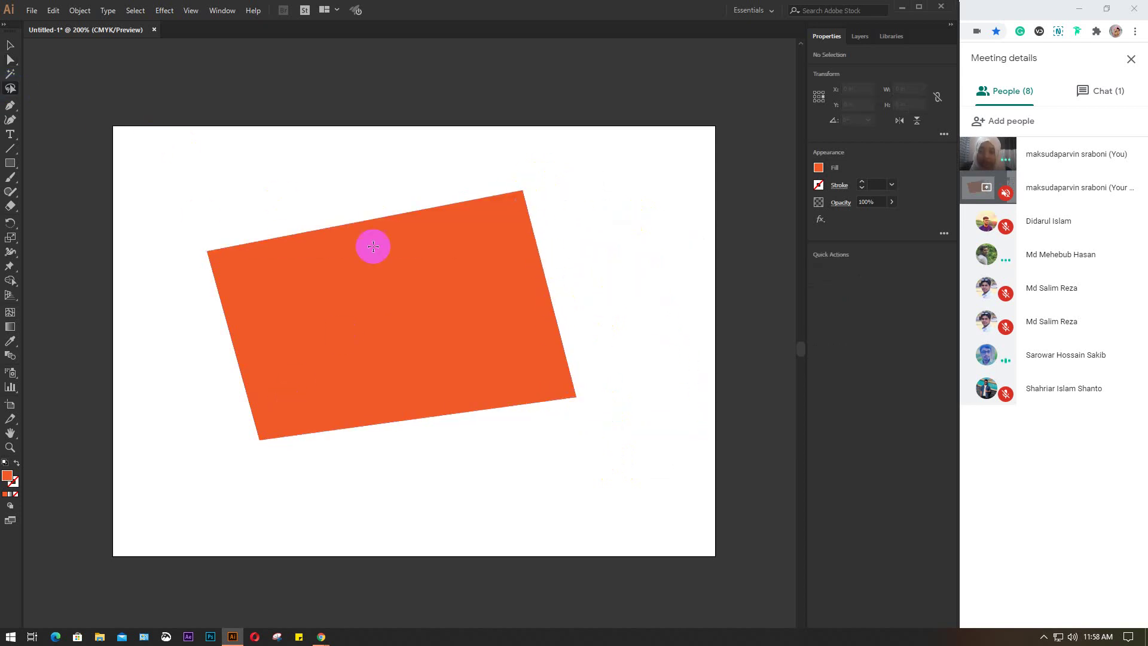
{"action": "mouse_move", "coordinate": [442, 159]}
{"action": "left_mouse_down"}
{"action": "mouse_move", "coordinate": [456, 151]}
{"action": "mouse_move", "coordinate": [446, 160]}
{"action": "left_mouse_up"}
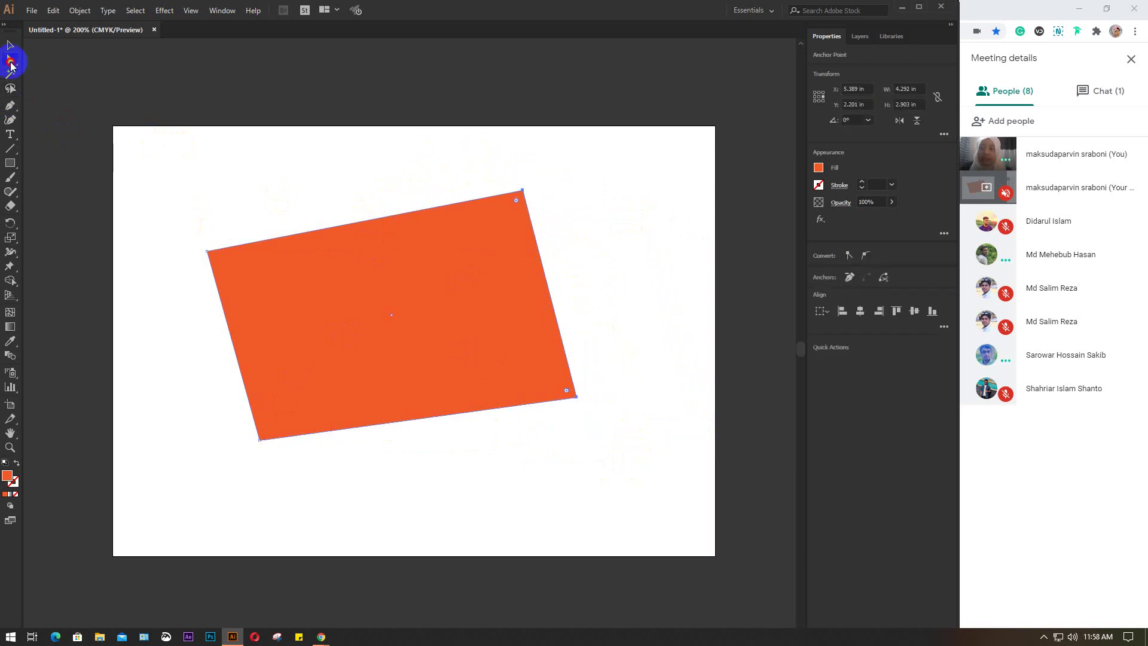
{"action": "left_click", "coordinate": [441, 341]}
{"action": "mouse_move", "coordinate": [576, 396]}
{"action": "left_mouse_down"}
{"action": "mouse_move", "coordinate": [566, 391]}
{"action": "mouse_move", "coordinate": [579, 399]}
{"action": "mouse_move", "coordinate": [496, 487]}
{"action": "left_mouse_up"}
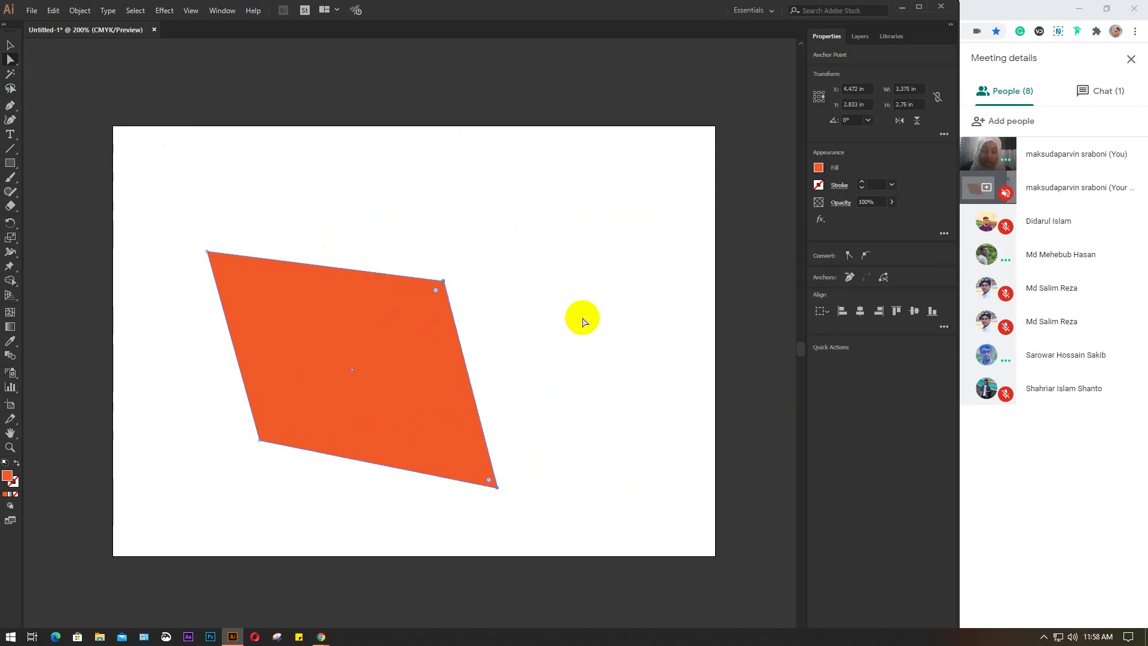
- Delete the orange shape and show the Pen tool's flyout options
{"action": "key", "text": "Delete"}
{"action": "key", "text": "Delete"}
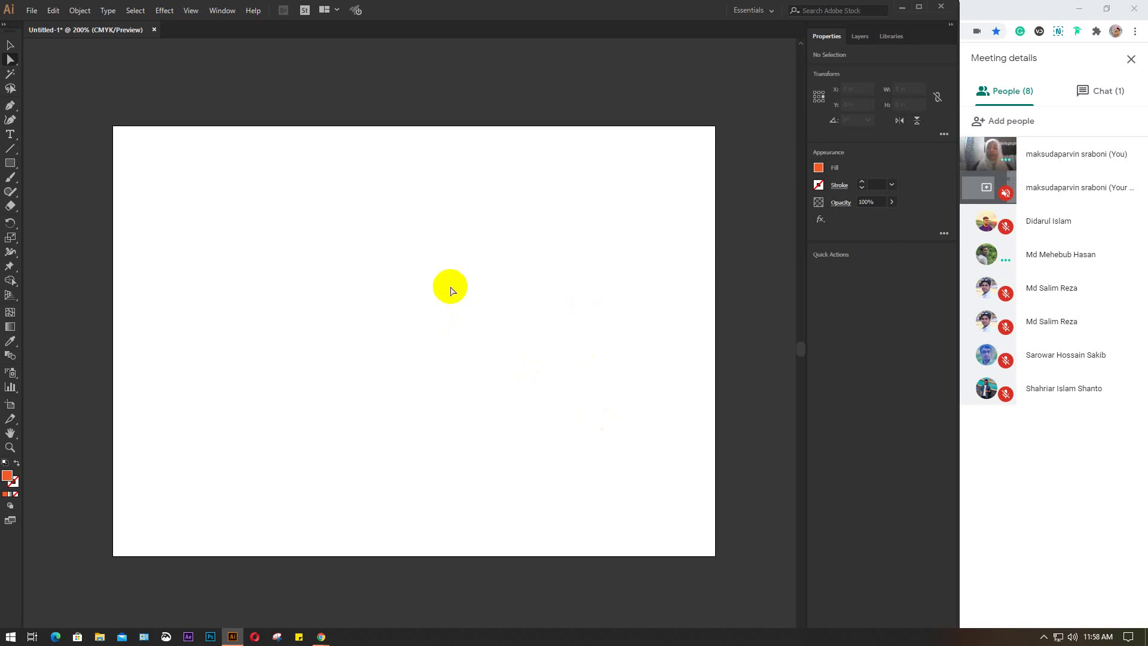
{"action": "left_click", "coordinate": [9, 108]}
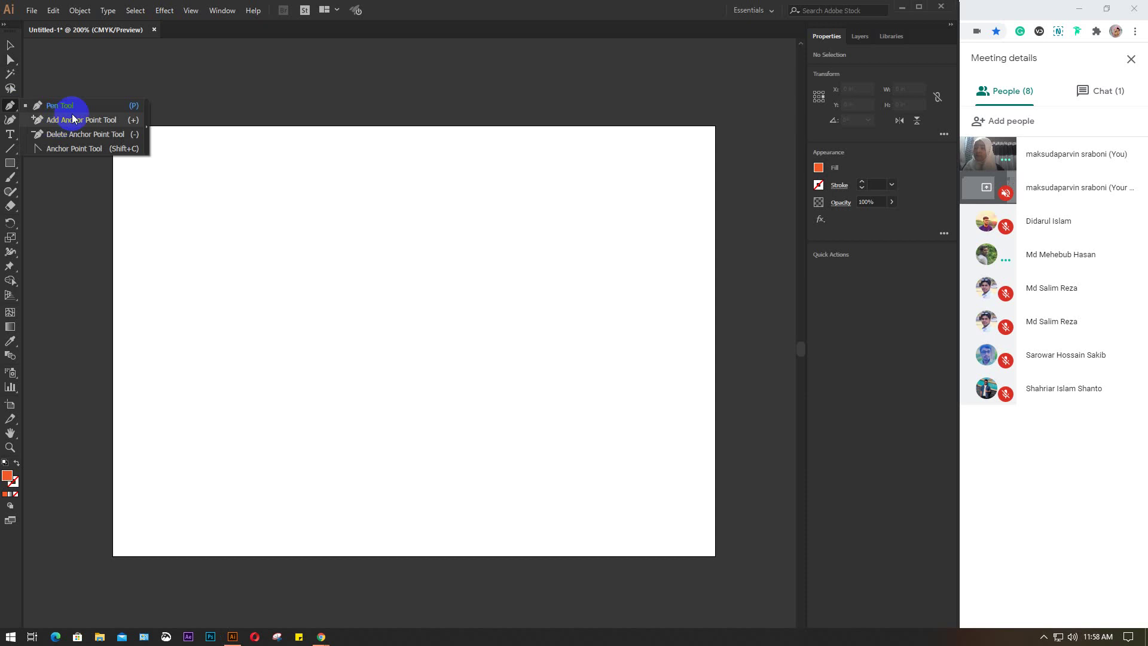
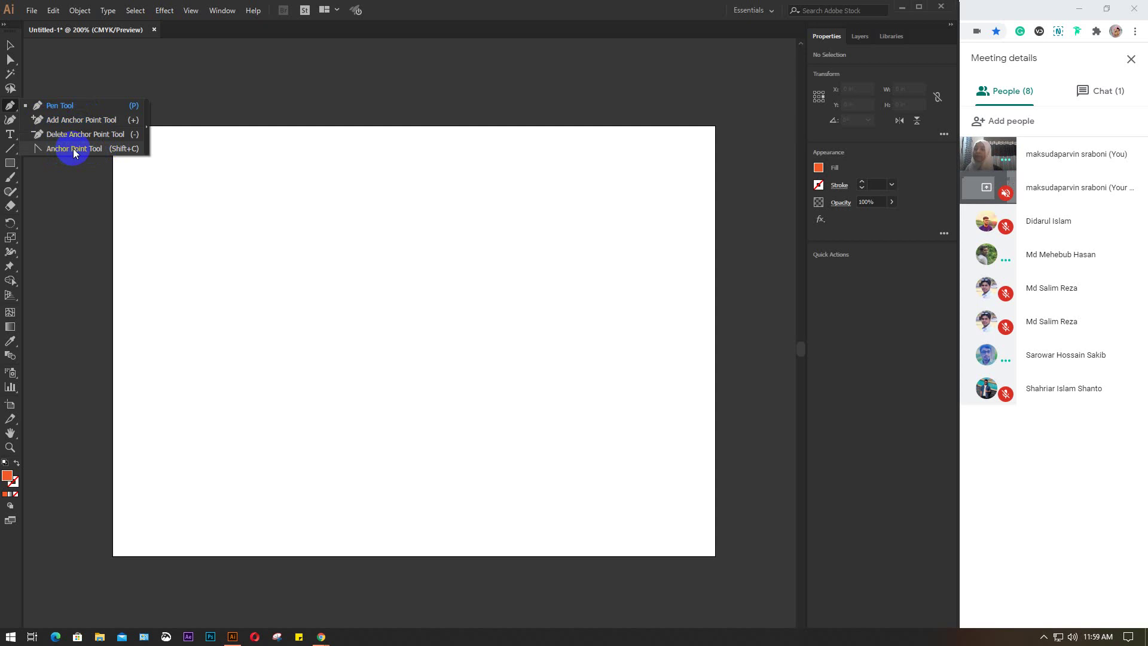
- Draw a trial curved path with the Pen tool, then delete it
{"action": "left_click", "coordinate": [12, 121]}
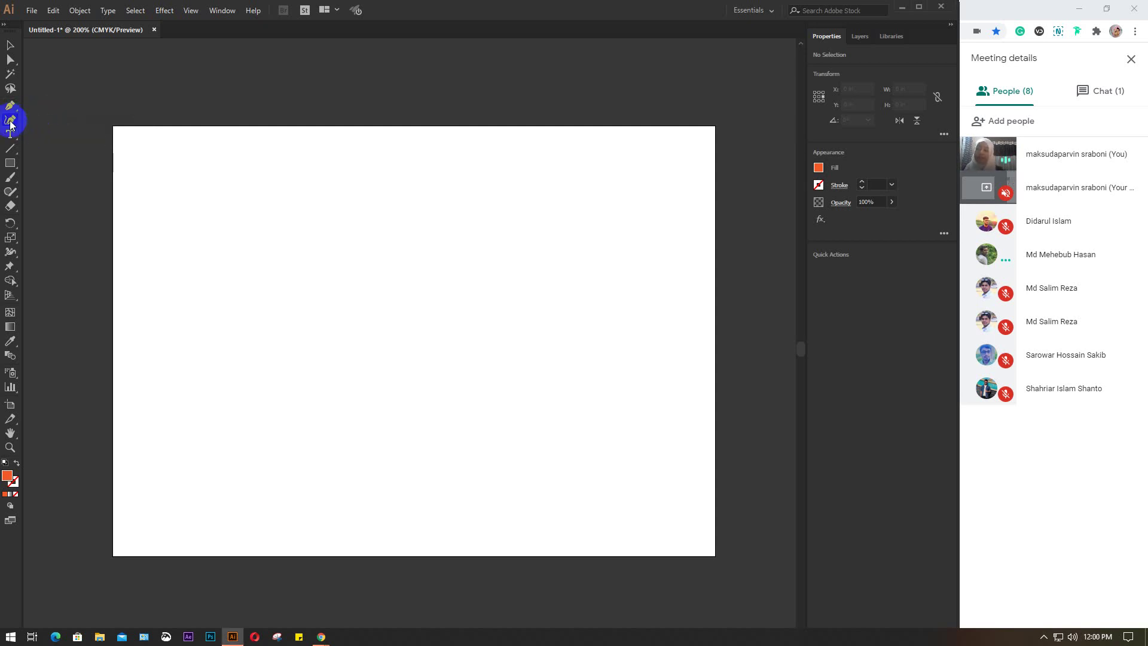
{"action": "left_click", "coordinate": [10, 44]}
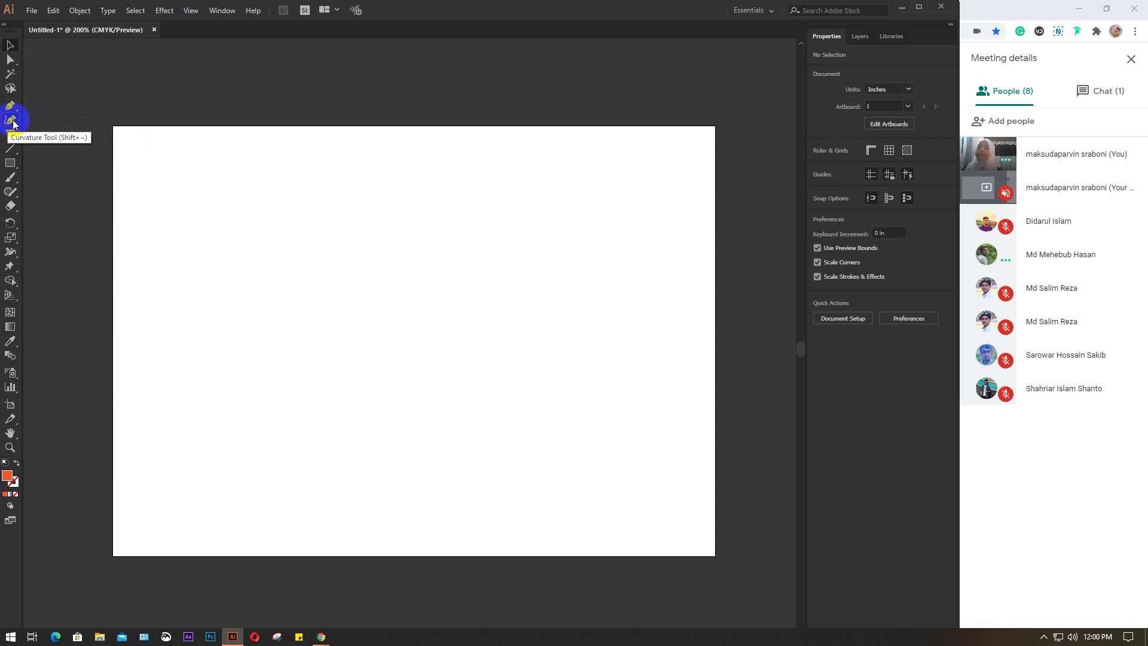
{"action": "left_click_drag", "start_coordinate": [10, 105], "coordinate": [72, 110]}
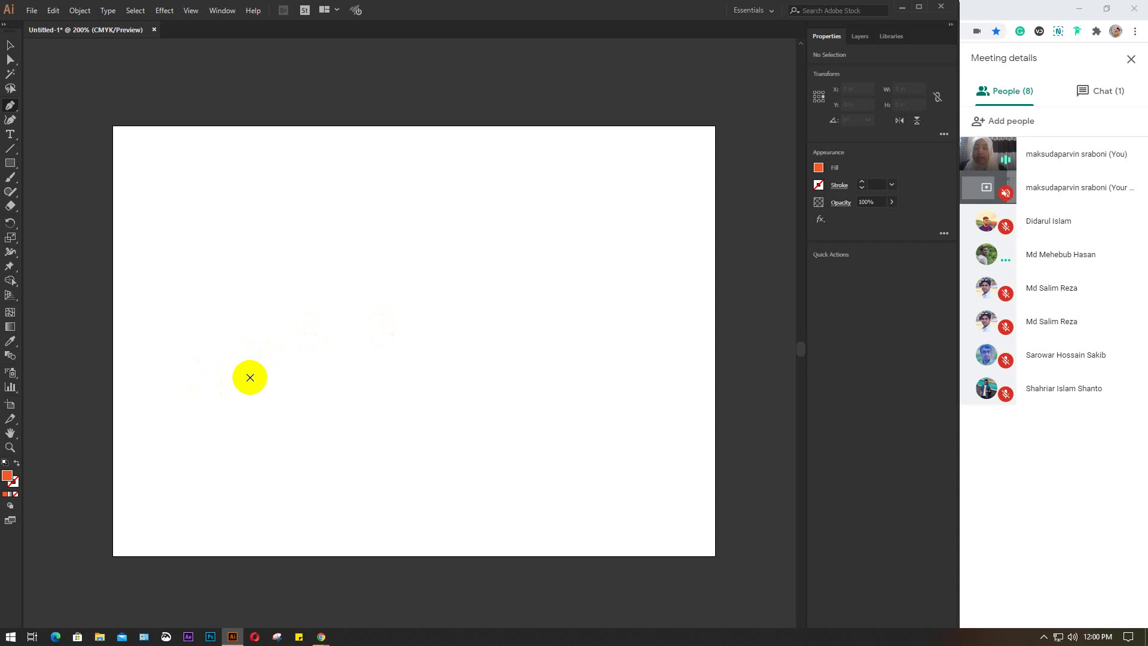
{"action": "left_click", "coordinate": [200, 423]}
{"action": "left_click_drag", "start_coordinate": [292, 341], "coordinate": [372, 354]}
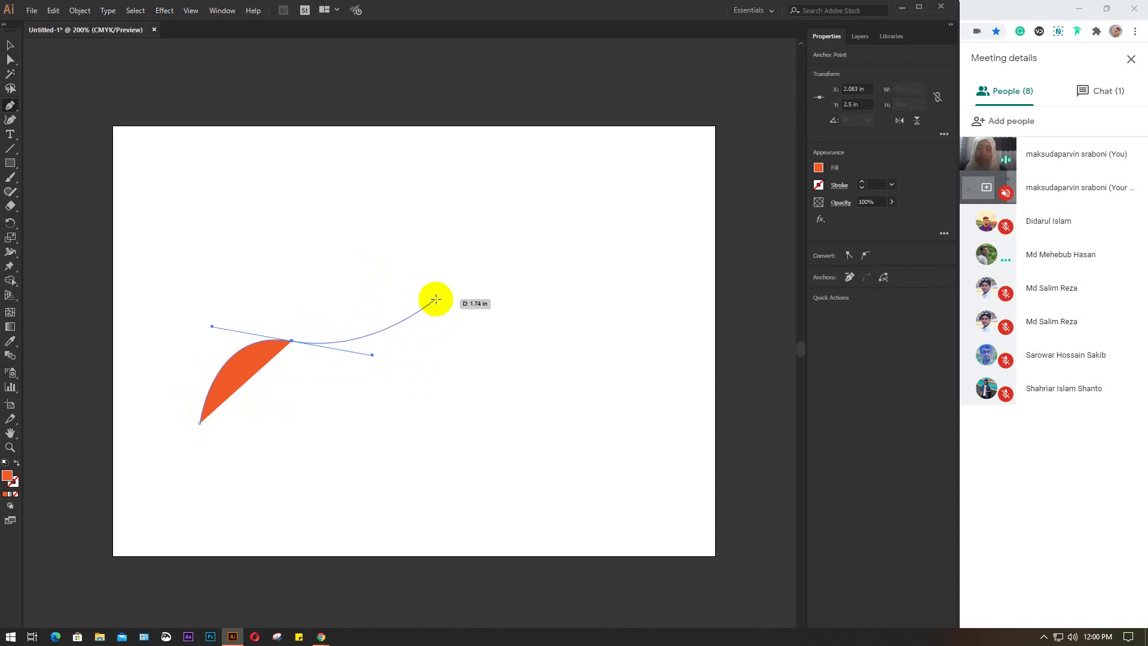
{"action": "left_click", "coordinate": [442, 322]}
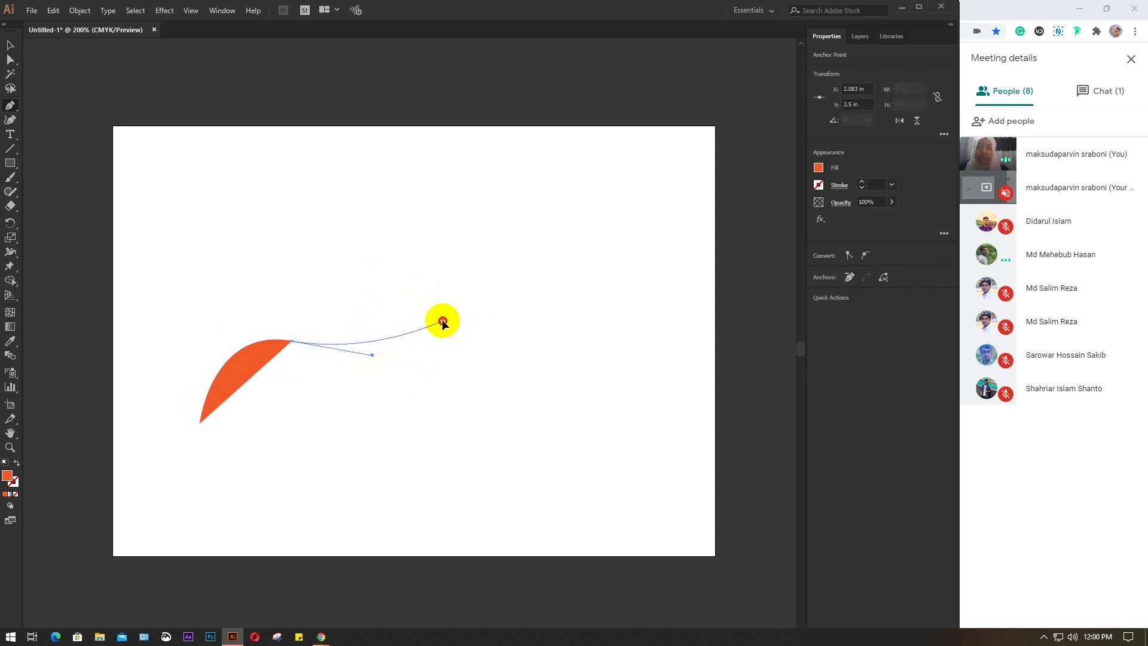
{"action": "left_click_drag", "start_coordinate": [443, 321], "coordinate": [450, 186]}
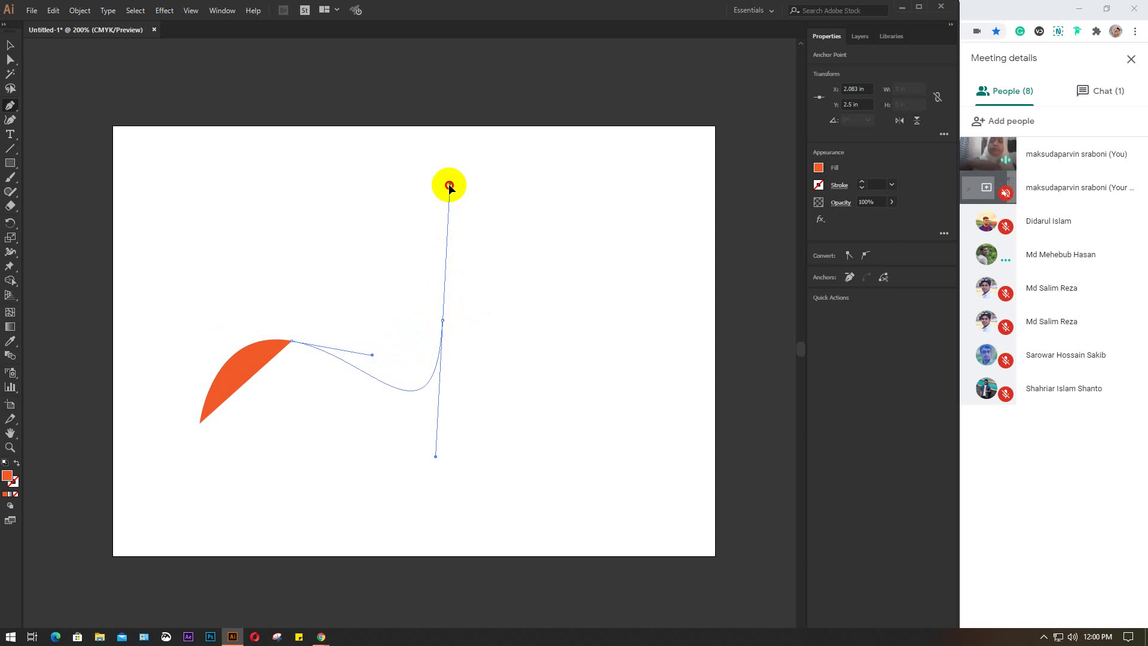
{"action": "mouse_move", "coordinate": [449, 185]}
{"action": "left_mouse_down"}
{"action": "mouse_move", "coordinate": [536, 204]}
{"action": "mouse_move", "coordinate": [487, 193]}
{"action": "mouse_move", "coordinate": [444, 149]}
{"action": "mouse_move", "coordinate": [493, 524]}
{"action": "left_mouse_up"}
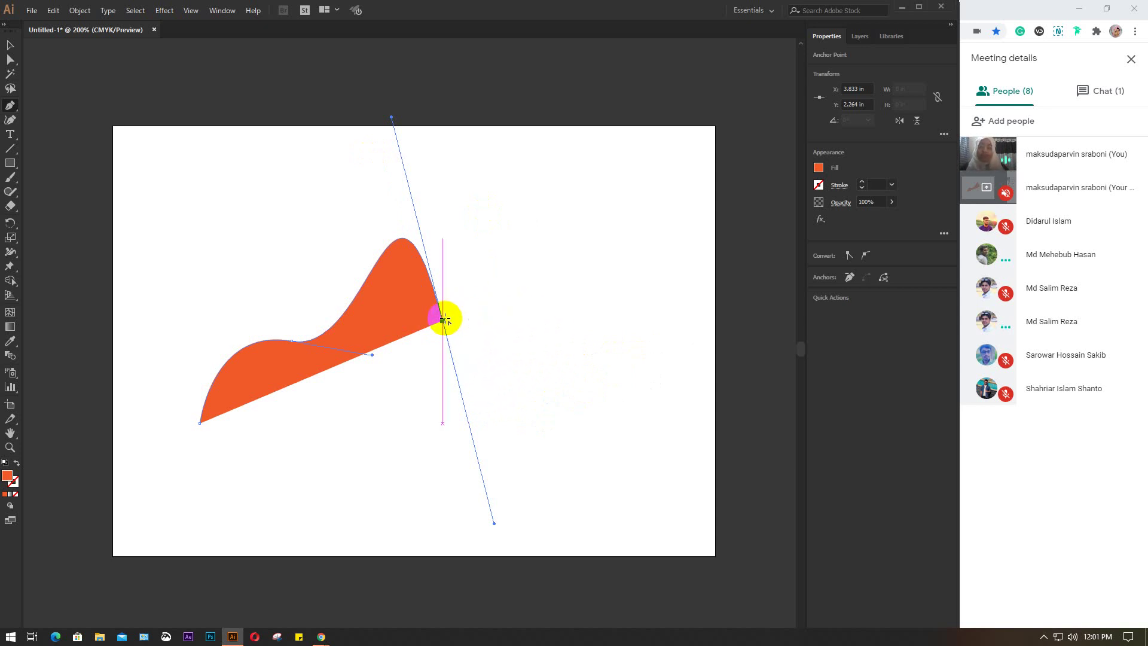
{"action": "left_click", "coordinate": [443, 320]}
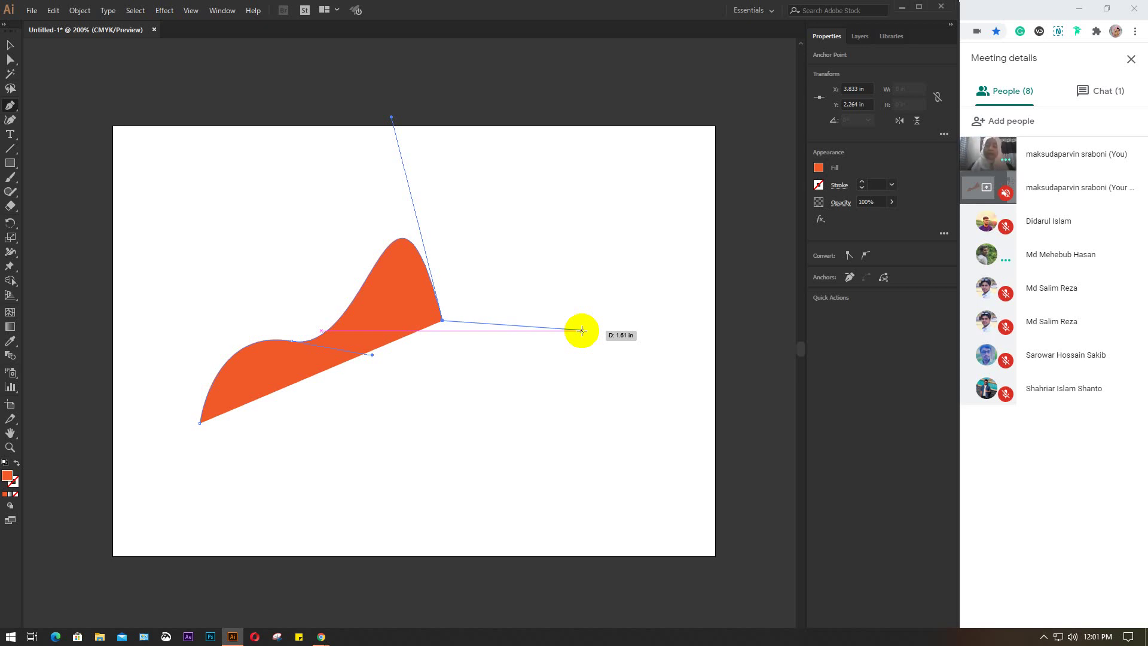
{"action": "key", "text": "Delete"}
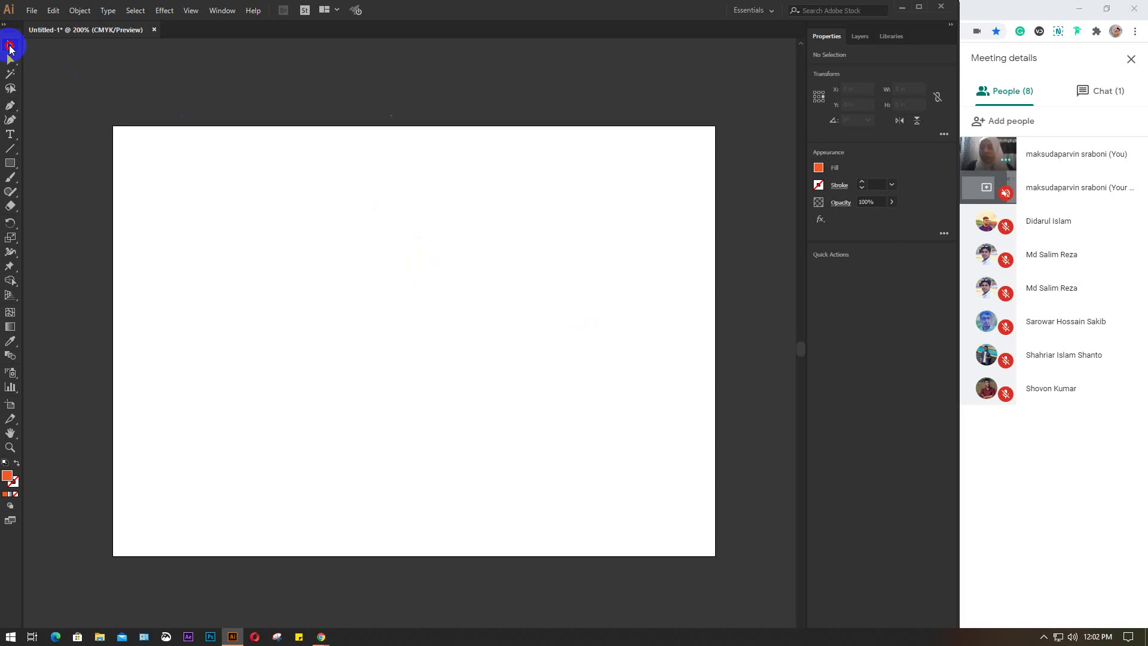
- Draw a new closed, curved orange blob with the Pen tool
{"action": "left_click", "coordinate": [11, 45]}
{"action": "left_click_drag", "start_coordinate": [313, 96], "coordinate": [493, 235]}
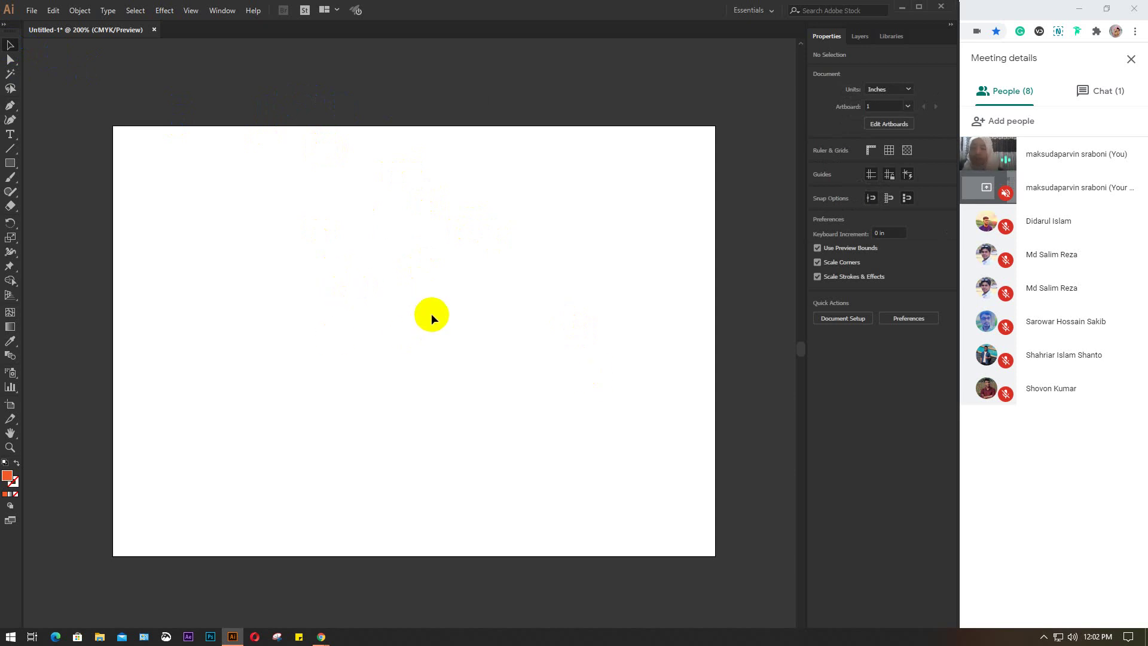
{"action": "left_click", "coordinate": [16, 114]}
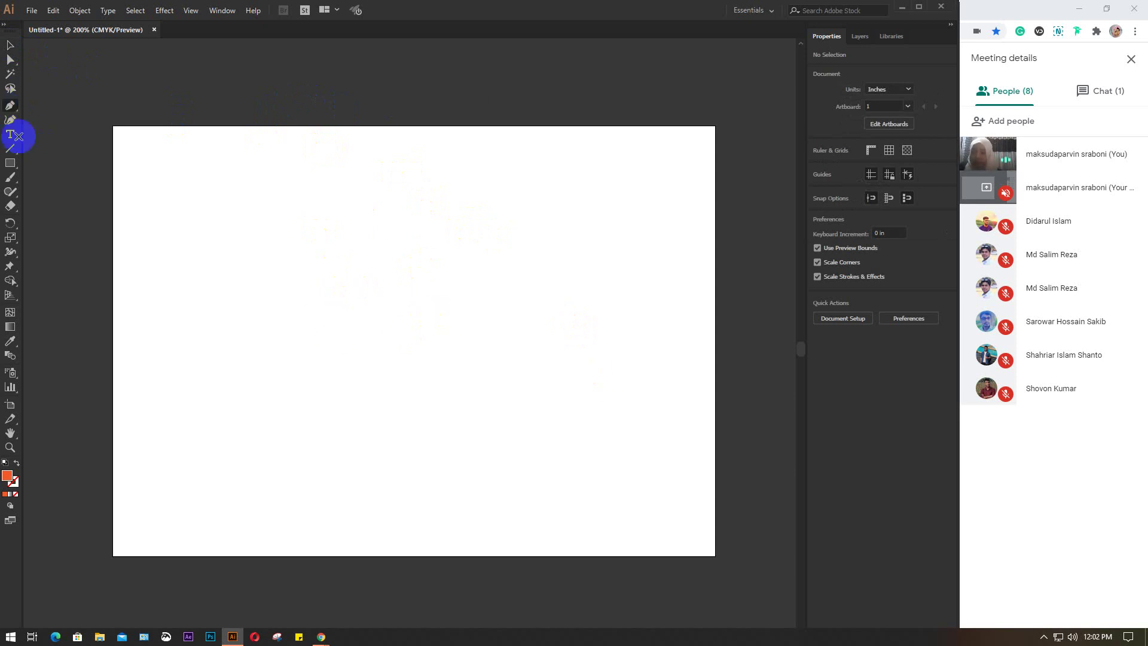
{"action": "left_click", "coordinate": [222, 284]}
{"action": "left_click_drag", "start_coordinate": [313, 232], "coordinate": [396, 262]}
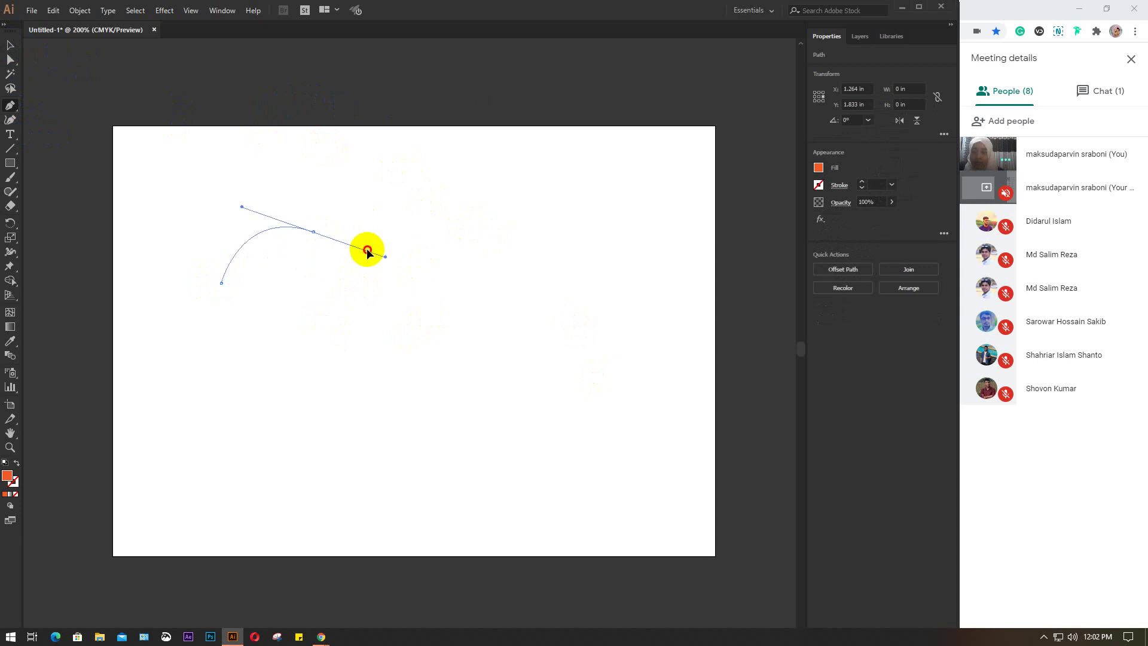
{"action": "left_click_drag", "start_coordinate": [384, 317], "coordinate": [369, 322]}
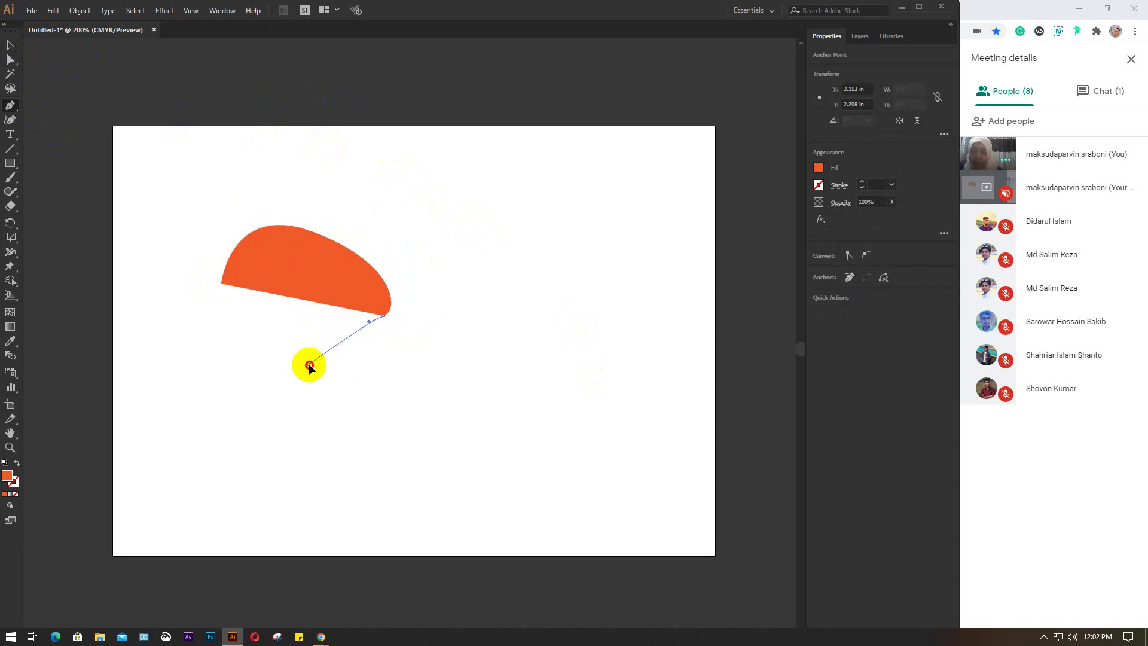
{"action": "mouse_move", "coordinate": [309, 364]}
{"action": "left_mouse_down"}
{"action": "mouse_move", "coordinate": [240, 319]}
{"action": "mouse_move", "coordinate": [231, 202]}
{"action": "left_mouse_up"}
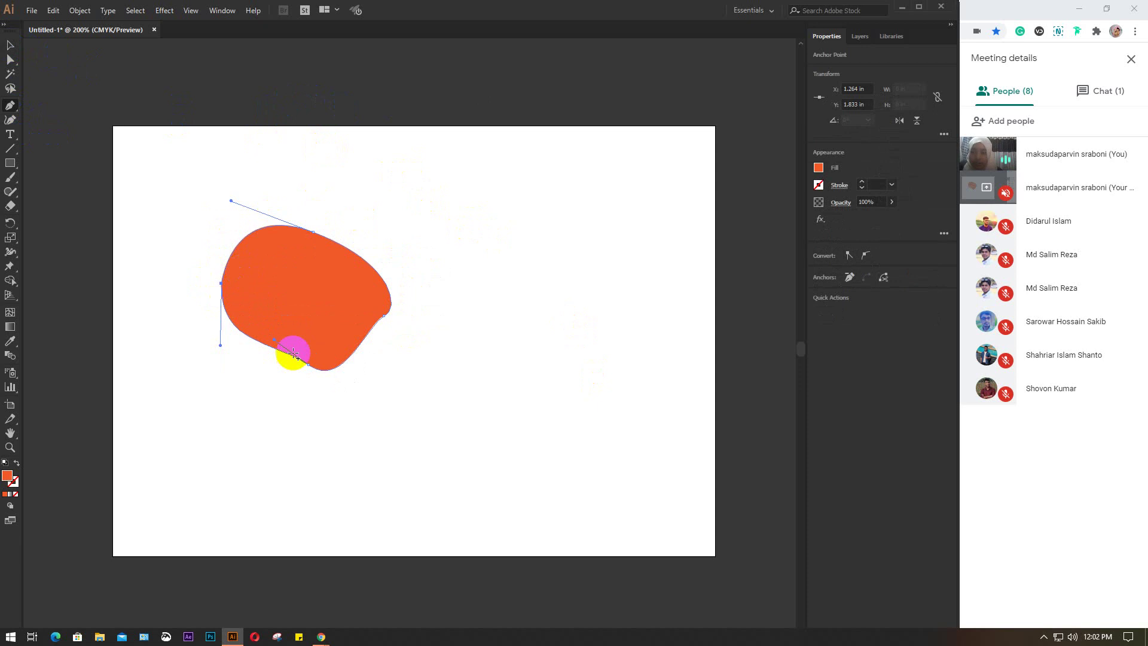
{"action": "key", "text": "v"}
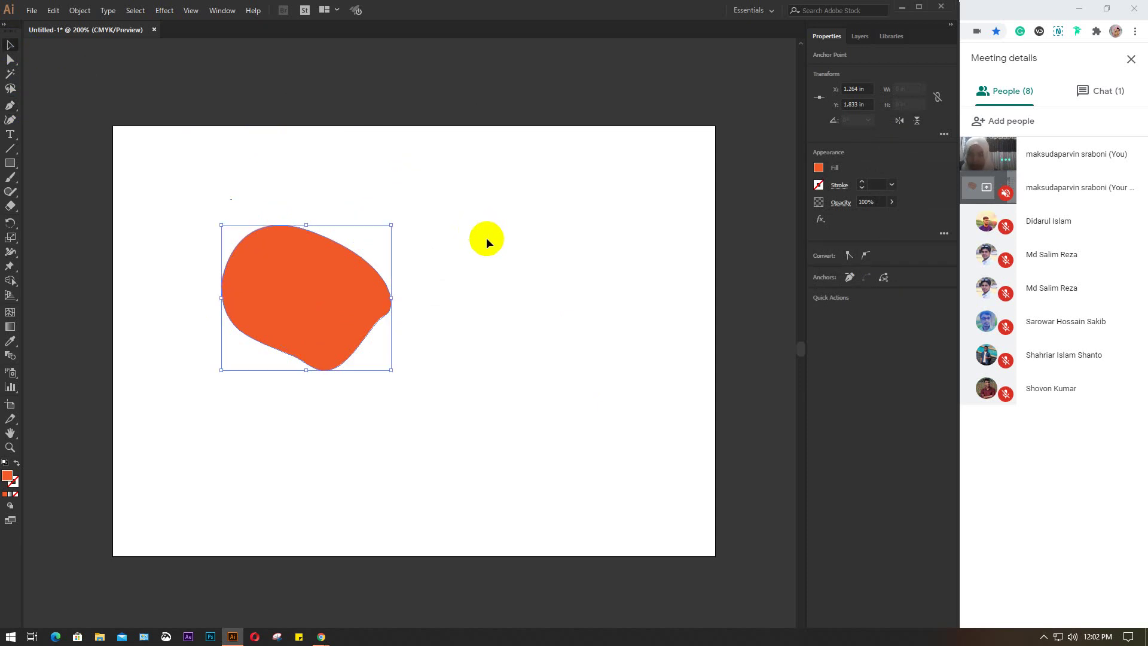
- Move the blob up and left and give it a black outline
{"action": "left_click", "coordinate": [486, 238]}
{"action": "left_click", "coordinate": [325, 263]}
{"action": "left_click_drag", "start_coordinate": [325, 267], "coordinate": [315, 237]}
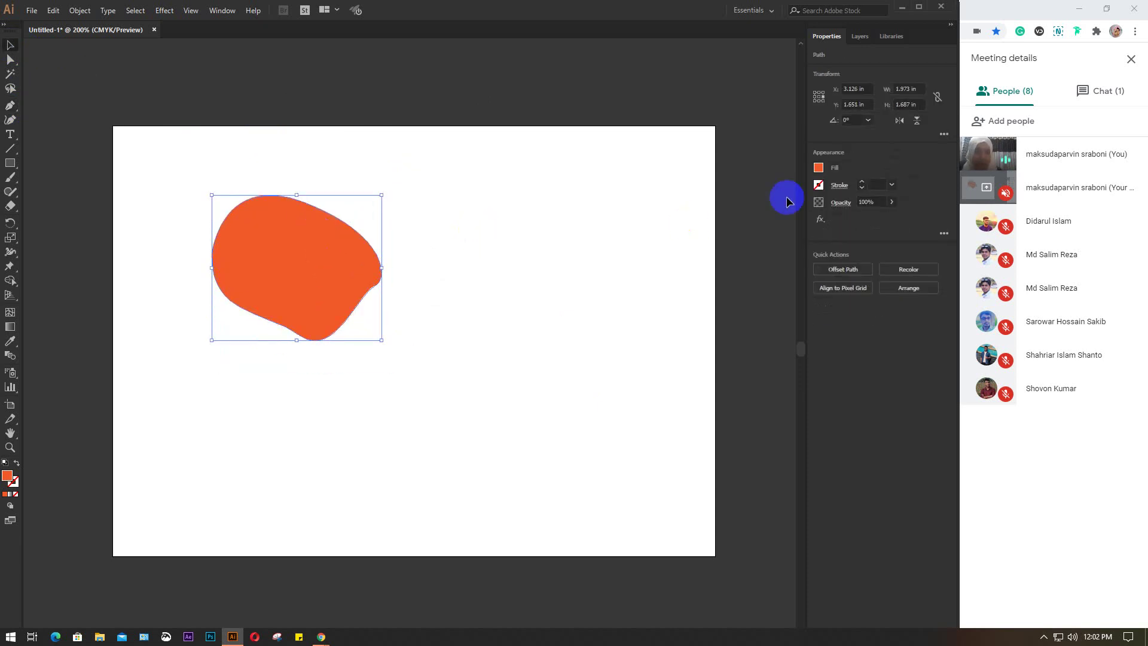
{"action": "left_click", "coordinate": [820, 186]}
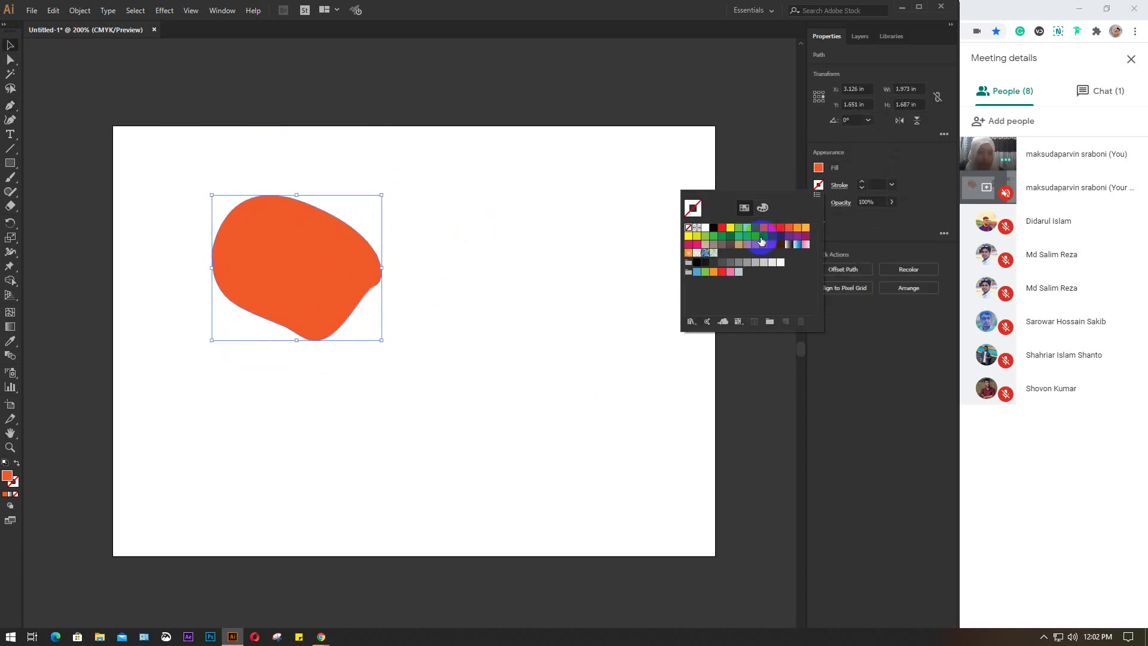
{"action": "left_click", "coordinate": [713, 228]}
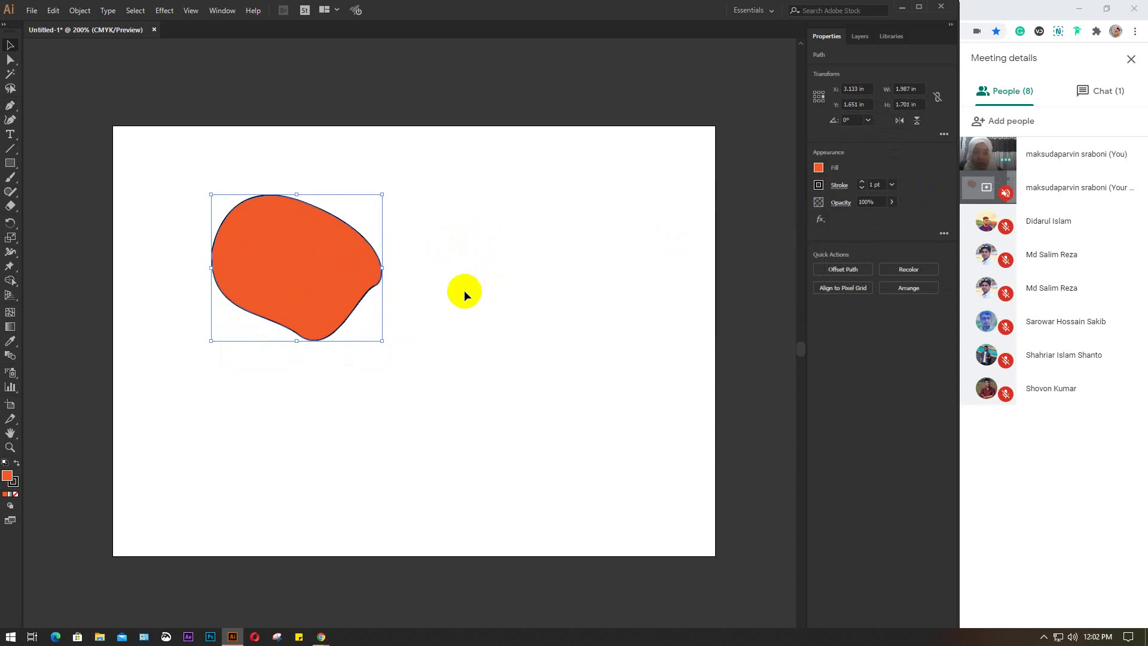
{"action": "left_click", "coordinate": [476, 342]}
{"action": "mouse_move", "coordinate": [366, 246]}
{"action": "left_mouse_down"}
{"action": "mouse_move", "coordinate": [303, 221]}
{"action": "mouse_move", "coordinate": [295, 269]}
{"action": "left_mouse_up"}
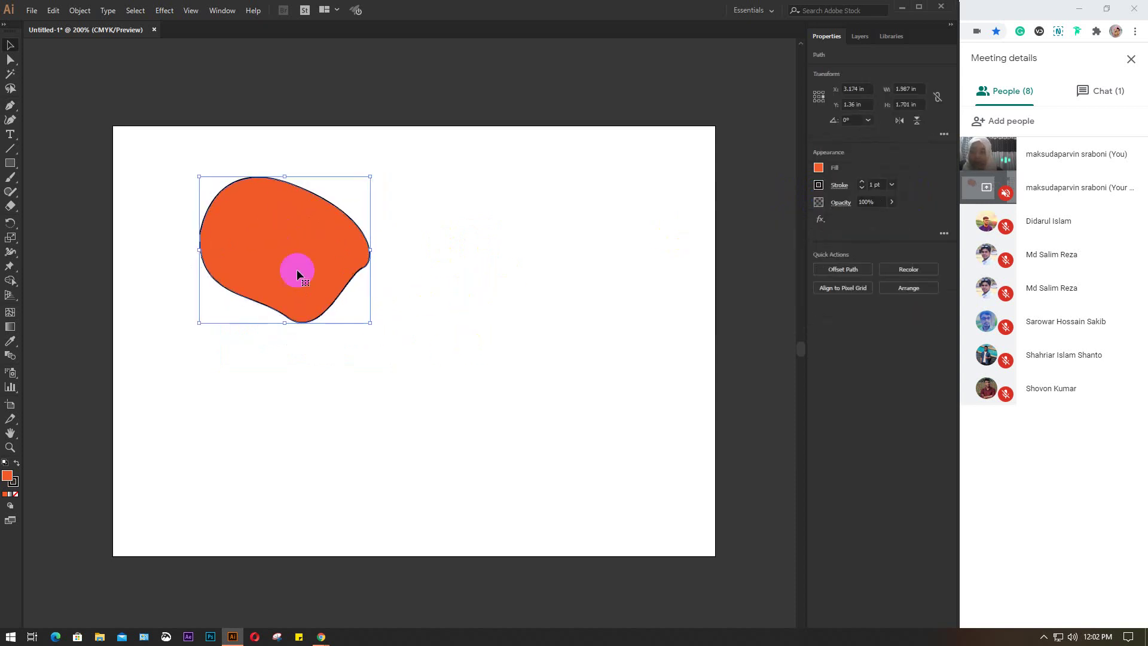
- Draw an open wavy curve across the lower artboard with the Pen tool
{"action": "left_click", "coordinate": [10, 106]}
{"action": "left_click", "coordinate": [256, 450]}
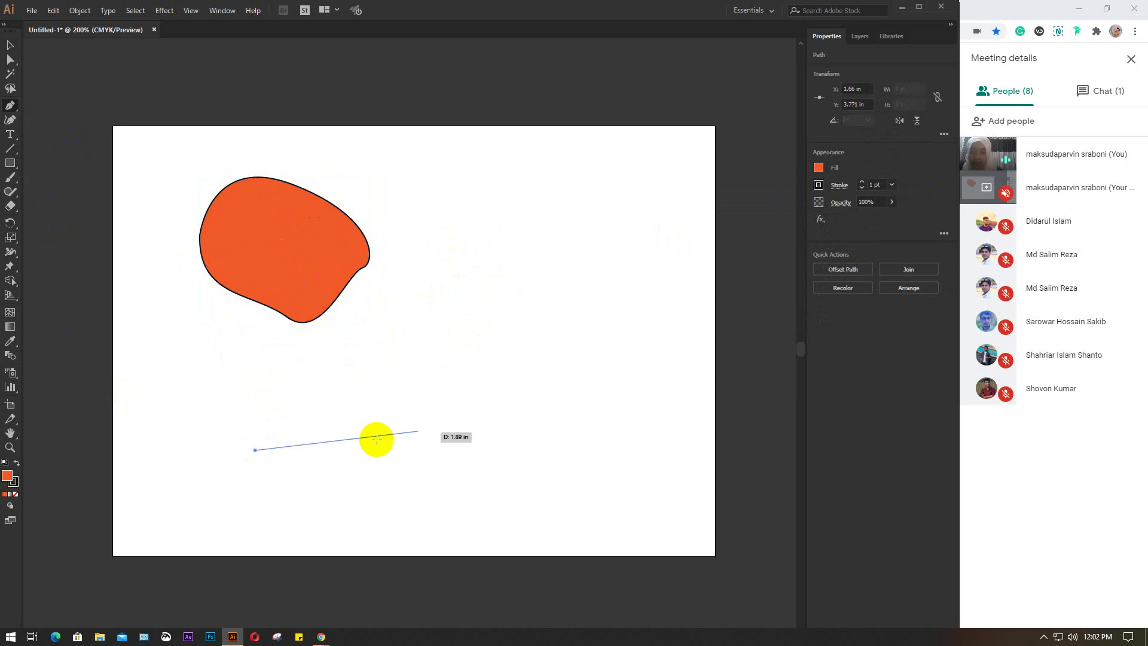
{"action": "left_click_drag", "start_coordinate": [456, 400], "coordinate": [535, 422]}
{"action": "left_click_drag", "start_coordinate": [610, 397], "coordinate": [642, 351]}
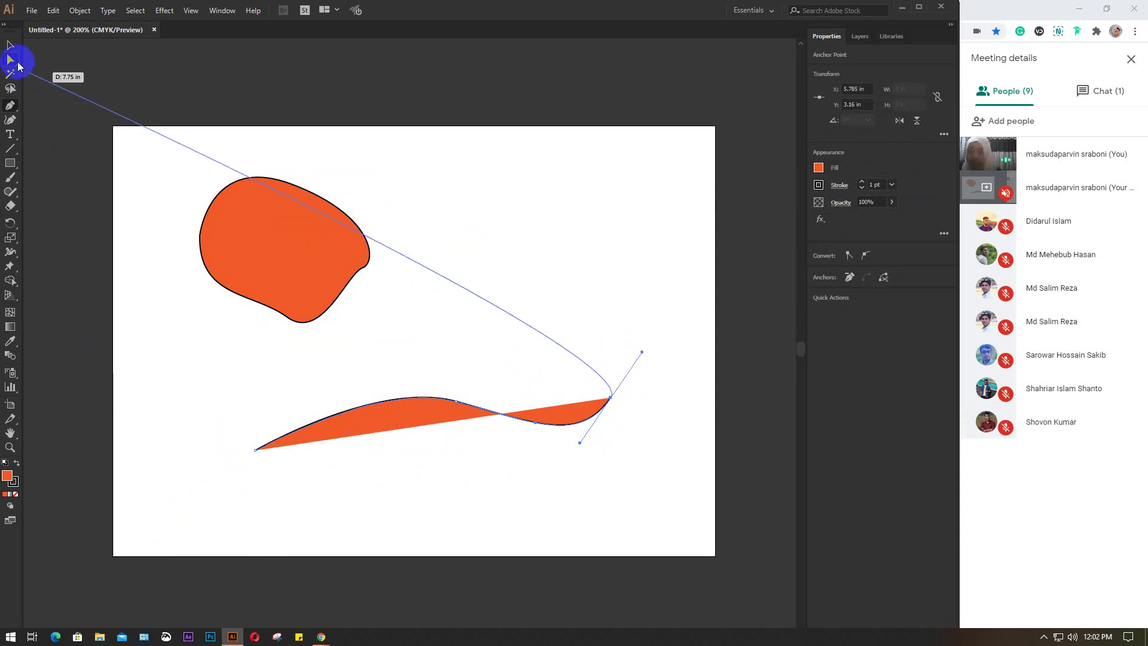
{"action": "left_click", "coordinate": [11, 45]}
- Select the wave and set its fill to None, leaving a black stroke
{"action": "left_click", "coordinate": [601, 300]}
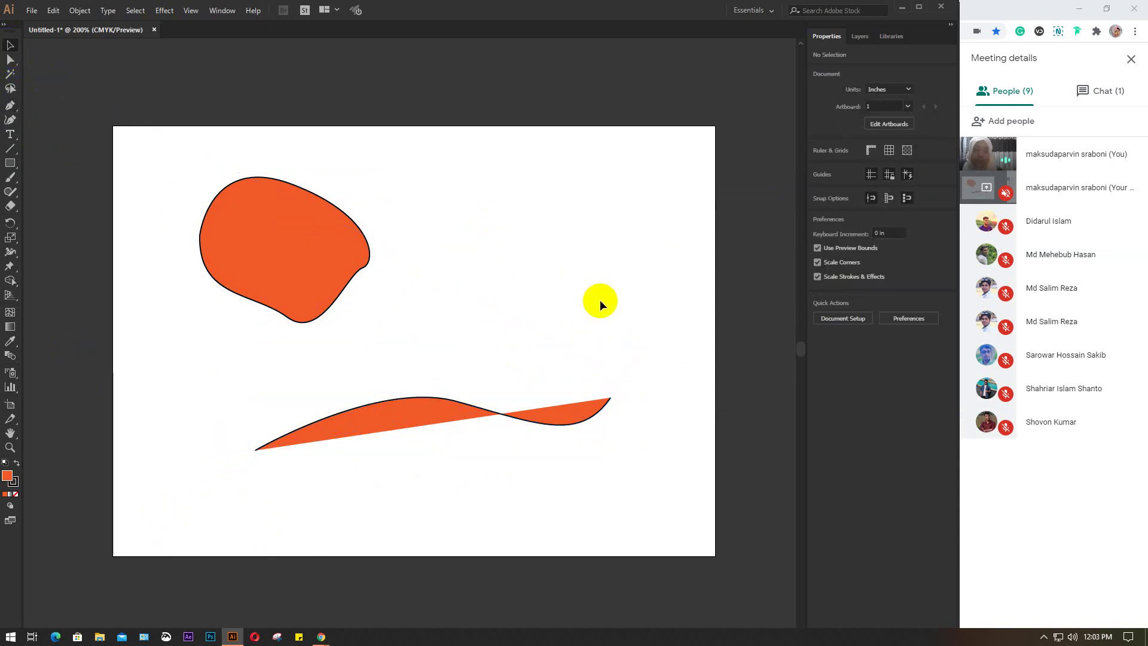
{"action": "left_click", "coordinate": [456, 410]}
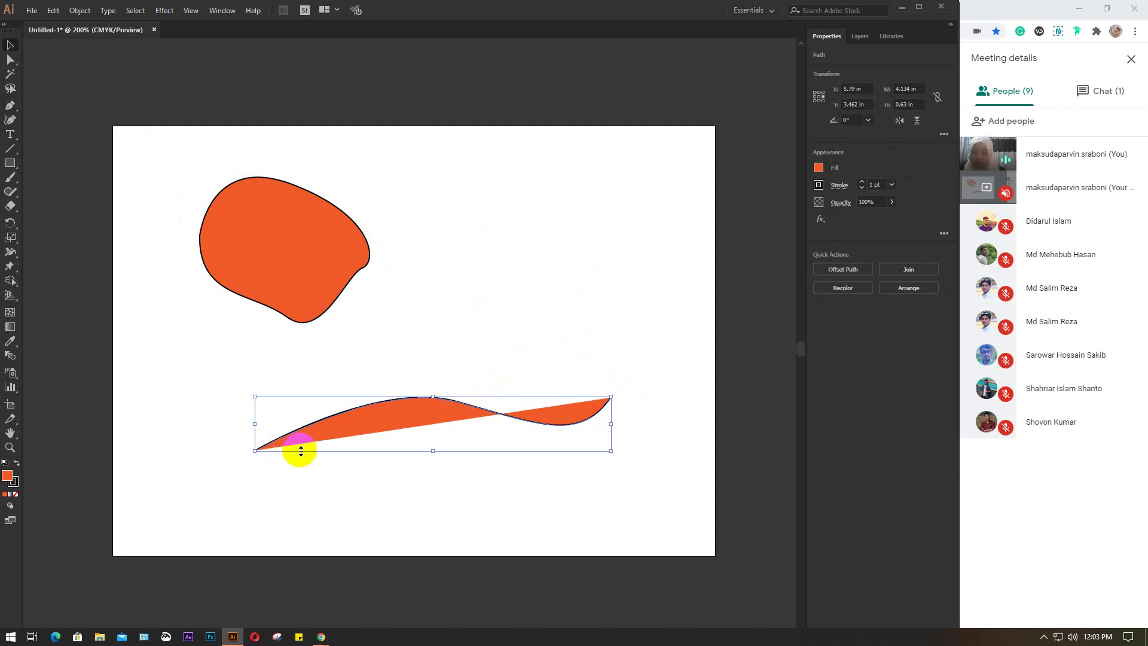
{"action": "left_click", "coordinate": [823, 168]}
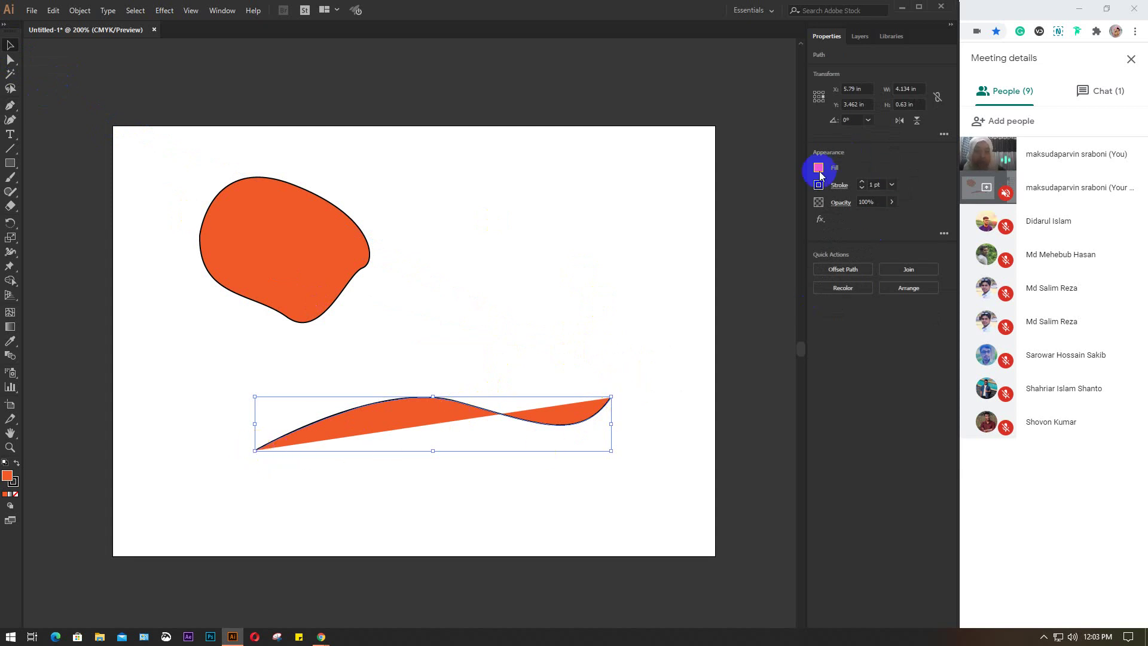
{"action": "left_click", "coordinate": [15, 492]}
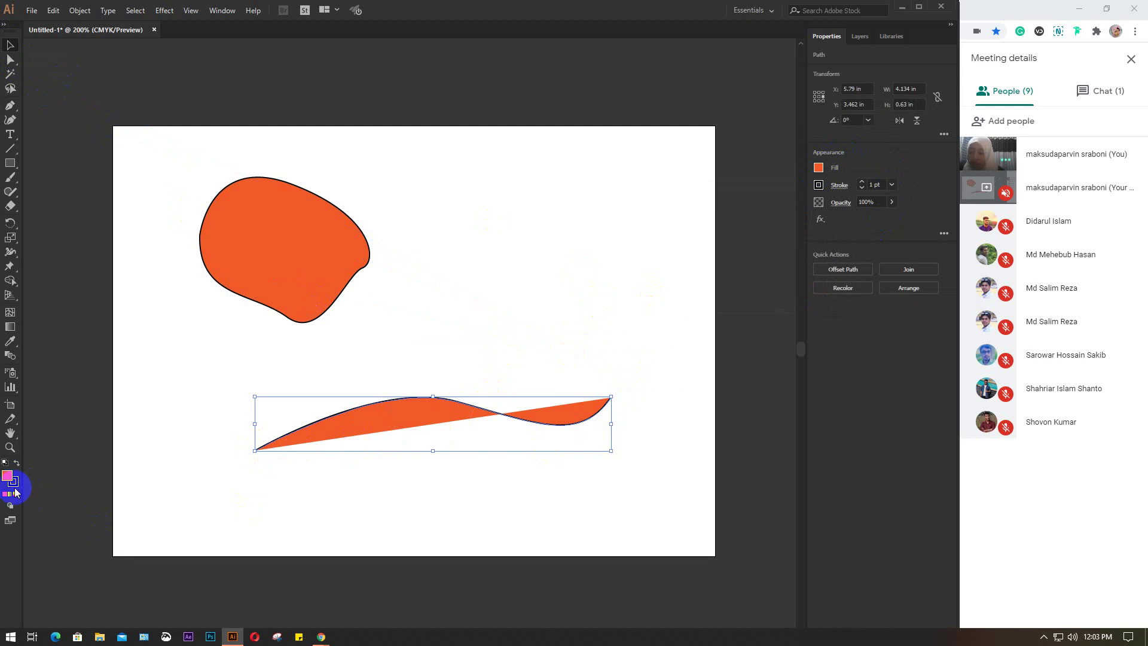
{"action": "left_click", "coordinate": [17, 494]}
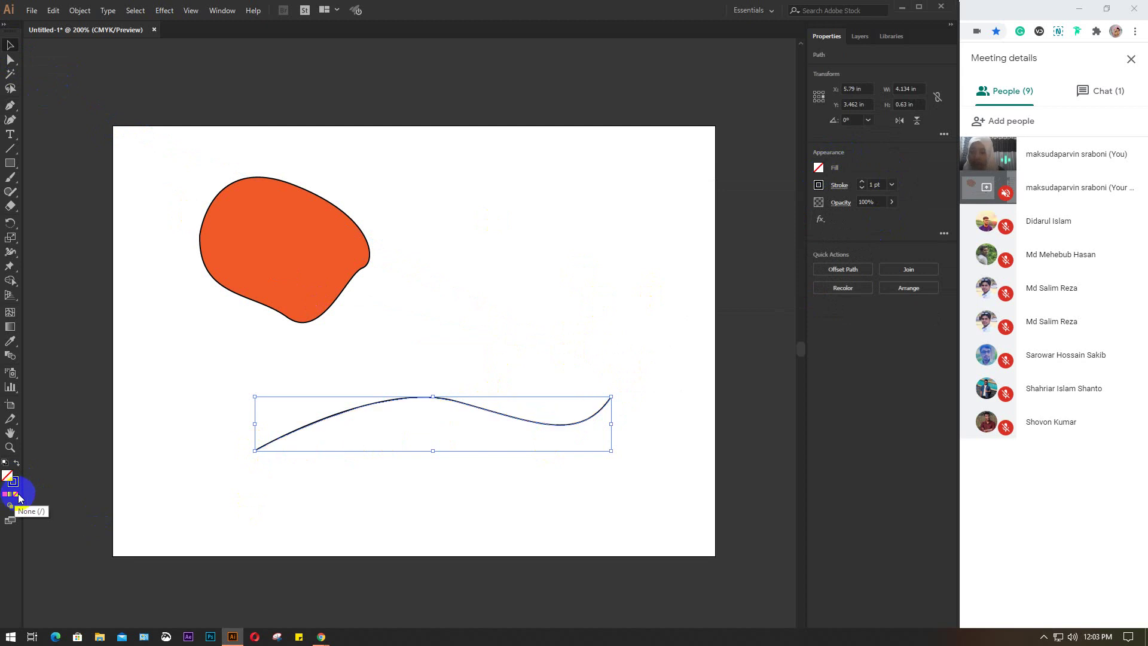
{"action": "left_click", "coordinate": [640, 311]}
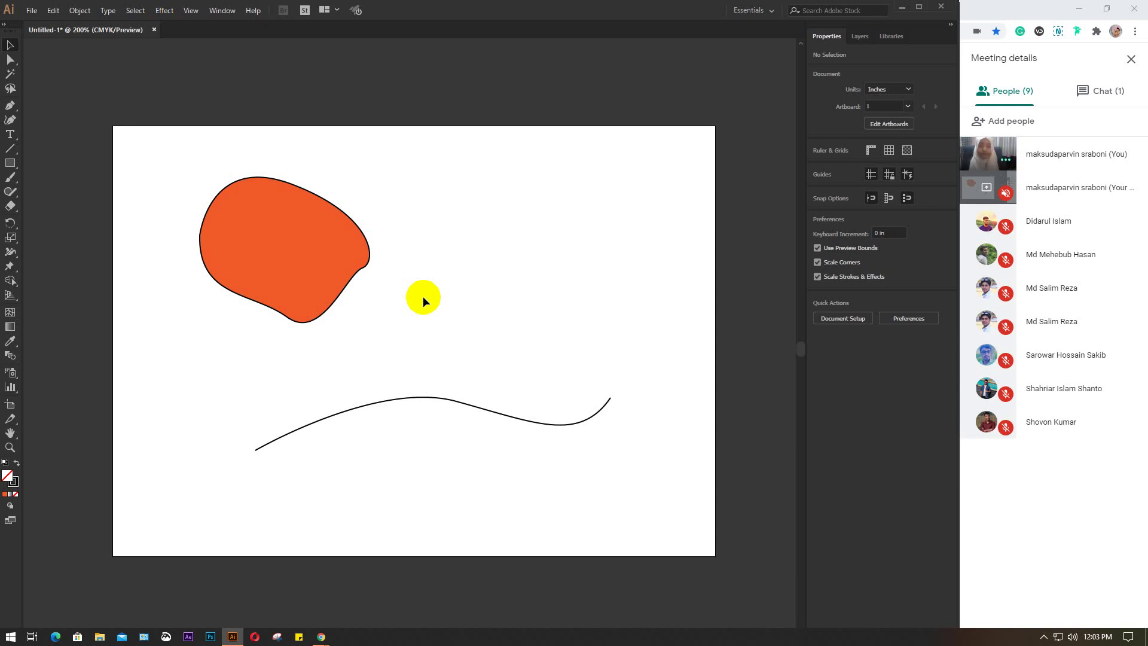
- Move the wavy curve up to the top right of the artboard
{"action": "left_click_drag", "start_coordinate": [382, 169], "coordinate": [296, 472]}
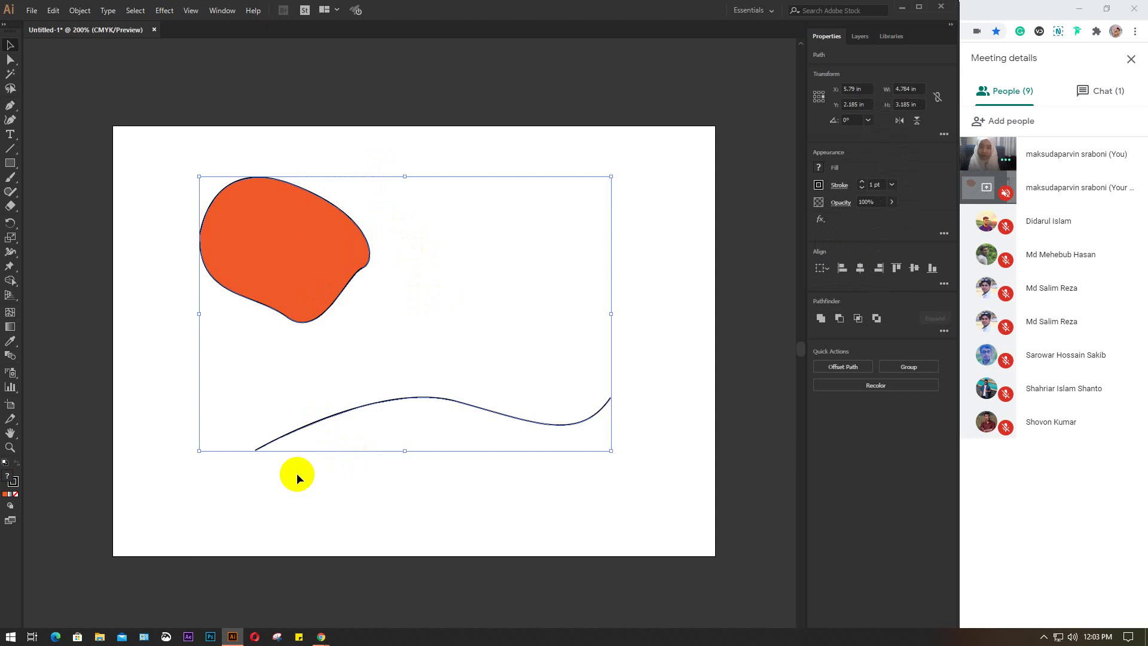
{"action": "left_click", "coordinate": [657, 240]}
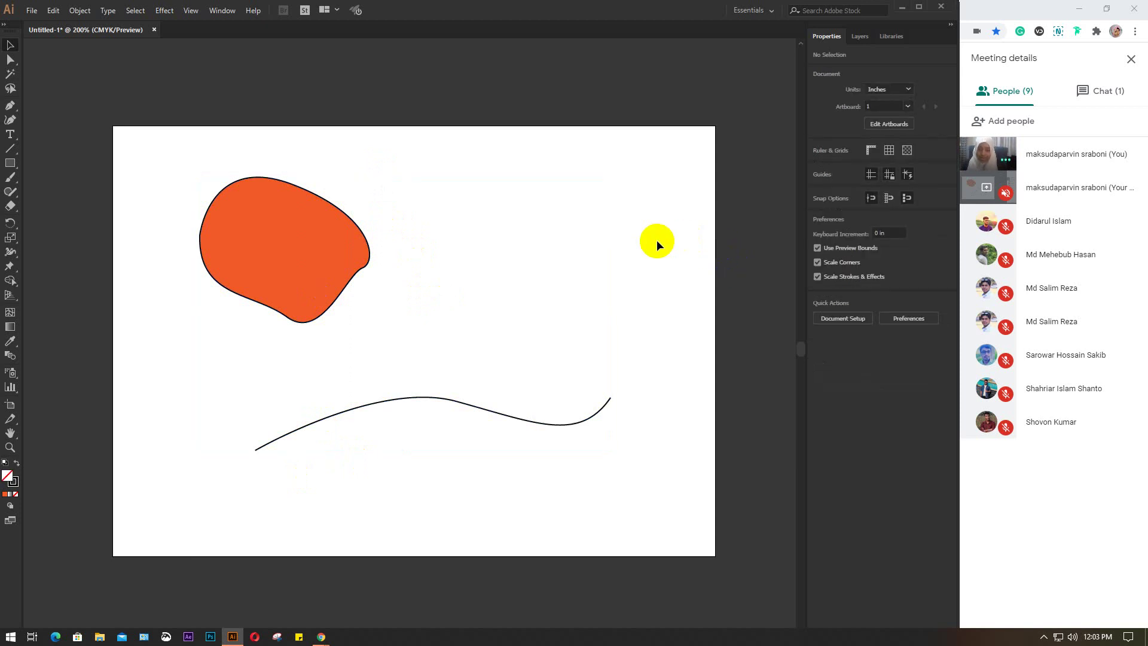
{"action": "mouse_move", "coordinate": [530, 425]}
{"action": "left_mouse_down"}
{"action": "mouse_move", "coordinate": [572, 267]}
{"action": "mouse_move", "coordinate": [622, 169]}
{"action": "left_mouse_up"}
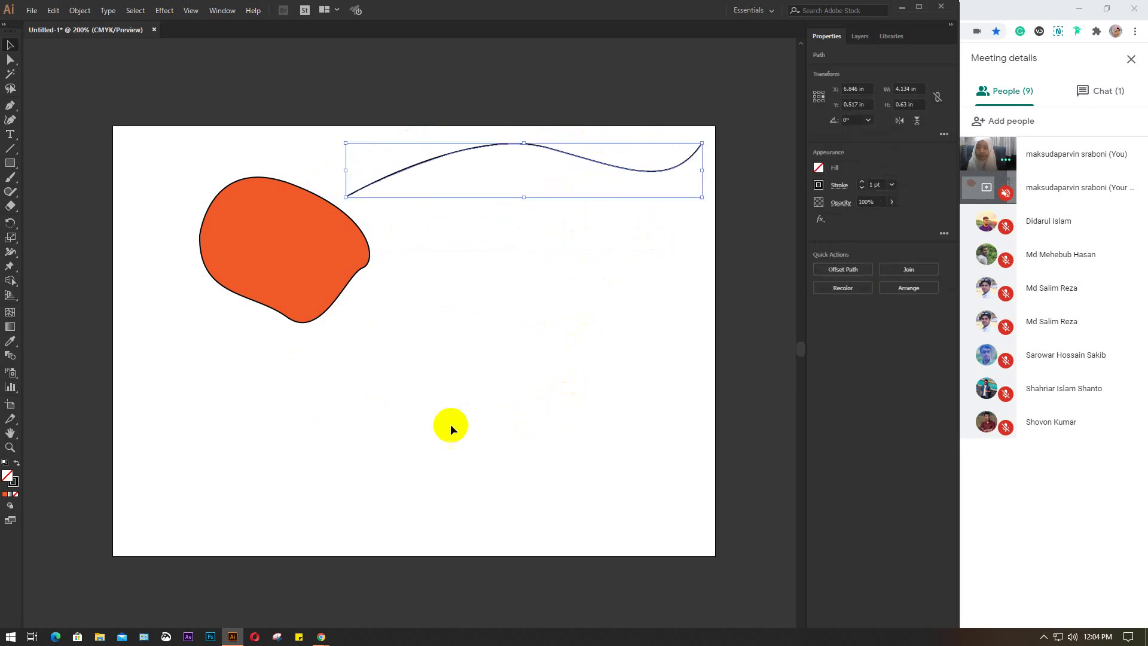
- Draw a straight horizontal line, move the wave down-right, and select the blob
{"action": "left_click", "coordinate": [11, 106]}
{"action": "left_click", "coordinate": [253, 439]}
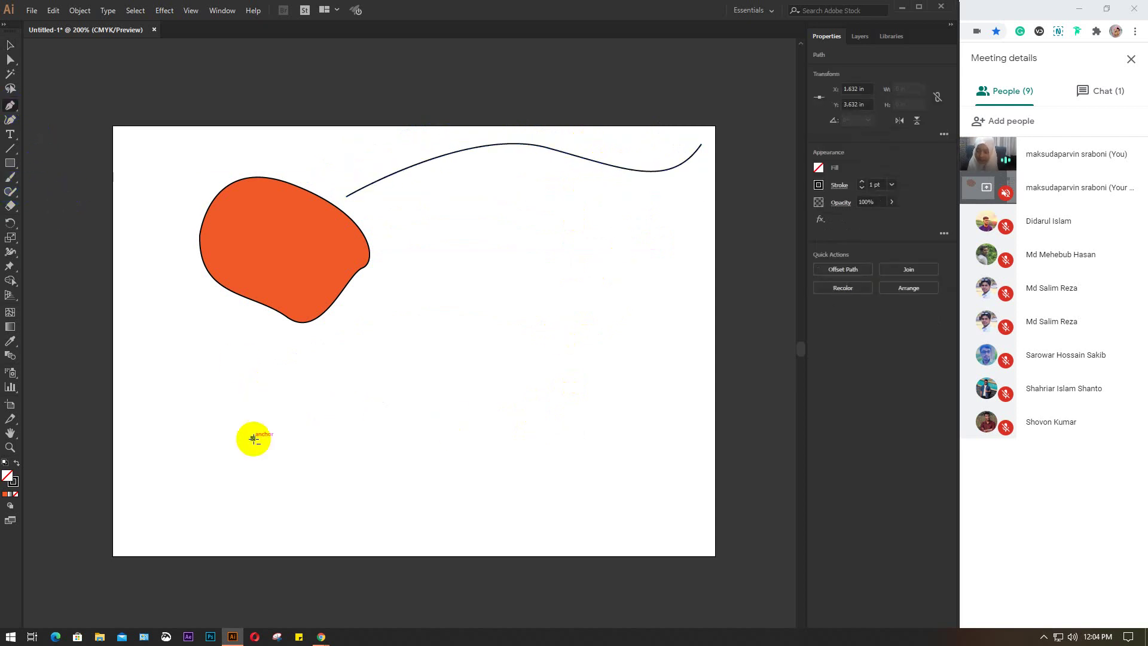
{"action": "left_click", "coordinate": [567, 437]}
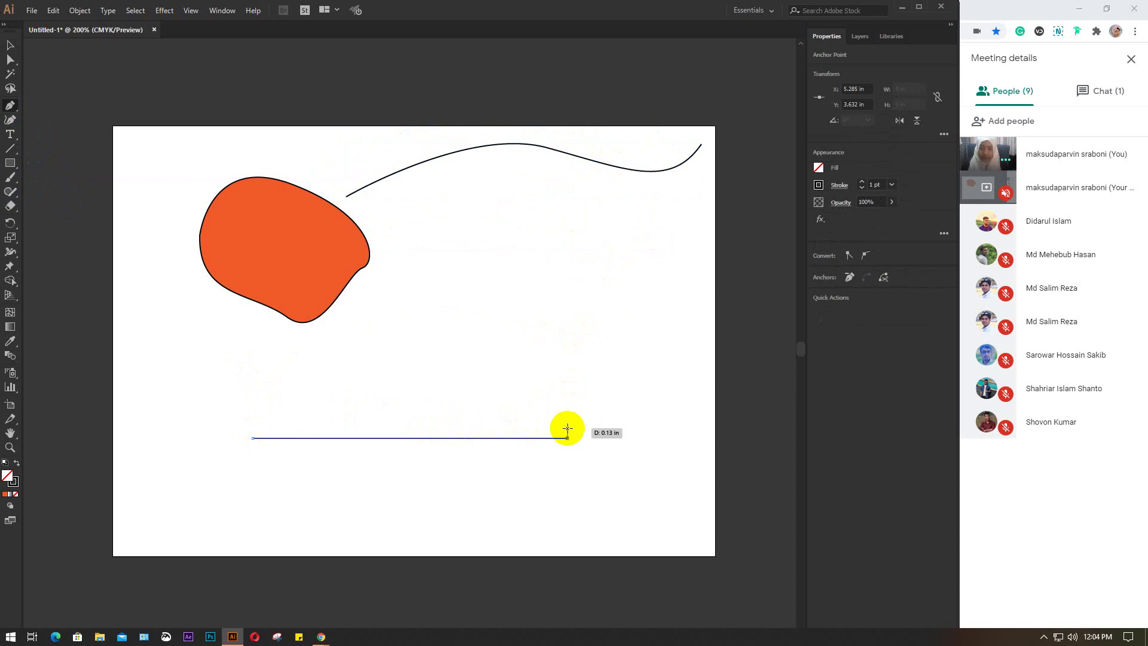
{"action": "key", "text": "v"}
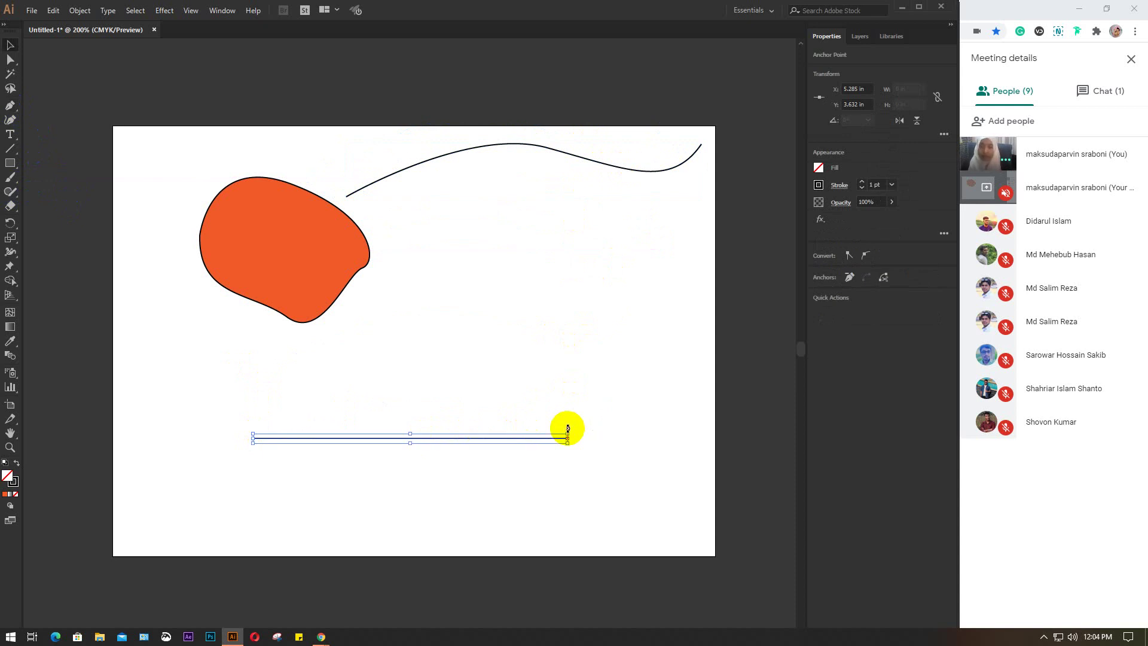
{"action": "left_click", "coordinate": [560, 320]}
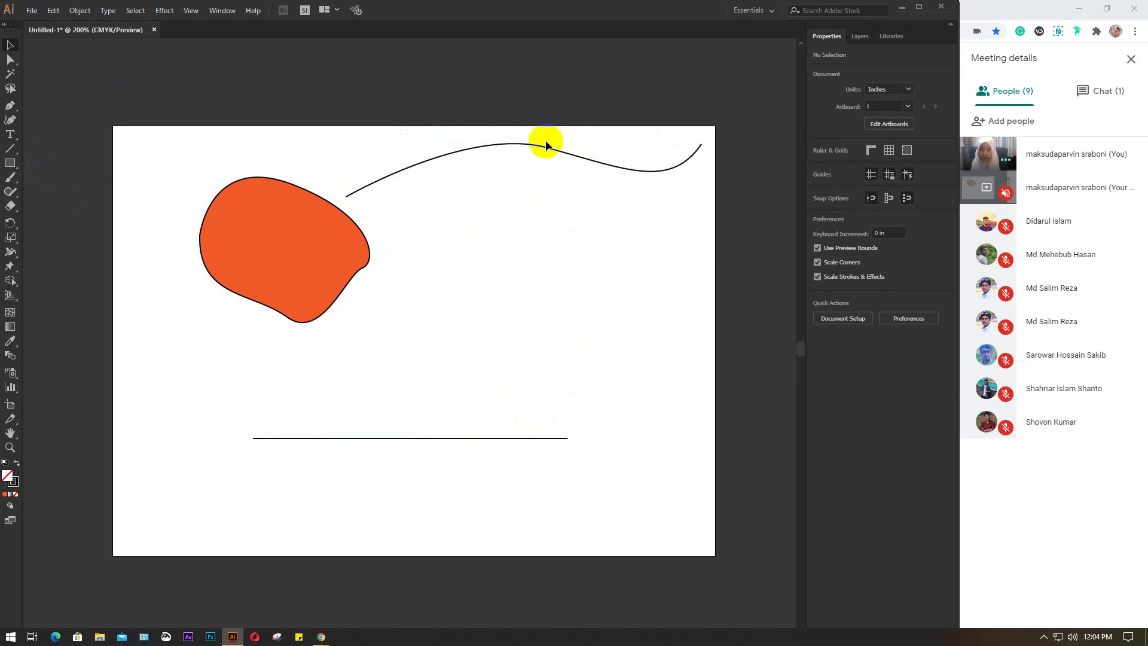
{"action": "left_click_drag", "start_coordinate": [544, 143], "coordinate": [569, 214]}
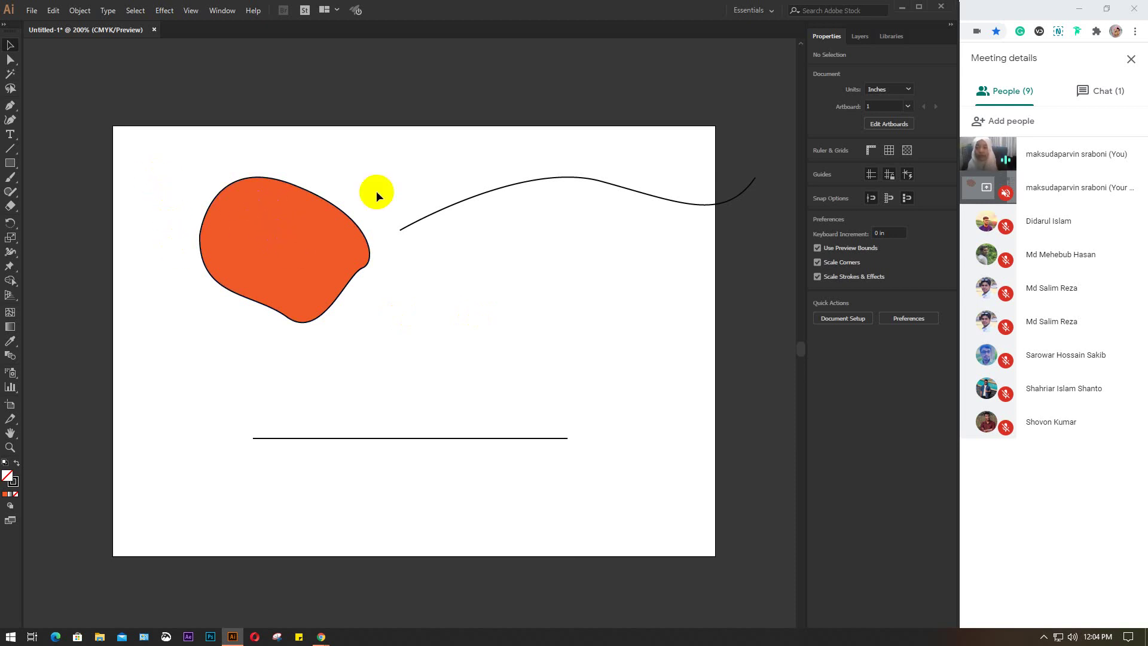
{"action": "left_click", "coordinate": [267, 230]}
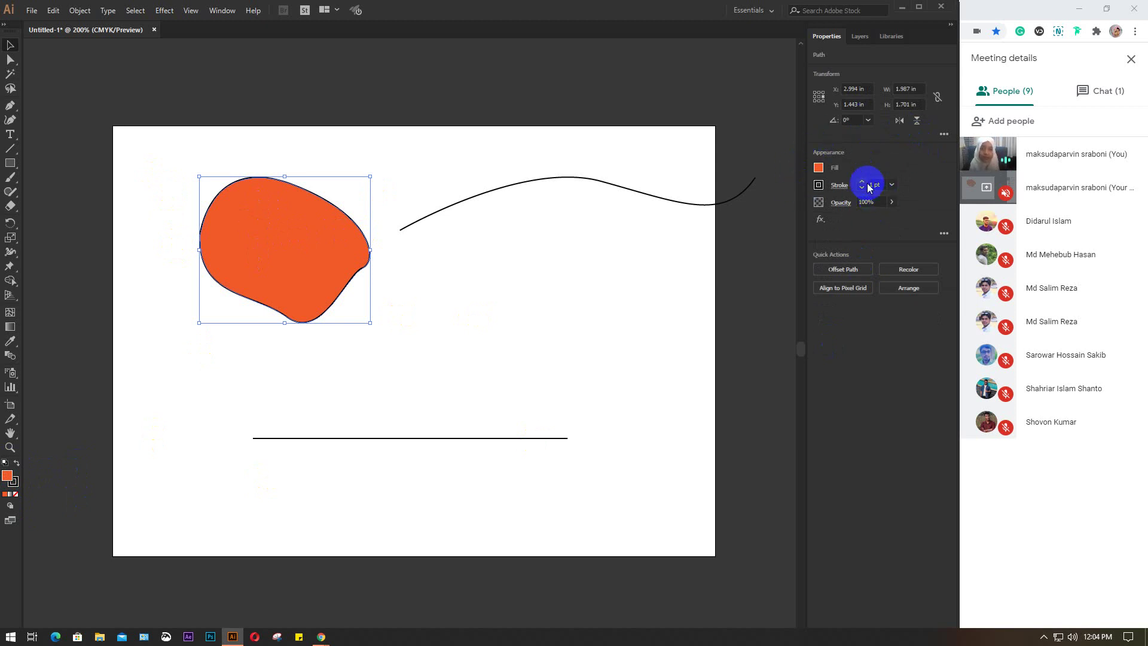
- Show the Color panel and the Color Guide panel
{"action": "left_click", "coordinate": [227, 10]}
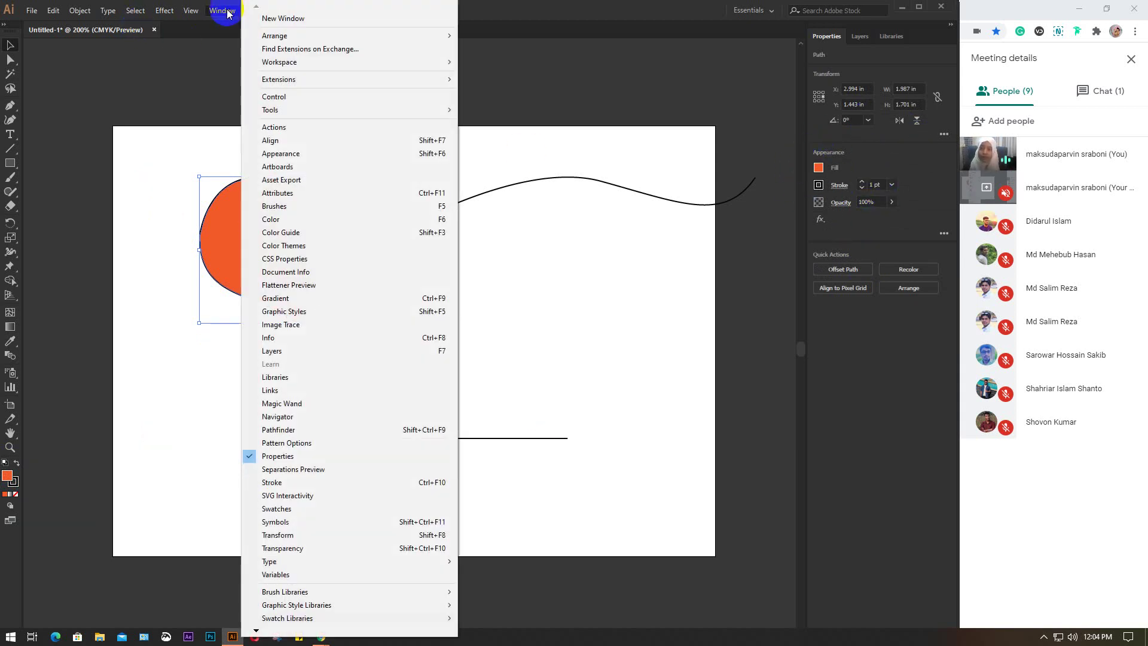
{"action": "left_click", "coordinate": [322, 221]}
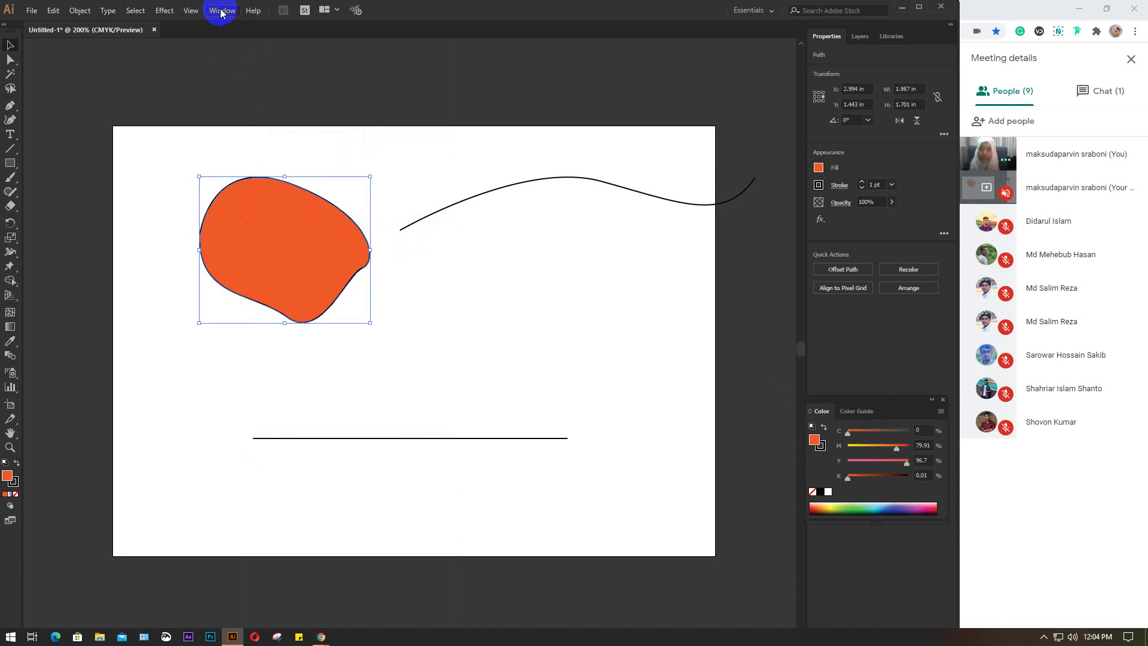
{"action": "left_click", "coordinate": [223, 10]}
{"action": "left_click", "coordinate": [311, 233]}
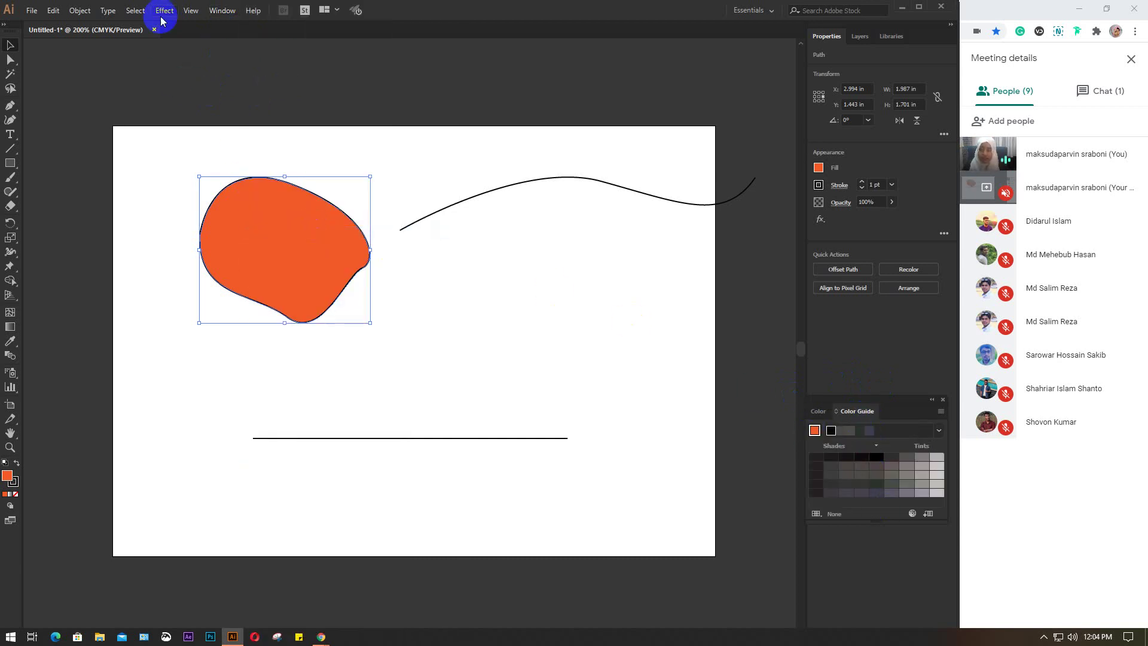
- Open the Color Themes panel, then close it again
{"action": "left_click", "coordinate": [223, 10]}
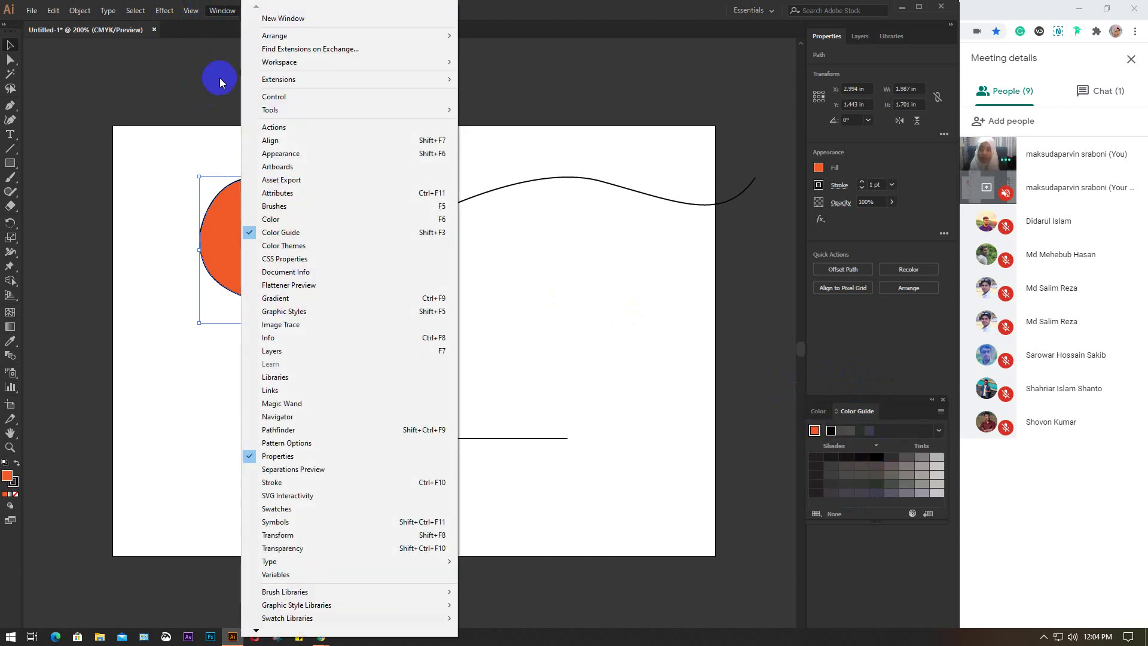
{"action": "left_click", "coordinate": [294, 235]}
{"action": "left_click", "coordinate": [902, 437]}
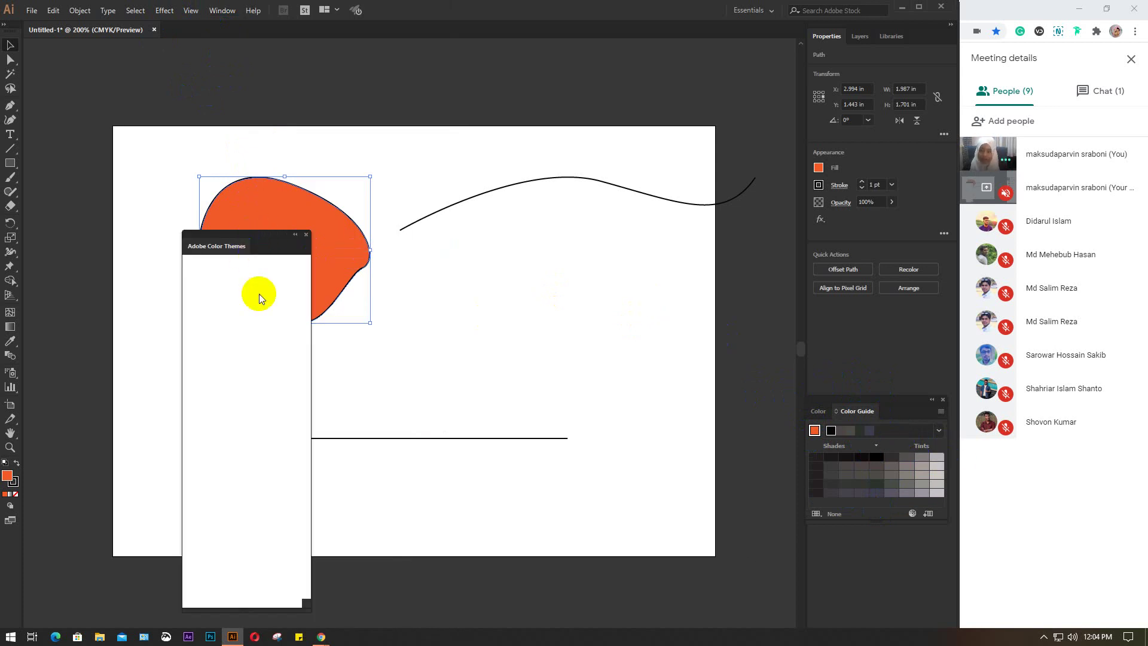
{"action": "left_click", "coordinate": [243, 248]}
{"action": "left_click", "coordinate": [309, 237]}
{"action": "left_click", "coordinate": [306, 233]}
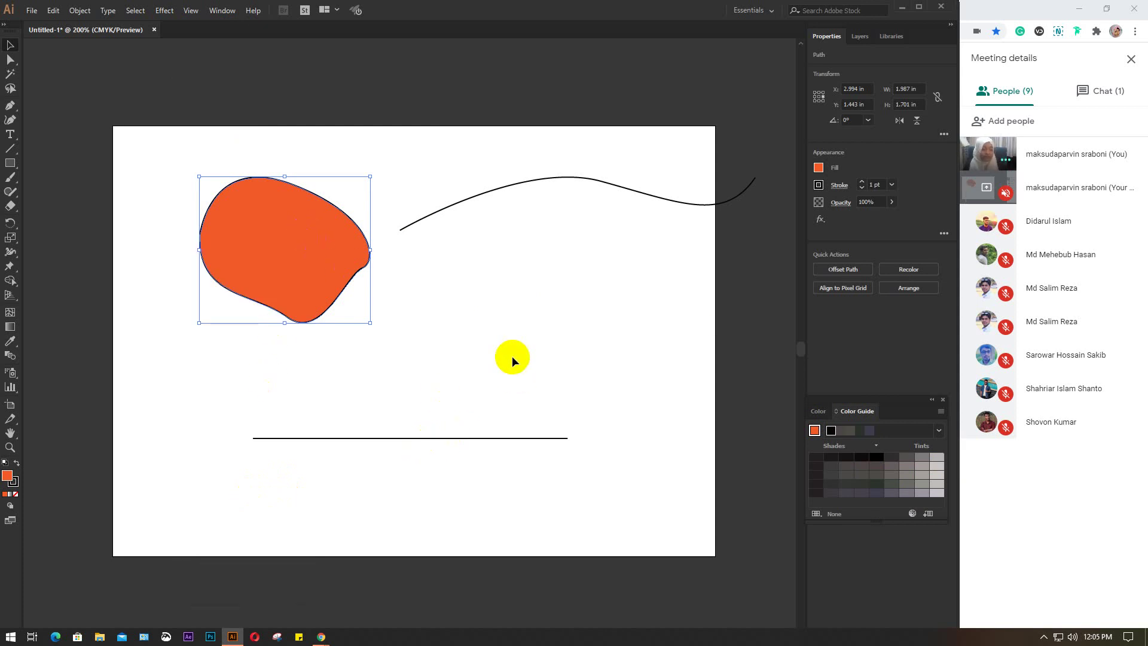
{"action": "left_click", "coordinate": [843, 420]}
- Change the blob's fill from orange to purple in the colour picker
{"action": "left_click", "coordinate": [820, 411]}
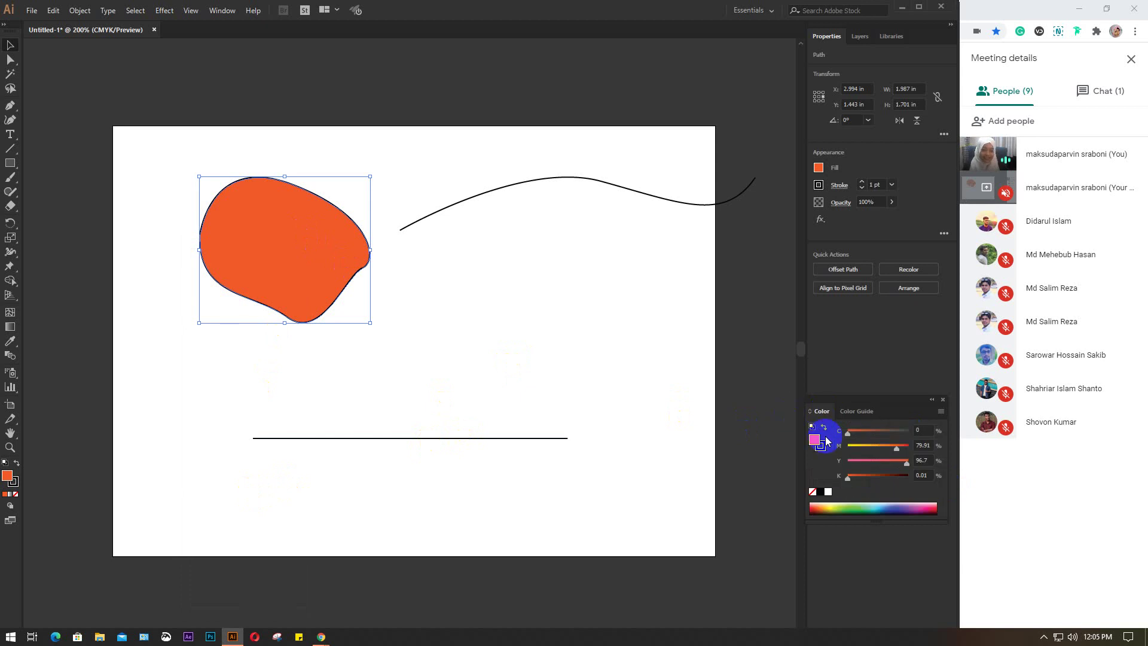
{"action": "left_click", "coordinate": [10, 479]}
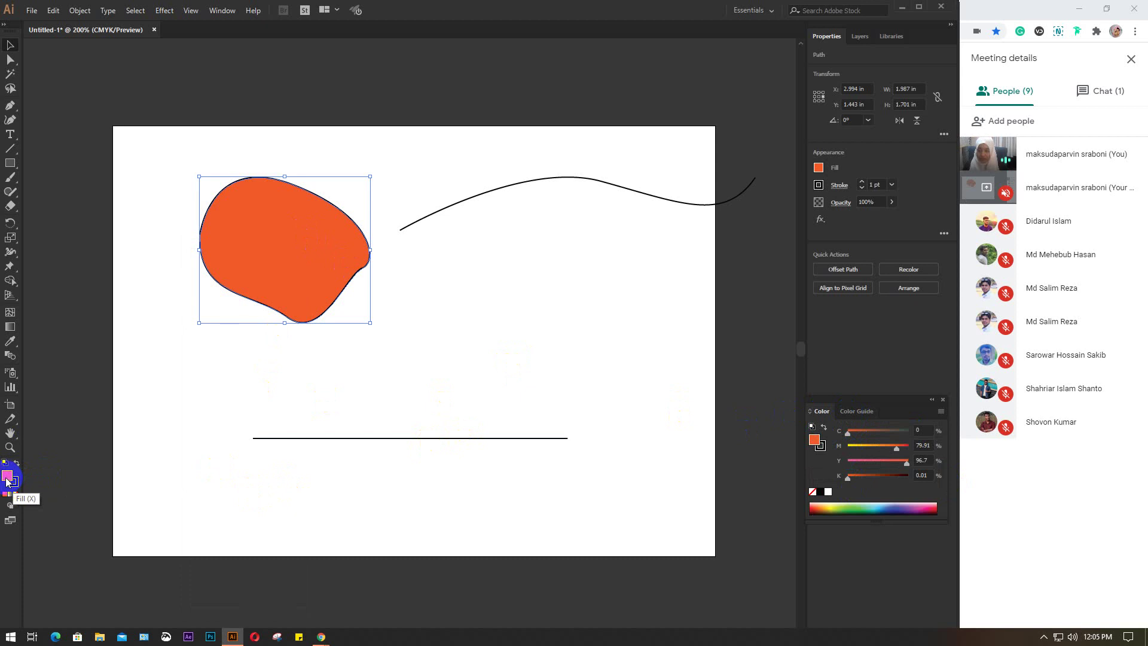
{"action": "double_click", "coordinate": [7, 478]}
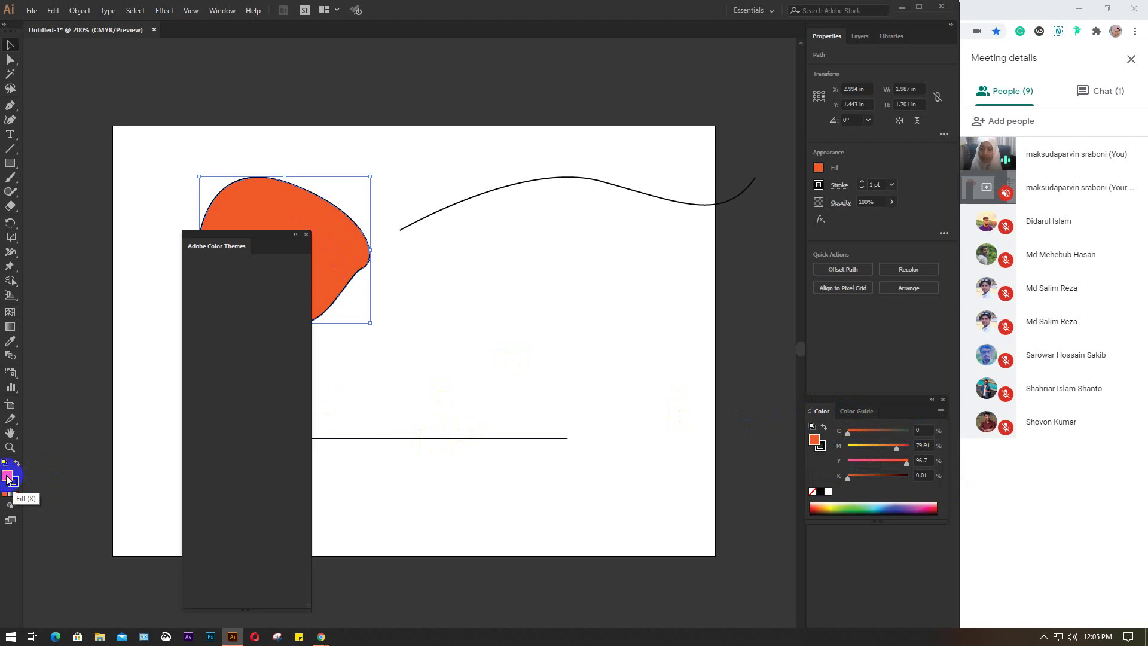
{"action": "mouse_move", "coordinate": [681, 317]}
{"action": "left_mouse_down"}
{"action": "mouse_move", "coordinate": [650, 278]}
{"action": "mouse_move", "coordinate": [675, 244]}
{"action": "left_mouse_up"}
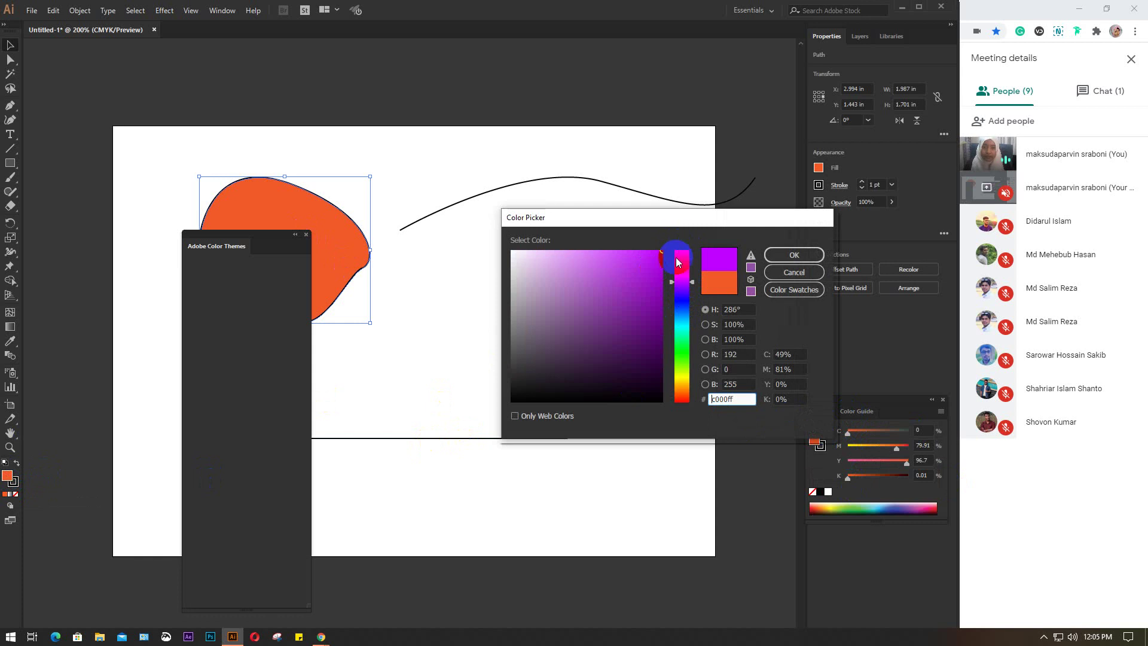
{"action": "left_click", "coordinate": [797, 255]}
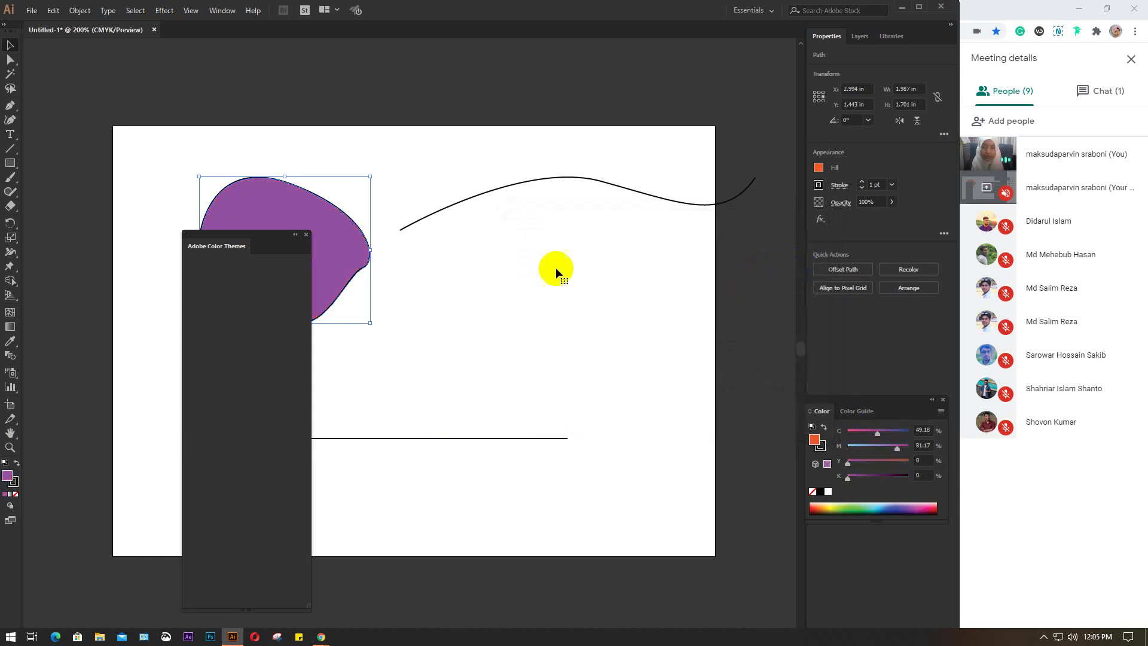
{"action": "left_click", "coordinate": [308, 235]}
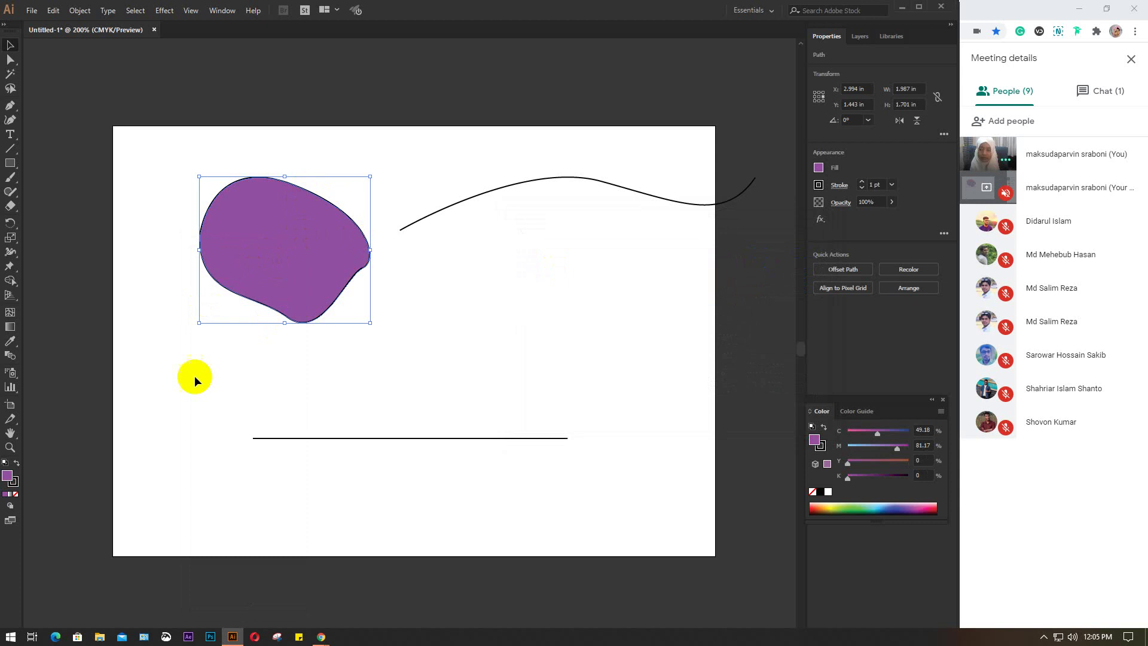
- Set the blob's outline to salmon, then remove the outline entirely
{"action": "left_click", "coordinate": [15, 484]}
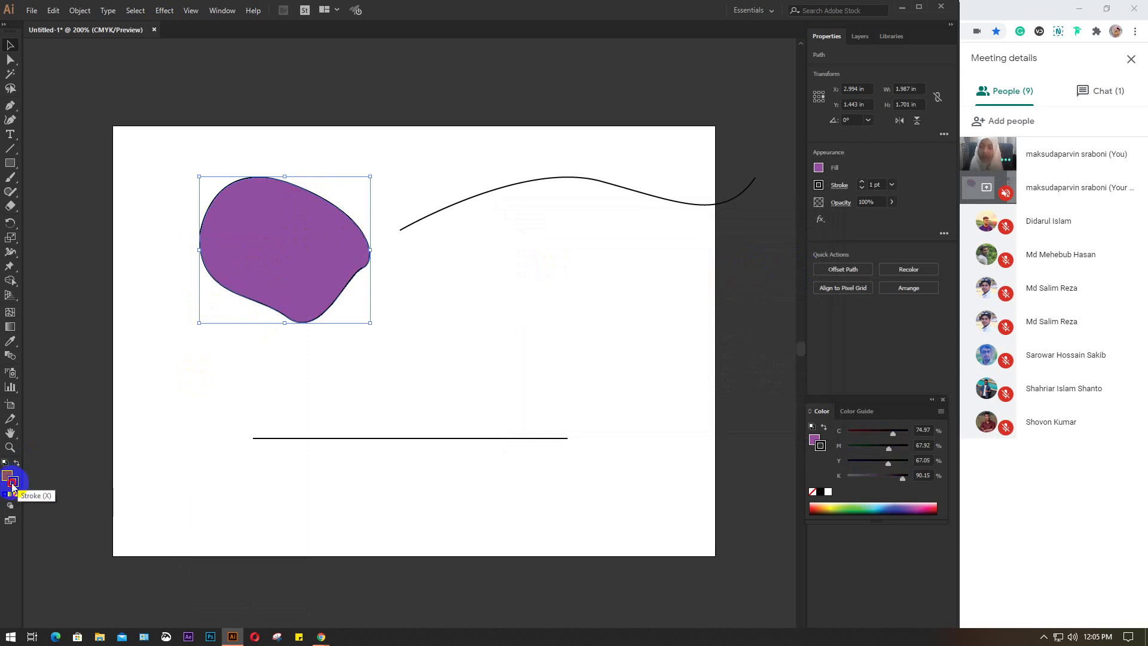
{"action": "double_click", "coordinate": [15, 482]}
{"action": "left_click", "coordinate": [592, 314]}
{"action": "left_click", "coordinate": [586, 252]}
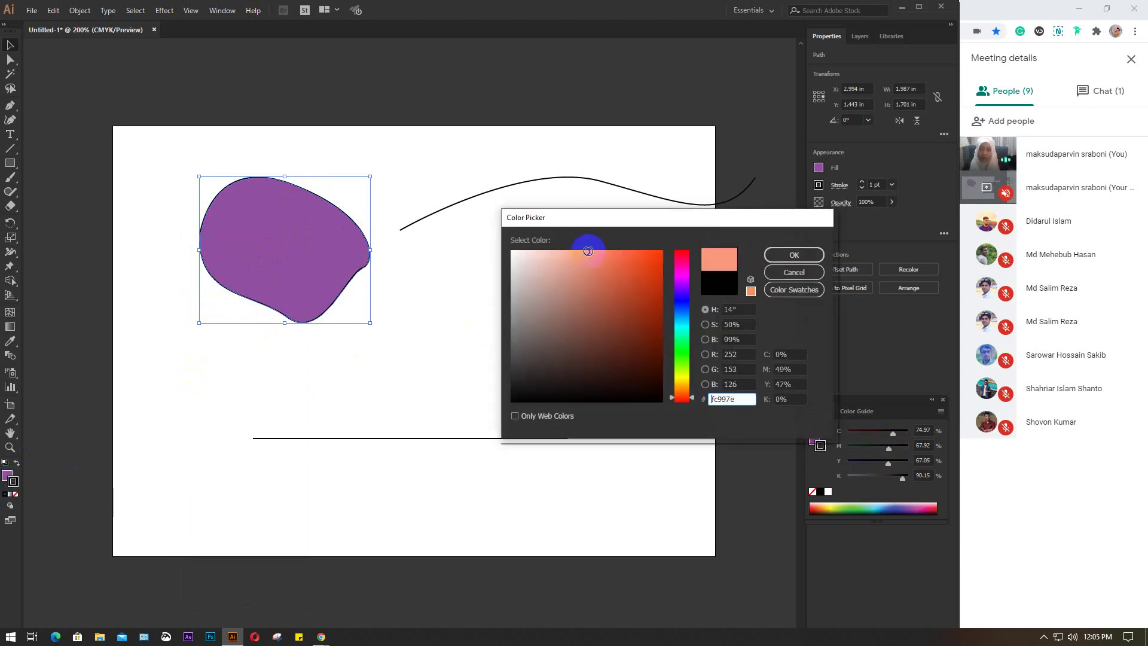
{"action": "left_click", "coordinate": [794, 255]}
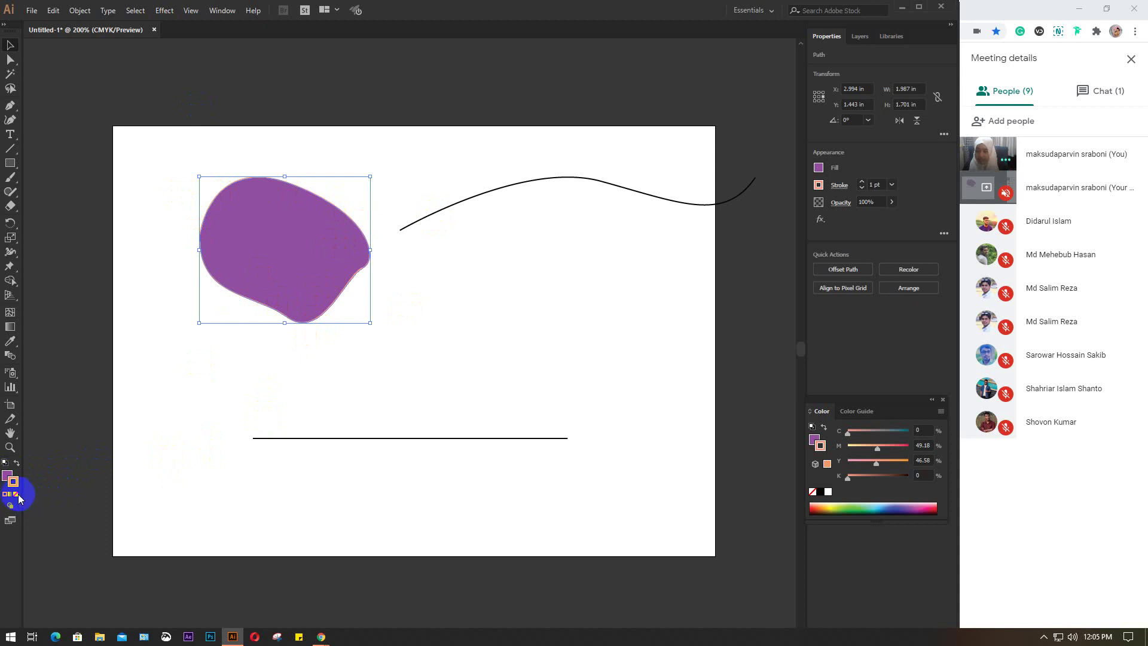
{"action": "left_click", "coordinate": [16, 494]}
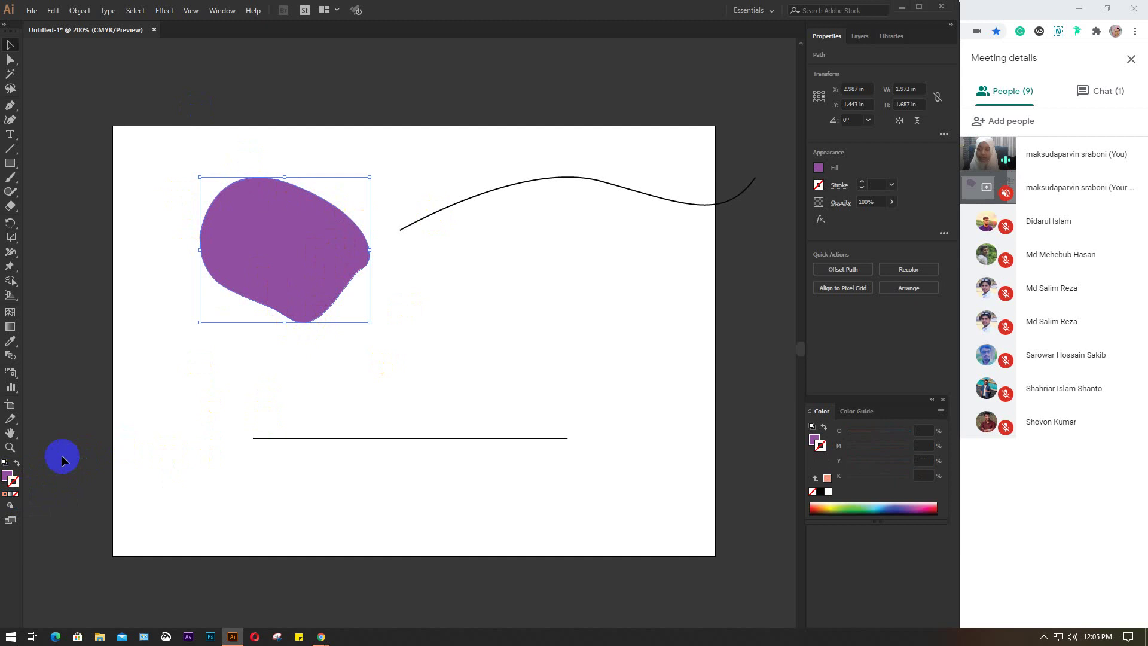
- Try solid, gradient and no fill on the blob
{"action": "left_click", "coordinate": [7, 475]}
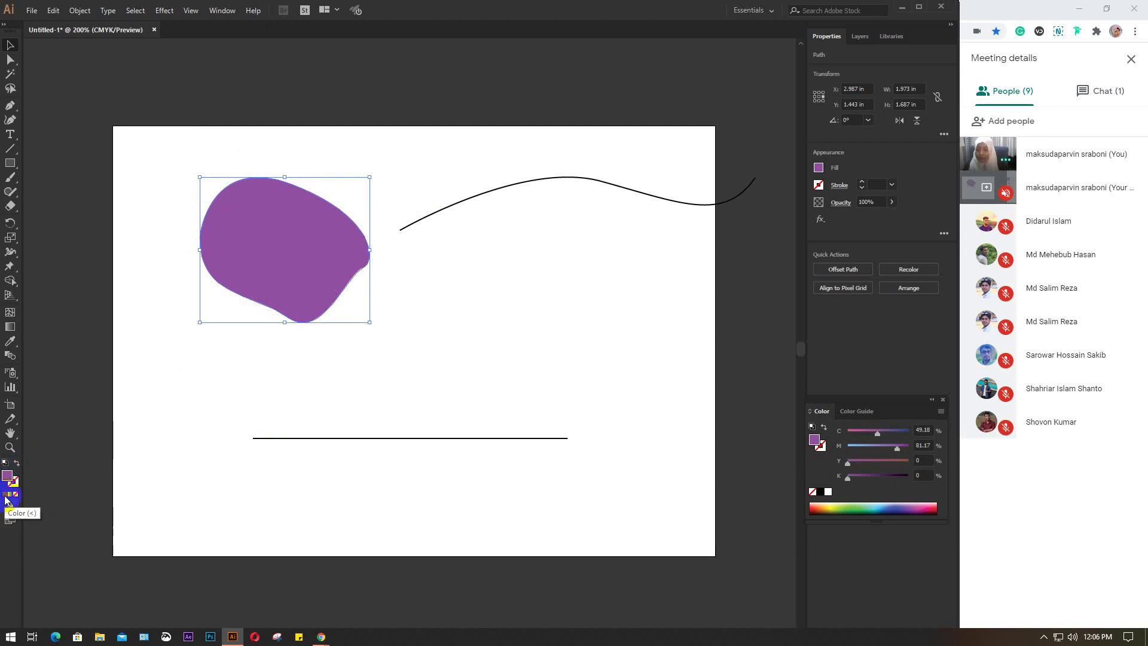
{"action": "left_click", "coordinate": [6, 498]}
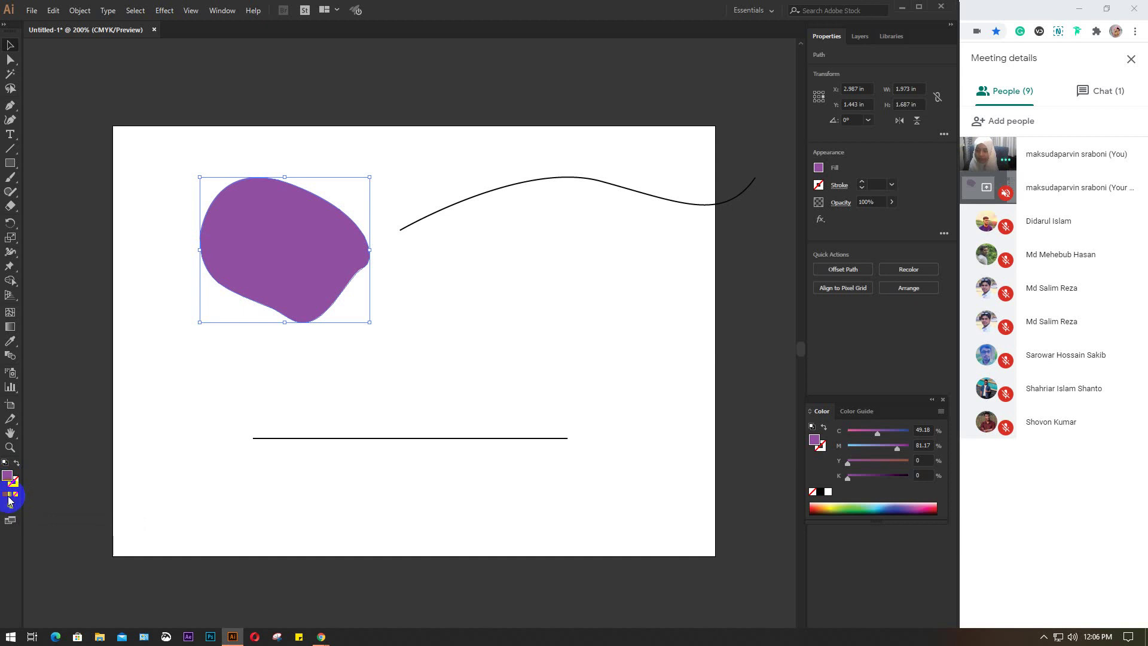
{"action": "left_click", "coordinate": [11, 495]}
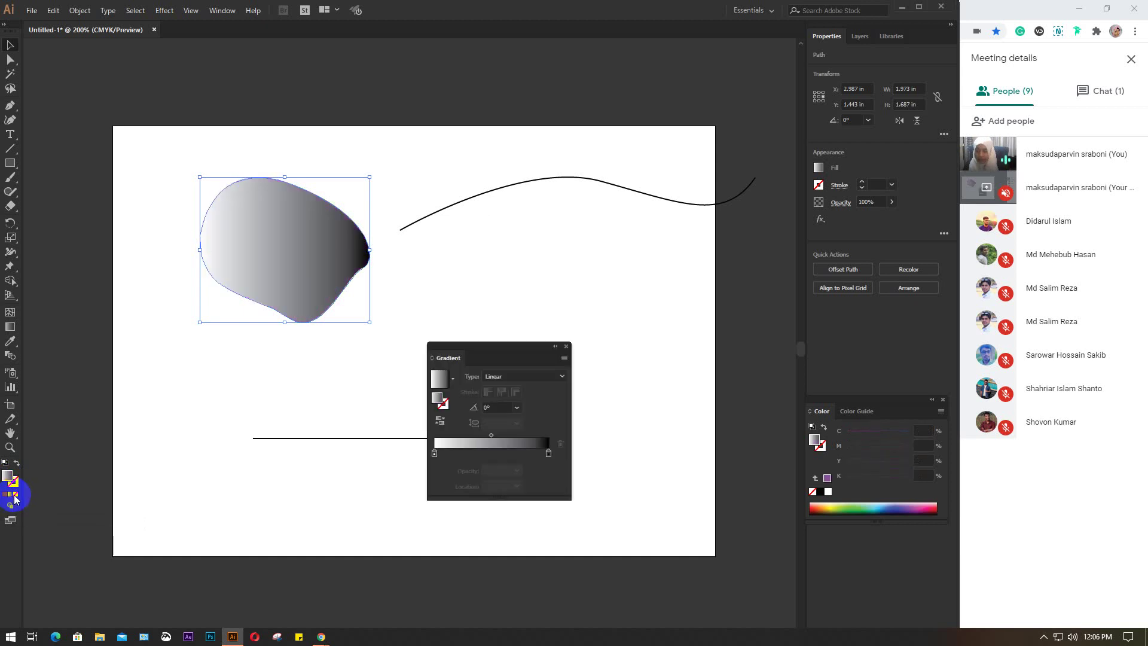
{"action": "left_click", "coordinate": [16, 495]}
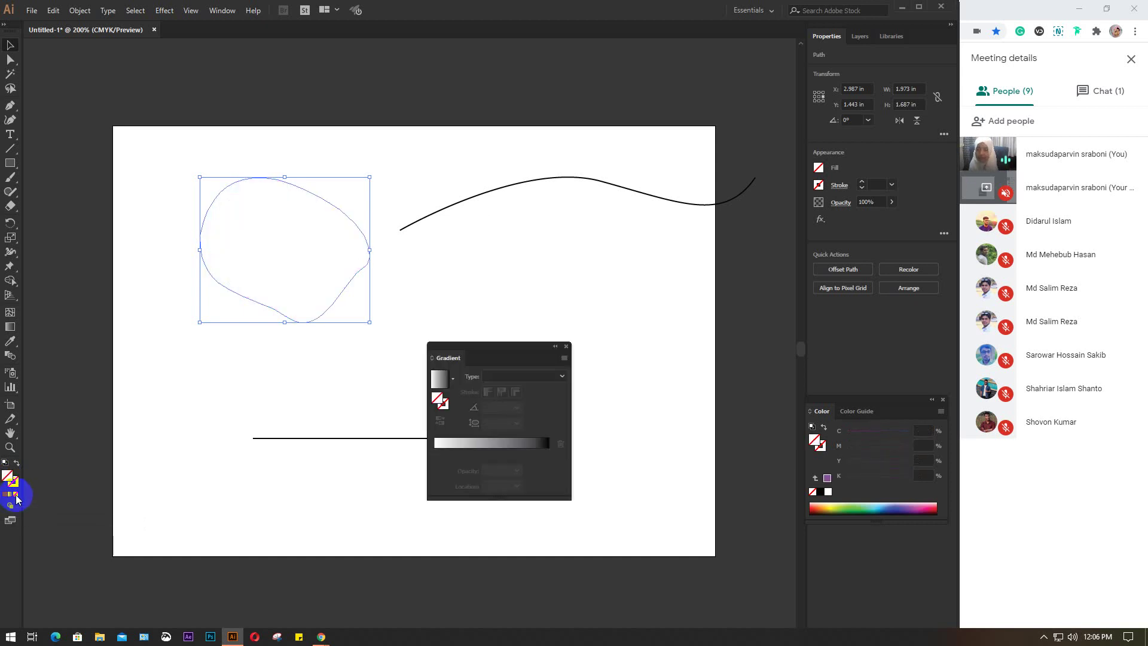
{"action": "left_click", "coordinate": [566, 346]}
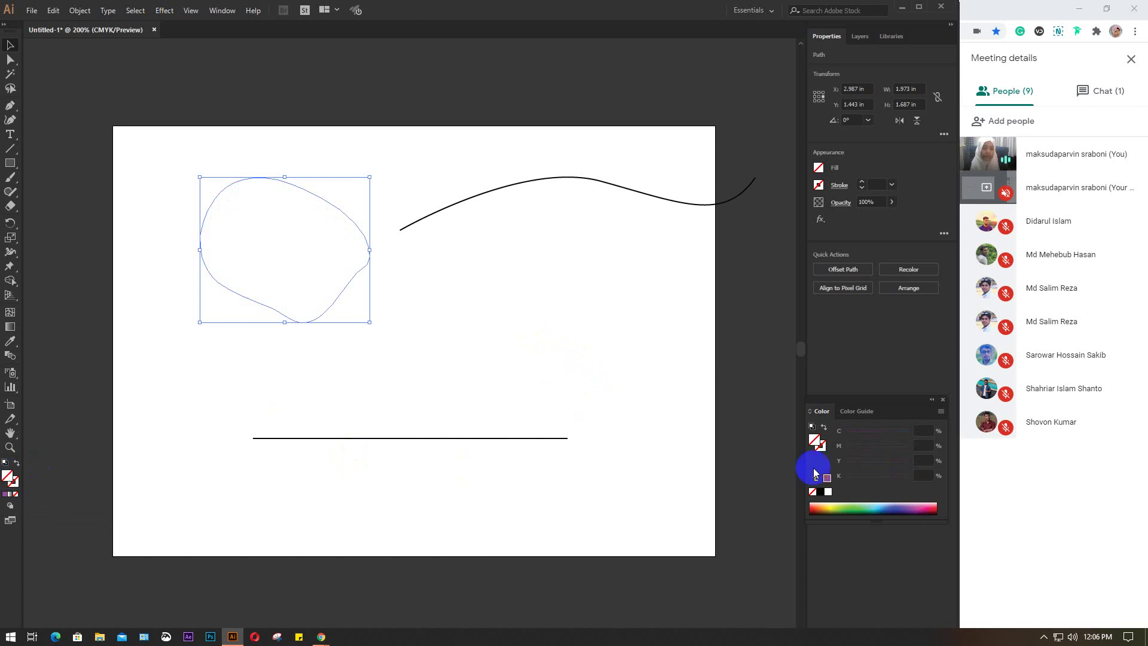
- Try several swatch fills on the blob, ending back on orange
{"action": "left_click", "coordinate": [818, 168]}
{"action": "left_click", "coordinate": [706, 219]}
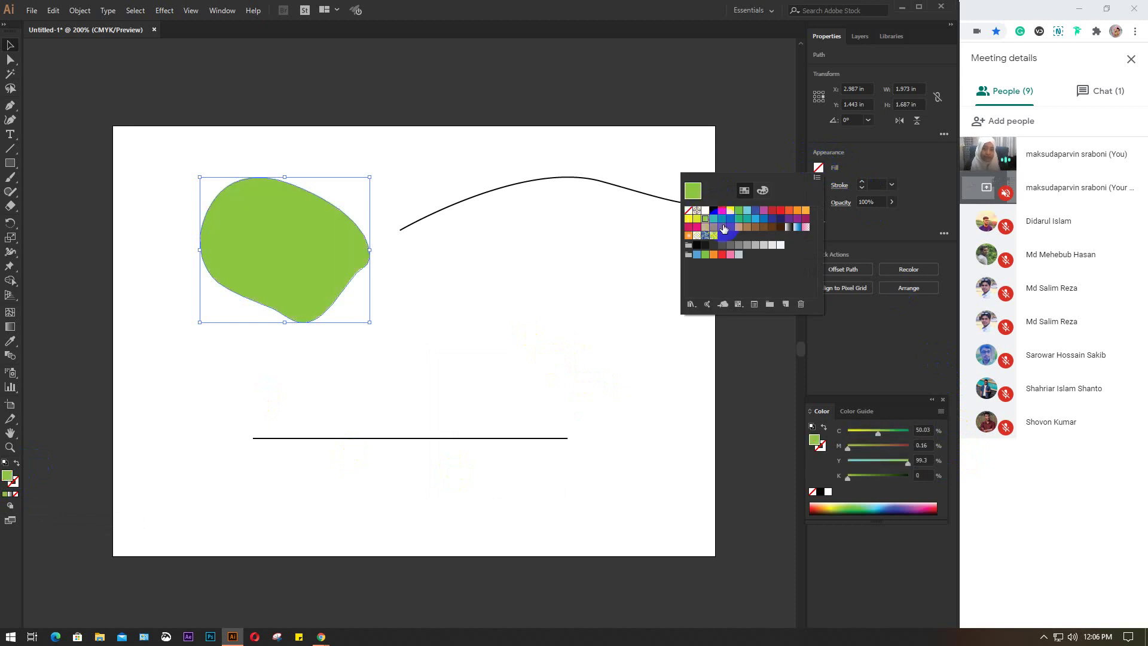
{"action": "left_click", "coordinate": [748, 227]}
{"action": "left_click", "coordinate": [776, 218]}
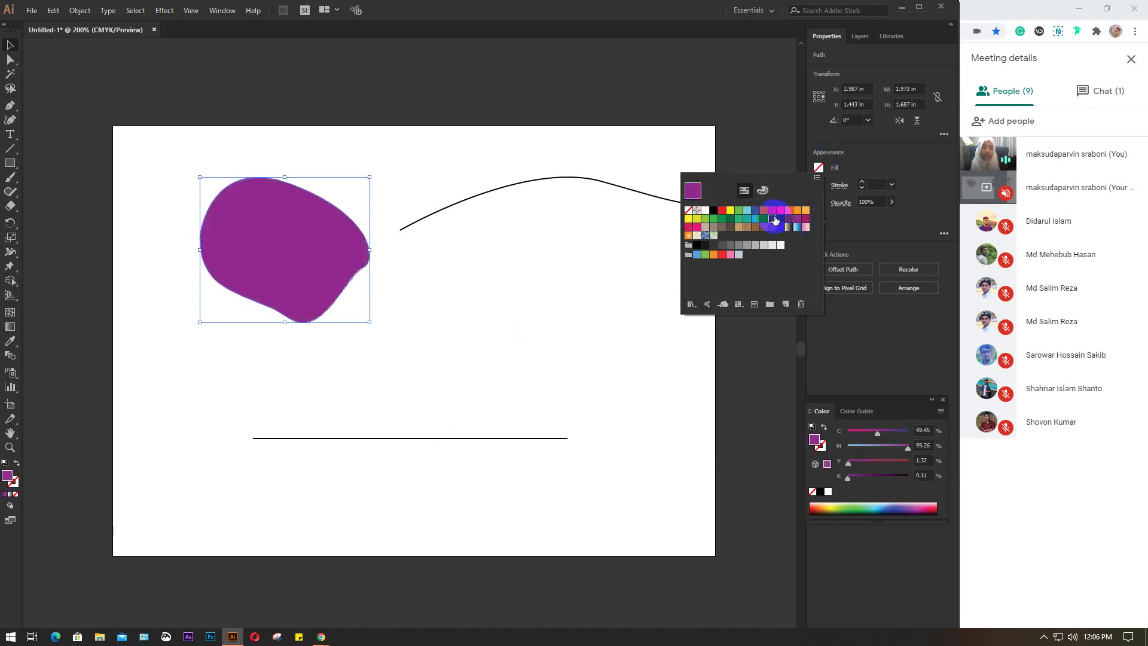
{"action": "left_click", "coordinate": [739, 219]}
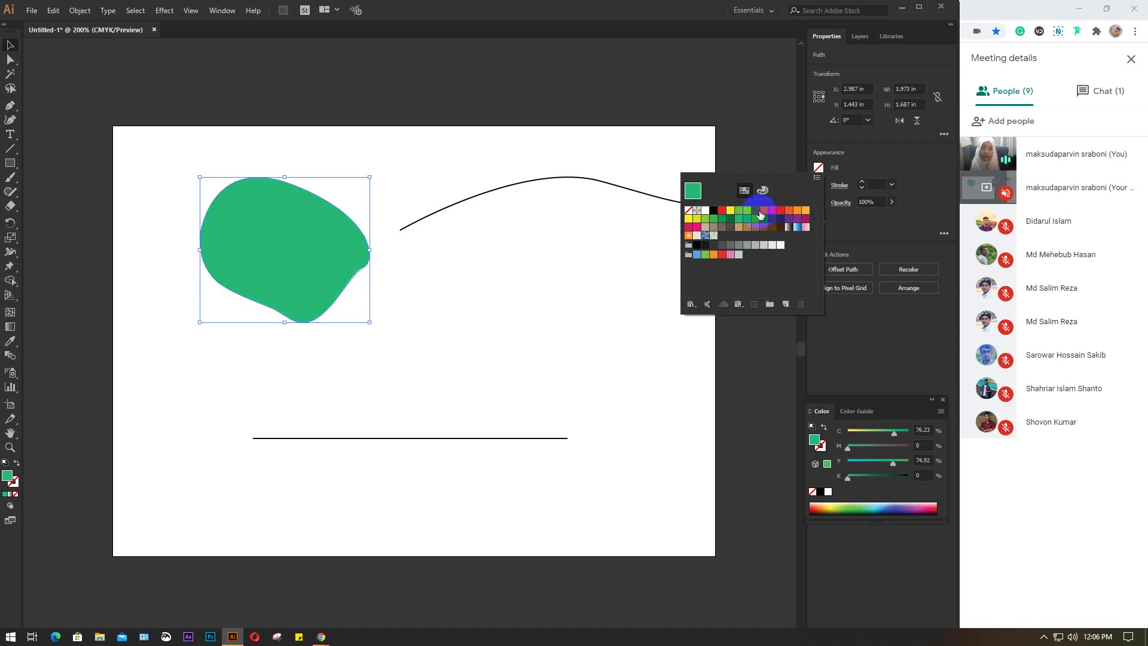
{"action": "left_click", "coordinate": [789, 210]}
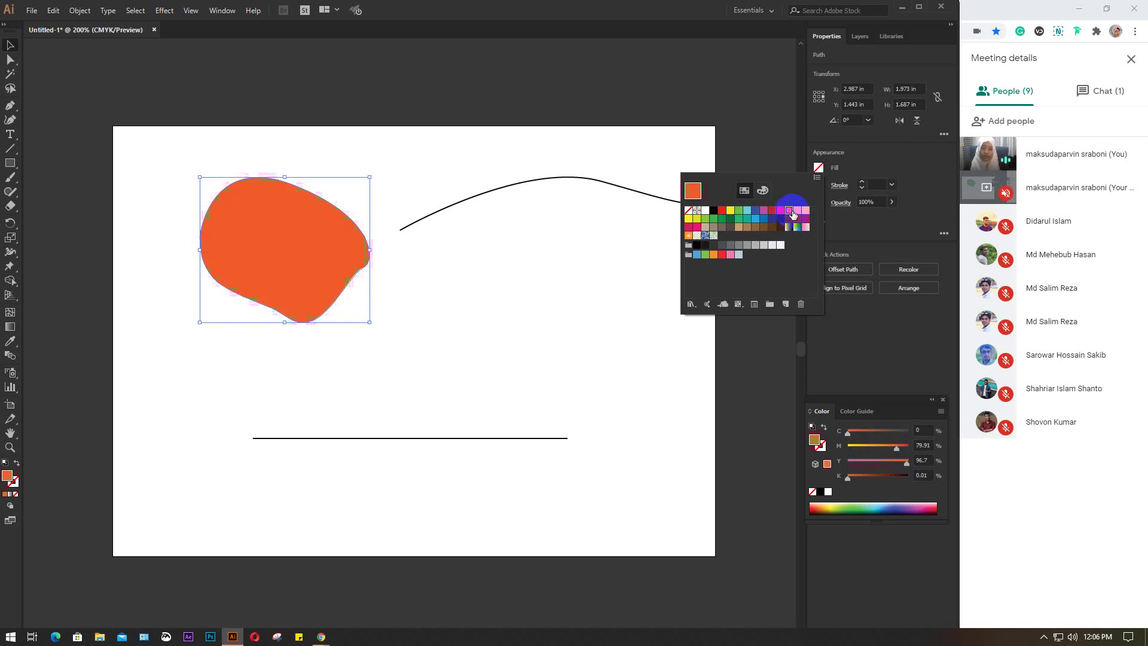
- Pick a pink fill for the blob from the CMYK spectrum
{"action": "left_click", "coordinate": [763, 190]}
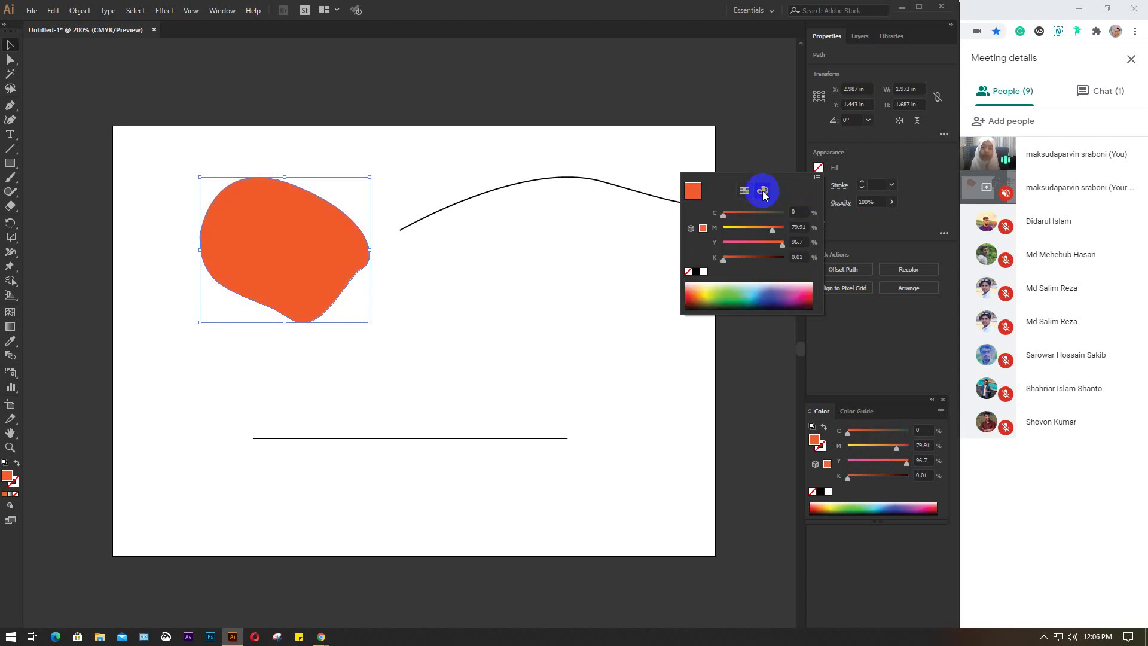
{"action": "left_click", "coordinate": [740, 302]}
{"action": "left_click", "coordinate": [801, 291]}
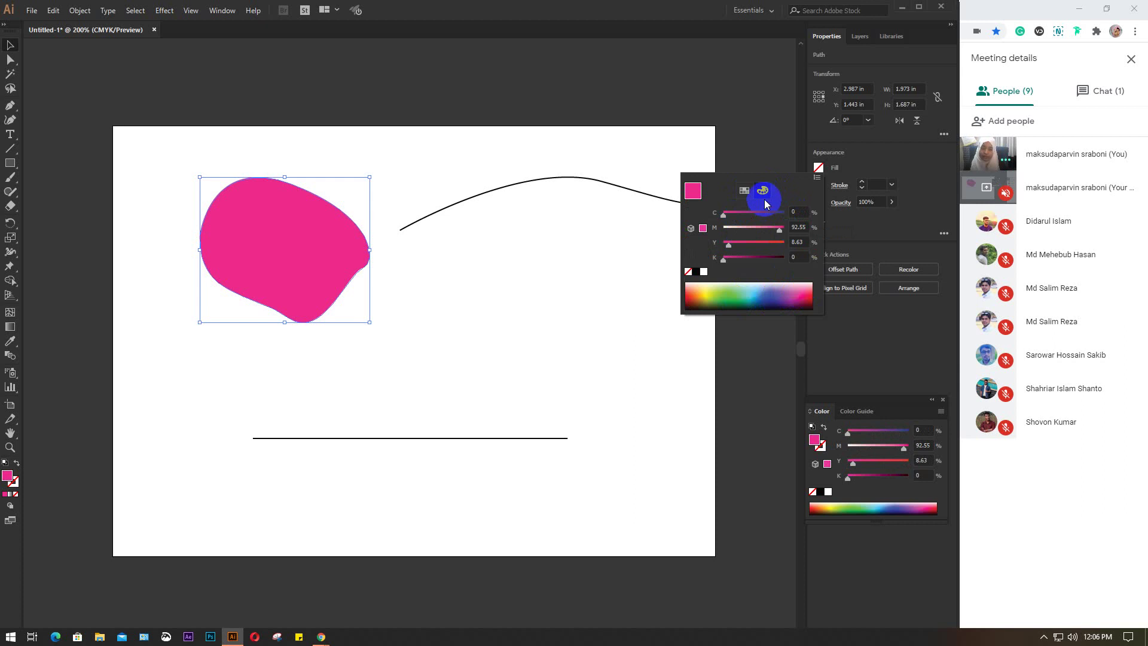
{"action": "left_click", "coordinate": [818, 168]}
- Try magenta, black and no outline, ending with a red stroke on the blob
{"action": "left_click", "coordinate": [817, 187]}
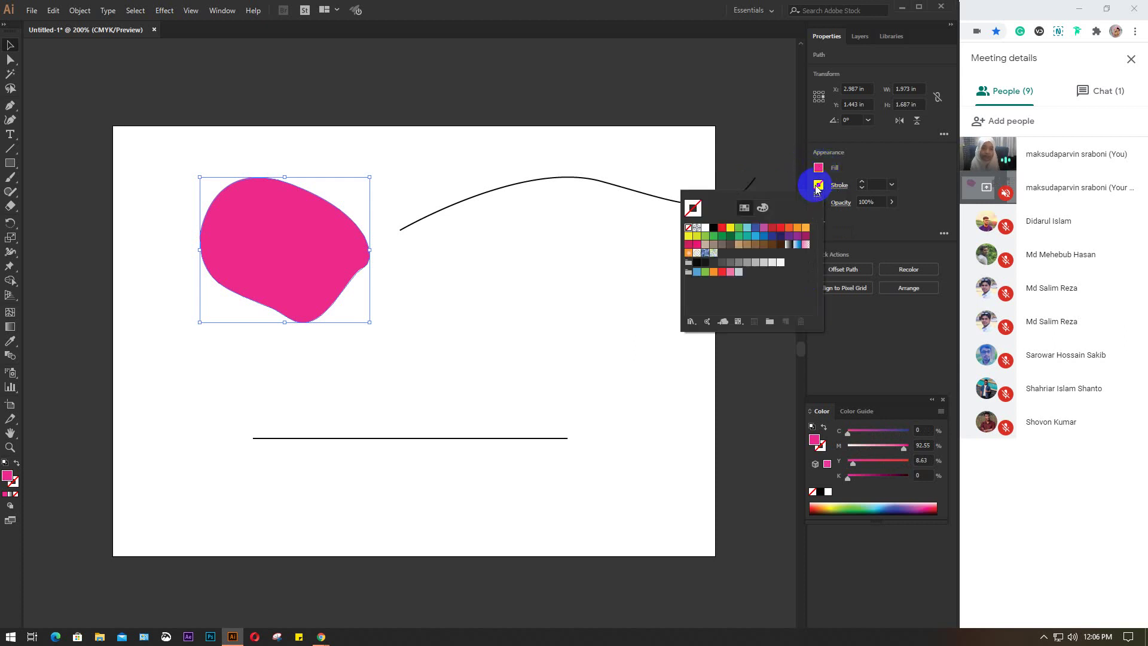
{"action": "left_click", "coordinate": [723, 229]}
{"action": "left_click", "coordinate": [713, 228]}
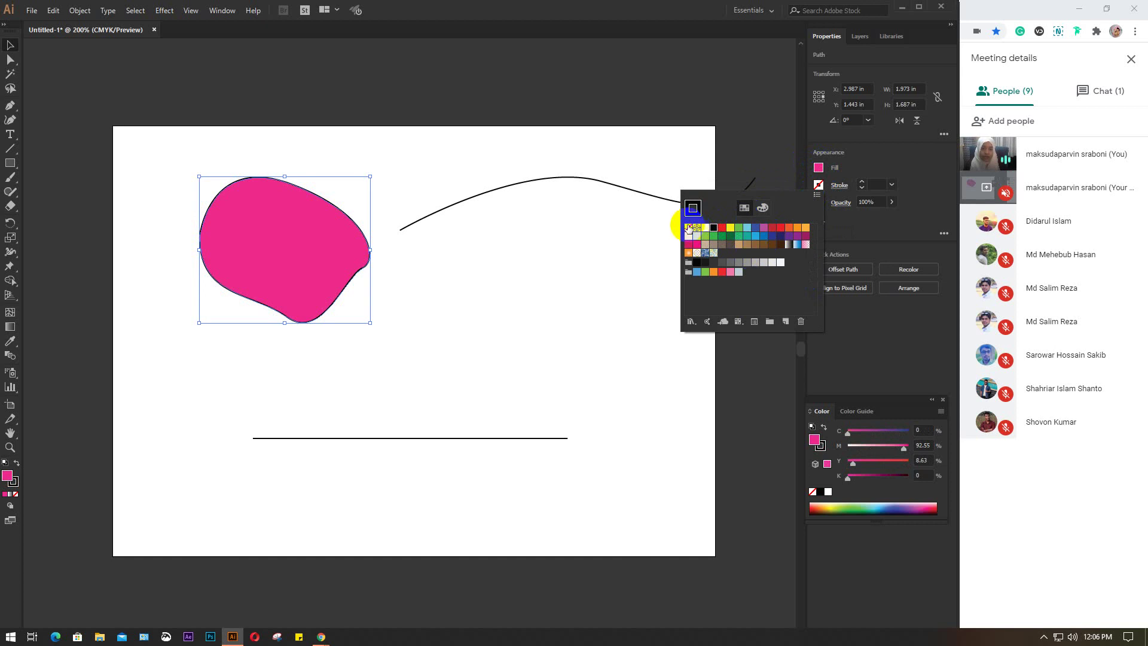
{"action": "left_click", "coordinate": [688, 227]}
{"action": "left_click", "coordinate": [717, 228]}
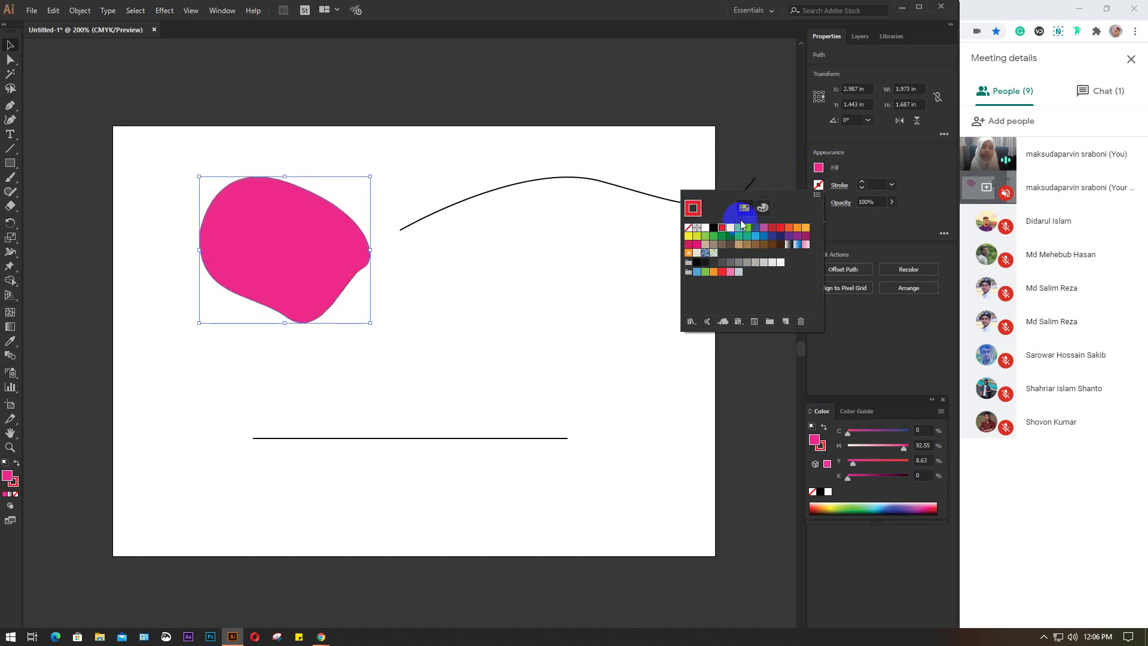
{"action": "left_click", "coordinate": [818, 171]}
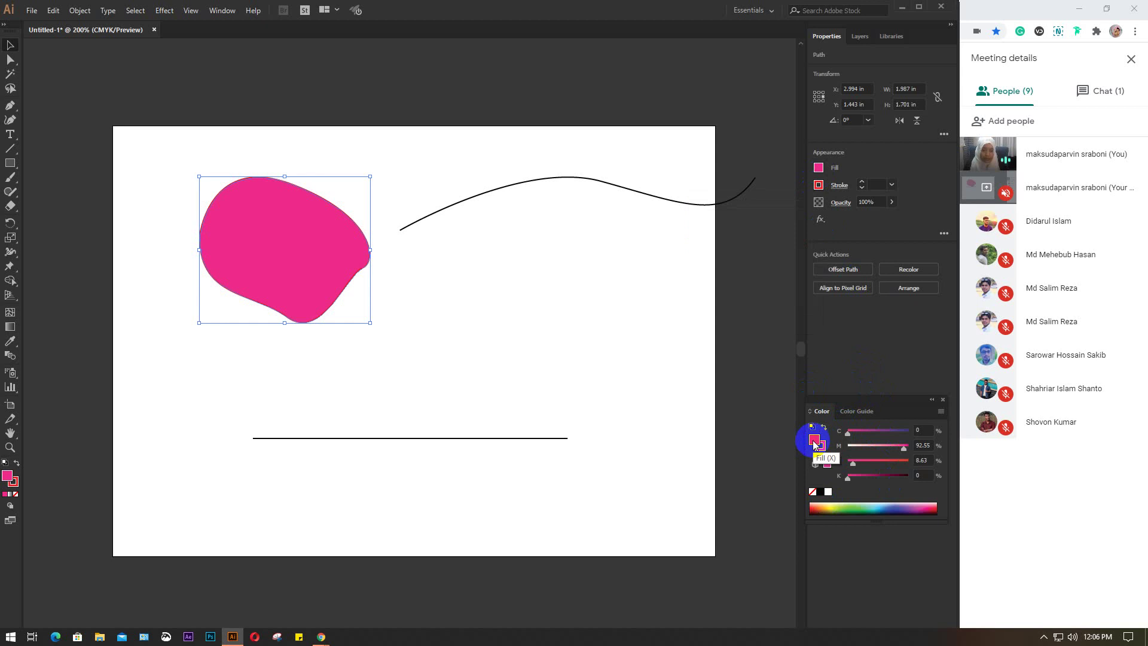
- Adjust the blob's fill colour in the Color panel, setting cyan to 72
{"action": "left_click", "coordinate": [864, 507]}
{"action": "left_click_drag", "start_coordinate": [893, 507], "coordinate": [916, 502]}
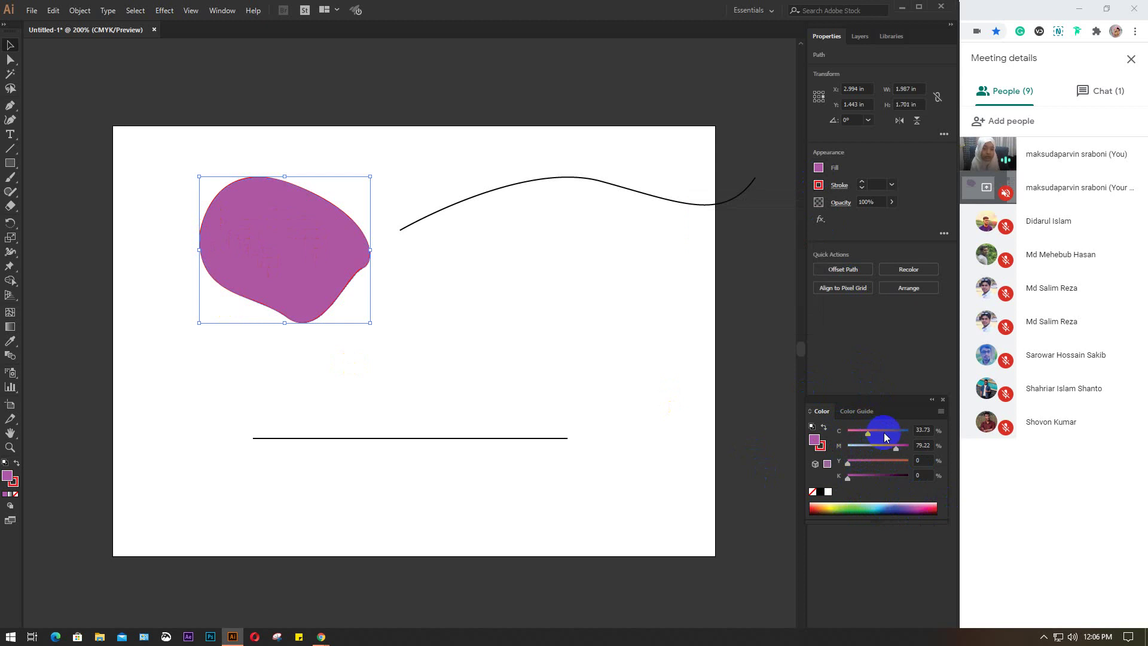
{"action": "left_click_drag", "start_coordinate": [918, 431], "coordinate": [925, 431]}
{"action": "type", "text": "72"}
{"action": "key", "text": "Return"}
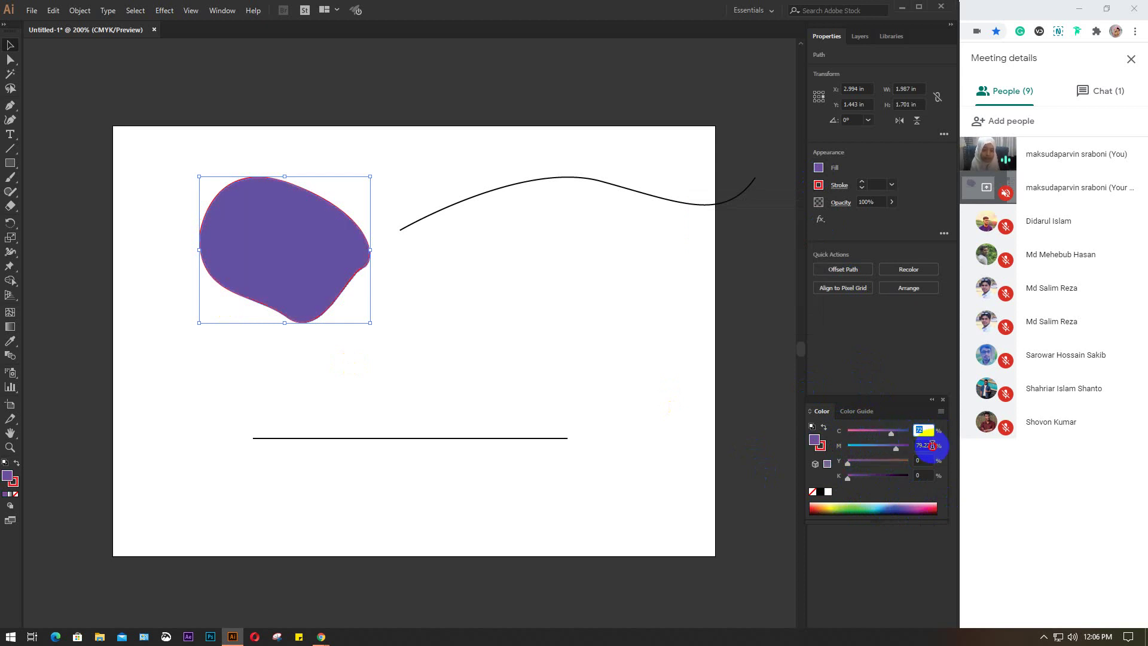
{"action": "left_click", "coordinate": [915, 446]}
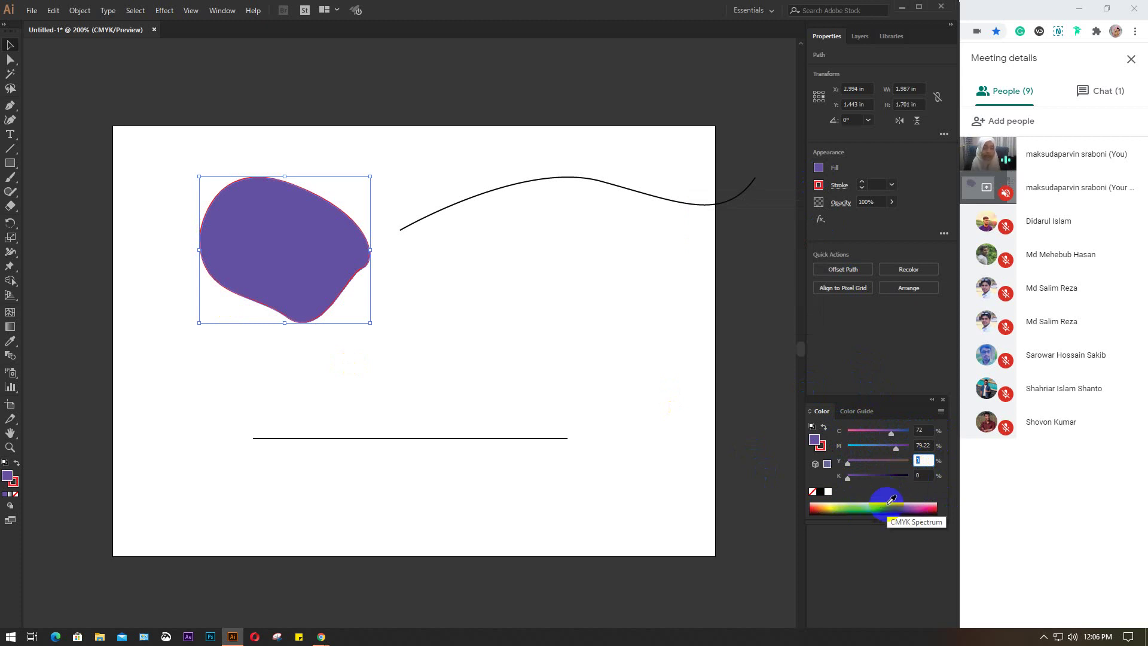
- Try no fill, black and white fills on the blob, ending on black
{"action": "left_click", "coordinate": [812, 492]}
{"action": "left_click", "coordinate": [821, 493]}
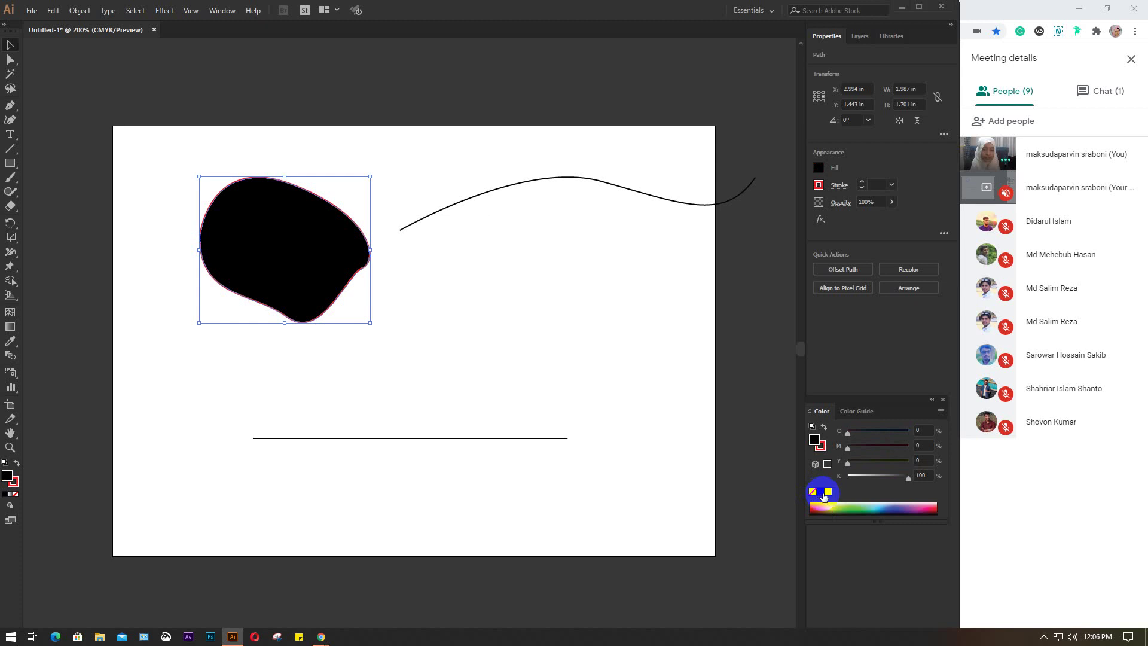
{"action": "left_click", "coordinate": [828, 492]}
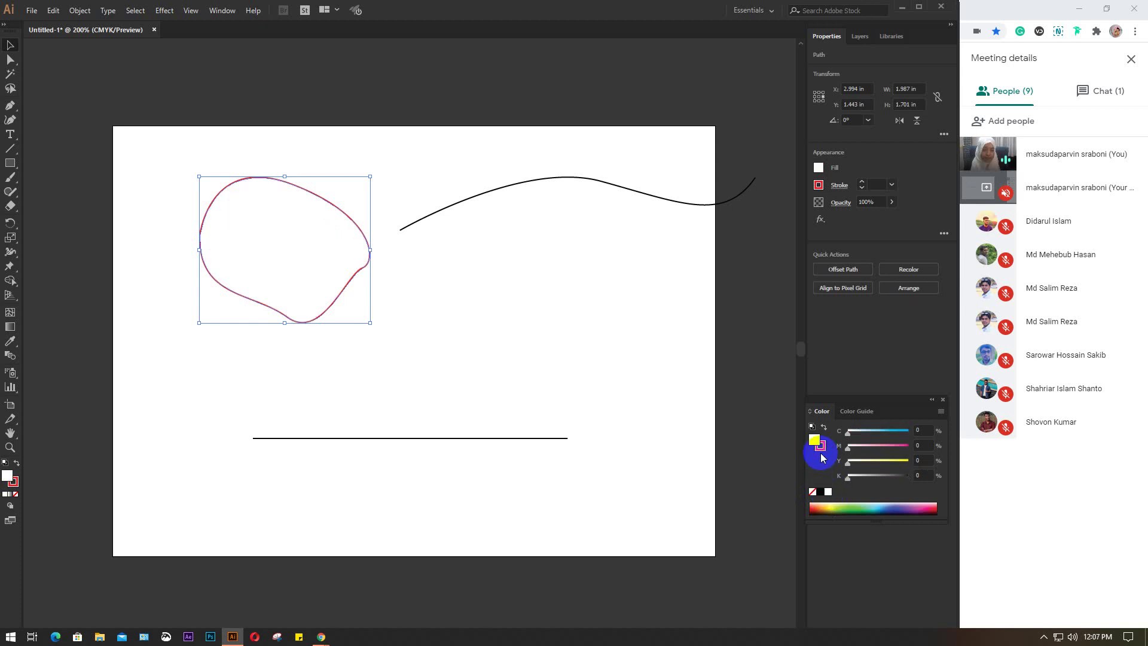
{"action": "left_click", "coordinate": [821, 492]}
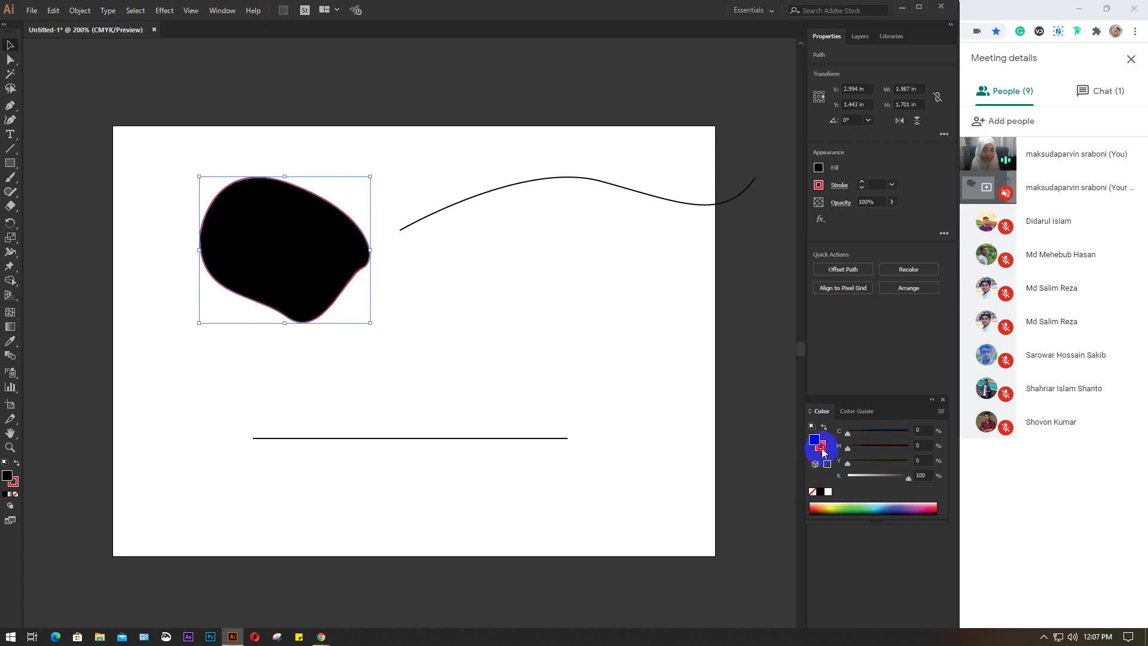
- Try light blue and white outlines, set the outline to None, and fill the blob green
{"action": "left_click", "coordinate": [820, 446]}
{"action": "left_click", "coordinate": [884, 508]}
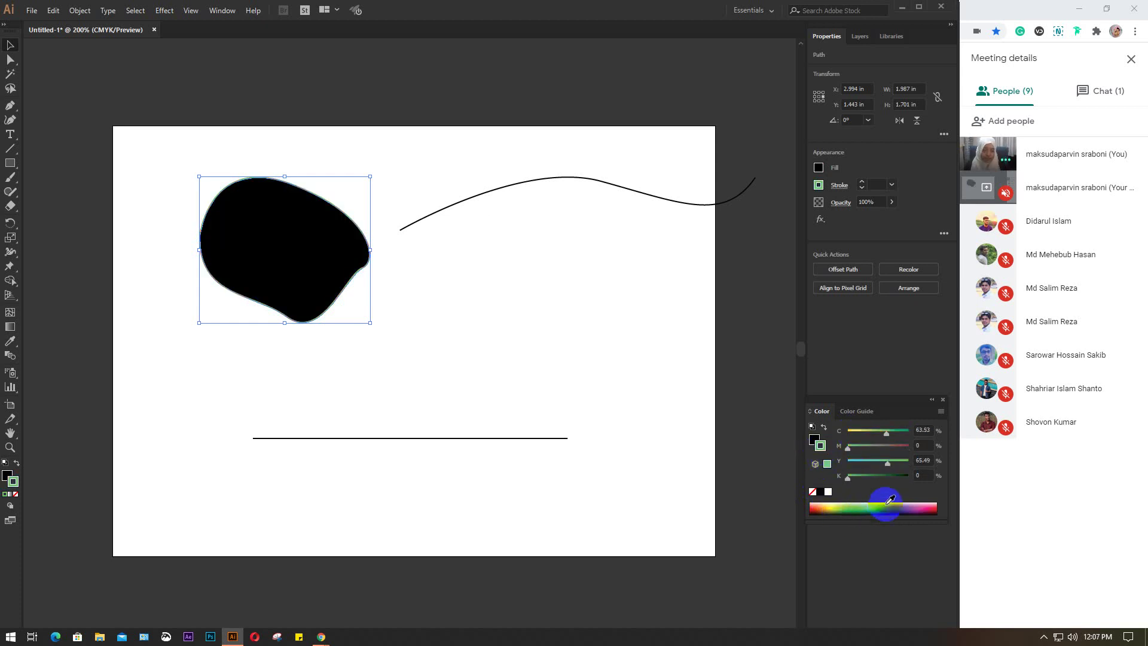
{"action": "left_click", "coordinate": [813, 492]}
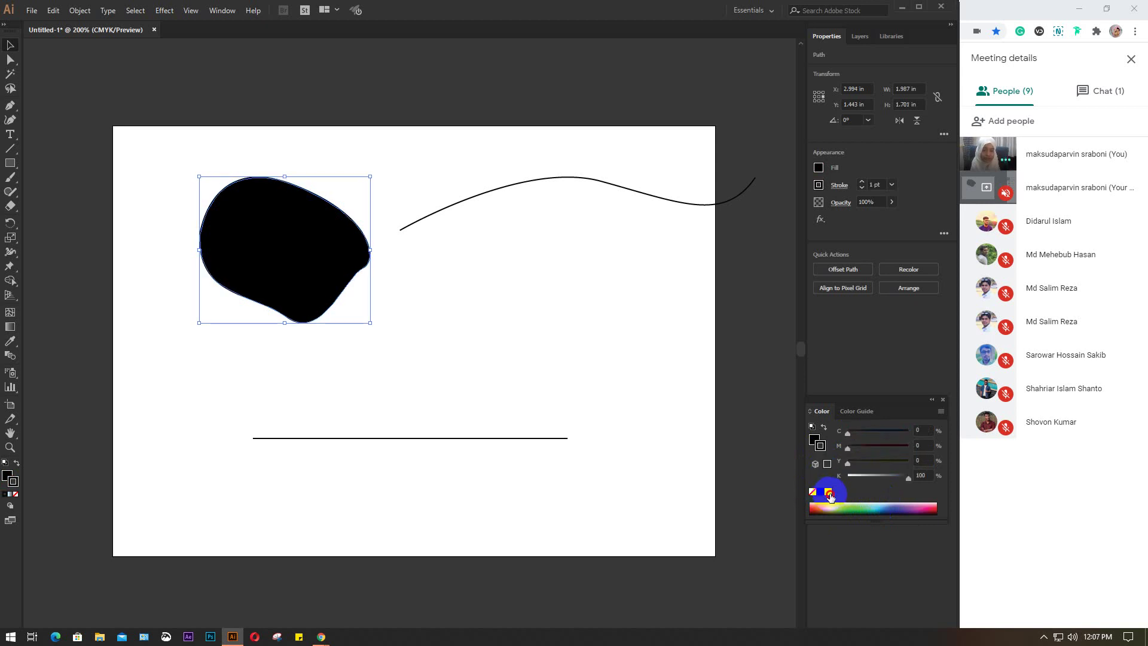
{"action": "left_click", "coordinate": [828, 492]}
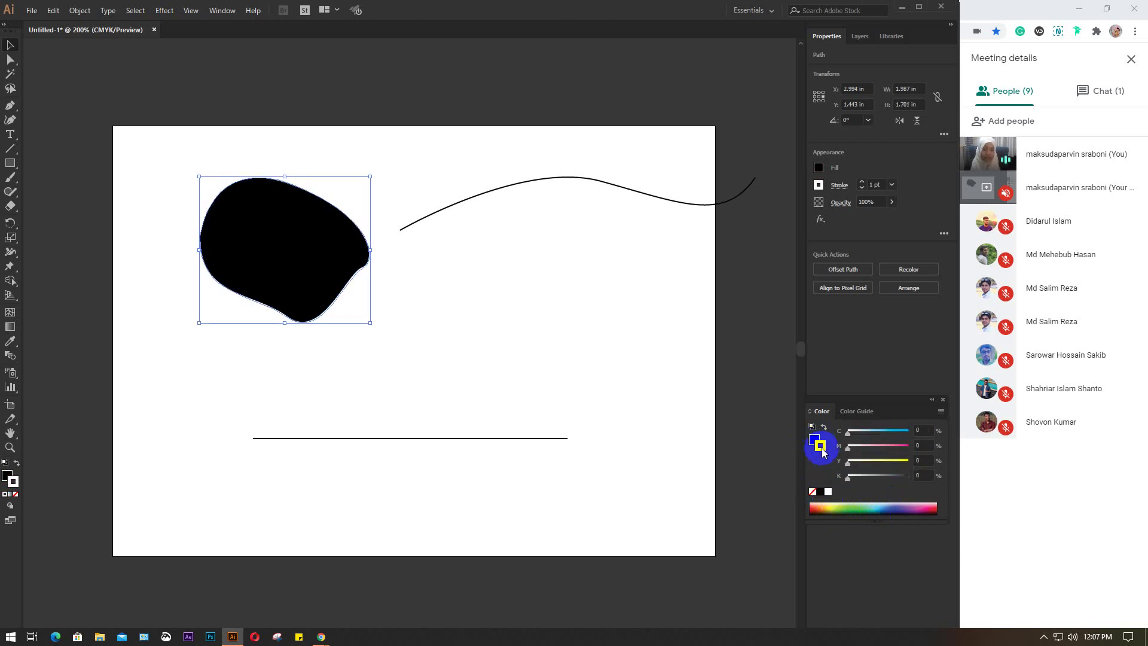
{"action": "left_click", "coordinate": [813, 492]}
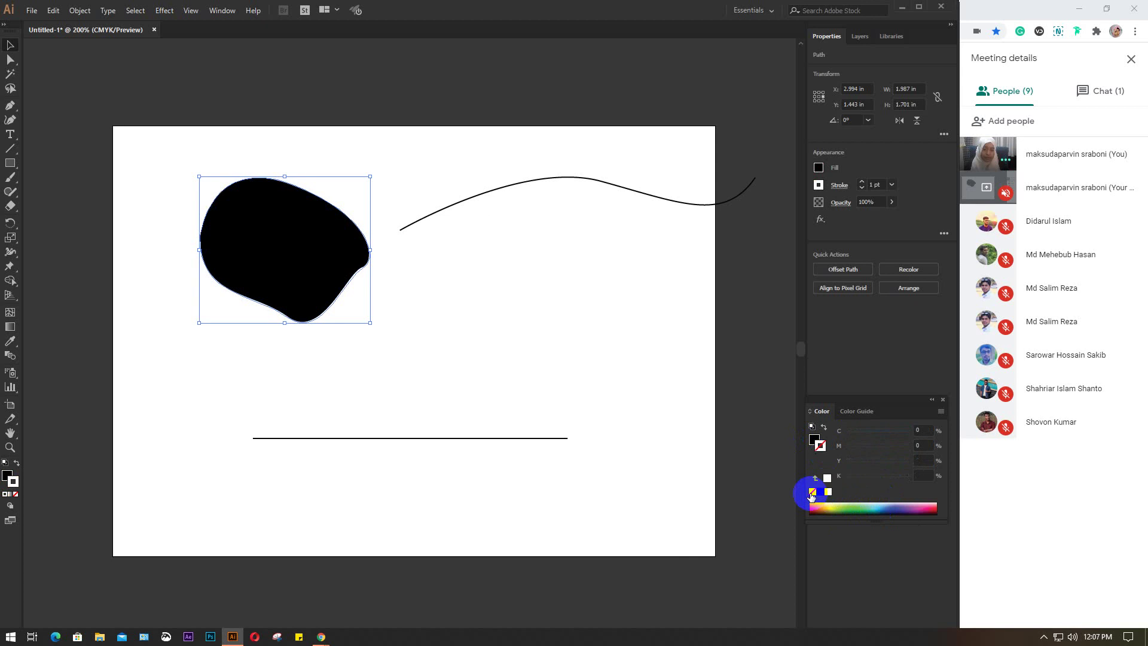
{"action": "left_click", "coordinate": [812, 440]}
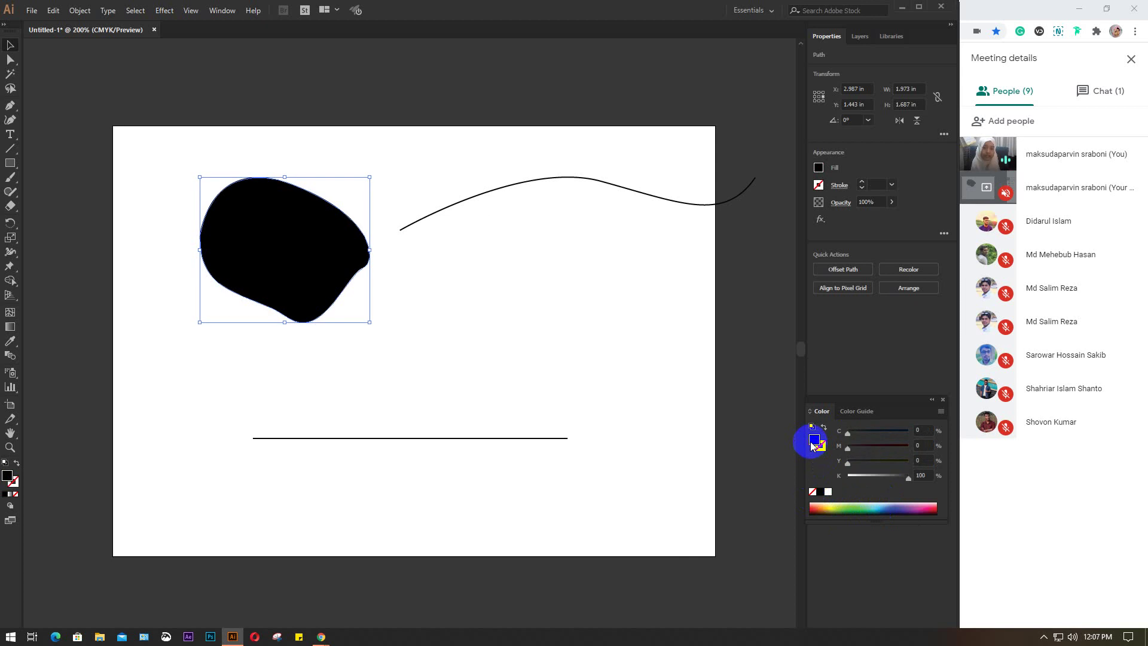
{"action": "left_click", "coordinate": [848, 508]}
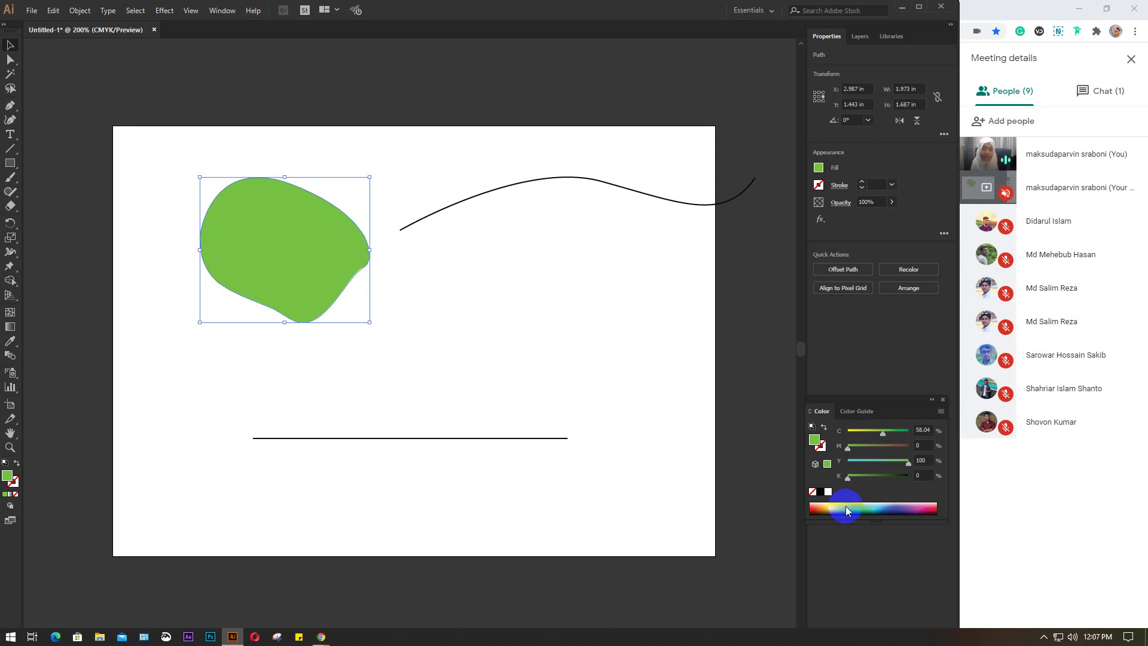
- Cycle the Color panel through RGB, Grayscale, HSB and back to CMYK, then close it
{"action": "left_click", "coordinate": [941, 411]}
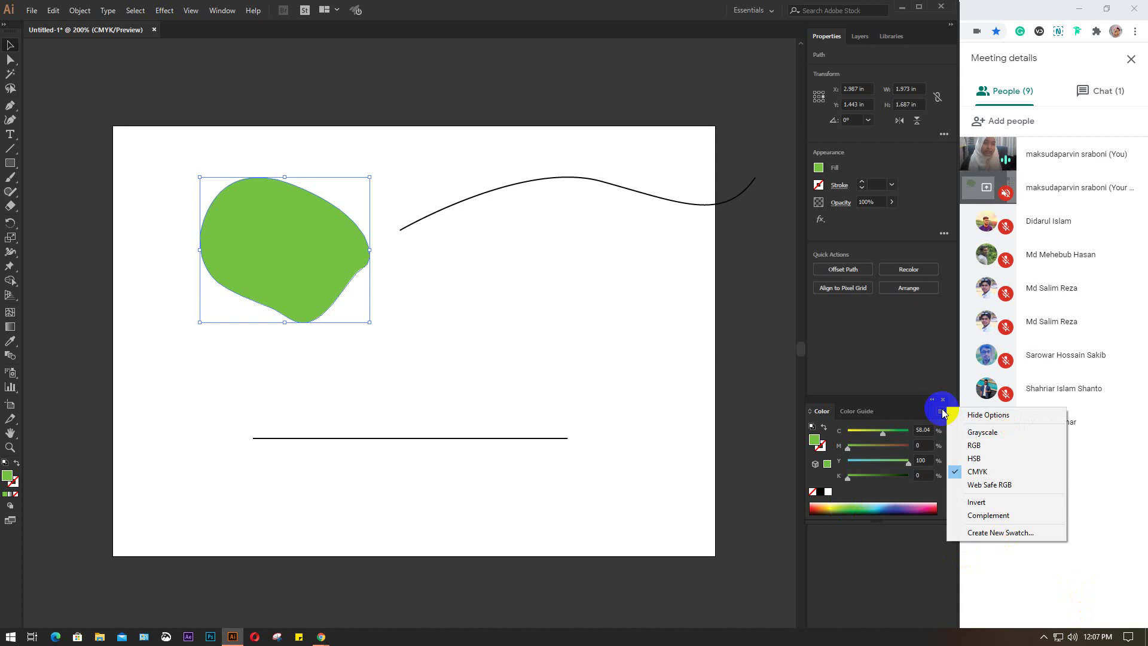
{"action": "left_click", "coordinate": [942, 412]}
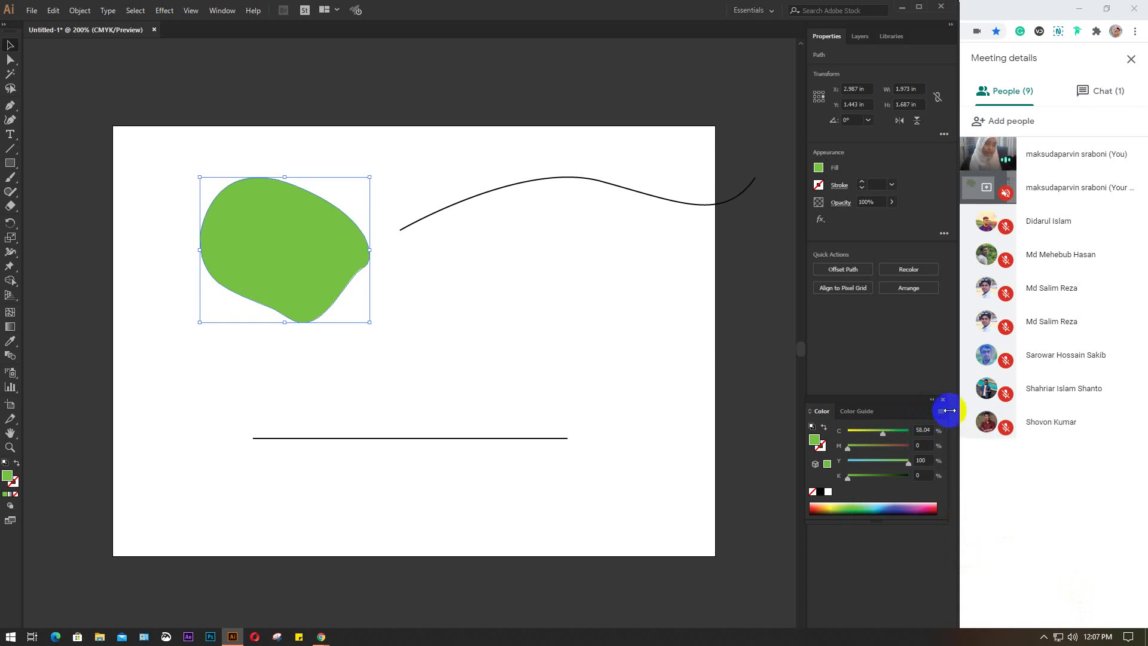
{"action": "left_click", "coordinate": [942, 412]}
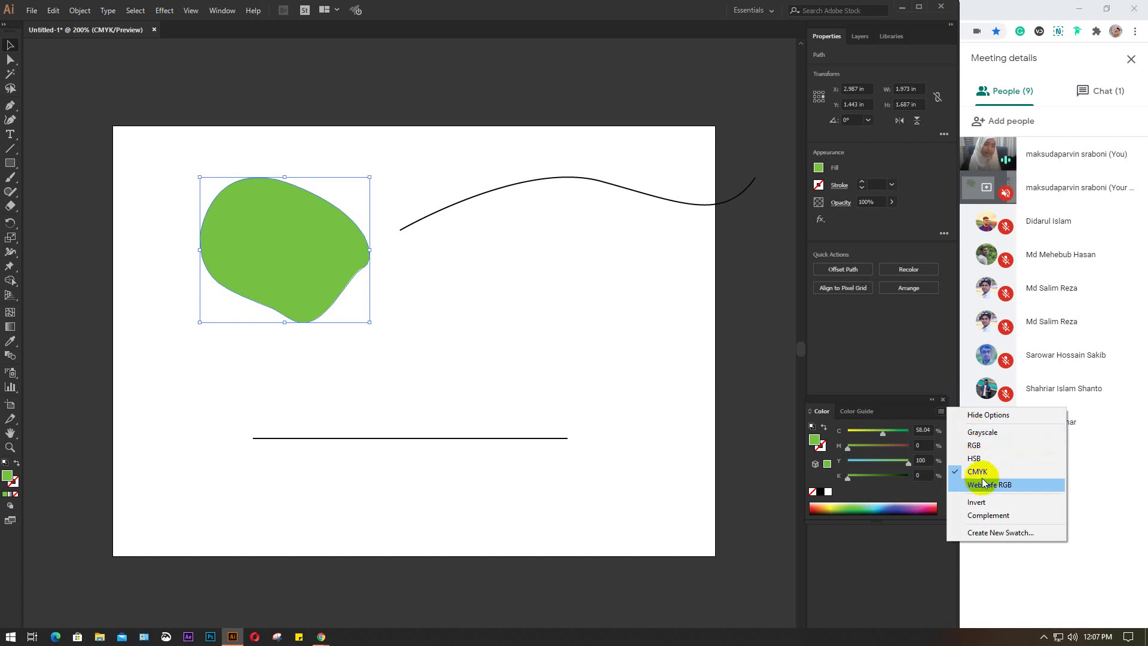
{"action": "left_click", "coordinate": [976, 444]}
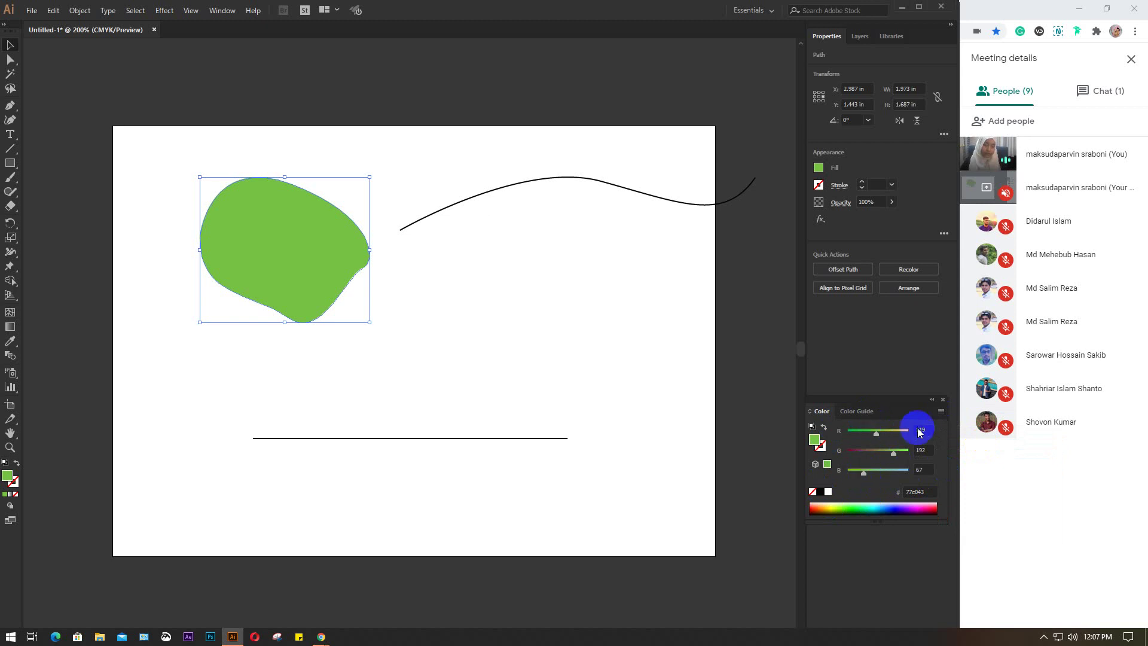
{"action": "left_click", "coordinate": [941, 412]}
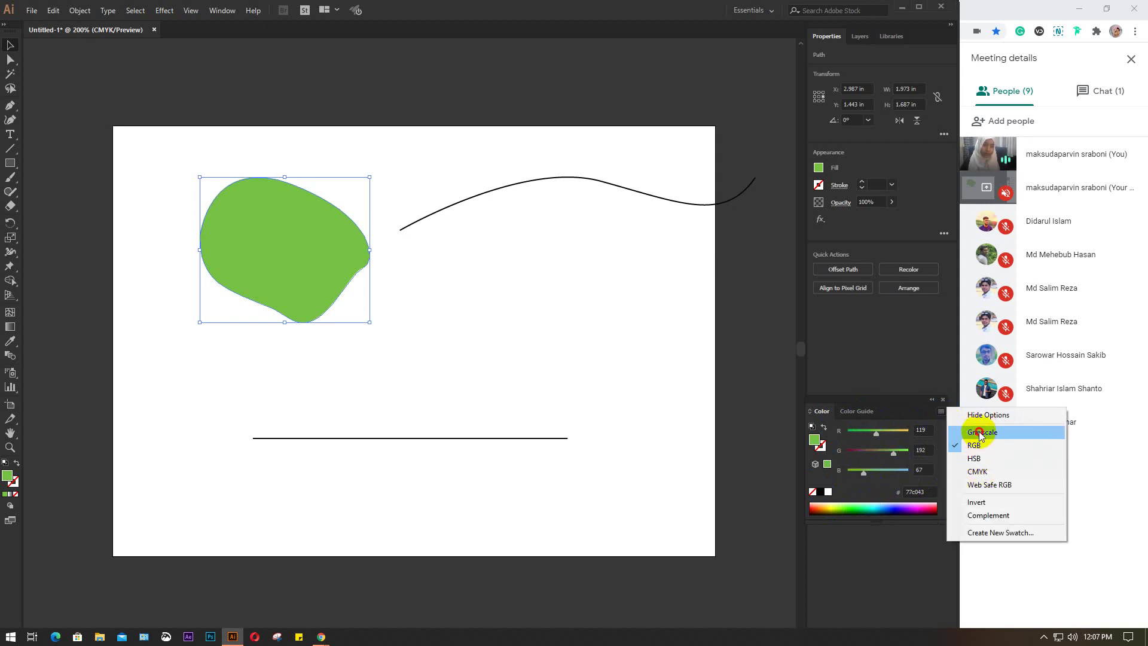
{"action": "left_click", "coordinate": [976, 431]}
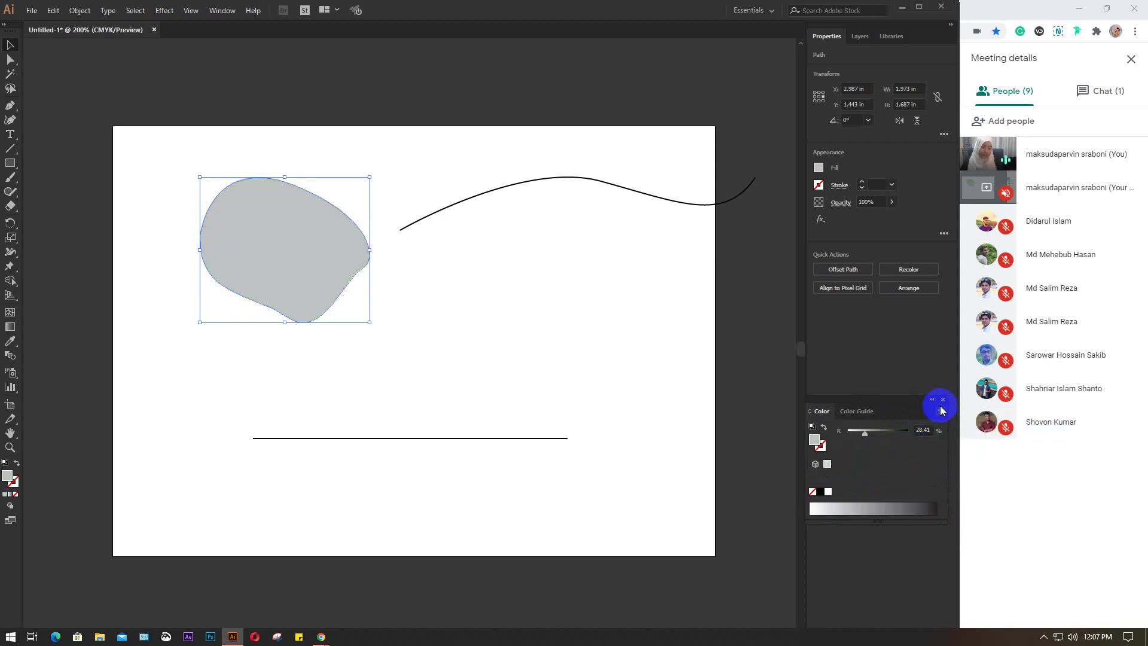
{"action": "left_click", "coordinate": [941, 411]}
{"action": "left_click", "coordinate": [975, 458]}
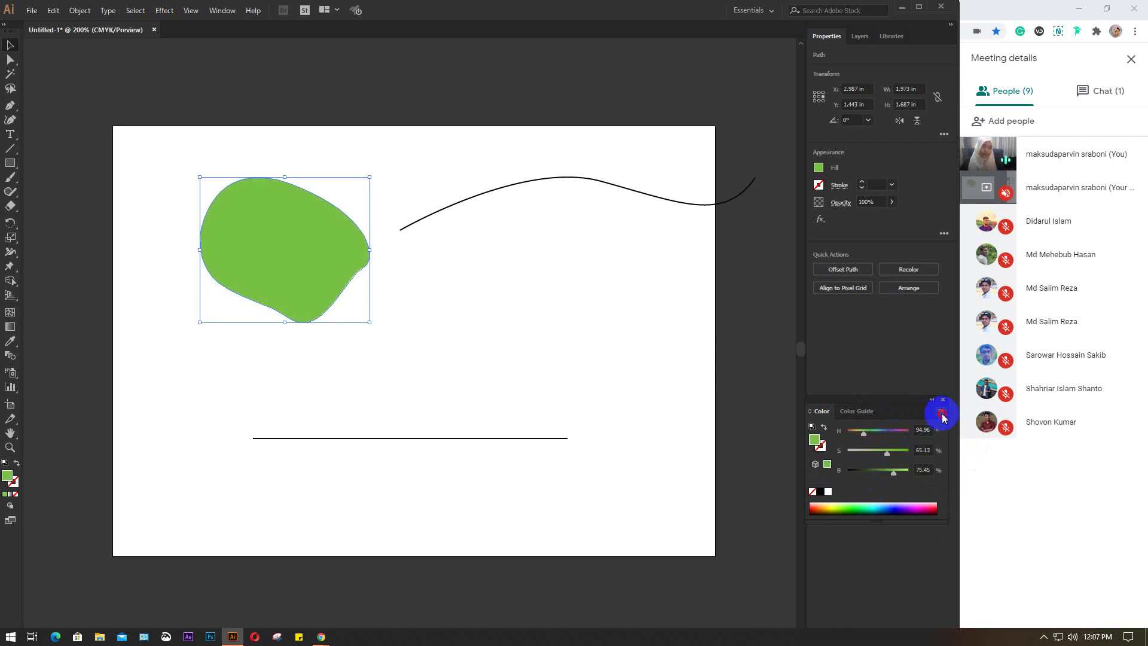
{"action": "left_click", "coordinate": [941, 412]}
{"action": "left_click", "coordinate": [990, 472]}
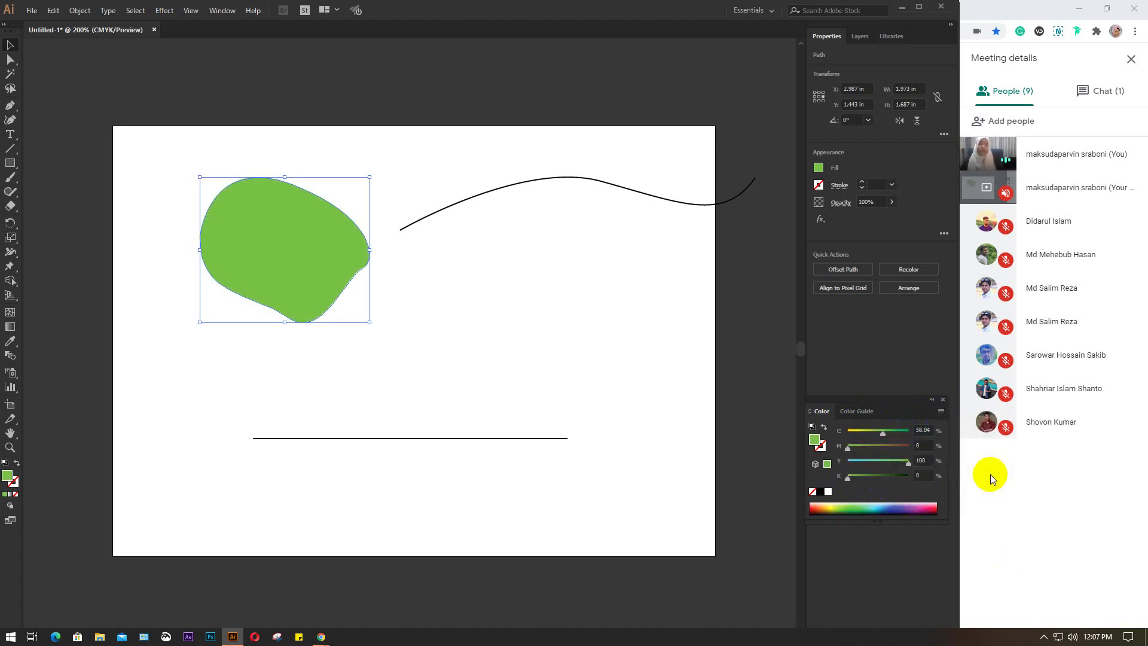
{"action": "left_click", "coordinate": [943, 399]}
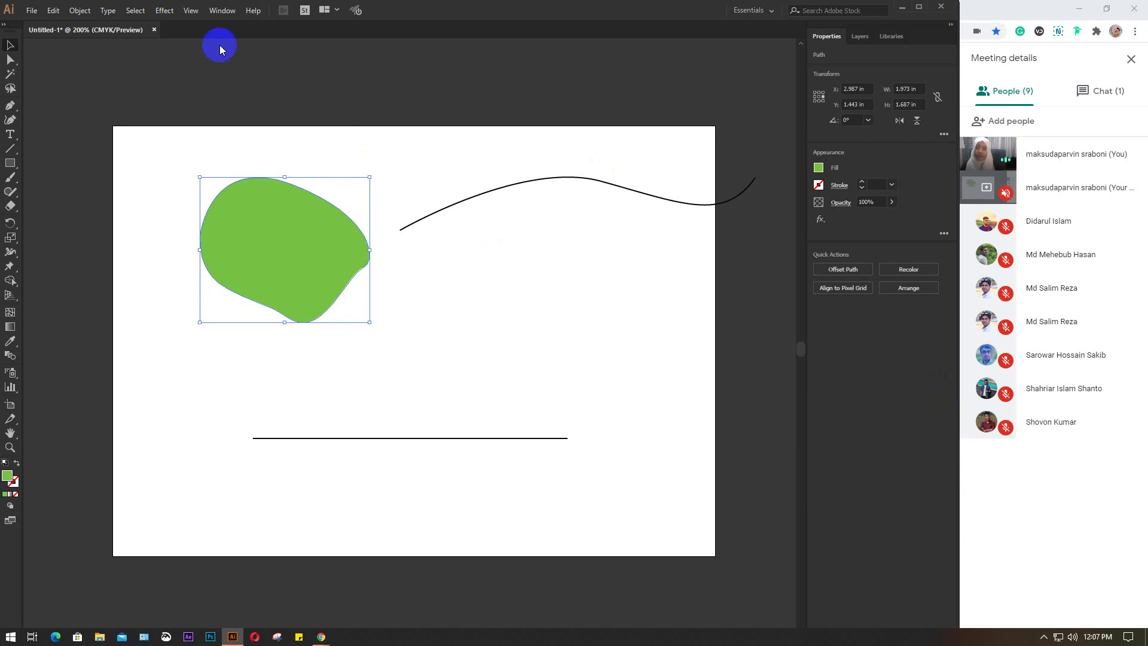
- Browse the Window, Object, Edit and Select menus, then dismiss the menu
{"action": "left_click", "coordinate": [222, 10]}
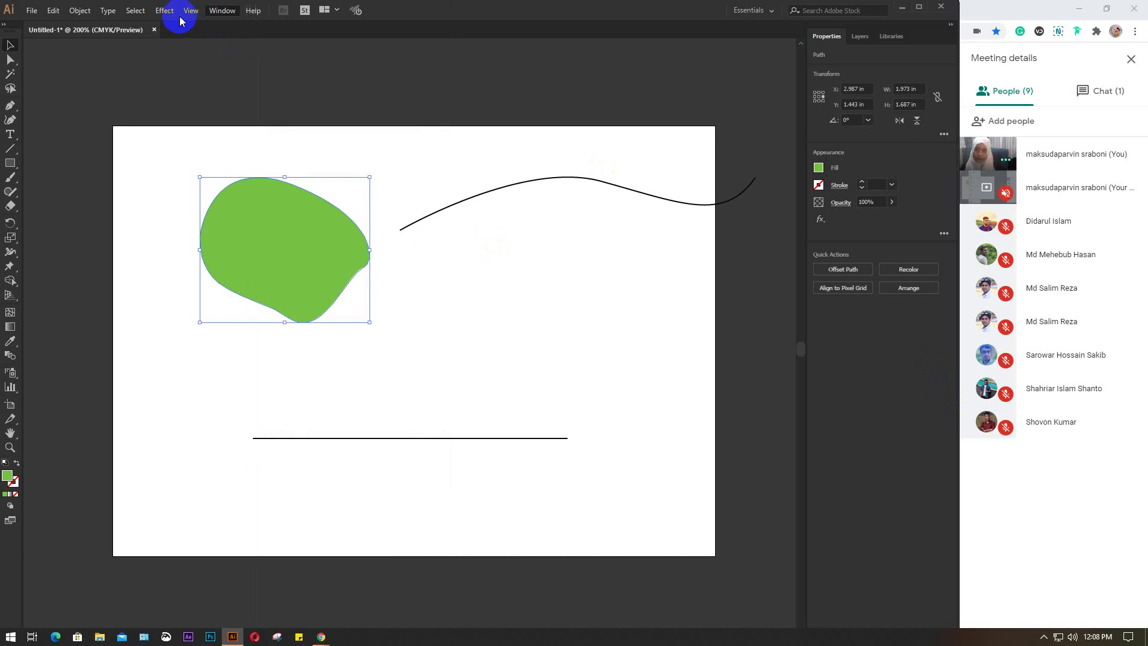
{"action": "left_click", "coordinate": [80, 10]}
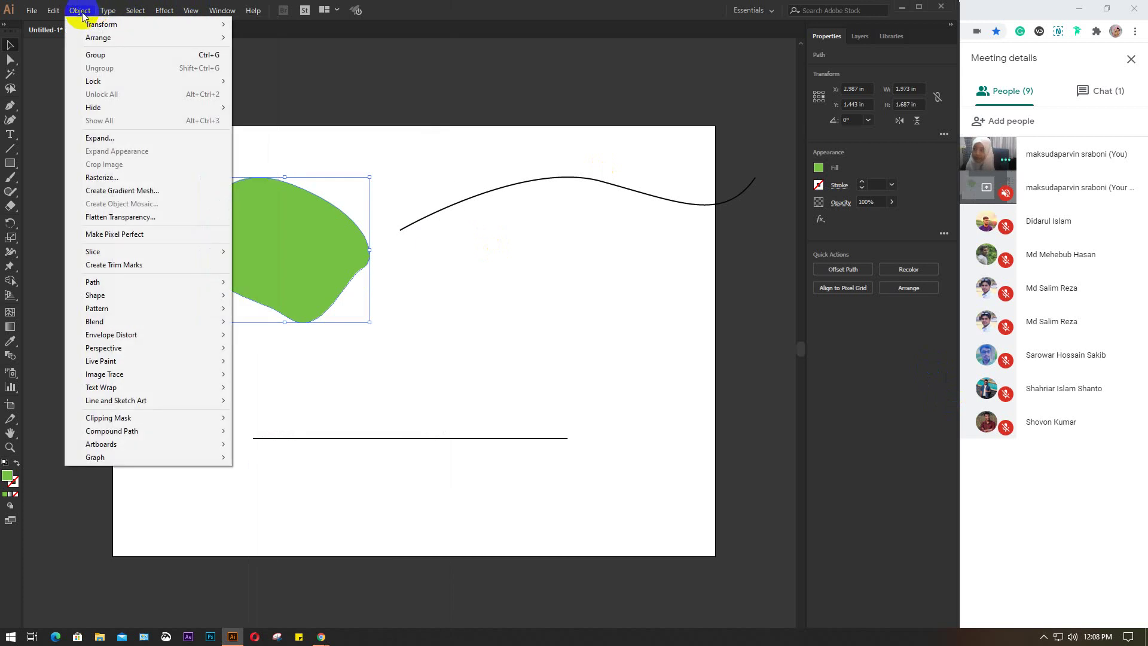
{"action": "left_click", "coordinate": [53, 11]}
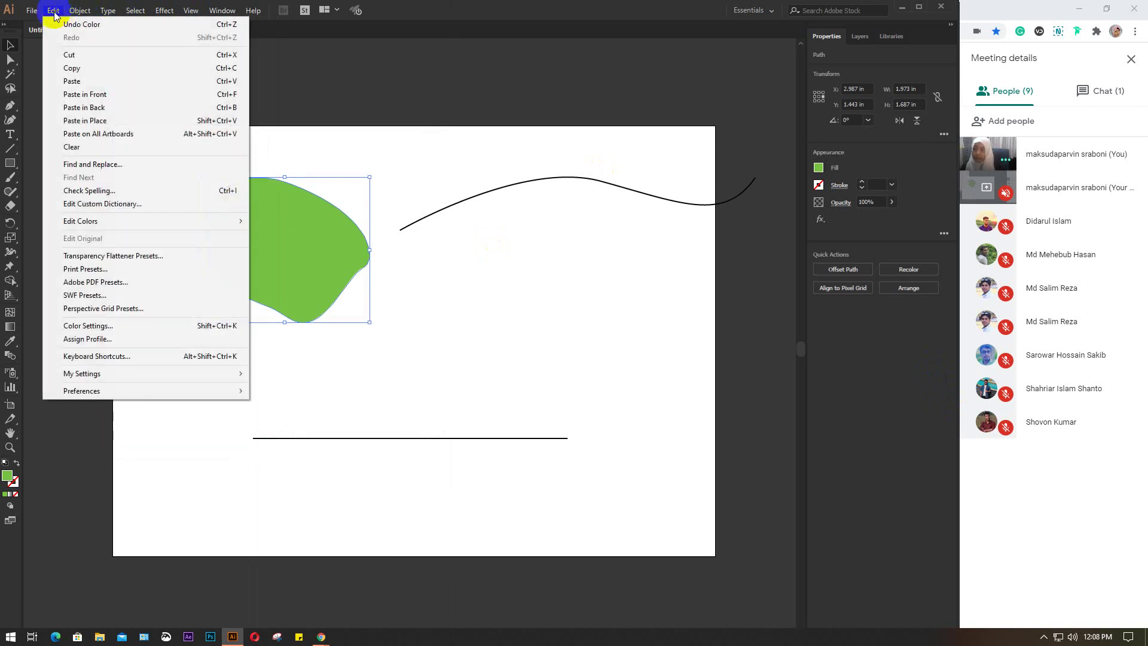
{"action": "left_click", "coordinate": [54, 11]}
{"action": "left_click", "coordinate": [108, 10]}
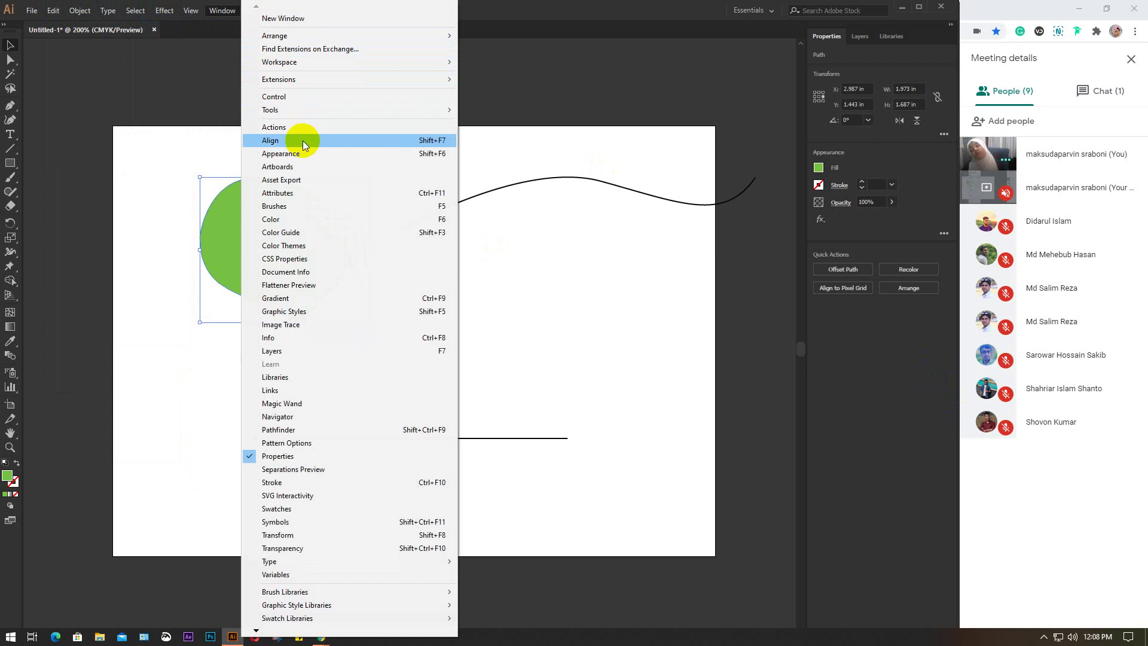
{"action": "left_click", "coordinate": [739, 253]}
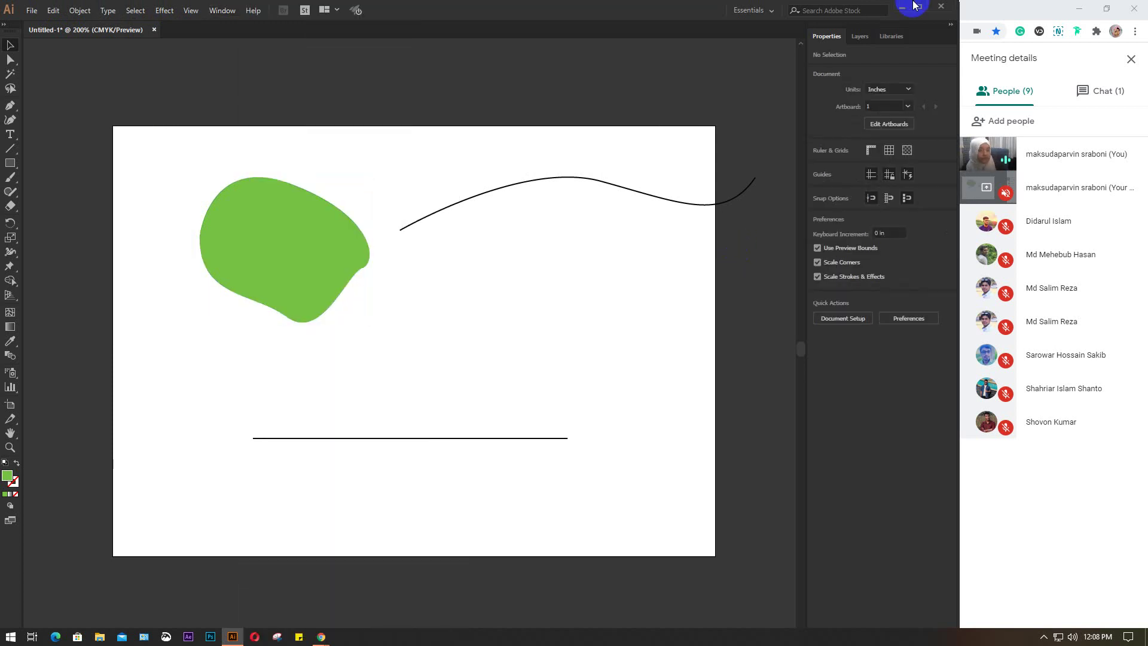
- Delete the green blob
{"action": "left_click", "coordinate": [294, 256]}
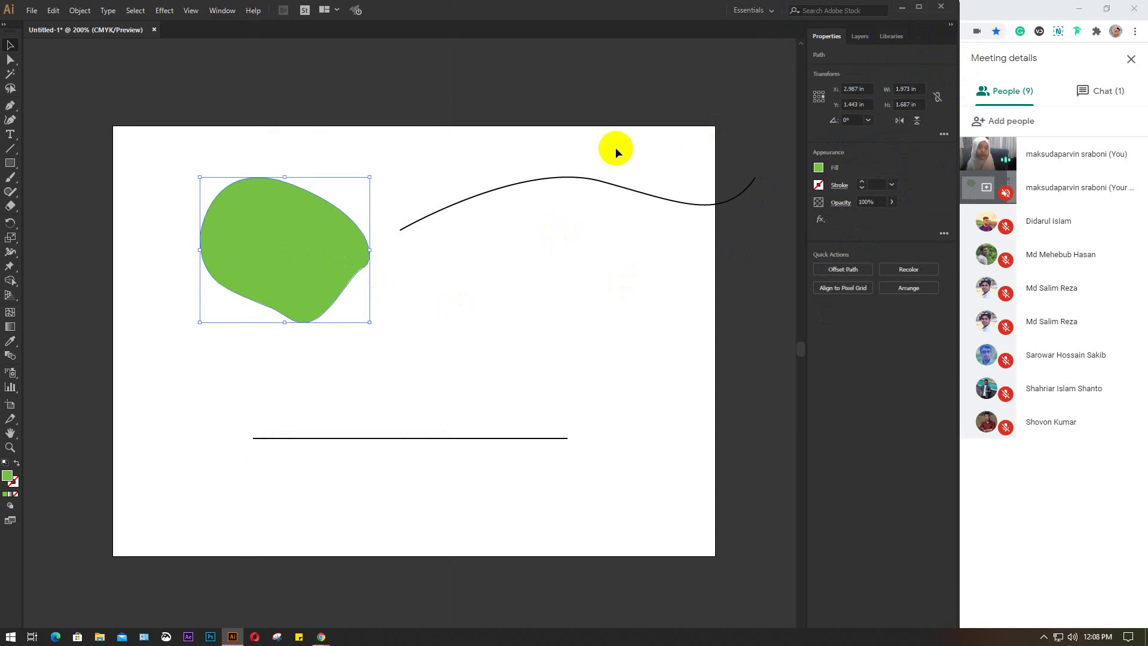
{"action": "left_click", "coordinate": [454, 354]}
{"action": "left_click", "coordinate": [324, 257]}
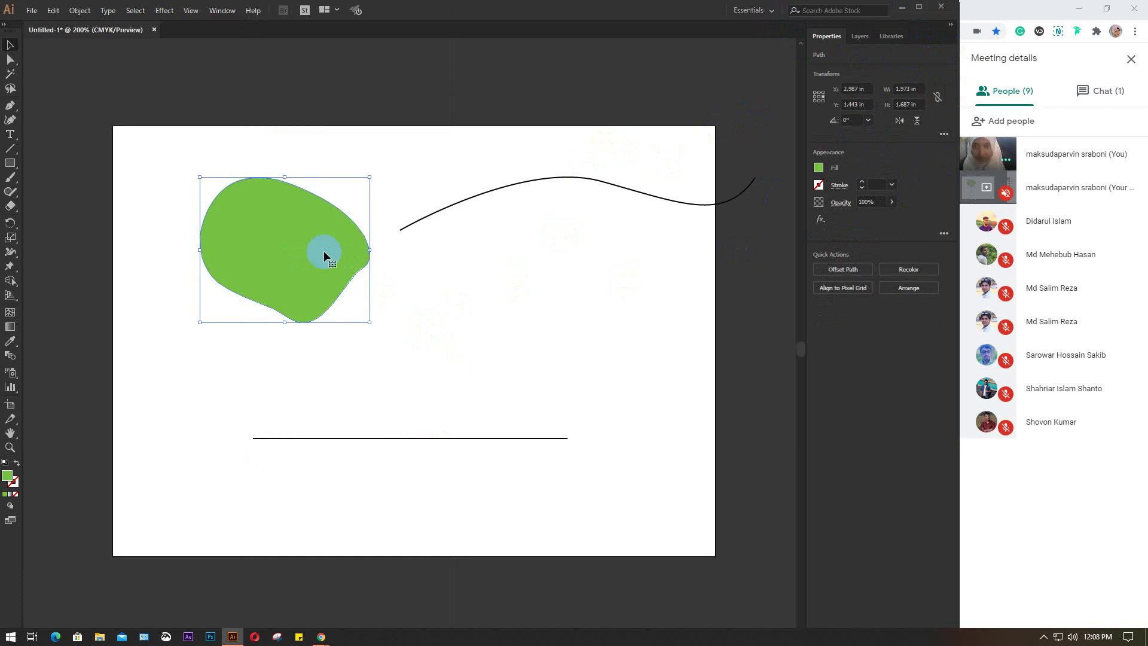
{"action": "key", "text": "Delete"}
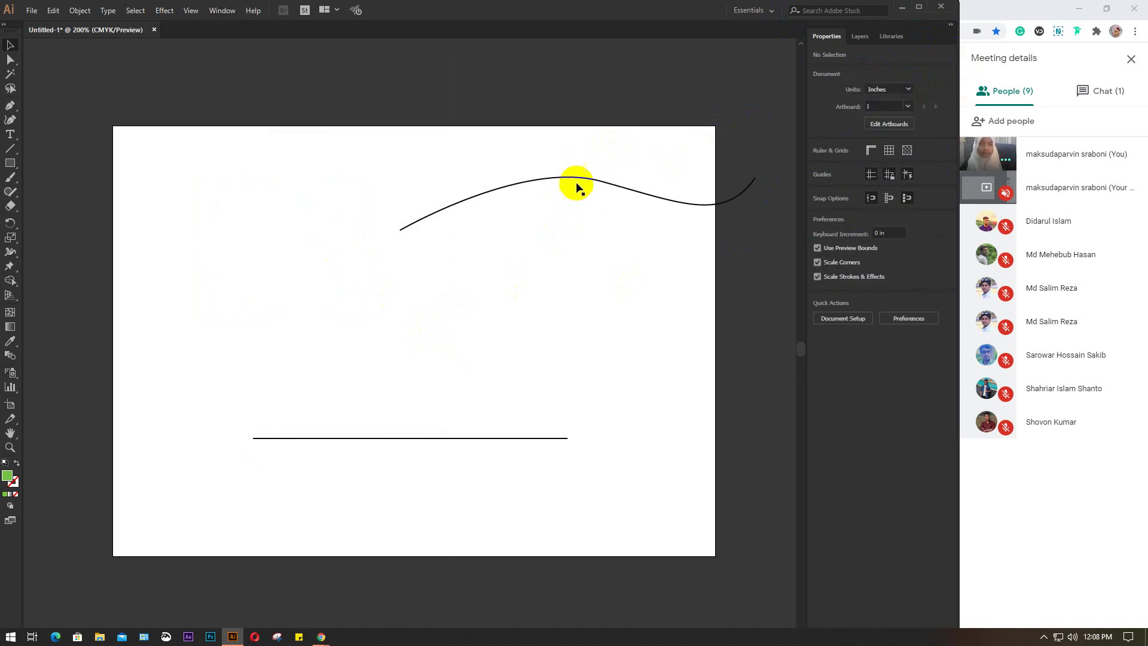
- Move the wavy curve down and centre it horizontally with the straight line
{"action": "left_click_drag", "start_coordinate": [574, 178], "coordinate": [425, 231]}
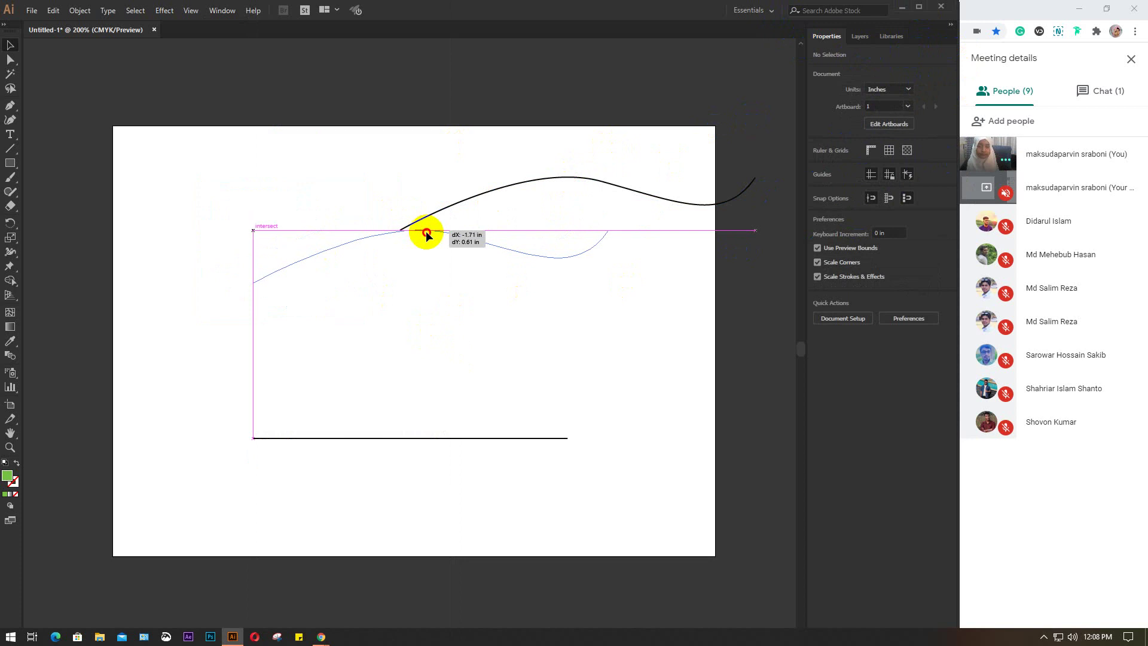
{"action": "left_click_drag", "start_coordinate": [352, 170], "coordinate": [538, 498]}
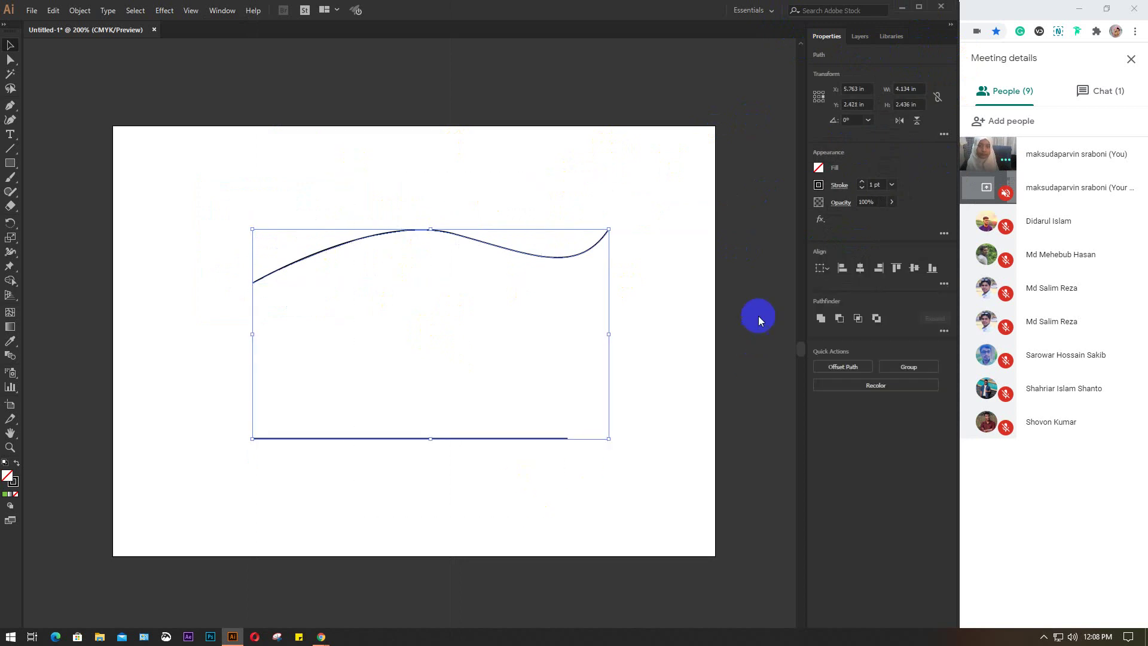
{"action": "left_click", "coordinate": [860, 270]}
{"action": "left_click", "coordinate": [669, 276]}
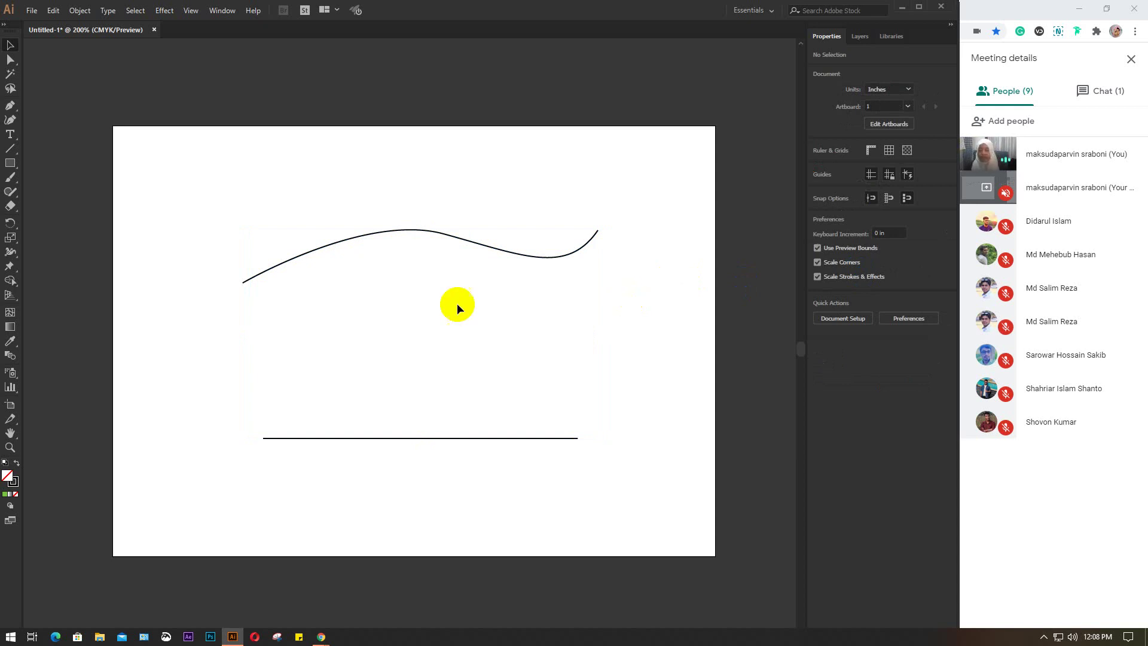
{"action": "left_click_drag", "start_coordinate": [313, 213], "coordinate": [415, 461]}
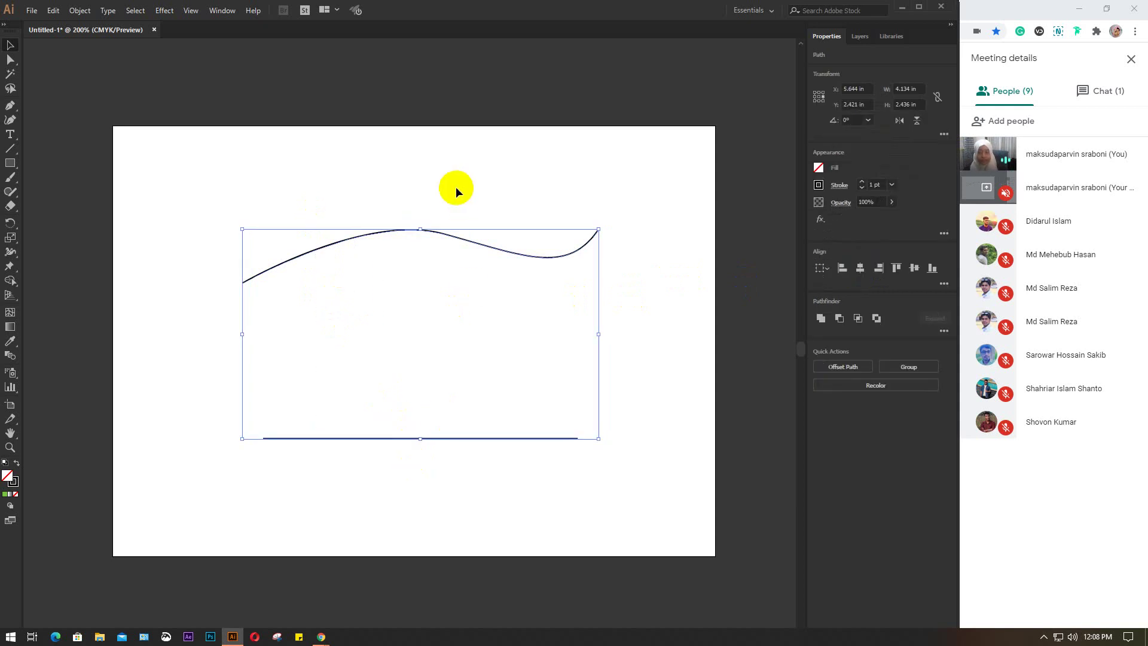
{"action": "left_click", "coordinate": [14, 491]}
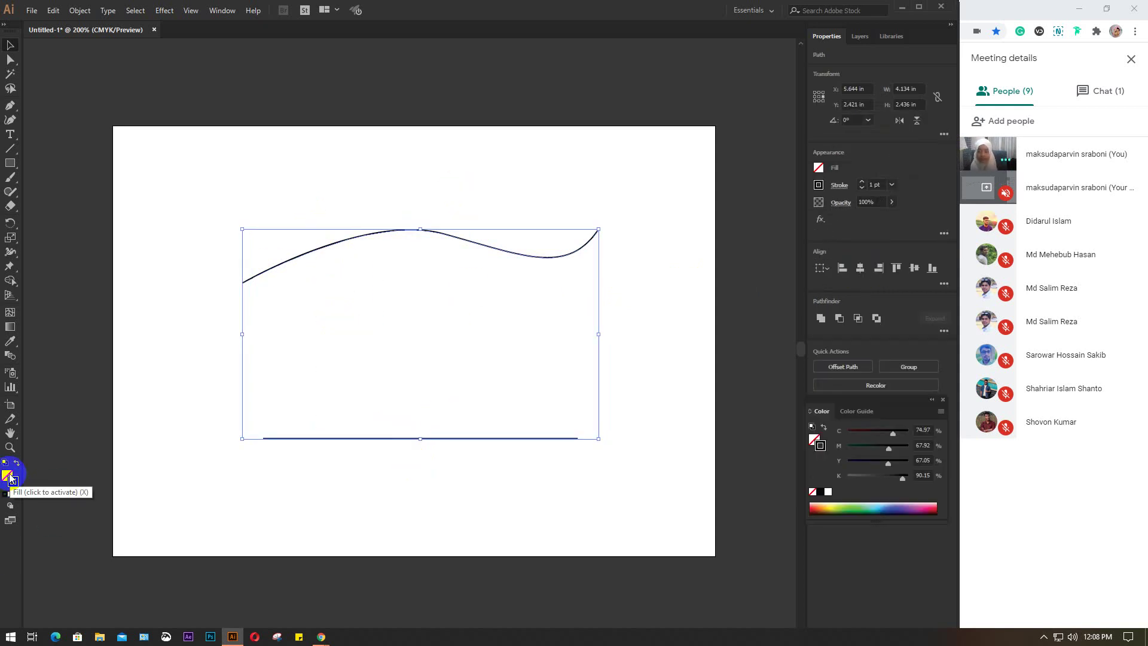
{"action": "left_click", "coordinate": [423, 336]}
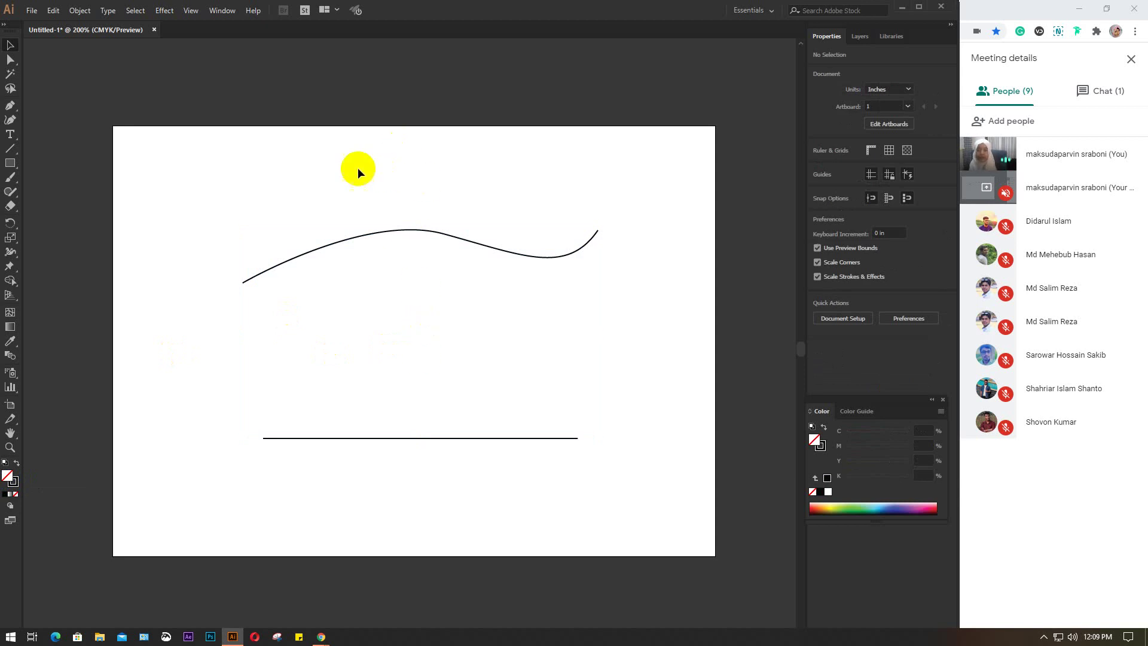
{"action": "left_click", "coordinate": [370, 438]}
{"action": "left_click_drag", "start_coordinate": [318, 217], "coordinate": [428, 472]}
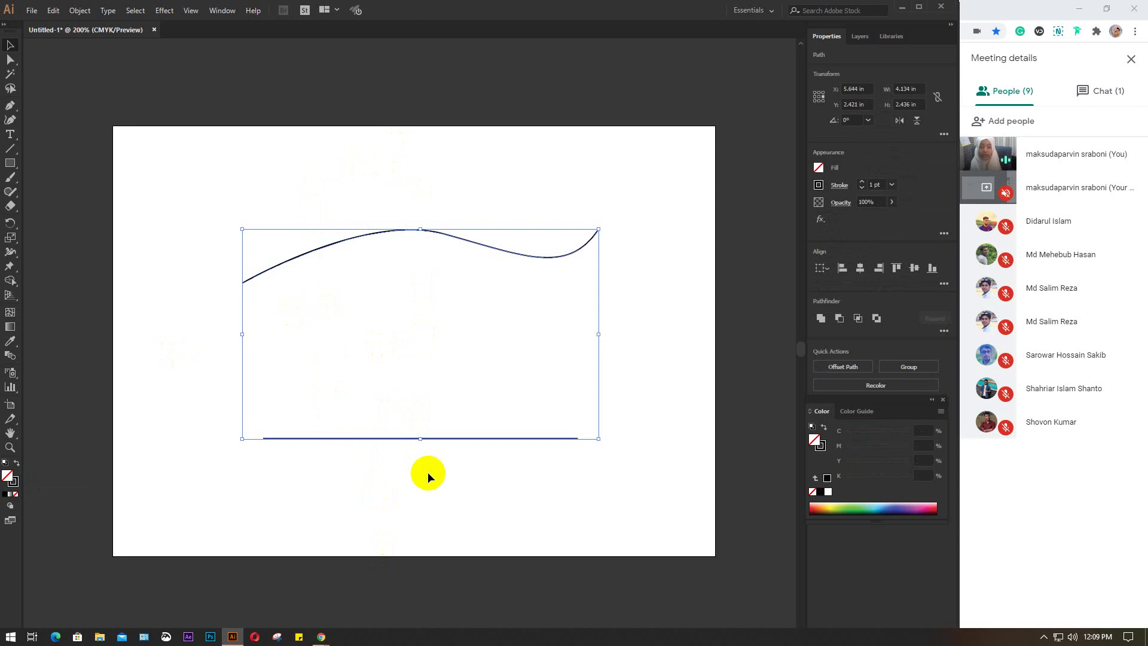
{"action": "left_click", "coordinate": [661, 335]}
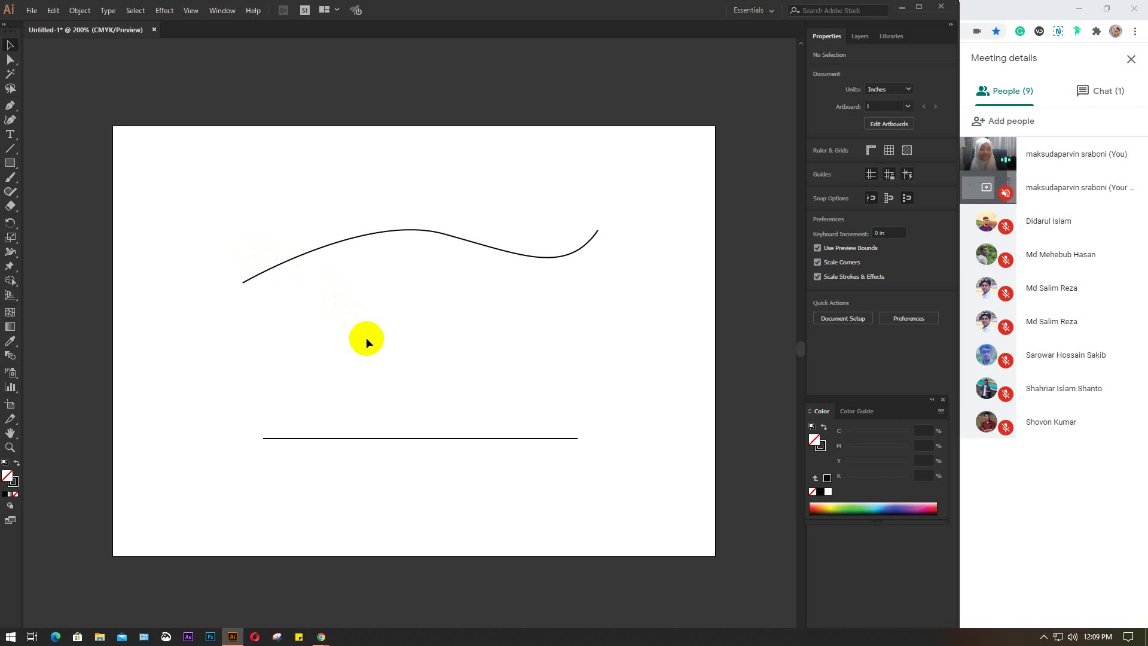
{"action": "left_click", "coordinate": [942, 399]}
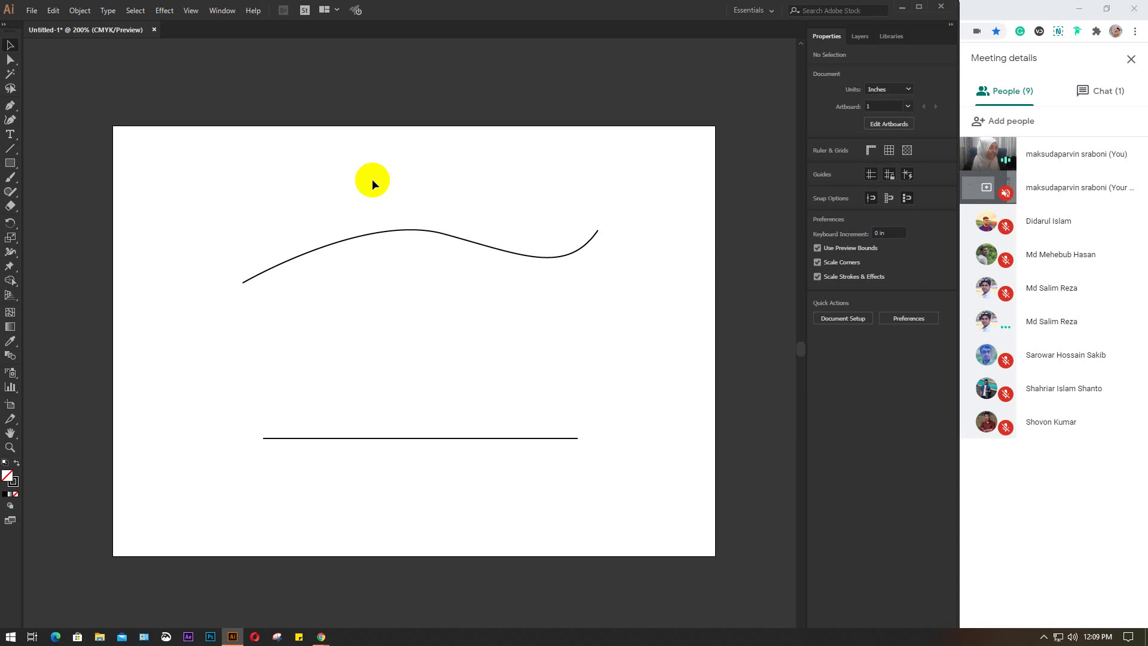
{"action": "left_click", "coordinate": [394, 229]}
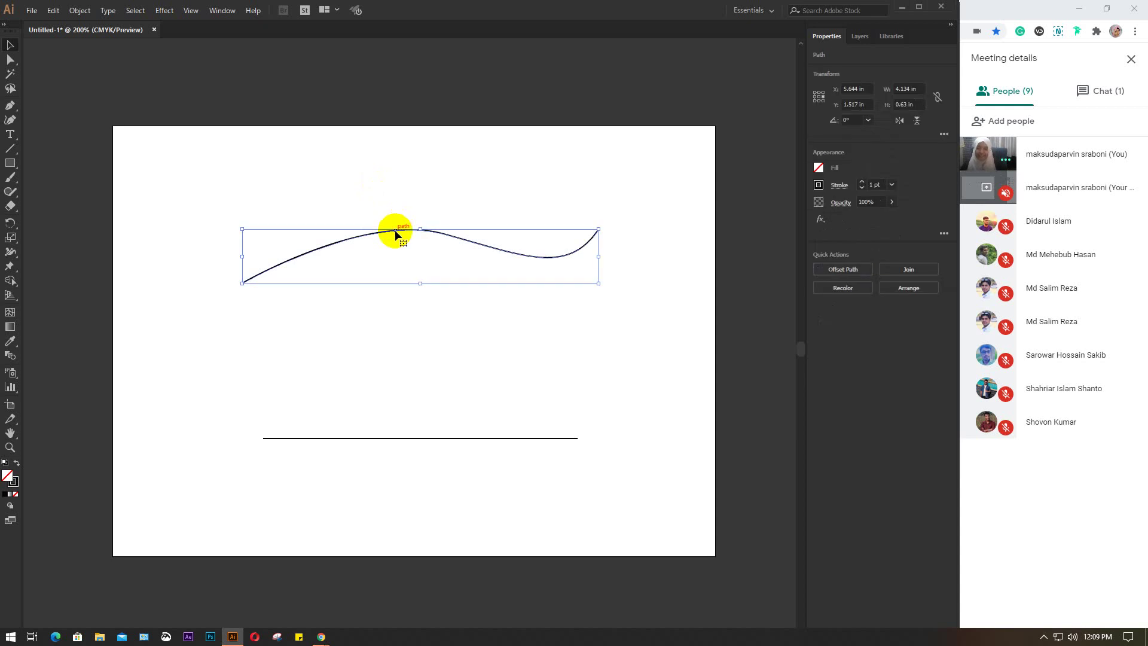
{"action": "left_click", "coordinate": [346, 199]}
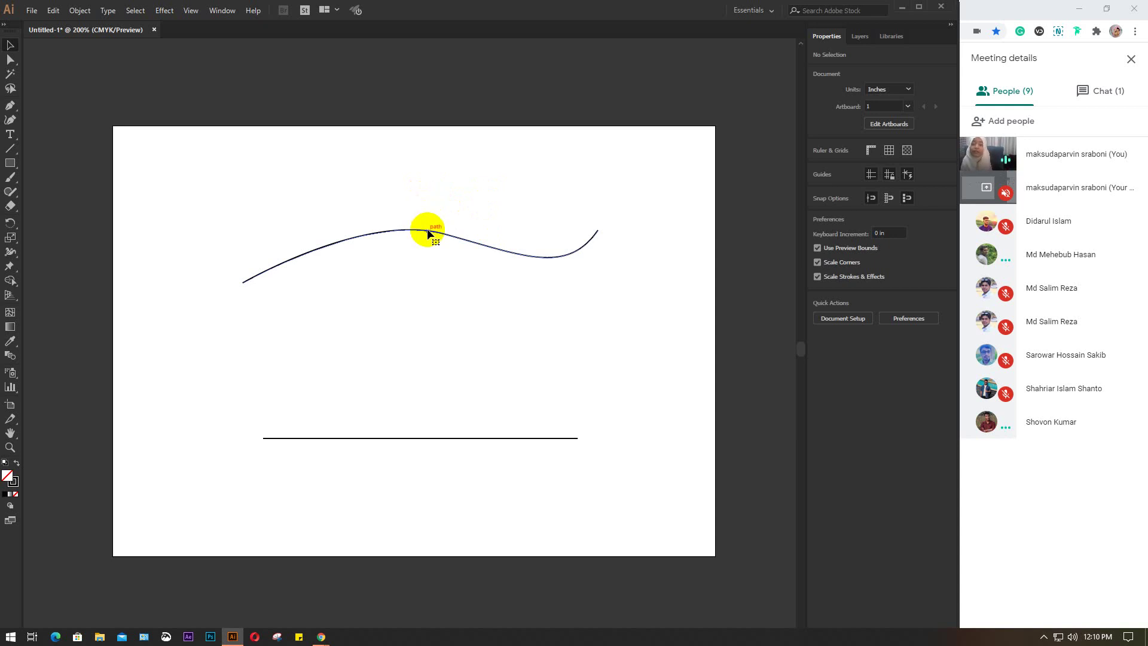
{"action": "left_click", "coordinate": [428, 232]}
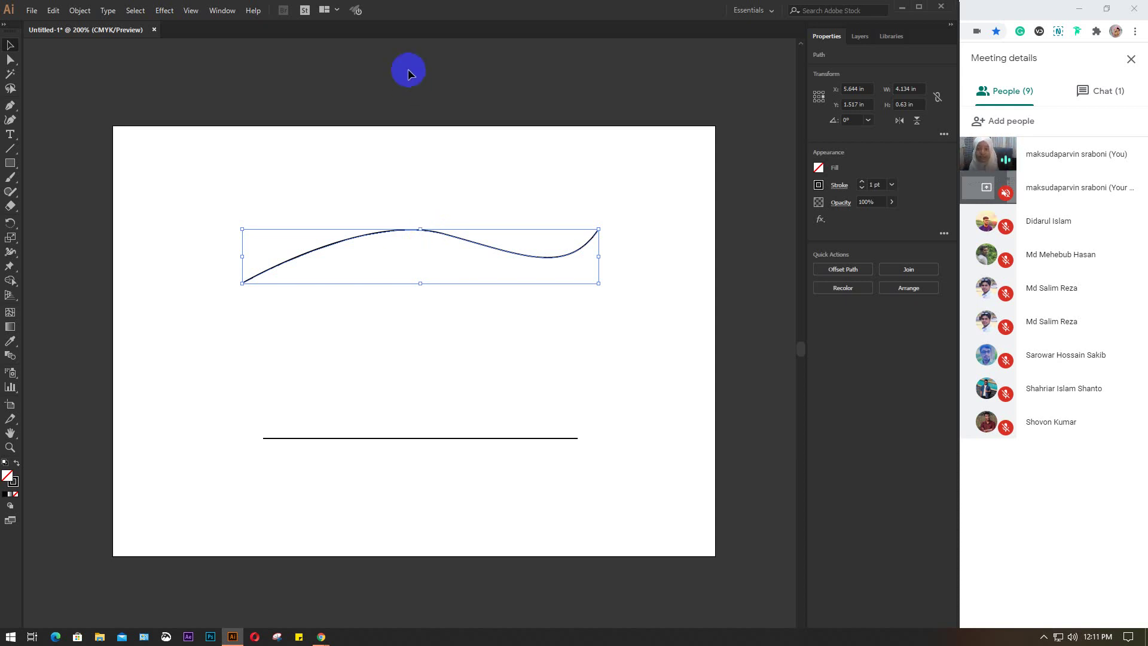
- Draw a black curved arc on the left side with the Pen tool
{"action": "left_click", "coordinate": [10, 107]}
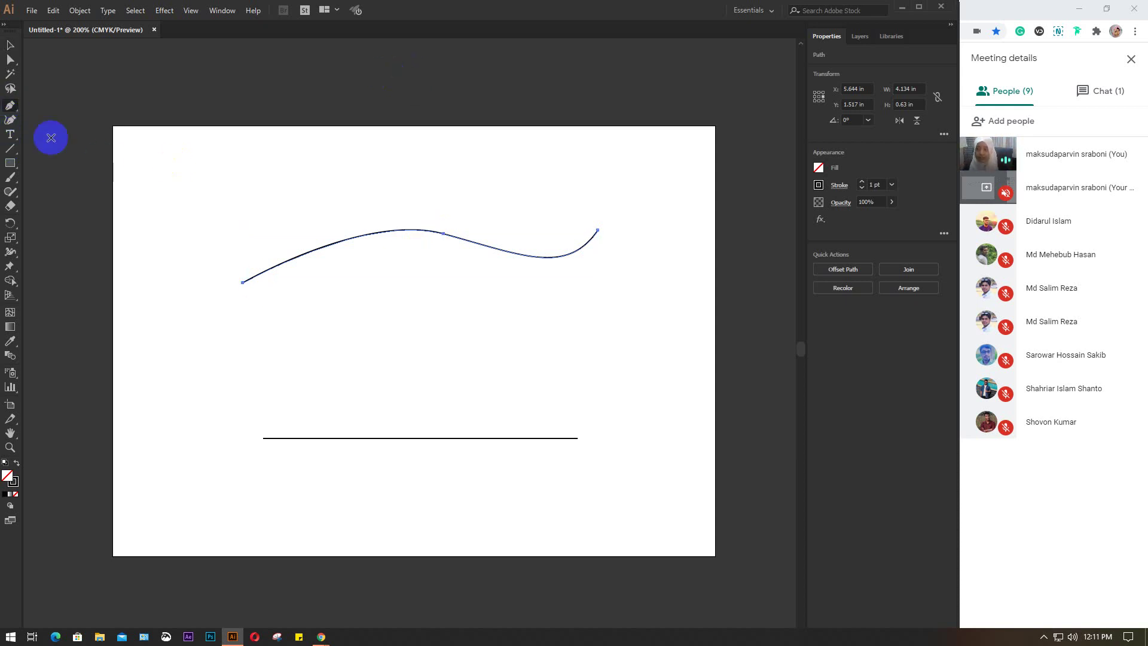
{"action": "mouse_move", "coordinate": [186, 302]}
{"action": "left_mouse_down"}
{"action": "mouse_move", "coordinate": [269, 390]}
{"action": "mouse_move", "coordinate": [378, 366]}
{"action": "mouse_move", "coordinate": [354, 376]}
{"action": "left_mouse_up"}
{"action": "key", "text": "v"}
{"action": "left_click", "coordinate": [324, 360]}
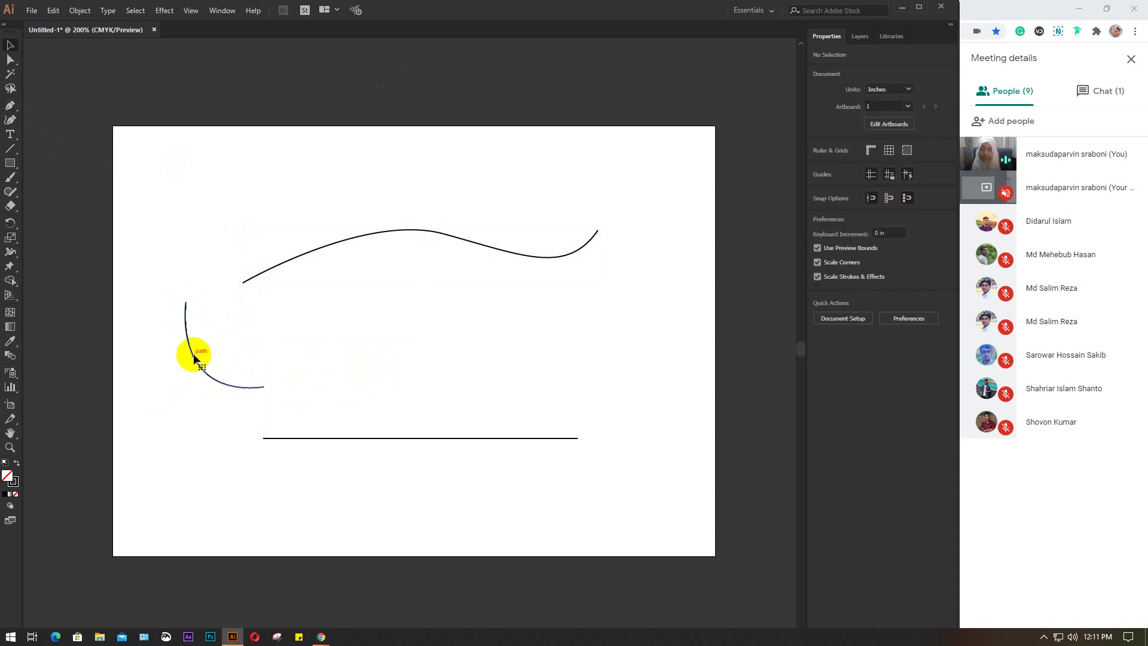
{"action": "left_click", "coordinate": [193, 357]}
{"action": "left_click", "coordinate": [315, 360]}
- Raise the wavy curve higher and nudge the arc up and right
{"action": "left_click_drag", "start_coordinate": [367, 238], "coordinate": [367, 196]}
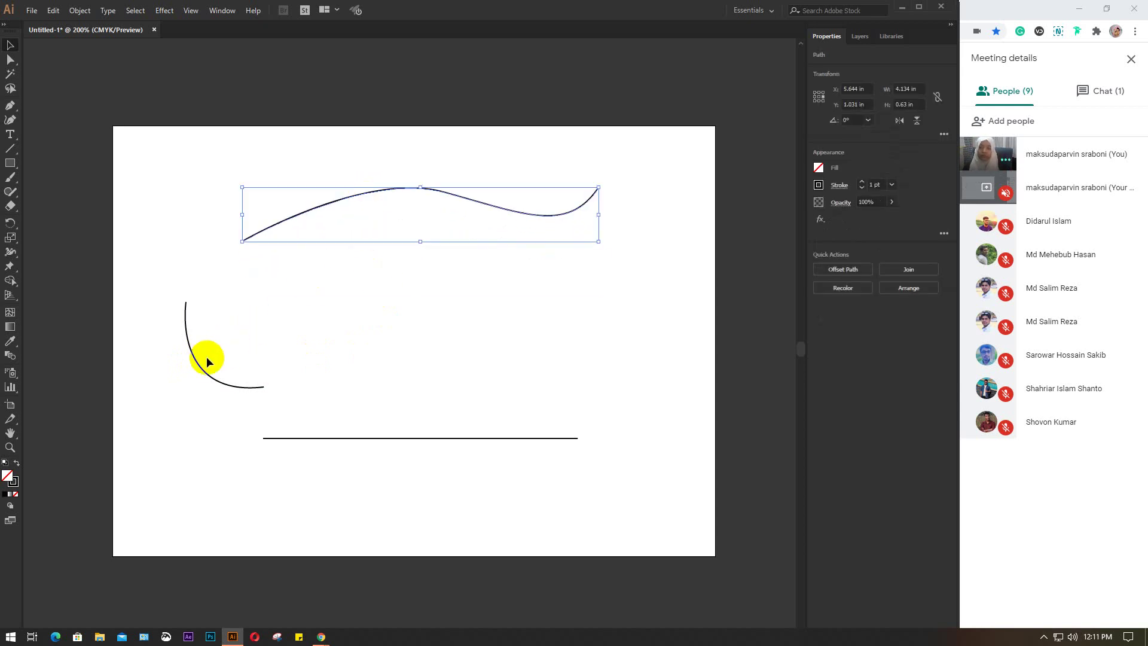
{"action": "left_click_drag", "start_coordinate": [204, 370], "coordinate": [216, 360]}
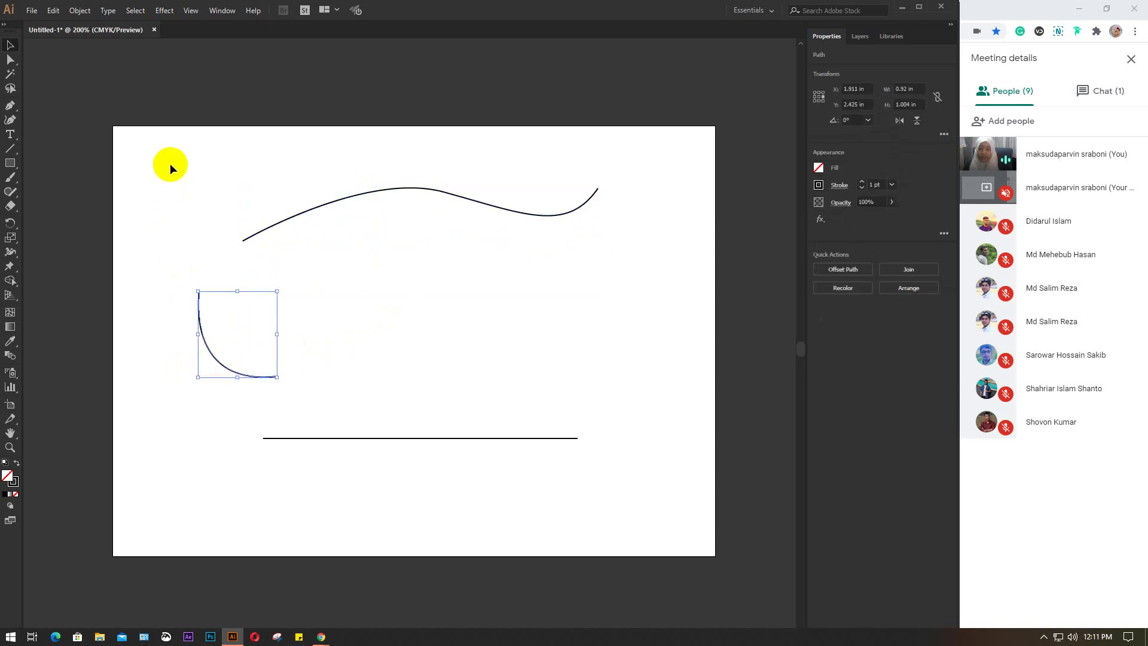
{"action": "left_click", "coordinate": [340, 371]}
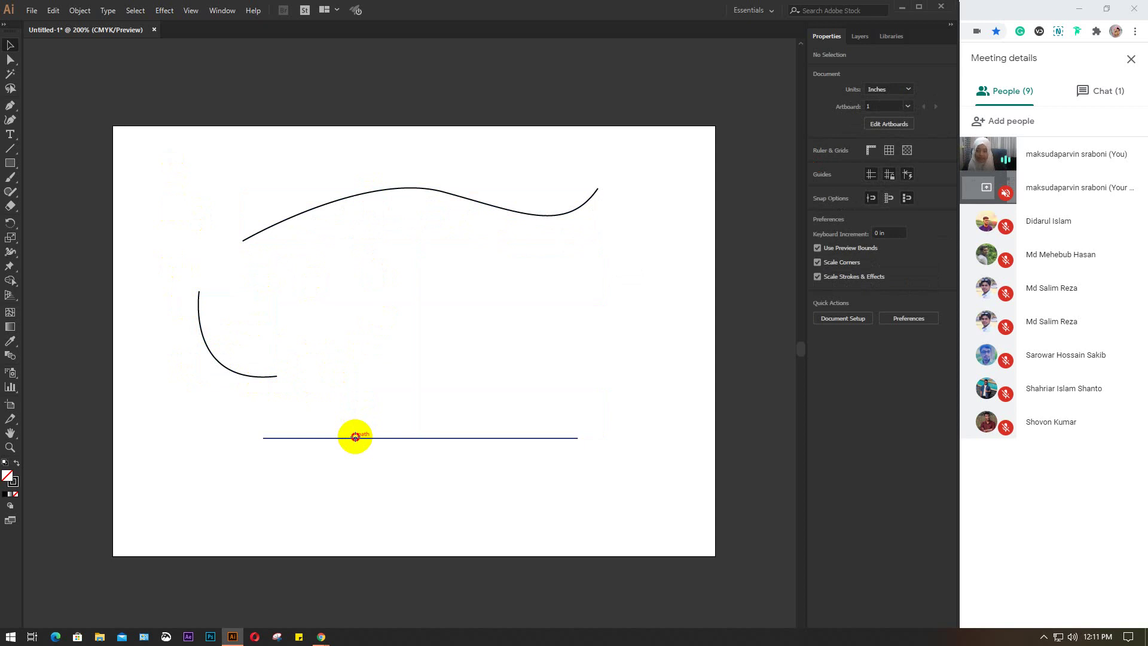
- Select the bottom straight line and change its stroke colour to red
{"action": "left_click", "coordinate": [355, 437]}
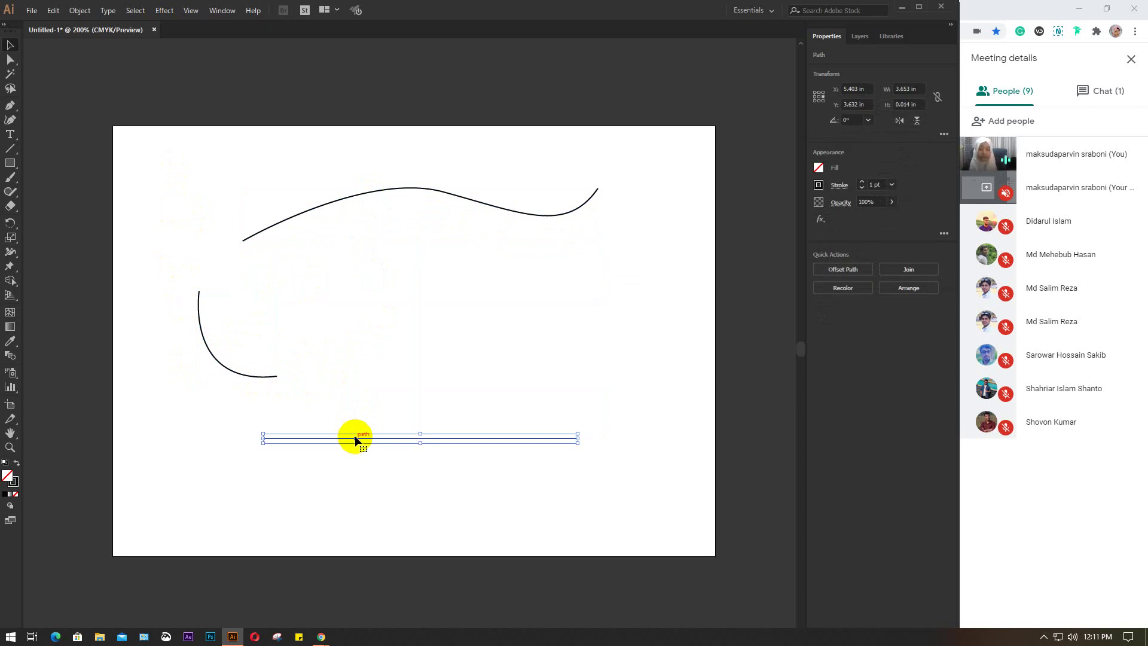
{"action": "left_click", "coordinate": [820, 185]}
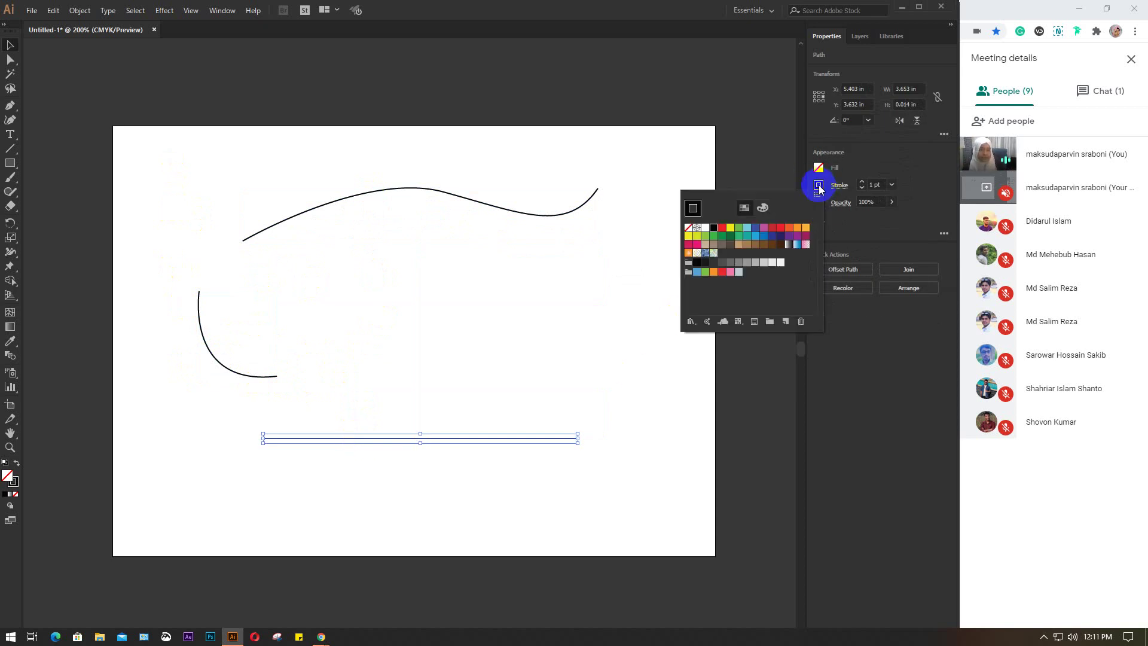
{"action": "left_click", "coordinate": [755, 237]}
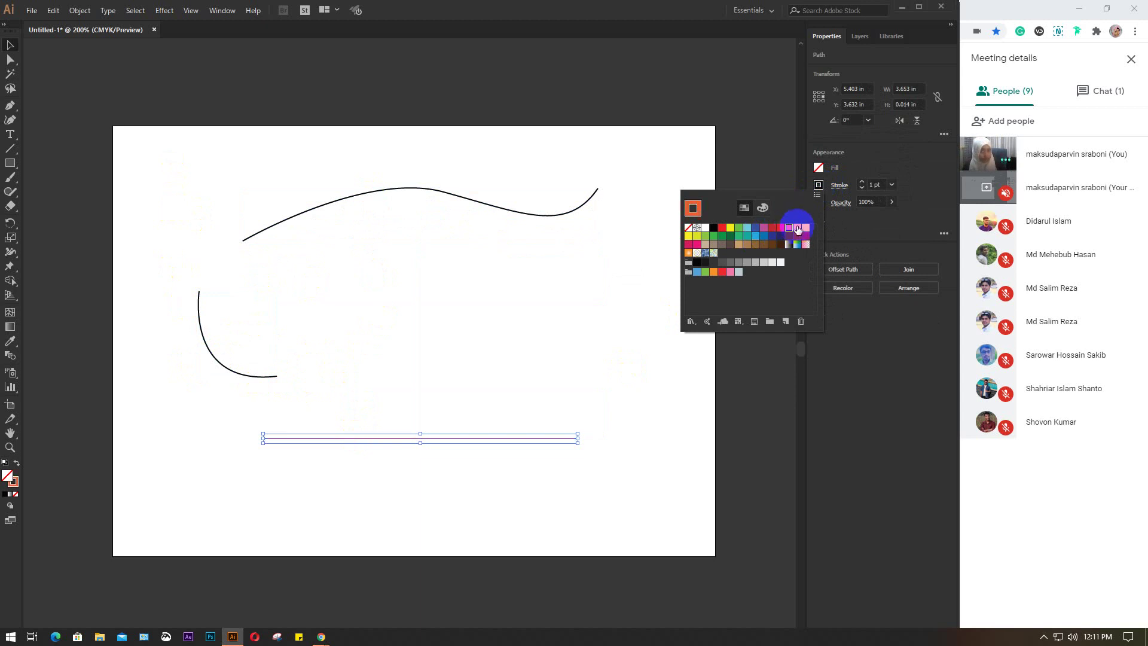
{"action": "left_click", "coordinate": [780, 227]}
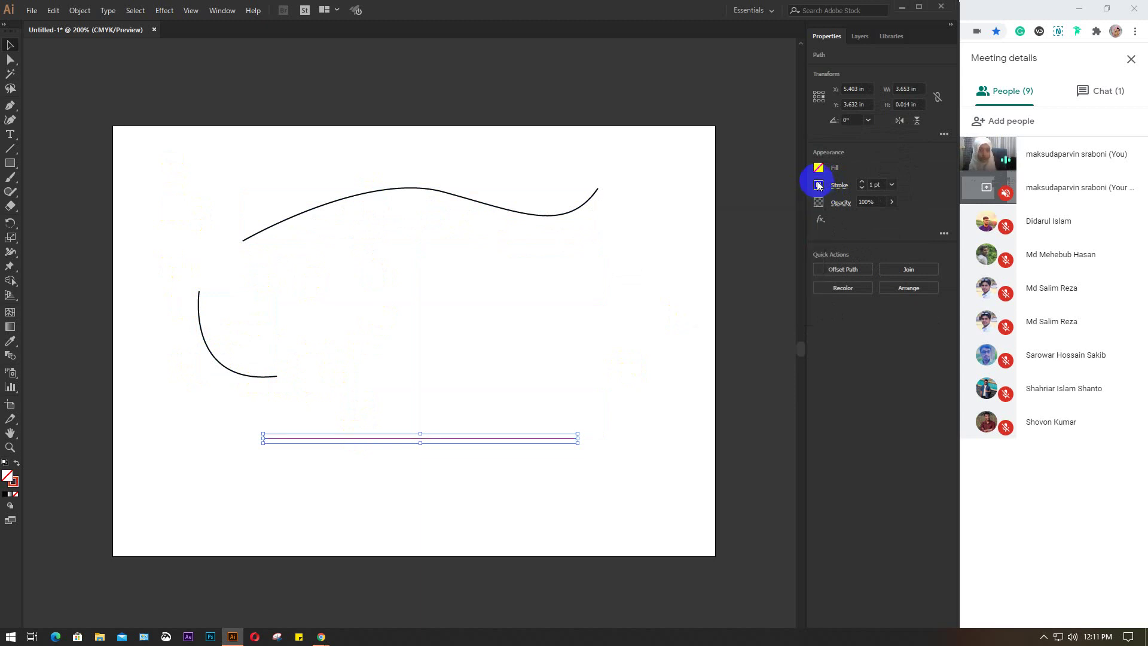
- Try 6 pt and 40 pt stroke weights on the red line, settling back at 6 pt
{"action": "left_click", "coordinate": [891, 184]}
{"action": "left_click", "coordinate": [919, 305]}
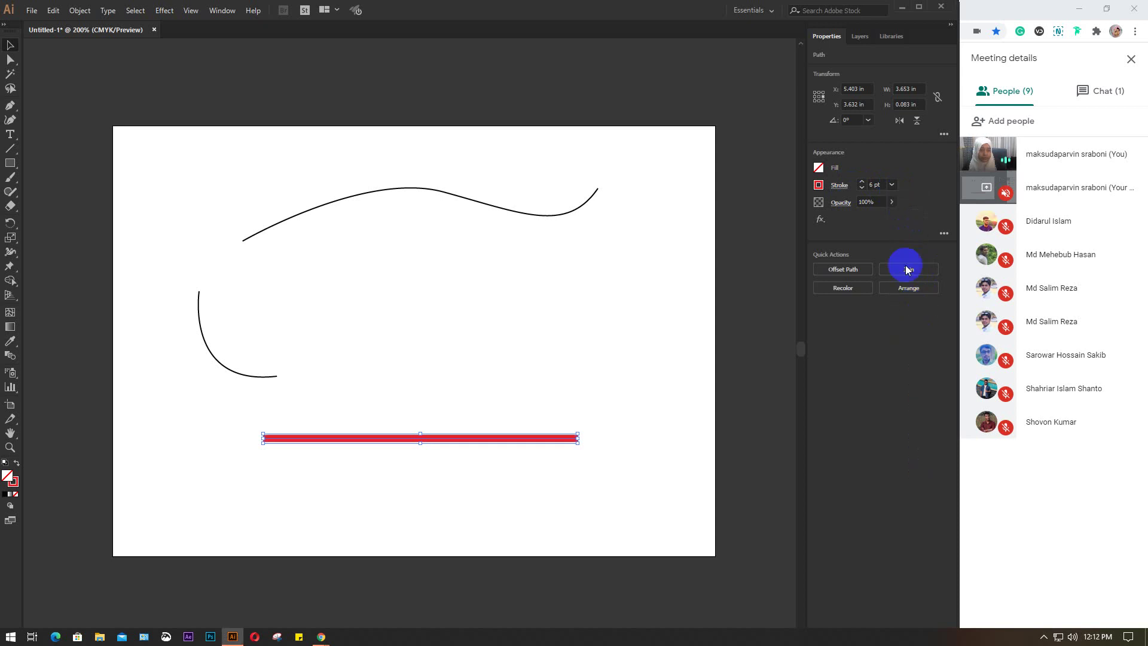
{"action": "left_click", "coordinate": [892, 185]}
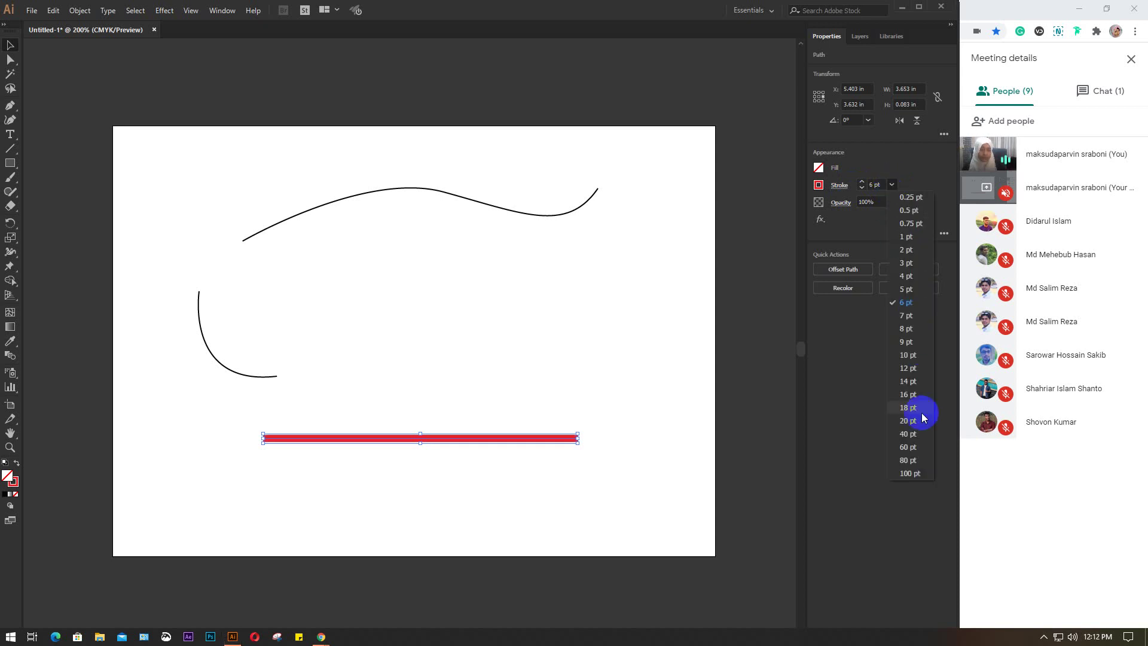
{"action": "left_click", "coordinate": [908, 433]}
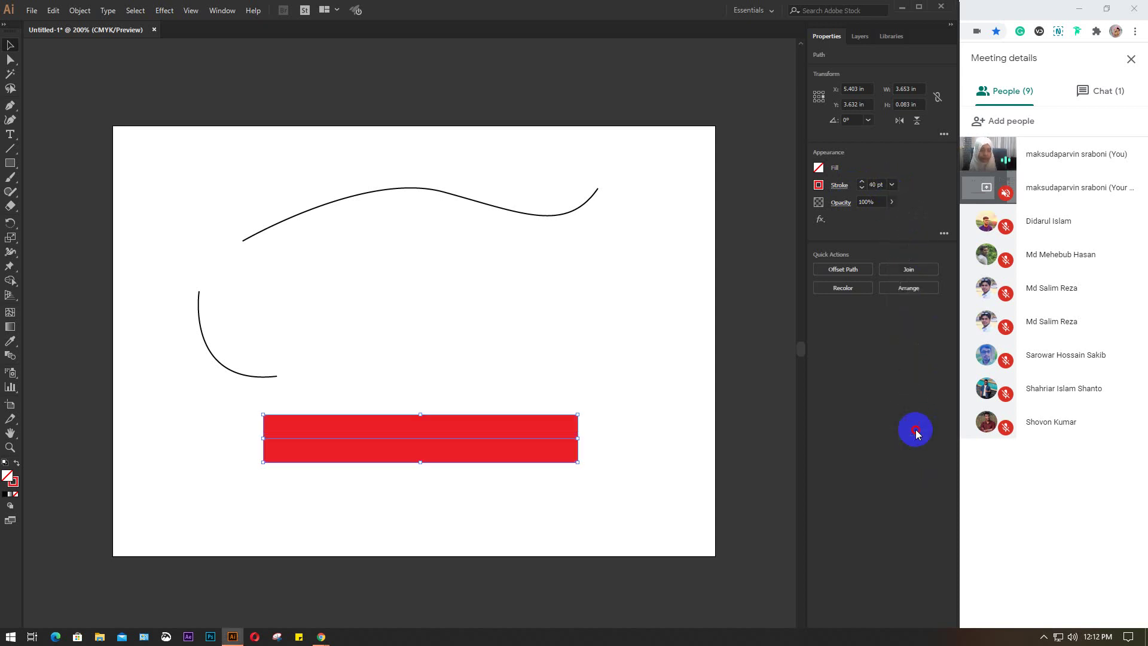
{"action": "left_click", "coordinate": [878, 185]}
{"action": "scroll", "coordinate": [883, 186], "scroll_direction": "down", "scroll_amount": 6}
{"action": "scroll", "coordinate": [883, 185], "scroll_direction": "down", "scroll_amount": 5}
{"action": "scroll", "coordinate": [883, 186], "scroll_direction": "down", "scroll_amount": 6}
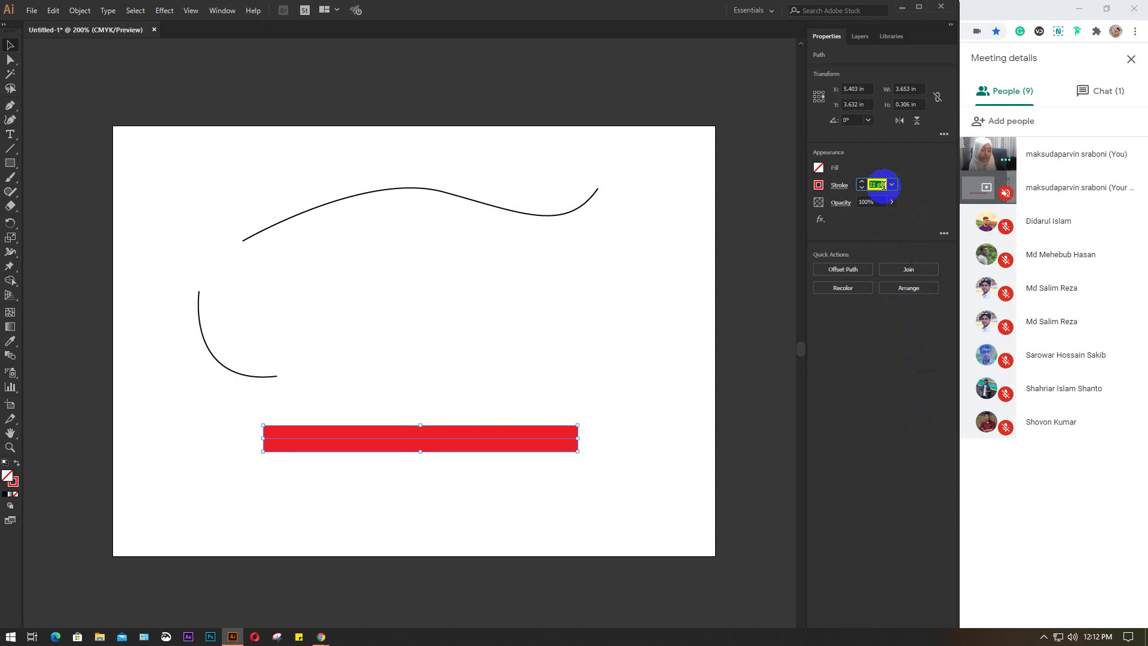
{"action": "scroll", "coordinate": [883, 185], "scroll_direction": "down", "scroll_amount": 6}
{"action": "scroll", "coordinate": [883, 186], "scroll_direction": "down", "scroll_amount": 7}
{"action": "scroll", "coordinate": [883, 186], "scroll_direction": "down", "scroll_amount": 2}
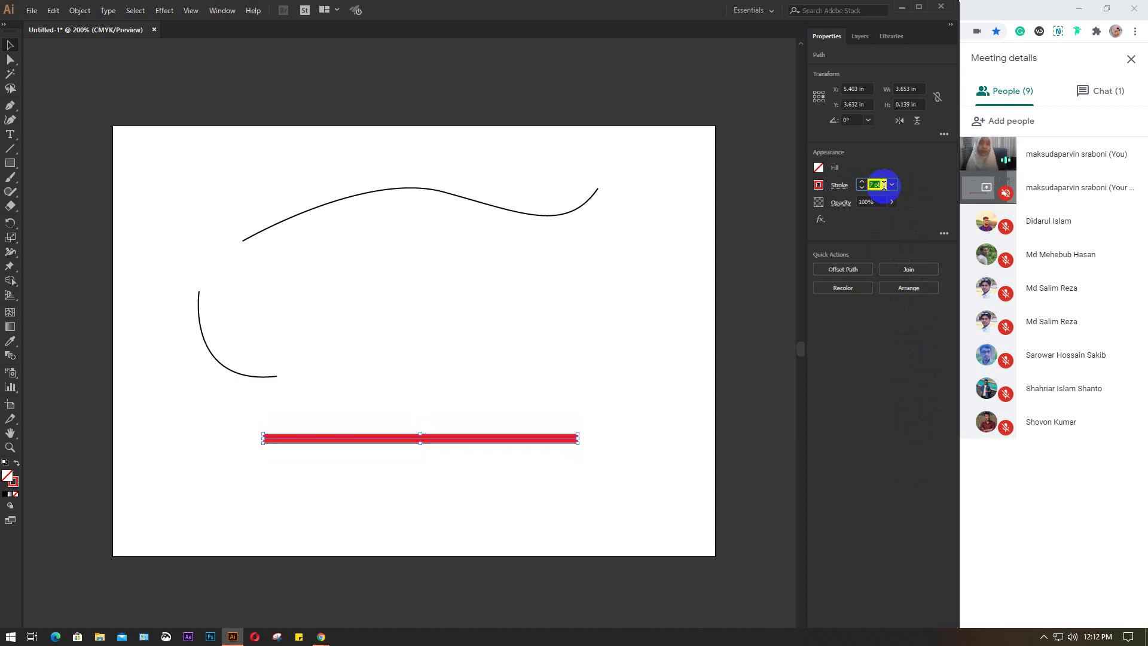
{"action": "scroll", "coordinate": [883, 186], "scroll_direction": "down", "scroll_amount": 2}
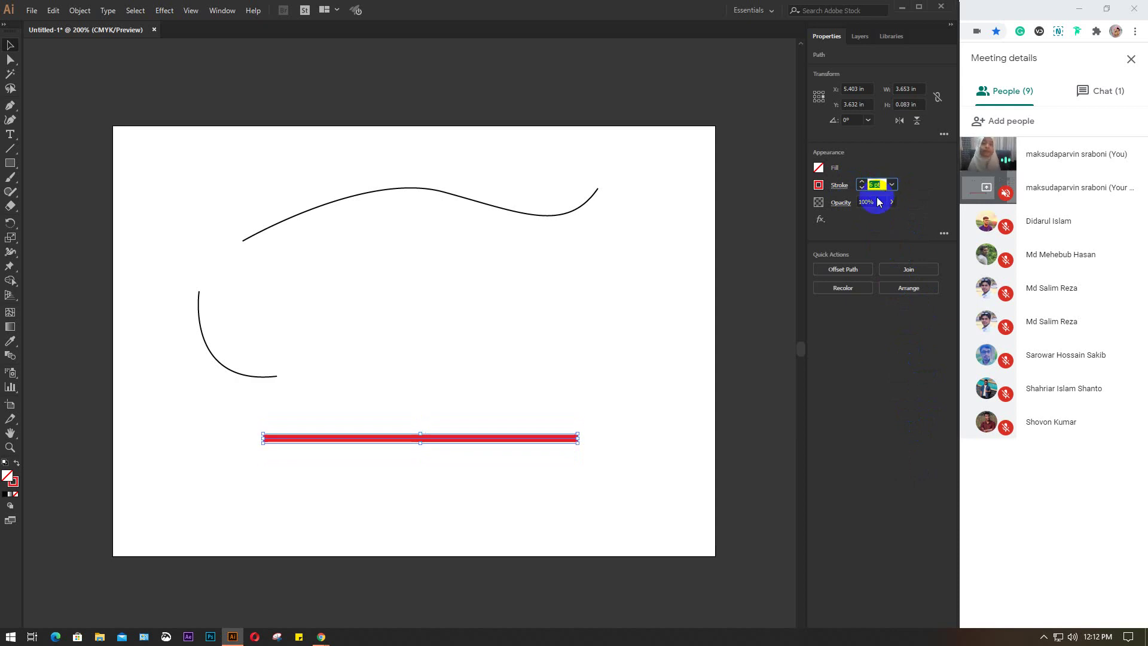
{"action": "left_click", "coordinate": [885, 360]}
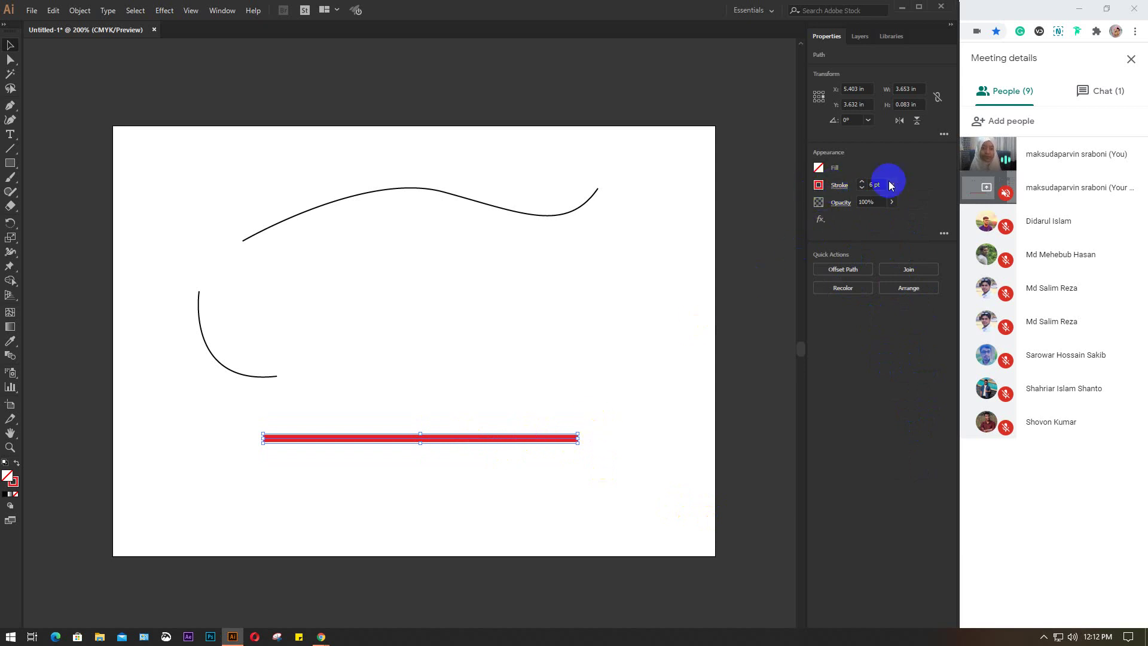
{"action": "left_click", "coordinate": [838, 188]}
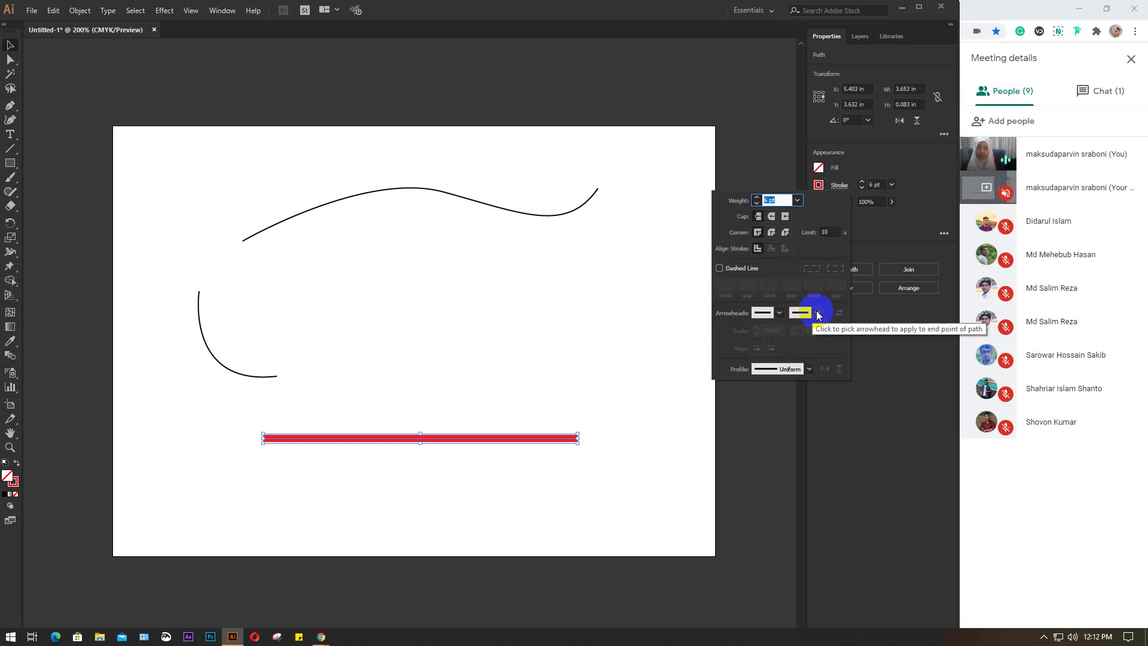
{"action": "left_click", "coordinate": [779, 312]}
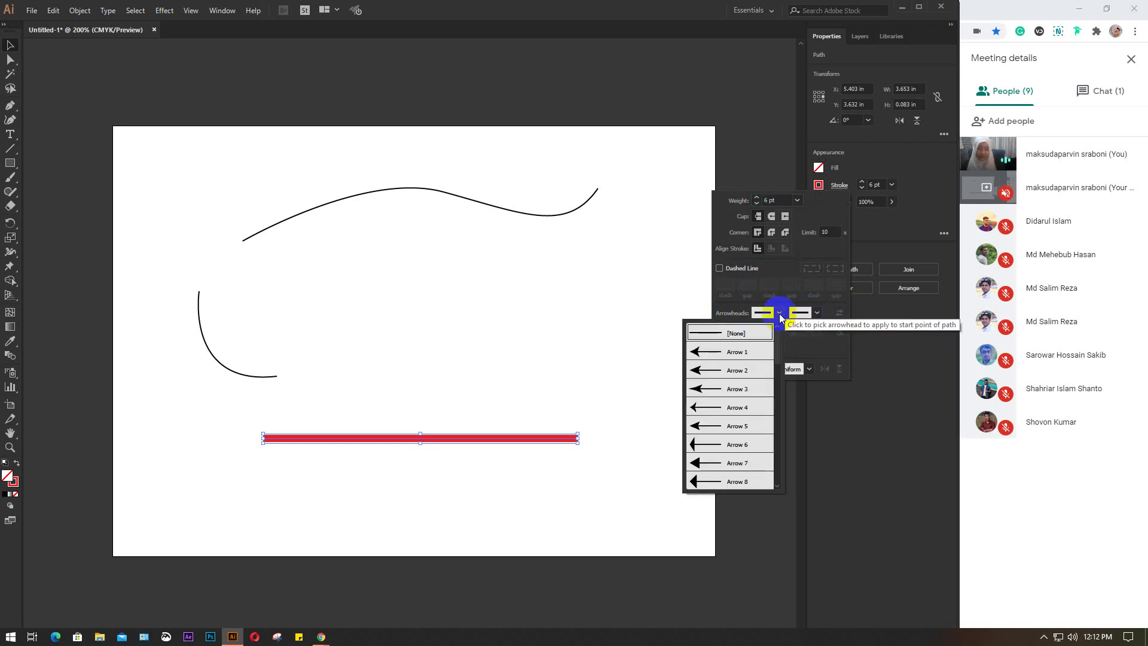
{"action": "left_click", "coordinate": [723, 350]}
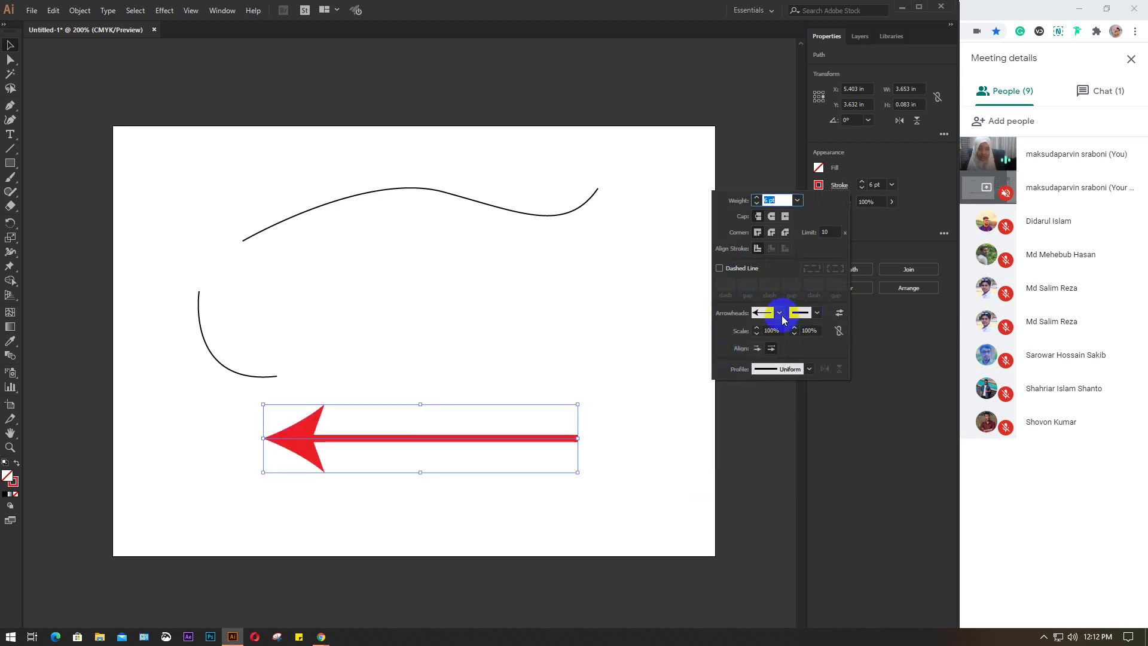
{"action": "left_click", "coordinate": [780, 313]}
{"action": "left_click", "coordinate": [730, 370]}
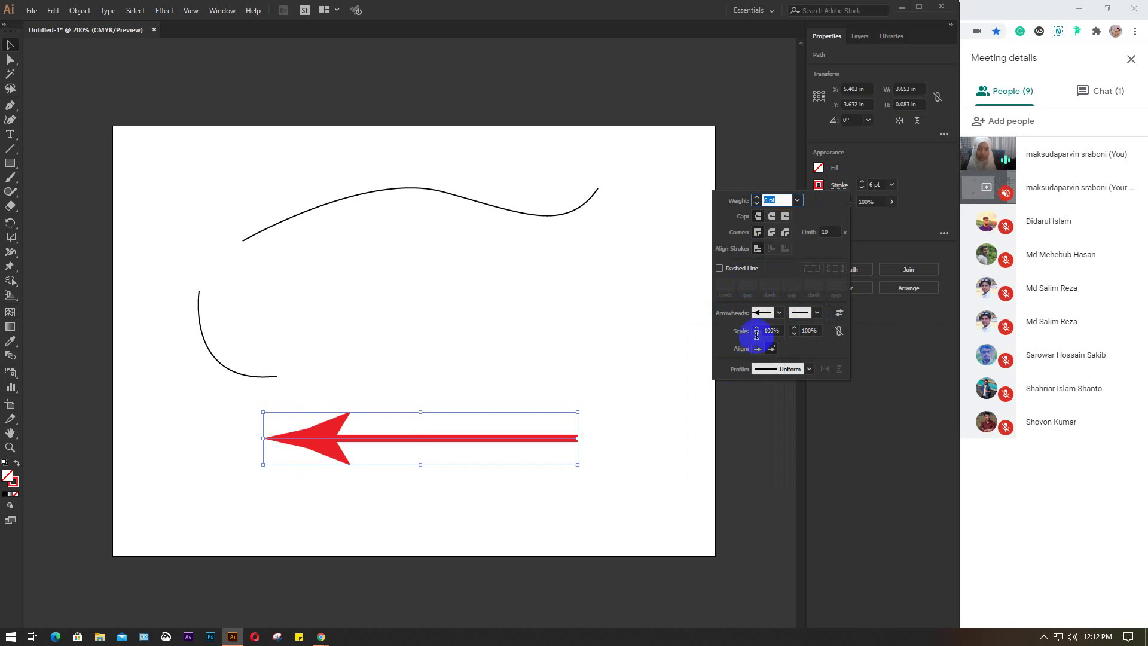
{"action": "left_click", "coordinate": [789, 318]}
{"action": "left_click", "coordinate": [722, 443]}
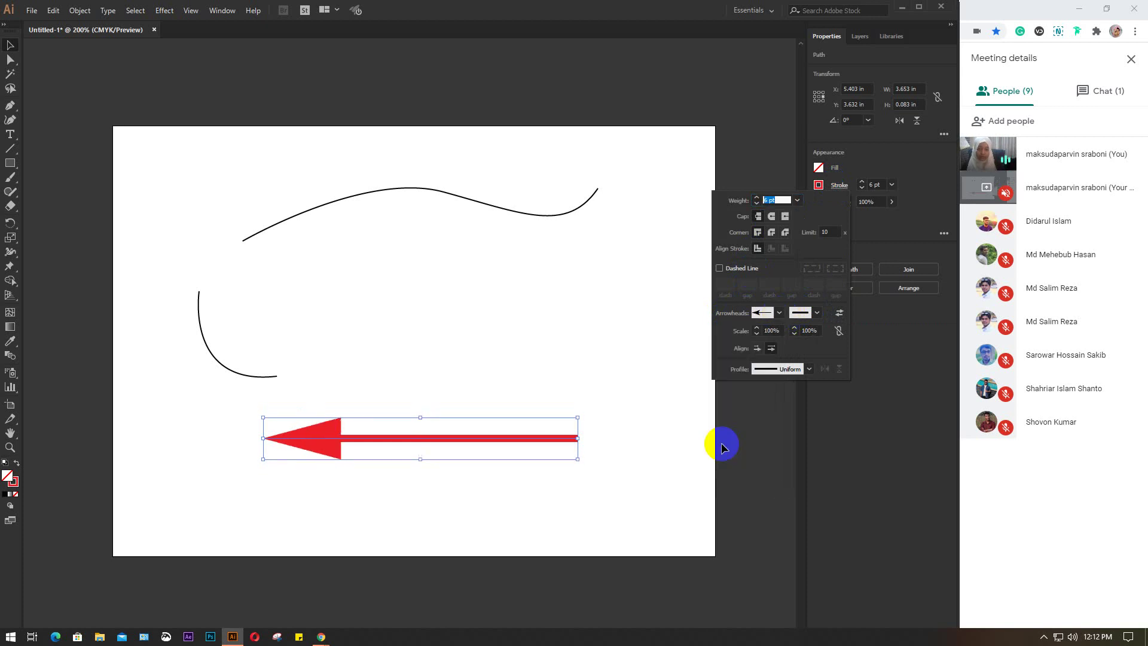
{"action": "left_click", "coordinate": [779, 313]}
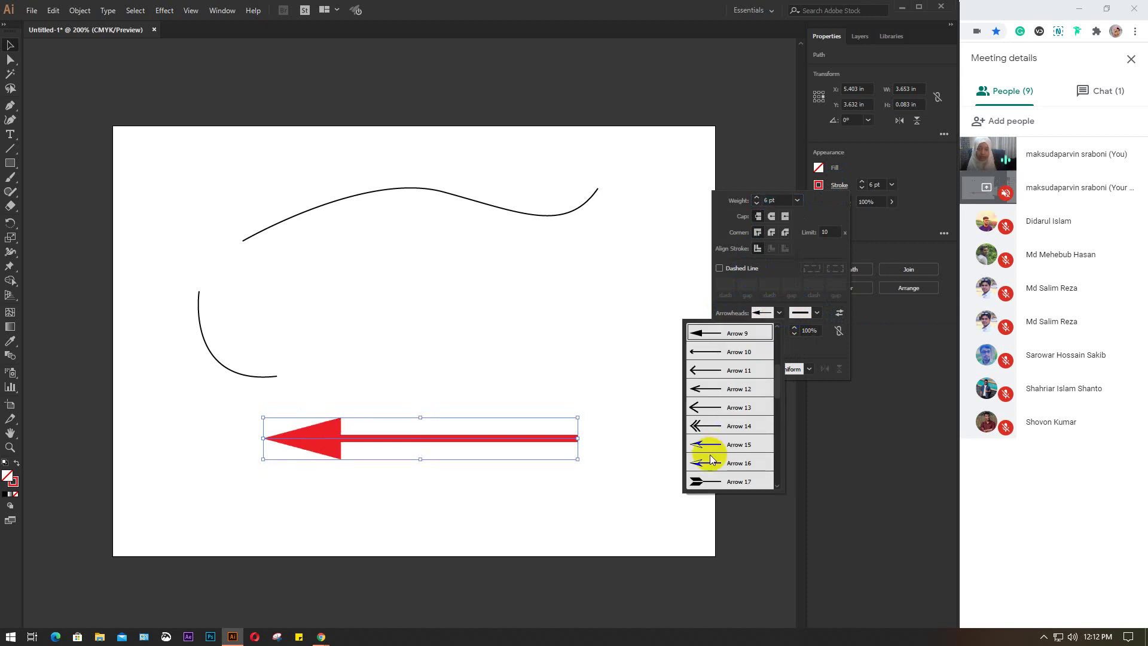
{"action": "left_click", "coordinate": [713, 428]}
{"action": "left_click", "coordinate": [779, 317]}
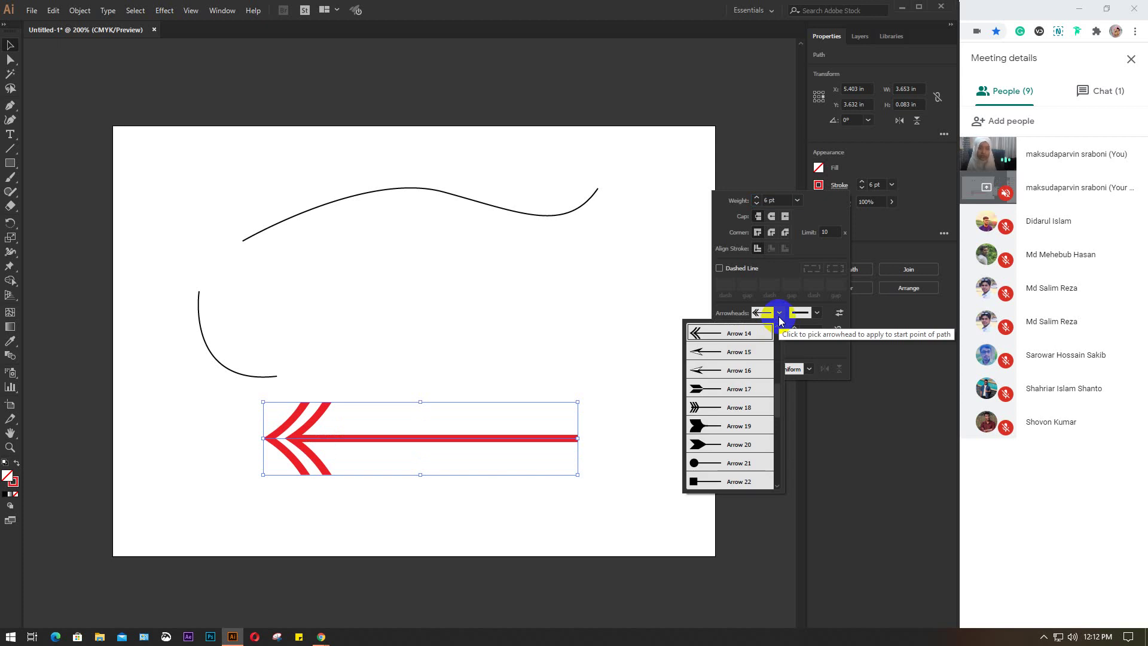
{"action": "left_click", "coordinate": [778, 317]}
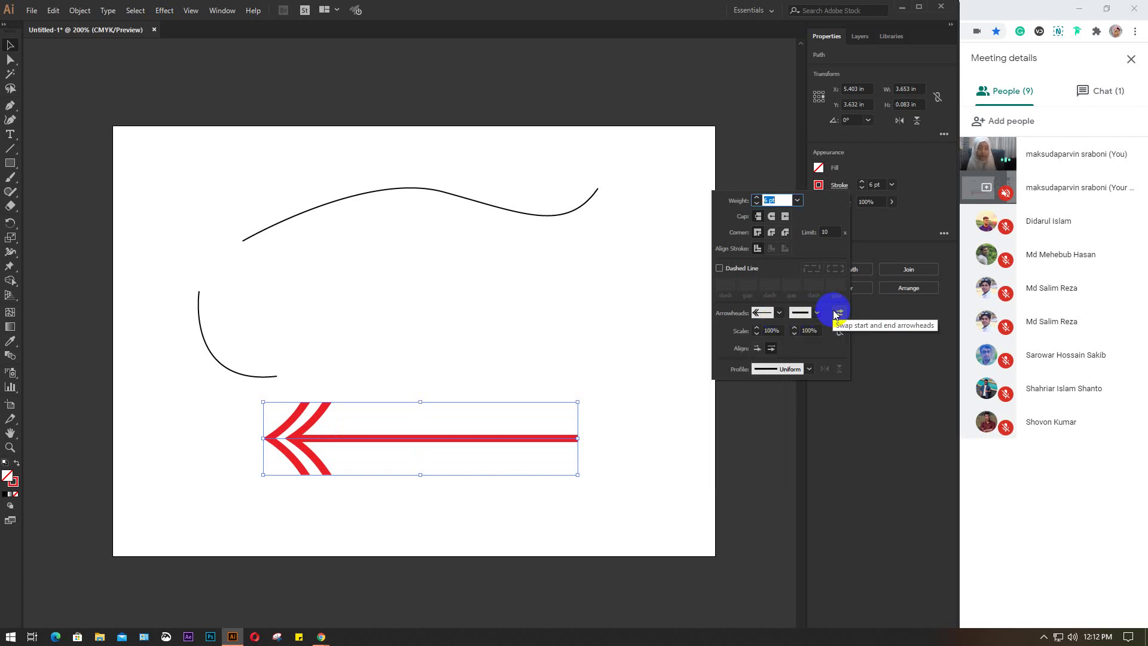
{"action": "left_click", "coordinate": [779, 313]}
{"action": "scroll", "coordinate": [733, 371], "scroll_direction": "up", "scroll_amount": 5}
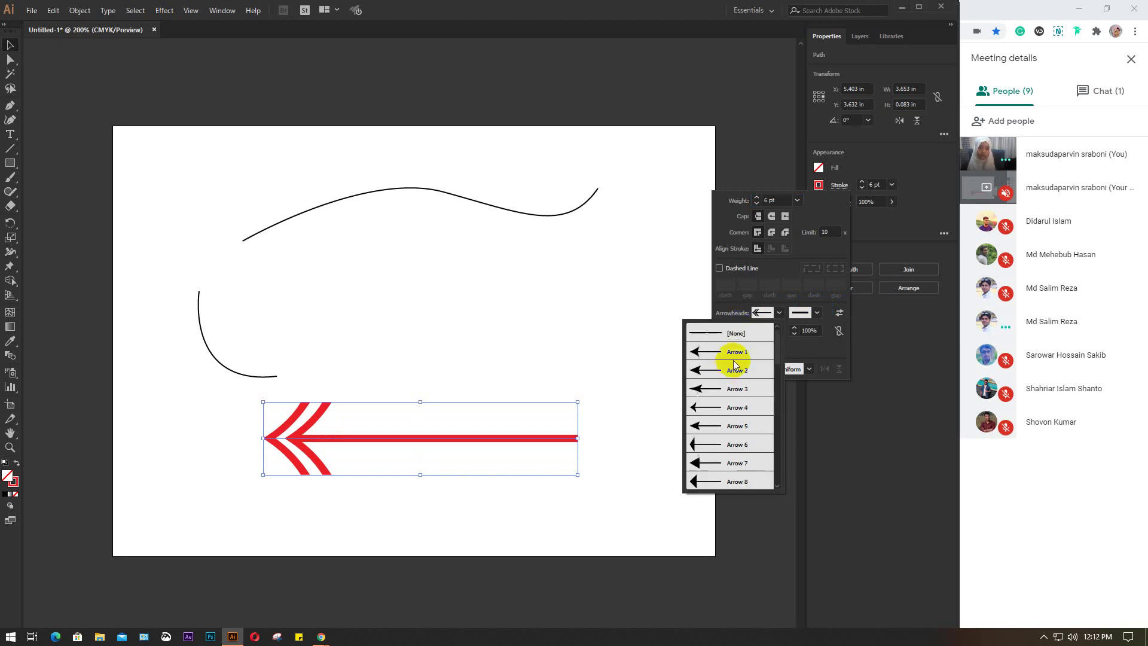
{"action": "left_click", "coordinate": [735, 333]}
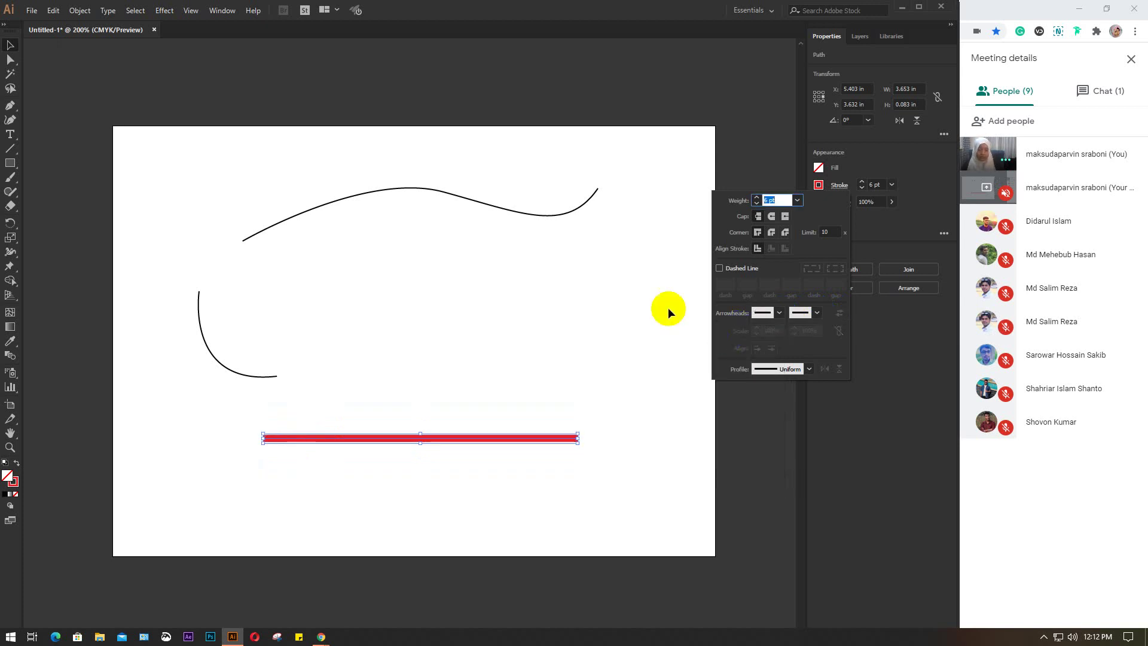
- Reselect the red line and check its stroke weight, leaving it unchanged
{"action": "left_click", "coordinate": [386, 389]}
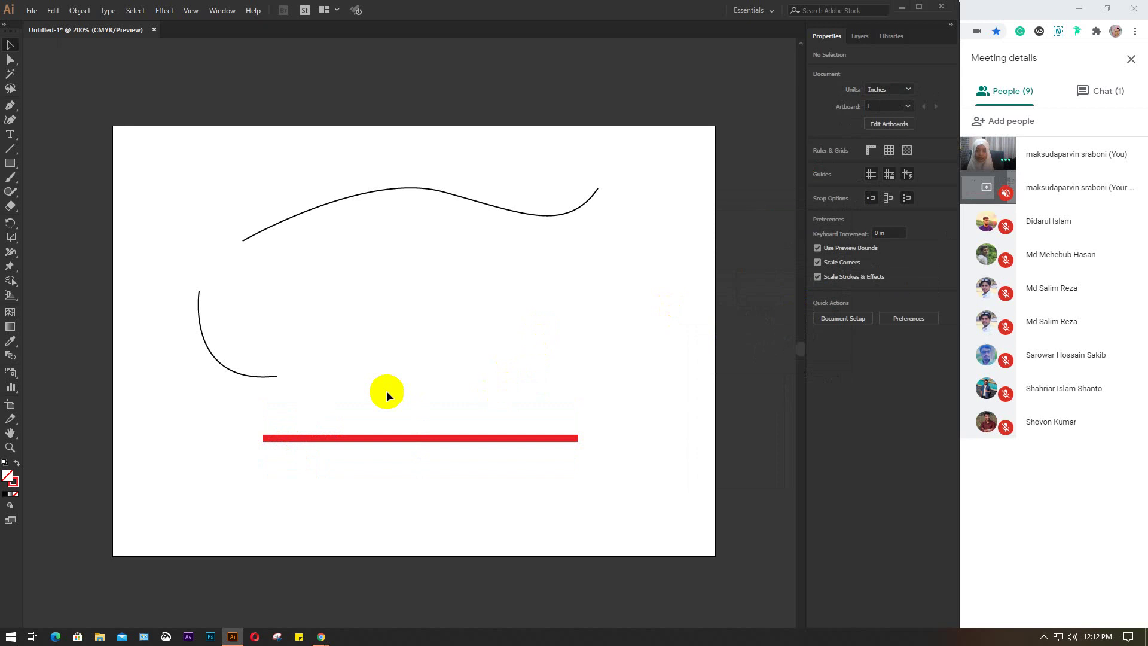
{"action": "left_click_drag", "start_coordinate": [379, 421], "coordinate": [454, 501]}
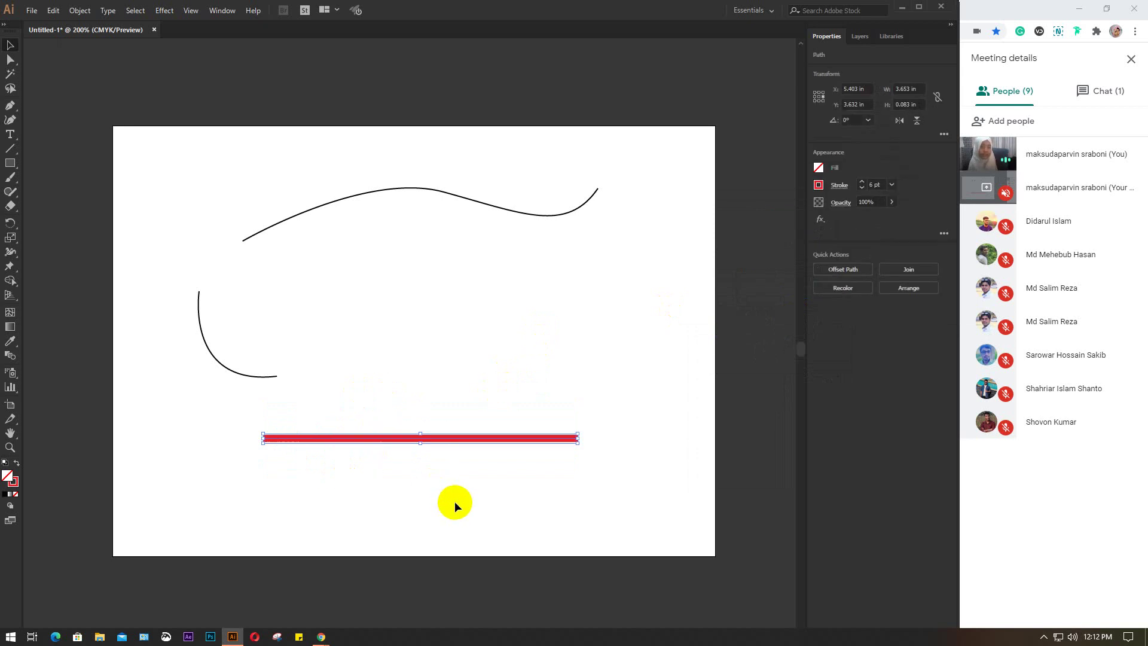
{"action": "left_click", "coordinate": [876, 185]}
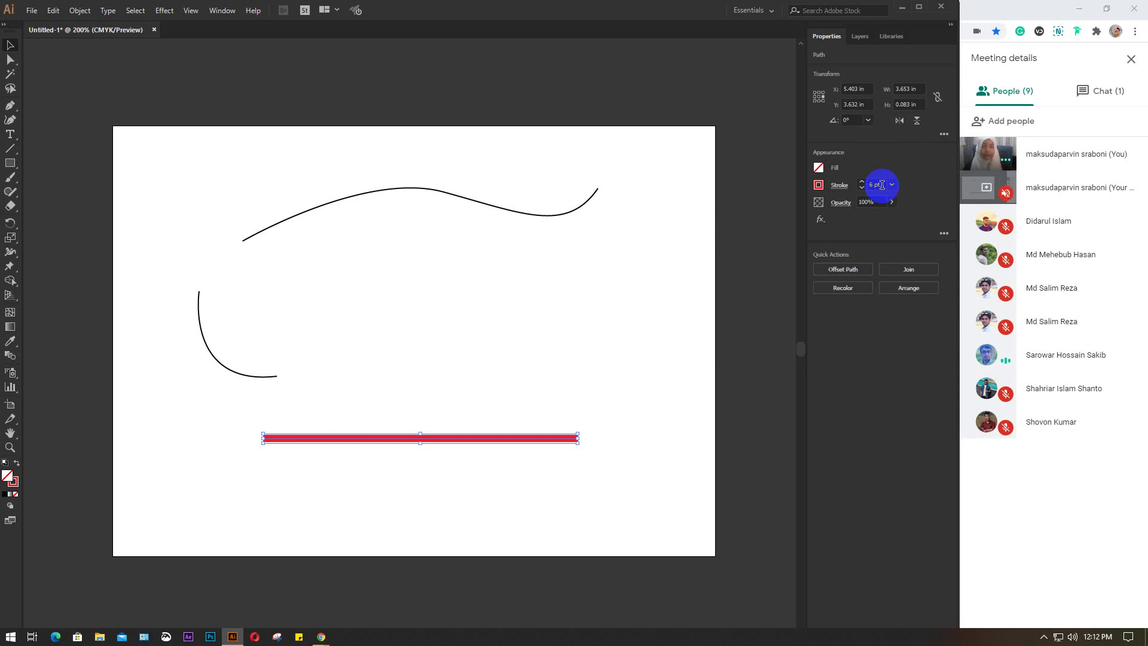
{"action": "left_click", "coordinate": [453, 427]}
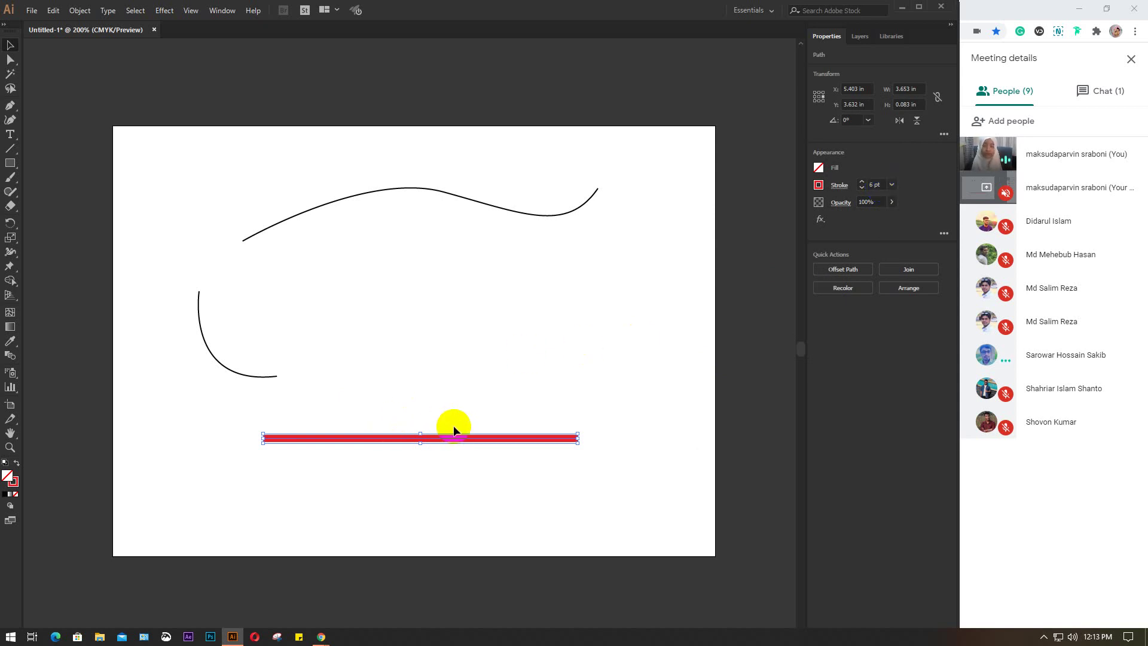
{"action": "left_click", "coordinate": [476, 399]}
{"action": "left_click", "coordinate": [410, 440]}
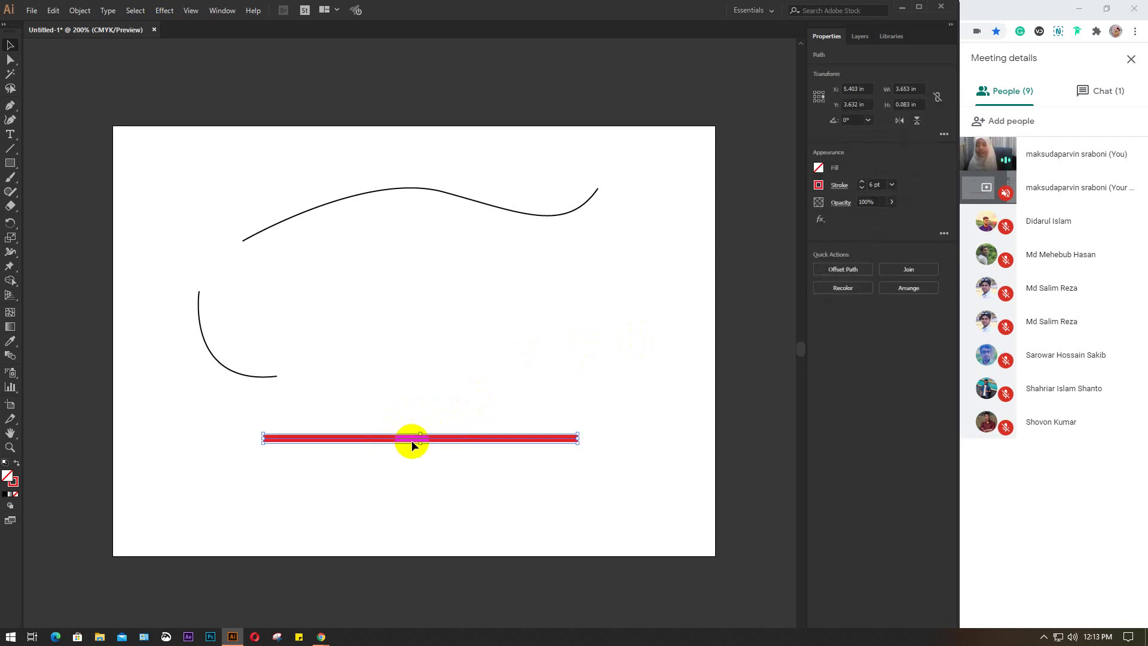
- Draw a new straight red line lower on the artboard and delete the original line
{"action": "left_click", "coordinate": [8, 149]}
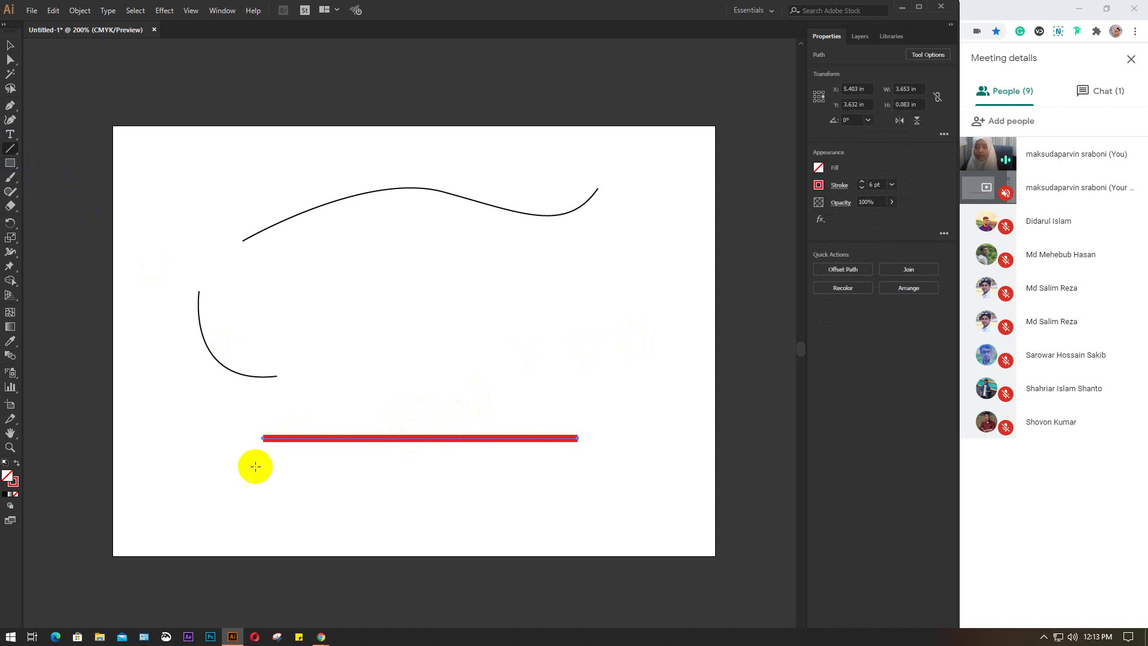
{"action": "left_click_drag", "start_coordinate": [243, 495], "coordinate": [575, 495]}
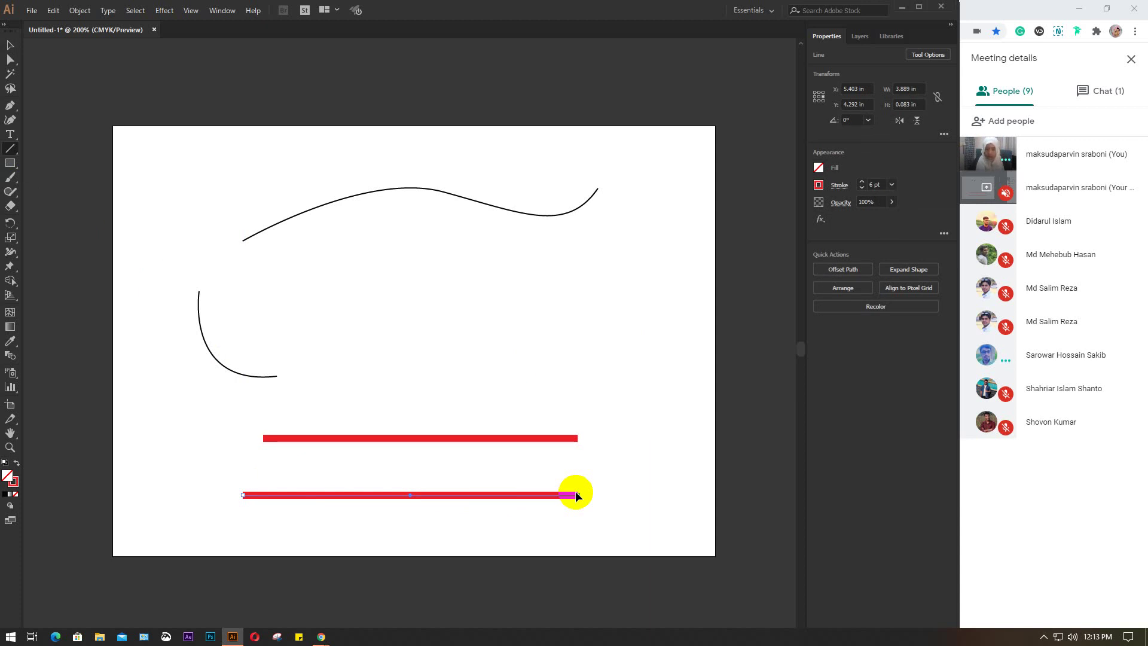
{"action": "key", "text": "v"}
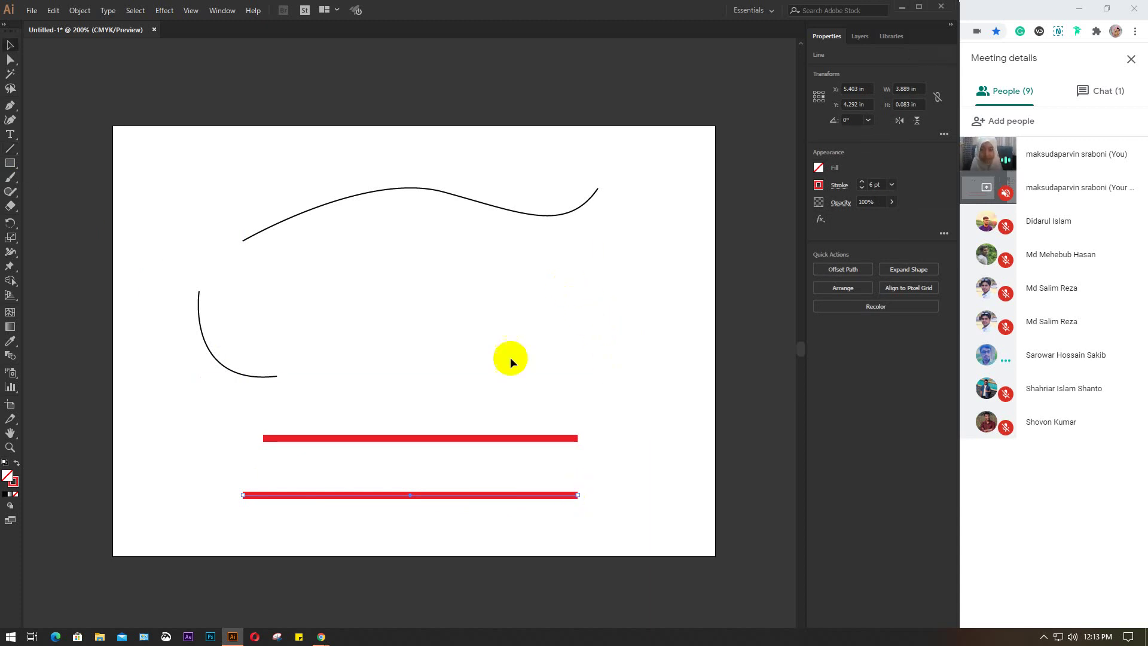
{"action": "left_click", "coordinate": [511, 445]}
{"action": "key", "text": "Delete"}
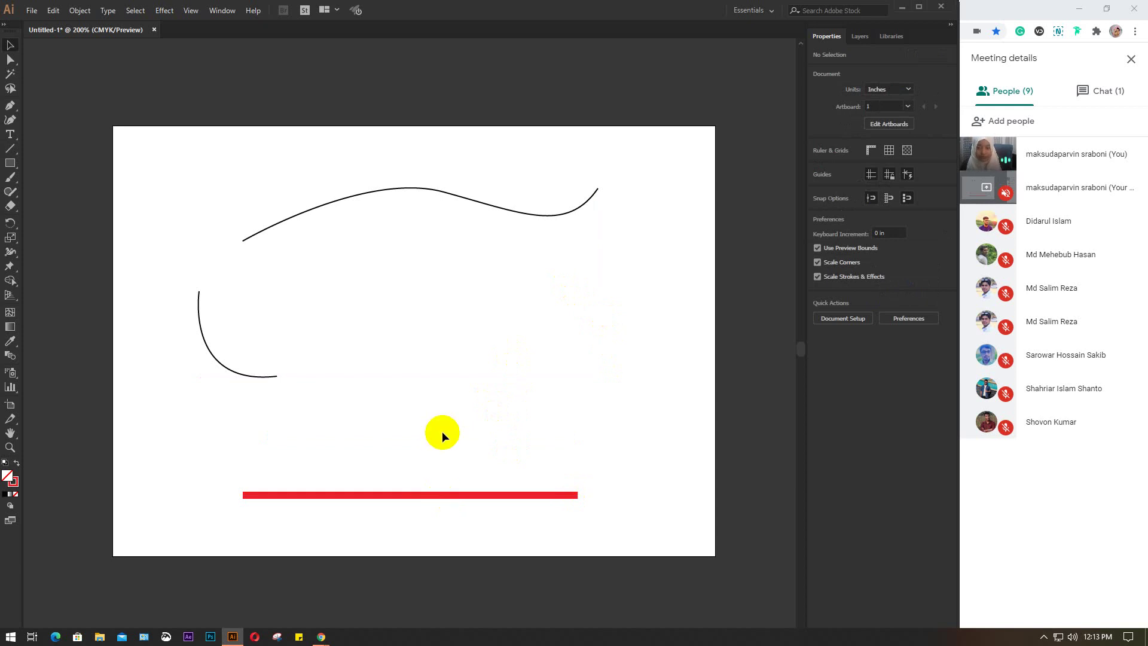
- Give the new red line's stroke Round Join corners in its Stroke options
{"action": "left_click", "coordinate": [480, 496]}
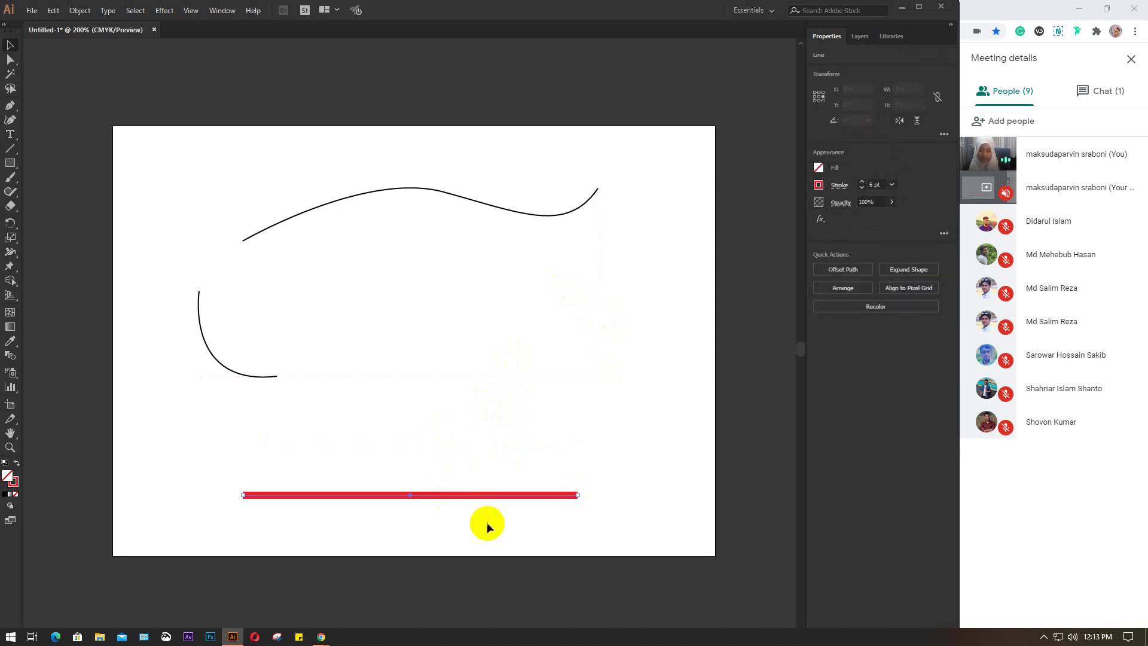
{"action": "left_click", "coordinate": [839, 187]}
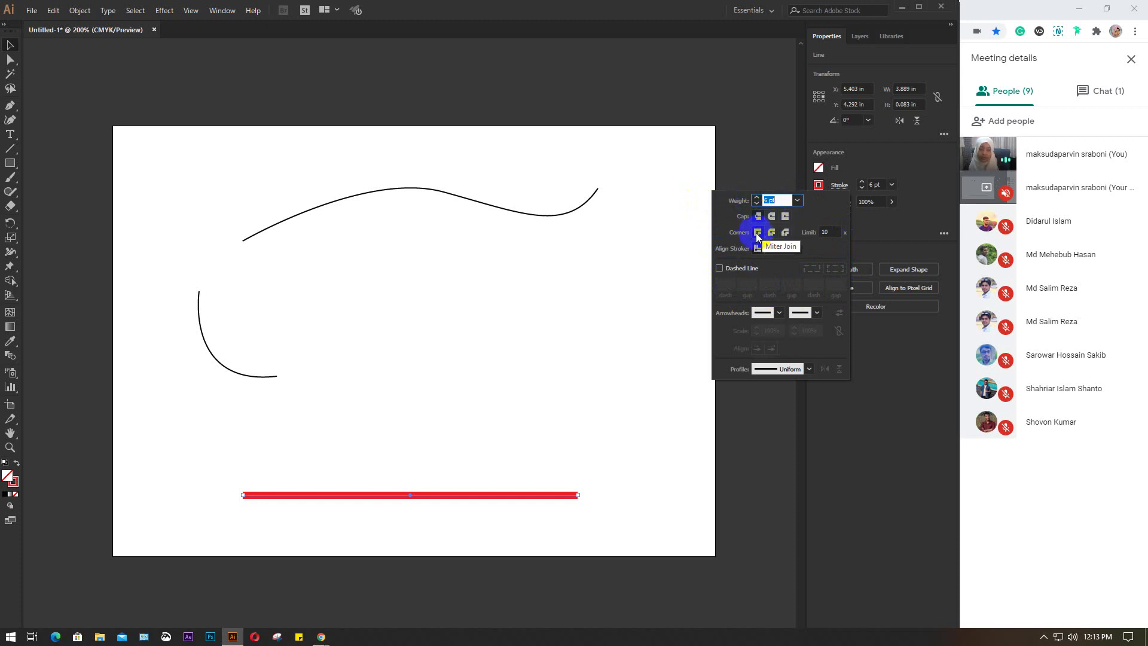
{"action": "left_click", "coordinate": [773, 234]}
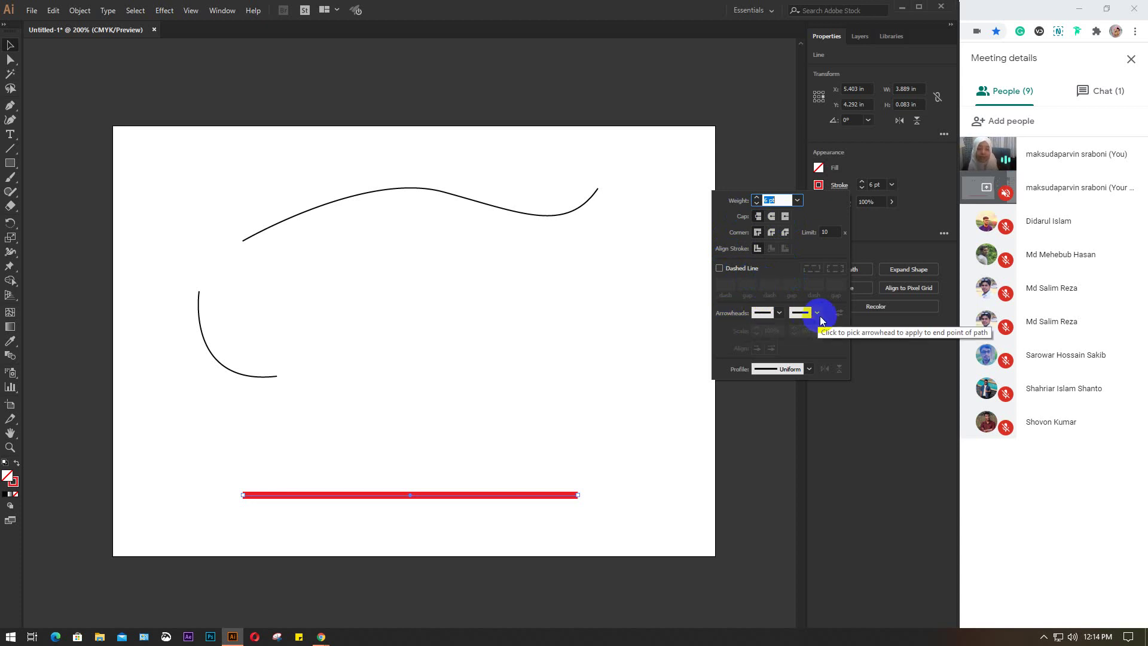
- Put a triple-chevron arrowhead on the red line's start
{"action": "left_click", "coordinate": [776, 322]}
{"action": "scroll", "coordinate": [743, 392], "scroll_direction": "down", "scroll_amount": 5}
{"action": "scroll", "coordinate": [743, 393], "scroll_direction": "down", "scroll_amount": 4}
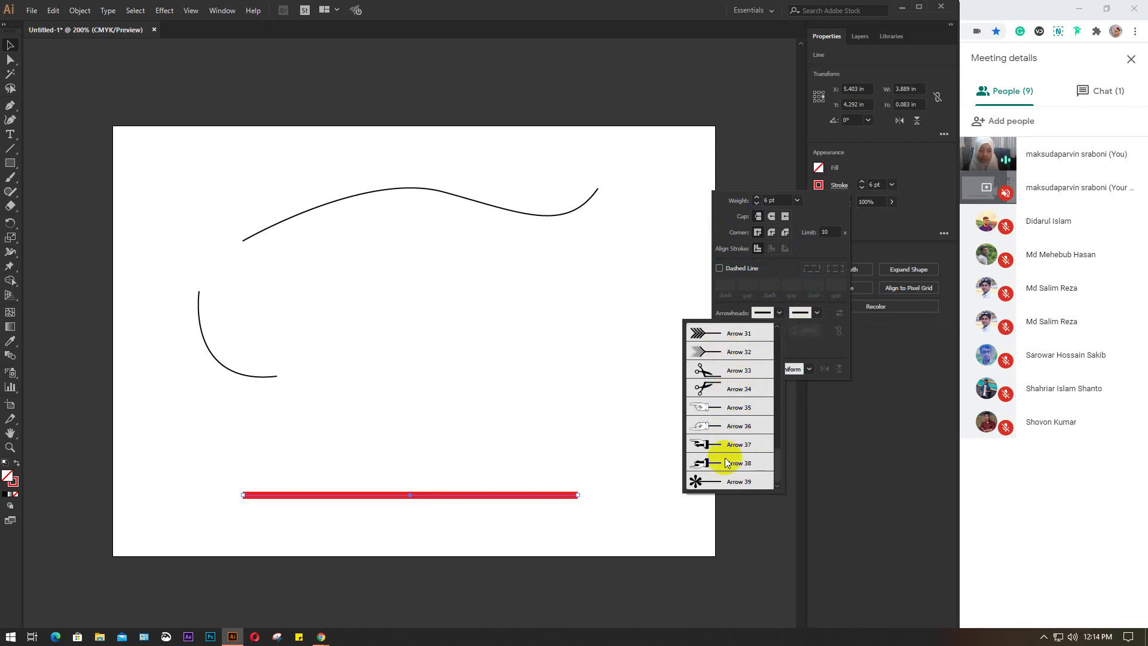
{"action": "scroll", "coordinate": [724, 389], "scroll_direction": "up", "scroll_amount": 3}
{"action": "scroll", "coordinate": [724, 386], "scroll_direction": "up", "scroll_amount": 2}
{"action": "scroll", "coordinate": [723, 388], "scroll_direction": "down", "scroll_amount": 3}
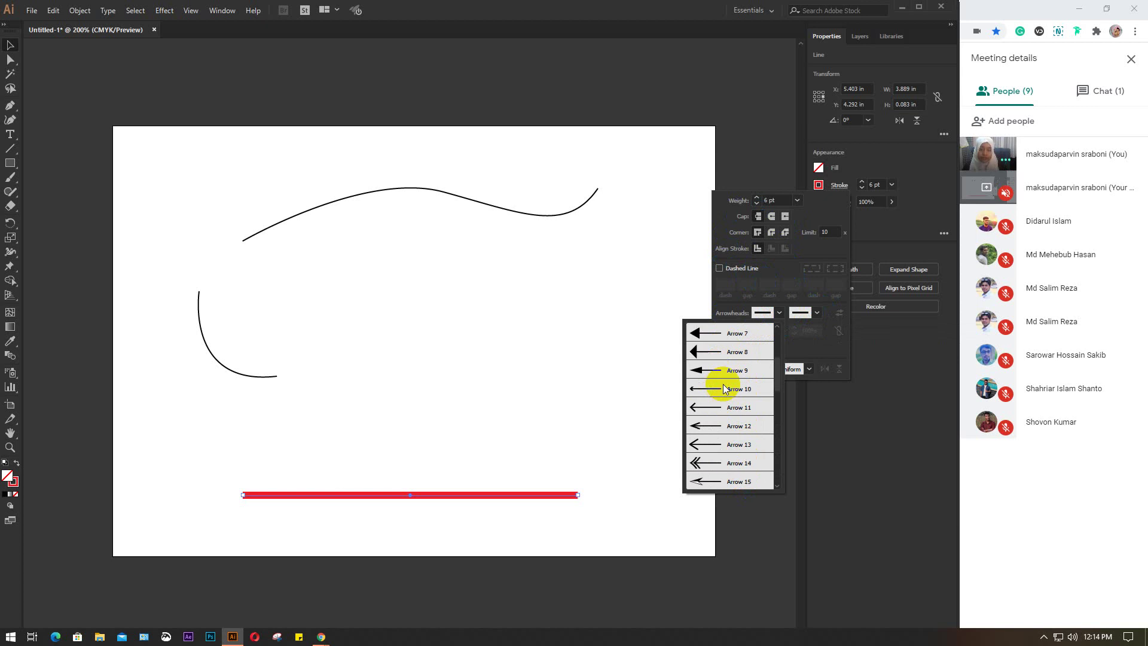
{"action": "scroll", "coordinate": [723, 388], "scroll_direction": "down", "scroll_amount": 2}
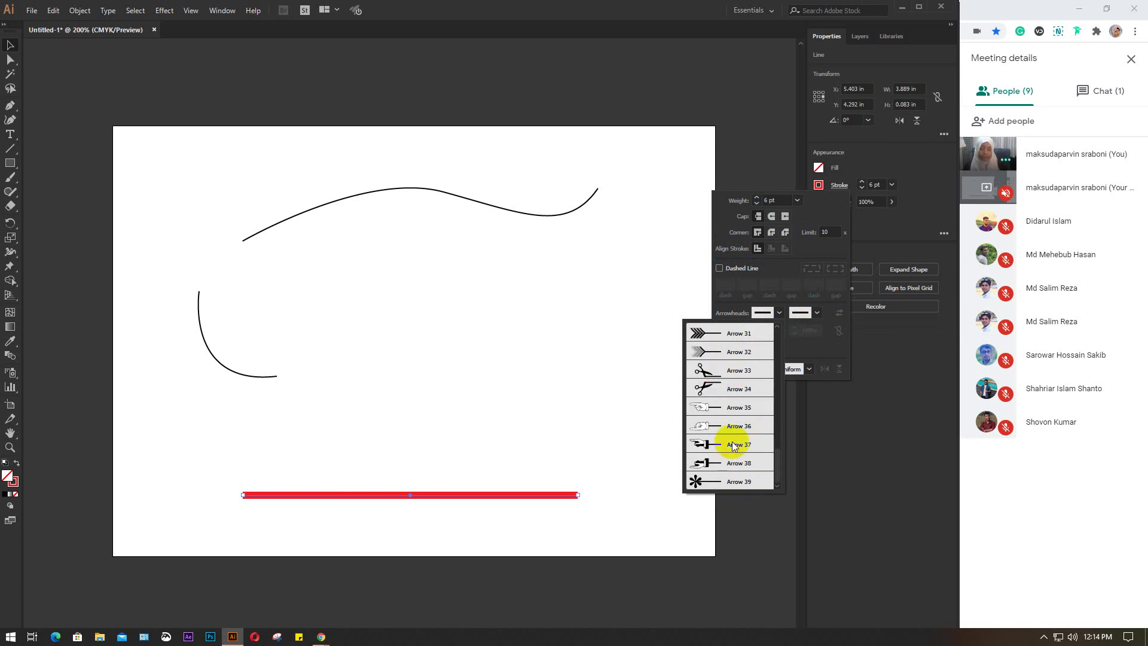
{"action": "scroll", "coordinate": [734, 446], "scroll_direction": "up", "scroll_amount": 2}
{"action": "scroll", "coordinate": [733, 446], "scroll_direction": "up", "scroll_amount": 2}
{"action": "scroll", "coordinate": [734, 446], "scroll_direction": "up", "scroll_amount": 2}
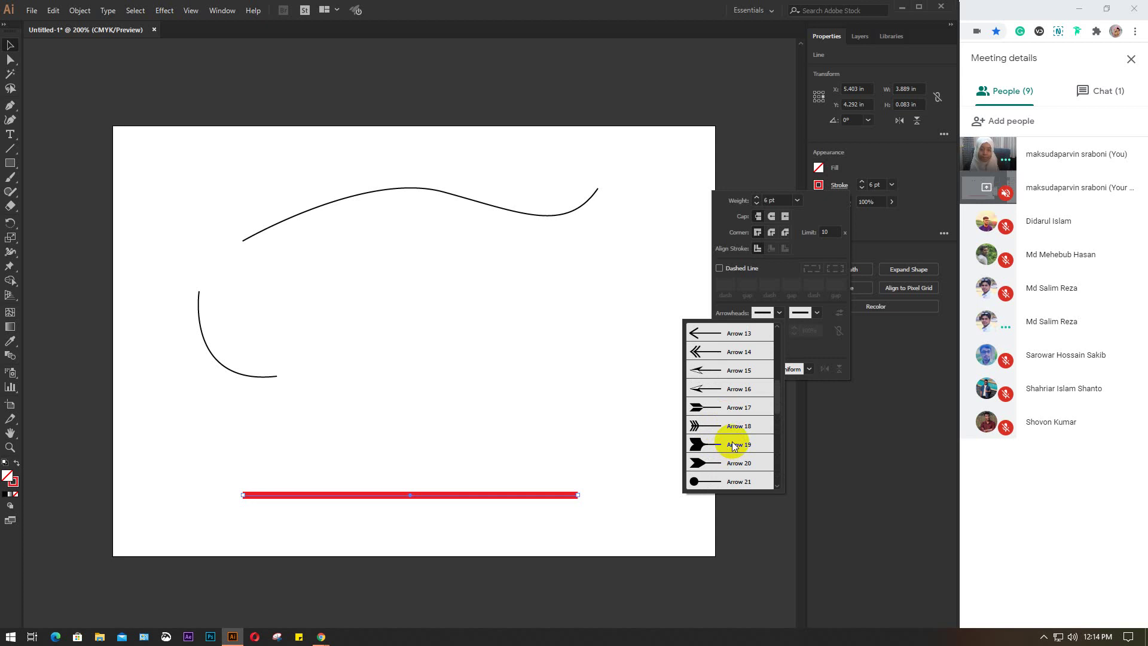
{"action": "scroll", "coordinate": [734, 446], "scroll_direction": "up", "scroll_amount": 1}
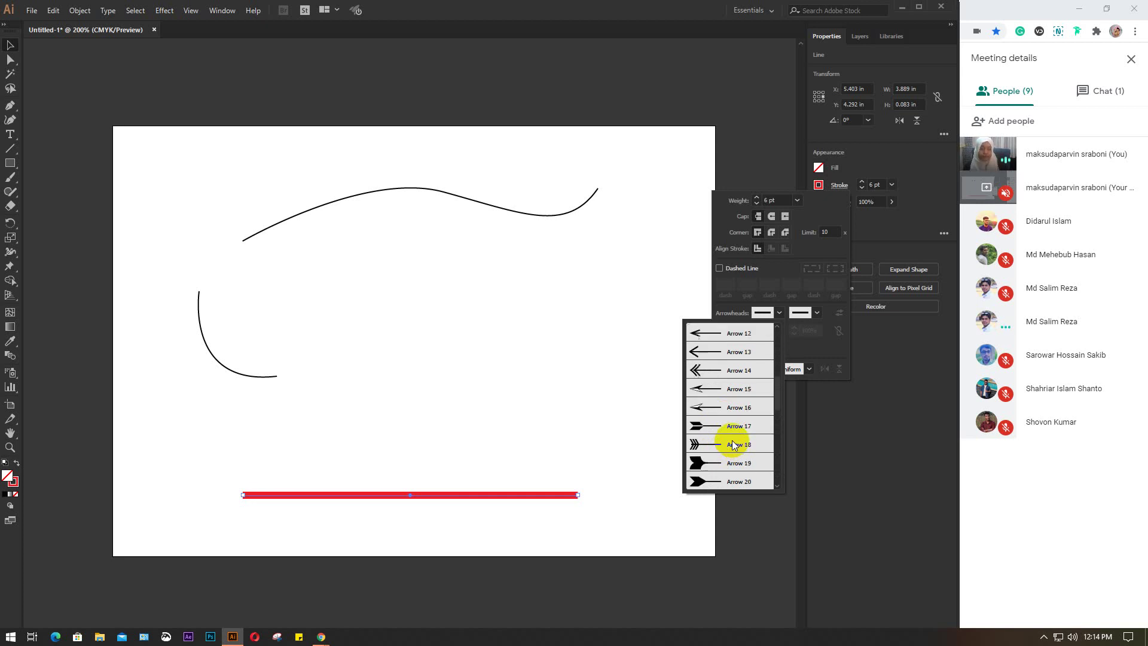
{"action": "scroll", "coordinate": [734, 430], "scroll_direction": "down", "scroll_amount": 2}
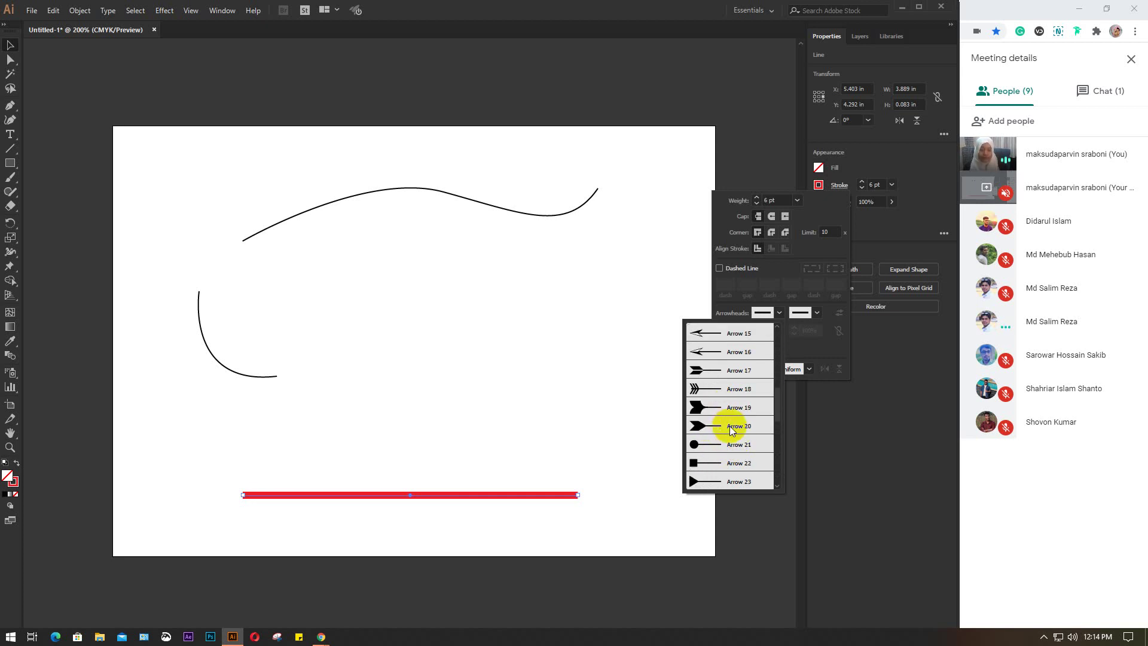
{"action": "scroll", "coordinate": [729, 412], "scroll_direction": "down", "scroll_amount": 1}
{"action": "left_click", "coordinate": [724, 393]}
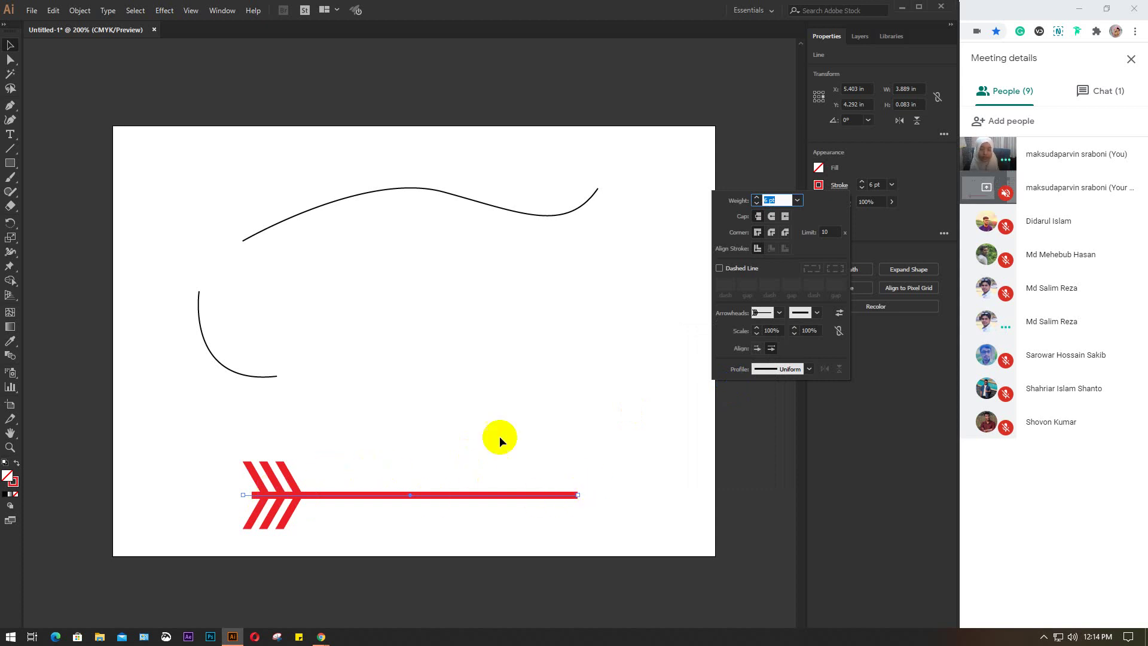
- Try filled-triangle, chevron and fletching arrowheads on the red line's end
{"action": "left_click", "coordinate": [791, 325]}
{"action": "left_click", "coordinate": [815, 311]}
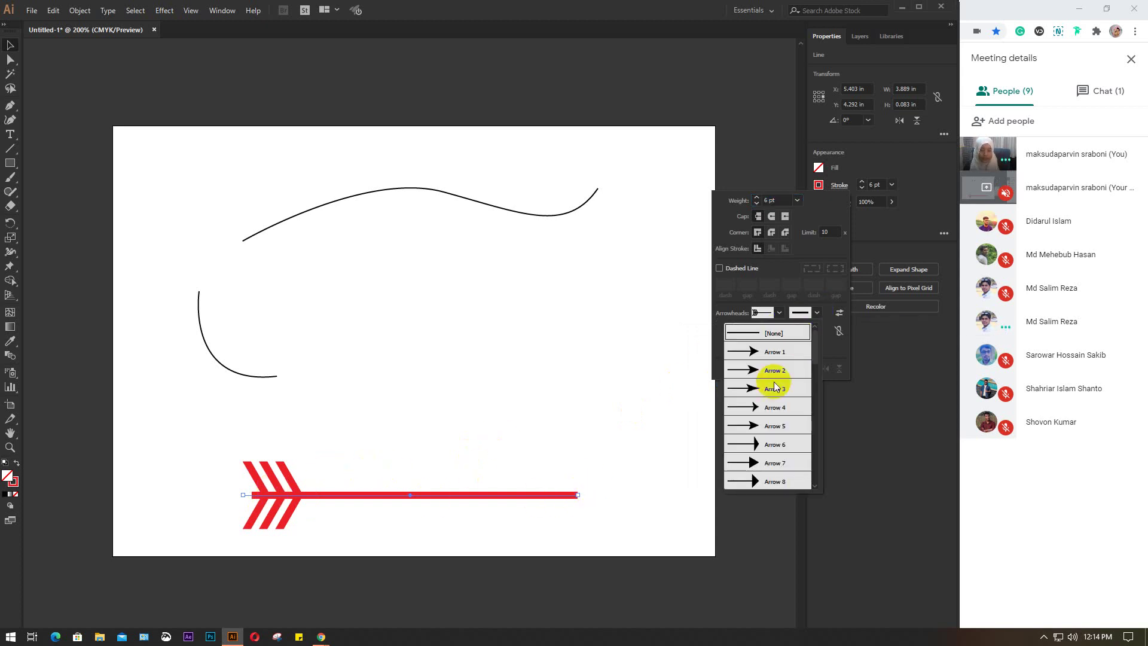
{"action": "scroll", "coordinate": [771, 399], "scroll_direction": "down", "scroll_amount": 7}
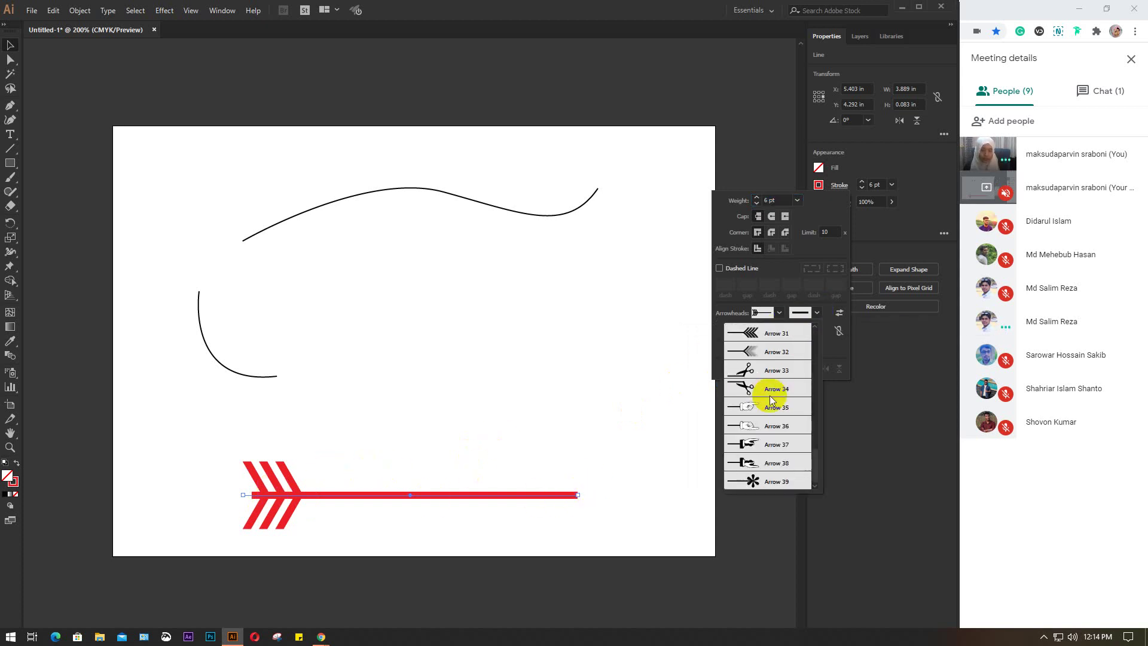
{"action": "scroll", "coordinate": [771, 399], "scroll_direction": "up", "scroll_amount": 1}
{"action": "scroll", "coordinate": [771, 399], "scroll_direction": "up", "scroll_amount": 2}
{"action": "scroll", "coordinate": [772, 399], "scroll_direction": "up", "scroll_amount": 2}
{"action": "scroll", "coordinate": [771, 399], "scroll_direction": "up", "scroll_amount": 1}
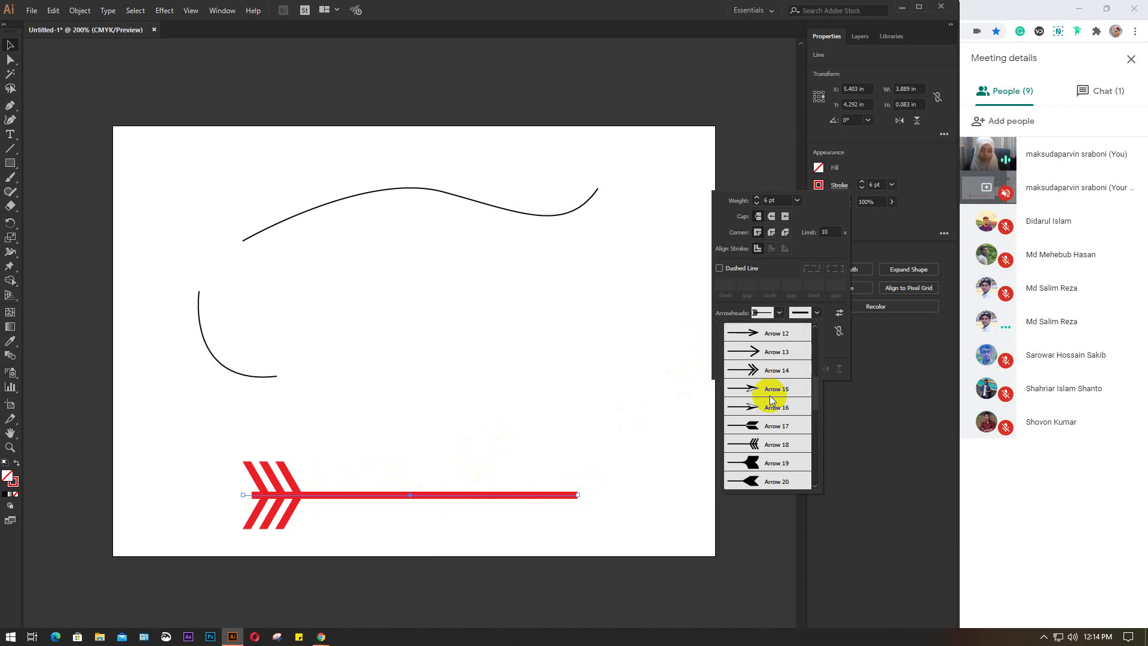
{"action": "scroll", "coordinate": [772, 399], "scroll_direction": "up", "scroll_amount": 2}
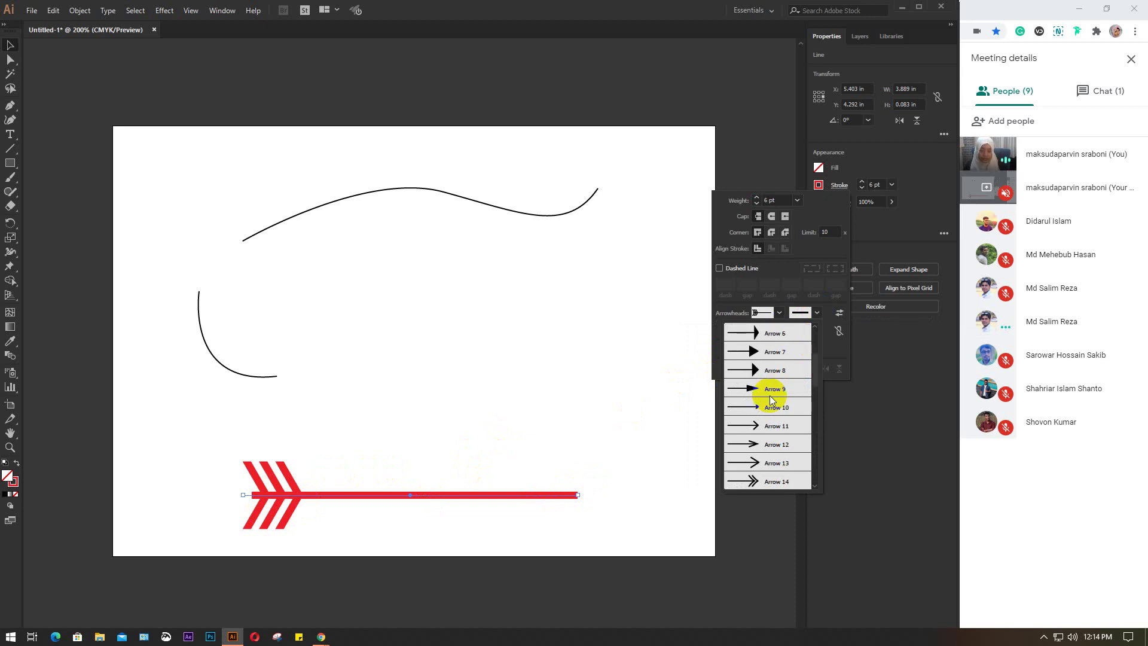
{"action": "scroll", "coordinate": [773, 402], "scroll_direction": "up", "scroll_amount": 1}
{"action": "scroll", "coordinate": [774, 403], "scroll_direction": "up", "scroll_amount": 1}
{"action": "scroll", "coordinate": [775, 405], "scroll_direction": "up", "scroll_amount": 2}
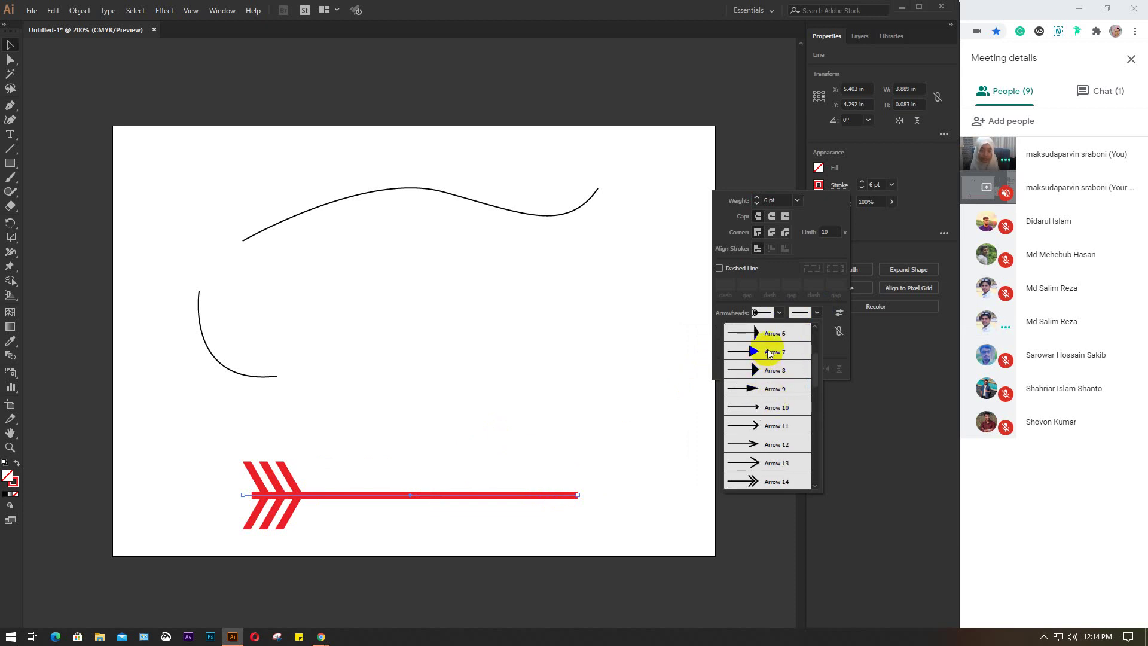
{"action": "left_click", "coordinate": [768, 351]}
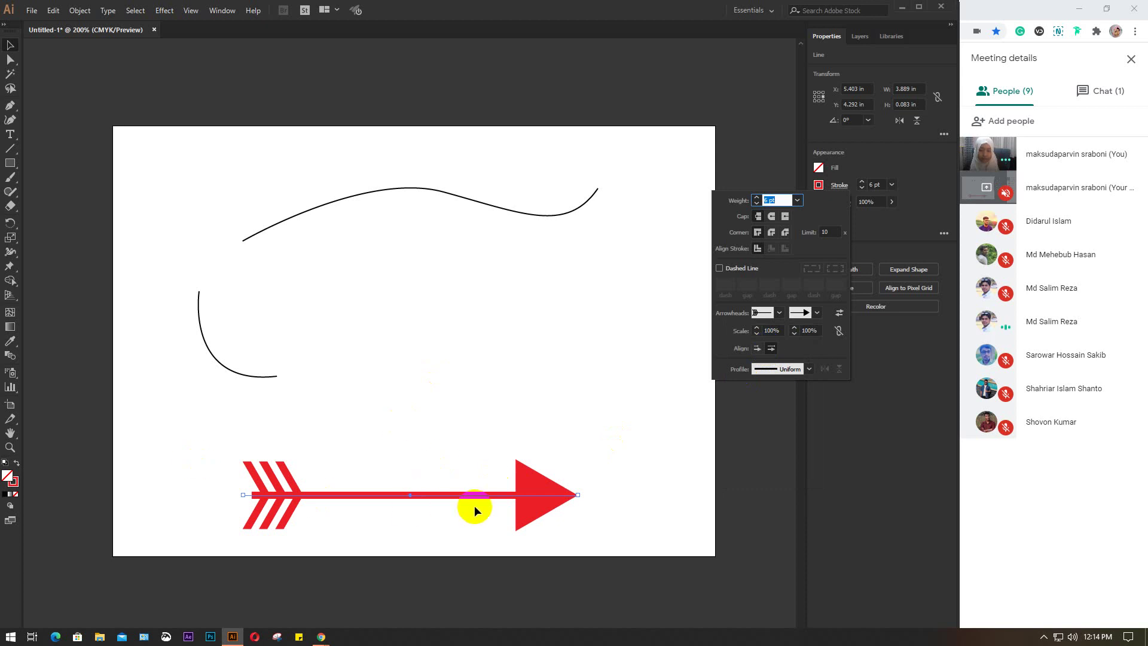
{"action": "left_click", "coordinate": [817, 312]}
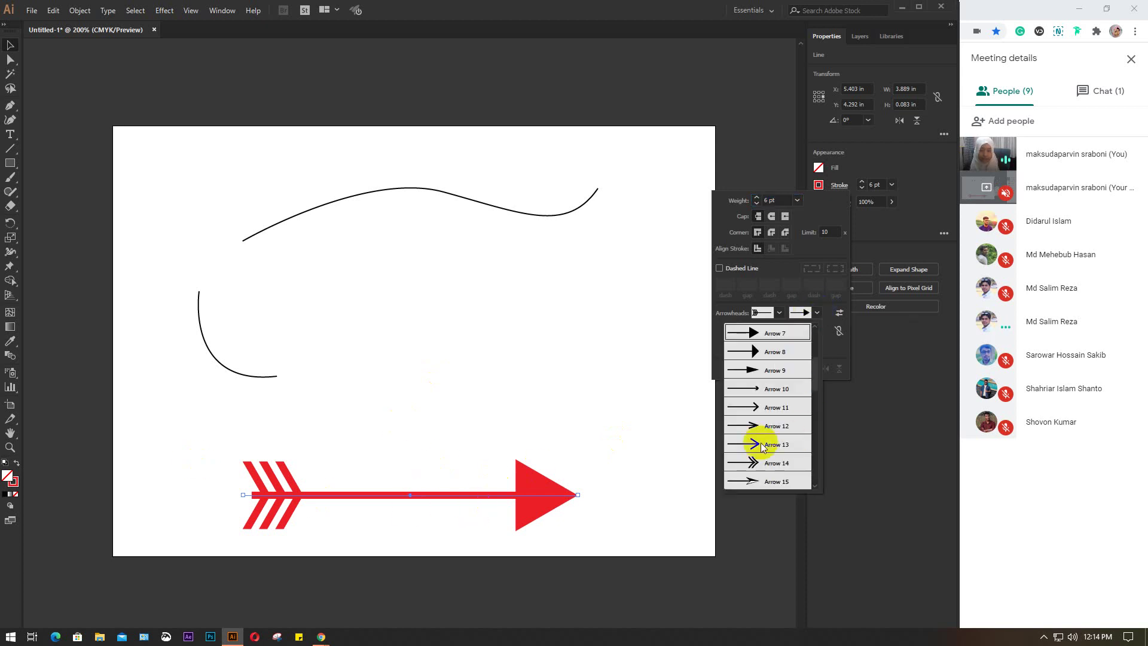
{"action": "left_click", "coordinate": [767, 407]}
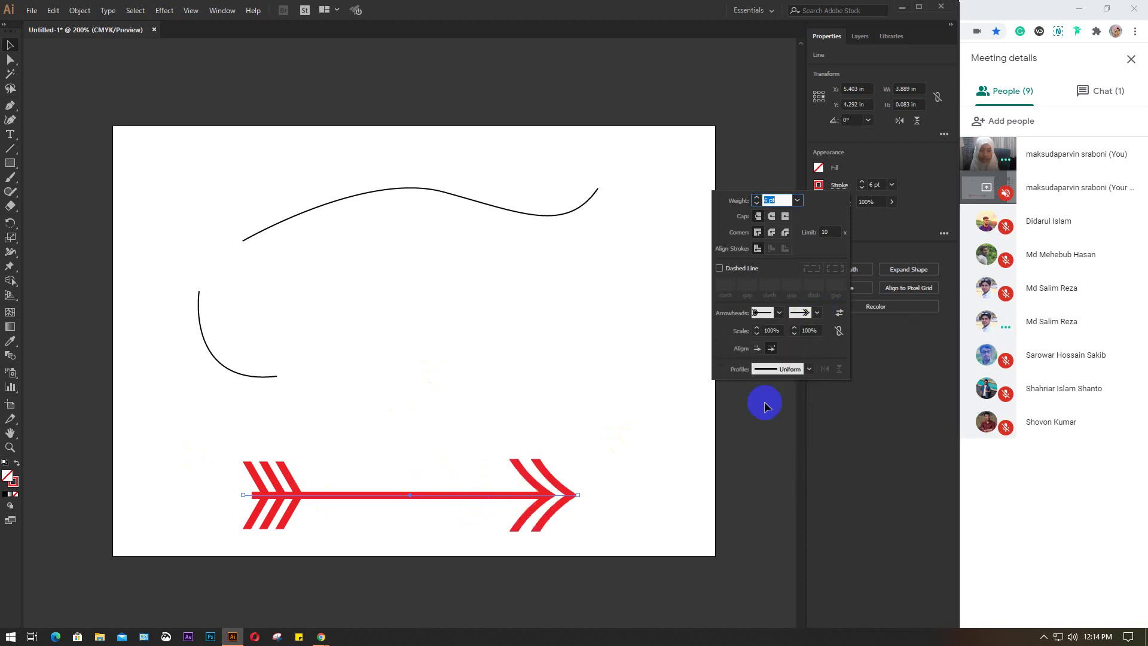
{"action": "left_click", "coordinate": [817, 312]}
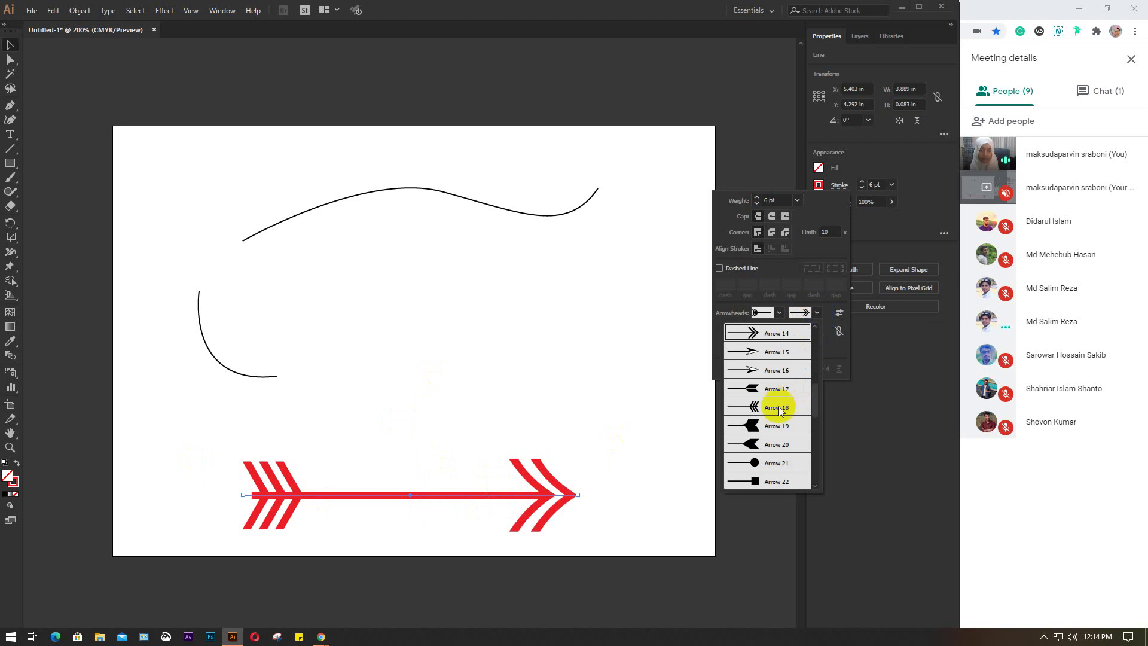
{"action": "left_click", "coordinate": [780, 409]}
- Keep the start arrowhead, set the end arrowhead to None, and deselect the arrow
{"action": "left_click", "coordinate": [773, 317]}
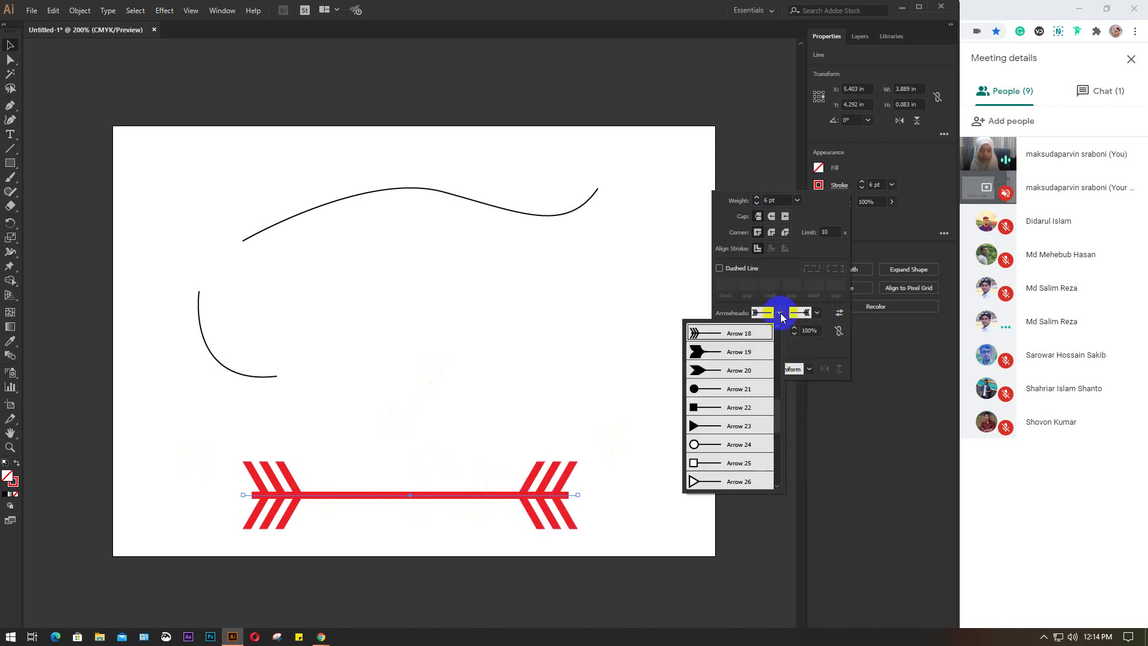
{"action": "scroll", "coordinate": [738, 388], "scroll_direction": "down", "scroll_amount": 2}
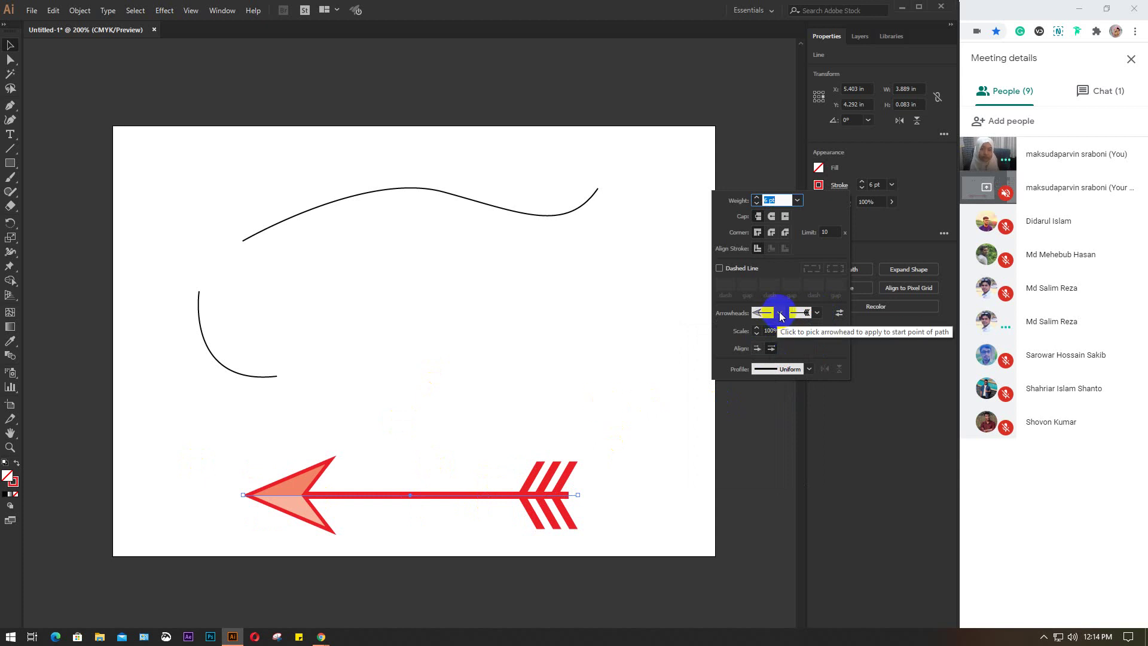
{"action": "left_click", "coordinate": [817, 314]}
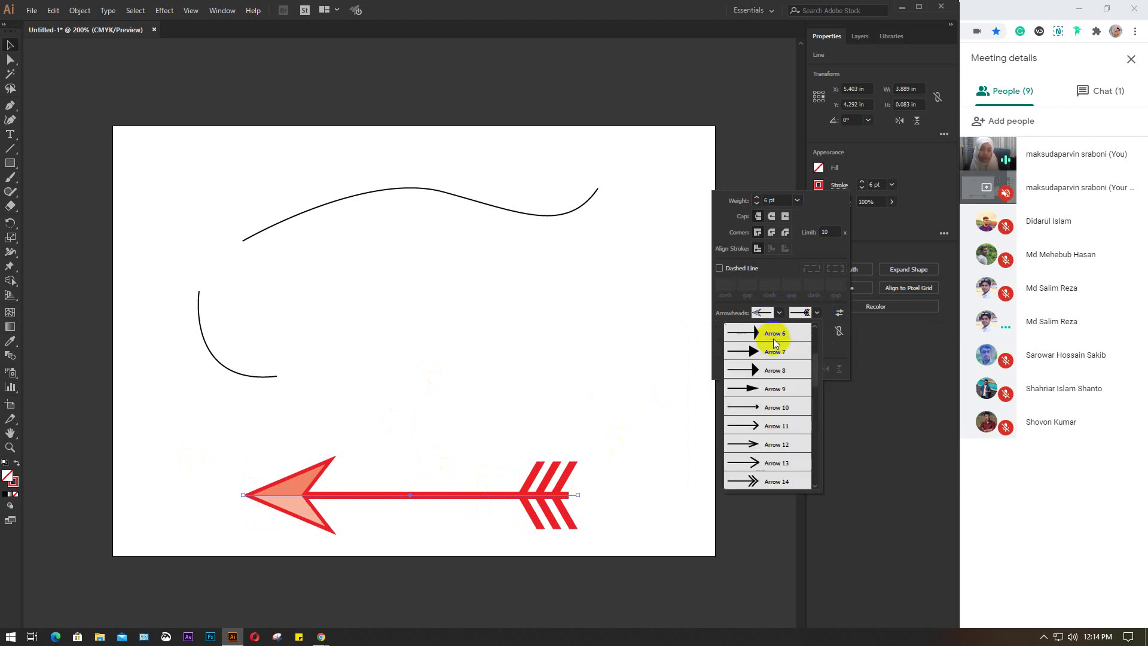
{"action": "scroll", "coordinate": [773, 338], "scroll_direction": "up", "scroll_amount": 5}
{"action": "left_click", "coordinate": [774, 328]}
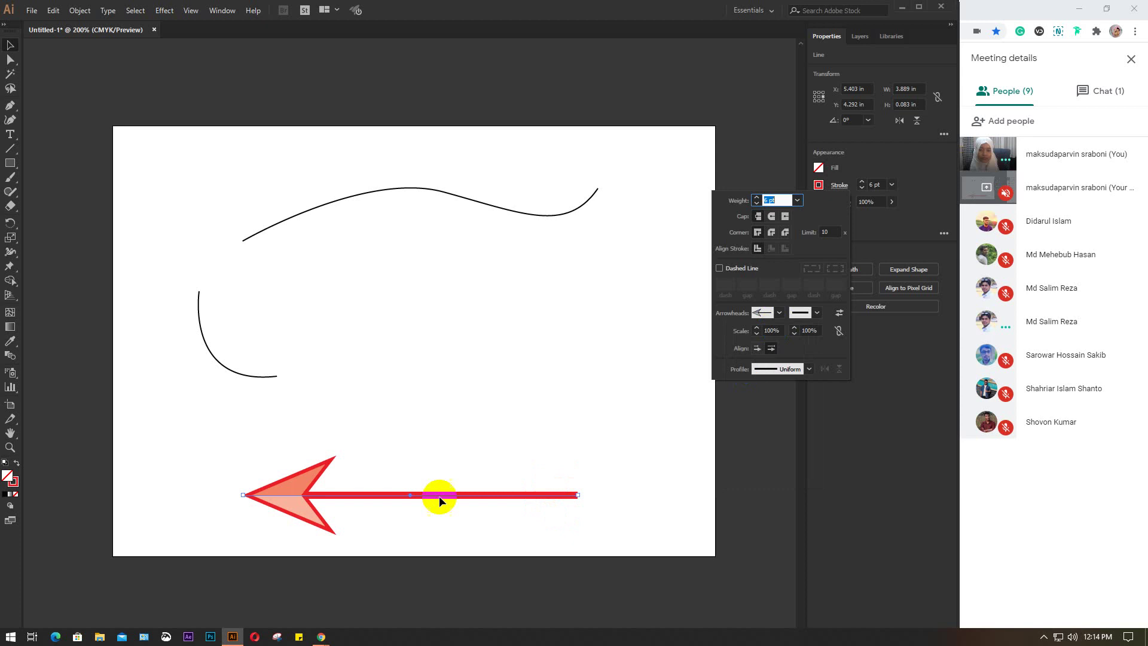
{"action": "left_click", "coordinate": [487, 472]}
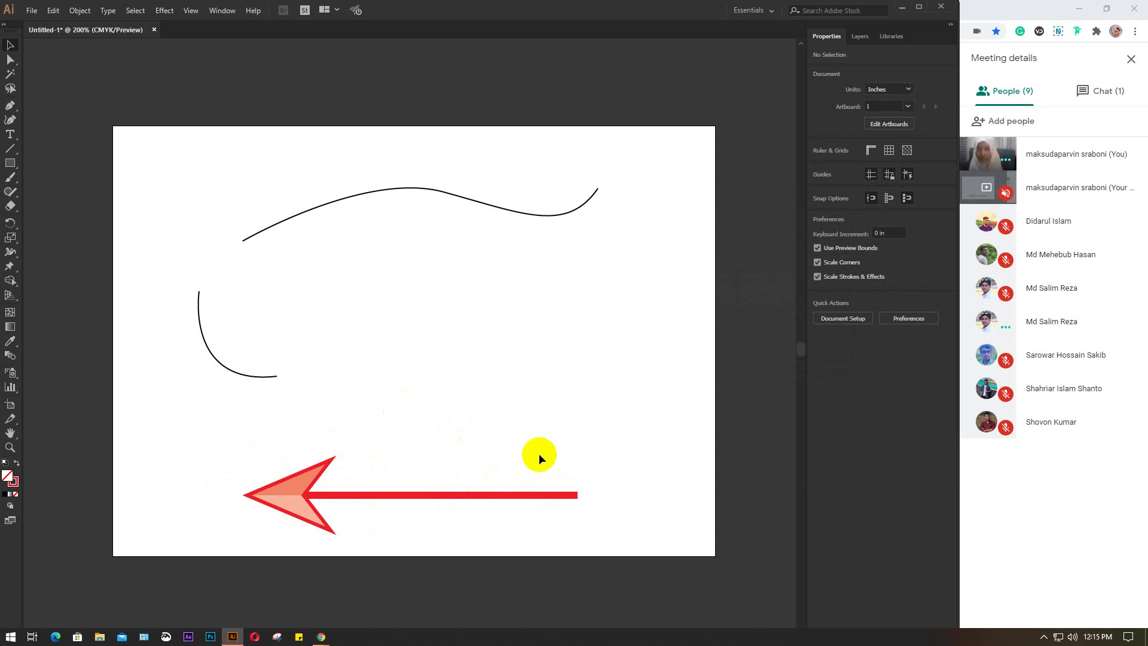
- Move the red arrow up and right, then set its start arrowhead to None
{"action": "left_click_drag", "start_coordinate": [256, 359], "coordinate": [270, 312]}
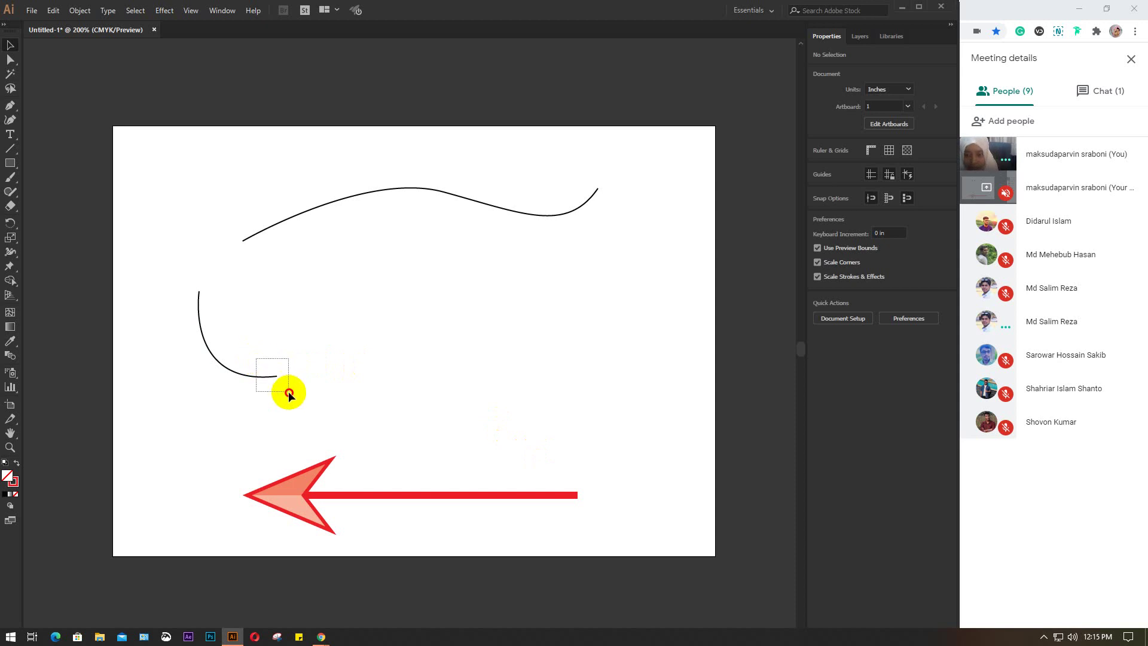
{"action": "left_click", "coordinate": [435, 501]}
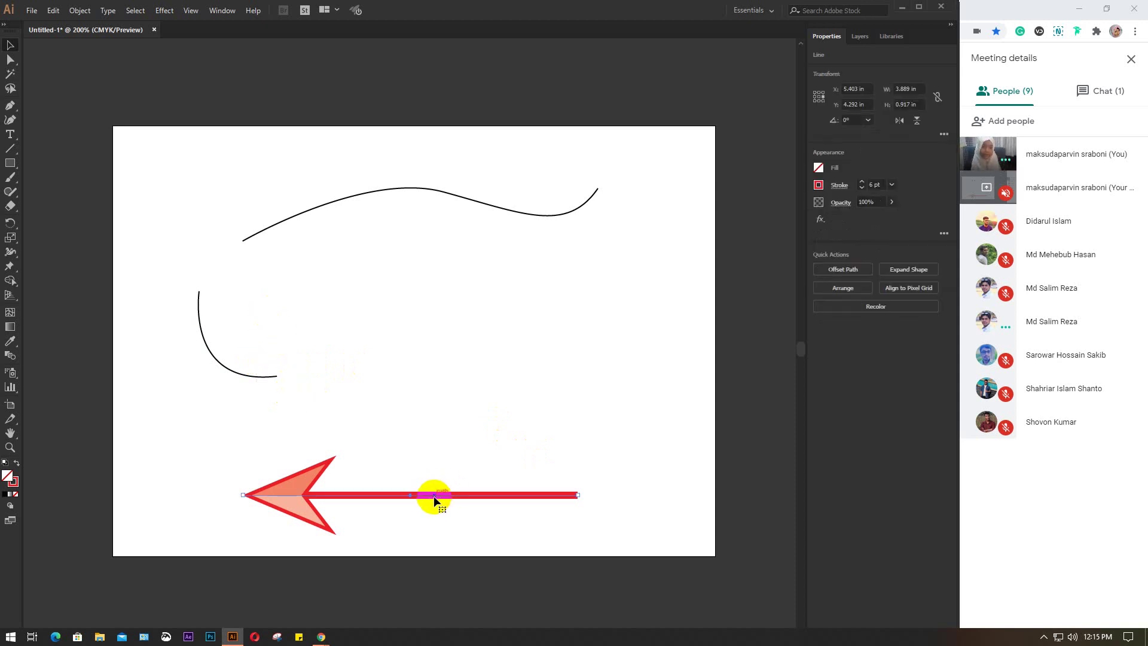
{"action": "left_click_drag", "start_coordinate": [435, 501], "coordinate": [500, 429]}
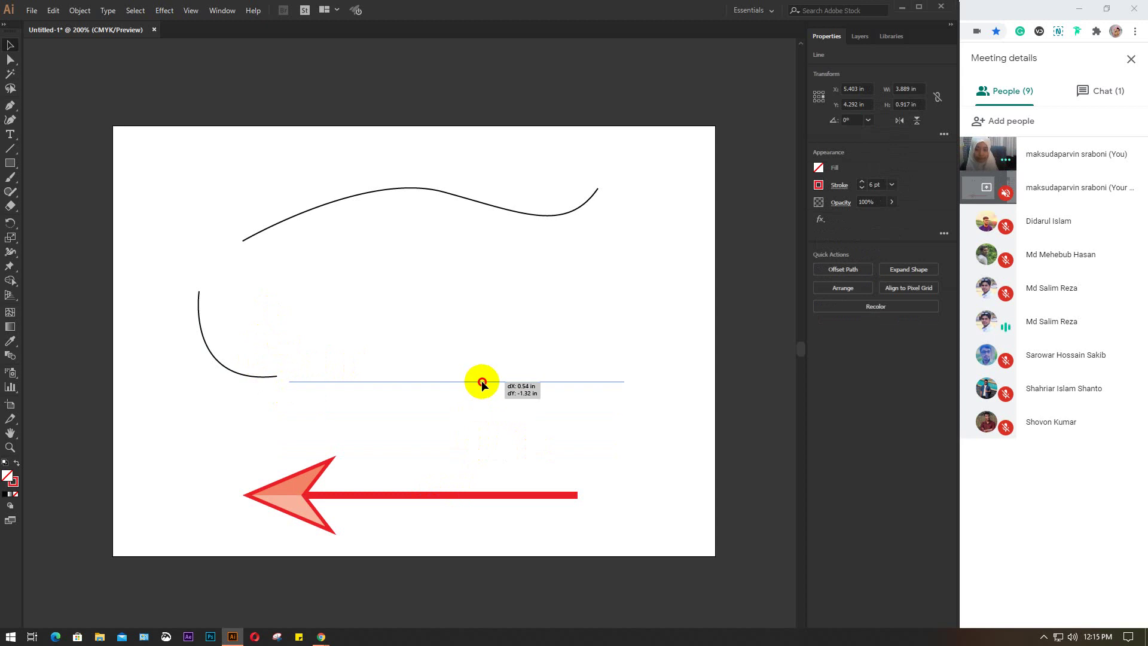
{"action": "left_click", "coordinate": [838, 185]}
{"action": "left_click", "coordinate": [779, 312]}
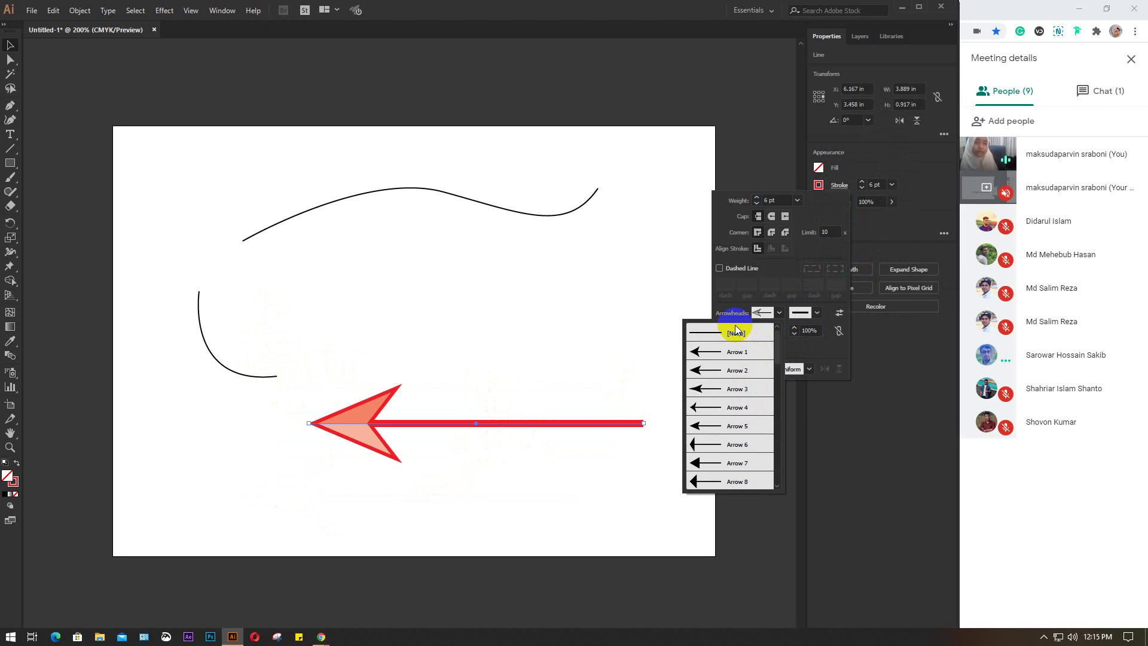
{"action": "left_click", "coordinate": [736, 333]}
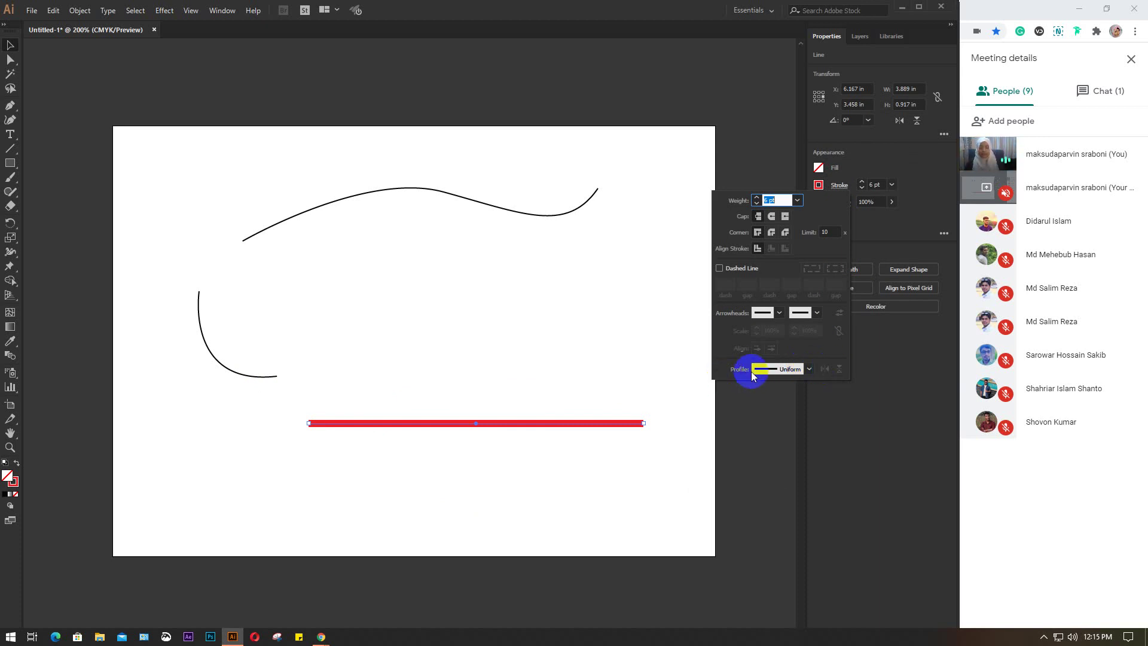
- Raise the red line's stroke weight to about 30 pt
{"action": "left_click", "coordinate": [809, 369]}
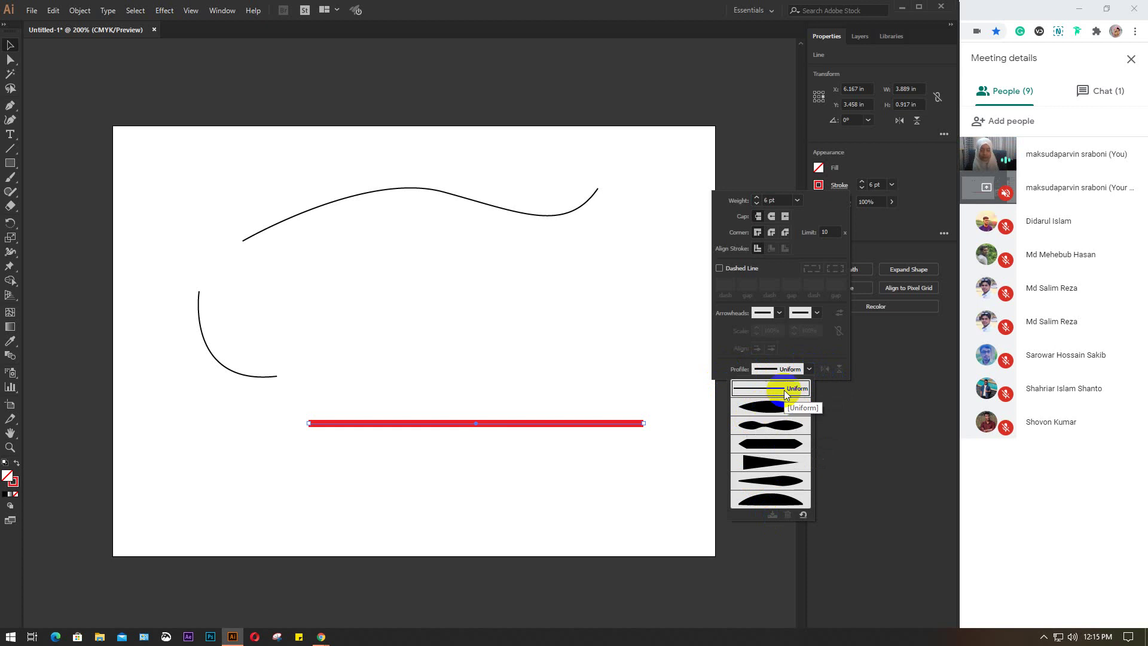
{"action": "left_click", "coordinate": [778, 199]}
{"action": "scroll", "coordinate": [779, 200], "scroll_direction": "up", "scroll_amount": 3}
{"action": "scroll", "coordinate": [779, 199], "scroll_direction": "up", "scroll_amount": 3}
{"action": "scroll", "coordinate": [779, 199], "scroll_direction": "up", "scroll_amount": 3}
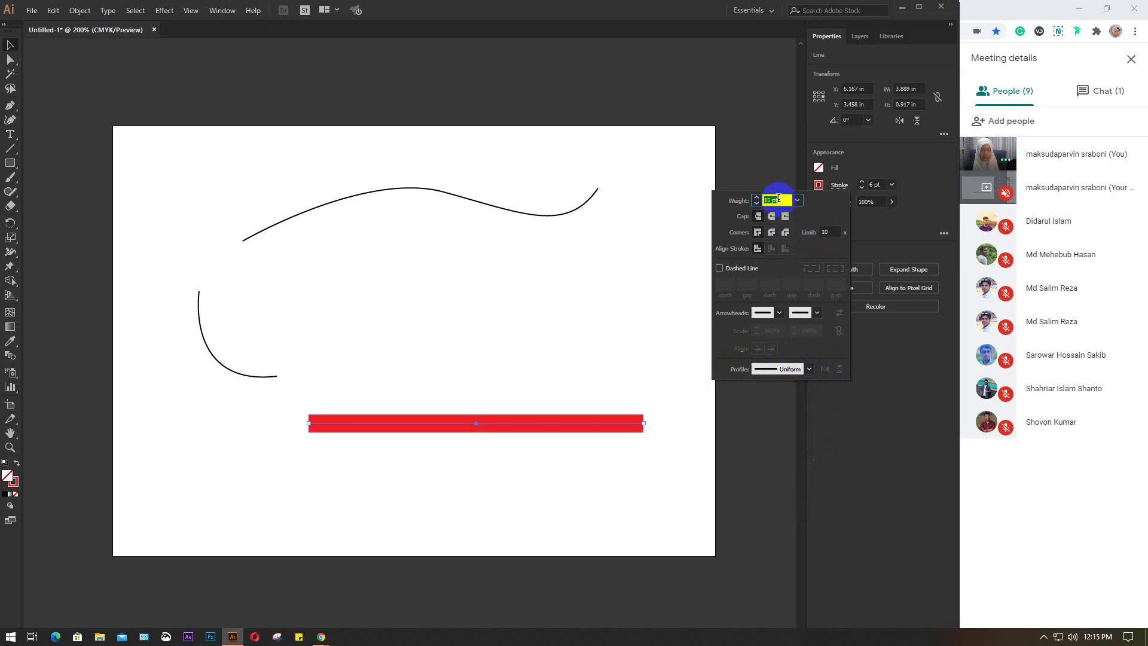
{"action": "scroll", "coordinate": [778, 199], "scroll_direction": "up", "scroll_amount": 3}
{"action": "scroll", "coordinate": [779, 199], "scroll_direction": "up", "scroll_amount": 3}
{"action": "scroll", "coordinate": [777, 198], "scroll_direction": "up", "scroll_amount": 3}
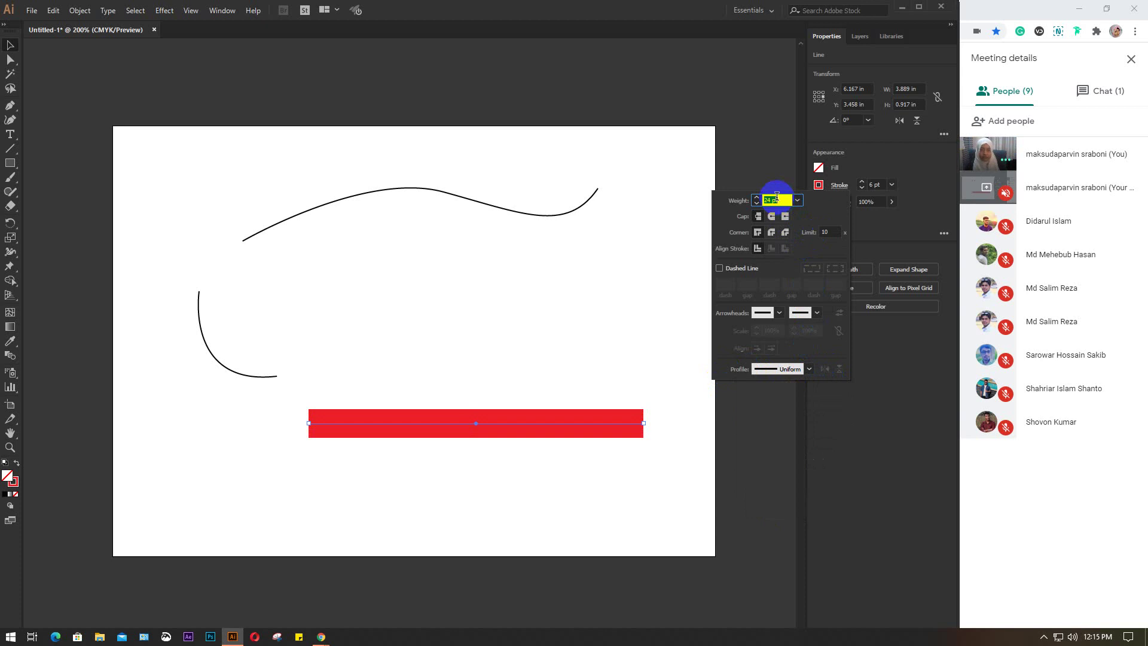
{"action": "scroll", "coordinate": [776, 197], "scroll_direction": "up", "scroll_amount": 7}
{"action": "scroll", "coordinate": [776, 196], "scroll_direction": "down", "scroll_amount": 1}
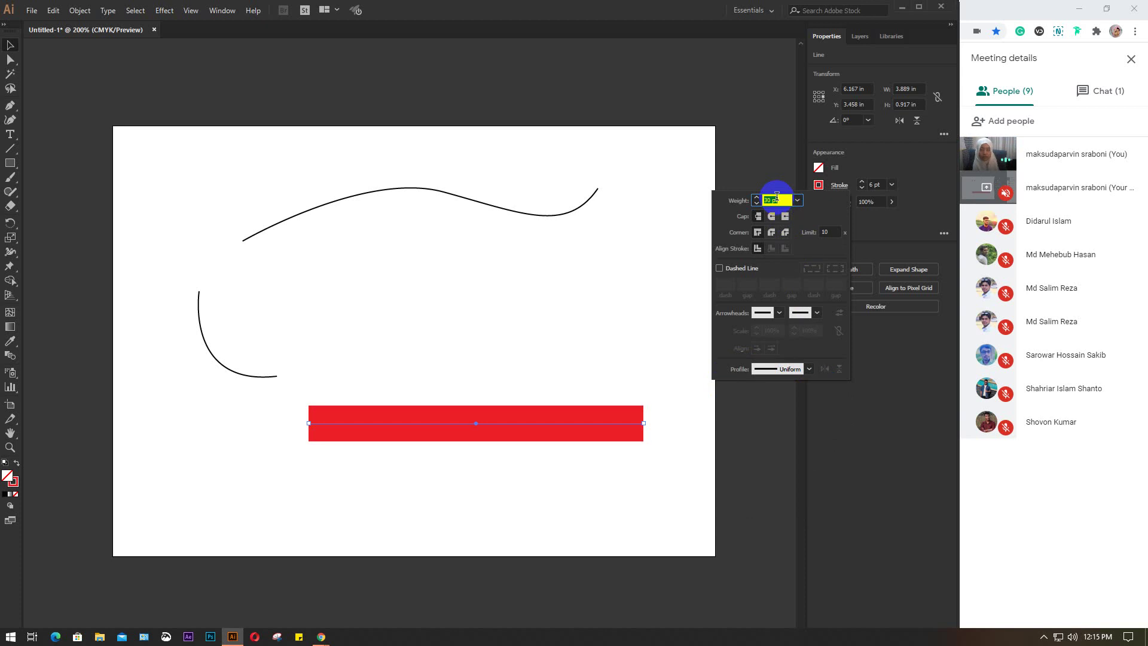
- Try the lens, pinched-middle, flat-sided and one-end-taper width profiles on the red stroke
{"action": "left_click", "coordinate": [810, 370]}
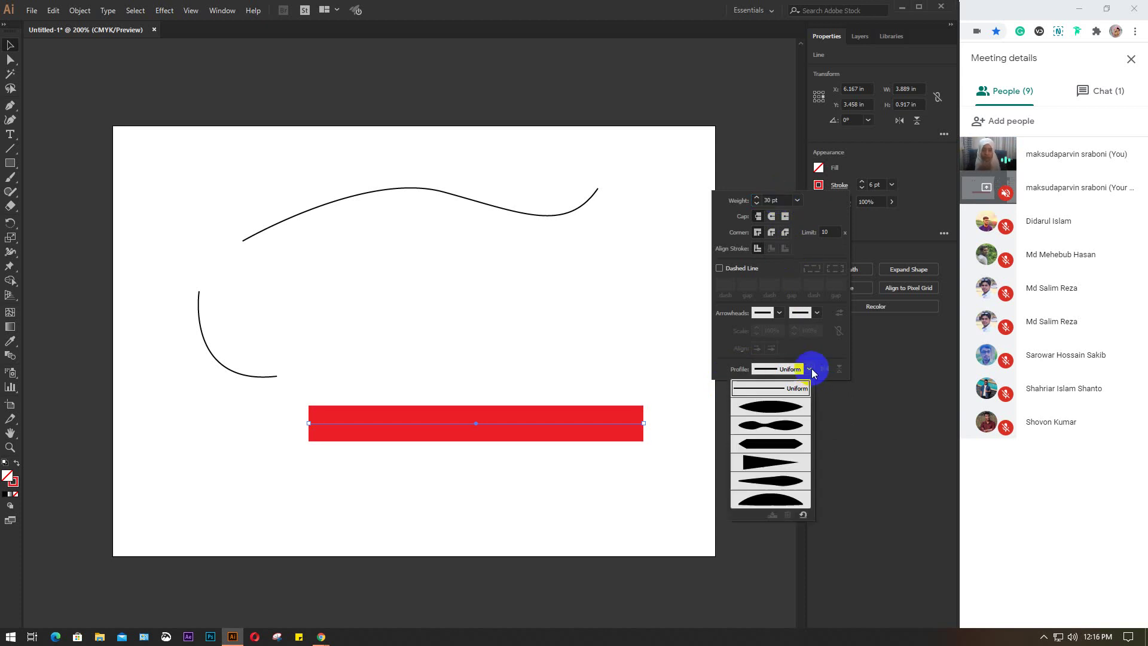
{"action": "left_click", "coordinate": [760, 411]}
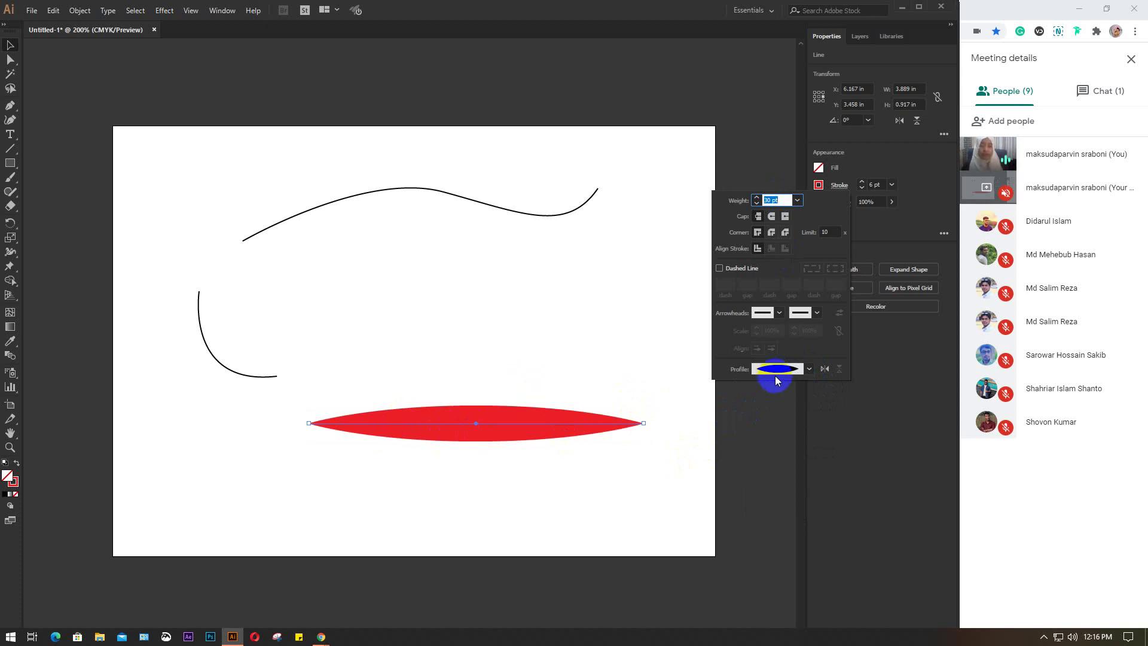
{"action": "left_click", "coordinate": [810, 368]}
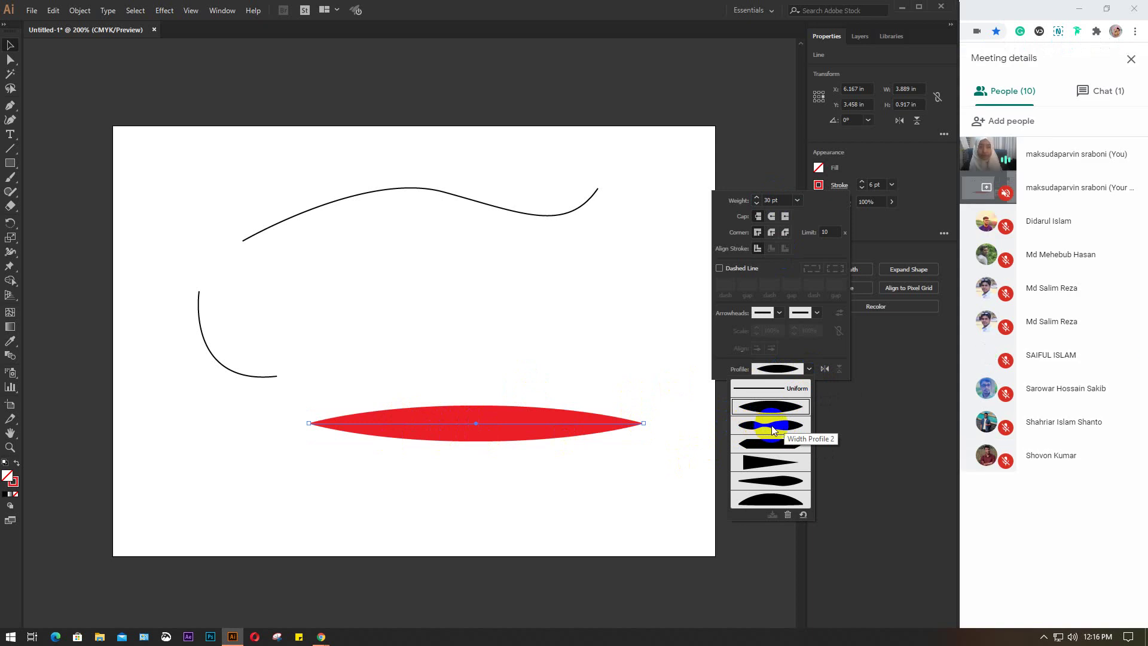
{"action": "left_click", "coordinate": [770, 424]}
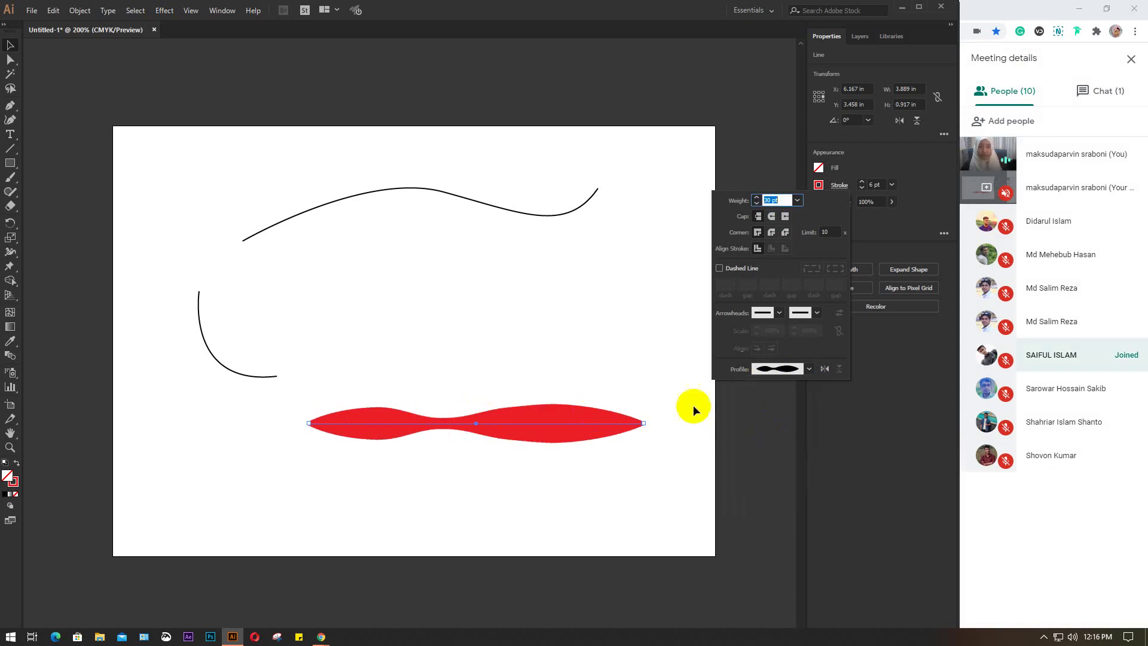
{"action": "left_click", "coordinate": [808, 370]}
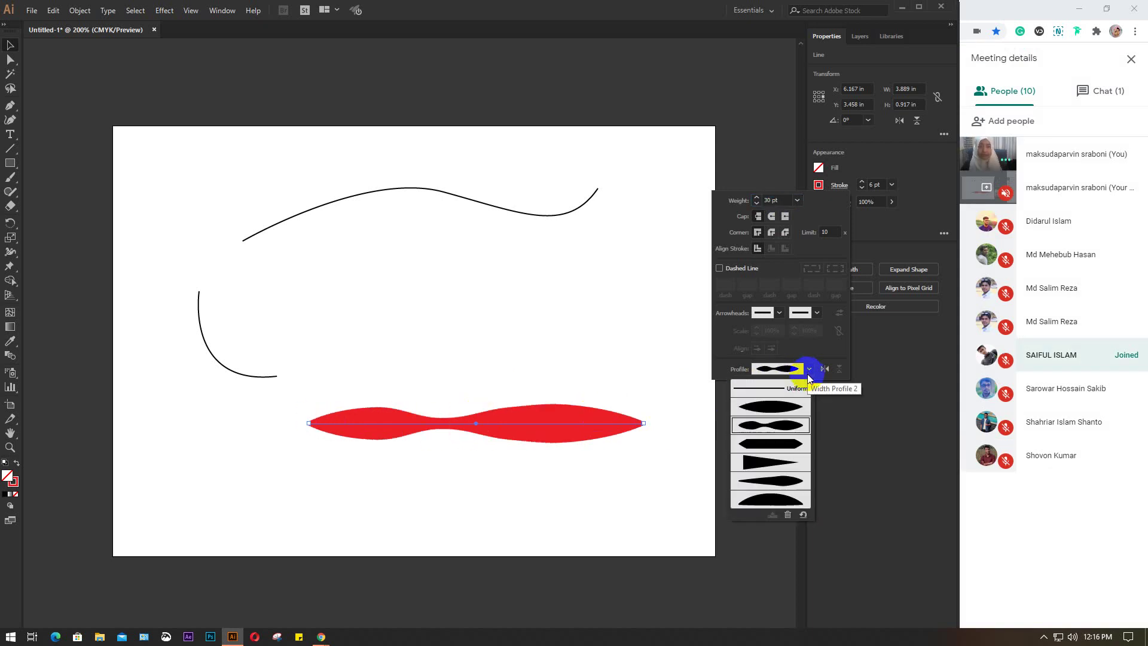
{"action": "left_click", "coordinate": [774, 446]}
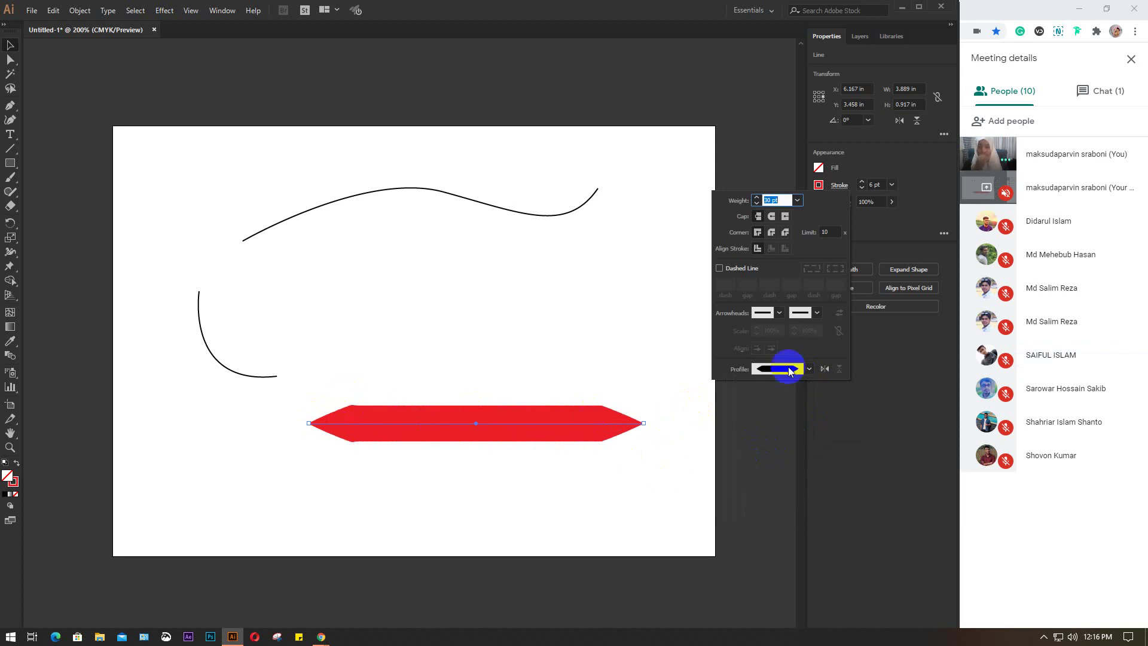
{"action": "left_click", "coordinate": [809, 371]}
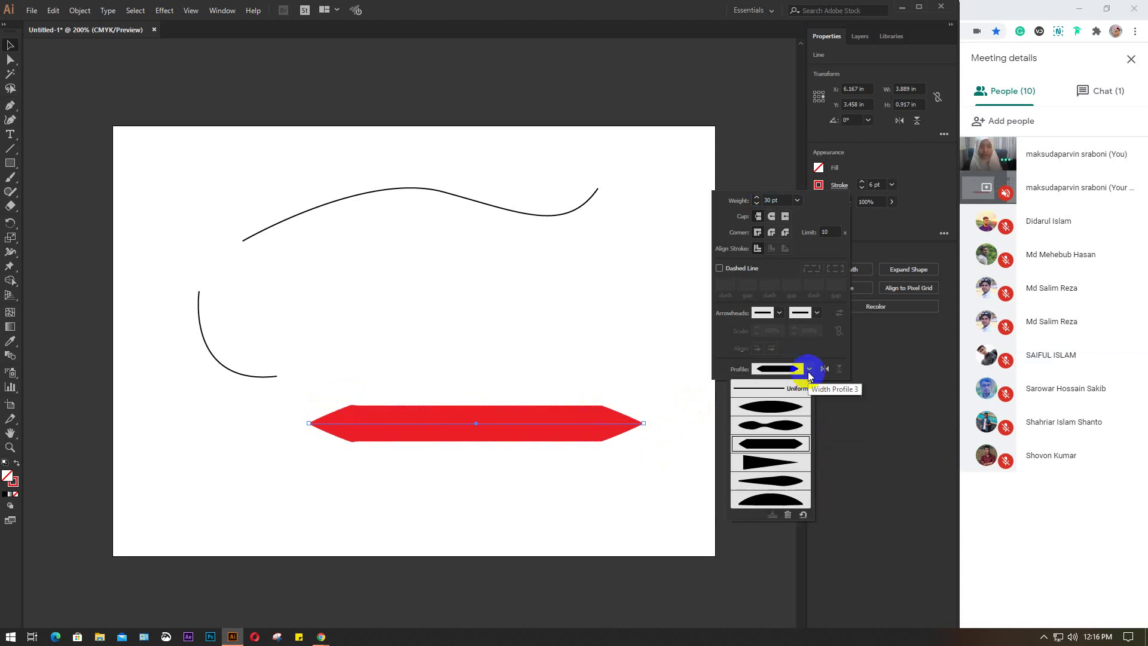
{"action": "left_click", "coordinate": [763, 461]}
{"action": "left_click", "coordinate": [324, 423]}
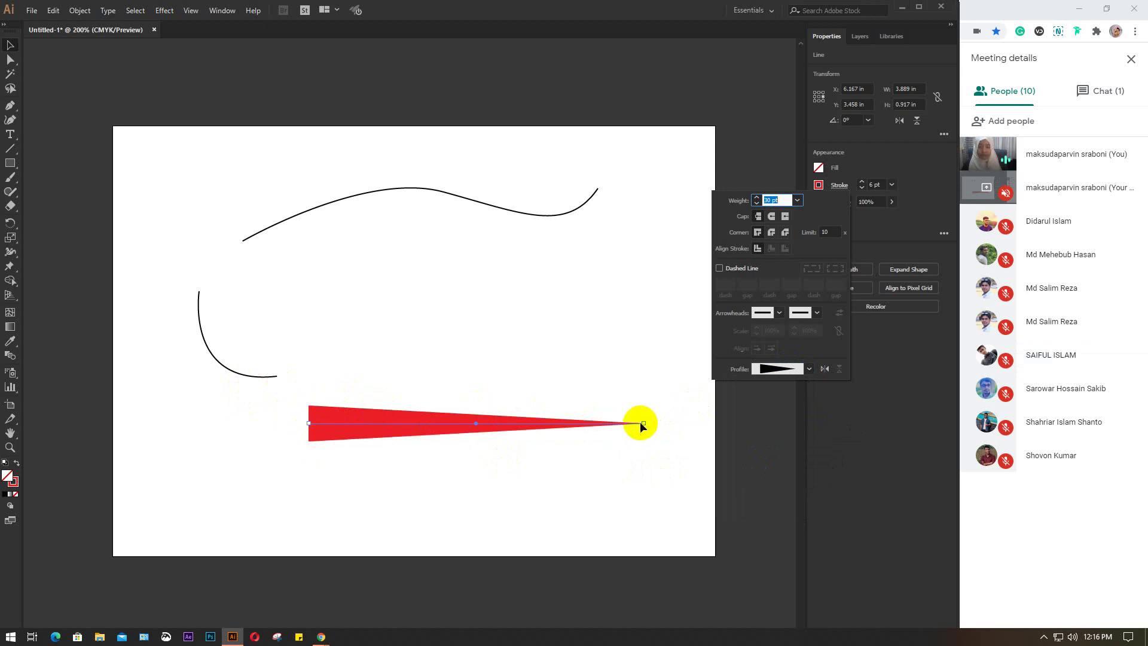
- Try leaf and double-bulge profiles, then pick the pointed taper and flip it wide-end right
{"action": "left_click", "coordinate": [810, 370]}
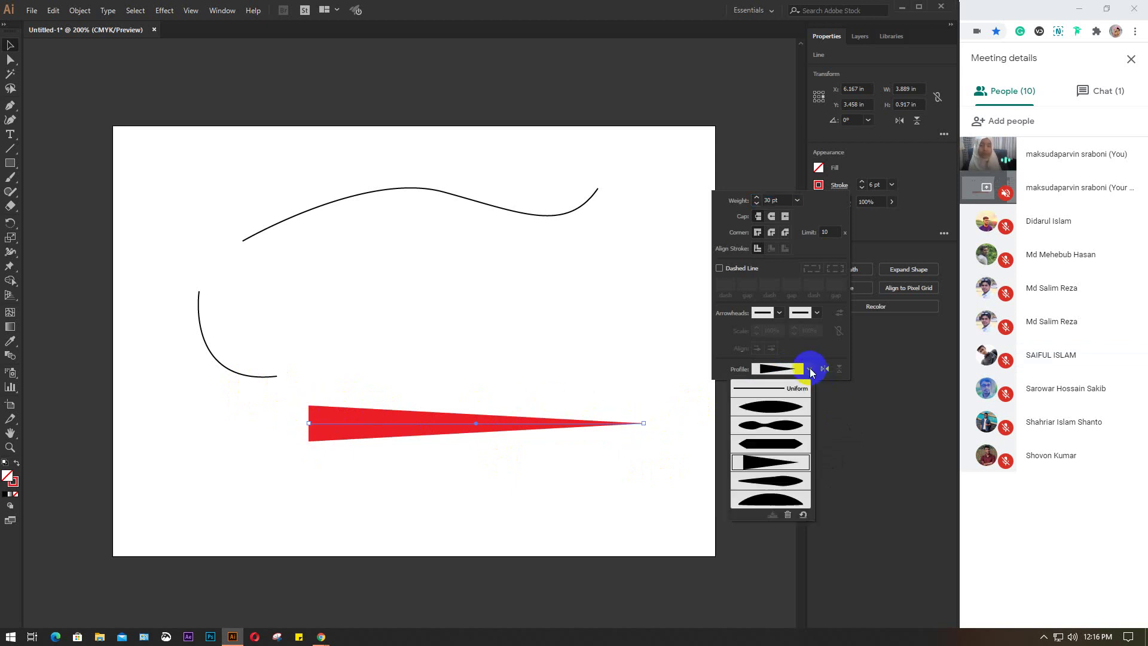
{"action": "left_click", "coordinate": [770, 483]}
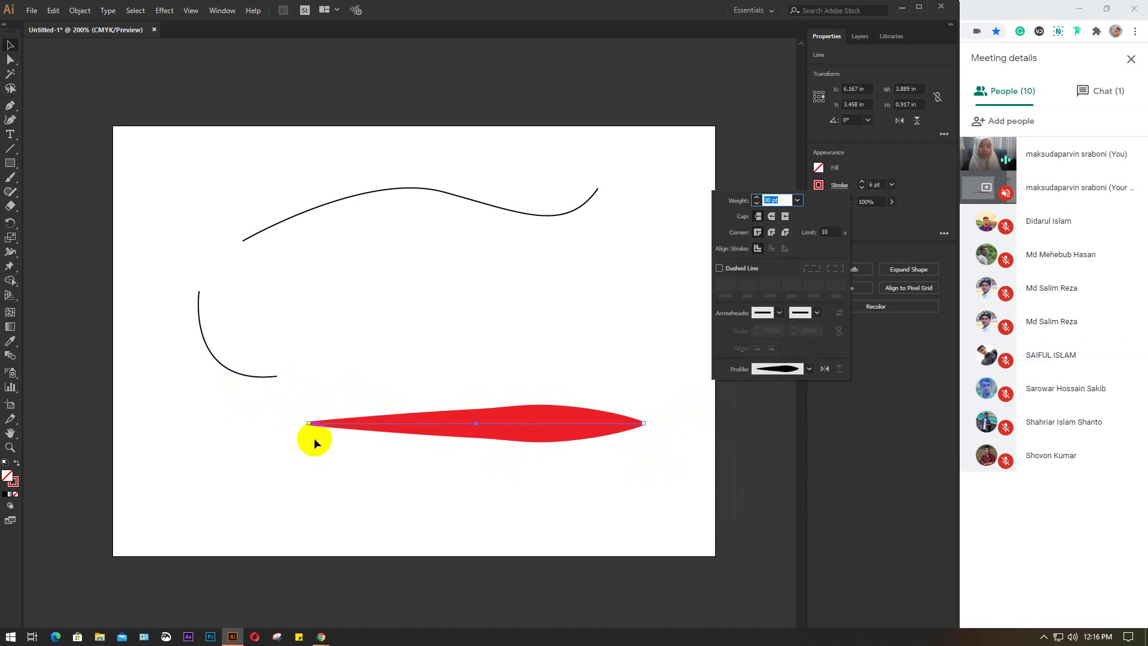
{"action": "left_click", "coordinate": [809, 370]}
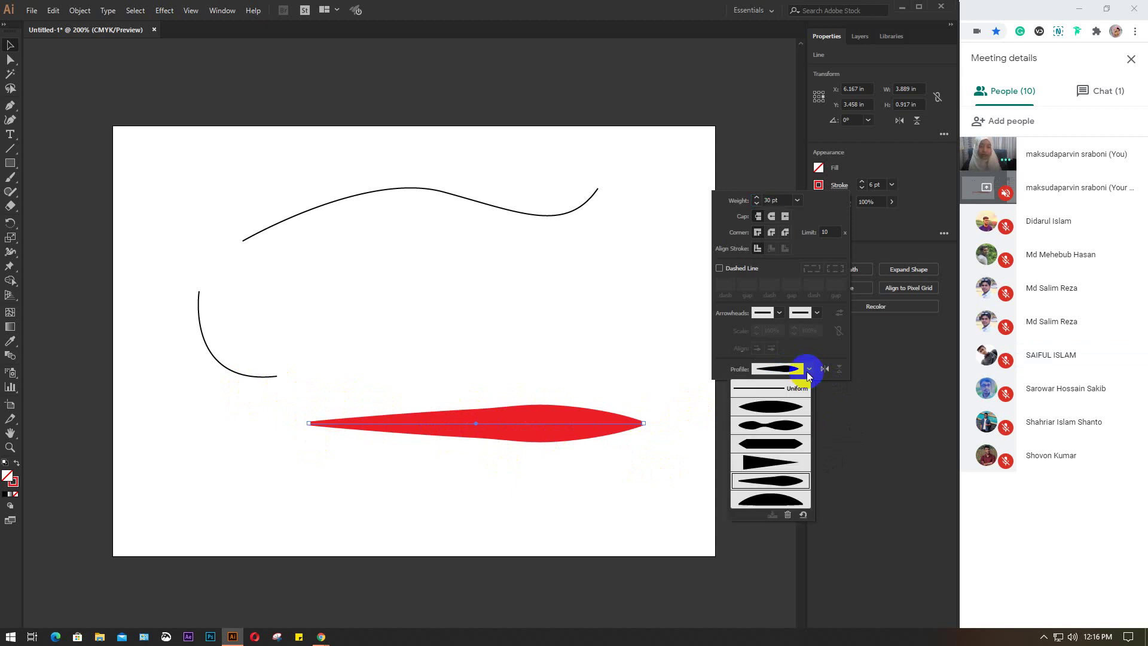
{"action": "left_click", "coordinate": [780, 430]}
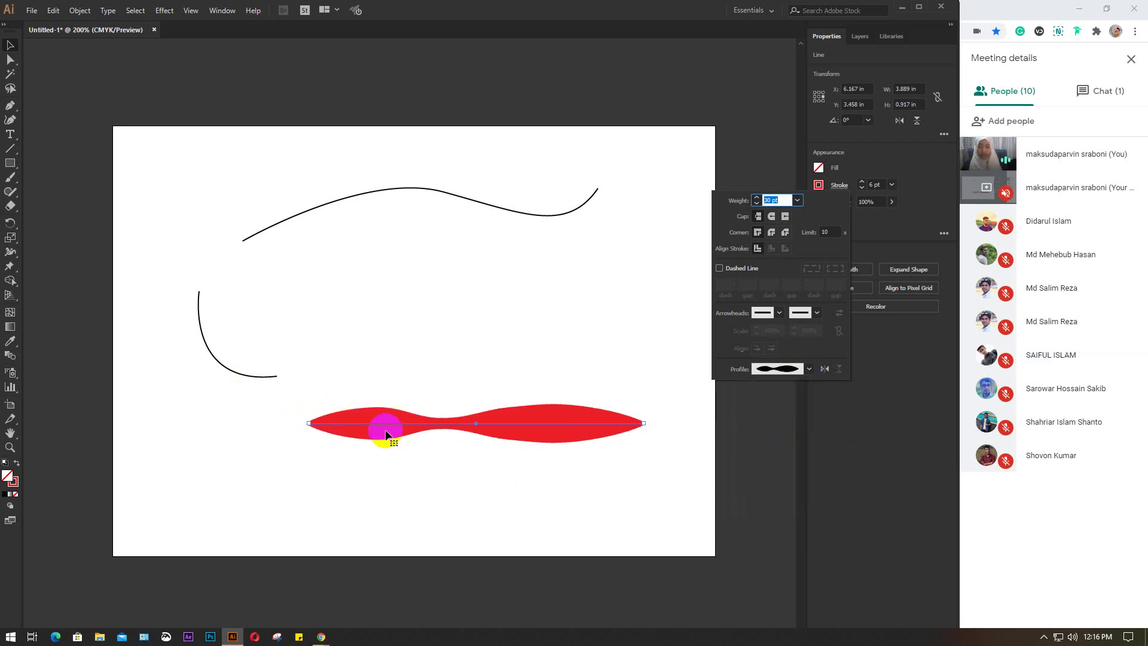
{"action": "left_click", "coordinate": [825, 368]}
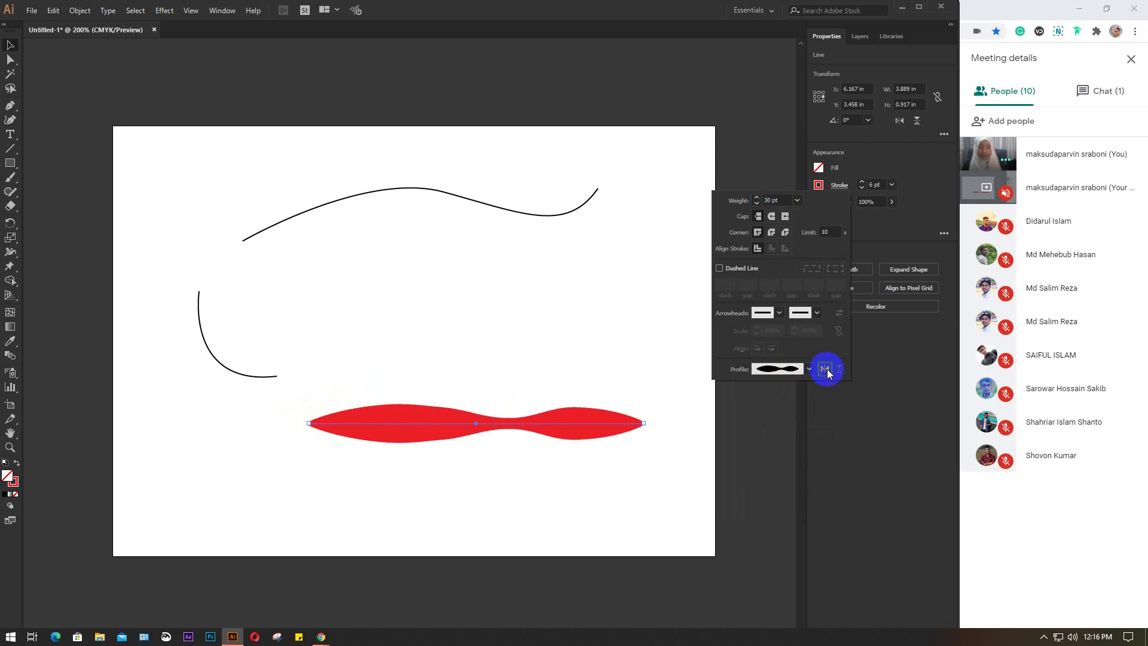
{"action": "left_click", "coordinate": [825, 369]}
{"action": "left_click", "coordinate": [826, 368]}
{"action": "left_click", "coordinate": [769, 462]}
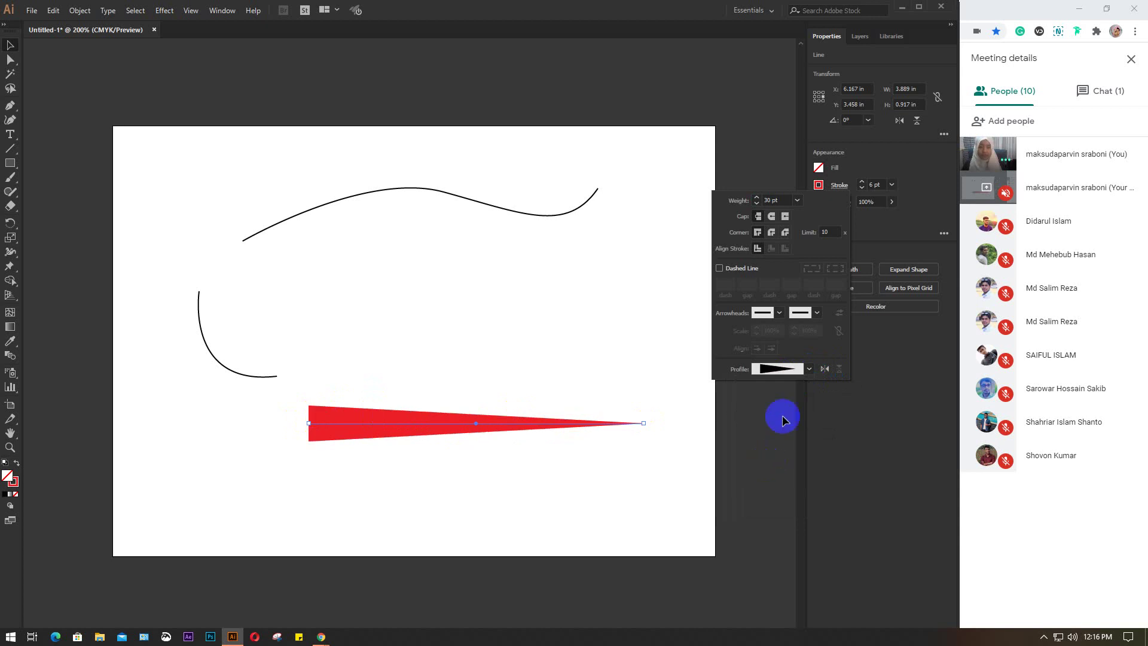
{"action": "left_click", "coordinate": [825, 369]}
{"action": "left_click", "coordinate": [826, 369]}
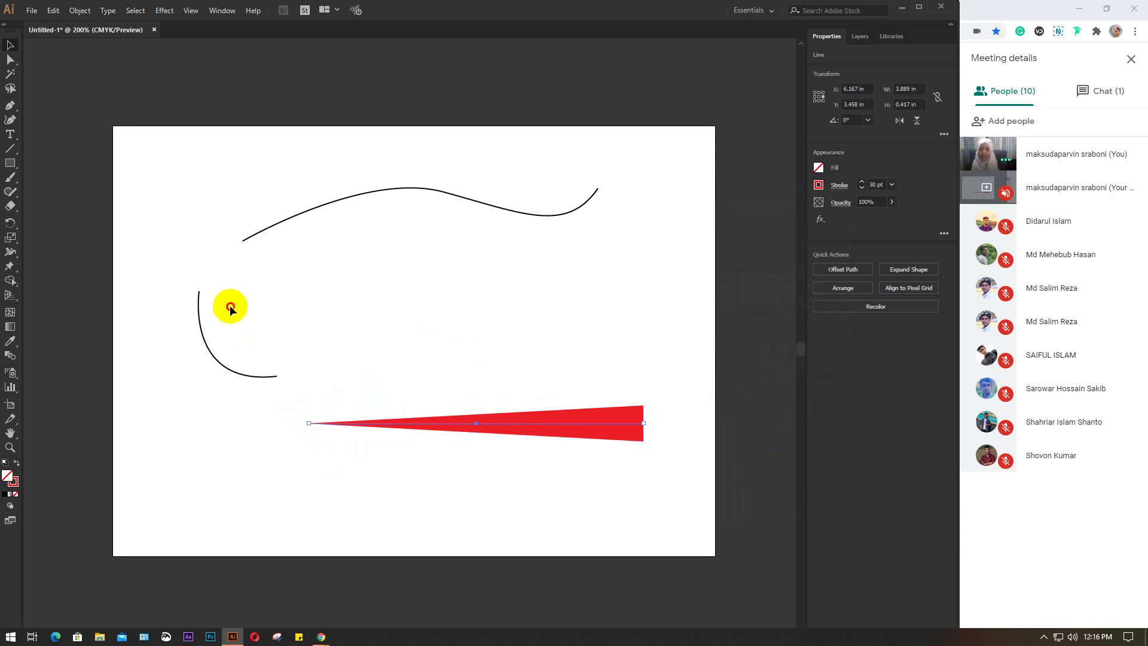
- Select the lower-left arc and raise its stroke weight to 40 pt
{"action": "left_click_drag", "start_coordinate": [231, 307], "coordinate": [190, 415]}
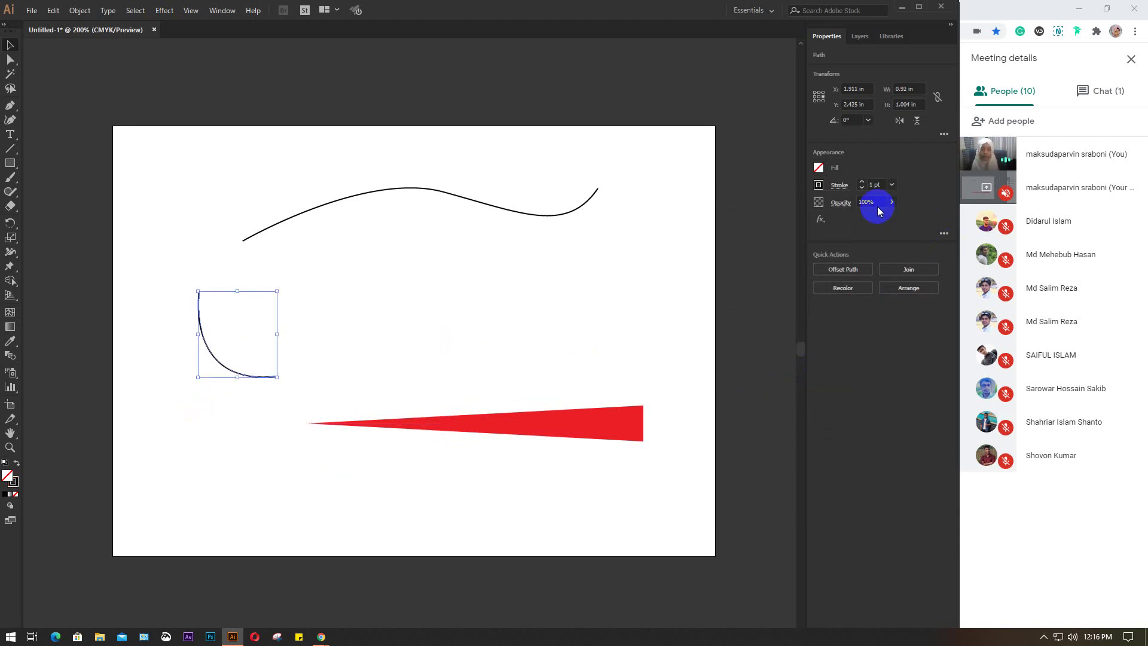
{"action": "left_click", "coordinate": [840, 184]}
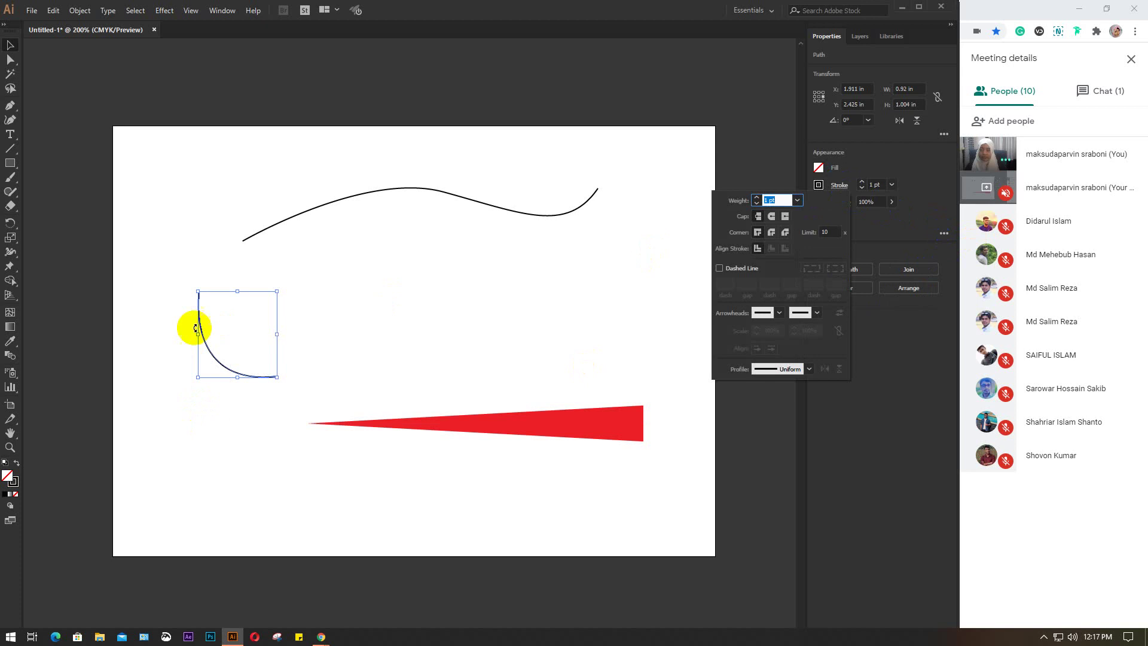
{"action": "type", "text": "2"}
{"action": "key", "text": "Return"}
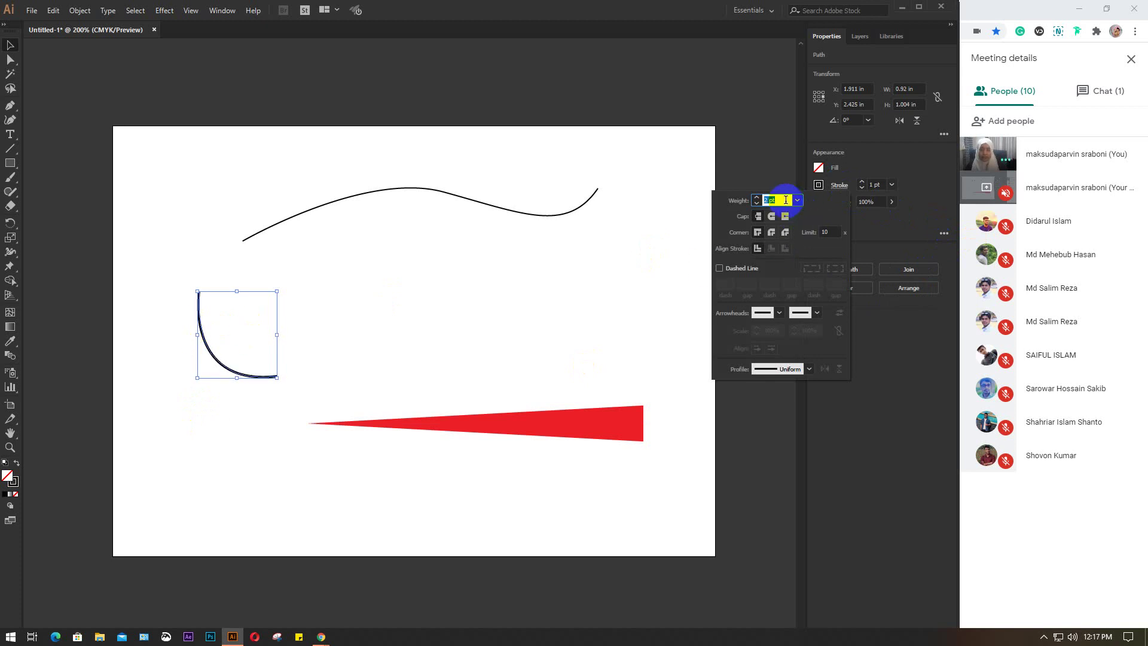
{"action": "key", "text": "Up"}
{"action": "key", "text": "Up"}
{"action": "key", "text": "Up"}
{"action": "key", "text": "Up"}
{"action": "key", "text": "Up"}
{"action": "key", "text": "Up"}
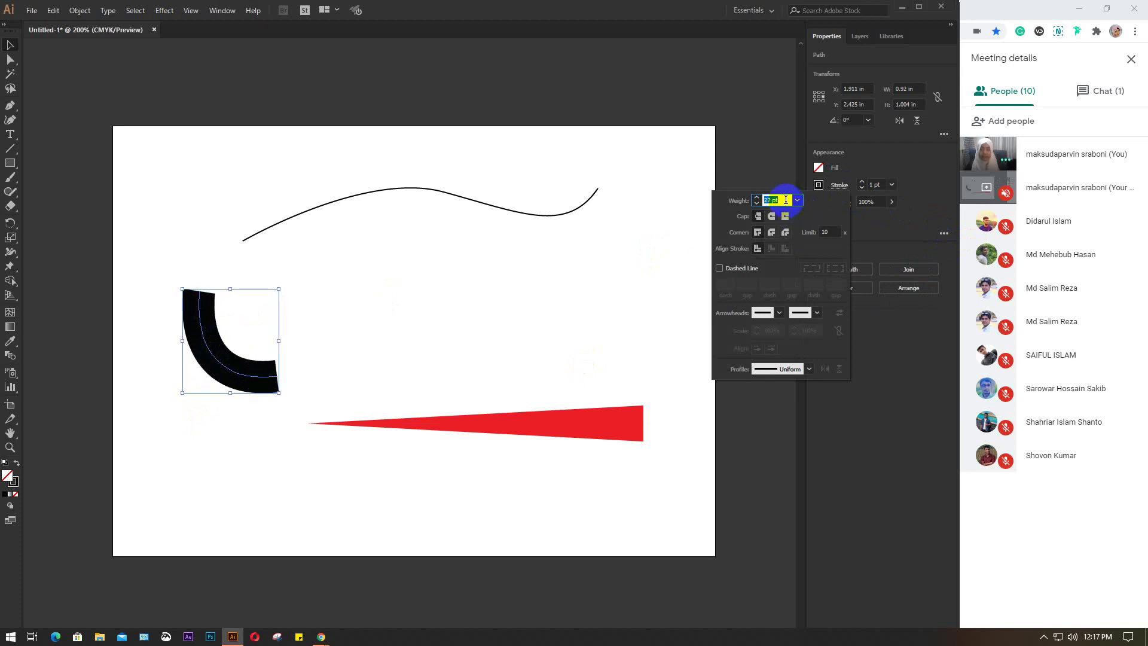
{"action": "key", "text": "Up"}
{"action": "key", "text": "Up"}
{"action": "key", "text": "Up"}
{"action": "key", "text": "Up"}
{"action": "key", "text": "Up"}
{"action": "key", "text": "Up"}
{"action": "key", "text": "Up"}
{"action": "key", "text": "Up"}
{"action": "key", "text": "Up"}
{"action": "key", "text": "Up"}
{"action": "key", "text": "Up"}
{"action": "key", "text": "Up"}
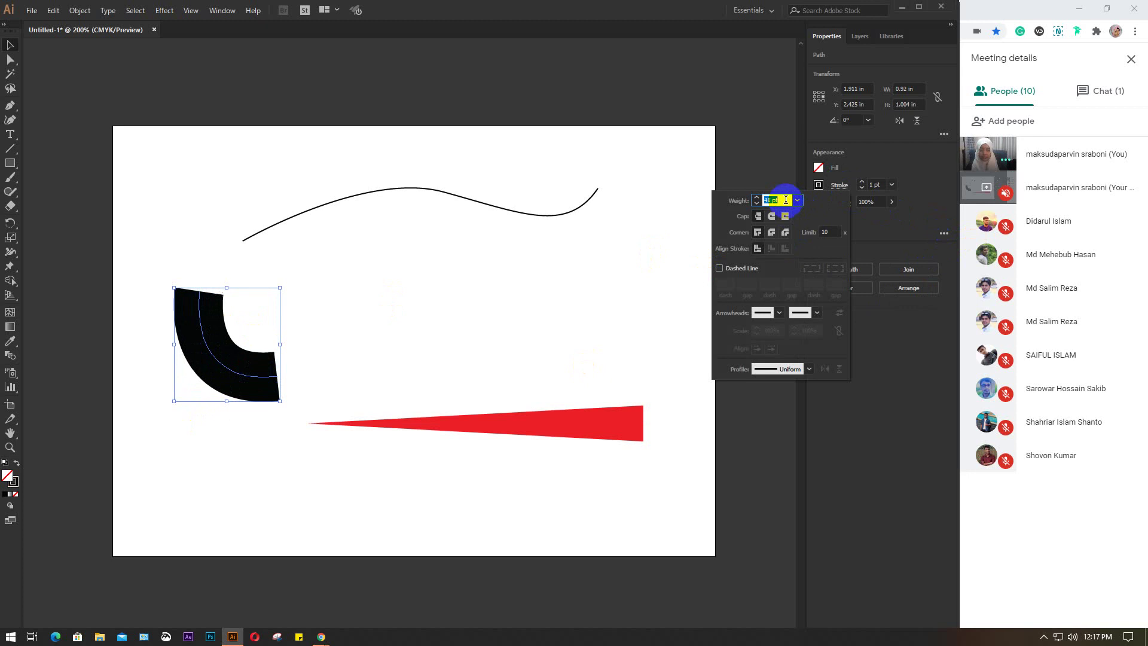
{"action": "key", "text": "Up"}
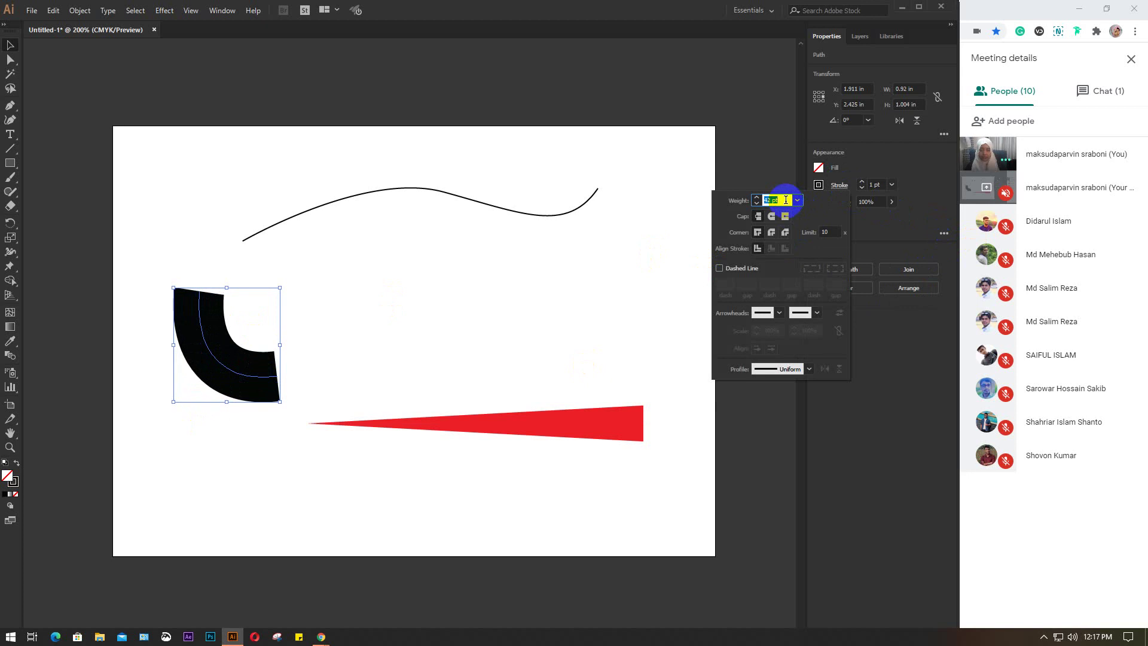
{"action": "key", "text": "Down"}
{"action": "key", "text": "Down"}
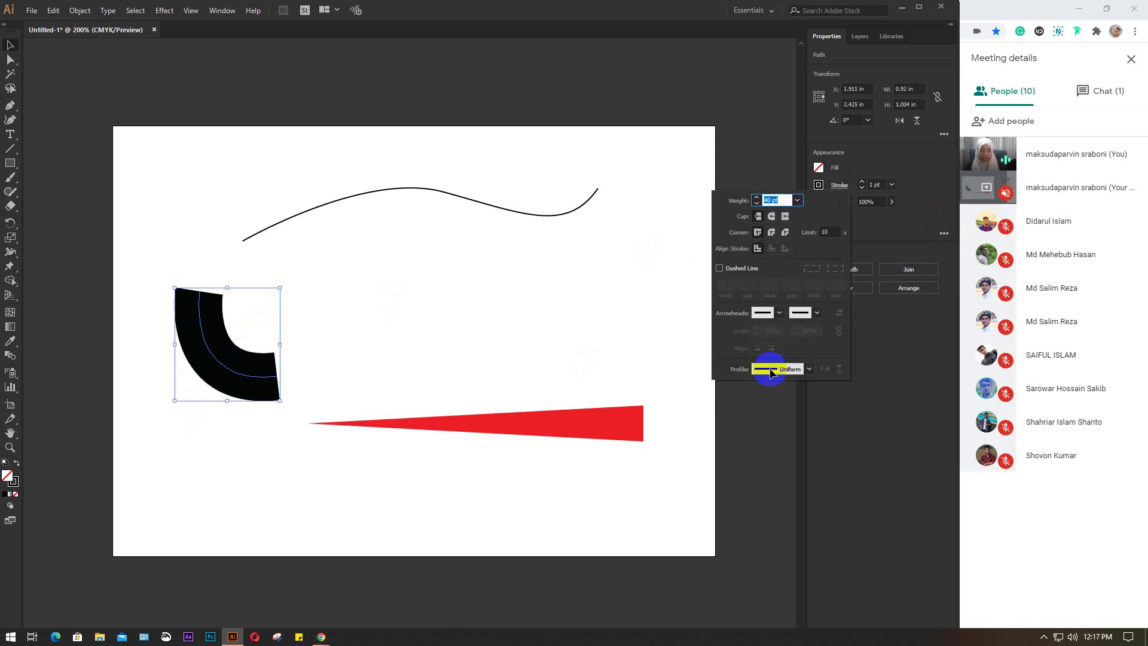
- Apply Width Profile 1 for a tapered crescent and thin the stroke to about 12 pt
{"action": "left_click", "coordinate": [809, 369]}
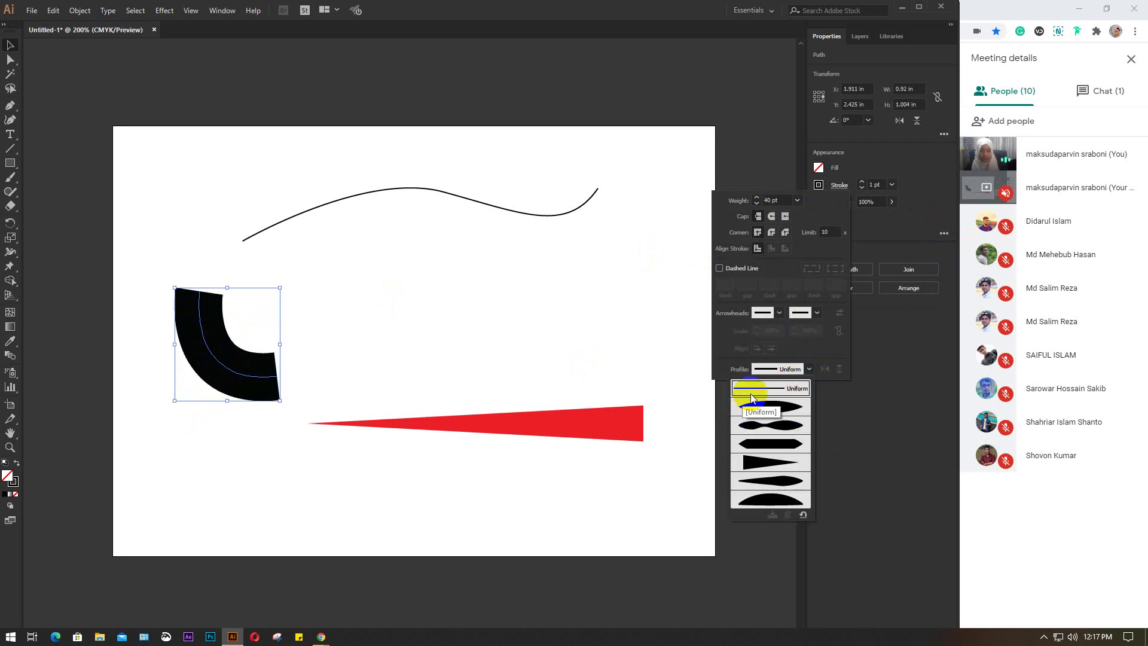
{"action": "left_click", "coordinate": [774, 406]}
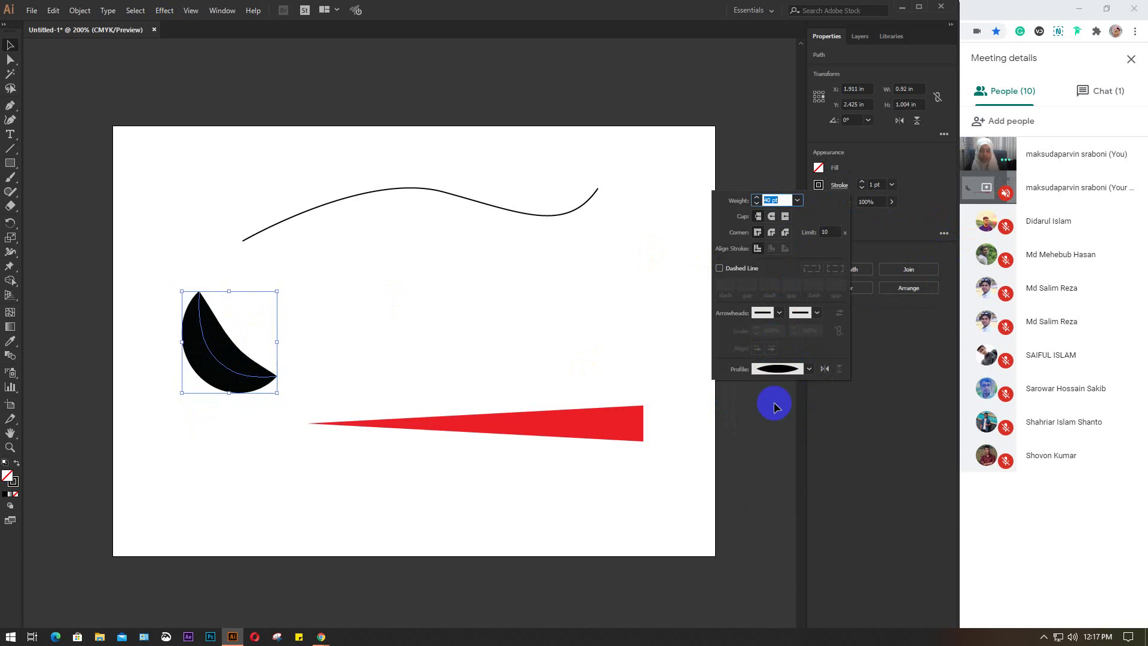
{"action": "key", "text": "Down"}
{"action": "key", "text": "Down"}
{"action": "key", "text": "Down"}
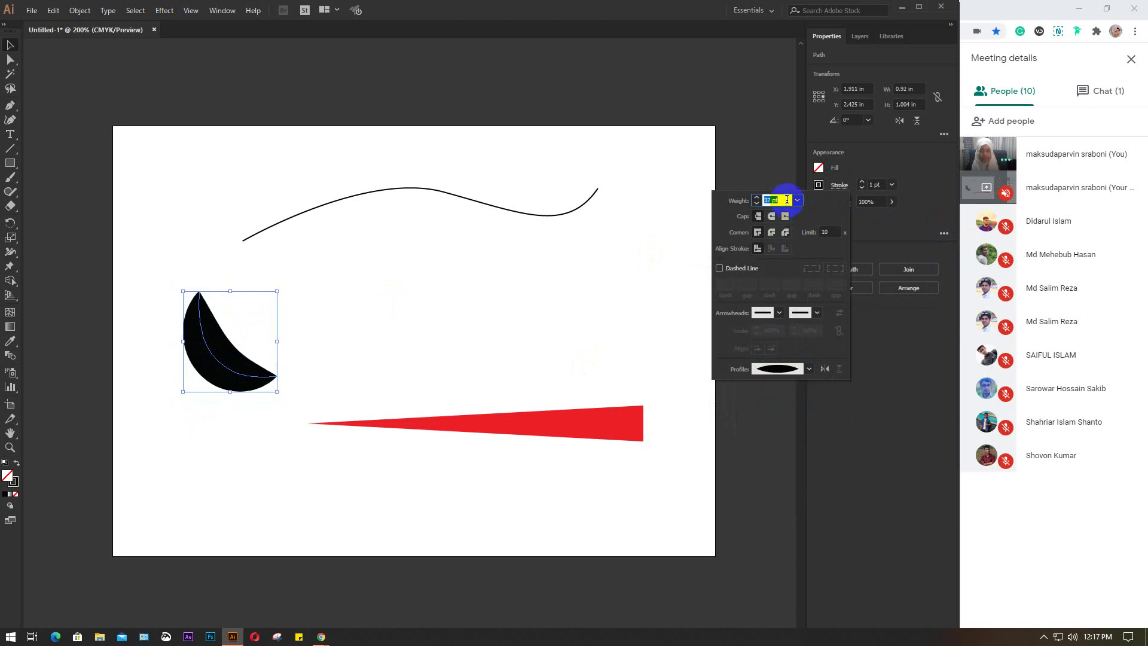
{"action": "key", "text": "Down"}
{"action": "key", "text": "Down"}
{"action": "key", "text": "Down"}
{"action": "key", "text": "Down"}
{"action": "key", "text": "Down"}
{"action": "key", "text": "Down"}
{"action": "key", "text": "Down"}
{"action": "key", "text": "Down"}
{"action": "key", "text": "Down"}
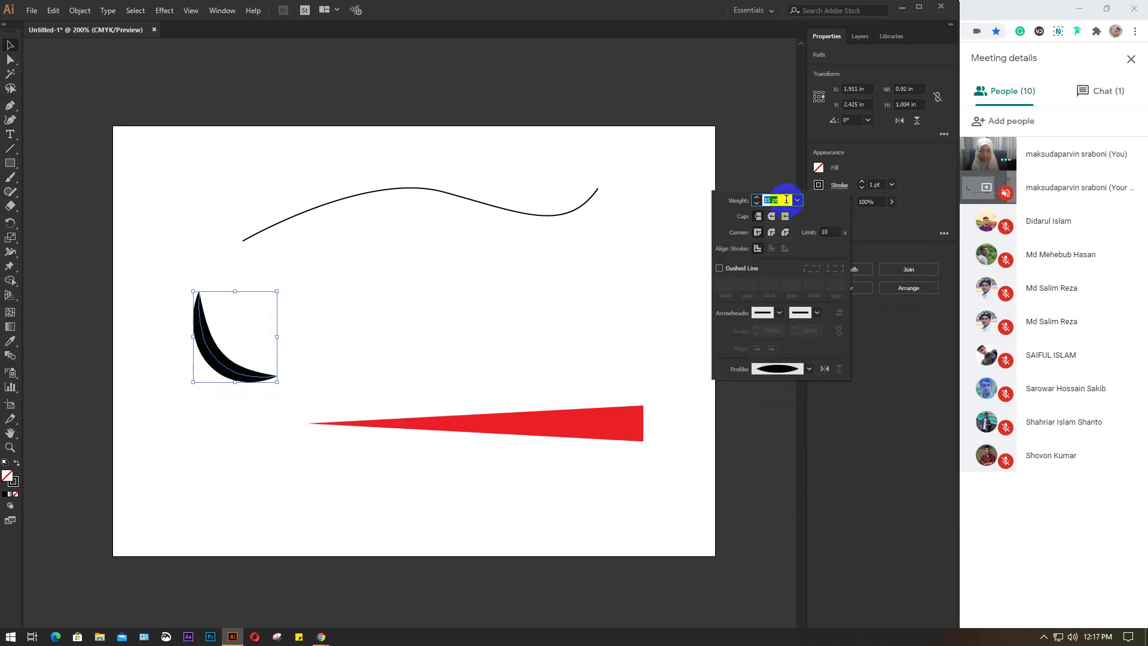
{"action": "key", "text": "Down"}
{"action": "key", "text": "Down"}
{"action": "key", "text": "Down"}
{"action": "key", "text": "Down"}
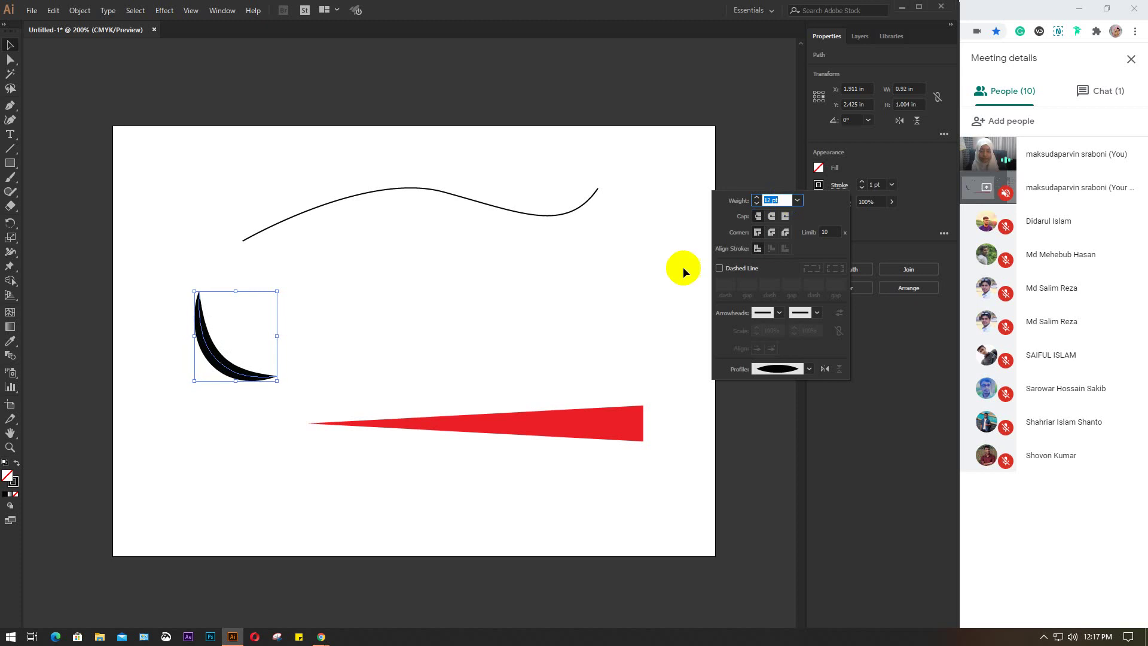
{"action": "left_click", "coordinate": [315, 316]}
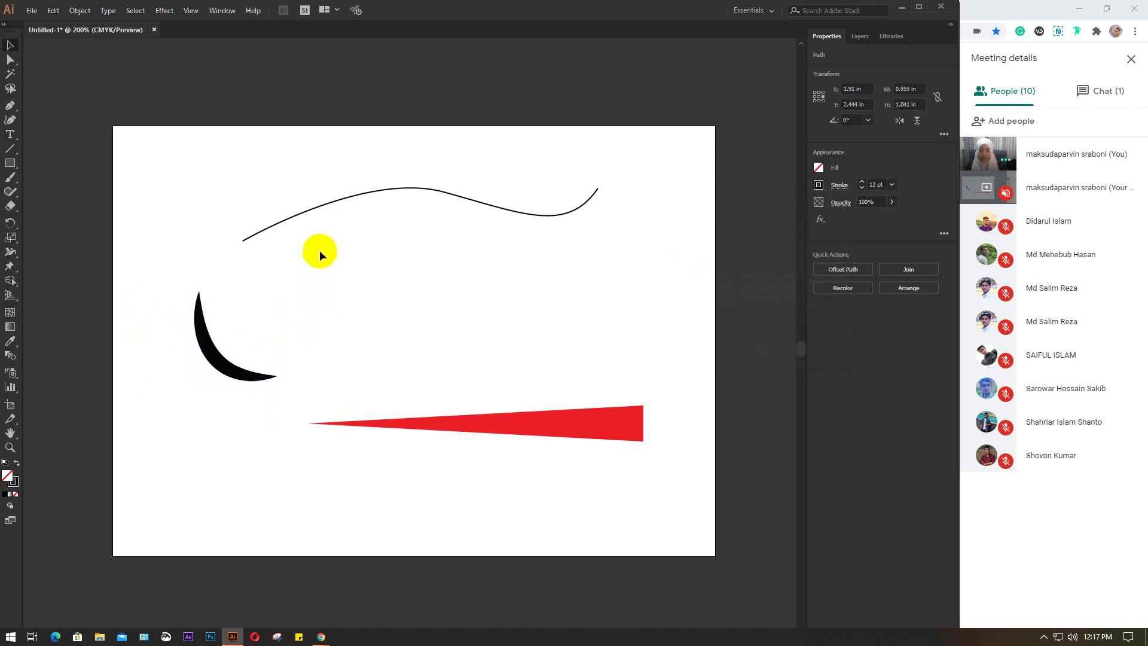
{"action": "left_click", "coordinate": [351, 198]}
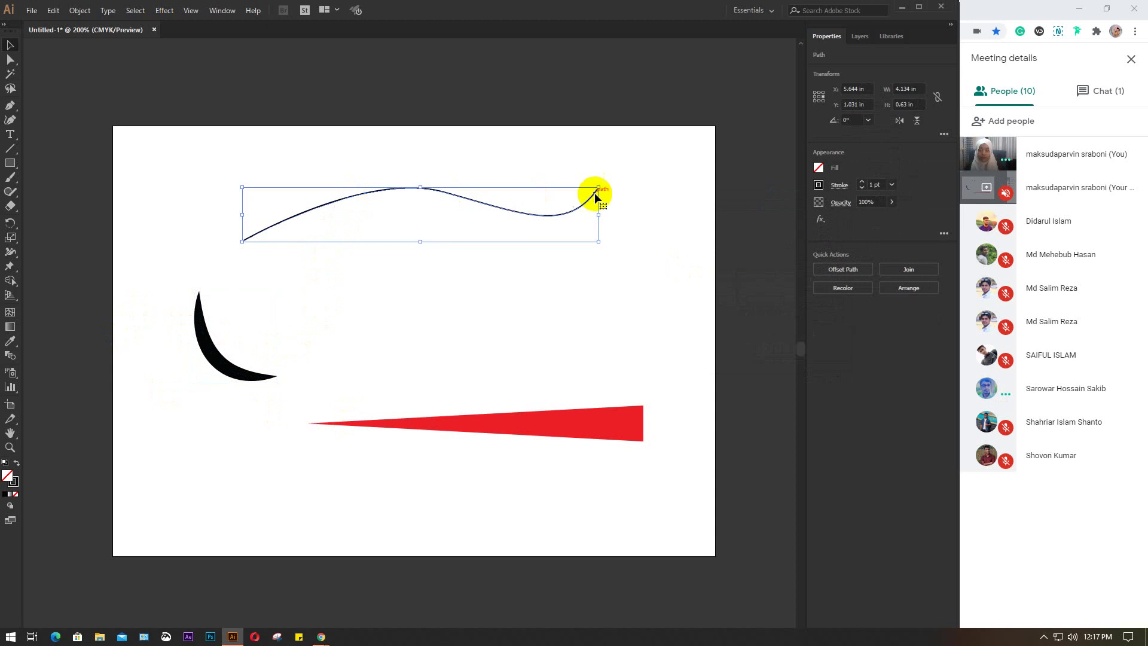
- Delete the top wavy line and draw a gently arching three-point Pen curve in its place
{"action": "key", "text": "Delete"}
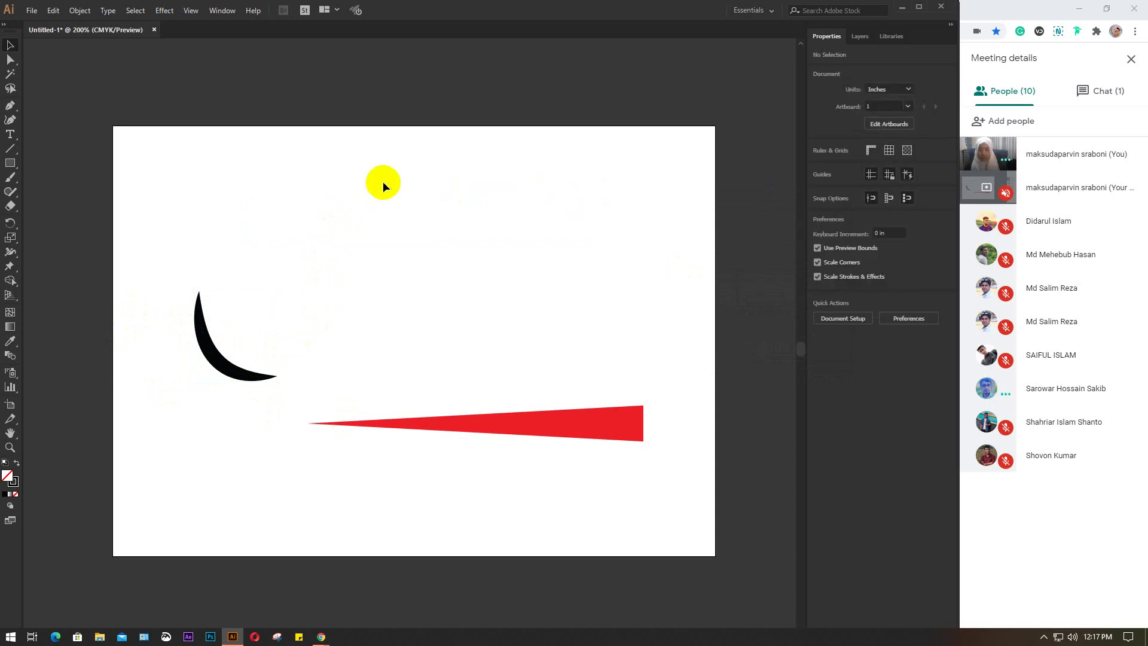
{"action": "left_click", "coordinate": [12, 118]}
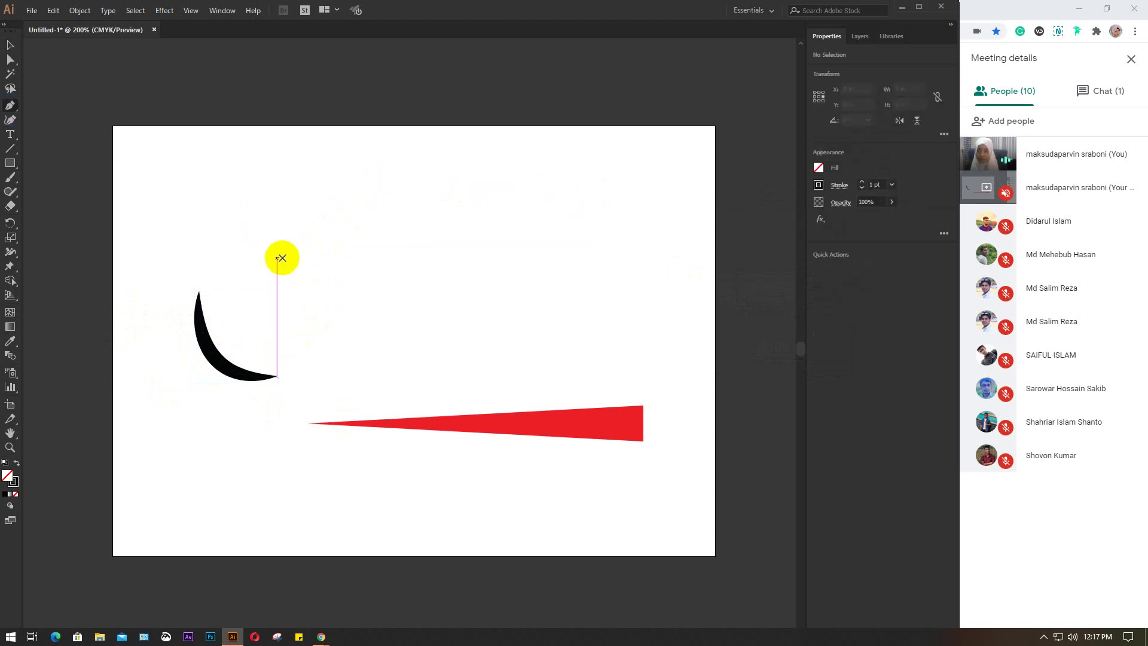
{"action": "left_click", "coordinate": [267, 269]}
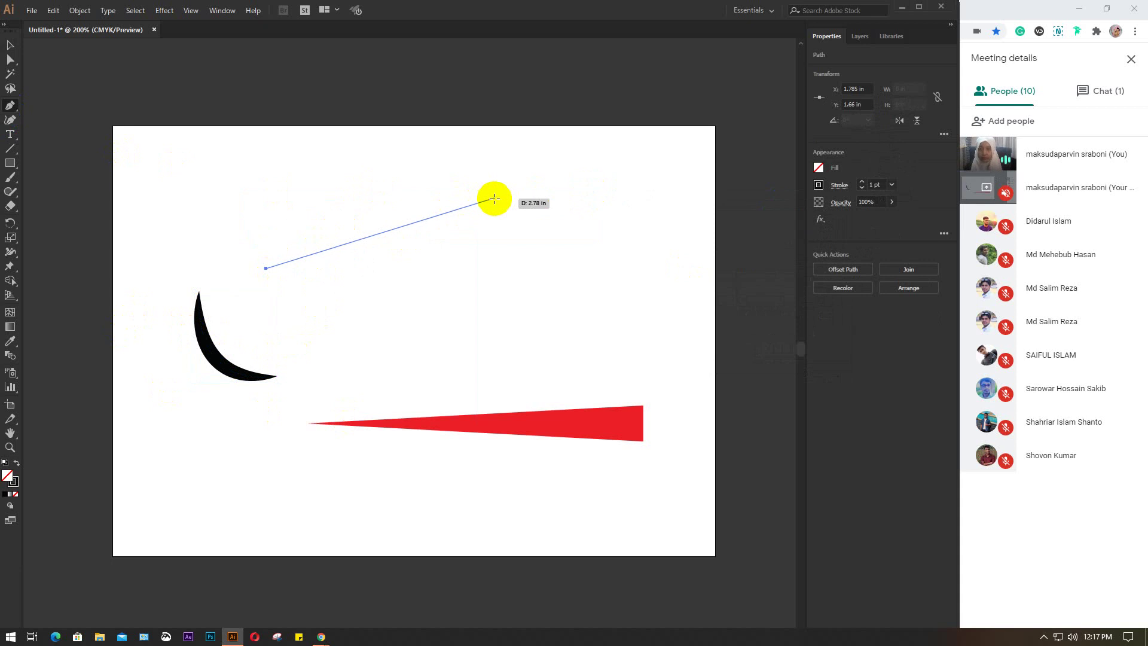
{"action": "left_click_drag", "start_coordinate": [481, 207], "coordinate": [548, 199]}
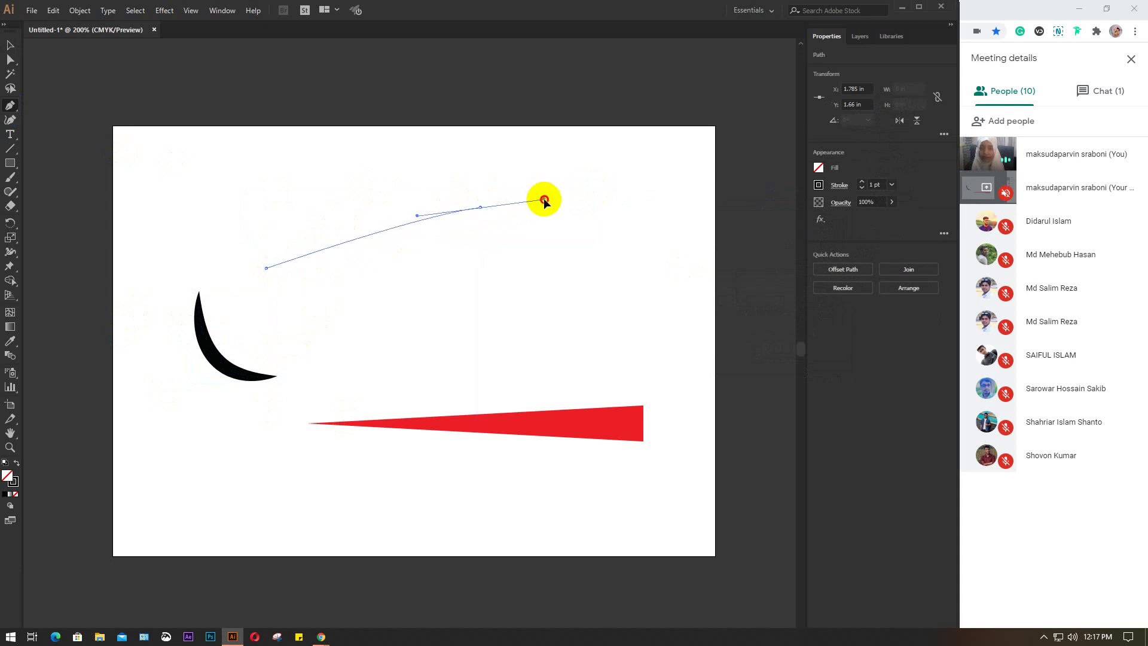
{"action": "left_click", "coordinate": [595, 240]}
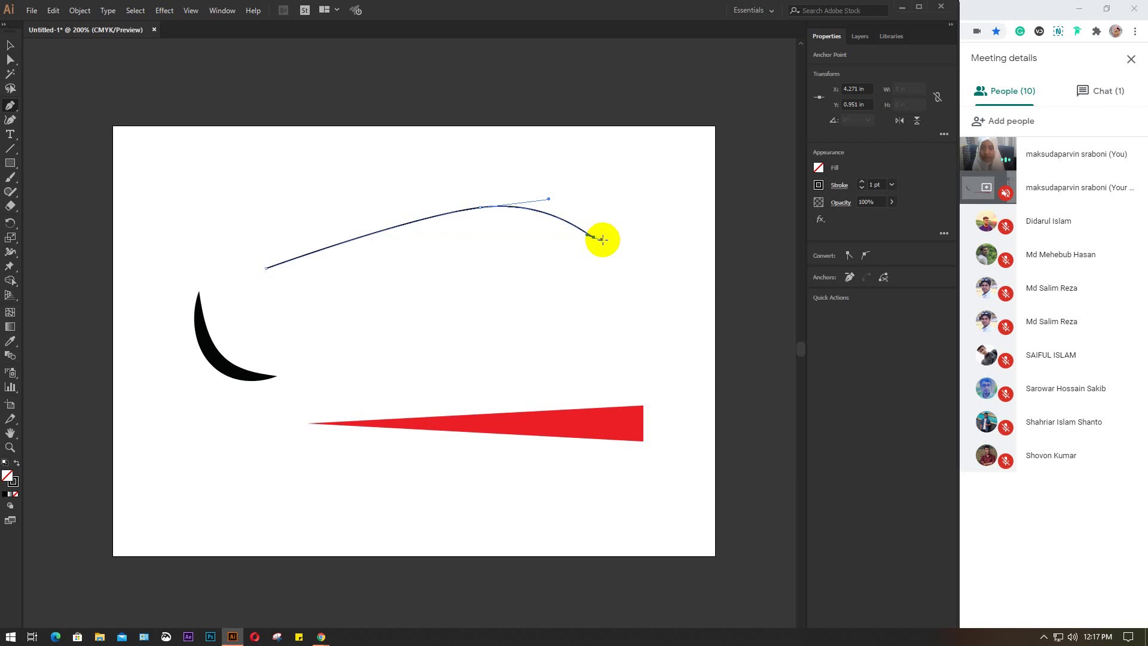
{"action": "key", "text": "v"}
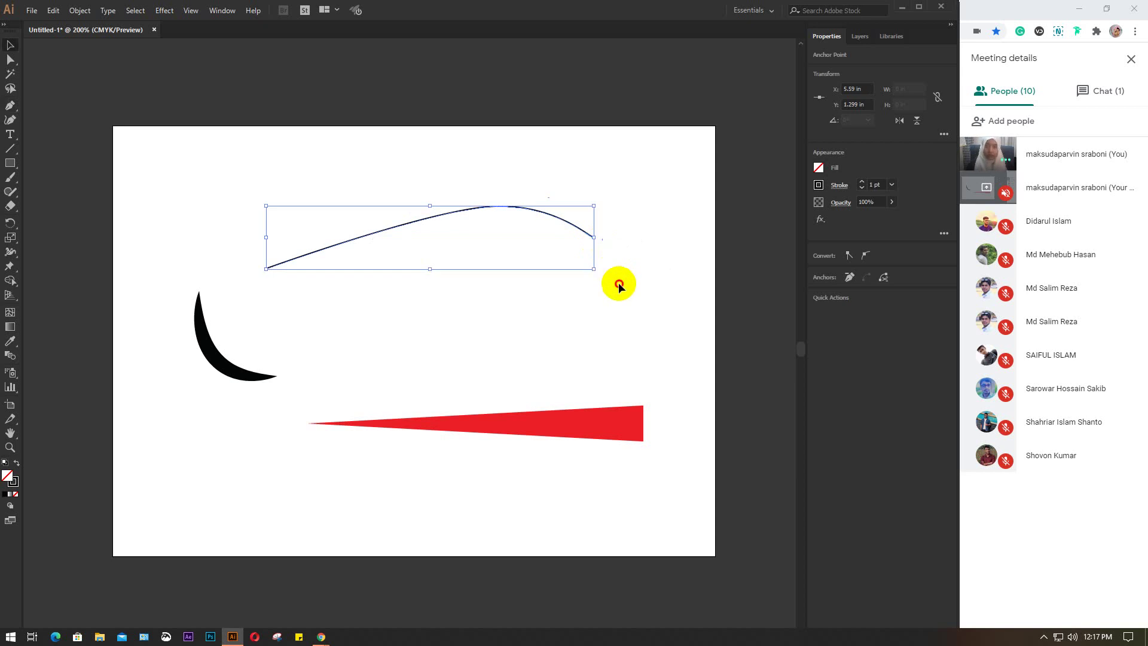
{"action": "mouse_move", "coordinate": [375, 172]}
{"action": "left_mouse_down"}
{"action": "mouse_move", "coordinate": [459, 253]}
{"action": "mouse_move", "coordinate": [529, 256]}
{"action": "left_mouse_up"}
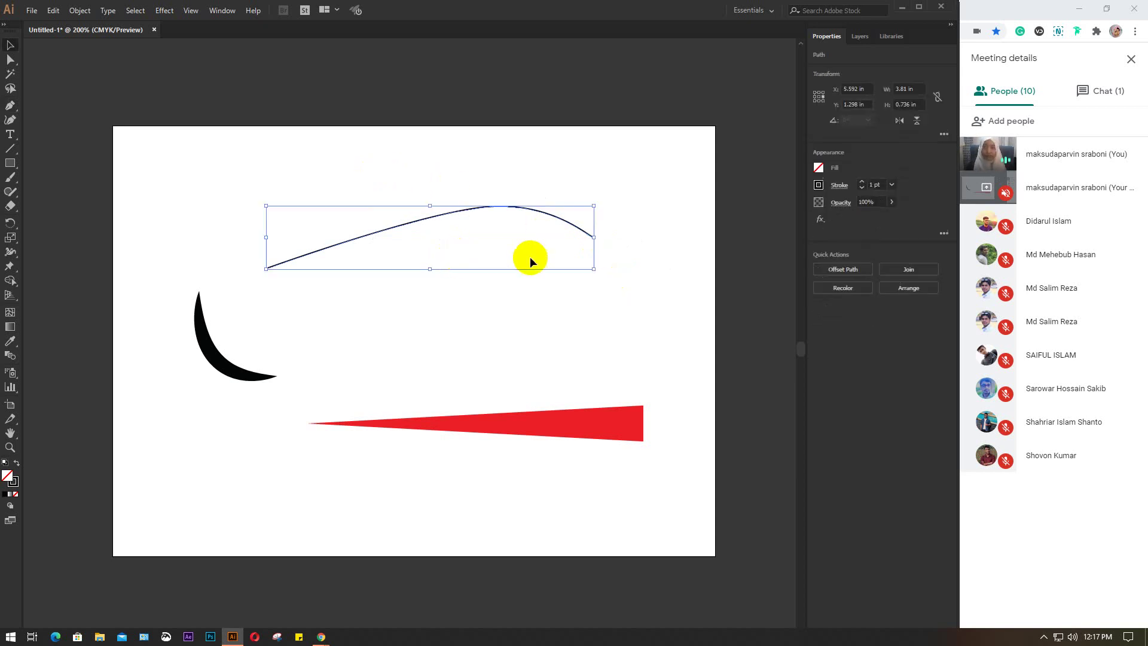
- Raise the black curve's stroke weight to 30 pt in the Stroke panel
{"action": "left_click", "coordinate": [838, 186]}
{"action": "double_click", "coordinate": [777, 200]}
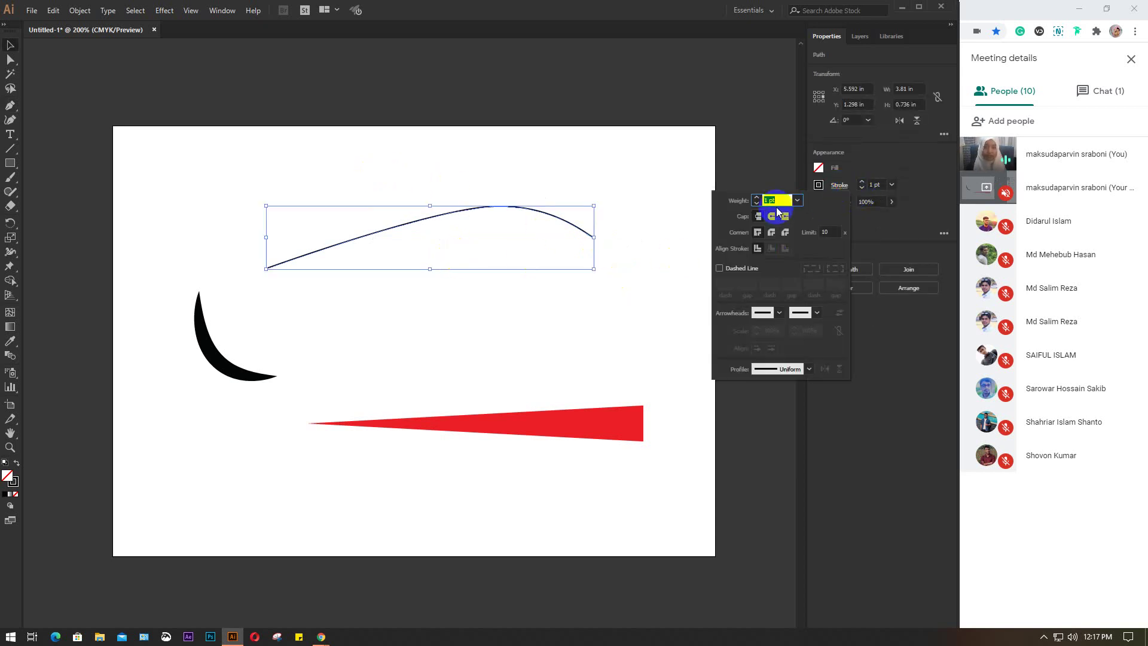
{"action": "type", "text": "4"}
{"action": "key", "text": "Return"}
- Apply the tapered Width Profile so the curve narrows to a point
{"action": "scroll", "coordinate": [790, 200], "scroll_direction": "up", "scroll_amount": 3}
{"action": "scroll", "coordinate": [790, 200], "scroll_direction": "up", "scroll_amount": 3}
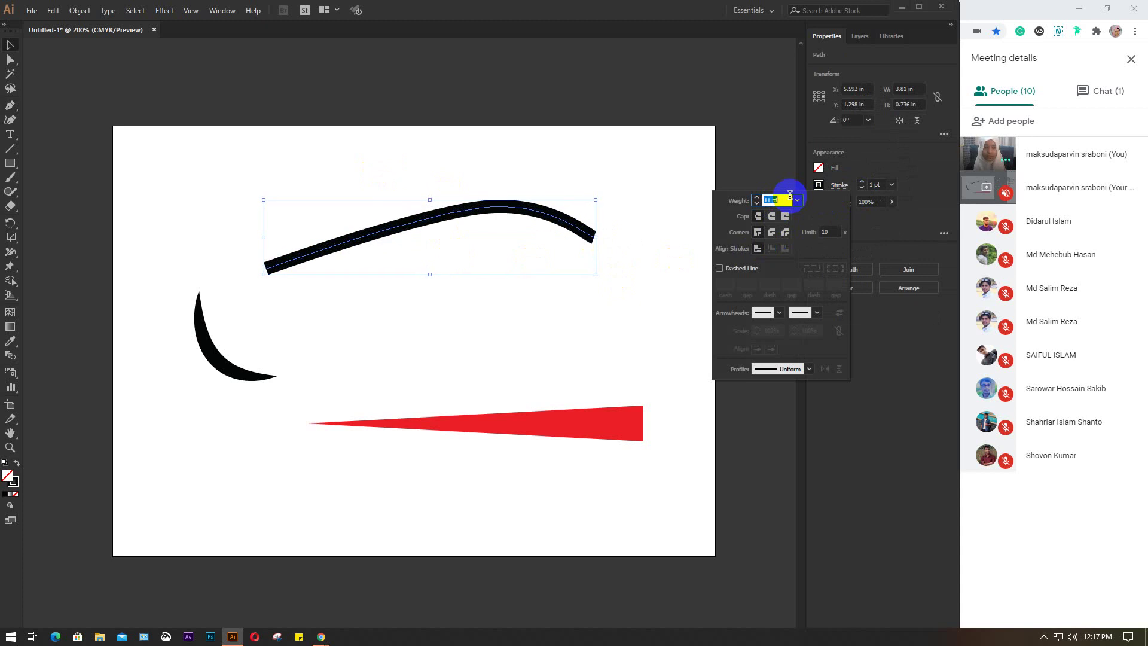
{"action": "scroll", "coordinate": [790, 199], "scroll_direction": "up", "scroll_amount": 3}
{"action": "scroll", "coordinate": [790, 199], "scroll_direction": "up", "scroll_amount": 2}
{"action": "scroll", "coordinate": [790, 200], "scroll_direction": "up", "scroll_amount": 2}
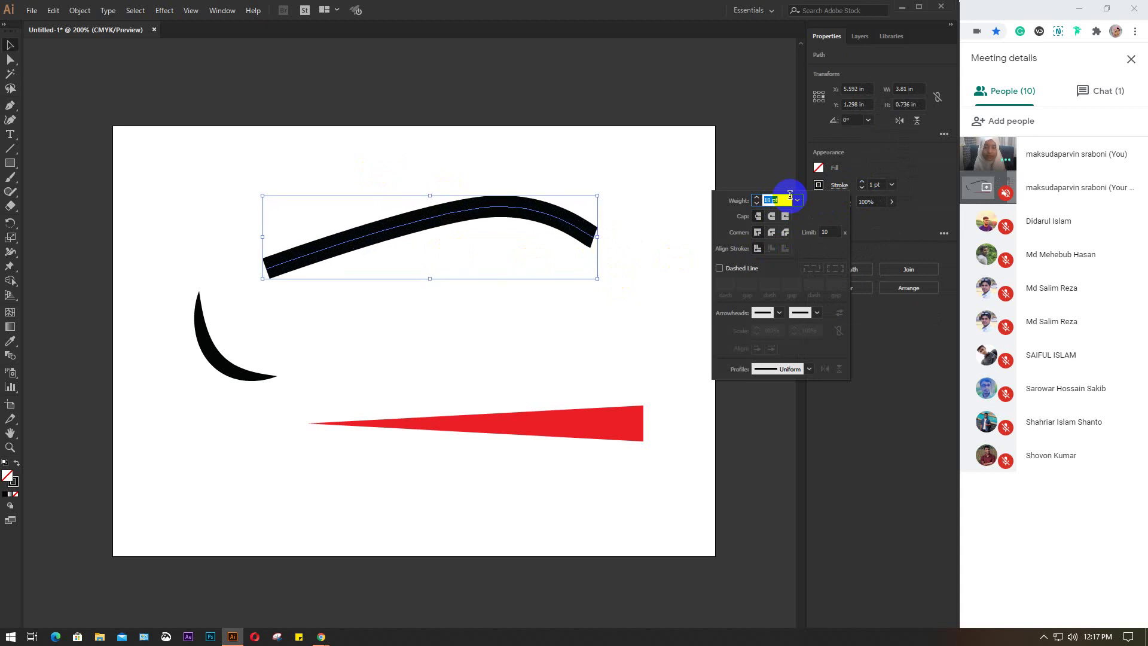
{"action": "scroll", "coordinate": [790, 200], "scroll_direction": "up", "scroll_amount": 3}
{"action": "scroll", "coordinate": [790, 200], "scroll_direction": "up", "scroll_amount": 2}
{"action": "scroll", "coordinate": [789, 200], "scroll_direction": "up", "scroll_amount": 2}
{"action": "scroll", "coordinate": [790, 200], "scroll_direction": "up", "scroll_amount": 4}
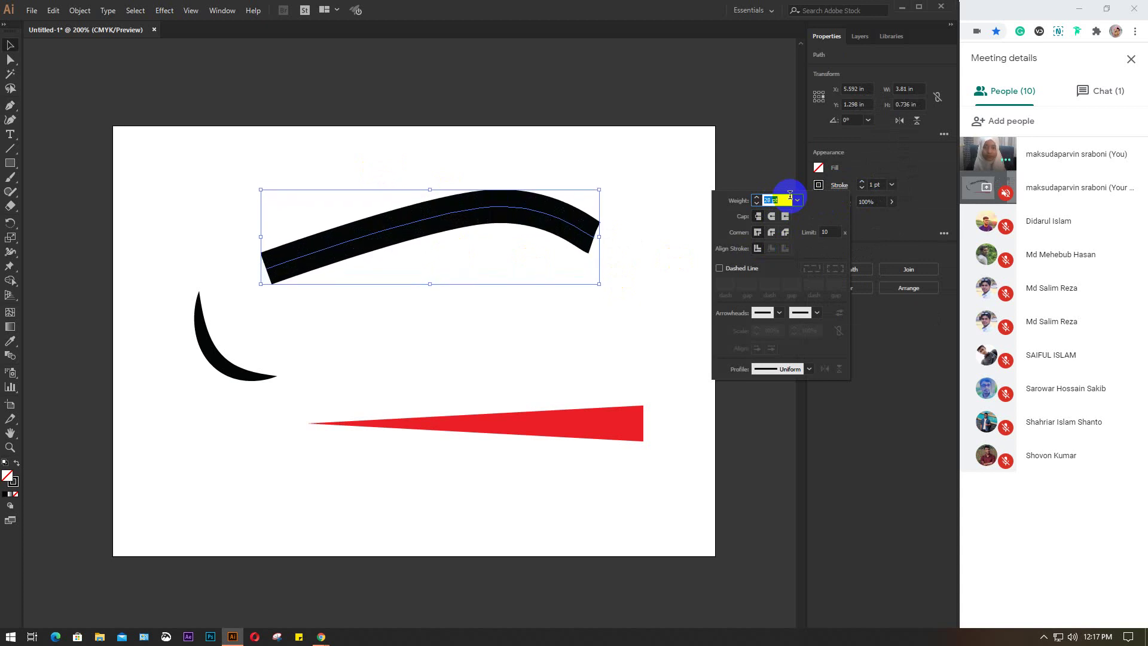
{"action": "scroll", "coordinate": [790, 200], "scroll_direction": "up", "scroll_amount": 2}
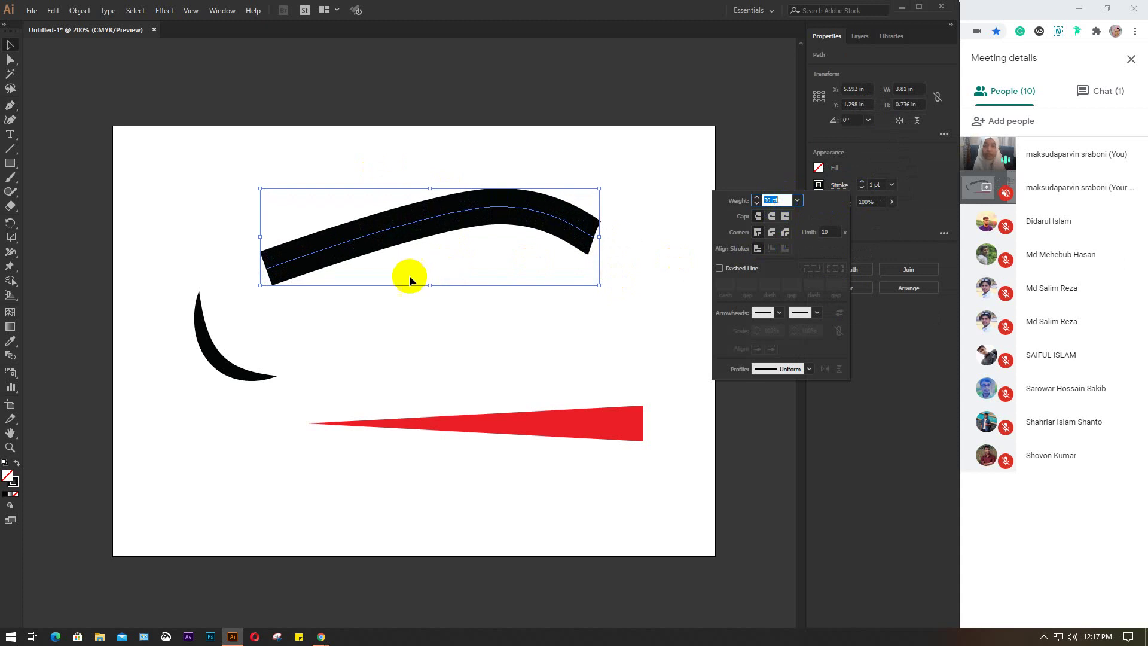
{"action": "left_click", "coordinate": [809, 369]}
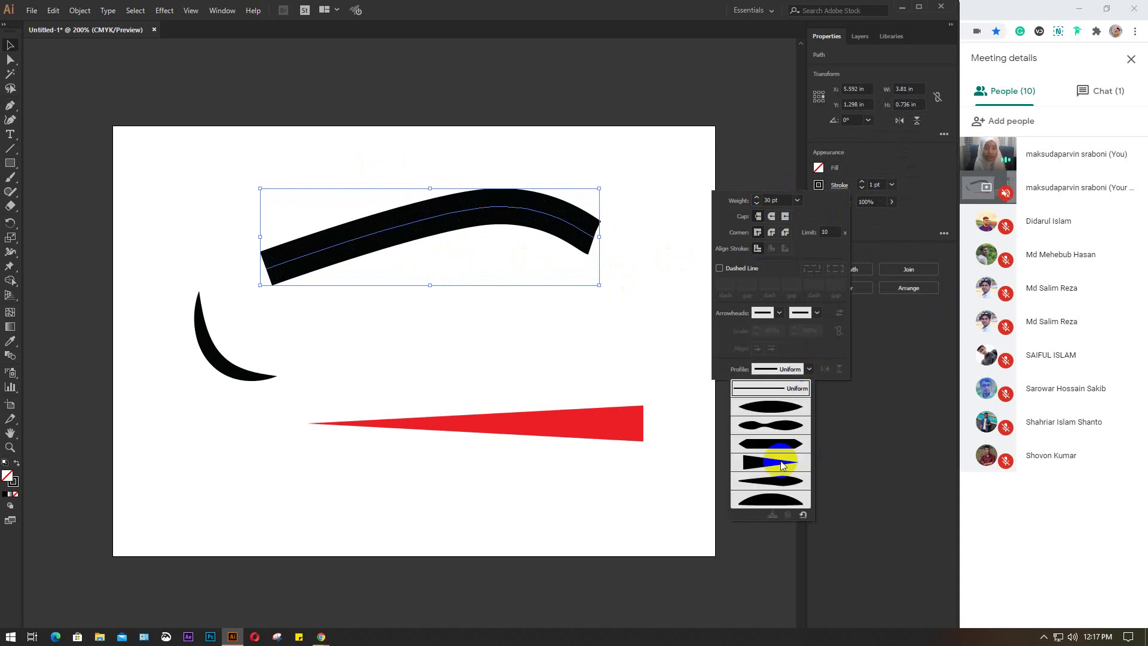
{"action": "left_click", "coordinate": [755, 464]}
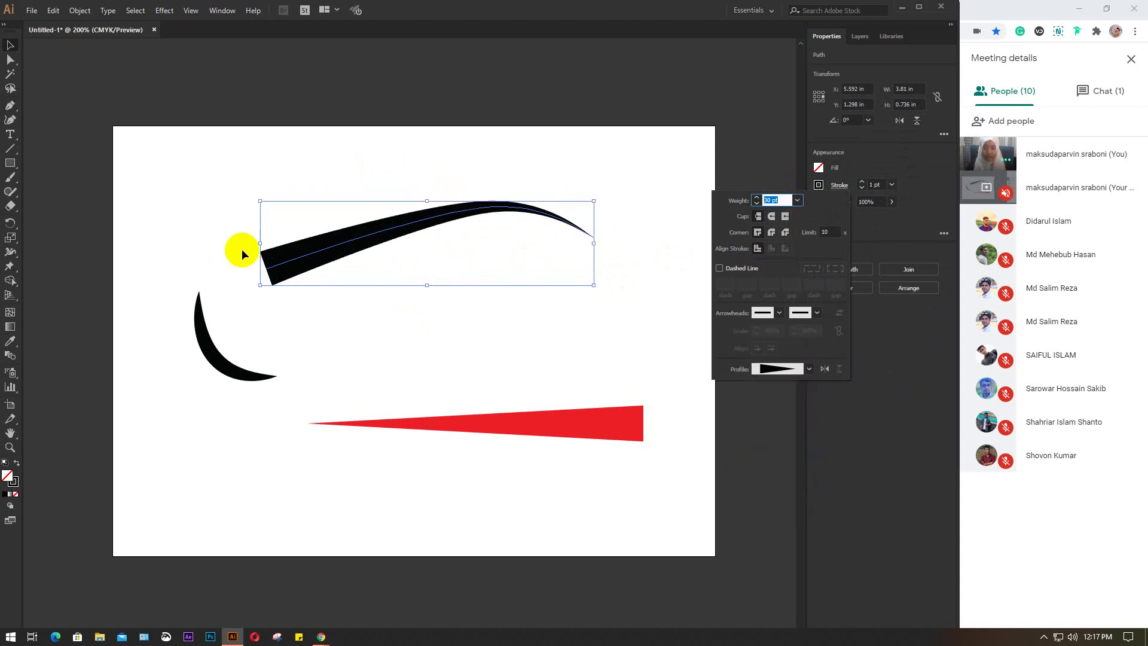
- Give the curve's blunt end a Round Cap, then deselect it
{"action": "left_click", "coordinate": [286, 275]}
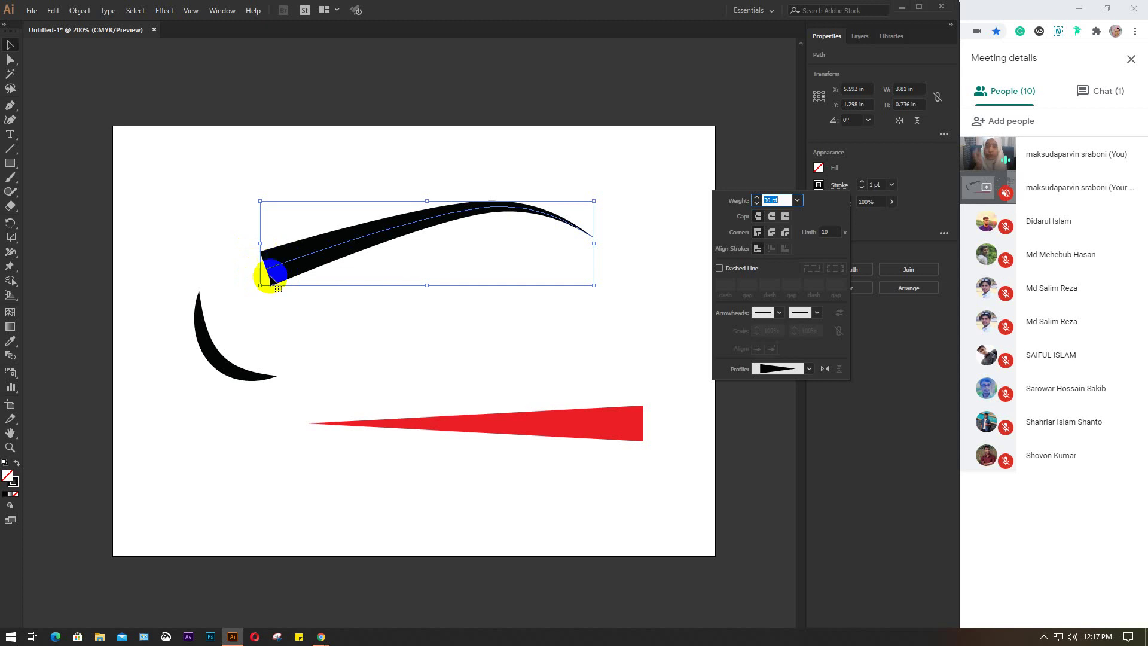
{"action": "left_click", "coordinate": [495, 208]}
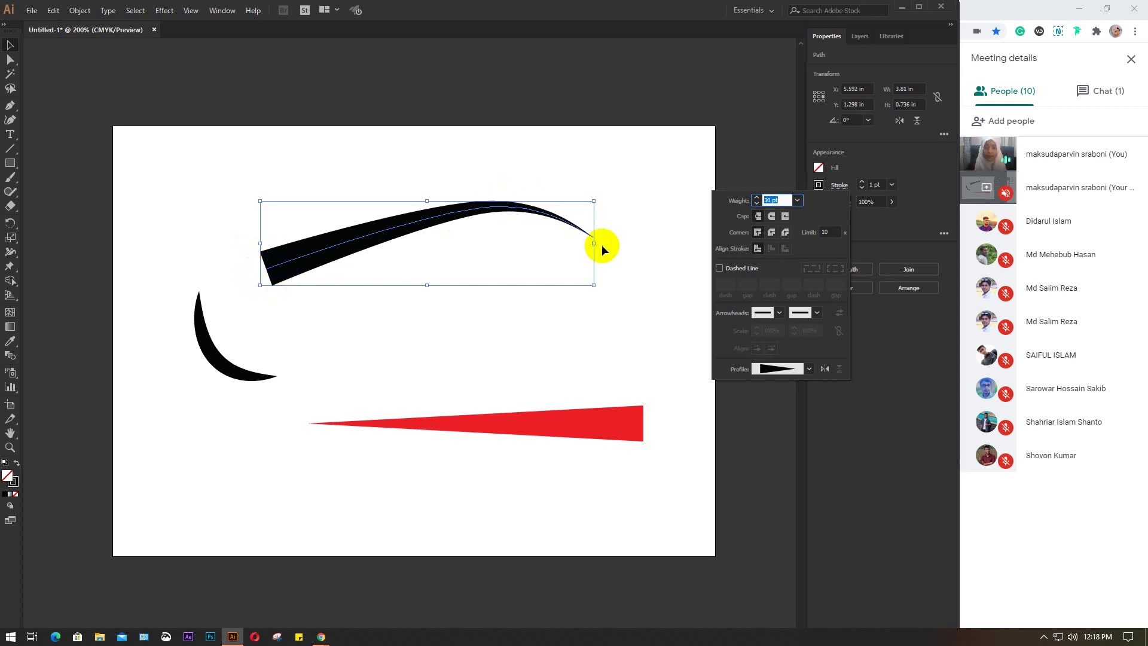
{"action": "left_click", "coordinate": [272, 263]}
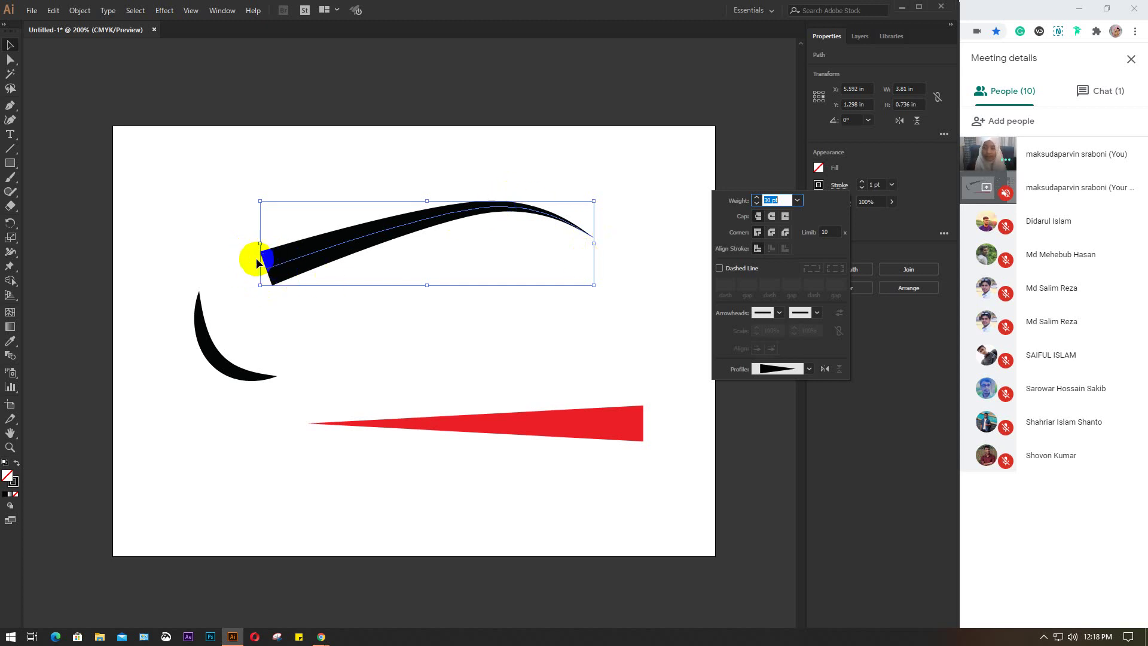
{"action": "left_click", "coordinate": [792, 257]}
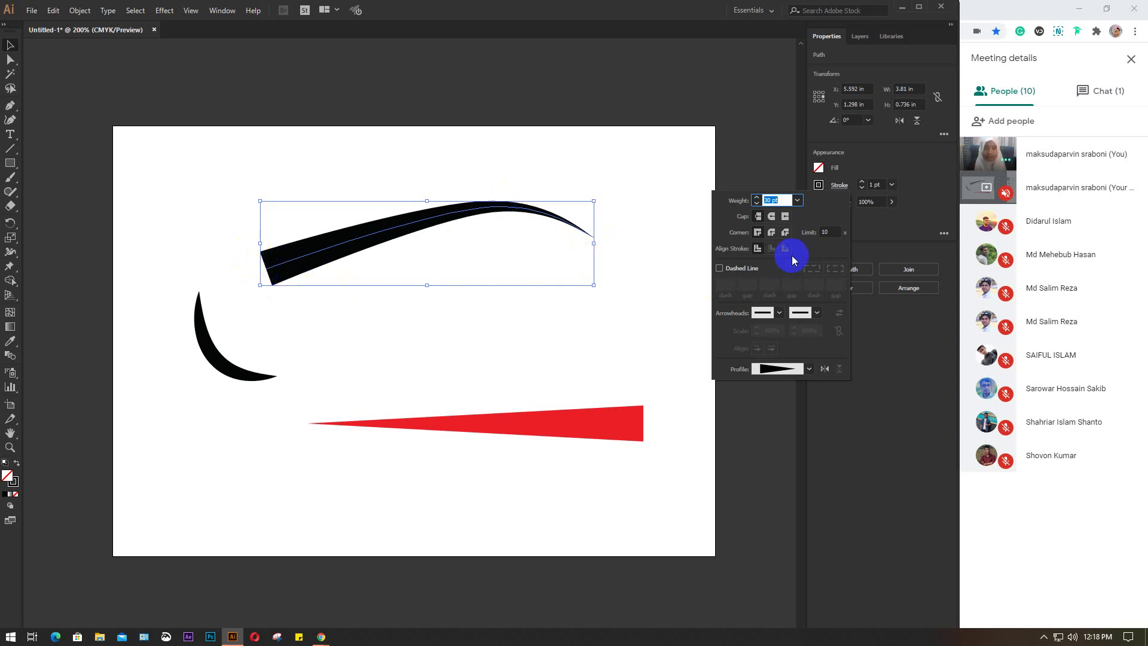
{"action": "left_click", "coordinate": [771, 217]}
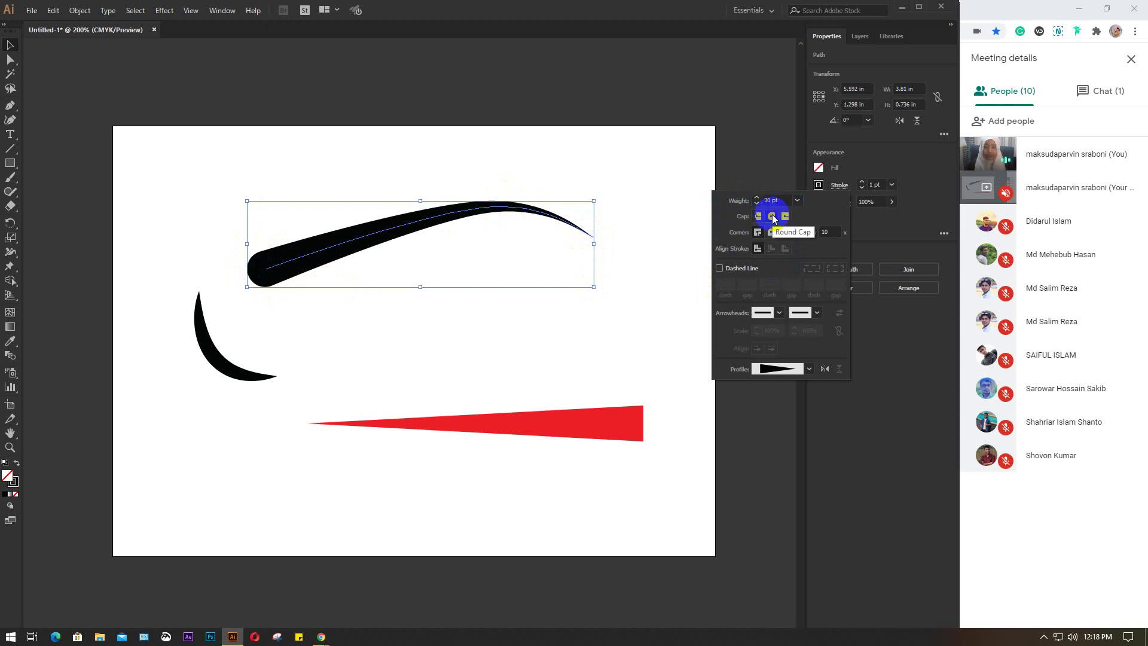
{"action": "left_click", "coordinate": [665, 291]}
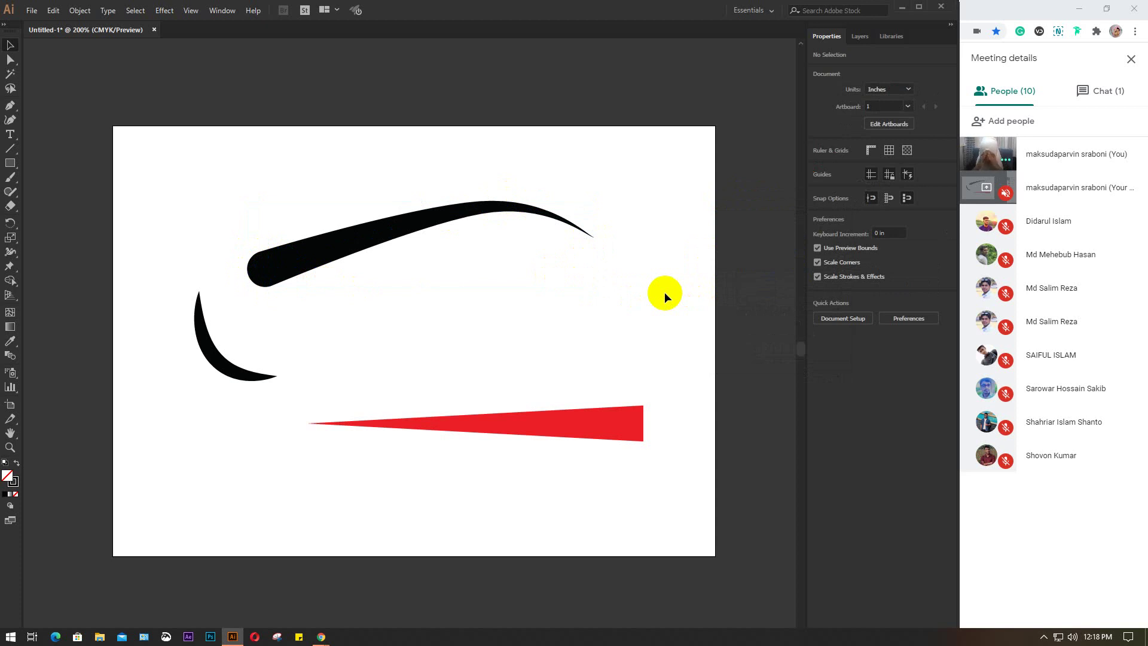
- Marquee-select the red stroke, black crescent and black curve and delete them
{"action": "left_click_drag", "start_coordinate": [167, 197], "coordinate": [534, 476]}
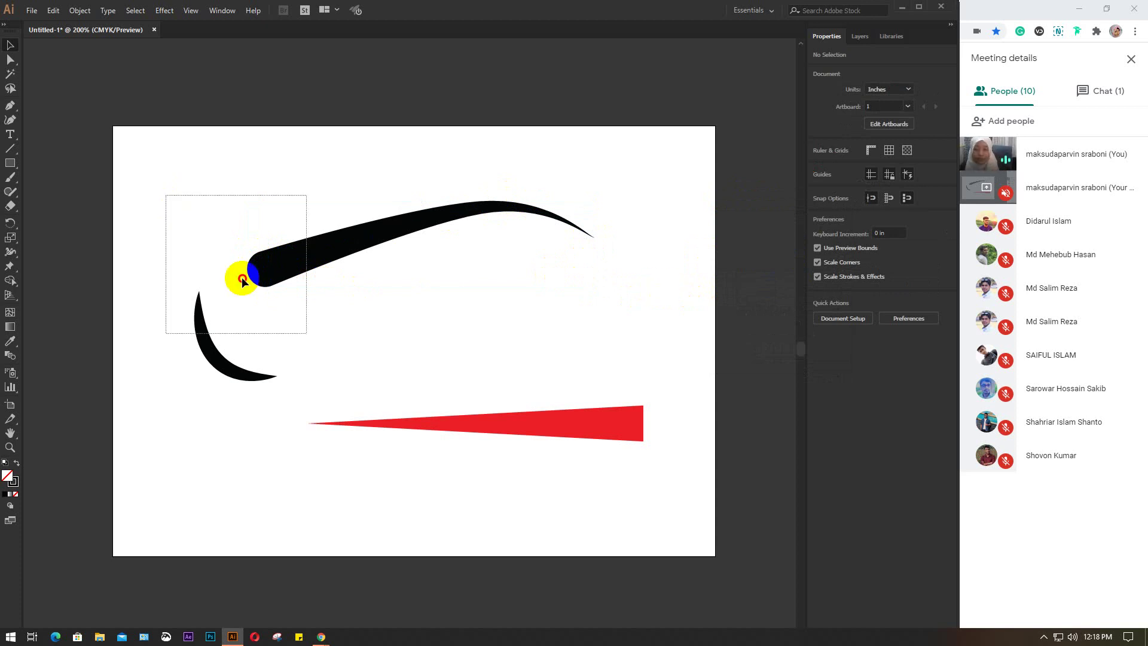
{"action": "key", "text": "Delete"}
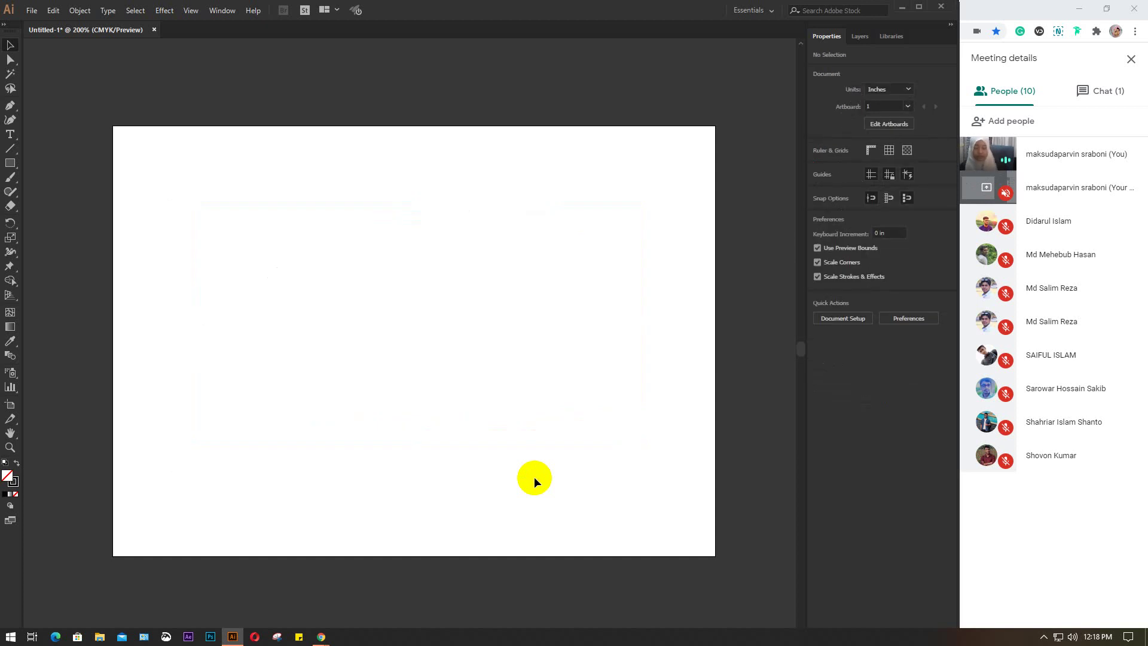
{"action": "scroll", "coordinate": [353, 335], "scroll_direction": "down", "scroll_amount": 2}
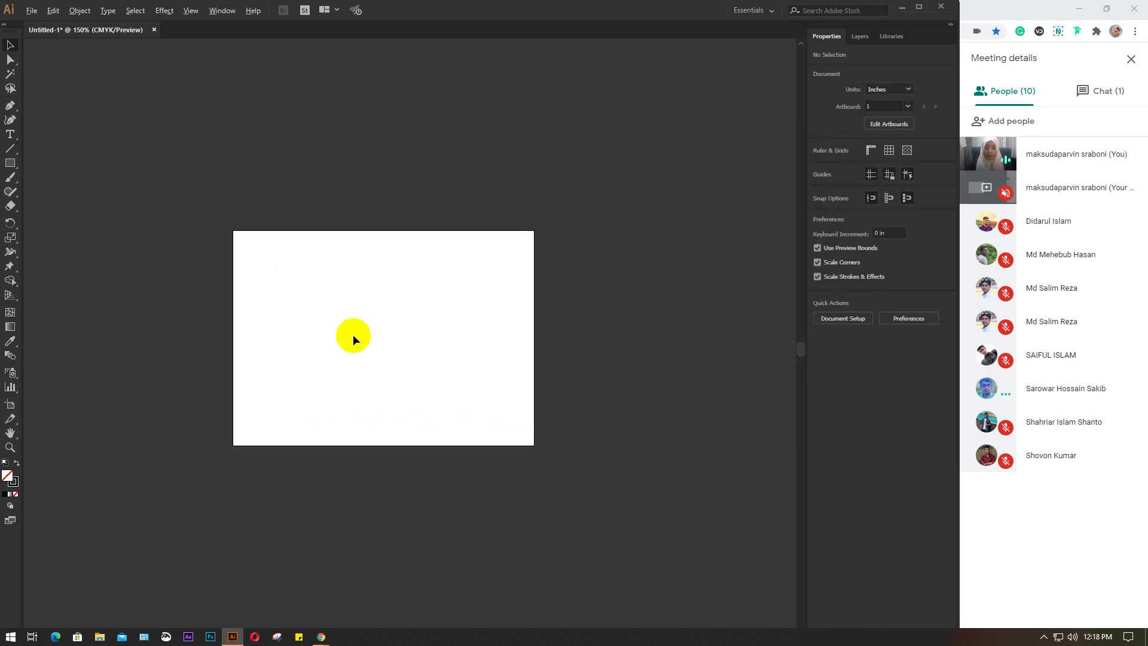
{"action": "scroll", "coordinate": [352, 335], "scroll_direction": "up", "scroll_amount": 2}
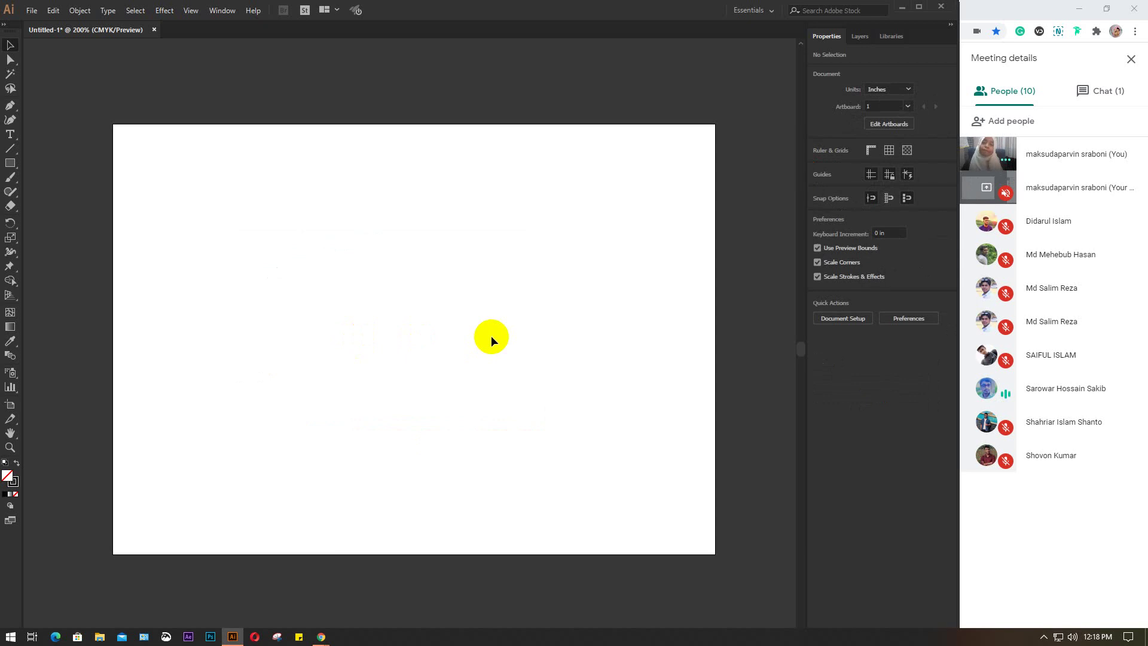
- Bring up the attendance spreadsheet and copy the 23.07.20 heading from GD 51's AH4
{"action": "left_click", "coordinate": [903, 8]}
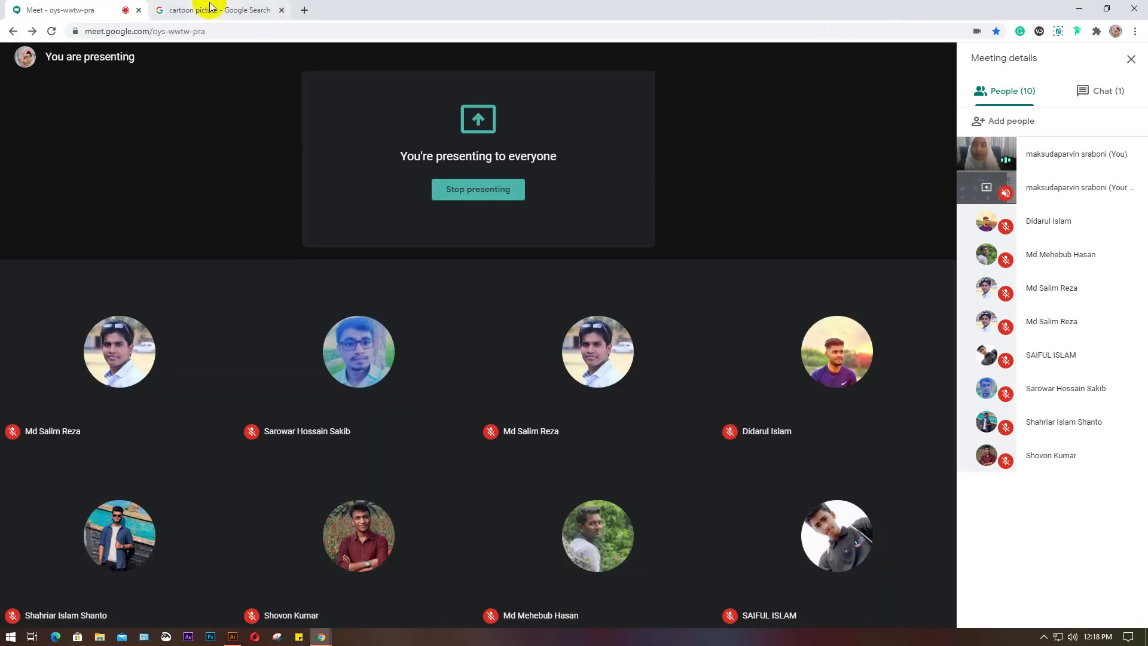
{"action": "left_click", "coordinate": [321, 637]}
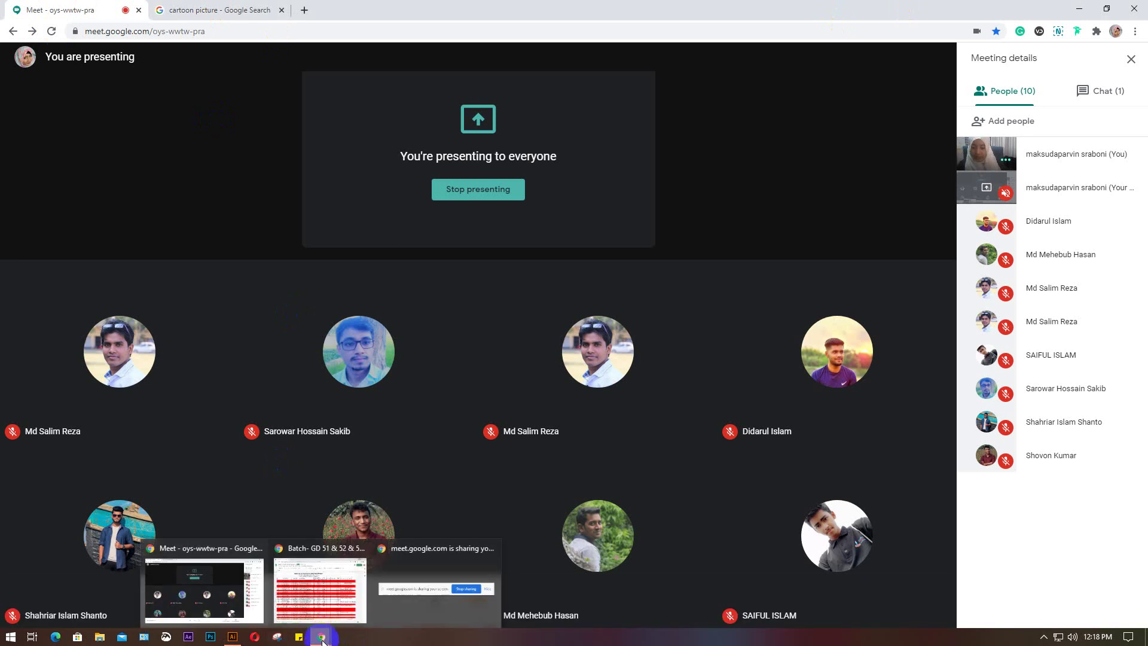
{"action": "left_click", "coordinate": [325, 598]}
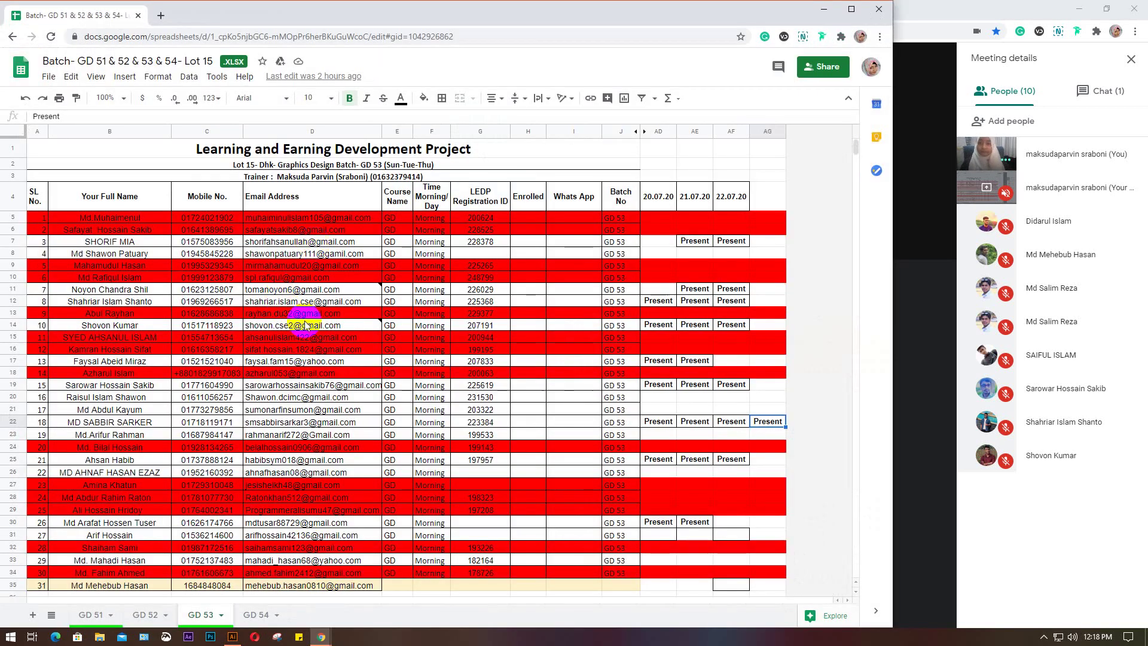
{"action": "left_click", "coordinate": [734, 198]}
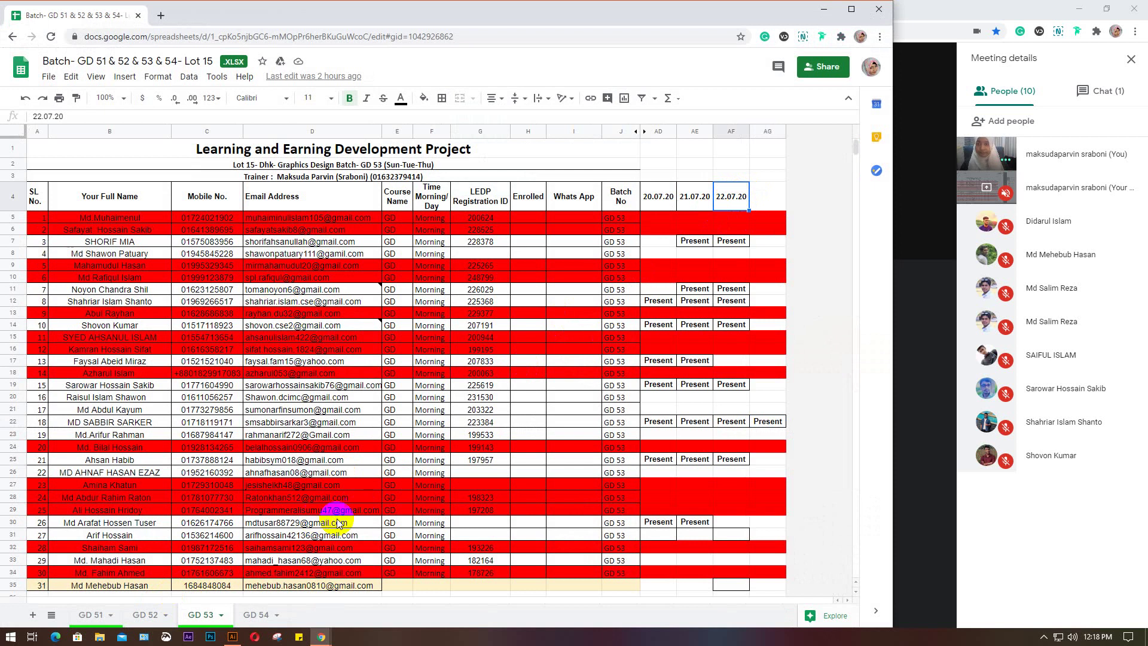
{"action": "left_click", "coordinate": [90, 614]}
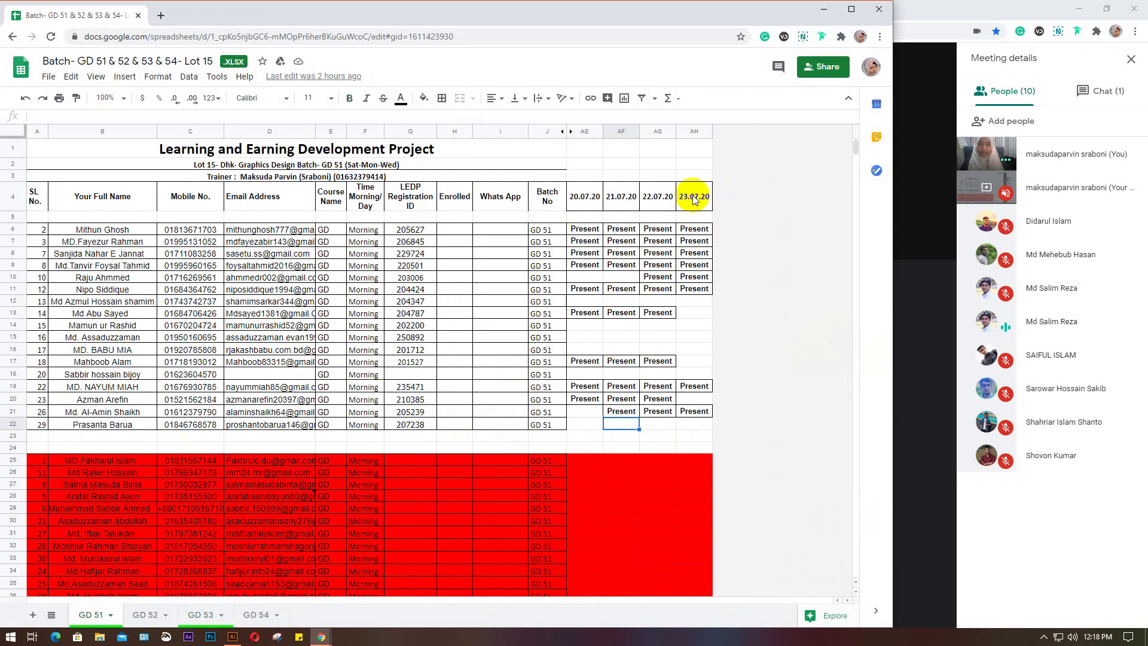
{"action": "left_click", "coordinate": [694, 199]}
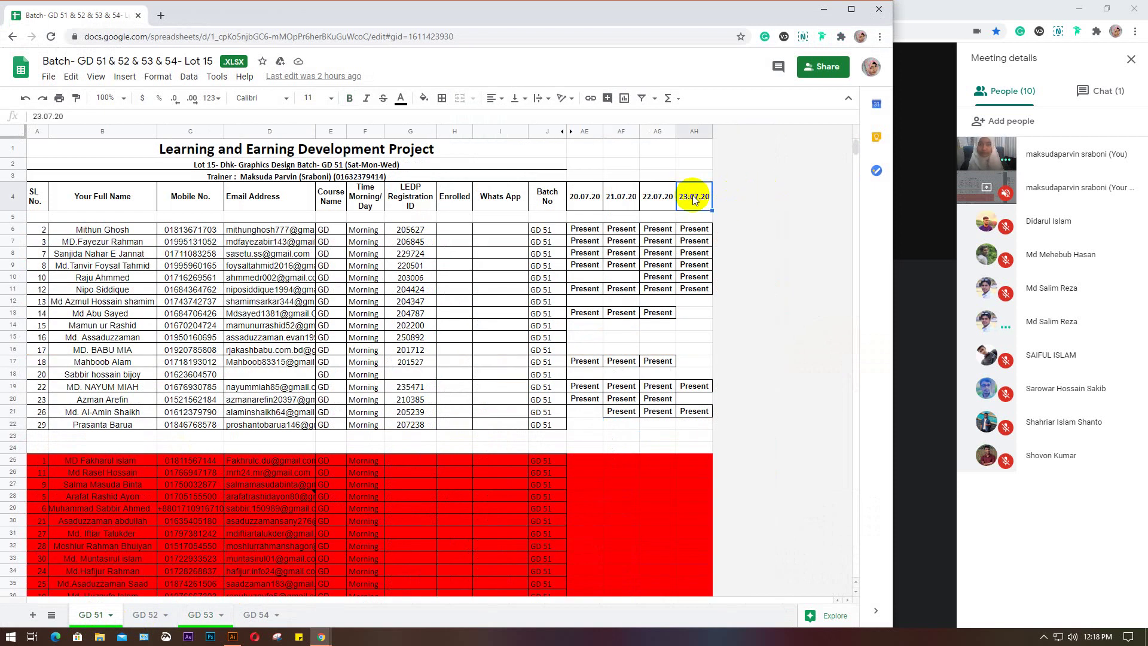
{"action": "right_click", "coordinate": [693, 135]}
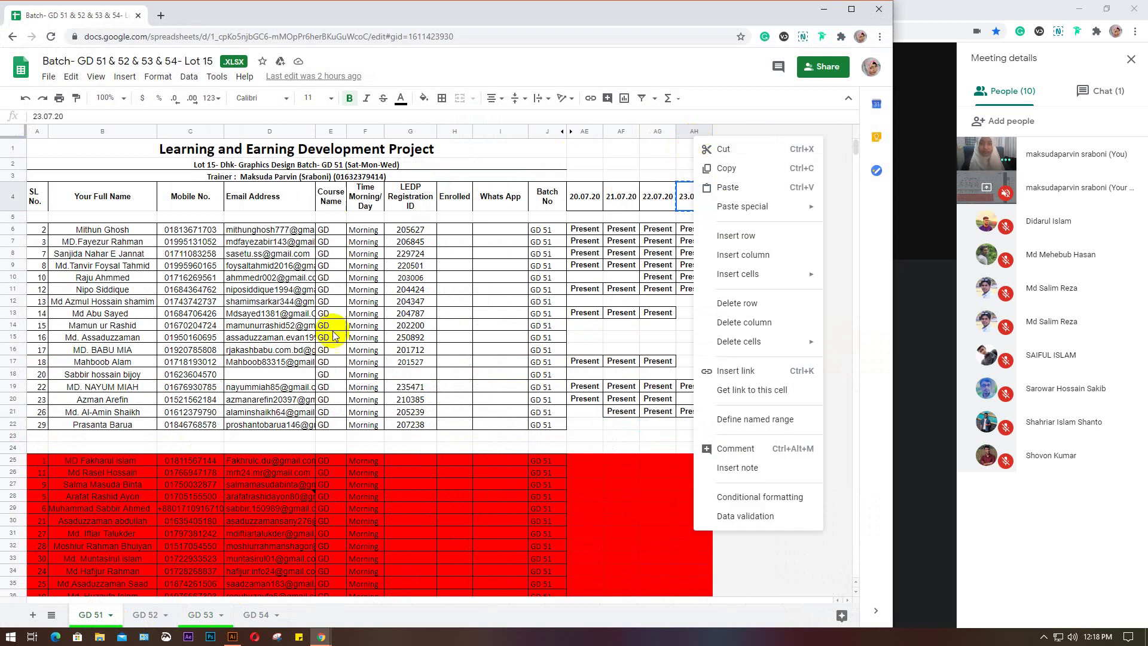
- Paste the 23.07.20 date heading into cell AG4 on the GD 53 sheet
{"action": "left_click", "coordinate": [193, 617]}
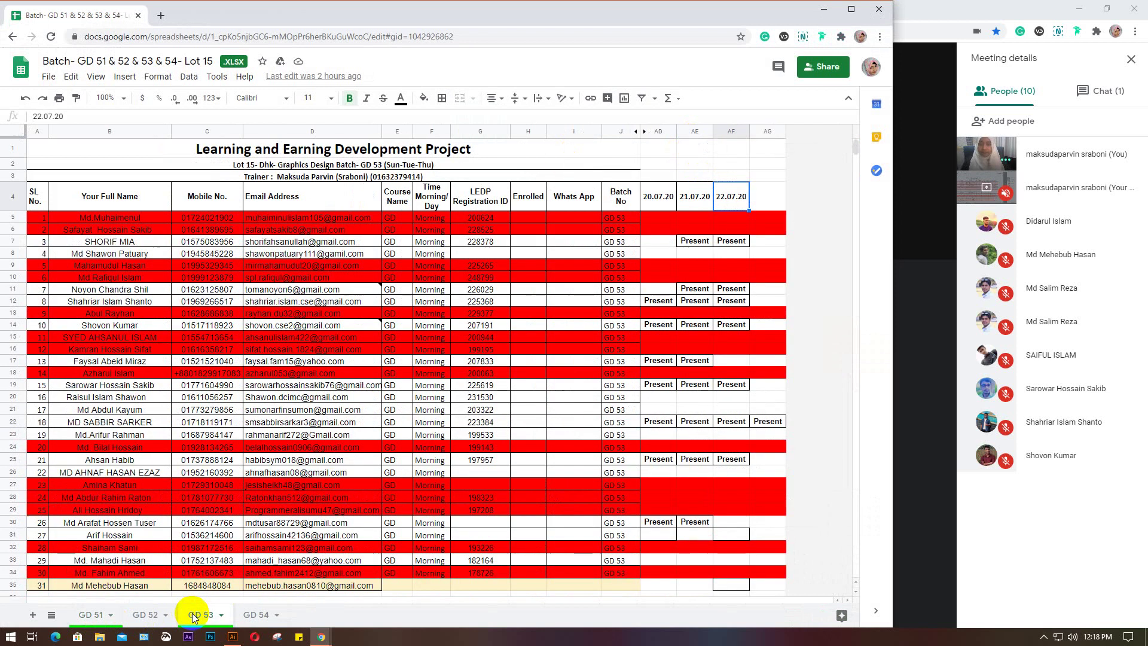
{"action": "left_click_drag", "start_coordinate": [885, 369], "coordinate": [844, 386]}
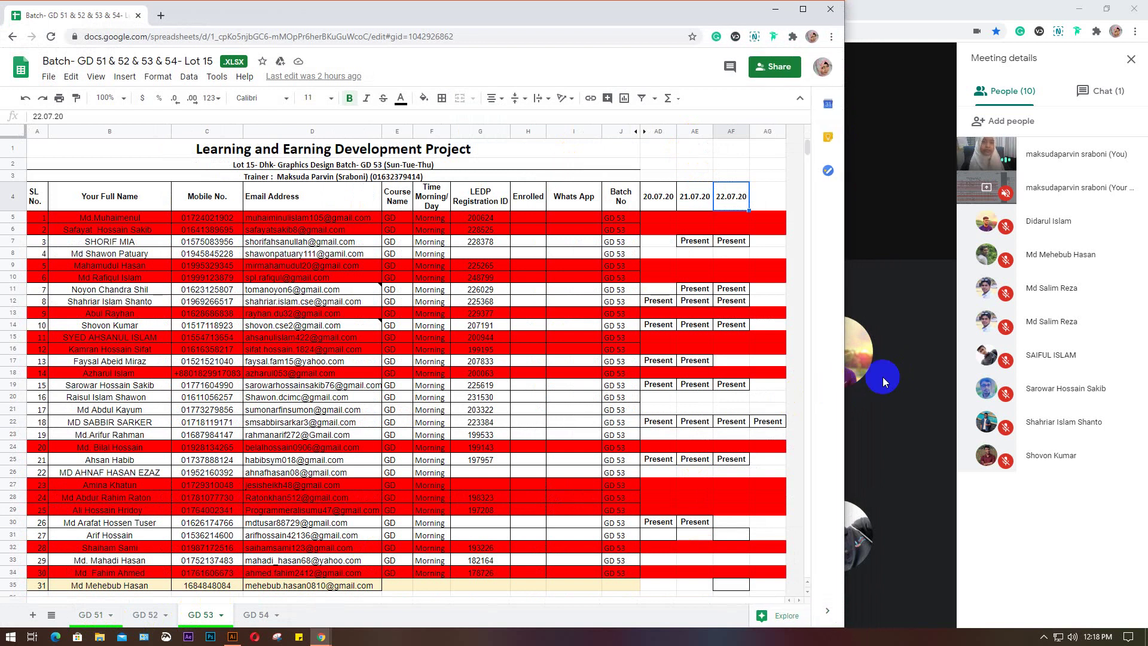
{"action": "left_click", "coordinate": [767, 198]}
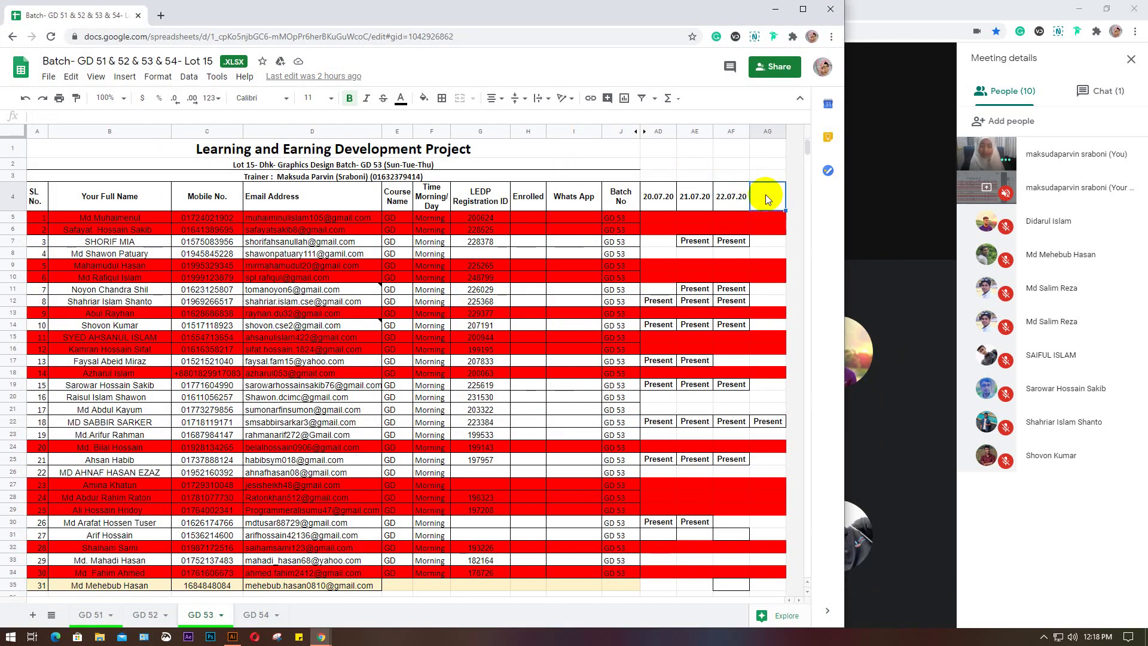
{"action": "type", "text": "23.07.20"}
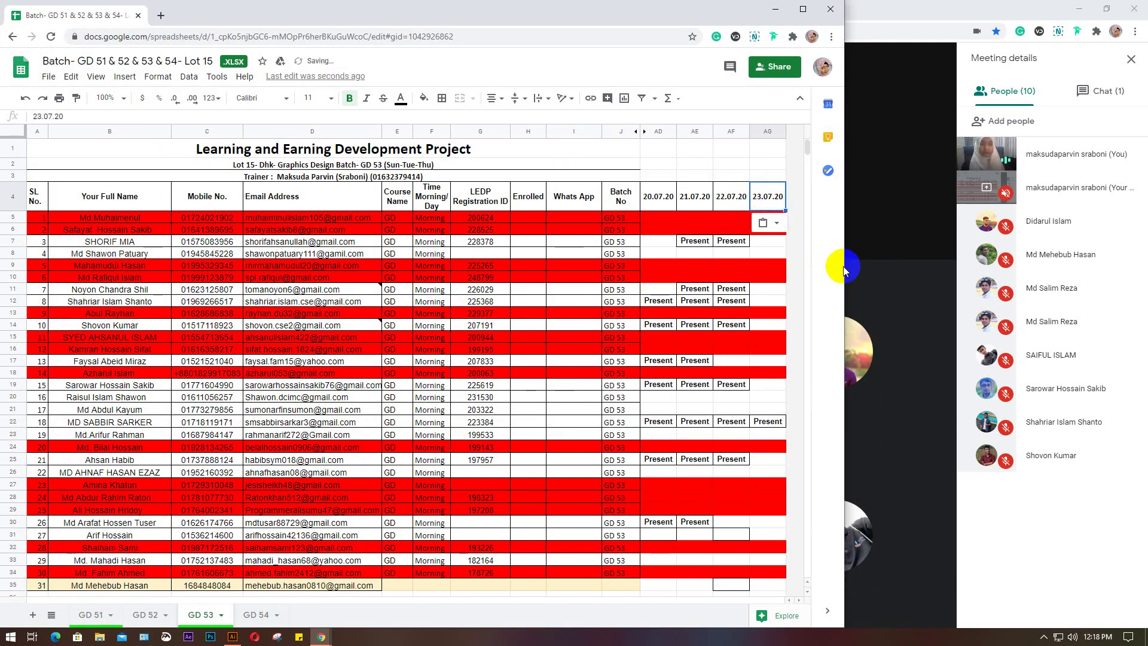
{"action": "left_click_drag", "start_coordinate": [846, 266], "coordinate": [904, 266]}
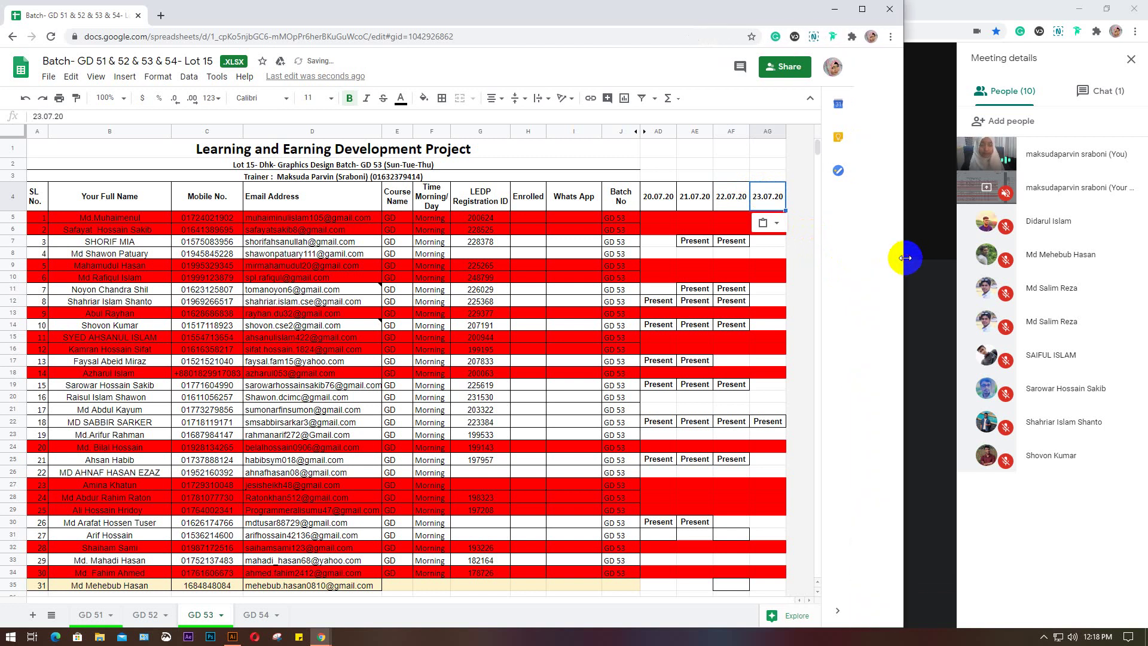
- Paste the date into AG35, check AG22's Present mark, then minimize the spreadsheet
{"action": "scroll", "coordinate": [789, 397], "scroll_direction": "down", "scroll_amount": 1}
{"action": "left_click", "coordinate": [767, 555]}
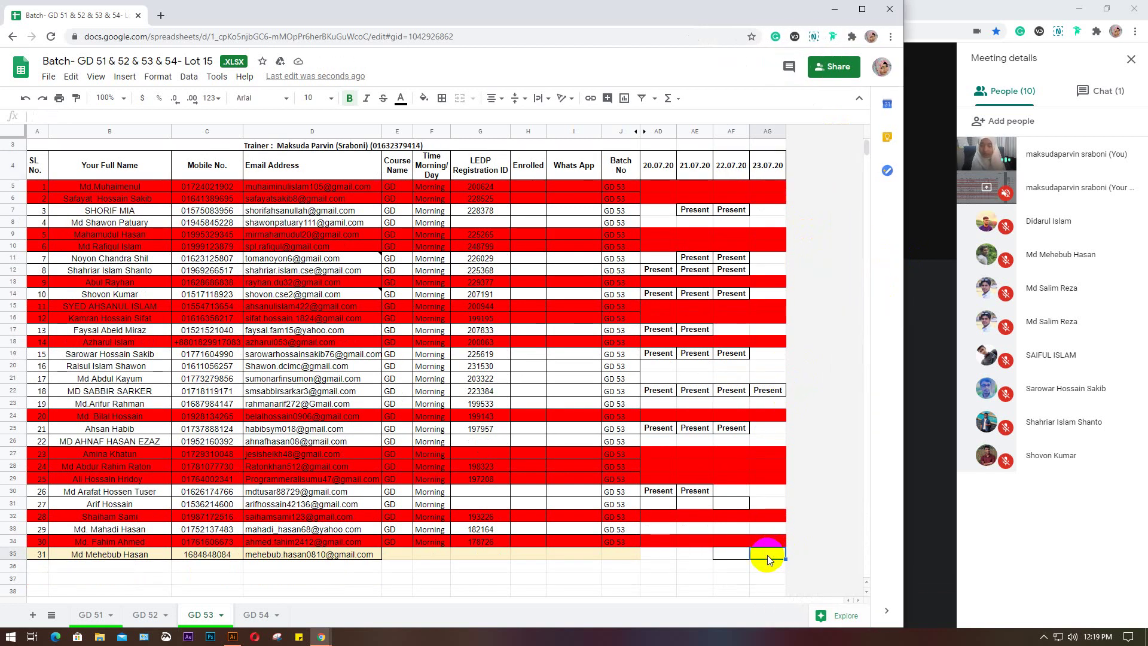
{"action": "type", "text": "23.07.20"}
{"action": "left_click", "coordinate": [767, 390]}
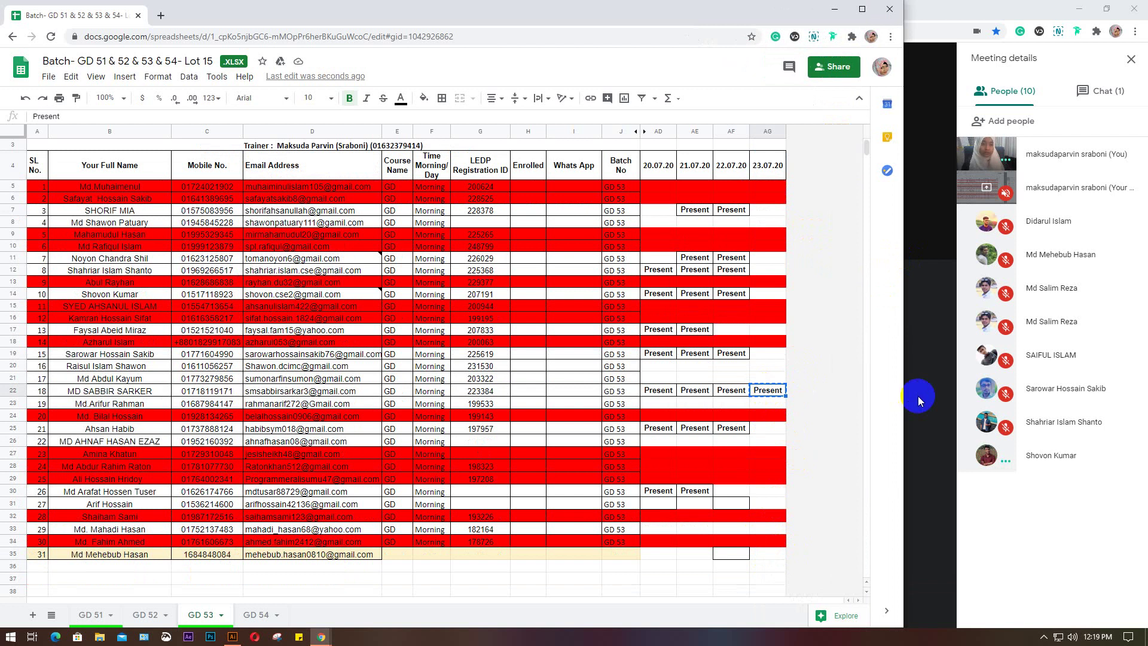
{"action": "left_click", "coordinate": [835, 9]}
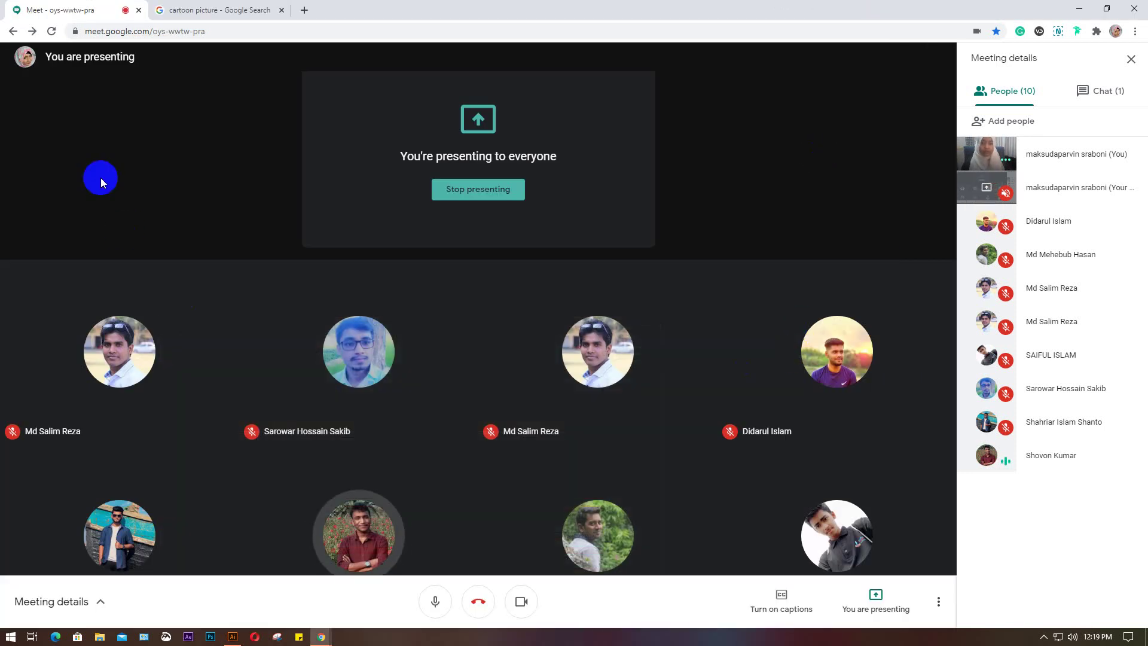
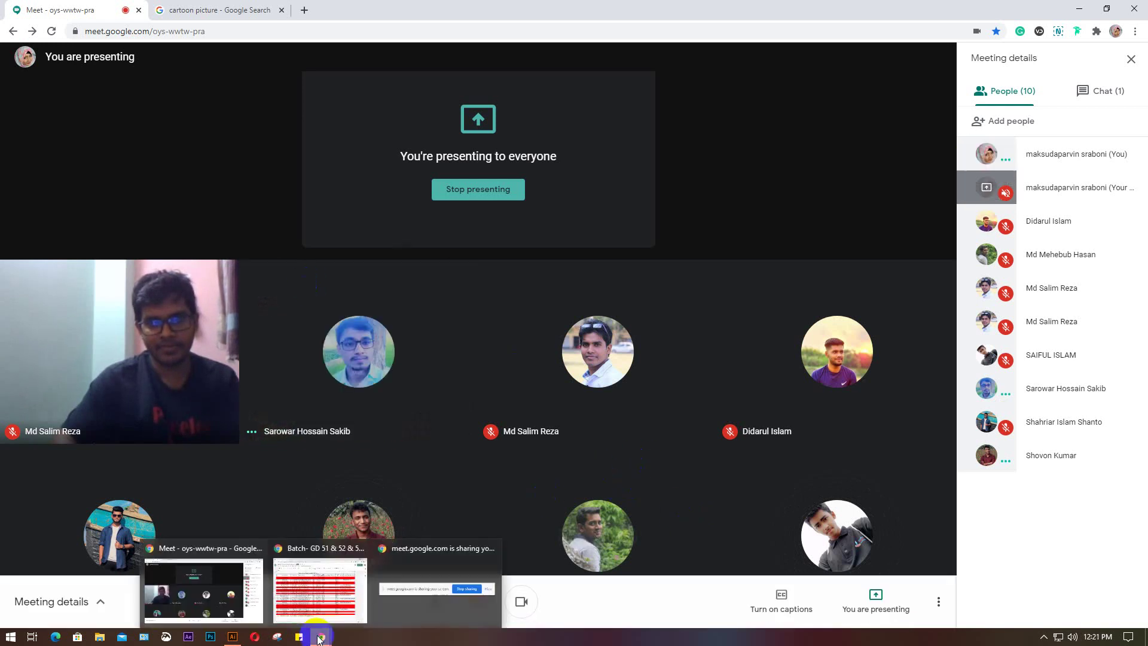
- Paste 'Present' into GD 53's 23.07.20 column for rows 35, 31 and 30
{"action": "left_click", "coordinate": [317, 584]}
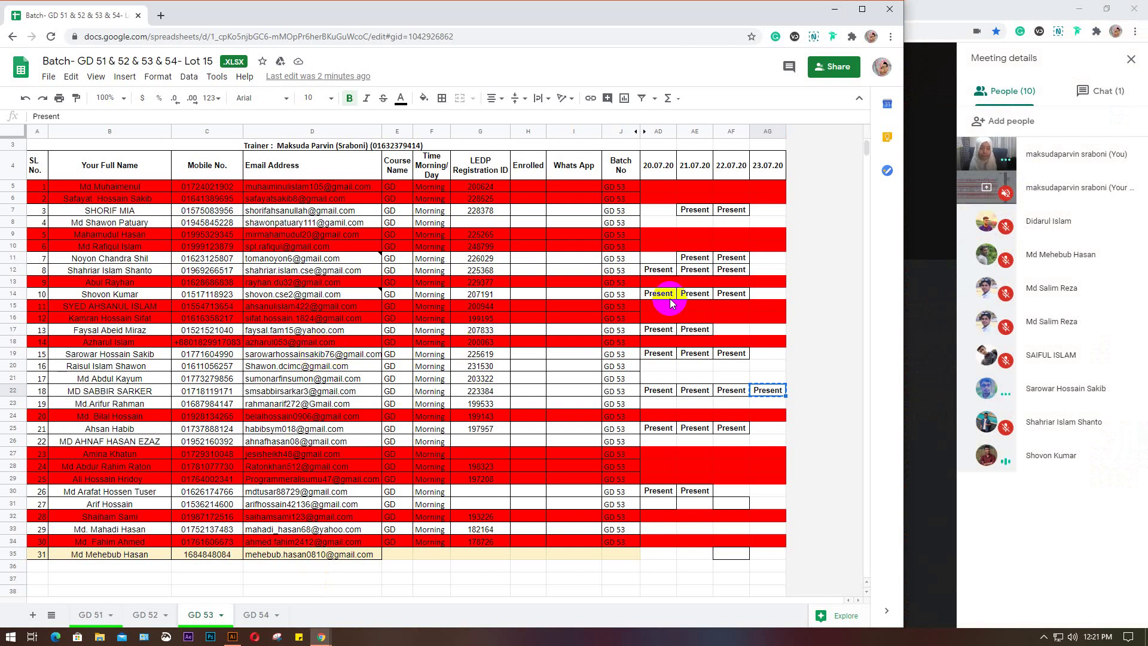
{"action": "left_click", "coordinate": [766, 210]}
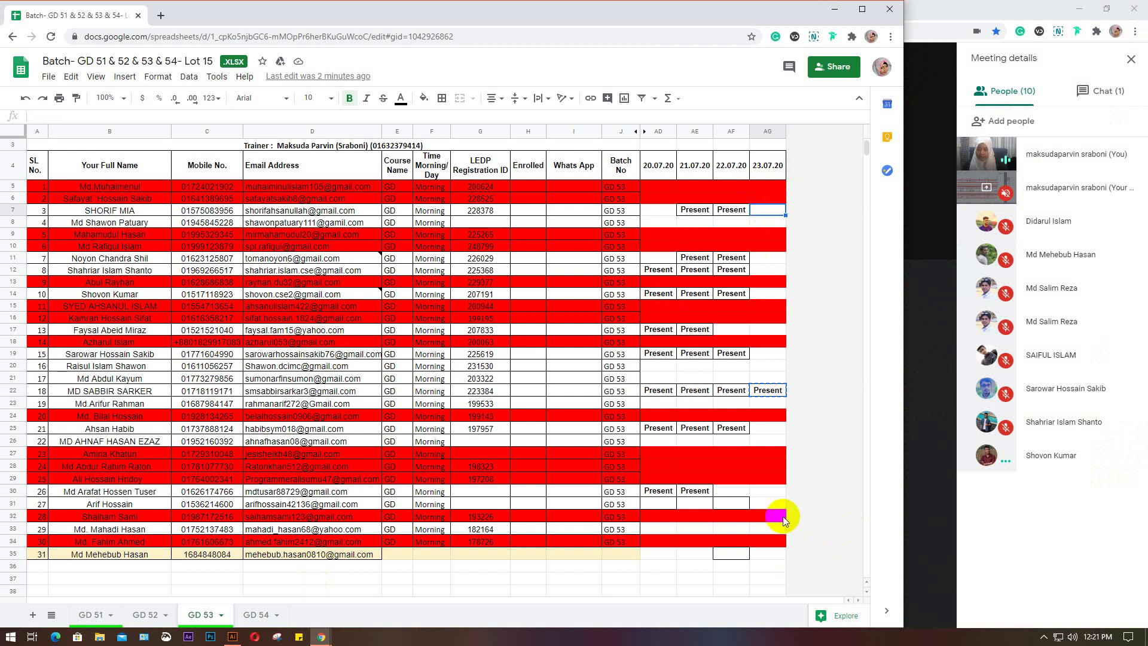
{"action": "left_click", "coordinate": [764, 553]}
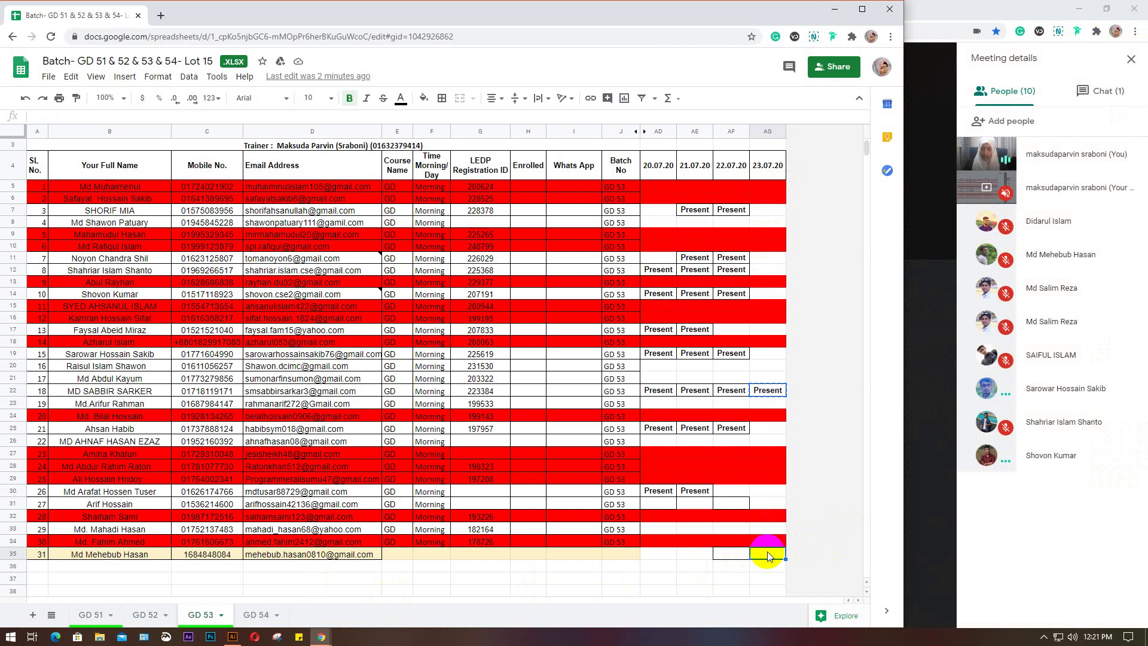
{"action": "type", "text": "Present"}
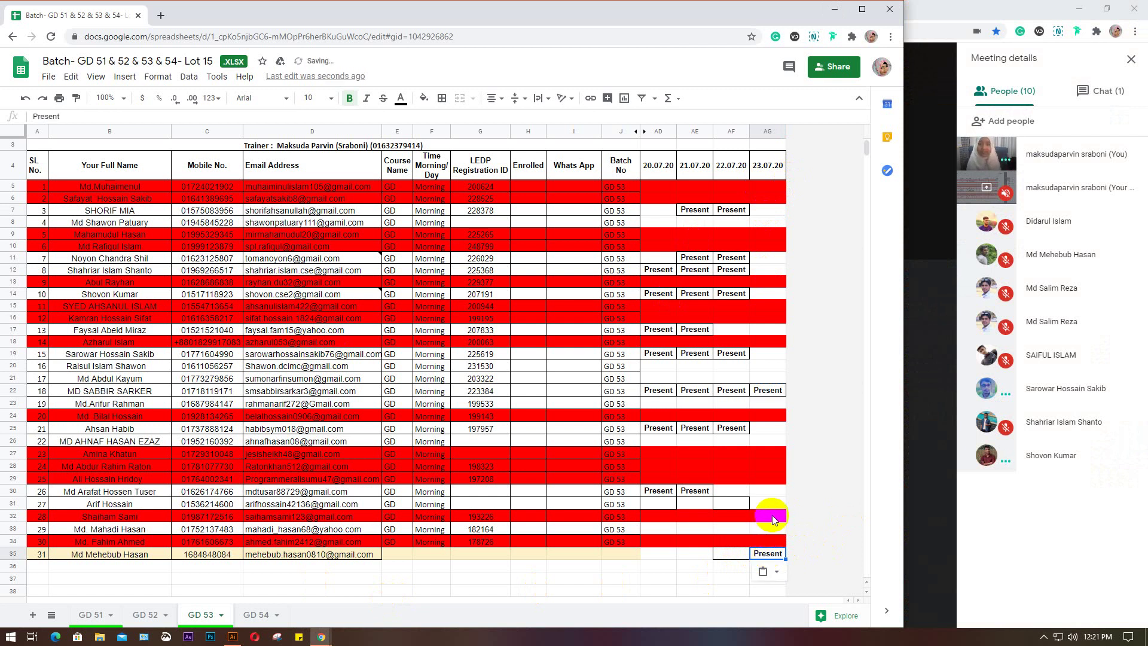
{"action": "left_click", "coordinate": [773, 505]}
{"action": "key", "text": "ctrl+v"}
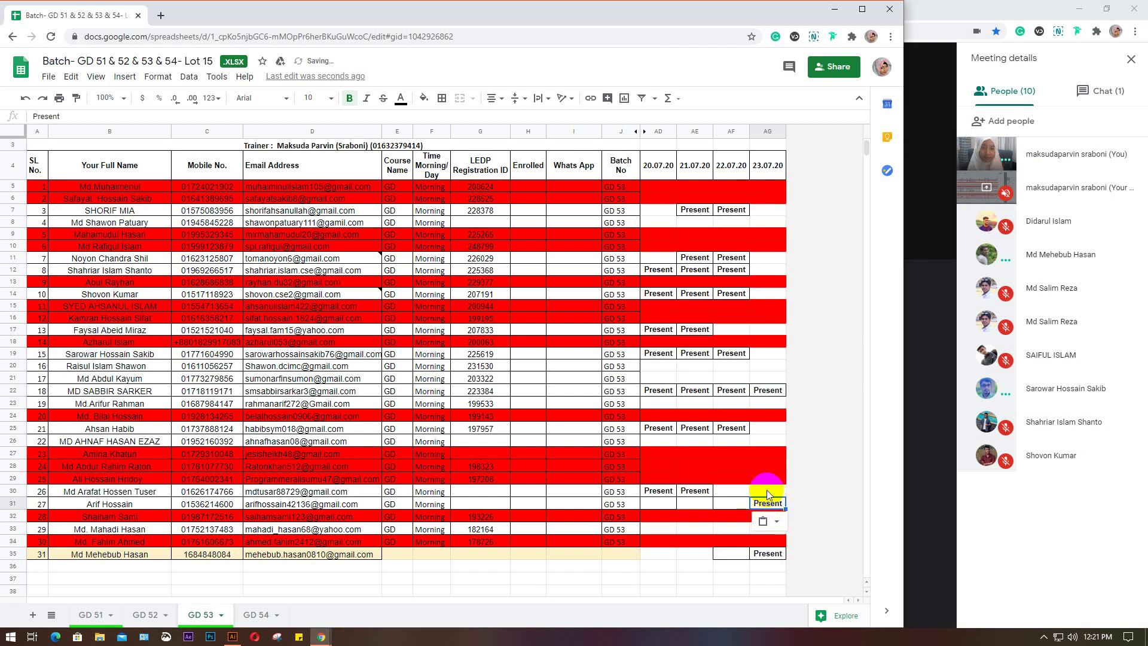
{"action": "left_click", "coordinate": [767, 491]}
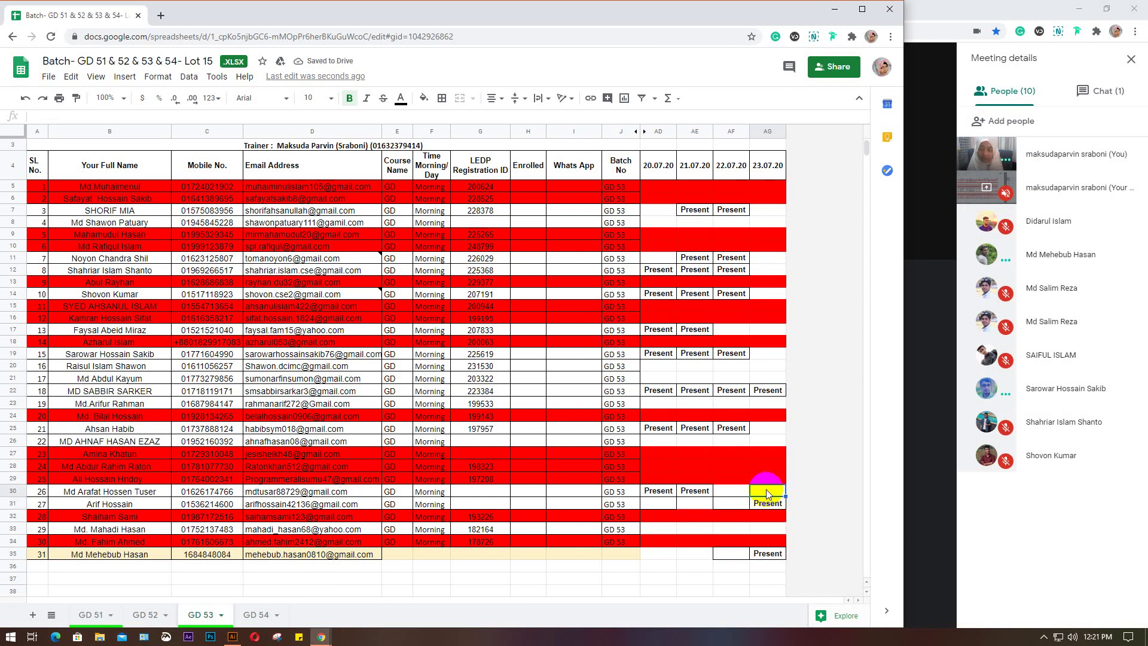
{"action": "key", "text": "ctrl+v"}
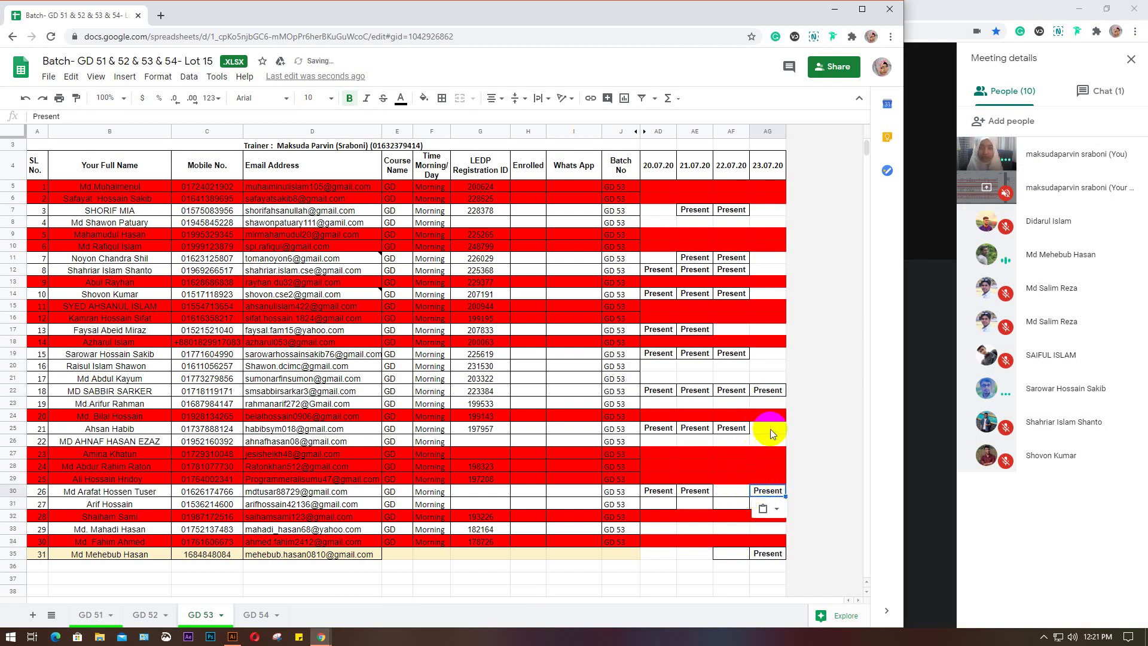
- Paste 'Present' into the 23.07.20 column for rows 25, 19, 14 and 12
{"action": "left_click", "coordinate": [770, 429]}
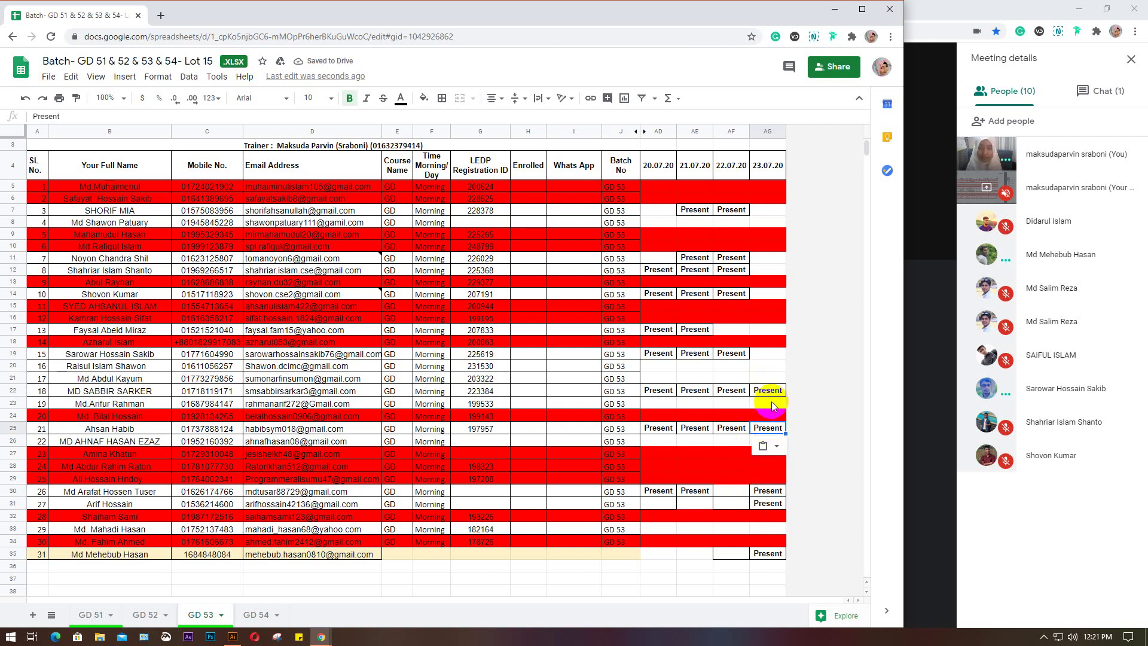
{"action": "left_click", "coordinate": [774, 353]}
{"action": "key", "text": "ctrl+v"}
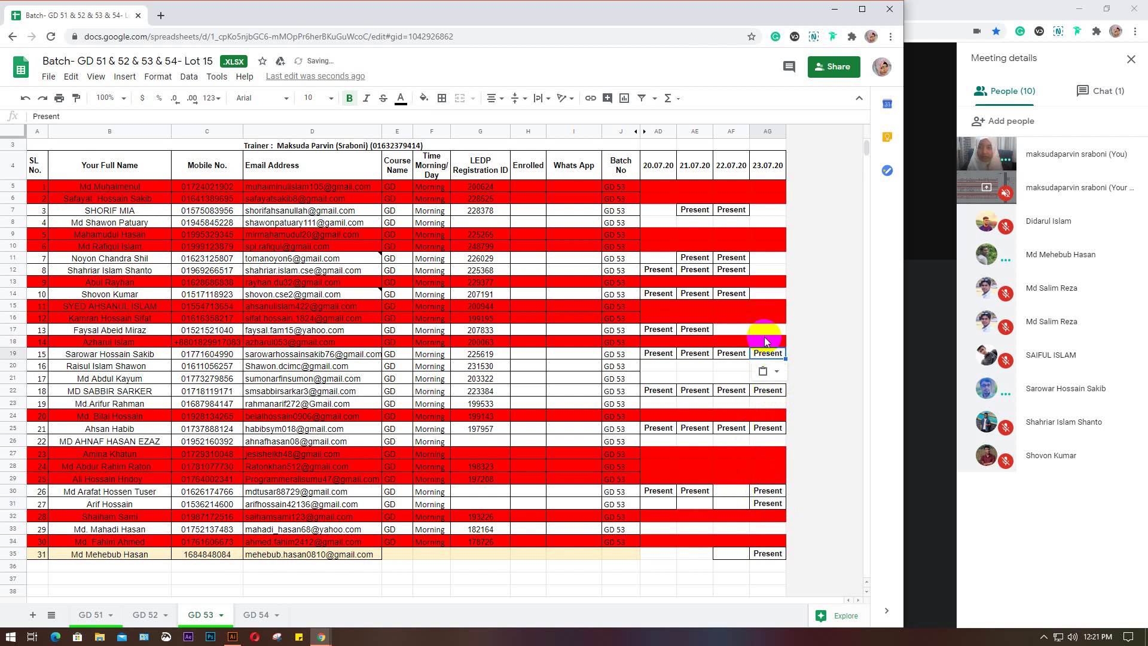
{"action": "left_click", "coordinate": [764, 331]}
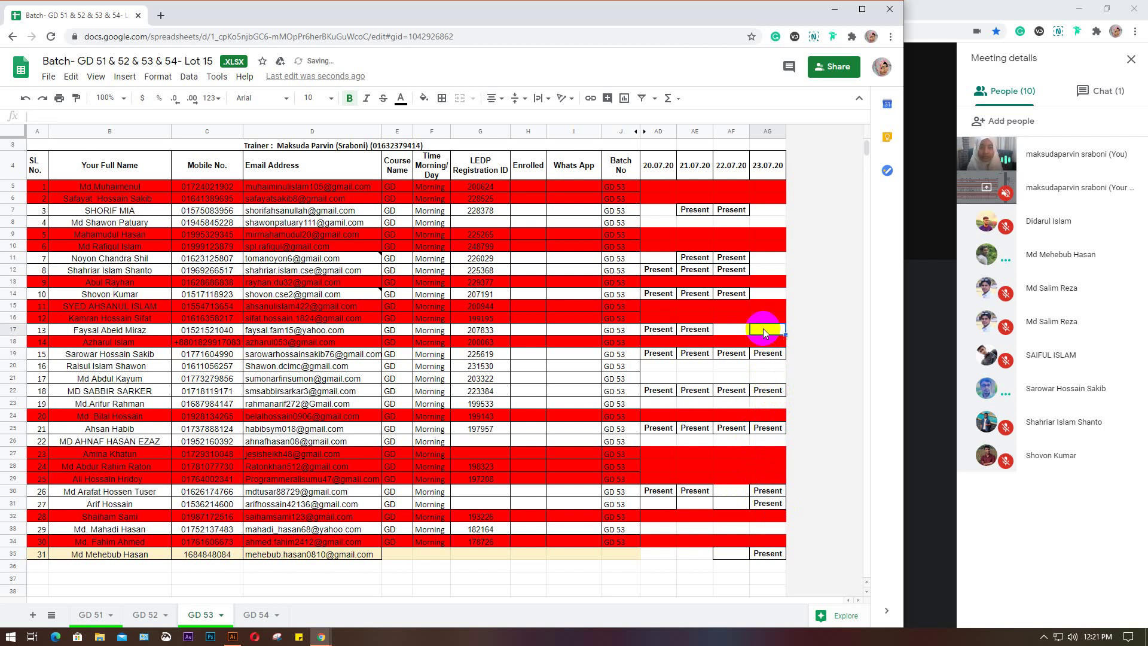
{"action": "left_click", "coordinate": [774, 296]}
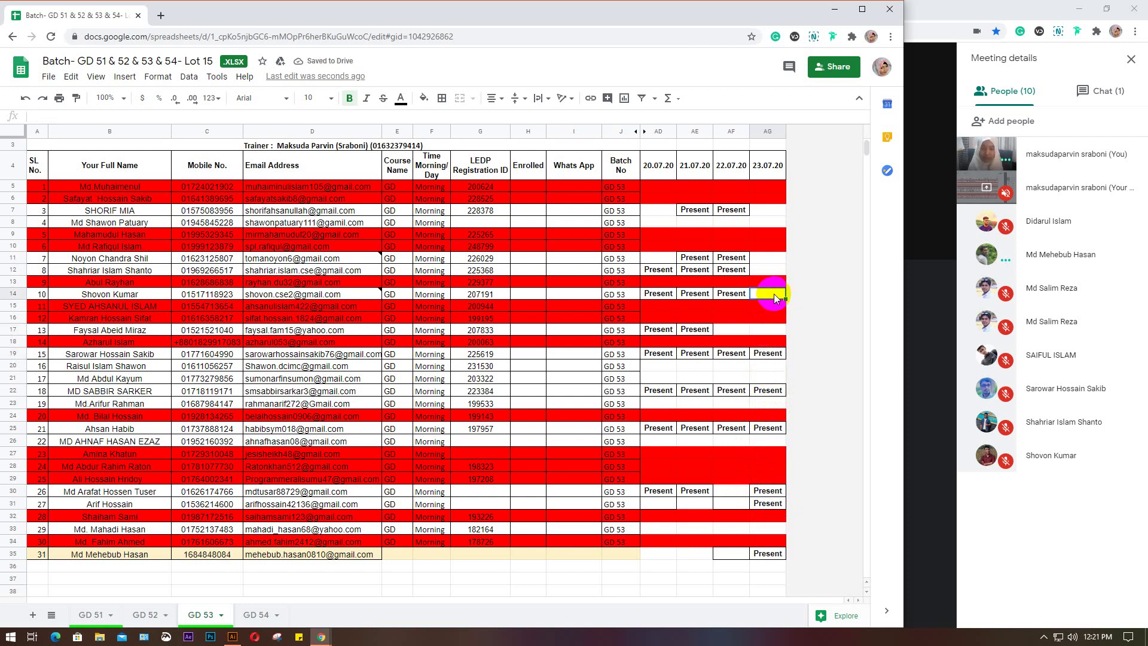
{"action": "key", "text": "ctrl+v"}
{"action": "left_click", "coordinate": [761, 274]}
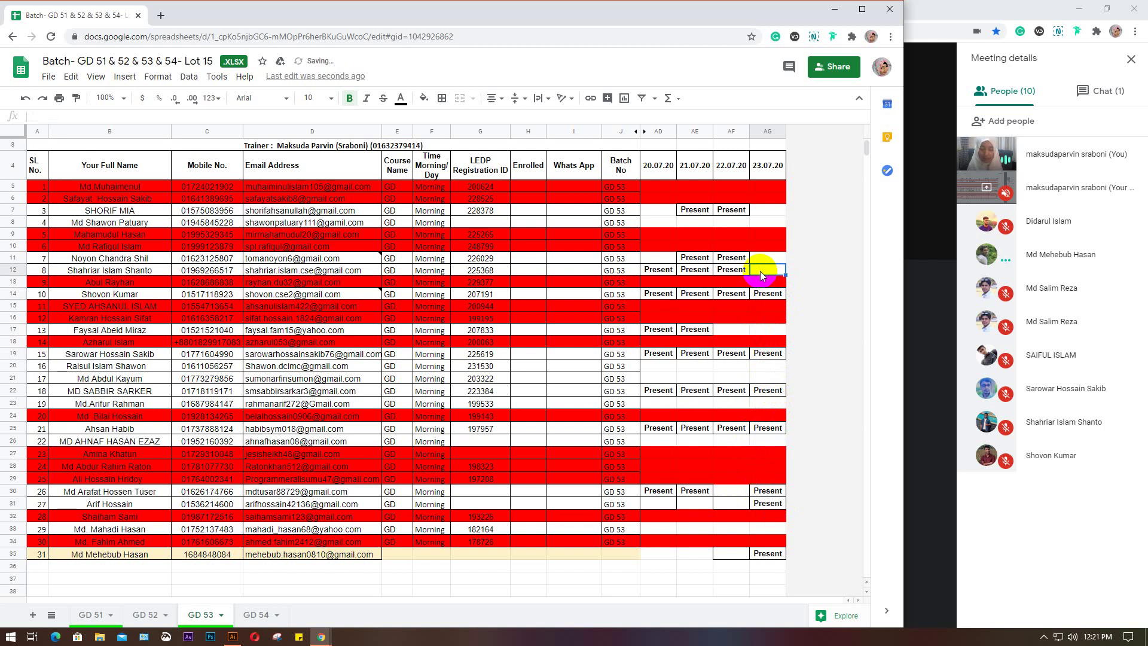
{"action": "key", "text": "ctrl+v"}
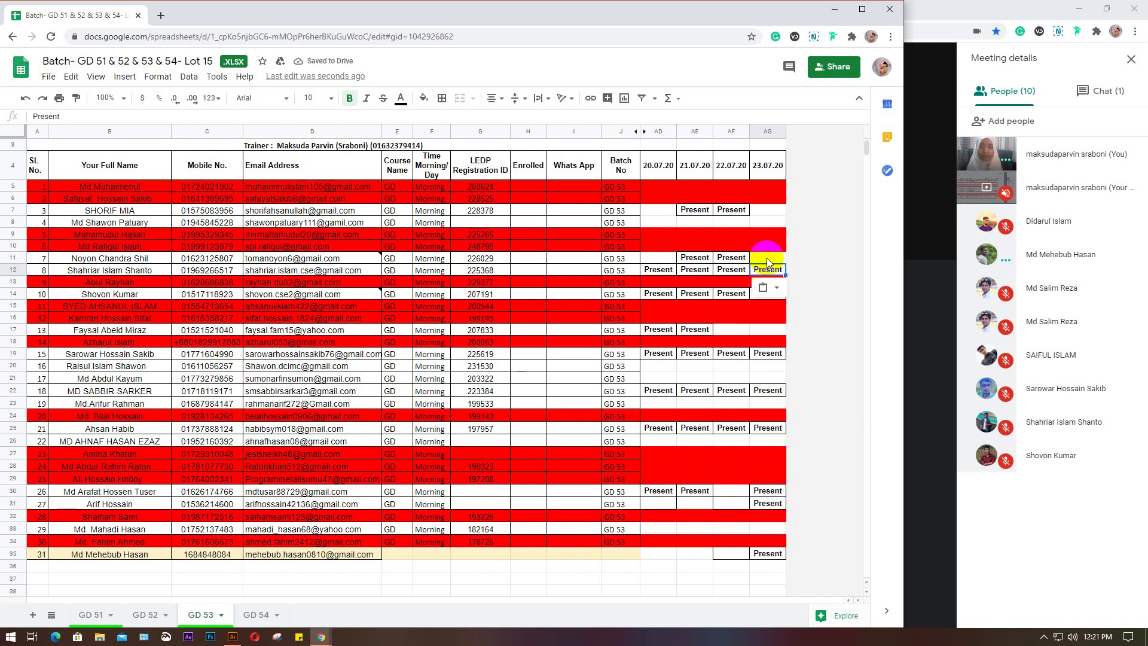
{"action": "left_click", "coordinate": [764, 210]}
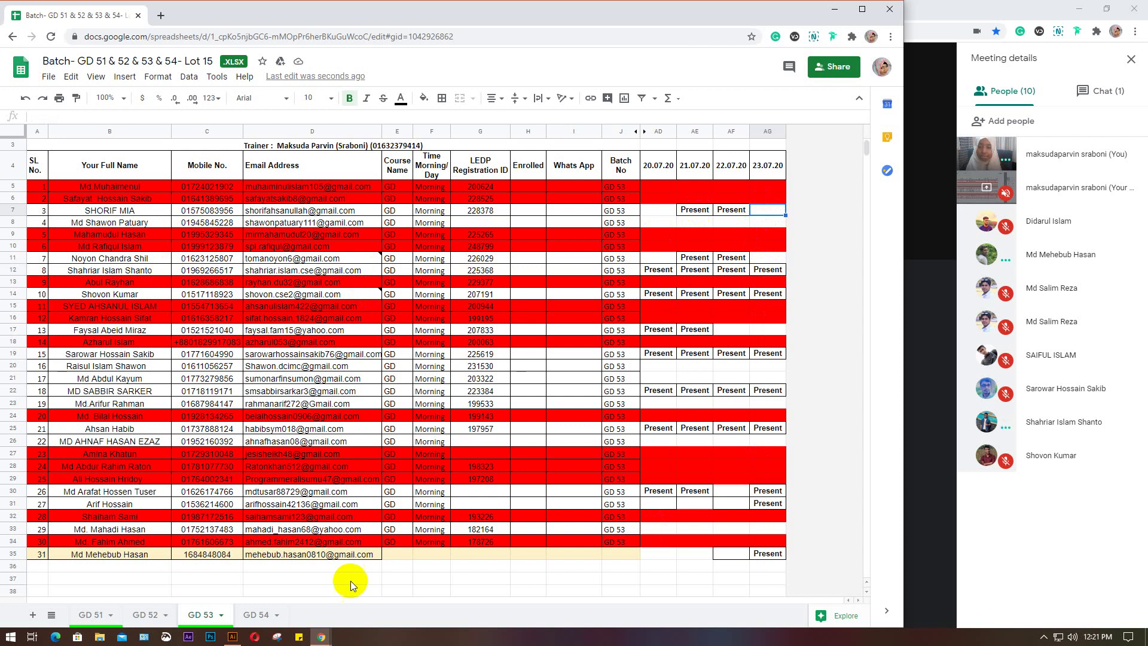
- On the GD 52 sheet, paste 'Present' into cells AH5 and AH7
{"action": "left_click", "coordinate": [138, 614]}
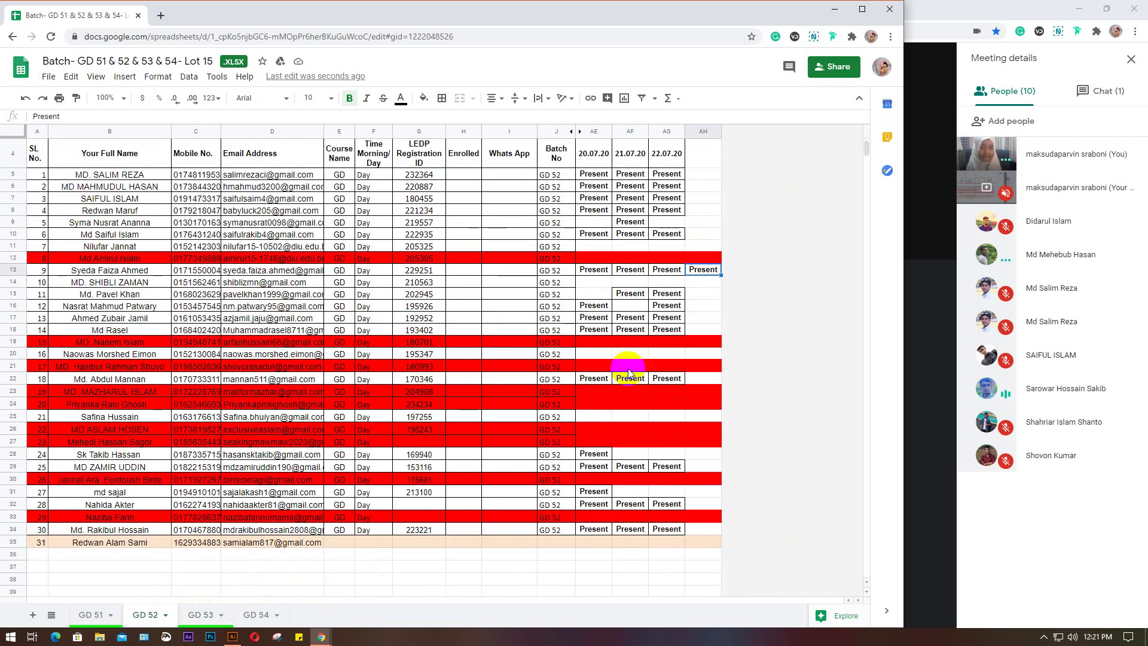
{"action": "scroll", "coordinate": [563, 306], "scroll_direction": "up", "scroll_amount": 2}
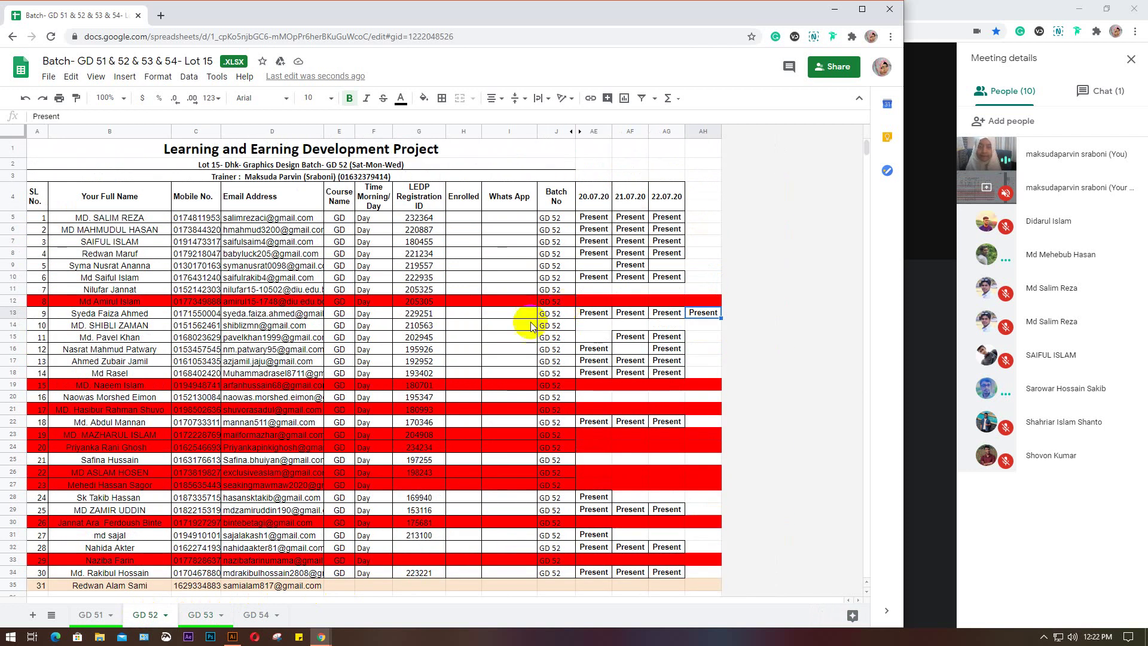
{"action": "left_click", "coordinate": [706, 217]}
{"action": "key", "text": "ctrl+v"}
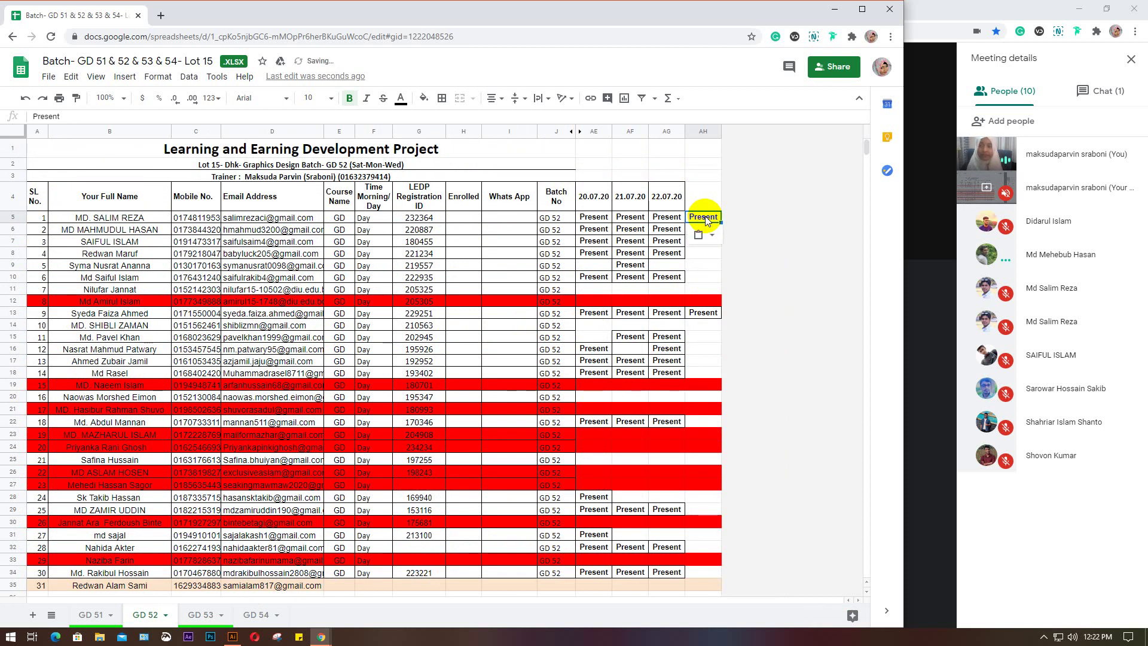
{"action": "left_click", "coordinate": [12, 241]}
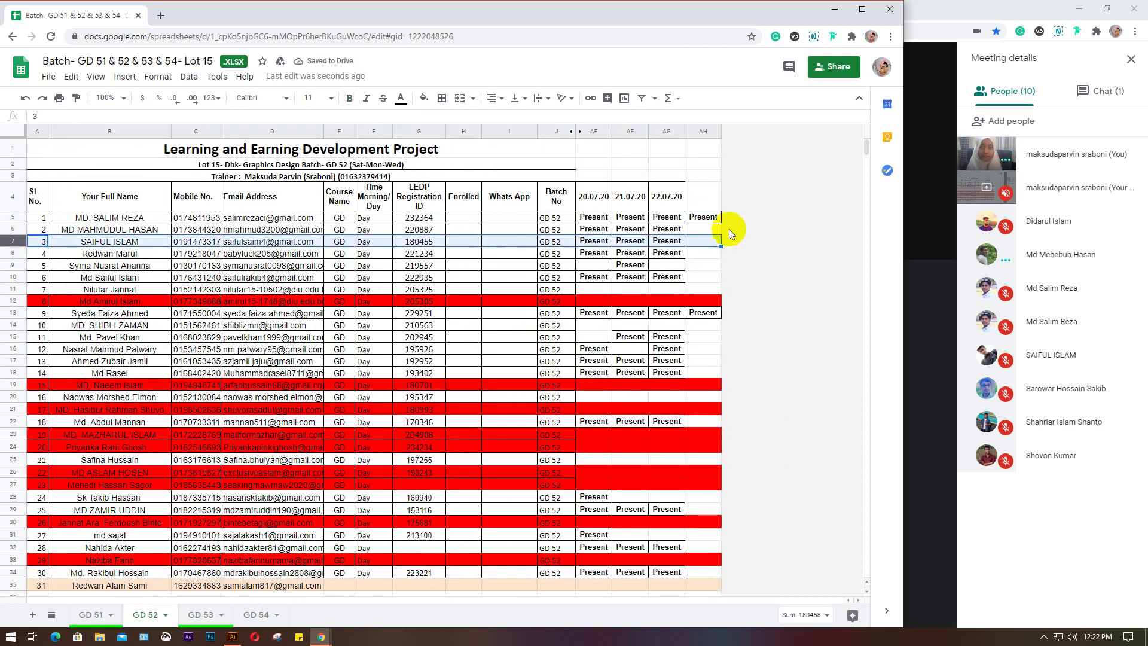
{"action": "left_click", "coordinate": [699, 241]}
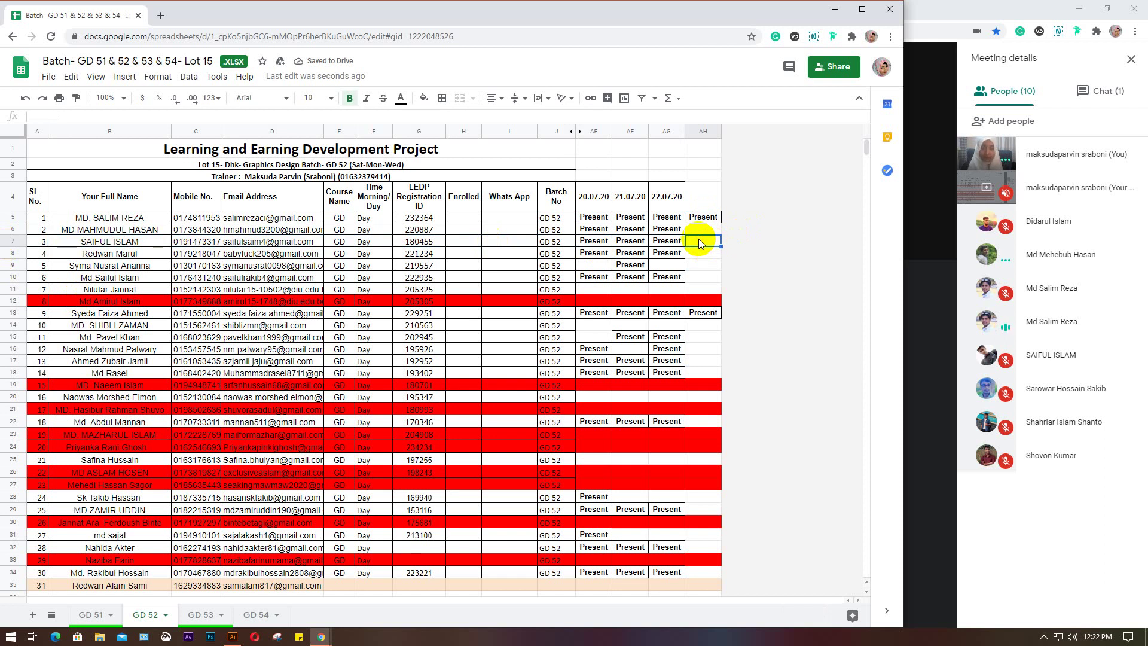
{"action": "type", "text": "Present"}
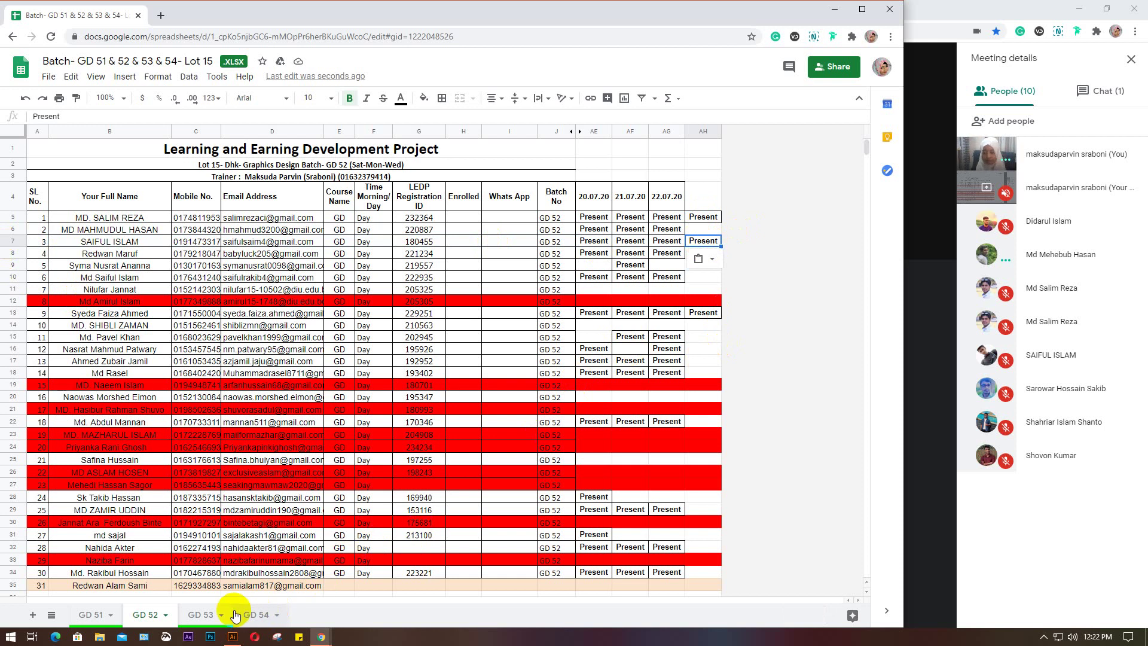
- Paste 'Present' into AH16 on GD 54, then return to GD 52 via GD 53
{"action": "left_click", "coordinate": [254, 615]}
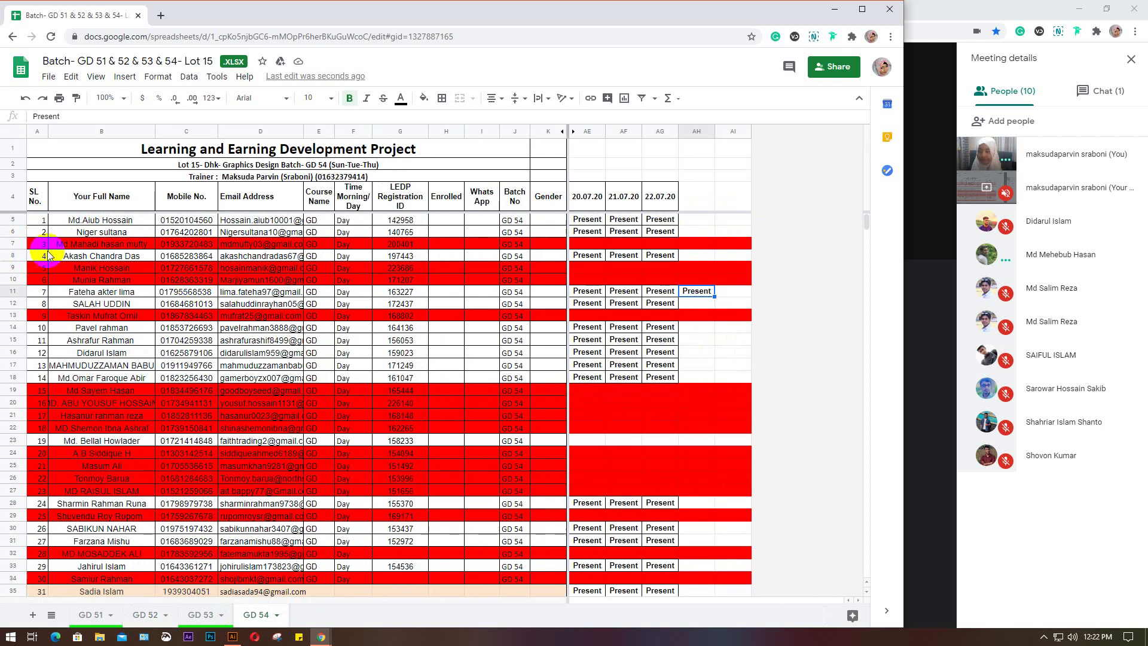
{"action": "left_click", "coordinate": [13, 353]}
{"action": "left_click", "coordinate": [698, 353]}
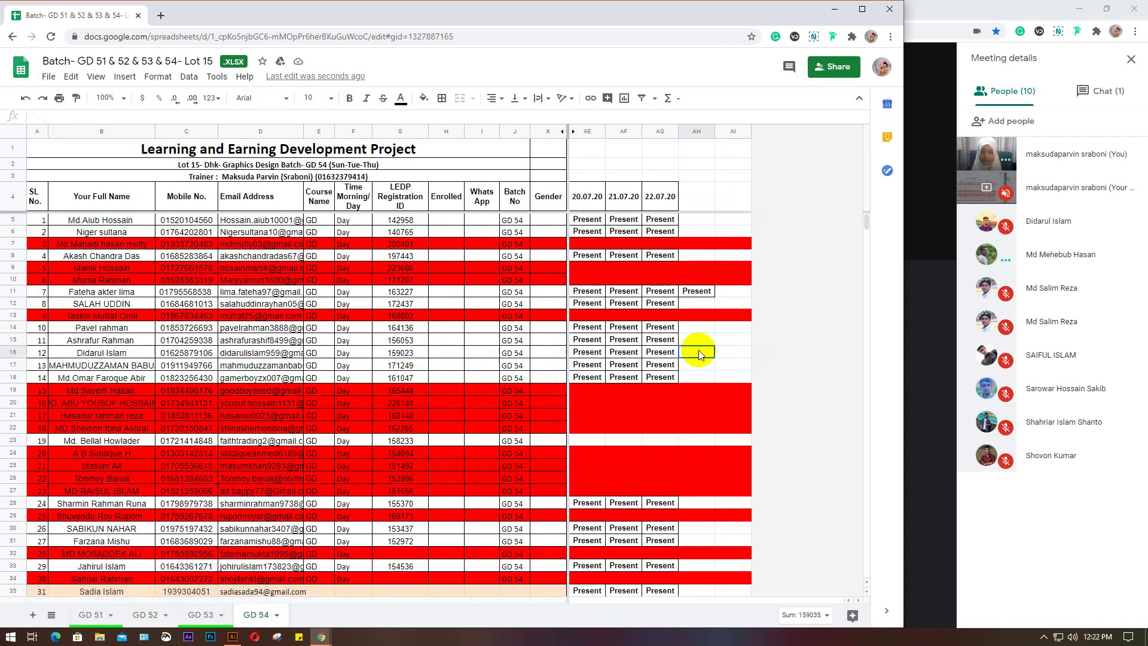
{"action": "type", "text": "Present"}
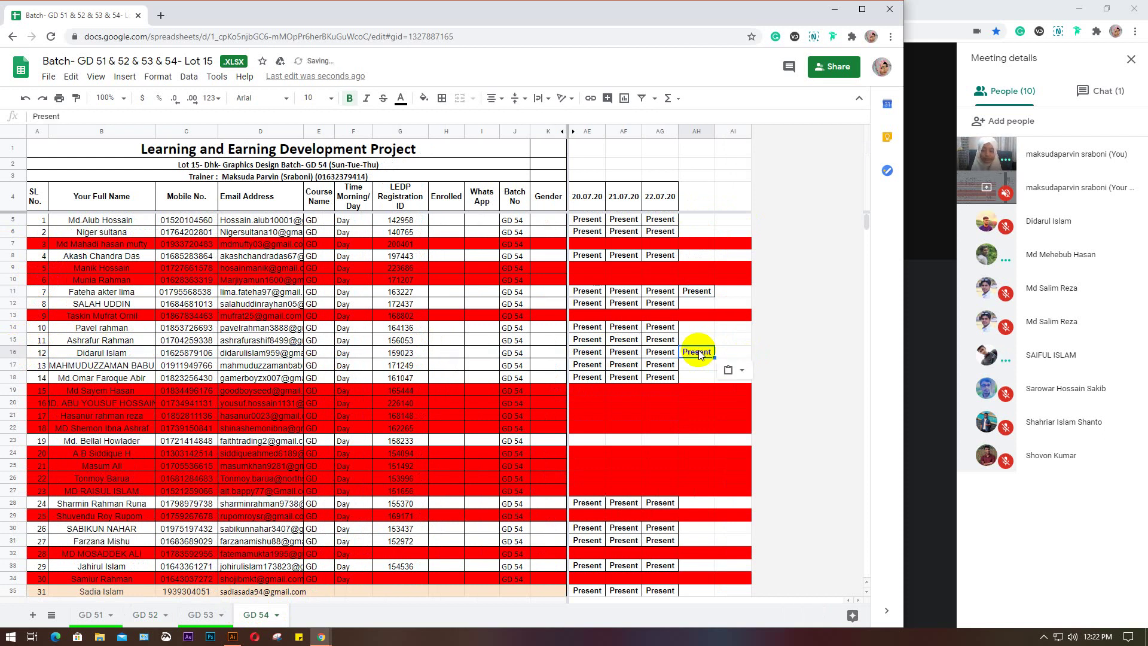
{"action": "left_click", "coordinate": [198, 616]}
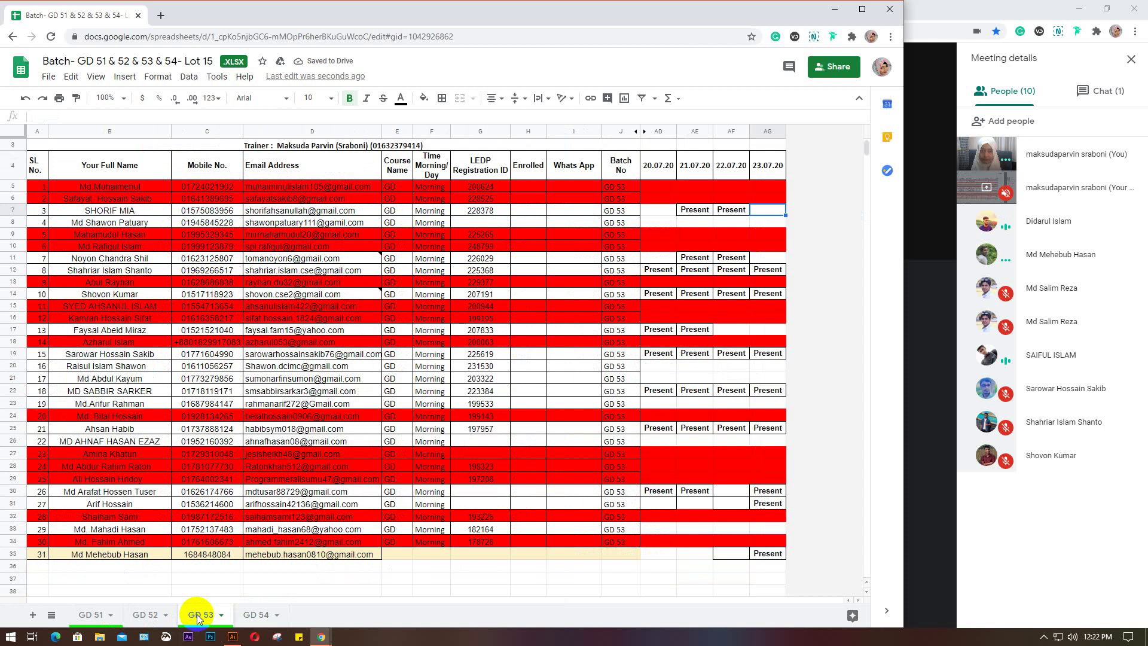
{"action": "left_click", "coordinate": [759, 168]}
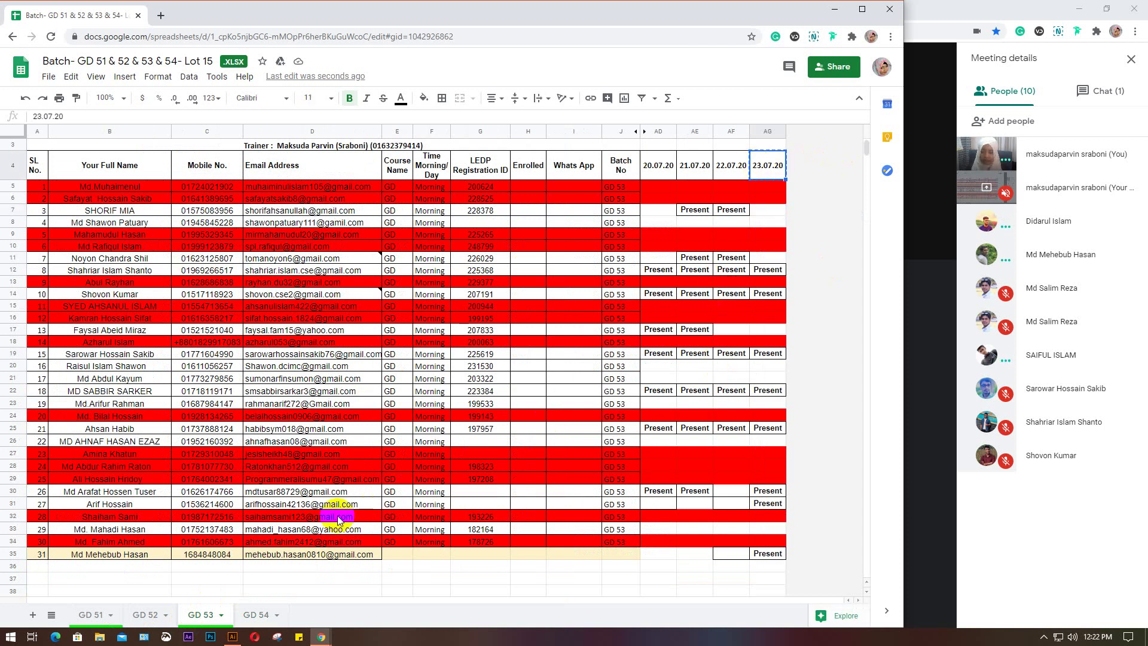
{"action": "left_click", "coordinate": [142, 616]}
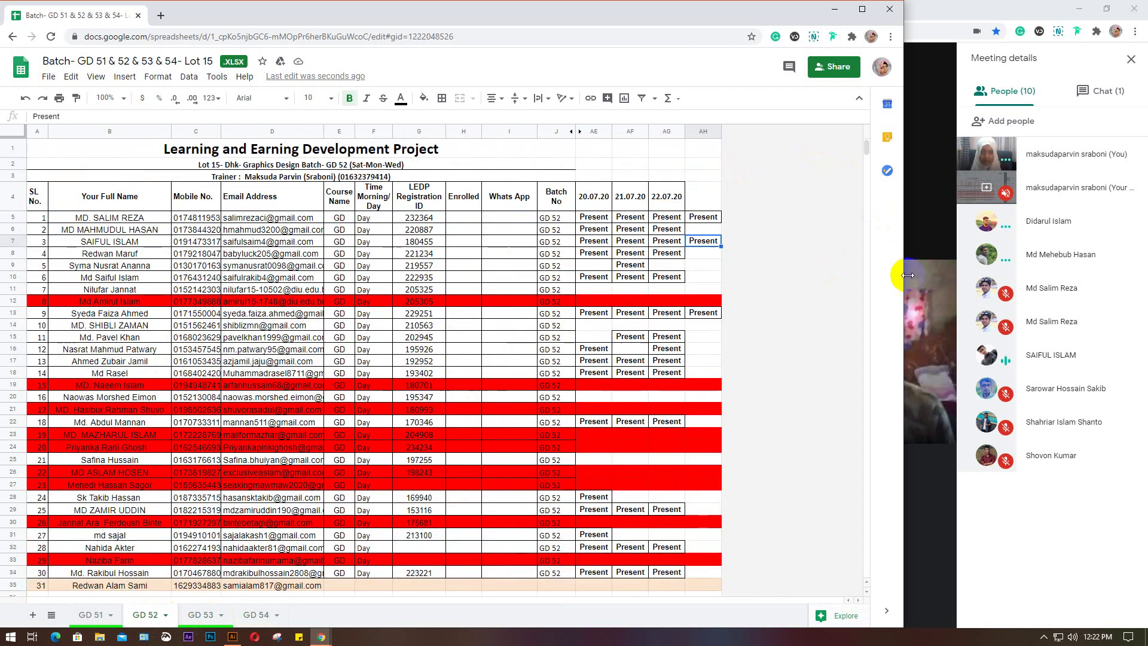
- Paste the 23.07.20 date heading into cell AH4 of the GD 52 sheet
{"action": "left_click_drag", "start_coordinate": [902, 275], "coordinate": [509, 279]}
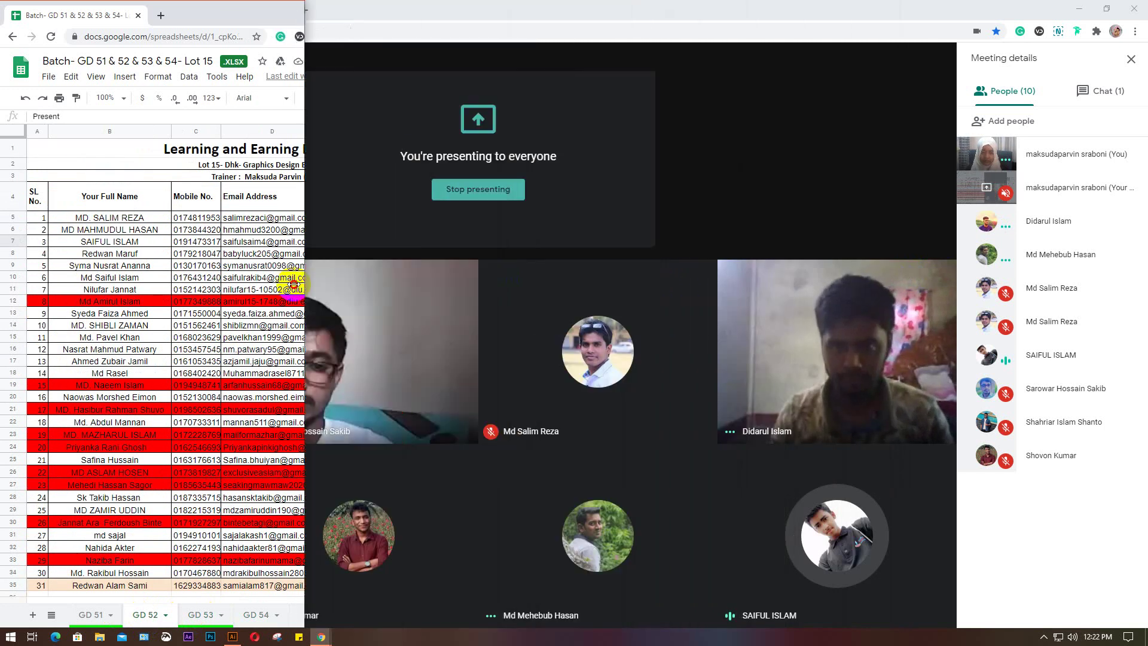
{"action": "mouse_move", "coordinate": [509, 280]}
{"action": "left_mouse_down"}
{"action": "mouse_move", "coordinate": [808, 308]}
{"action": "mouse_move", "coordinate": [948, 341]}
{"action": "mouse_move", "coordinate": [930, 342]}
{"action": "left_mouse_up"}
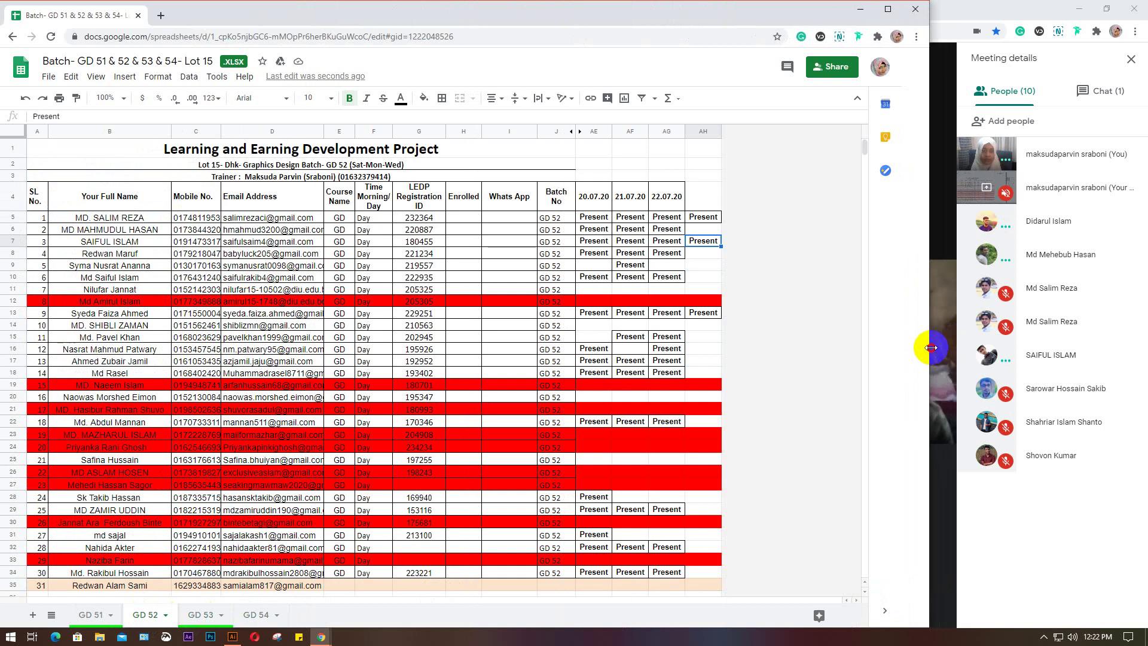
{"action": "left_click", "coordinate": [697, 195]}
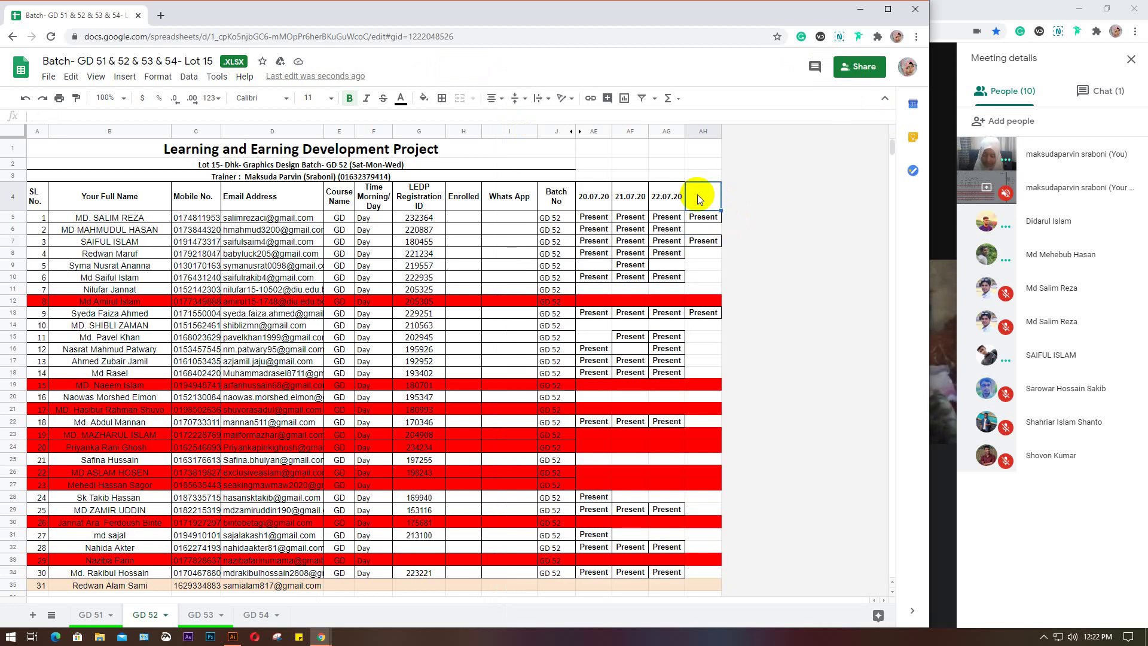
{"action": "type", "text": "23.07.20"}
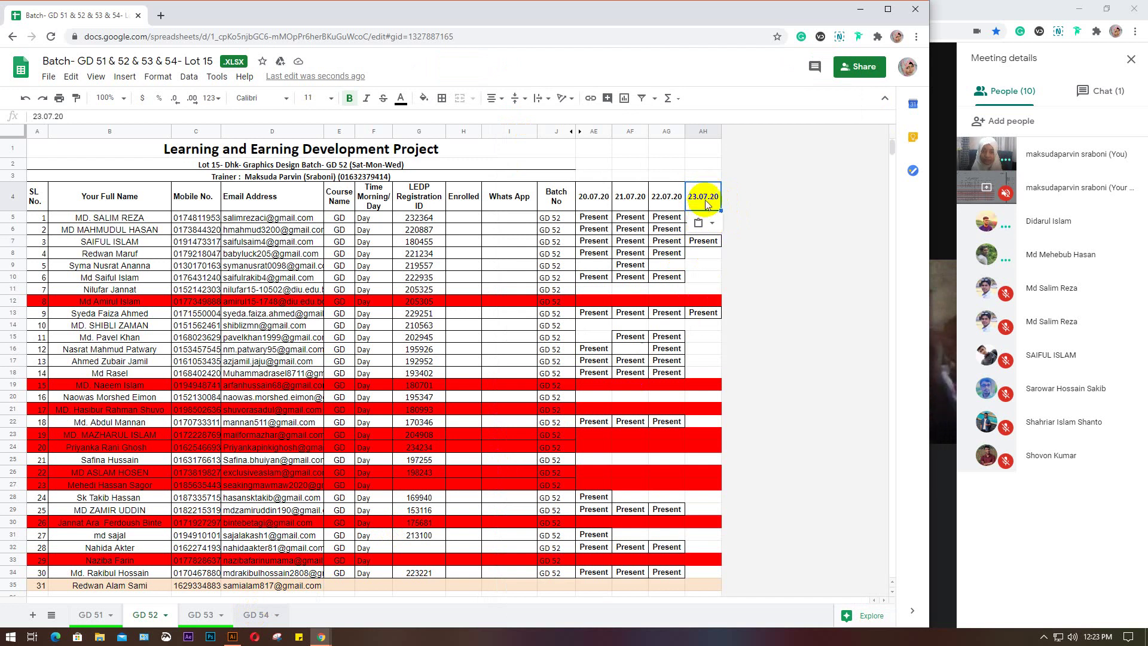
- Type 23.07.20 into AH4 on the GD 54 sheet and minimize the browser window
{"action": "key", "text": "ctrl+shift+Page_Down"}
{"action": "key", "text": "ctrl+shift+Page_Down"}
{"action": "left_click", "coordinate": [686, 195]}
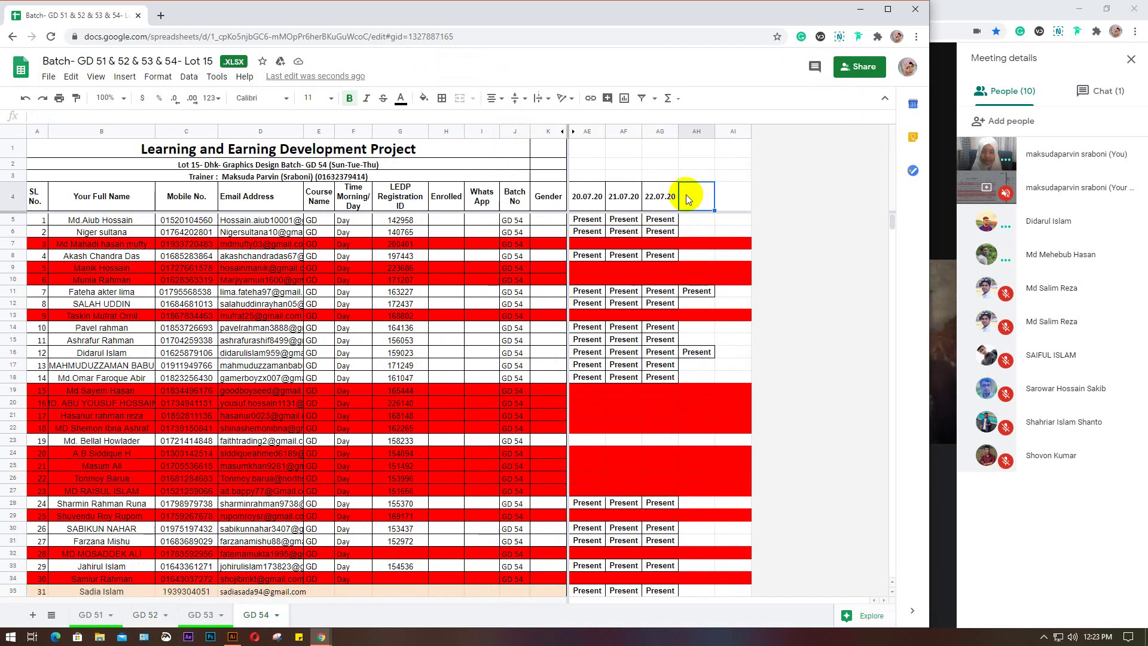
{"action": "type", "text": "23.07.20"}
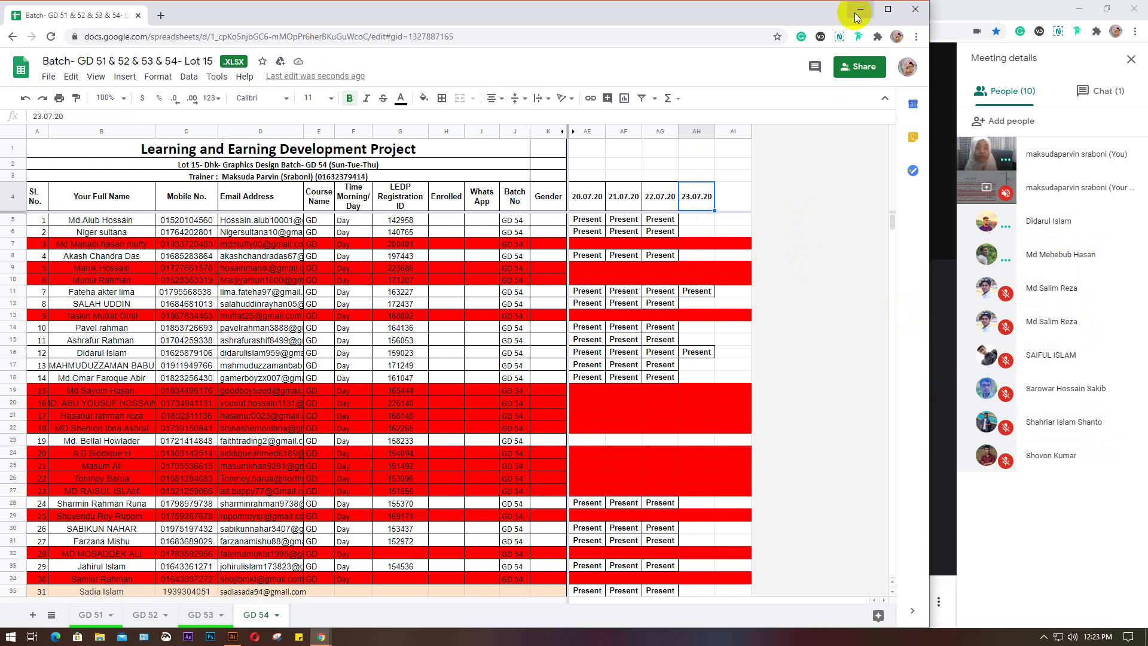
{"action": "left_click", "coordinate": [860, 9]}
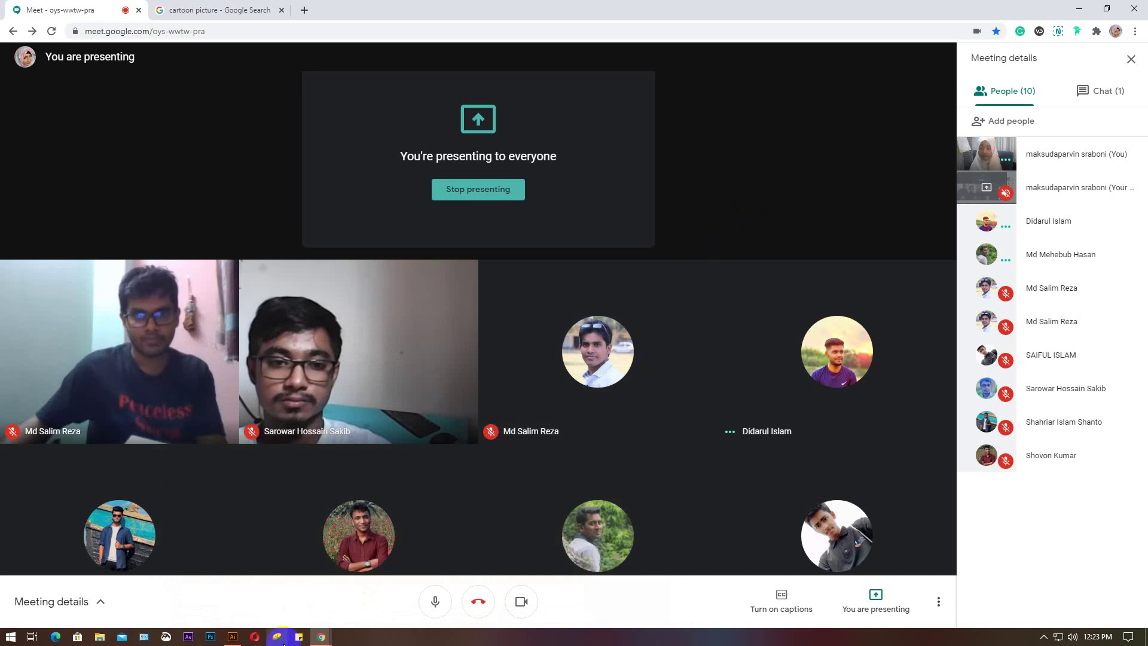
- Replace the Google Images query with 'disney cartoon characters' and search
{"action": "left_click", "coordinate": [233, 636]}
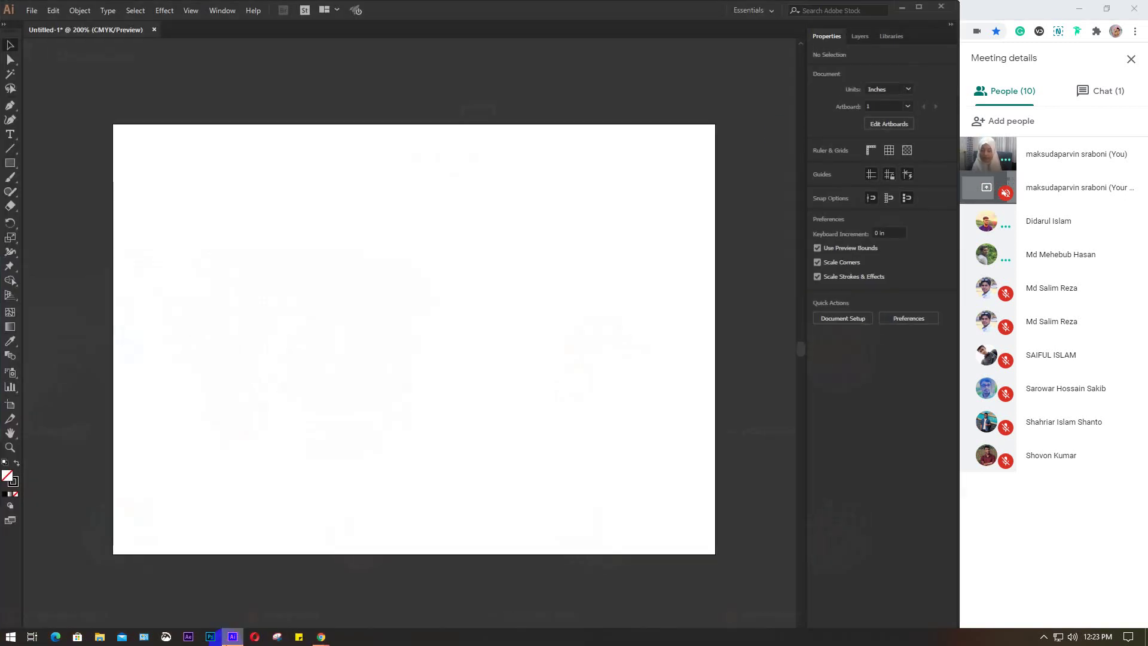
{"action": "left_click", "coordinate": [1017, 8]}
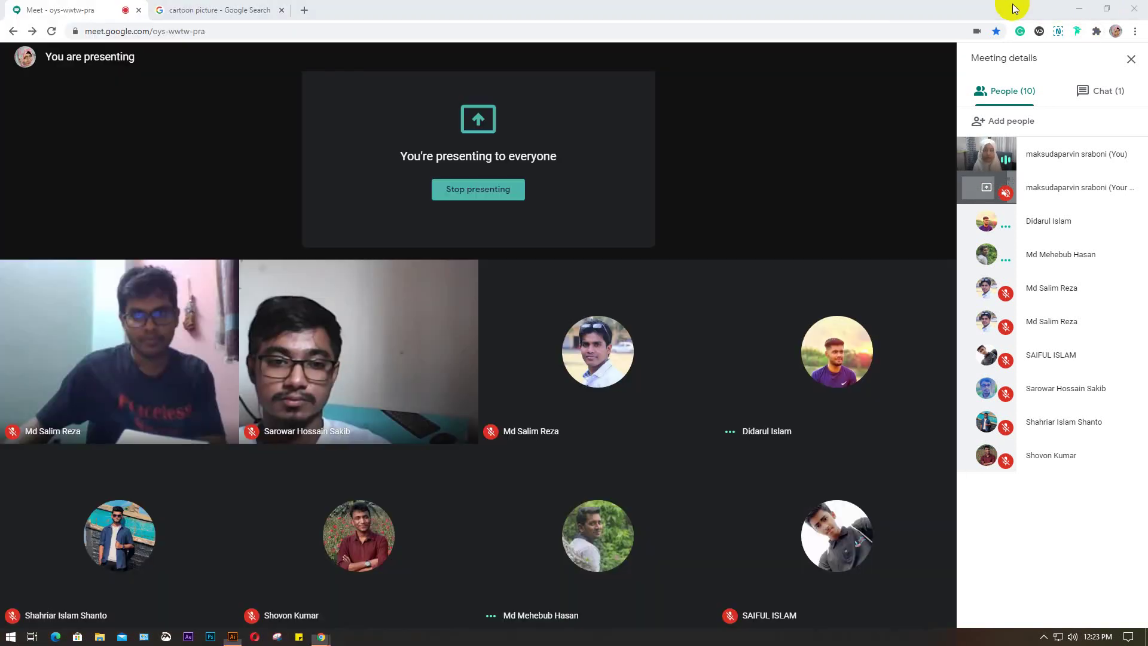
{"action": "left_click", "coordinate": [187, 9]}
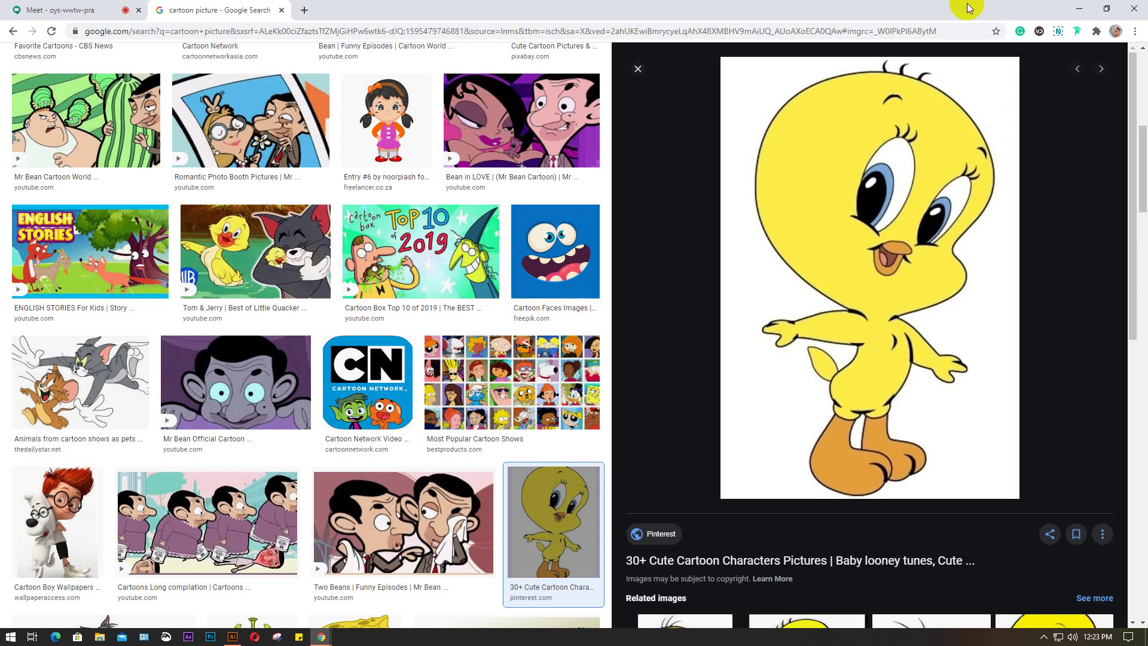
{"action": "left_click", "coordinate": [639, 69]}
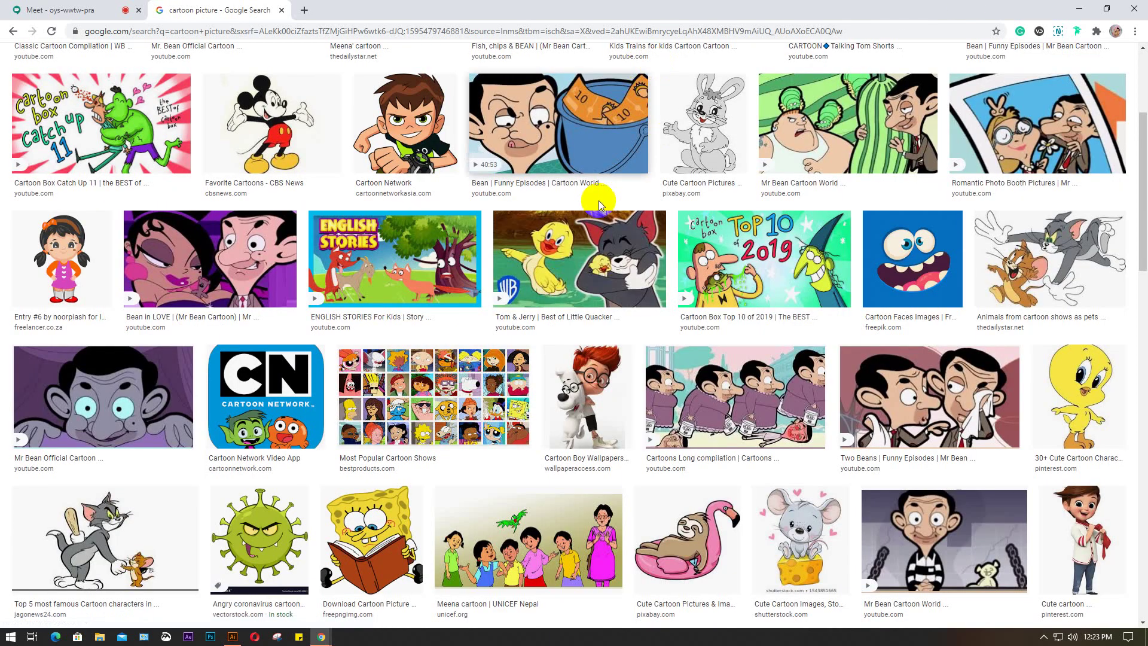
{"action": "scroll", "coordinate": [357, 291], "scroll_direction": "up", "scroll_amount": 4}
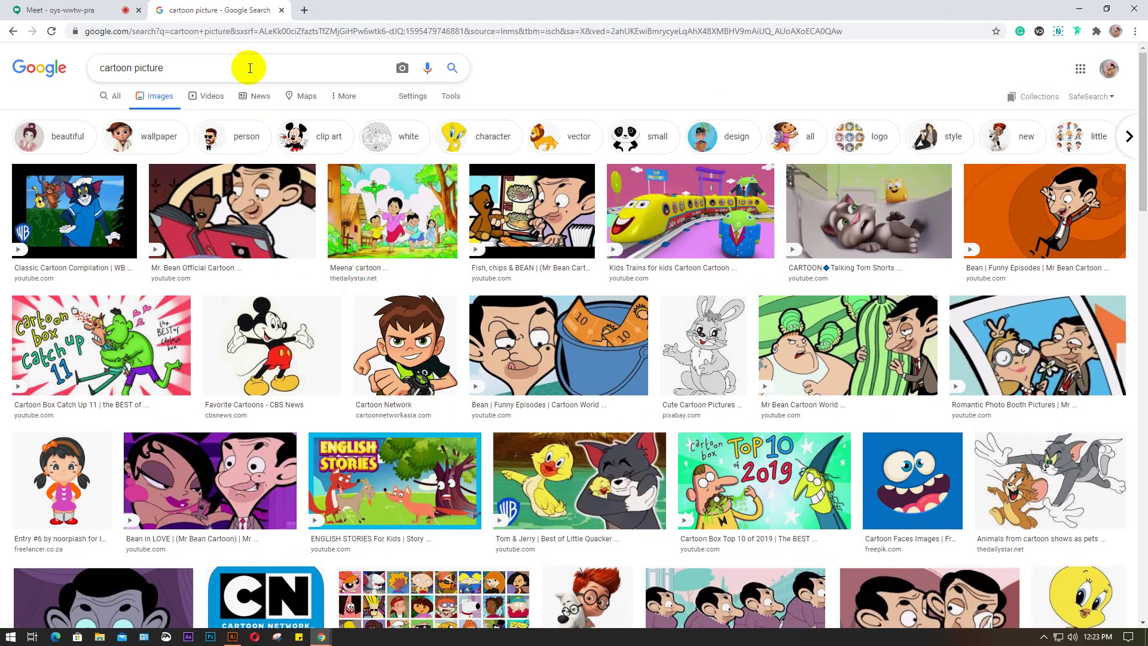
{"action": "left_click_drag", "start_coordinate": [187, 69], "coordinate": [102, 68]}
{"action": "type", "text": "d"}
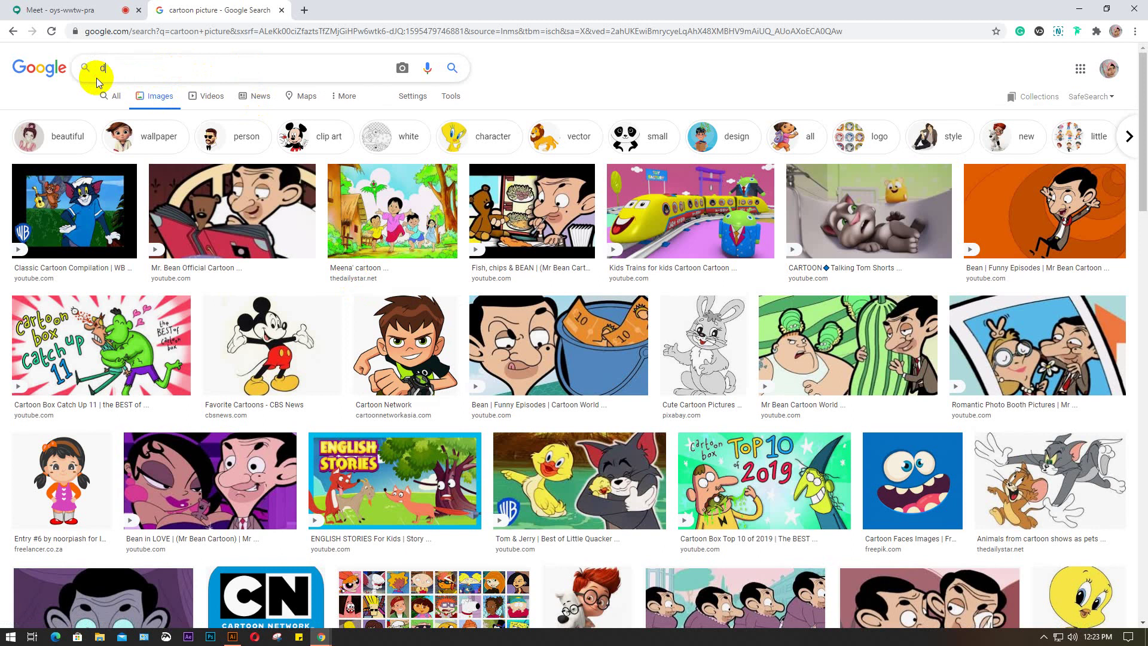
{"action": "type", "text": "isn"}
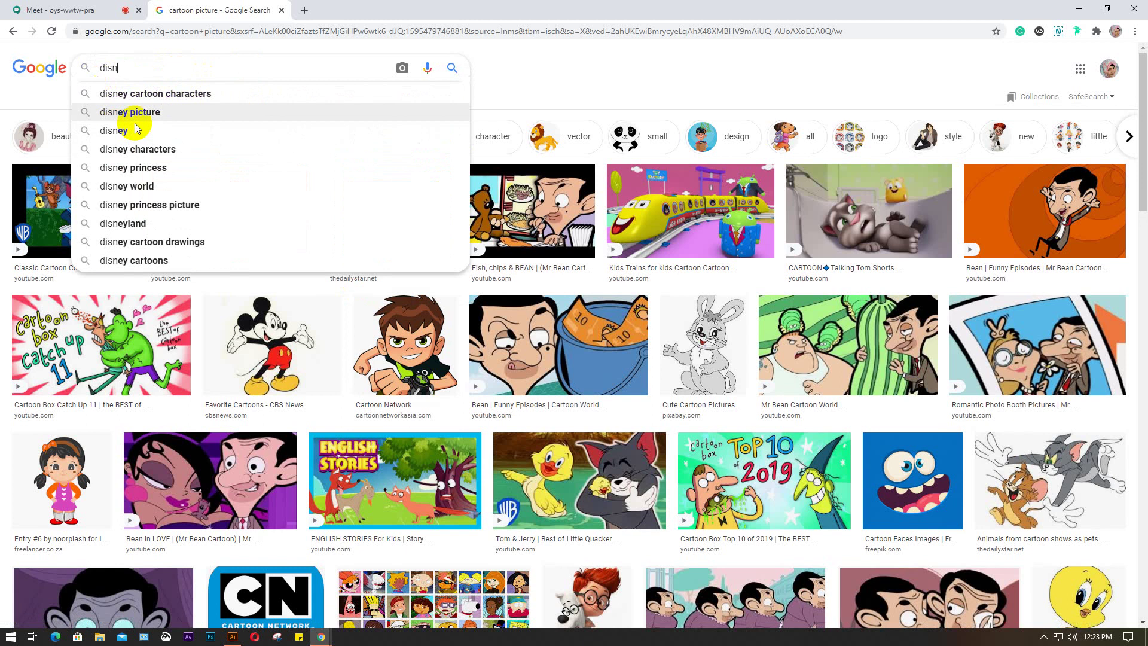
{"action": "left_click", "coordinate": [142, 93]}
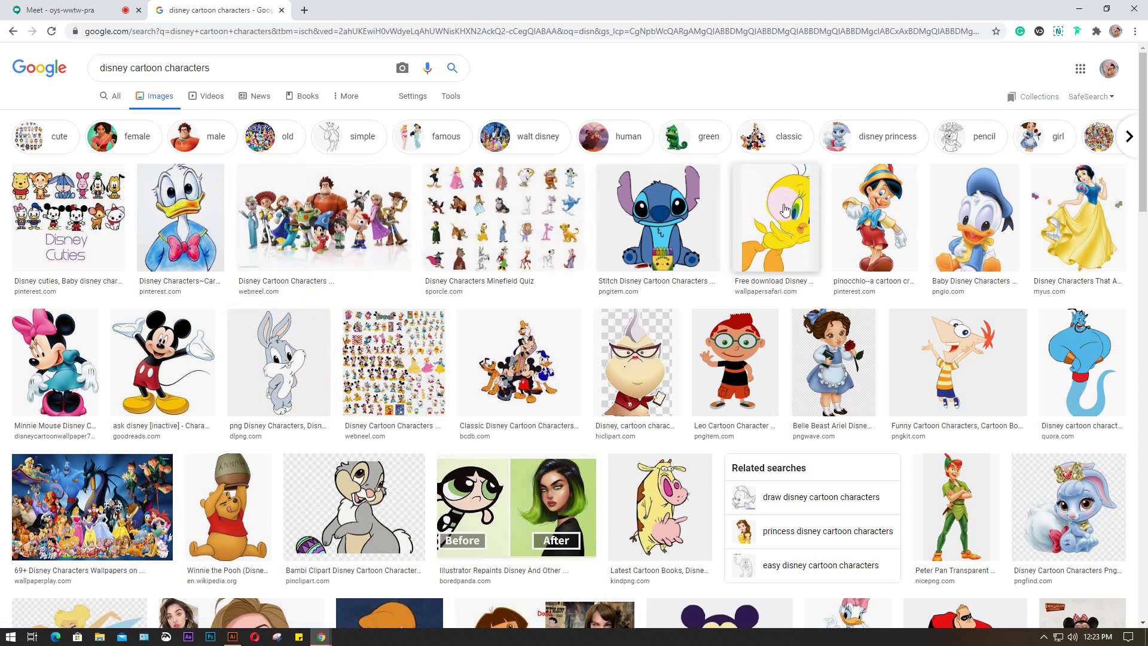
- Browse the Genie and Winnie the Pooh previews among the results
{"action": "left_click", "coordinate": [1068, 351]}
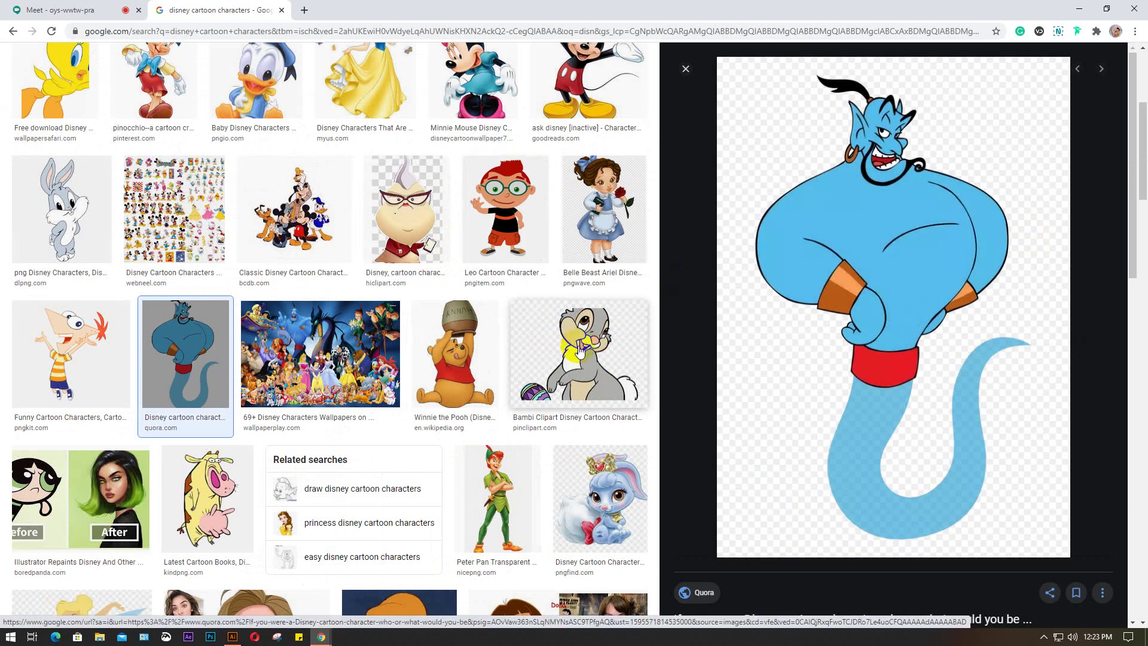
{"action": "left_click", "coordinate": [454, 371]}
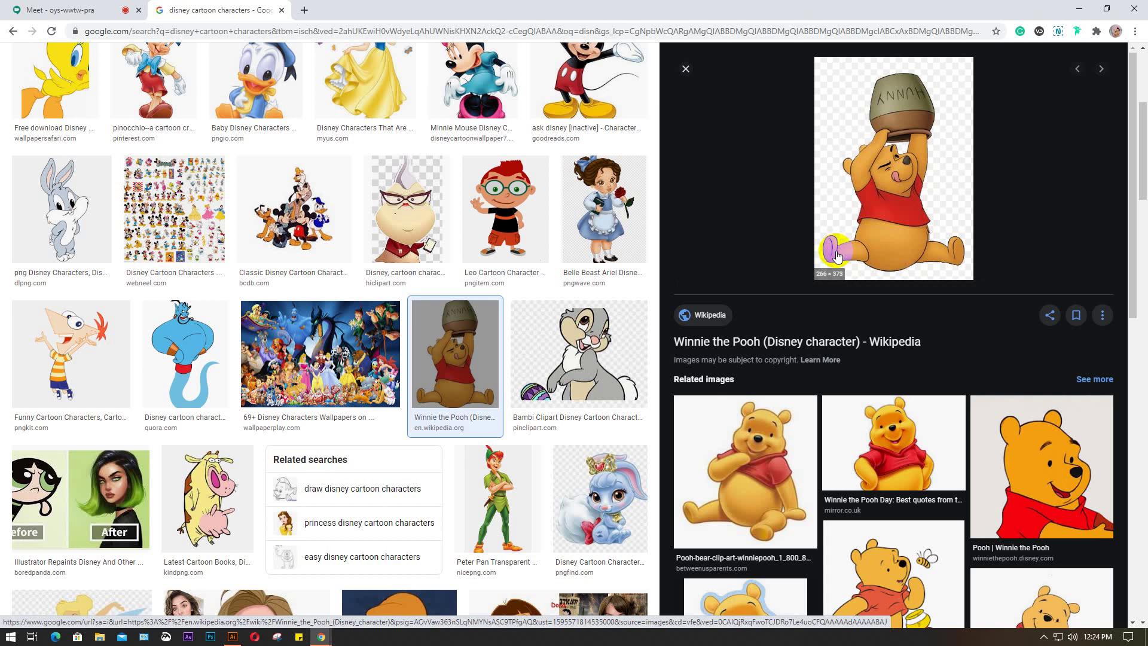
{"action": "scroll", "coordinate": [887, 296], "scroll_direction": "down", "scroll_amount": 2}
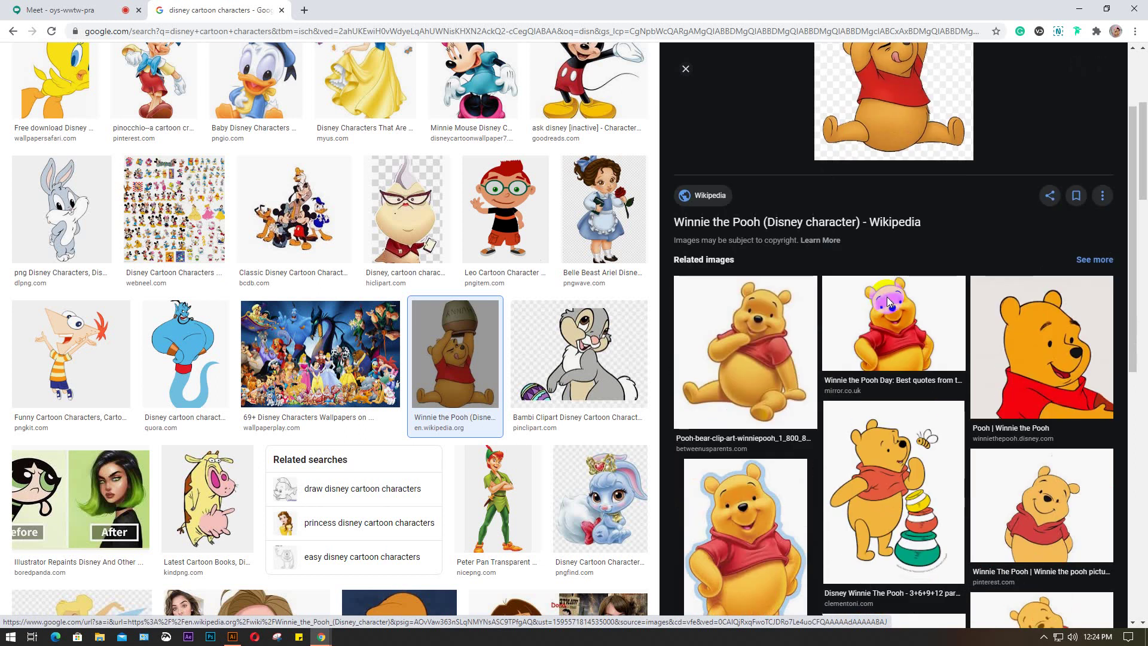
{"action": "scroll", "coordinate": [888, 302], "scroll_direction": "down", "scroll_amount": 1}
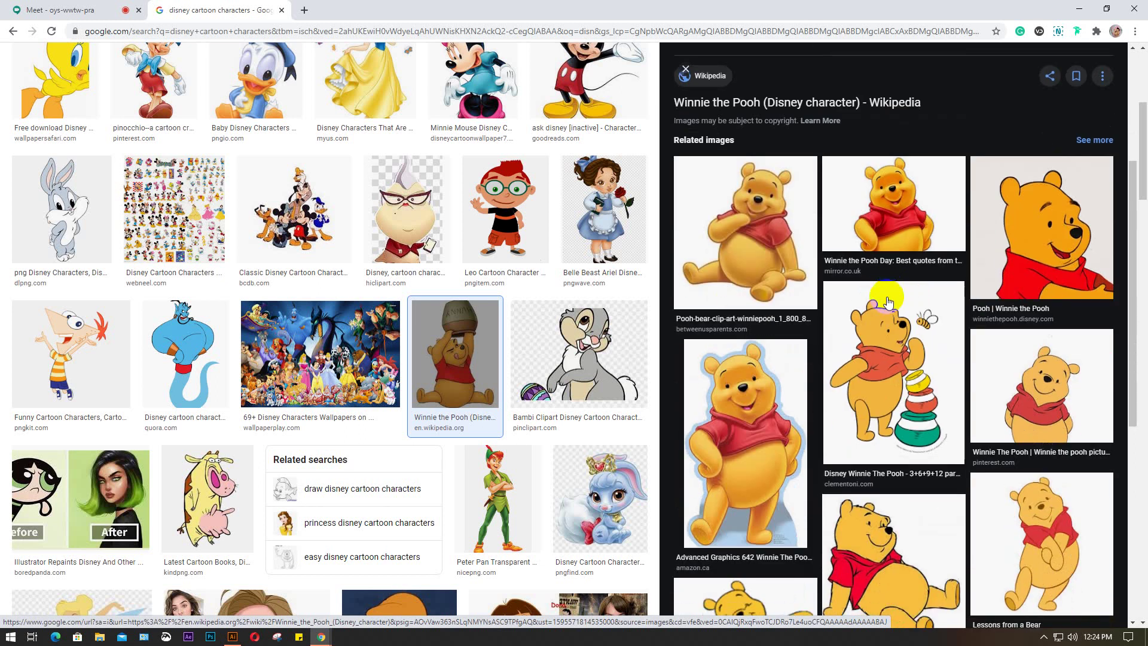
{"action": "scroll", "coordinate": [887, 302], "scroll_direction": "down", "scroll_amount": 2}
{"action": "scroll", "coordinate": [887, 302], "scroll_direction": "down", "scroll_amount": 1}
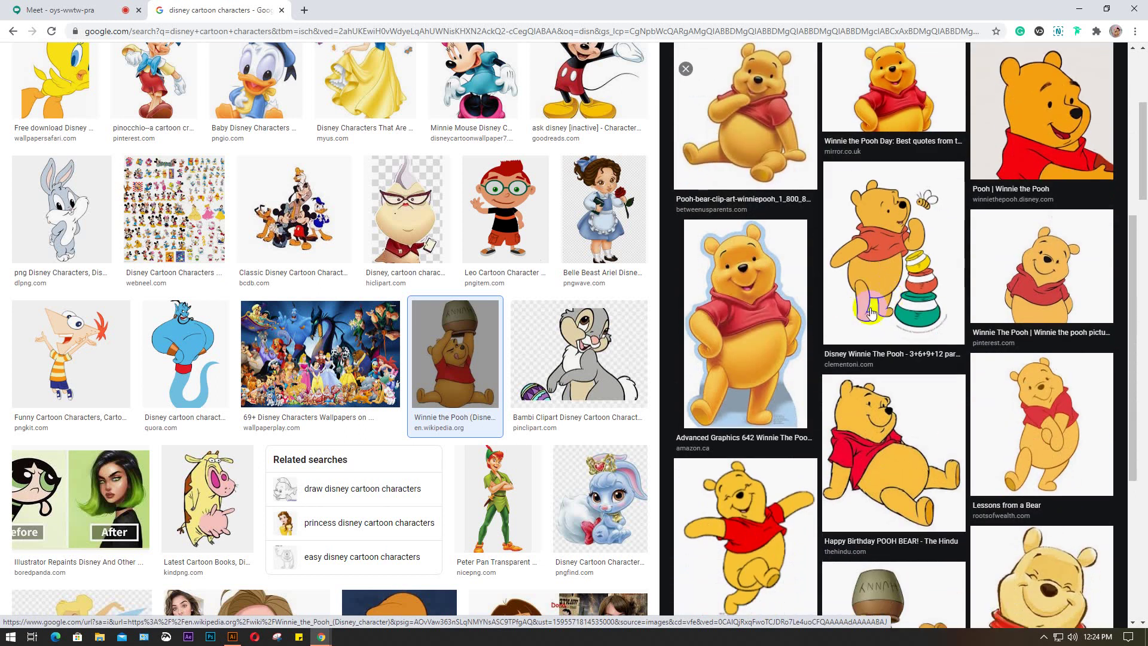
{"action": "left_click", "coordinate": [1044, 266]}
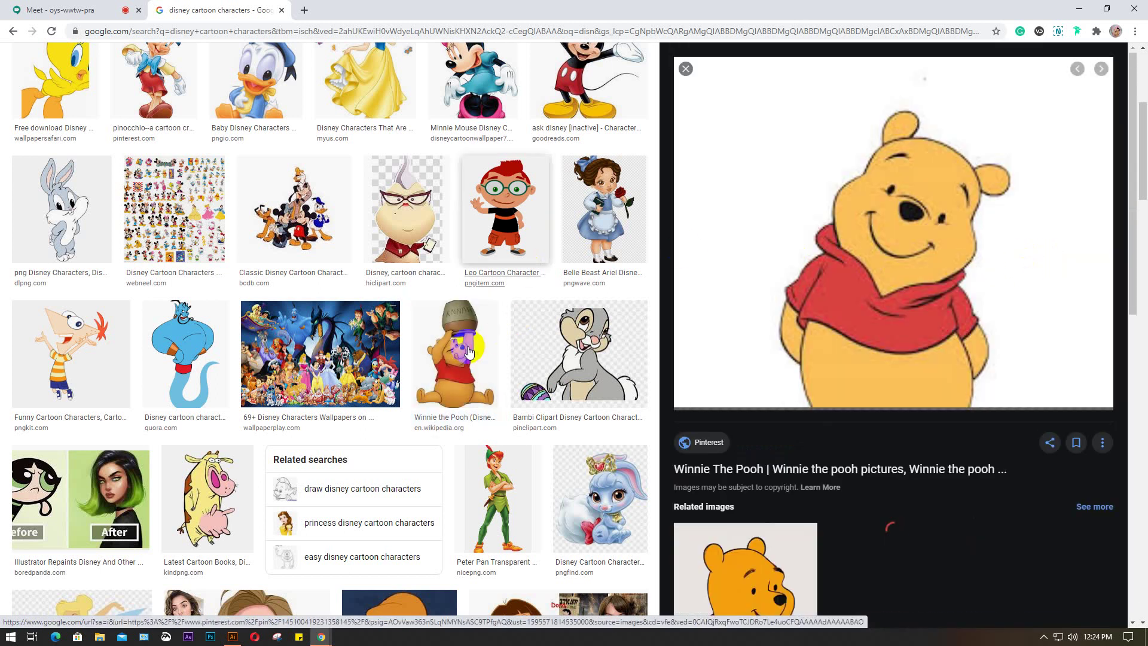
{"action": "key", "text": "alt+Left"}
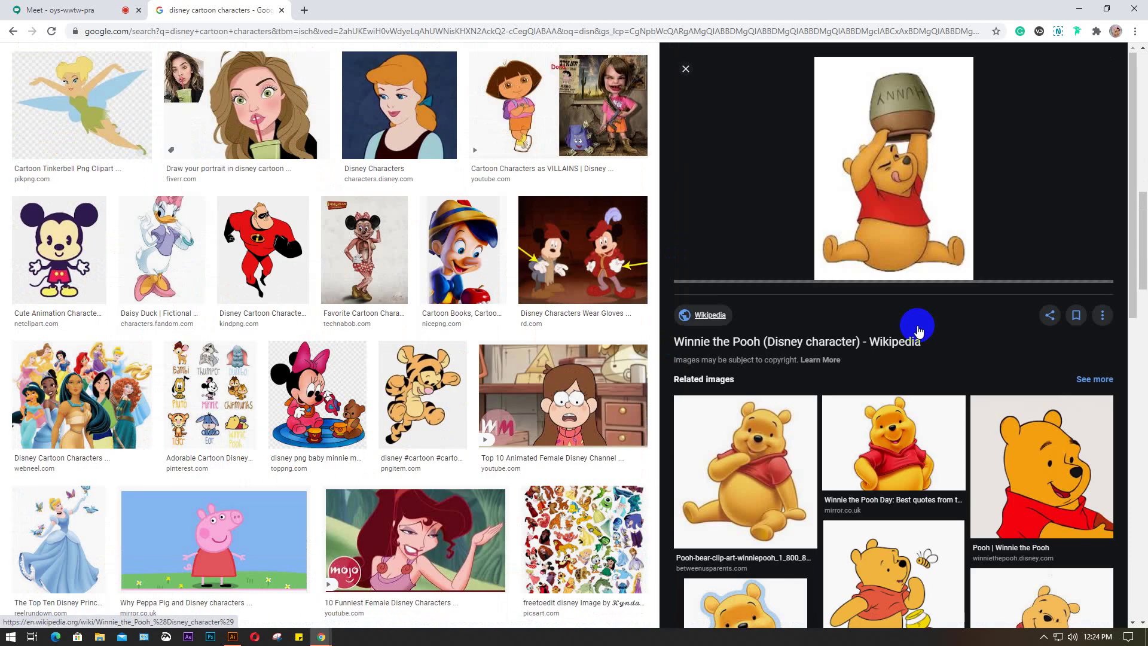
{"action": "scroll", "coordinate": [919, 331], "scroll_direction": "down", "scroll_amount": 6}
{"action": "scroll", "coordinate": [918, 328], "scroll_direction": "down", "scroll_amount": 6}
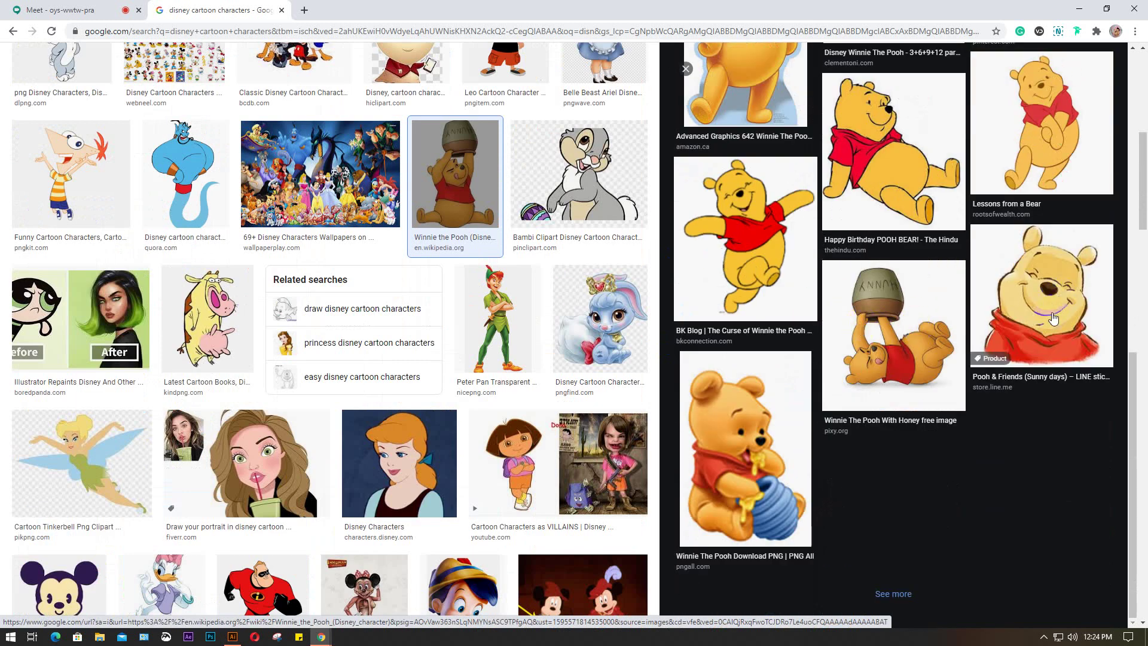
{"action": "scroll", "coordinate": [398, 380], "scroll_direction": "down", "scroll_amount": 1}
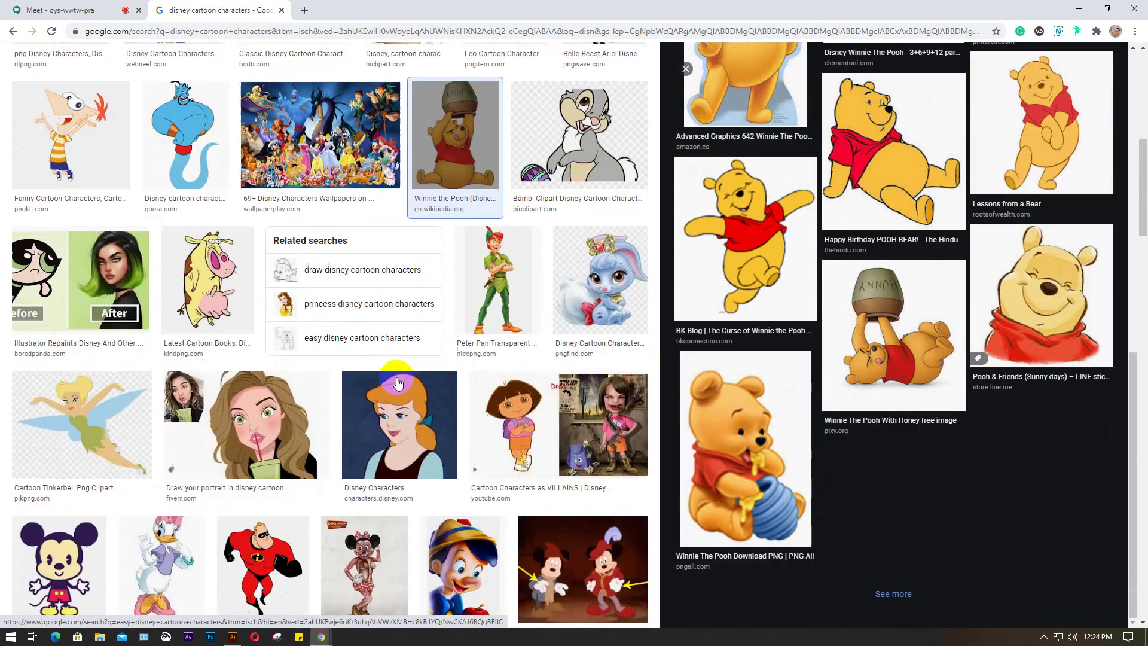
- Open the Cinderella picture preview and copy the image
{"action": "left_click", "coordinate": [395, 405]}
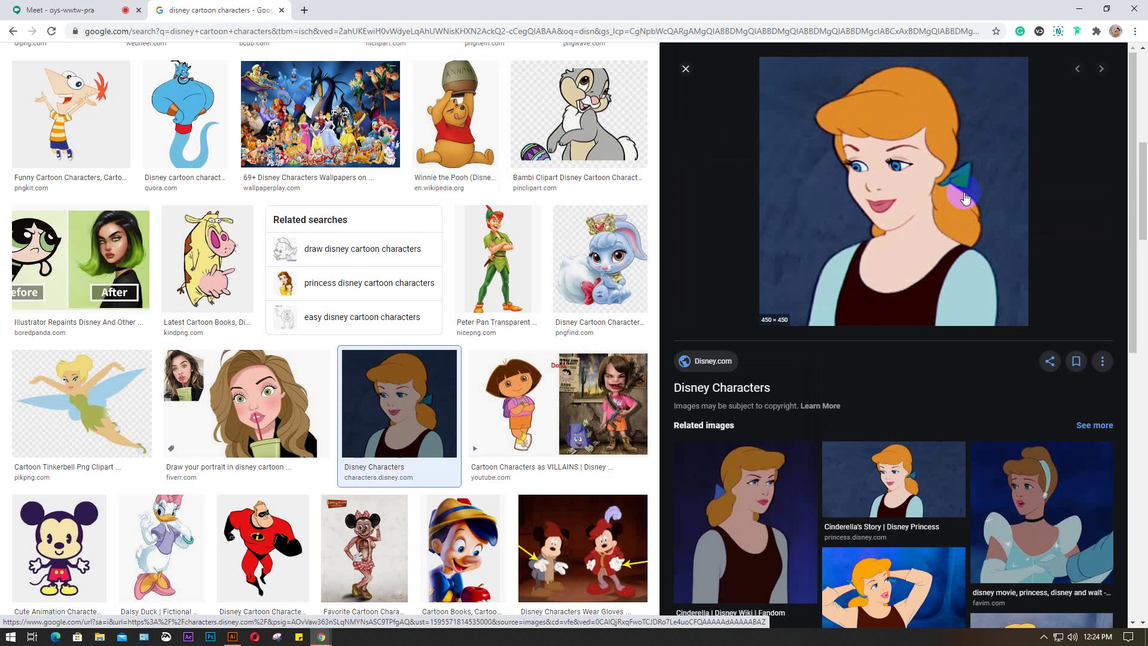
{"action": "right_click", "coordinate": [853, 150]}
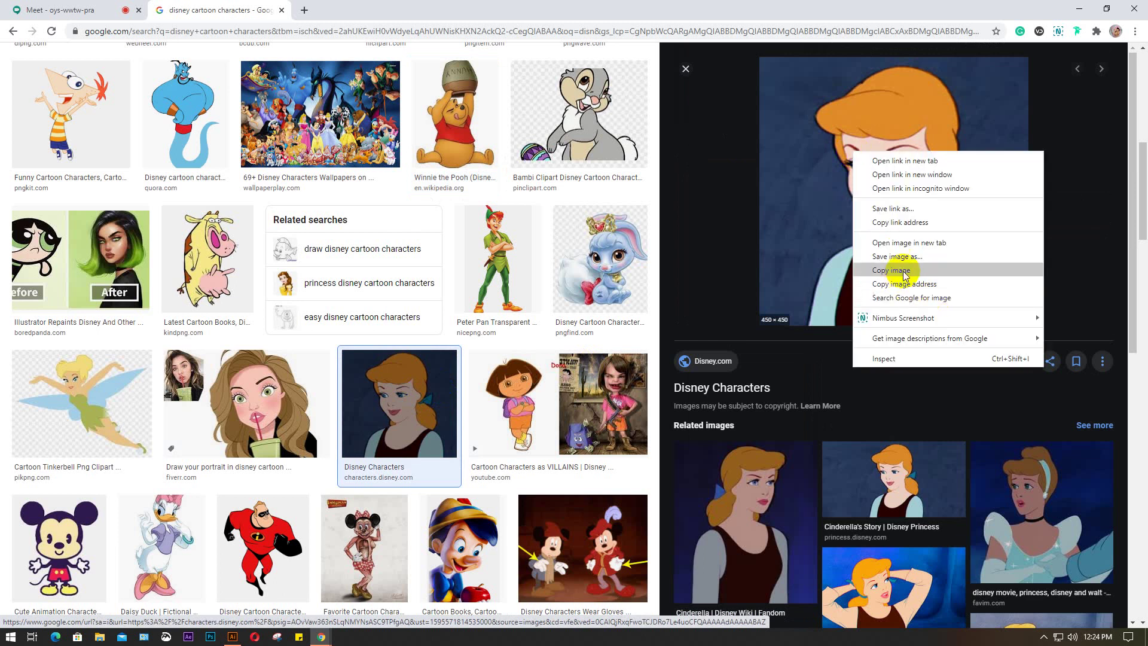
{"action": "left_click", "coordinate": [904, 272]}
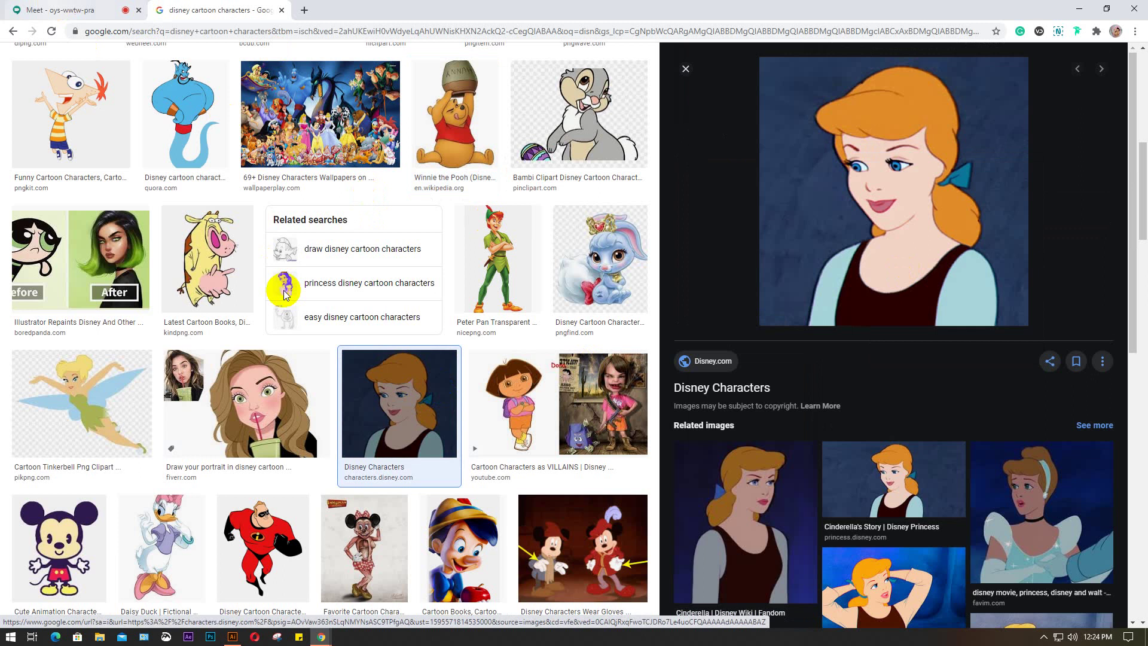
{"action": "key", "text": "ctrl+Tab"}
- Paste the copied Cinderella image onto the Illustrator artboard
{"action": "left_click", "coordinate": [233, 637]}
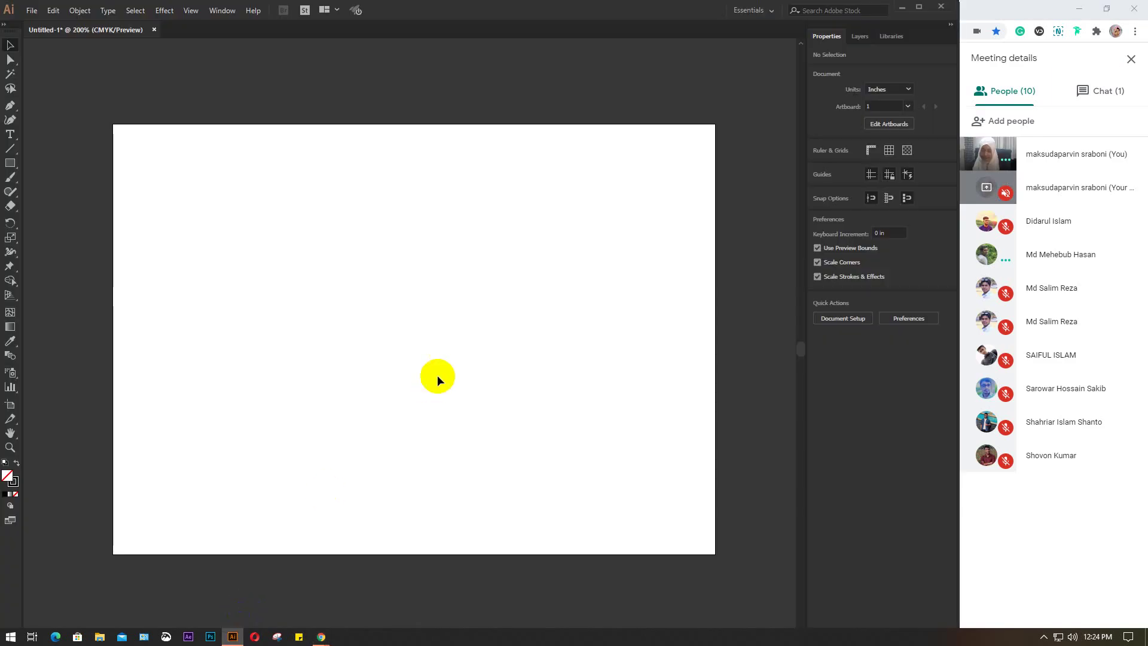
{"action": "key", "text": "ctrl+v"}
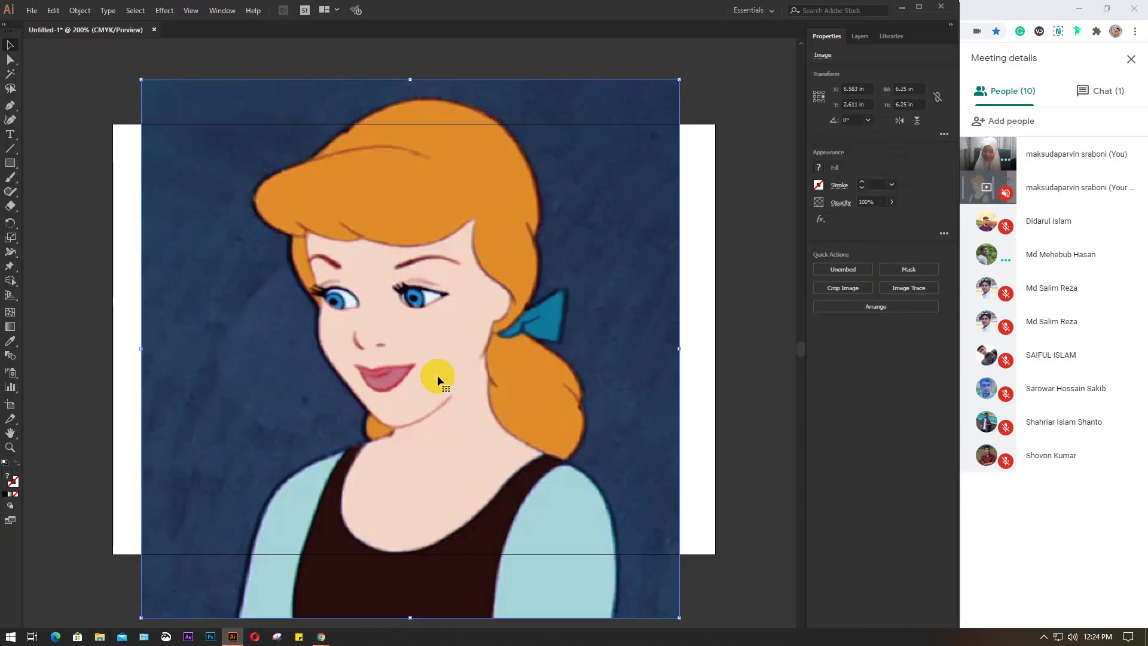
{"action": "left_click_drag", "start_coordinate": [679, 80], "coordinate": [530, 285]}
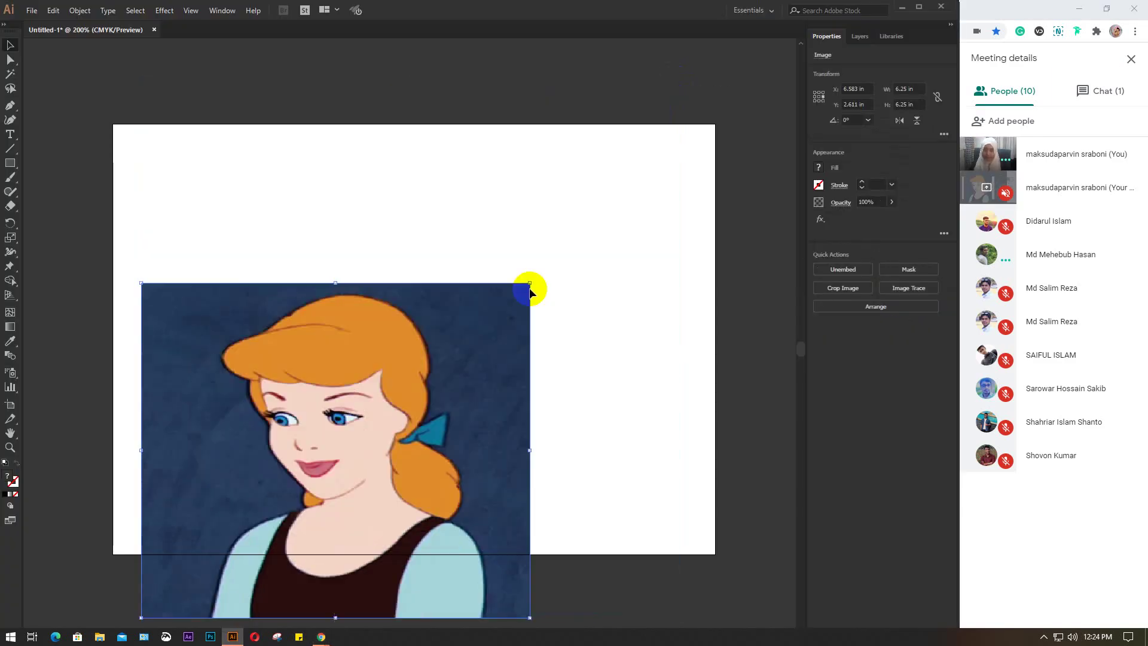
{"action": "left_click_drag", "start_coordinate": [371, 463], "coordinate": [437, 317]}
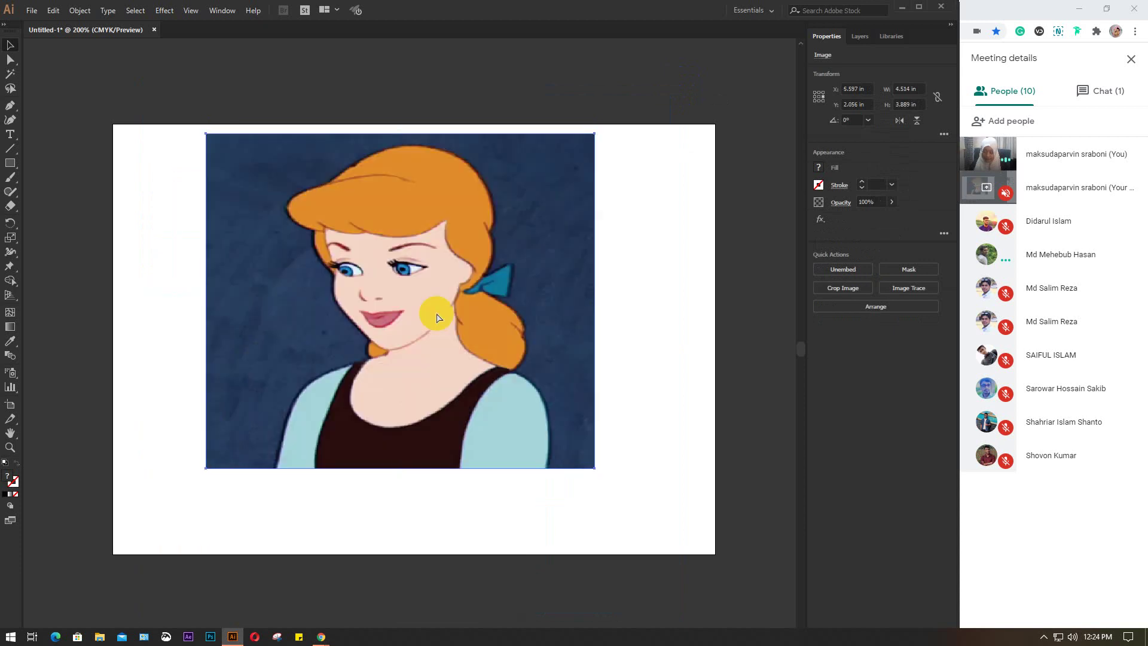
{"action": "key", "text": "ctrl+z"}
{"action": "key", "text": "ctrl+z"}
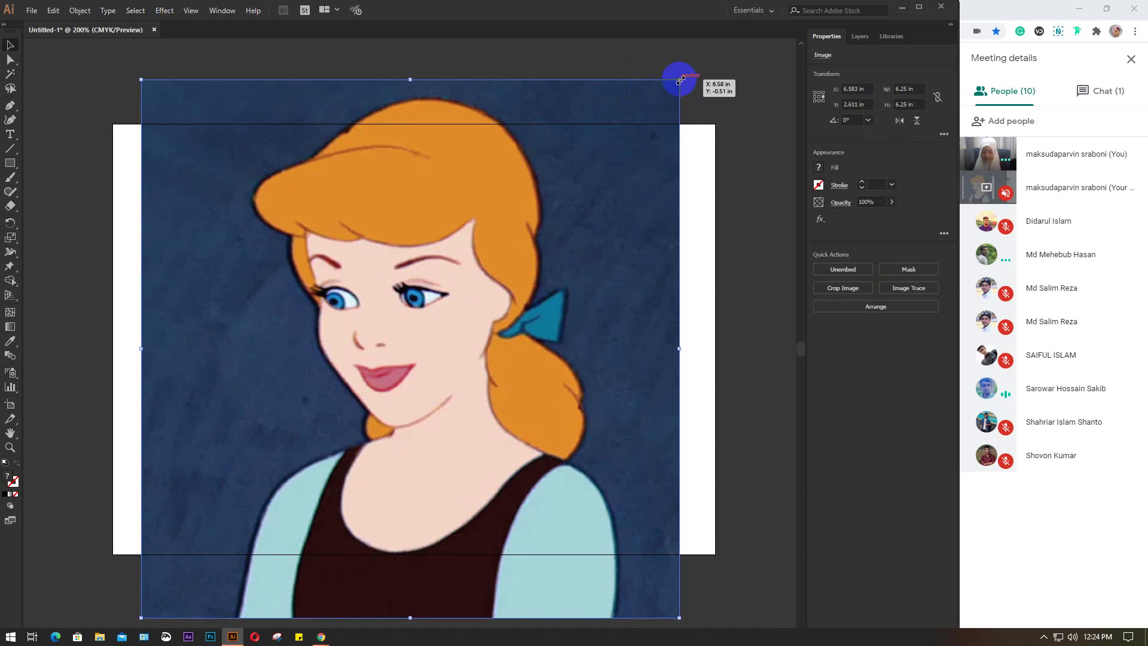
- Scale the image to about 4.94 in square and position it to fill the artboard height
{"action": "left_click_drag", "start_coordinate": [679, 80], "coordinate": [627, 145]}
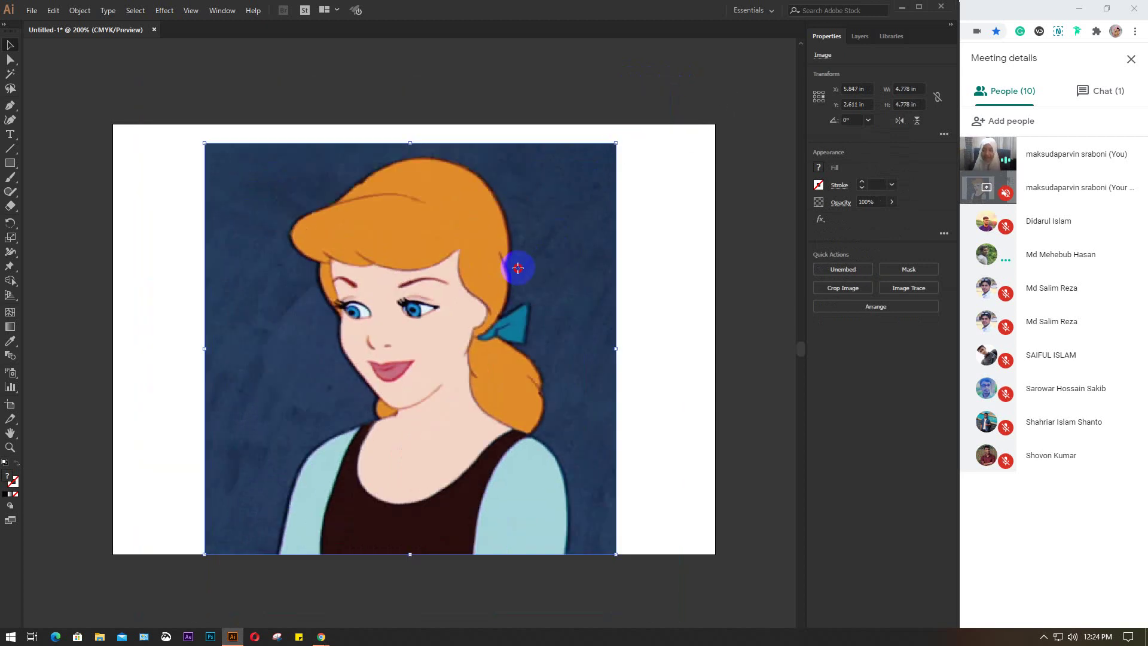
{"action": "left_click_drag", "start_coordinate": [513, 264], "coordinate": [515, 255]}
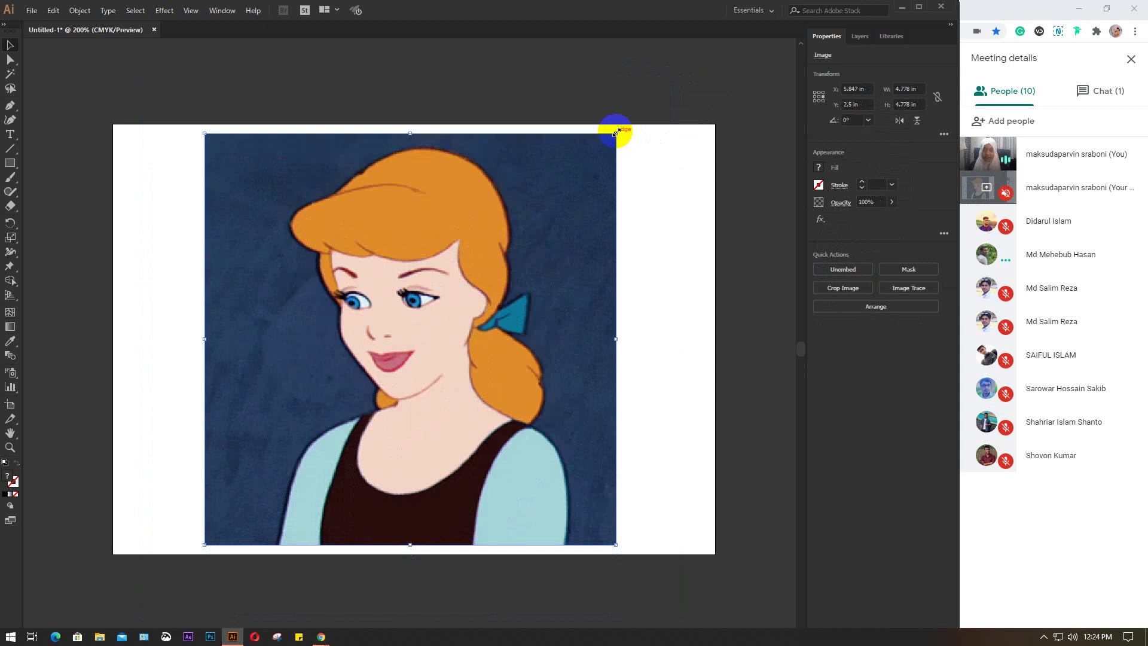
{"action": "left_click_drag", "start_coordinate": [616, 132], "coordinate": [624, 126]}
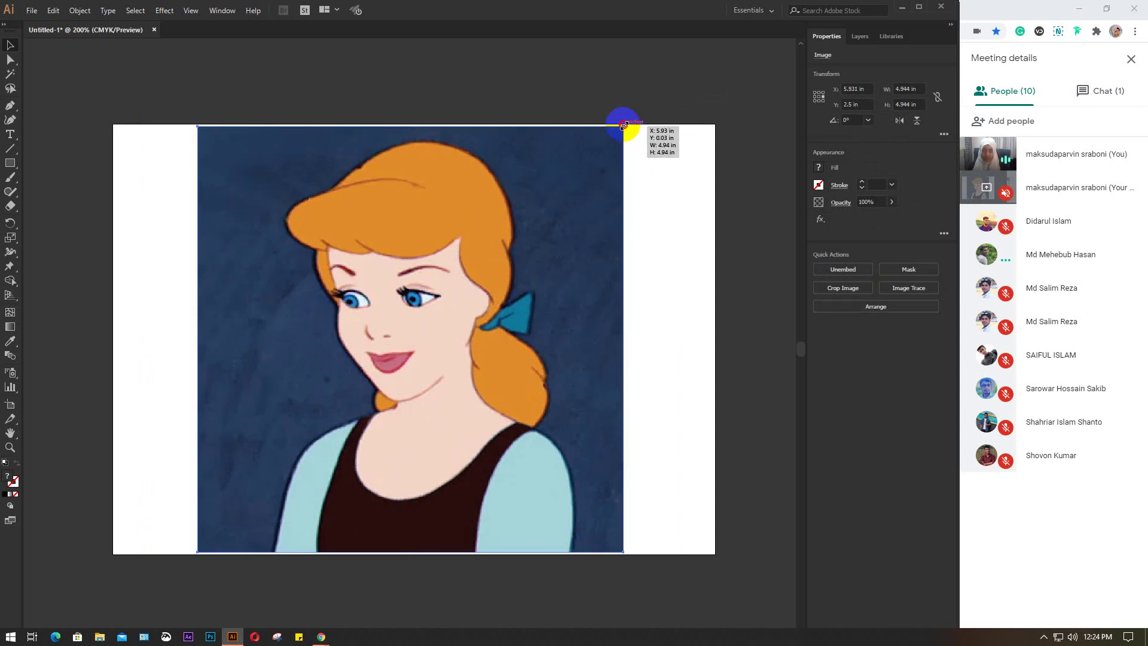
{"action": "left_click_drag", "start_coordinate": [482, 250], "coordinate": [491, 245]}
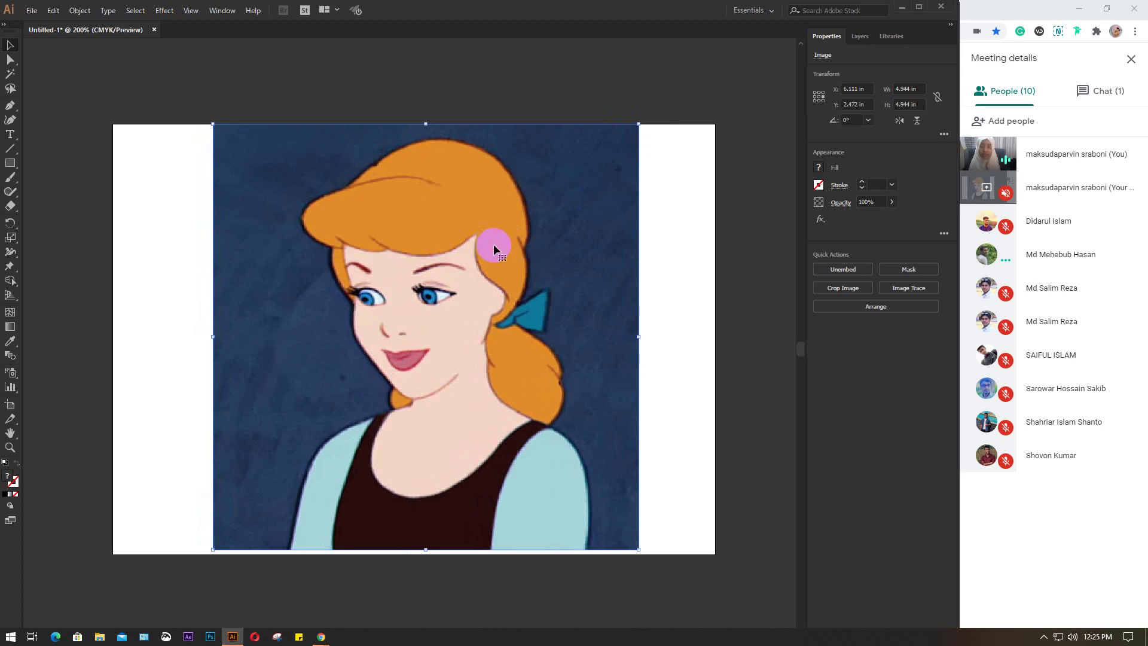
{"action": "key", "text": "Down"}
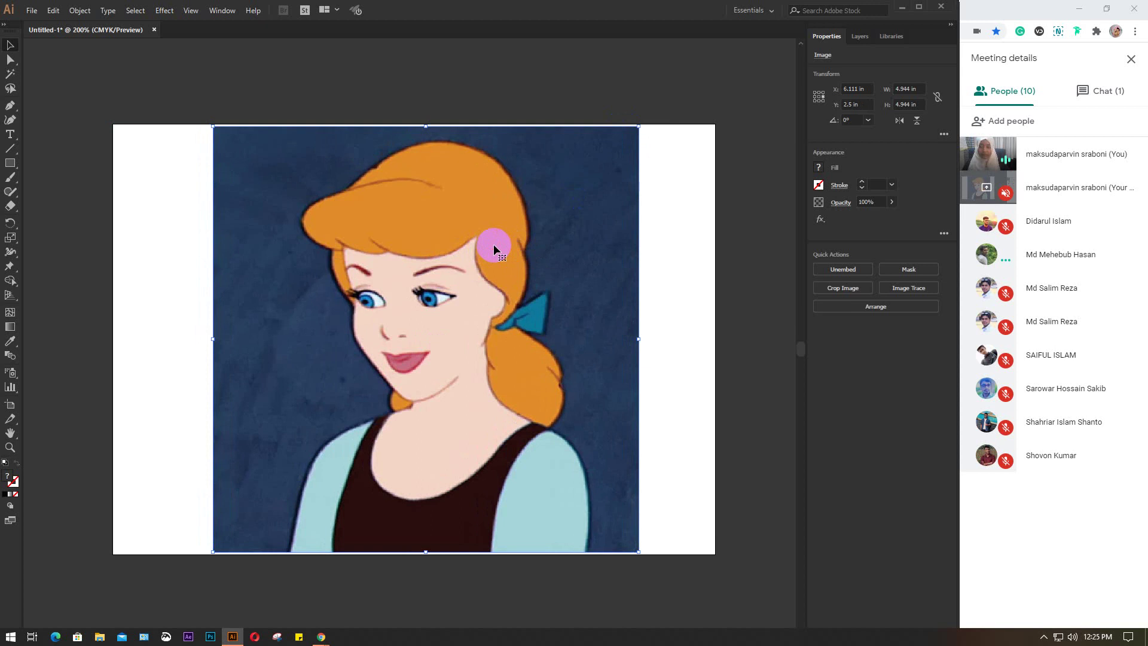
{"action": "key", "text": "Down"}
{"action": "key", "text": "Down"}
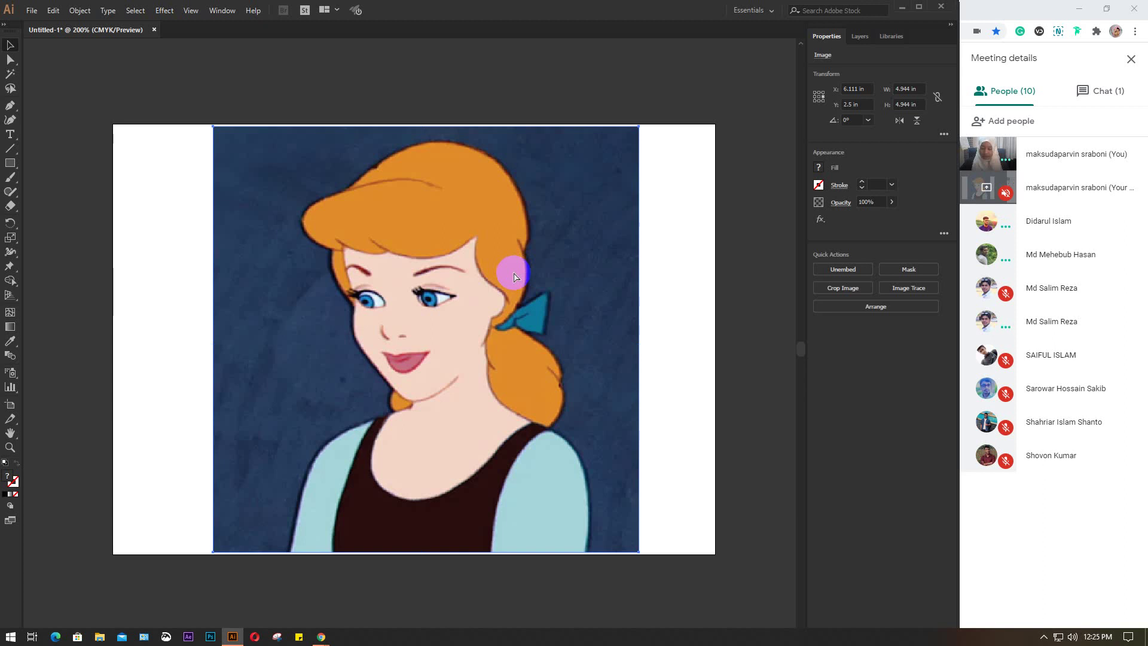
{"action": "key", "text": "ctrl+2"}
{"action": "scroll", "coordinate": [405, 297], "scroll_direction": "up", "scroll_amount": 1, "text": "alt"}
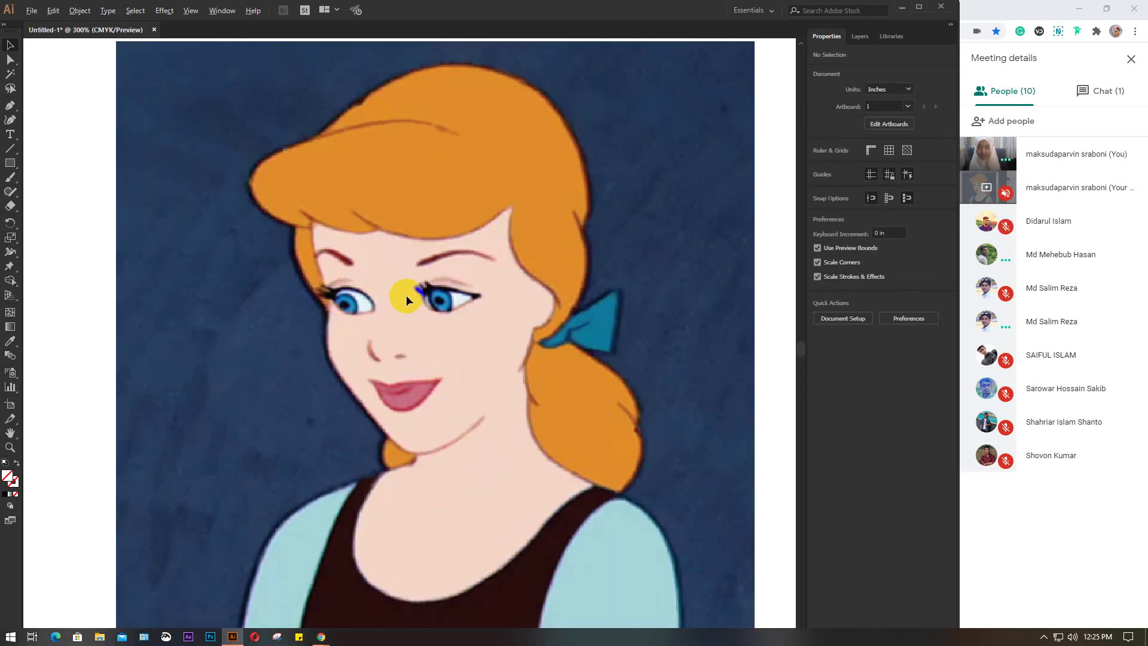
{"action": "left_click_drag", "start_coordinate": [489, 355], "coordinate": [458, 341]}
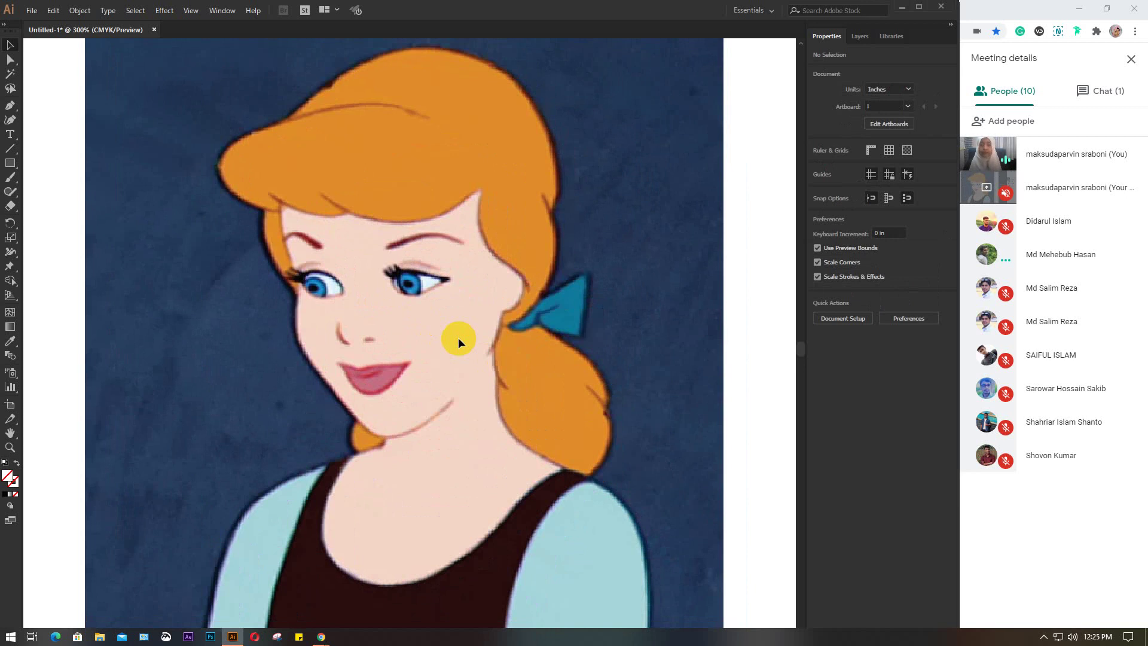
{"action": "left_click", "coordinate": [413, 74]}
{"action": "left_click", "coordinate": [502, 267]}
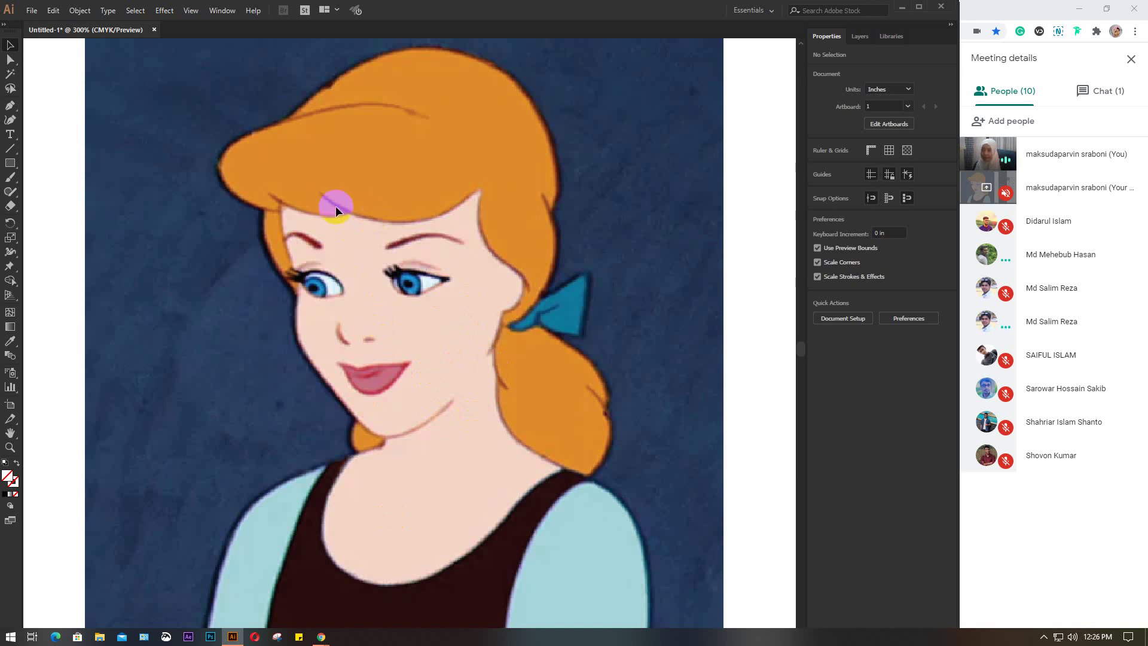
- With the Pen tool, place trial anchor points on Cinderella's face
{"action": "left_click", "coordinate": [10, 106]}
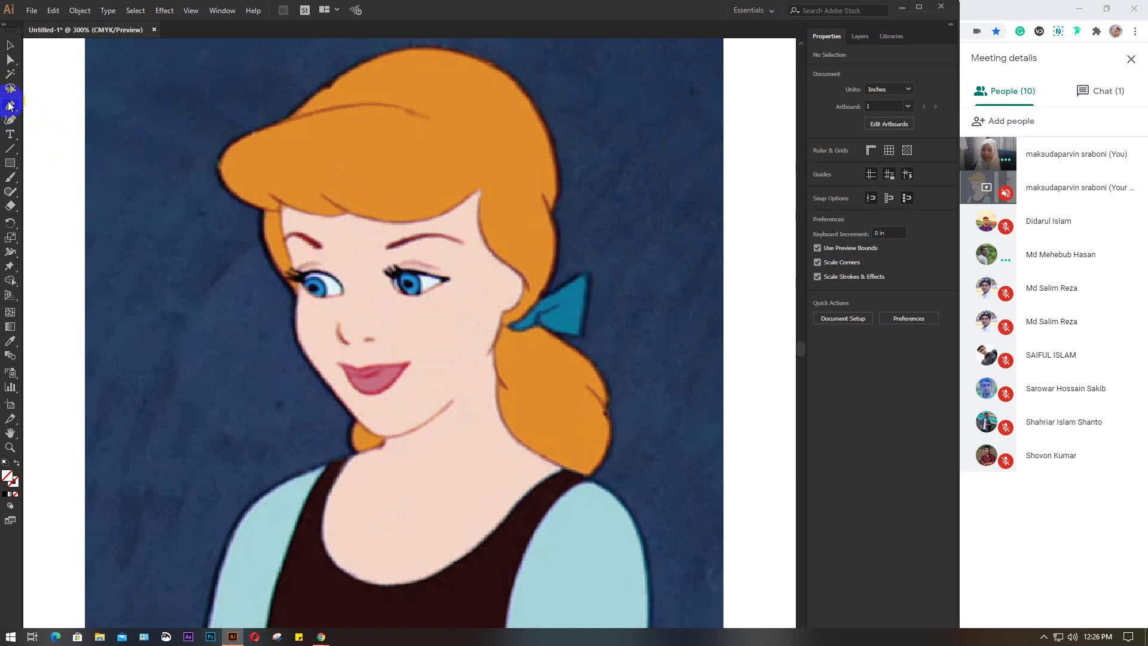
{"action": "left_click", "coordinate": [400, 262]}
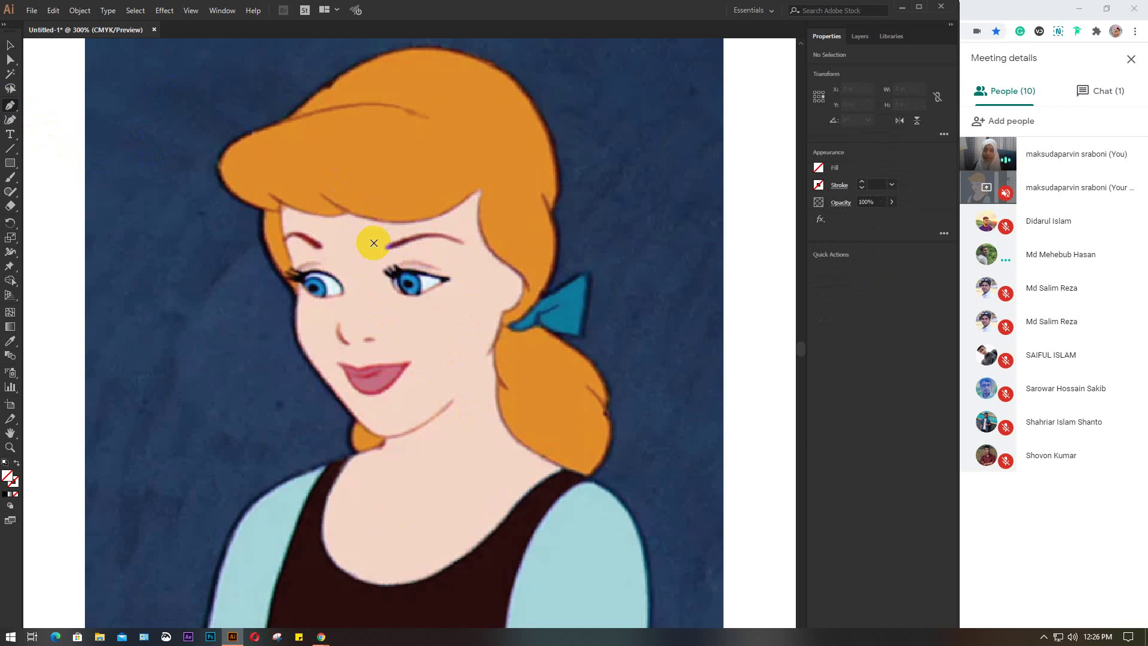
{"action": "left_click", "coordinate": [411, 288]}
{"action": "left_click", "coordinate": [299, 225]}
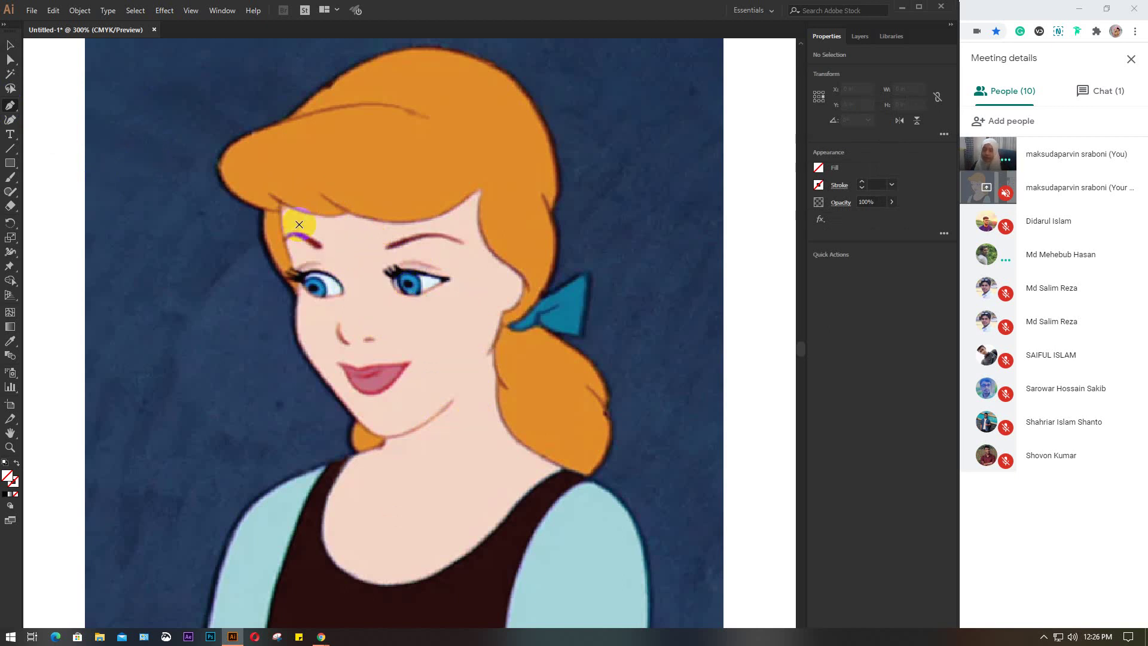
{"action": "left_click", "coordinate": [282, 210]}
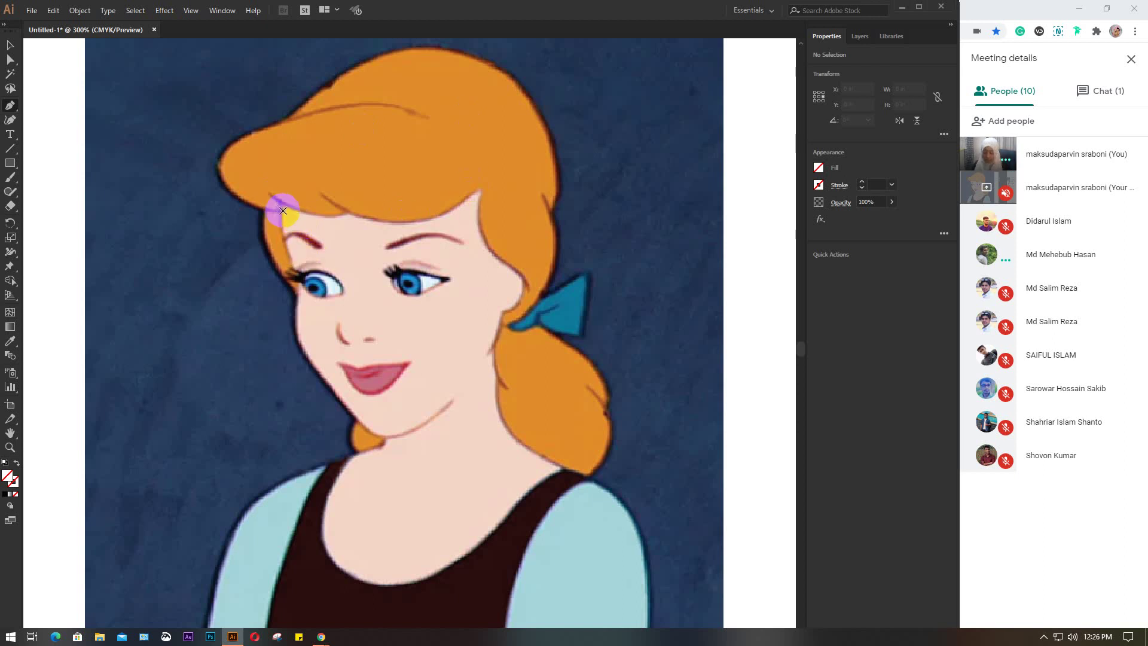
{"action": "scroll", "coordinate": [281, 209], "scroll_direction": "up", "scroll_amount": 1}
{"action": "scroll", "coordinate": [281, 211], "scroll_direction": "up", "scroll_amount": 1}
{"action": "scroll", "coordinate": [292, 210], "scroll_direction": "up", "scroll_amount": 1}
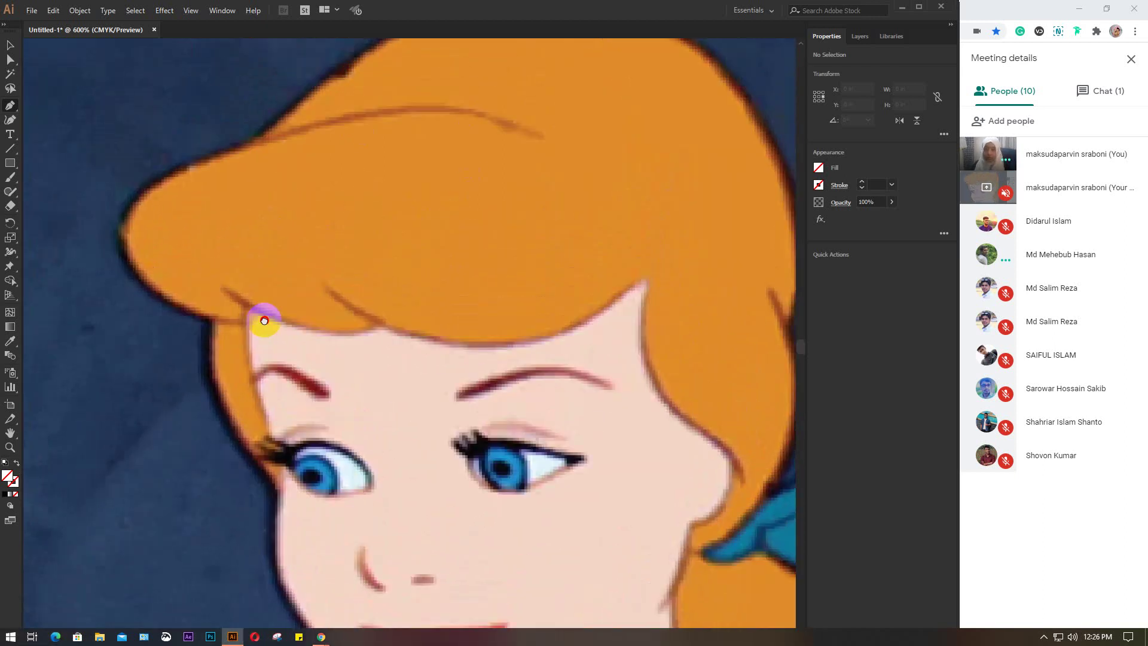
{"action": "scroll", "coordinate": [265, 323], "scroll_direction": "down", "scroll_amount": 1}
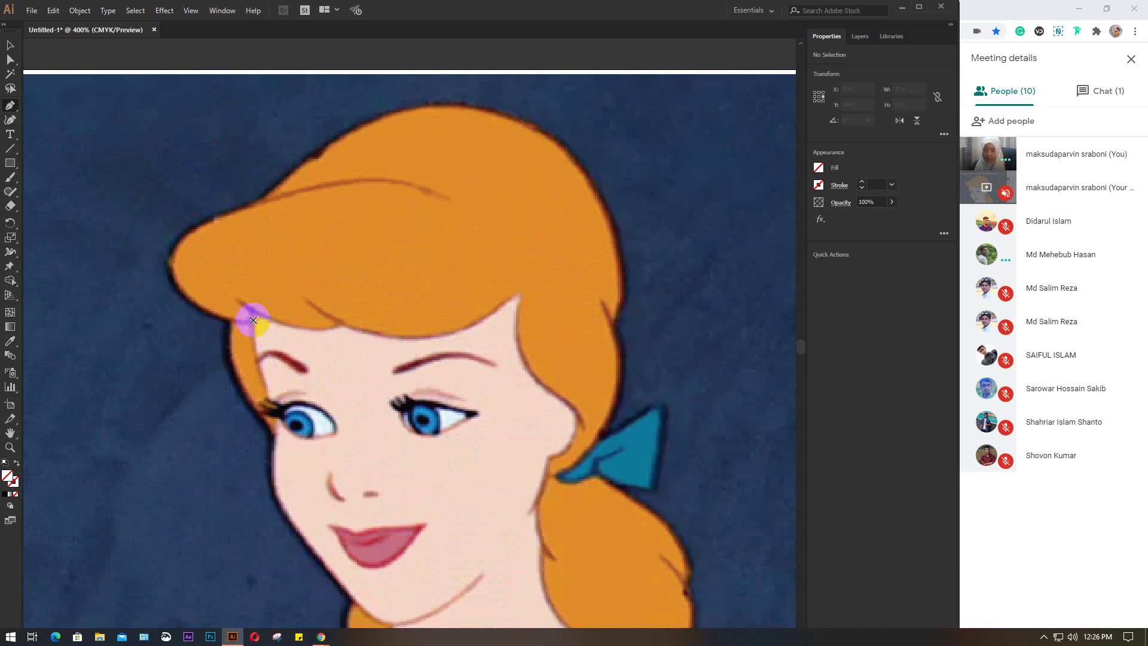
- Start a curved path up the hair's left edge above the brow, undoing the last points
{"action": "left_click", "coordinate": [253, 319]}
{"action": "left_click", "coordinate": [190, 312]}
{"action": "left_click", "coordinate": [176, 279]}
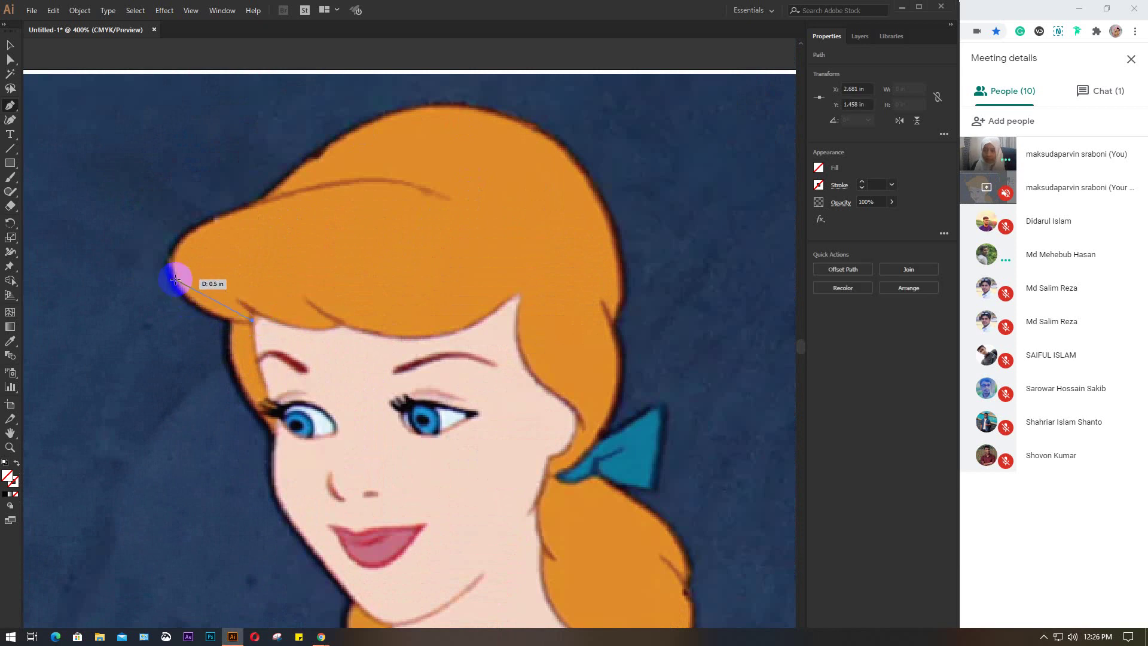
{"action": "left_click", "coordinate": [163, 250]}
{"action": "left_click_drag", "start_coordinate": [163, 250], "coordinate": [153, 242]}
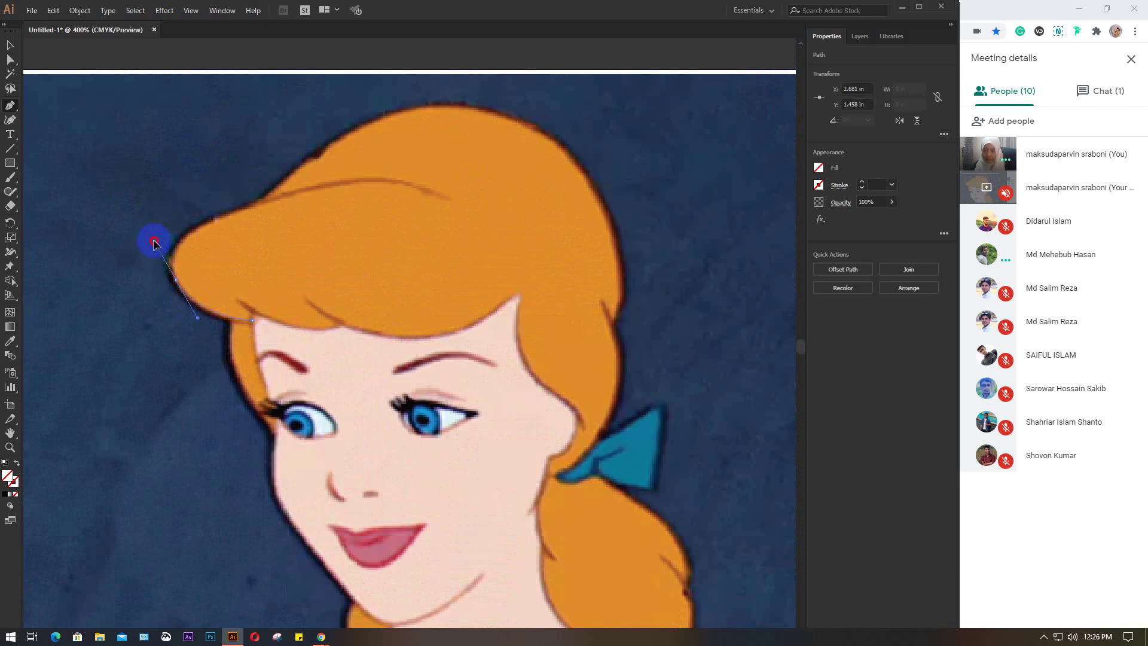
{"action": "left_click", "coordinate": [253, 209]}
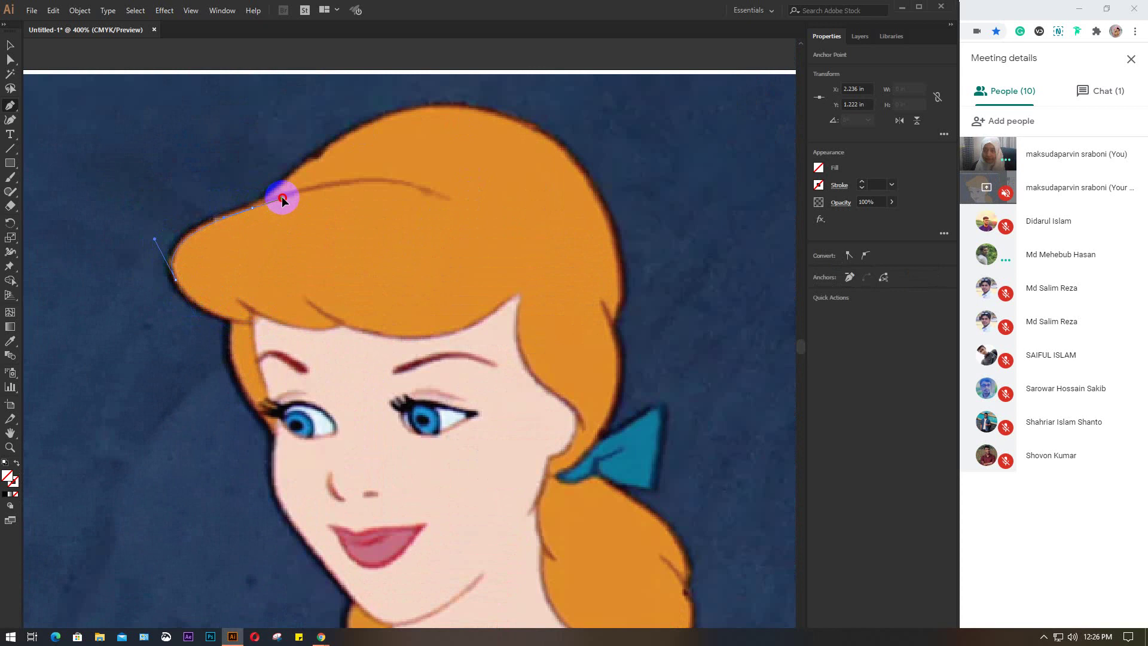
{"action": "left_click_drag", "start_coordinate": [282, 197], "coordinate": [286, 172]}
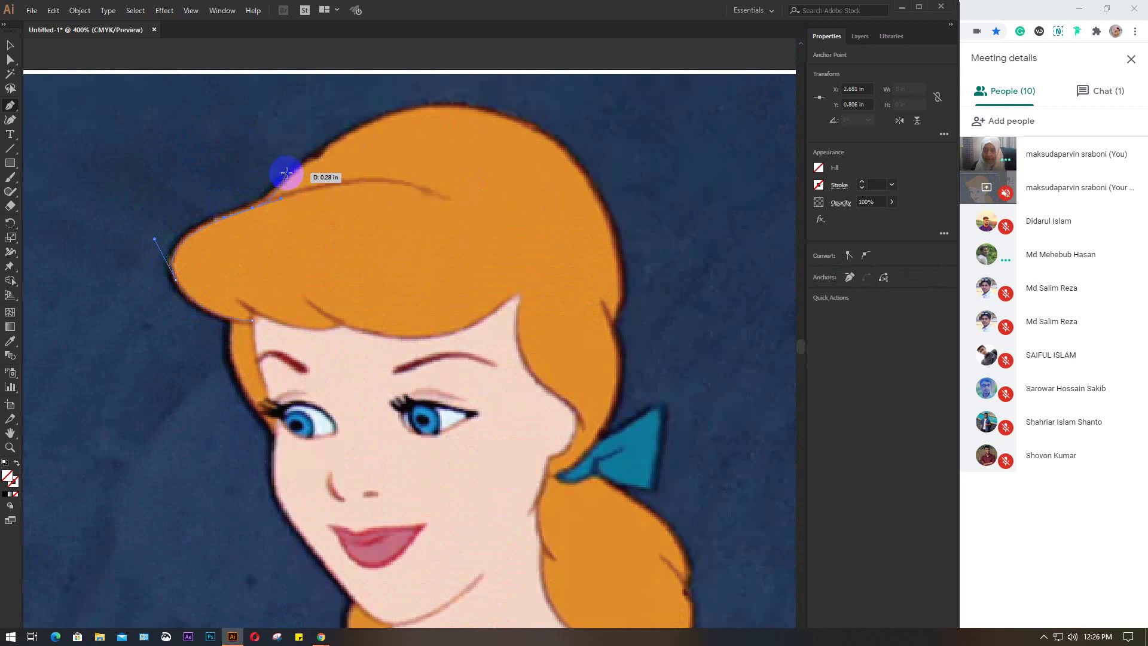
{"action": "key", "text": "ctrl+z"}
{"action": "key", "text": "ctrl+z"}
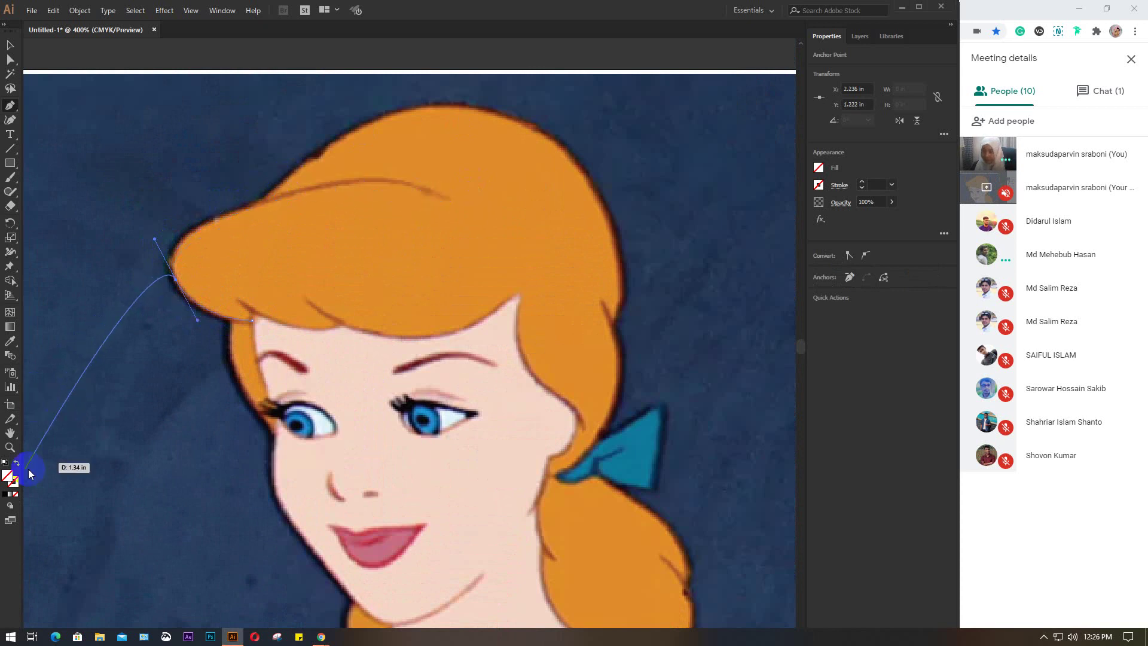
{"action": "left_click", "coordinate": [12, 486]}
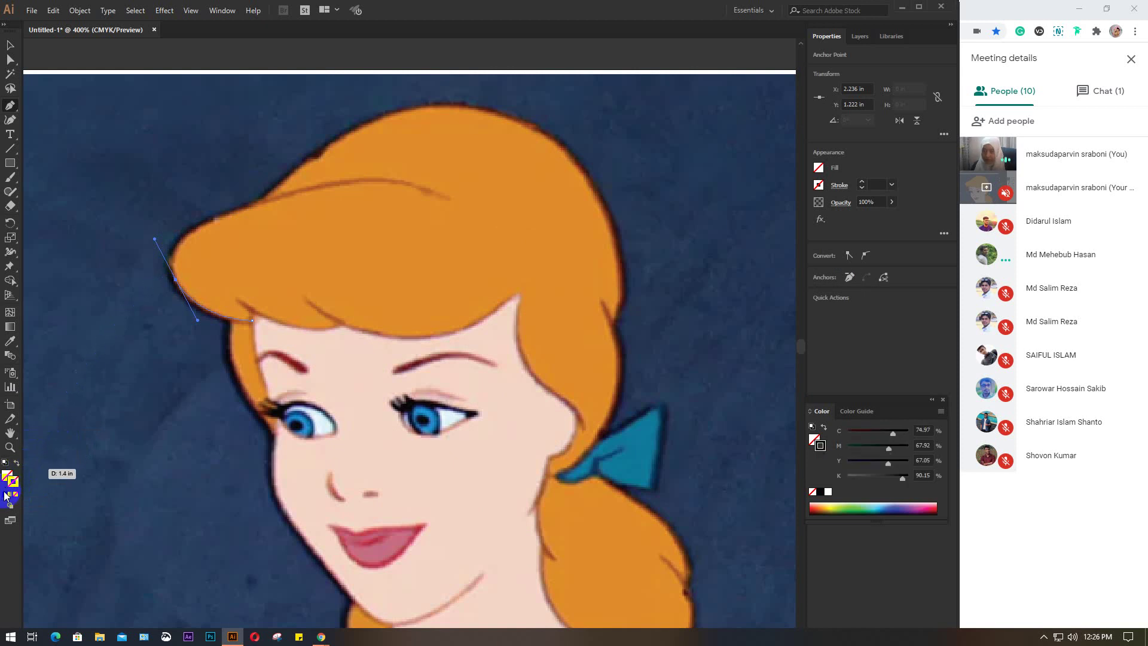
- Set the path's stroke colour to white in the Color panel
{"action": "left_click", "coordinate": [827, 478]}
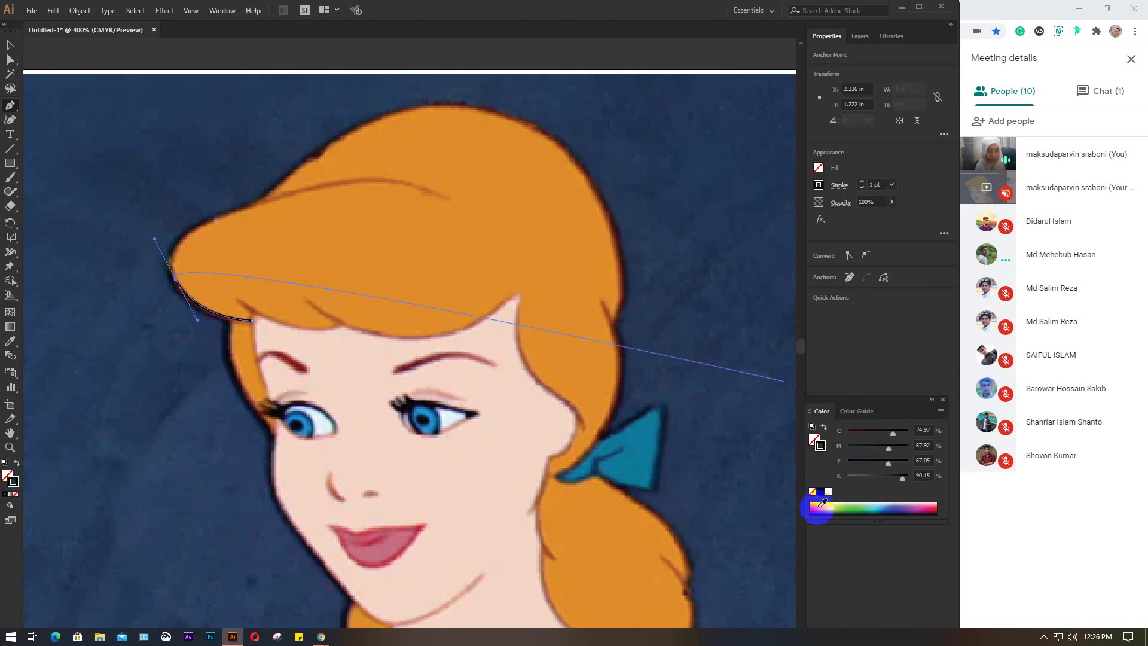
{"action": "left_click", "coordinate": [818, 508]}
{"action": "mouse_move", "coordinate": [886, 507]}
{"action": "left_mouse_down"}
{"action": "mouse_move", "coordinate": [937, 505]}
{"action": "mouse_move", "coordinate": [876, 502]}
{"action": "left_mouse_up"}
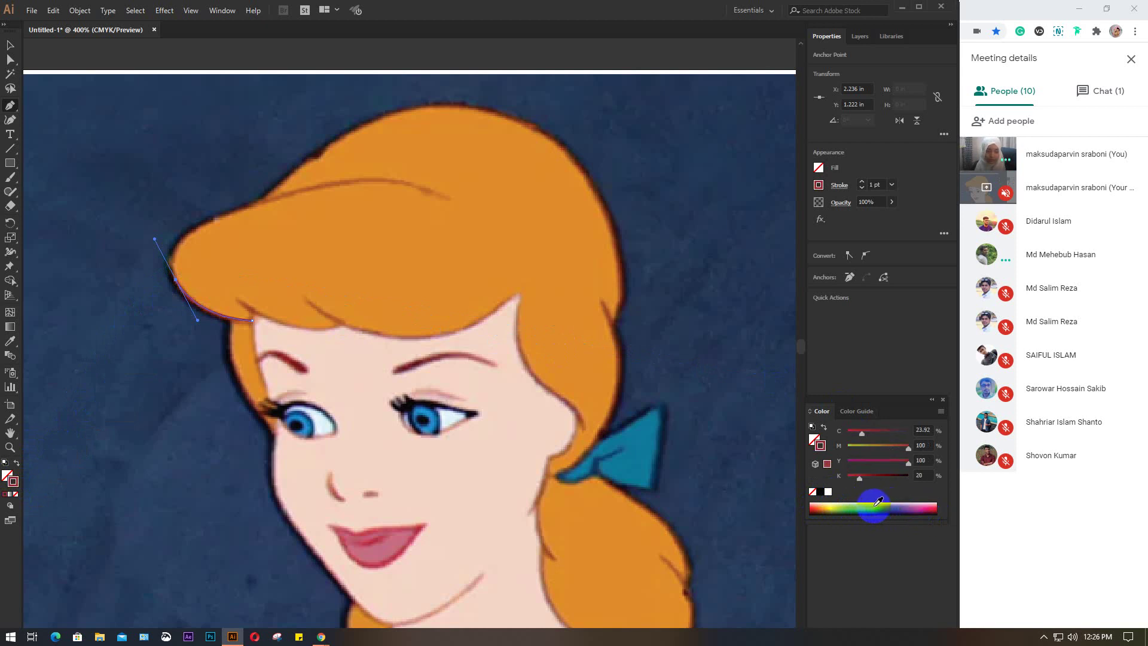
{"action": "left_click", "coordinate": [828, 492]}
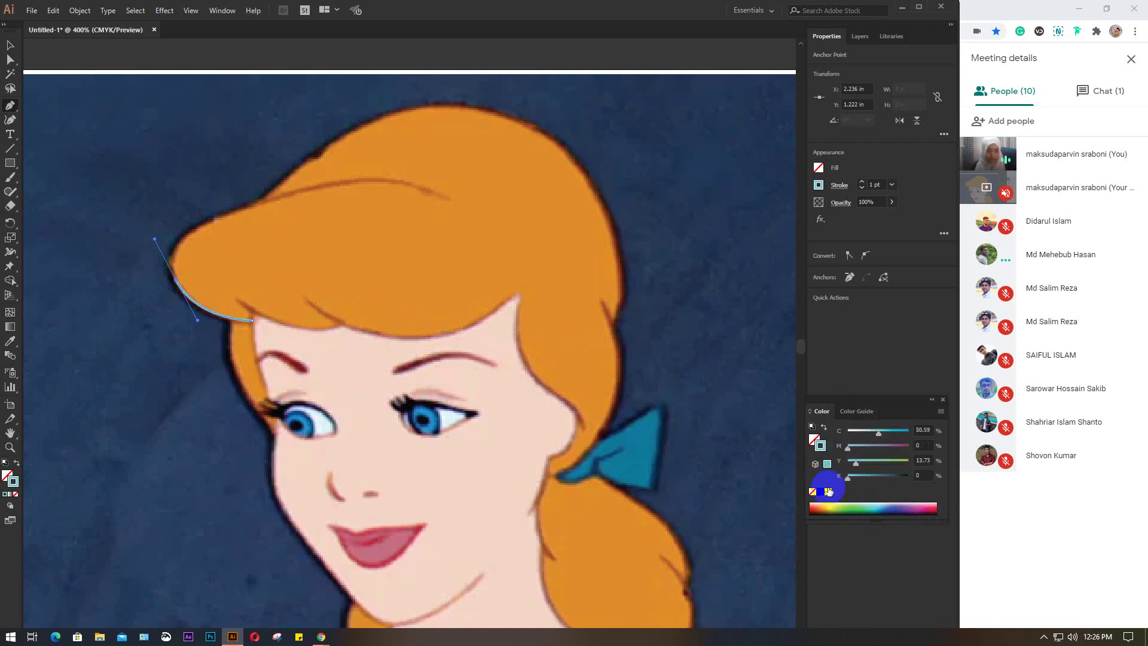
{"action": "left_click", "coordinate": [943, 400]}
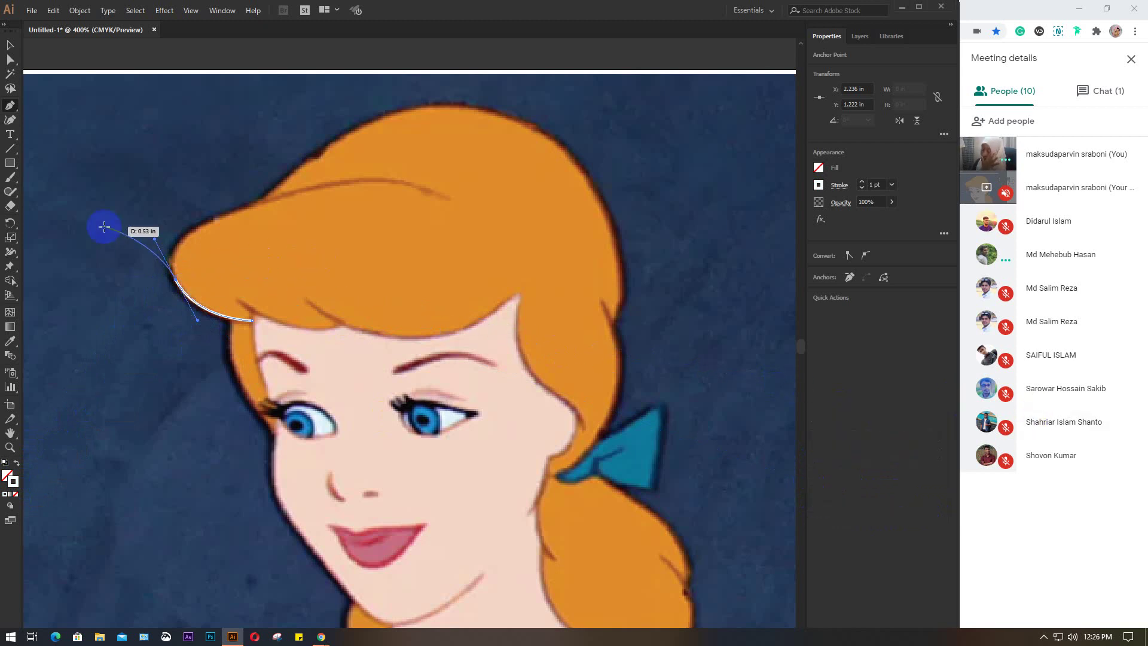
- Curve the white hair outline around the hair tip and over the crown
{"action": "left_click", "coordinate": [177, 245]}
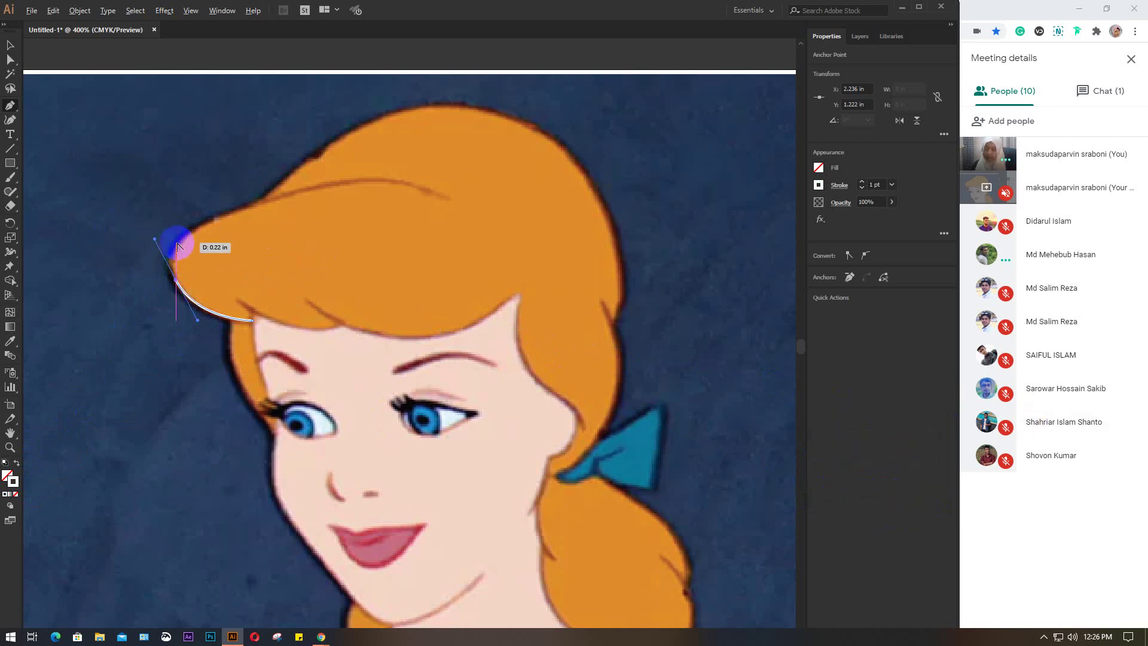
{"action": "scroll", "coordinate": [176, 245], "scroll_direction": "up", "scroll_amount": 2}
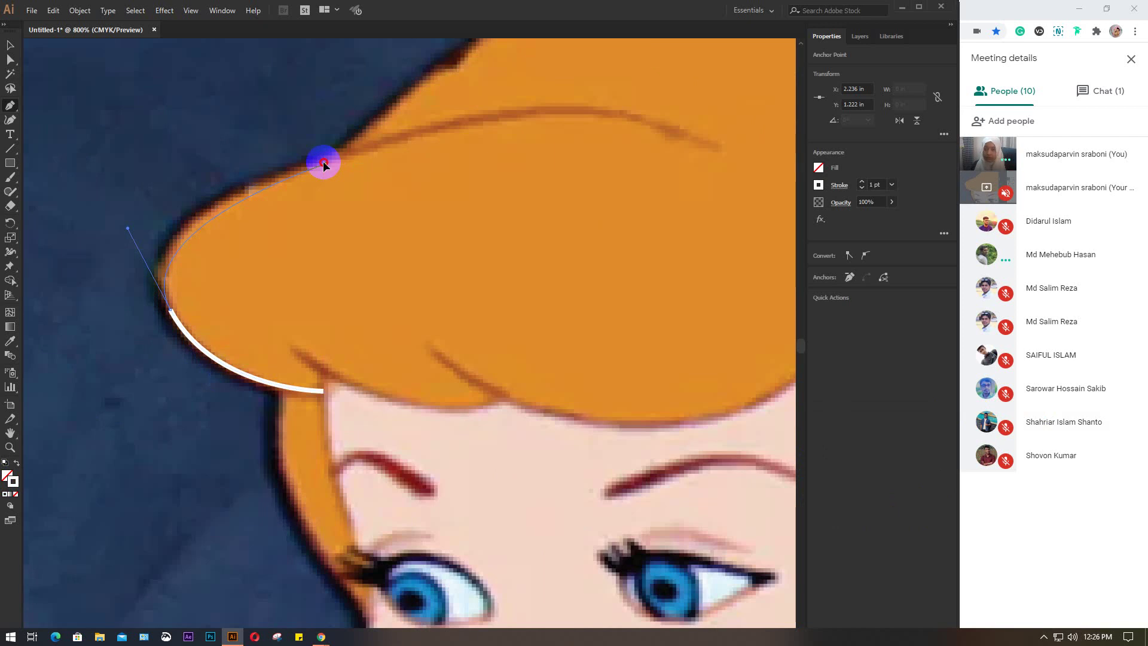
{"action": "left_click_drag", "start_coordinate": [324, 162], "coordinate": [441, 122]}
{"action": "key", "text": "ctrl+z"}
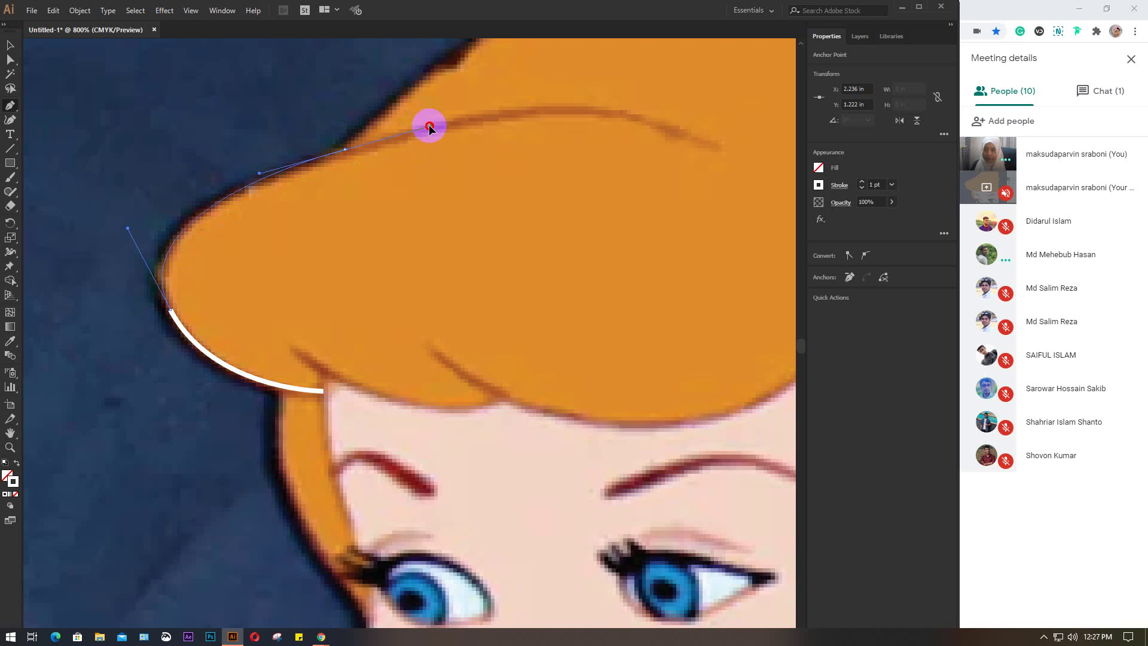
{"action": "scroll", "coordinate": [440, 121], "scroll_direction": "down", "scroll_amount": 1}
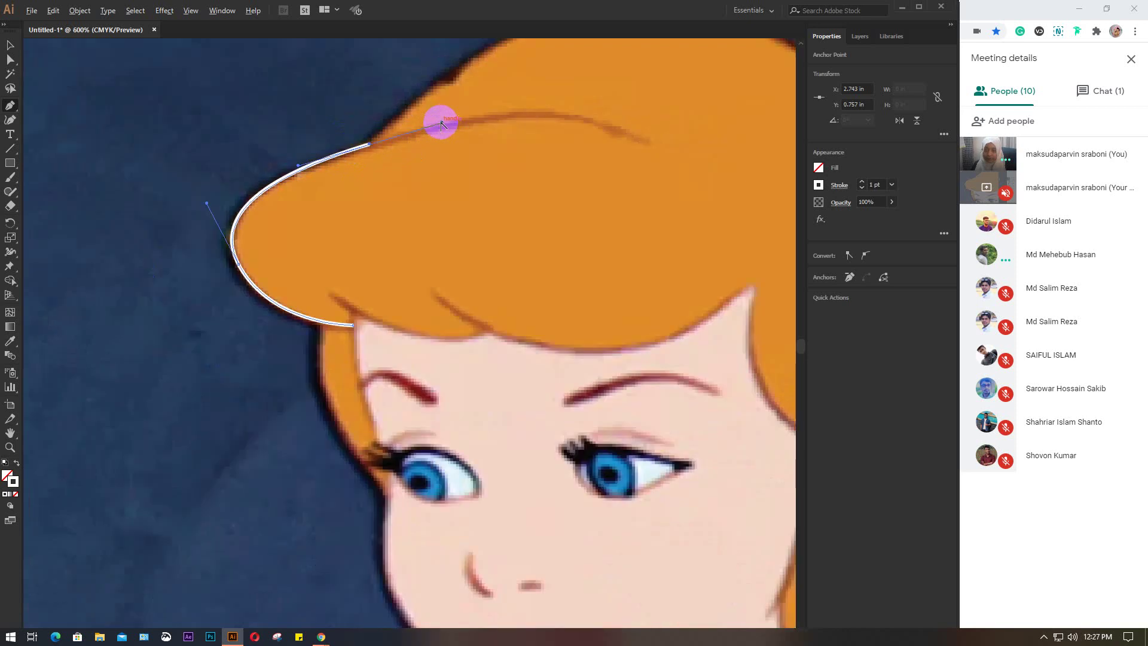
{"action": "mouse_move", "coordinate": [479, 128]}
{"action": "left_mouse_down"}
{"action": "mouse_move", "coordinate": [309, 258]}
{"action": "mouse_move", "coordinate": [216, 295]}
{"action": "left_mouse_up"}
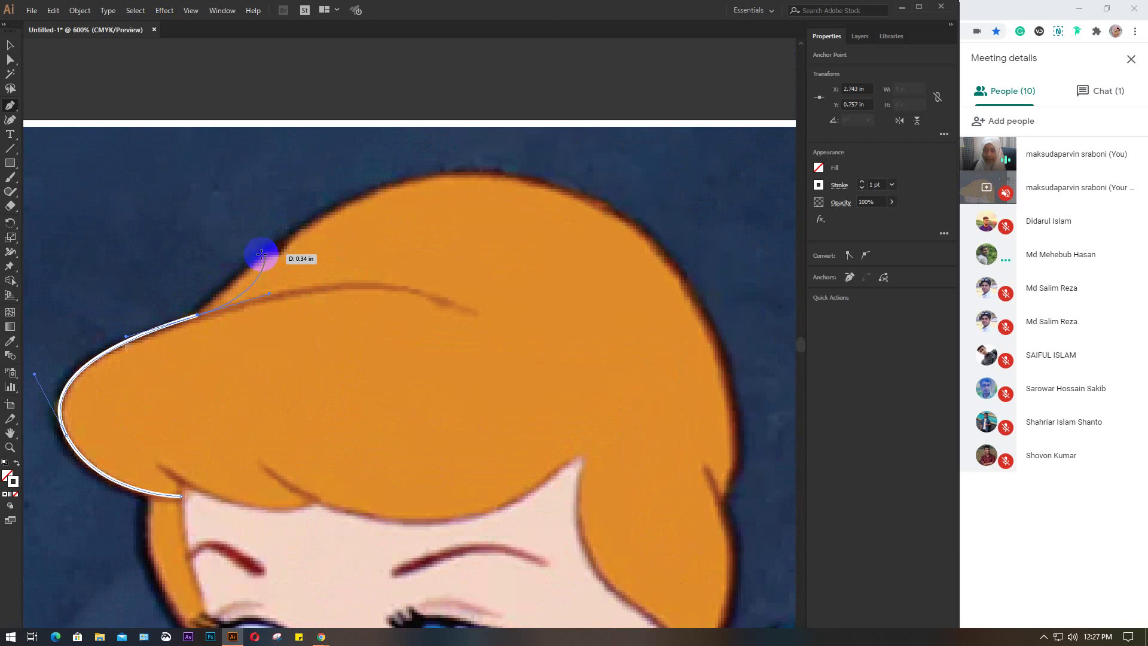
{"action": "mouse_move", "coordinate": [216, 295]}
{"action": "left_mouse_down"}
{"action": "mouse_move", "coordinate": [320, 223]}
{"action": "mouse_move", "coordinate": [199, 315]}
{"action": "left_mouse_up"}
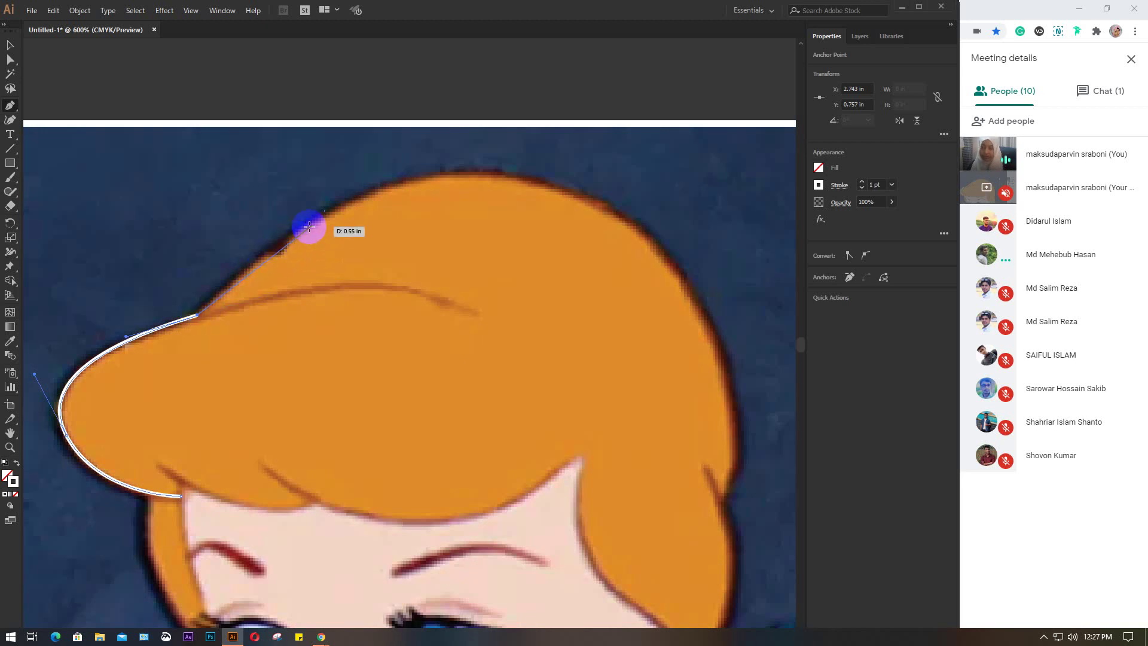
{"action": "left_click_drag", "start_coordinate": [428, 174], "coordinate": [553, 161]}
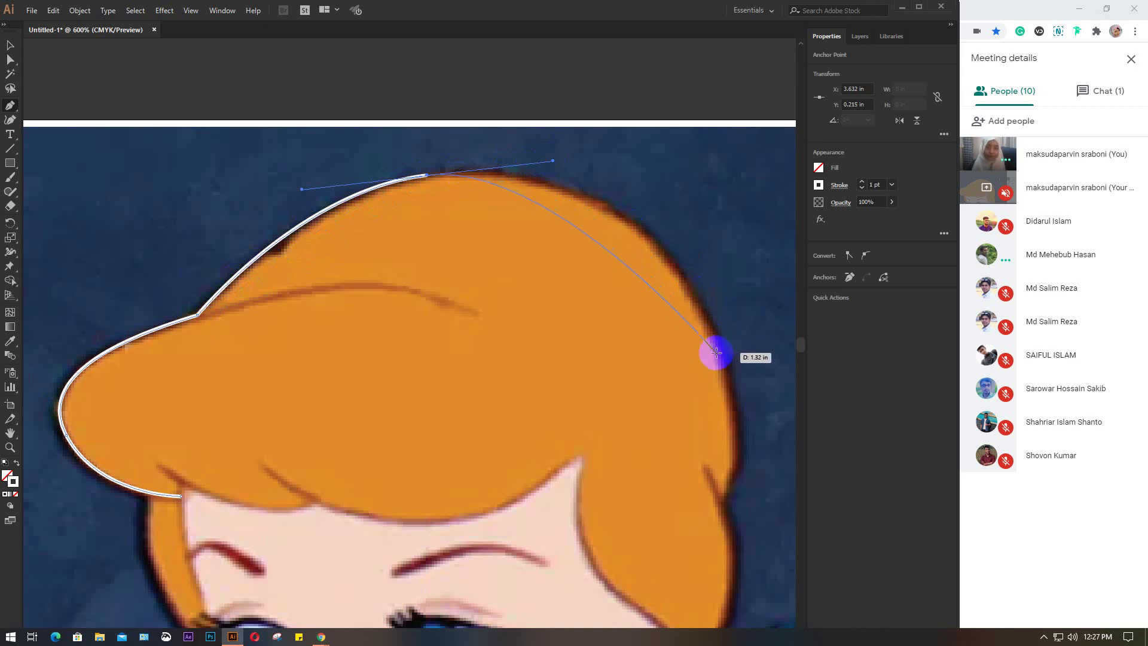
{"action": "left_click_drag", "start_coordinate": [721, 354], "coordinate": [760, 488]}
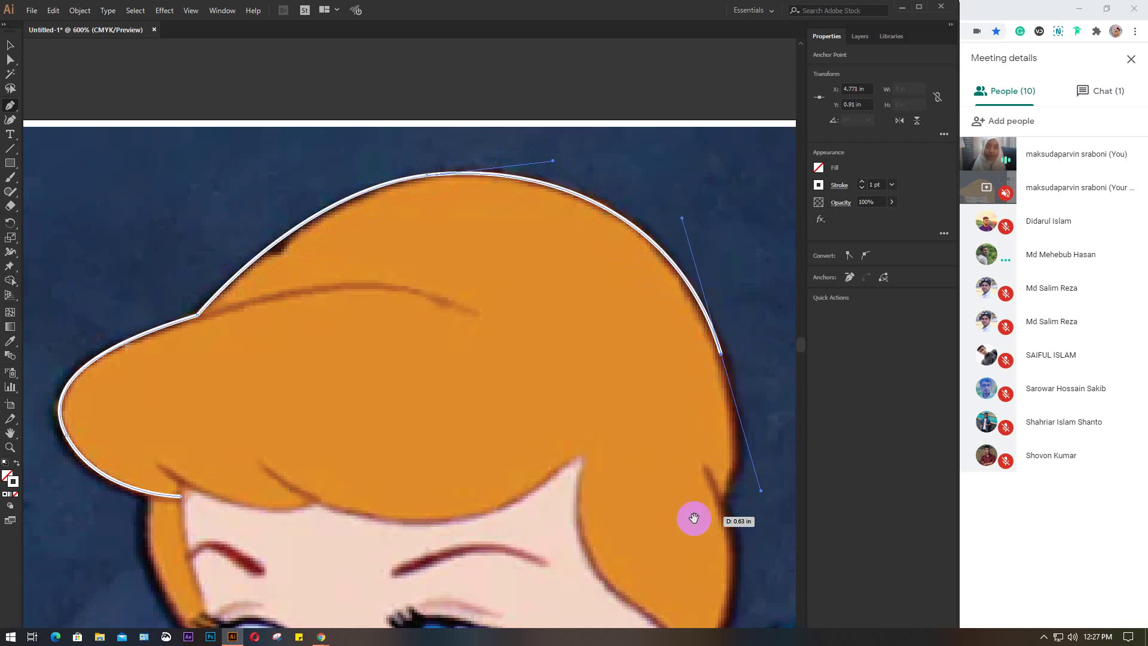
- Continue the outline down the hair's right side to a sharp corner at the bow
{"action": "scroll", "coordinate": [692, 520], "scroll_direction": "down", "scroll_amount": 3}
{"action": "scroll", "coordinate": [543, 366], "scroll_direction": "right", "scroll_amount": 3}
{"action": "scroll", "coordinate": [543, 366], "scroll_direction": "down", "scroll_amount": 2}
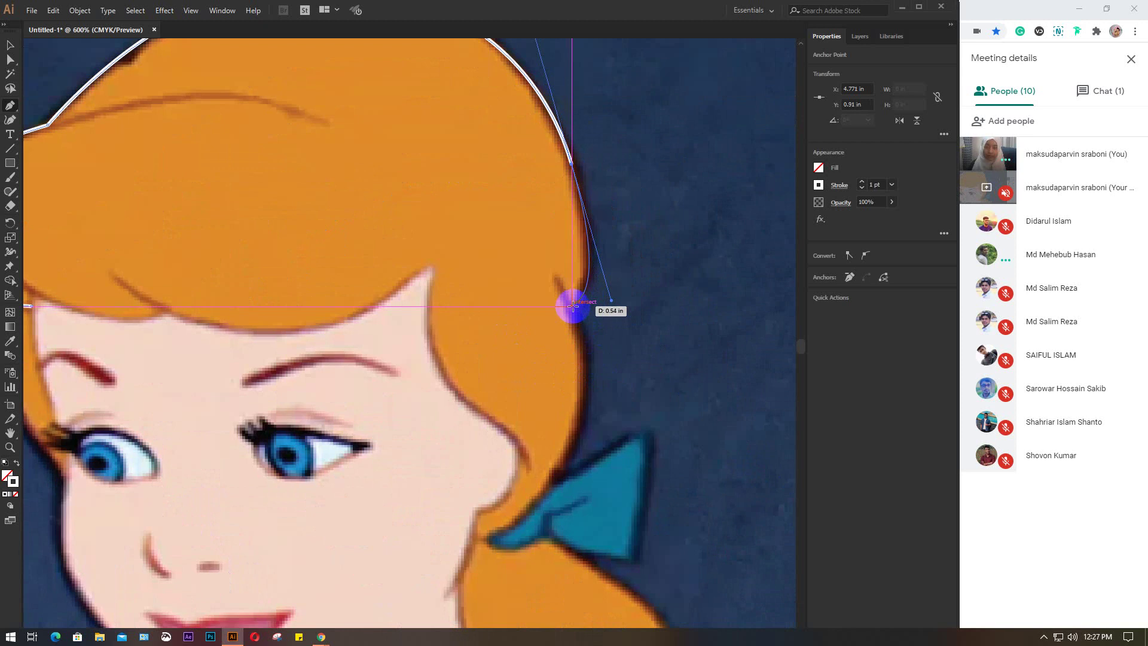
{"action": "left_click", "coordinate": [573, 306]}
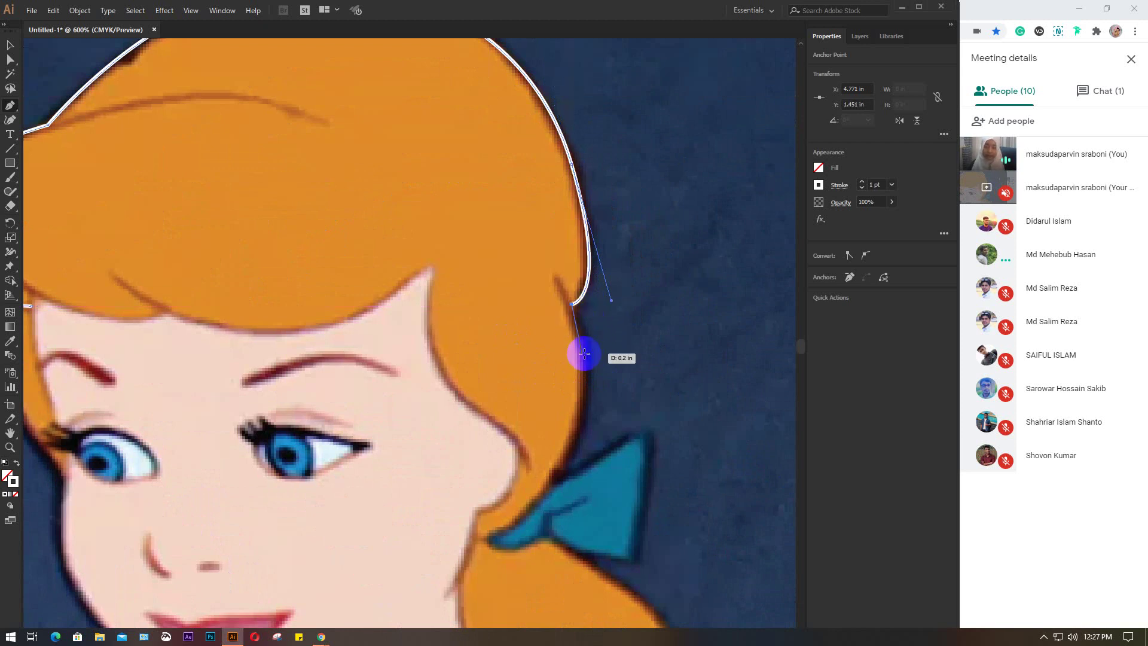
{"action": "scroll", "coordinate": [584, 351], "scroll_direction": "down", "scroll_amount": 2}
{"action": "scroll", "coordinate": [559, 397], "scroll_direction": "down", "scroll_amount": 2}
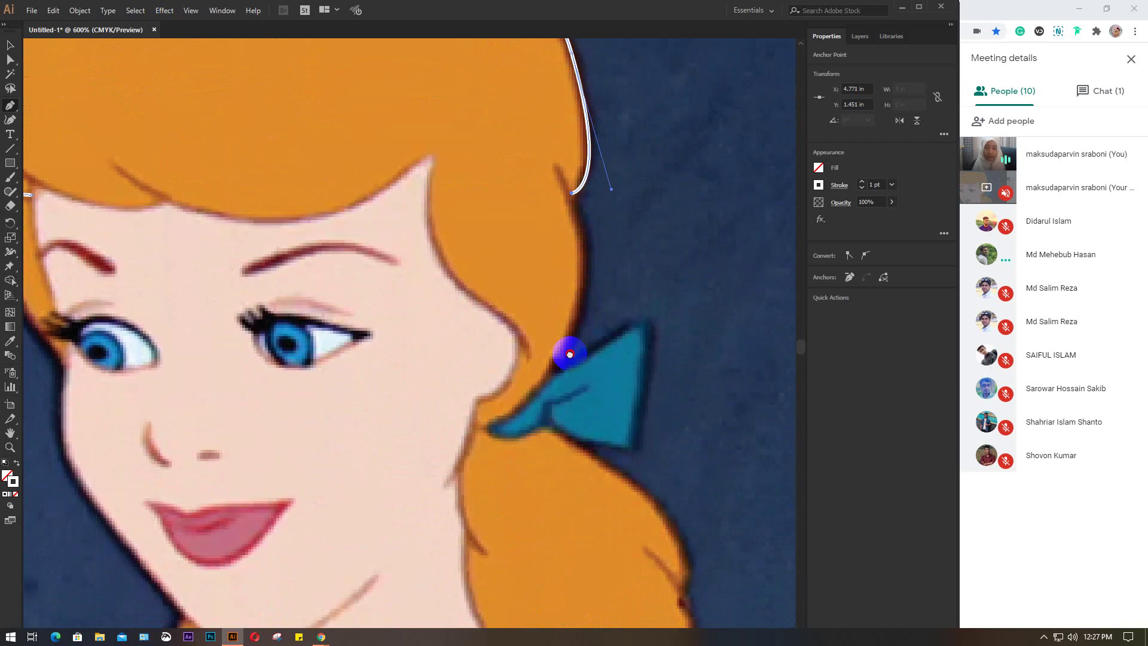
{"action": "left_click_drag", "start_coordinate": [490, 420], "coordinate": [338, 539]}
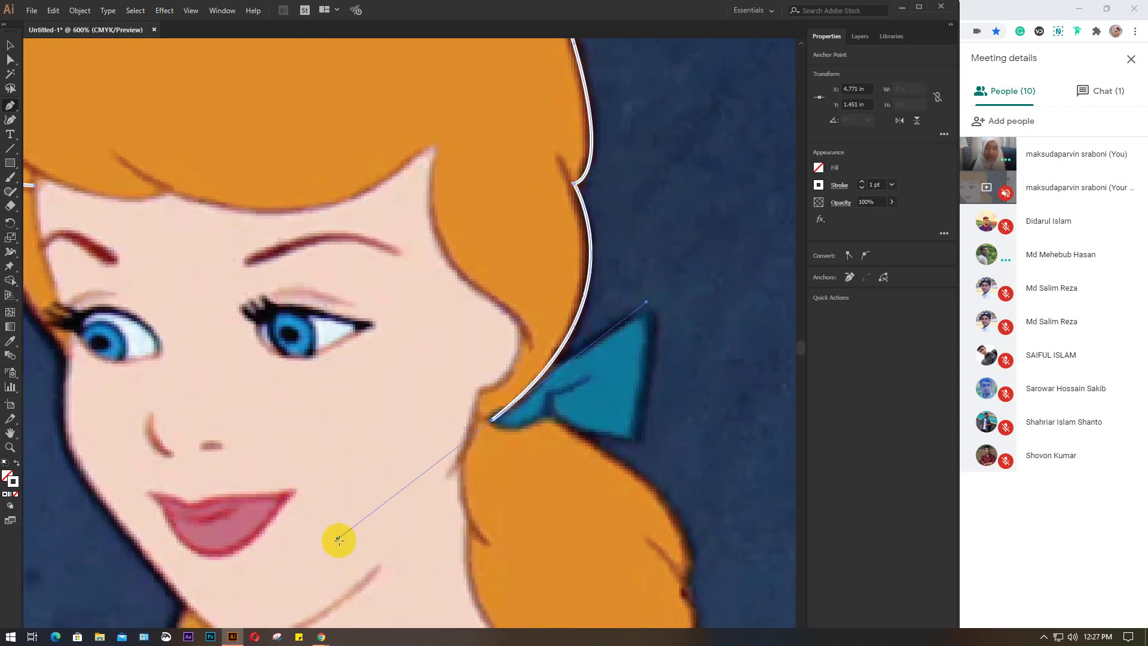
{"action": "left_click", "coordinate": [492, 420]}
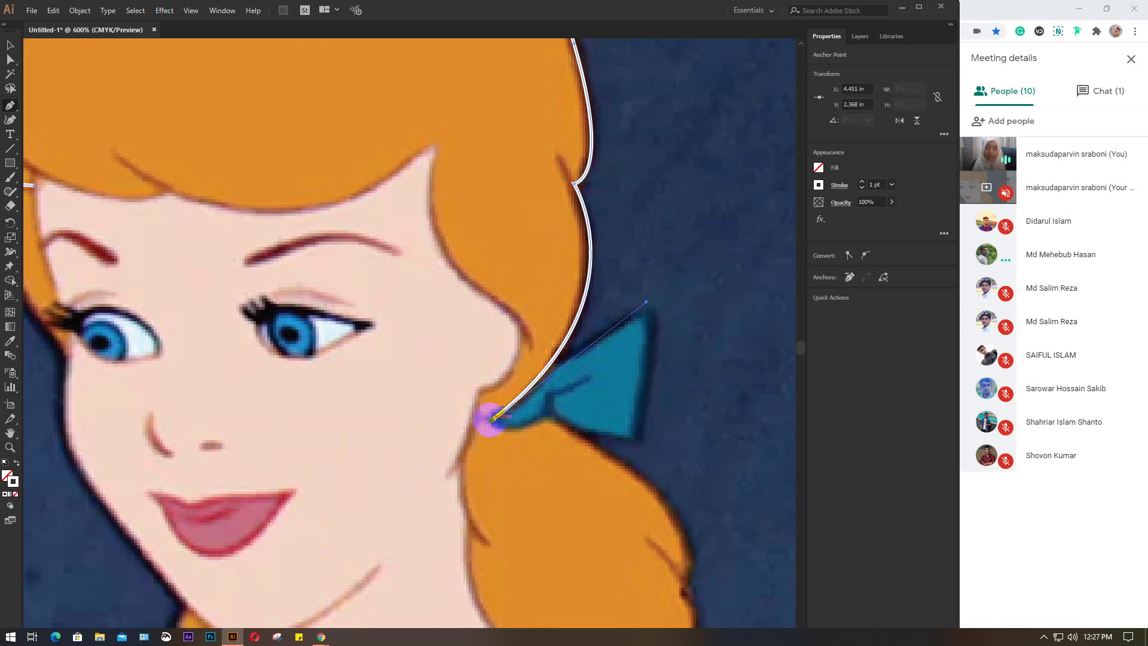
{"action": "left_click", "coordinate": [548, 413]}
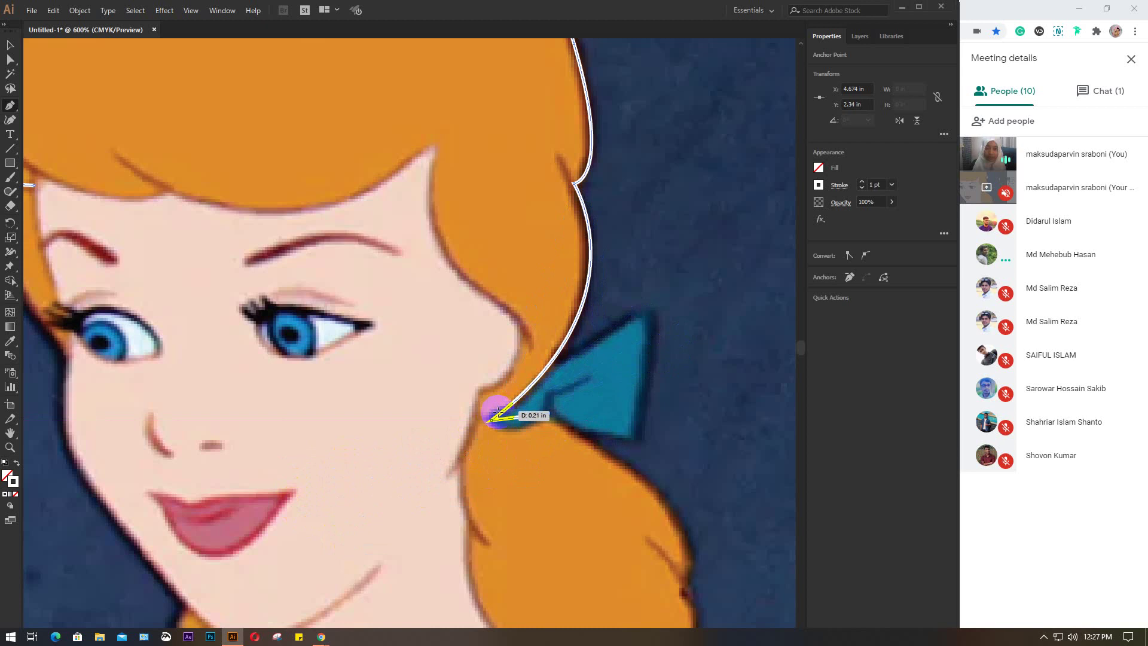
{"action": "left_click", "coordinate": [549, 414]}
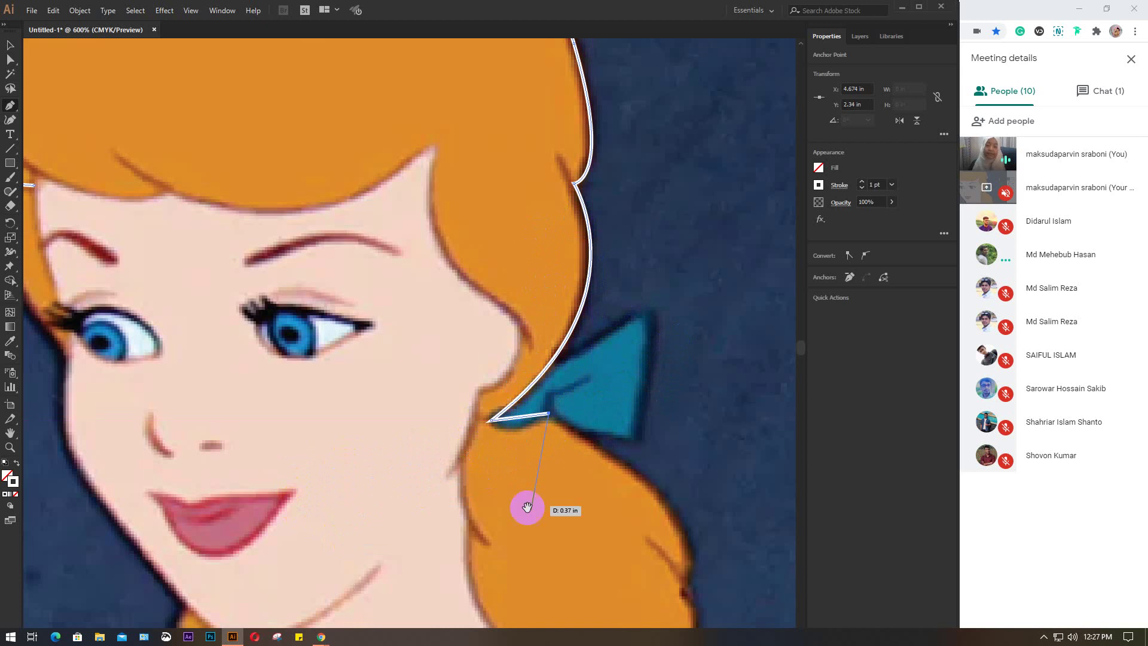
- Trace the outline along the bow's lower edge and down the ponytail's outer side
{"action": "left_click_drag", "start_coordinate": [526, 507], "coordinate": [436, 320]}
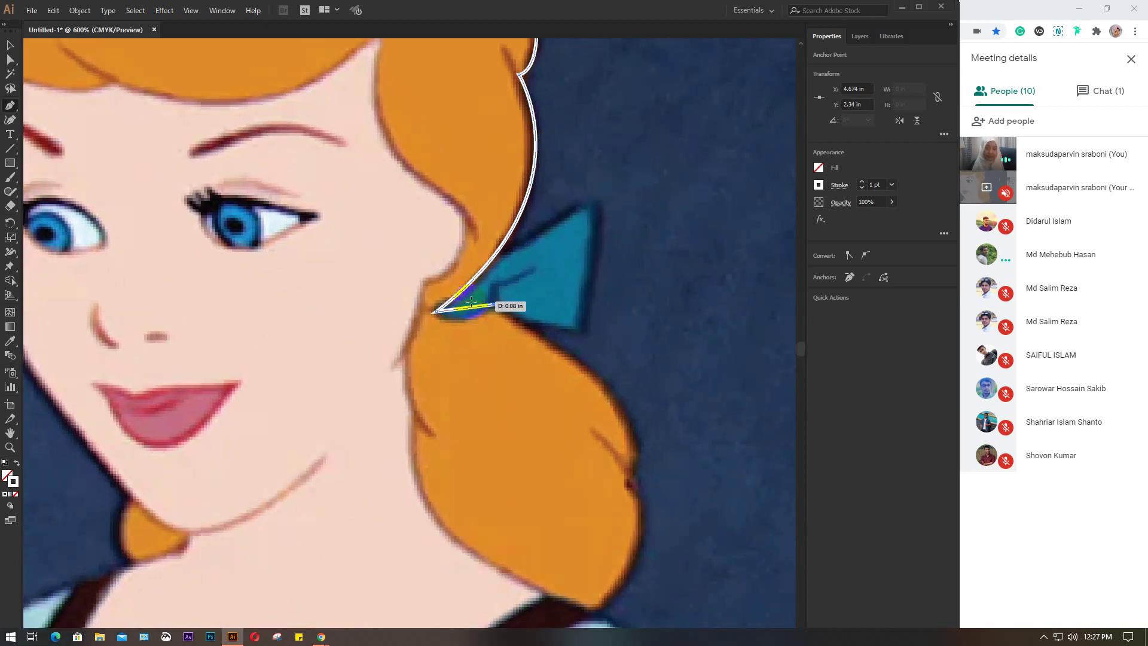
{"action": "left_click", "coordinate": [494, 304]}
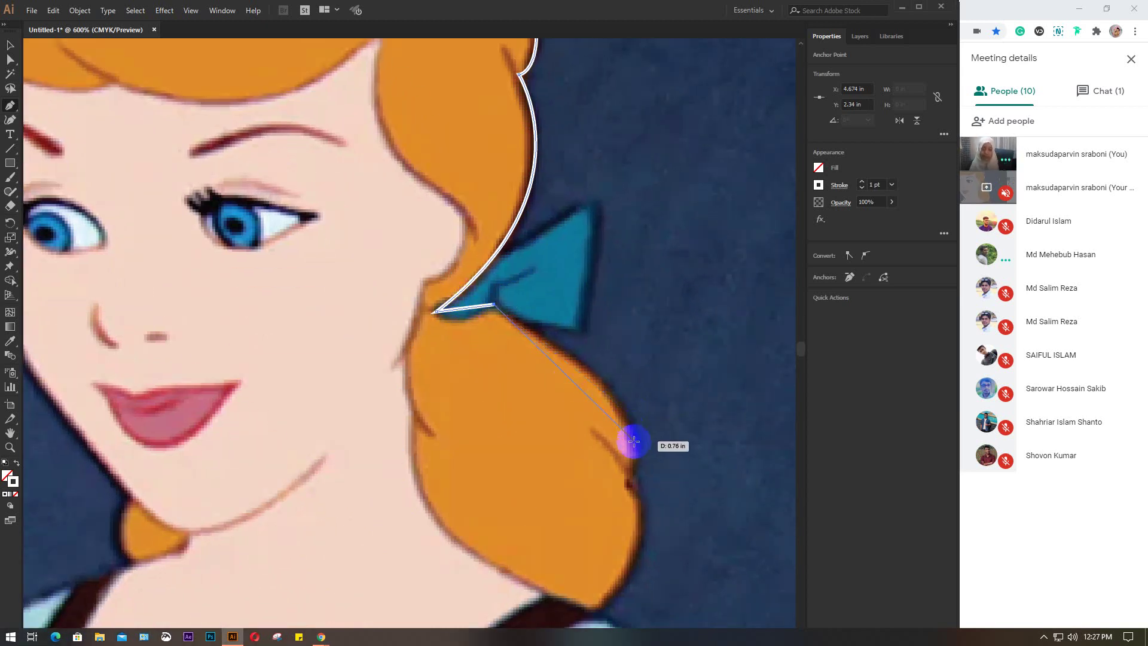
{"action": "left_click_drag", "start_coordinate": [600, 384], "coordinate": [616, 397]}
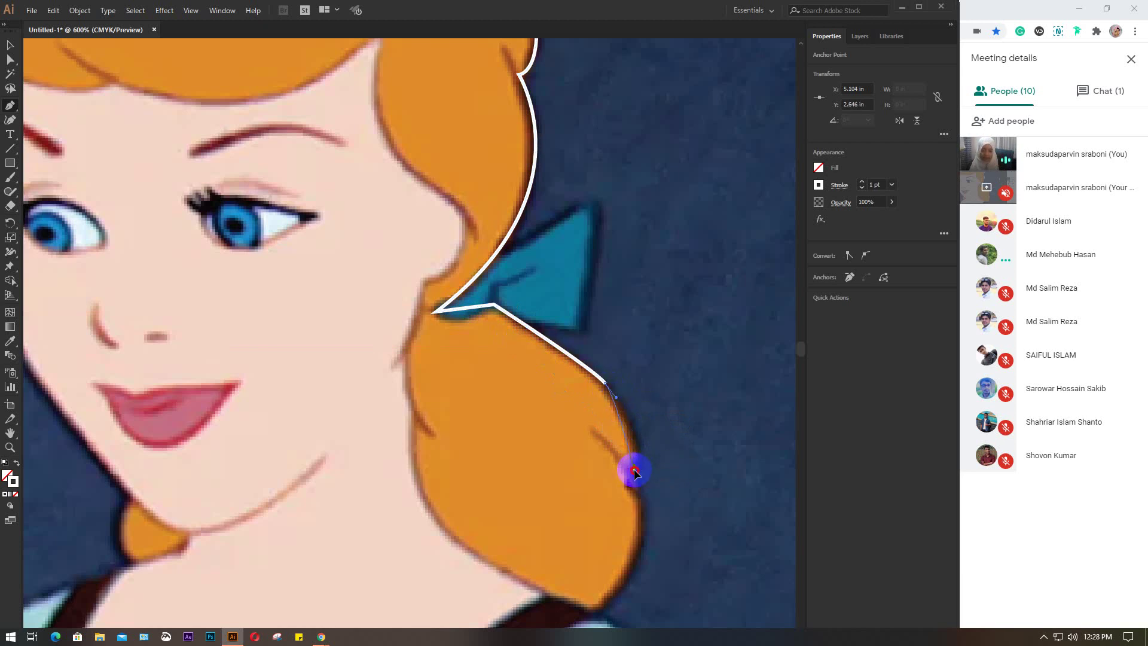
{"action": "left_click_drag", "start_coordinate": [634, 470], "coordinate": [630, 491]}
{"action": "scroll", "coordinate": [604, 464], "scroll_direction": "down", "scroll_amount": 5}
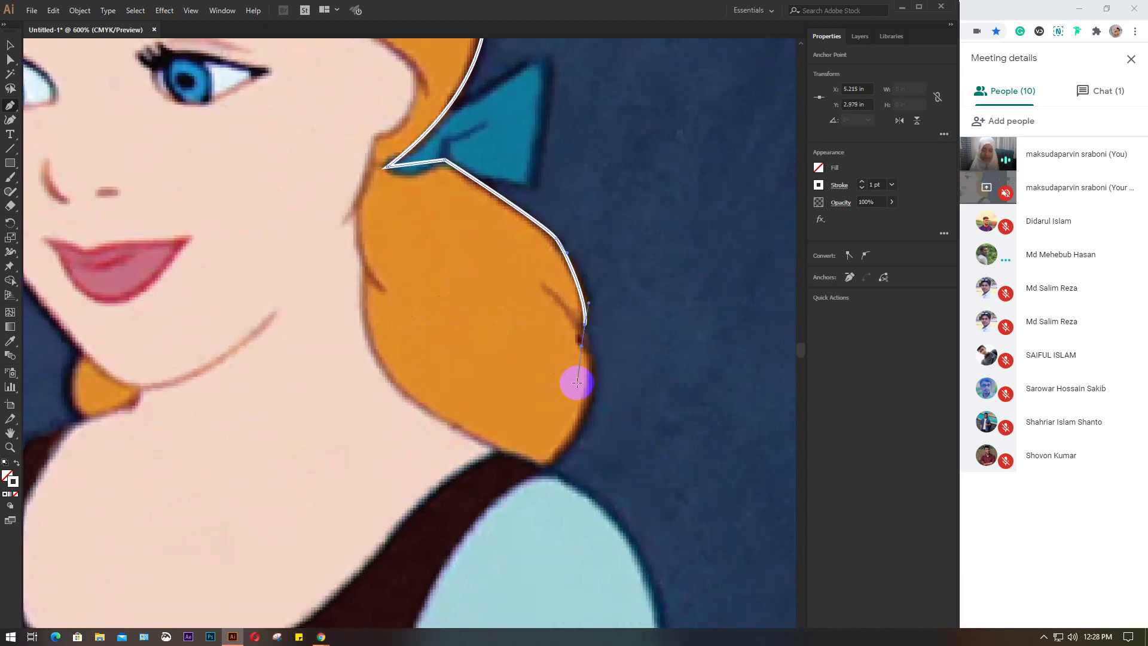
{"action": "left_click", "coordinate": [581, 339]}
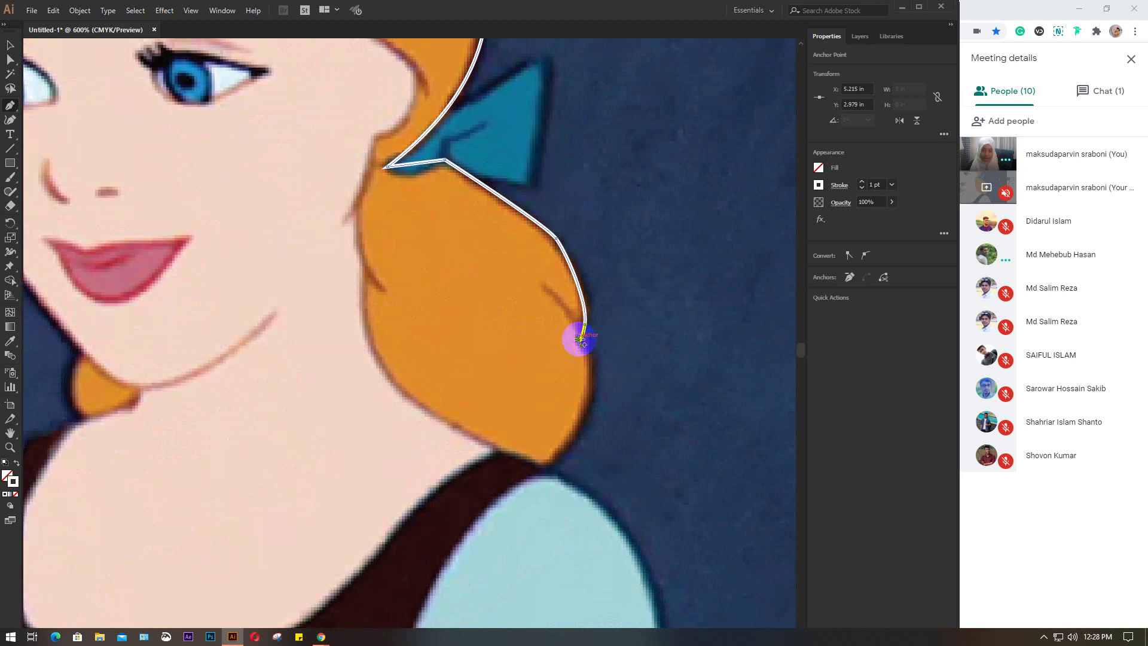
- Curve the outline to a sharp ponytail tip and back up its inner edge
{"action": "left_click_drag", "start_coordinate": [545, 464], "coordinate": [466, 556]}
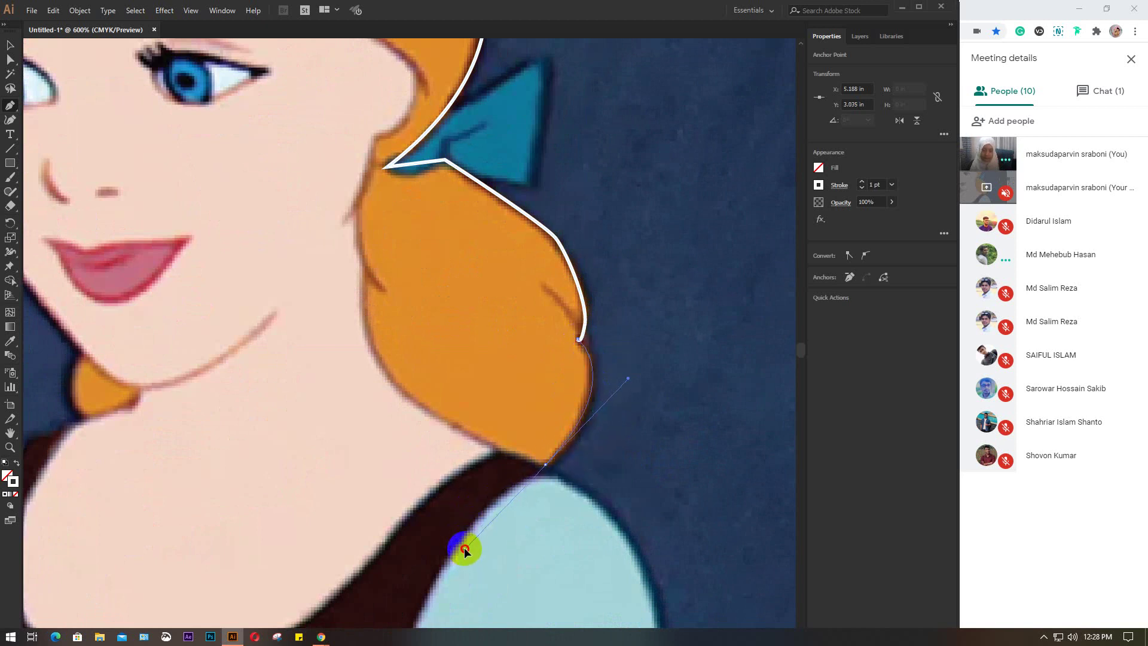
{"action": "left_click", "coordinate": [549, 462]}
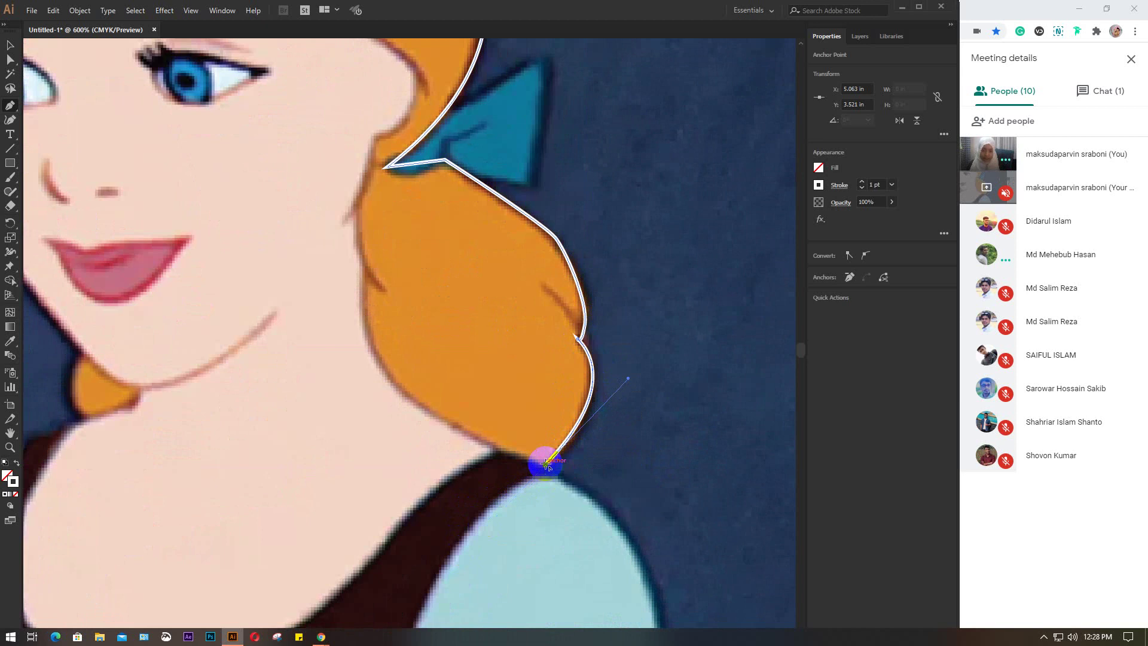
{"action": "left_click", "coordinate": [546, 463]}
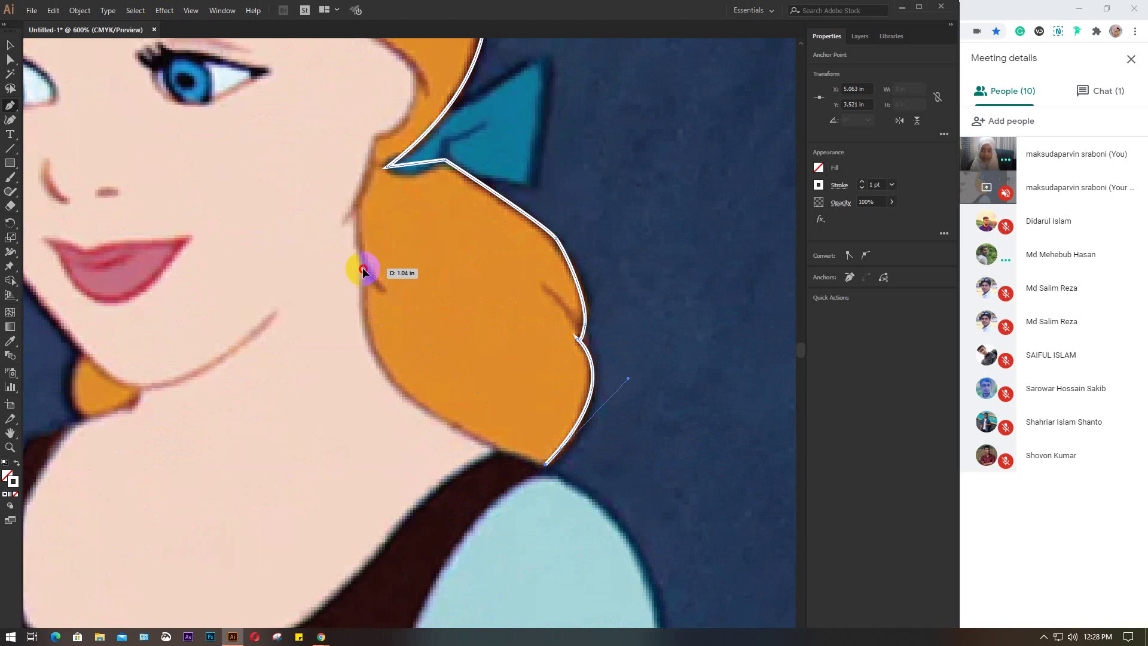
{"action": "left_click_drag", "start_coordinate": [363, 268], "coordinate": [369, 194]}
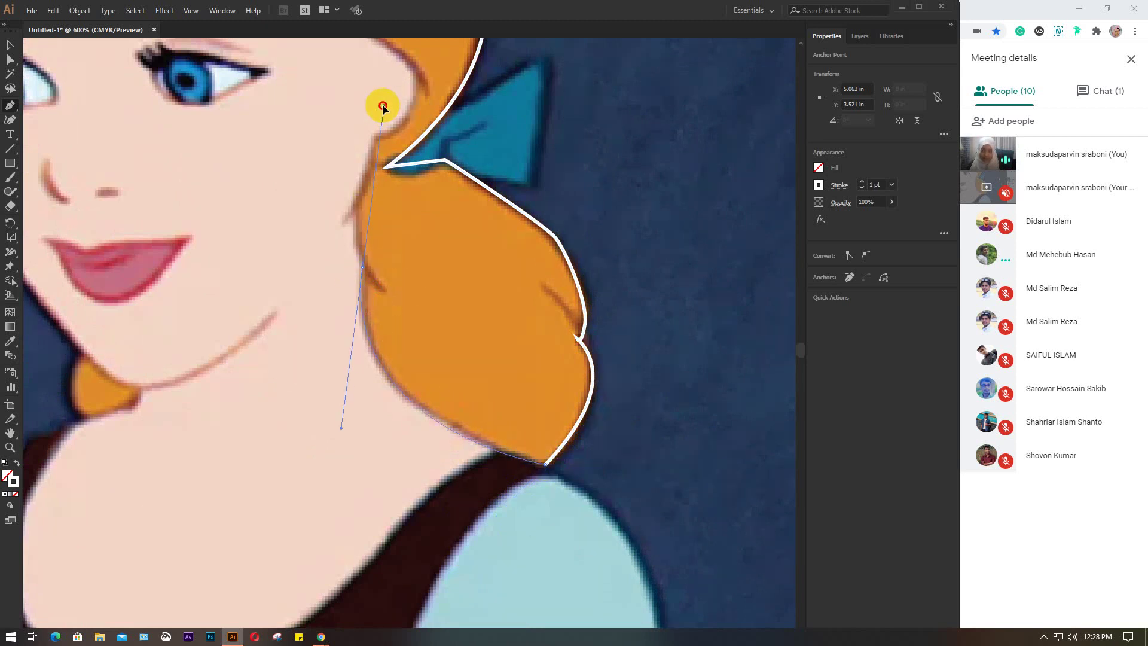
{"action": "left_click_drag", "start_coordinate": [381, 111], "coordinate": [379, 114]}
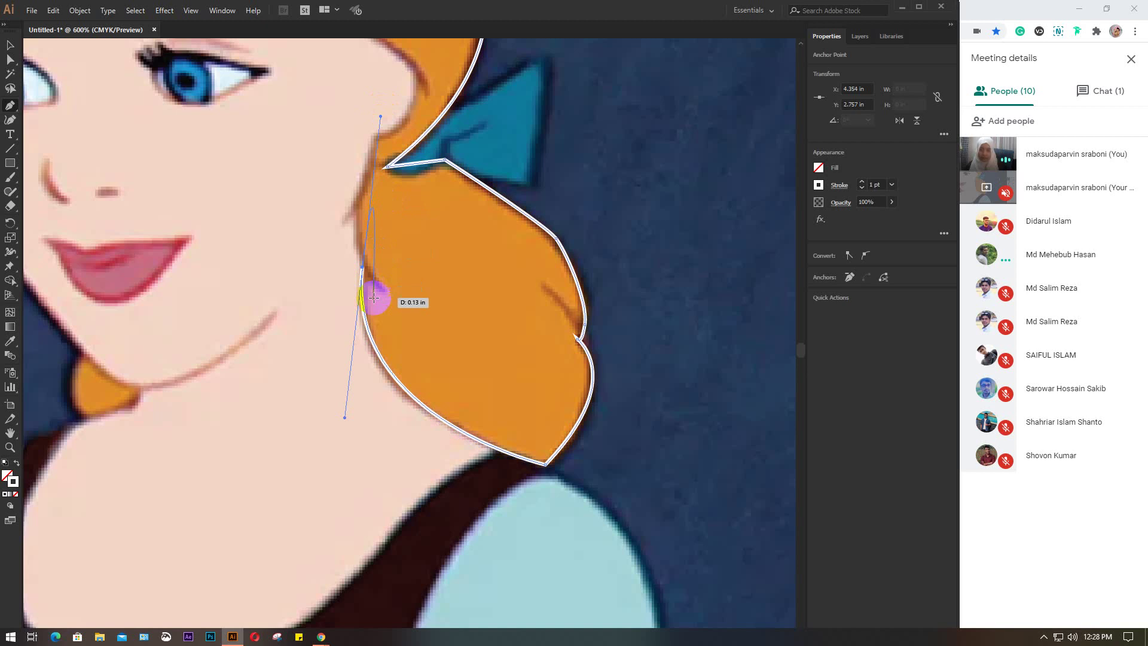
{"action": "left_click_drag", "start_coordinate": [365, 273], "coordinate": [363, 187]}
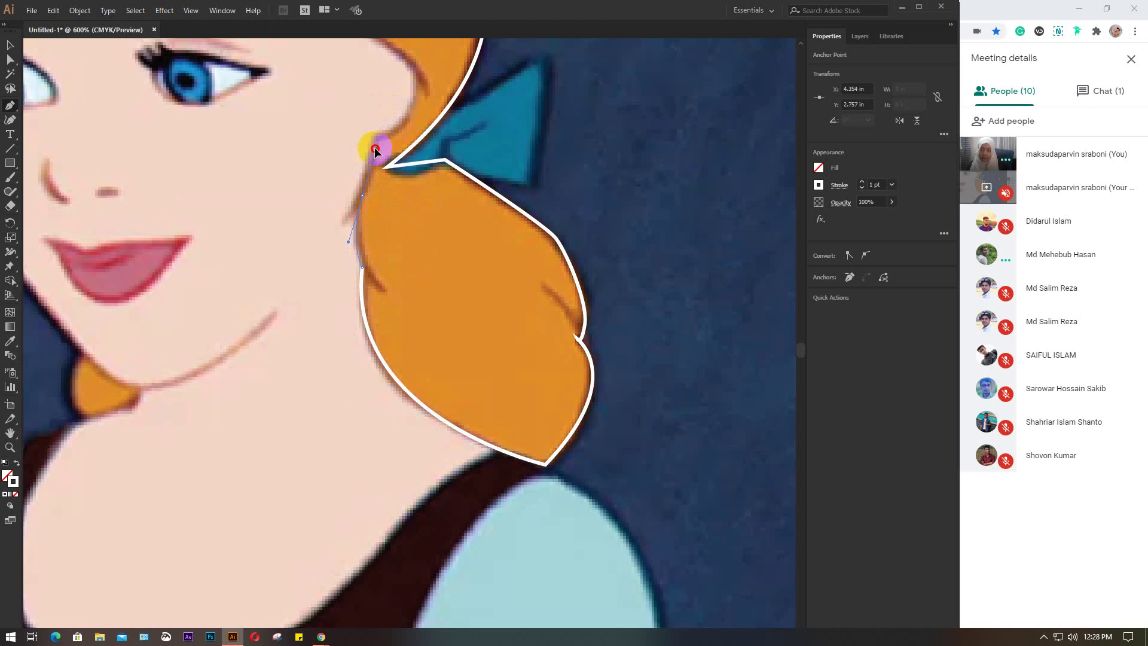
{"action": "mouse_move", "coordinate": [362, 195]}
{"action": "left_mouse_down"}
{"action": "mouse_move", "coordinate": [423, 269]}
{"action": "mouse_move", "coordinate": [427, 383]}
{"action": "left_mouse_up"}
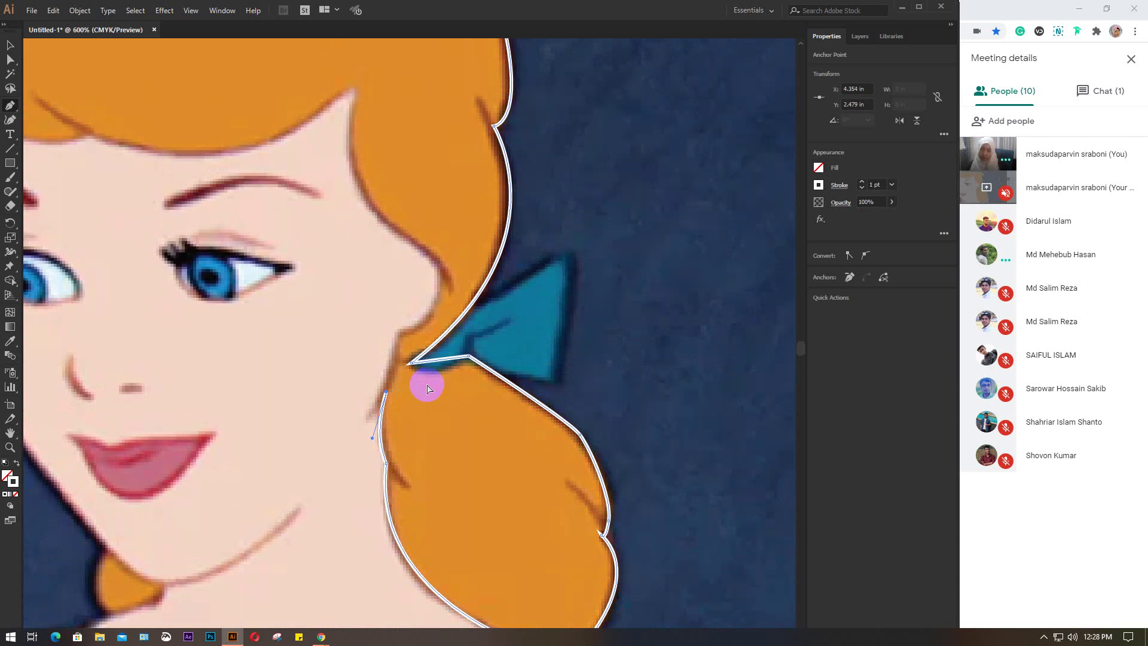
- Restore the last hair segments and curve the outline up the ponytail's inner edge toward the cheek
{"action": "key", "text": "ctrl+z"}
{"action": "key", "text": "ctrl+z"}
{"action": "key", "text": "ctrl+z"}
{"action": "key", "text": "ctrl+z"}
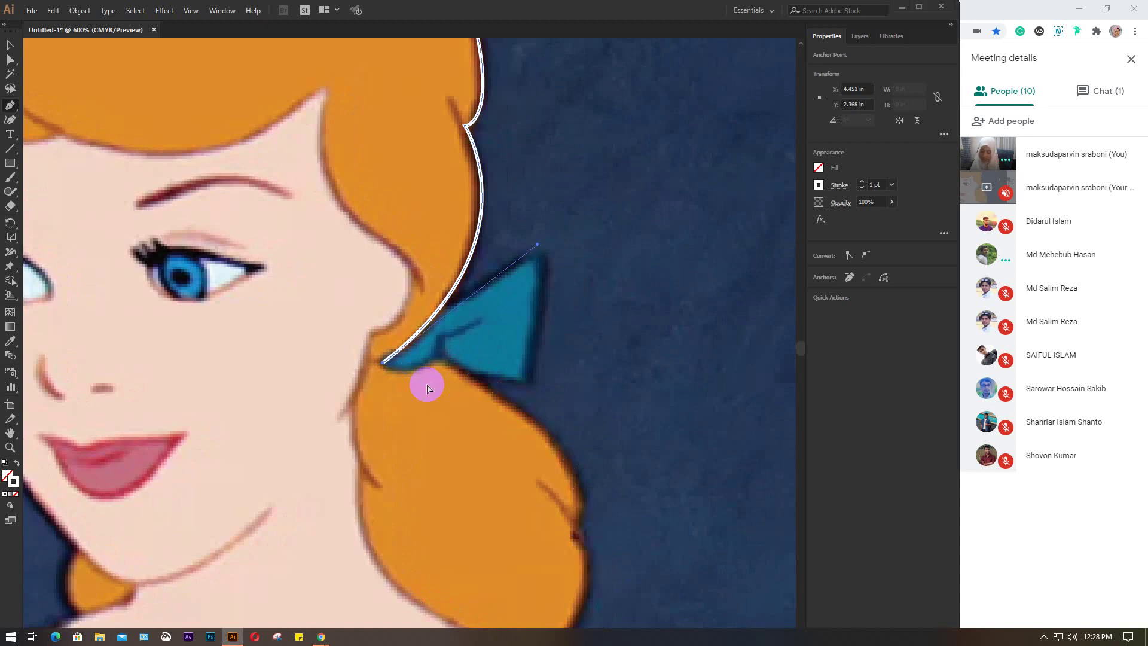
{"action": "key", "text": "ctrl+shift+z"}
{"action": "key", "text": "ctrl+shift+z"}
{"action": "key", "text": "ctrl+shift+z"}
{"action": "key", "text": "ctrl+shift+z"}
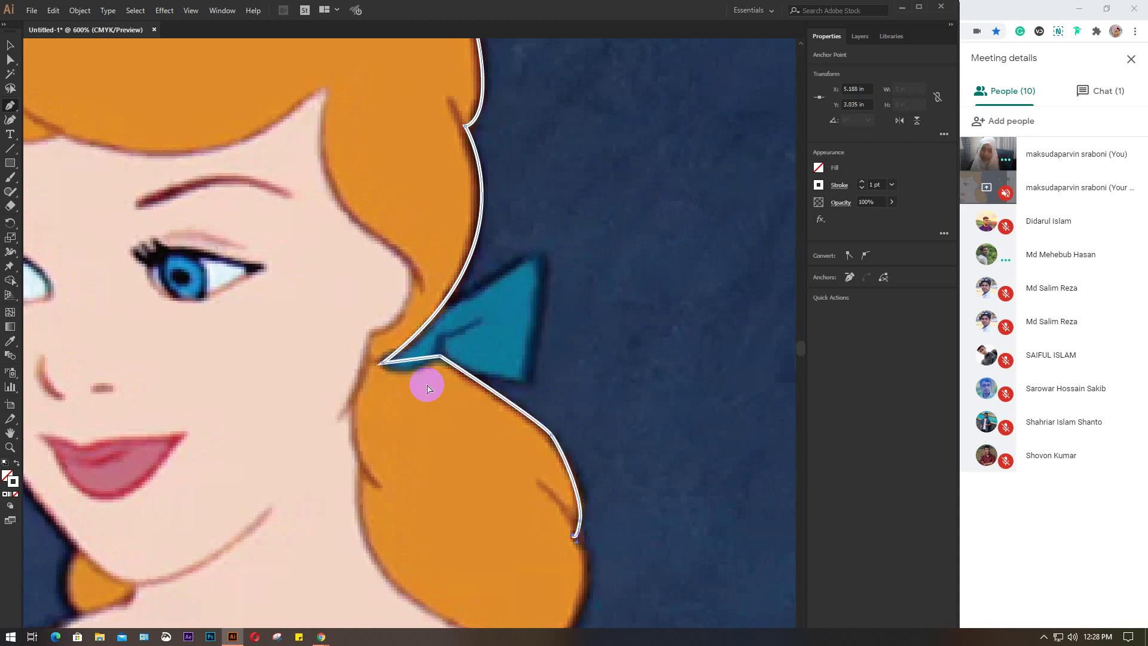
{"action": "key", "text": "ctrl+shift+z"}
{"action": "key", "text": "ctrl+shift+z"}
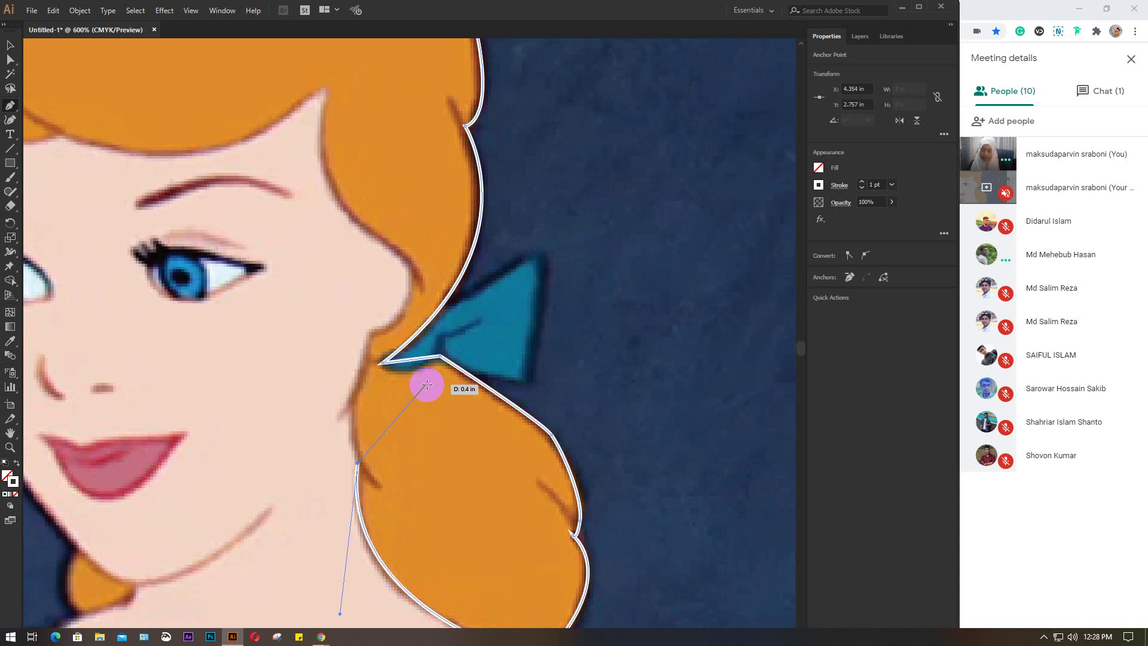
{"action": "scroll", "coordinate": [427, 388], "scroll_direction": "down", "scroll_amount": 2, "text": "alt"}
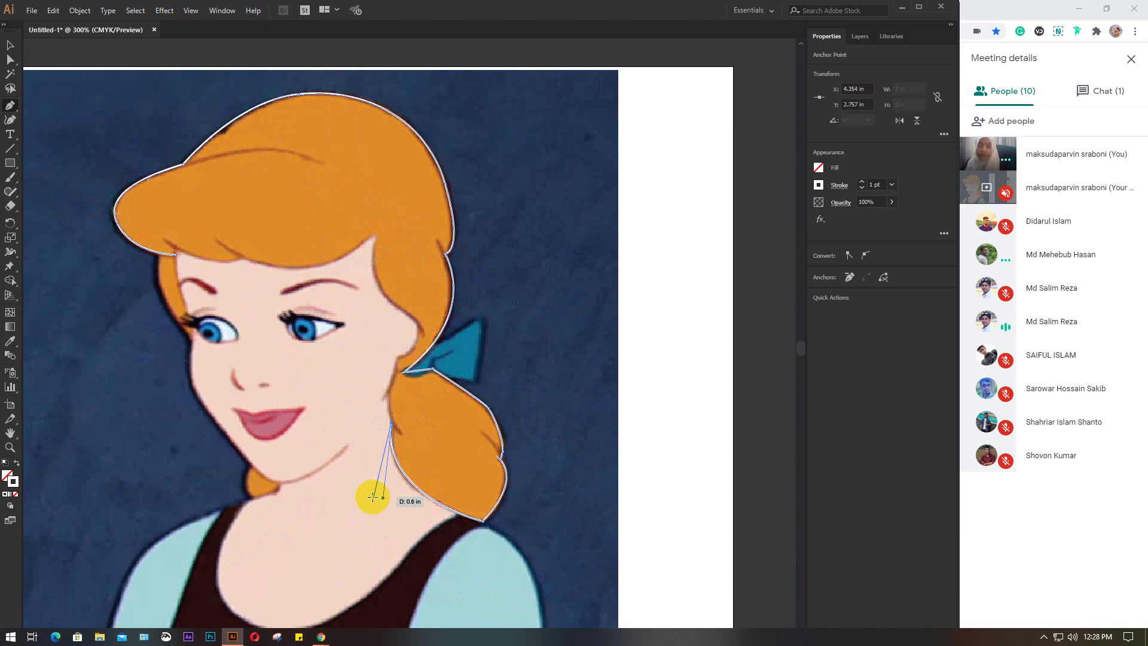
{"action": "scroll", "coordinate": [372, 500], "scroll_direction": "up", "scroll_amount": 2}
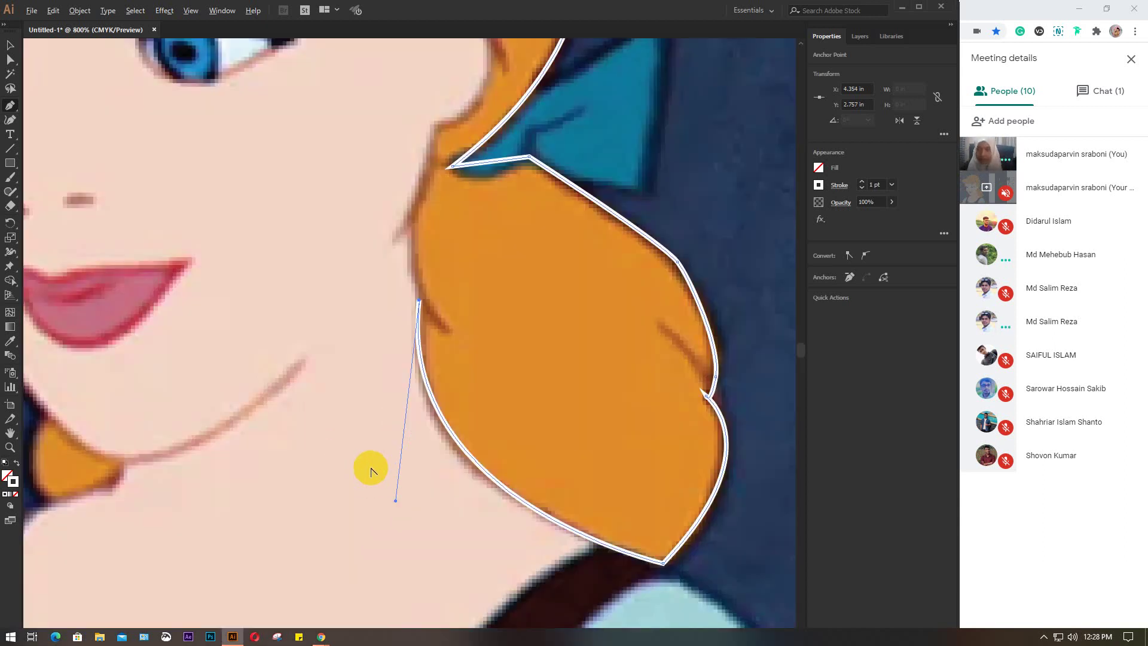
{"action": "scroll", "coordinate": [461, 213], "scroll_direction": "up", "scroll_amount": 3}
{"action": "scroll", "coordinate": [436, 320], "scroll_direction": "up", "scroll_amount": 2}
{"action": "scroll", "coordinate": [399, 325], "scroll_direction": "up", "scroll_amount": 2}
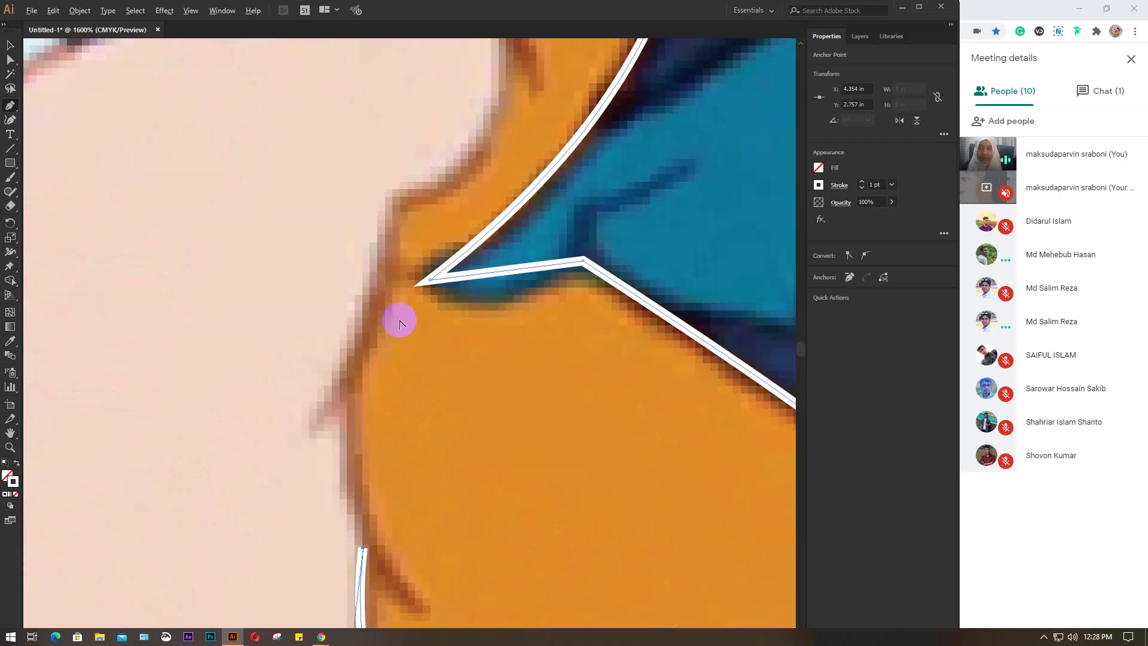
{"action": "scroll", "coordinate": [399, 323], "scroll_direction": "down", "scroll_amount": 4}
{"action": "scroll", "coordinate": [397, 320], "scroll_direction": "up", "scroll_amount": 1}
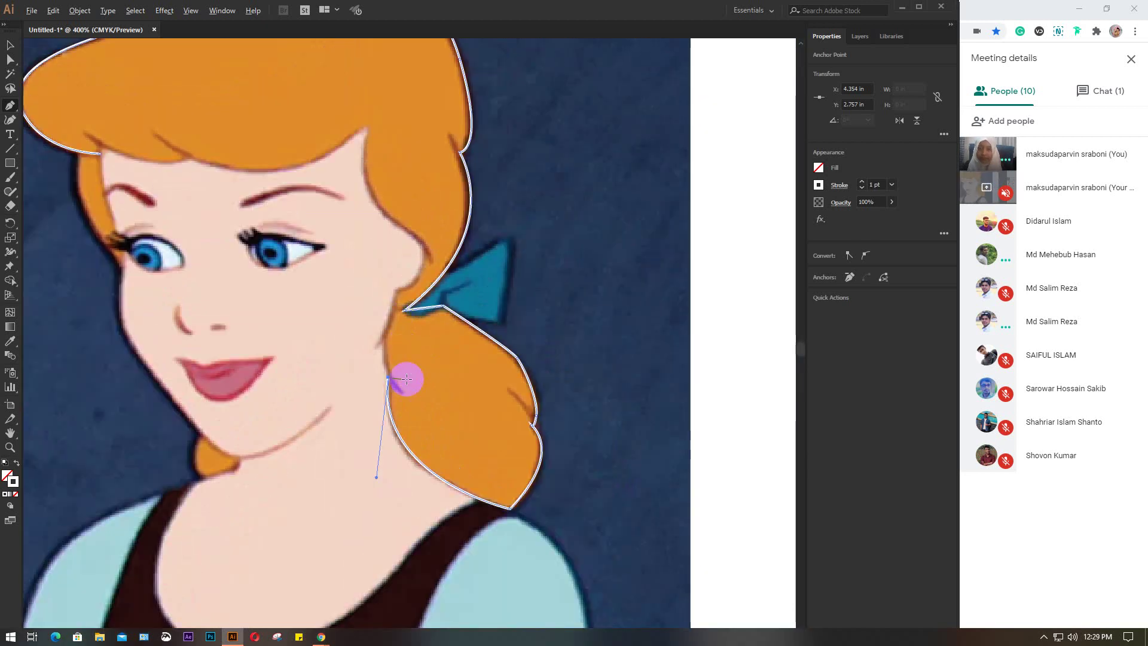
{"action": "left_click_drag", "start_coordinate": [388, 377], "coordinate": [392, 332]}
{"action": "scroll", "coordinate": [392, 332], "scroll_direction": "up", "scroll_amount": 2}
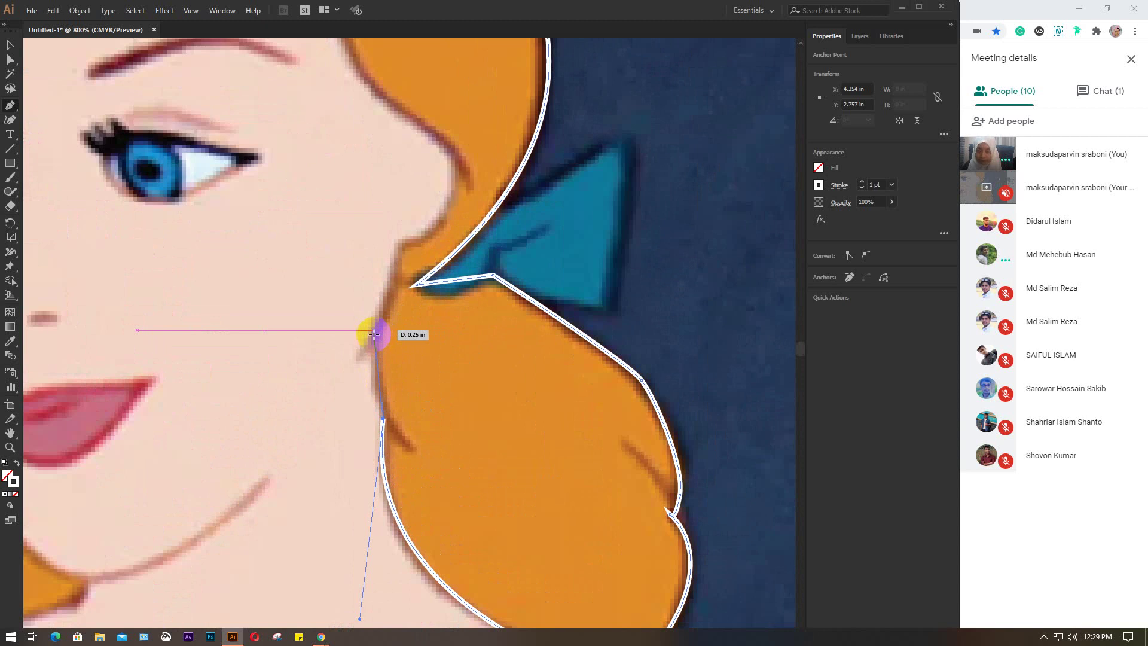
{"action": "mouse_move", "coordinate": [376, 333]}
{"action": "left_mouse_down"}
{"action": "mouse_move", "coordinate": [398, 244]}
{"action": "mouse_move", "coordinate": [389, 179]}
{"action": "left_mouse_up"}
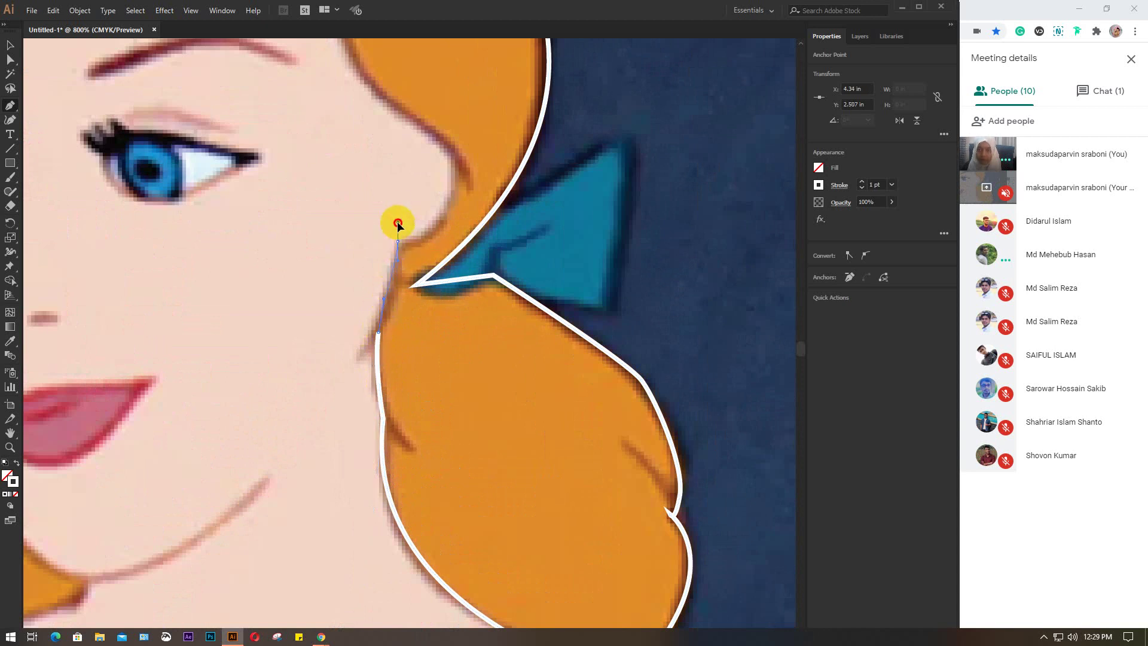
- Add an anchor where the hair meets the cheek, pointing the next curve upward
{"action": "left_click_drag", "start_coordinate": [456, 213], "coordinate": [374, 418]}
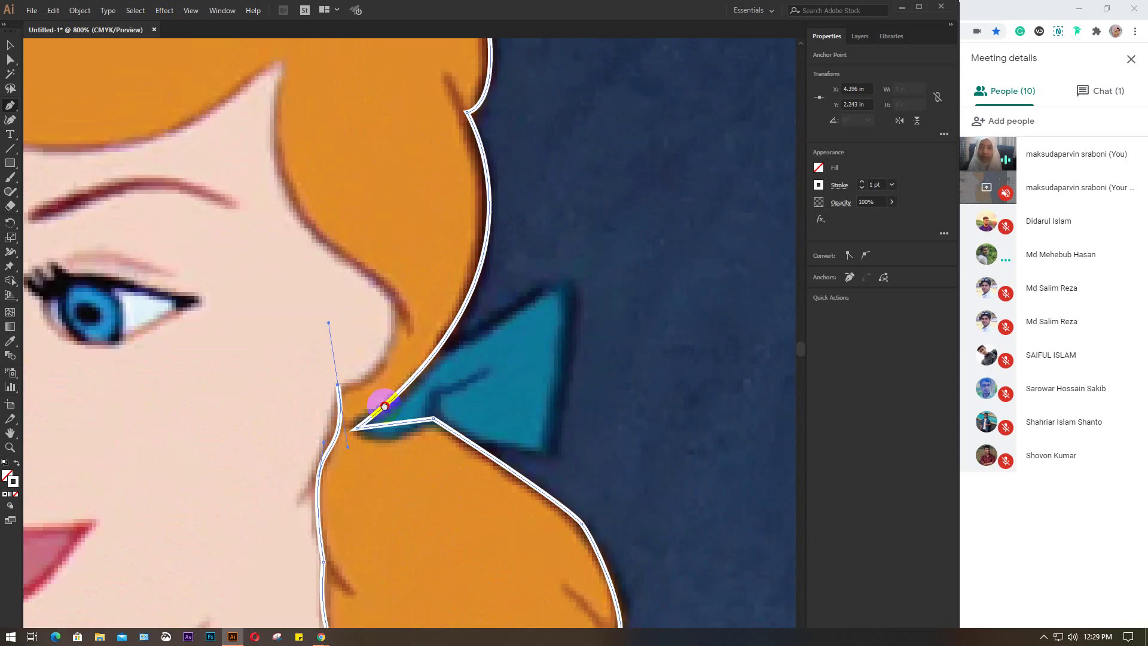
{"action": "left_click_drag", "start_coordinate": [315, 448], "coordinate": [381, 373]}
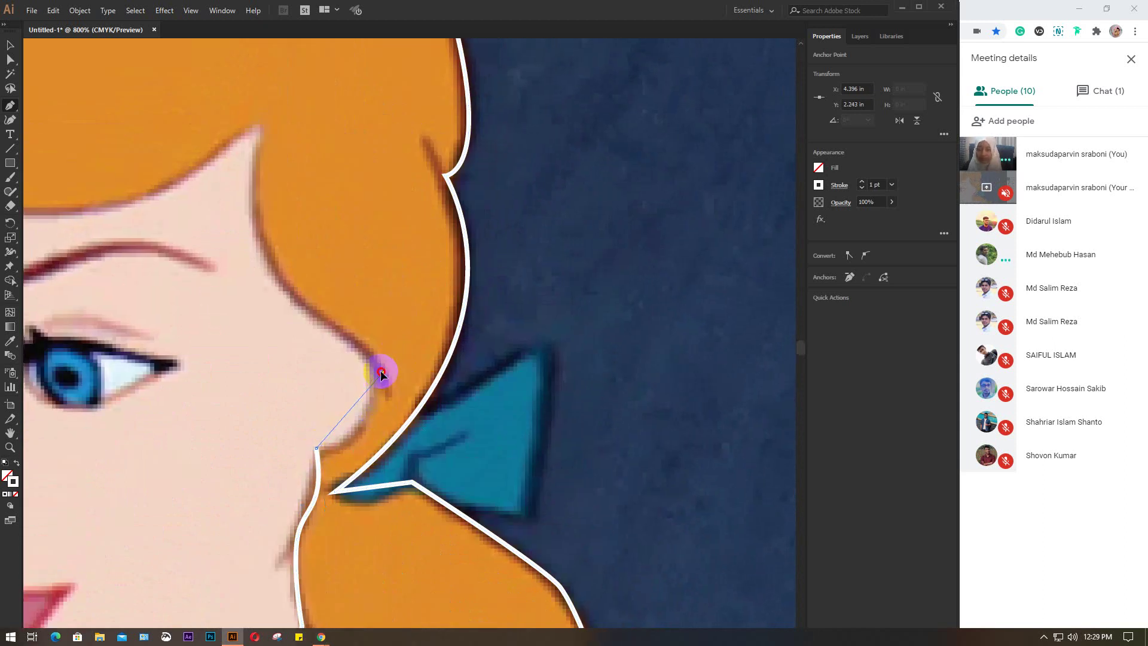
{"action": "left_click_drag", "start_coordinate": [374, 309], "coordinate": [373, 294]}
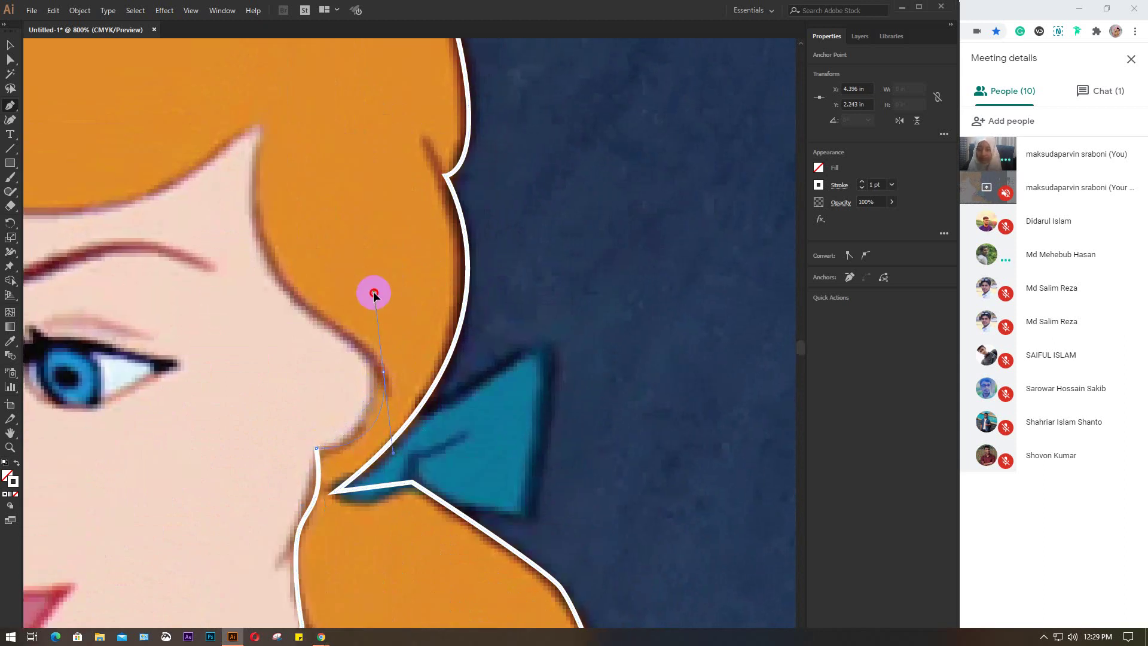
{"action": "left_click", "coordinate": [382, 371]}
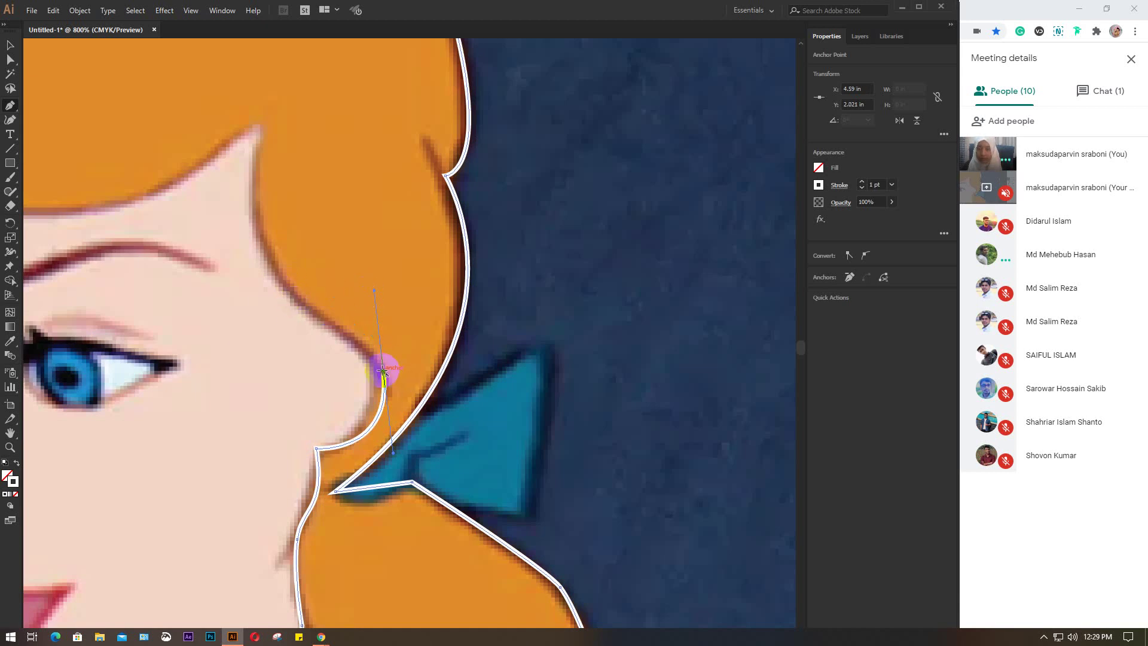
{"action": "mouse_move", "coordinate": [383, 373]}
{"action": "left_mouse_down"}
{"action": "mouse_move", "coordinate": [312, 331]}
{"action": "mouse_move", "coordinate": [256, 223]}
{"action": "mouse_move", "coordinate": [317, 282]}
{"action": "mouse_move", "coordinate": [328, 197]}
{"action": "left_mouse_up"}
- Trace the hair edge from beside the ear up to the hair tip at the temple
{"action": "scroll", "coordinate": [258, 223], "scroll_direction": "down", "scroll_amount": 2}
{"action": "scroll", "coordinate": [317, 241], "scroll_direction": "up", "scroll_amount": 3}
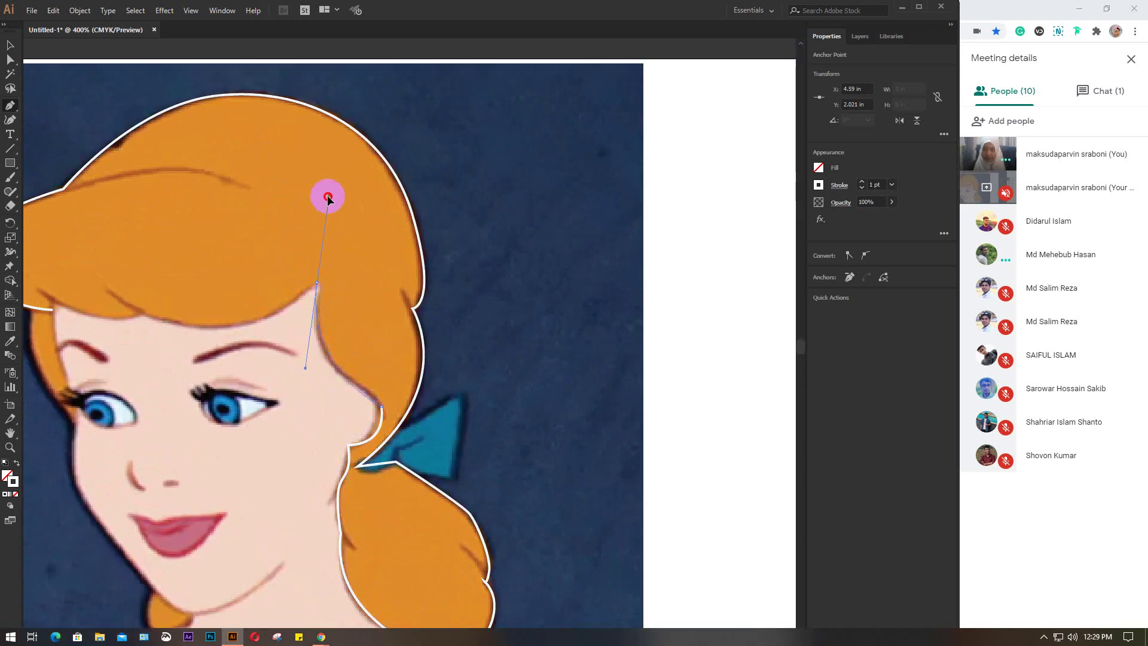
{"action": "left_click_drag", "start_coordinate": [347, 394], "coordinate": [340, 367]}
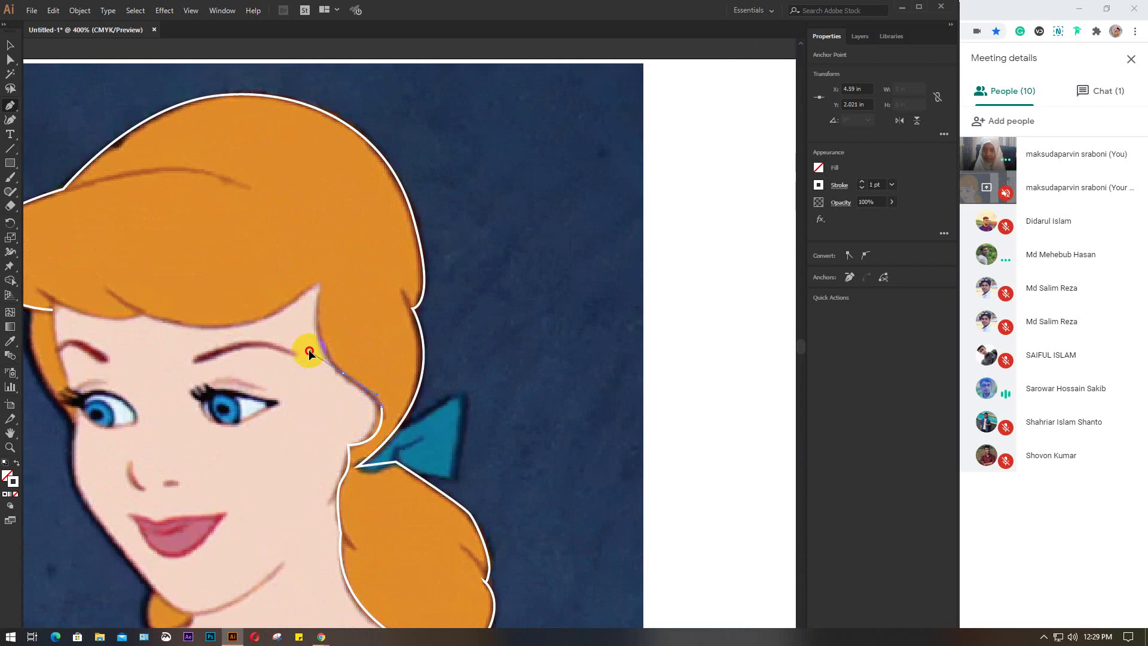
{"action": "left_click", "coordinate": [339, 300]}
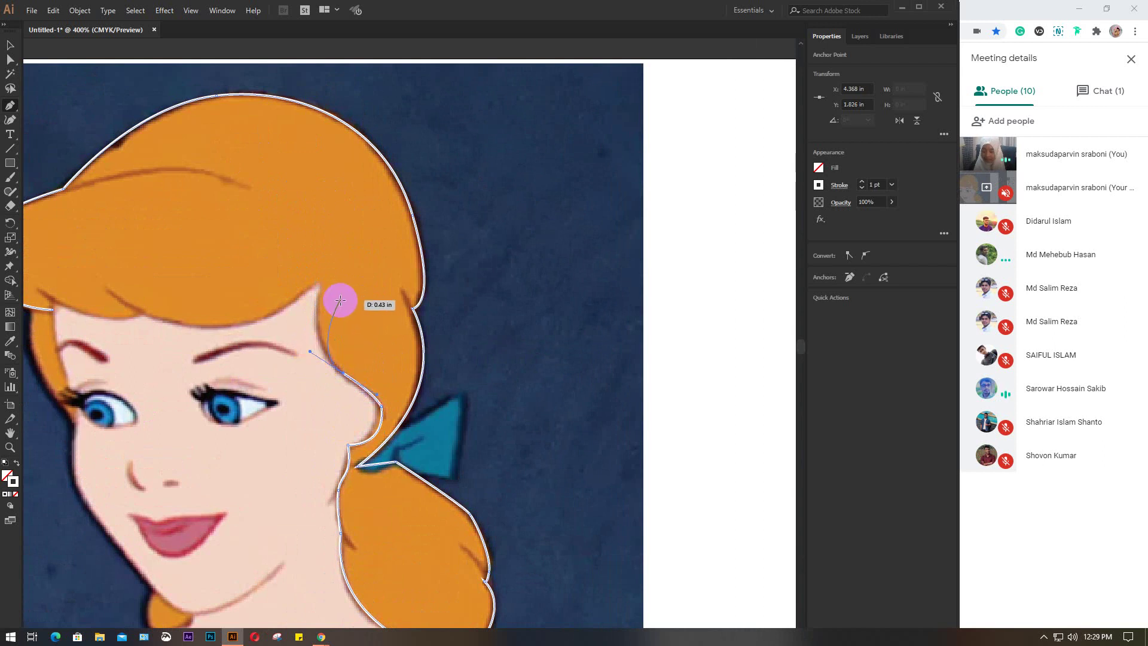
{"action": "left_click_drag", "start_coordinate": [377, 401], "coordinate": [377, 404]}
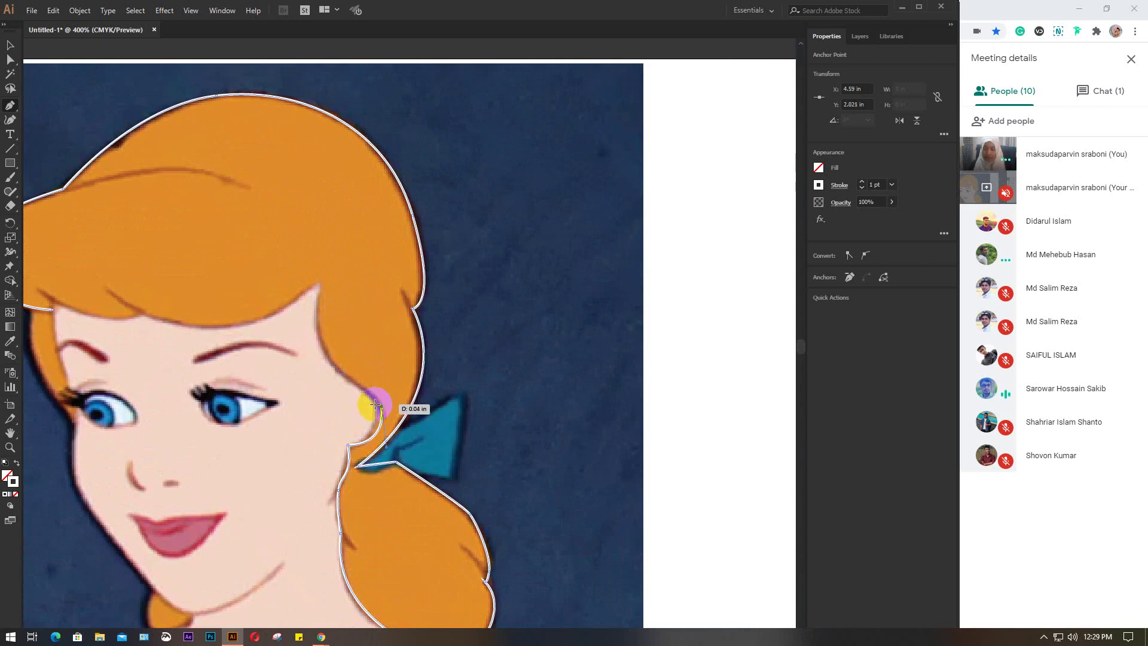
{"action": "scroll", "coordinate": [378, 408], "scroll_direction": "up", "scroll_amount": 1}
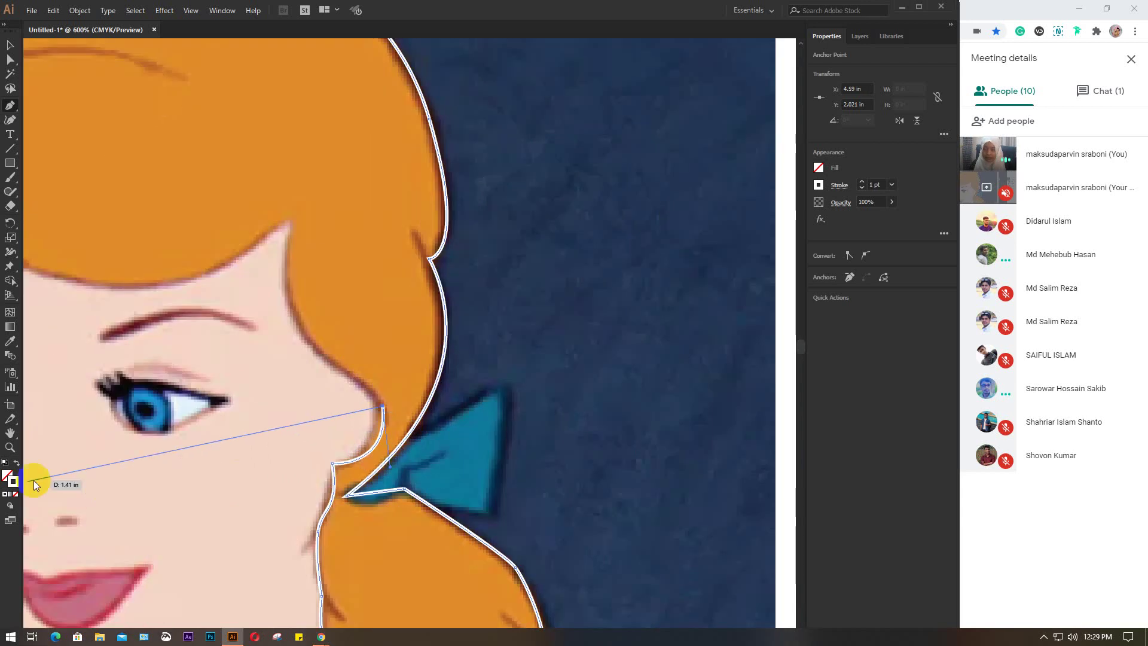
{"action": "mouse_move", "coordinate": [382, 406]}
{"action": "left_mouse_down"}
{"action": "mouse_move", "coordinate": [375, 378]}
{"action": "mouse_move", "coordinate": [378, 410]}
{"action": "left_mouse_up"}
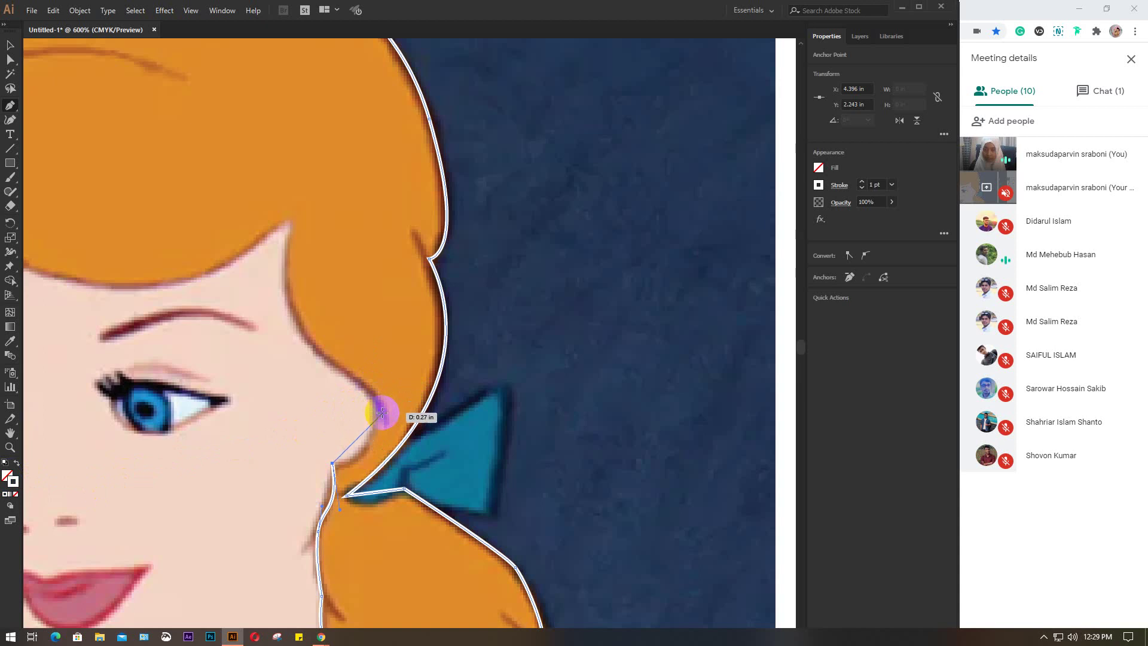
{"action": "left_click_drag", "start_coordinate": [378, 410], "coordinate": [380, 366]}
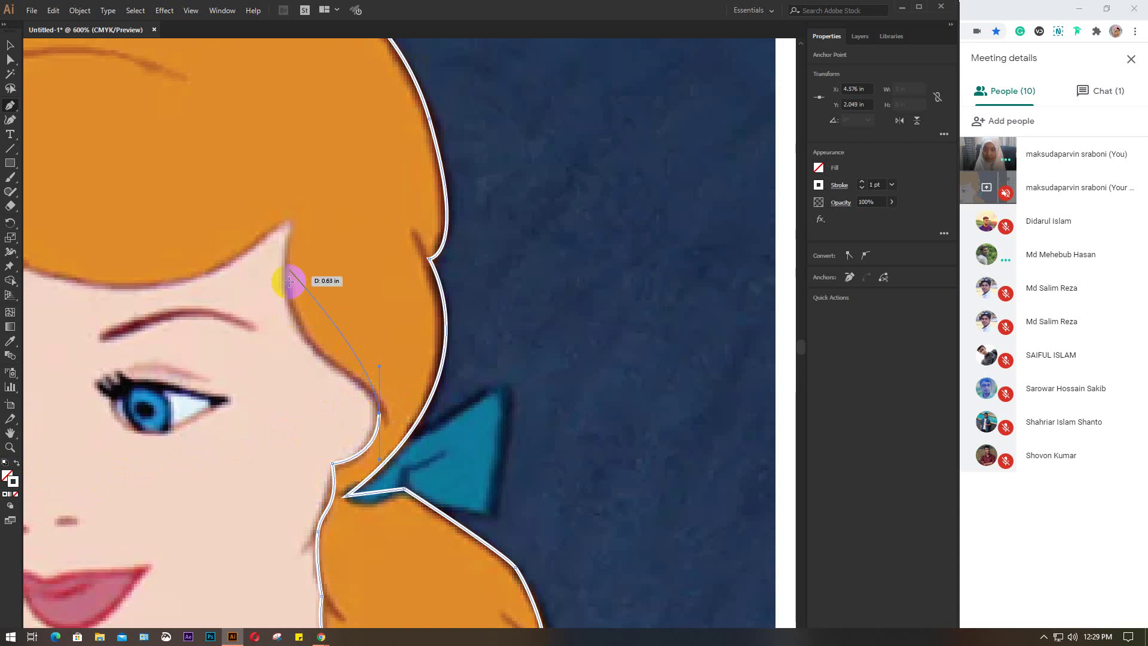
{"action": "left_click_drag", "start_coordinate": [289, 223], "coordinate": [329, 90]}
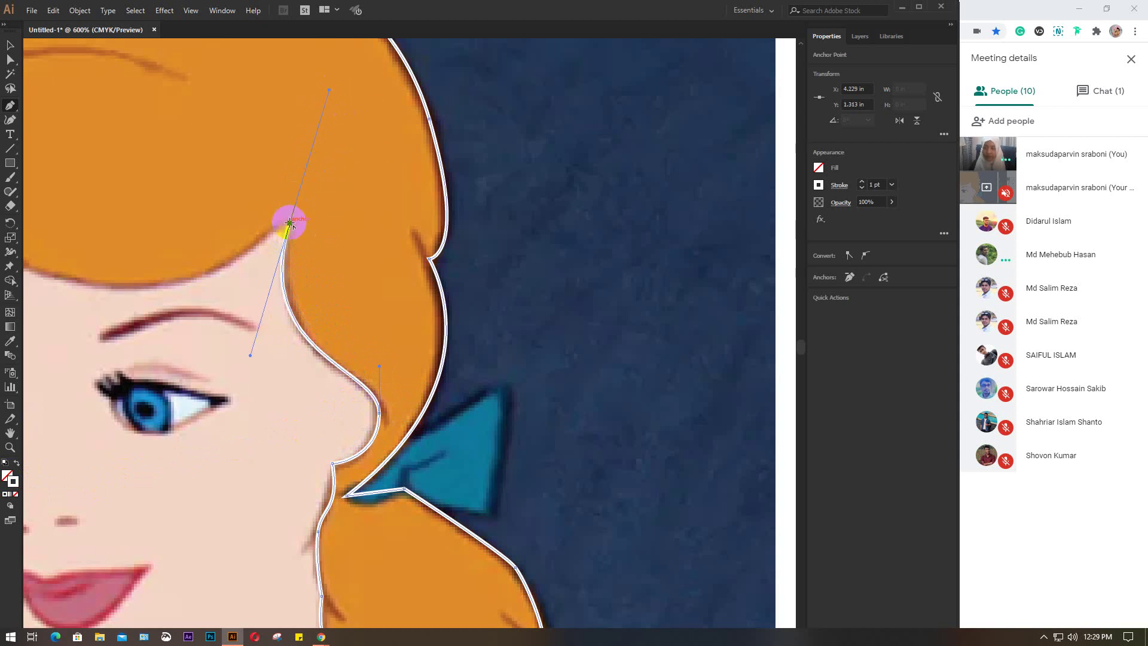
{"action": "mouse_move", "coordinate": [289, 223]}
{"action": "left_mouse_down"}
{"action": "mouse_move", "coordinate": [537, 309]}
{"action": "mouse_move", "coordinate": [297, 310]}
{"action": "left_mouse_up"}
- Run the outline along the forehead fringe and close it on the starting anchor
{"action": "key", "text": "ctrl+minus"}
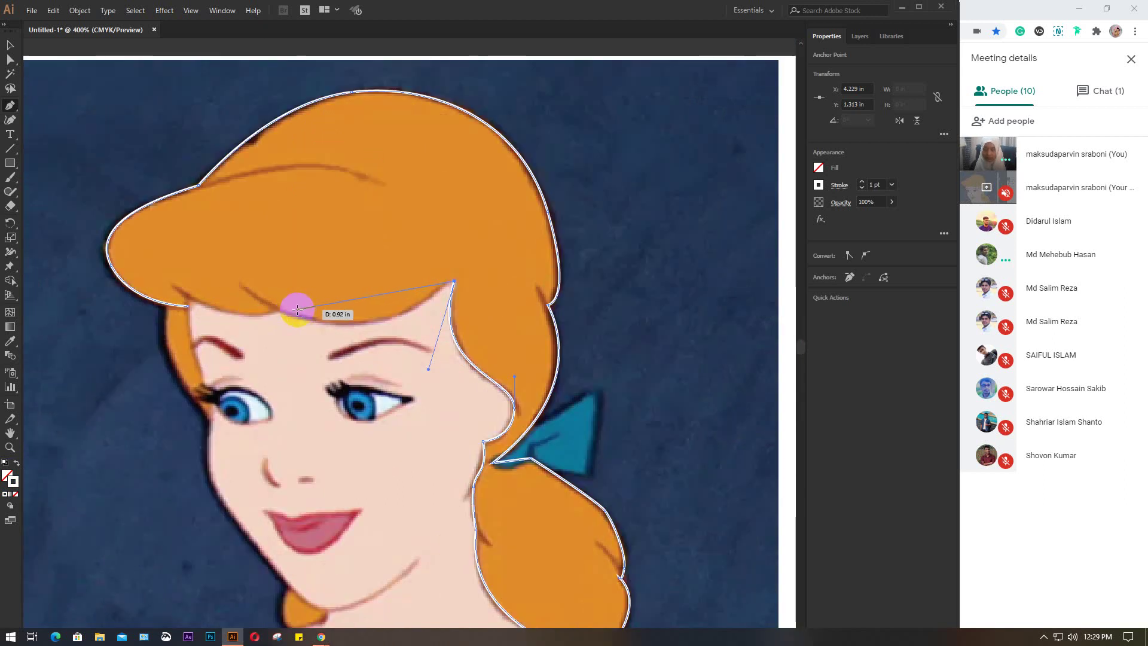
{"action": "mouse_move", "coordinate": [275, 310]}
{"action": "left_mouse_down"}
{"action": "mouse_move", "coordinate": [184, 261]}
{"action": "mouse_move", "coordinate": [156, 267]}
{"action": "left_mouse_up"}
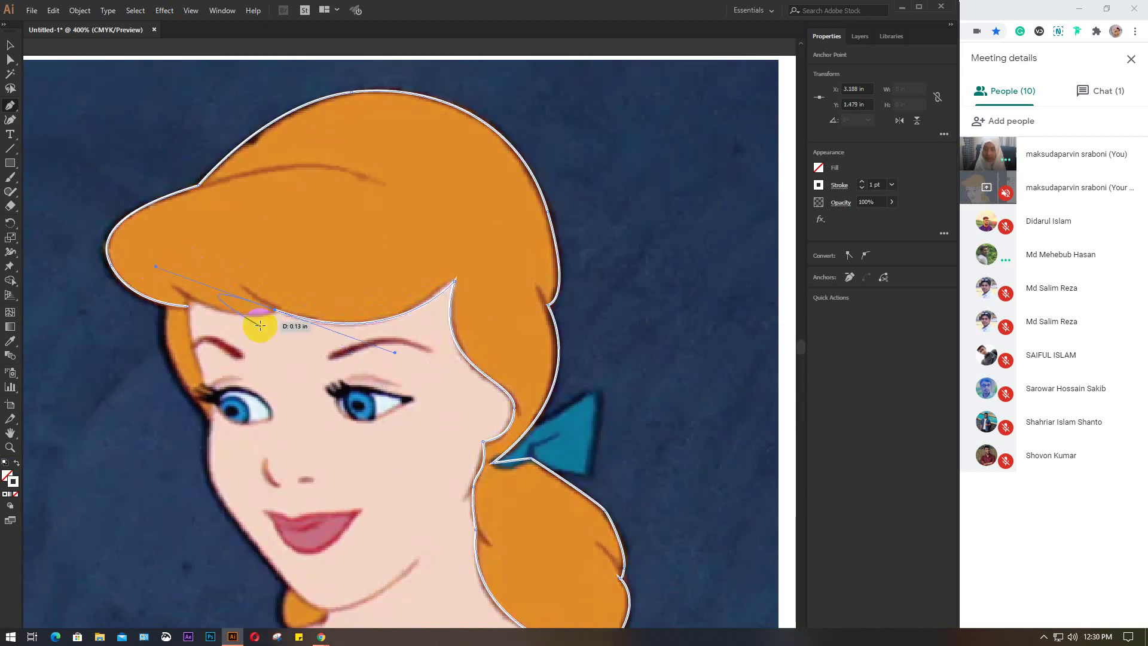
{"action": "left_click_drag", "start_coordinate": [273, 310], "coordinate": [274, 312]}
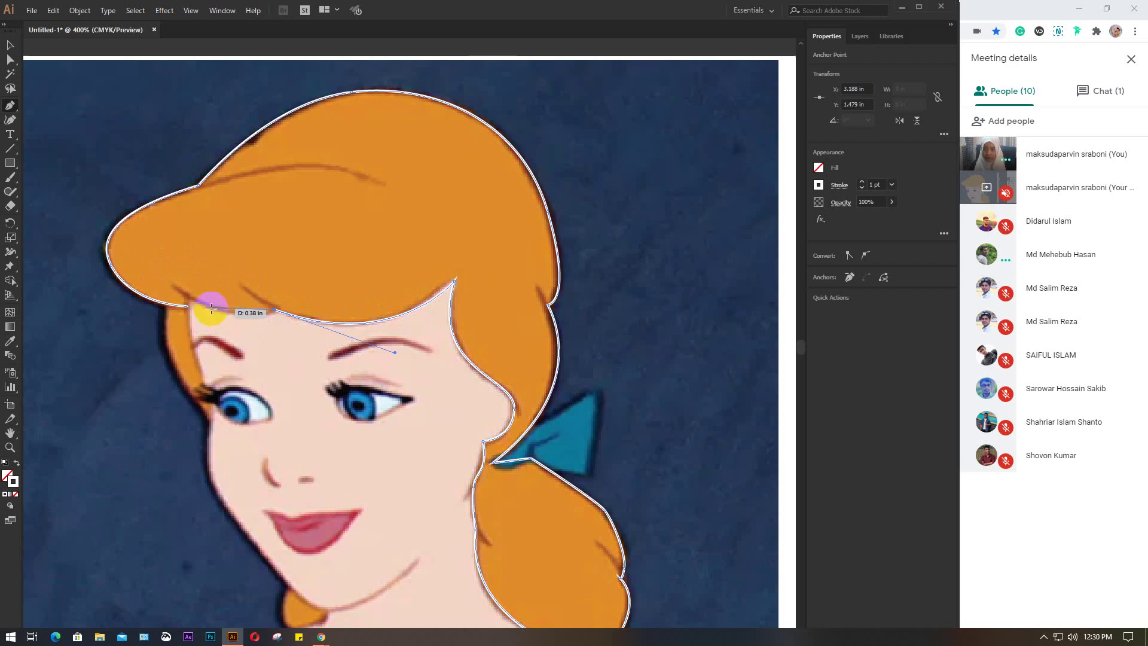
{"action": "left_click", "coordinate": [185, 296]}
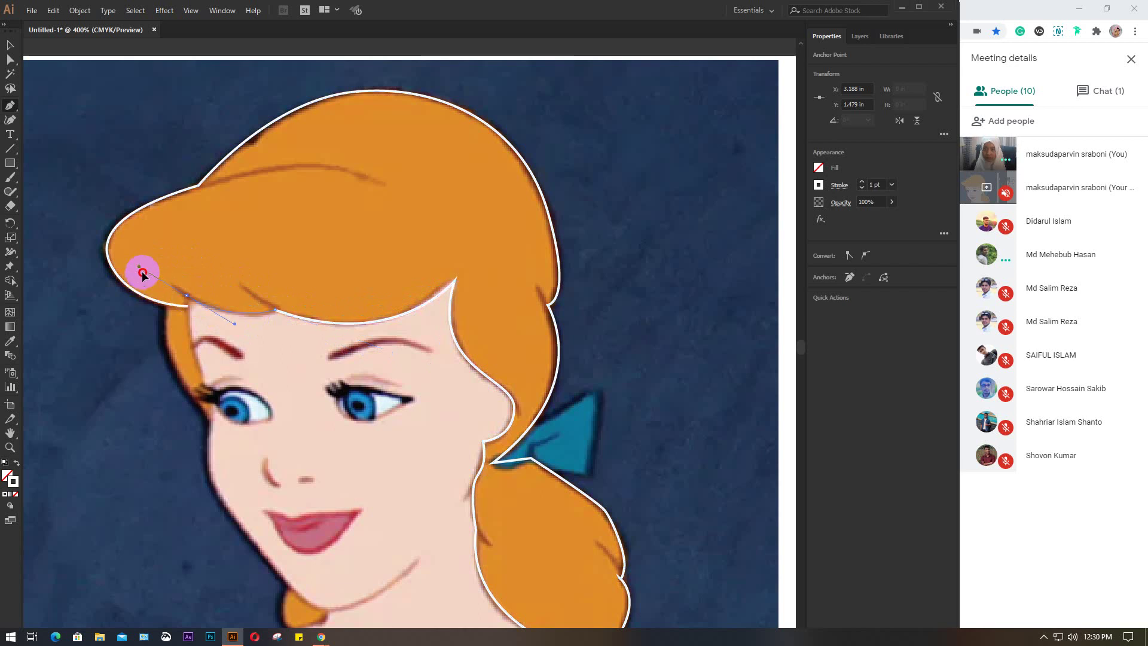
{"action": "left_click_drag", "start_coordinate": [142, 274], "coordinate": [131, 259]}
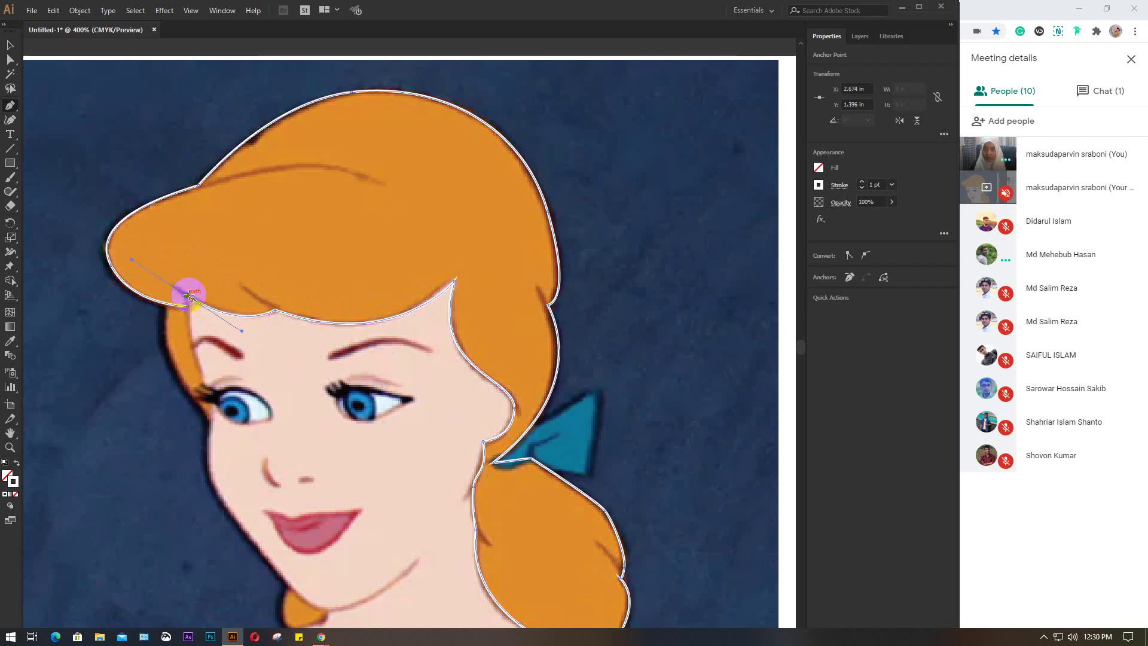
{"action": "scroll", "coordinate": [183, 306], "scroll_direction": "up", "scroll_amount": 2}
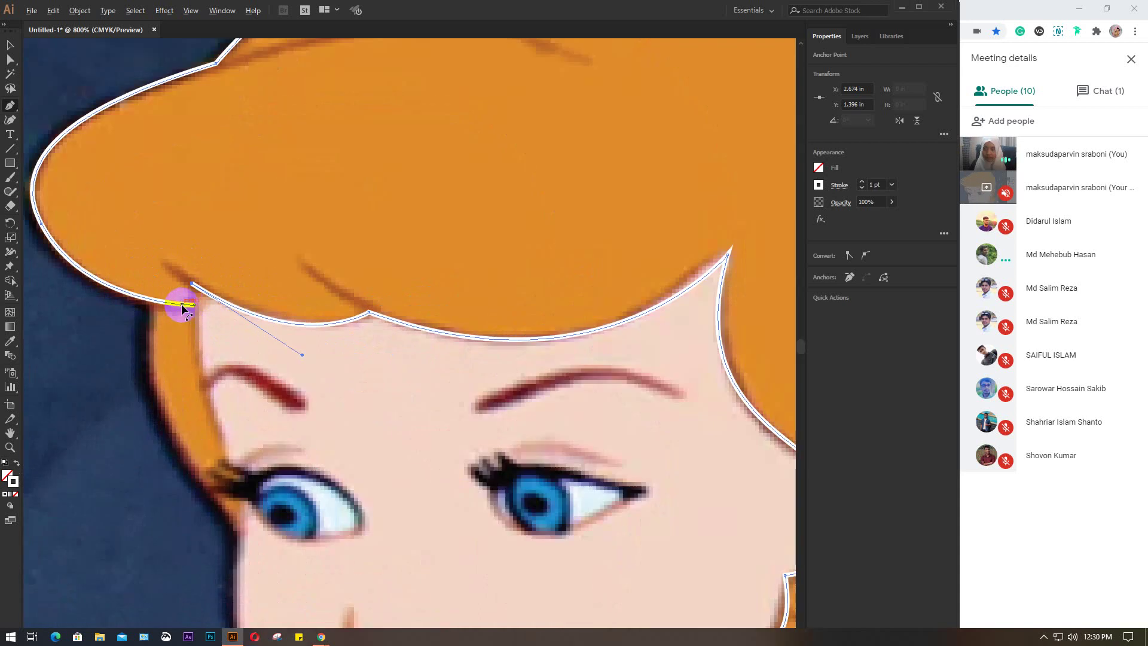
{"action": "left_click_drag", "start_coordinate": [182, 308], "coordinate": [194, 306]}
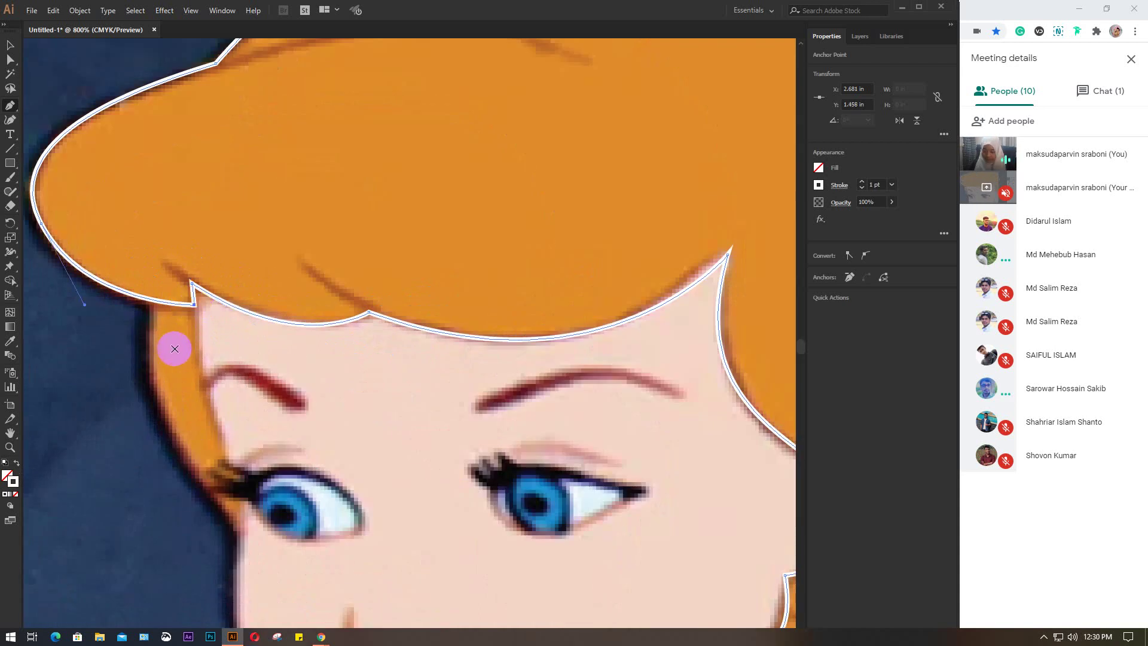
- Recenter on the whole head and deselect the finished hair outline
{"action": "scroll", "coordinate": [175, 348], "scroll_direction": "down", "scroll_amount": 2}
{"action": "scroll", "coordinate": [175, 347], "scroll_direction": "down", "scroll_amount": 2}
{"action": "scroll", "coordinate": [175, 346], "scroll_direction": "down", "scroll_amount": 1}
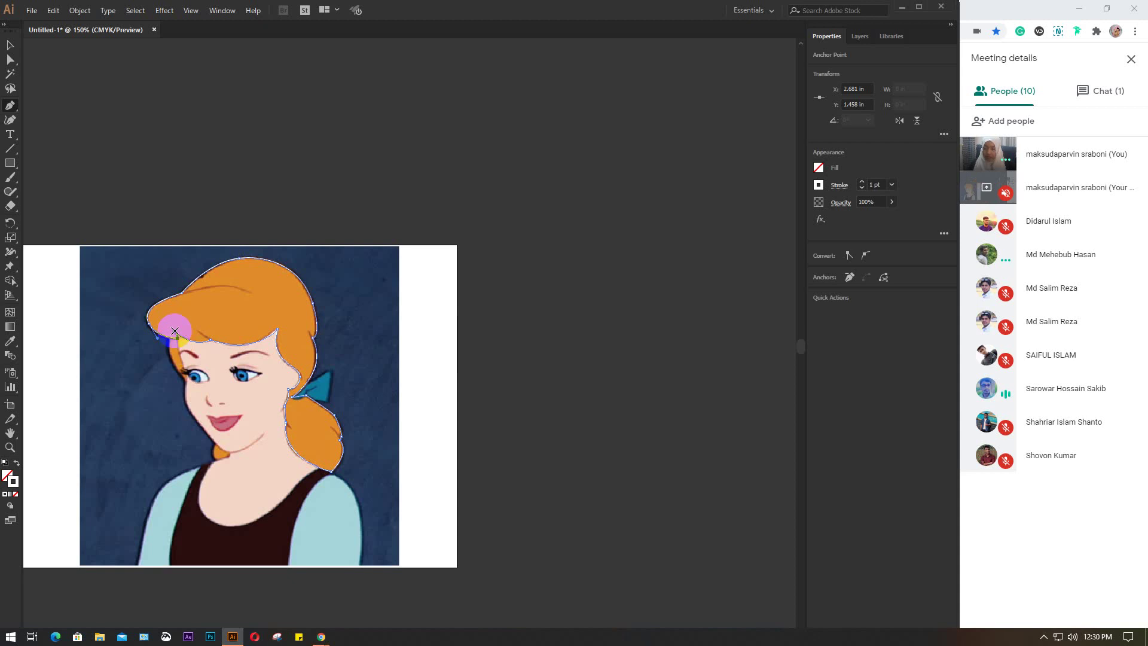
{"action": "scroll", "coordinate": [175, 331], "scroll_direction": "up", "scroll_amount": 3}
{"action": "scroll", "coordinate": [320, 281], "scroll_direction": "up", "scroll_amount": 1}
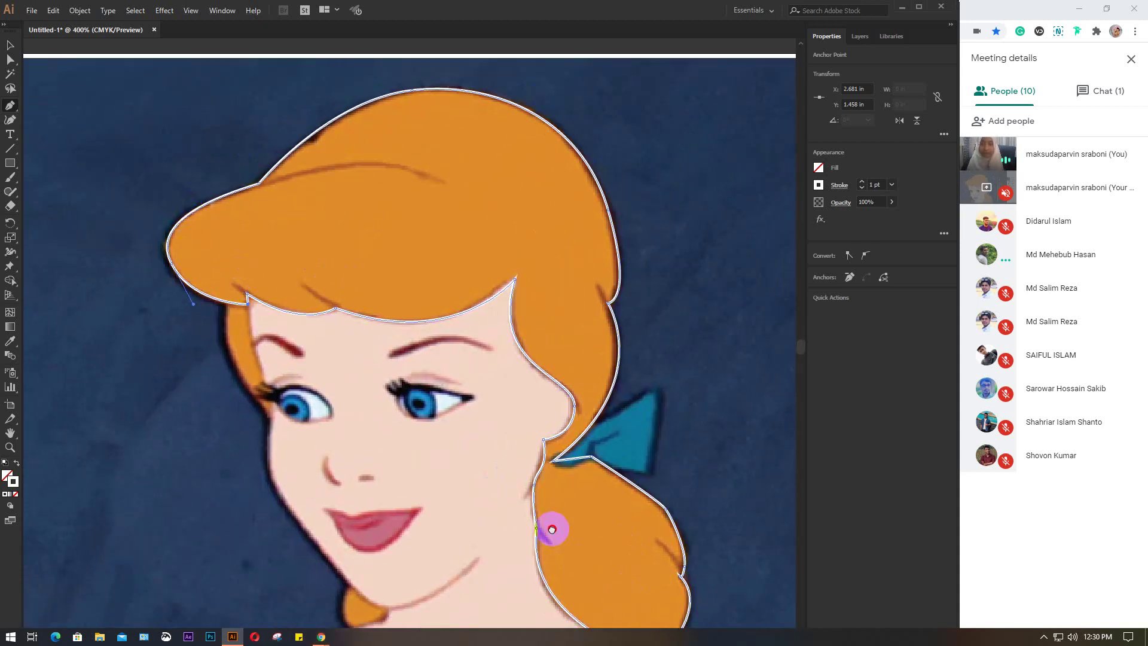
{"action": "mouse_move", "coordinate": [552, 529]}
{"action": "left_mouse_down"}
{"action": "mouse_move", "coordinate": [540, 476]}
{"action": "mouse_move", "coordinate": [537, 504]}
{"action": "left_mouse_up"}
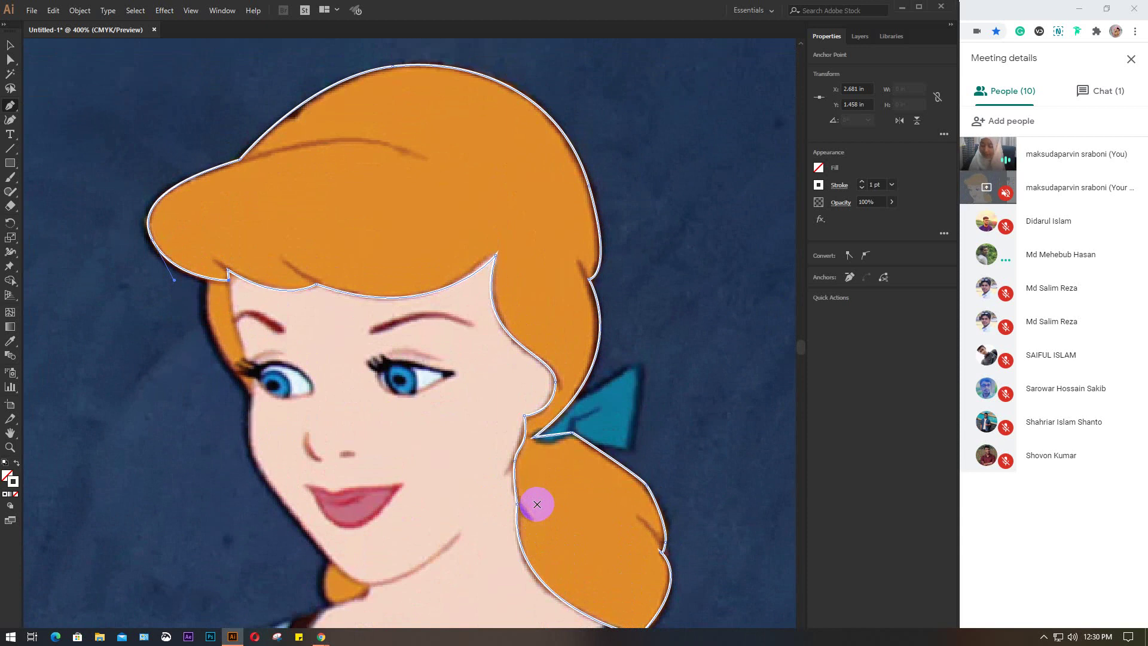
{"action": "left_click", "coordinate": [537, 504], "text": "ctrl"}
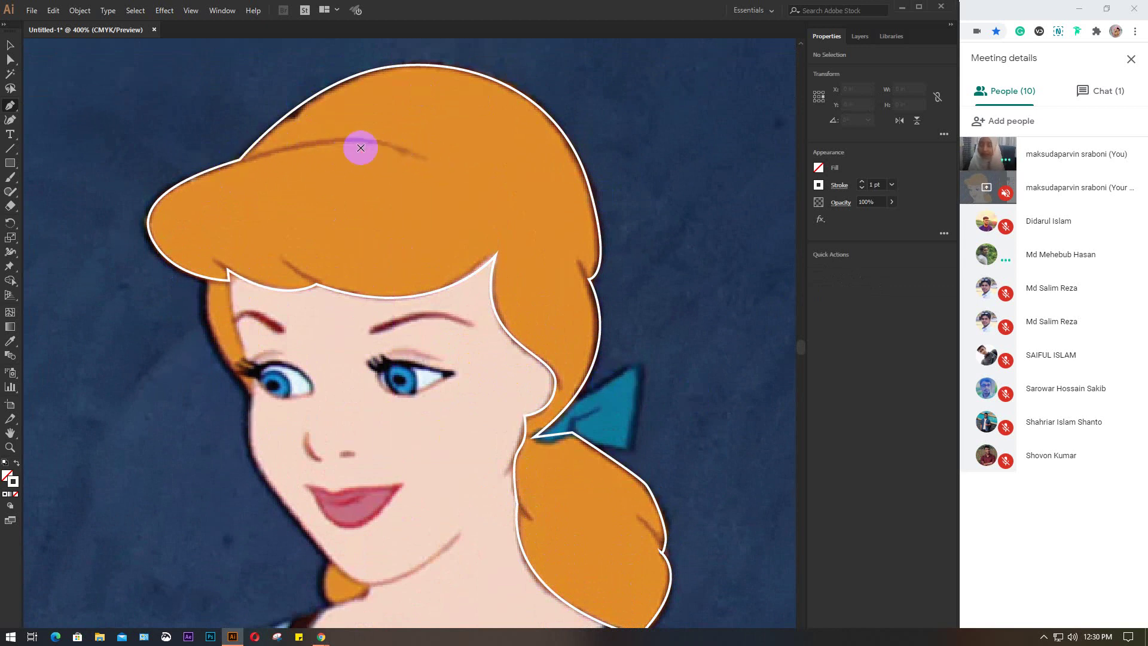
- Draw curved strand lines along the hair fold at the top and across the fringe
{"action": "scroll", "coordinate": [292, 133], "scroll_direction": "up", "scroll_amount": 1}
{"action": "left_click", "coordinate": [189, 167]}
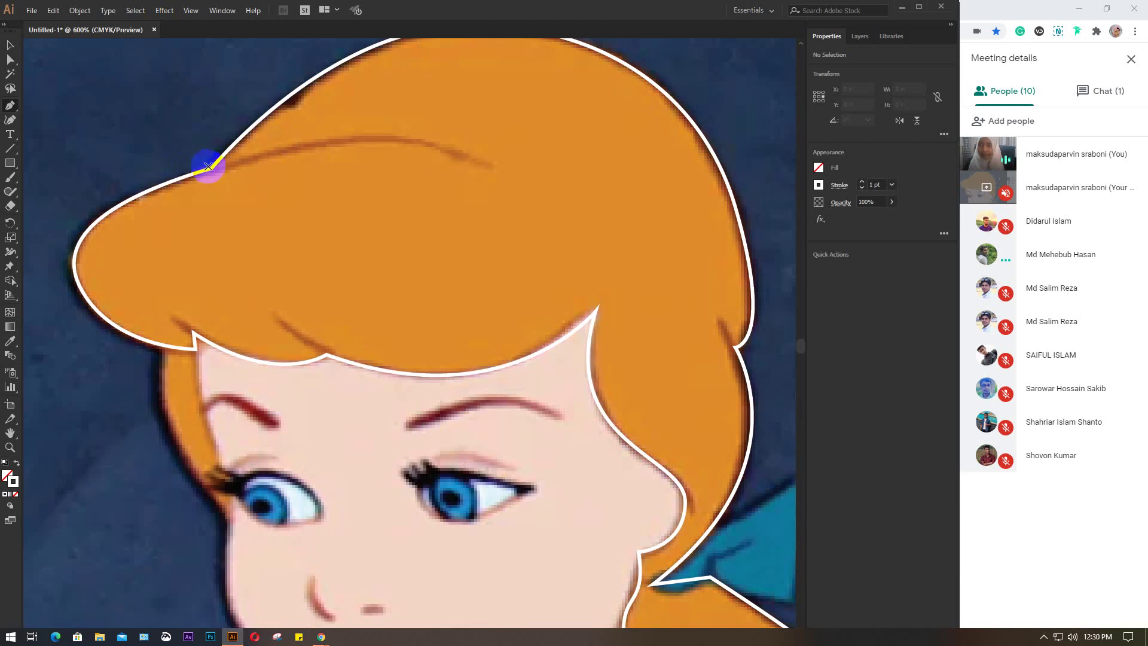
{"action": "left_click", "coordinate": [210, 167]}
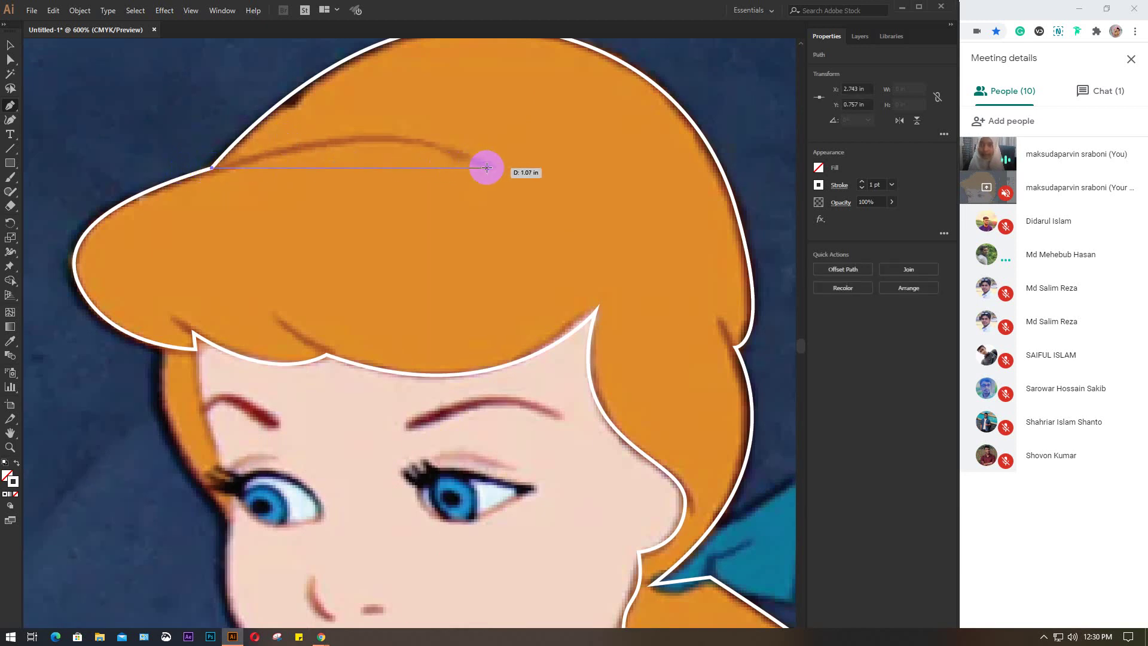
{"action": "left_click_drag", "start_coordinate": [492, 169], "coordinate": [593, 239]}
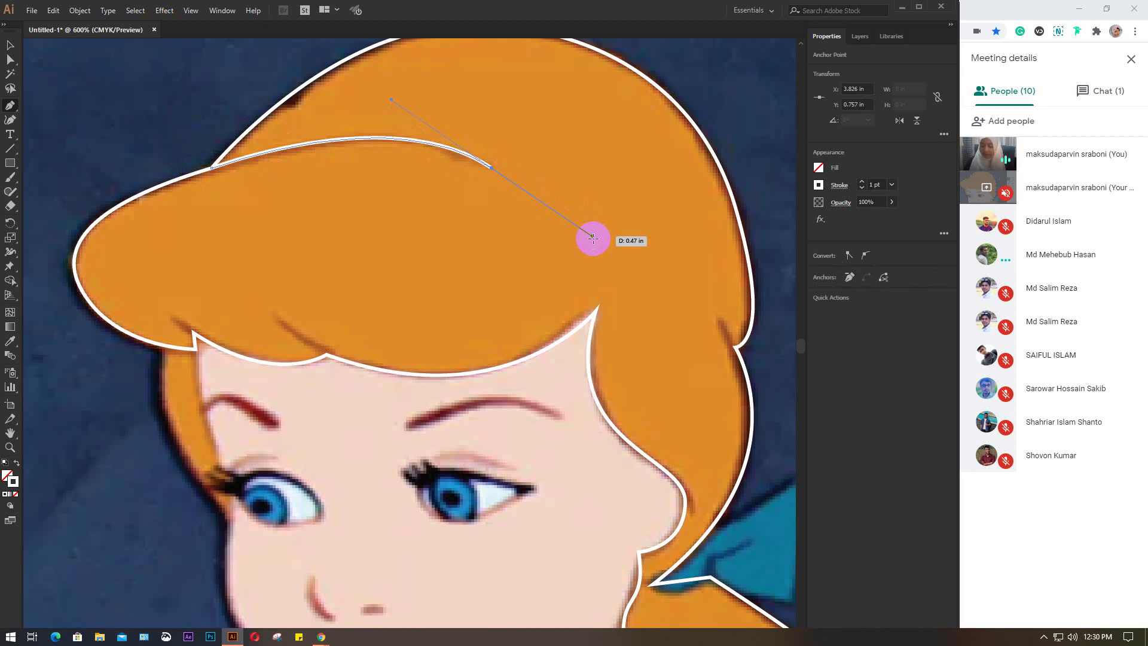
{"action": "left_click", "coordinate": [593, 241], "text": "ctrl"}
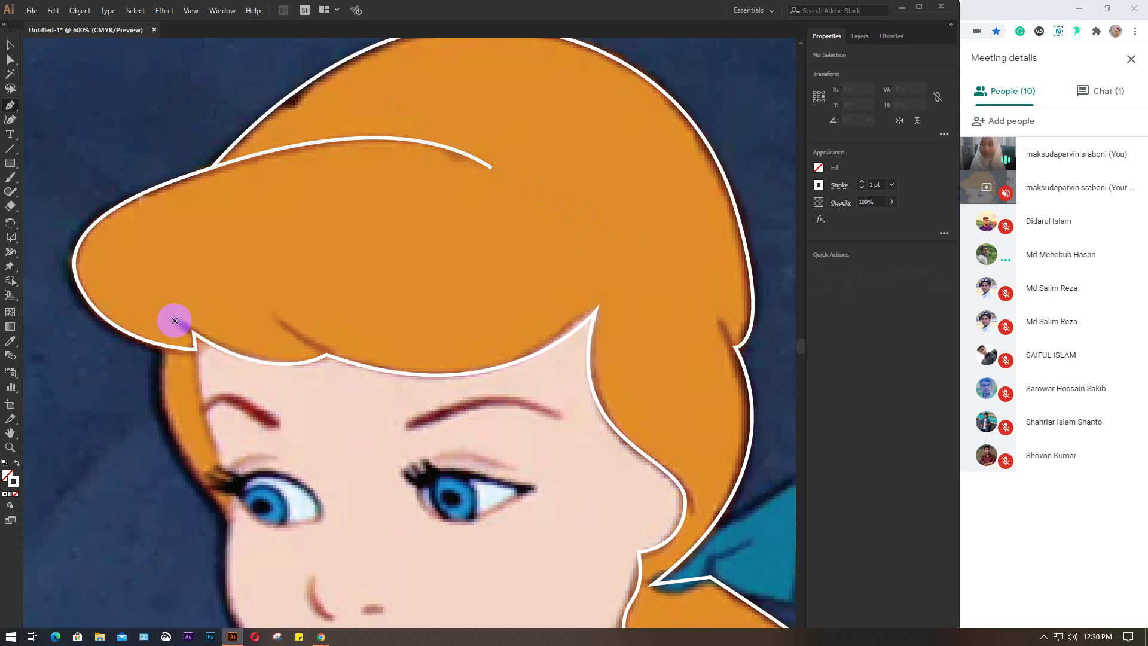
{"action": "left_click_drag", "start_coordinate": [170, 313], "coordinate": [194, 335]}
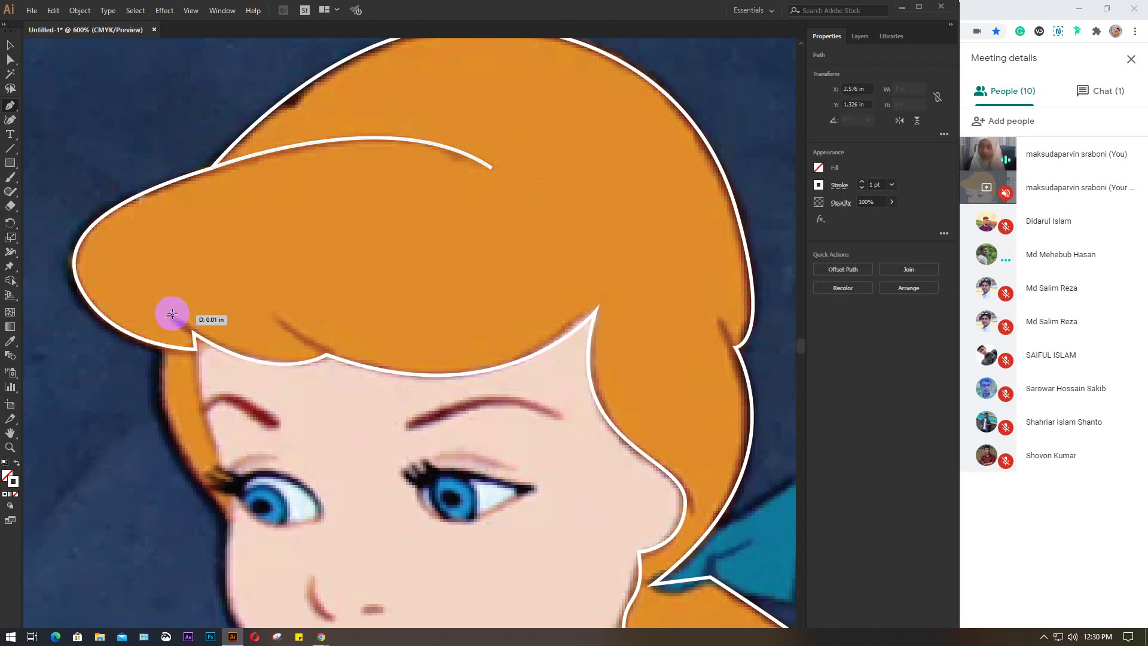
{"action": "left_click", "coordinate": [197, 336]}
{"action": "key", "text": "ctrl+z"}
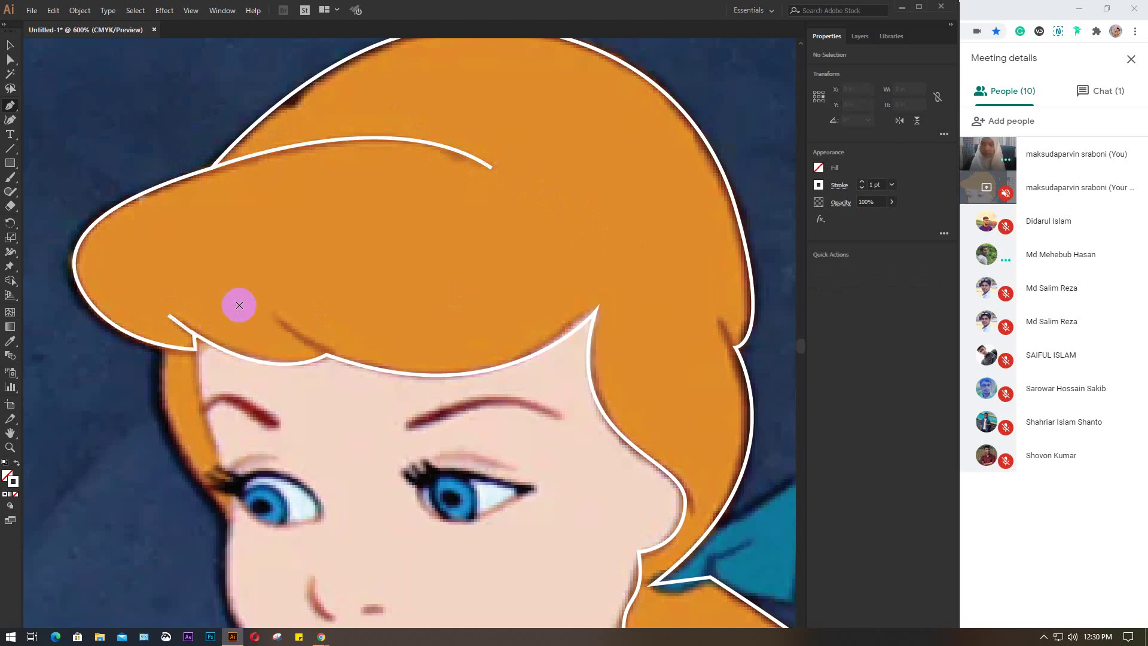
{"action": "left_click", "coordinate": [275, 309]}
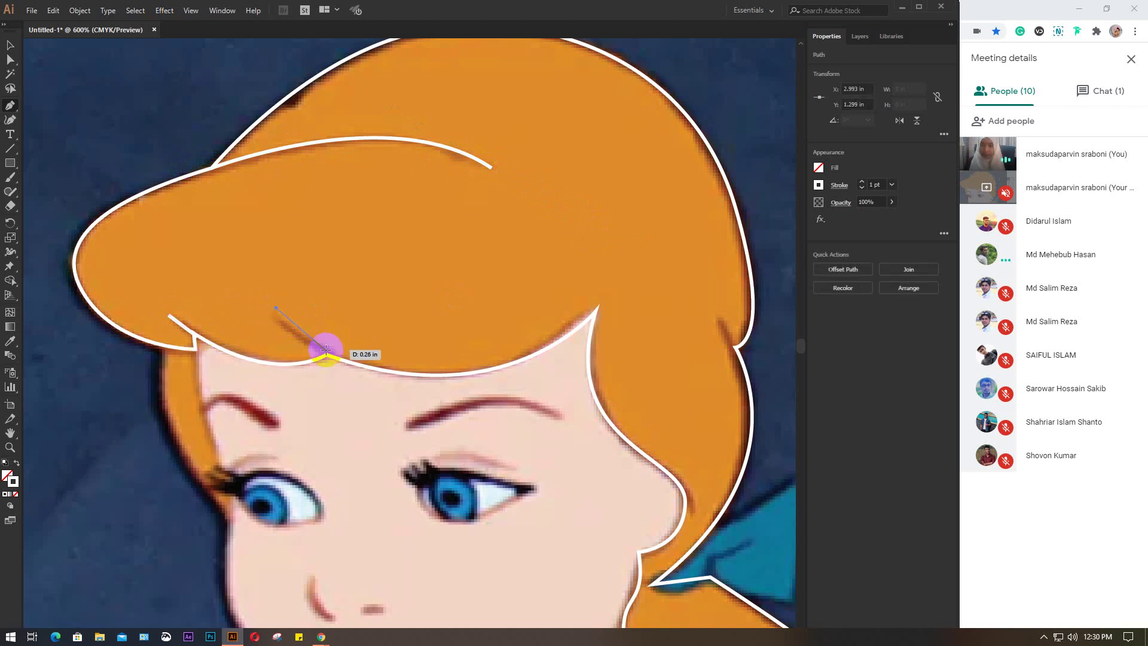
{"action": "left_click_drag", "start_coordinate": [334, 358], "coordinate": [389, 383]}
{"action": "key", "text": "Escape"}
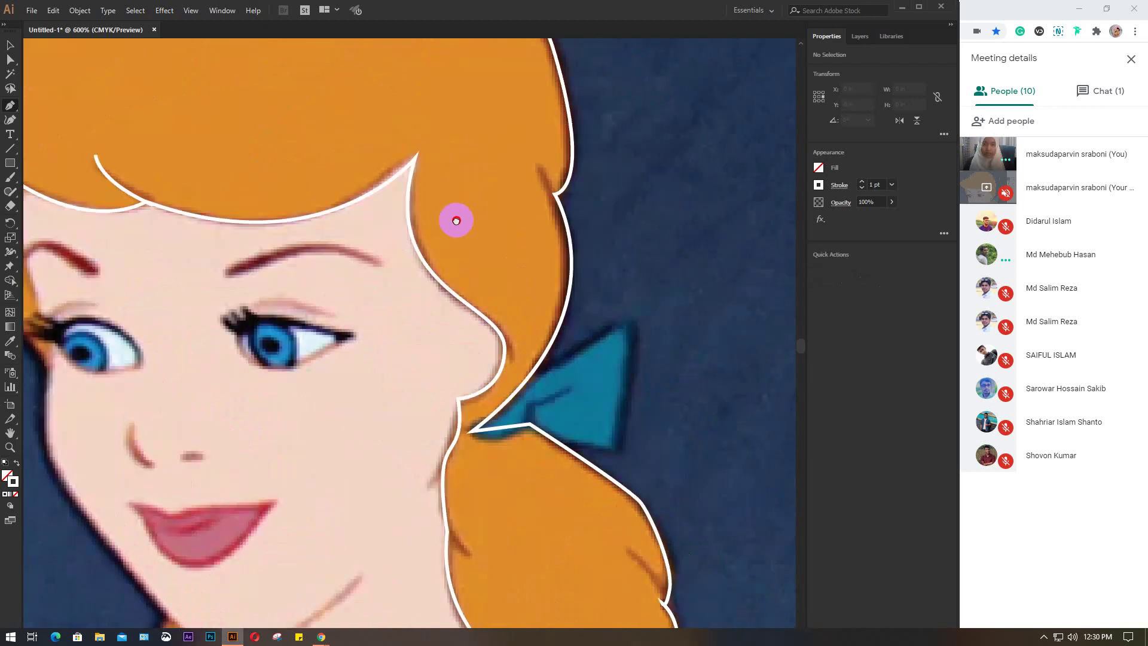
- Add a strand line along the hair's right edge
{"action": "left_click_drag", "start_coordinate": [638, 375], "coordinate": [456, 218]}
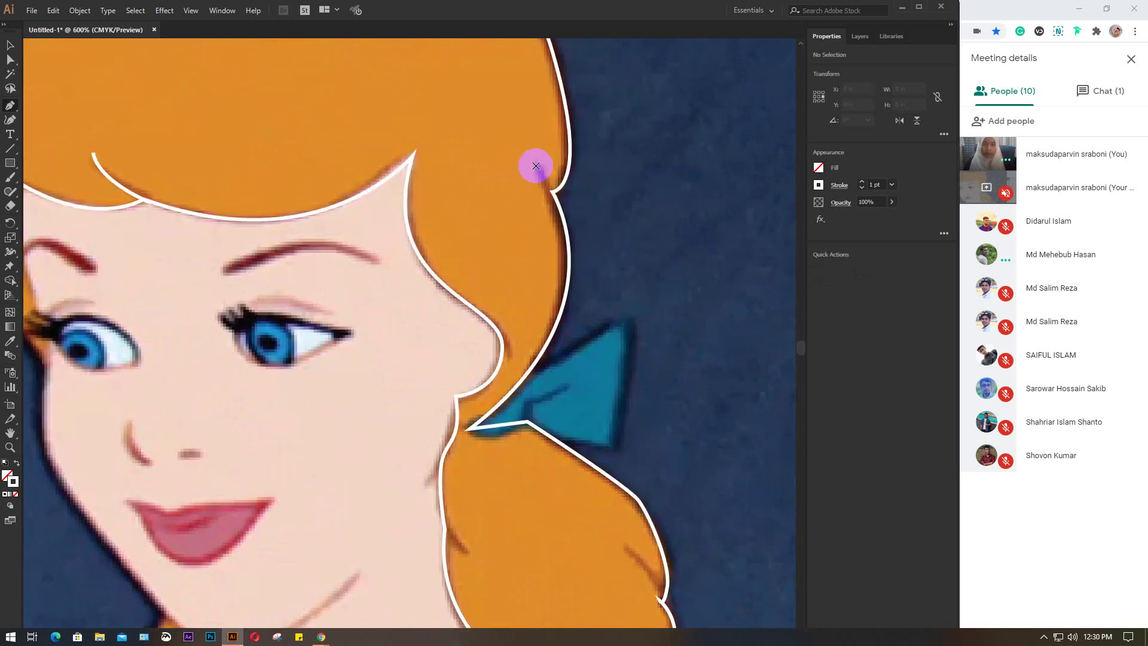
{"action": "left_click_drag", "start_coordinate": [536, 162], "coordinate": [575, 244]}
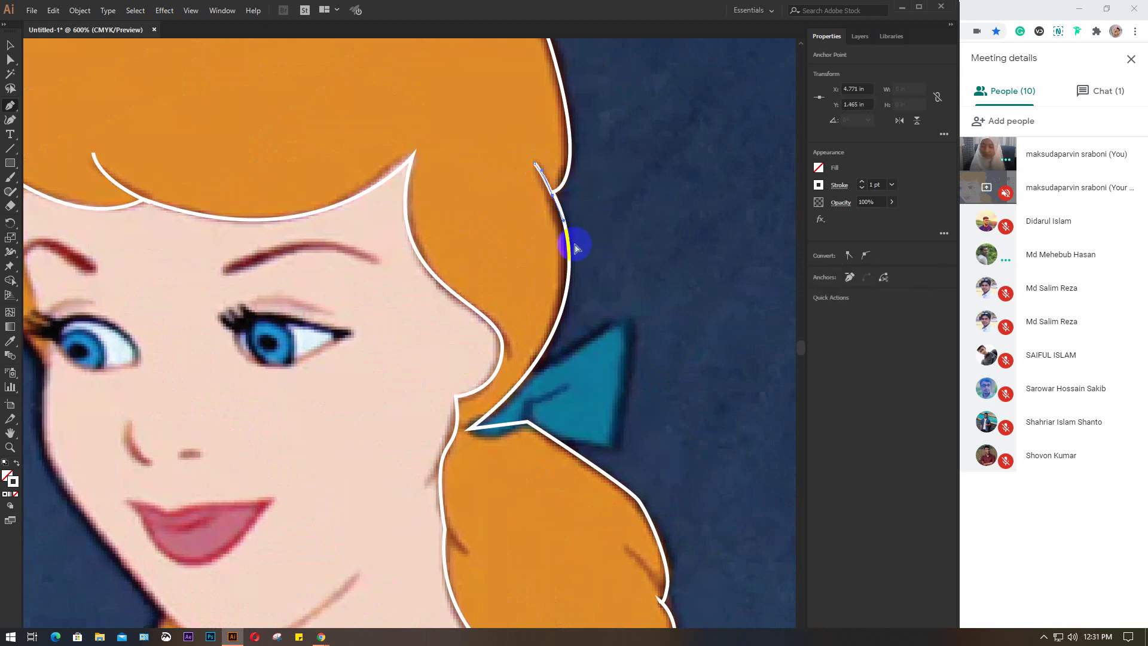
{"action": "key", "text": "ctrl+z"}
{"action": "left_click_drag", "start_coordinate": [553, 194], "coordinate": [556, 190]}
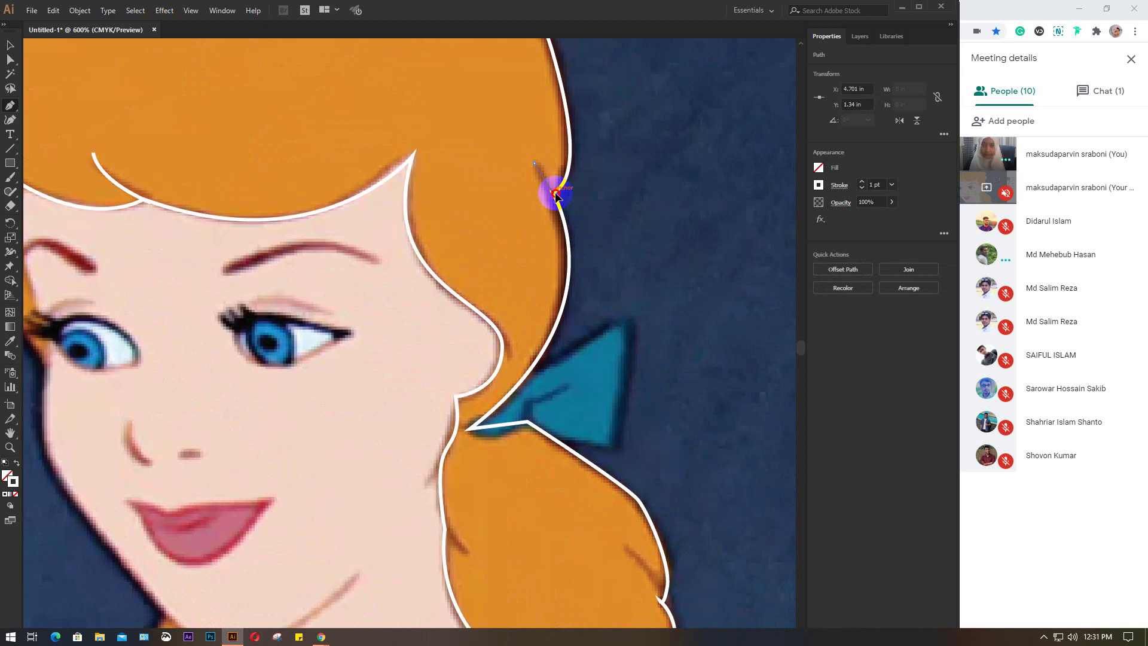
{"action": "key", "text": "Escape"}
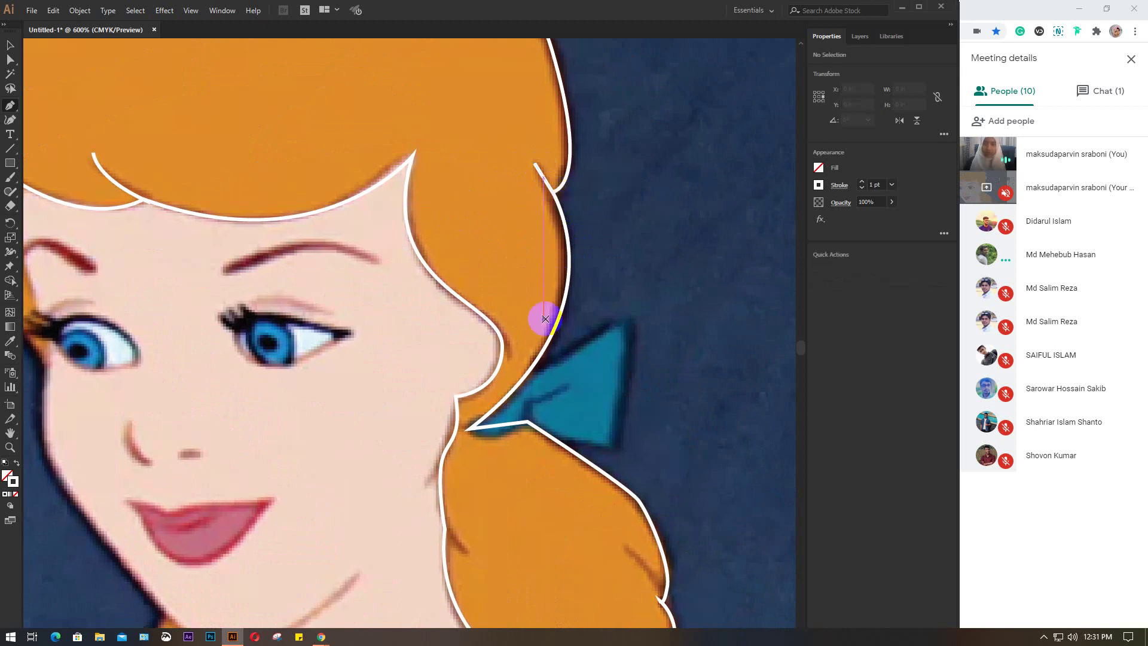
- Draw curved strands on the left and right sides of the lower ponytail
{"action": "left_click_drag", "start_coordinate": [482, 404], "coordinate": [456, 213]}
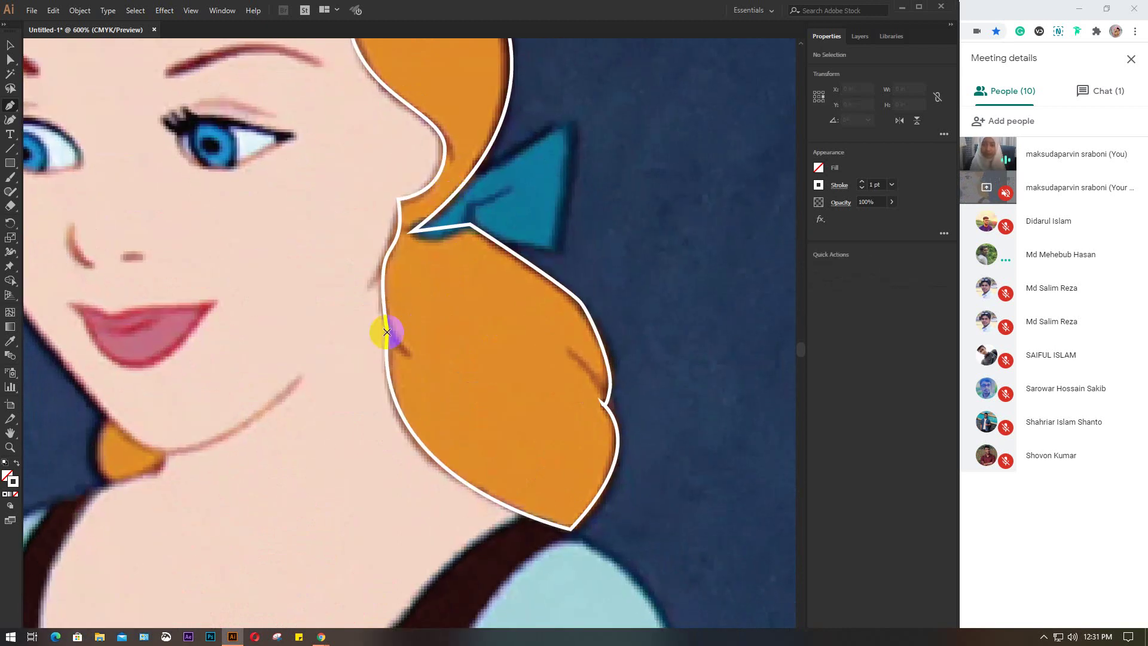
{"action": "left_click_drag", "start_coordinate": [386, 329], "coordinate": [408, 352]}
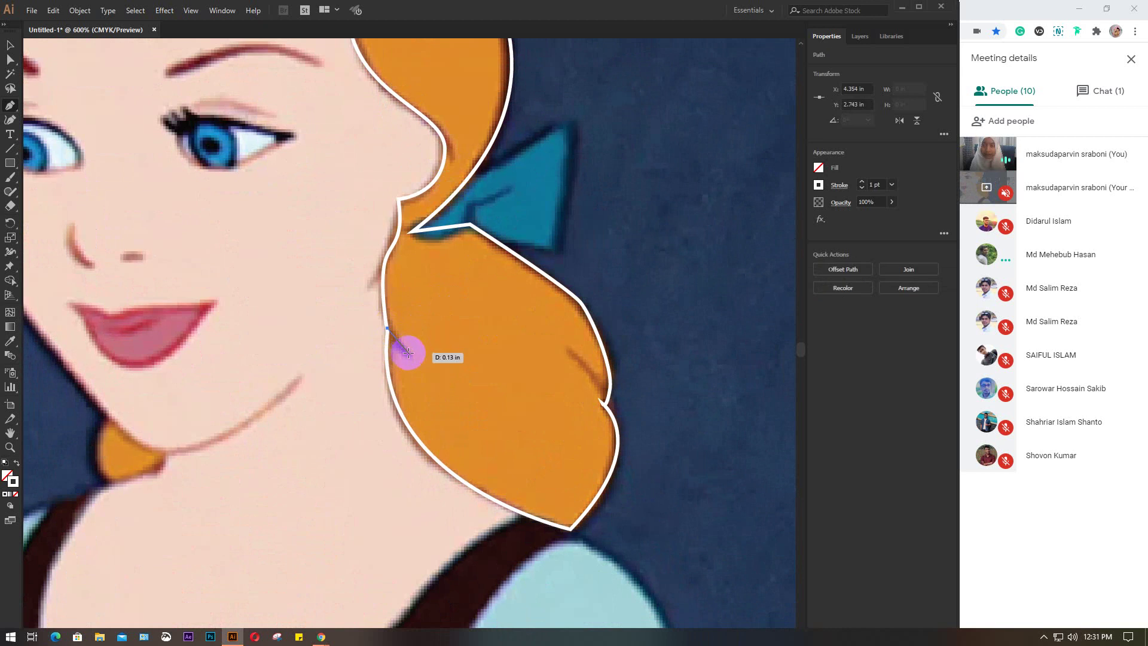
{"action": "key", "text": "Escape"}
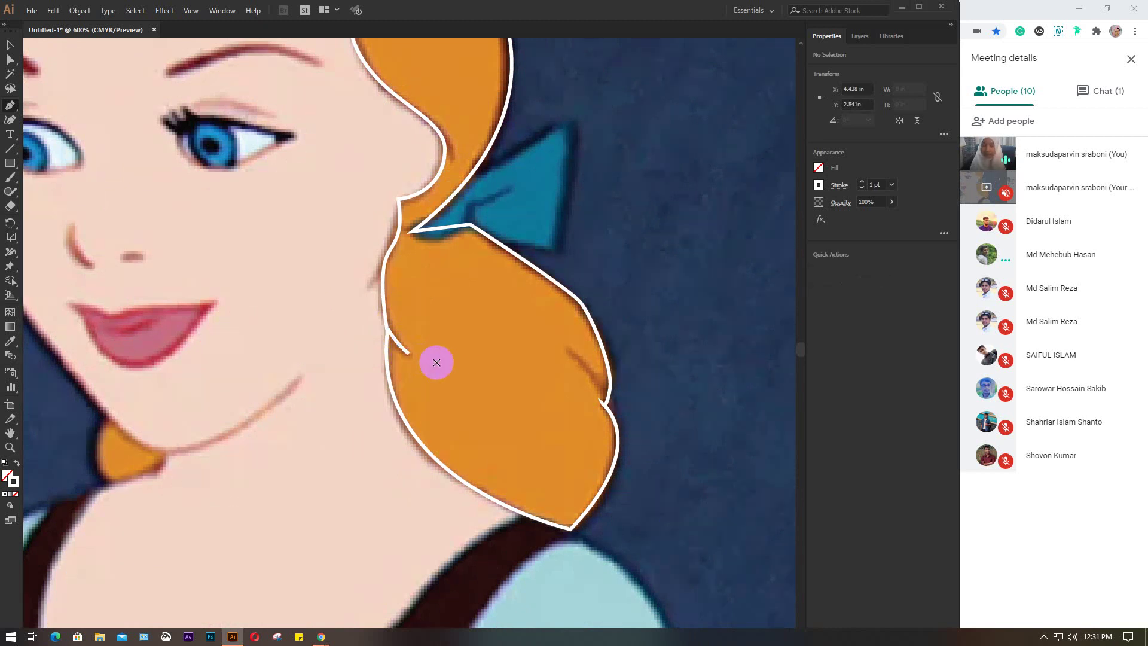
{"action": "left_click_drag", "start_coordinate": [566, 348], "coordinate": [607, 399]}
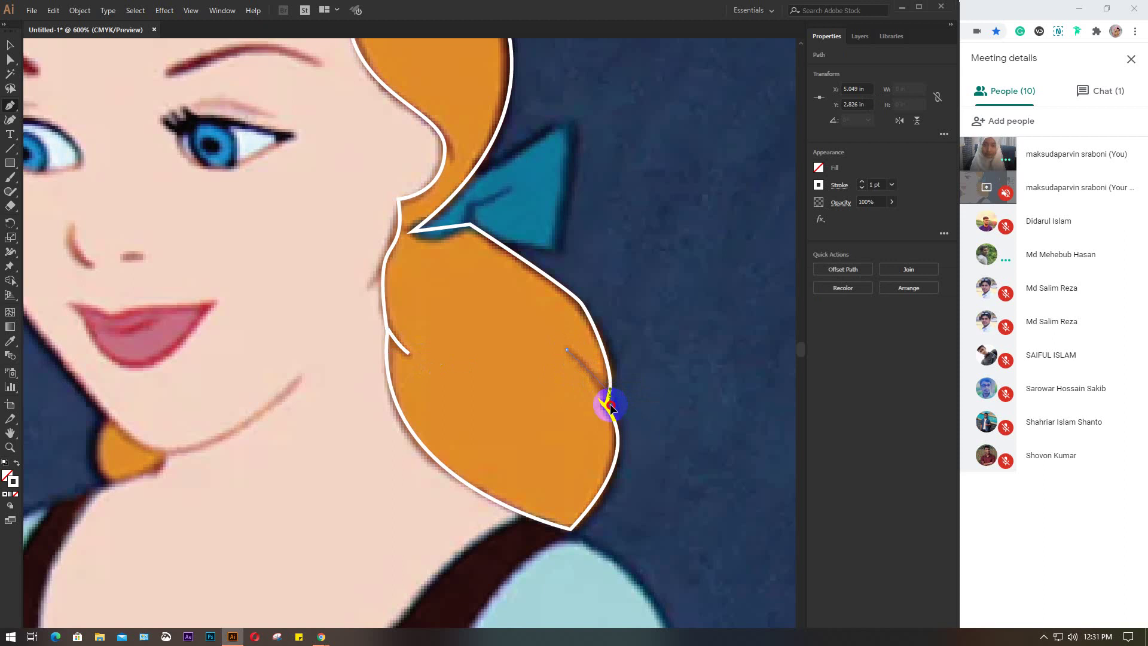
{"action": "left_click_drag", "start_coordinate": [609, 392], "coordinate": [638, 422]}
{"action": "key", "text": "Escape"}
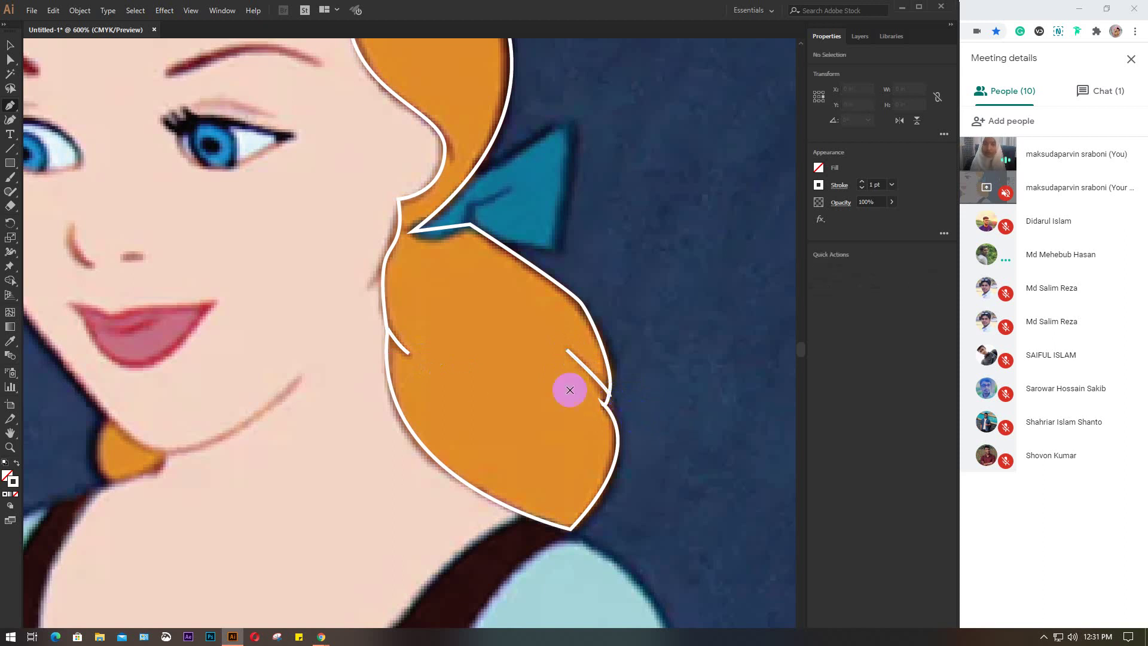
{"action": "scroll", "coordinate": [474, 377], "scroll_direction": "down", "scroll_amount": 1}
{"action": "mouse_move", "coordinate": [344, 225]}
{"action": "left_mouse_down"}
{"action": "mouse_move", "coordinate": [474, 441]}
{"action": "mouse_move", "coordinate": [493, 347]}
{"action": "left_mouse_up"}
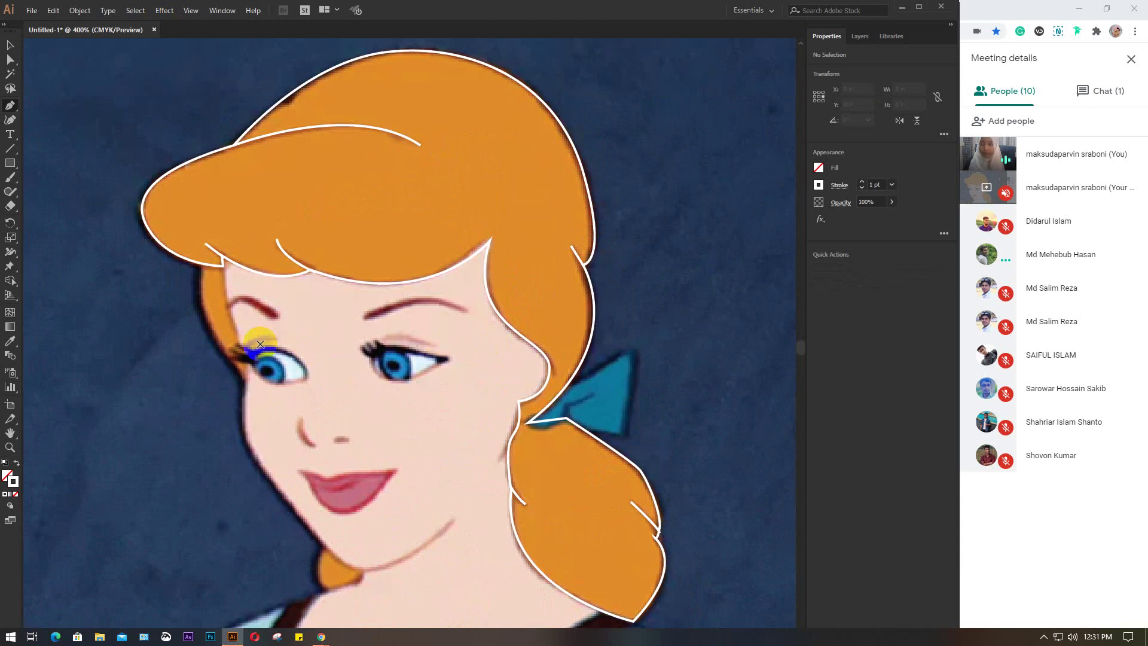
{"action": "scroll", "coordinate": [239, 340], "scroll_direction": "up", "scroll_amount": 1}
- Start a path at the left hair notch and curve it down the left face edge
{"action": "scroll", "coordinate": [263, 299], "scroll_direction": "up", "scroll_amount": 1}
{"action": "left_click_drag", "start_coordinate": [270, 249], "coordinate": [223, 200]}
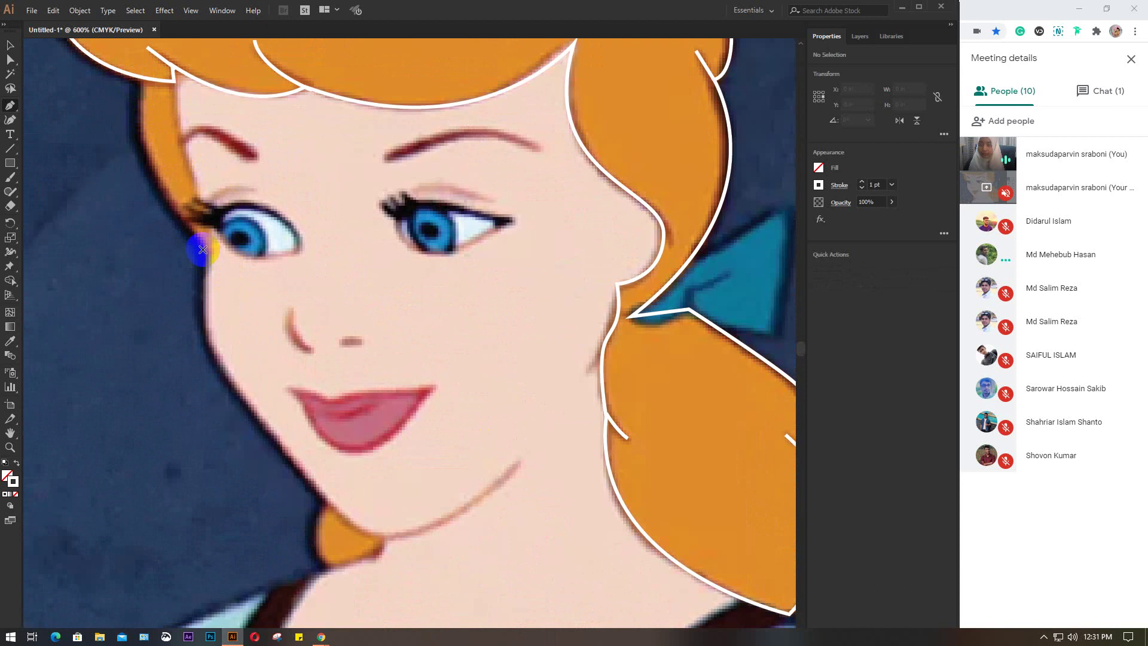
{"action": "scroll", "coordinate": [251, 207], "scroll_direction": "up", "scroll_amount": 1}
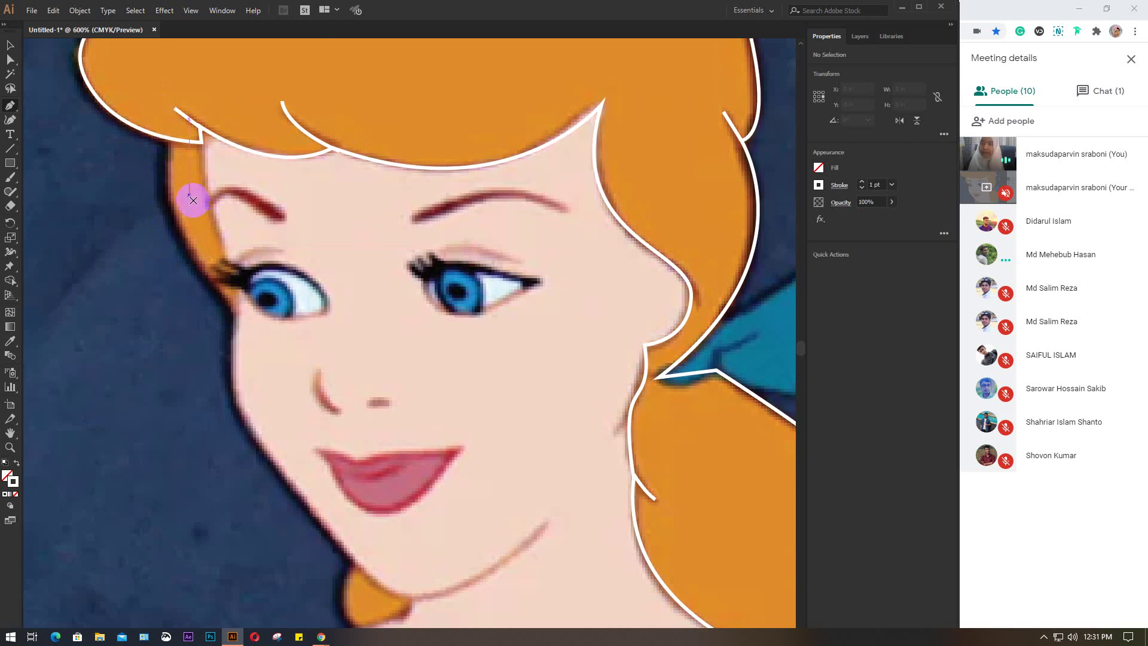
{"action": "left_click", "coordinate": [201, 141]}
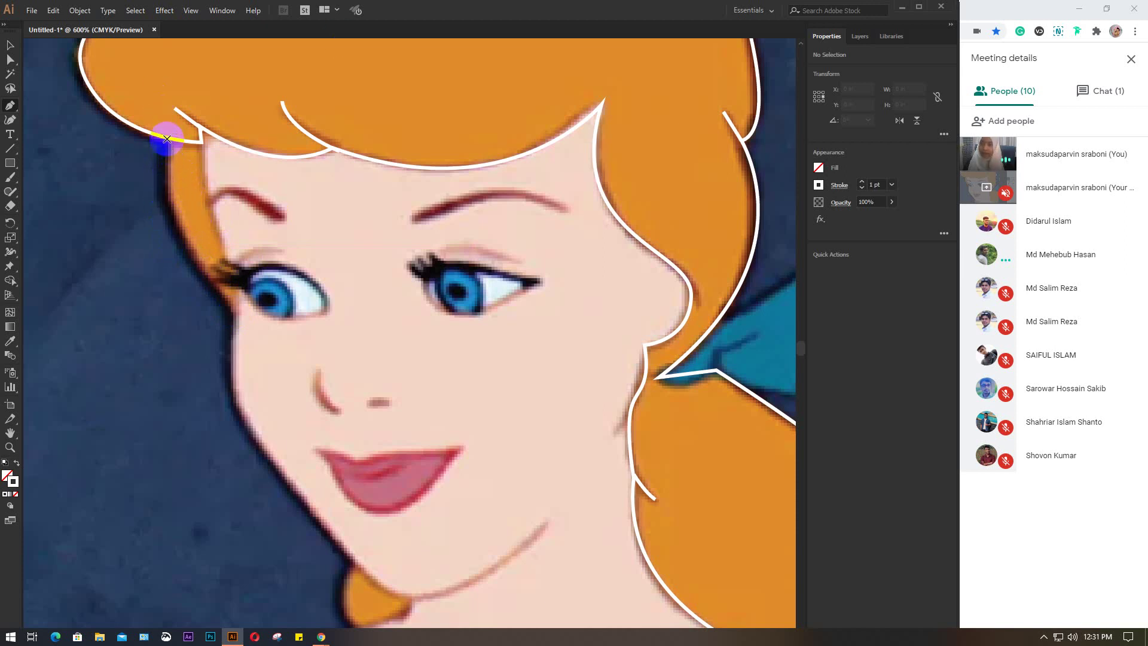
{"action": "left_click", "coordinate": [171, 129]}
{"action": "left_click_drag", "start_coordinate": [175, 215], "coordinate": [192, 245]}
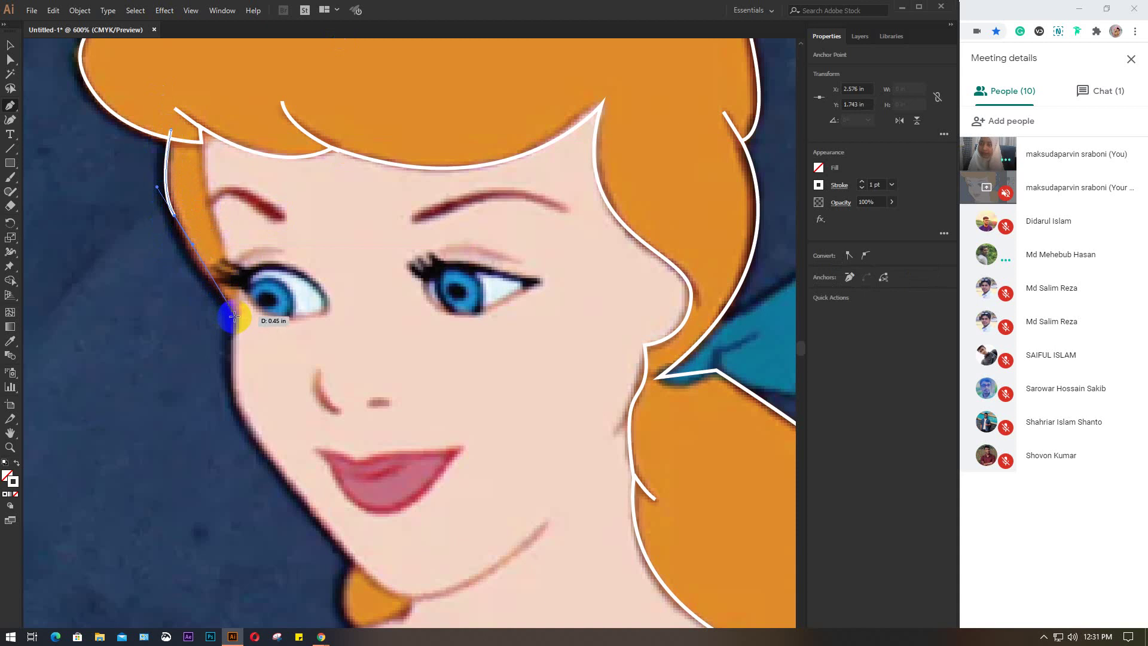
{"action": "key", "text": "ctrl+z"}
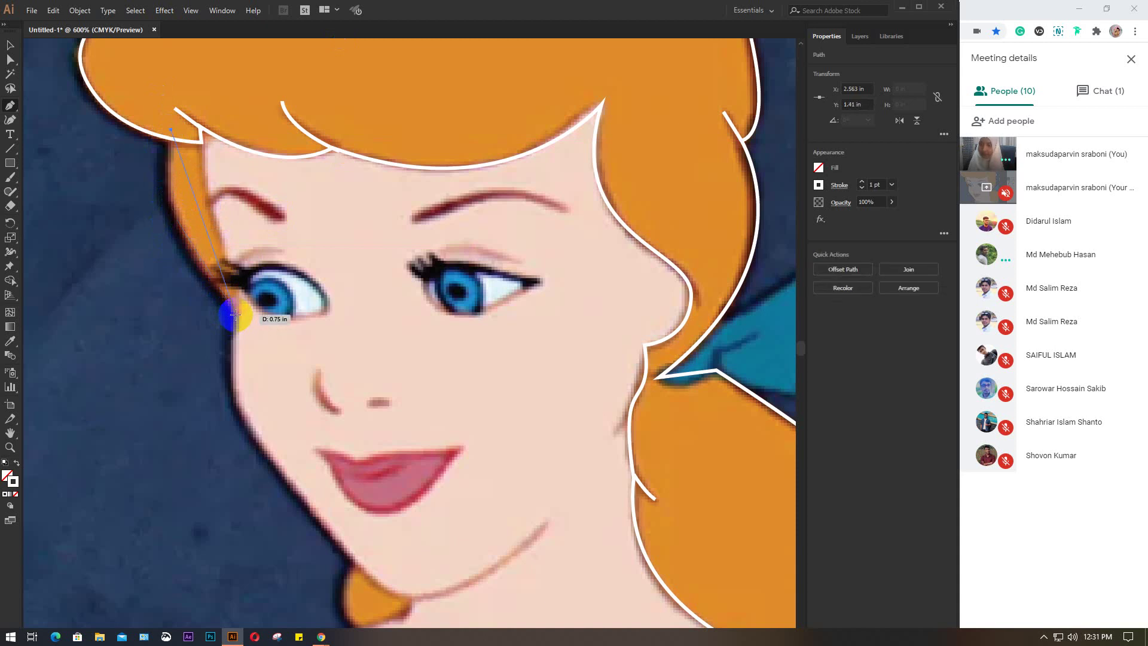
{"action": "left_click_drag", "start_coordinate": [298, 362], "coordinate": [333, 402]}
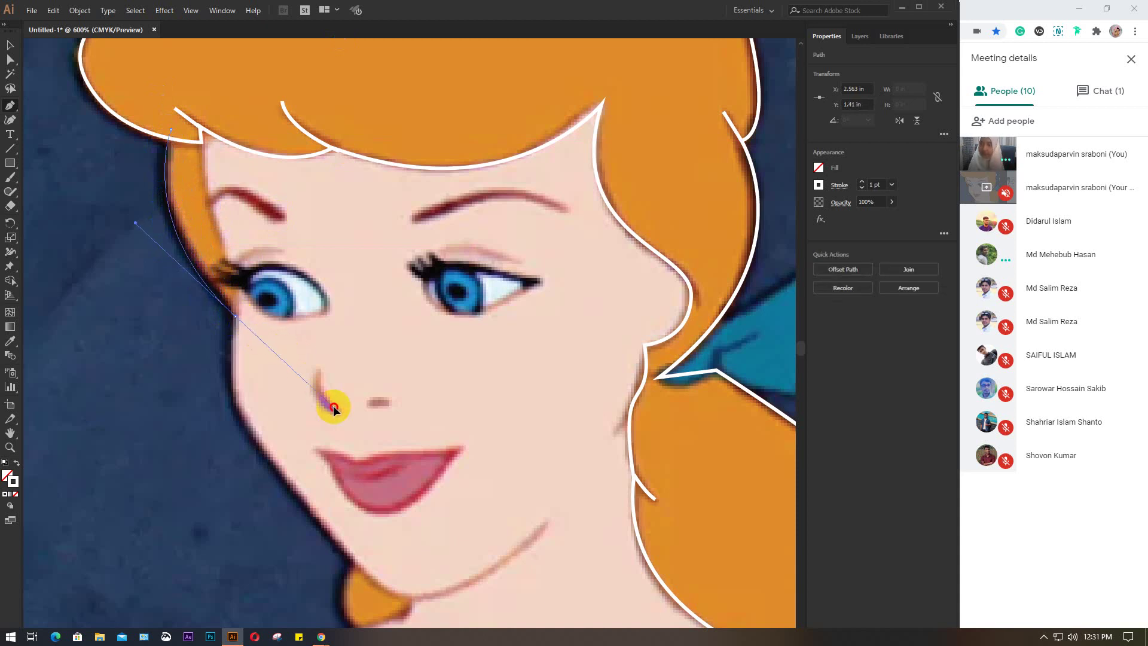
{"action": "key", "text": "ctrl+z"}
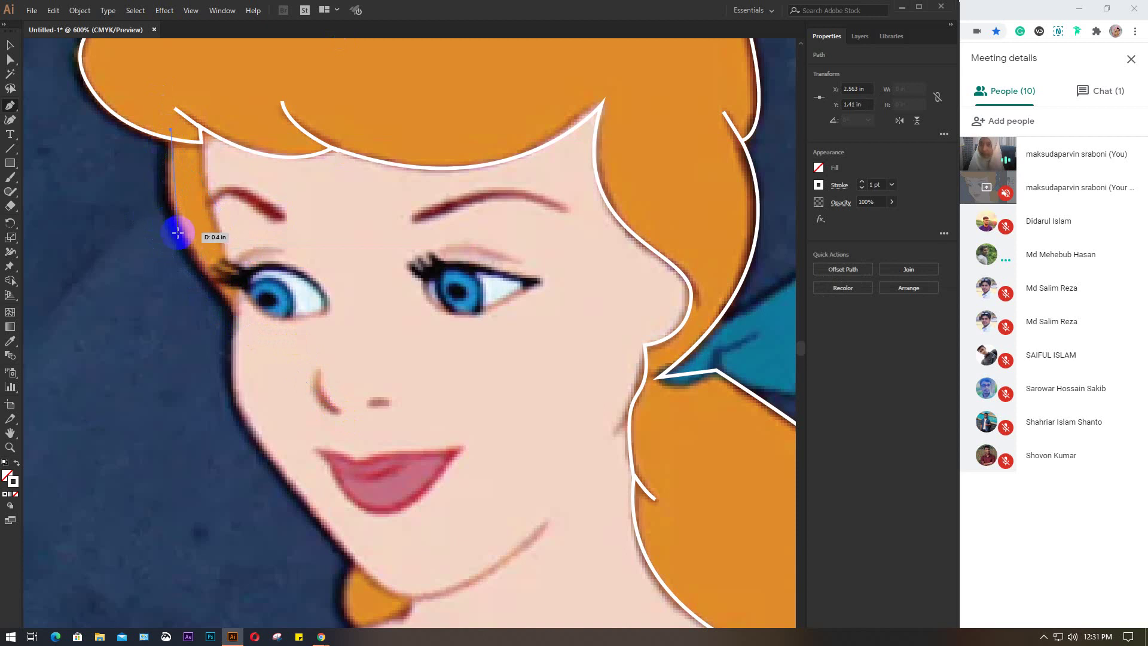
{"action": "left_click_drag", "start_coordinate": [183, 234], "coordinate": [208, 272]}
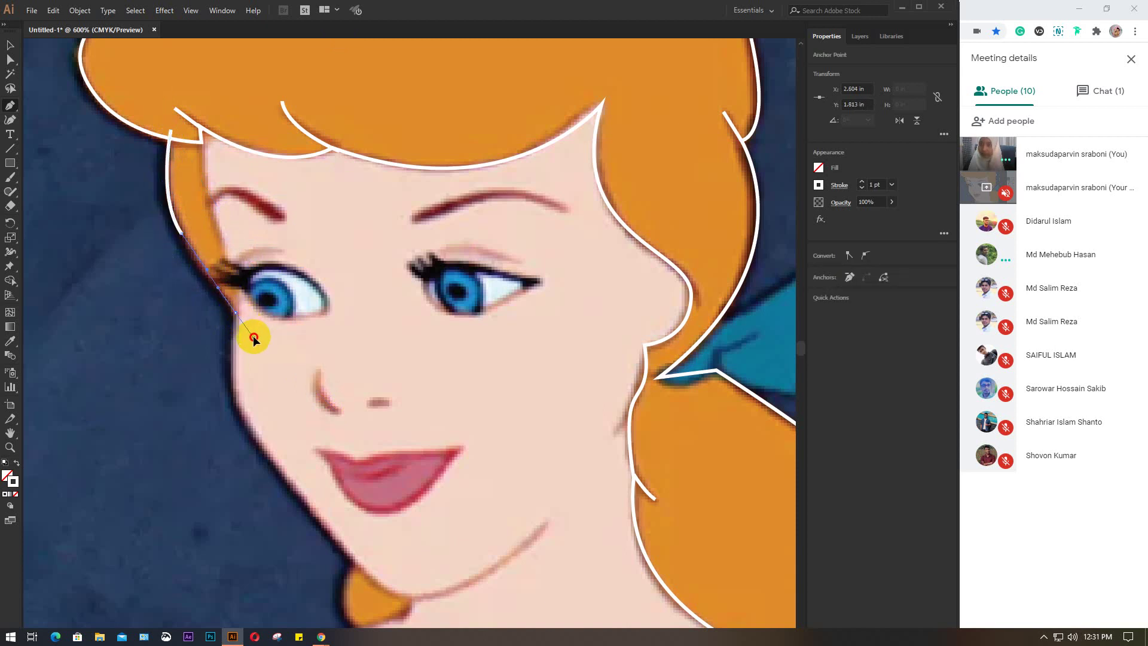
{"action": "left_click_drag", "start_coordinate": [264, 353], "coordinate": [275, 355]}
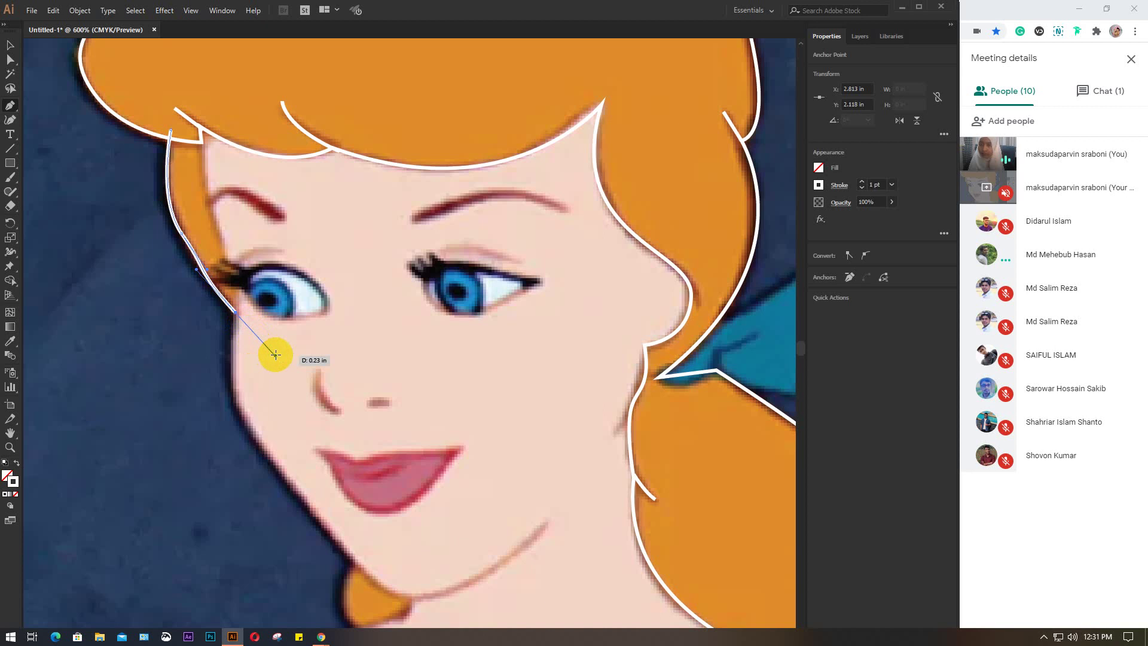
- Add anchors below the left eye, between the eyes and across the bangs, closing at the notch
{"action": "left_click", "coordinate": [281, 356]}
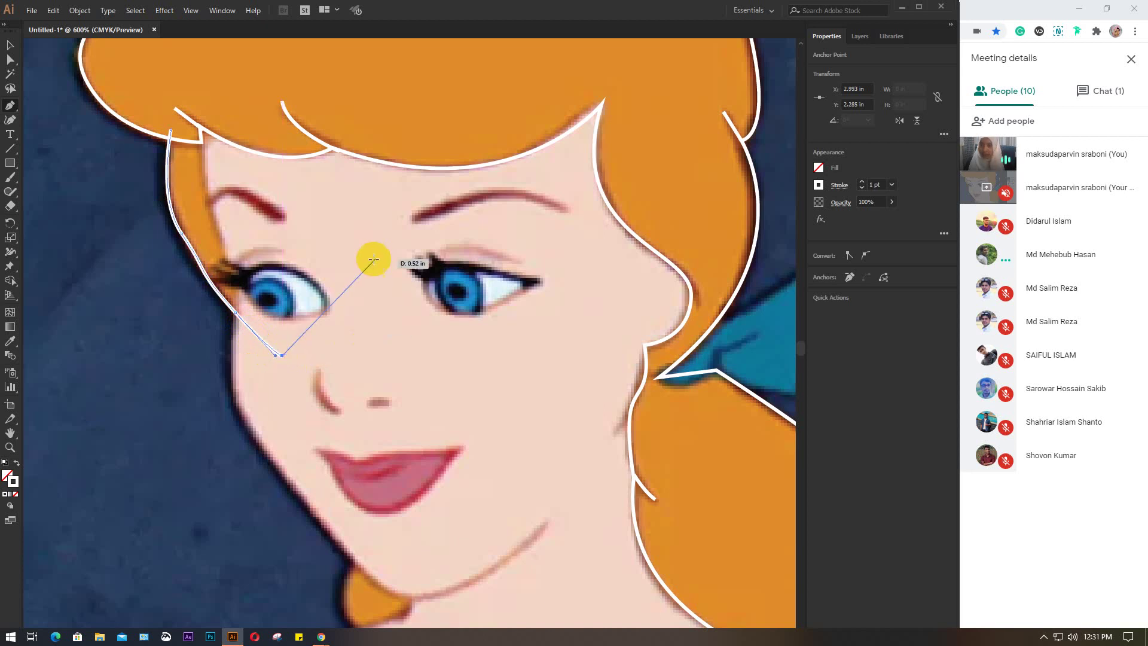
{"action": "left_click", "coordinate": [375, 259]}
{"action": "left_click_drag", "start_coordinate": [336, 123], "coordinate": [292, 55]}
{"action": "left_click", "coordinate": [293, 55]}
{"action": "left_click", "coordinate": [232, 58]}
{"action": "left_click", "coordinate": [199, 90]}
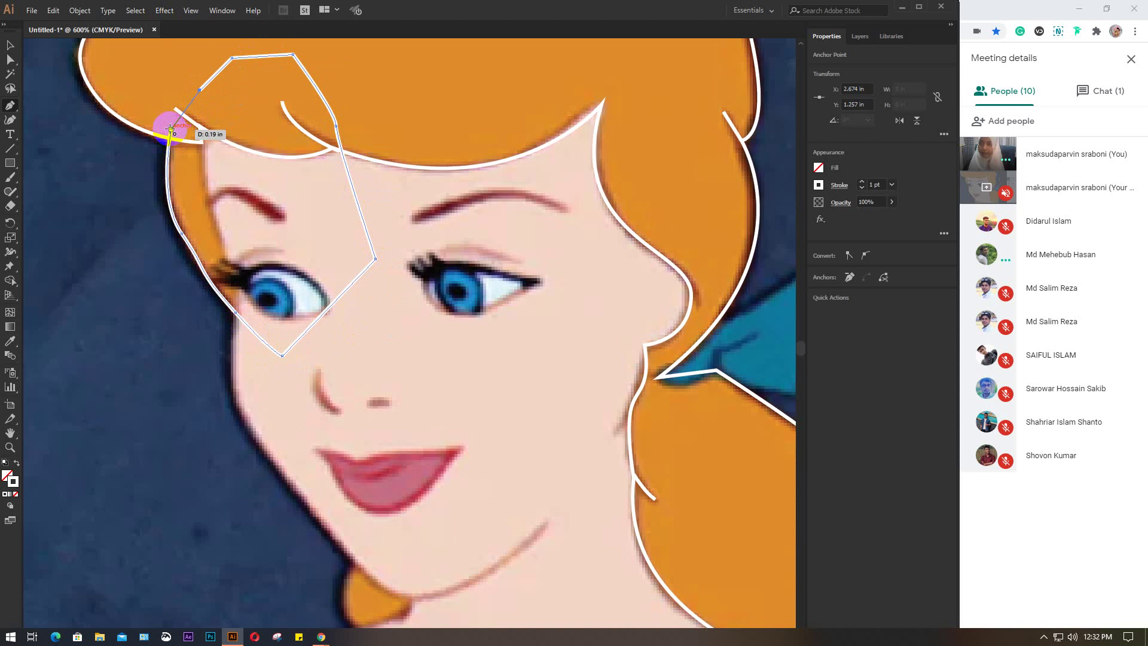
{"action": "left_click", "coordinate": [171, 129]}
{"action": "left_click", "coordinate": [256, 154], "text": "ctrl"}
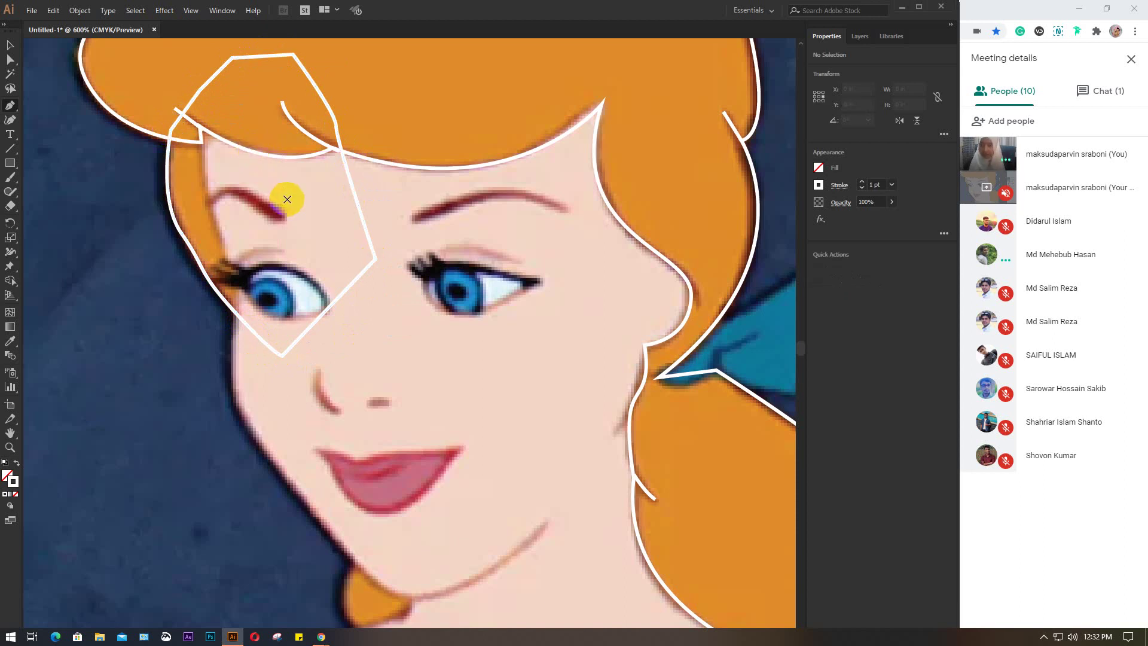
{"action": "scroll", "coordinate": [287, 199], "scroll_direction": "down", "scroll_amount": 1}
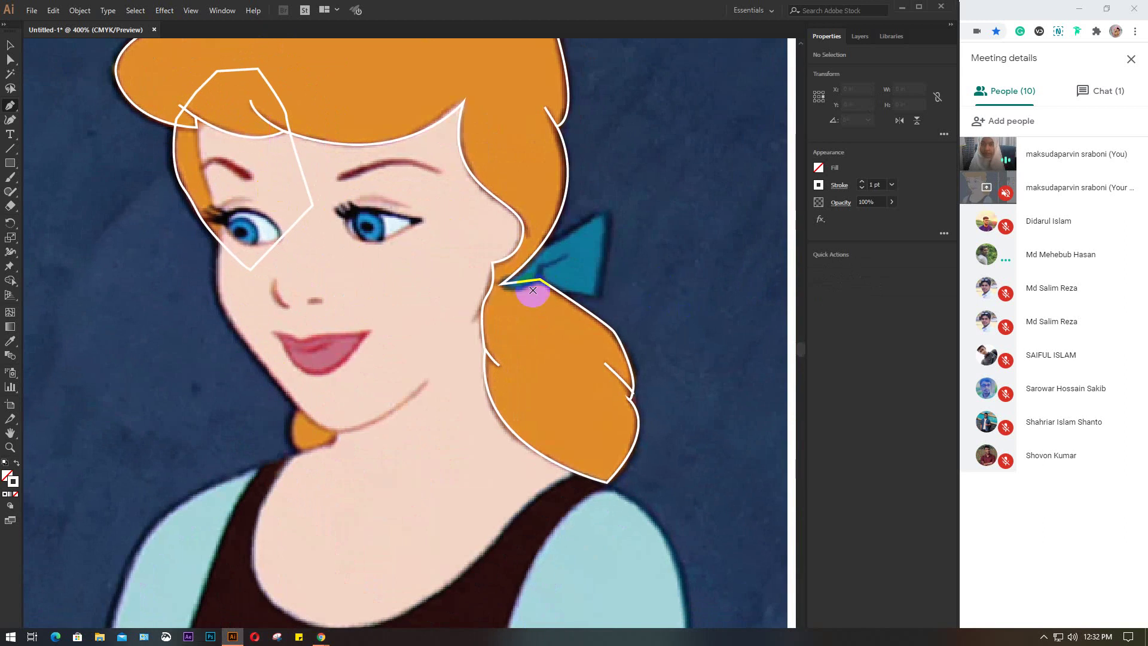
- Outline the bow from its top tip down the right edge to its lower corner
{"action": "scroll", "coordinate": [554, 277], "scroll_direction": "up", "scroll_amount": 3}
{"action": "left_click_drag", "start_coordinate": [575, 264], "coordinate": [481, 294]}
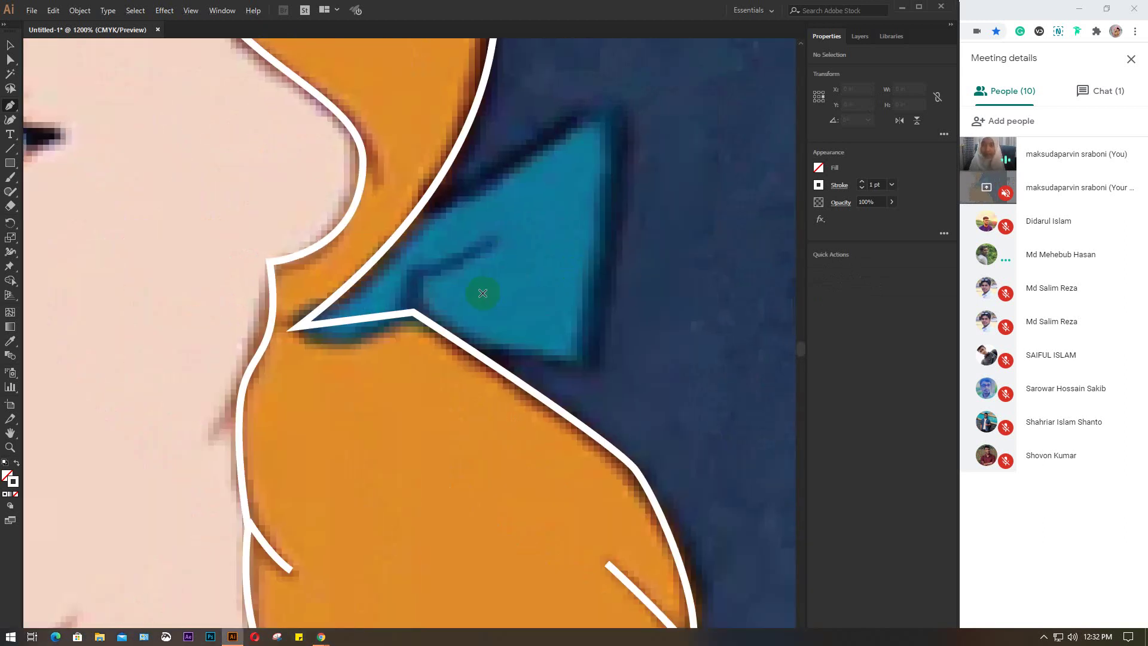
{"action": "left_click", "coordinate": [616, 92]}
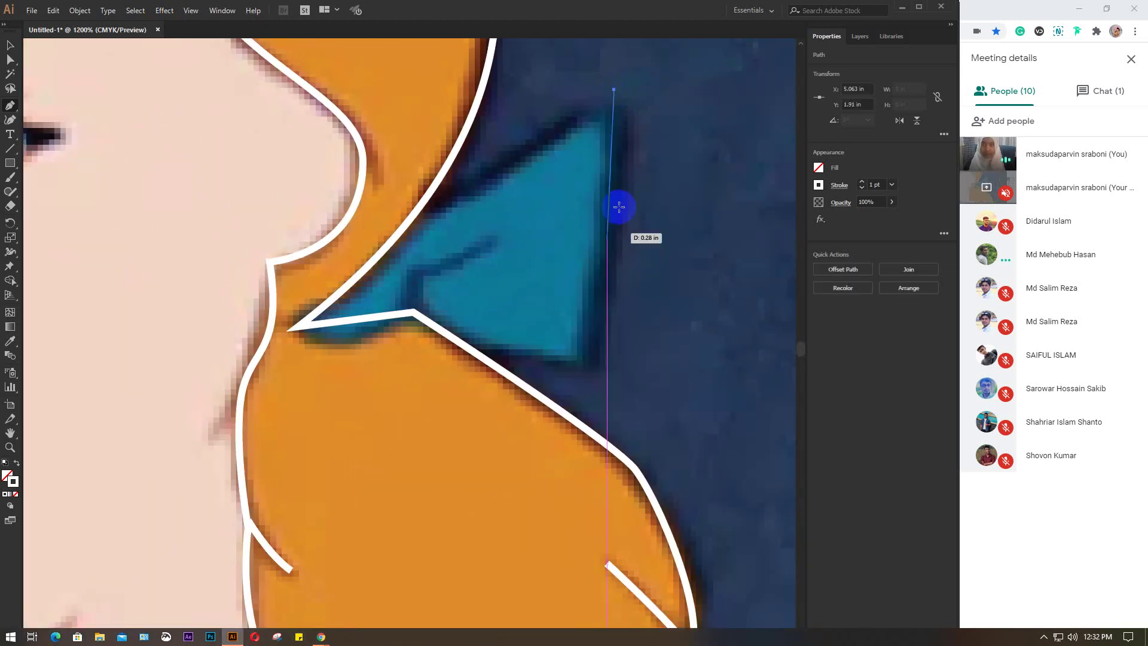
{"action": "left_click_drag", "start_coordinate": [585, 363], "coordinate": [560, 363]}
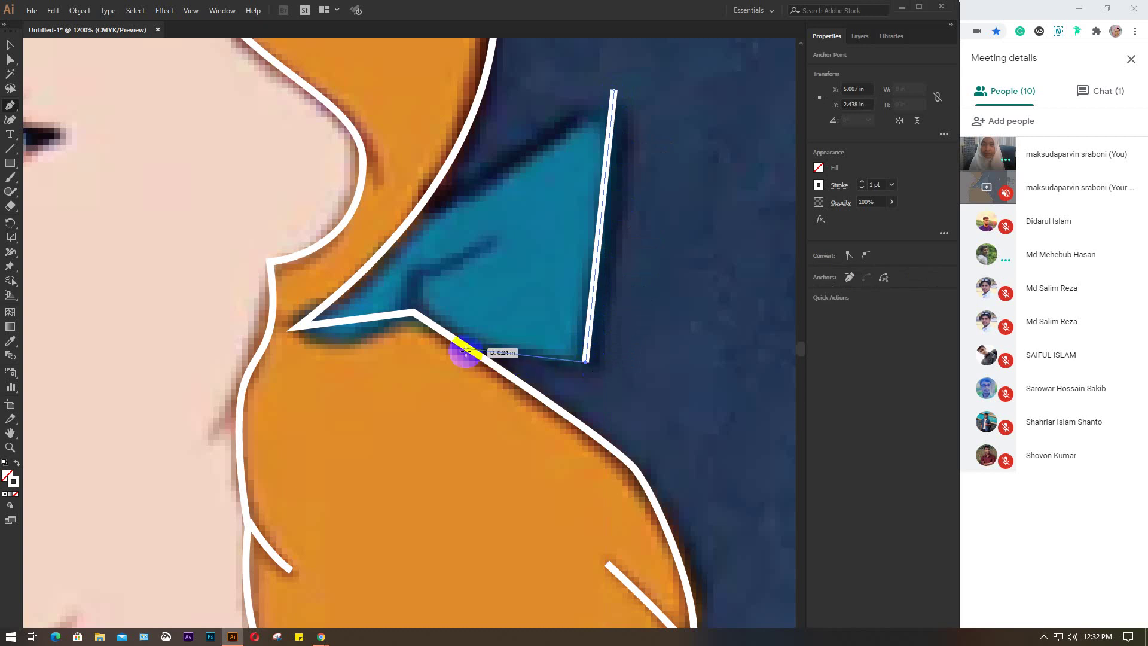
{"action": "left_click", "coordinate": [416, 314]}
{"action": "left_click_drag", "start_coordinate": [414, 314], "coordinate": [344, 253]}
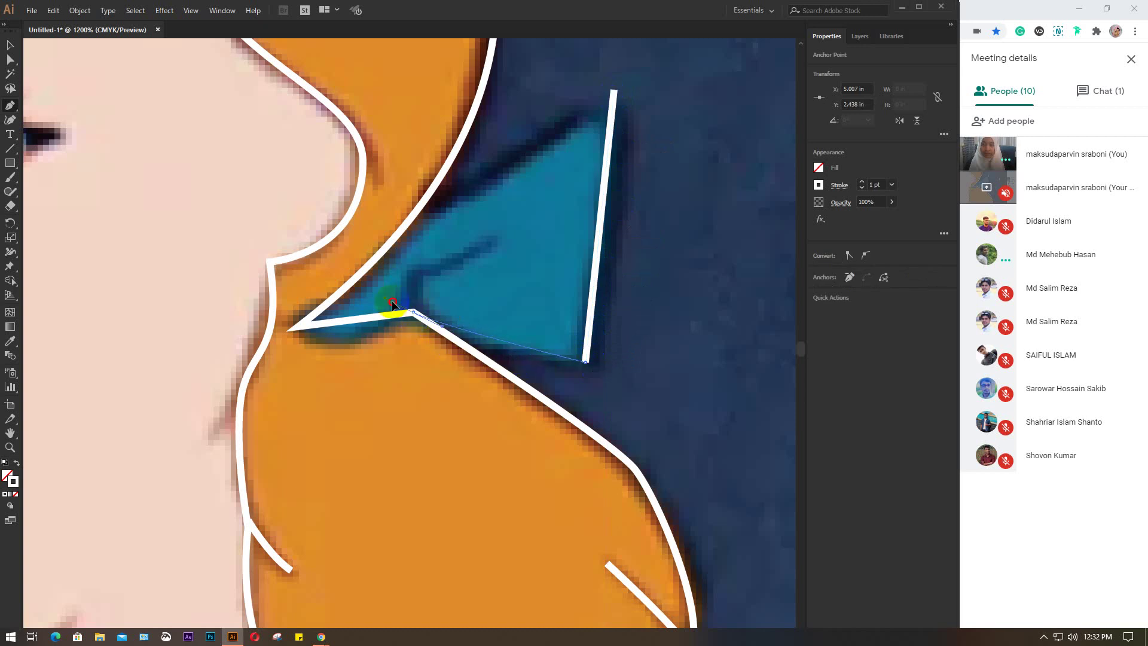
{"action": "left_click", "coordinate": [438, 327]}
{"action": "mouse_move", "coordinate": [438, 328]}
{"action": "left_mouse_down"}
{"action": "mouse_move", "coordinate": [409, 313]}
{"action": "mouse_move", "coordinate": [296, 334]}
{"action": "mouse_move", "coordinate": [247, 303]}
{"action": "mouse_move", "coordinate": [356, 291]}
{"action": "left_mouse_up"}
- Curve the outline from the left tip back up to a rounded top corner and deselect
{"action": "left_click", "coordinate": [292, 335]}
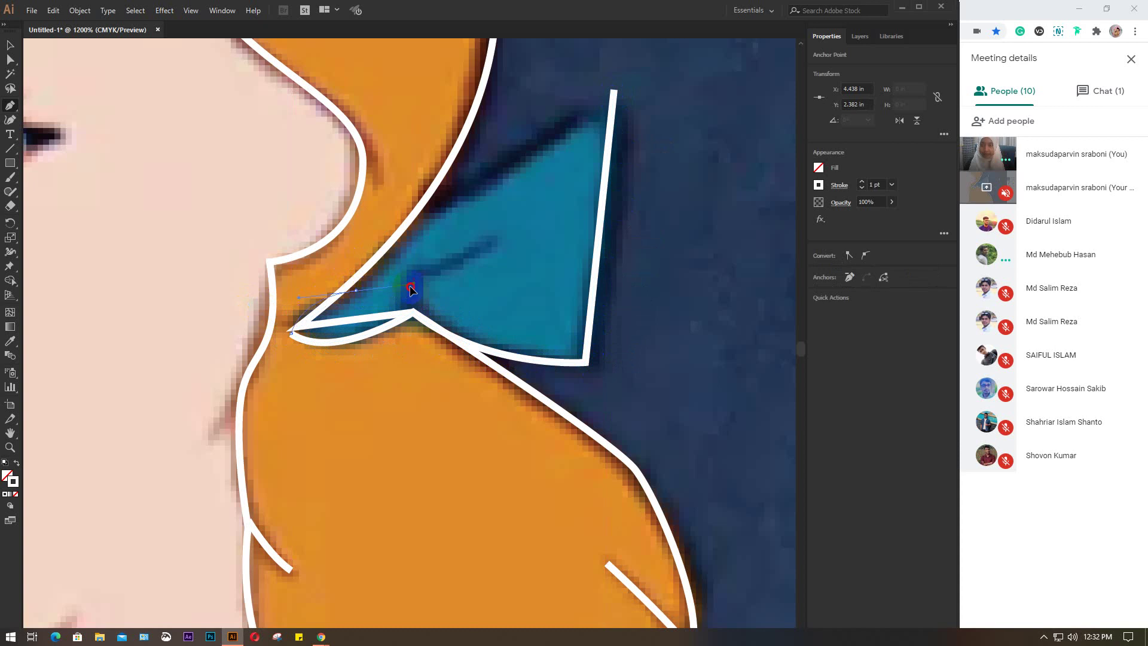
{"action": "left_click_drag", "start_coordinate": [425, 280], "coordinate": [427, 275]}
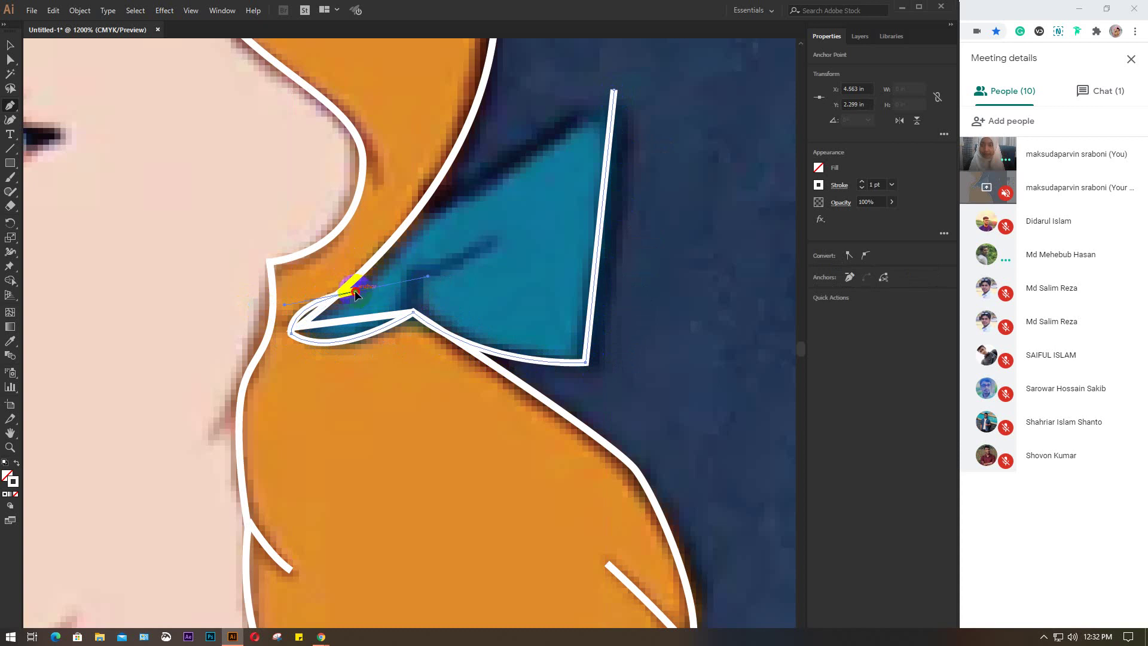
{"action": "left_click_drag", "start_coordinate": [356, 293], "coordinate": [613, 91]}
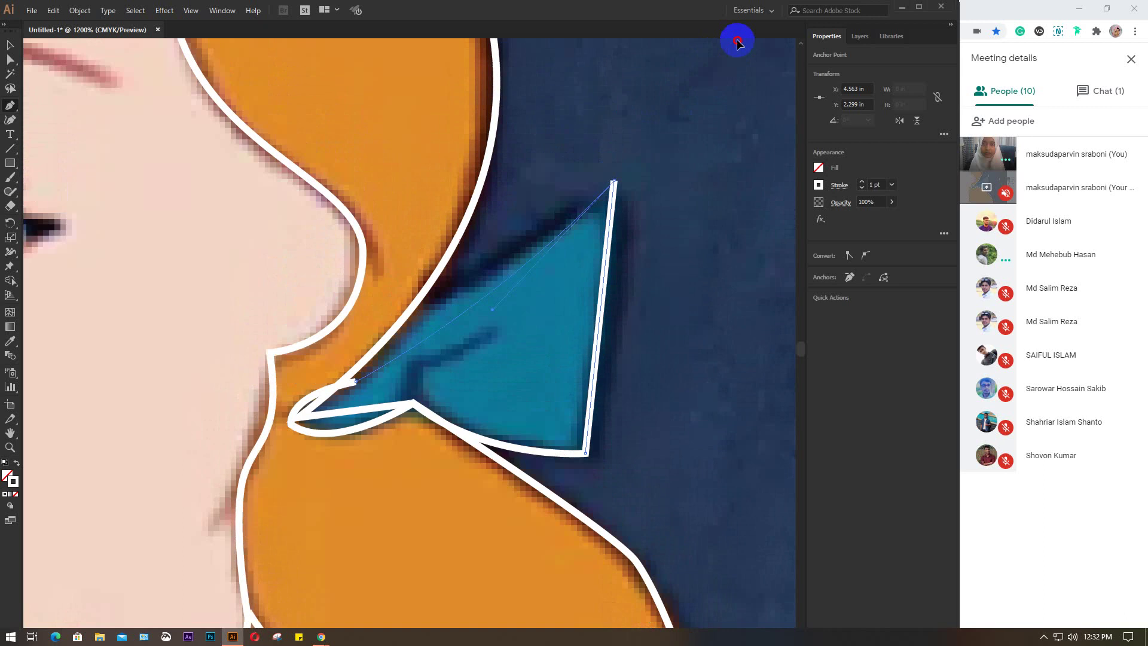
{"action": "scroll", "coordinate": [718, 48], "scroll_direction": "up", "scroll_amount": 3}
{"action": "left_click_drag", "start_coordinate": [691, 153], "coordinate": [736, 121]}
{"action": "left_click", "coordinate": [620, 281], "text": "ctrl"}
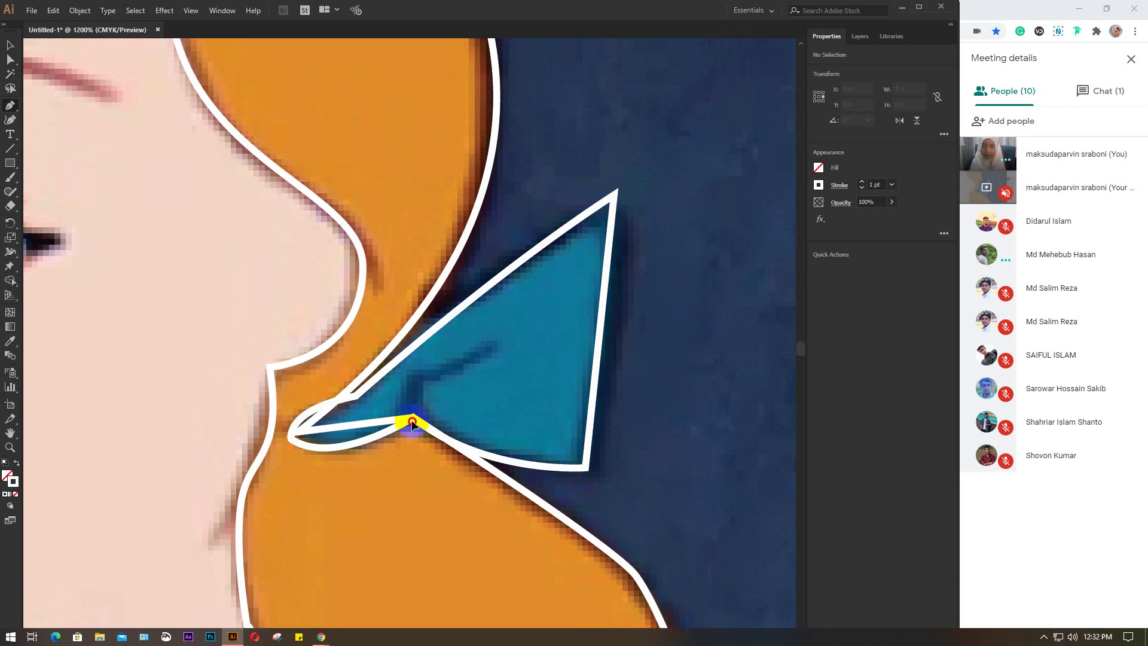
- Draw a short curved fold line inside the bow
{"action": "left_click_drag", "start_coordinate": [412, 417], "coordinate": [412, 377]}
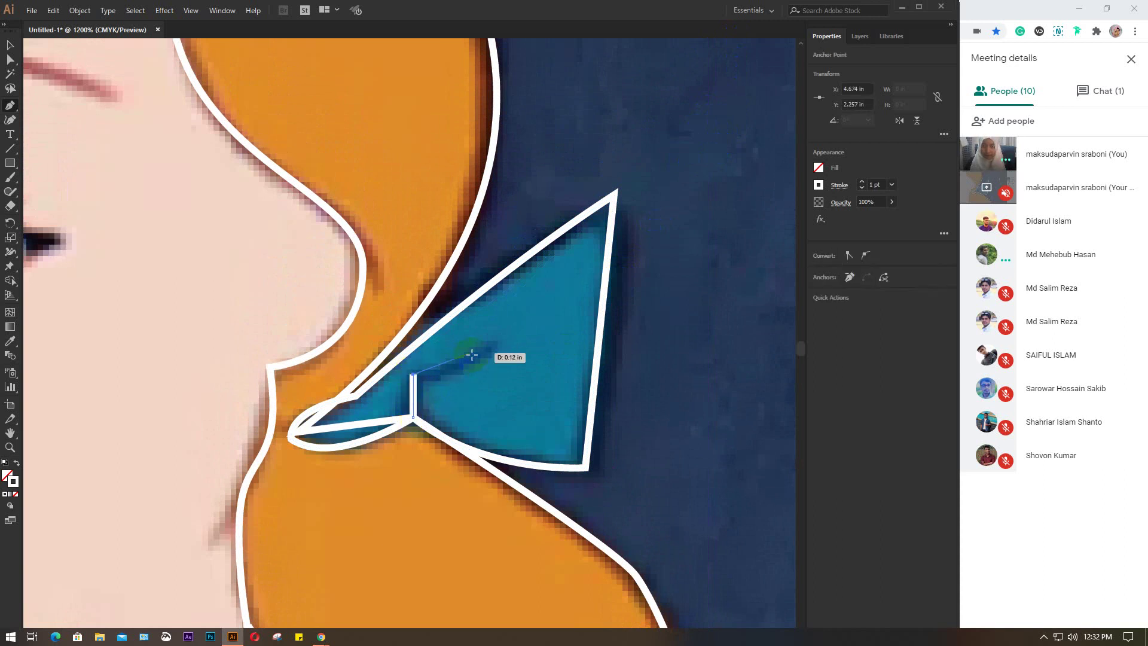
{"action": "left_click_drag", "start_coordinate": [499, 339], "coordinate": [532, 303]}
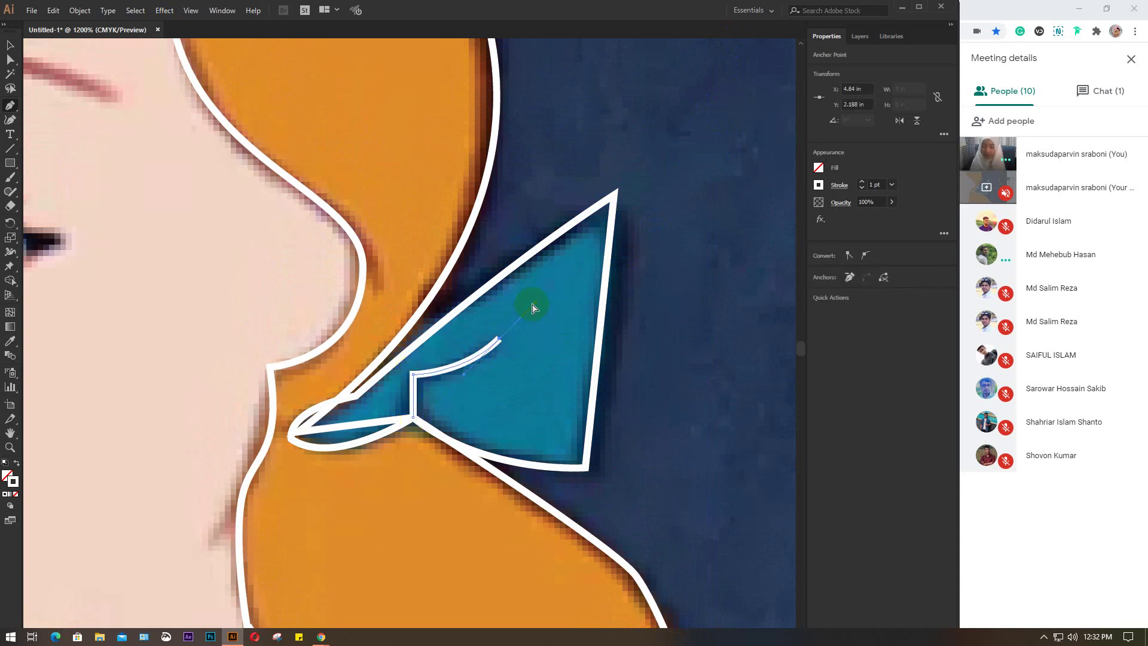
{"action": "left_click", "coordinate": [532, 308], "text": "ctrl"}
{"action": "scroll", "coordinate": [532, 308], "scroll_direction": "down", "scroll_amount": 2}
- Start a path at the forehead hair edge and curve it down the face's left side
{"action": "scroll", "coordinate": [532, 308], "scroll_direction": "down", "scroll_amount": 2}
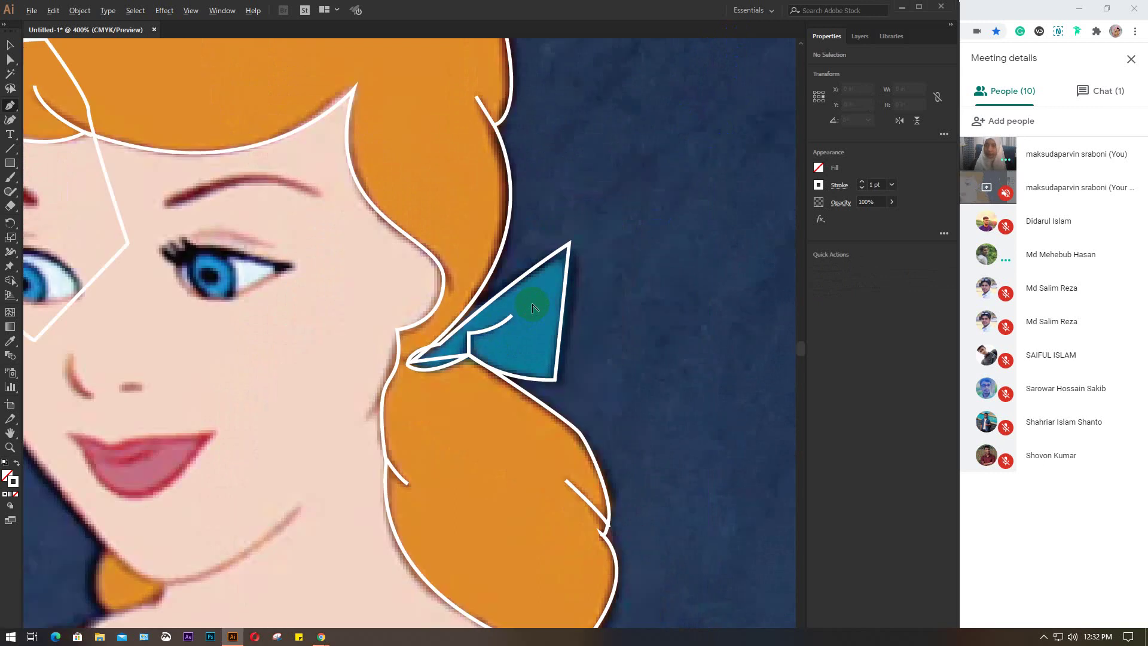
{"action": "scroll", "coordinate": [534, 308], "scroll_direction": "down", "scroll_amount": 1}
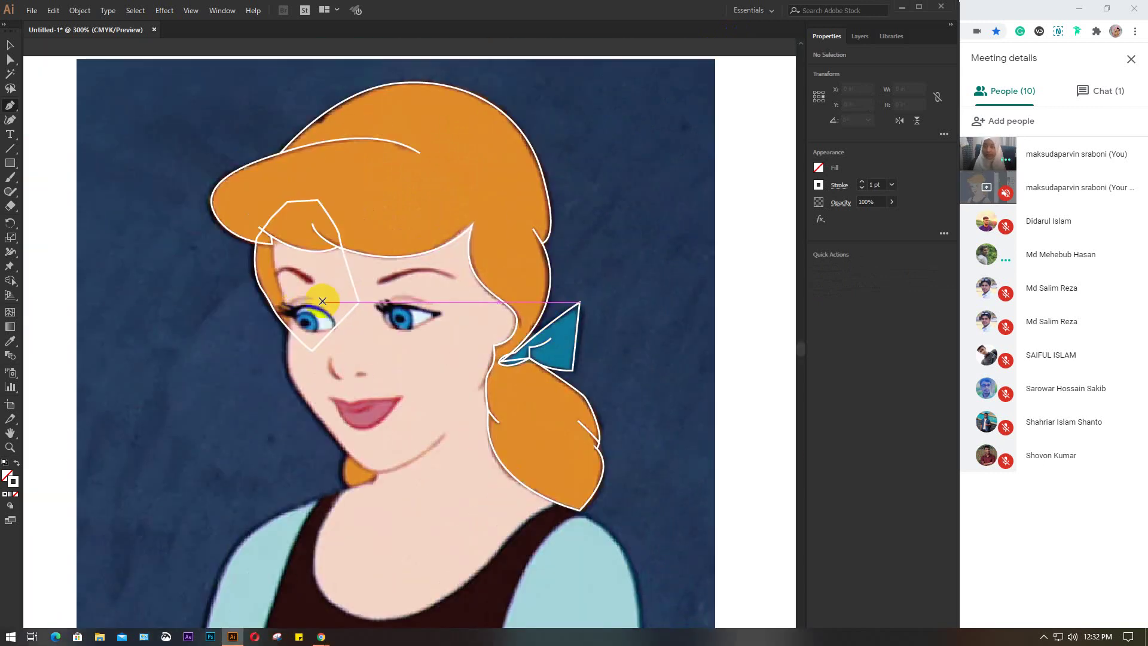
{"action": "left_click_drag", "start_coordinate": [367, 346], "coordinate": [354, 286]}
{"action": "left_click", "coordinate": [245, 172]}
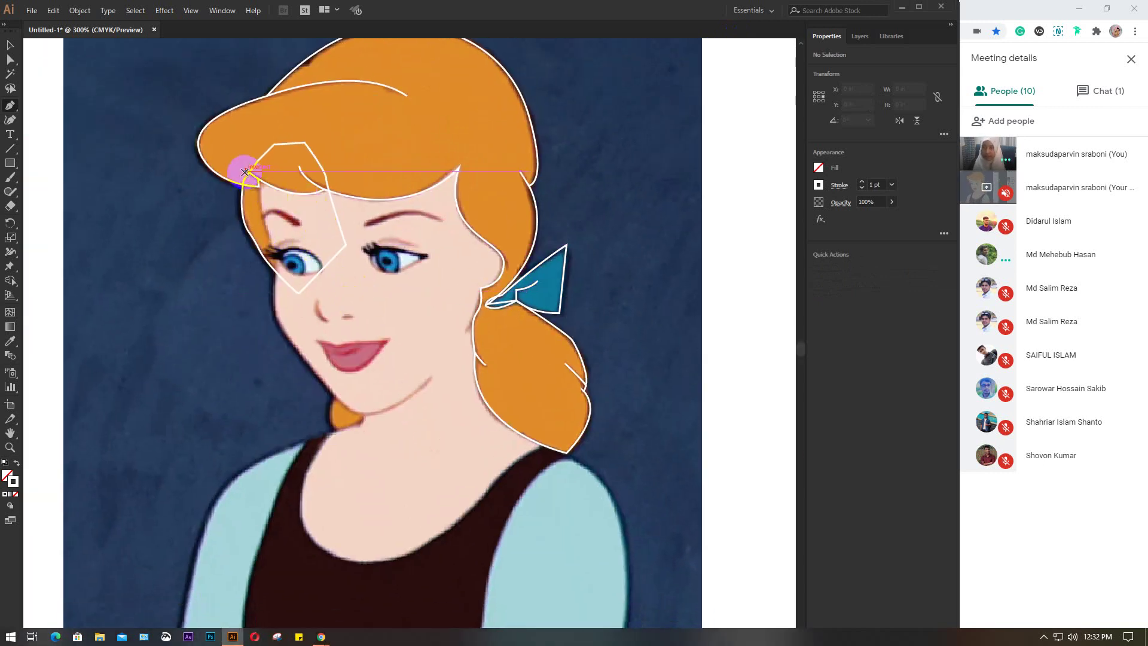
{"action": "scroll", "coordinate": [245, 172], "scroll_direction": "up", "scroll_amount": 1}
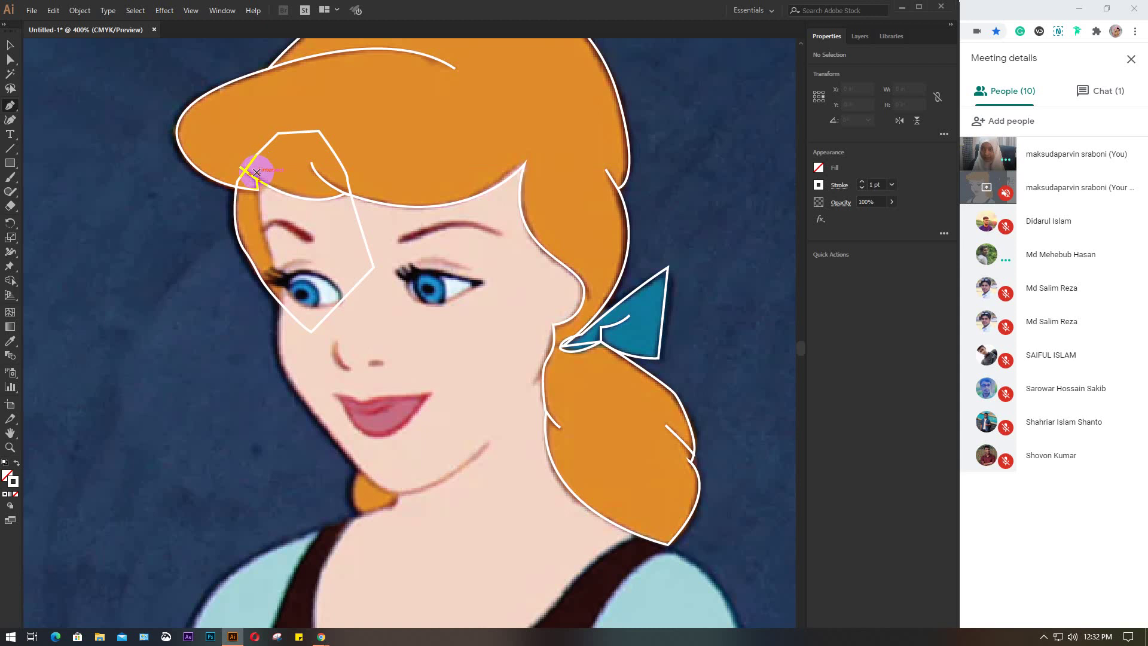
{"action": "left_click", "coordinate": [257, 170]}
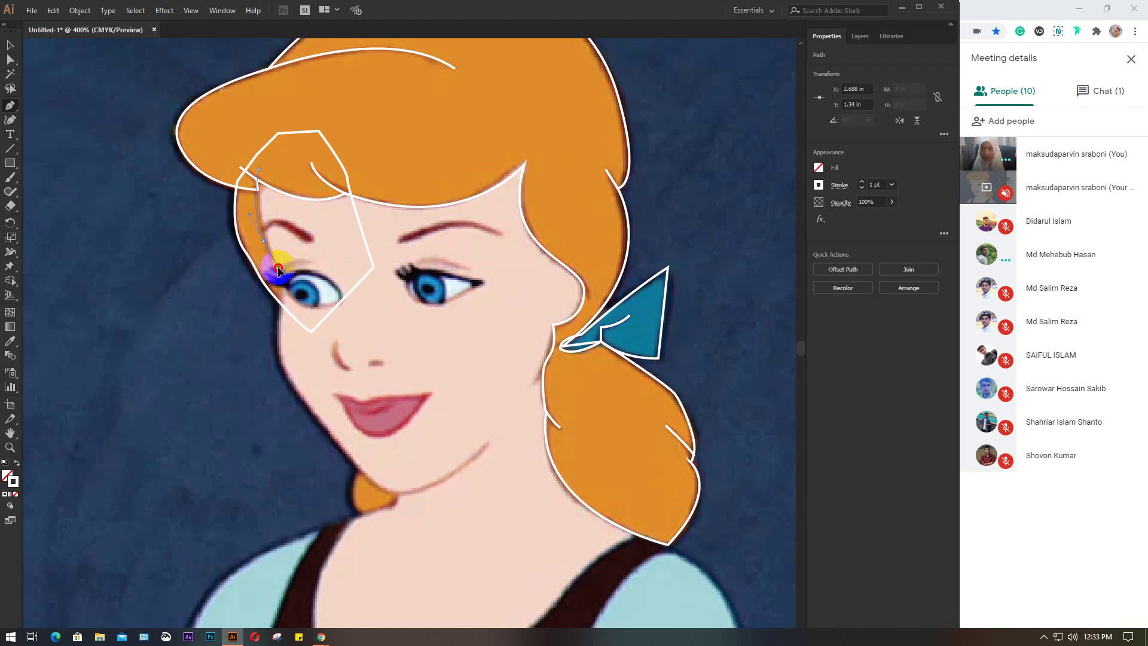
{"action": "left_click_drag", "start_coordinate": [274, 268], "coordinate": [280, 330]}
{"action": "scroll", "coordinate": [280, 296], "scroll_direction": "up", "scroll_amount": 1}
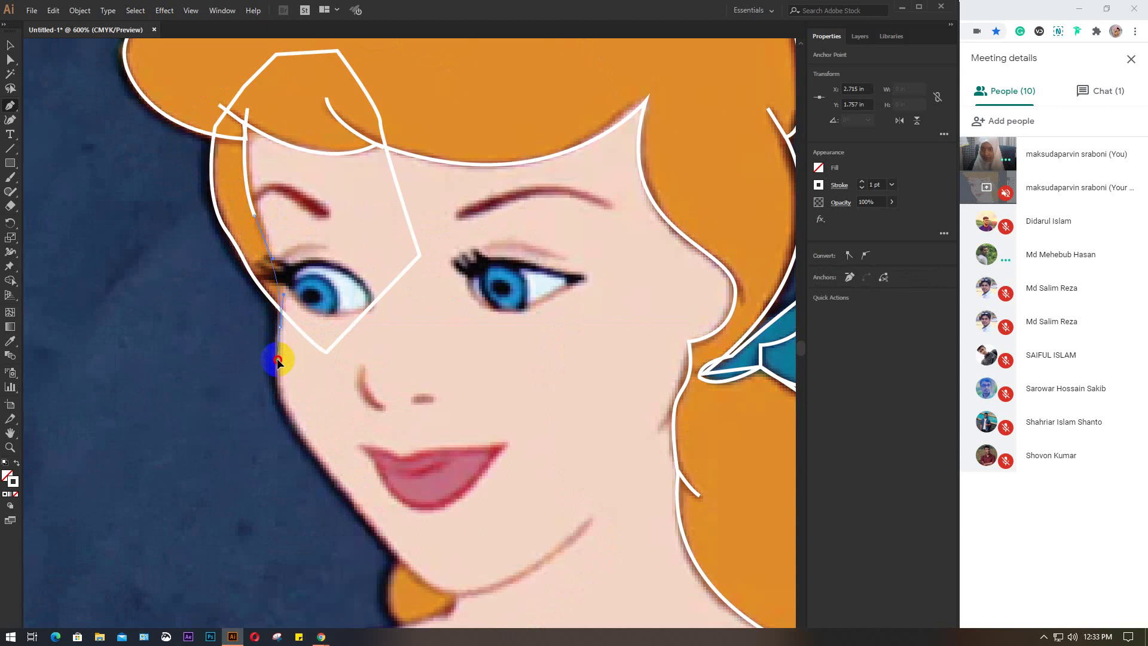
{"action": "left_click", "coordinate": [327, 480]}
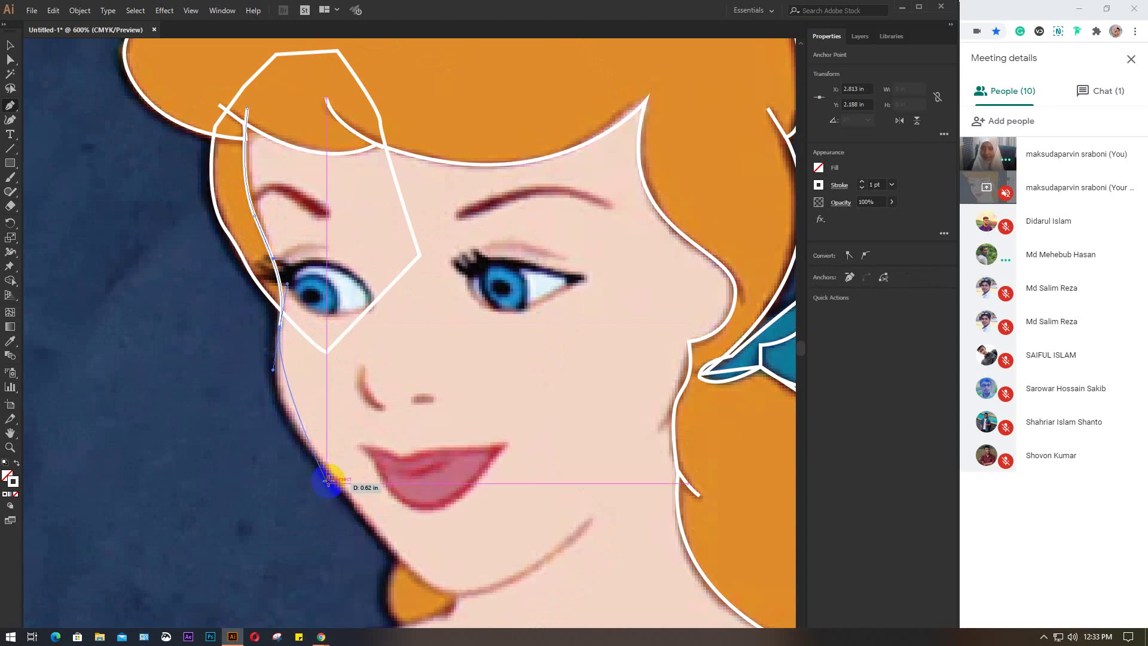
{"action": "left_click", "coordinate": [305, 448]}
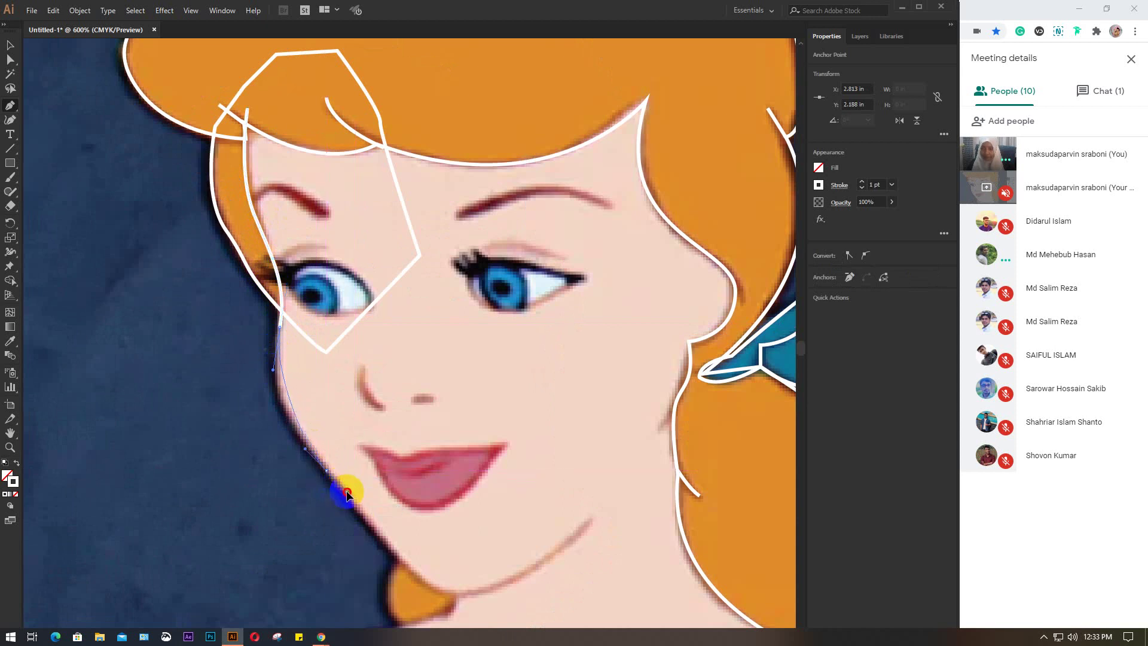
{"action": "left_click", "coordinate": [379, 522]}
{"action": "left_click_drag", "start_coordinate": [405, 551], "coordinate": [359, 412]}
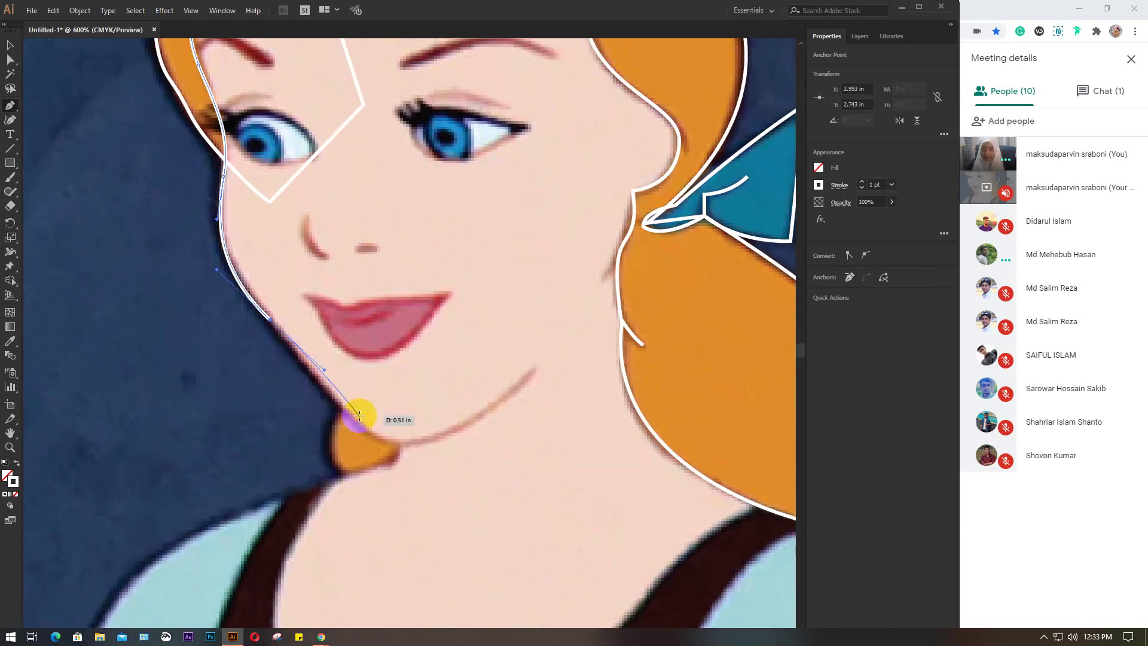
{"action": "key", "text": "ctrl+z"}
{"action": "key", "text": "ctrl+z"}
{"action": "key", "text": "ctrl+z"}
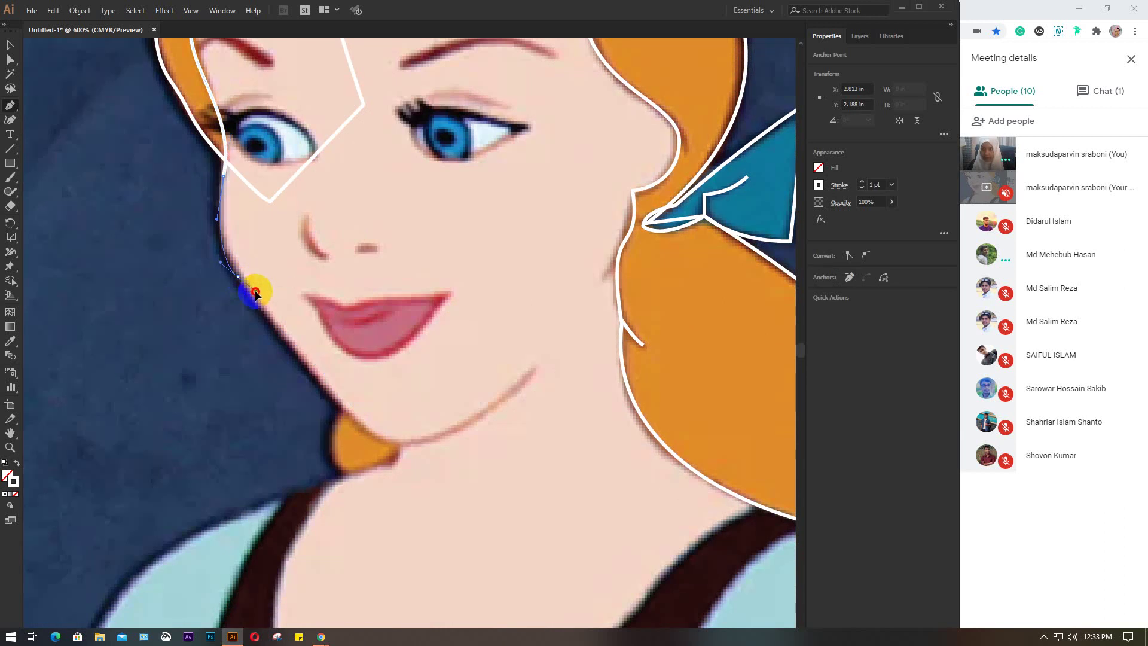
- Shape the jaw curve and finish with a sharp corner anchor at the chin
{"action": "left_click_drag", "start_coordinate": [255, 292], "coordinate": [264, 302]}
{"action": "left_click", "coordinate": [345, 408]}
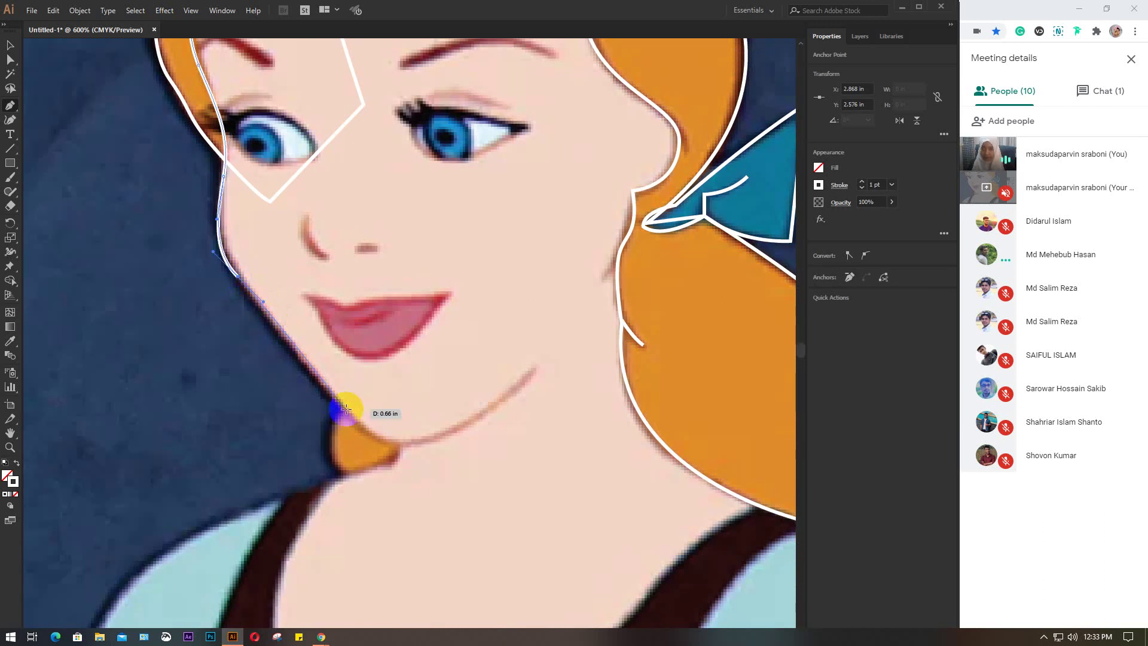
{"action": "mouse_move", "coordinate": [346, 409]}
{"action": "left_mouse_down"}
{"action": "mouse_move", "coordinate": [353, 418]}
{"action": "mouse_move", "coordinate": [336, 404]}
{"action": "mouse_move", "coordinate": [371, 427]}
{"action": "left_mouse_up"}
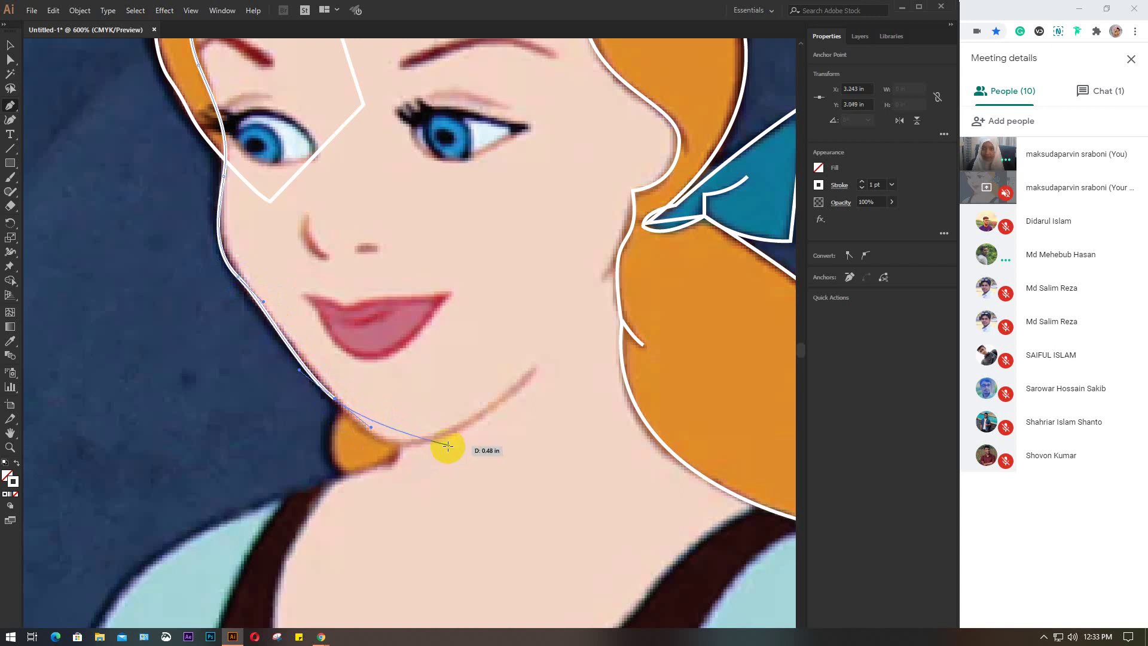
{"action": "mouse_move", "coordinate": [539, 371]}
{"action": "left_mouse_down"}
{"action": "mouse_move", "coordinate": [607, 281]}
{"action": "mouse_move", "coordinate": [683, 240]}
{"action": "left_mouse_up"}
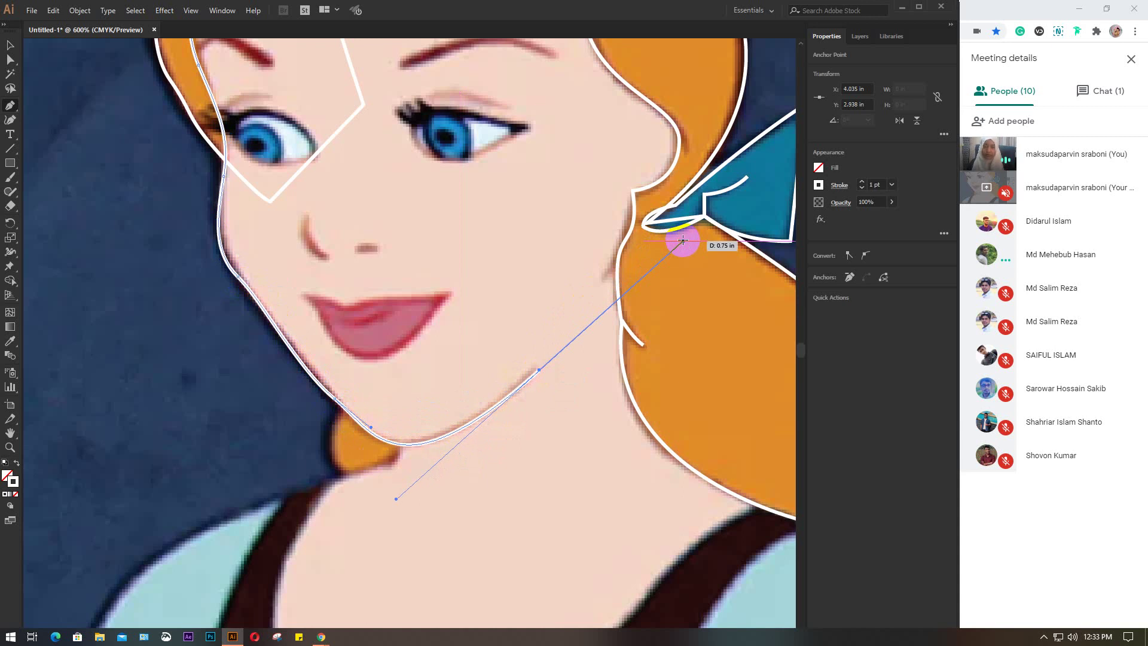
{"action": "key", "text": "ctrl+z"}
{"action": "left_click_drag", "start_coordinate": [569, 438], "coordinate": [520, 480]}
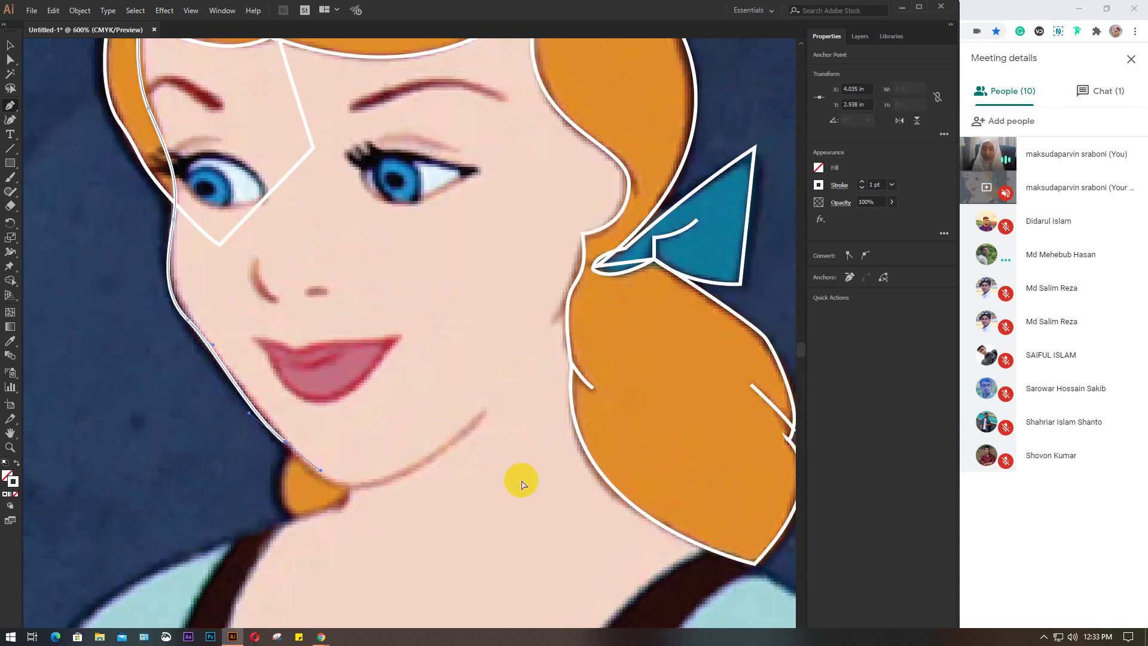
{"action": "key", "text": "ctrl+z"}
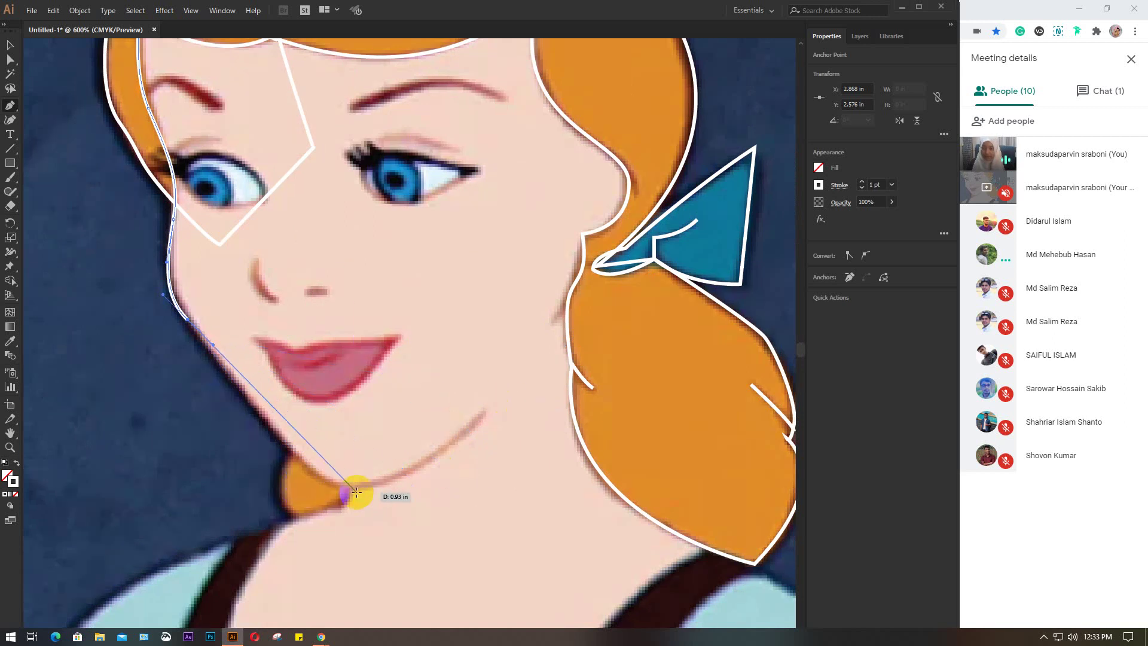
{"action": "left_click_drag", "start_coordinate": [349, 488], "coordinate": [414, 492]}
{"action": "scroll", "coordinate": [392, 515], "scroll_direction": "down", "scroll_amount": 5}
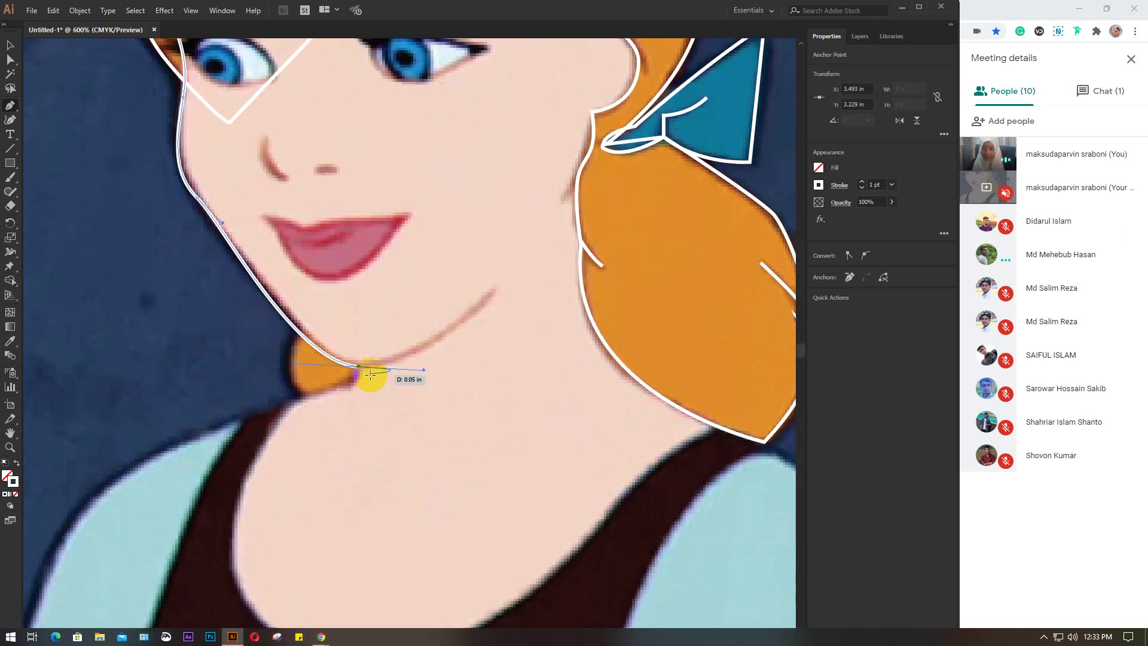
{"action": "left_click_drag", "start_coordinate": [370, 374], "coordinate": [358, 365]}
- Extend the white face outline down the left side of the neck and along the dress neckline
{"action": "left_click_drag", "start_coordinate": [379, 417], "coordinate": [392, 356]}
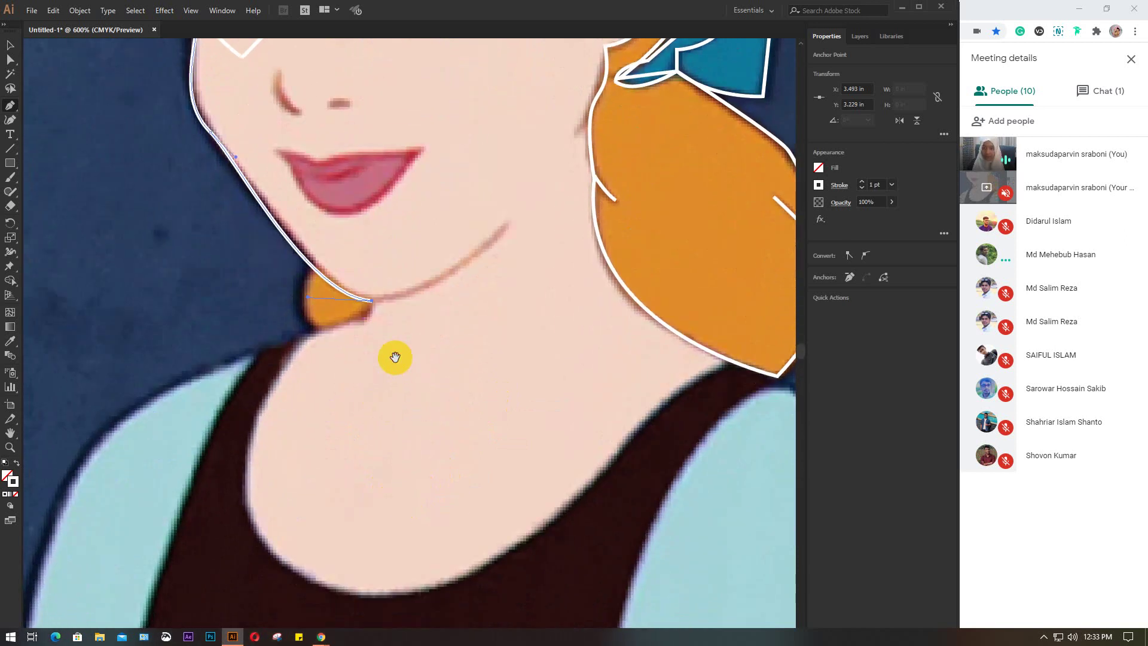
{"action": "left_click_drag", "start_coordinate": [301, 340], "coordinate": [211, 368]}
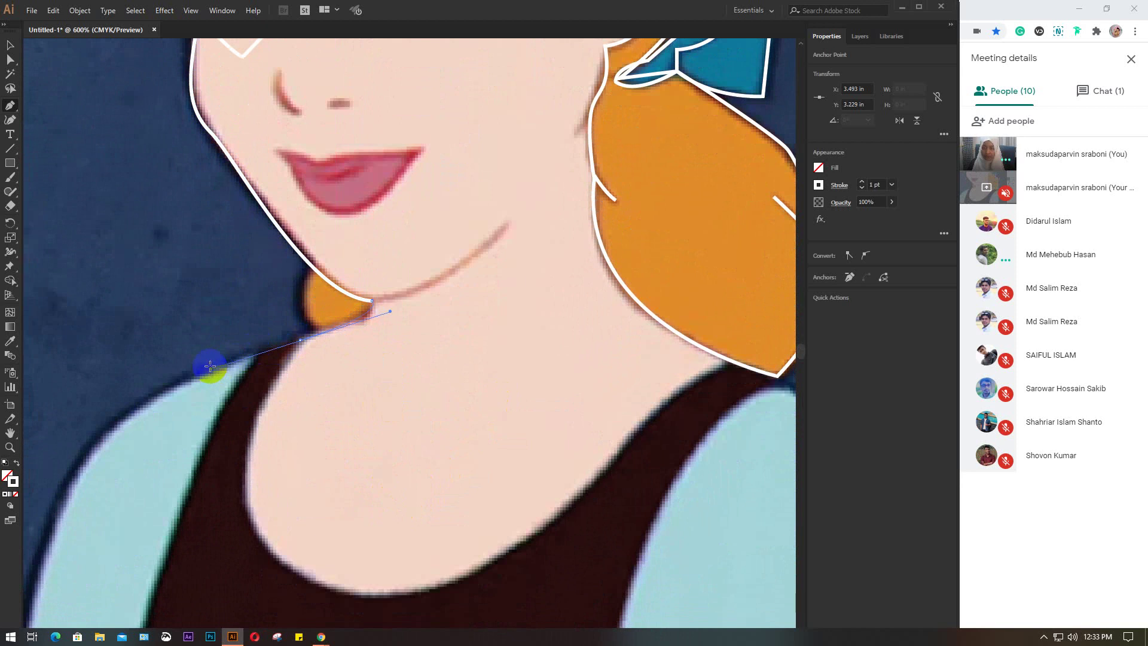
{"action": "left_click", "coordinate": [223, 501]}
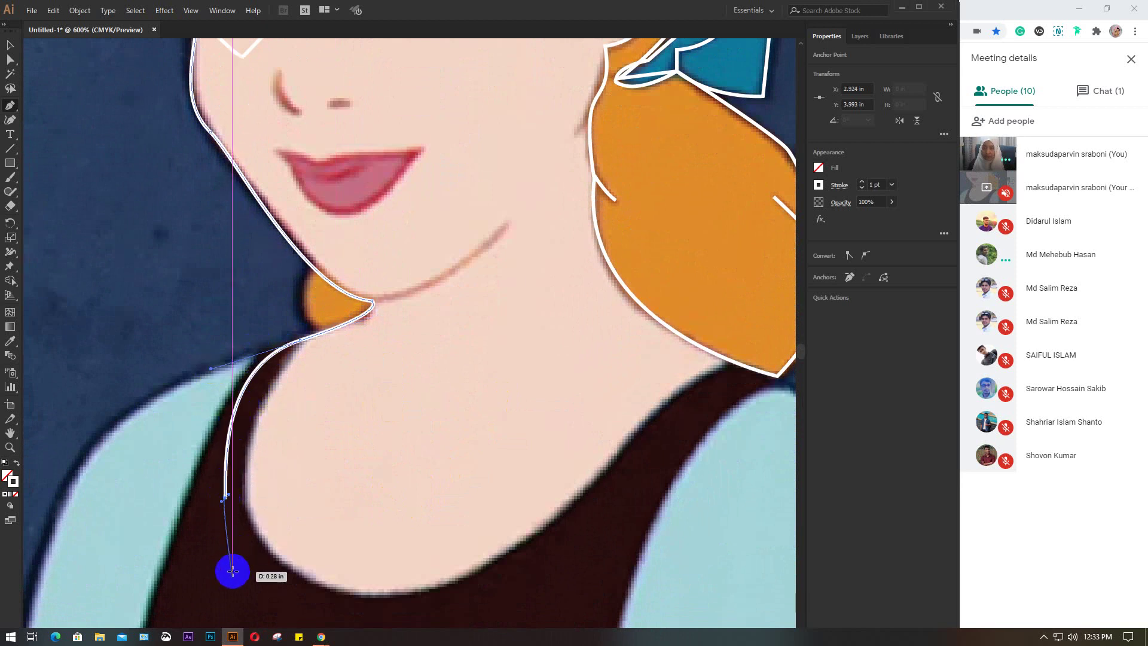
{"action": "left_click", "coordinate": [232, 573]}
{"action": "left_click_drag", "start_coordinate": [325, 605], "coordinate": [278, 450]}
{"action": "left_click", "coordinate": [293, 476]}
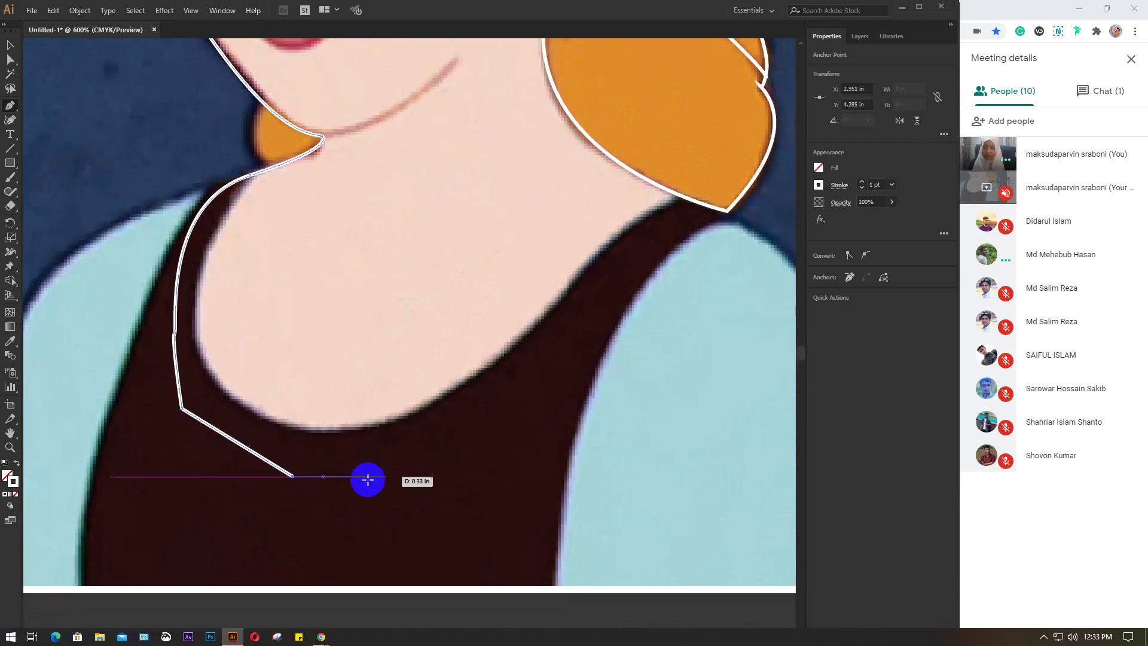
{"action": "left_click", "coordinate": [444, 465]}
{"action": "left_click", "coordinate": [522, 394]}
- Carry the outline up the right side of the neck and the hair's inner edge to the bow
{"action": "left_click", "coordinate": [616, 286]}
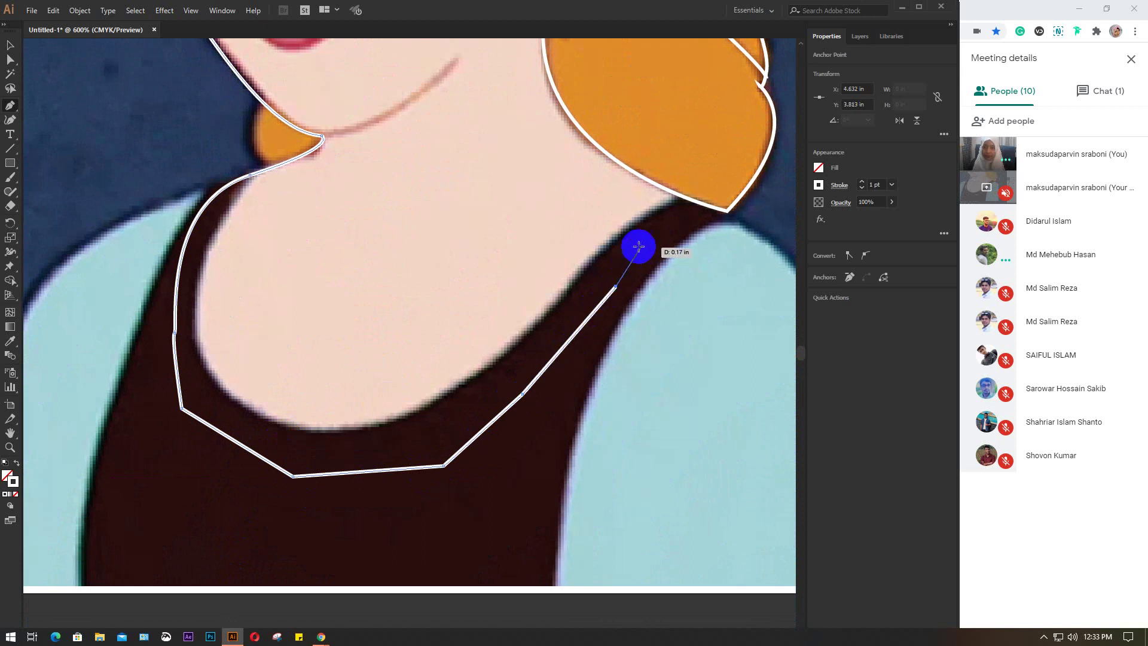
{"action": "left_click", "coordinate": [670, 222]}
{"action": "left_click", "coordinate": [709, 172]}
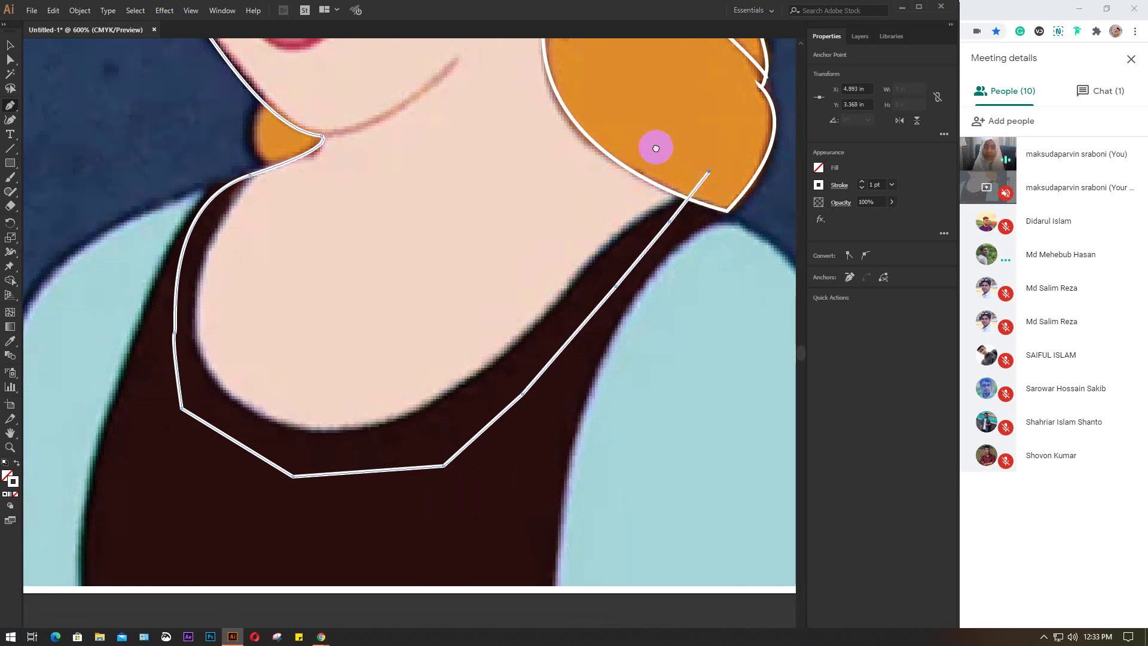
{"action": "left_click_drag", "start_coordinate": [656, 146], "coordinate": [661, 448]}
{"action": "left_click", "coordinate": [634, 362]}
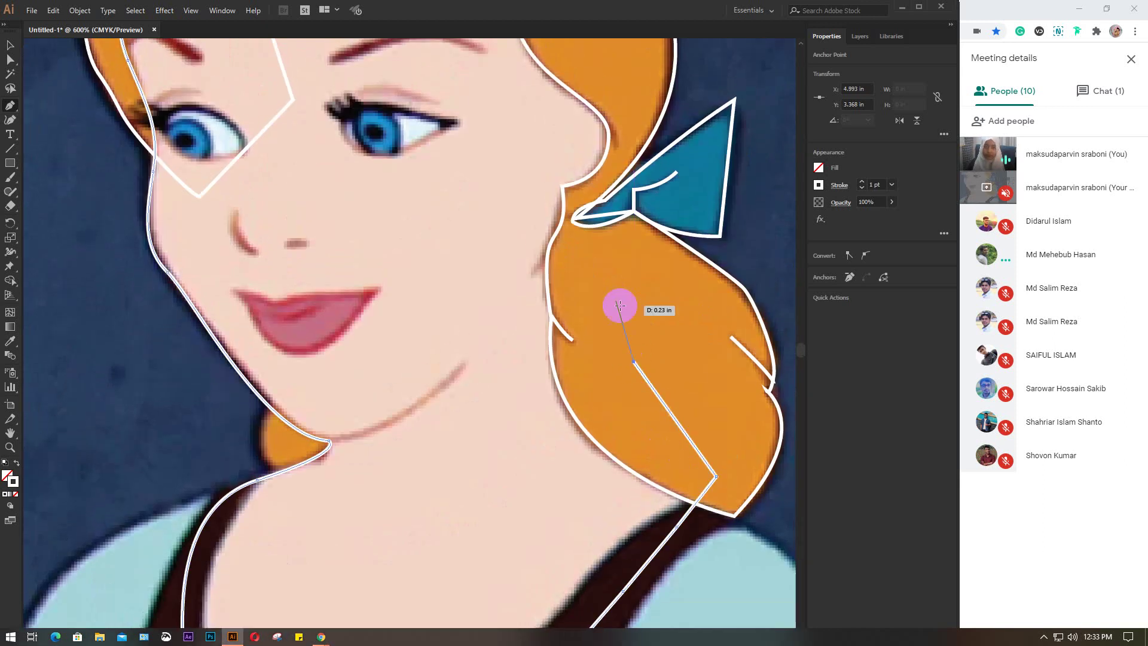
{"action": "left_click", "coordinate": [605, 286]}
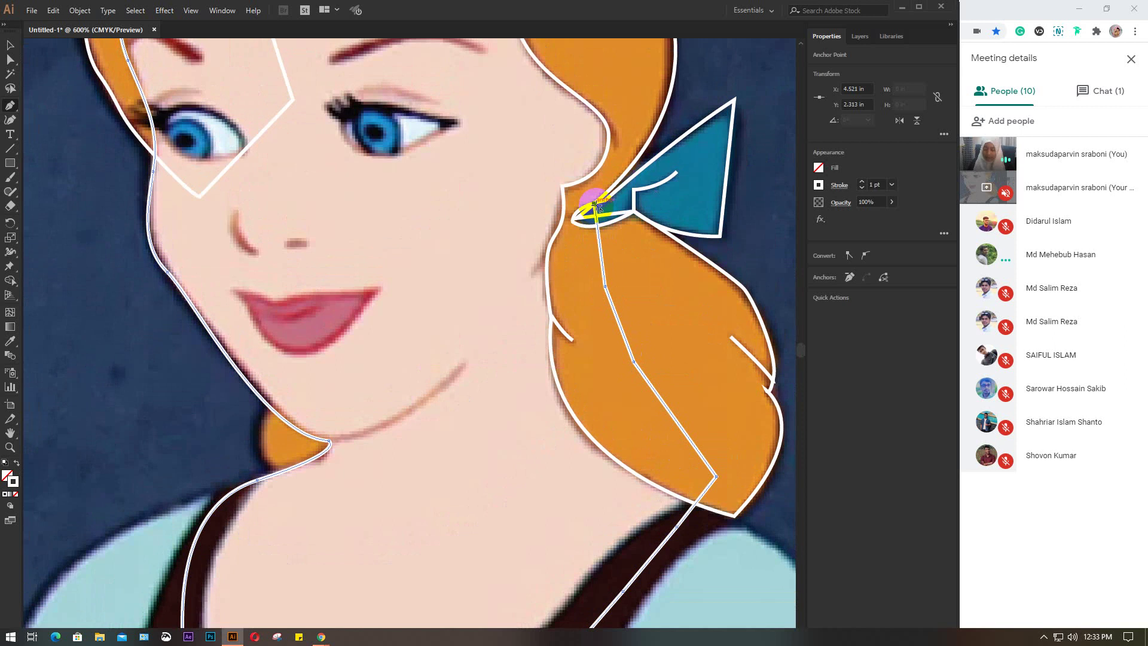
{"action": "left_click", "coordinate": [597, 208]}
- Trace the hair edge above the bow and across the top of the head, closing the hair outline
{"action": "key", "text": "ctrl+minus"}
{"action": "left_click_drag", "start_coordinate": [605, 118], "coordinate": [598, 231]}
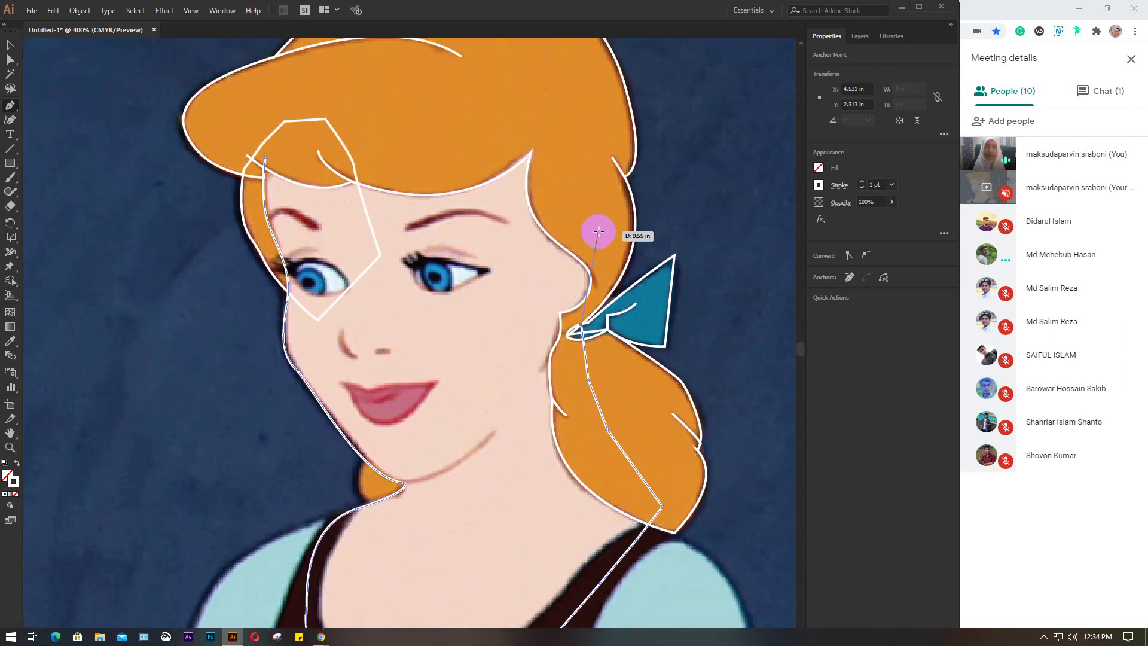
{"action": "left_click", "coordinate": [607, 281]}
{"action": "left_click", "coordinate": [586, 183]}
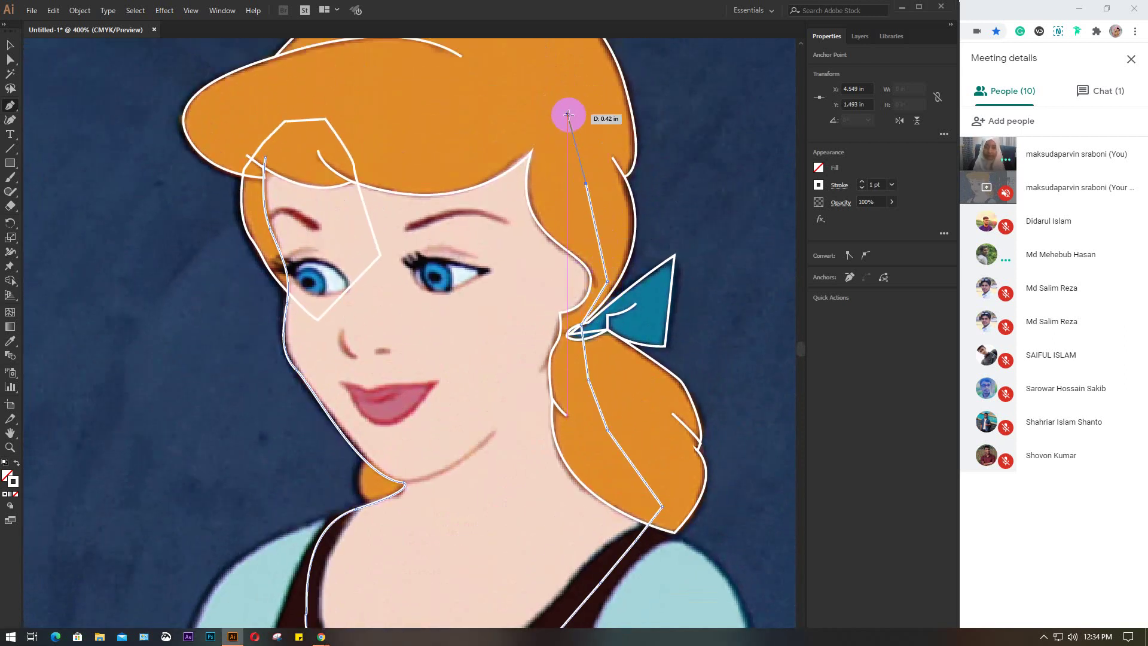
{"action": "left_click", "coordinate": [566, 112]}
{"action": "left_click", "coordinate": [497, 85]}
{"action": "left_click", "coordinate": [423, 86]}
{"action": "left_click", "coordinate": [339, 94]}
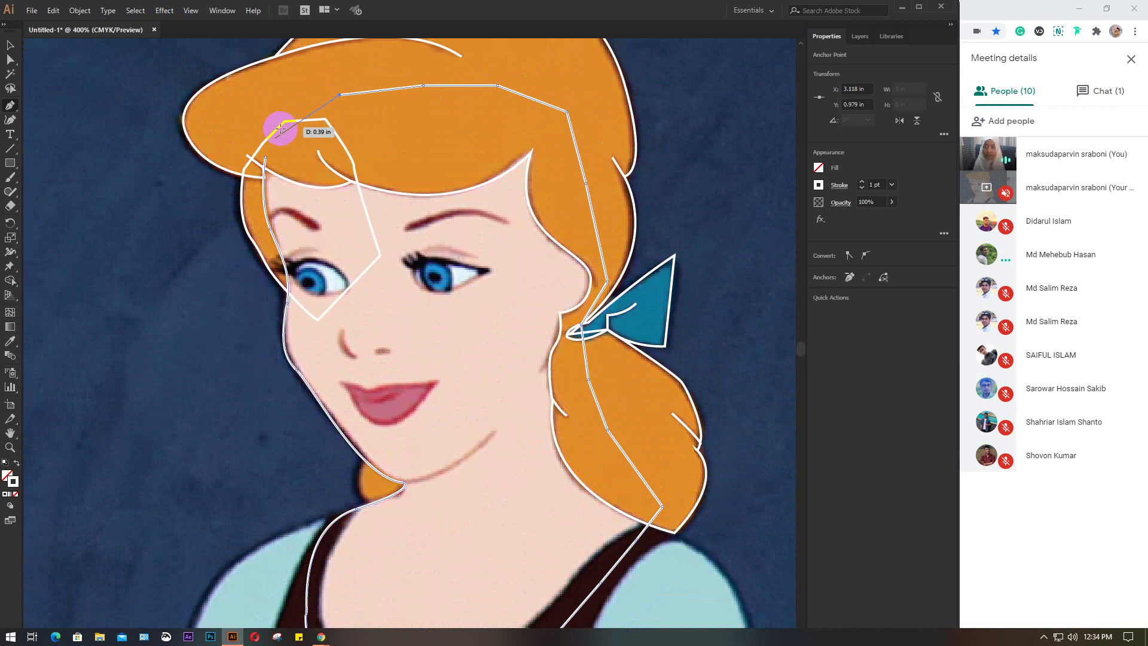
{"action": "left_click", "coordinate": [266, 158]}
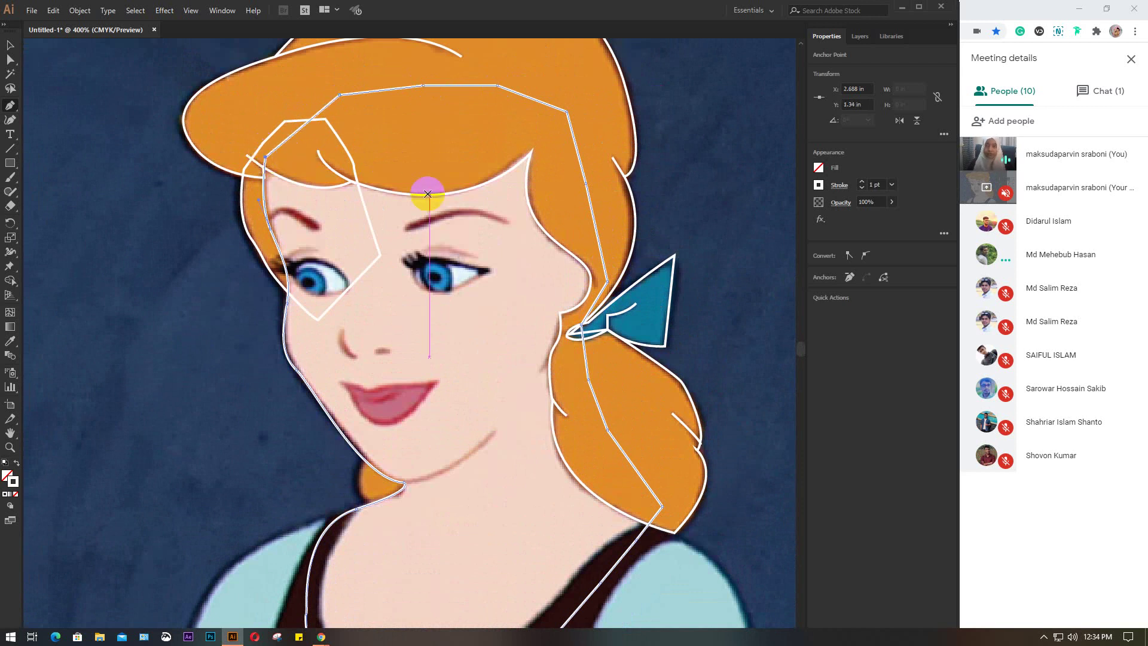
{"action": "left_click", "coordinate": [429, 197], "text": "ctrl"}
- Draw a curved white line along the chin crease from the jaw's open end
{"action": "left_click_drag", "start_coordinate": [505, 397], "coordinate": [443, 223]}
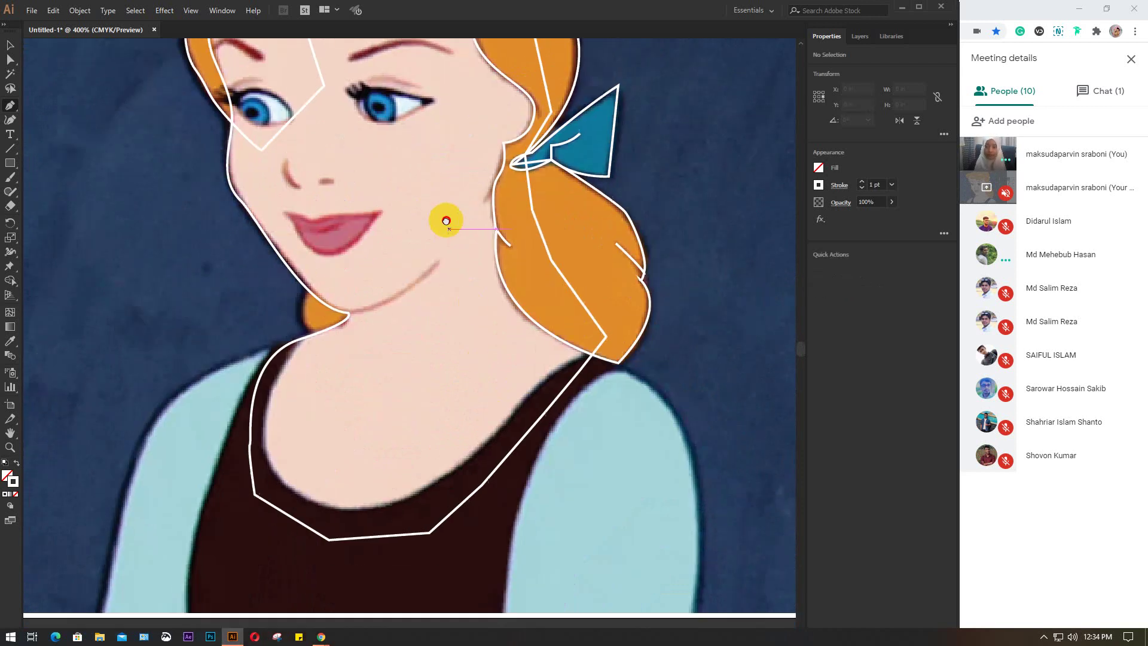
{"action": "scroll", "coordinate": [365, 293], "scroll_direction": "up", "scroll_amount": 2, "text": "alt"}
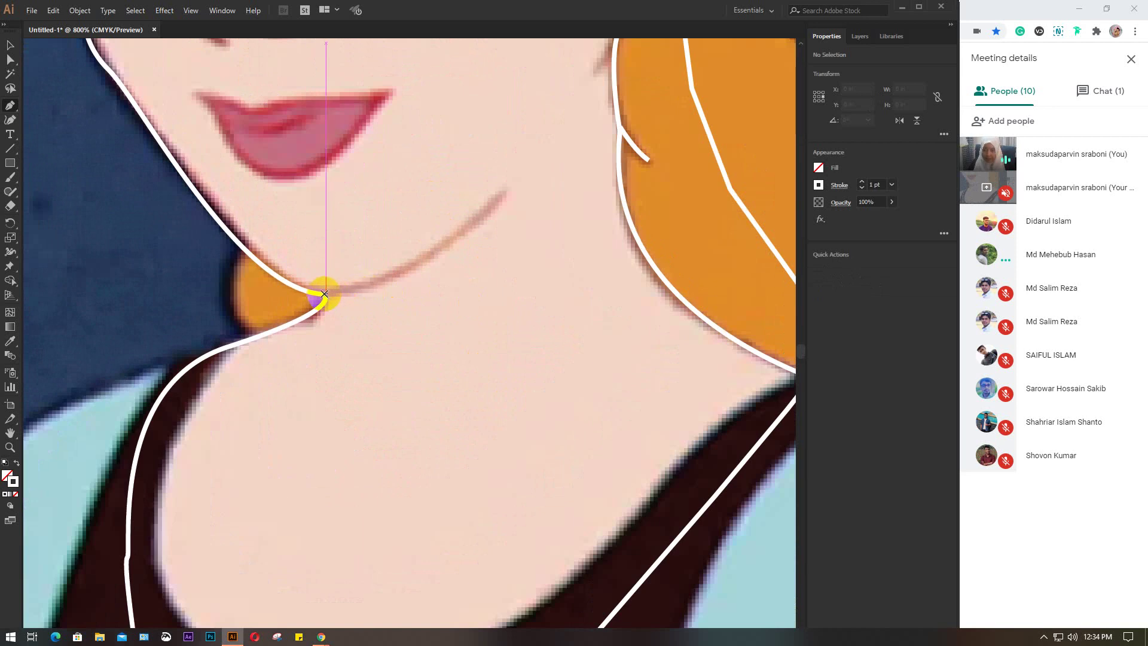
{"action": "left_click", "coordinate": [324, 295]}
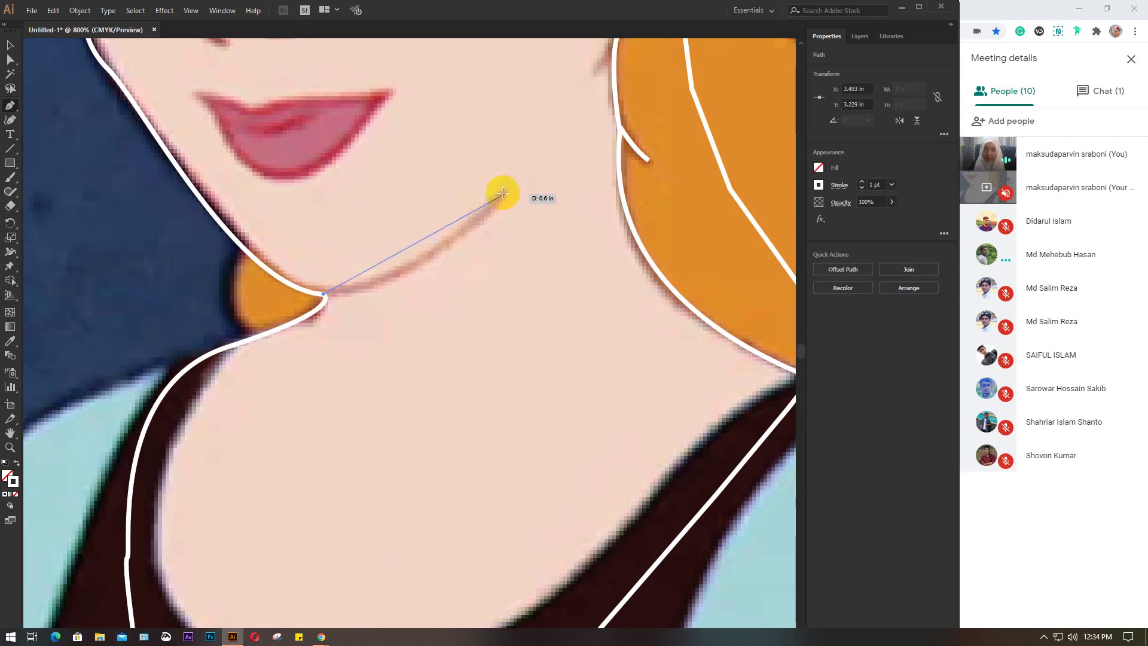
{"action": "mouse_move", "coordinate": [505, 189]}
{"action": "left_mouse_down"}
{"action": "mouse_move", "coordinate": [559, 92]}
{"action": "mouse_move", "coordinate": [588, 81]}
{"action": "left_mouse_up"}
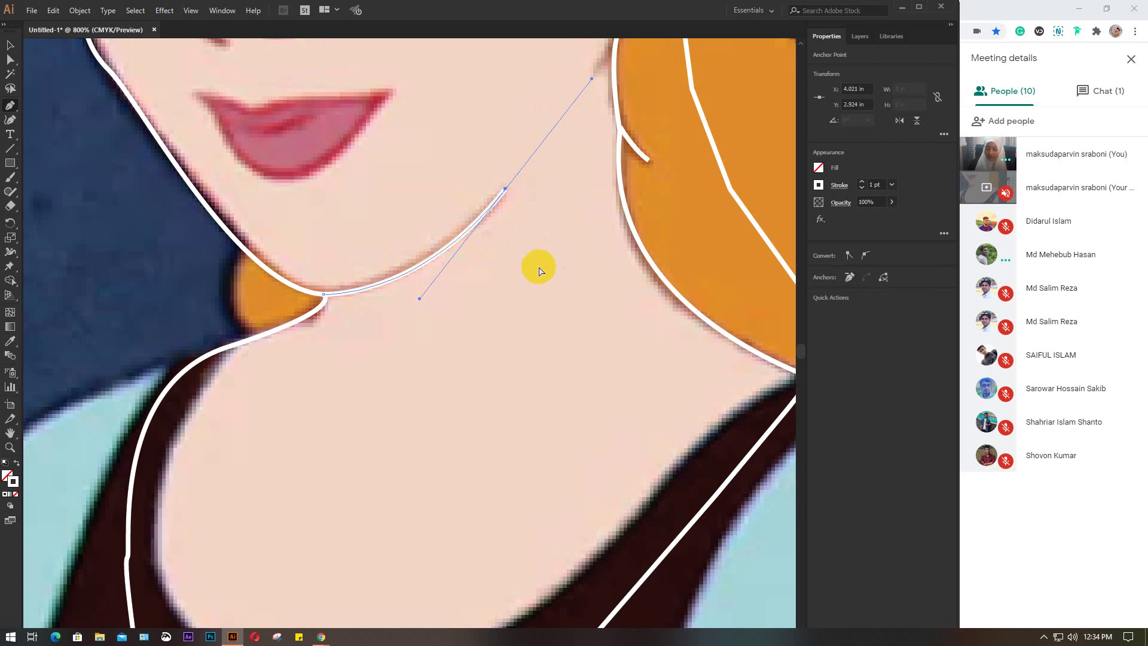
{"action": "key", "text": "Escape"}
{"action": "scroll", "coordinate": [472, 385], "scroll_direction": "down", "scroll_amount": 1}
- Trace the right eyebrow with a curved white stroke following its arch
{"action": "scroll", "coordinate": [471, 384], "scroll_direction": "down", "scroll_amount": 1}
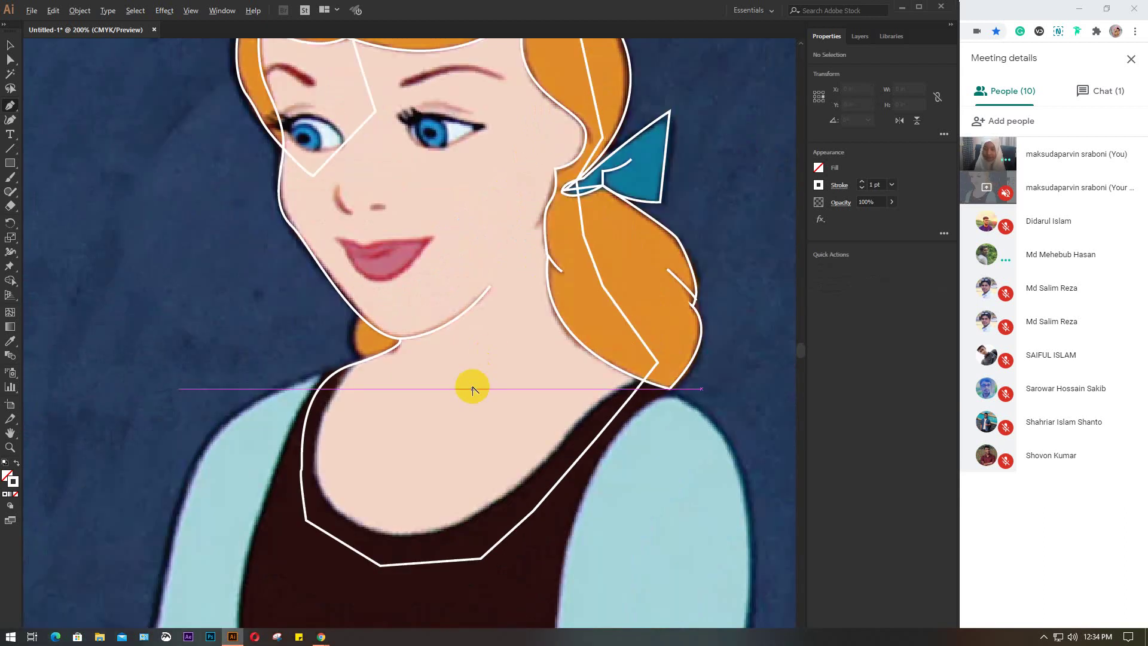
{"action": "scroll", "coordinate": [472, 384], "scroll_direction": "down", "scroll_amount": 1}
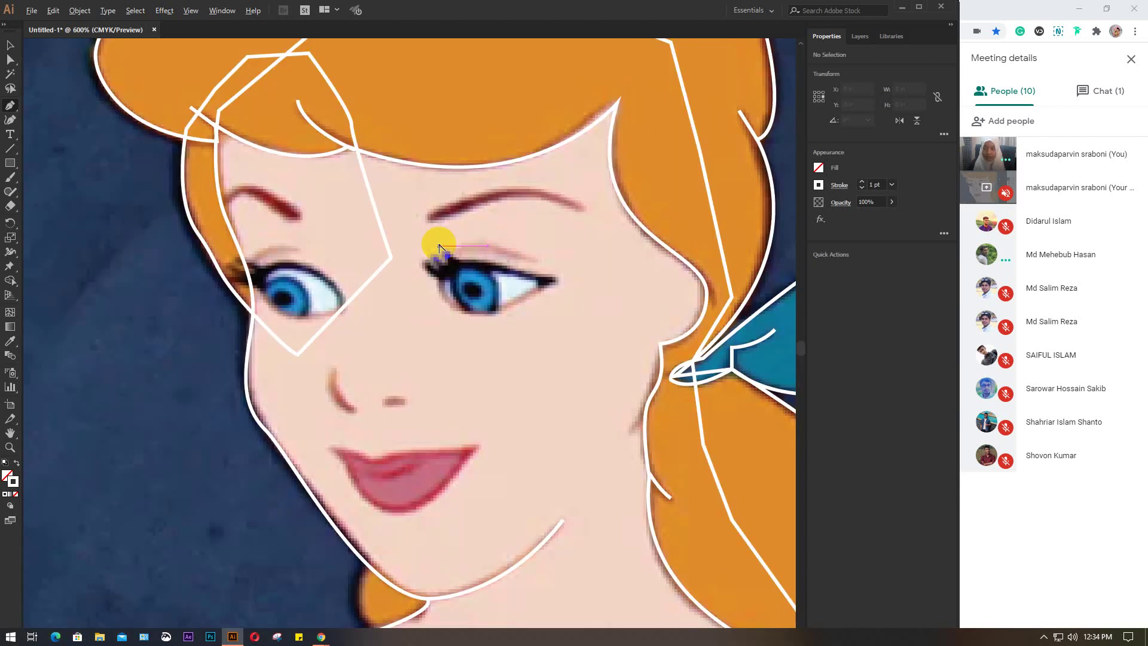
{"action": "scroll", "coordinate": [448, 226], "scroll_direction": "up", "scroll_amount": 3}
{"action": "left_click", "coordinate": [427, 217]}
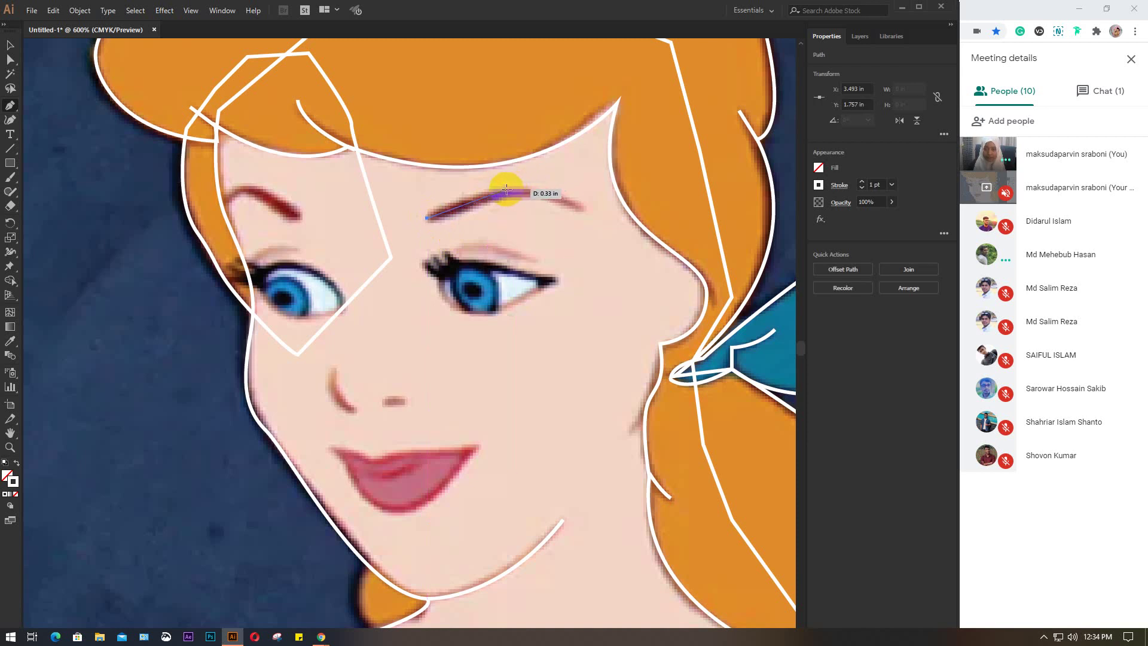
{"action": "left_click_drag", "start_coordinate": [517, 190], "coordinate": [591, 222]}
{"action": "key", "text": "Escape"}
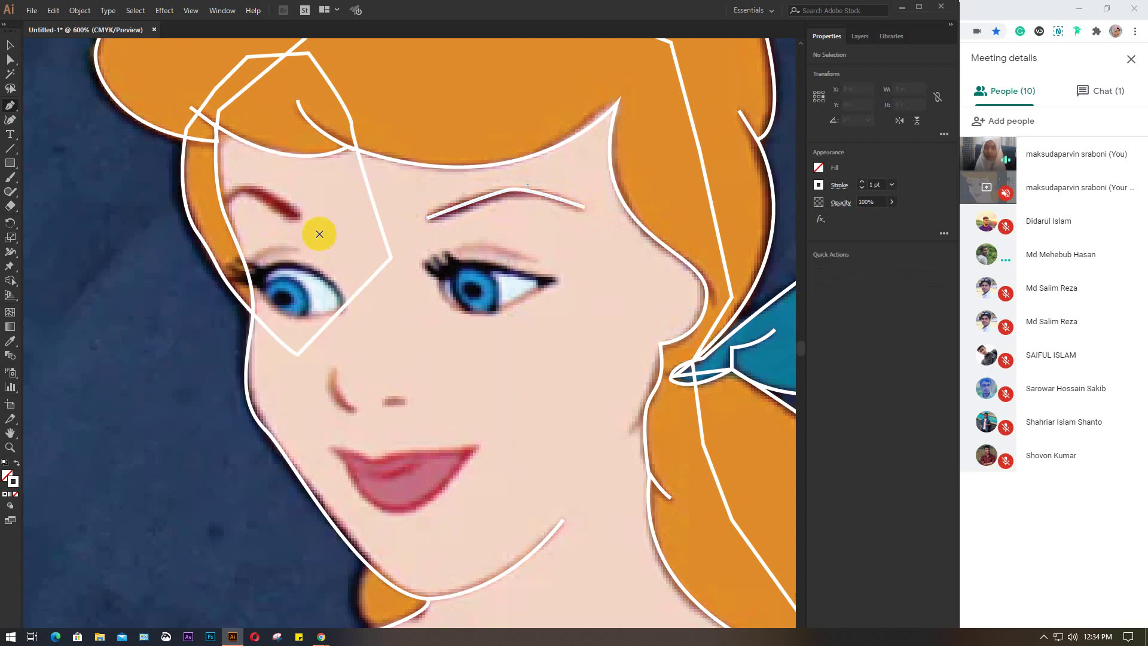
- Trace the left eyebrow with a curved stroke bending down at its outer end
{"action": "left_click_drag", "start_coordinate": [301, 220], "coordinate": [239, 189]}
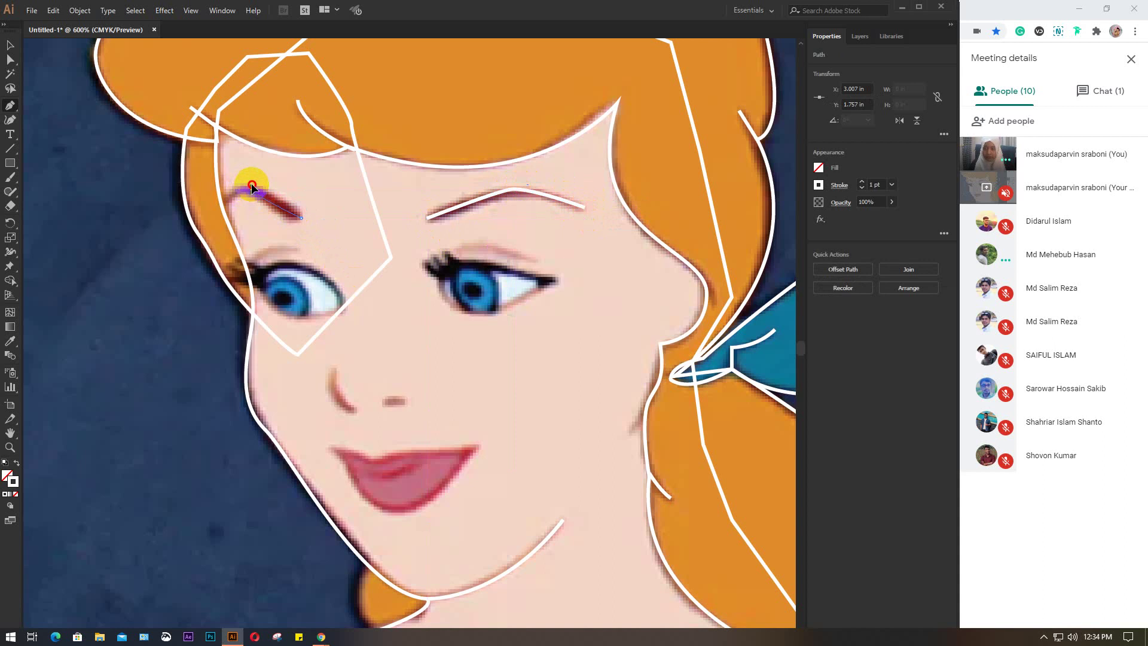
{"action": "left_click", "coordinate": [238, 187]}
{"action": "left_click_drag", "start_coordinate": [233, 187], "coordinate": [217, 231]}
{"action": "left_click", "coordinate": [218, 235], "text": "ctrl"}
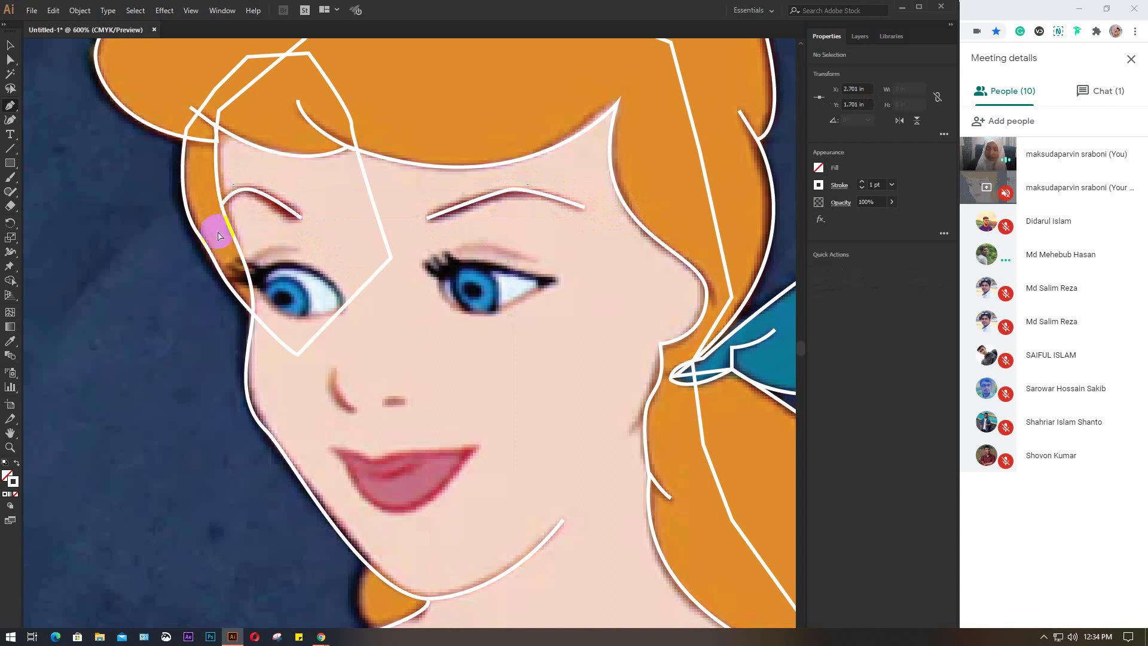
- Draw curved white strokes for the nose line and the nostril
{"action": "left_click_drag", "start_coordinate": [492, 323], "coordinate": [466, 295]}
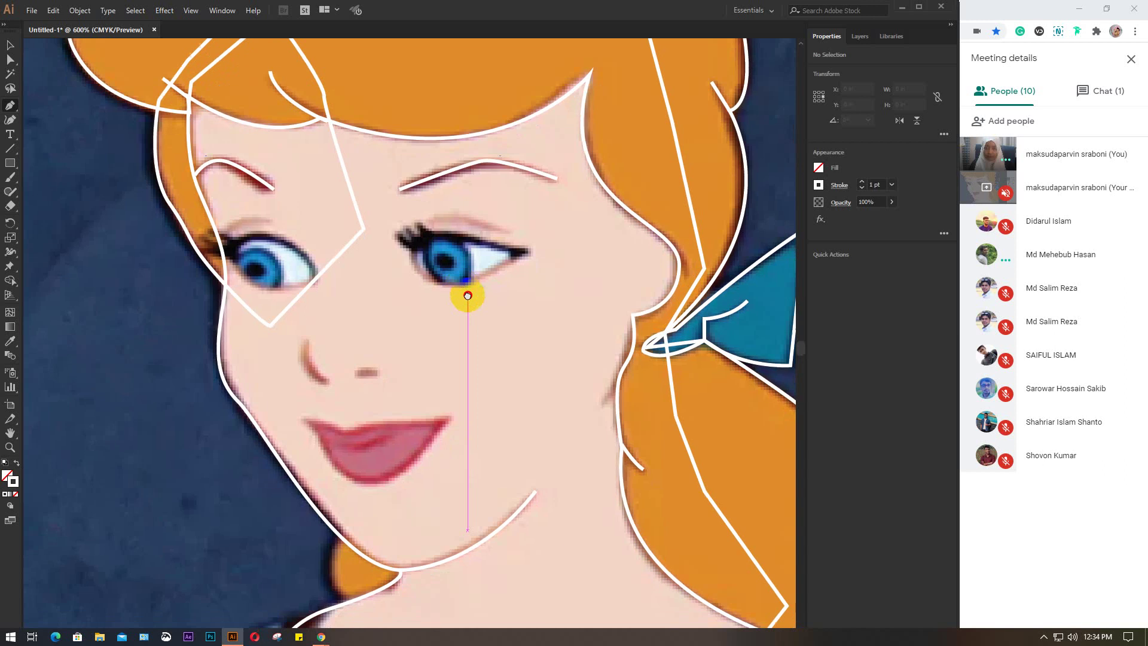
{"action": "left_click_drag", "start_coordinate": [306, 336], "coordinate": [327, 381]}
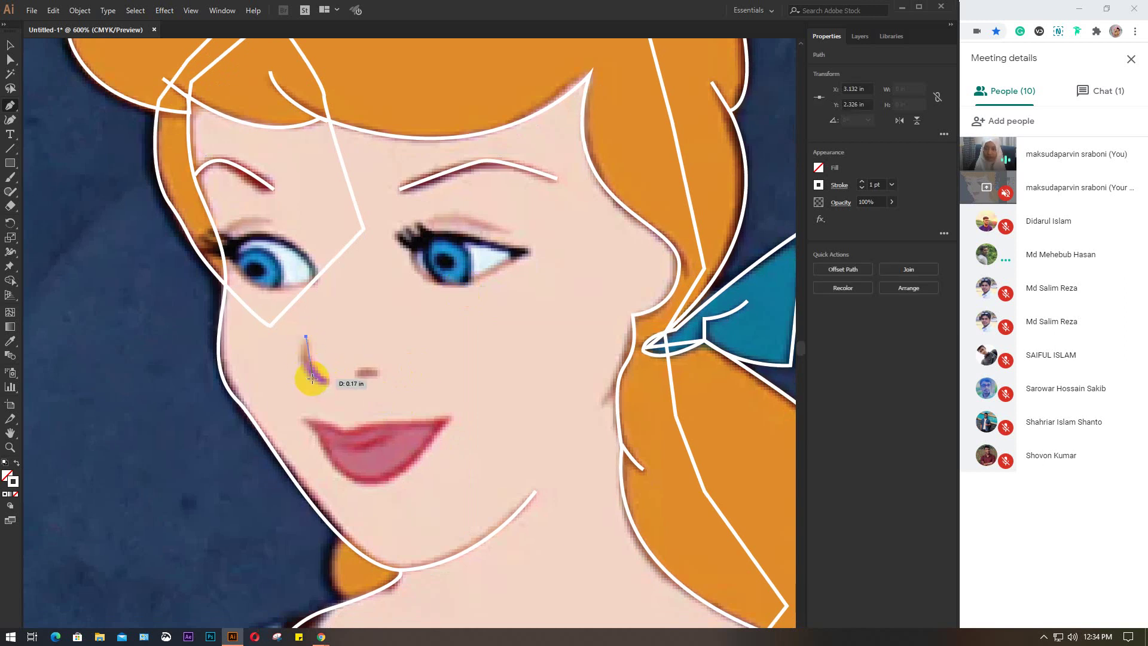
{"action": "left_click_drag", "start_coordinate": [364, 393], "coordinate": [364, 389]}
{"action": "left_click", "coordinate": [364, 390], "text": "ctrl"}
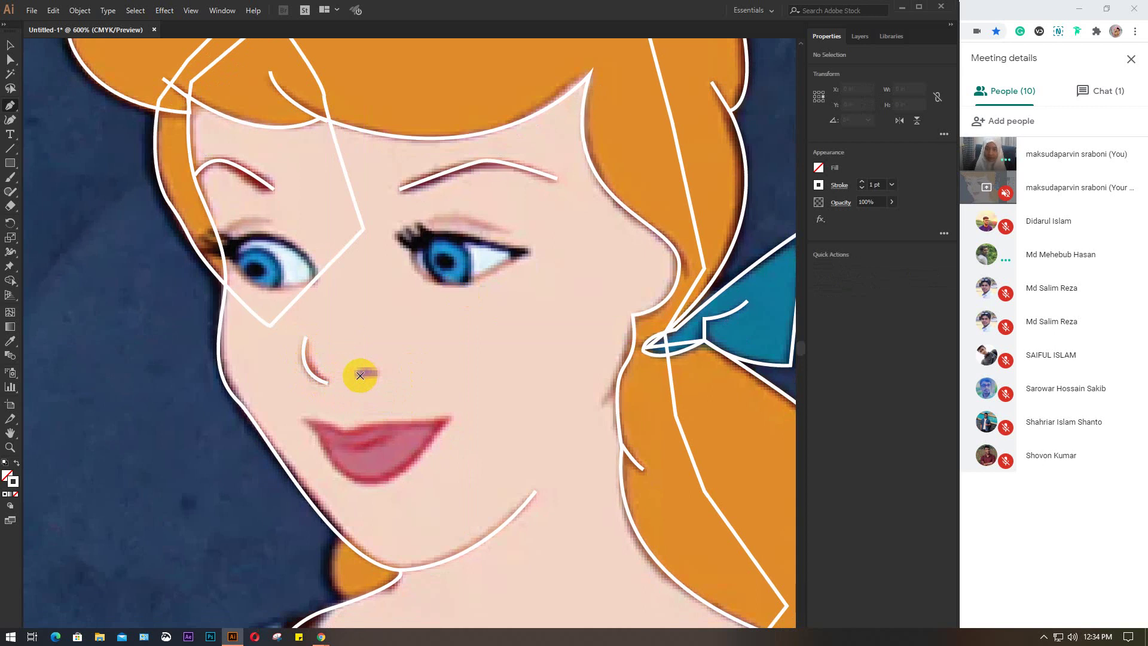
{"action": "left_click_drag", "start_coordinate": [360, 375], "coordinate": [380, 375]}
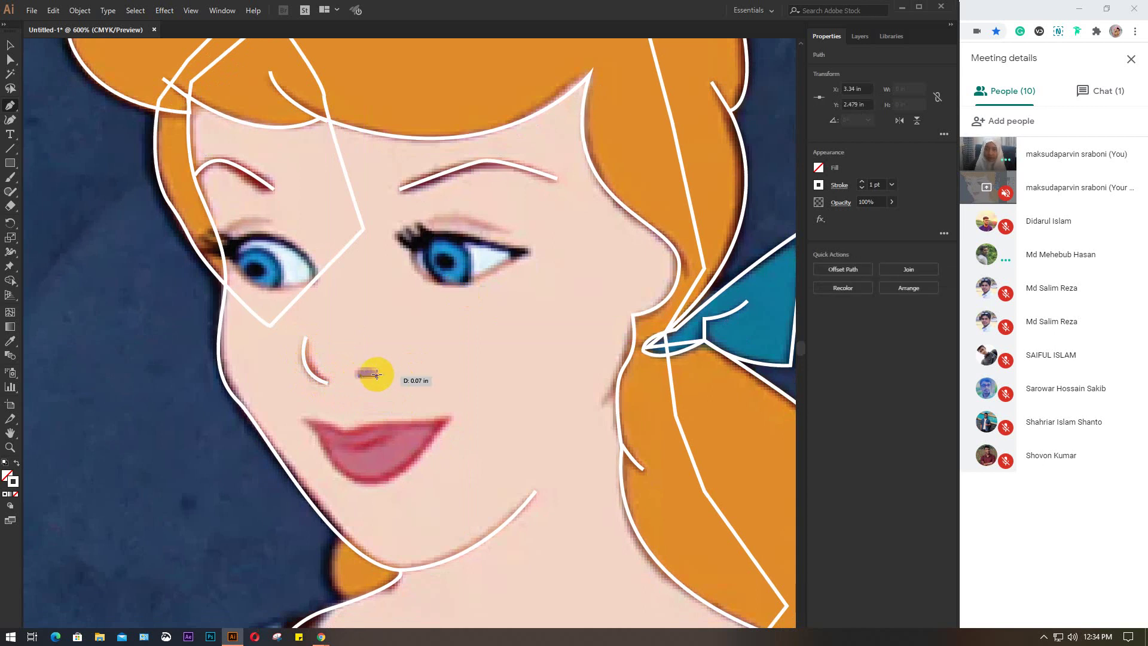
{"action": "left_click", "coordinate": [388, 380]}
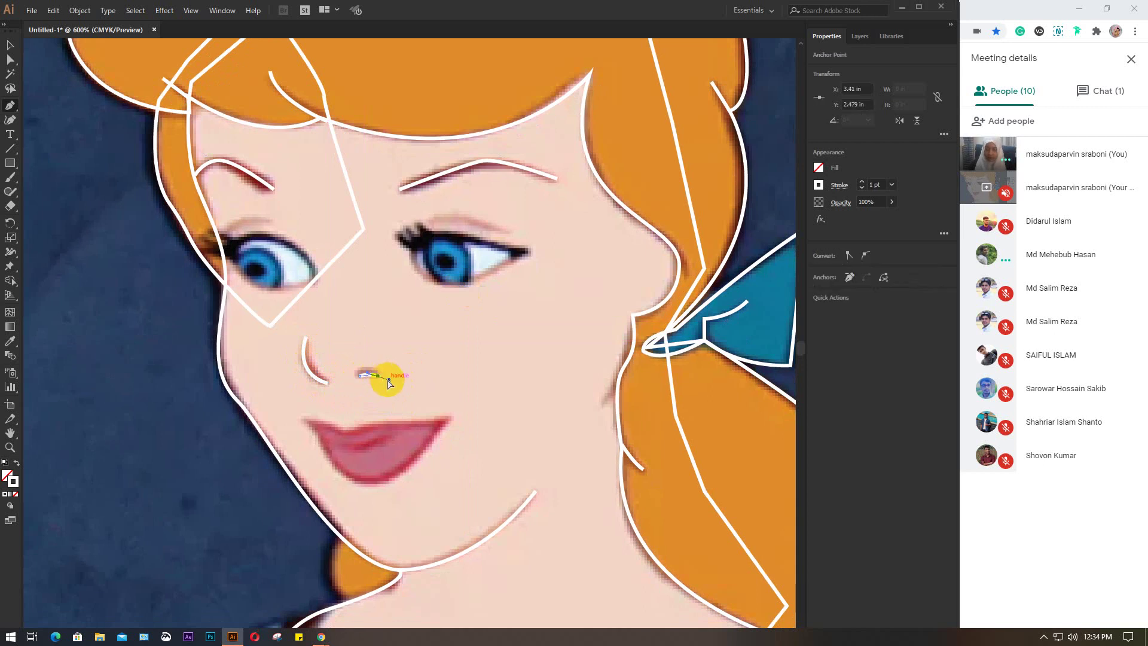
{"action": "left_click", "coordinate": [356, 431], "text": "ctrl"}
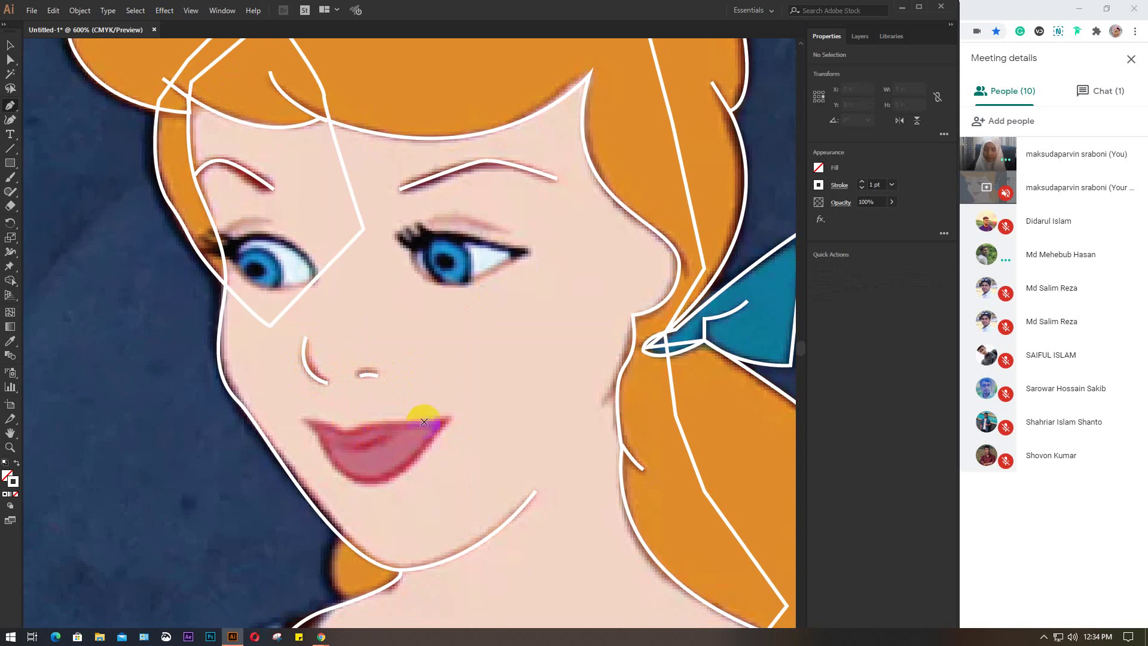
- Trace the upper lip from the left corner to the right corner, undoing a misplaced anchor
{"action": "left_click", "coordinate": [303, 336]}
{"action": "left_click", "coordinate": [303, 421]}
{"action": "mouse_move", "coordinate": [303, 421]}
{"action": "left_mouse_down"}
{"action": "mouse_move", "coordinate": [346, 431]}
{"action": "mouse_move", "coordinate": [362, 453]}
{"action": "left_mouse_up"}
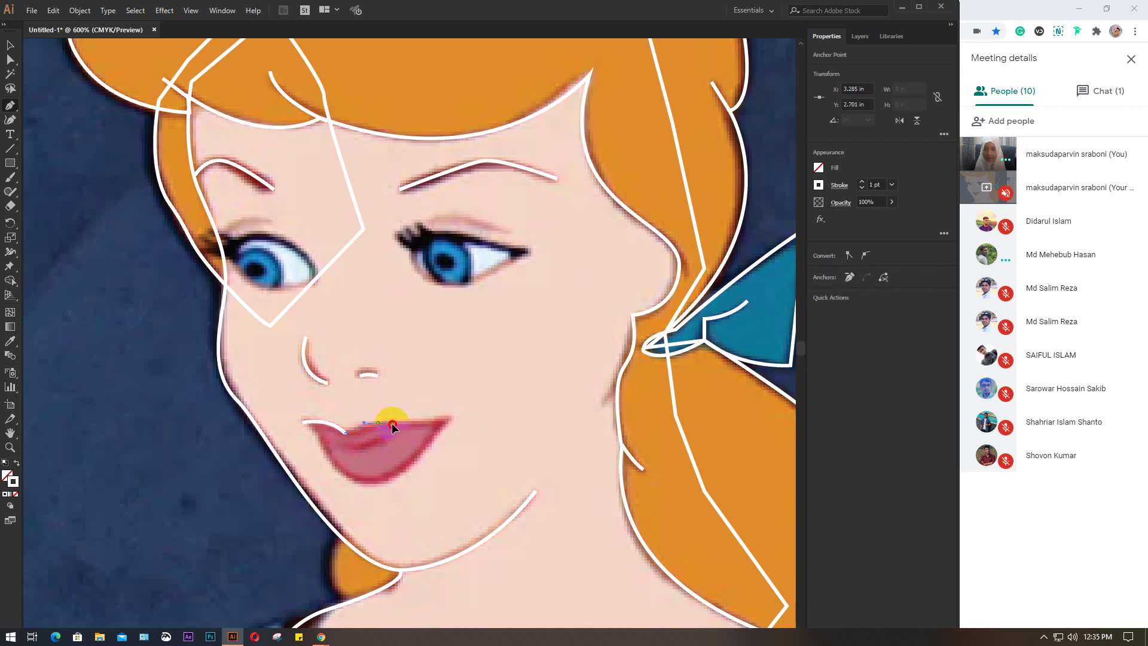
{"action": "left_click_drag", "start_coordinate": [392, 422], "coordinate": [396, 422]}
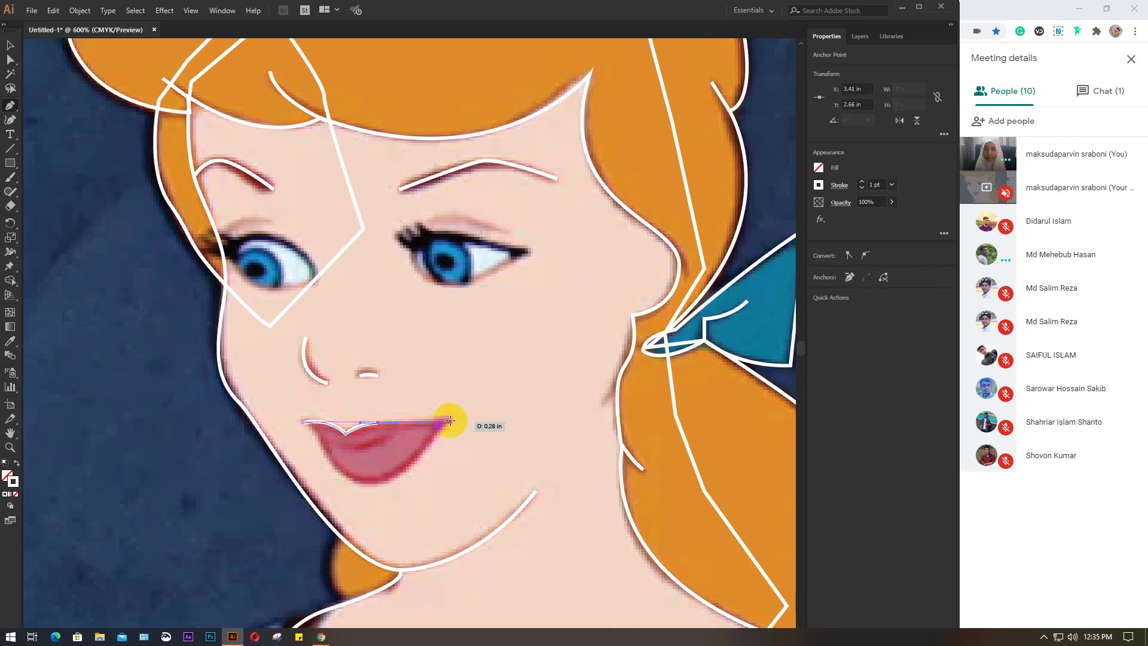
{"action": "left_click_drag", "start_coordinate": [457, 418], "coordinate": [458, 419]}
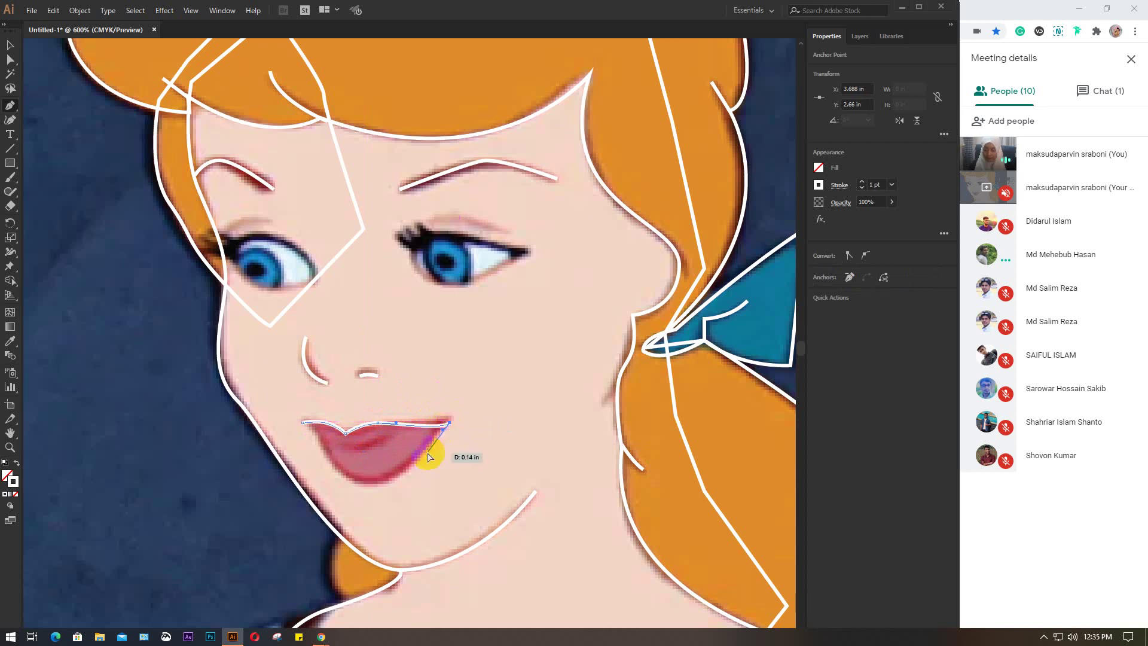
{"action": "key", "text": "ctrl+z"}
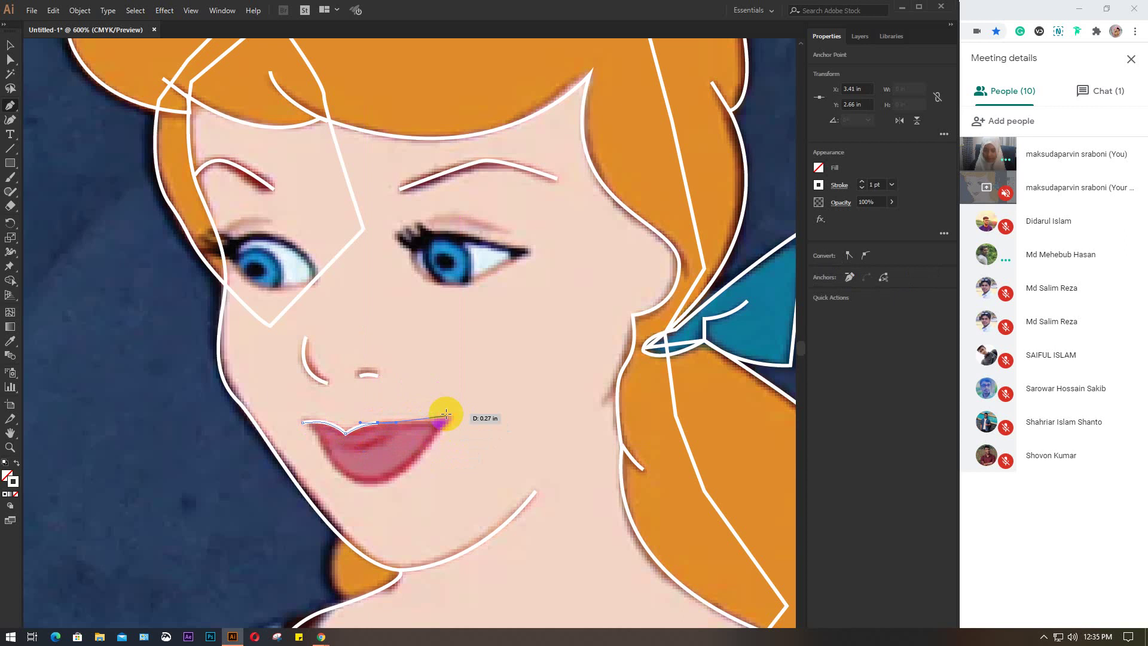
{"action": "scroll", "coordinate": [447, 414], "scroll_direction": "up", "scroll_amount": 1, "text": "alt"}
{"action": "scroll", "coordinate": [447, 415], "scroll_direction": "up", "scroll_amount": 1, "text": "alt"}
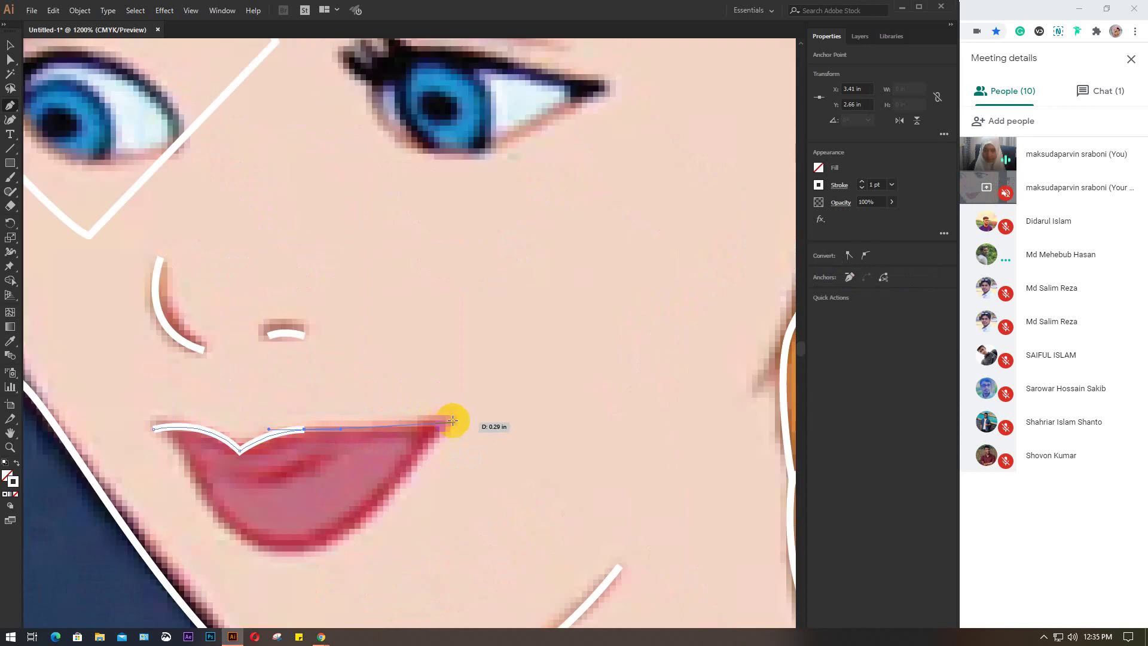
{"action": "left_click_drag", "start_coordinate": [452, 416], "coordinate": [498, 400]}
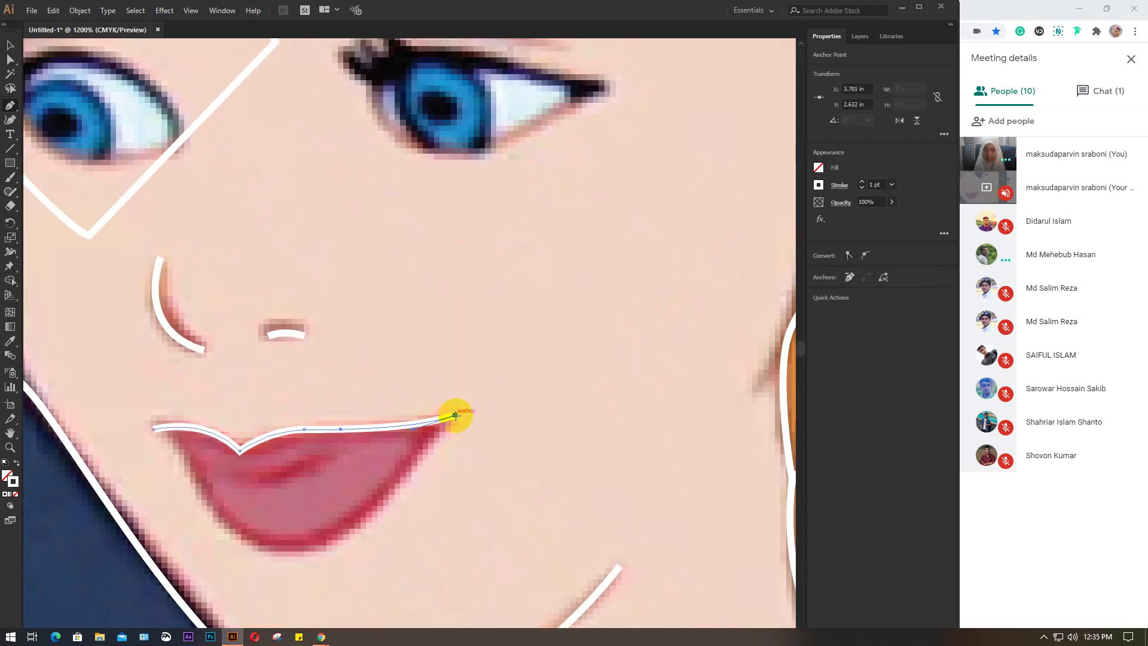
- Close the lip outline around the lower lip and add a small curve across it
{"action": "left_click", "coordinate": [286, 554]}
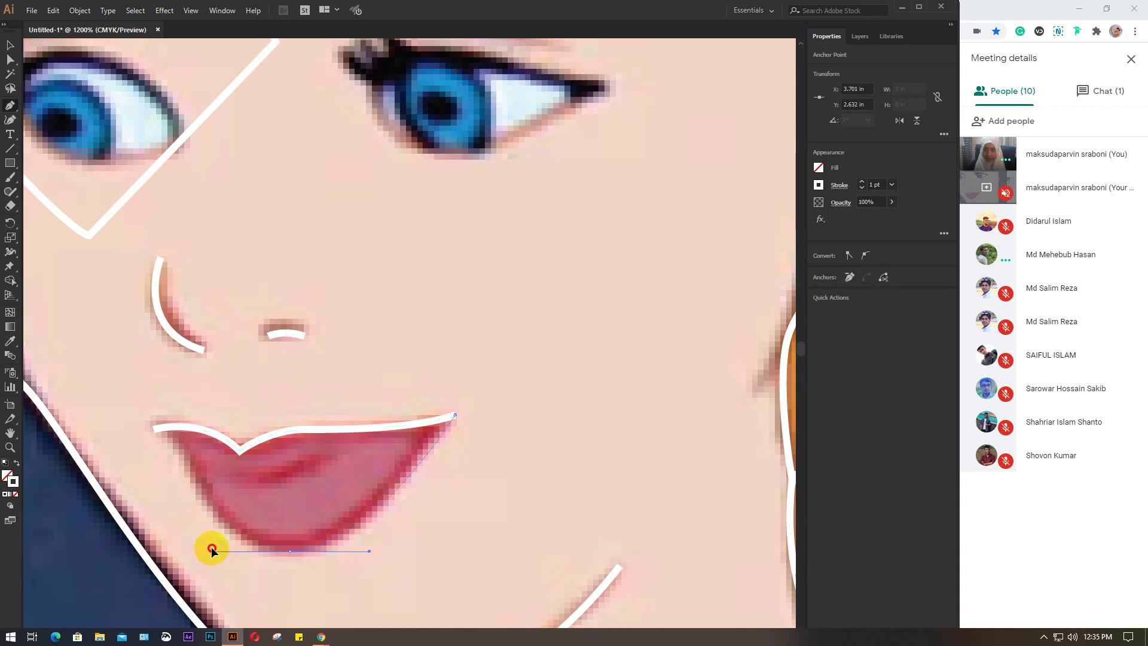
{"action": "left_click_drag", "start_coordinate": [224, 551], "coordinate": [212, 544]}
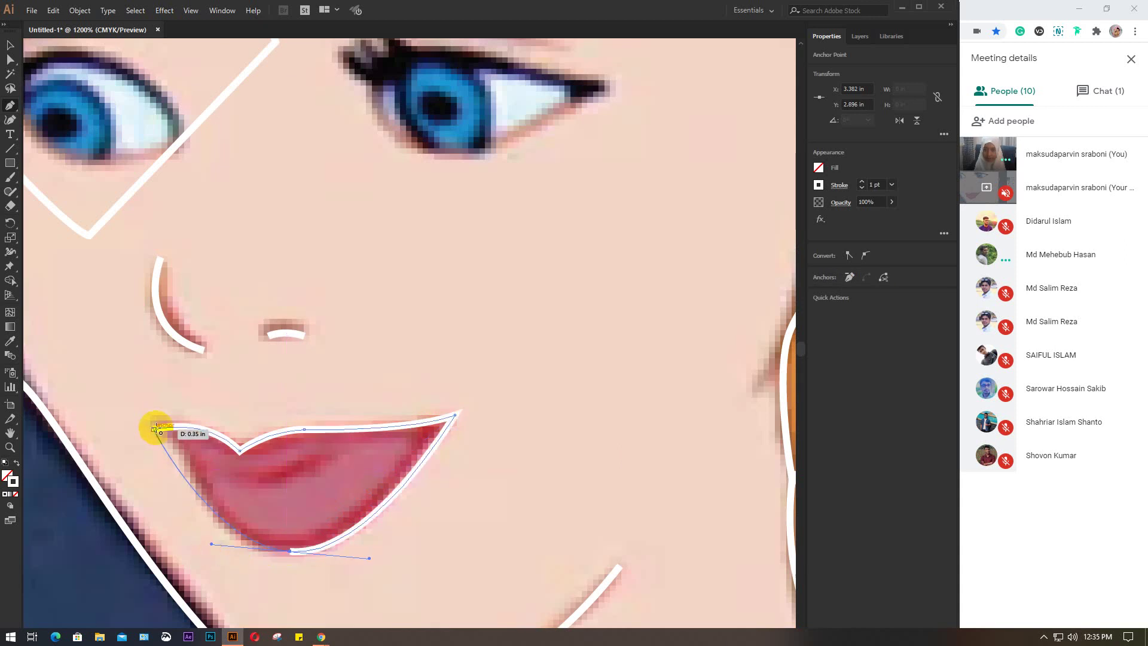
{"action": "left_click_drag", "start_coordinate": [153, 428], "coordinate": [87, 390]}
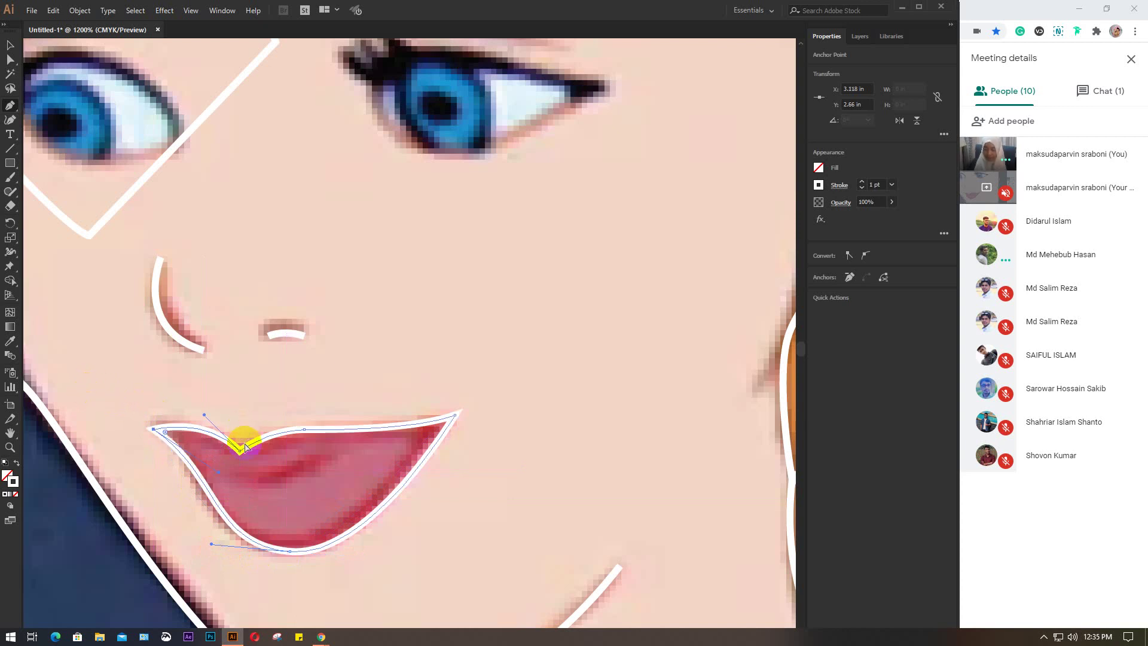
{"action": "left_click", "coordinate": [245, 447], "text": "ctrl"}
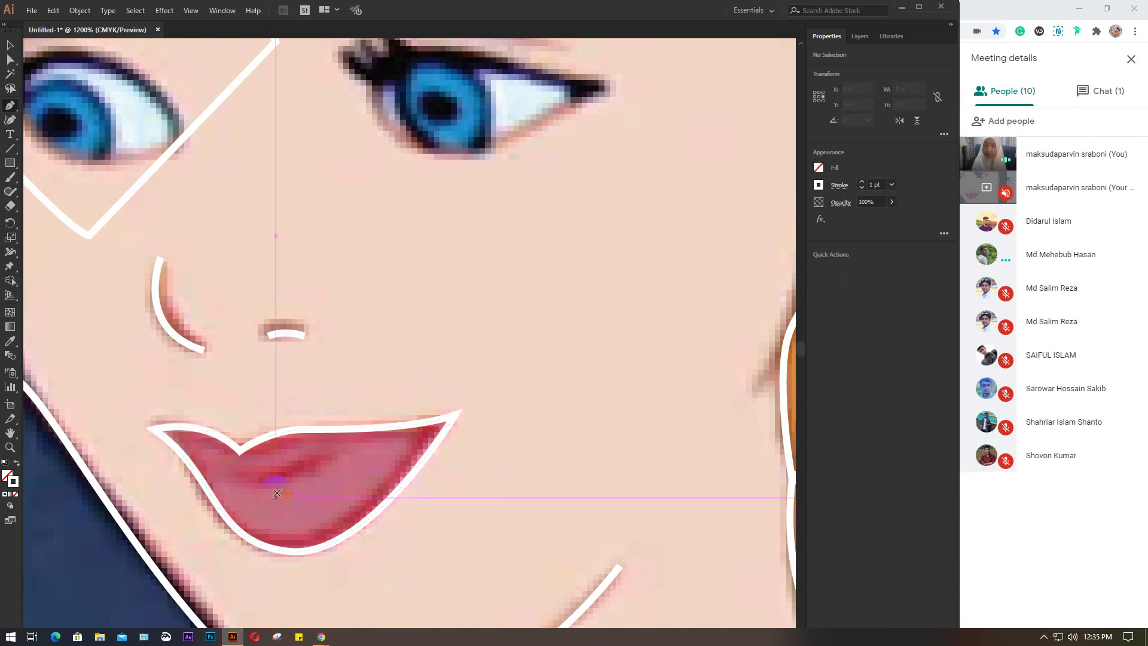
{"action": "left_click", "coordinate": [245, 480]}
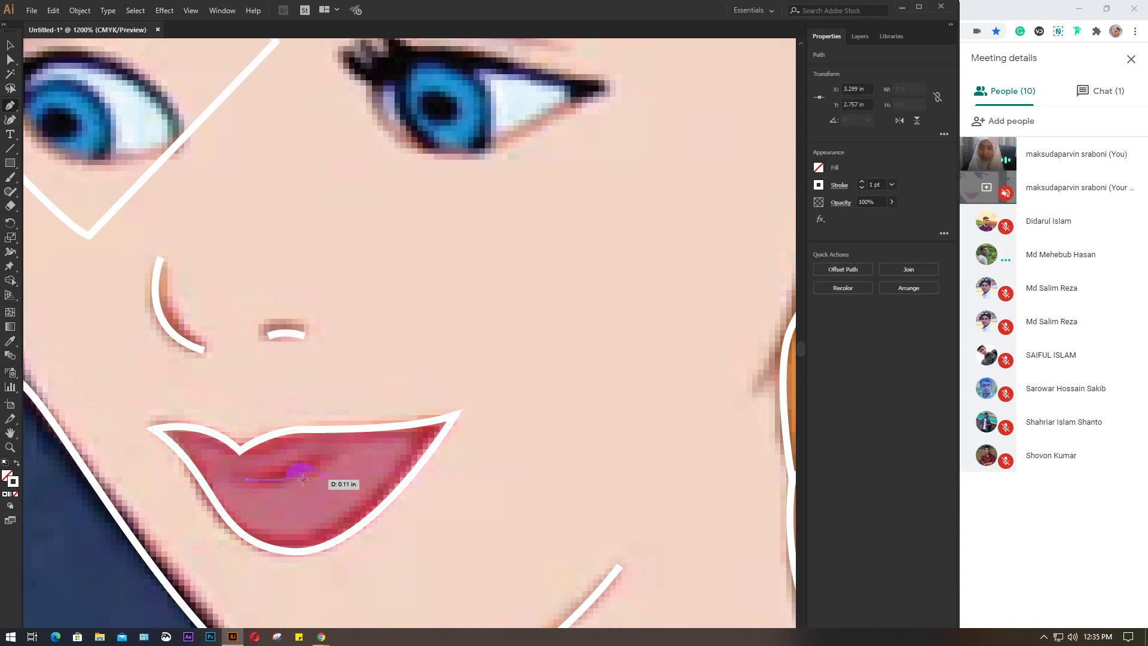
{"action": "left_click_drag", "start_coordinate": [369, 421], "coordinate": [370, 421]}
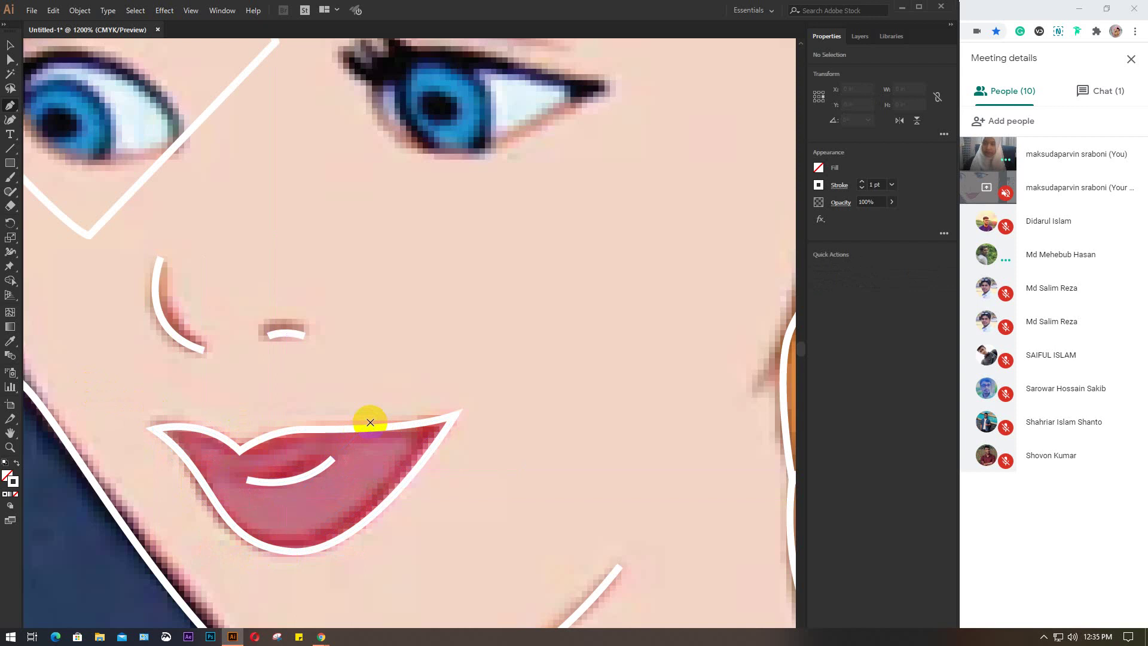
{"action": "left_click_drag", "start_coordinate": [411, 264], "coordinate": [440, 531]}
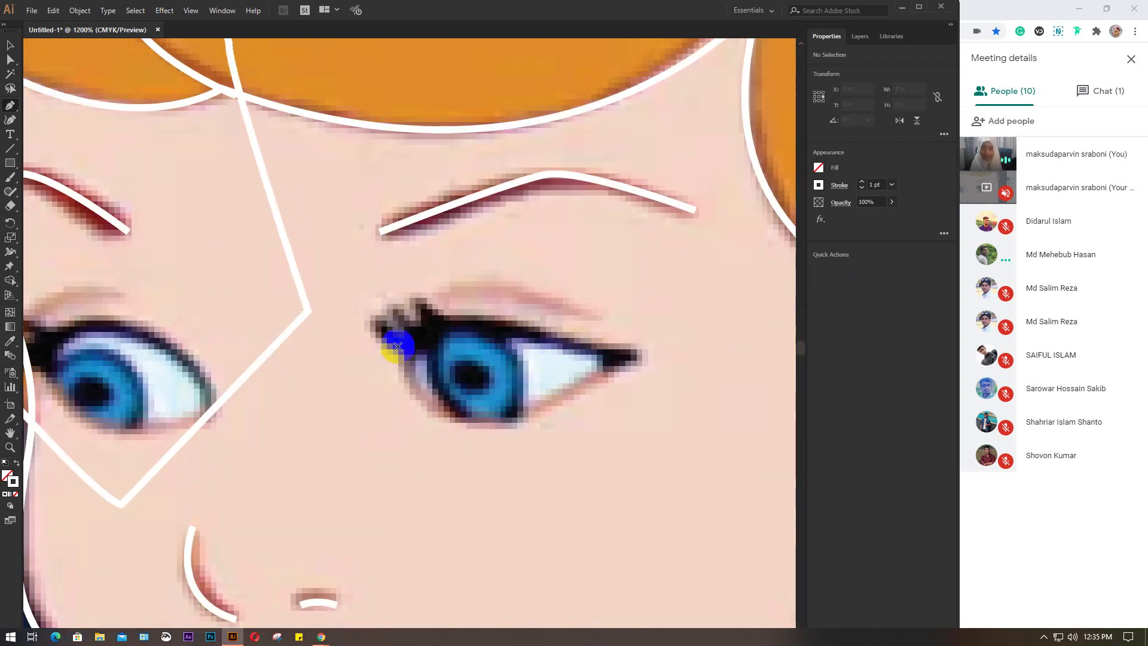
- Outline the right eye with a closed almond path, redoing a badly shaped top segment
{"action": "left_click", "coordinate": [394, 346]}
{"action": "left_click_drag", "start_coordinate": [480, 425], "coordinate": [573, 425]}
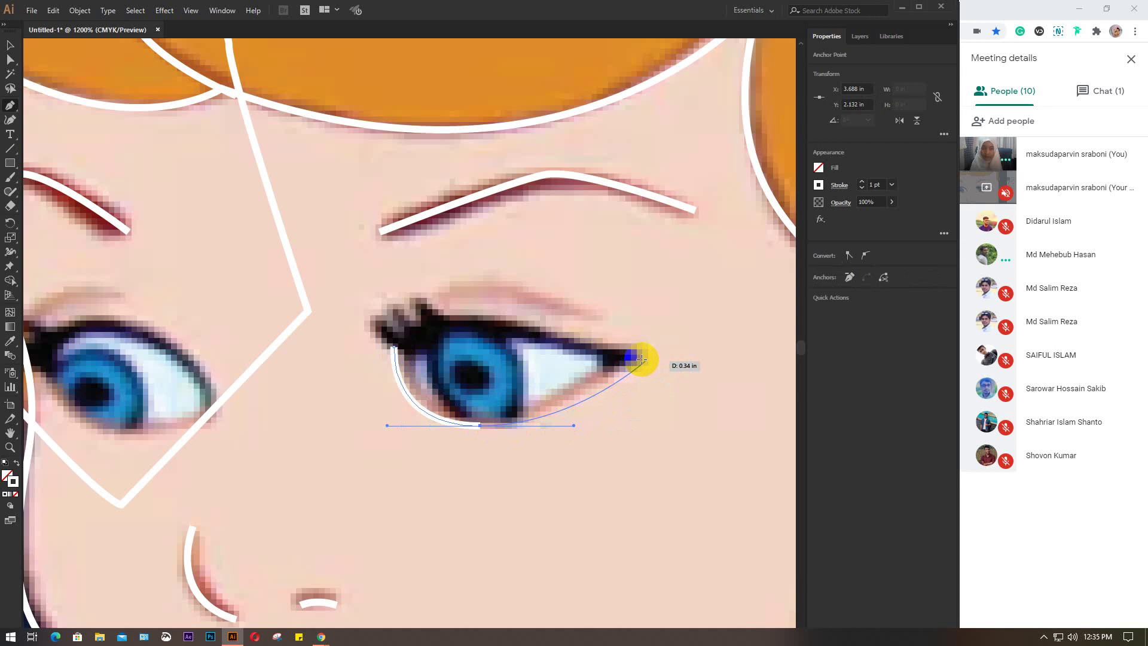
{"action": "left_click", "coordinate": [676, 345]}
{"action": "left_click_drag", "start_coordinate": [696, 342], "coordinate": [696, 339]}
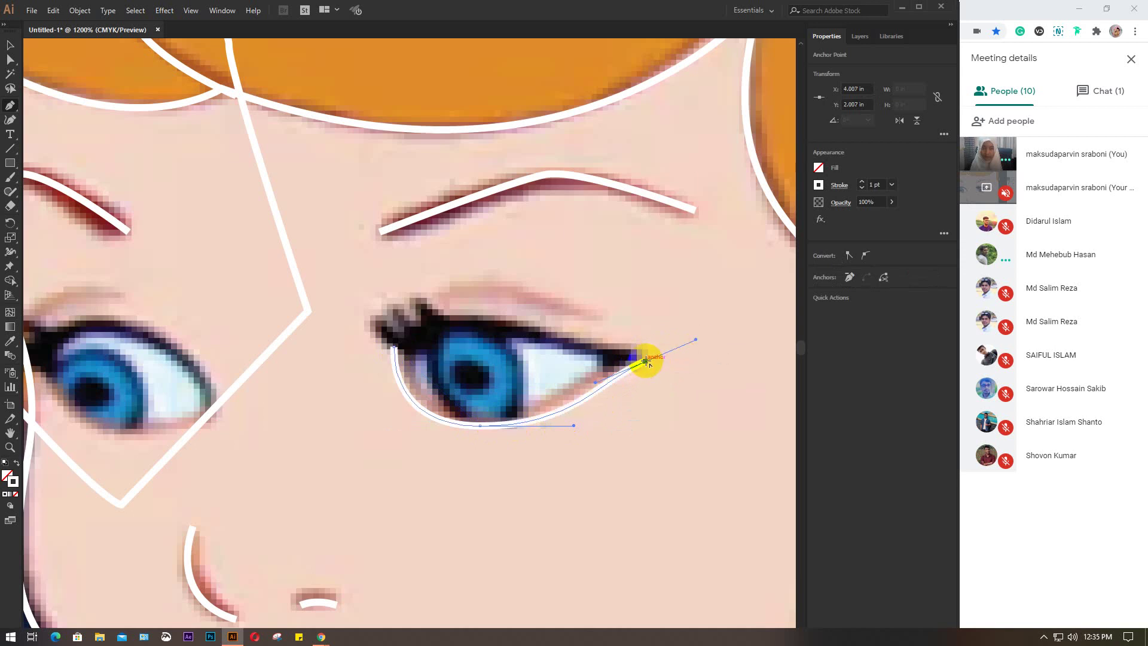
{"action": "left_click_drag", "start_coordinate": [394, 346], "coordinate": [398, 329]}
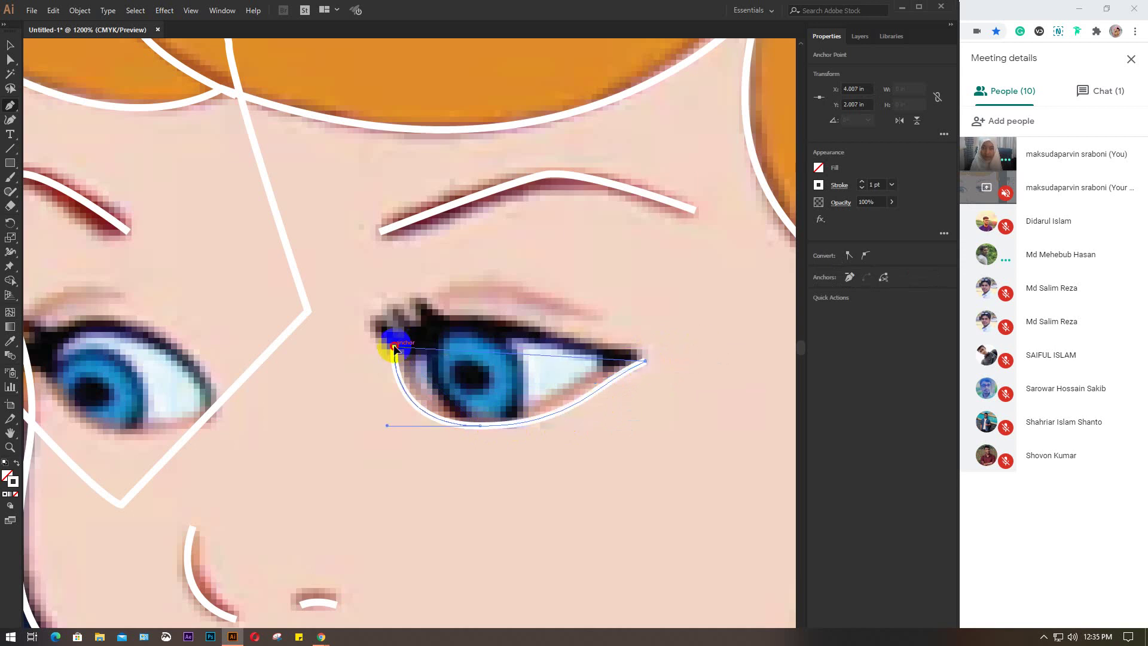
{"action": "left_click_drag", "start_coordinate": [293, 376], "coordinate": [355, 424]}
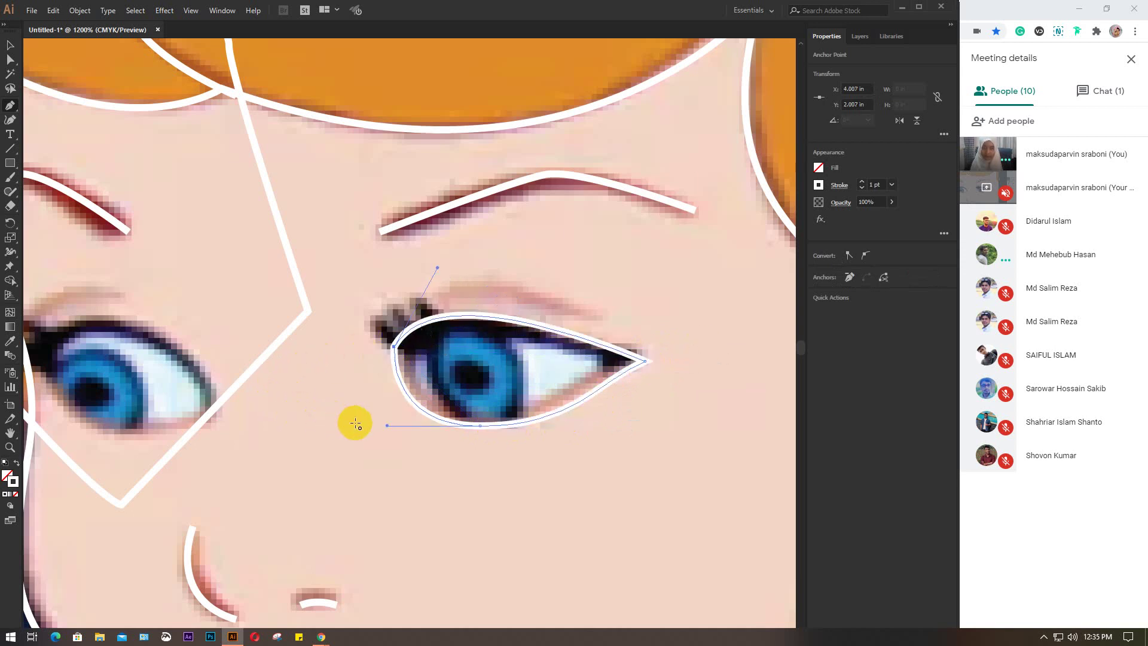
{"action": "key", "text": "ctrl+z"}
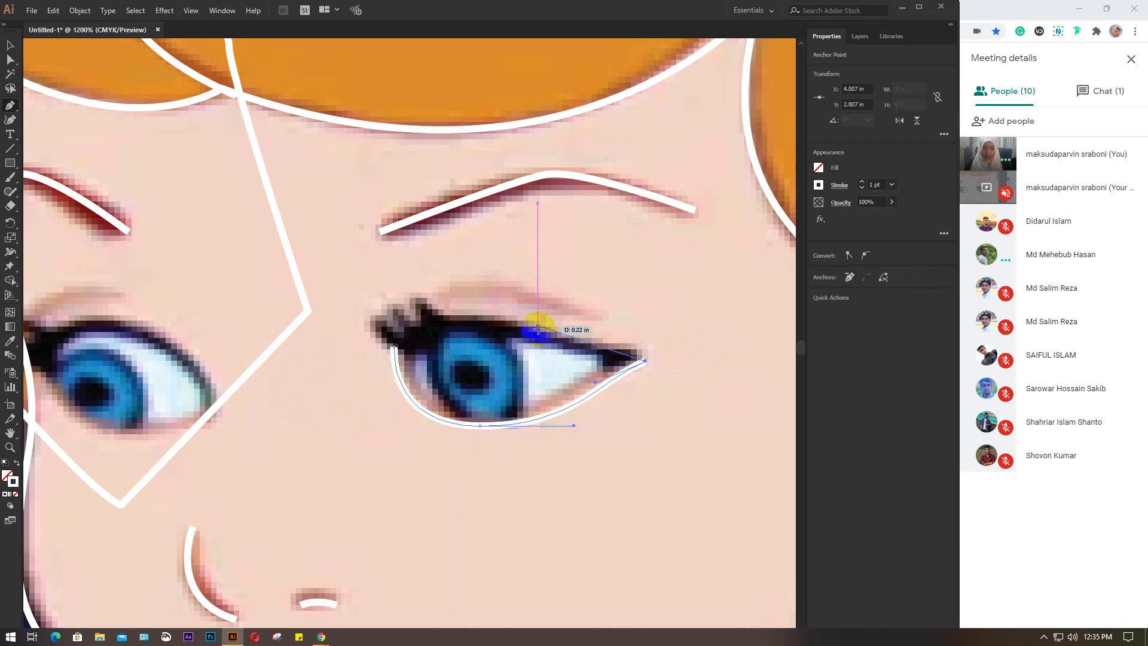
{"action": "left_click_drag", "start_coordinate": [515, 325], "coordinate": [459, 304]}
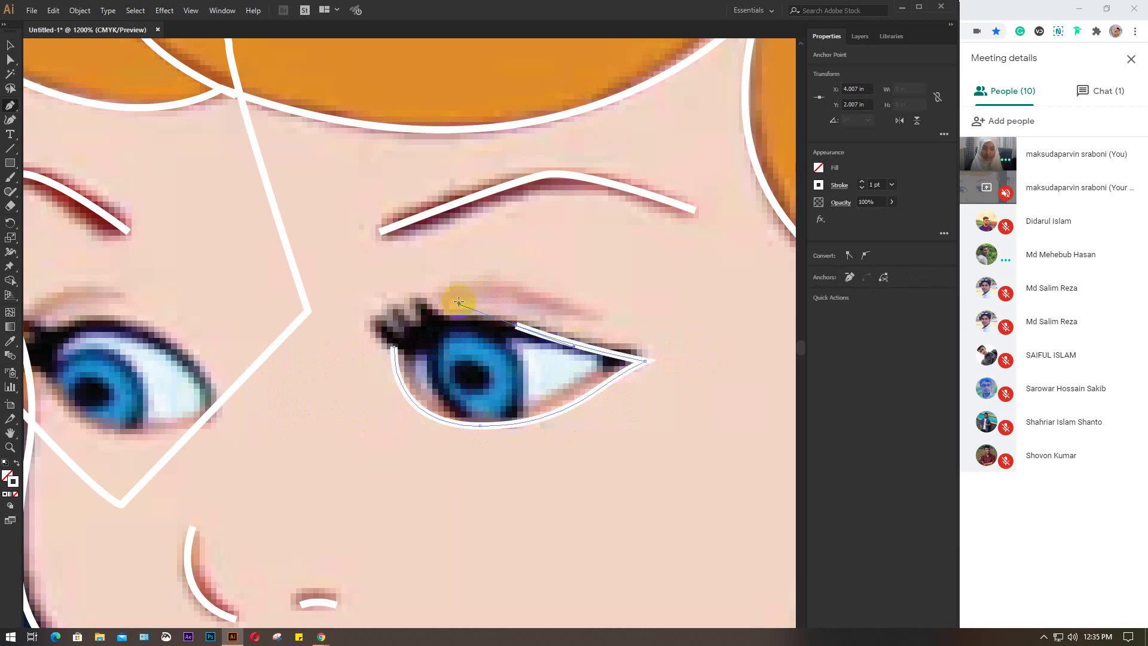
{"action": "left_click_drag", "start_coordinate": [395, 346], "coordinate": [386, 372]}
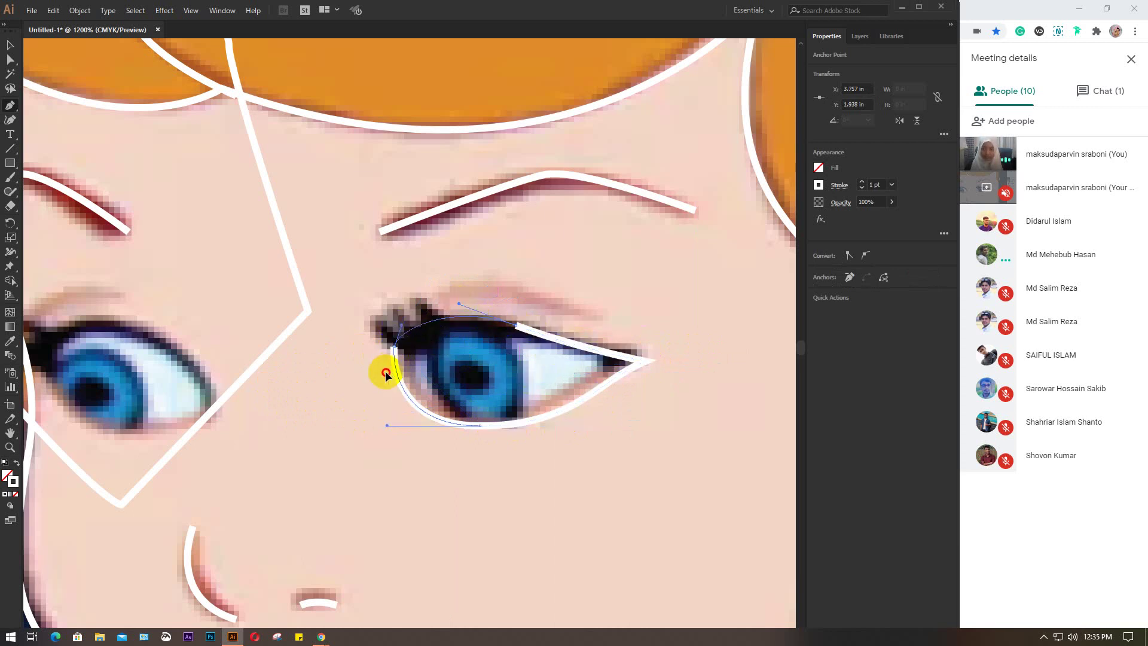
{"action": "left_click", "coordinate": [386, 376], "text": "ctrl"}
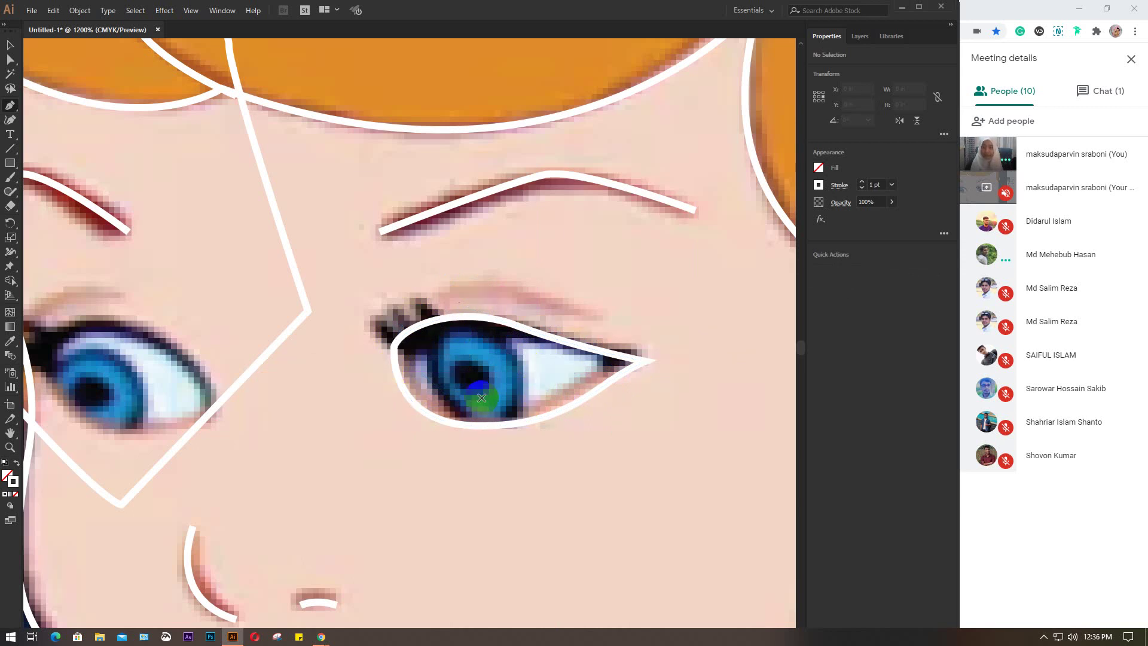
- Trace the iris with a closed white oval
{"action": "left_click", "coordinate": [460, 322]}
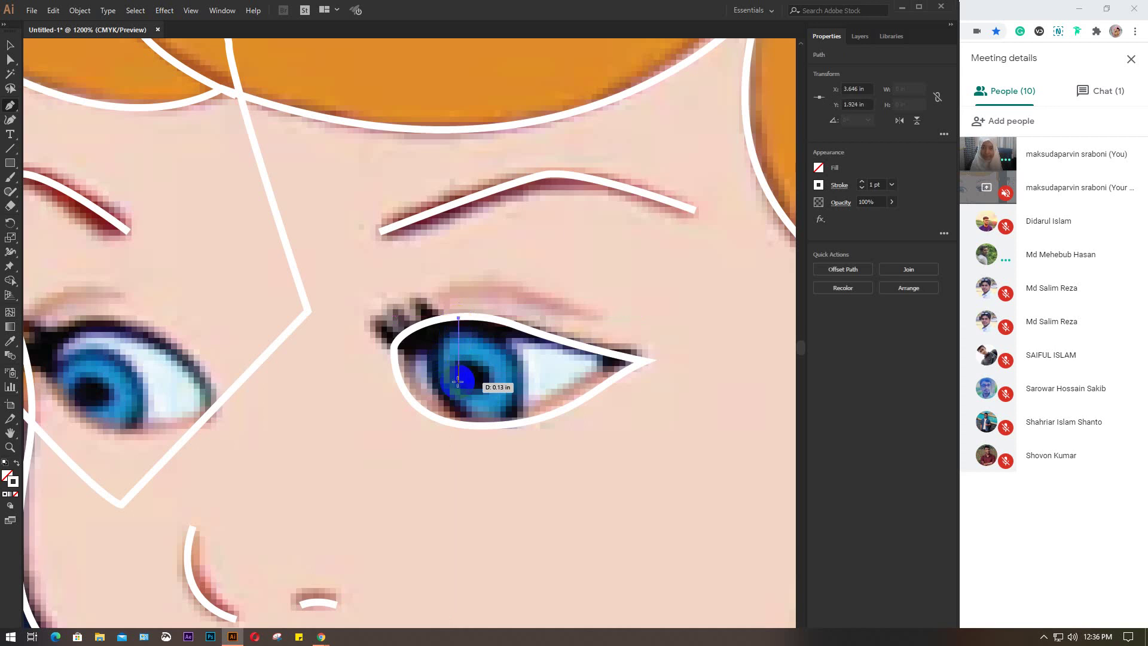
{"action": "mouse_move", "coordinate": [436, 381]}
{"action": "left_mouse_down"}
{"action": "mouse_move", "coordinate": [462, 419]}
{"action": "mouse_move", "coordinate": [502, 424]}
{"action": "left_mouse_up"}
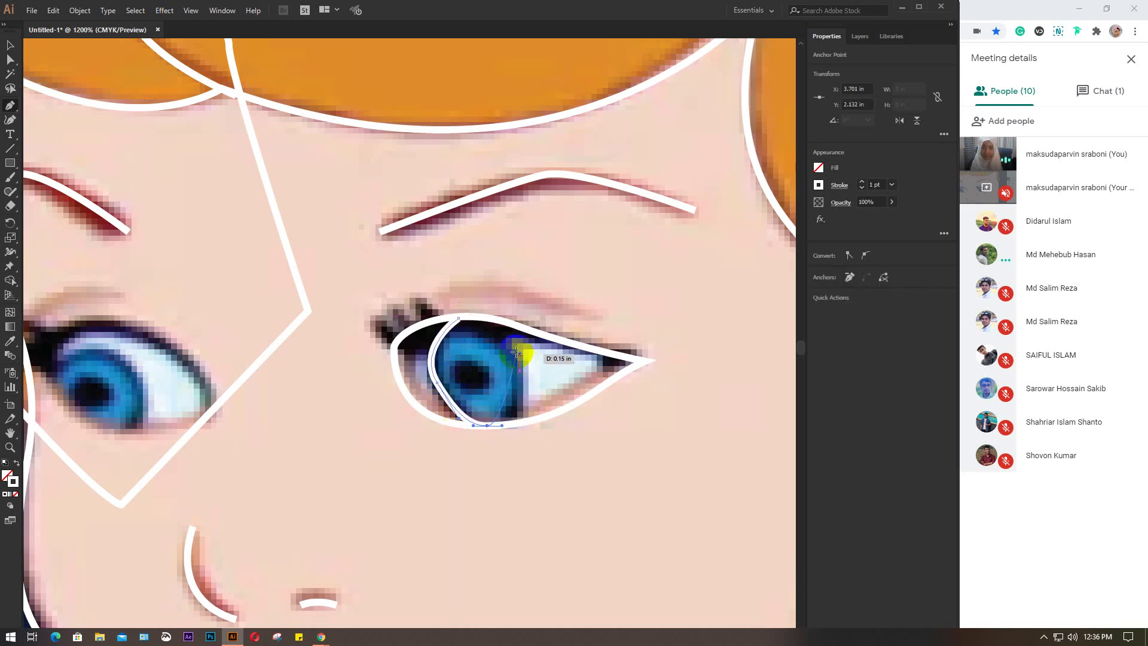
{"action": "mouse_move", "coordinate": [515, 361]}
{"action": "left_mouse_down"}
{"action": "mouse_move", "coordinate": [502, 304]}
{"action": "mouse_move", "coordinate": [451, 339]}
{"action": "left_mouse_up"}
{"action": "left_click", "coordinate": [470, 374], "text": "ctrl"}
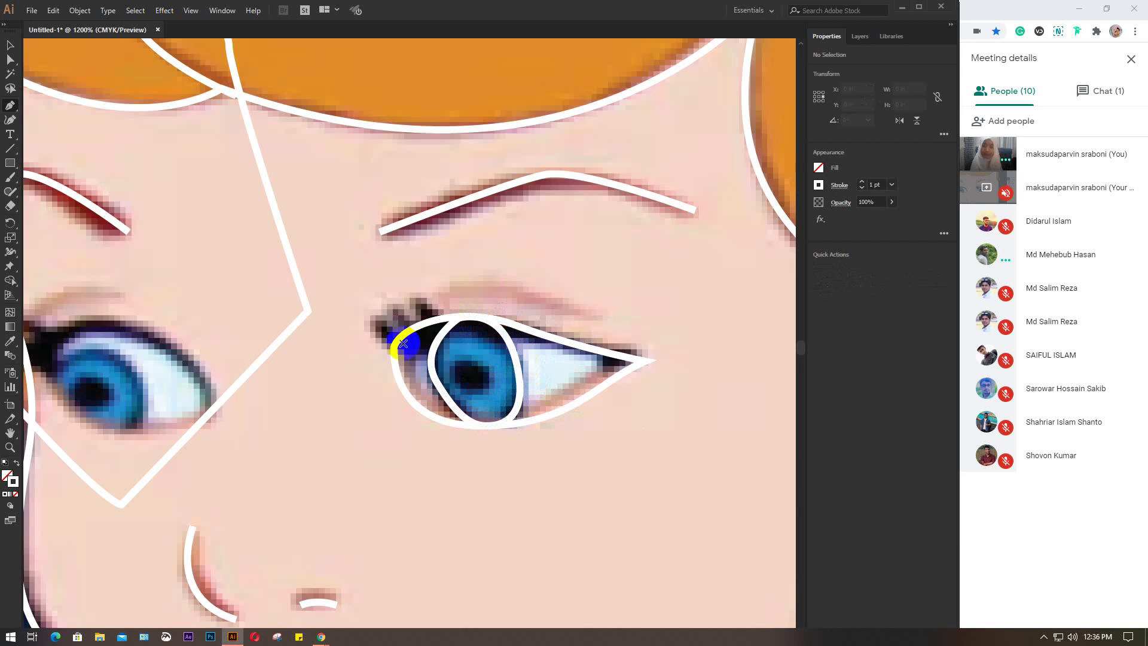
{"action": "left_click_drag", "start_coordinate": [364, 317], "coordinate": [394, 347]}
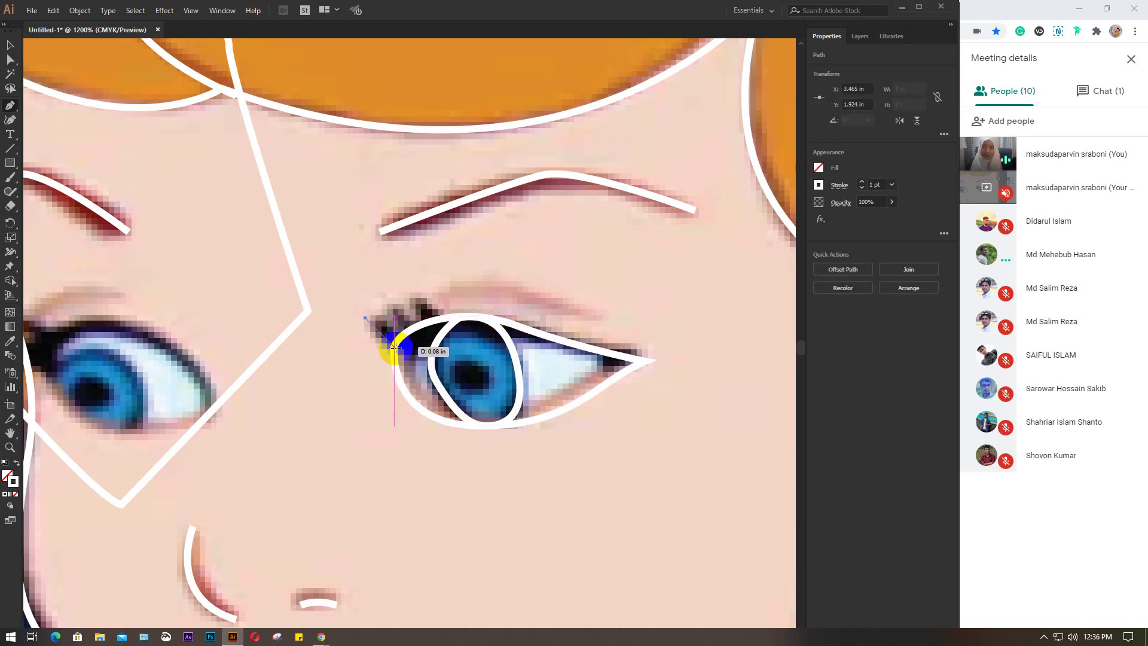
- Draw two short lash strokes at the right eye's inner corner
{"action": "left_click", "coordinate": [396, 346]}
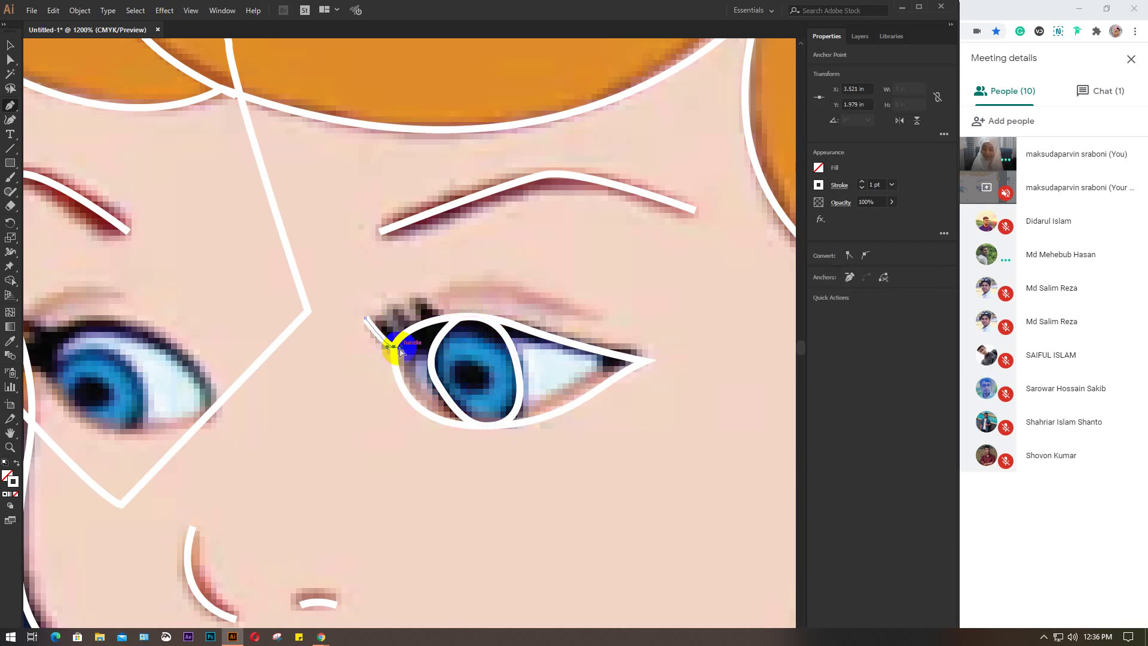
{"action": "left_click_drag", "start_coordinate": [386, 304], "coordinate": [410, 326]}
{"action": "left_click", "coordinate": [413, 328]}
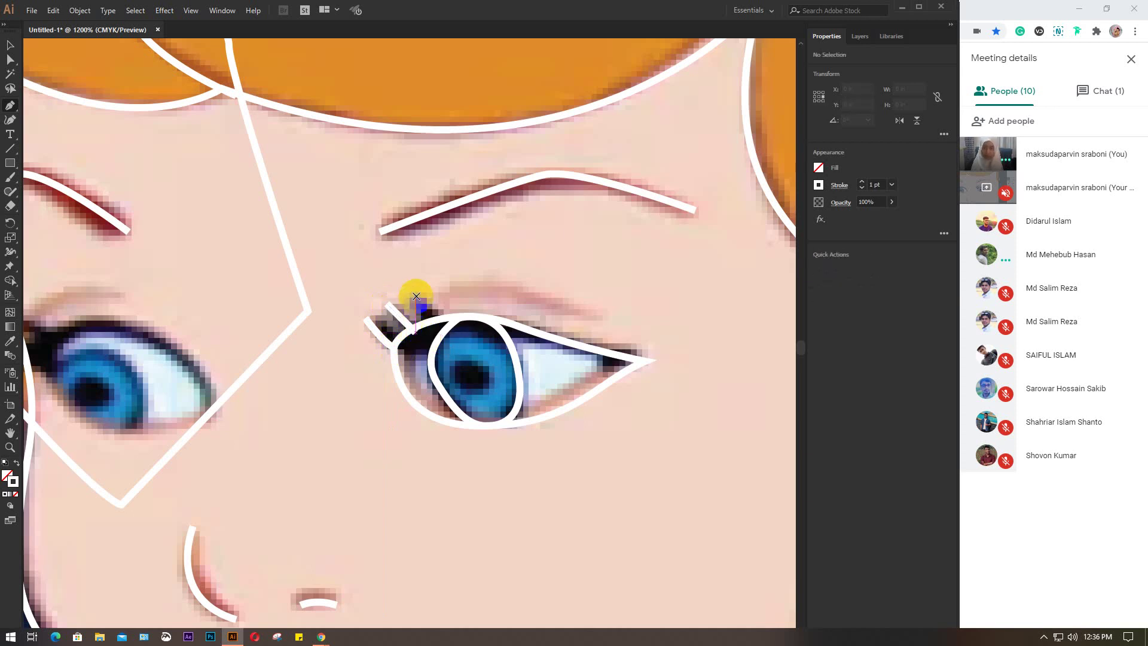
{"action": "left_click_drag", "start_coordinate": [416, 296], "coordinate": [437, 323]}
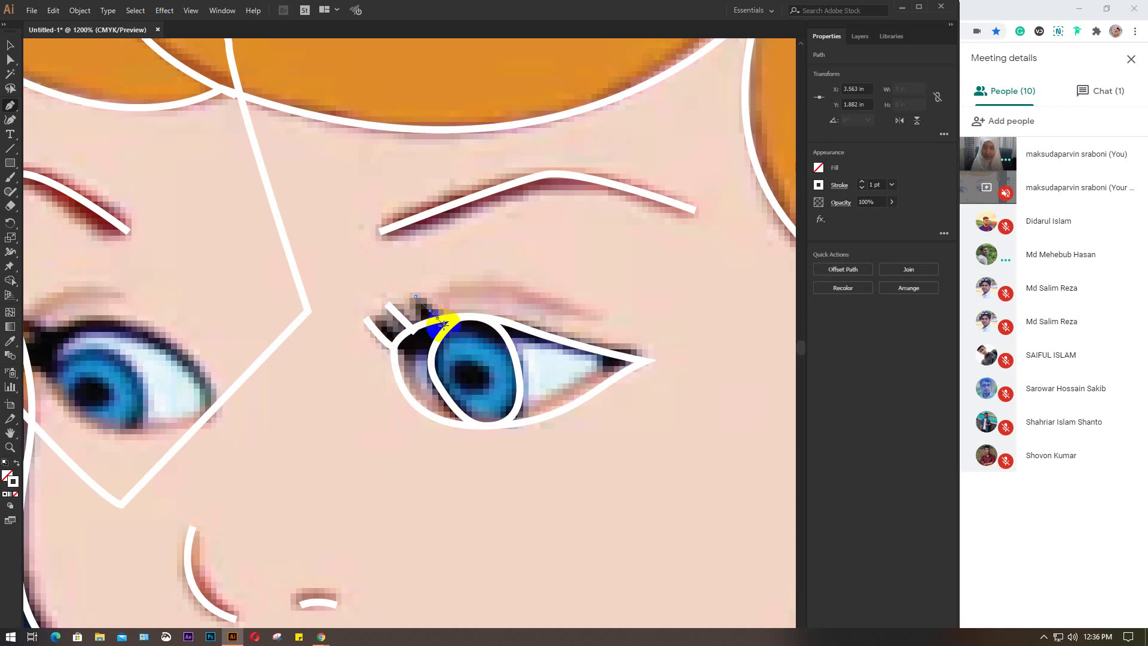
{"action": "mouse_move", "coordinate": [326, 473]}
{"action": "left_mouse_down"}
{"action": "mouse_move", "coordinate": [396, 470]}
{"action": "mouse_move", "coordinate": [326, 451]}
{"action": "left_mouse_up"}
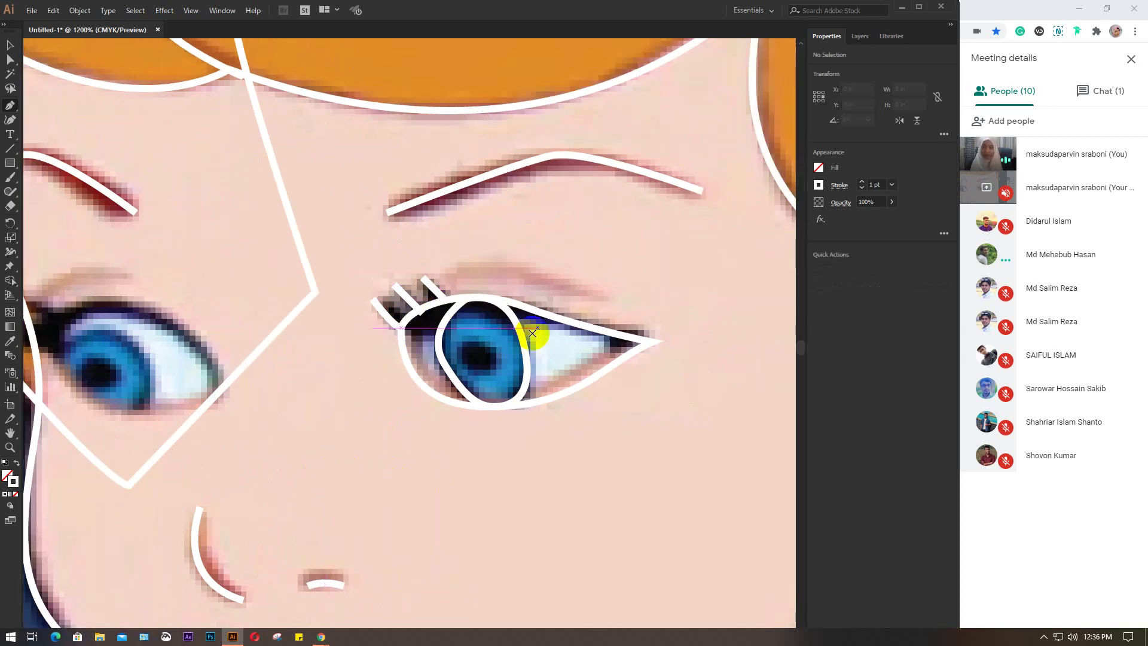
- Arc a white crease above the right eye and begin outlining the left eye
{"action": "left_click", "coordinate": [602, 298]}
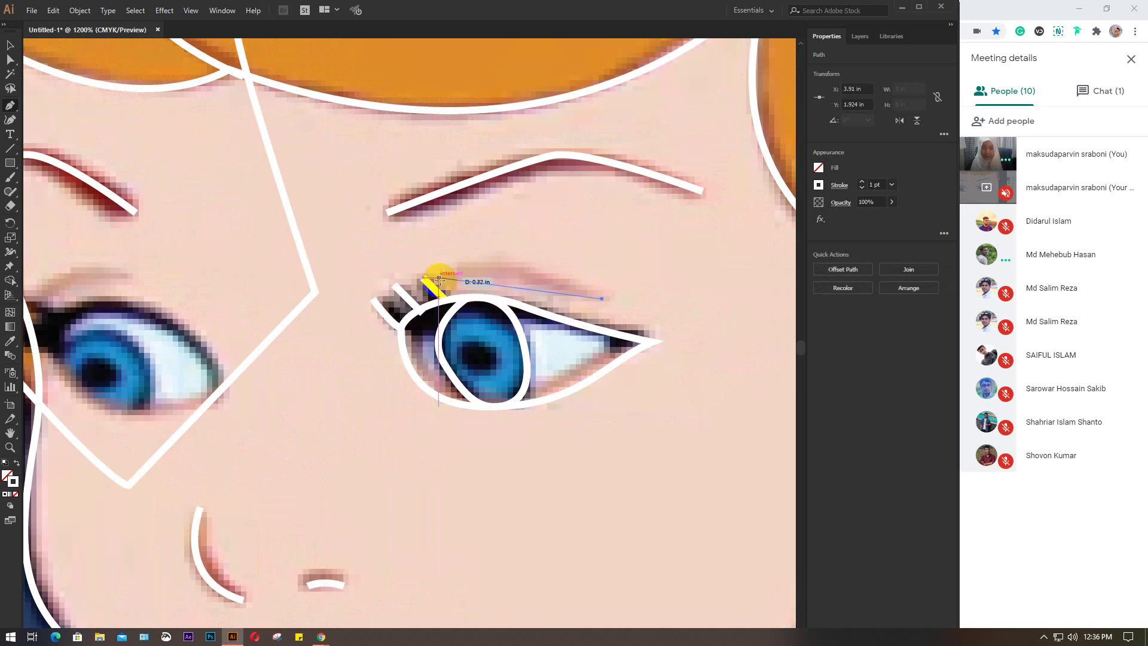
{"action": "left_click_drag", "start_coordinate": [444, 278], "coordinate": [379, 299]}
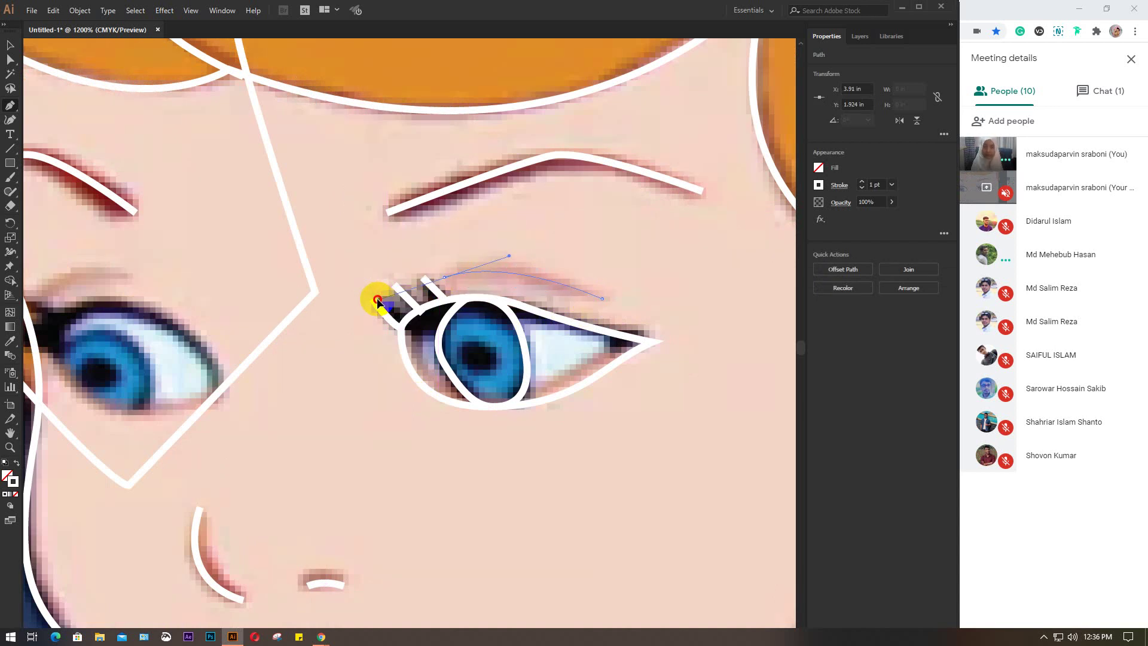
{"action": "key", "text": "Escape"}
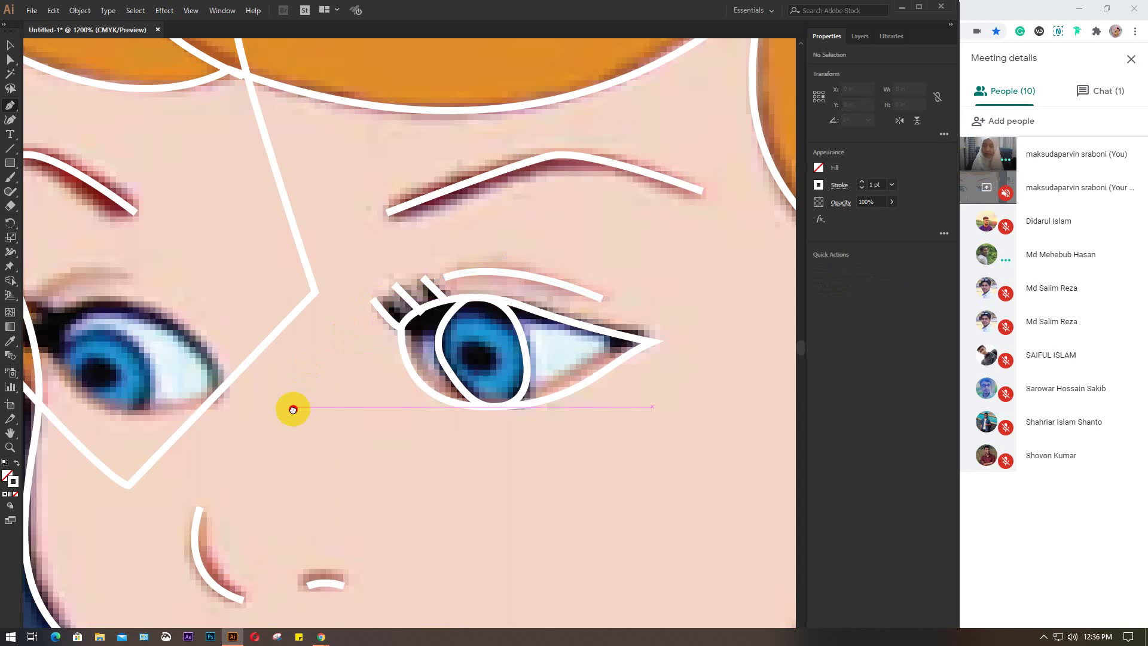
{"action": "mouse_move", "coordinate": [293, 409]}
{"action": "left_mouse_down"}
{"action": "mouse_move", "coordinate": [415, 418]}
{"action": "mouse_move", "coordinate": [324, 361]}
{"action": "left_mouse_up"}
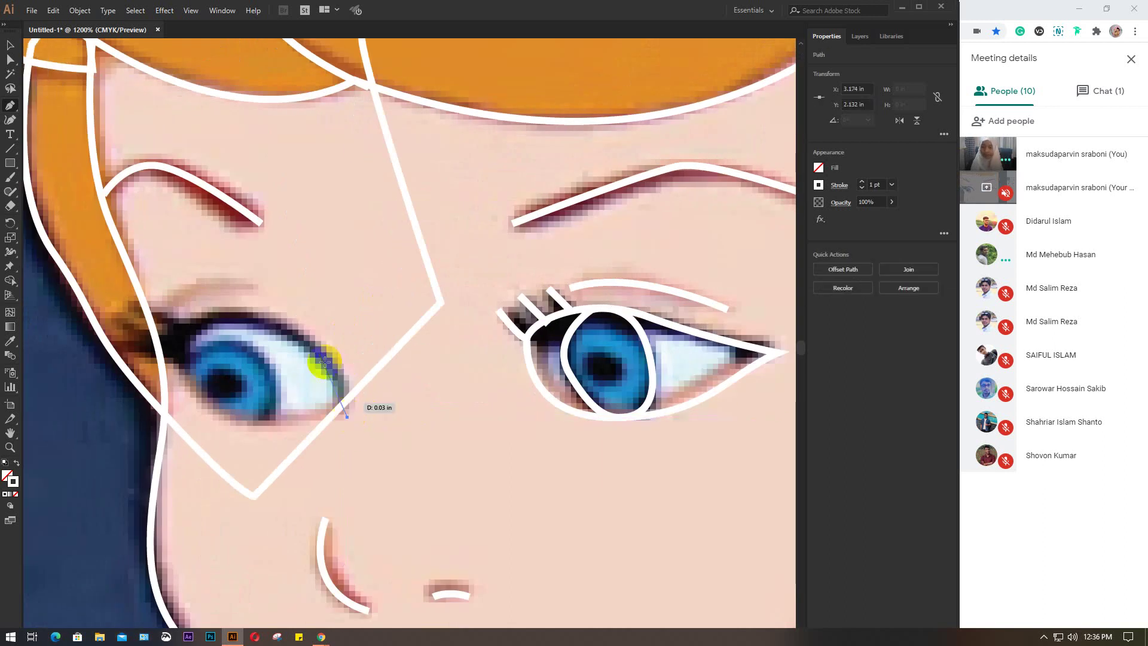
{"action": "left_click_drag", "start_coordinate": [240, 310], "coordinate": [147, 281]}
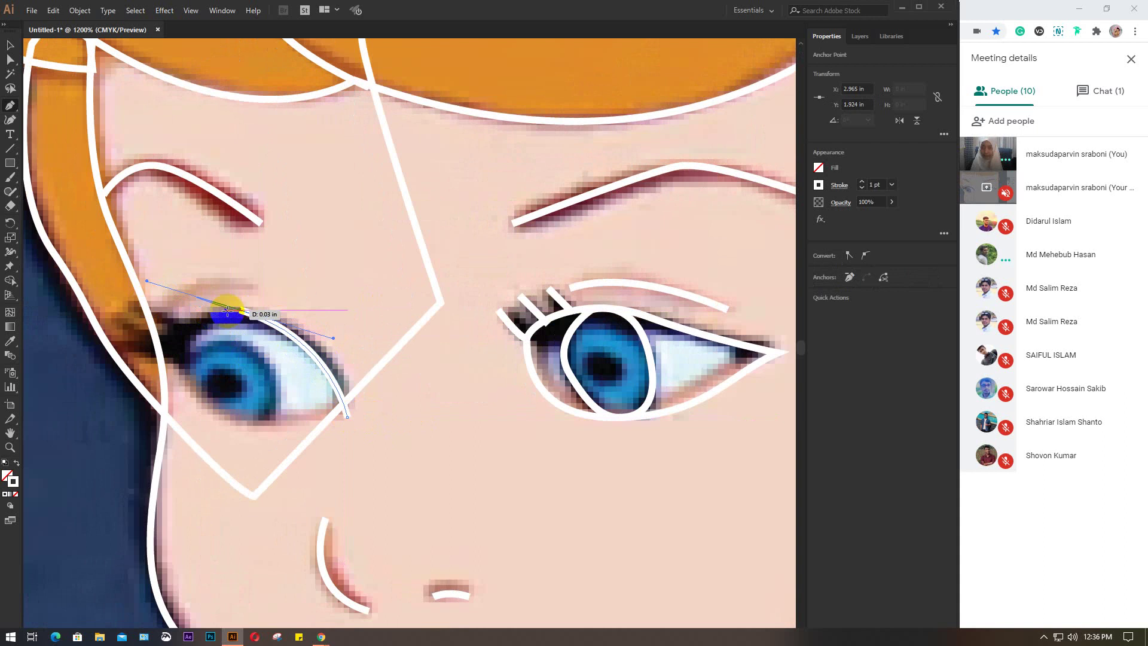
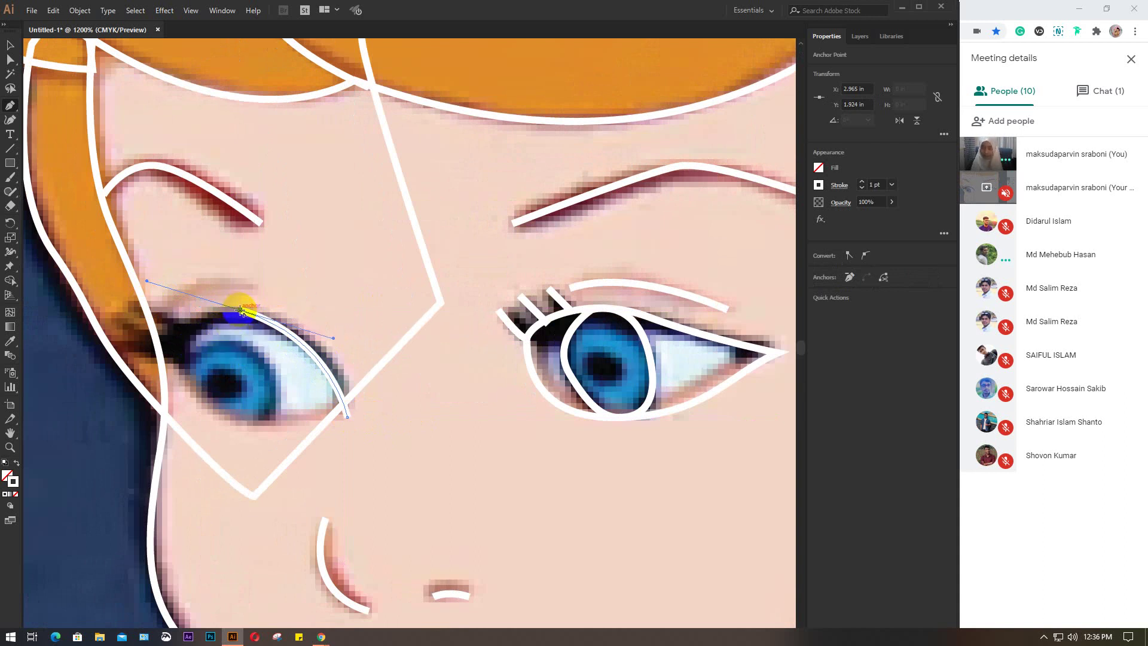
- Finish the left eye's outline, curving the upper and lower lids and closing it at the outer corner
{"action": "left_click", "coordinate": [240, 310]}
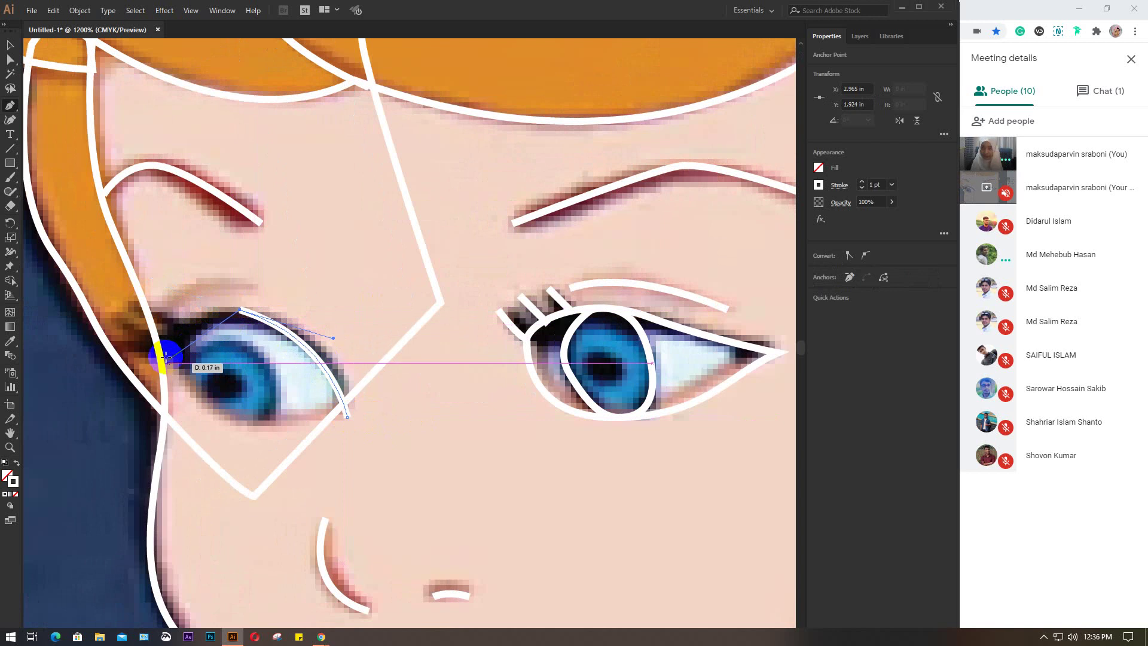
{"action": "mouse_move", "coordinate": [168, 359]}
{"action": "left_mouse_down"}
{"action": "mouse_move", "coordinate": [149, 413]}
{"action": "mouse_move", "coordinate": [161, 417]}
{"action": "left_mouse_up"}
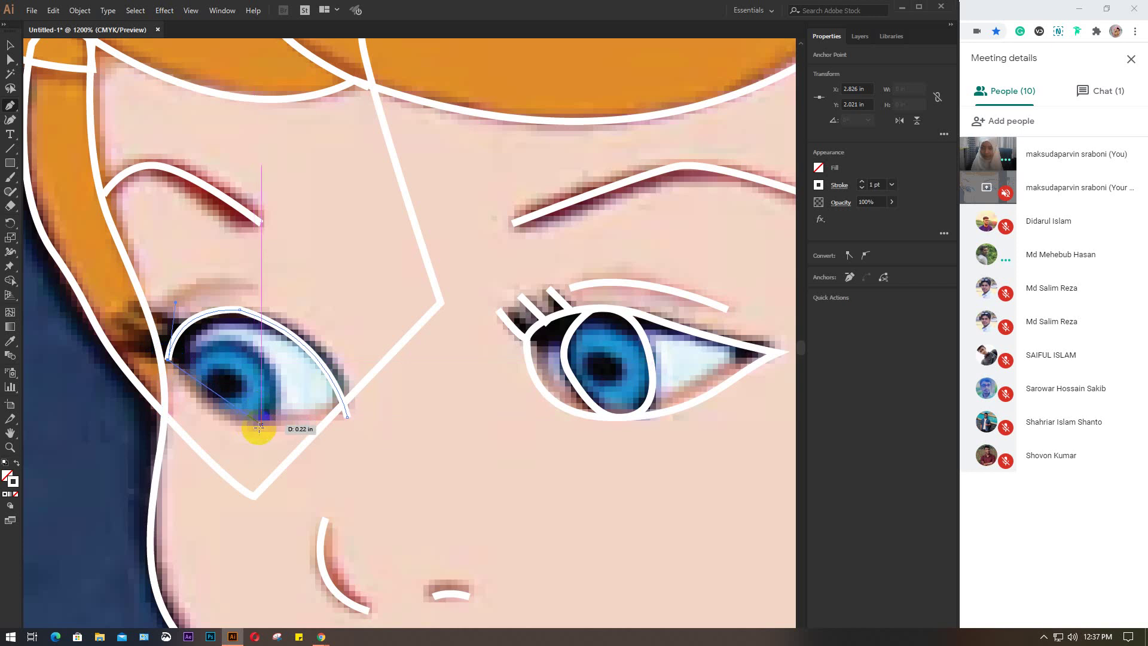
{"action": "left_click_drag", "start_coordinate": [261, 424], "coordinate": [298, 426]}
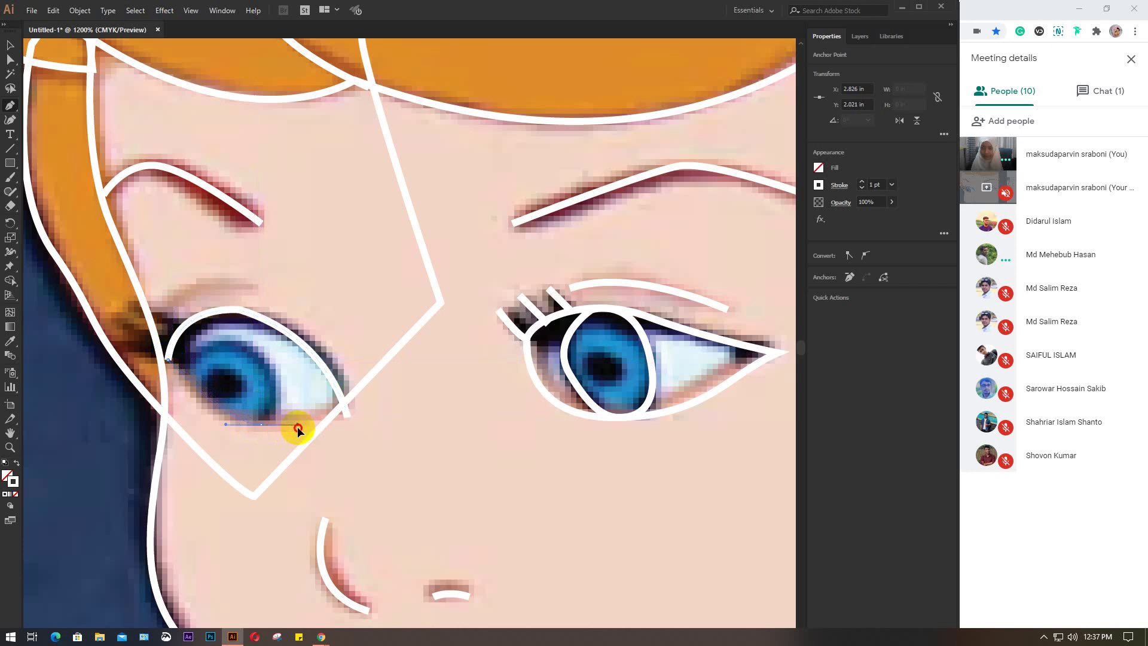
{"action": "left_click", "coordinate": [348, 419]}
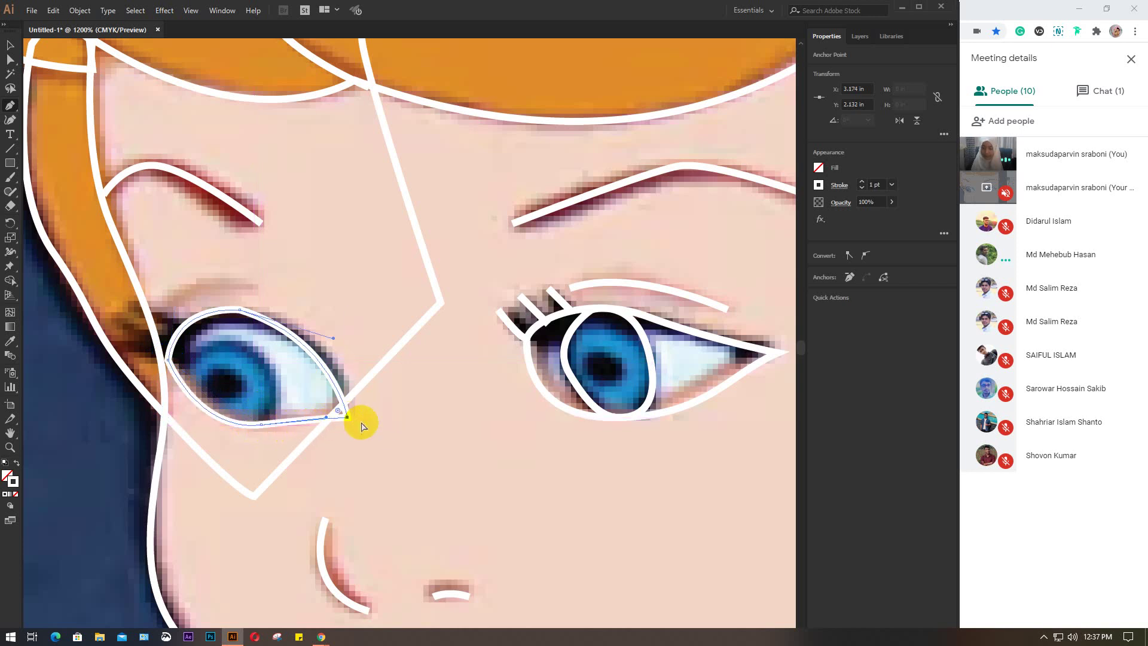
{"action": "left_click", "coordinate": [358, 423], "text": "ctrl"}
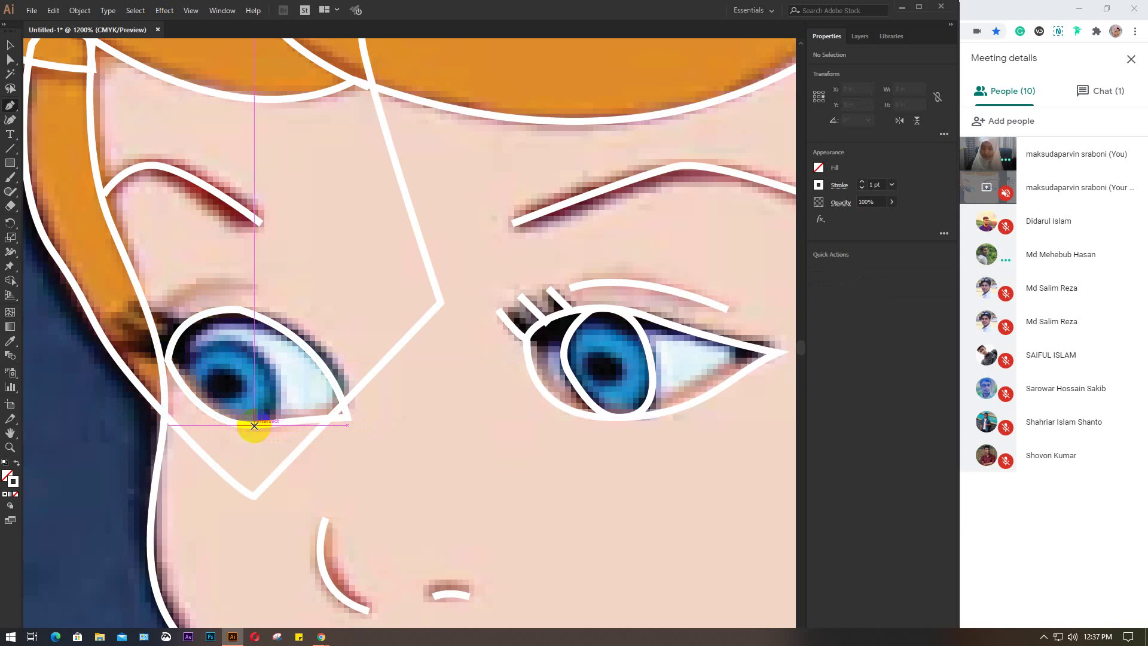
- Trace the iris as a closed curved path inside the left eye
{"action": "left_click", "coordinate": [254, 424]}
{"action": "left_click_drag", "start_coordinate": [247, 346], "coordinate": [190, 323]}
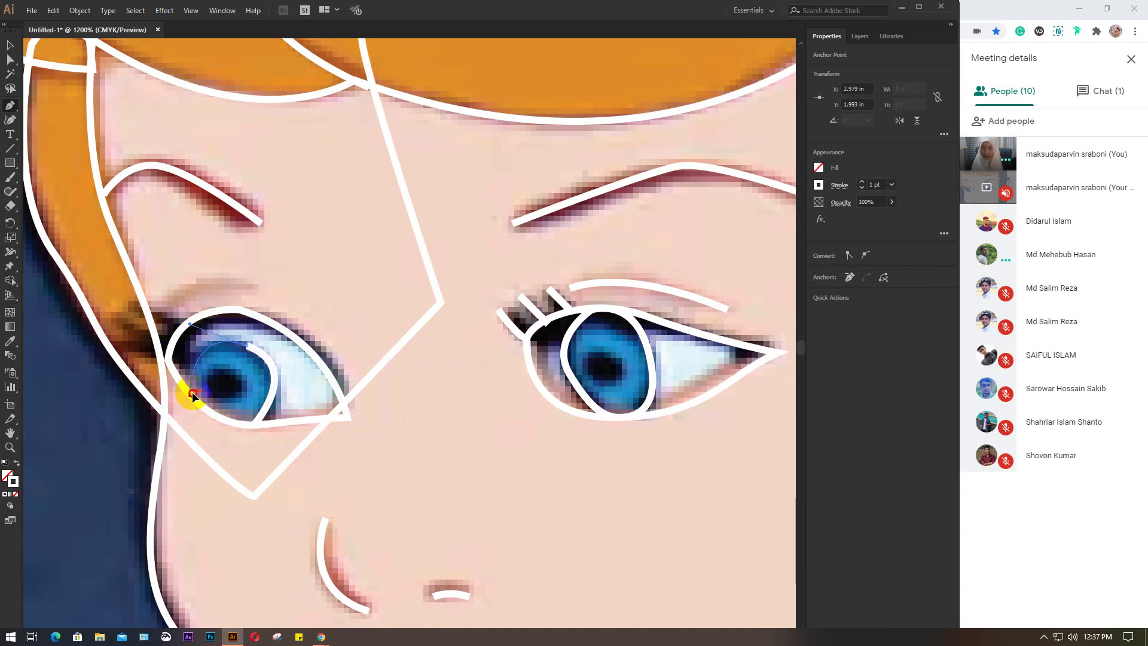
{"action": "left_click", "coordinate": [189, 395]}
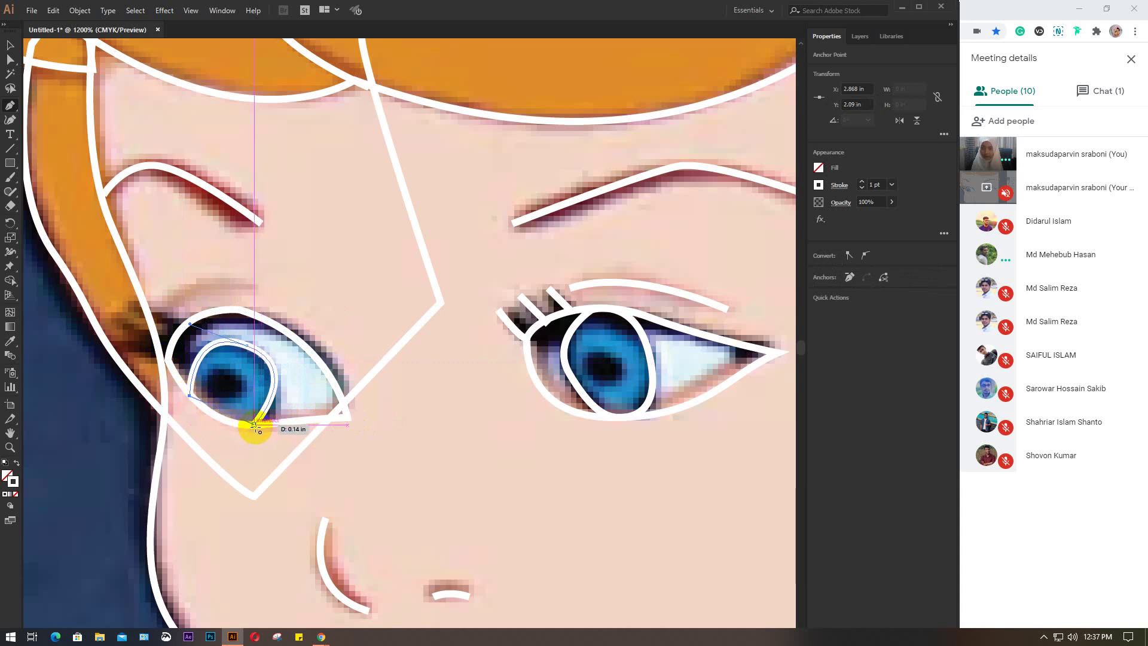
{"action": "left_click_drag", "start_coordinate": [256, 427], "coordinate": [288, 418]}
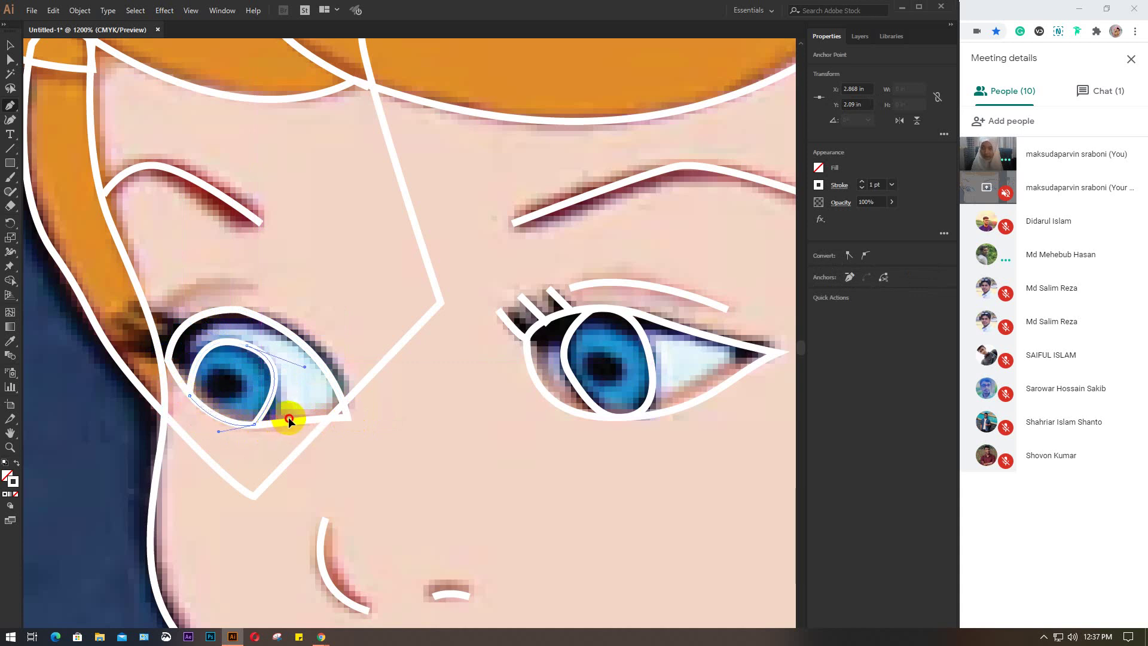
{"action": "left_click", "coordinate": [289, 418], "text": "ctrl"}
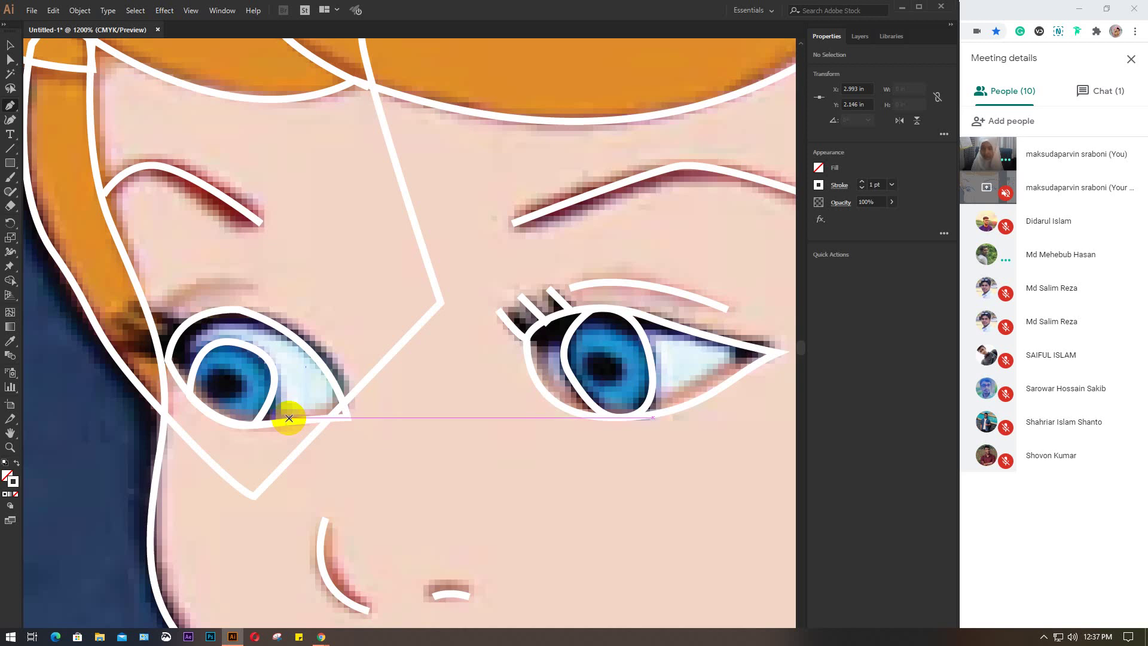
- Draw curved lash strokes at the eye's outer corner, undoing two misplaced attempts
{"action": "left_click", "coordinate": [131, 301]}
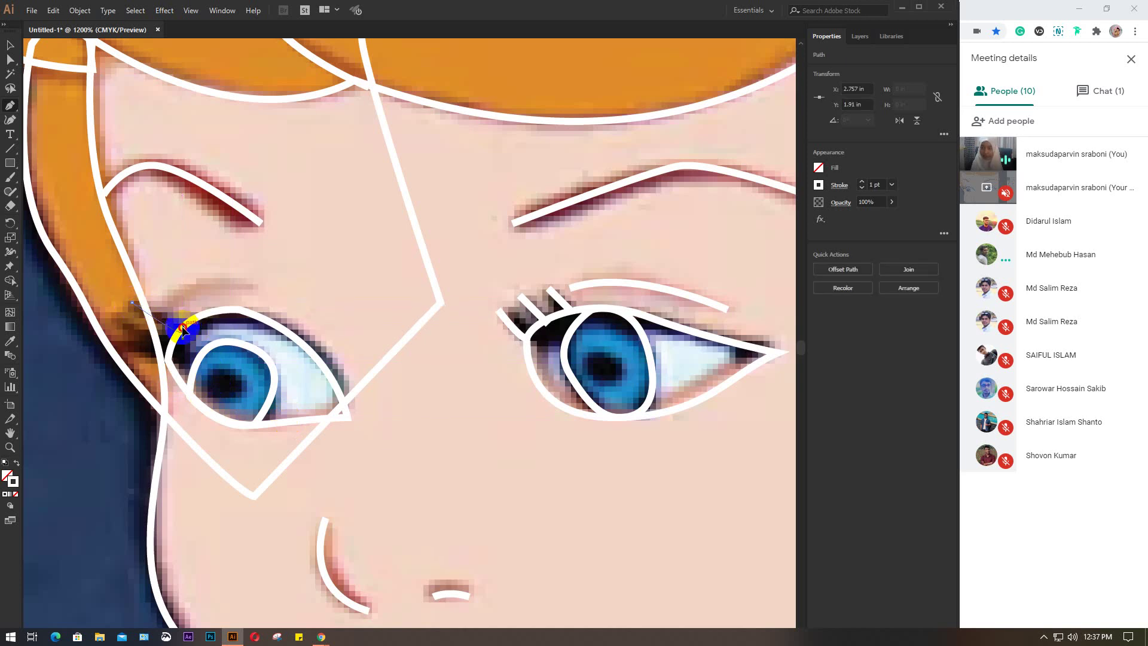
{"action": "left_click", "coordinate": [205, 335]}
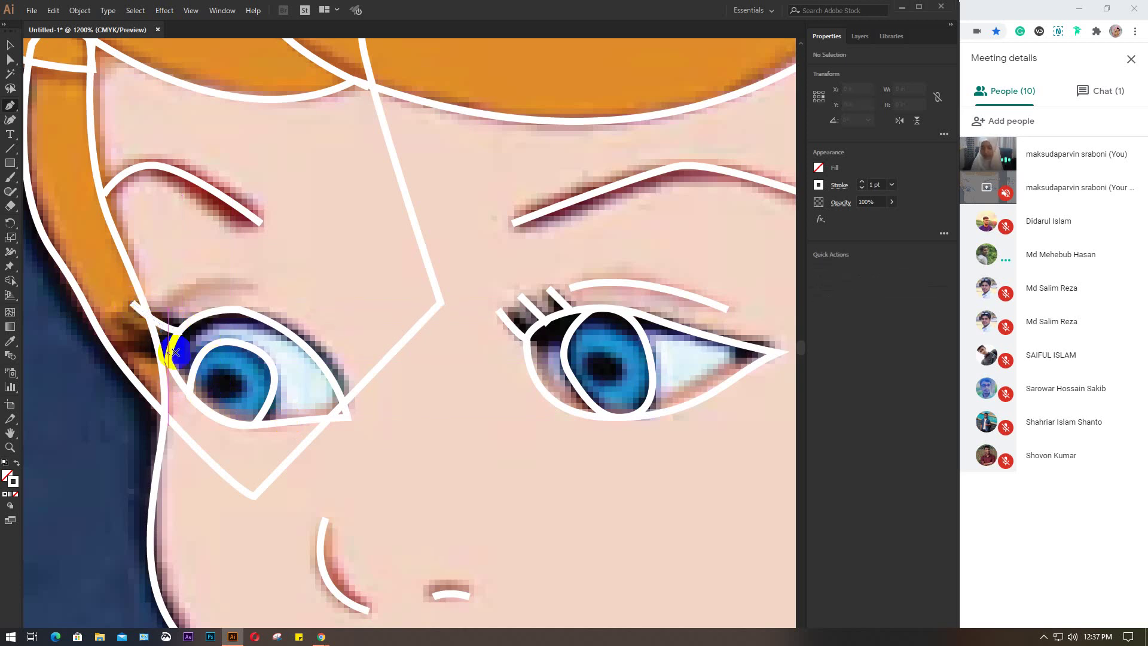
{"action": "key", "text": "ctrl+z"}
{"action": "key", "text": "ctrl+z"}
{"action": "left_click", "coordinate": [118, 316]}
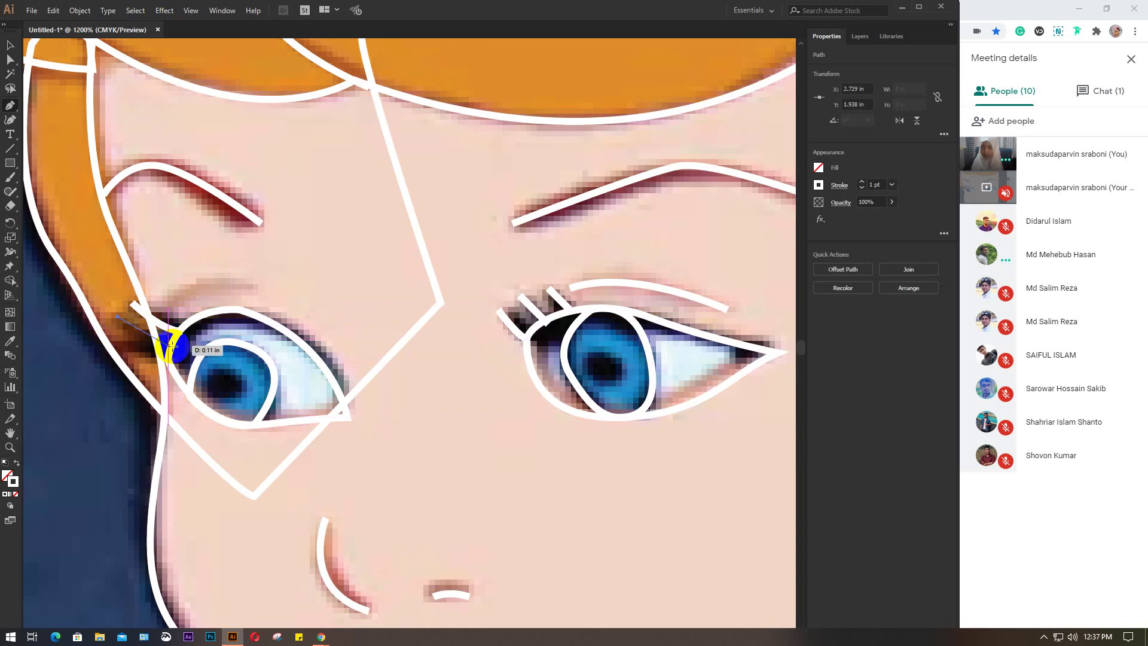
{"action": "left_click_drag", "start_coordinate": [169, 346], "coordinate": [191, 353]}
{"action": "key", "text": "ctrl+z"}
{"action": "key", "text": "ctrl+z"}
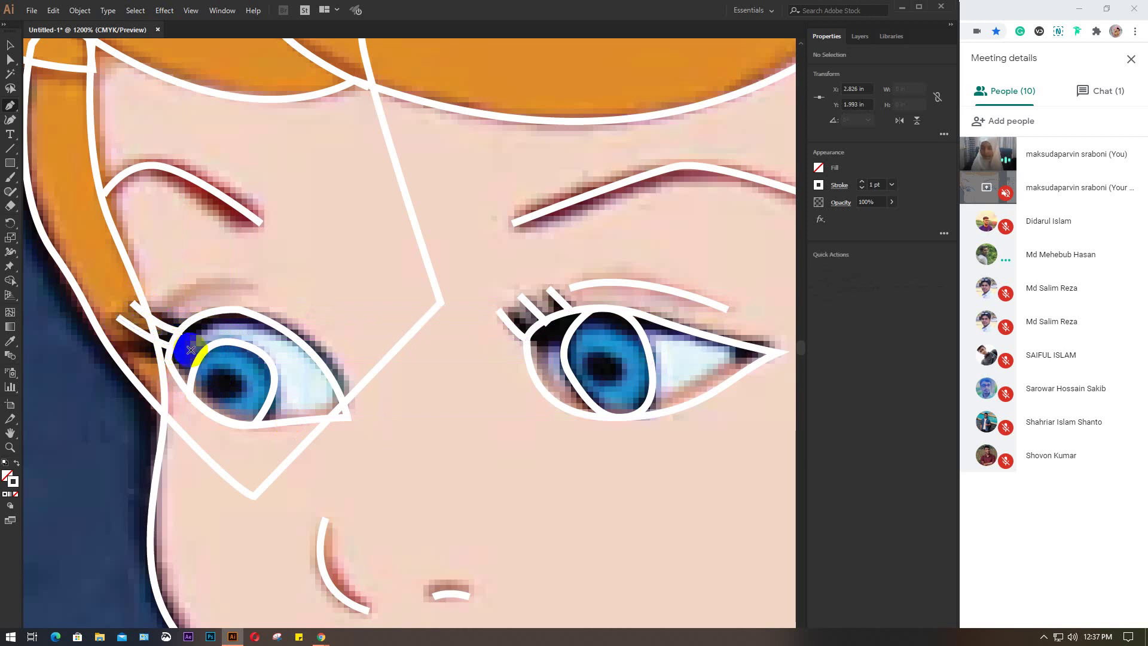
{"action": "left_click", "coordinate": [112, 338]}
{"action": "left_click_drag", "start_coordinate": [154, 359], "coordinate": [184, 361]}
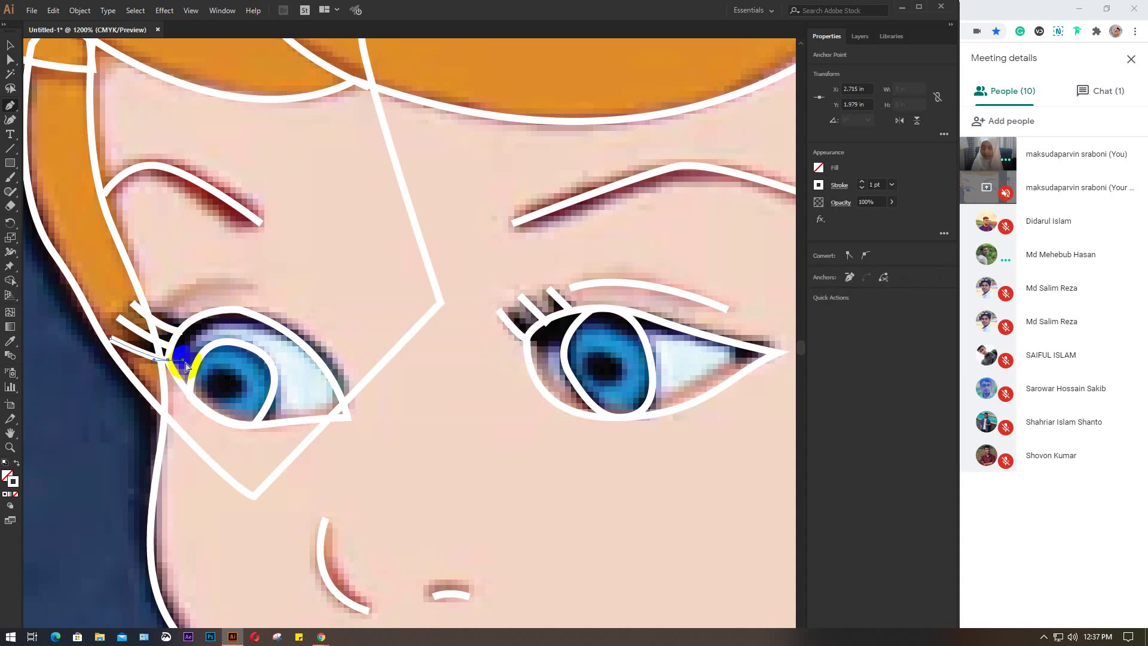
- Trace the sleeve edge upward with curved anchors to the neck, redoing one stray anchor
{"action": "scroll", "coordinate": [437, 402], "scroll_direction": "down", "scroll_amount": 5}
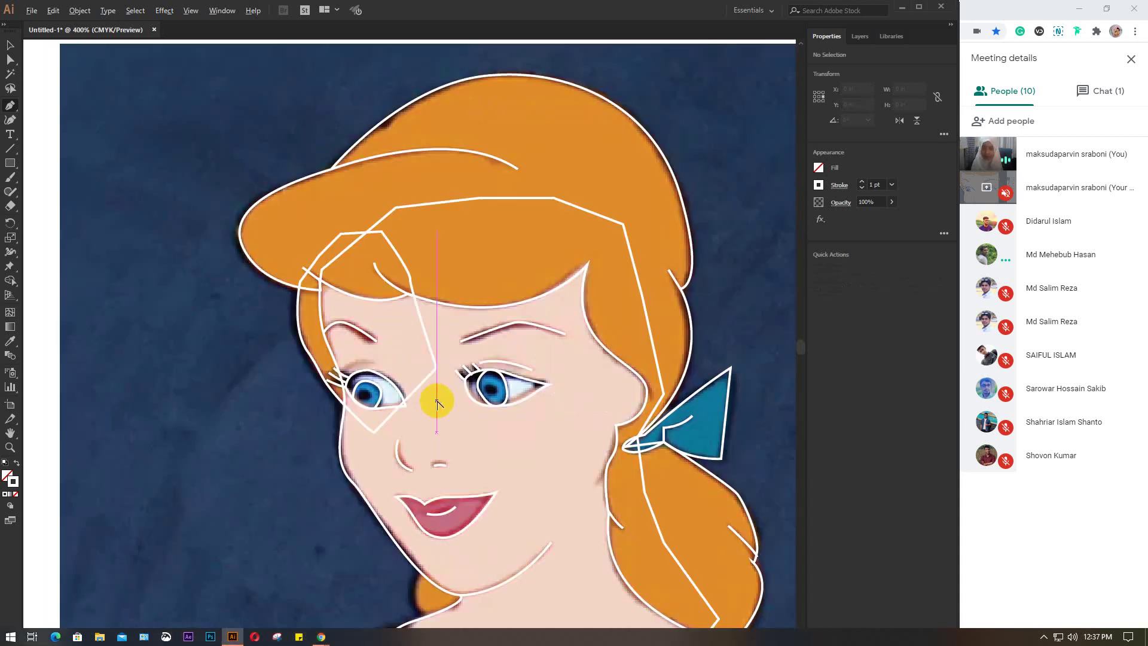
{"action": "scroll", "coordinate": [437, 402], "scroll_direction": "down", "scroll_amount": 2}
{"action": "scroll", "coordinate": [389, 440], "scroll_direction": "up", "scroll_amount": 1}
{"action": "scroll", "coordinate": [377, 358], "scroll_direction": "down", "scroll_amount": 1}
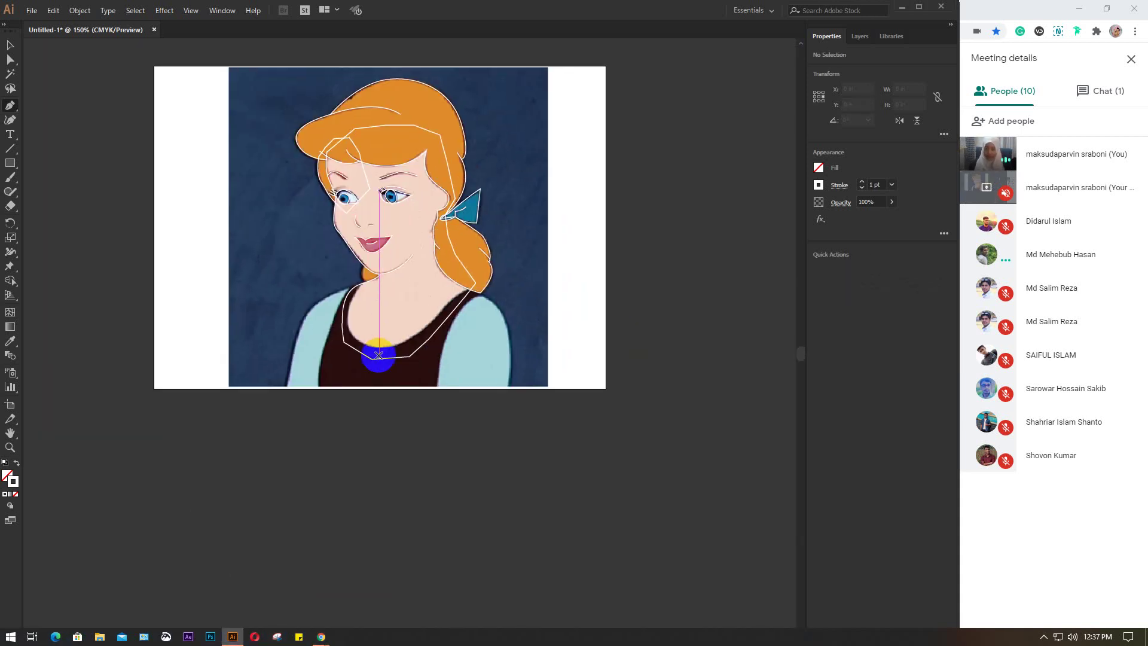
{"action": "scroll", "coordinate": [369, 383], "scroll_direction": "up", "scroll_amount": 3}
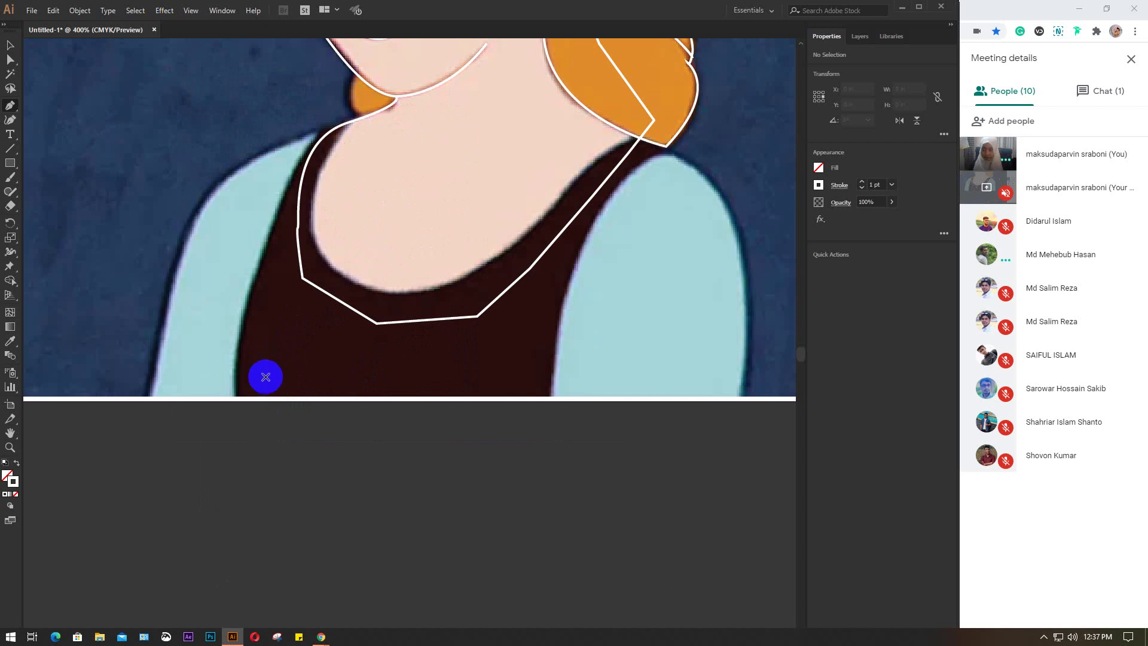
{"action": "left_click", "coordinate": [236, 395]}
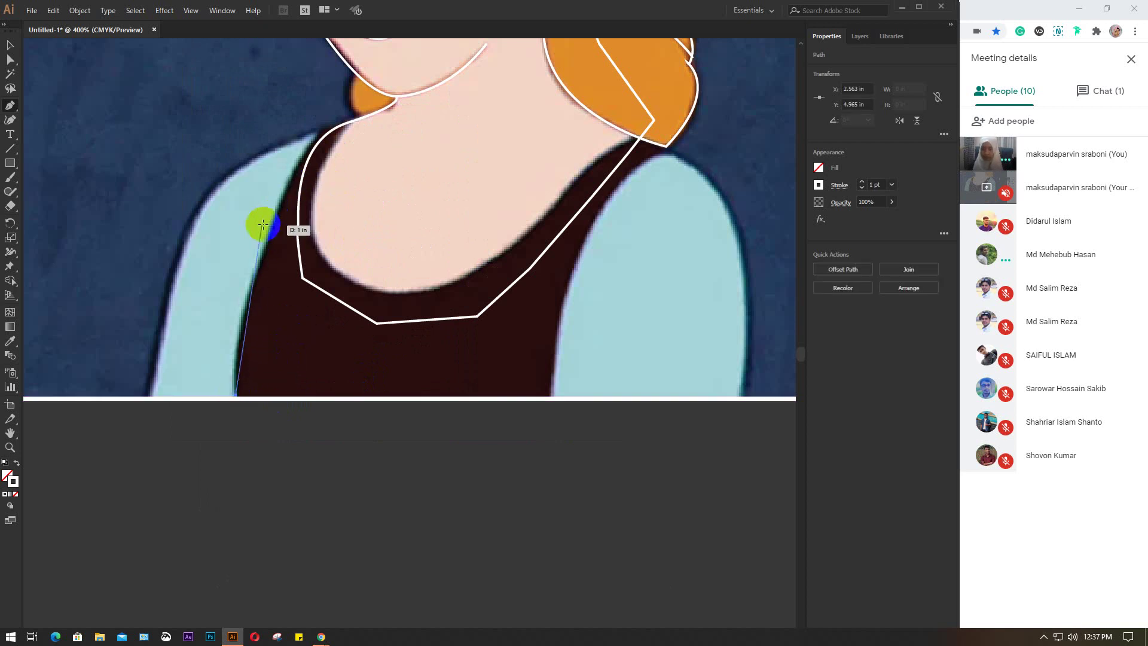
{"action": "left_click", "coordinate": [257, 264]}
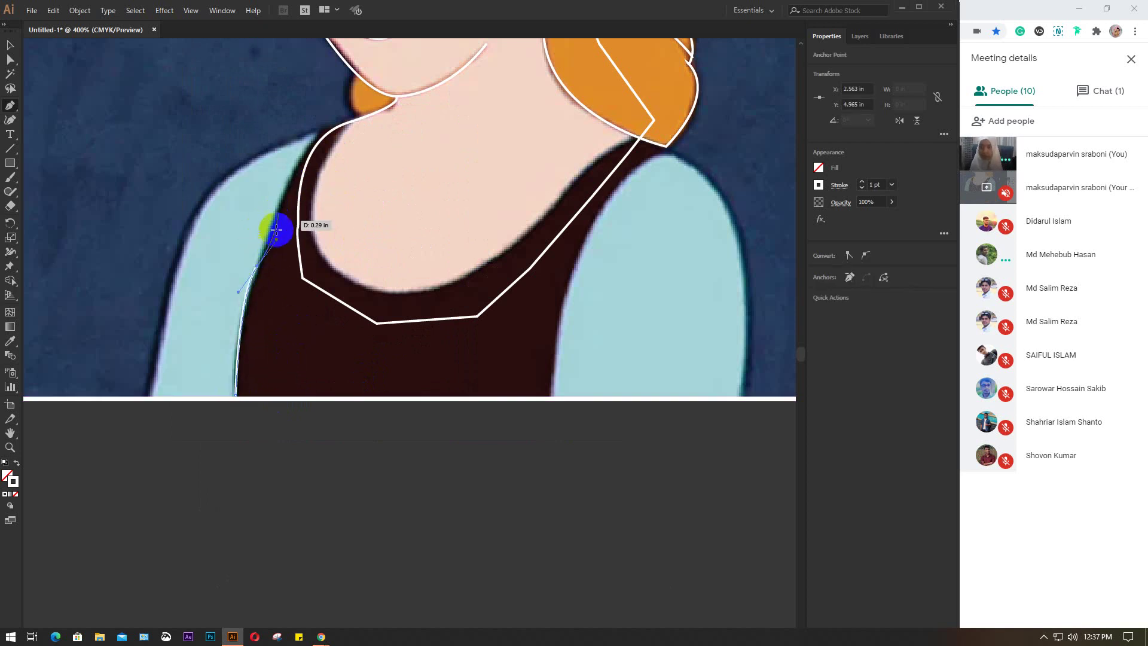
{"action": "left_click", "coordinate": [299, 161]}
{"action": "key", "text": "ctrl+z"}
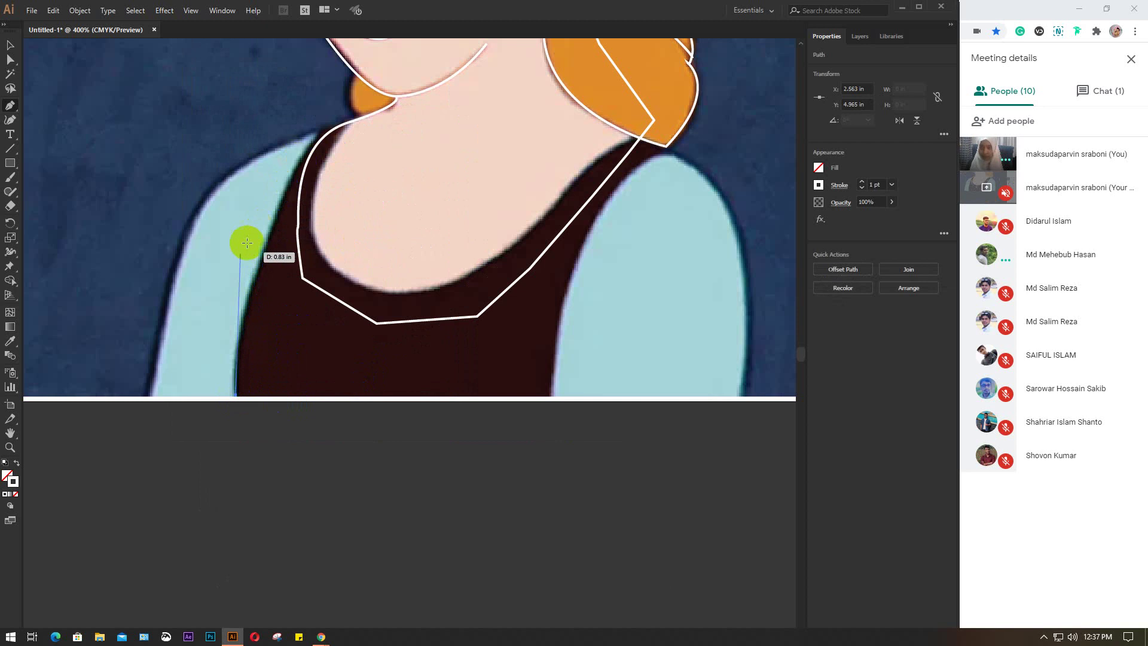
{"action": "left_click", "coordinate": [258, 269]}
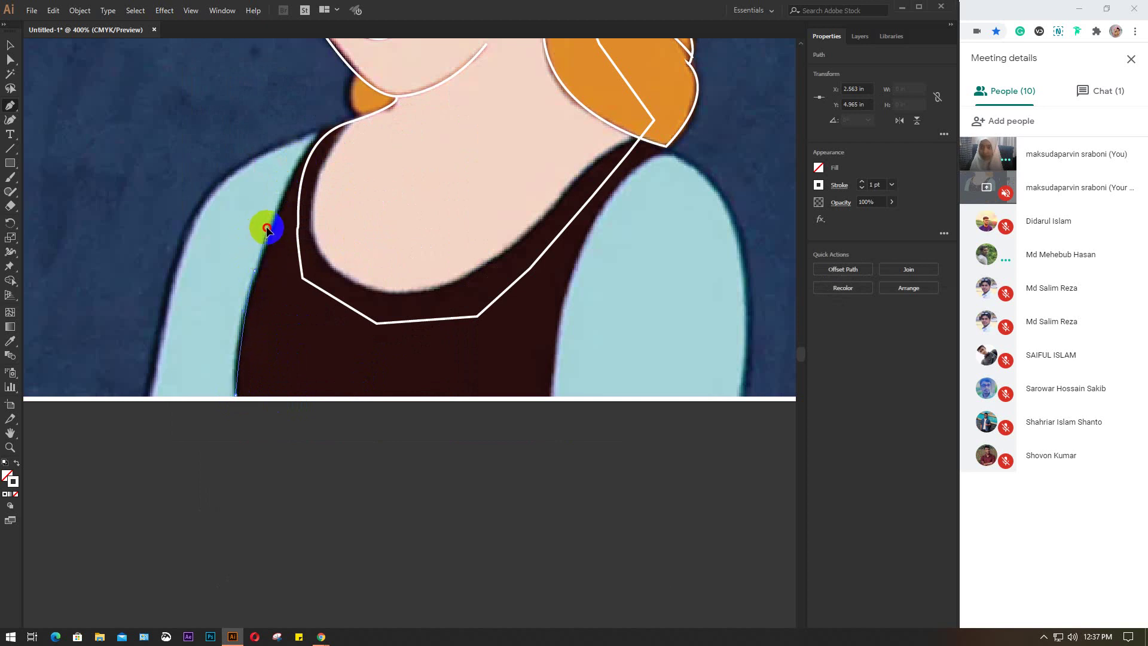
{"action": "left_click_drag", "start_coordinate": [267, 229], "coordinate": [277, 215]}
{"action": "left_click", "coordinate": [315, 132]}
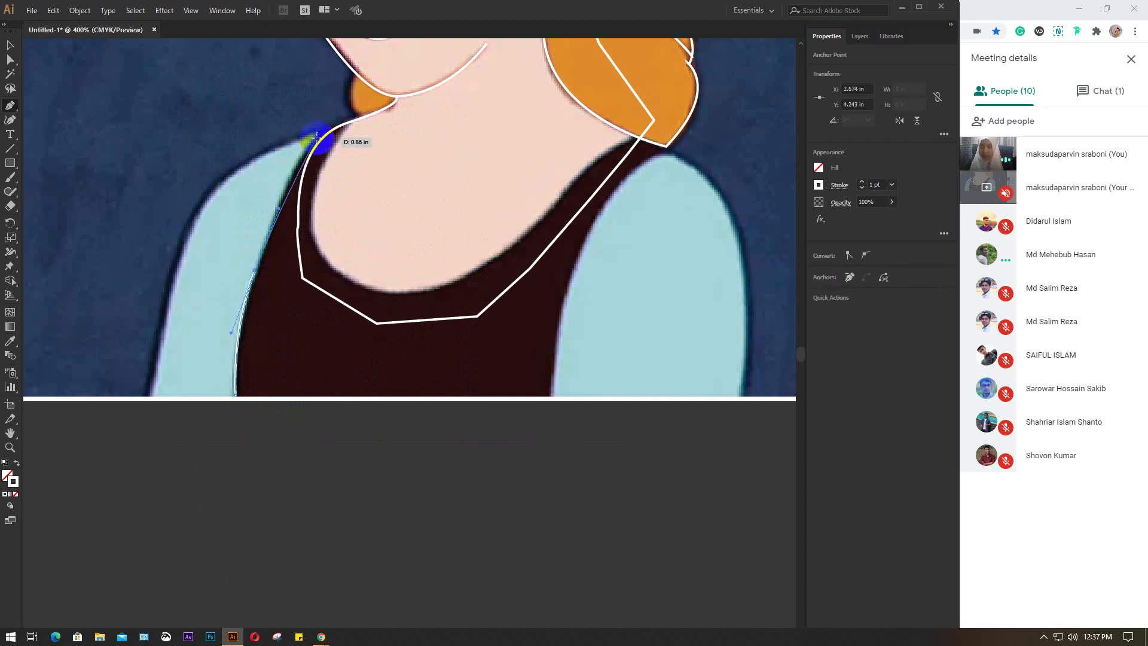
{"action": "left_click_drag", "start_coordinate": [315, 132], "coordinate": [324, 123]}
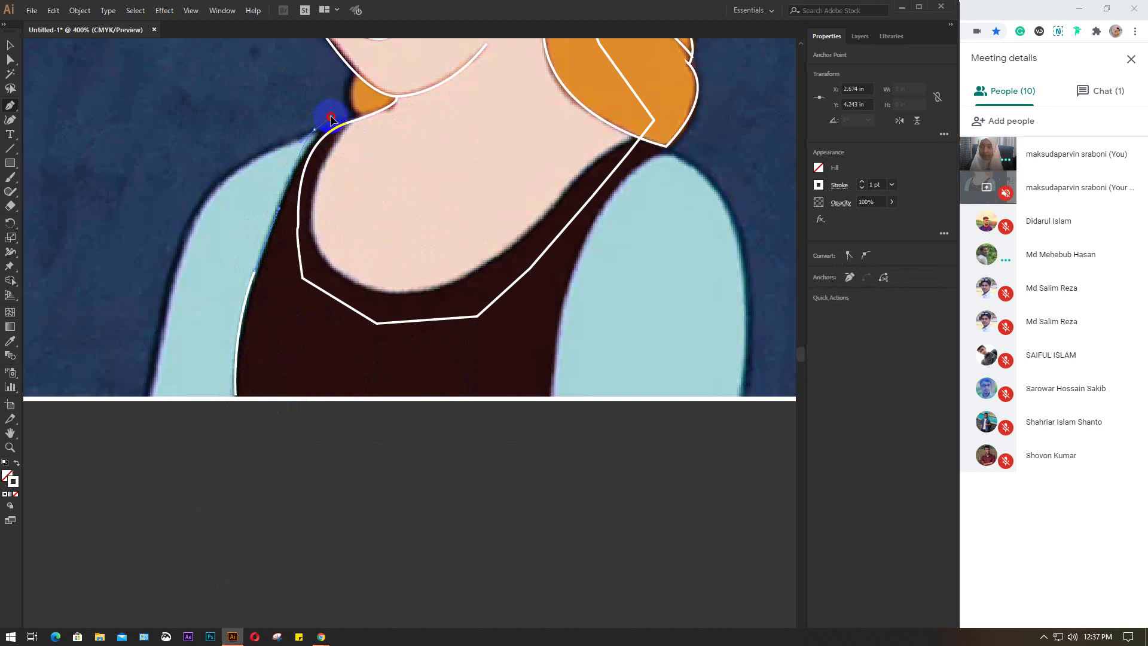
- Continue the outline across the shoulder and along the neck toward the hair
{"action": "scroll", "coordinate": [330, 107], "scroll_direction": "up", "scroll_amount": 1}
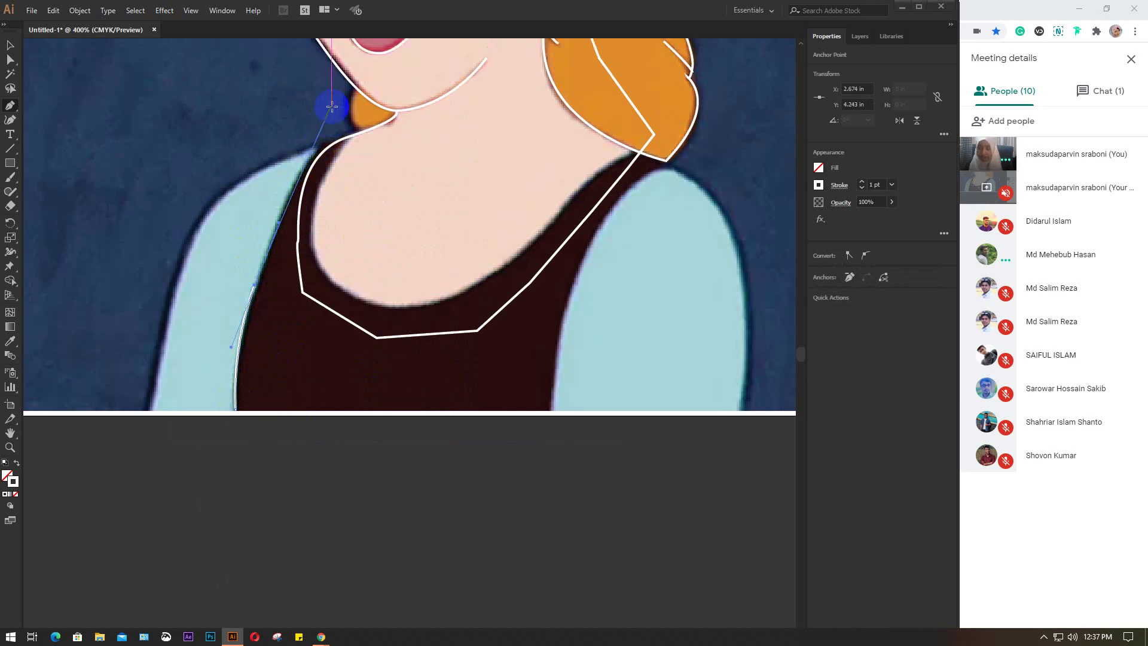
{"action": "key", "text": "super"}
{"action": "key", "text": "Escape"}
{"action": "scroll", "coordinate": [321, 131], "scroll_direction": "up", "scroll_amount": 2}
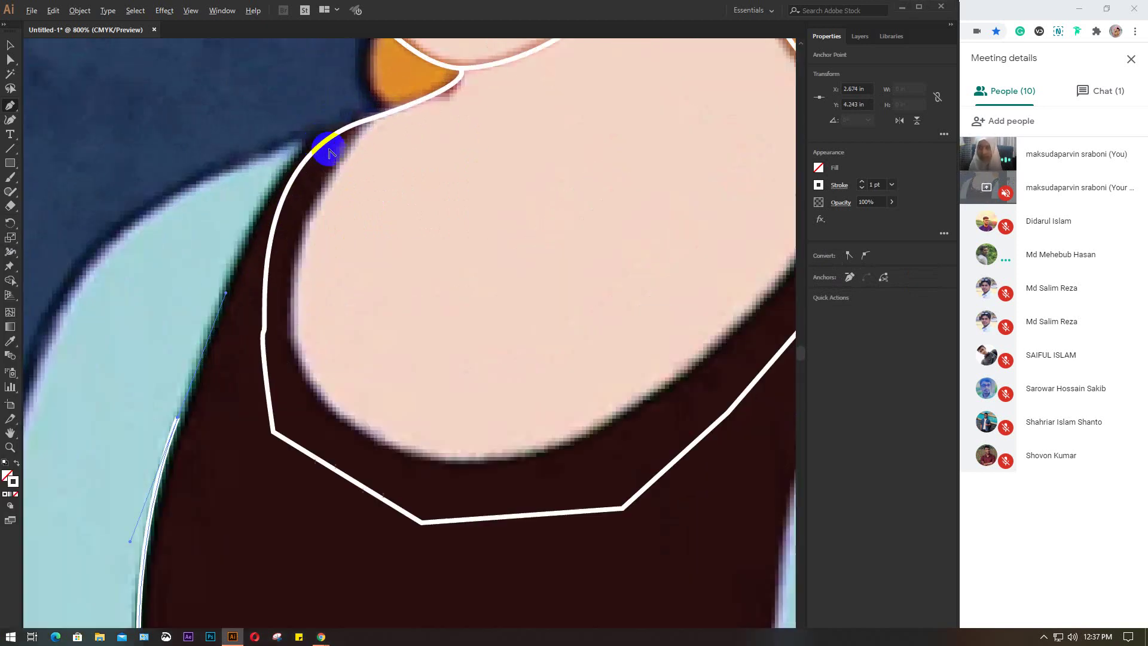
{"action": "left_click_drag", "start_coordinate": [316, 138], "coordinate": [302, 140]}
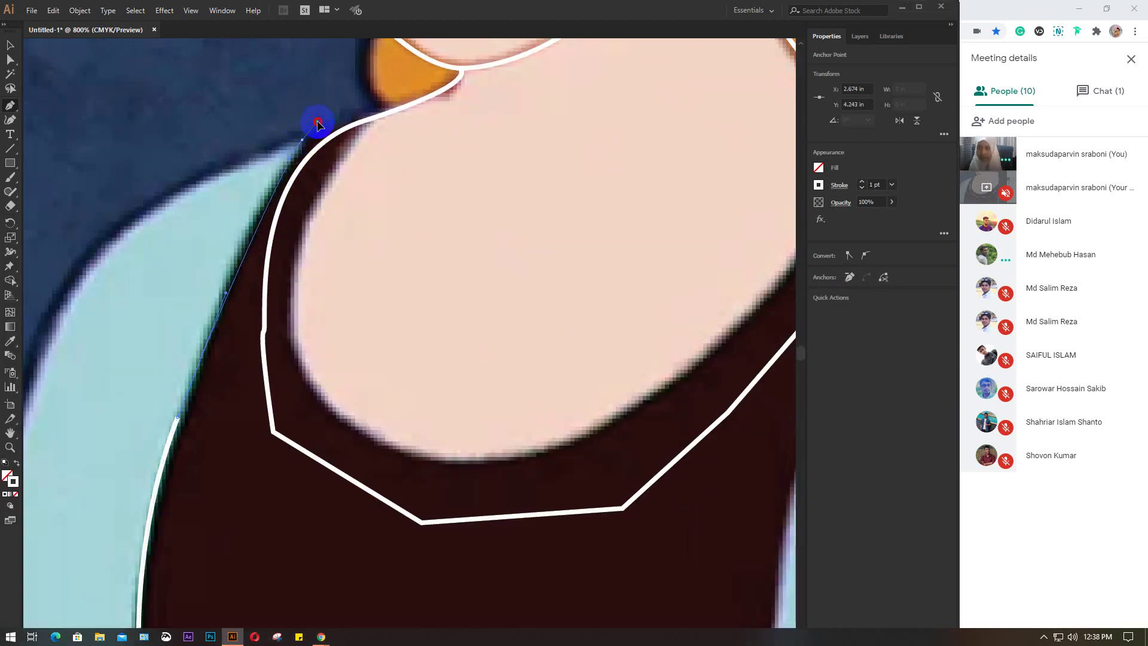
{"action": "left_click", "coordinate": [301, 142]}
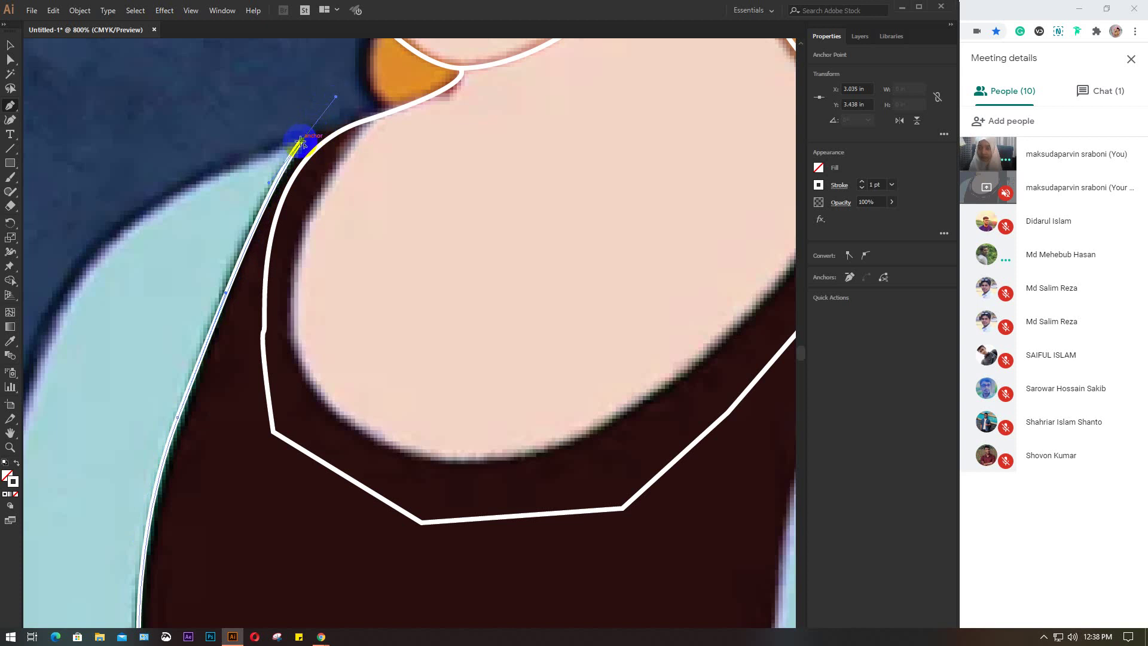
{"action": "left_click", "coordinate": [369, 119]}
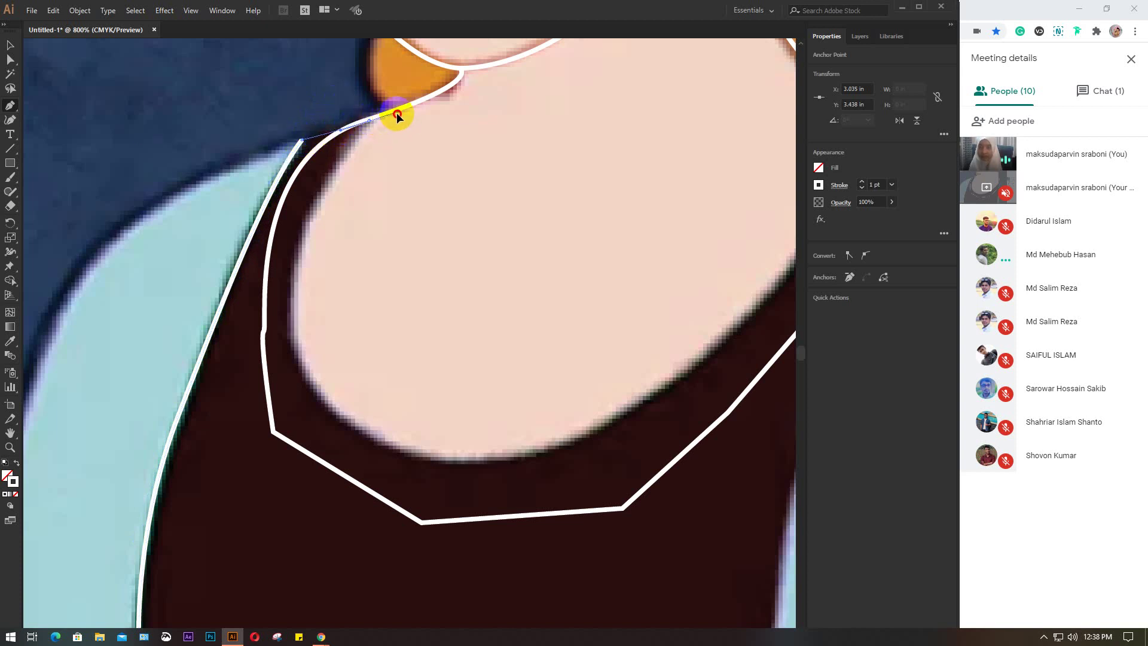
{"action": "left_click_drag", "start_coordinate": [397, 113], "coordinate": [402, 112]}
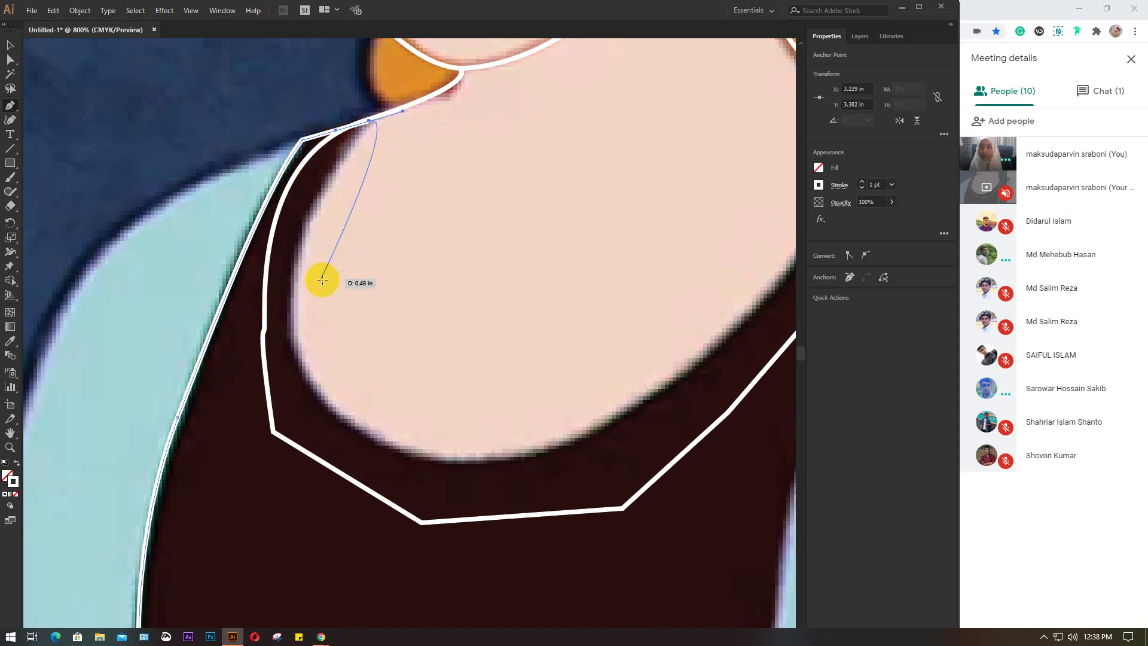
{"action": "left_click", "coordinate": [369, 120]}
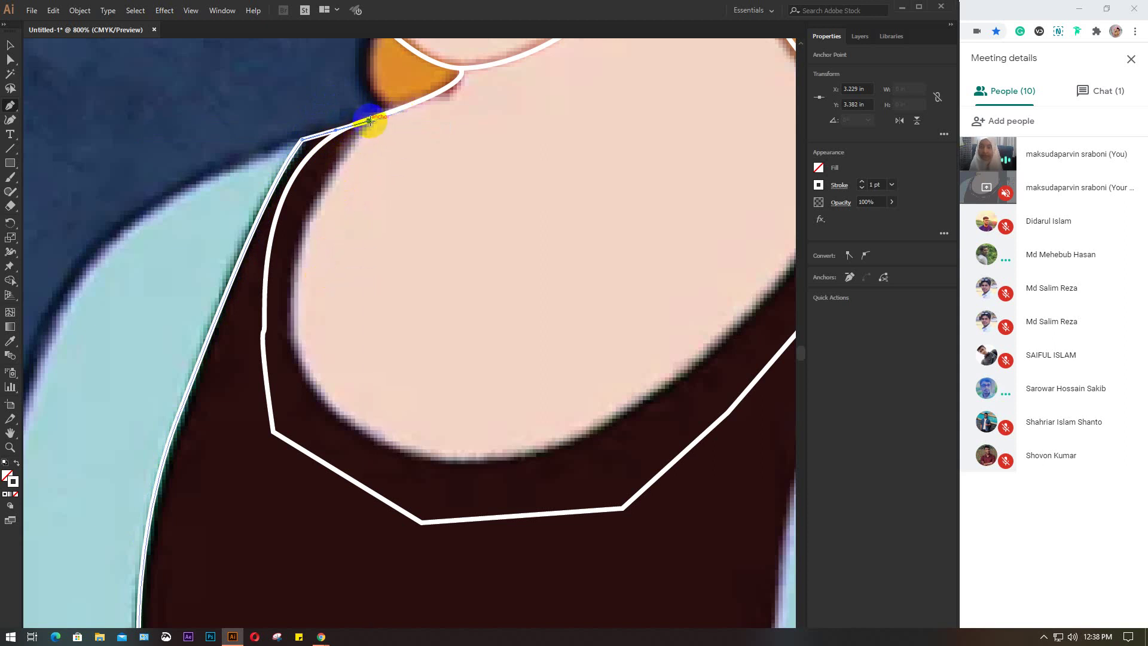
- Curve the outline along the neckline and lower chest edge to the hair corner on the right
{"action": "left_click_drag", "start_coordinate": [370, 120], "coordinate": [311, 377]}
{"action": "left_click_drag", "start_coordinate": [311, 383], "coordinate": [380, 498]}
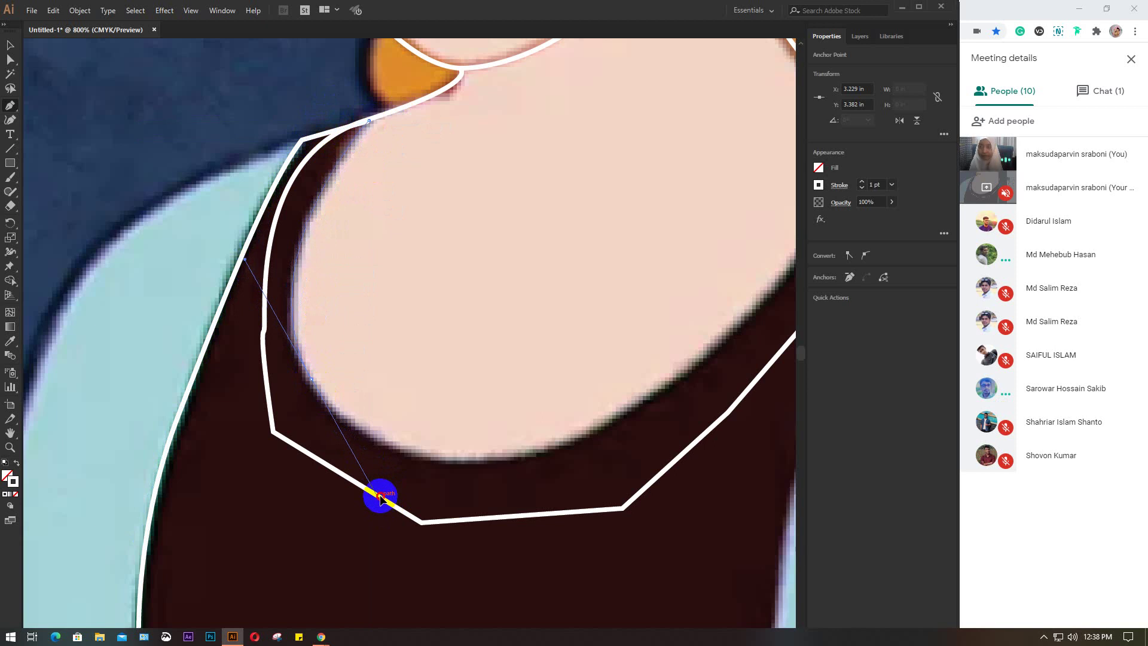
{"action": "left_click_drag", "start_coordinate": [661, 380], "coordinate": [503, 421]}
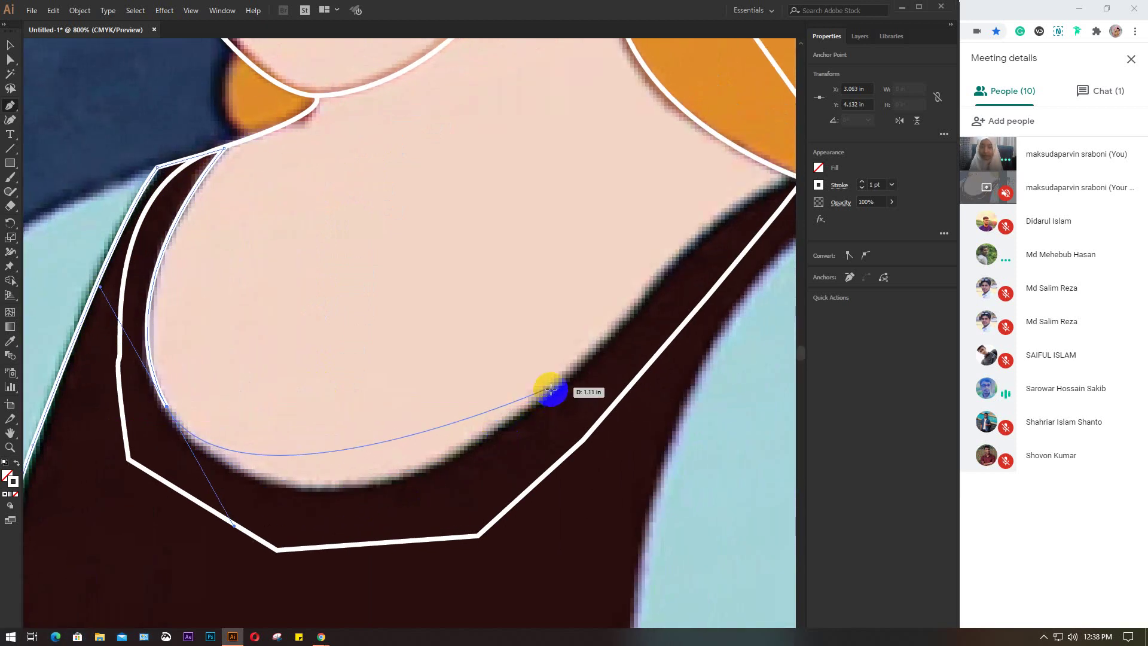
{"action": "left_click_drag", "start_coordinate": [549, 386], "coordinate": [653, 282]}
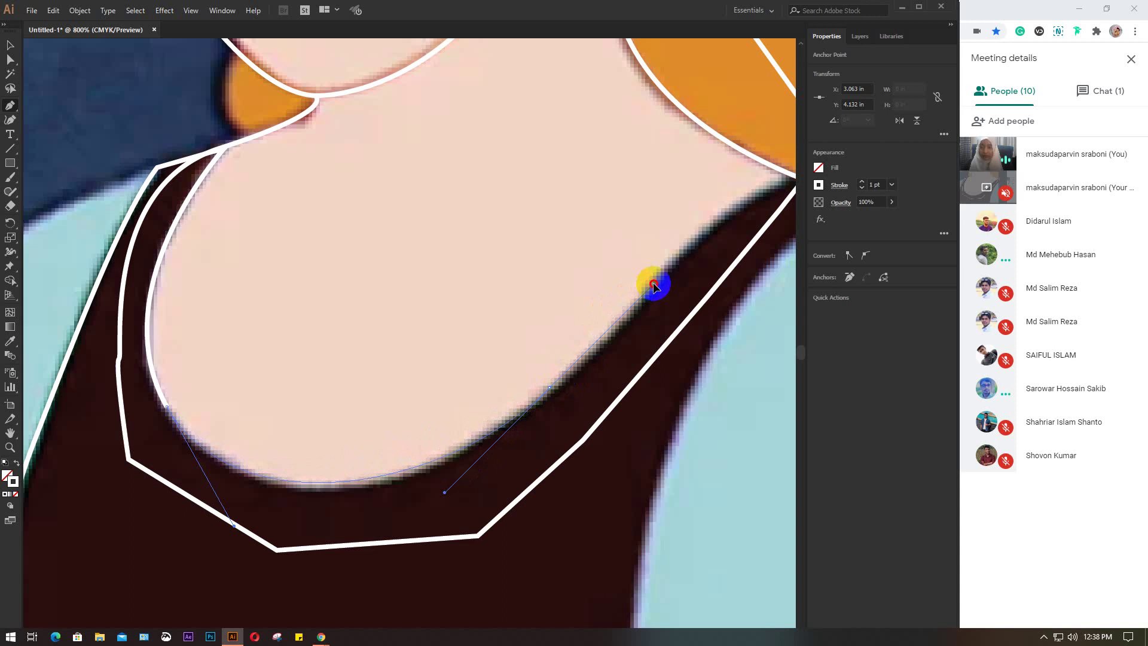
{"action": "left_click_drag", "start_coordinate": [679, 290], "coordinate": [513, 379]}
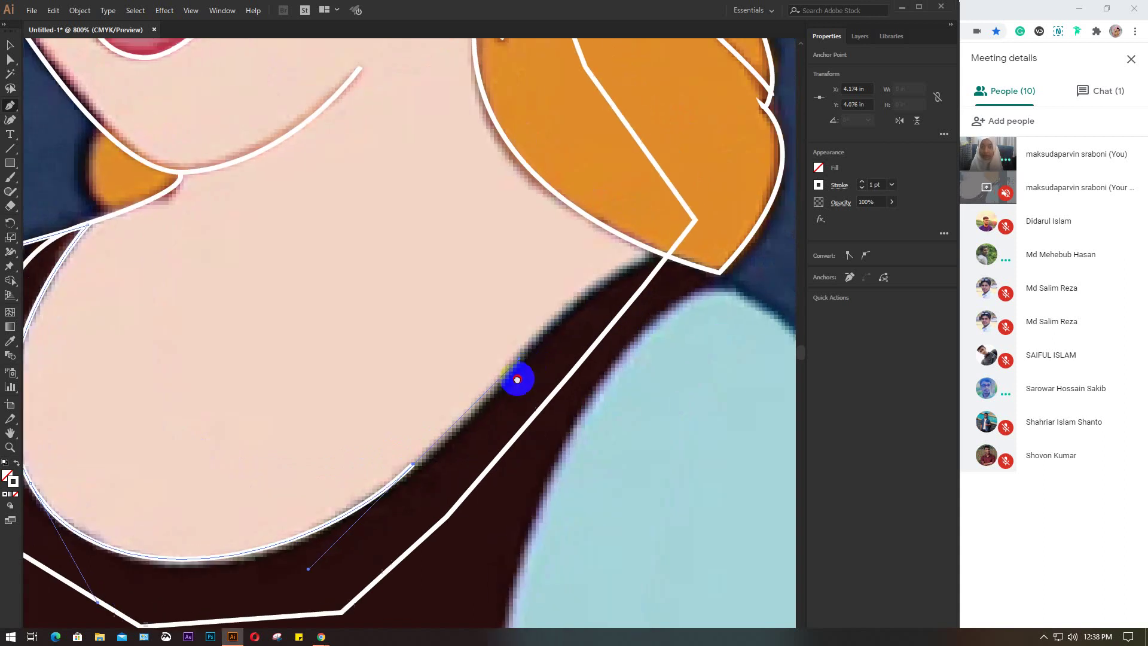
{"action": "left_click", "coordinate": [622, 265]}
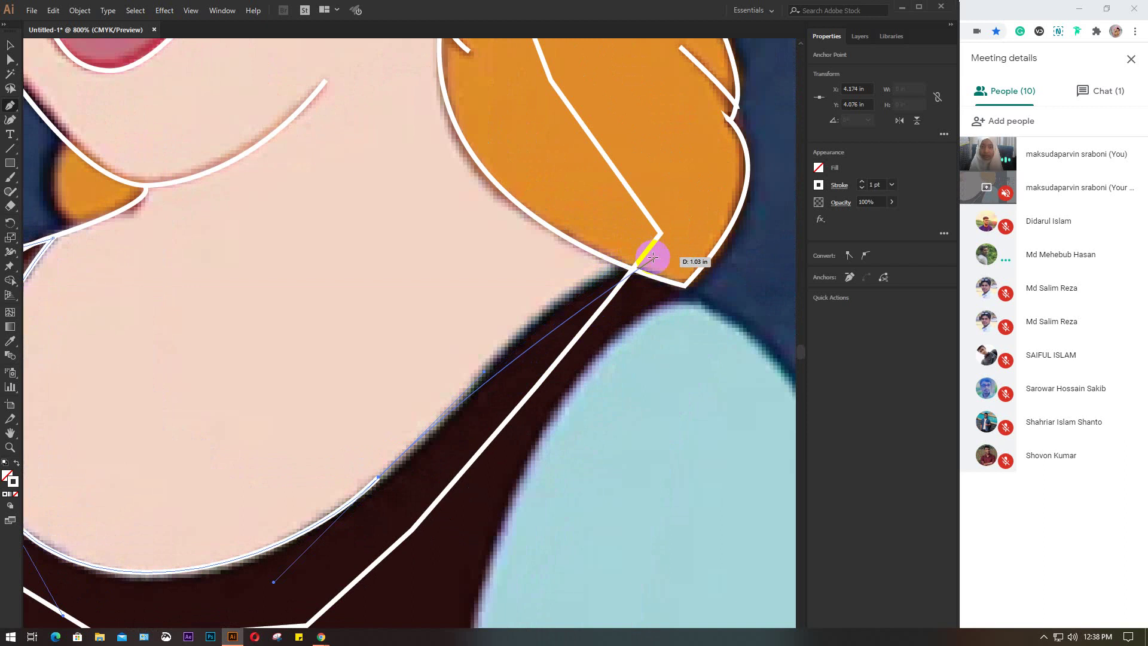
{"action": "left_click_drag", "start_coordinate": [622, 265], "coordinate": [714, 247]}
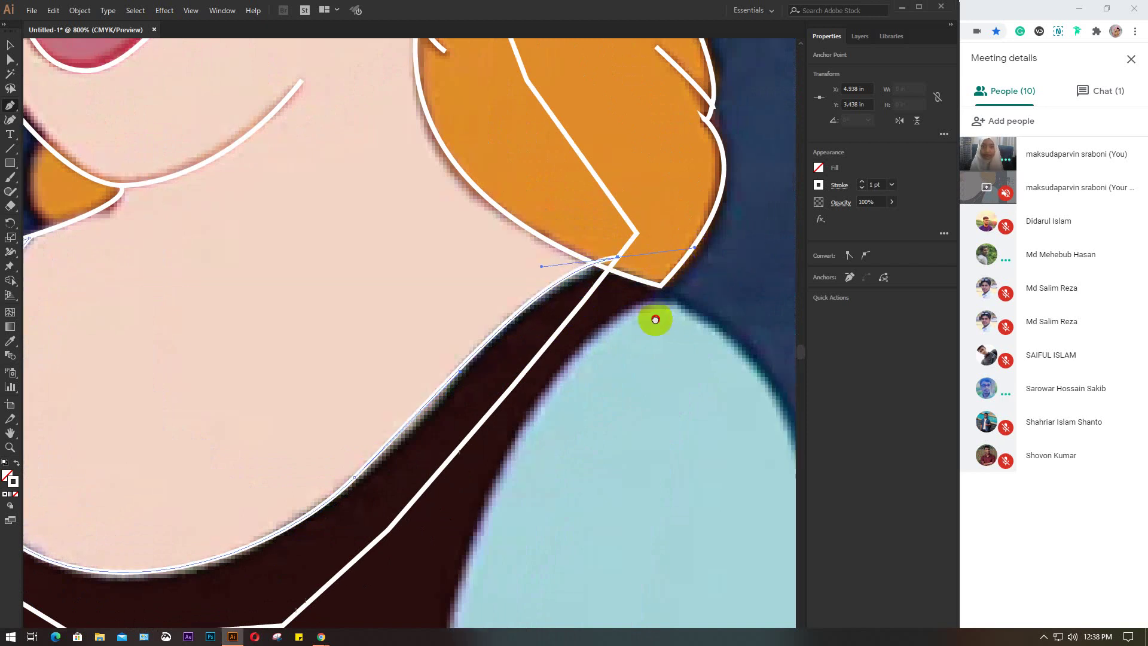
{"action": "scroll", "coordinate": [654, 320], "scroll_direction": "right", "scroll_amount": 5}
- Redirect the last anchor's curve downward along the sleeve, undoing one misplaced point
{"action": "left_click", "coordinate": [495, 257]}
{"action": "left_click_drag", "start_coordinate": [497, 261], "coordinate": [548, 292]}
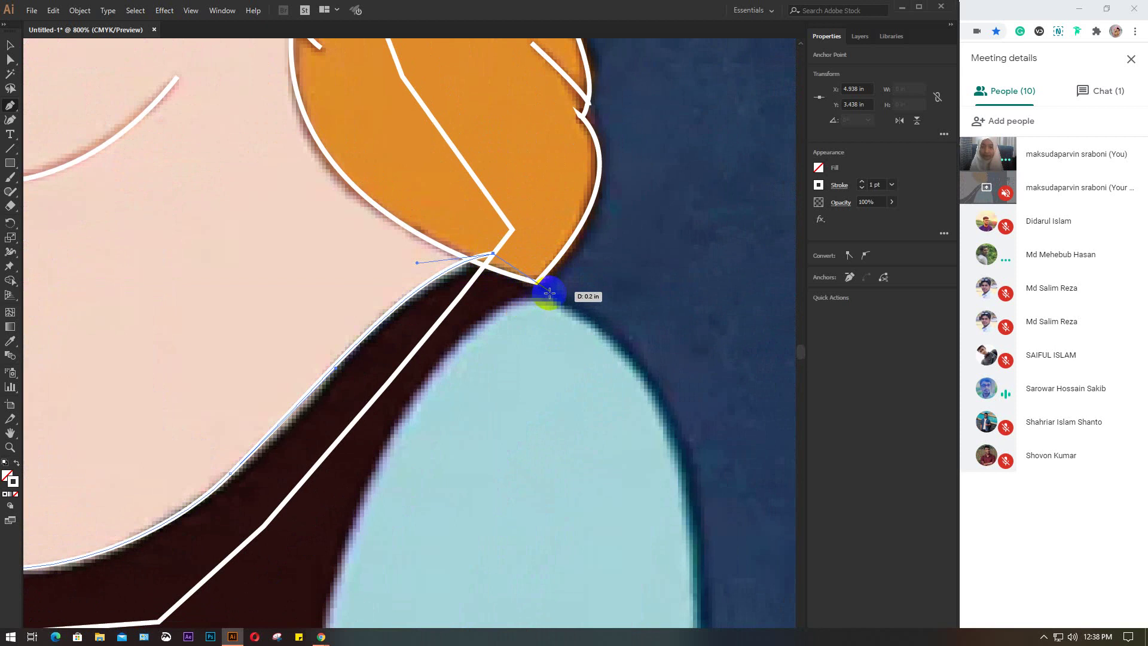
{"action": "mouse_move", "coordinate": [550, 293]}
{"action": "left_mouse_down"}
{"action": "mouse_move", "coordinate": [536, 347]}
{"action": "mouse_move", "coordinate": [548, 320]}
{"action": "mouse_move", "coordinate": [482, 320]}
{"action": "left_mouse_up"}
{"action": "scroll", "coordinate": [550, 293], "scroll_direction": "down", "scroll_amount": 2}
{"action": "scroll", "coordinate": [482, 321], "scroll_direction": "up", "scroll_amount": 1}
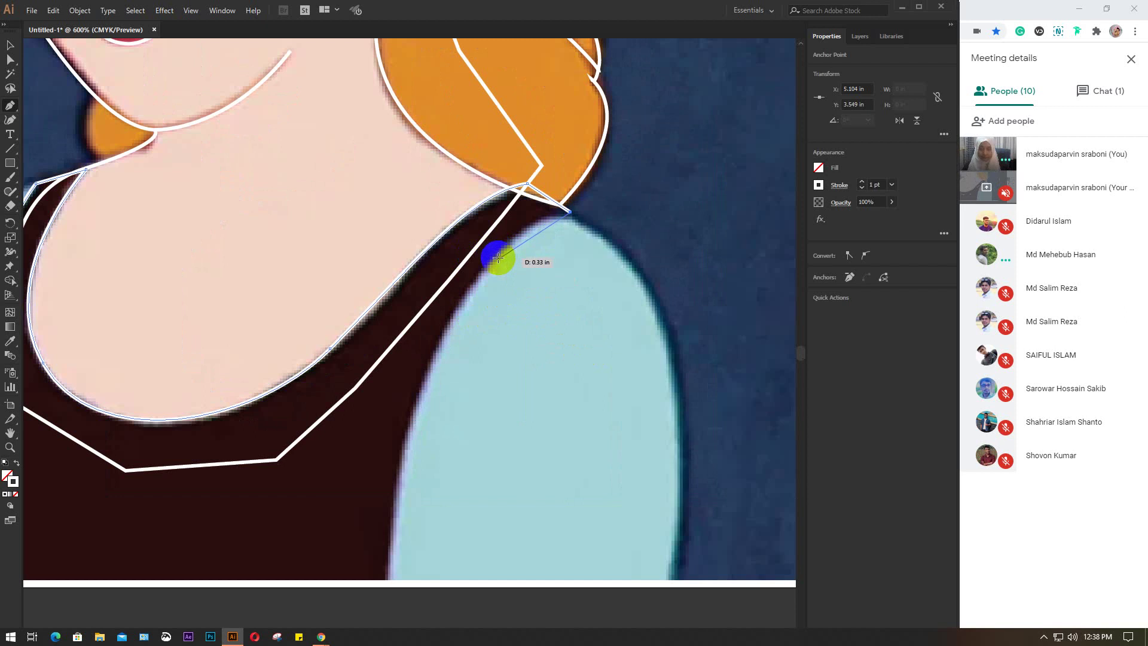
{"action": "left_click_drag", "start_coordinate": [495, 254], "coordinate": [477, 294]}
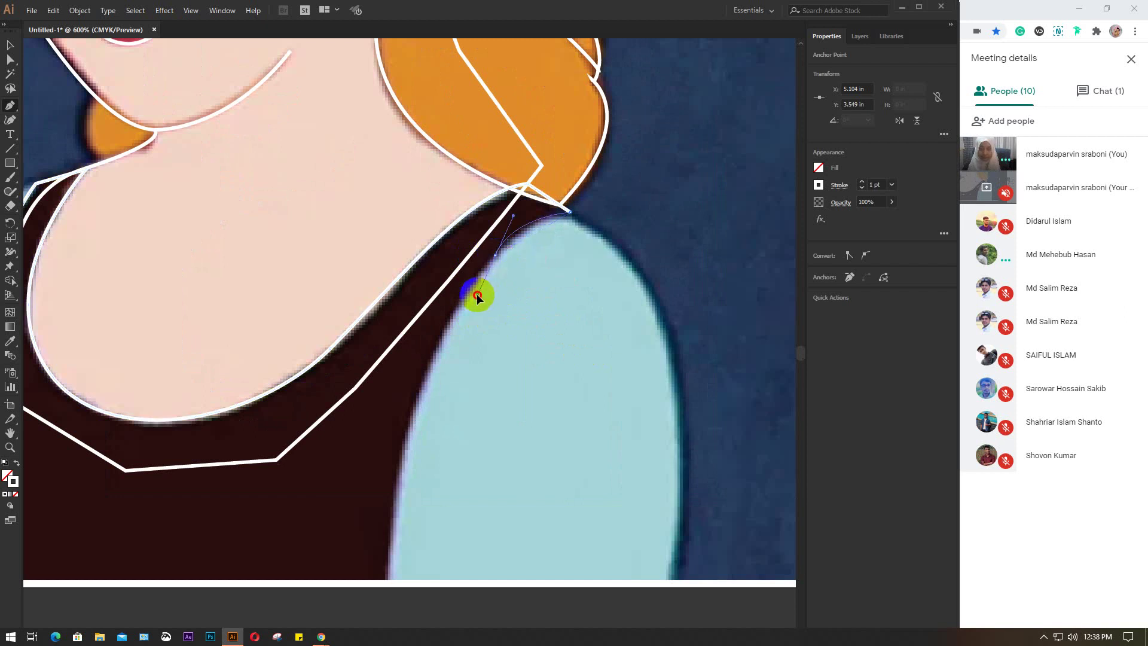
{"action": "key", "text": "ctrl+z"}
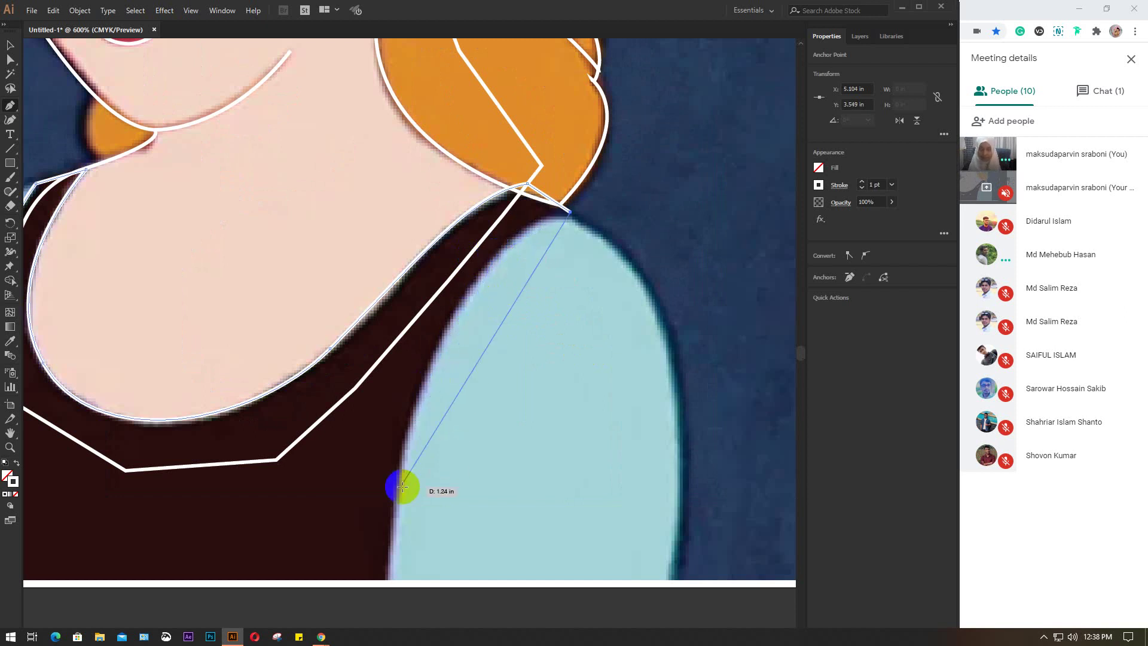
- Carry the outline down to the artwork's bottom edge and close it at its start point
{"action": "scroll", "coordinate": [403, 482], "scroll_direction": "down", "scroll_amount": 3}
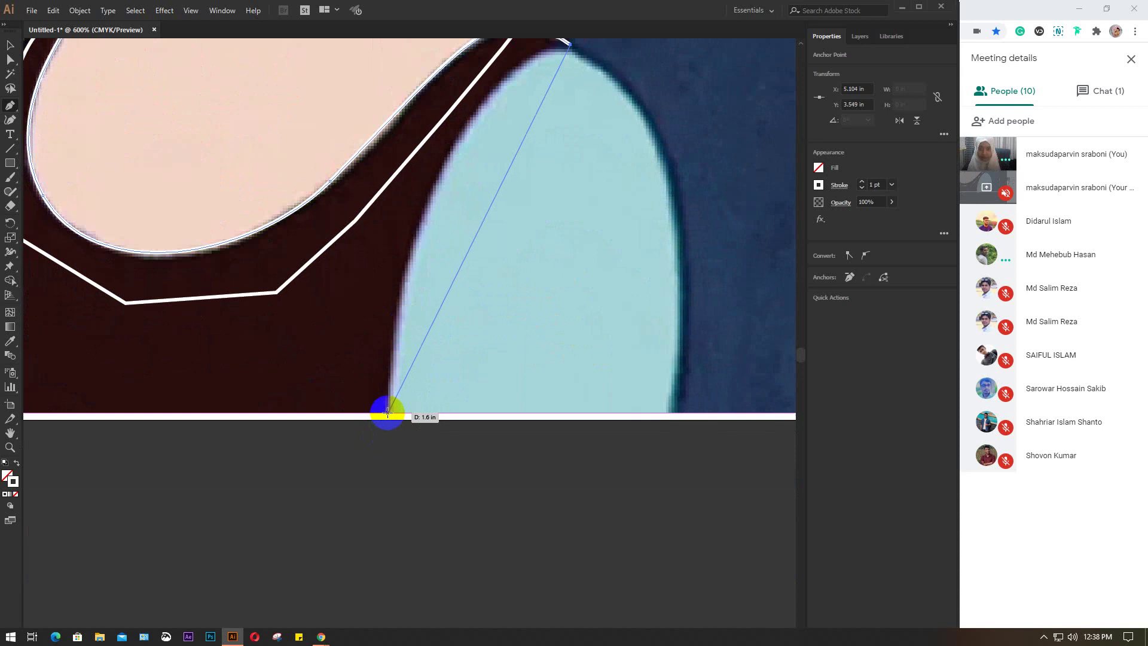
{"action": "mouse_move", "coordinate": [387, 414]}
{"action": "left_mouse_down"}
{"action": "mouse_move", "coordinate": [386, 625]}
{"action": "mouse_move", "coordinate": [373, 639]}
{"action": "mouse_move", "coordinate": [374, 532]}
{"action": "mouse_move", "coordinate": [376, 551]}
{"action": "left_mouse_up"}
{"action": "scroll", "coordinate": [384, 582], "scroll_direction": "down", "scroll_amount": 3}
{"action": "scroll", "coordinate": [382, 619], "scroll_direction": "down", "scroll_amount": 3}
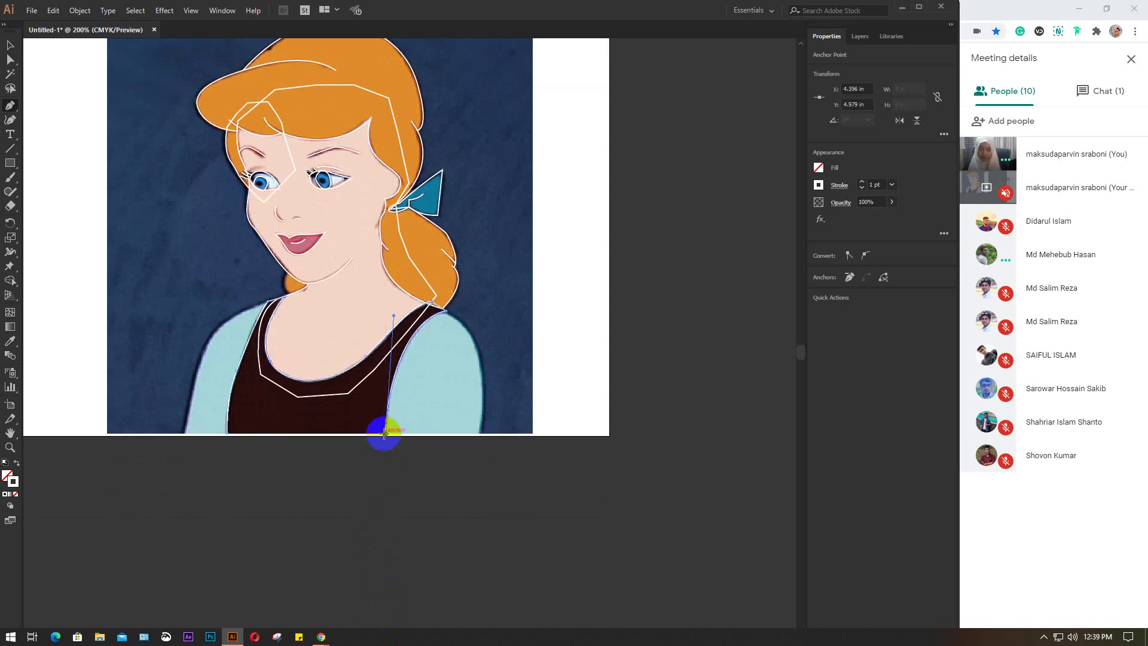
{"action": "left_click", "coordinate": [226, 432]}
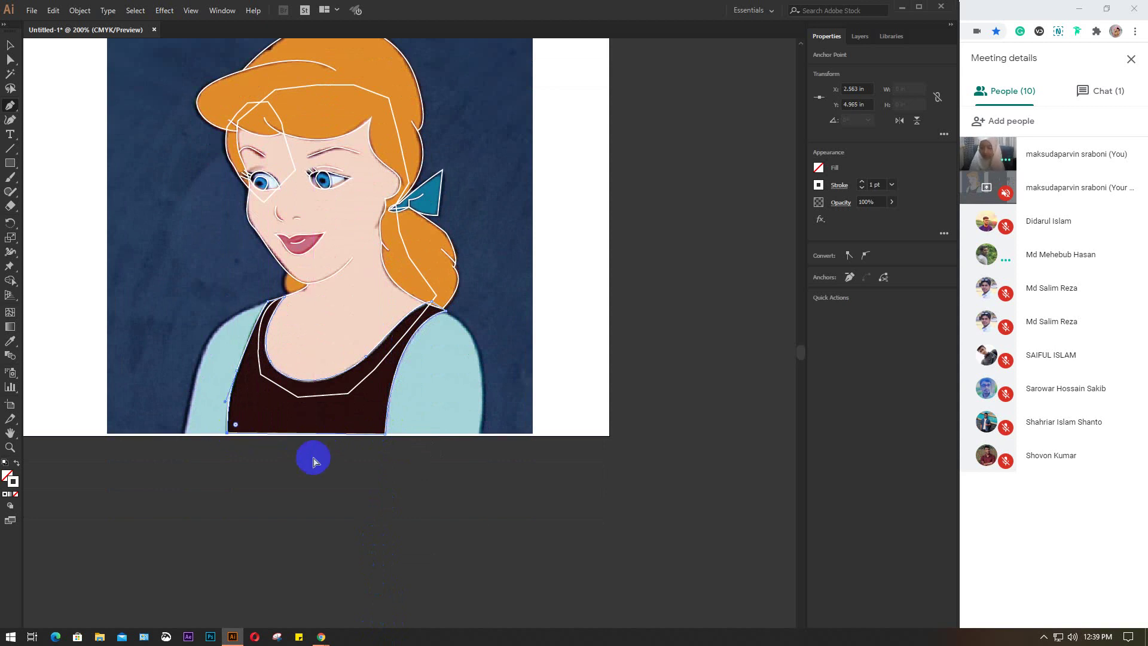
{"action": "left_click", "coordinate": [314, 458], "text": "ctrl"}
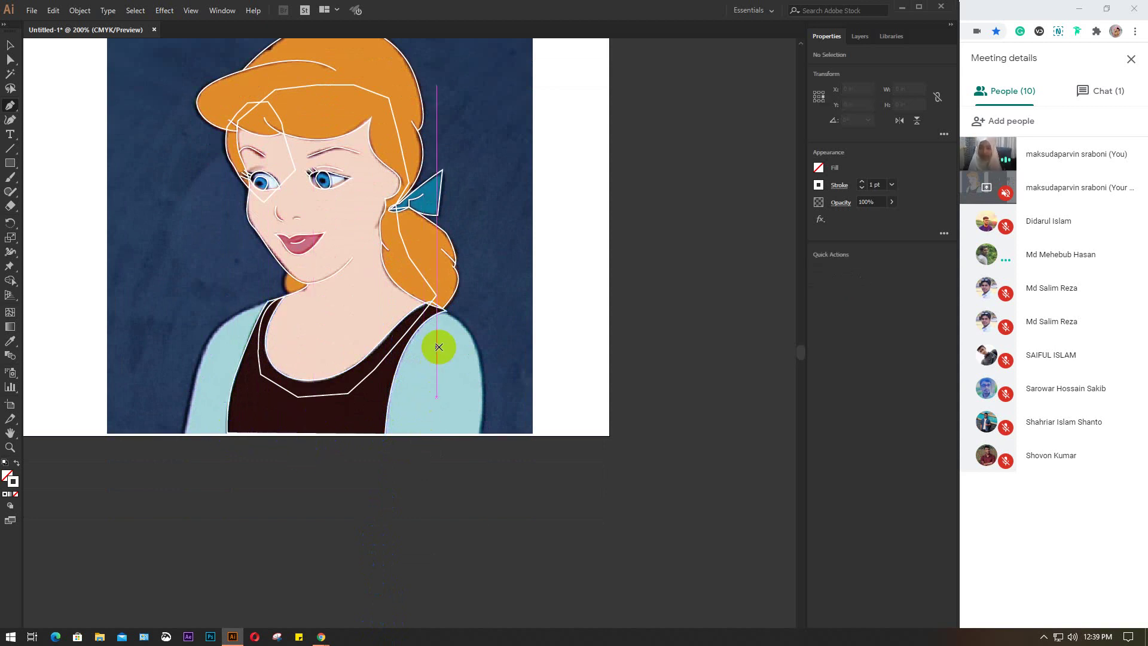
- Draw a closed outline from the bottom edge over the right shoulder and down the strap
{"action": "scroll", "coordinate": [439, 347], "scroll_direction": "up", "scroll_amount": 1}
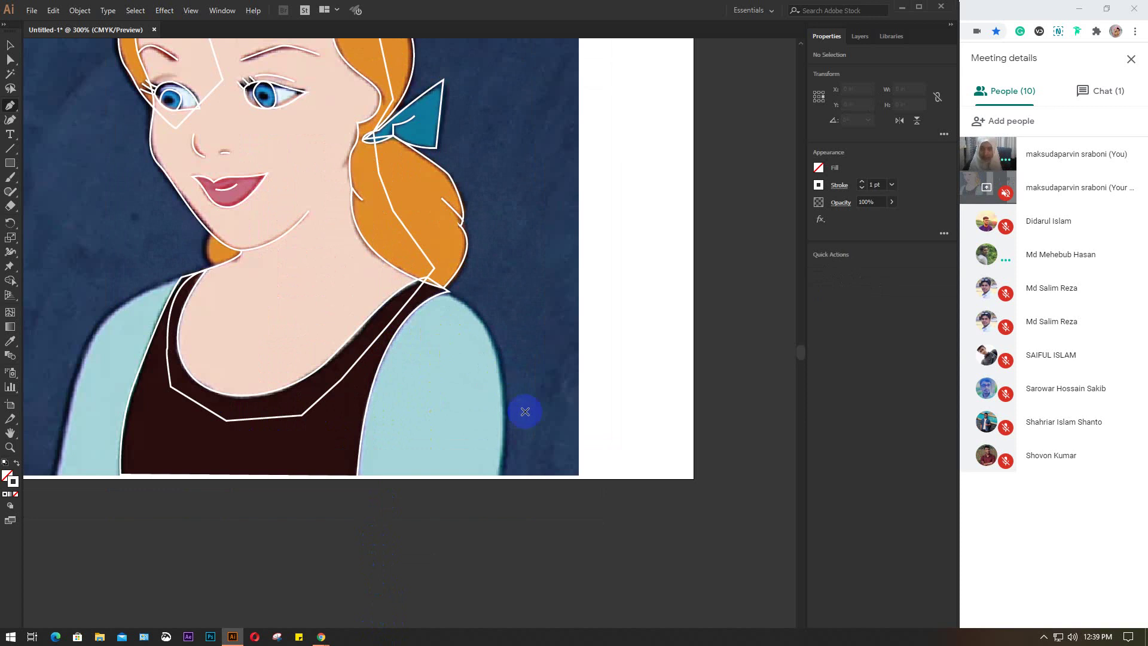
{"action": "left_click", "coordinate": [496, 475]}
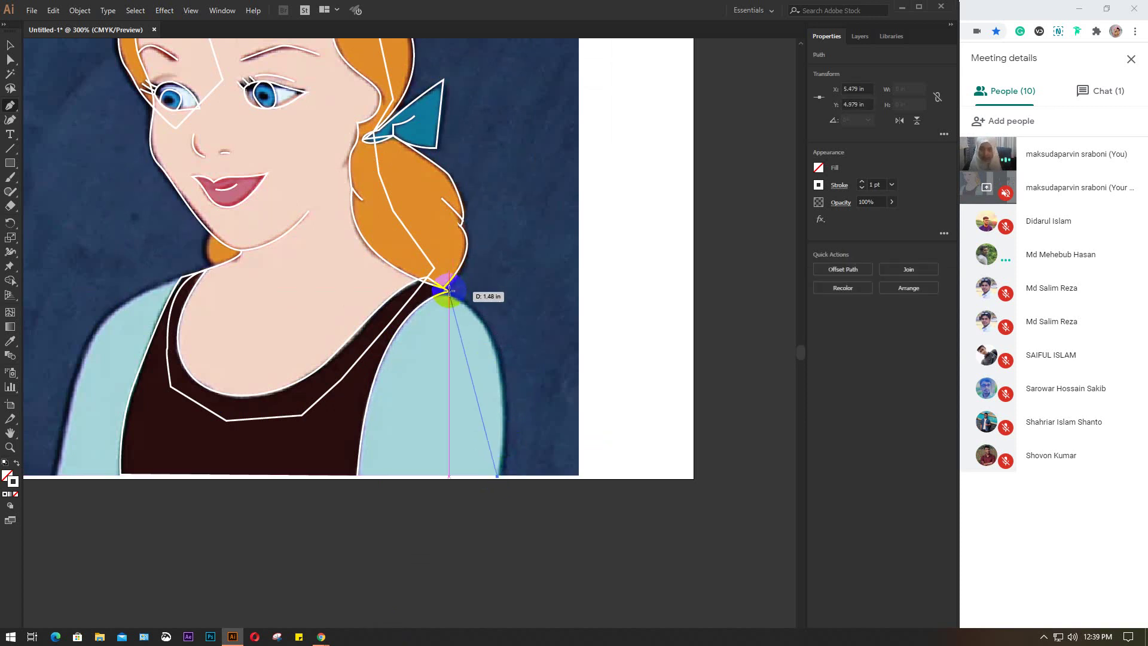
{"action": "left_click_drag", "start_coordinate": [448, 290], "coordinate": [374, 261]}
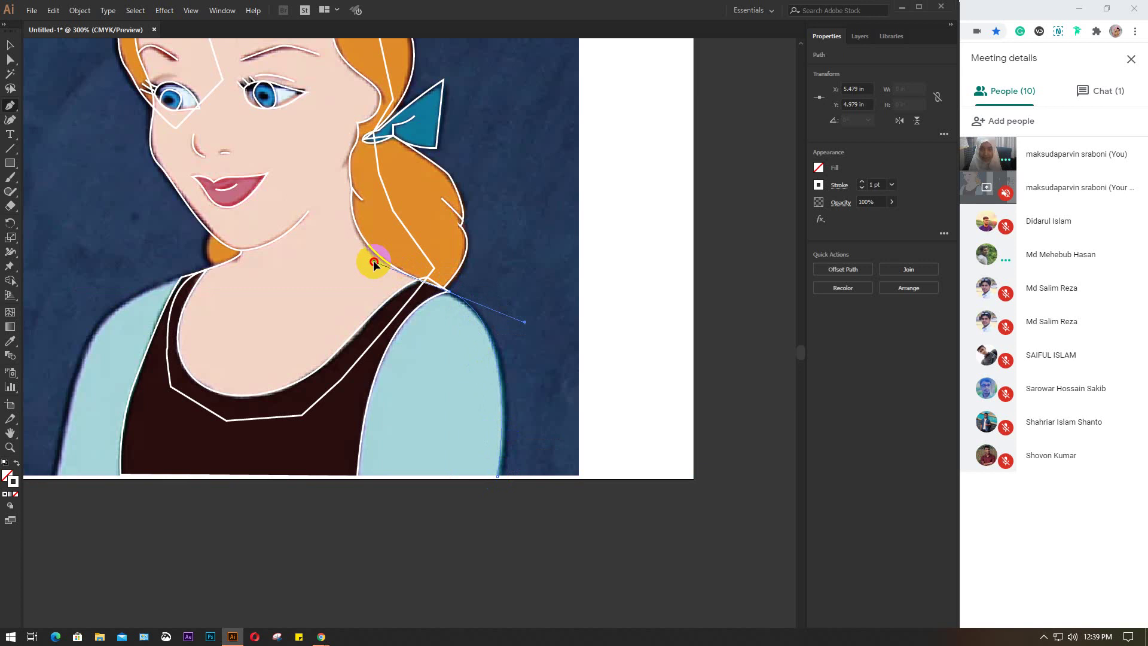
{"action": "left_click_drag", "start_coordinate": [448, 291], "coordinate": [394, 296]}
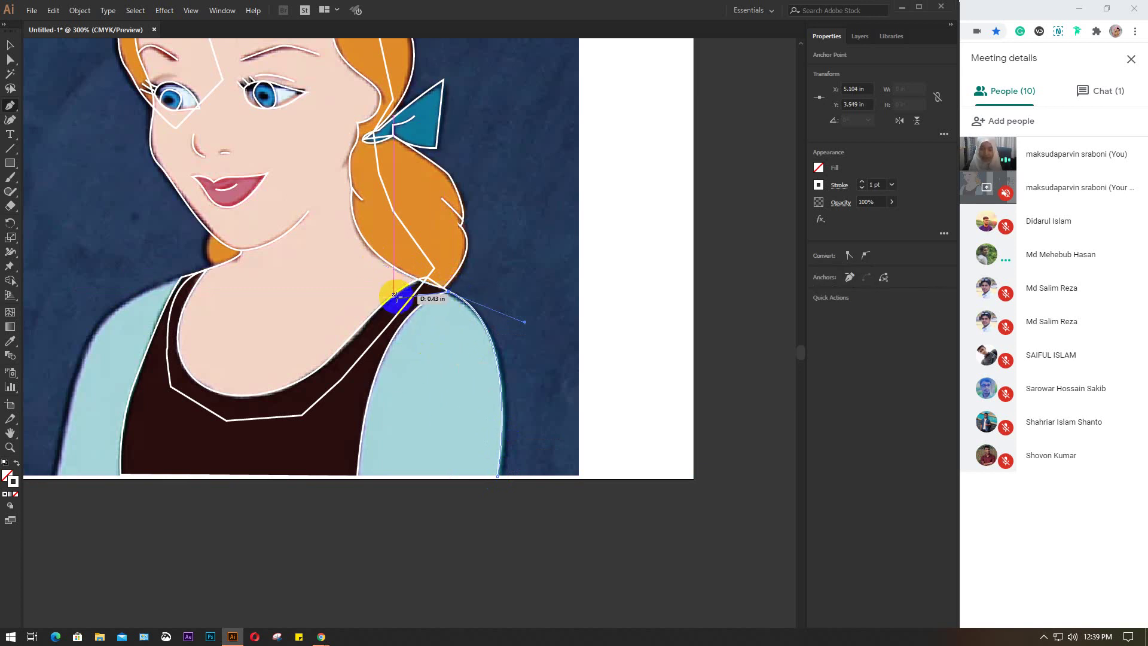
{"action": "mouse_move", "coordinate": [395, 296]}
{"action": "left_mouse_down"}
{"action": "mouse_move", "coordinate": [344, 389]}
{"action": "mouse_move", "coordinate": [322, 476]}
{"action": "left_mouse_up"}
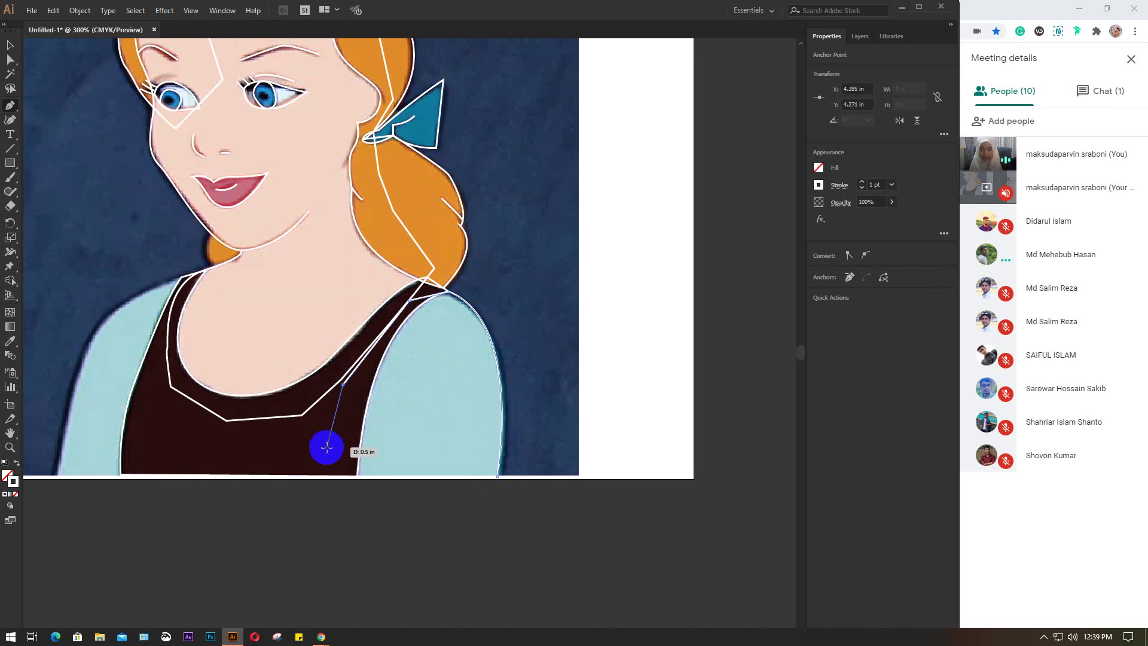
{"action": "left_click", "coordinate": [321, 477]}
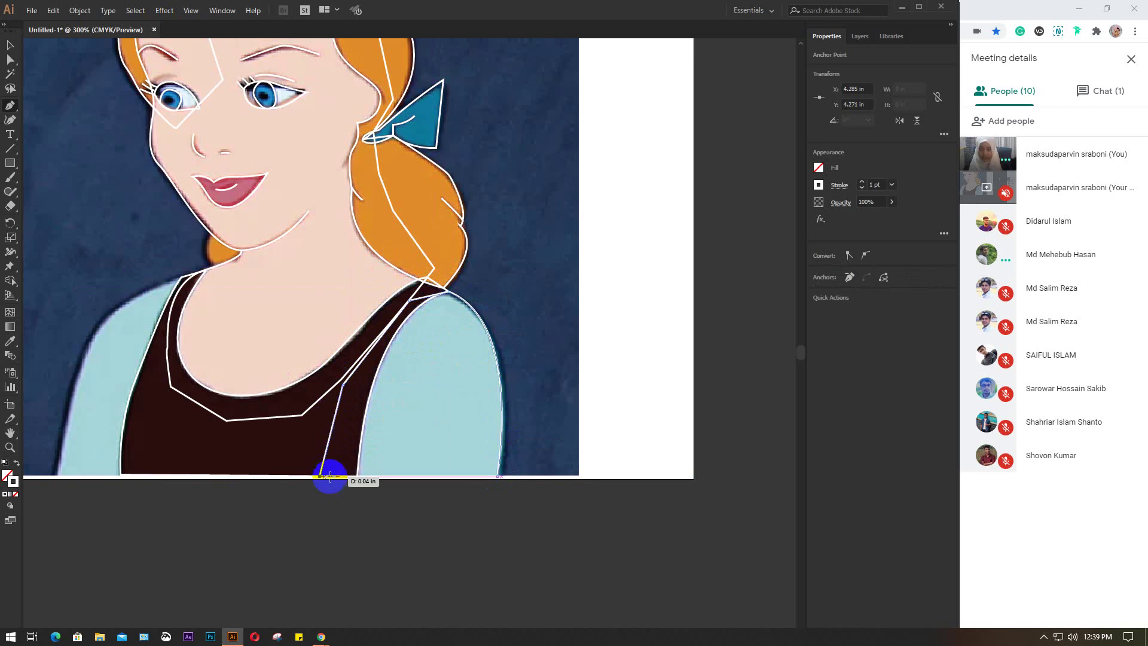
{"action": "left_click", "coordinate": [498, 476]}
{"action": "left_click", "coordinate": [498, 477], "text": "ctrl"}
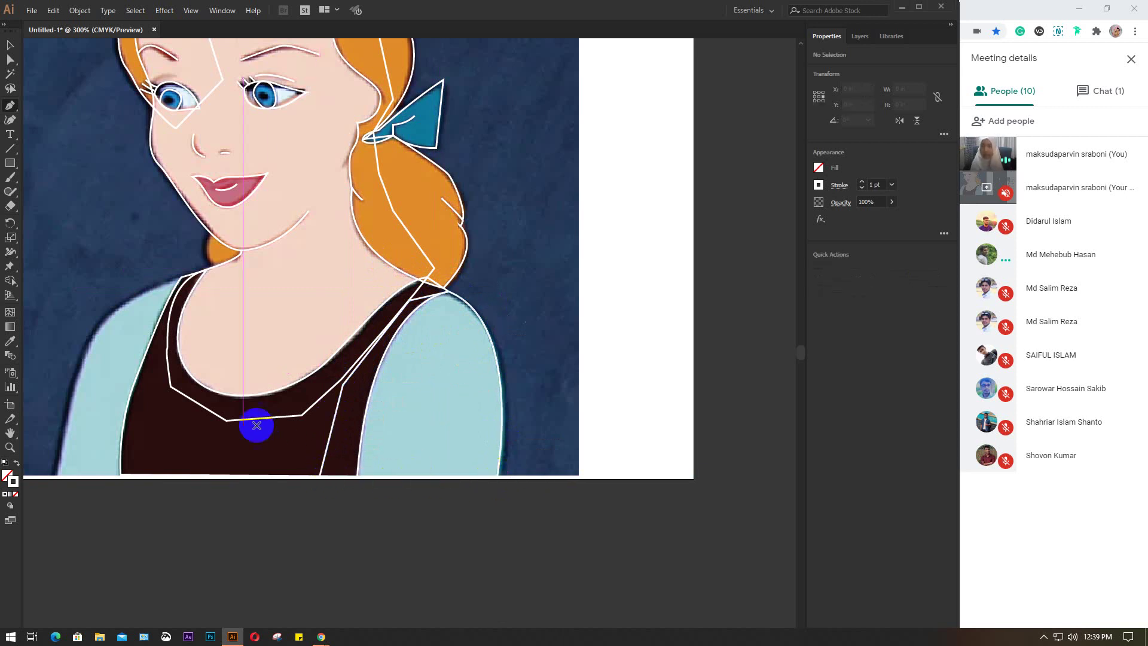
- Trace a closed left-sleeve outline from the bottom-left corner up to the neck and down the strap
{"action": "left_click", "coordinate": [58, 475]}
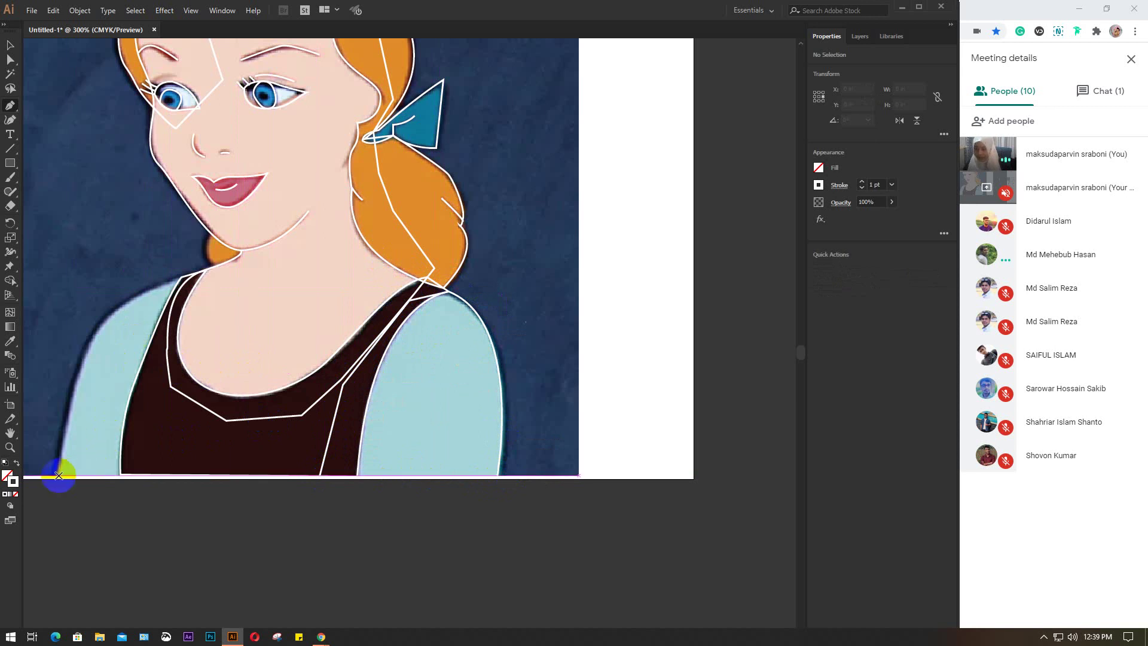
{"action": "left_click", "coordinate": [57, 475]}
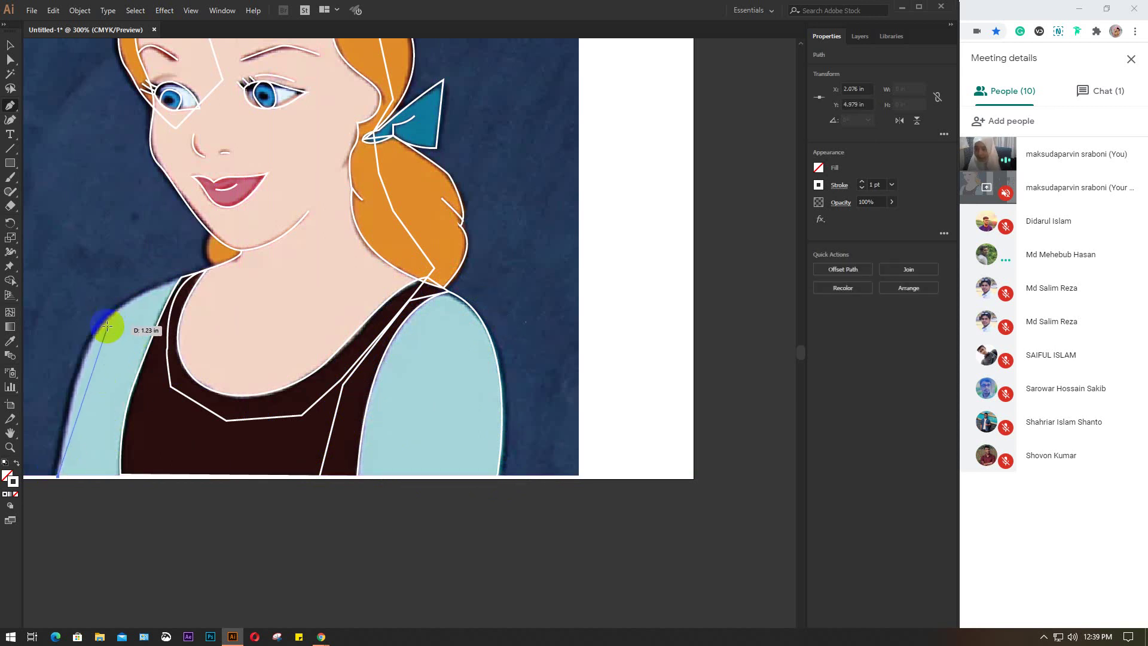
{"action": "left_click_drag", "start_coordinate": [104, 323], "coordinate": [141, 283]}
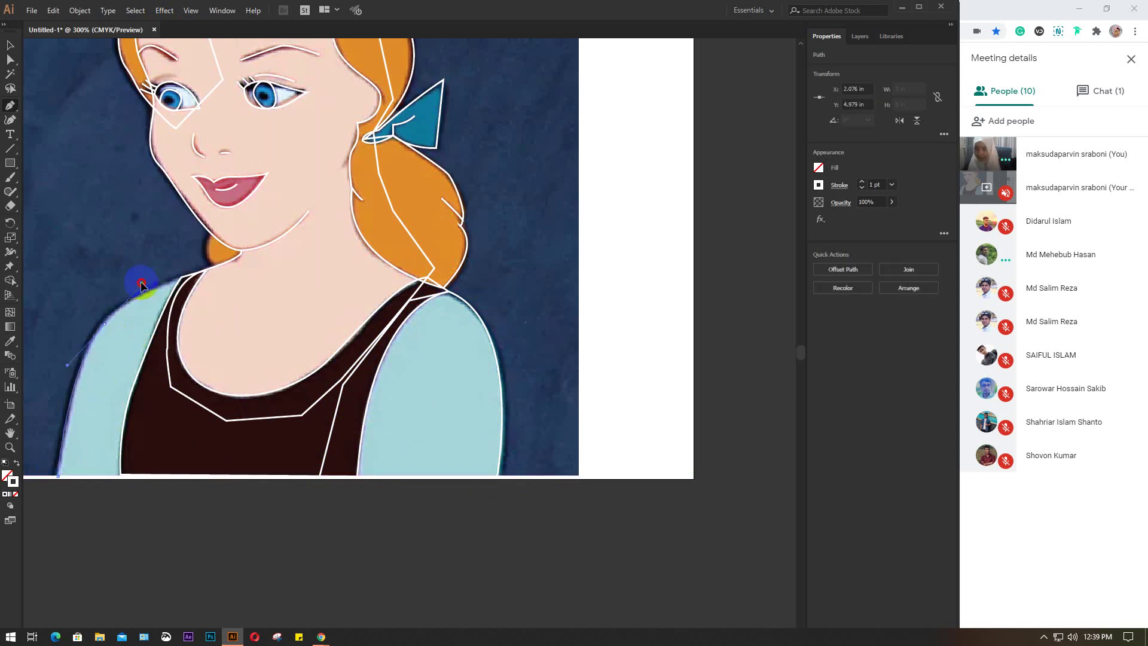
{"action": "left_click_drag", "start_coordinate": [141, 283], "coordinate": [108, 313]}
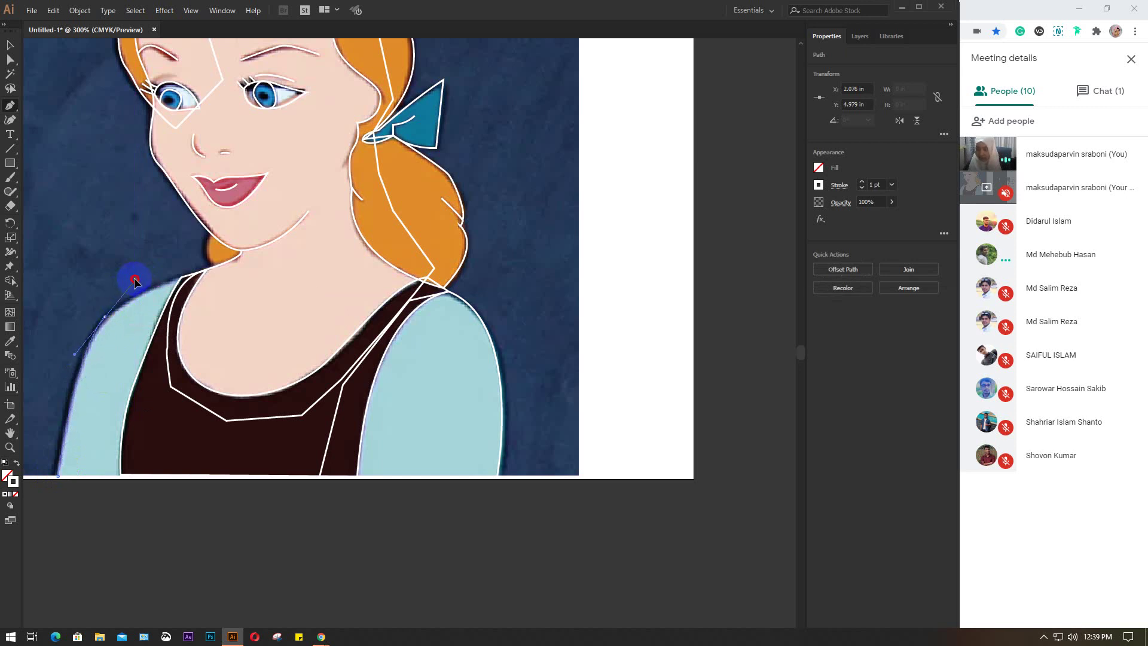
{"action": "left_click", "coordinate": [192, 275]}
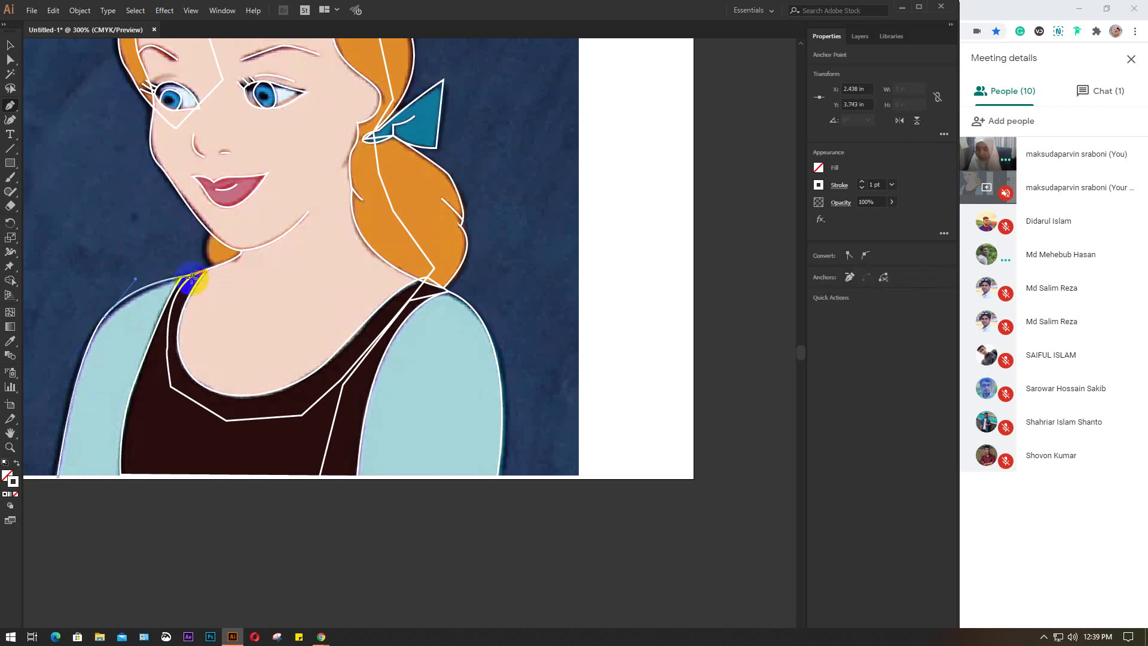
{"action": "left_click_drag", "start_coordinate": [165, 348], "coordinate": [156, 476]}
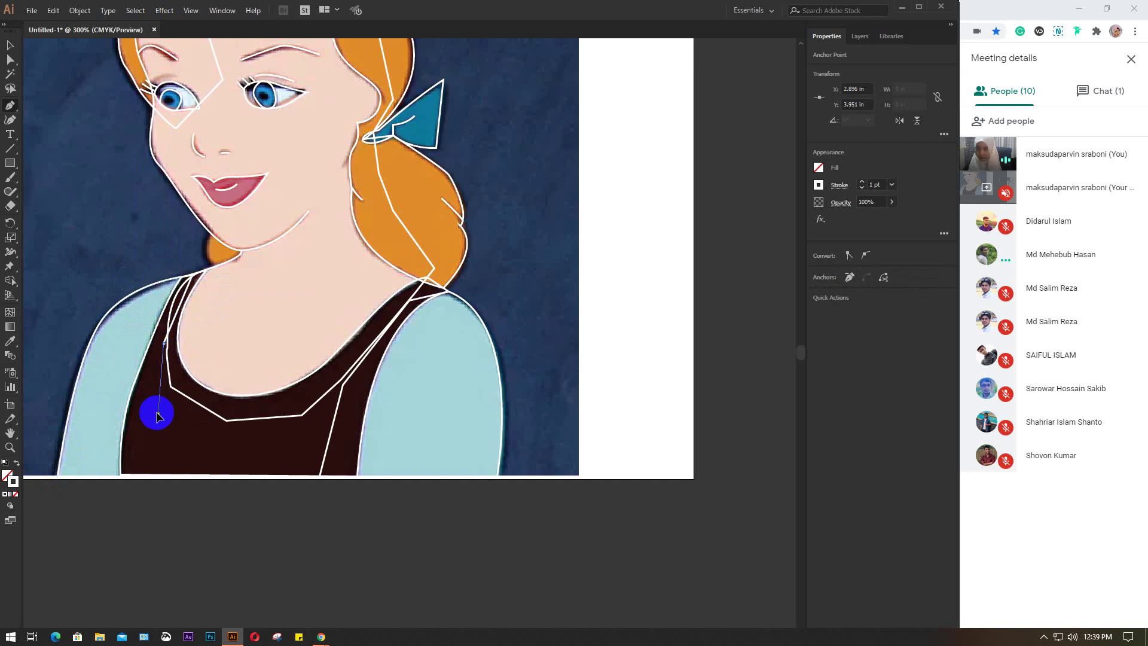
{"action": "left_click", "coordinate": [155, 475]}
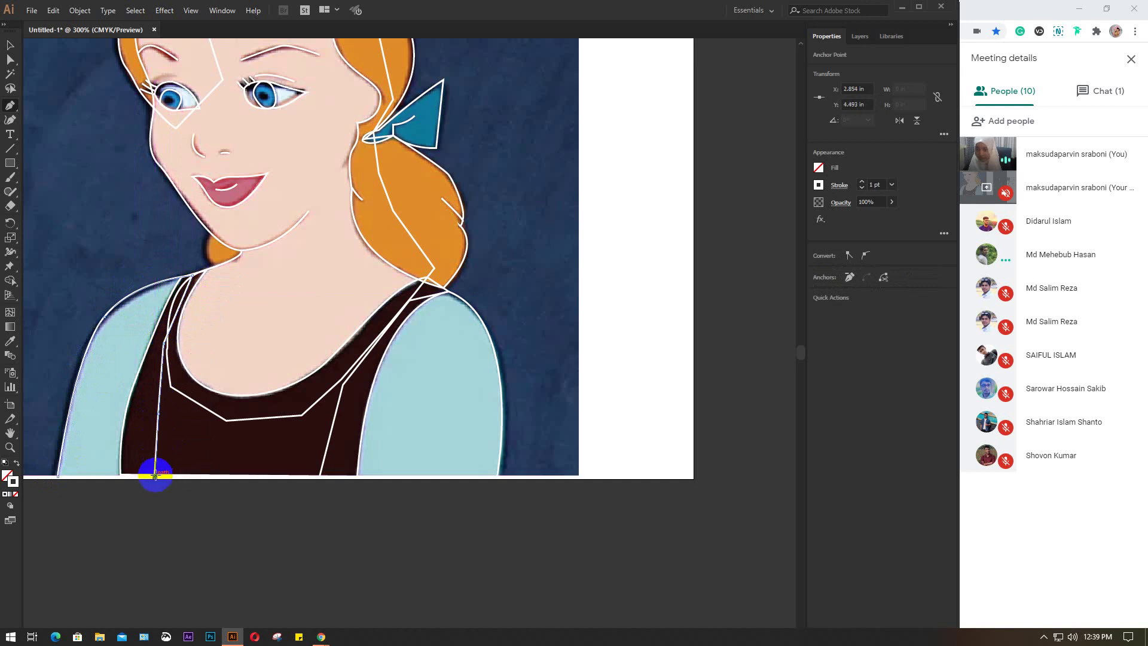
{"action": "left_click", "coordinate": [58, 475]}
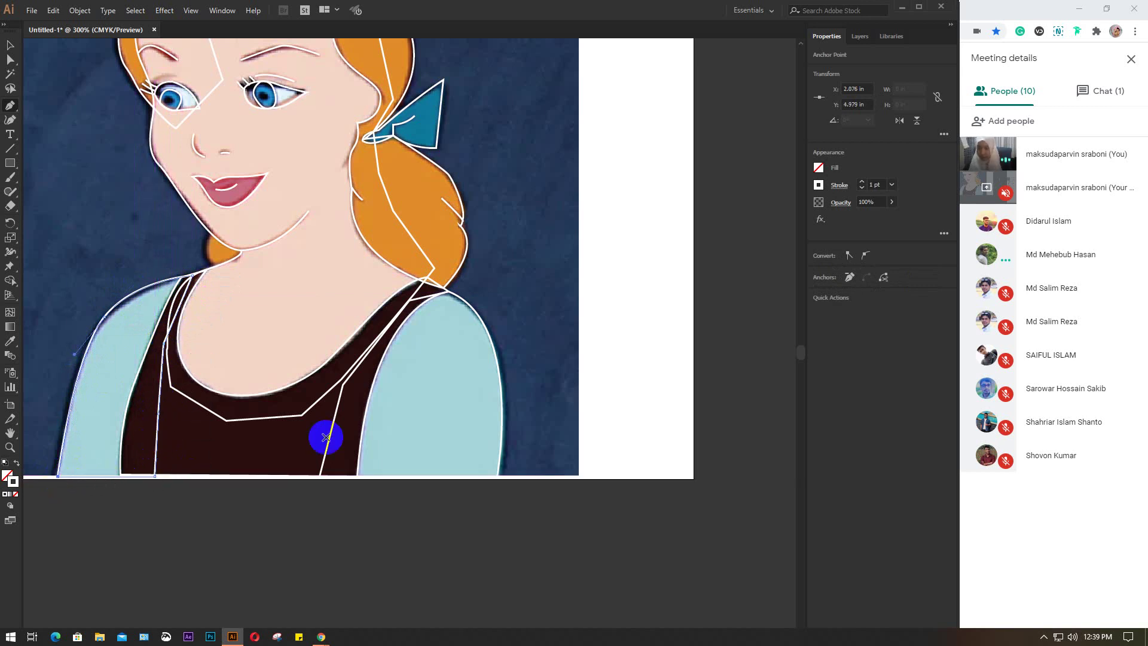
{"action": "left_click", "coordinate": [372, 403], "text": "ctrl"}
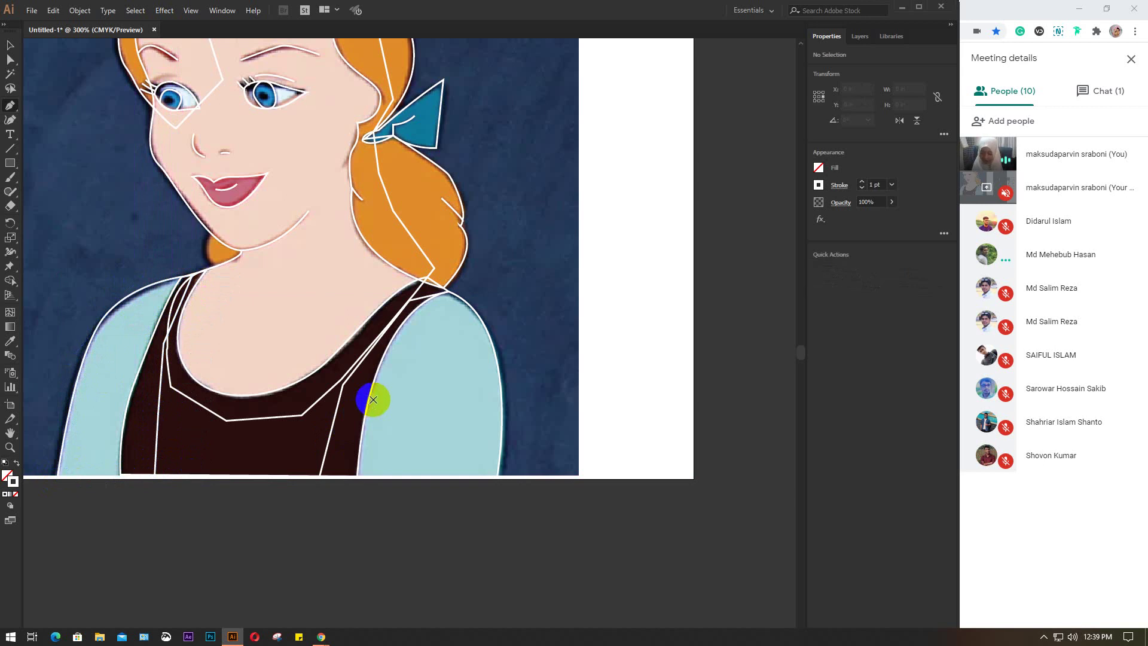
- Draw a closed four-point path around the hair lock beneath the chin, then return to the Selection tool
{"action": "key", "text": "v"}
{"action": "scroll", "coordinate": [372, 398], "scroll_direction": "down", "scroll_amount": 2, "text": "alt"}
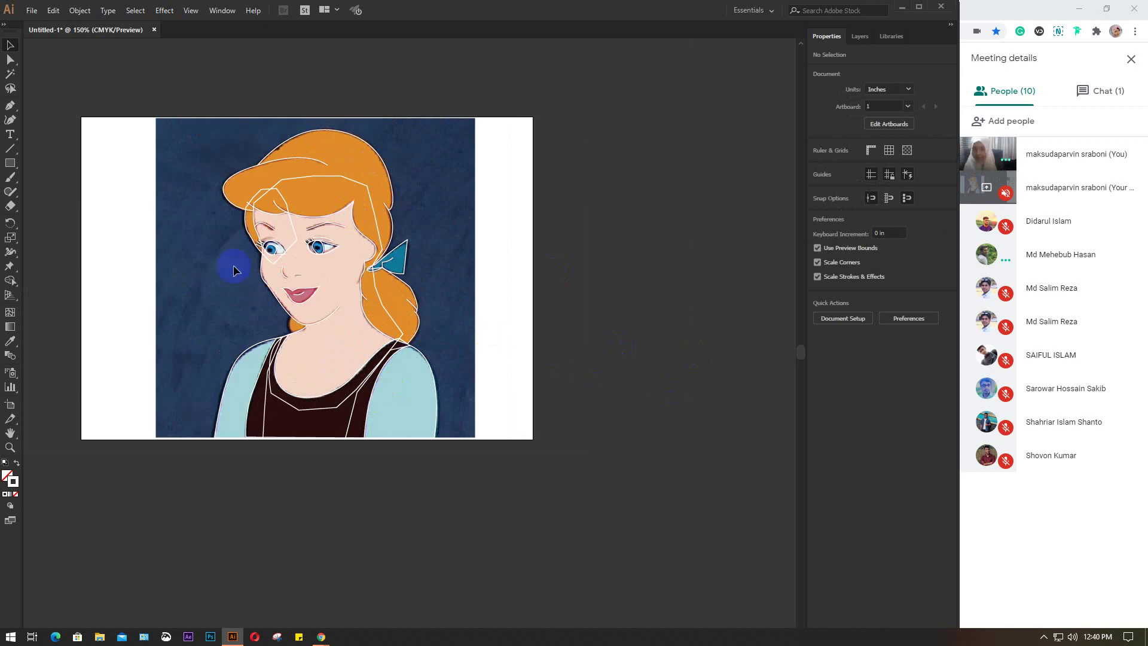
{"action": "scroll", "coordinate": [291, 309], "scroll_direction": "up", "scroll_amount": 2, "text": "alt"}
{"action": "scroll", "coordinate": [291, 324], "scroll_direction": "up", "scroll_amount": 2, "text": "alt"}
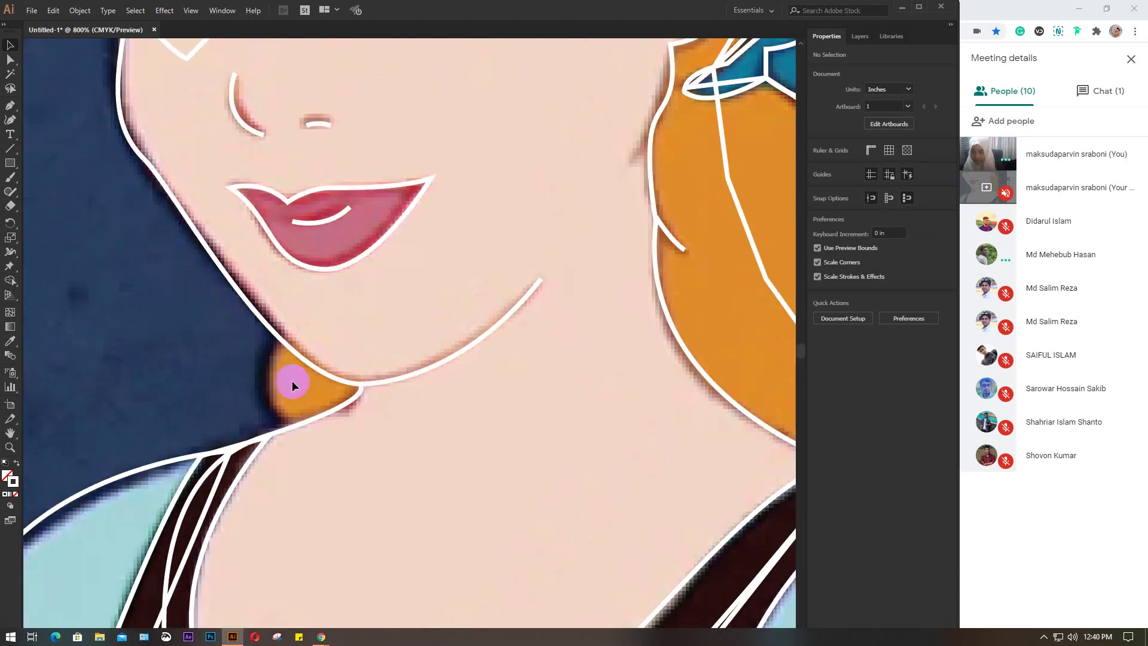
{"action": "key", "text": "p"}
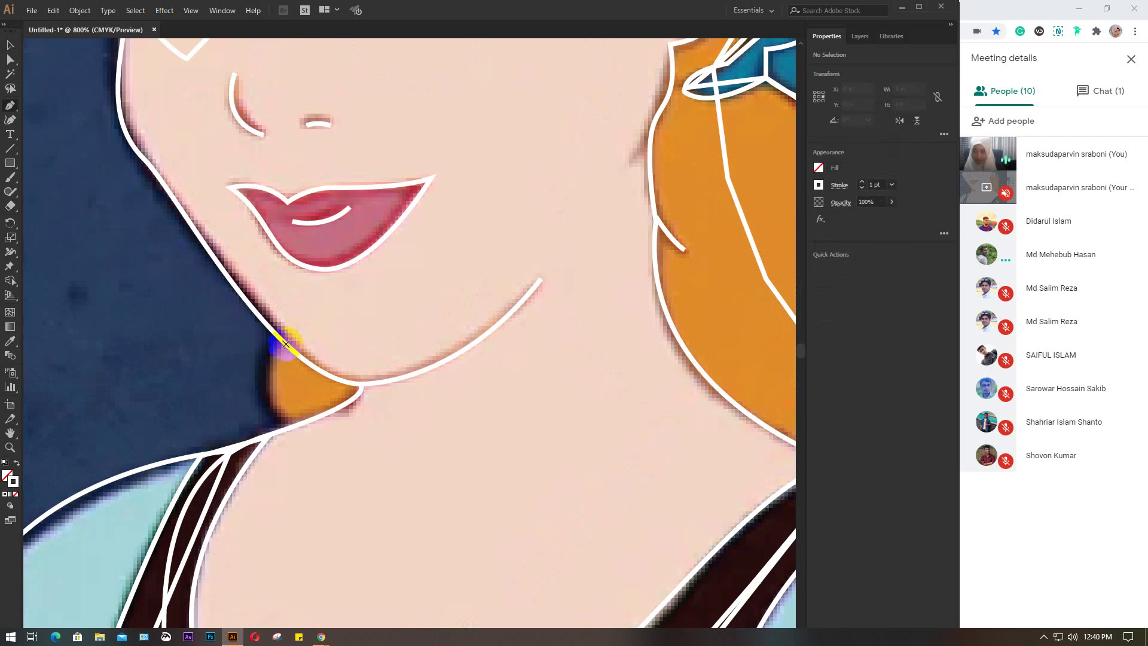
{"action": "left_click", "coordinate": [292, 327]}
{"action": "left_click_drag", "start_coordinate": [264, 389], "coordinate": [267, 417]}
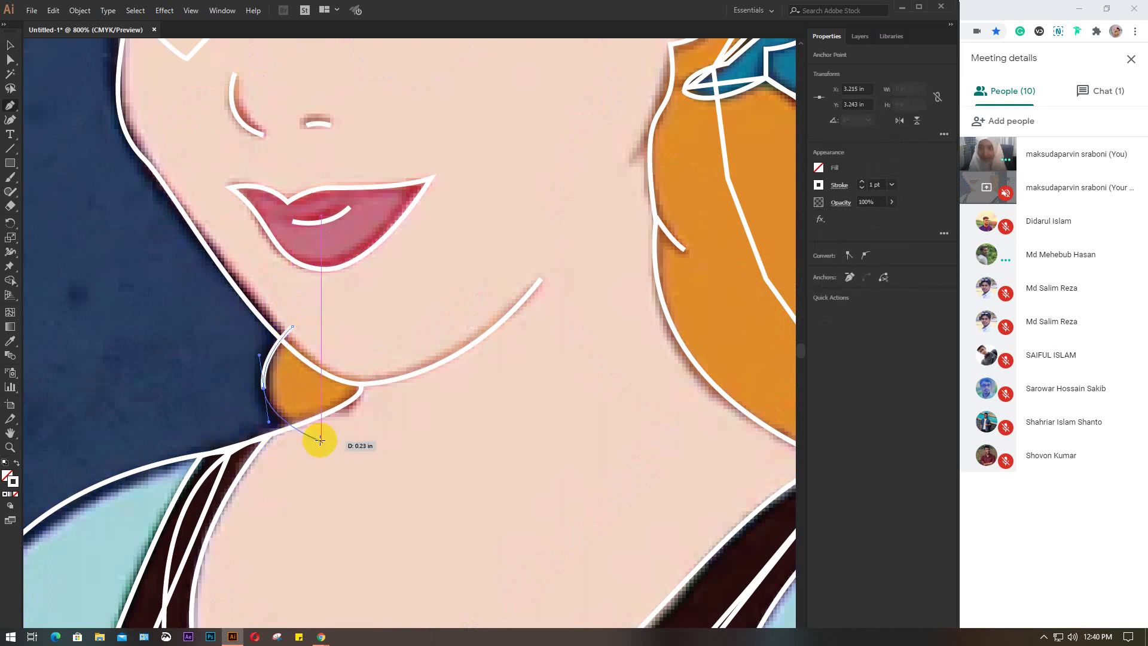
{"action": "left_click_drag", "start_coordinate": [321, 441], "coordinate": [368, 432]}
{"action": "left_click", "coordinate": [426, 402]}
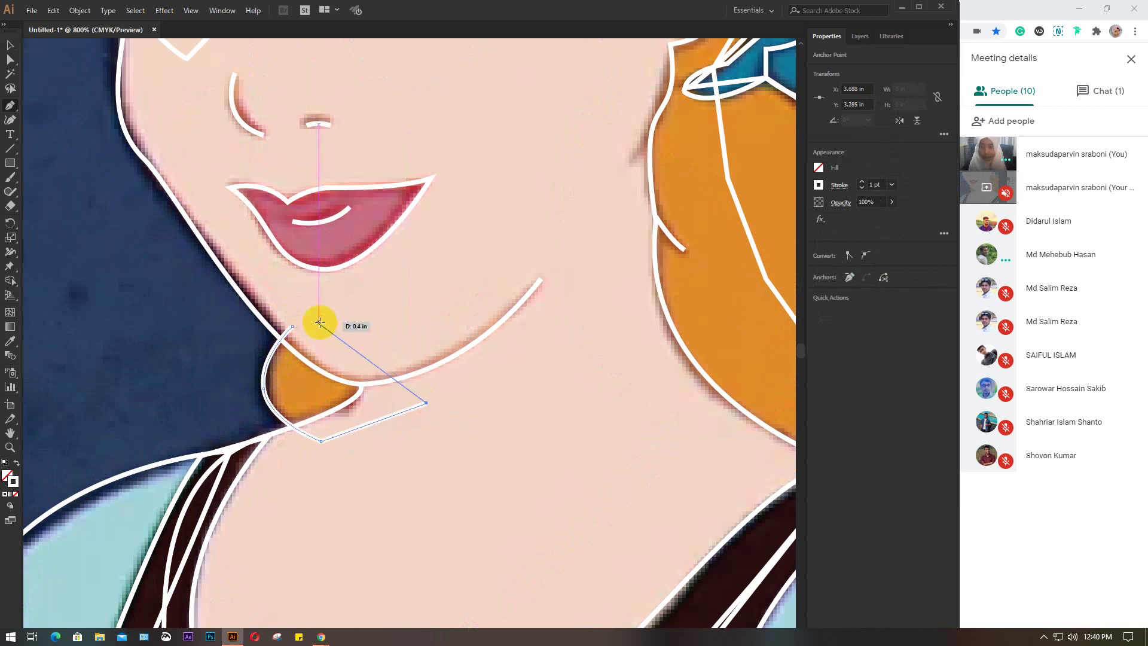
{"action": "left_click", "coordinate": [293, 327]}
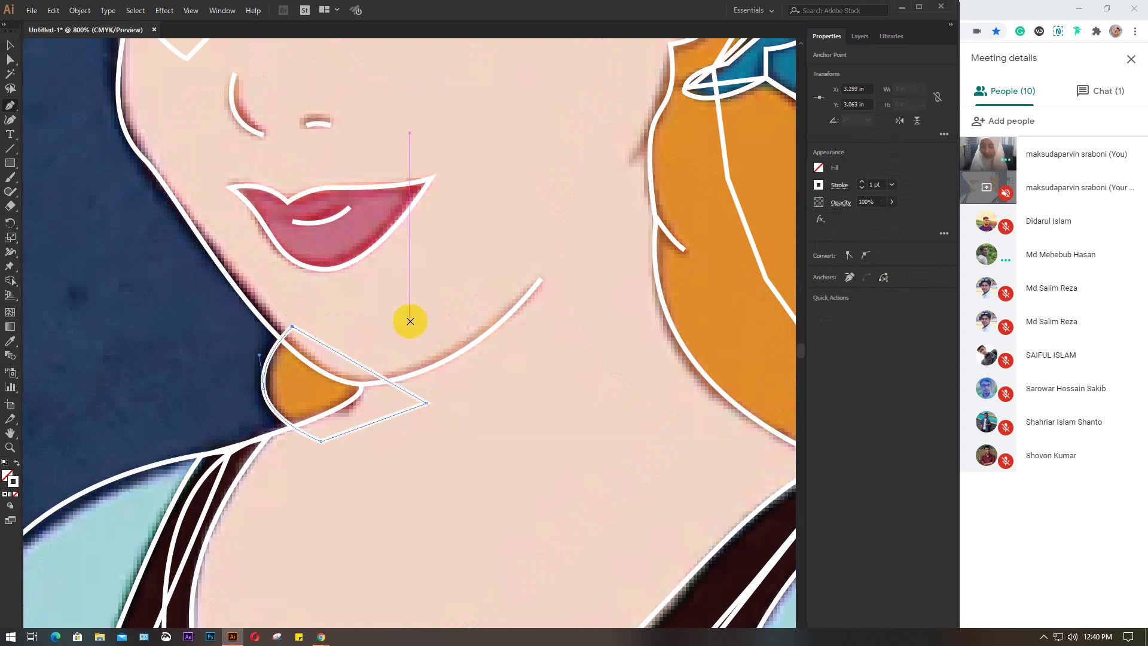
{"action": "scroll", "coordinate": [410, 321], "scroll_direction": "down", "scroll_amount": 2}
{"action": "key", "text": "v"}
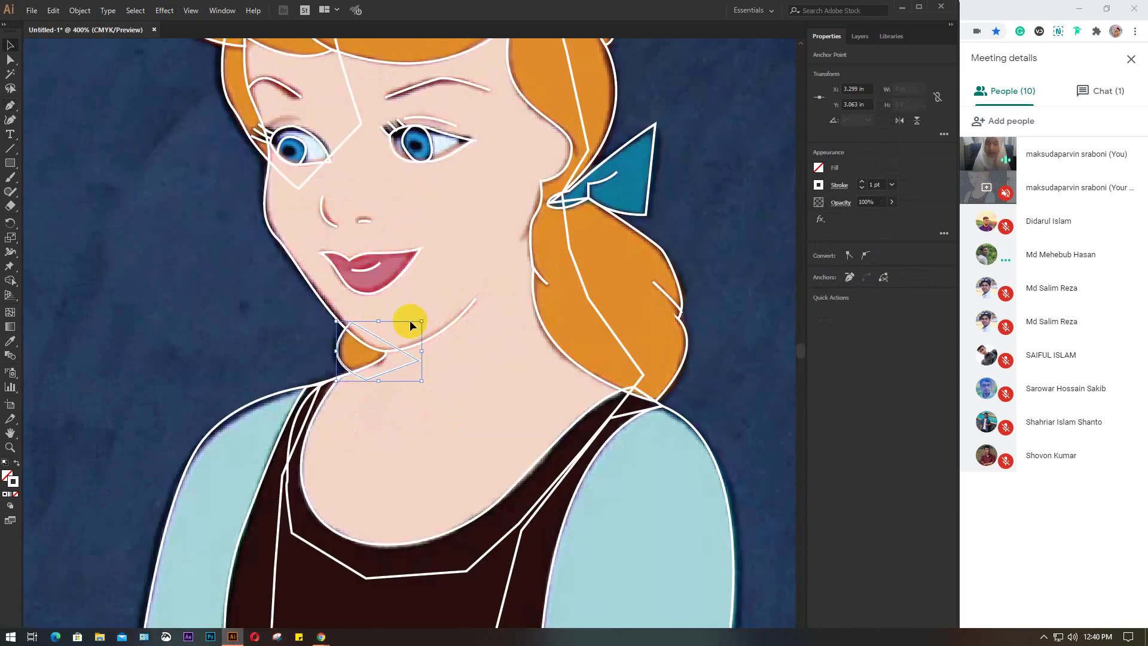
{"action": "scroll", "coordinate": [446, 365], "scroll_direction": "down", "scroll_amount": 3}
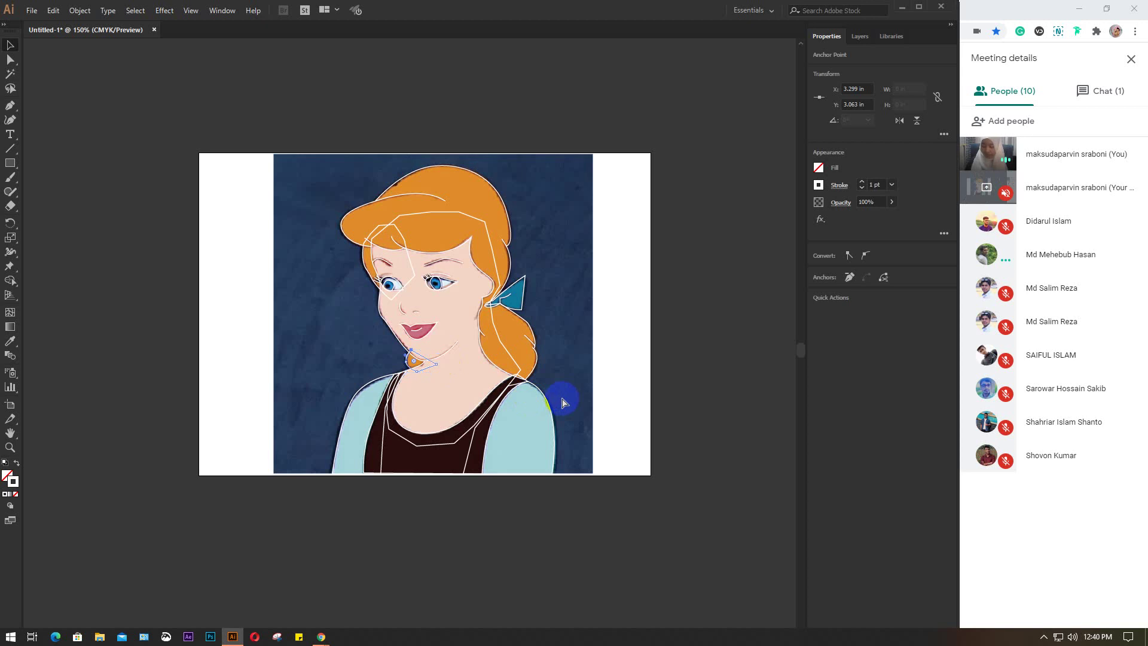
- Move the reference picture to the left of the traced drawing
{"action": "key", "text": "ctrl+a"}
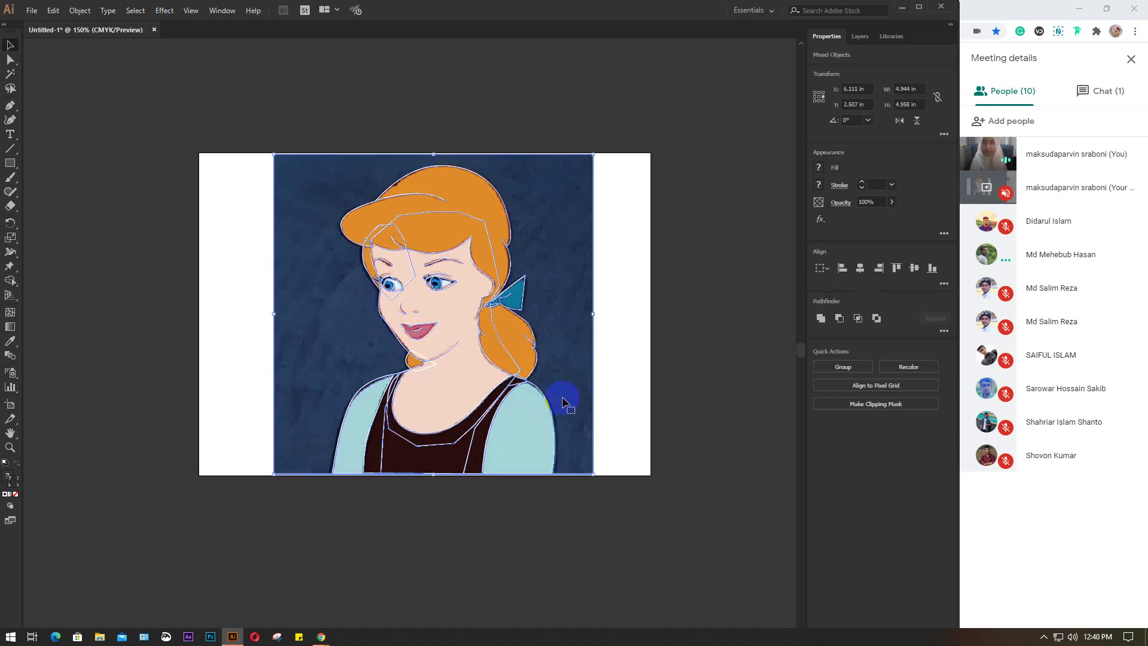
{"action": "left_click", "coordinate": [707, 396]}
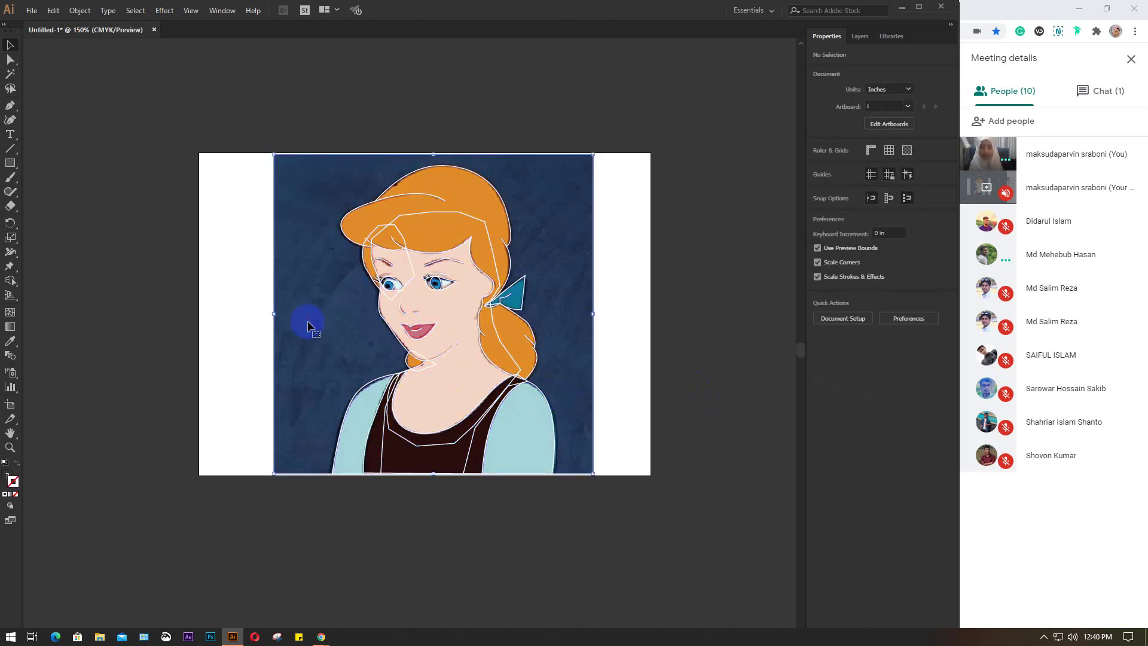
{"action": "left_click_drag", "start_coordinate": [322, 330], "coordinate": [46, 332]}
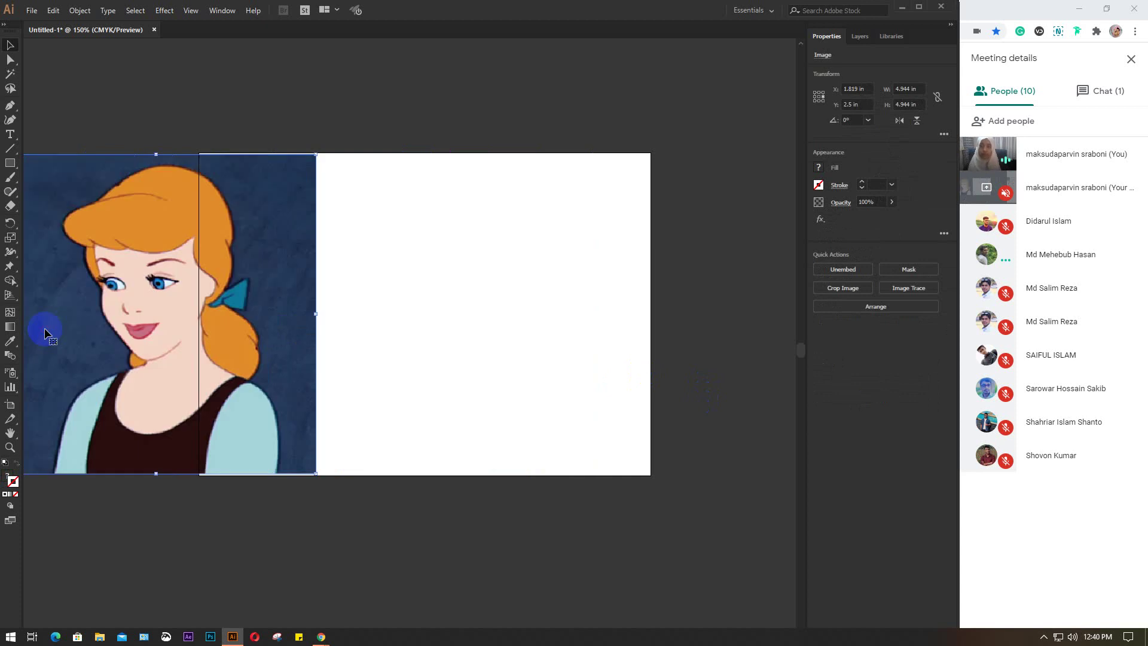
{"action": "left_click_drag", "start_coordinate": [147, 302], "coordinate": [69, 304]}
- Give all the traced sketch paths a dark blue stroke
{"action": "mouse_move", "coordinate": [244, 110]}
{"action": "left_mouse_down"}
{"action": "mouse_move", "coordinate": [474, 383]}
{"action": "mouse_move", "coordinate": [647, 538]}
{"action": "left_mouse_up"}
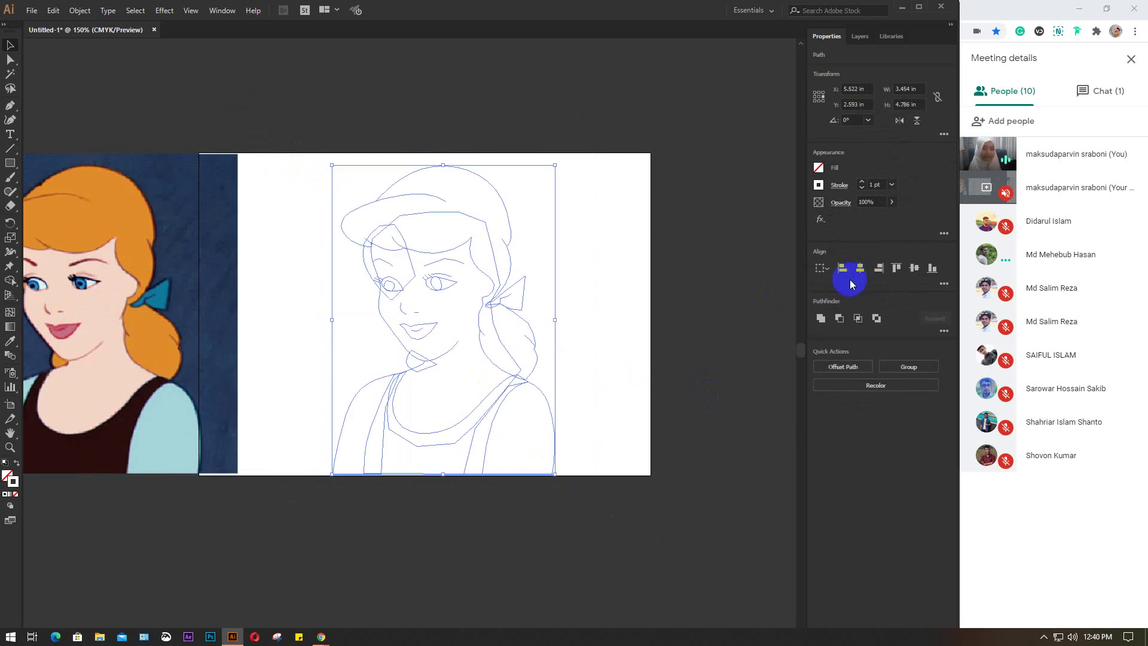
{"action": "left_click", "coordinate": [818, 185]}
{"action": "left_click", "coordinate": [714, 228]}
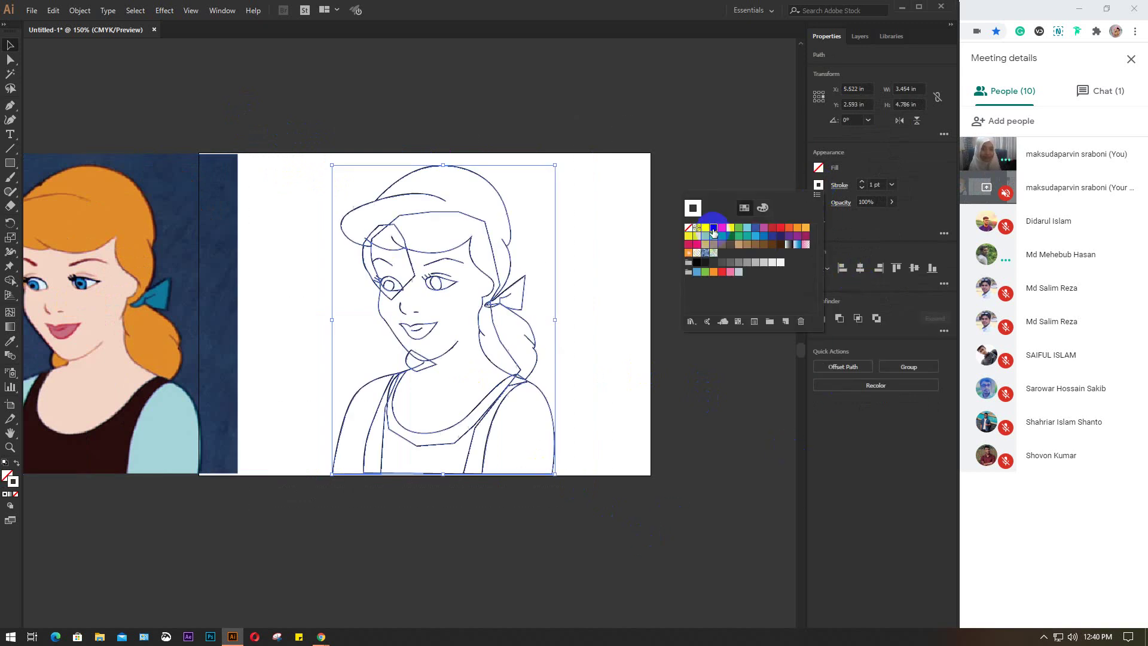
{"action": "left_click", "coordinate": [720, 392]}
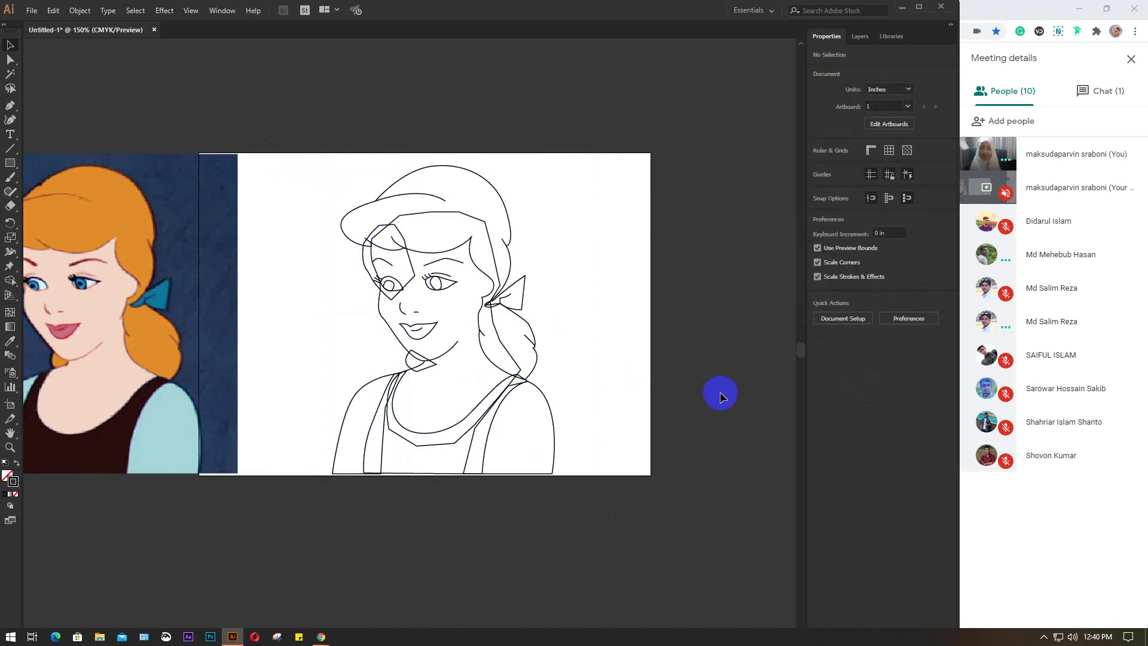
- Reposition the reference picture beside the drawing and select the hair outline path
{"action": "left_click_drag", "start_coordinate": [159, 390], "coordinate": [195, 398]}
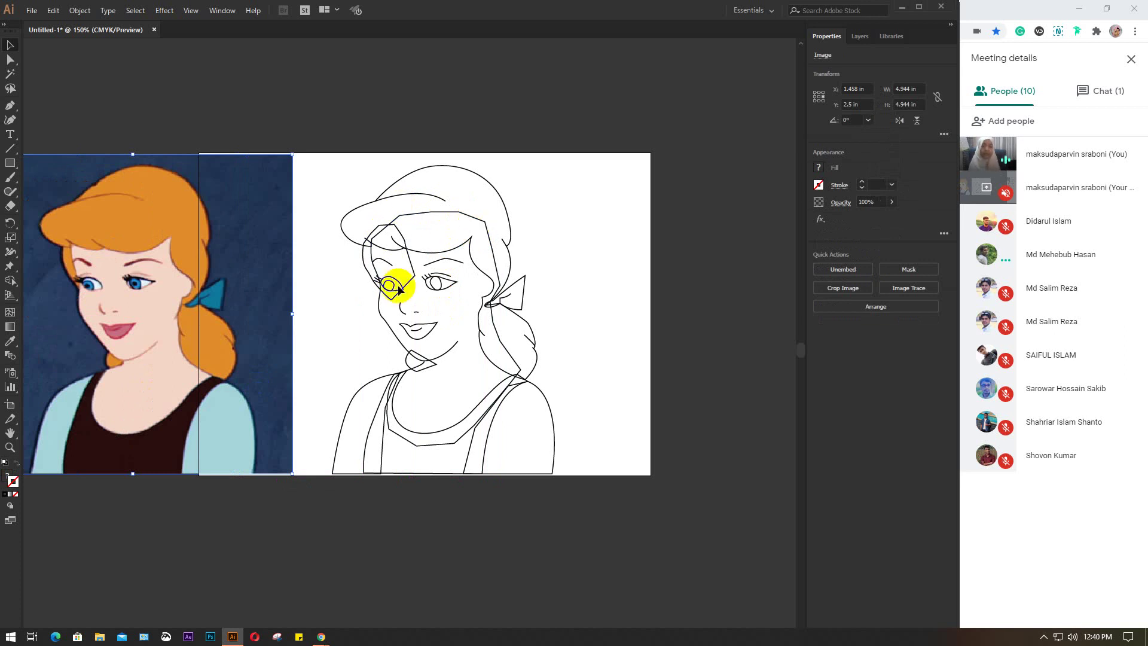
{"action": "left_click", "coordinate": [191, 229]}
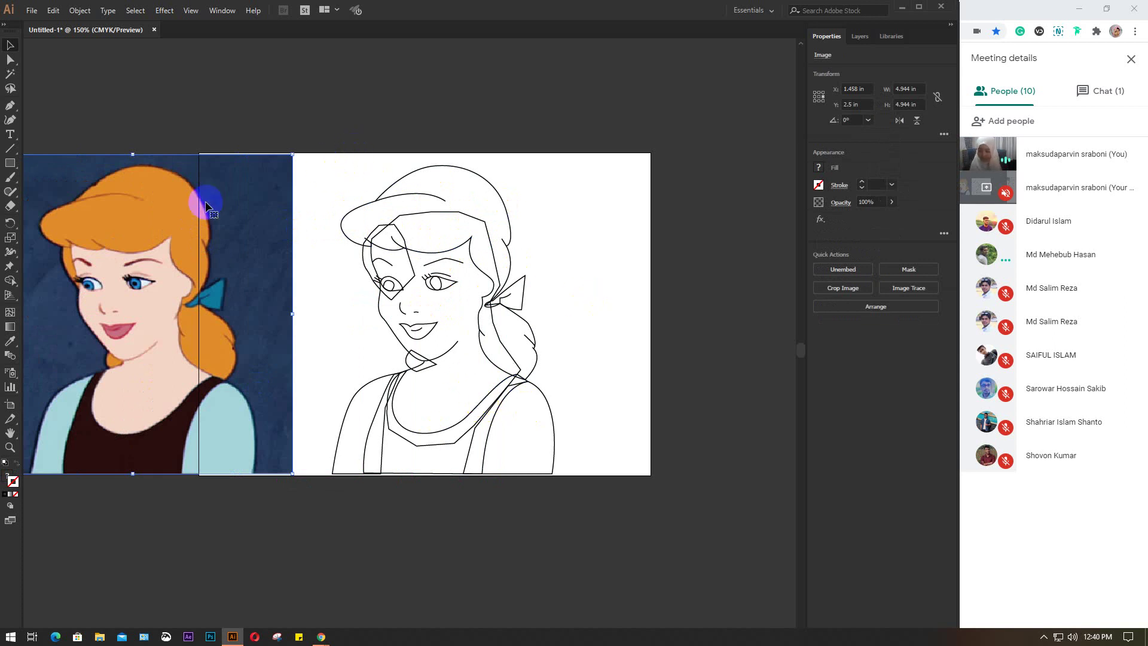
{"action": "left_click", "coordinate": [180, 238]}
{"action": "scroll", "coordinate": [310, 293], "scroll_direction": "down", "scroll_amount": 1}
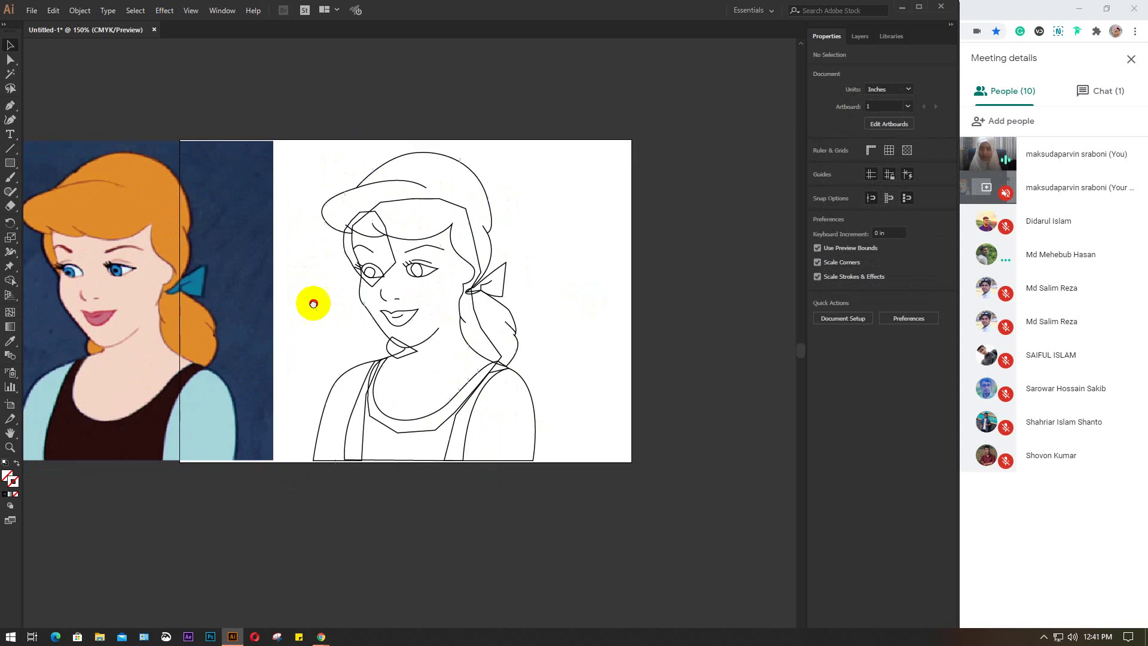
{"action": "scroll", "coordinate": [323, 299], "scroll_direction": "down", "scroll_amount": 1}
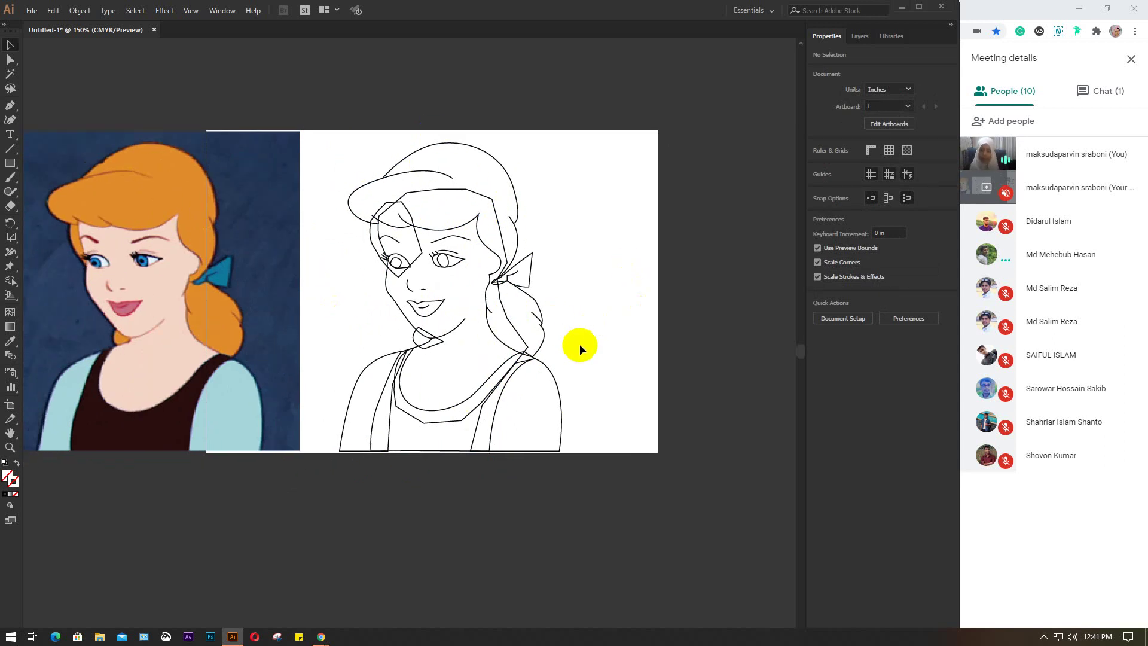
{"action": "left_click", "coordinate": [356, 189]}
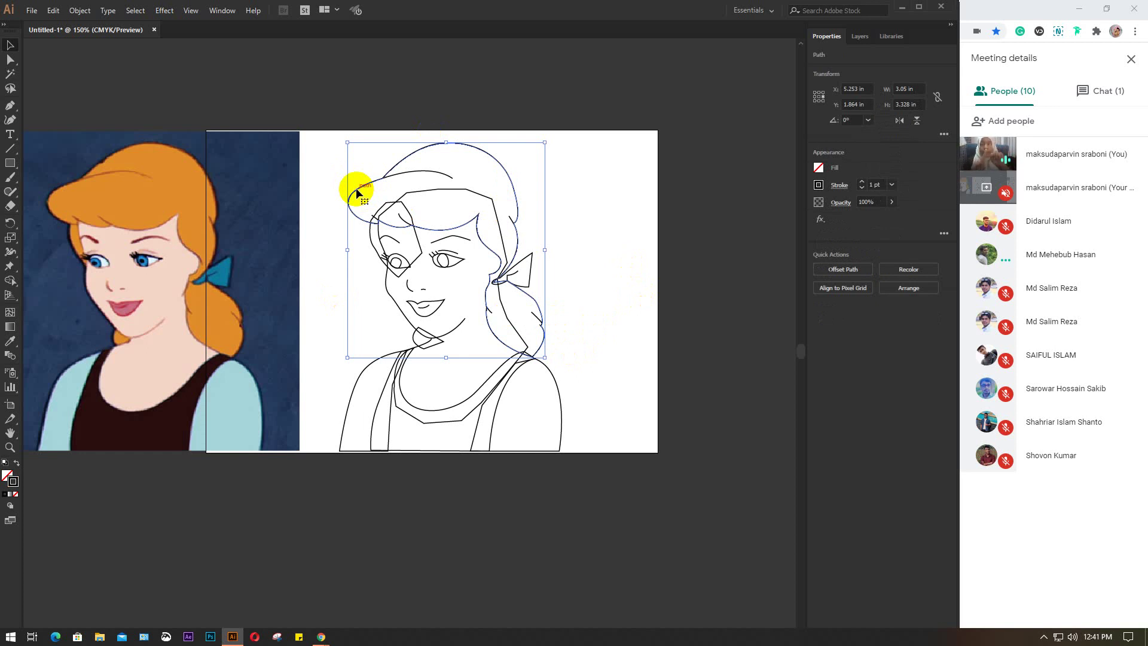
- Fill the hair with the reference's orange via Eyedropper and give it a dark brown stroke
{"action": "left_click", "coordinate": [10, 342]}
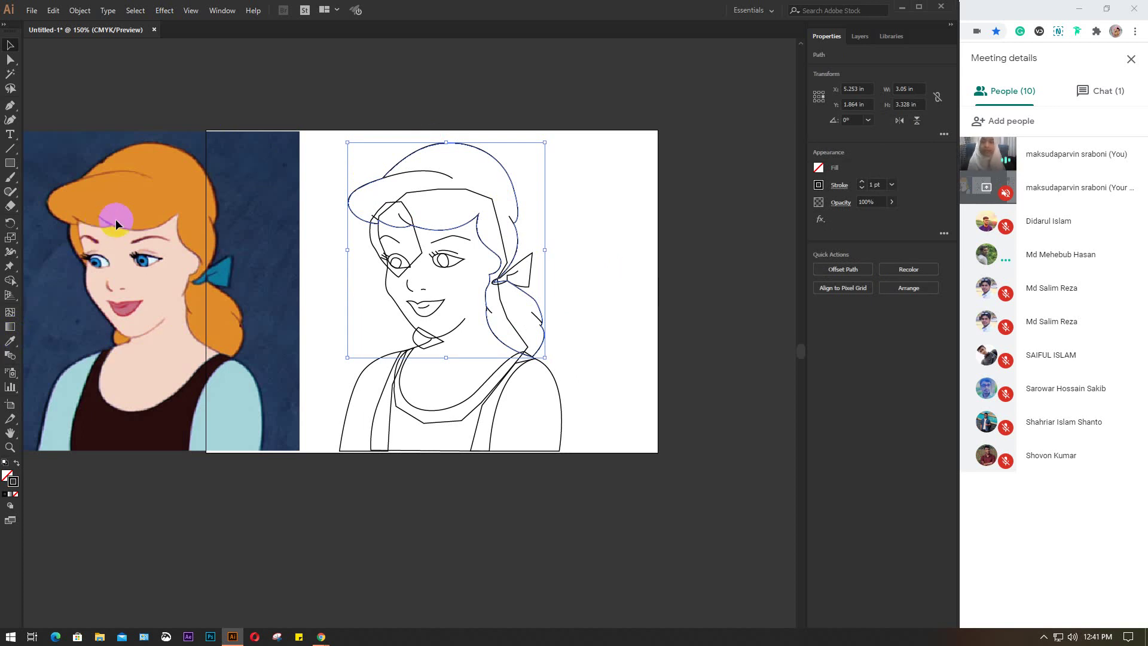
{"action": "left_click", "coordinate": [630, 204]}
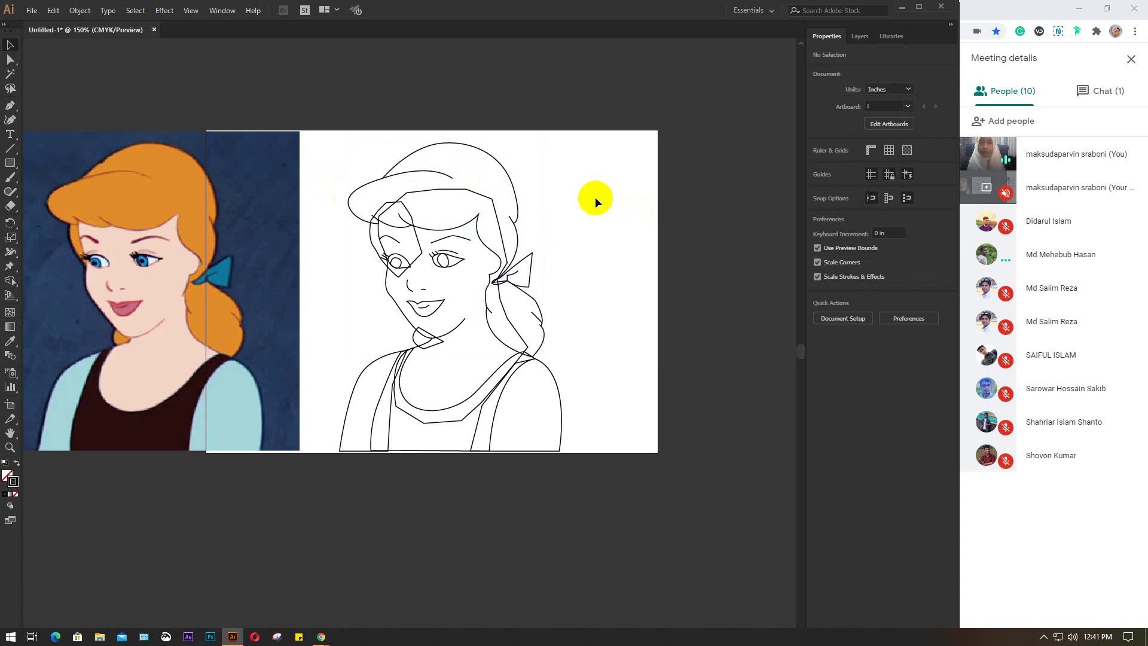
{"action": "left_click", "coordinate": [512, 183]}
{"action": "key", "text": "i"}
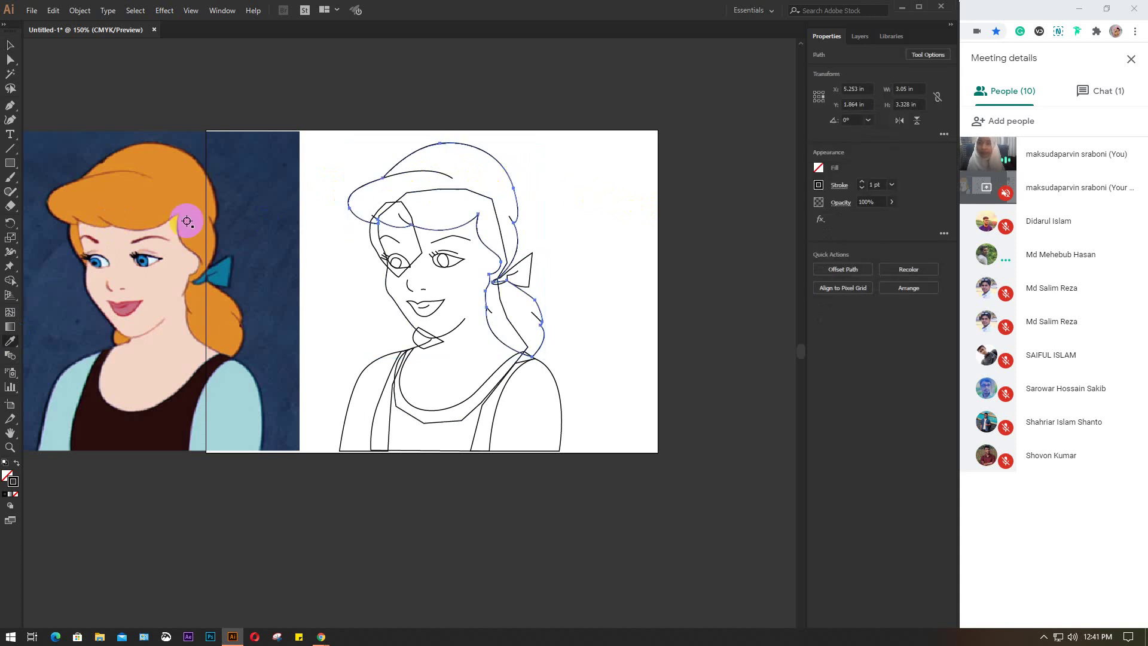
{"action": "left_click", "coordinate": [167, 199]}
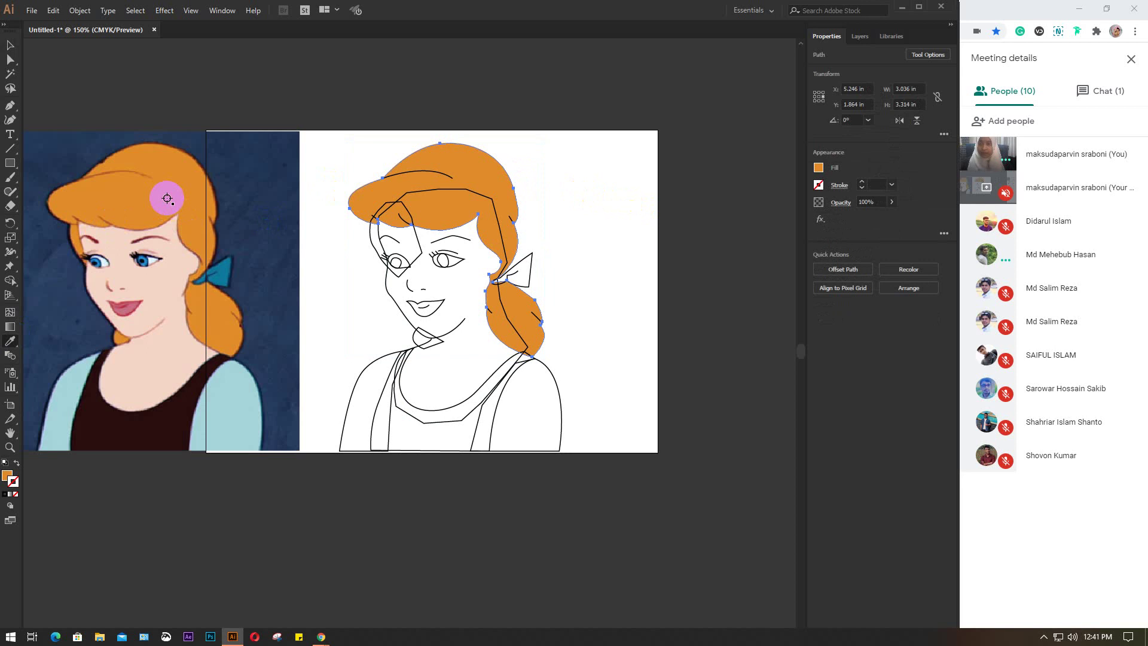
{"action": "key", "text": "v"}
{"action": "left_click", "coordinate": [819, 186]}
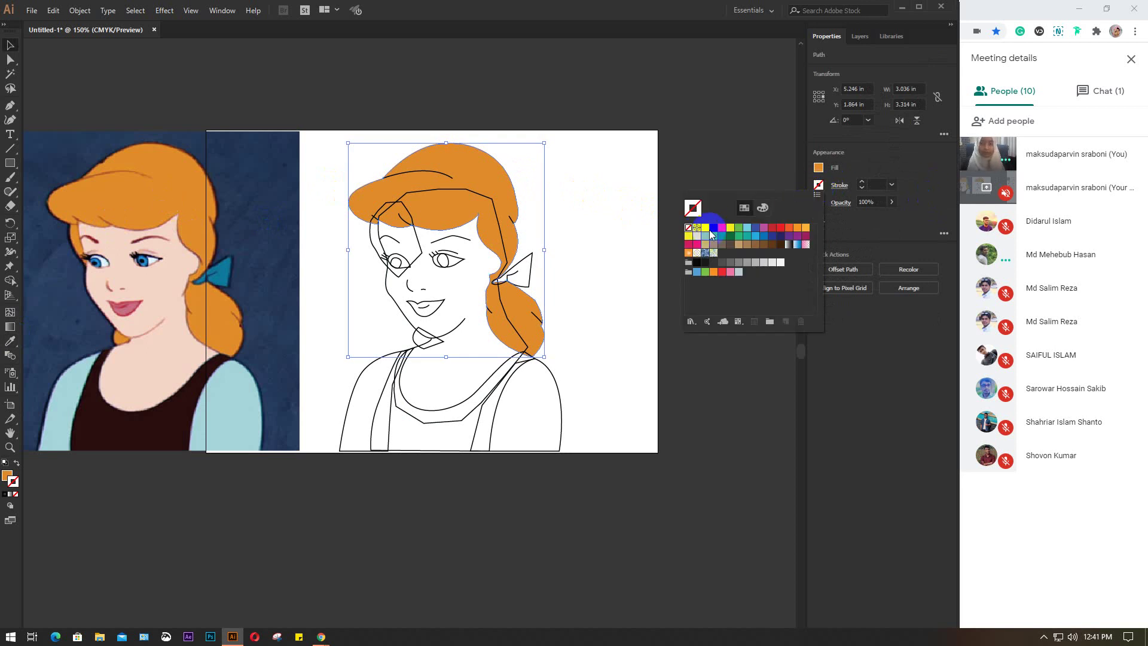
{"action": "left_click", "coordinate": [780, 246]}
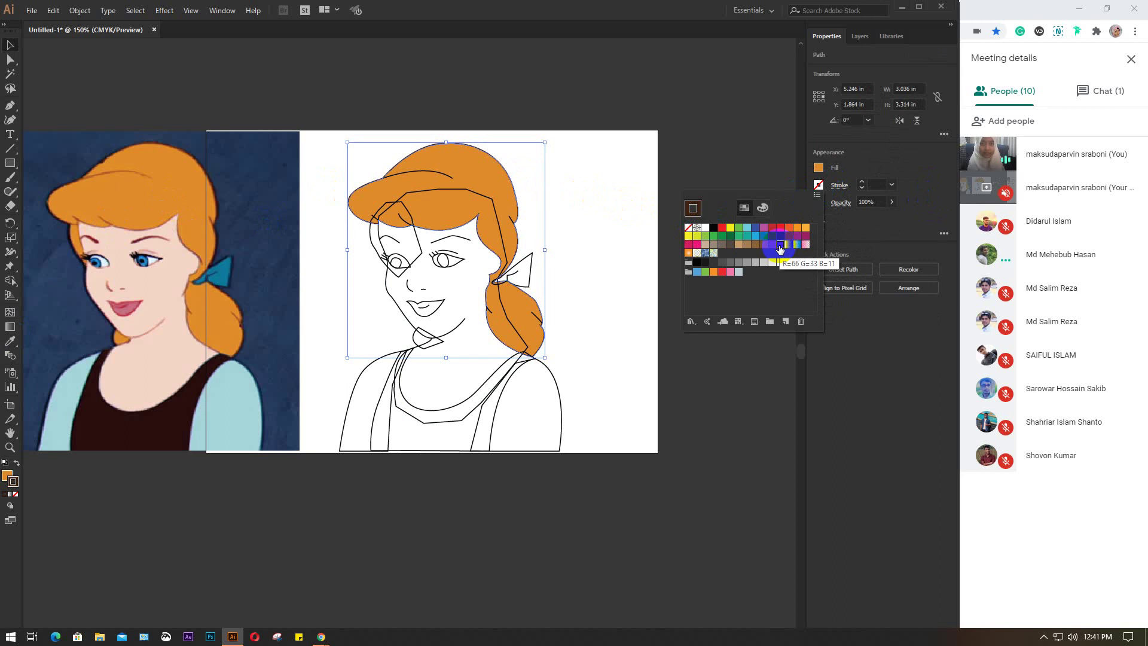
{"action": "left_click", "coordinate": [880, 186]}
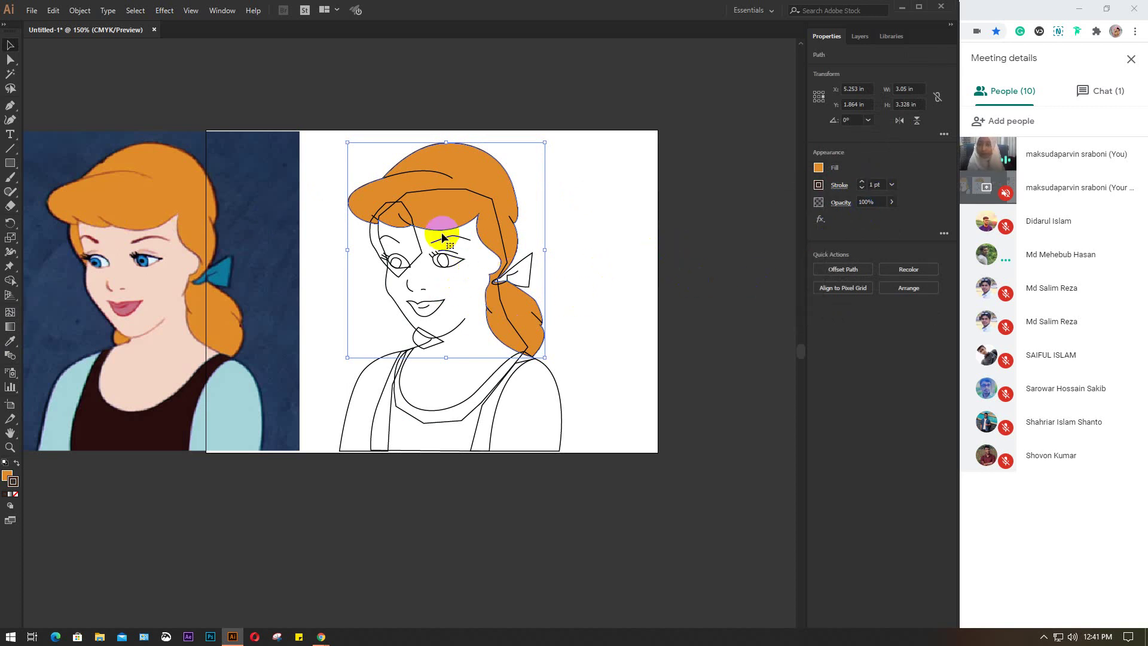
- Fill the face path with the reference's skin tone
{"action": "left_click", "coordinate": [437, 189]}
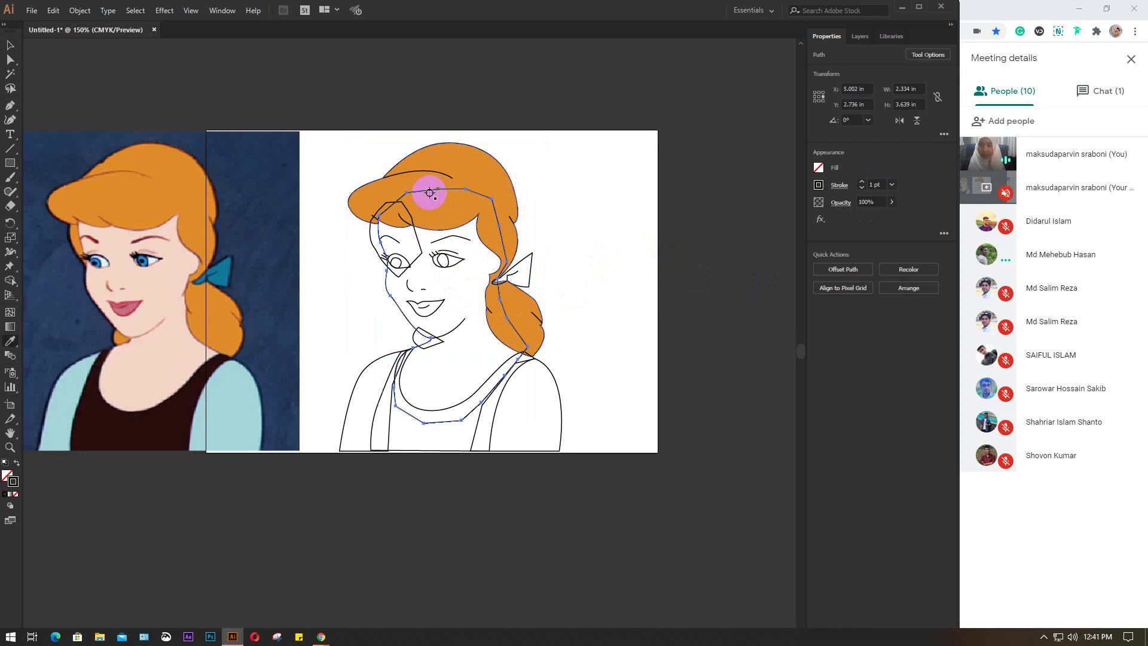
{"action": "key", "text": "i"}
{"action": "left_click", "coordinate": [164, 357]}
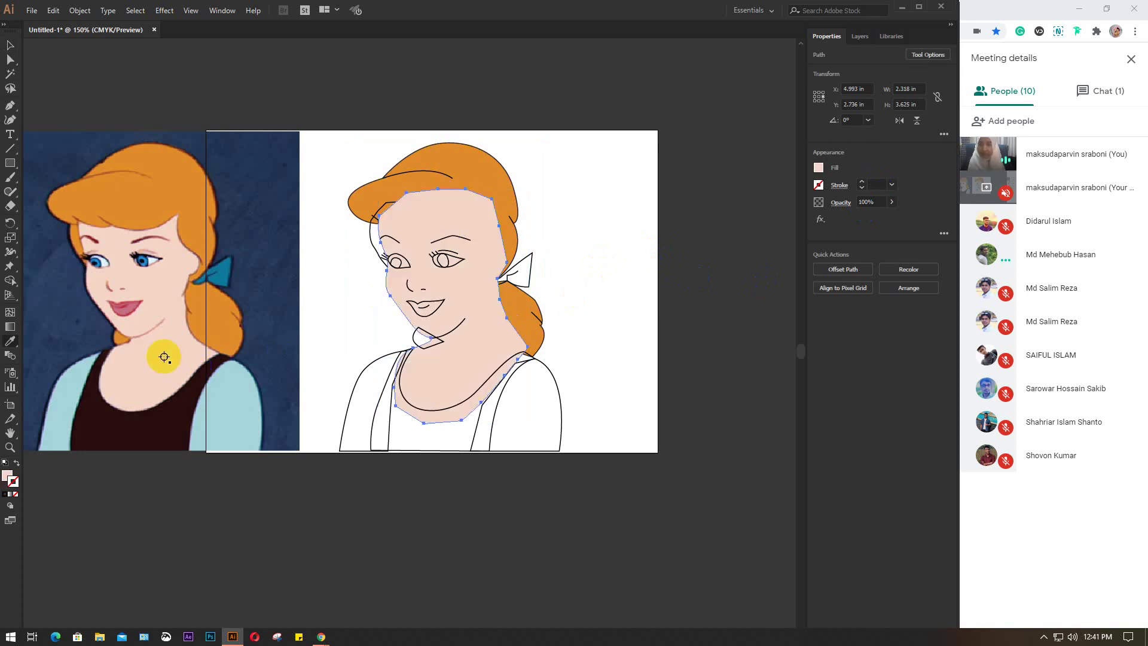
- Give the face a black stroke and bring the hair shape forward over the face
{"action": "key", "text": "v"}
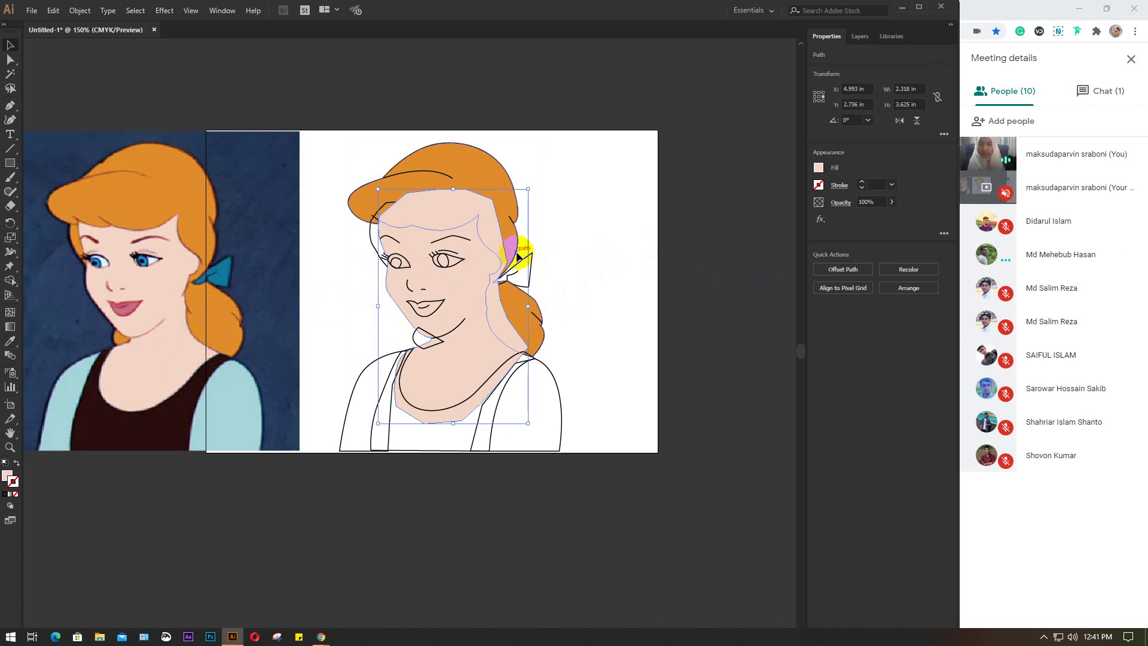
{"action": "left_click", "coordinate": [819, 185]}
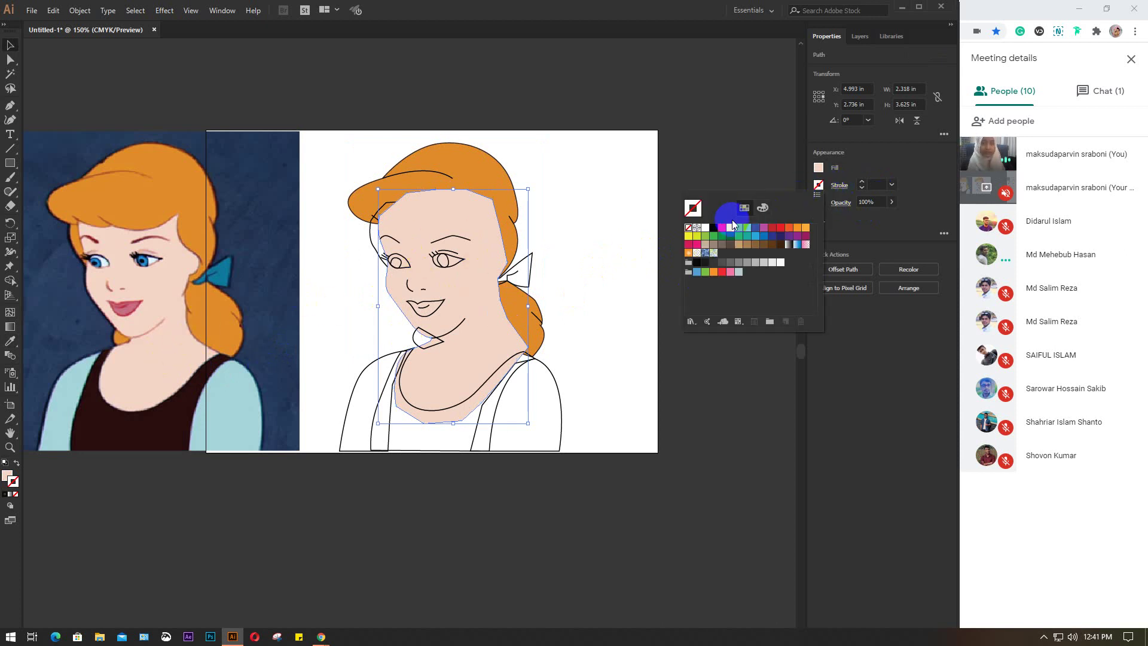
{"action": "left_click", "coordinate": [713, 228]}
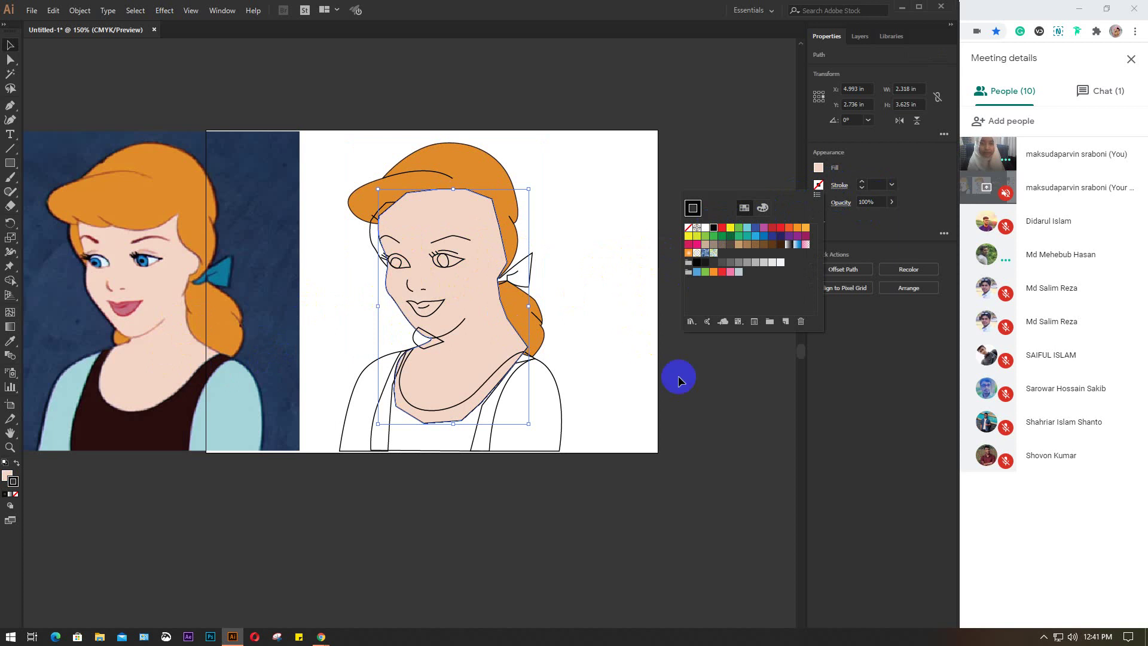
{"action": "left_click", "coordinate": [730, 401]}
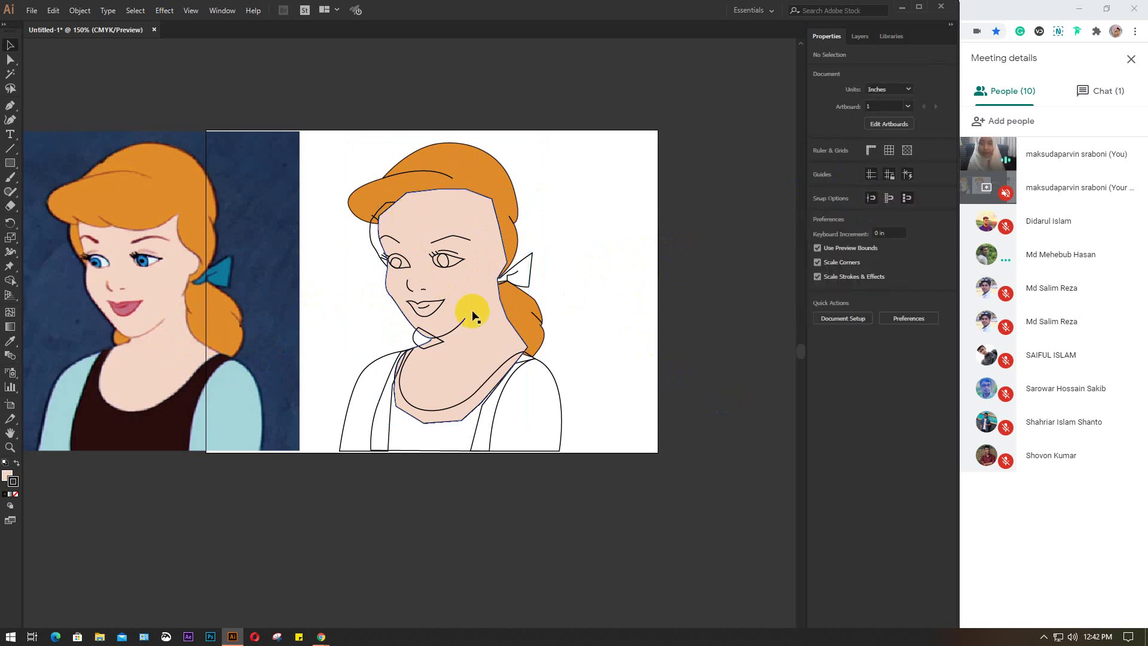
{"action": "left_click", "coordinate": [460, 173]}
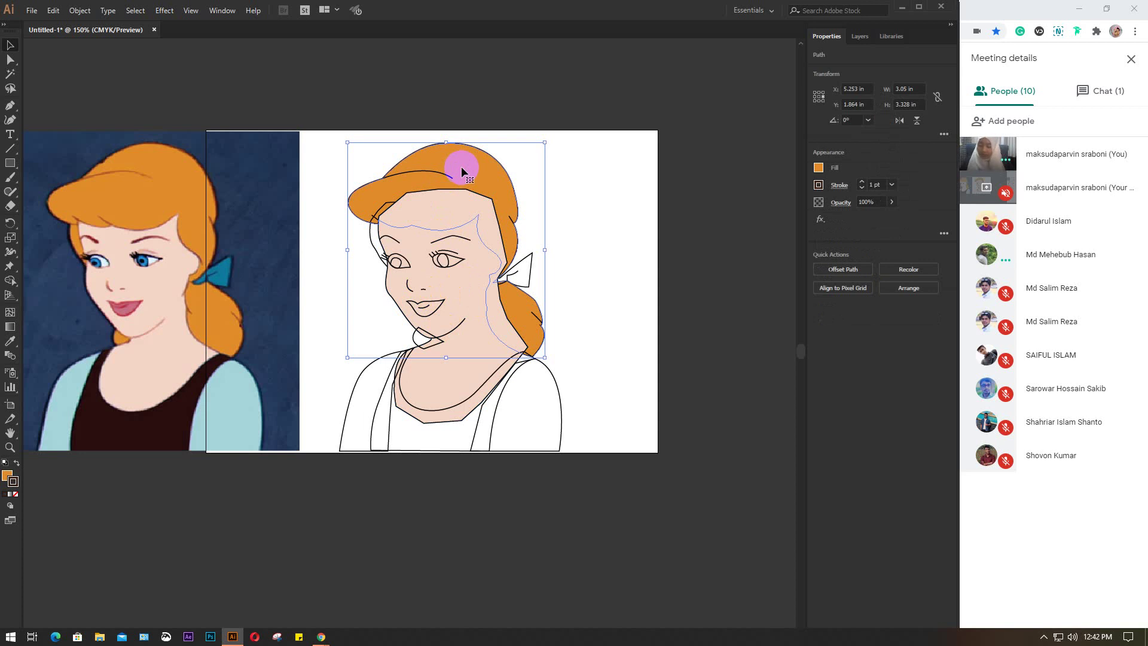
{"action": "key", "text": "a"}
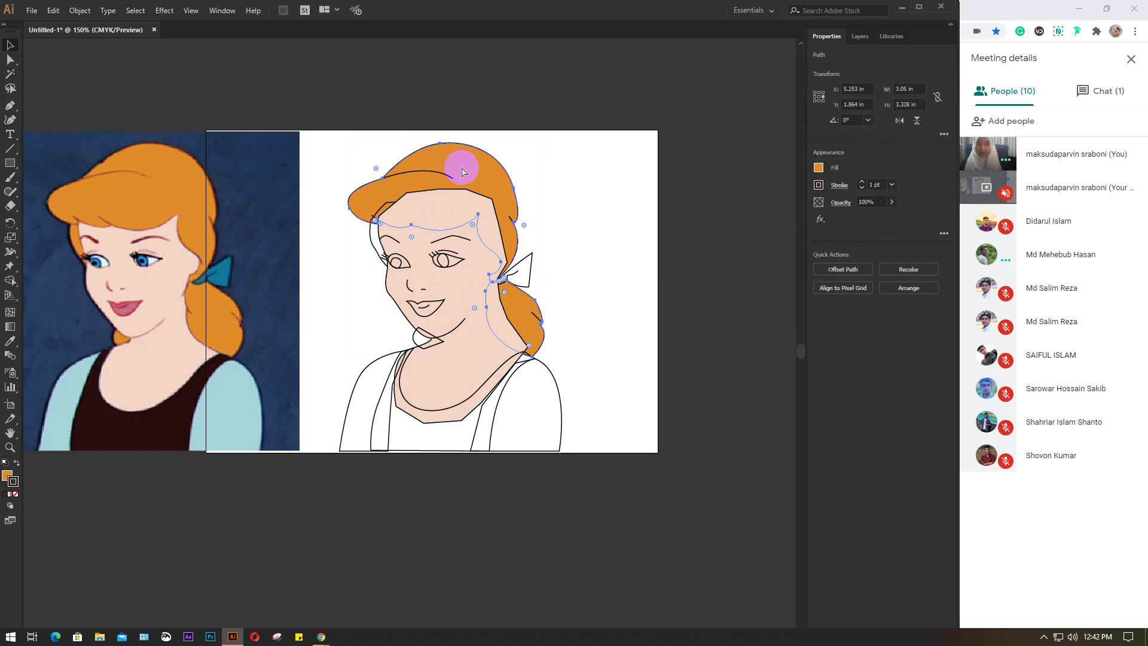
{"action": "key", "text": "ctrl+shift+bracketright"}
- Bring the hair shape to the very front via Arrange, then select the hair bow
{"action": "key", "text": "v"}
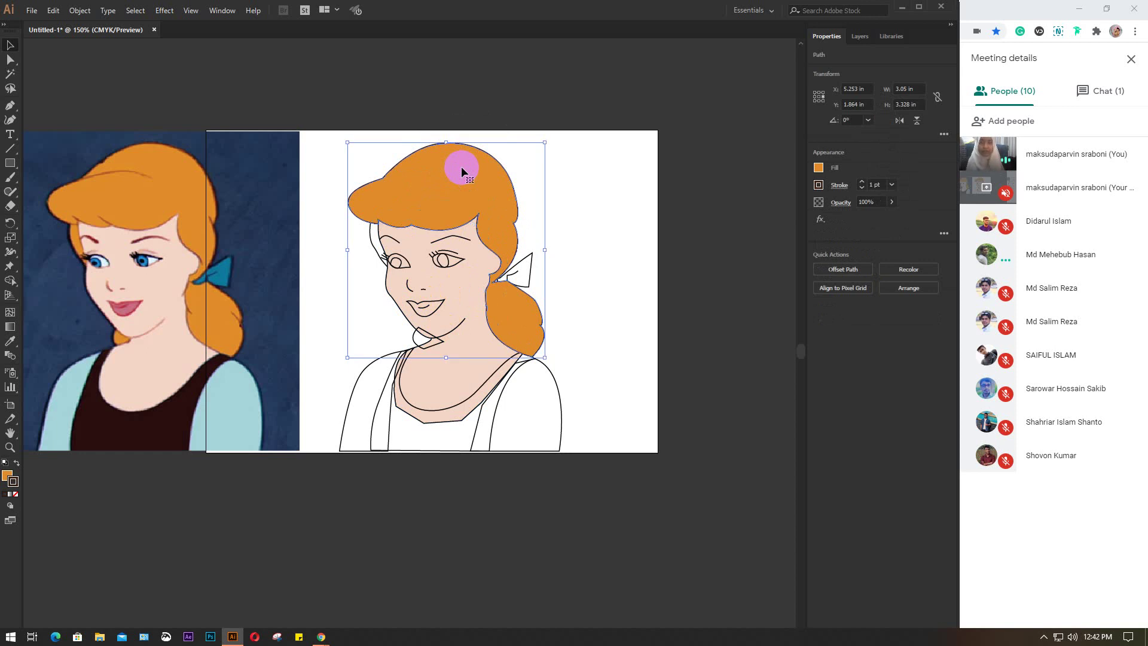
{"action": "right_click", "coordinate": [462, 168]}
{"action": "mouse_move", "coordinate": [495, 354]}
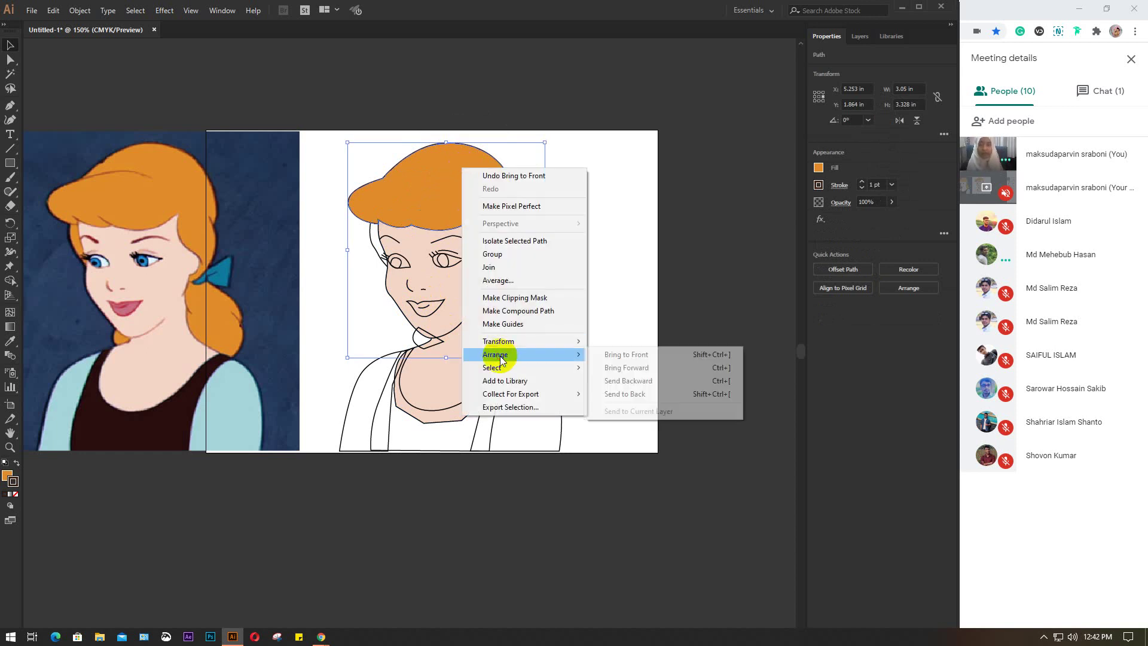
{"action": "left_click", "coordinate": [628, 356]}
{"action": "left_click", "coordinate": [632, 238]}
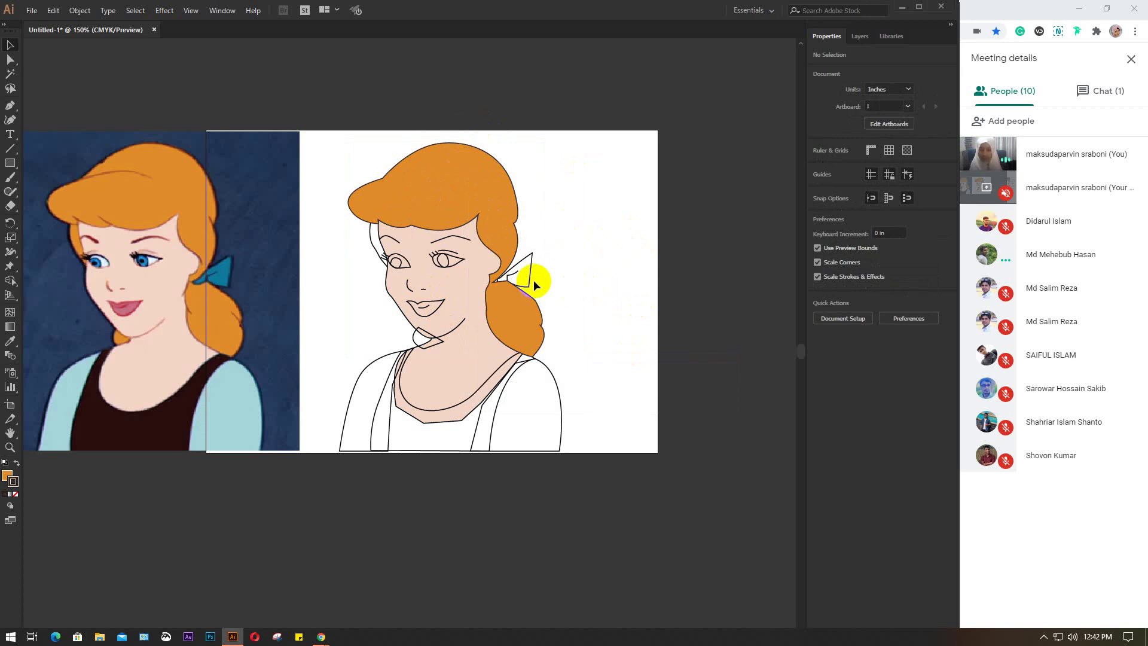
{"action": "left_click", "coordinate": [526, 256]}
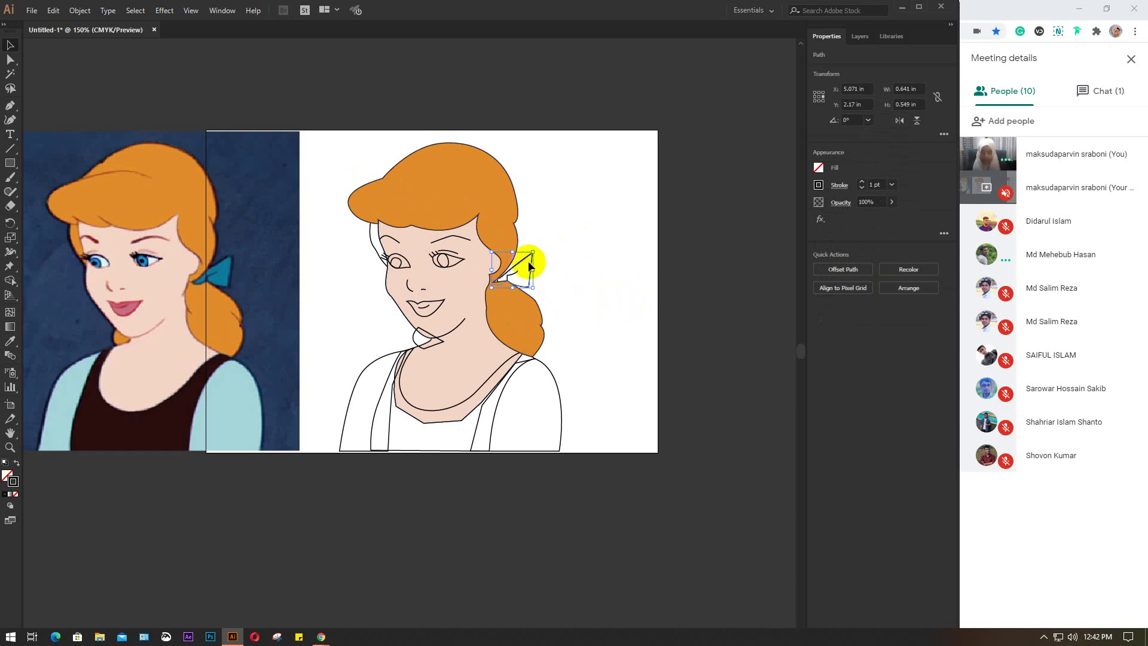
- Fill the bow with the reference's teal-blue and give it a black outline
{"action": "key", "text": "i"}
{"action": "left_click", "coordinate": [225, 268]}
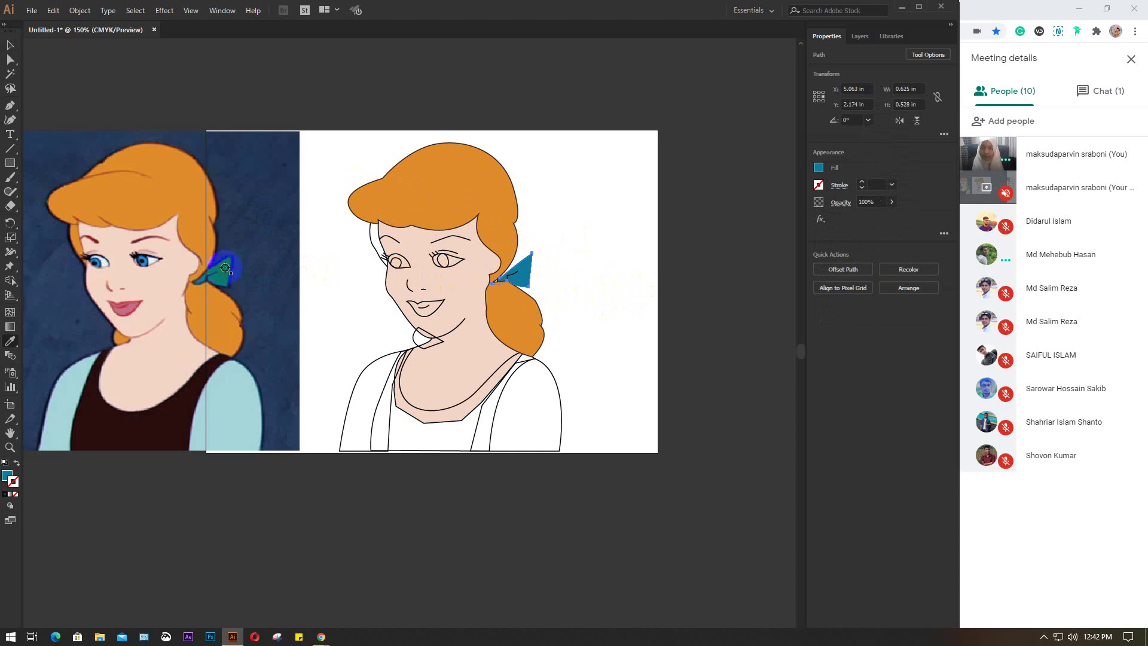
{"action": "left_click", "coordinate": [818, 186]}
{"action": "left_click", "coordinate": [714, 227]}
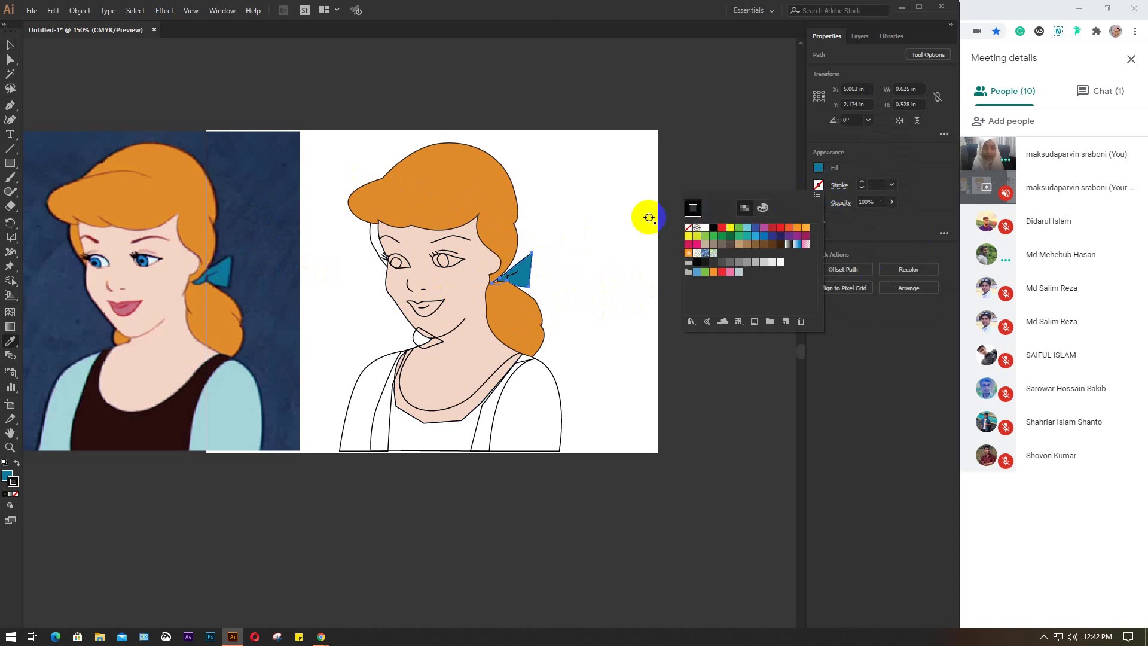
{"action": "left_click", "coordinate": [639, 218]}
{"action": "key", "text": "v"}
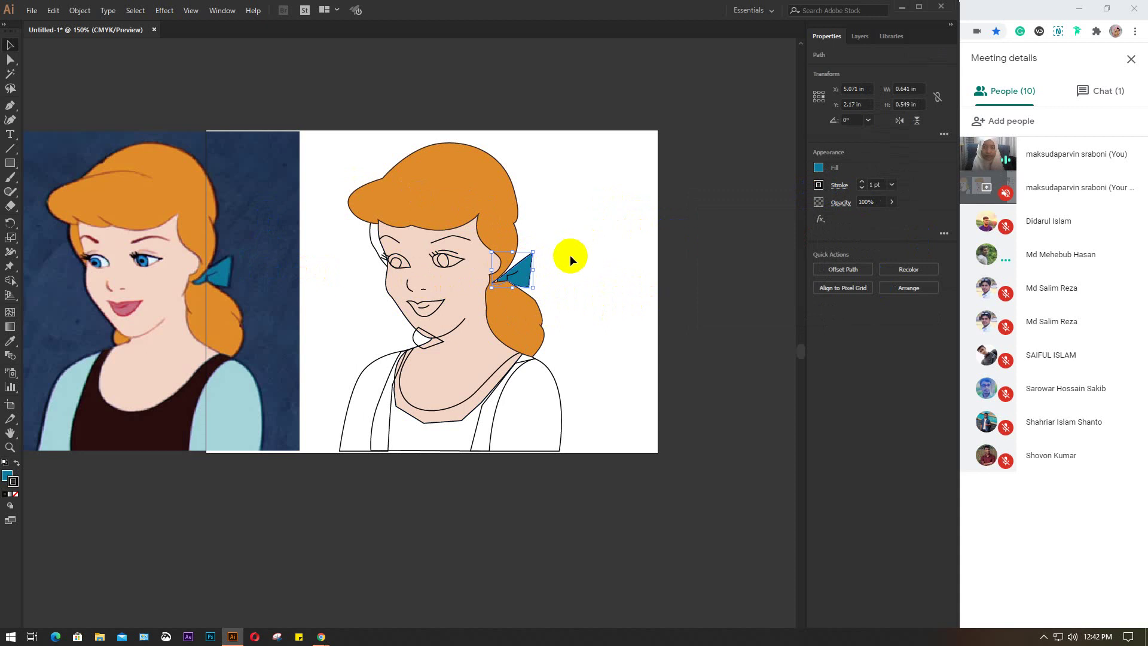
{"action": "left_click", "coordinate": [570, 255]}
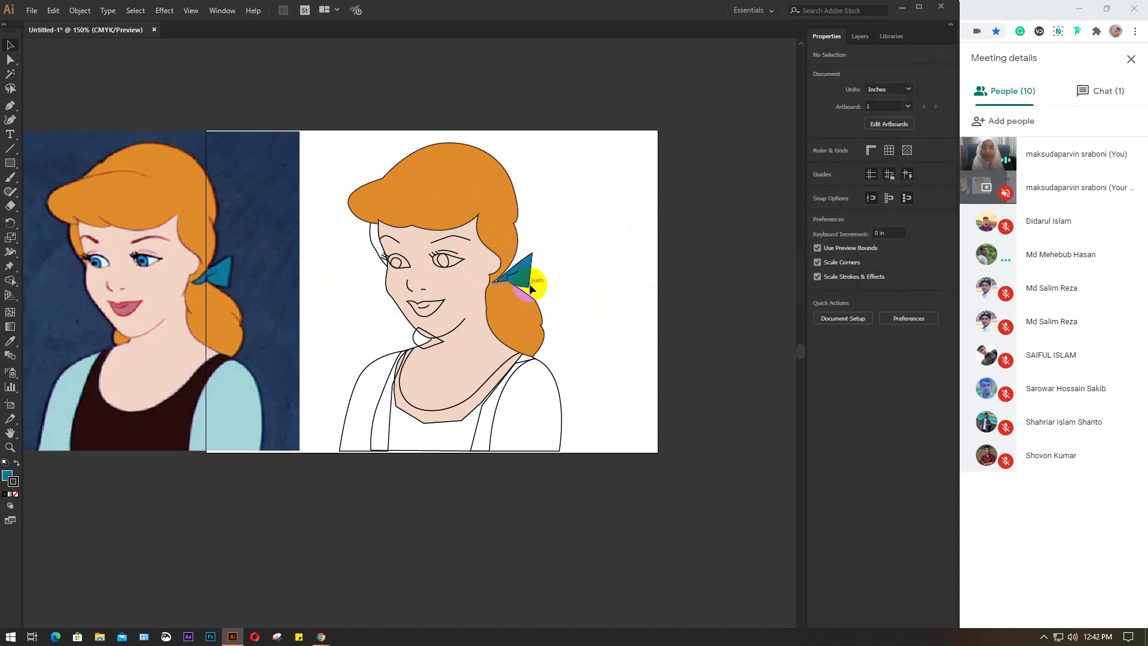
- Nudge the bow against the hair and bring it in front of the hair
{"action": "left_click_drag", "start_coordinate": [521, 272], "coordinate": [517, 276]}
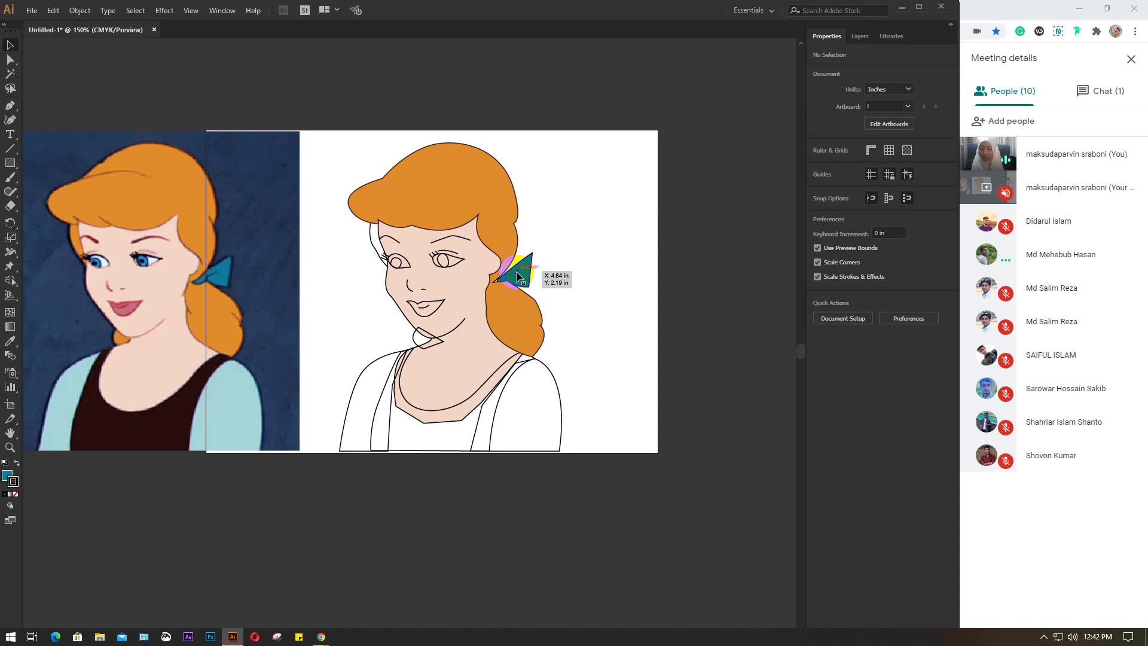
{"action": "scroll", "coordinate": [518, 277], "scroll_direction": "up", "scroll_amount": 2}
{"action": "scroll", "coordinate": [518, 277], "scroll_direction": "up", "scroll_amount": 2}
{"action": "left_click", "coordinate": [551, 258]}
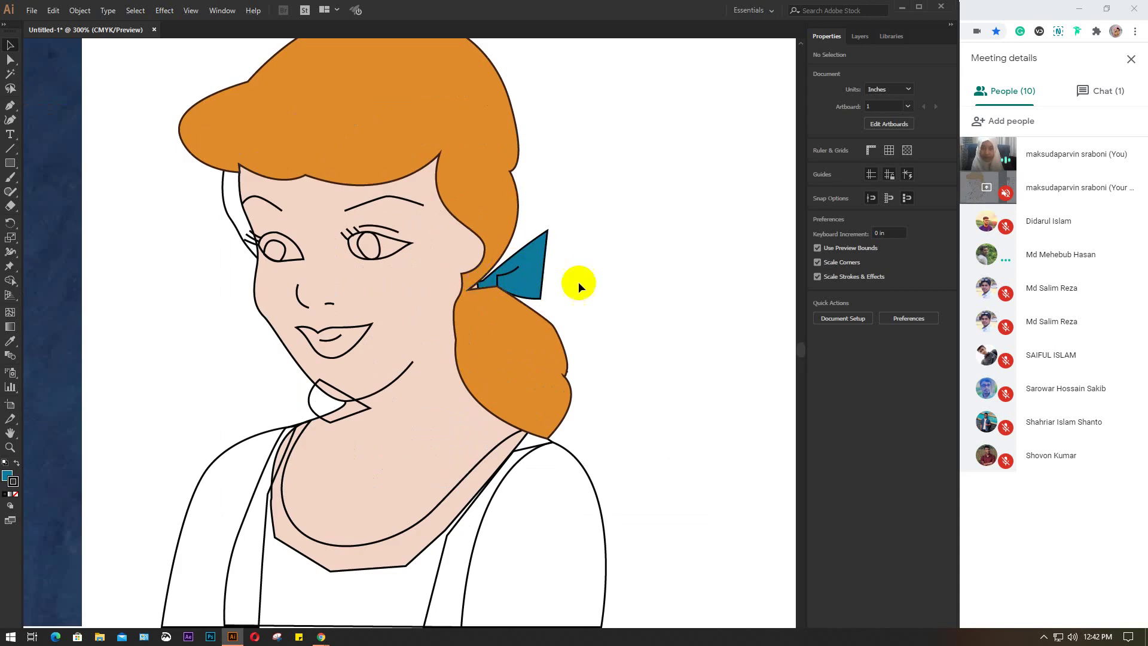
{"action": "left_click_drag", "start_coordinate": [572, 276], "coordinate": [513, 260]}
{"action": "right_click", "coordinate": [513, 260]}
{"action": "mouse_move", "coordinate": [547, 434]}
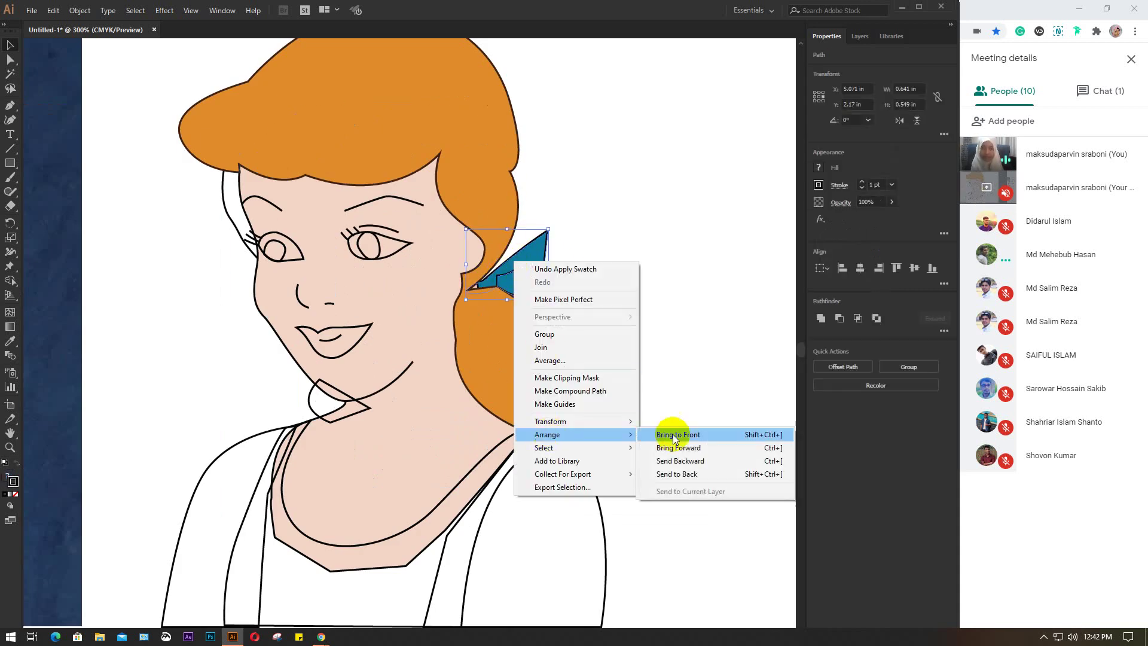
{"action": "left_click", "coordinate": [674, 436]}
{"action": "left_click", "coordinate": [584, 295]}
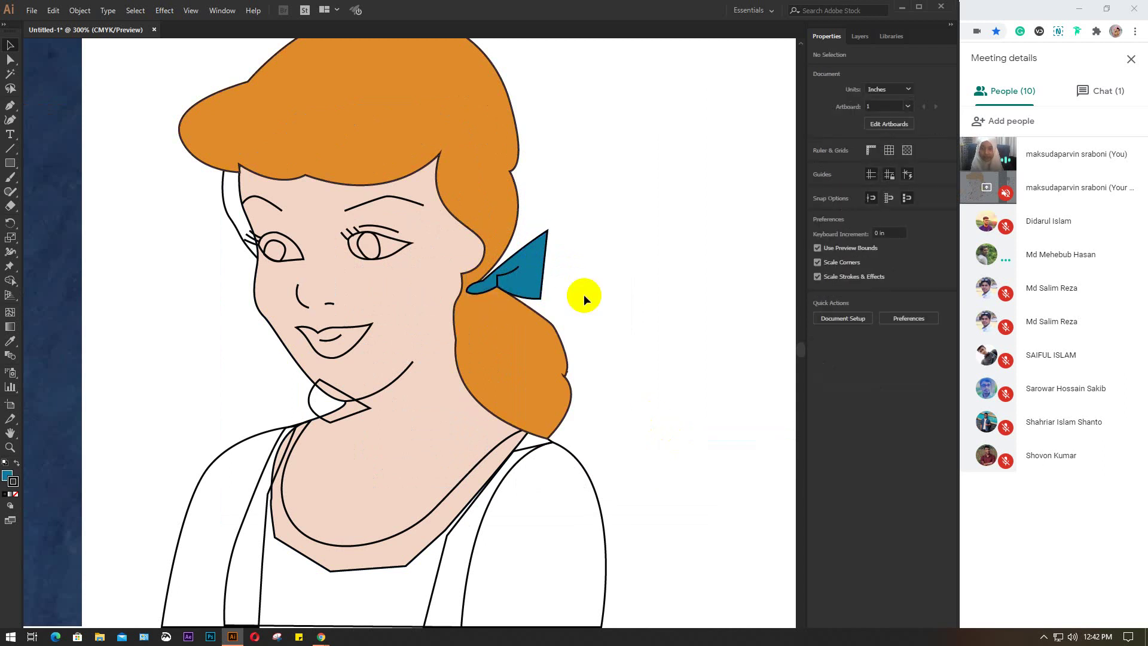
- Centre the drawing in view and select the hair strand beside the left eye
{"action": "scroll", "coordinate": [583, 294], "scroll_direction": "down", "scroll_amount": 1}
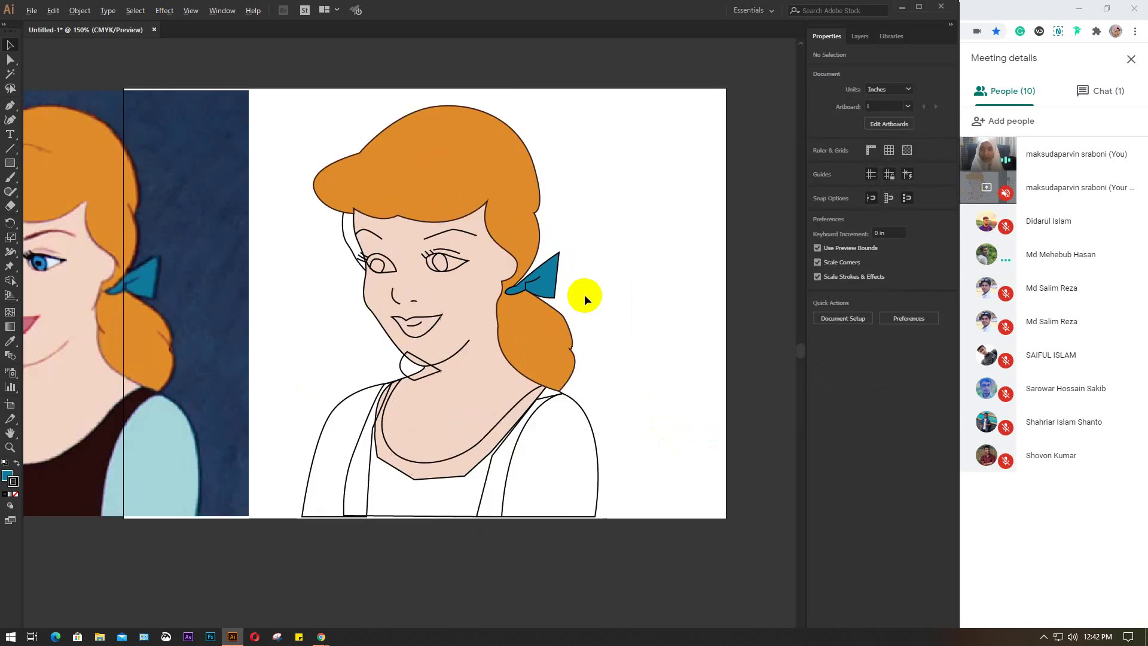
{"action": "scroll", "coordinate": [583, 294], "scroll_direction": "down", "scroll_amount": 1}
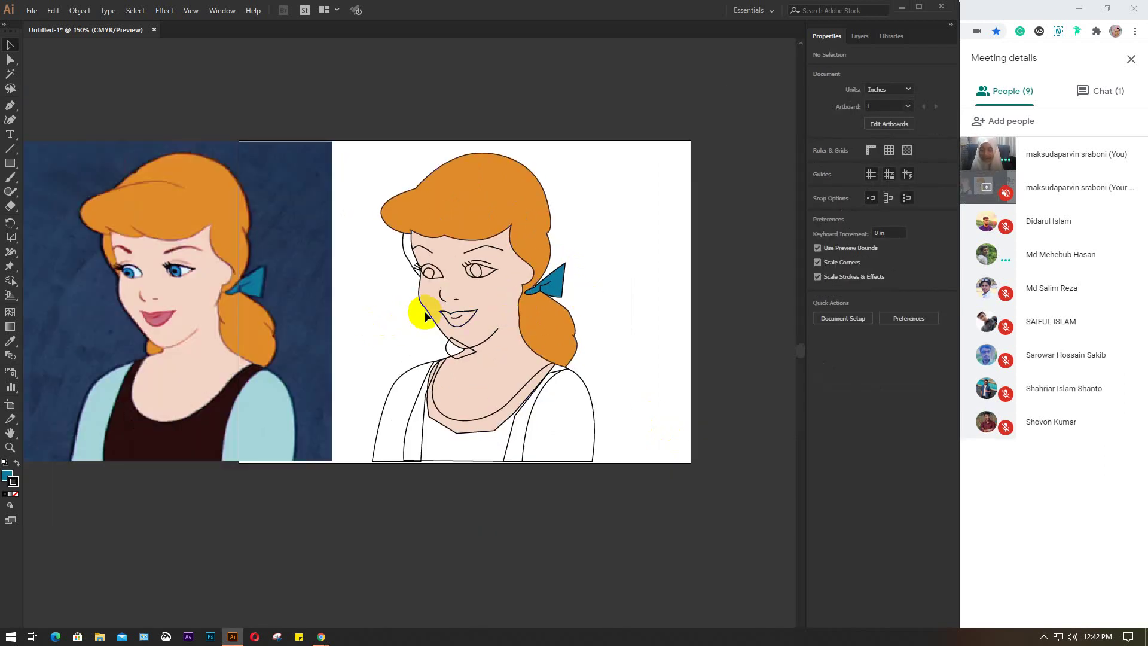
{"action": "scroll", "coordinate": [425, 311], "scroll_direction": "up", "scroll_amount": 1}
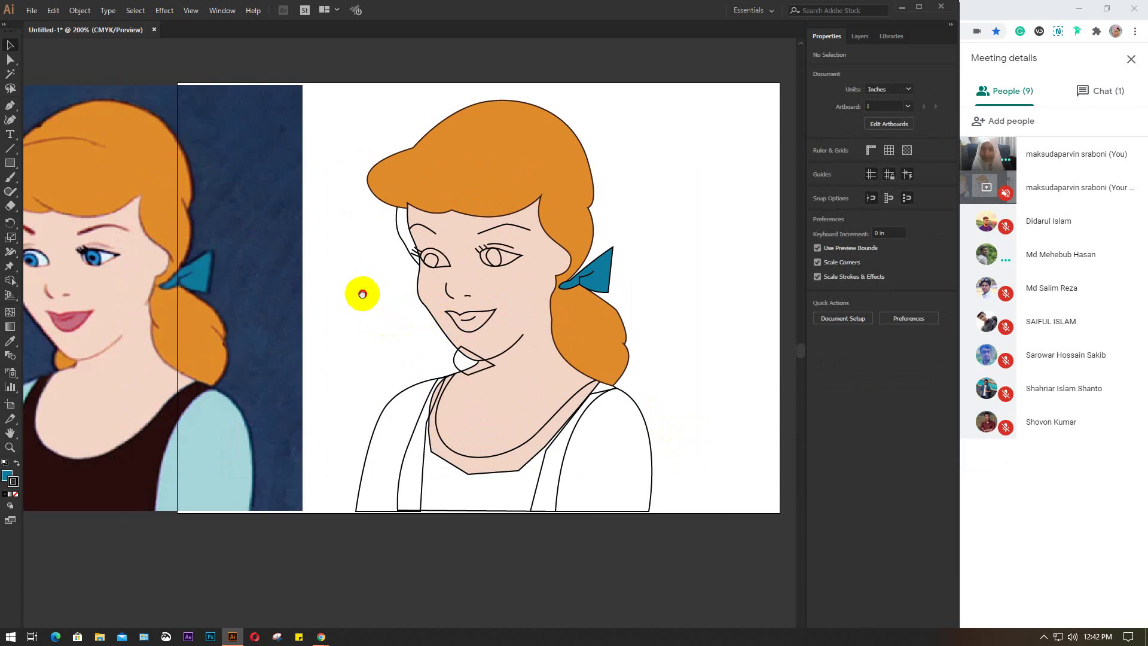
{"action": "left_click_drag", "start_coordinate": [358, 292], "coordinate": [425, 304]}
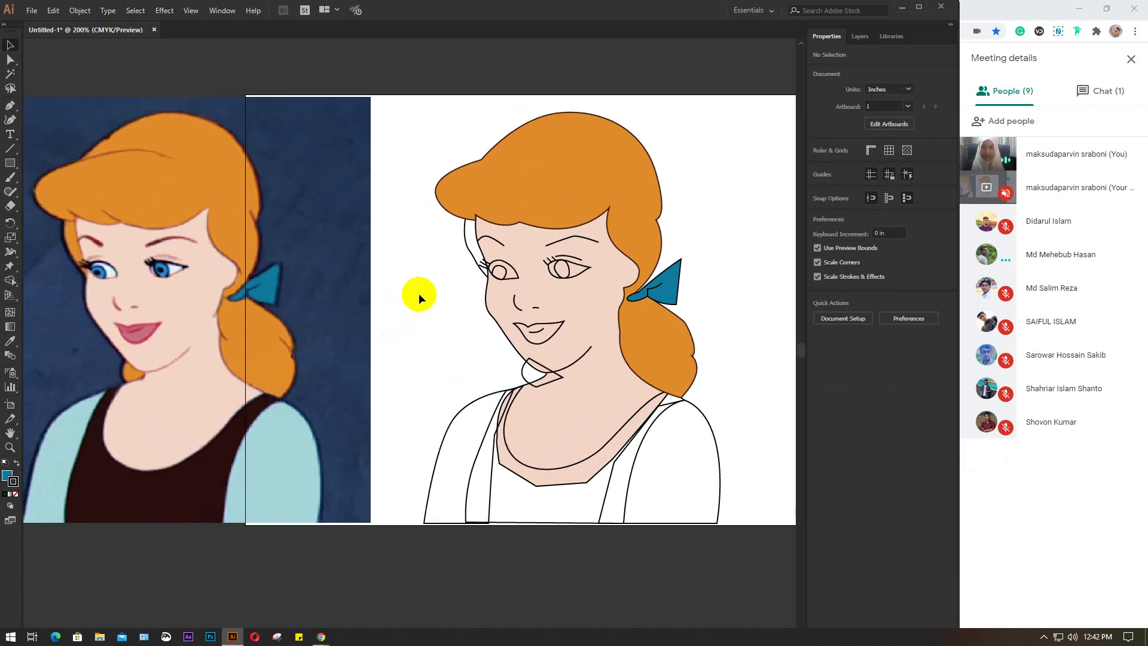
{"action": "left_click", "coordinate": [466, 241]}
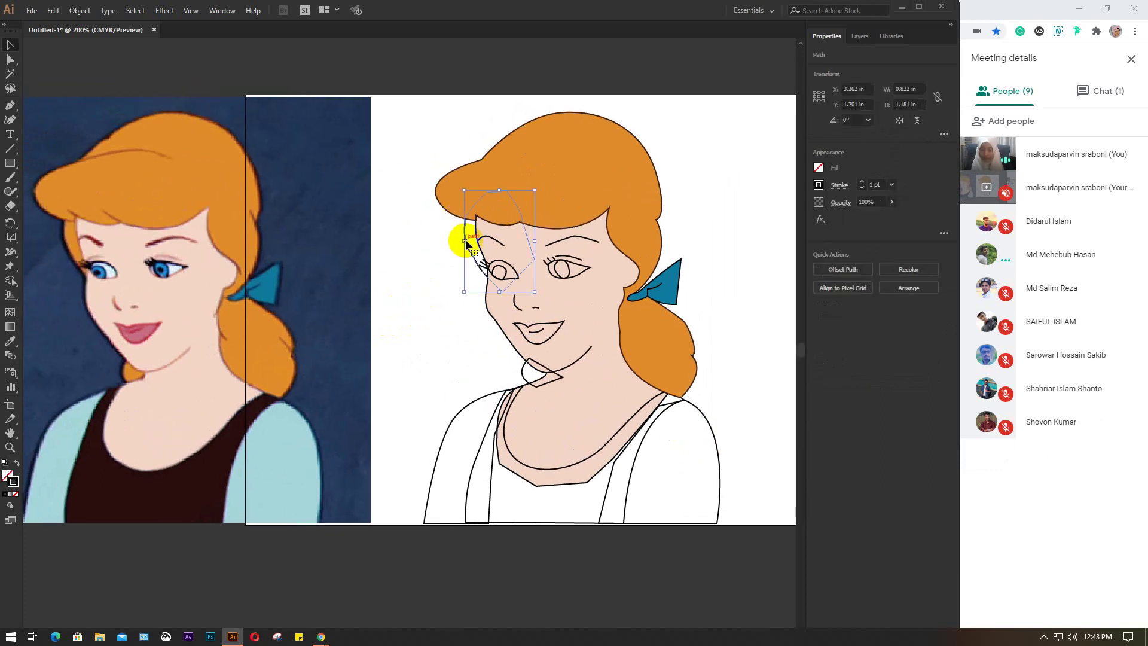
- Fill the strand with the reference's hair orange and give it a 1 pt black outline
{"action": "key", "text": "i"}
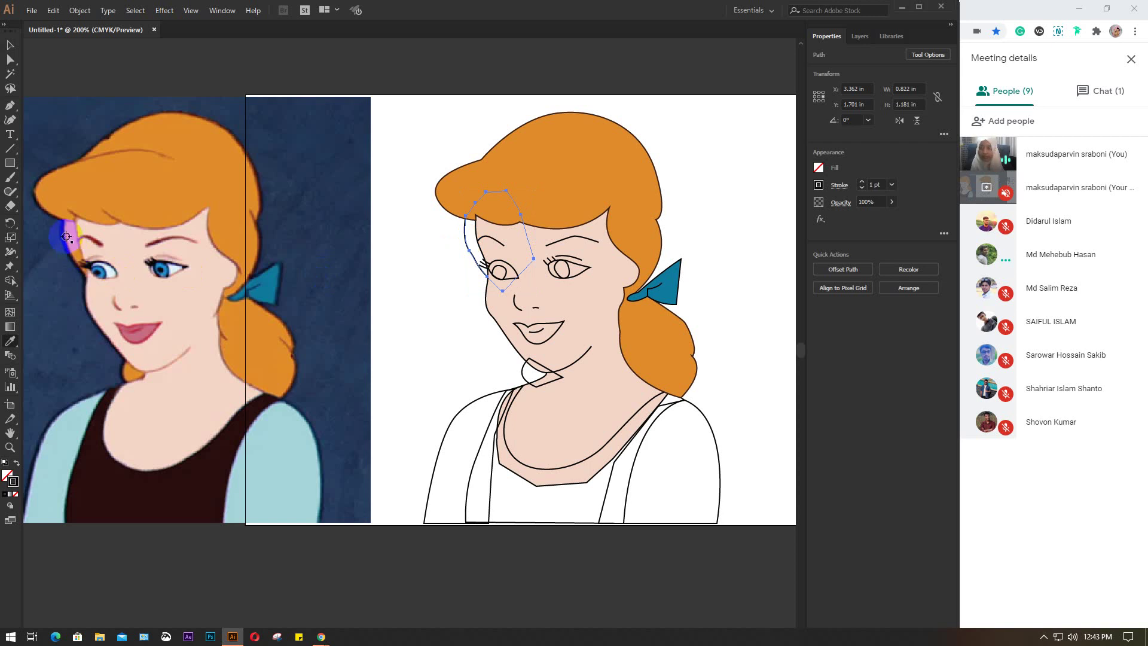
{"action": "left_click", "coordinate": [69, 235]}
{"action": "left_click", "coordinate": [819, 186]}
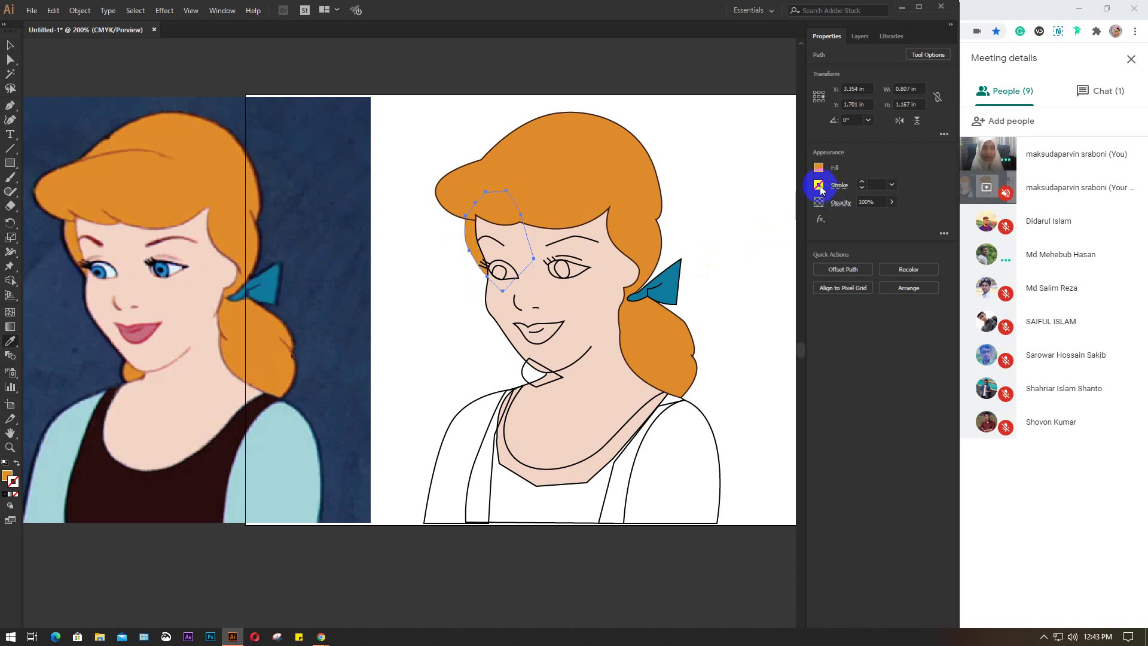
{"action": "left_click", "coordinate": [875, 185]}
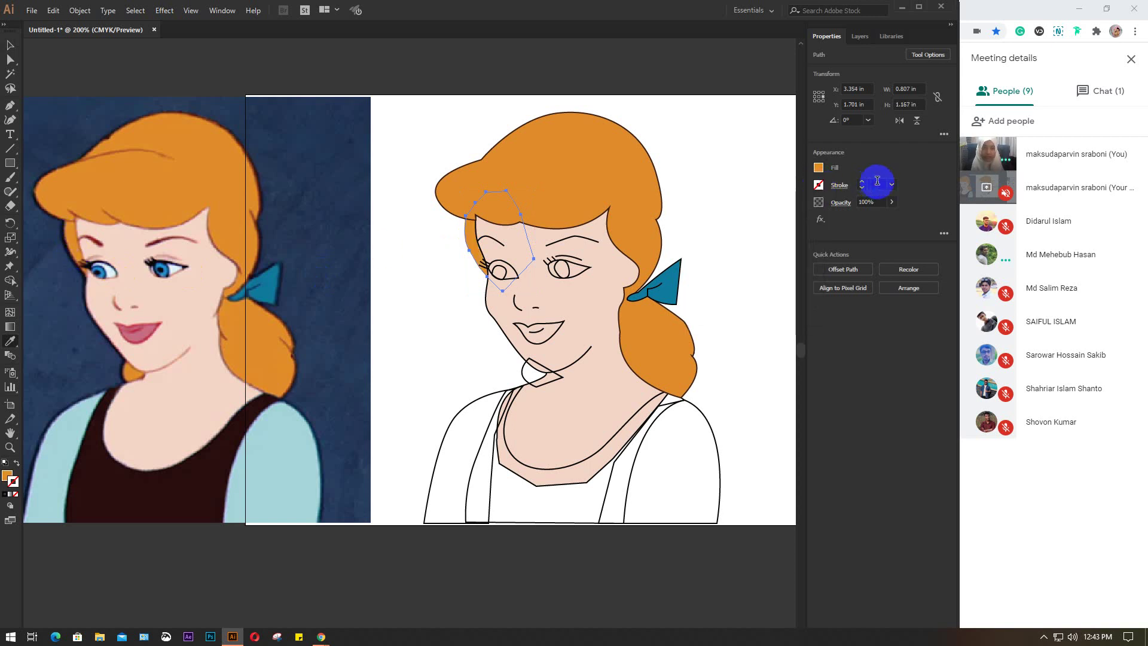
{"action": "type", "text": "1"}
{"action": "key", "text": "Return"}
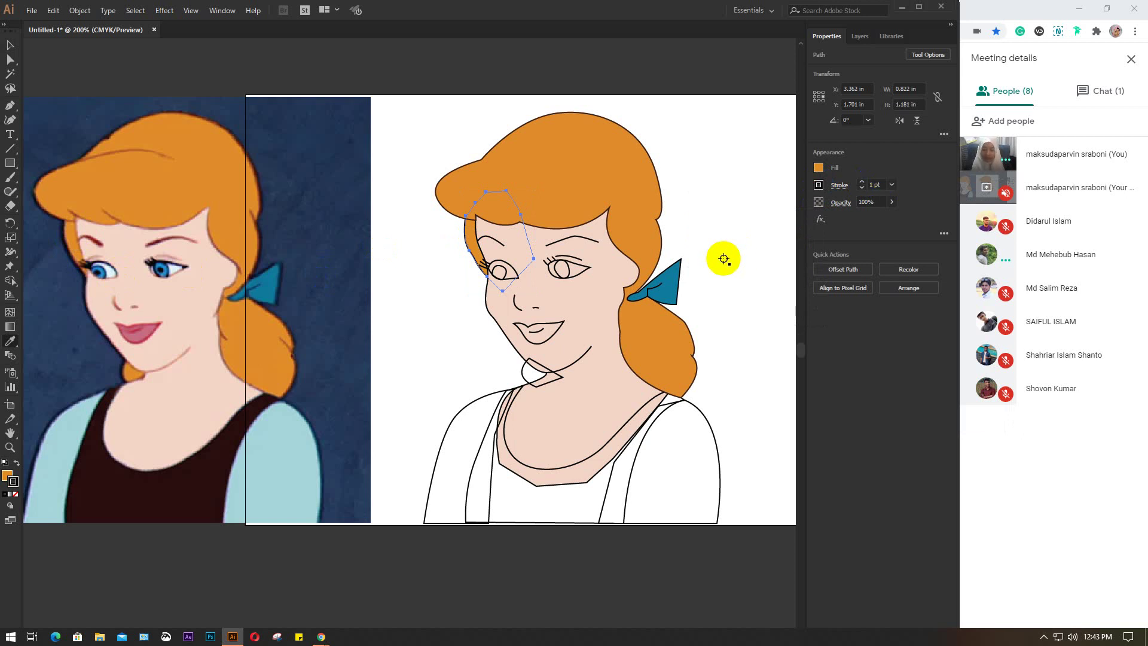
{"action": "left_click", "coordinate": [740, 239]}
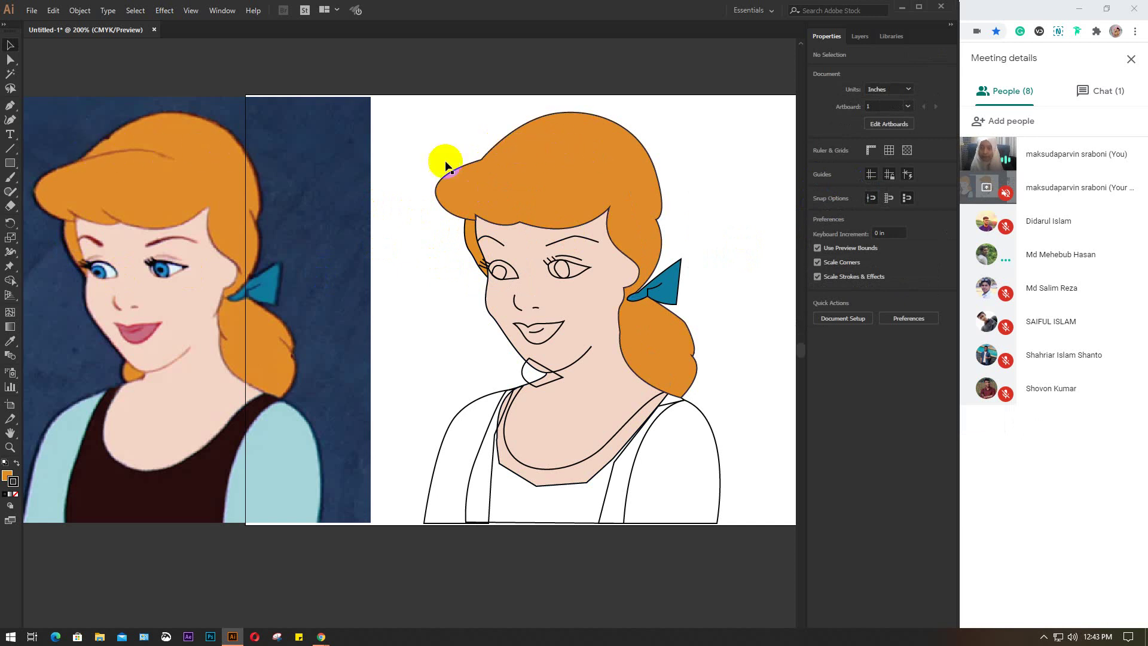
{"action": "left_click", "coordinate": [658, 169]}
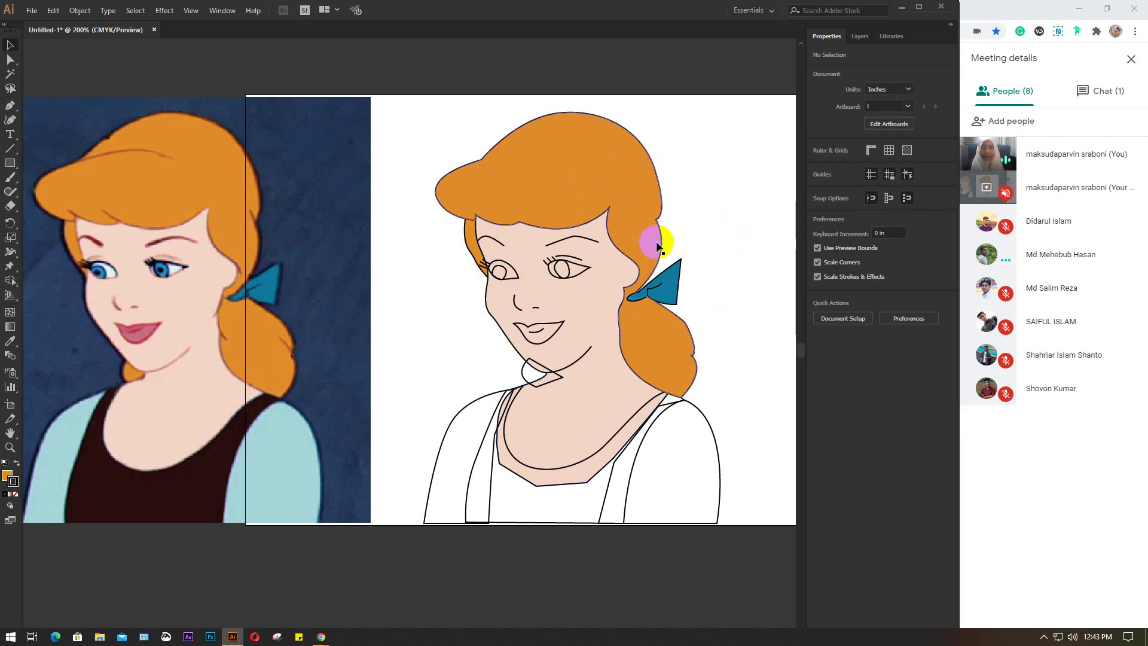
{"action": "left_click", "coordinate": [568, 159]}
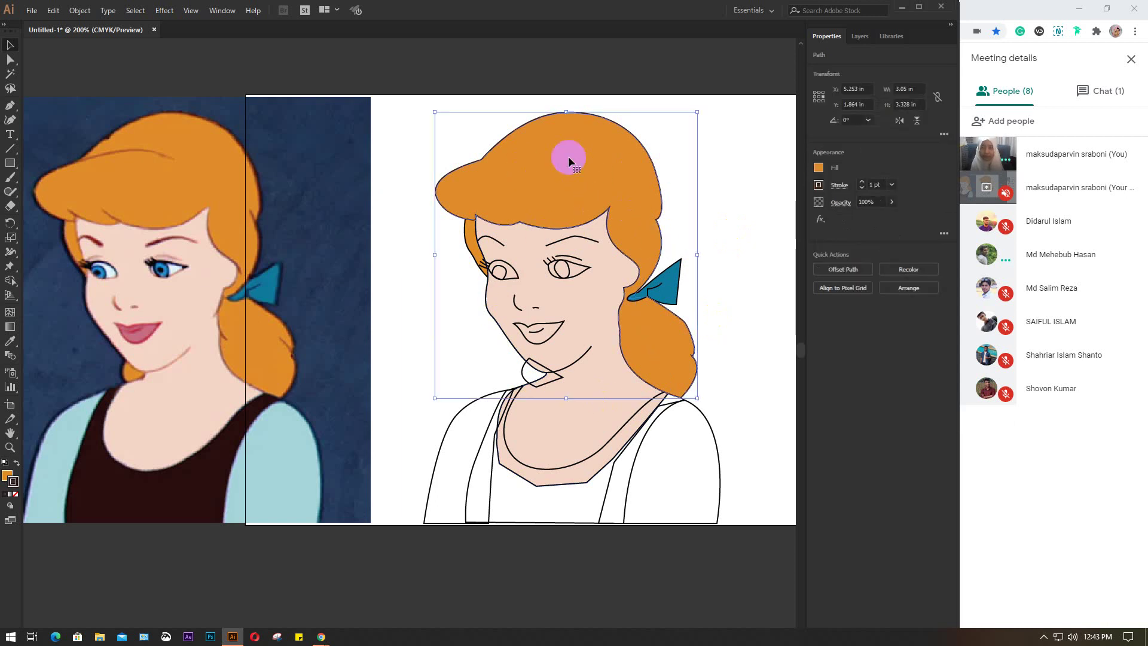
- Sample the reference's dark red onto the right eyebrow and remove its fill
{"action": "left_click", "coordinate": [737, 246]}
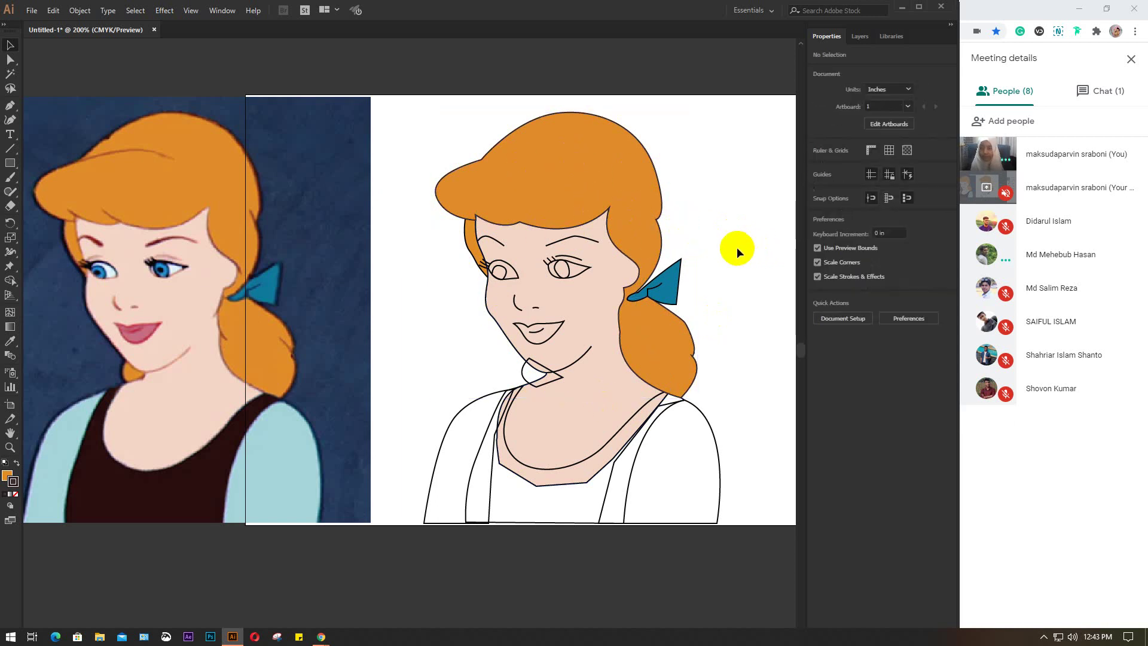
{"action": "left_click", "coordinate": [558, 239]}
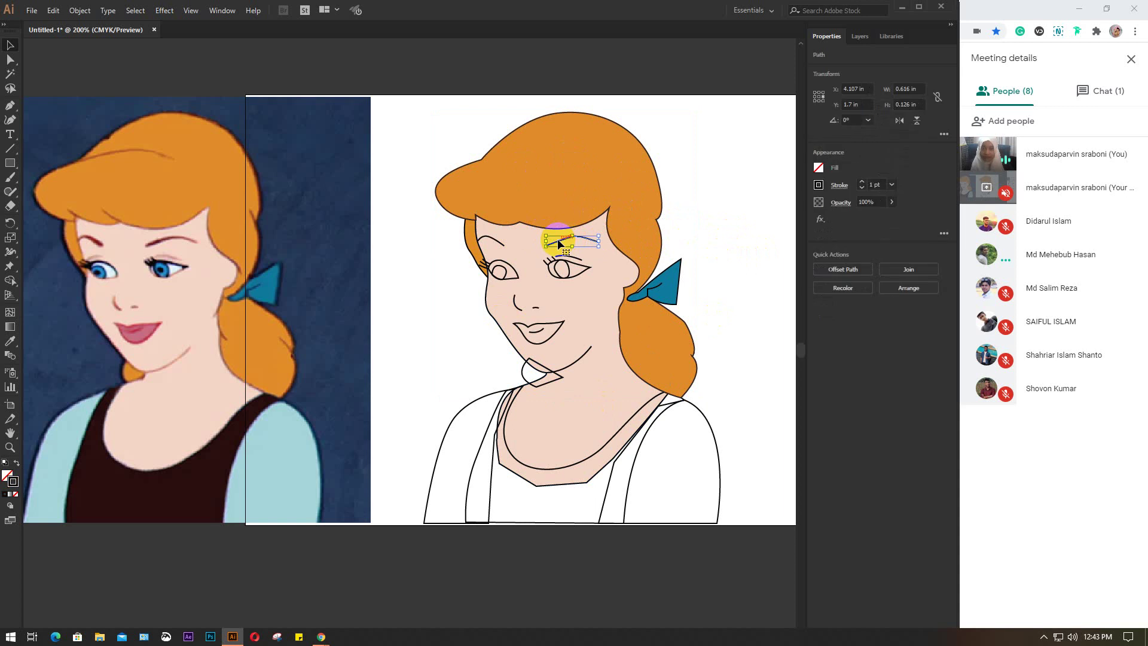
{"action": "key", "text": "i"}
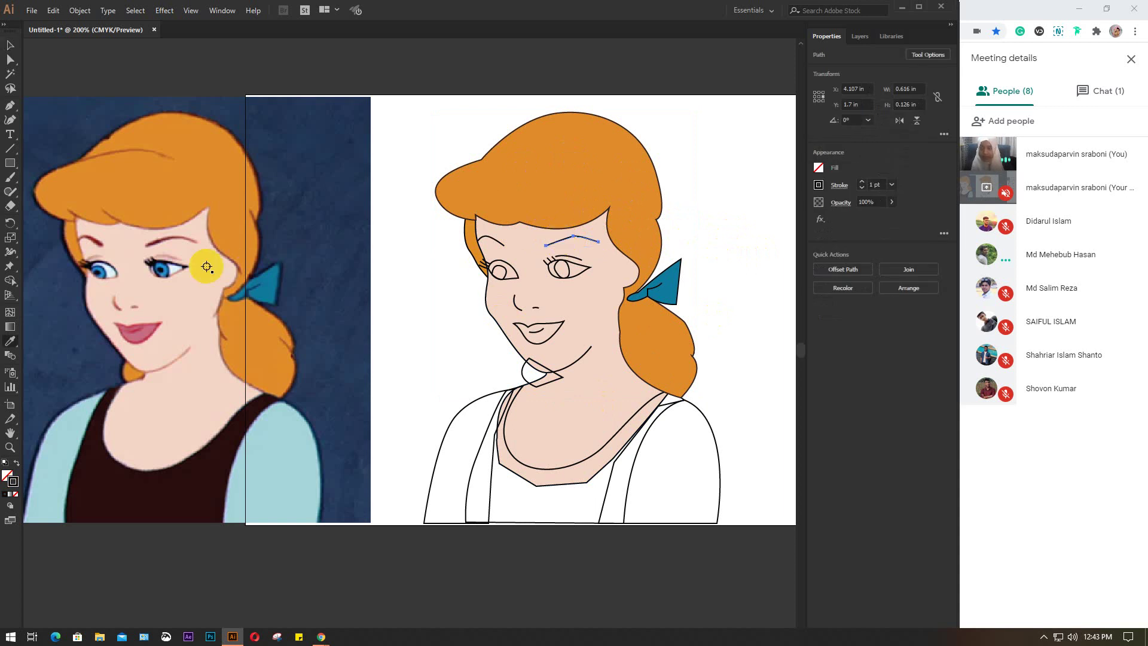
{"action": "left_click", "coordinate": [163, 240]}
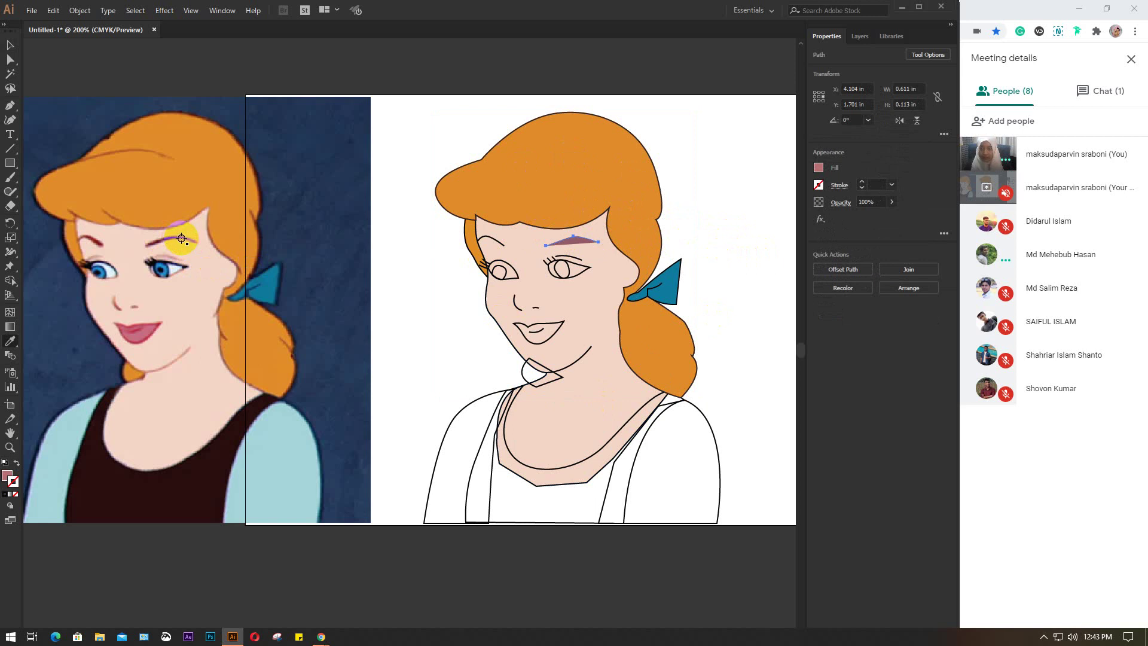
{"action": "left_click", "coordinate": [6, 477]}
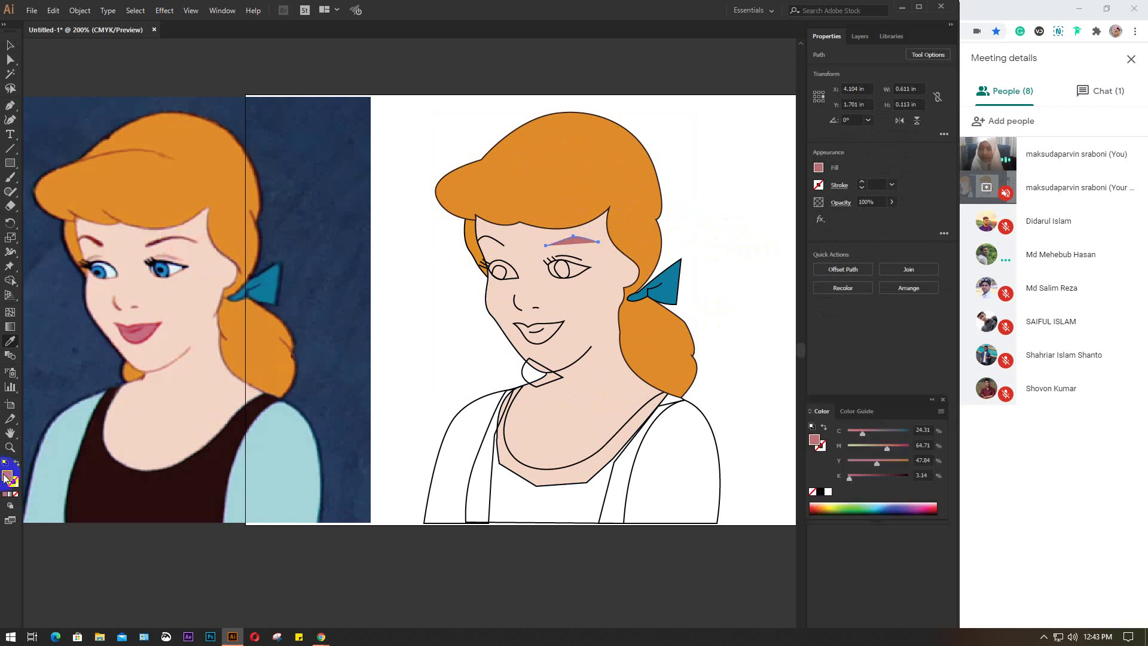
{"action": "left_click", "coordinate": [15, 493]}
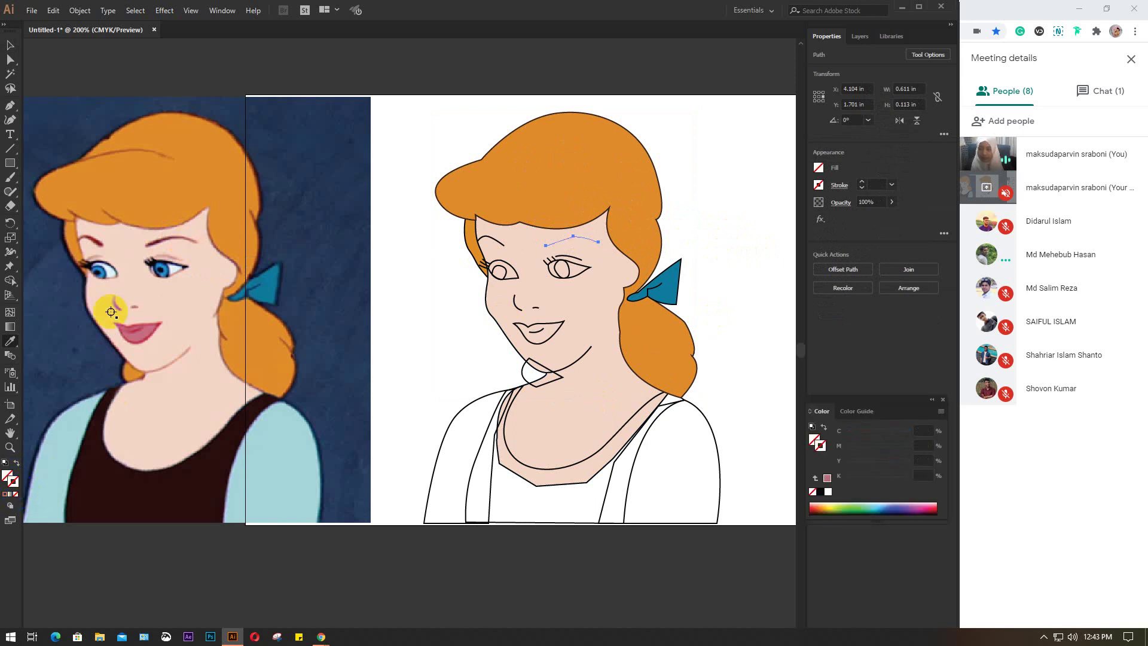
{"action": "left_click", "coordinate": [163, 240]}
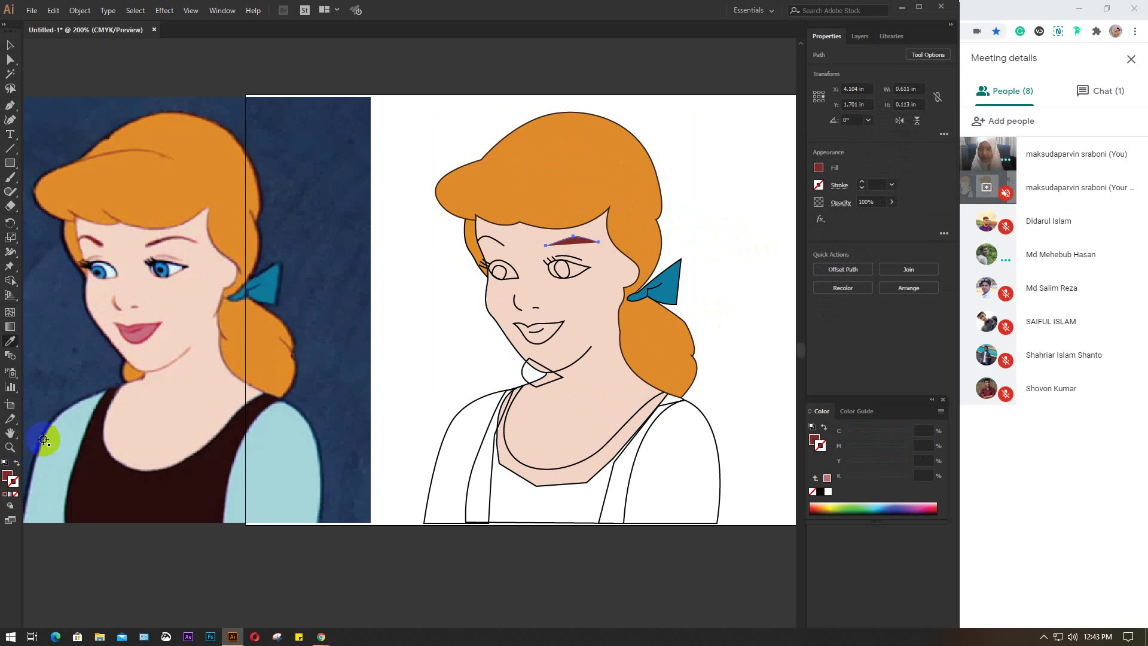
{"action": "left_click", "coordinate": [12, 497]}
{"action": "left_click", "coordinate": [13, 495]}
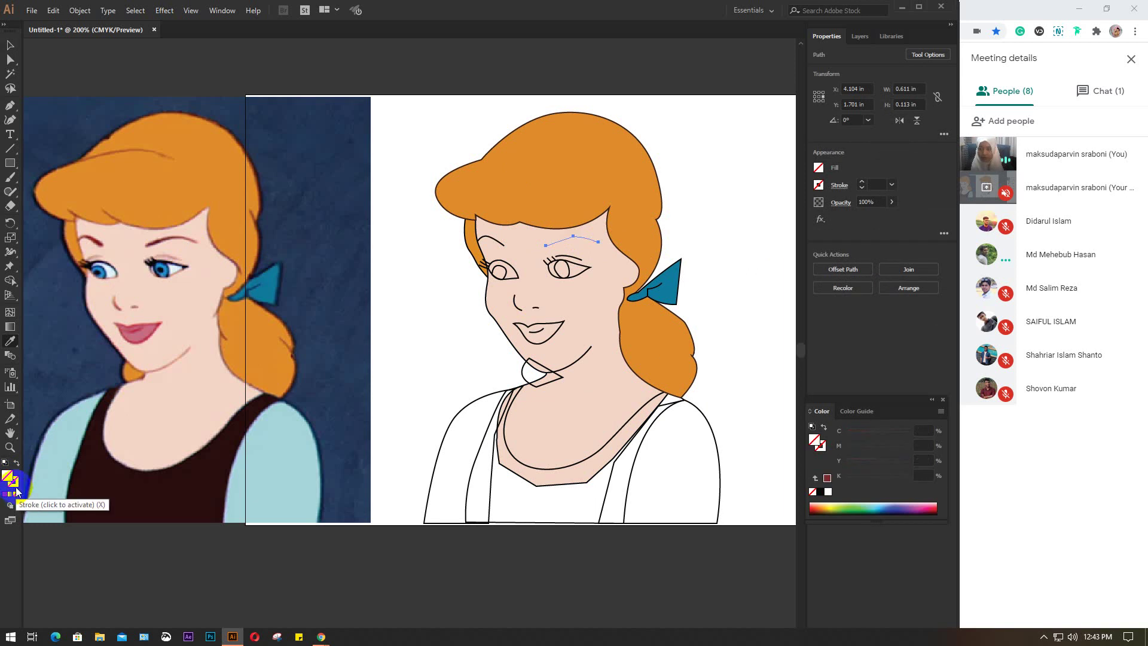
{"action": "left_click", "coordinate": [7, 496]}
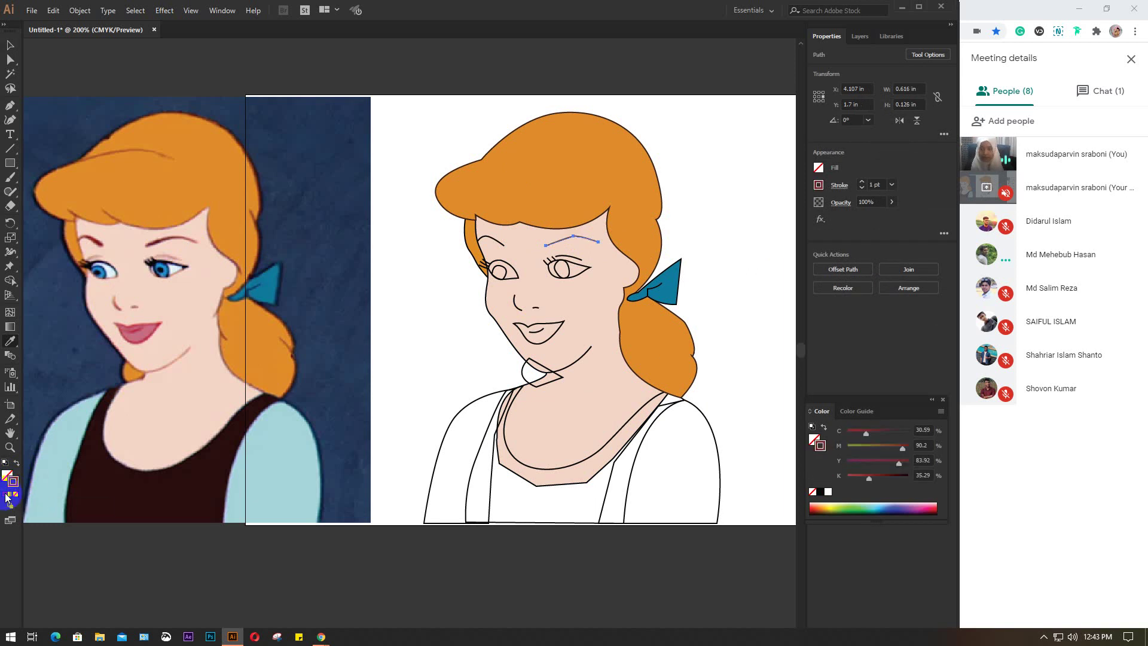
- Make the eyebrow's stroke red at 3 pt weight
{"action": "left_click", "coordinate": [819, 185]}
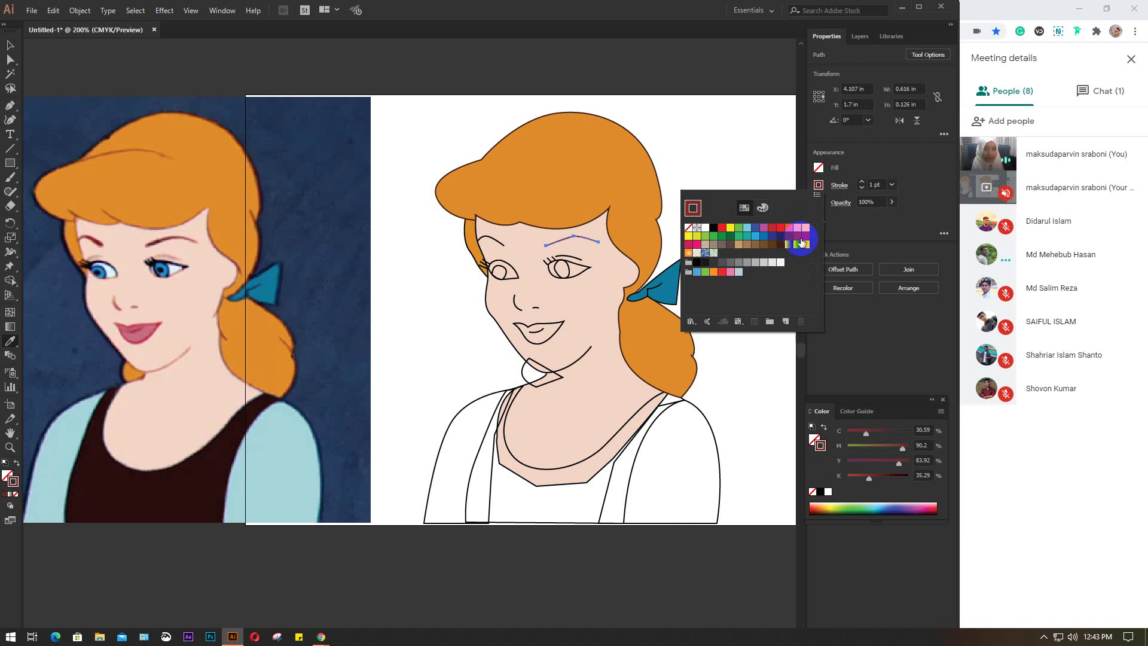
{"action": "left_click", "coordinate": [771, 228]}
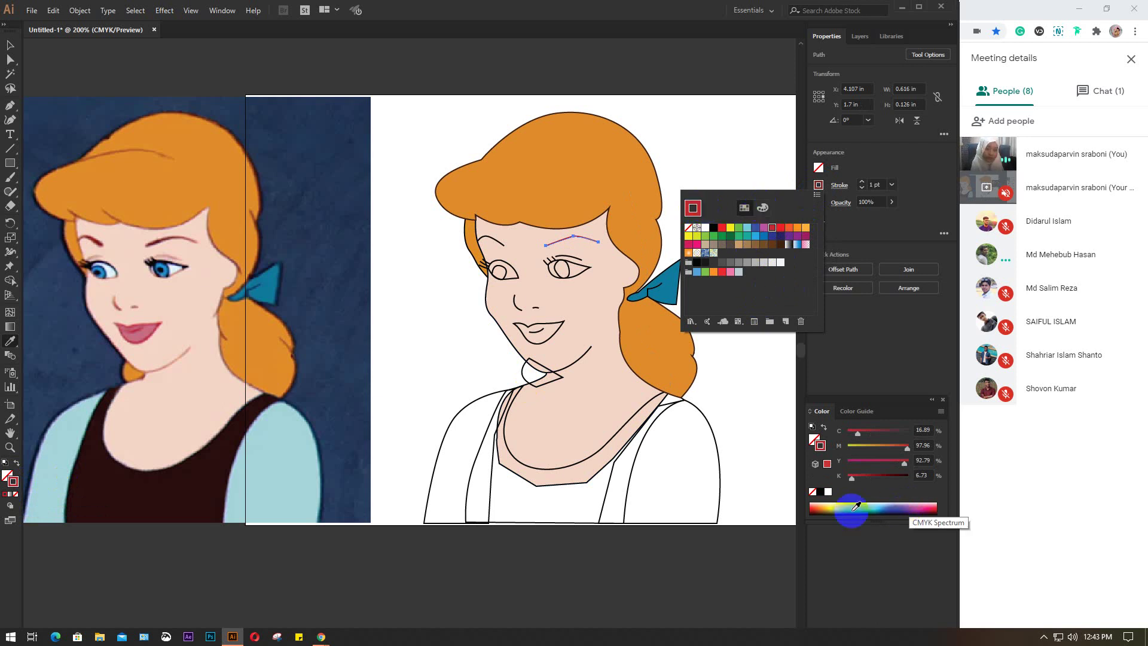
{"action": "left_click", "coordinate": [821, 507]}
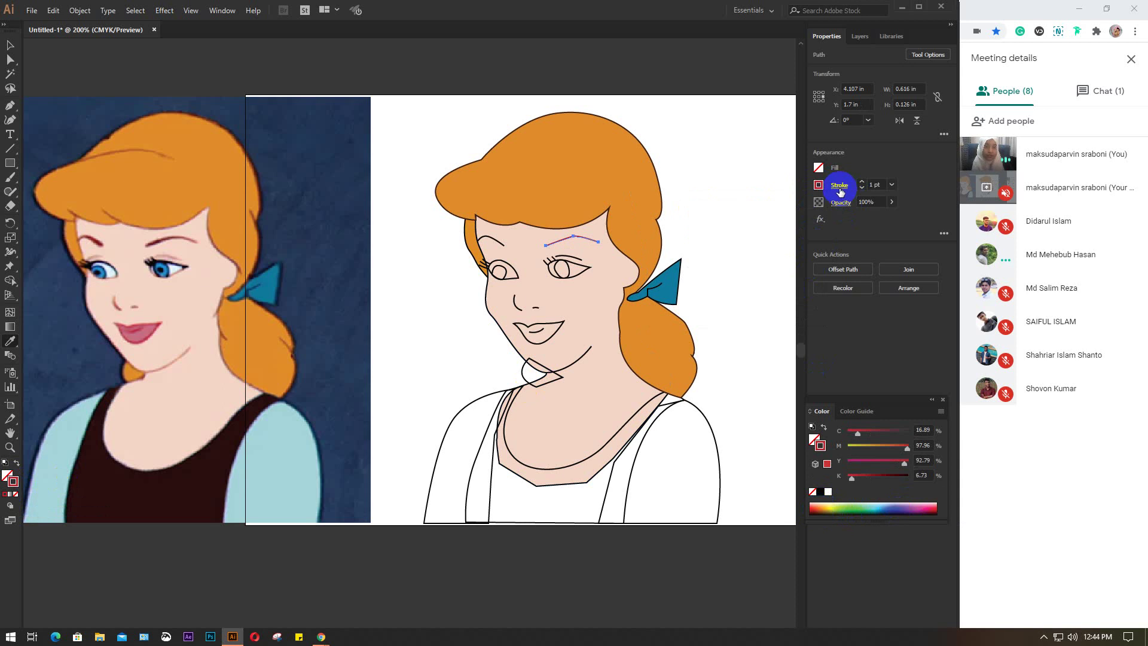
{"action": "left_click", "coordinate": [879, 185]}
{"action": "key", "text": "Up"}
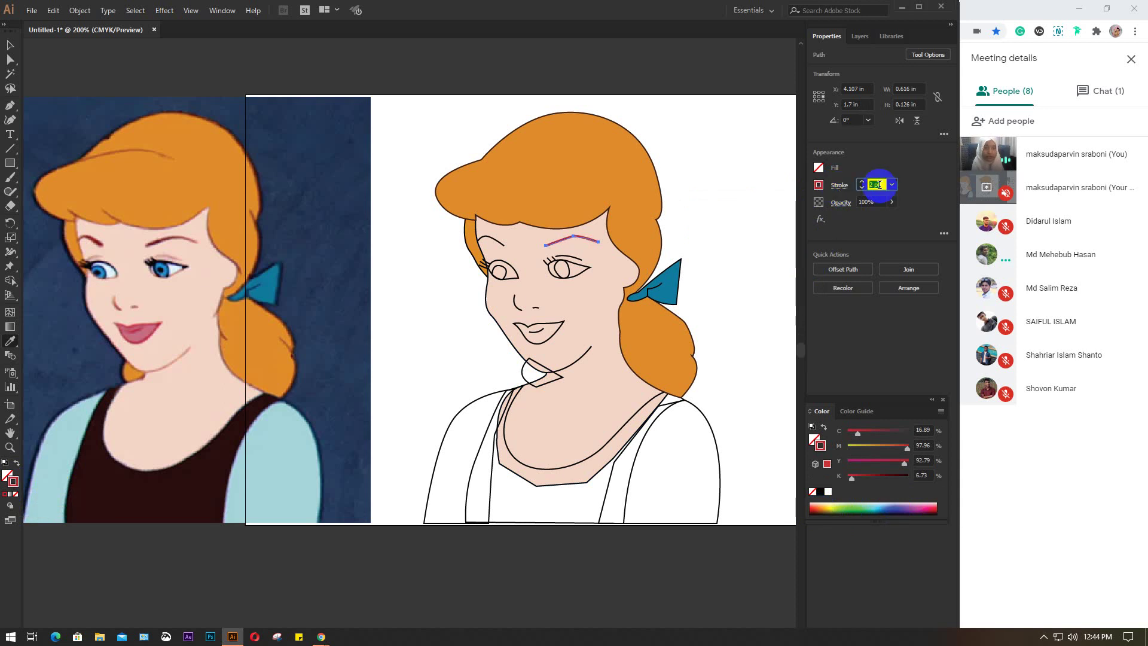
{"action": "key", "text": "Up"}
- Give the eyebrow stroke a tapering width profile with round caps
{"action": "left_click", "coordinate": [838, 186]}
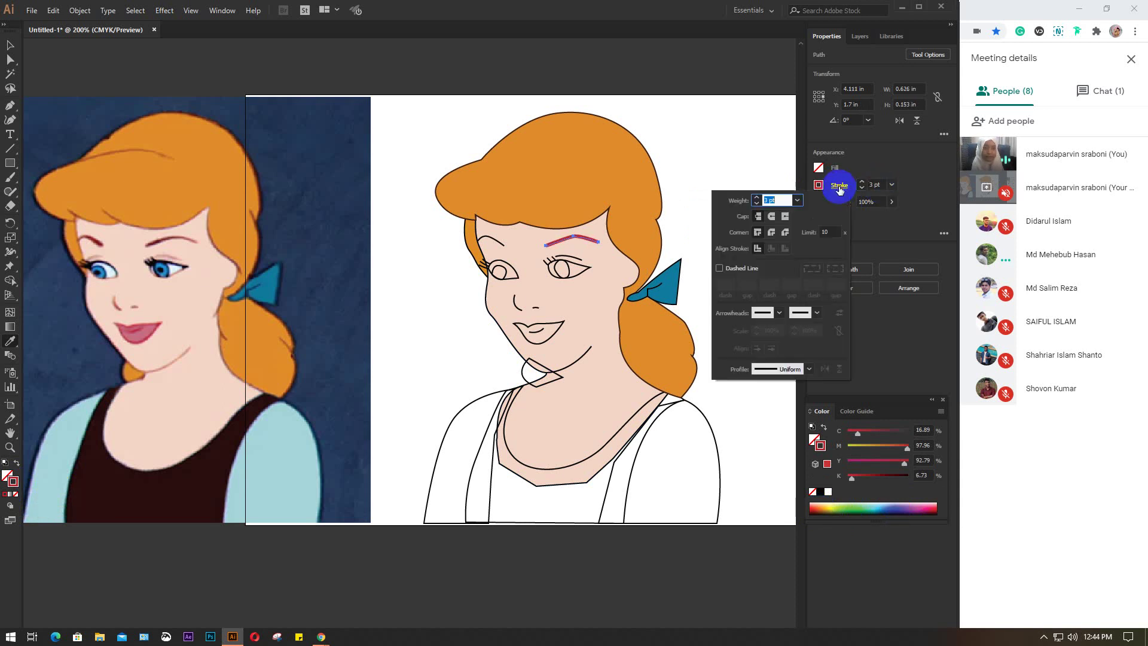
{"action": "left_click", "coordinate": [799, 371]}
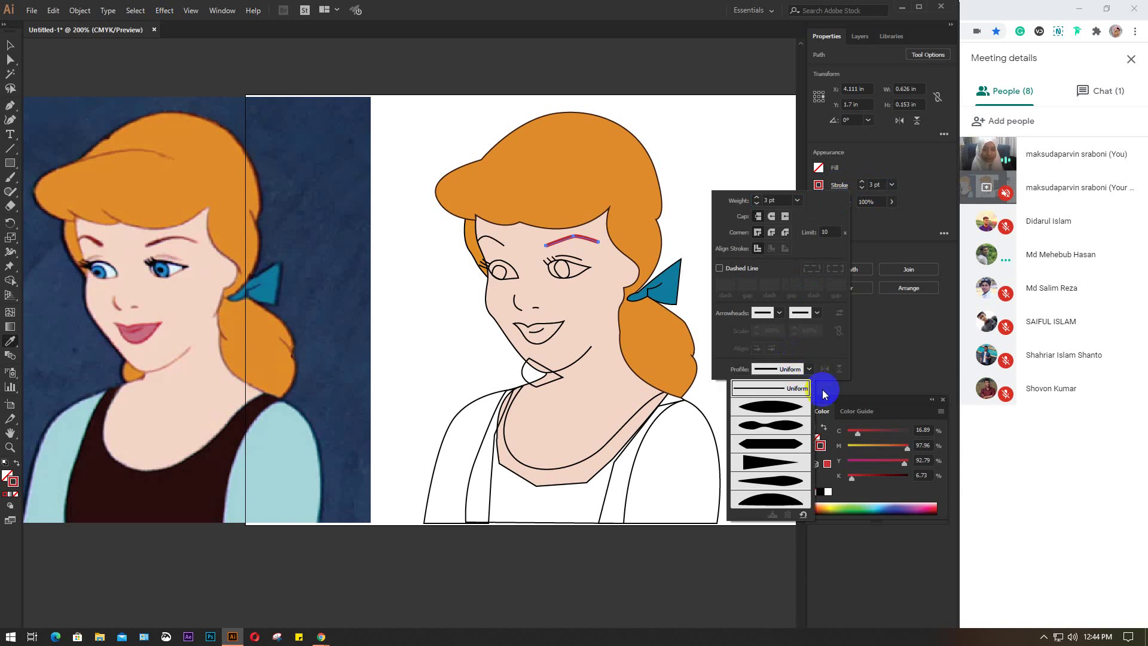
{"action": "left_click", "coordinate": [764, 467]}
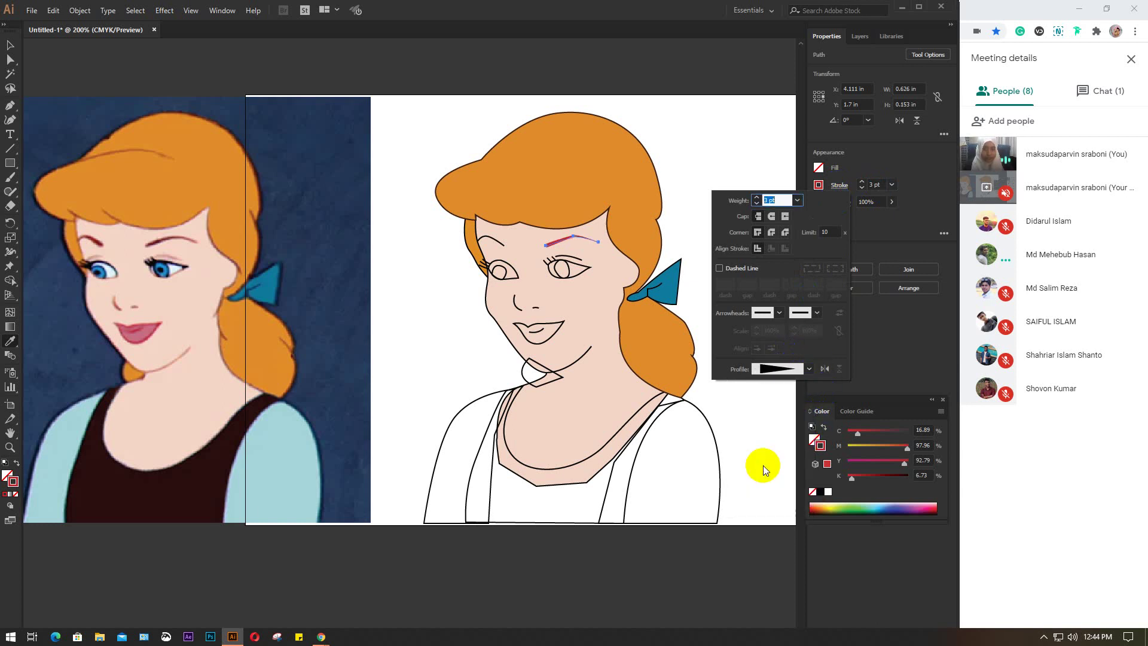
{"action": "left_click", "coordinate": [755, 238]}
{"action": "left_click", "coordinate": [771, 216]}
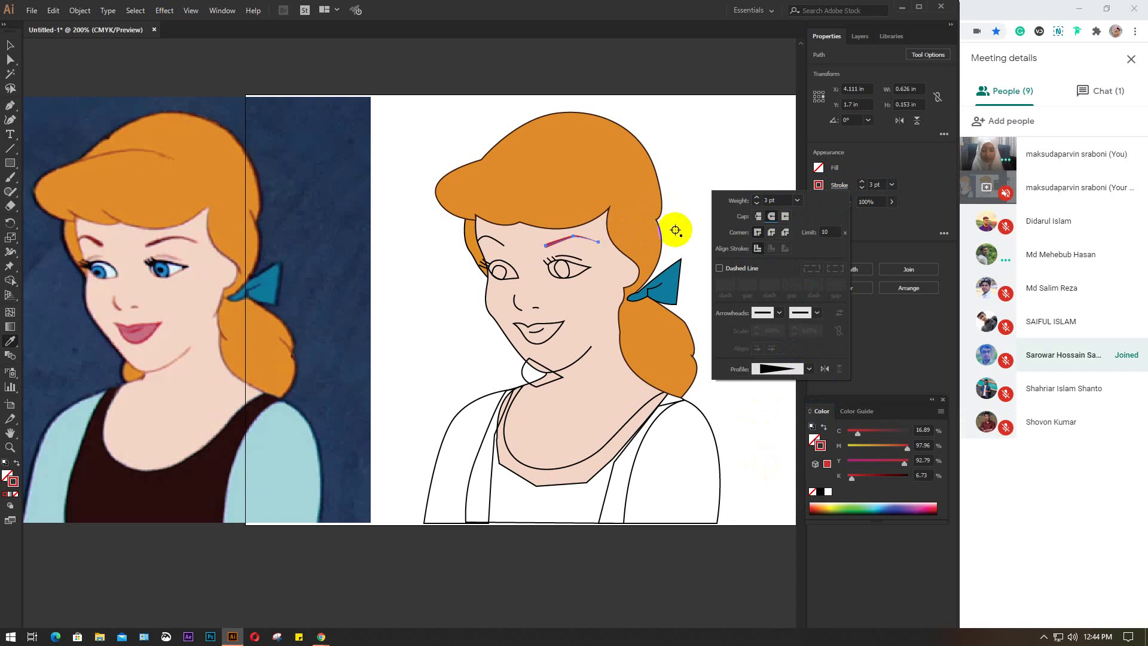
{"action": "key", "text": "v"}
{"action": "left_click", "coordinate": [690, 218]}
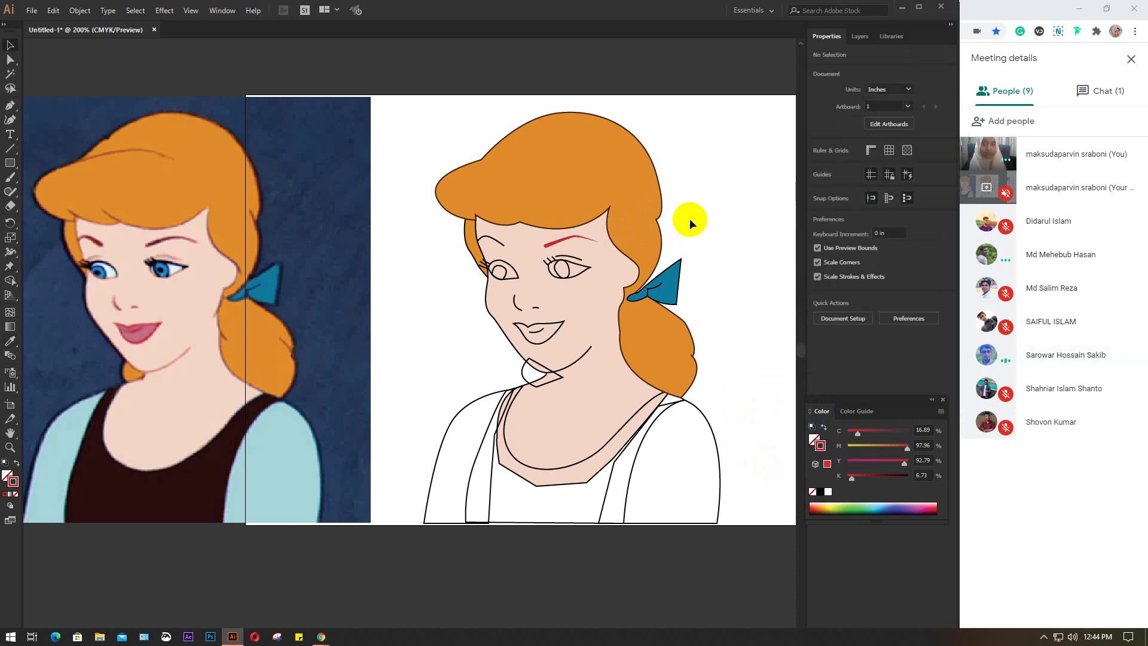
- Darken the eyebrow stroke to a deep pure red in the Color Picker
{"action": "left_click", "coordinate": [553, 244]}
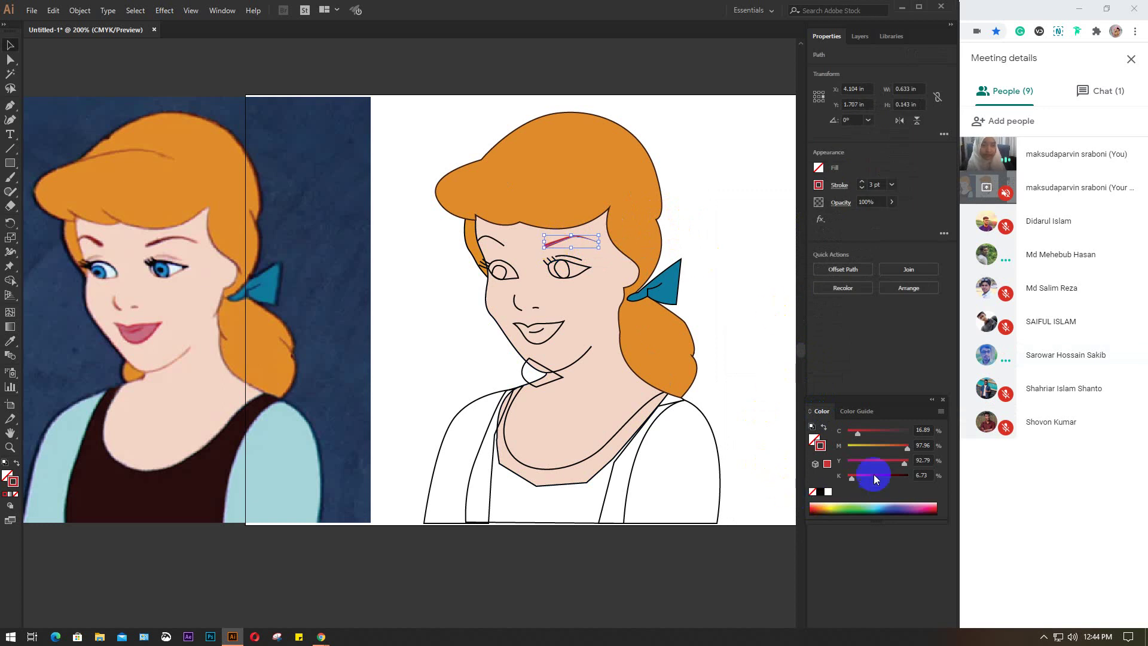
{"action": "double_click", "coordinate": [13, 481]}
{"action": "left_click", "coordinate": [657, 355]}
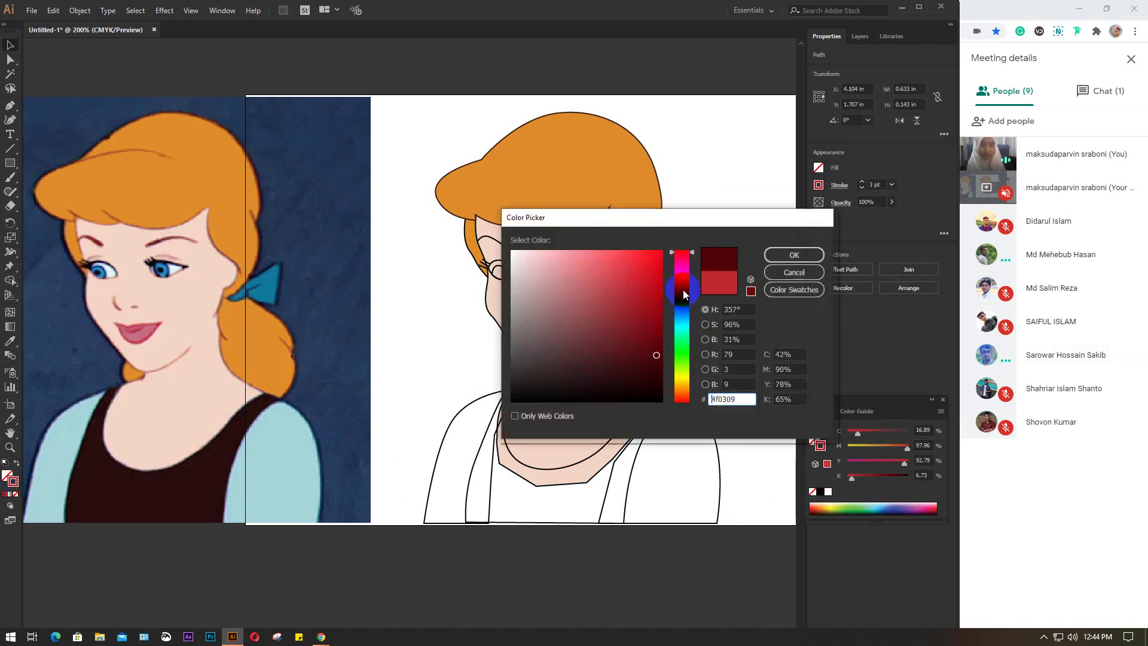
{"action": "left_click_drag", "start_coordinate": [685, 294], "coordinate": [684, 196]}
{"action": "left_click_drag", "start_coordinate": [657, 357], "coordinate": [659, 366]}
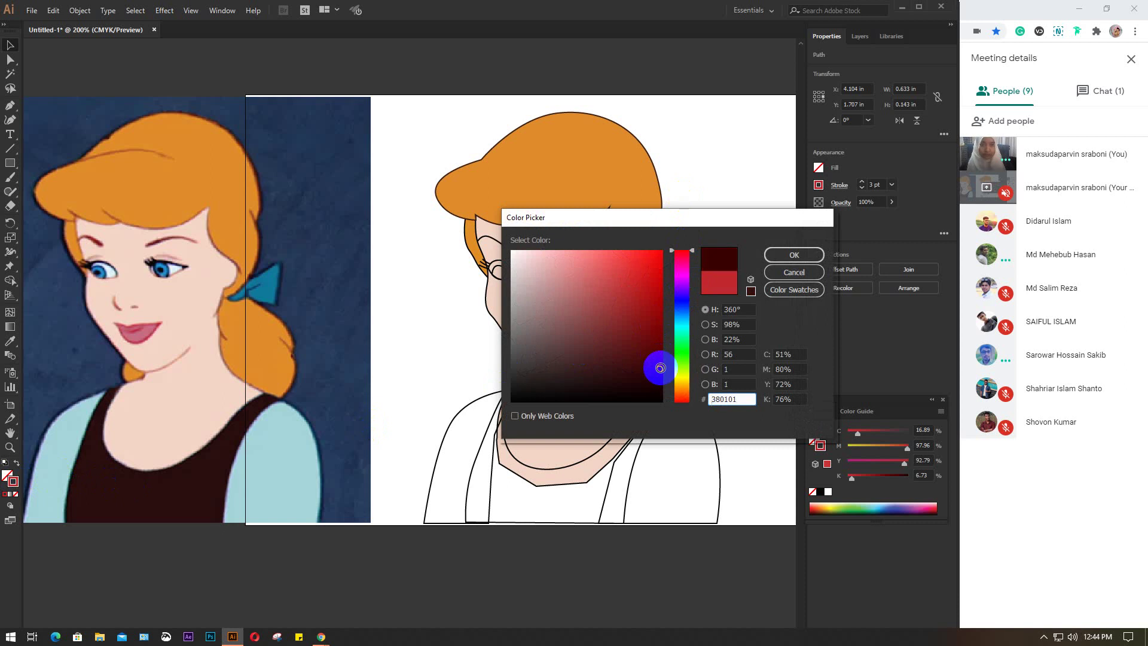
{"action": "left_click", "coordinate": [801, 257]}
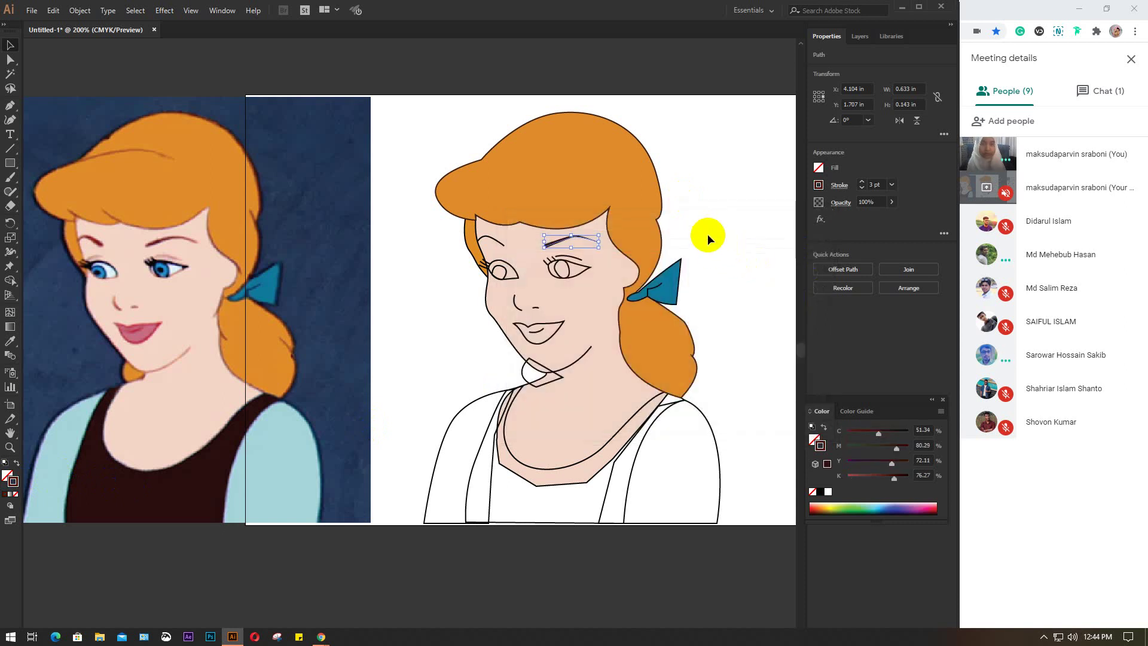
{"action": "left_click", "coordinate": [708, 235]}
- Adjust the eyebrow stroke to a slightly brighter dark maroon, about #5b0202
{"action": "left_click", "coordinate": [604, 258]}
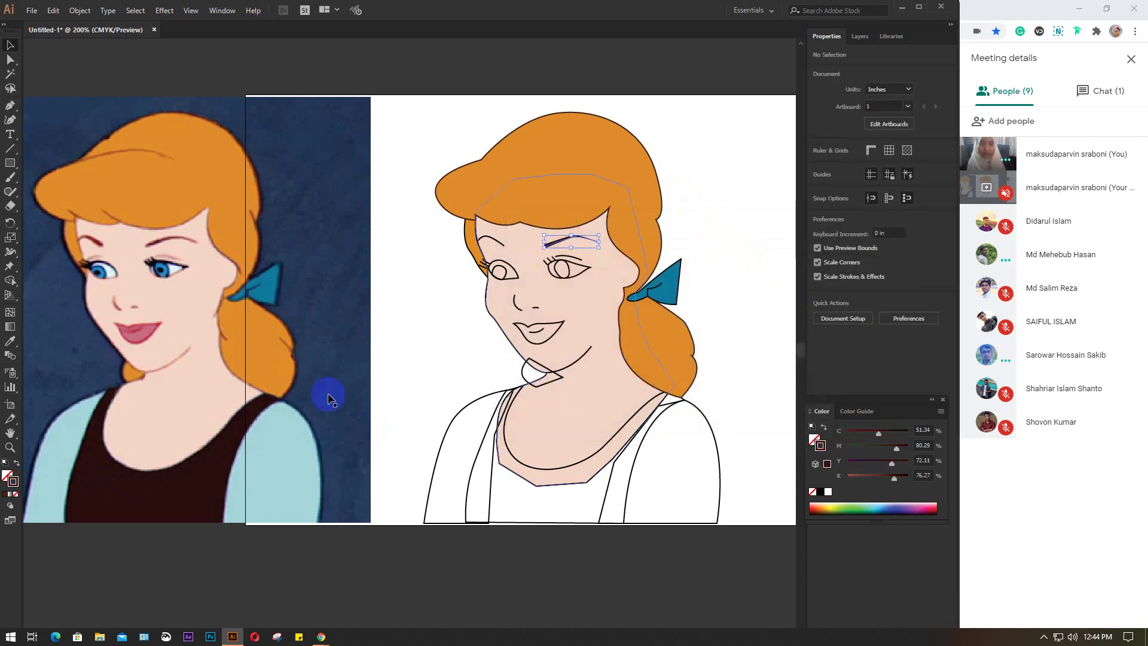
{"action": "double_click", "coordinate": [11, 486]}
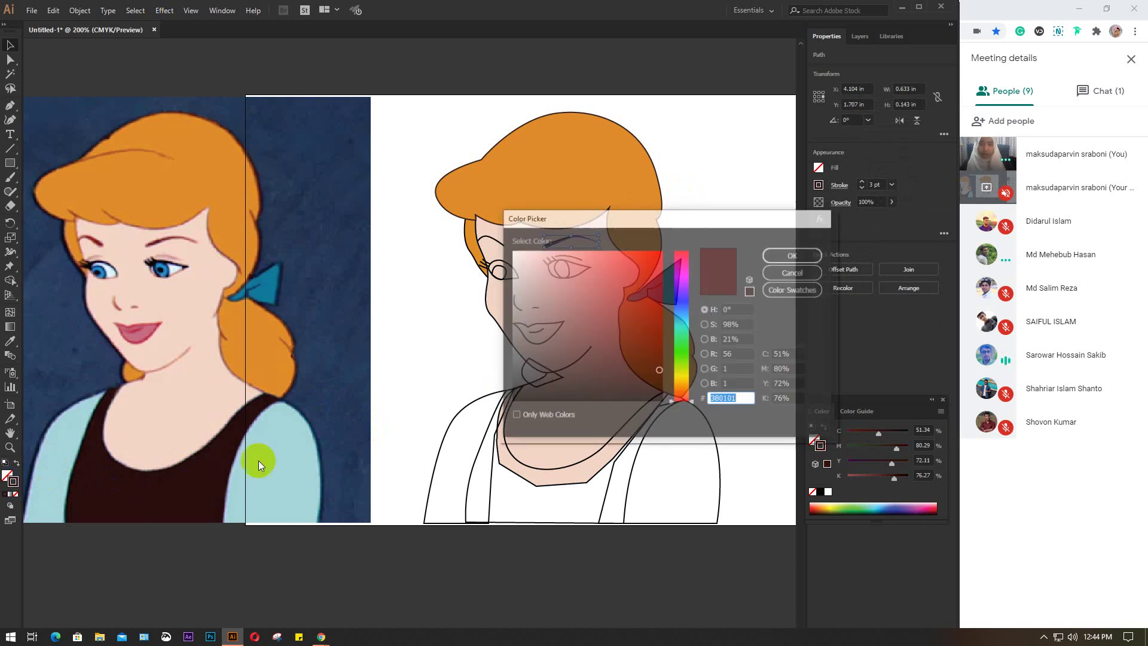
{"action": "left_click_drag", "start_coordinate": [661, 333], "coordinate": [660, 346]}
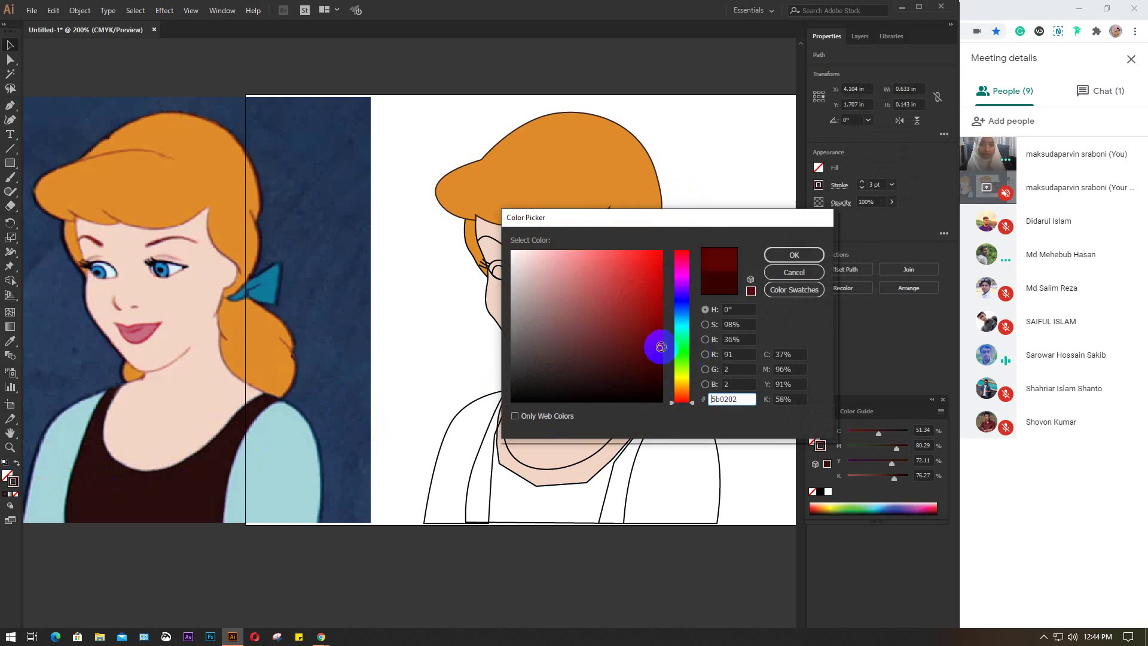
{"action": "left_click", "coordinate": [773, 254]}
{"action": "left_click", "coordinate": [712, 246]}
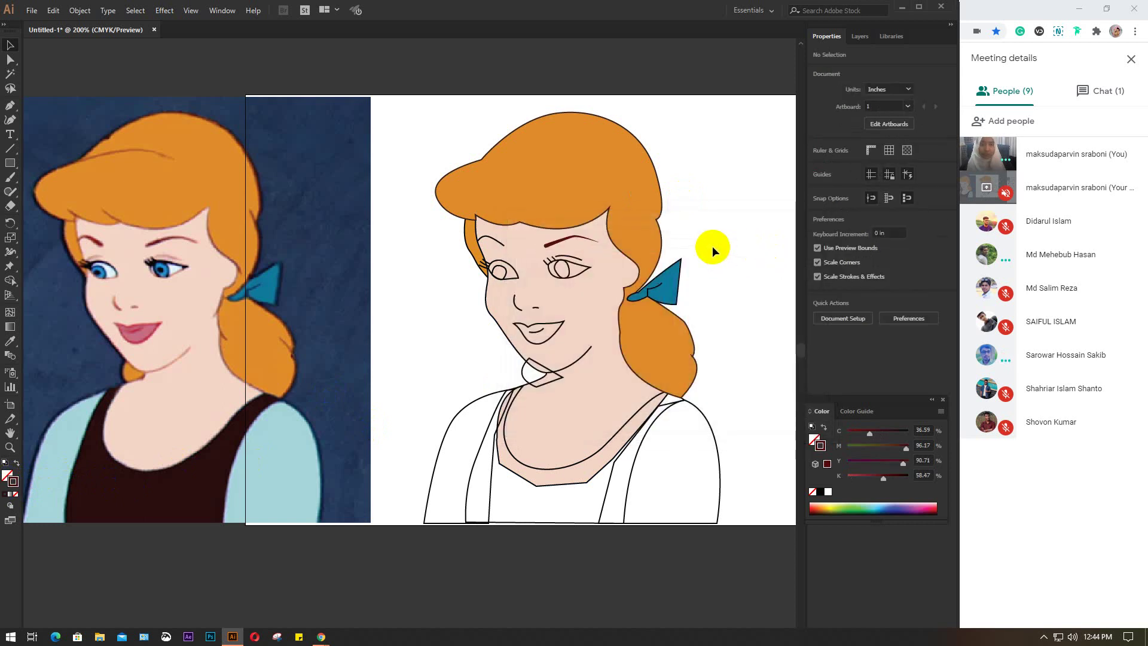
{"action": "left_click", "coordinate": [495, 241]}
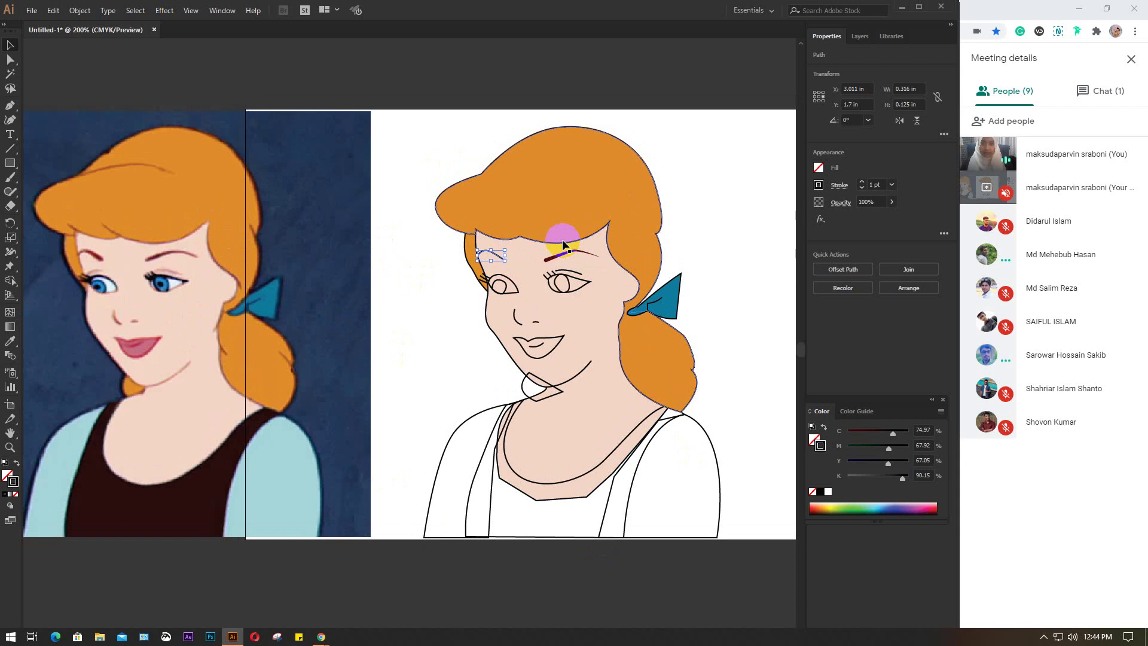
- Copy the right eyebrow's dark red 3 pt stroke onto the left eyebrow
{"action": "scroll", "coordinate": [560, 251], "scroll_direction": "up", "scroll_amount": 1}
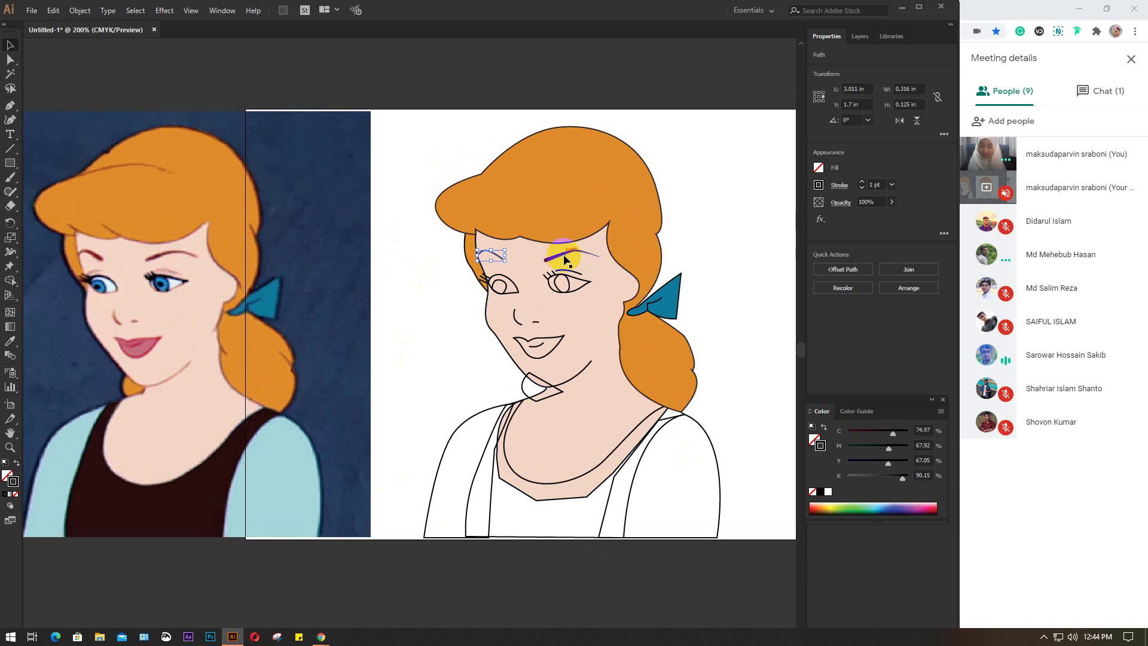
{"action": "scroll", "coordinate": [567, 259], "scroll_direction": "up", "scroll_amount": 1}
{"action": "scroll", "coordinate": [566, 259], "scroll_direction": "up", "scroll_amount": 1}
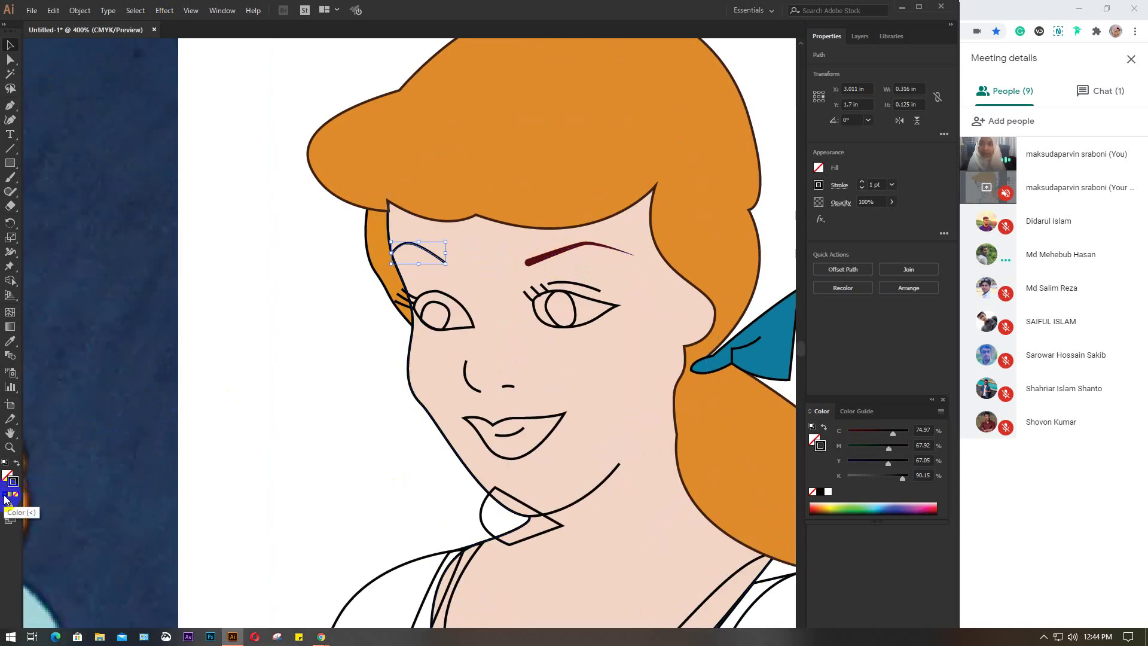
{"action": "left_click", "coordinate": [549, 267]}
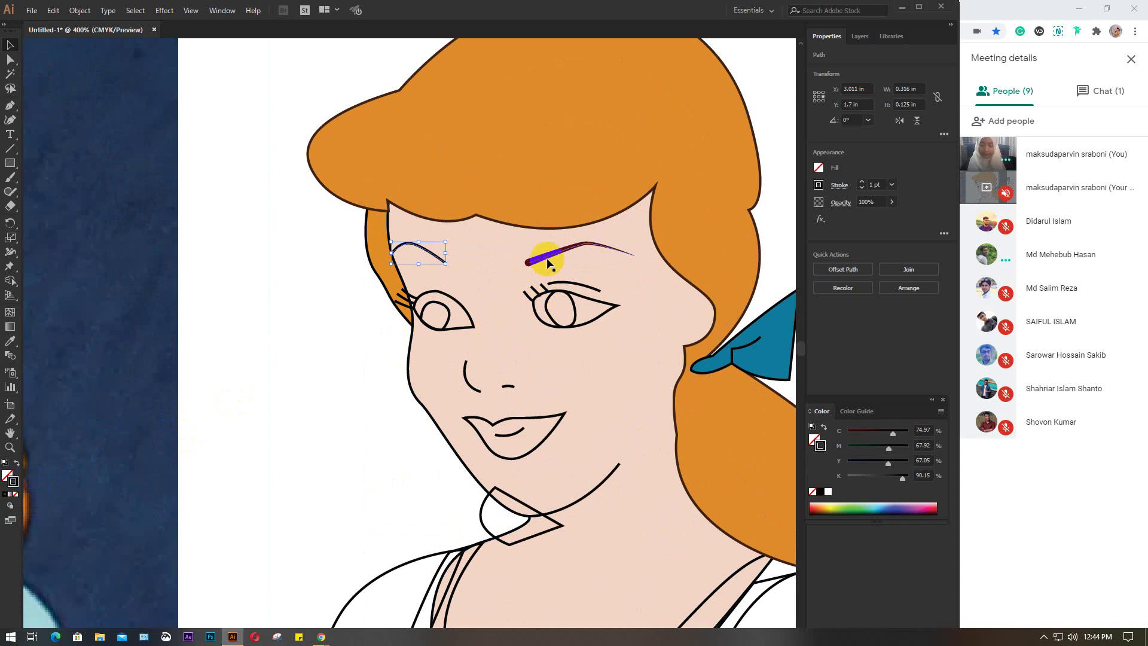
{"action": "key", "text": "i"}
{"action": "left_click", "coordinate": [545, 254]}
{"action": "left_click", "coordinate": [544, 257]}
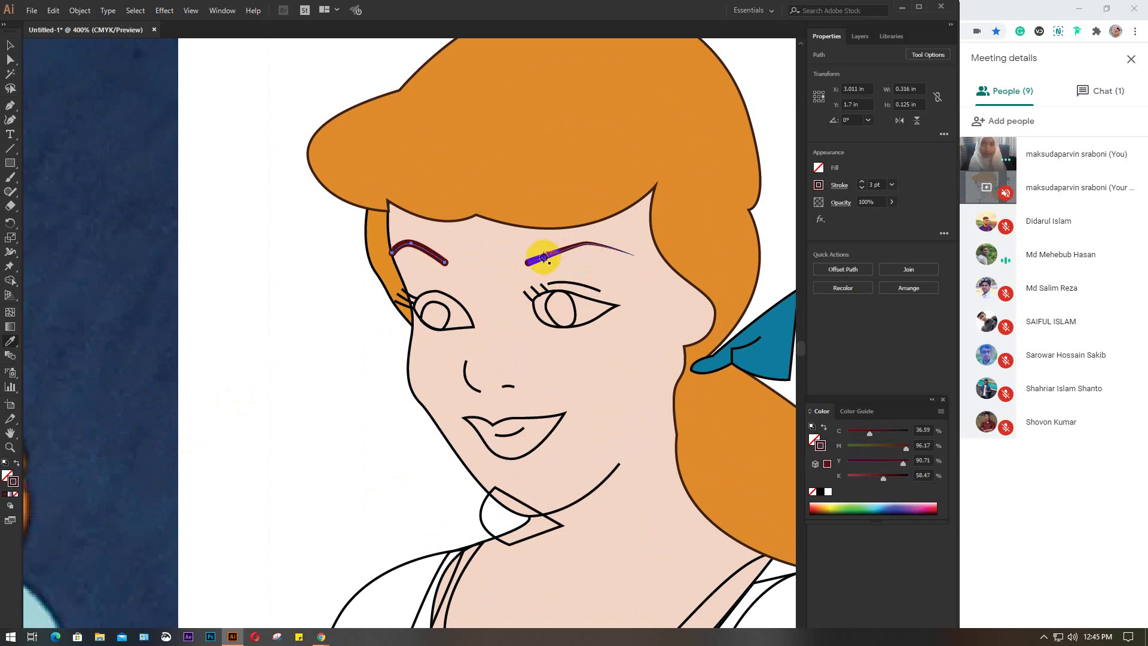
{"action": "key", "text": "v"}
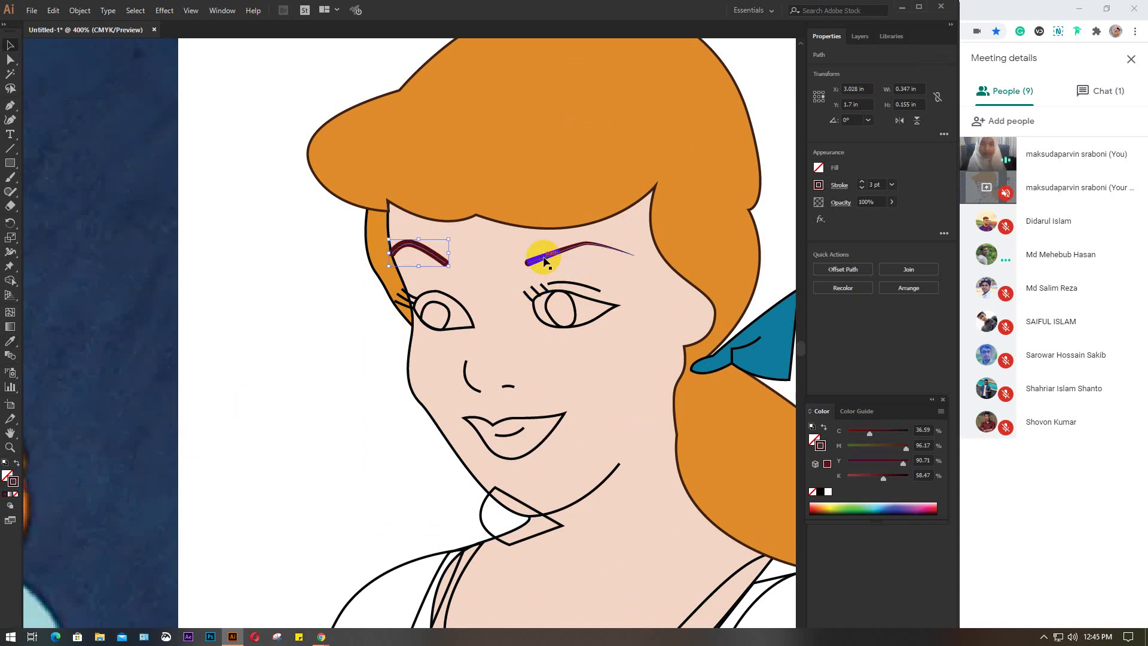
- Give the left eyebrow Width Profile 4 taper with round caps
{"action": "left_click", "coordinate": [840, 185]}
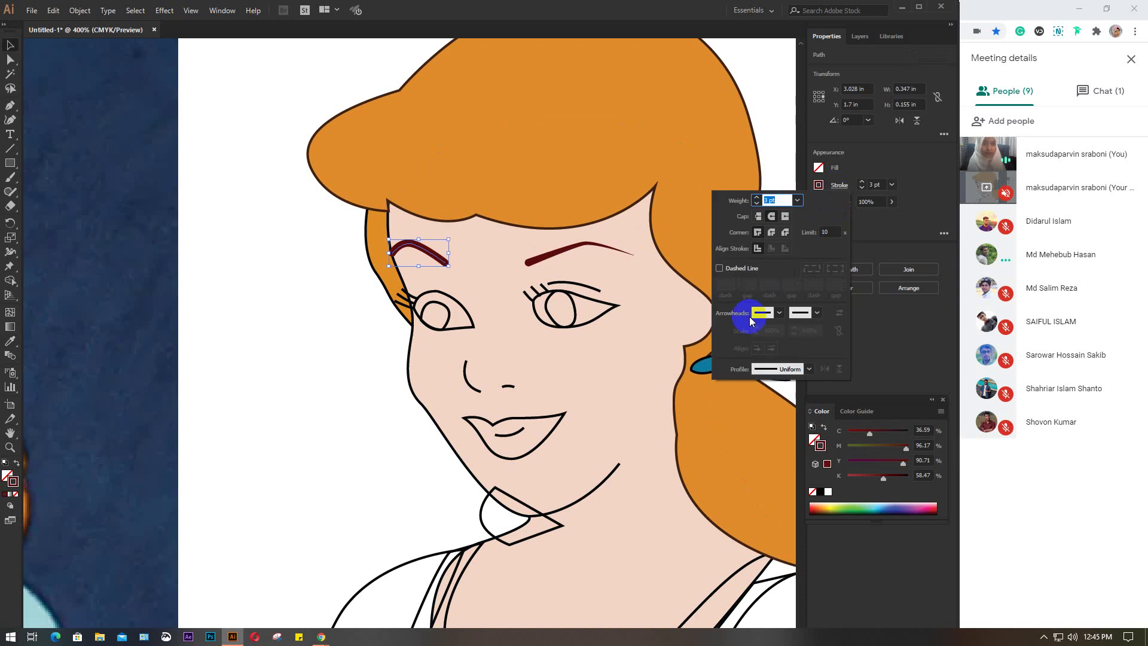
{"action": "left_click", "coordinate": [809, 369]}
{"action": "left_click", "coordinate": [772, 460]}
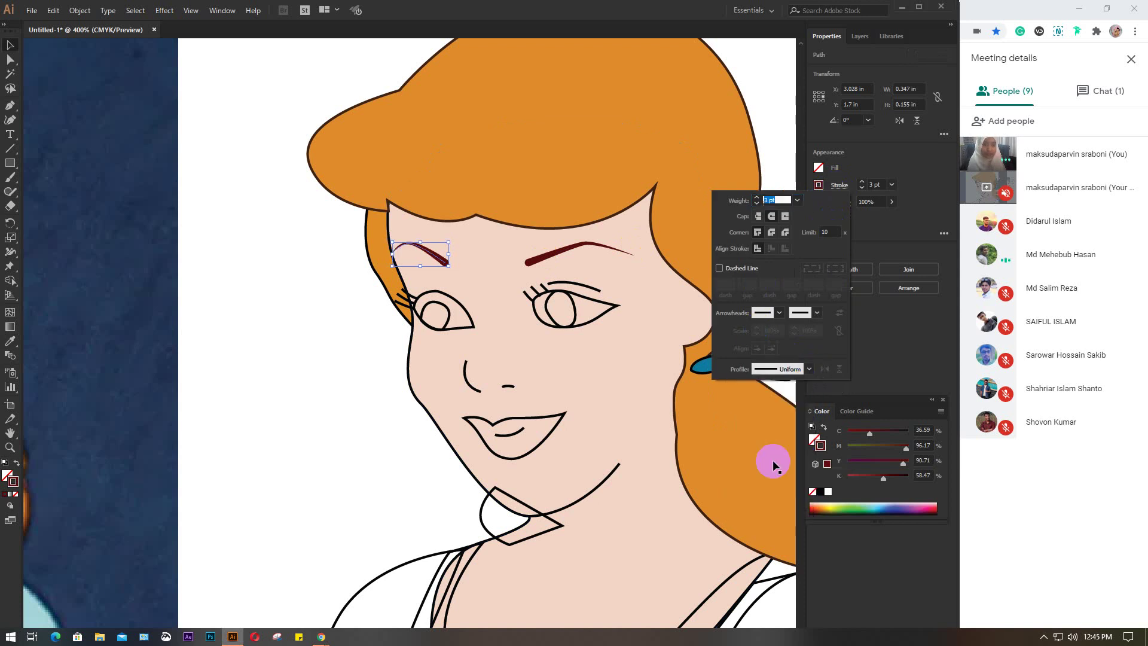
{"action": "left_click", "coordinate": [771, 217]}
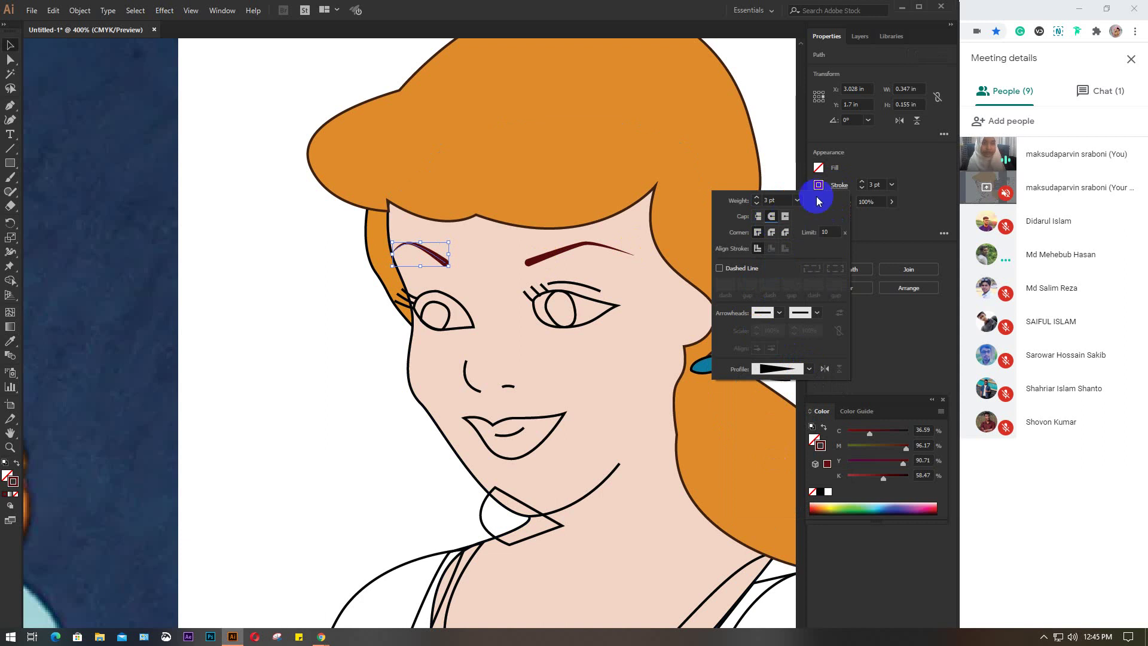
{"action": "scroll", "coordinate": [561, 301], "scroll_direction": "down", "scroll_amount": 1}
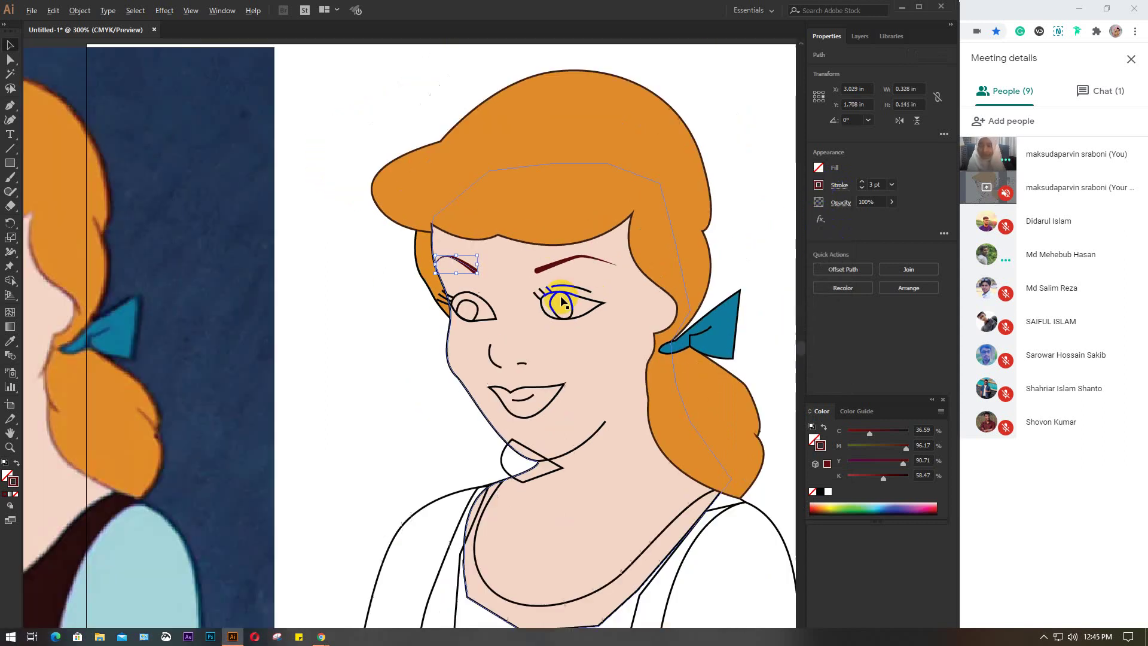
{"action": "scroll", "coordinate": [561, 301], "scroll_direction": "down", "scroll_amount": 1}
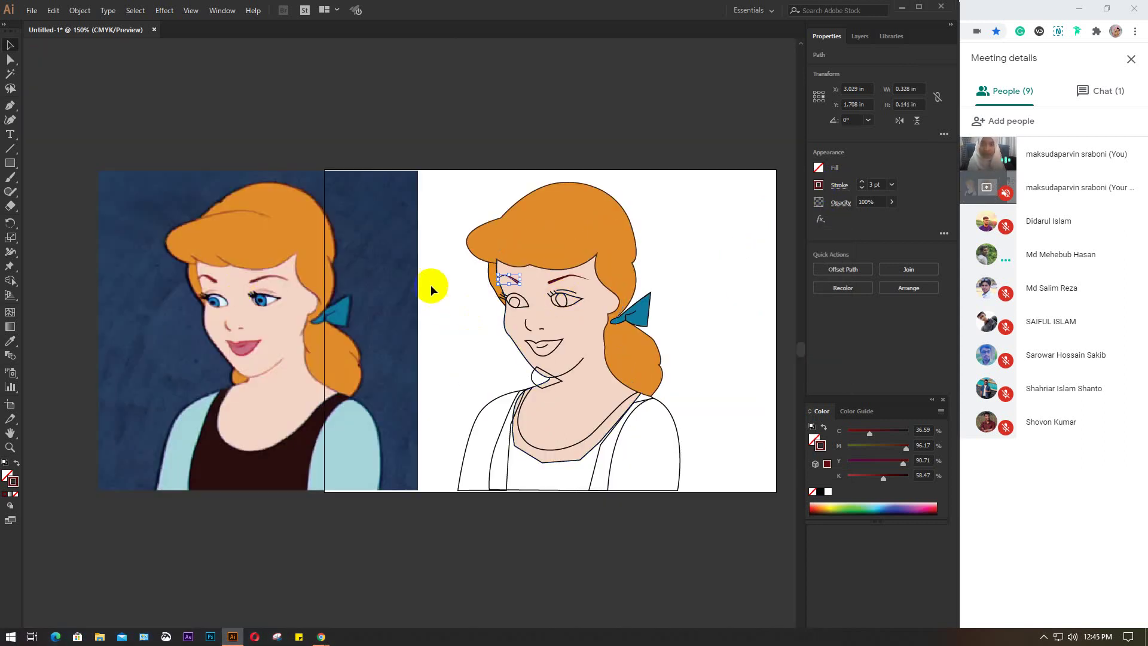
- Set the upper lash line over the right eye to 50% opacity
{"action": "left_click", "coordinate": [491, 138]}
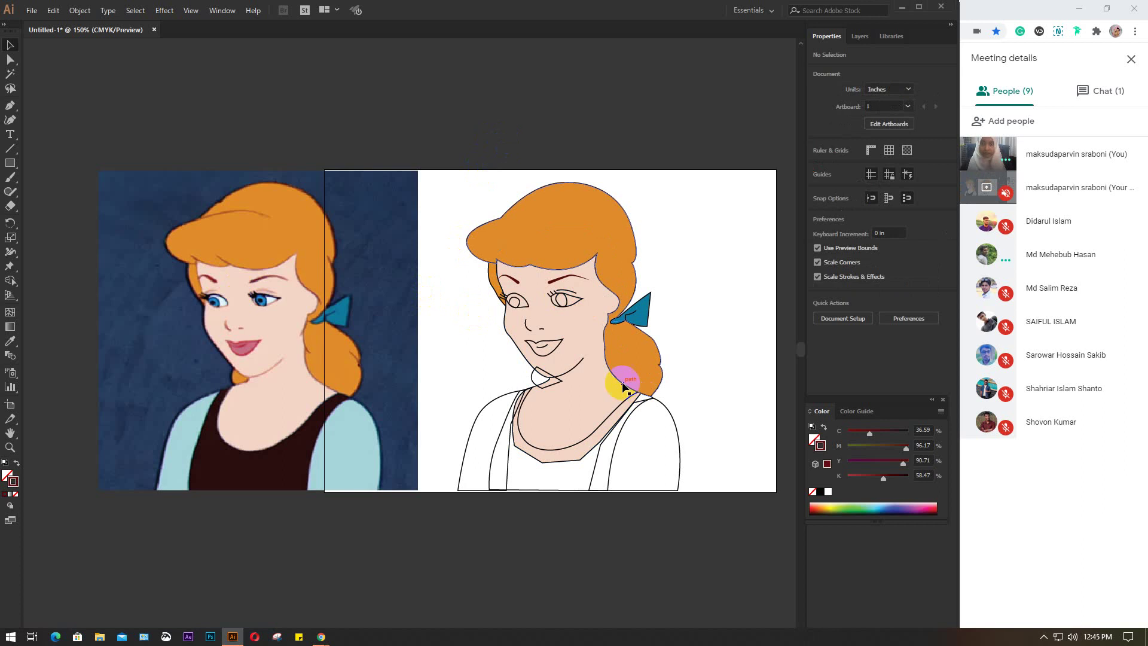
{"action": "scroll", "coordinate": [549, 339], "scroll_direction": "up", "scroll_amount": 1}
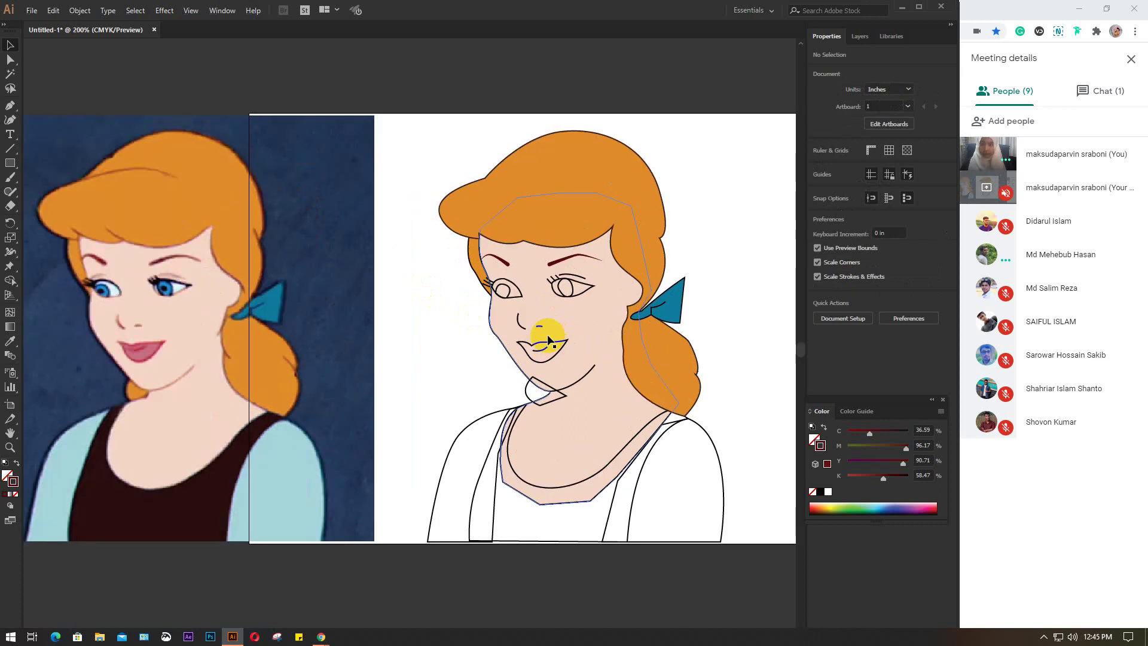
{"action": "left_click", "coordinate": [579, 280]}
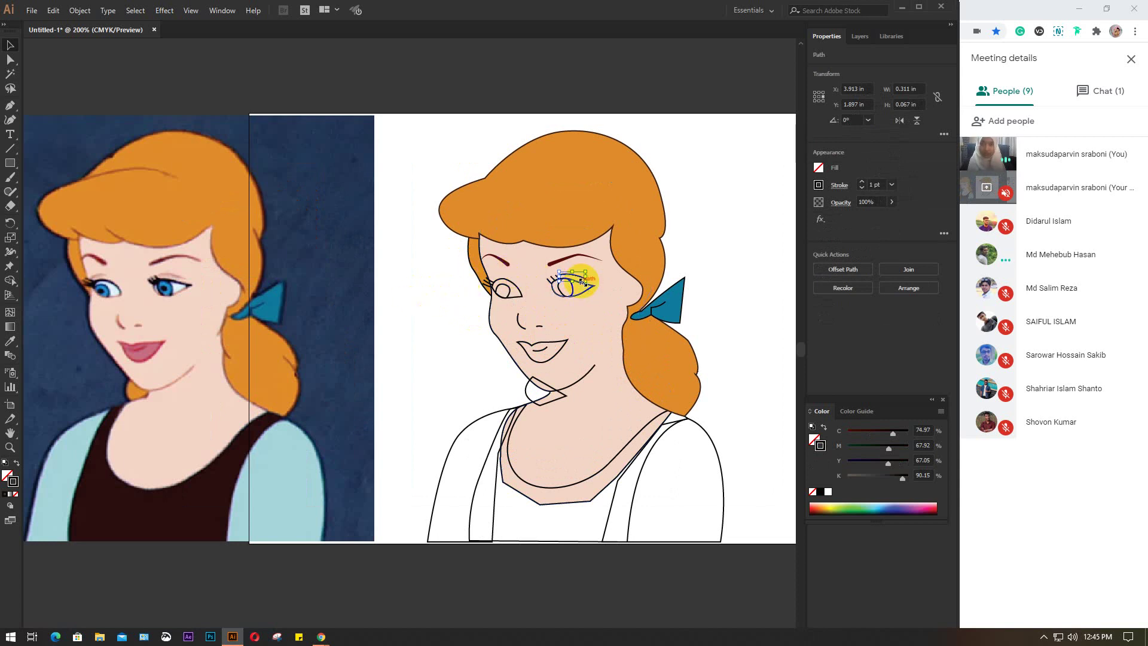
{"action": "left_click", "coordinate": [818, 185]}
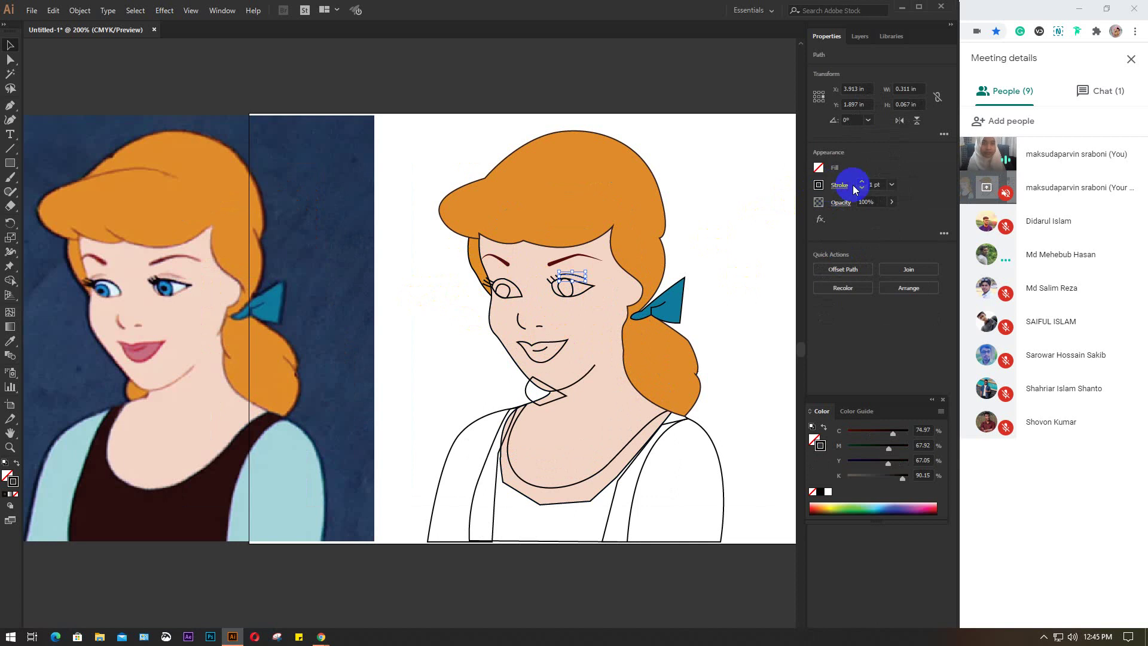
{"action": "left_click", "coordinate": [868, 202]}
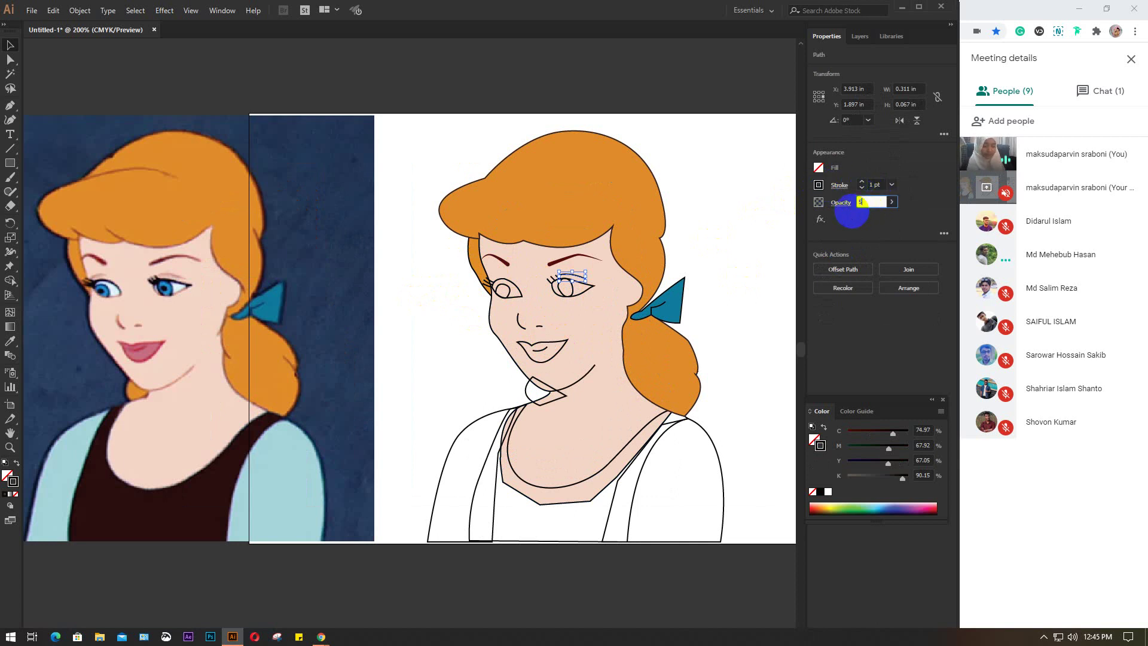
{"action": "key", "text": "Return"}
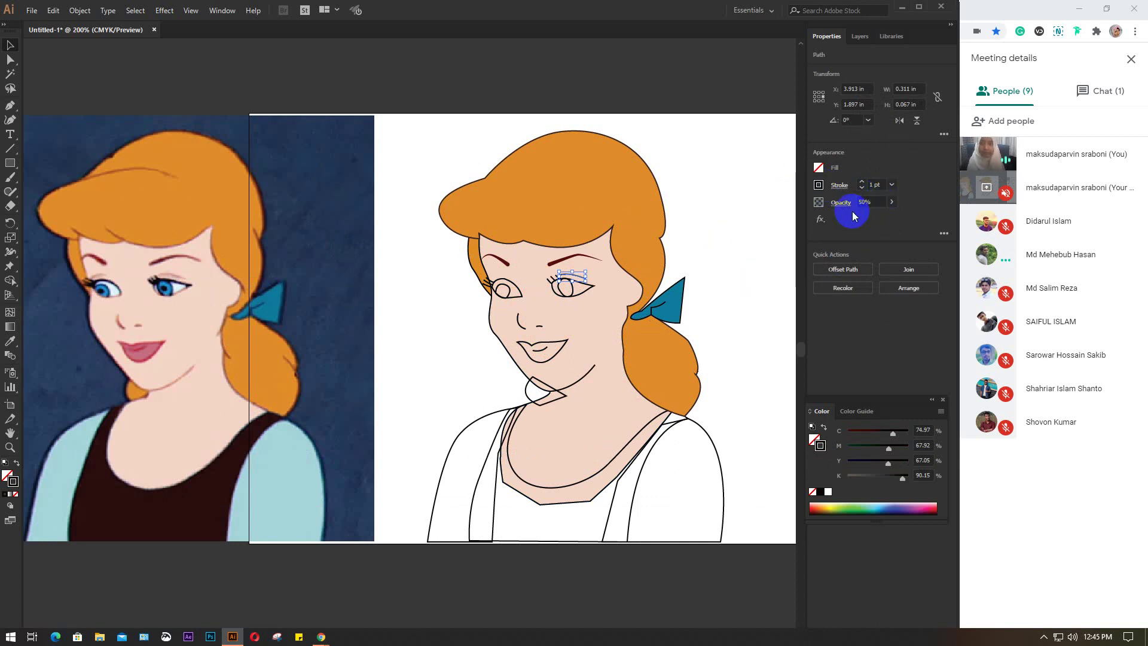
- Give the lash line a swelling width profile, keeping its 1 pt weight
{"action": "left_click", "coordinate": [839, 185]}
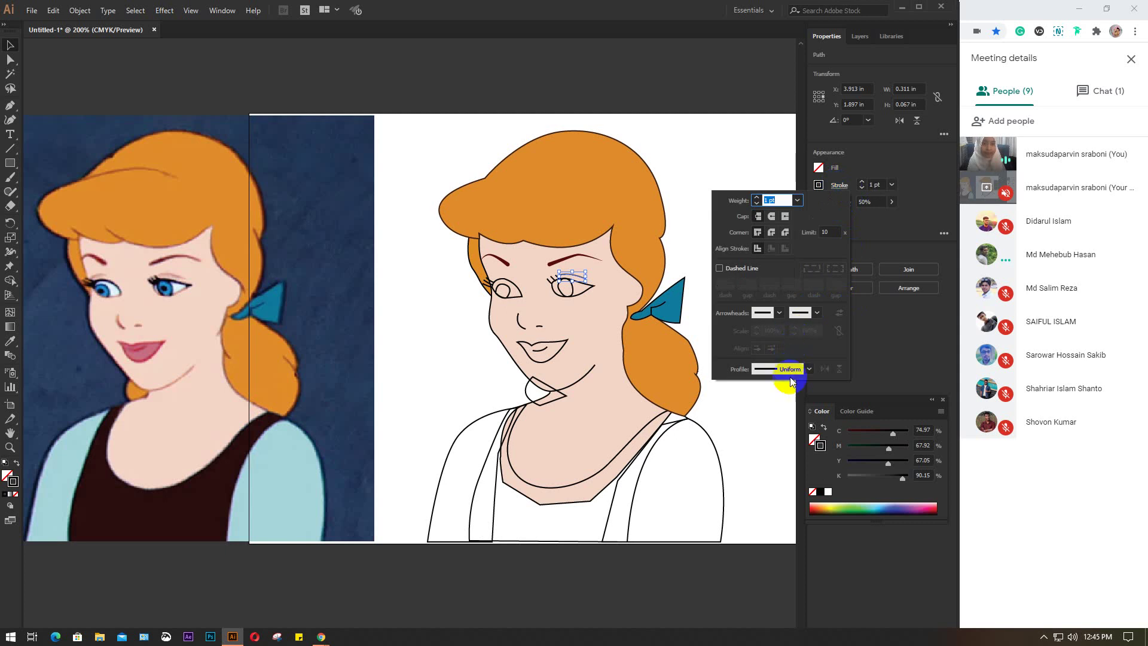
{"action": "left_click", "coordinate": [809, 369]}
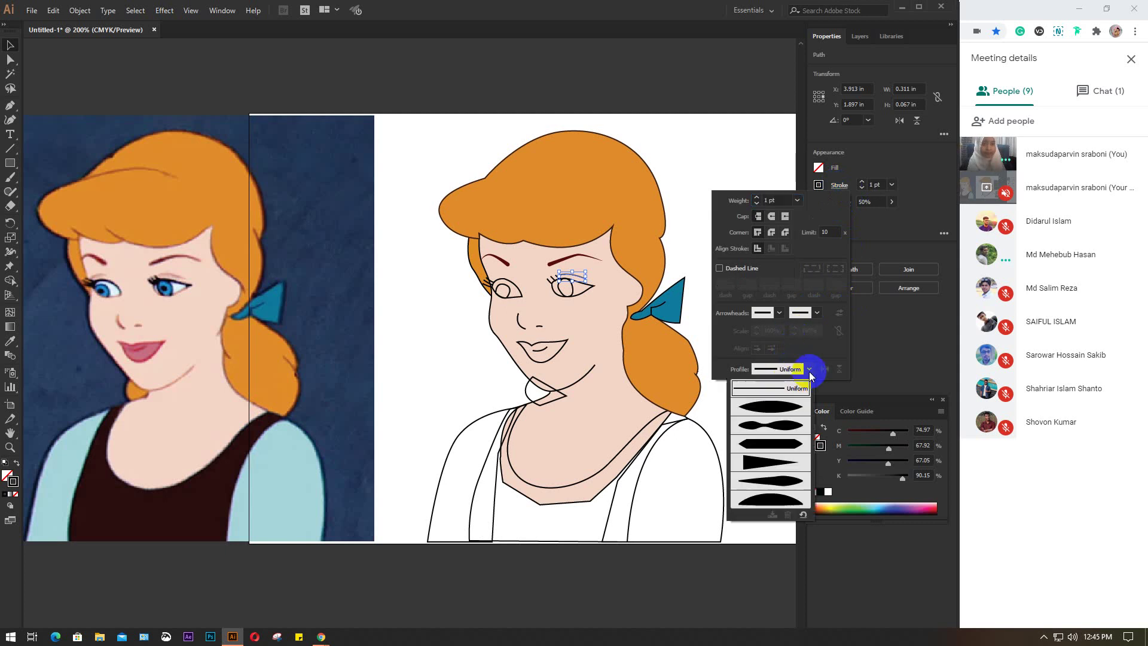
{"action": "left_click", "coordinate": [769, 411]}
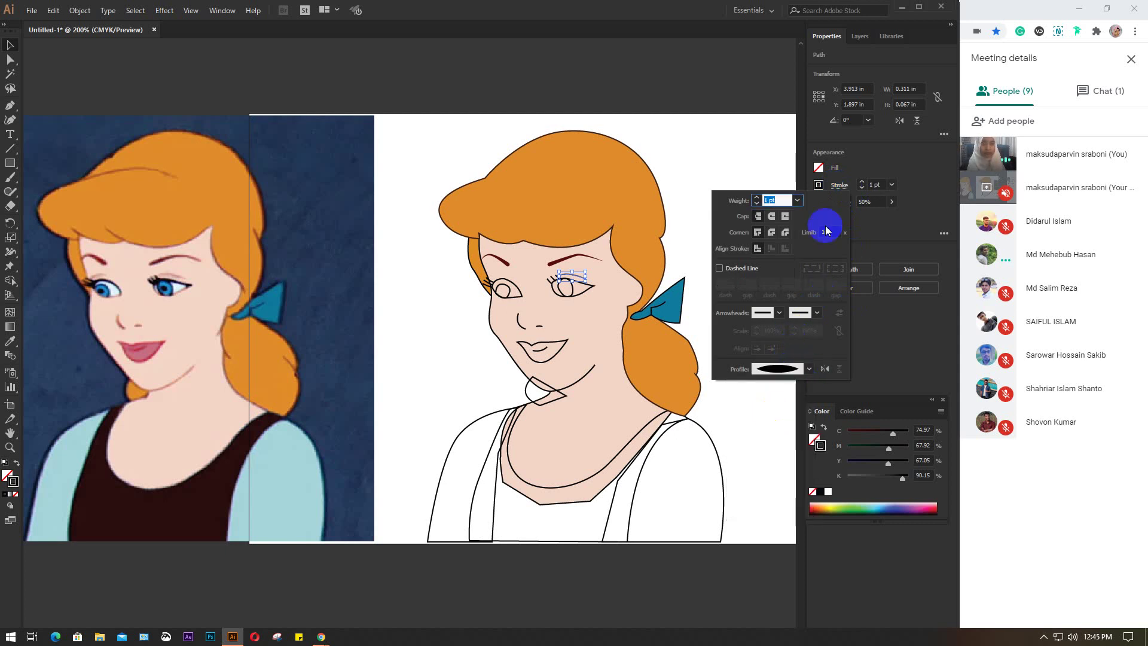
{"action": "left_click", "coordinate": [797, 200]}
{"action": "left_click", "coordinate": [819, 198]}
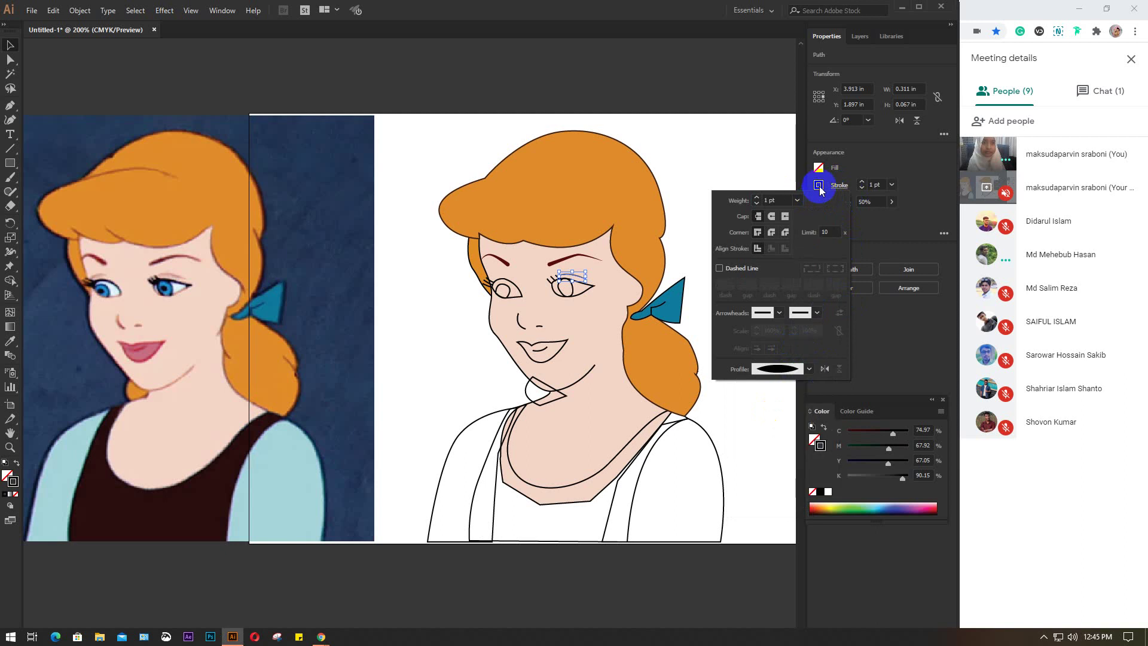
{"action": "left_click", "coordinate": [670, 89]}
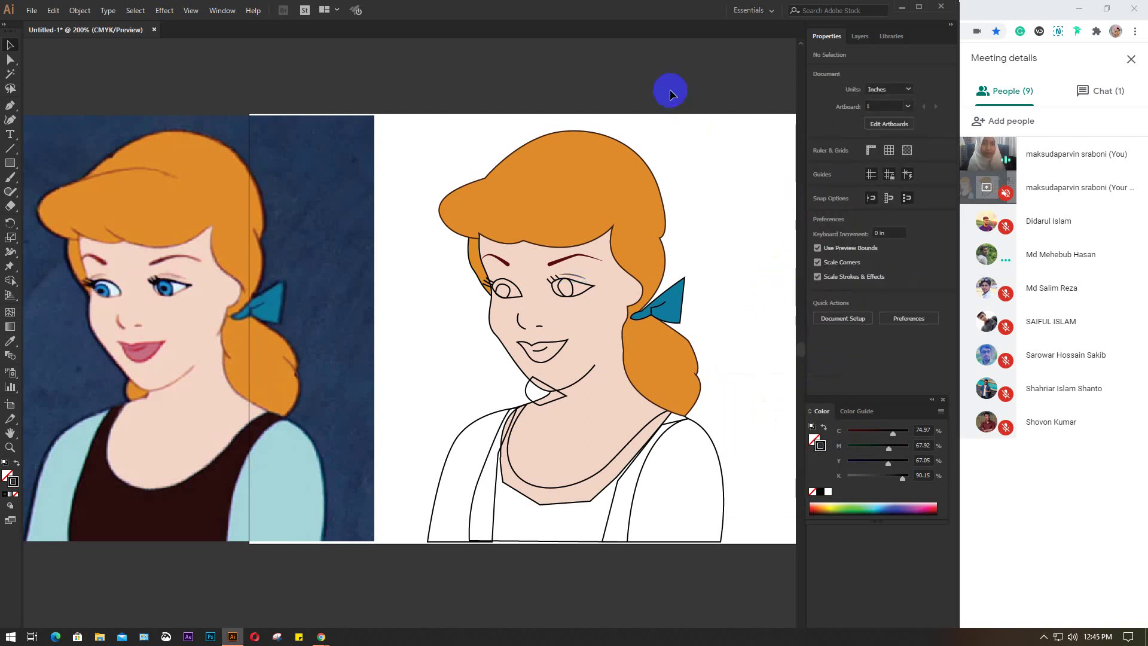
- Make the small eyelid line above the right eye dark brown
{"action": "left_click", "coordinate": [580, 276]}
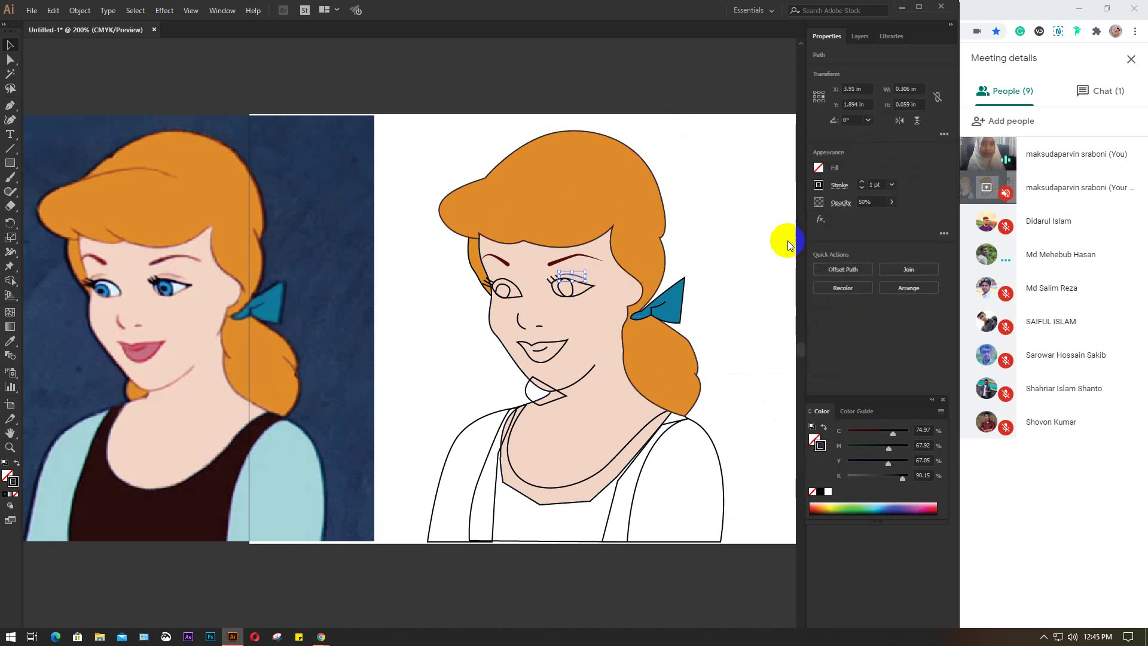
{"action": "left_click", "coordinate": [818, 185]}
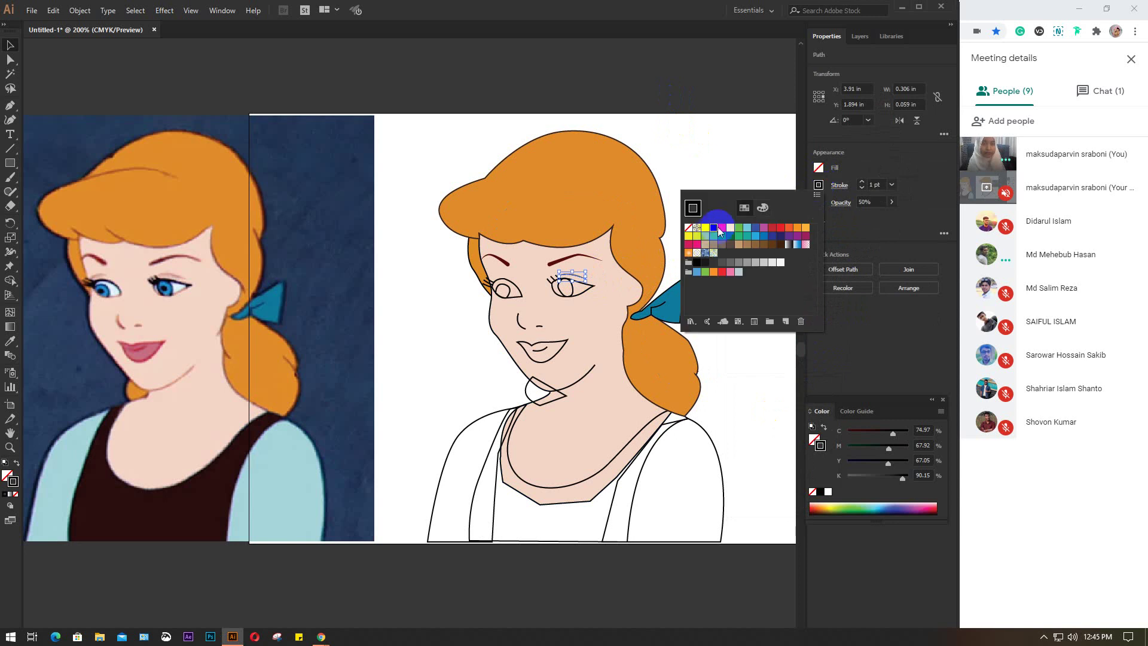
{"action": "left_click", "coordinate": [782, 245]}
{"action": "left_click", "coordinate": [661, 93]}
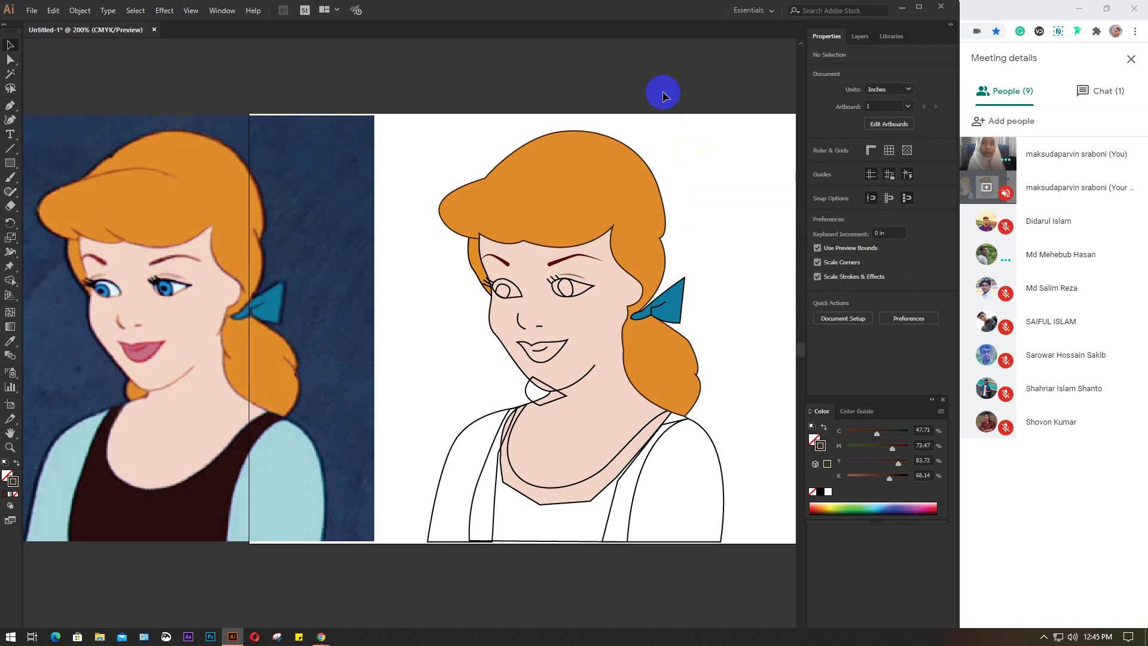
- Fill the right eye shape with the reference's pale eye colour, leaving no outline
{"action": "left_click", "coordinate": [583, 287]}
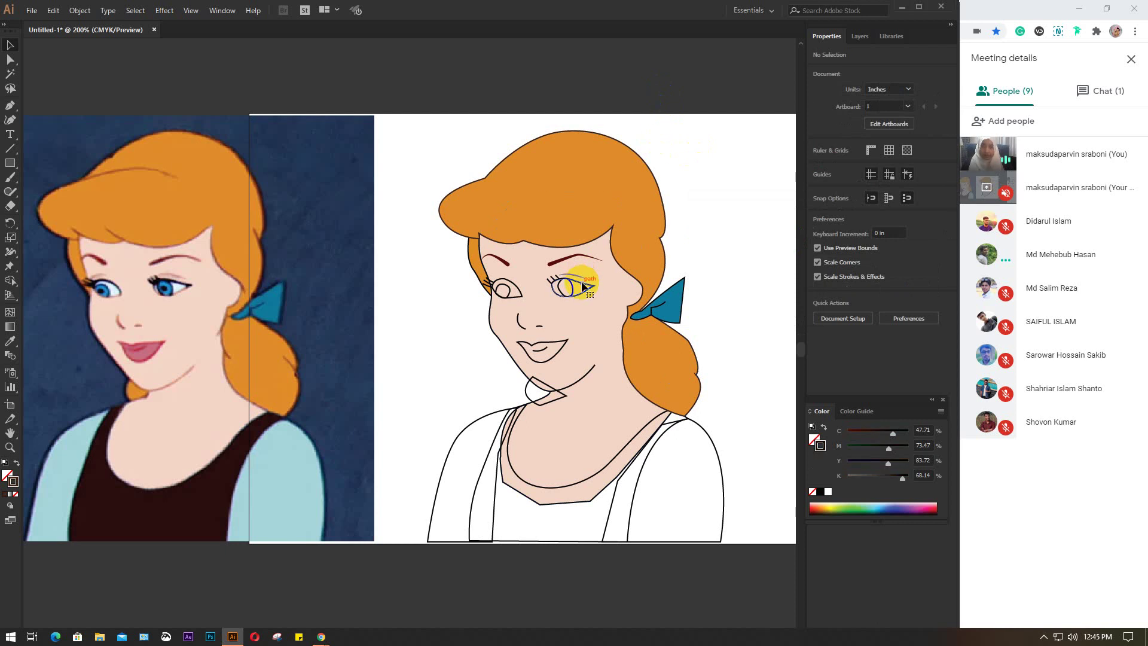
{"action": "key", "text": "i"}
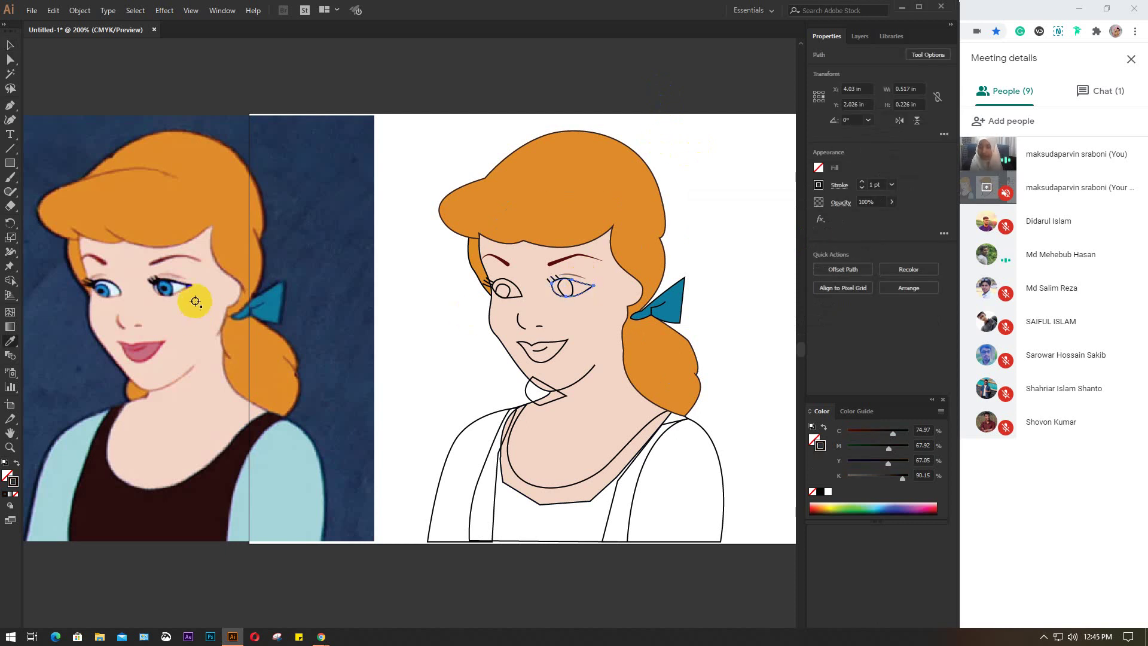
{"action": "left_click", "coordinate": [178, 289]}
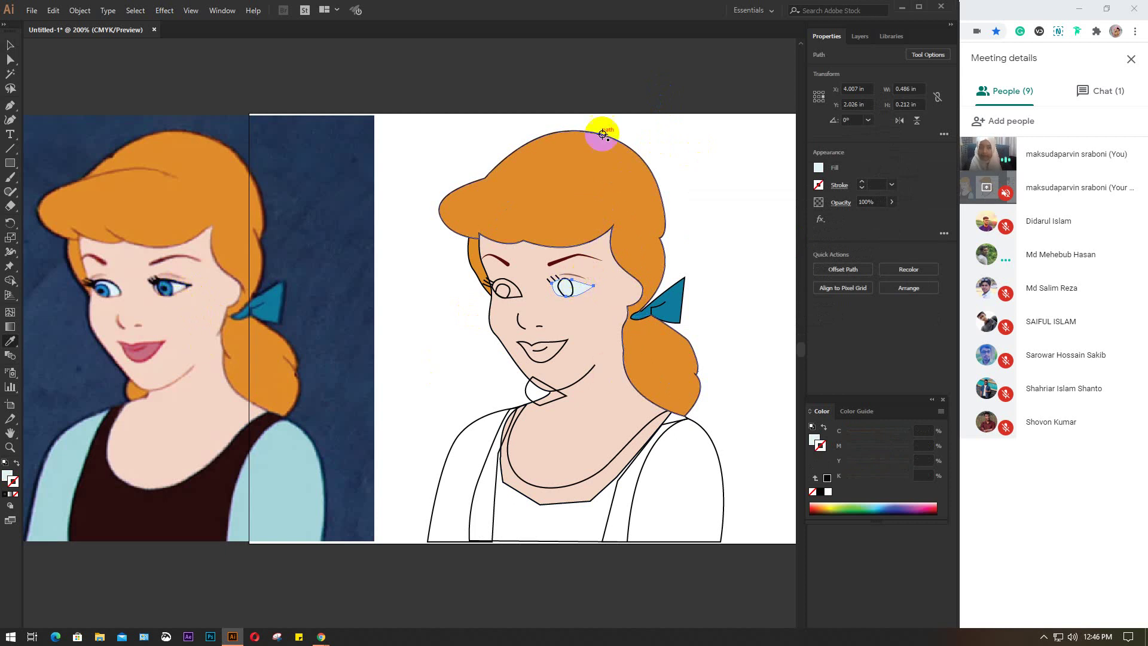
{"action": "key", "text": "v"}
{"action": "left_click", "coordinate": [590, 84]}
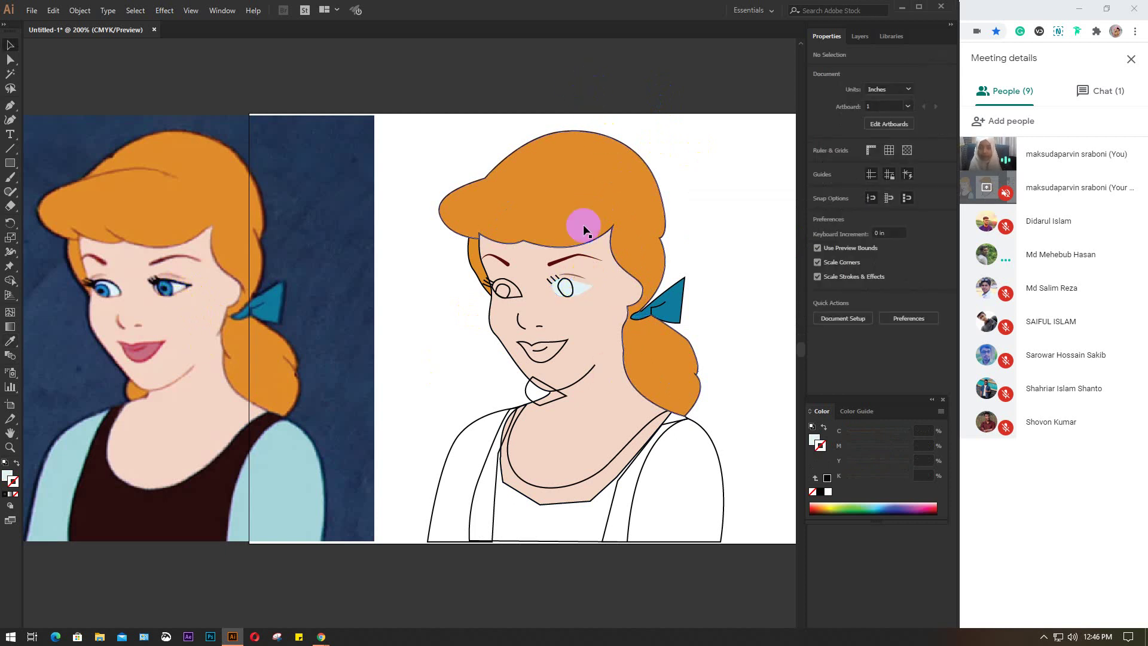
{"action": "left_click", "coordinate": [576, 285]}
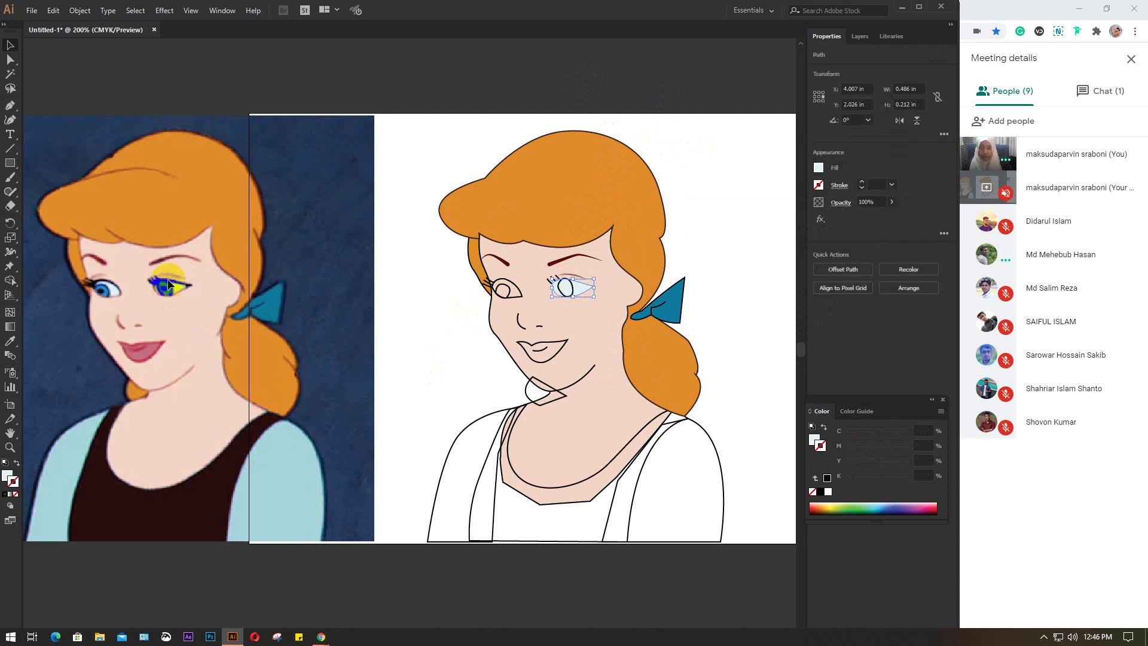
{"action": "scroll", "coordinate": [168, 281], "scroll_direction": "up", "scroll_amount": 1}
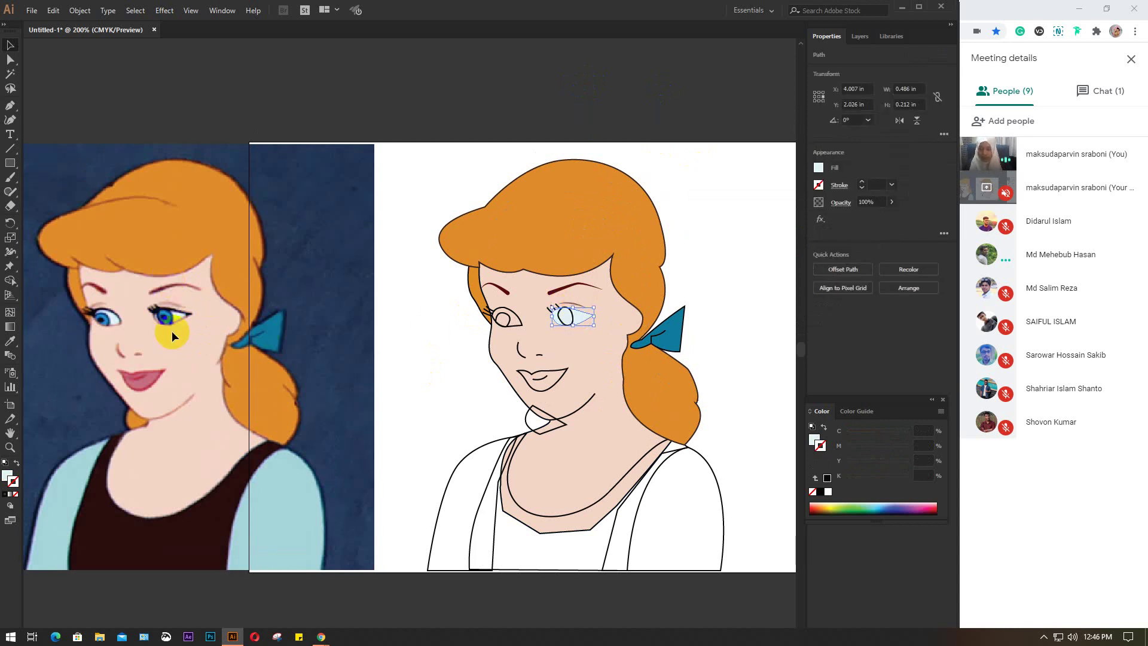
{"action": "scroll", "coordinate": [174, 332], "scroll_direction": "up", "scroll_amount": 1}
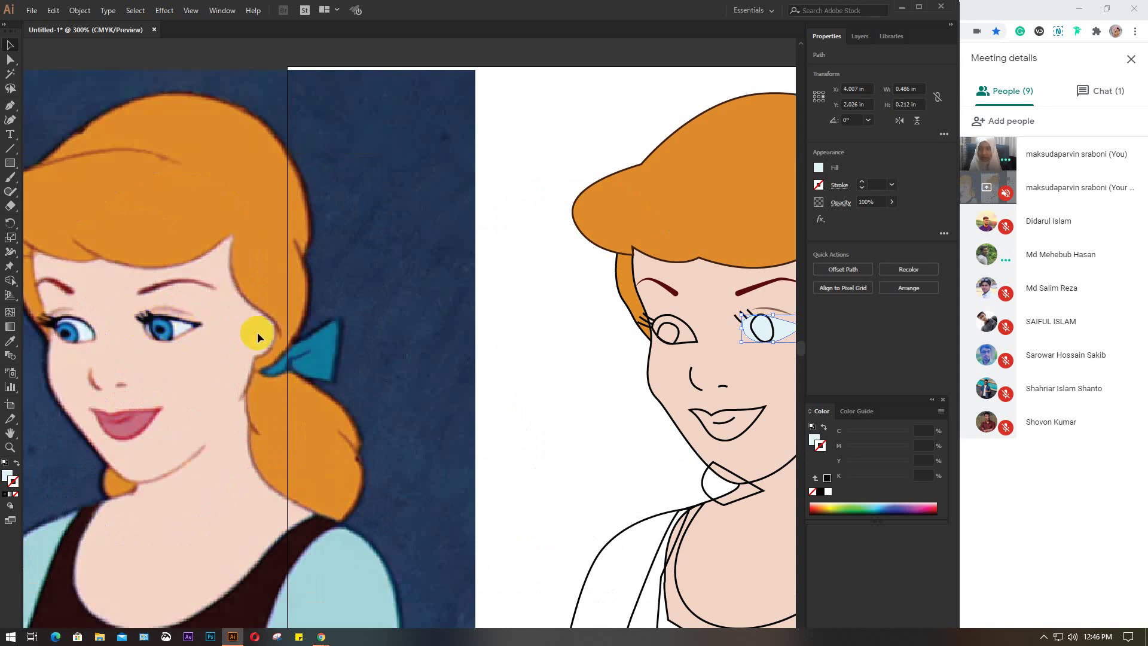
{"action": "scroll", "coordinate": [258, 332], "scroll_direction": "down", "scroll_amount": 1}
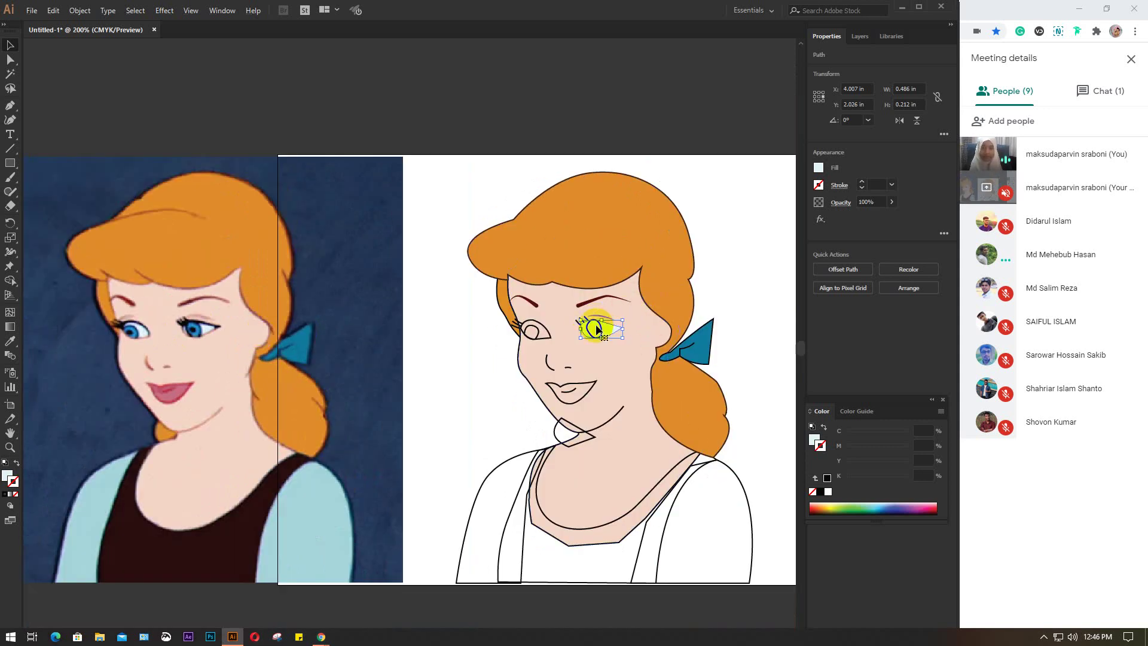
{"action": "left_click", "coordinate": [566, 113]}
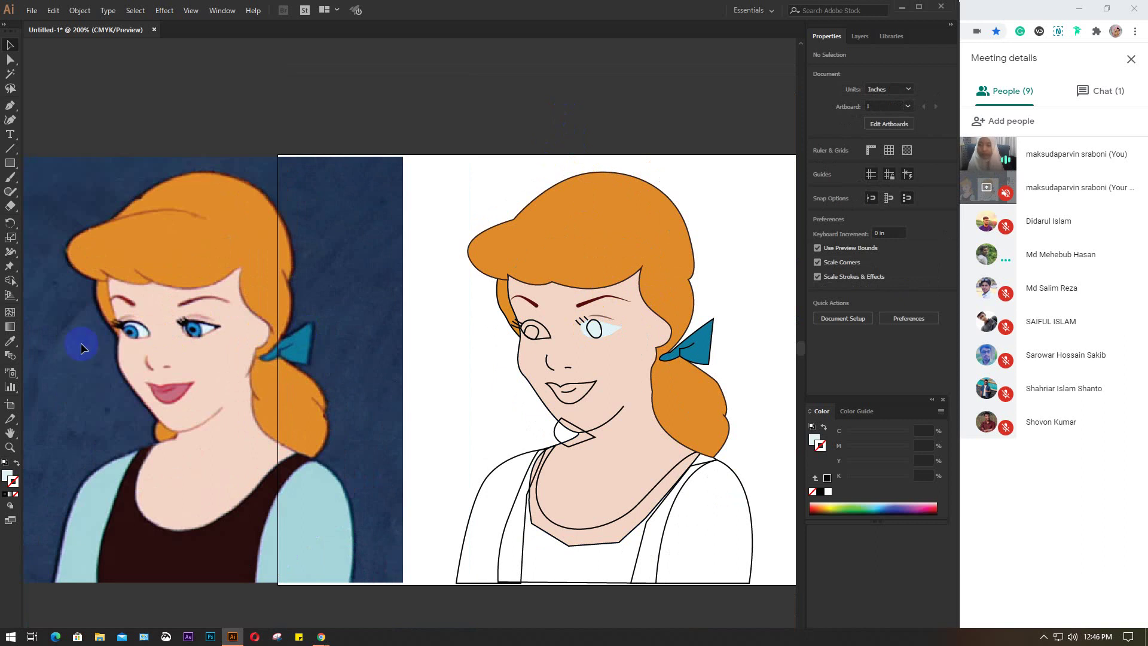
{"action": "left_click", "coordinate": [11, 105]}
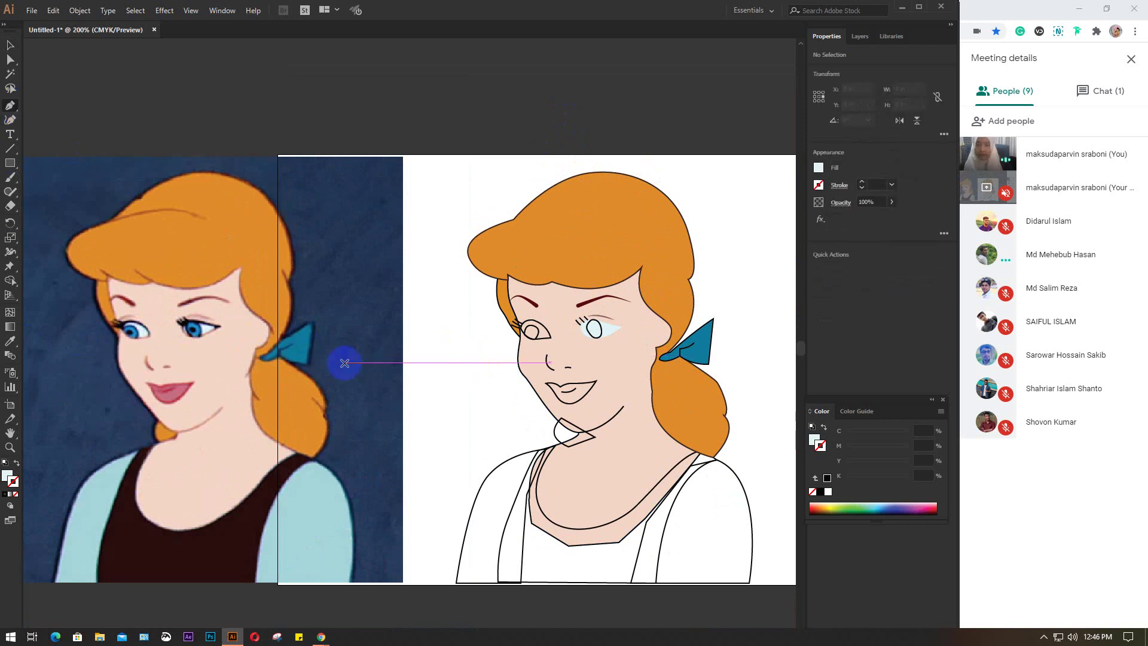
- Trace the reference's upper eyelid as a curve with the Pen tool
{"action": "scroll", "coordinate": [192, 324], "scroll_direction": "up", "scroll_amount": 2}
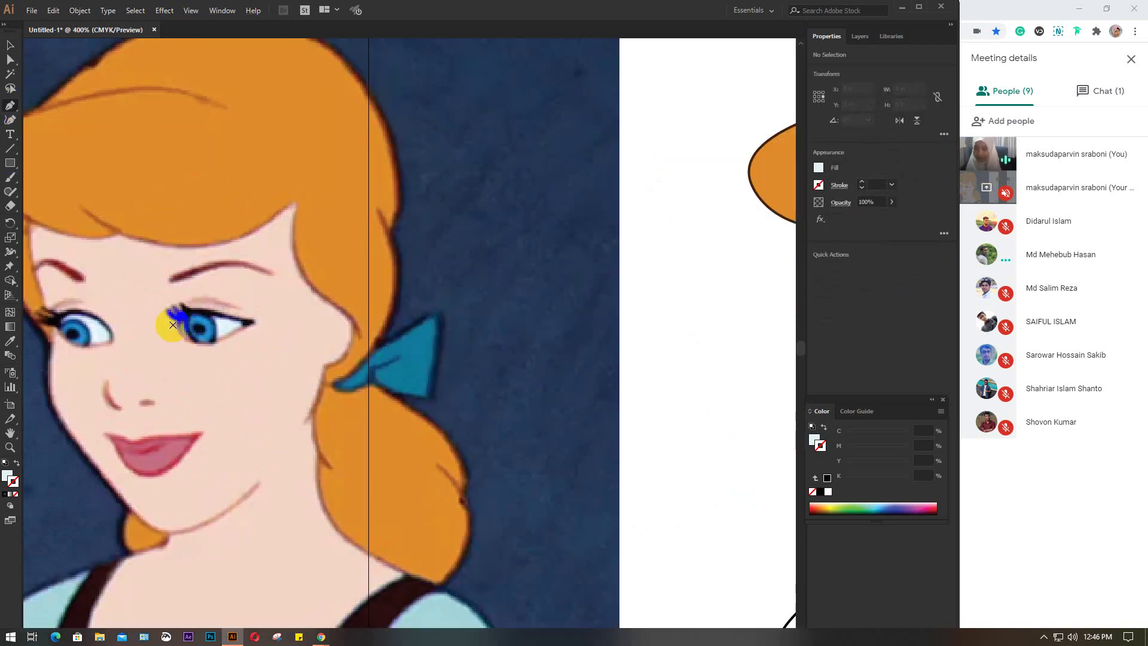
{"action": "left_click", "coordinate": [174, 321]}
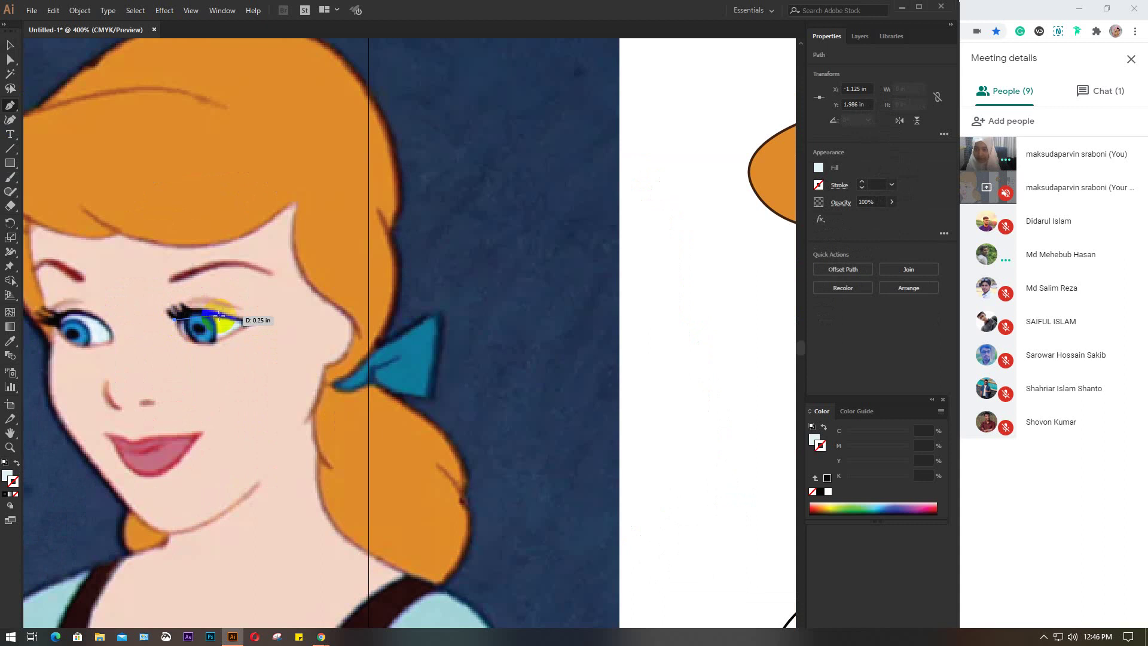
{"action": "left_click_drag", "start_coordinate": [231, 318], "coordinate": [226, 317]}
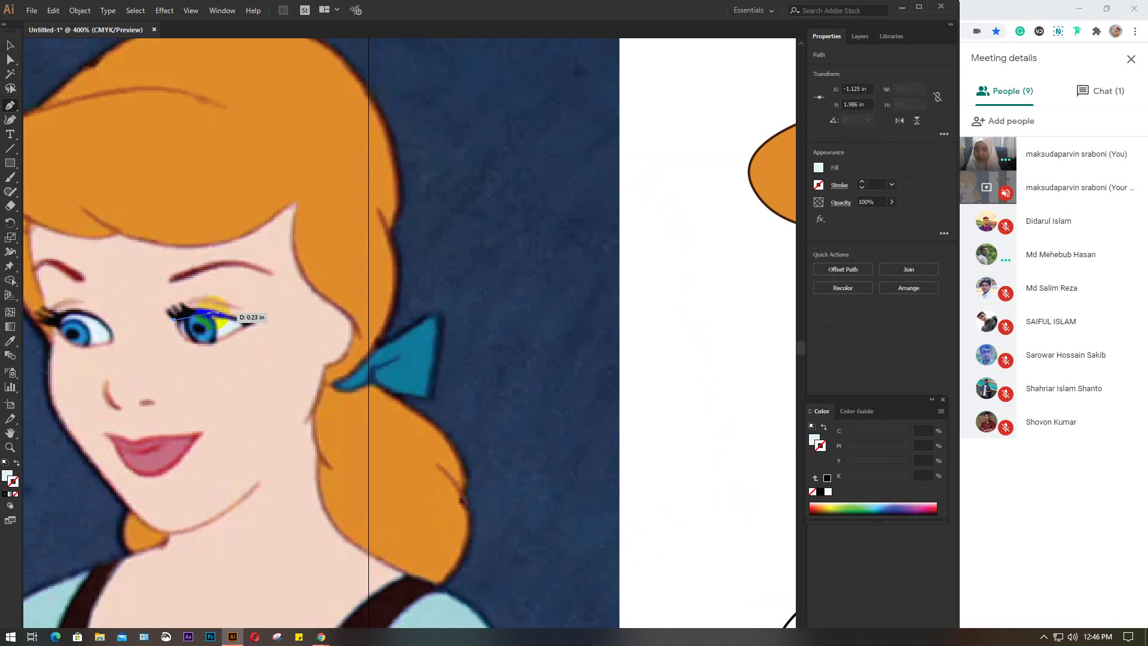
{"action": "left_click", "coordinate": [254, 322]}
{"action": "left_click_drag", "start_coordinate": [257, 317], "coordinate": [741, 355]}
- Give the curve a black stroke with no fill and position it on the right eye
{"action": "key", "text": "v"}
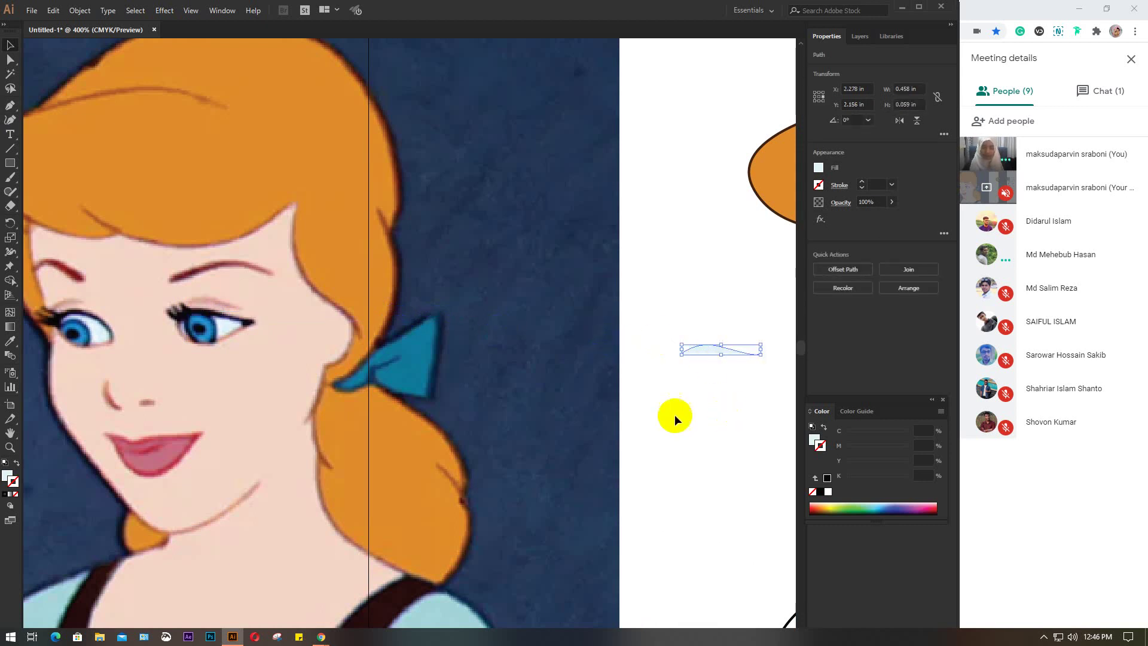
{"action": "left_click", "coordinate": [6, 494]}
{"action": "left_click", "coordinate": [15, 494]}
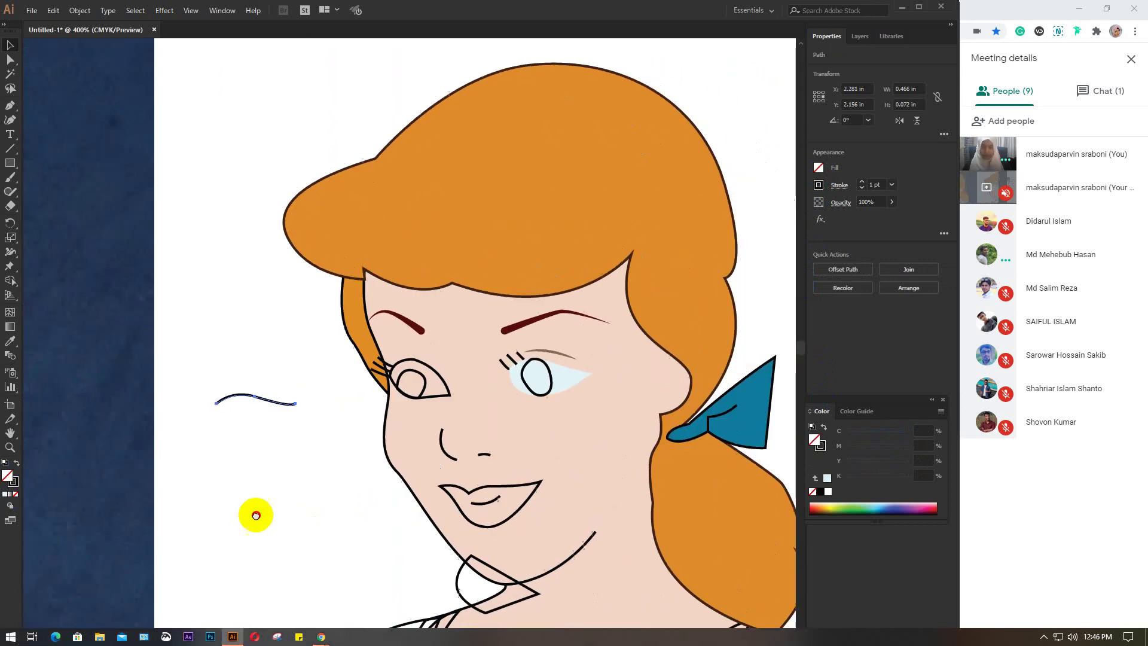
{"action": "left_click_drag", "start_coordinate": [724, 467], "coordinate": [185, 479]}
{"action": "left_click_drag", "start_coordinate": [215, 395], "coordinate": [504, 366]}
{"action": "key", "text": "Right"}
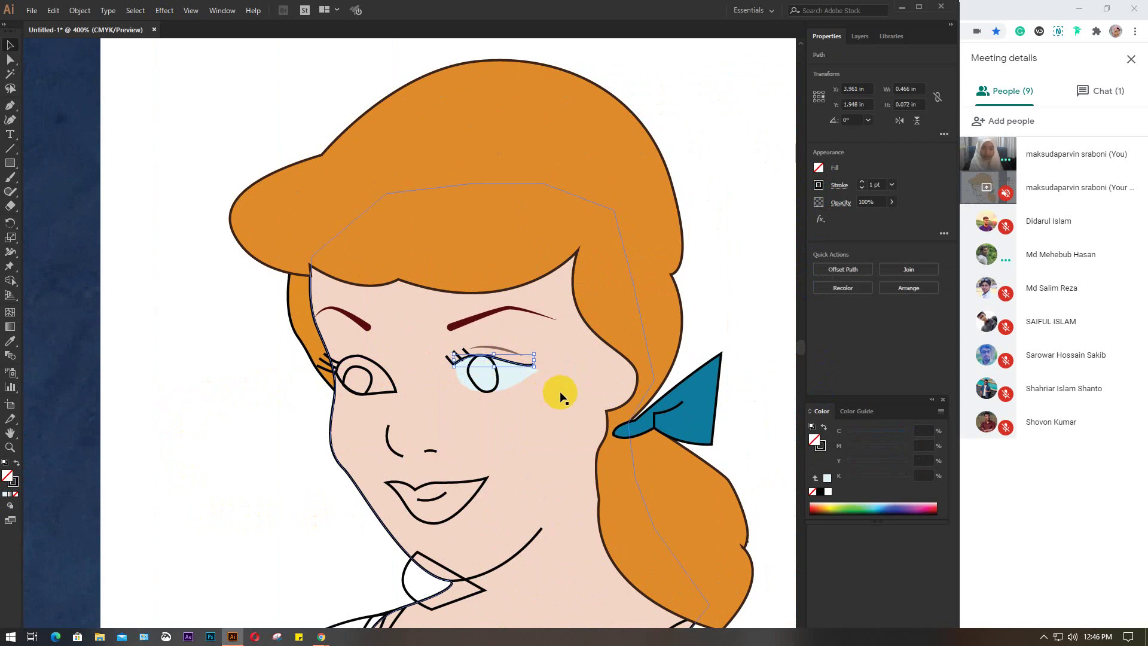
{"action": "key", "text": "Right"}
{"action": "key", "text": "Down"}
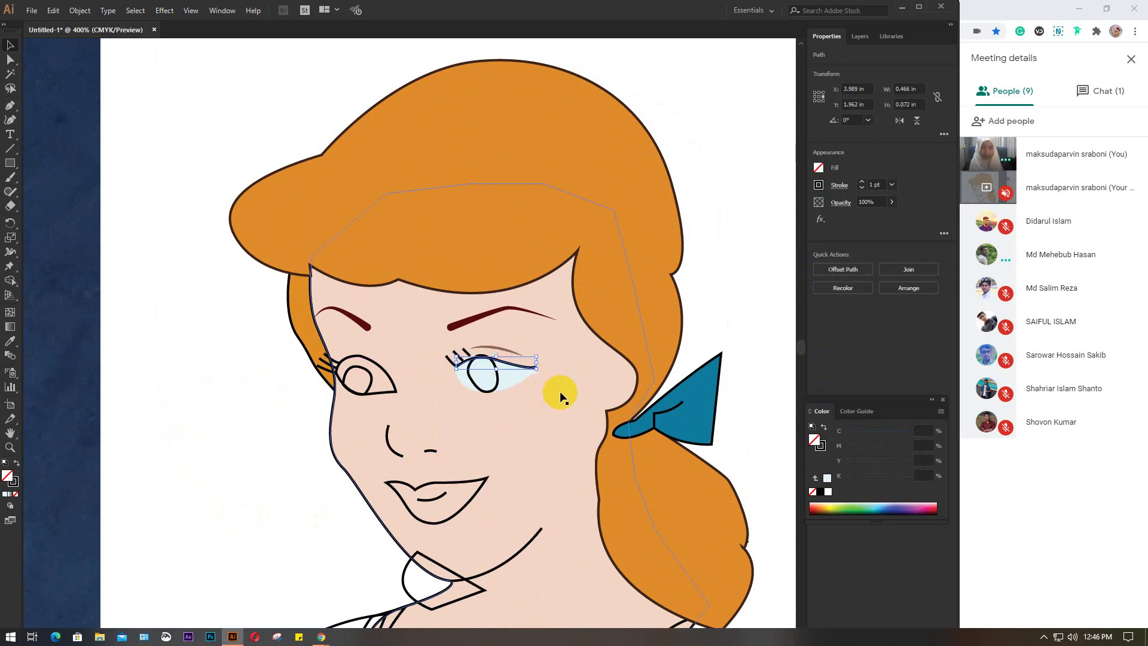
- Set the eyelid line's stroke weight to 2 pt
{"action": "left_click", "coordinate": [877, 184]}
{"action": "type", "text": "2"}
{"action": "key", "text": "Return"}
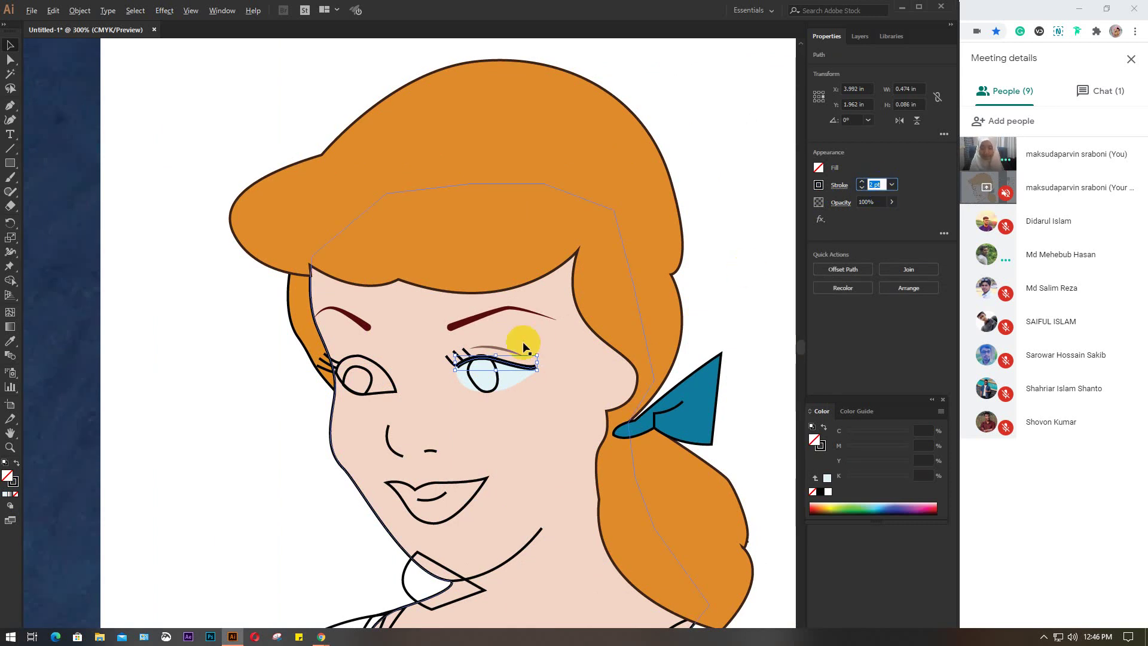
{"action": "scroll", "coordinate": [523, 347], "scroll_direction": "down", "scroll_amount": 1}
{"action": "scroll", "coordinate": [523, 345], "scroll_direction": "down", "scroll_amount": 1}
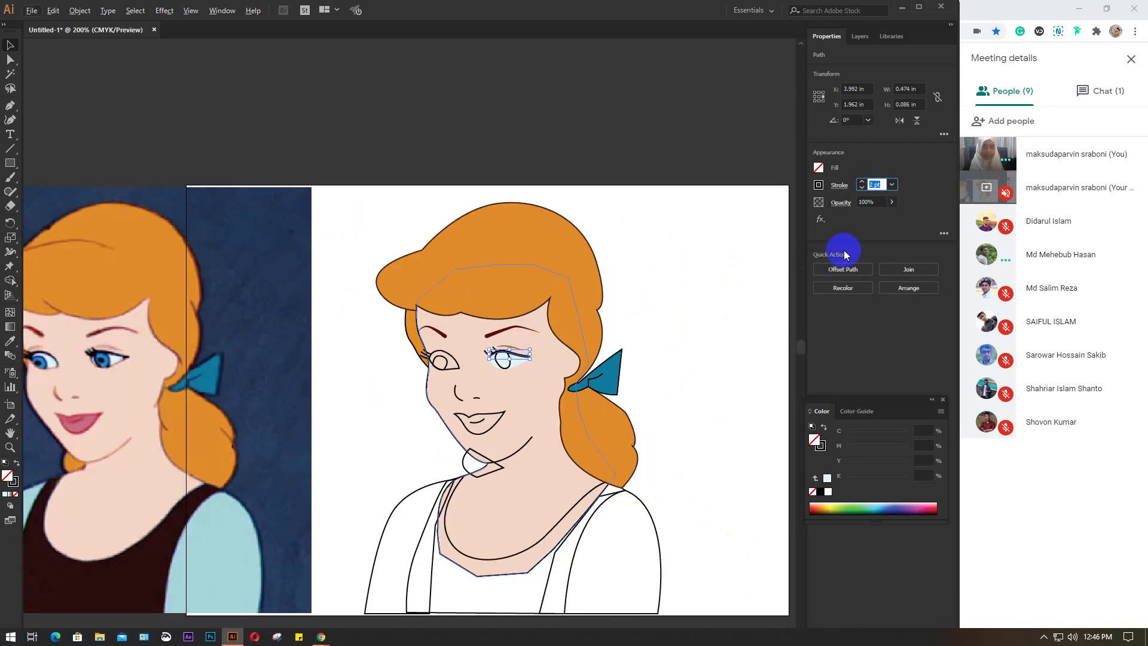
- Try several width profiles and settle on the dome-shaped Width Profile 6
{"action": "left_click", "coordinate": [840, 186]}
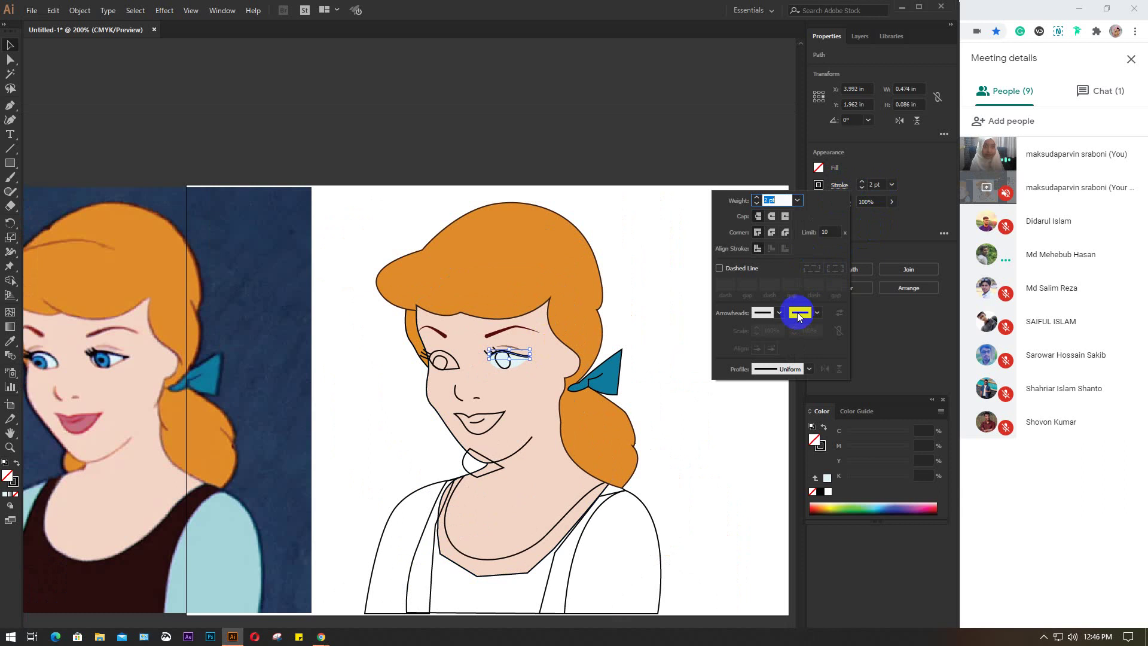
{"action": "left_click", "coordinate": [808, 369]}
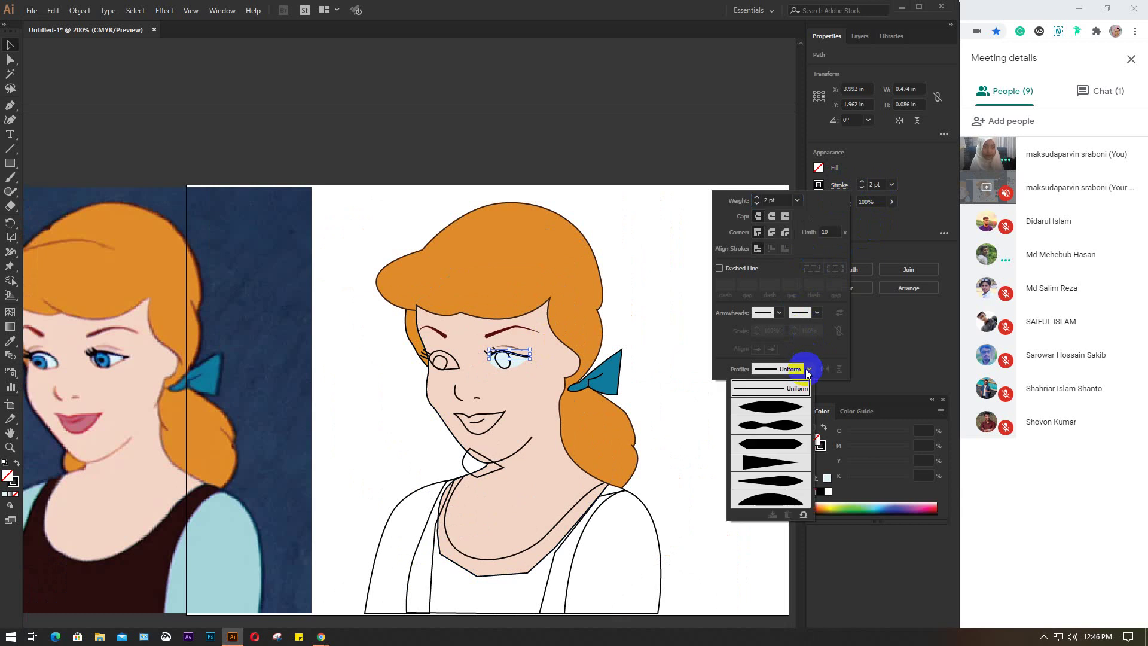
{"action": "left_click", "coordinate": [771, 408]}
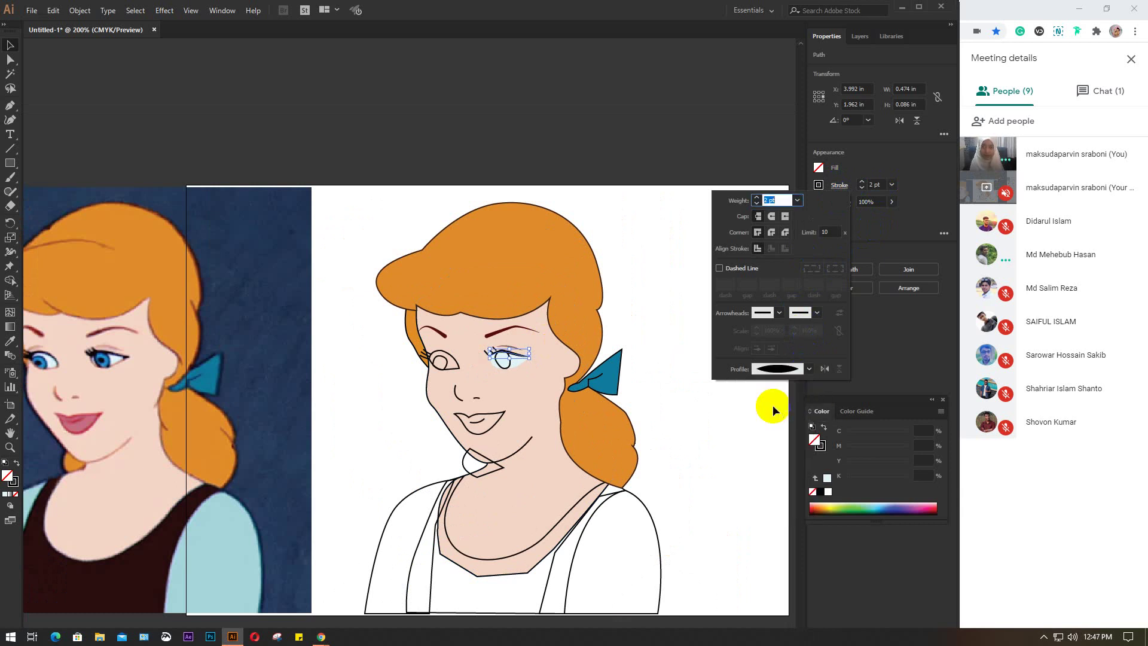
{"action": "left_click", "coordinate": [808, 369]}
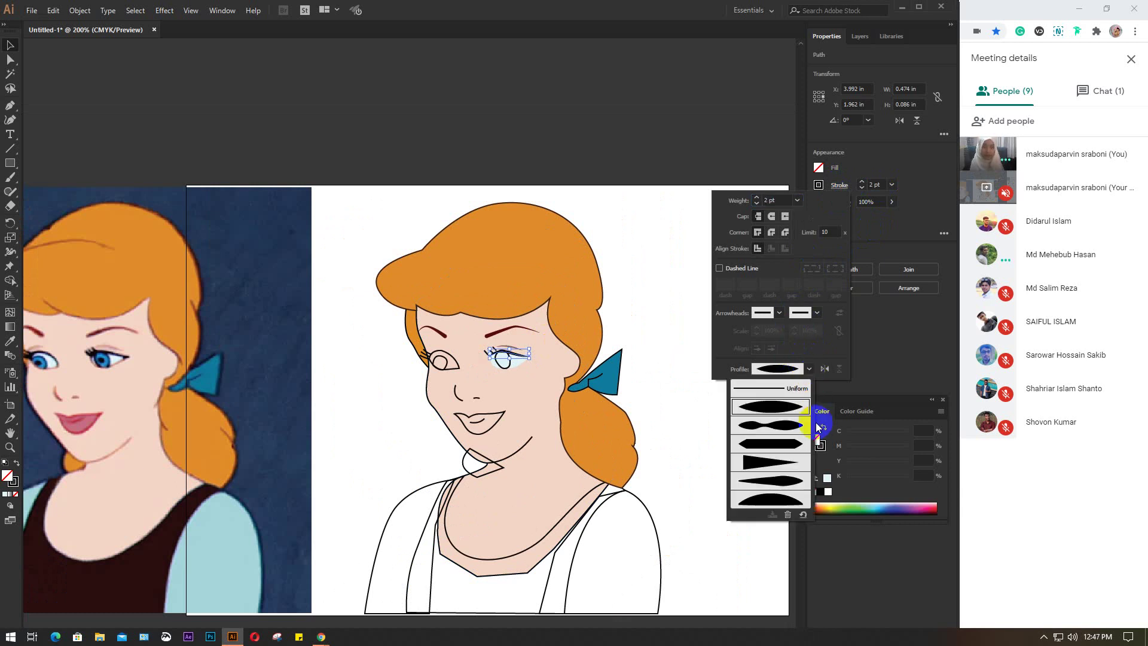
{"action": "left_click", "coordinate": [775, 462]}
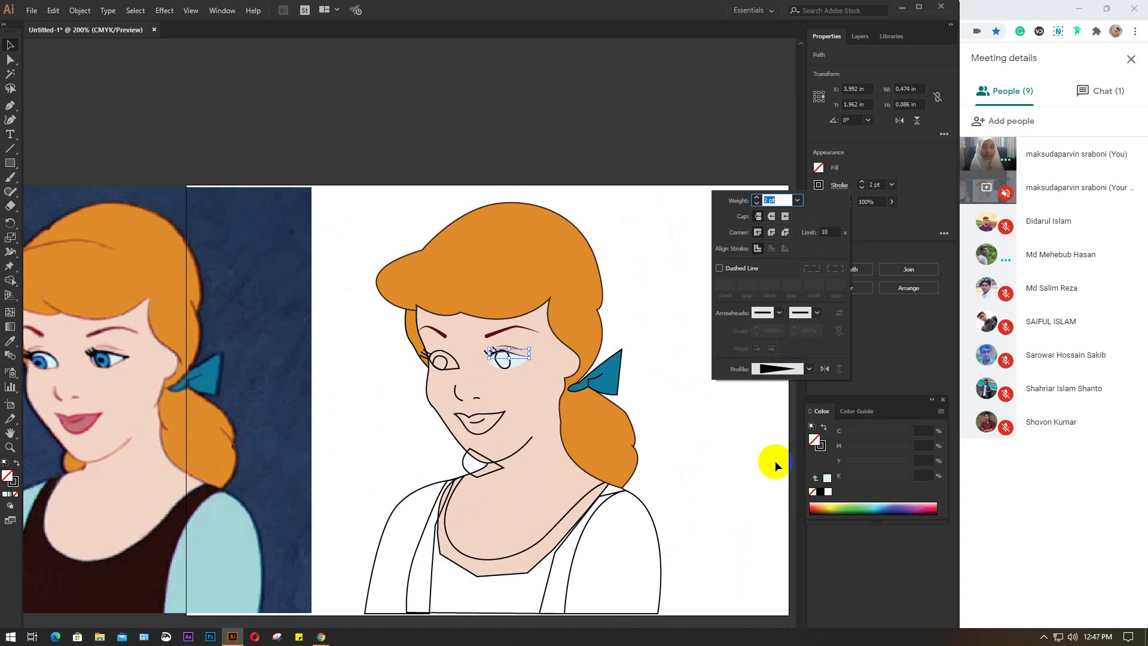
{"action": "left_click", "coordinate": [810, 369]}
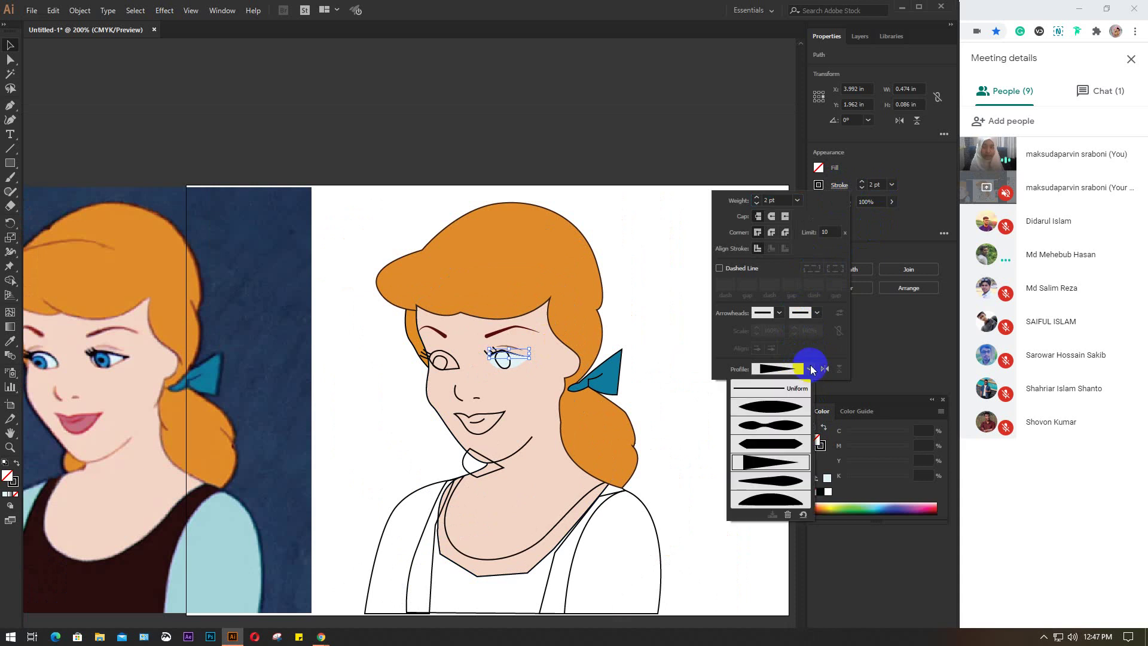
{"action": "left_click", "coordinate": [771, 501]}
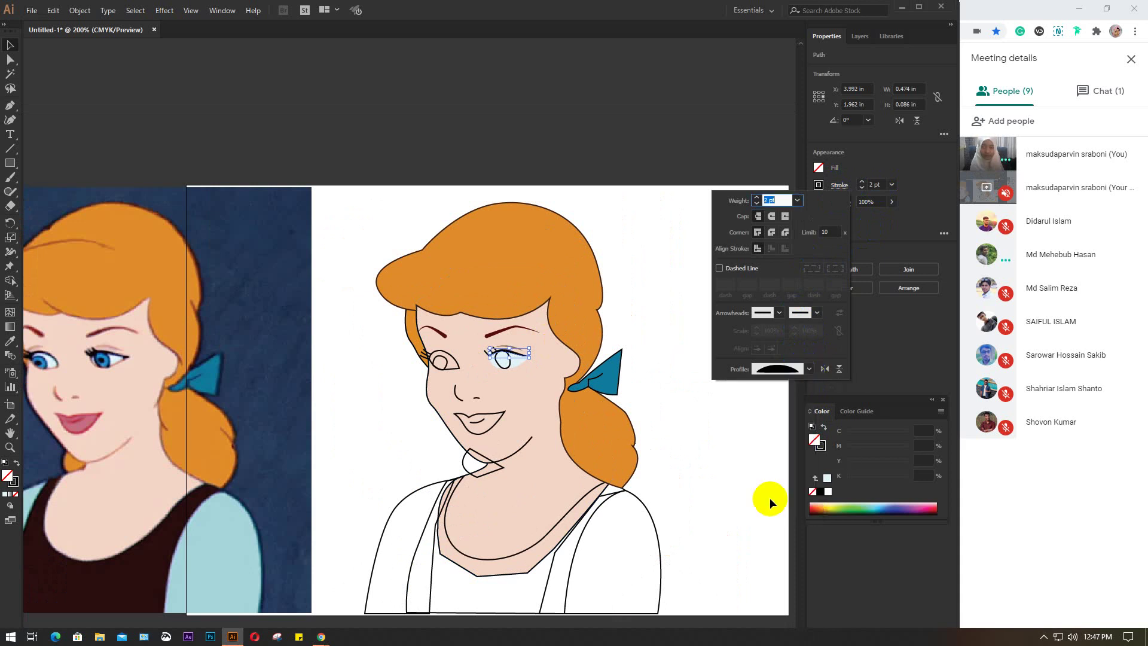
{"action": "left_click", "coordinate": [615, 326]}
{"action": "left_click", "coordinate": [611, 325]}
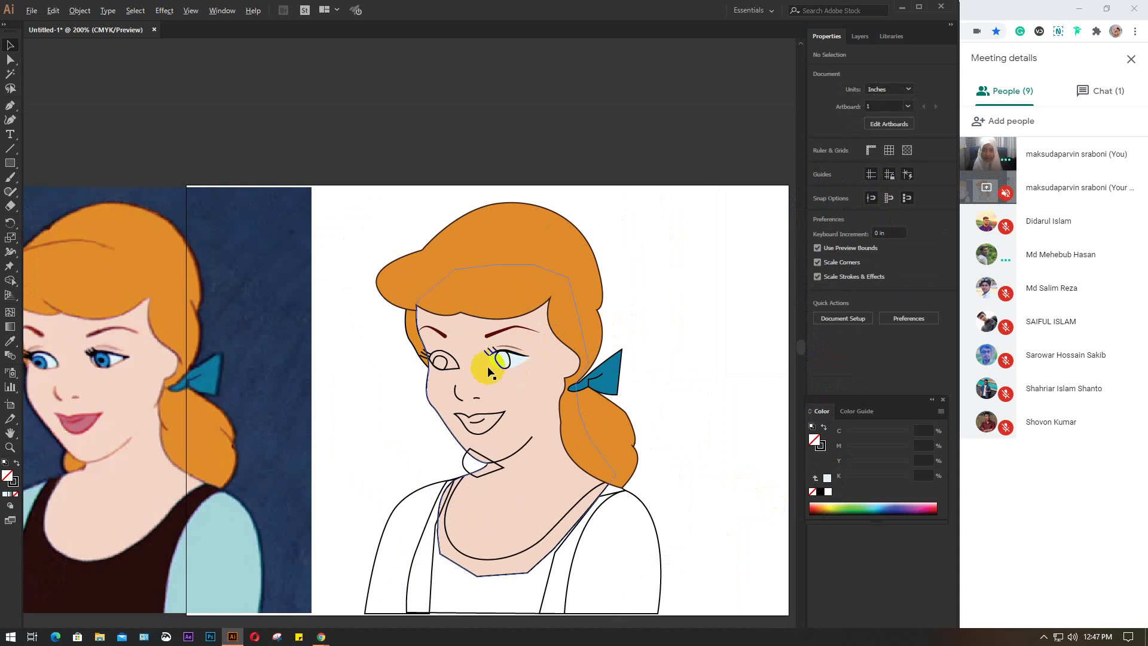
- Give the right eye's pale white shape a 1 pt black outline
{"action": "scroll", "coordinate": [485, 359], "scroll_direction": "up", "scroll_amount": 2}
{"action": "scroll", "coordinate": [500, 358], "scroll_direction": "up", "scroll_amount": 1}
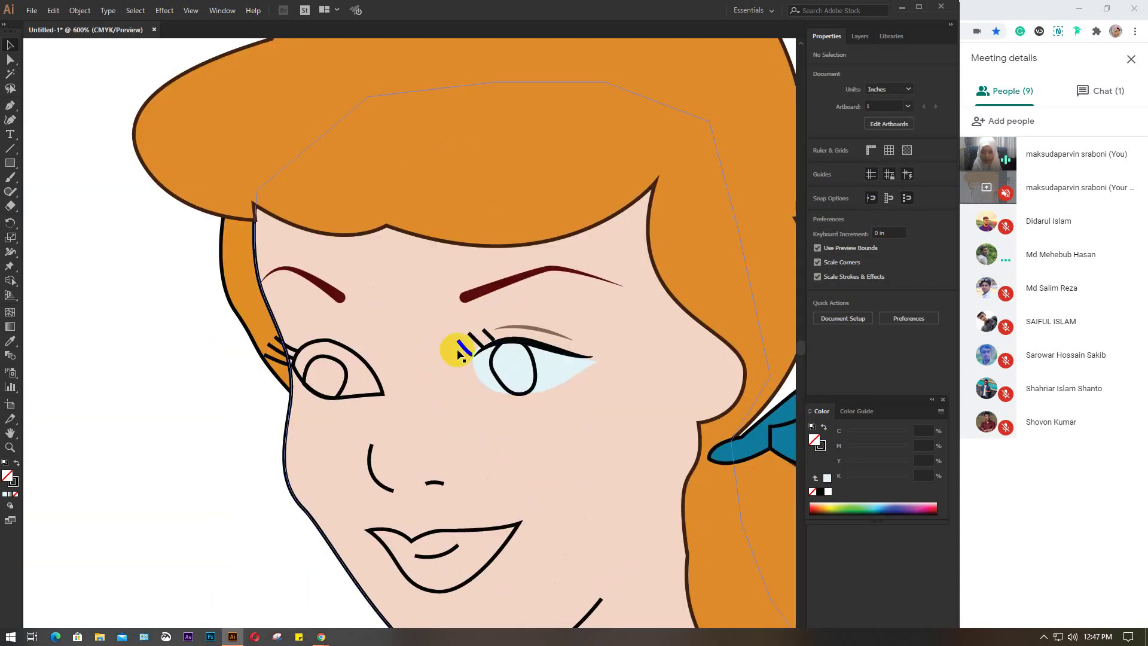
{"action": "left_click", "coordinate": [544, 364]}
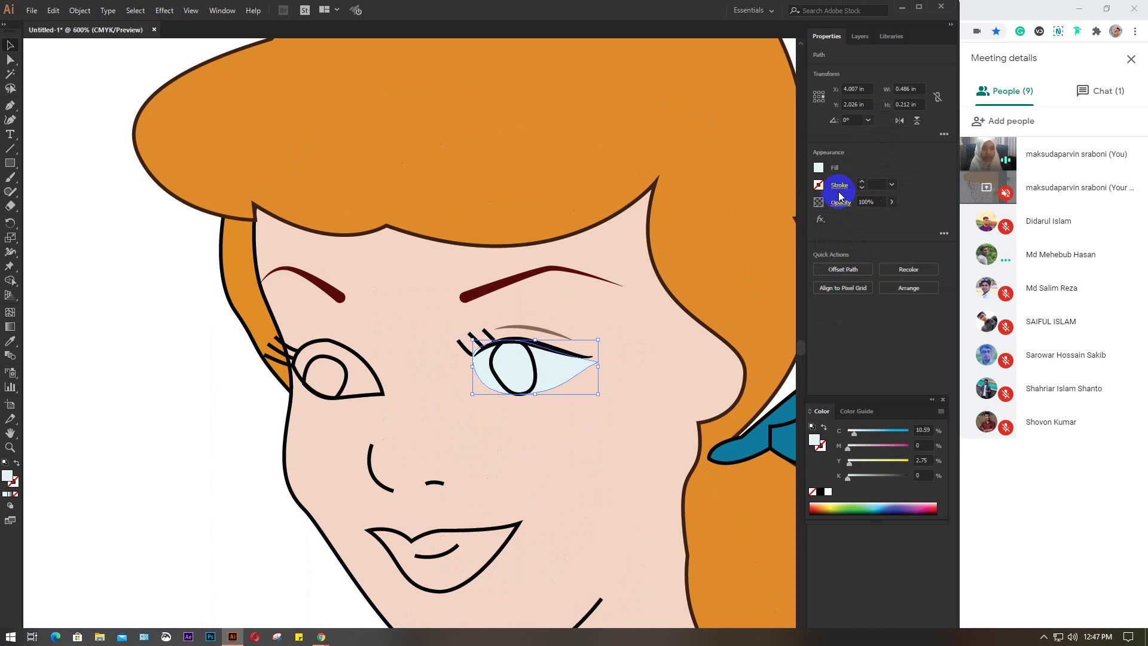
{"action": "left_click", "coordinate": [817, 185]}
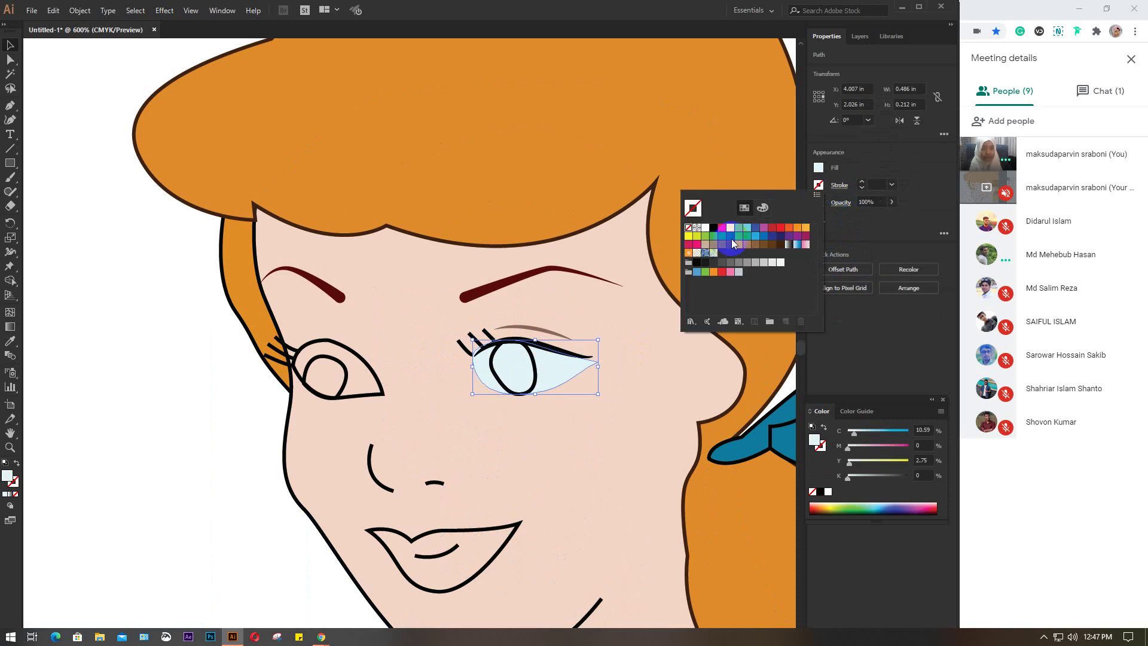
{"action": "left_click", "coordinate": [714, 229]}
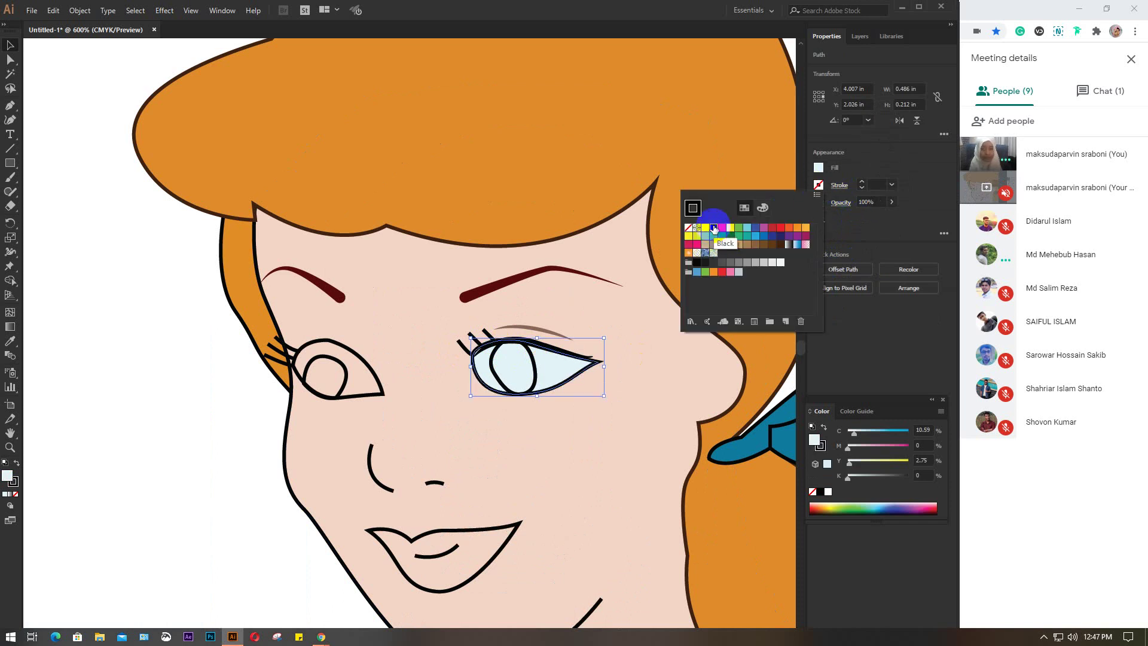
{"action": "left_click", "coordinate": [879, 182]}
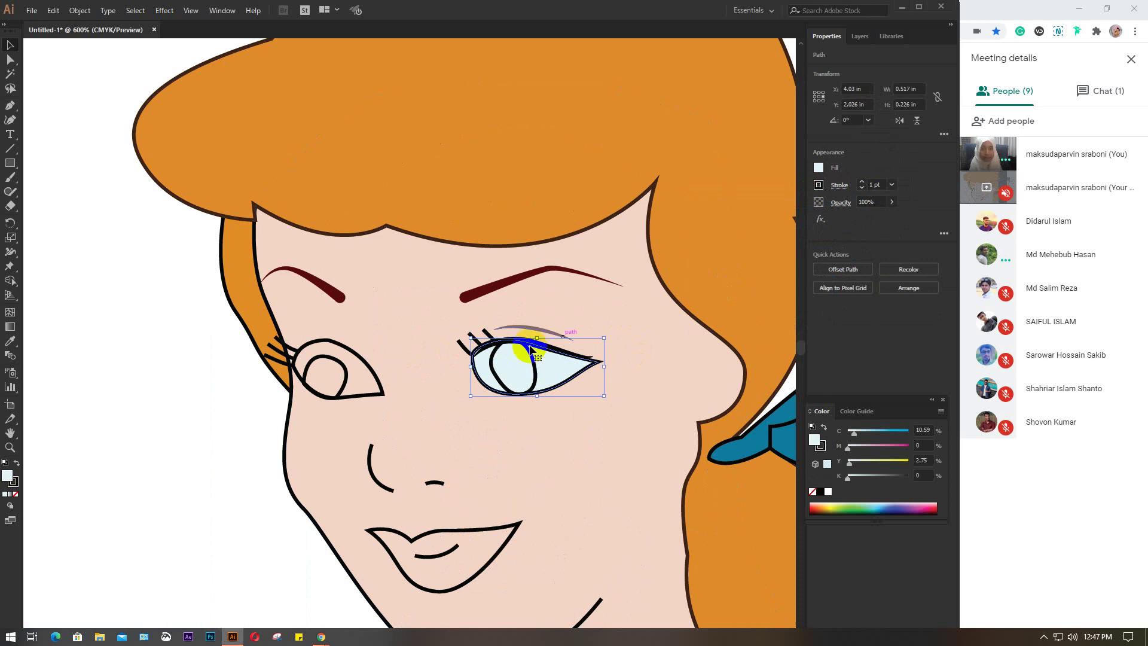
- Select the right eye's three eyelashes and apply a flipped triangular width profile
{"action": "left_click", "coordinate": [473, 345]}
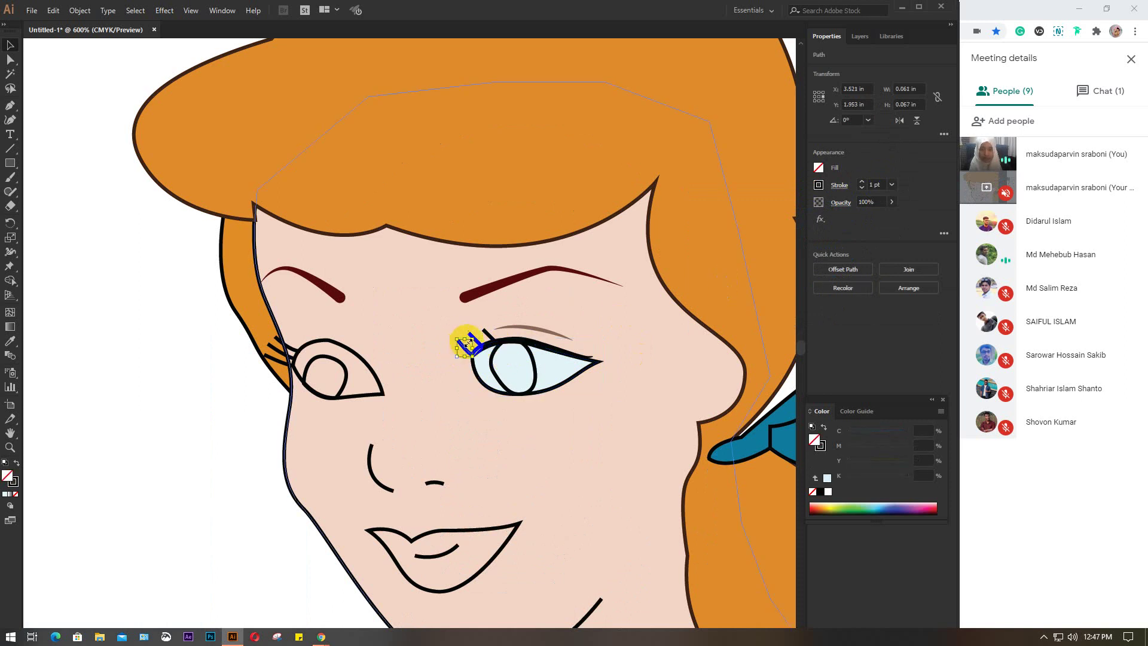
{"action": "scroll", "coordinate": [477, 342], "scroll_direction": "up", "scroll_amount": 4}
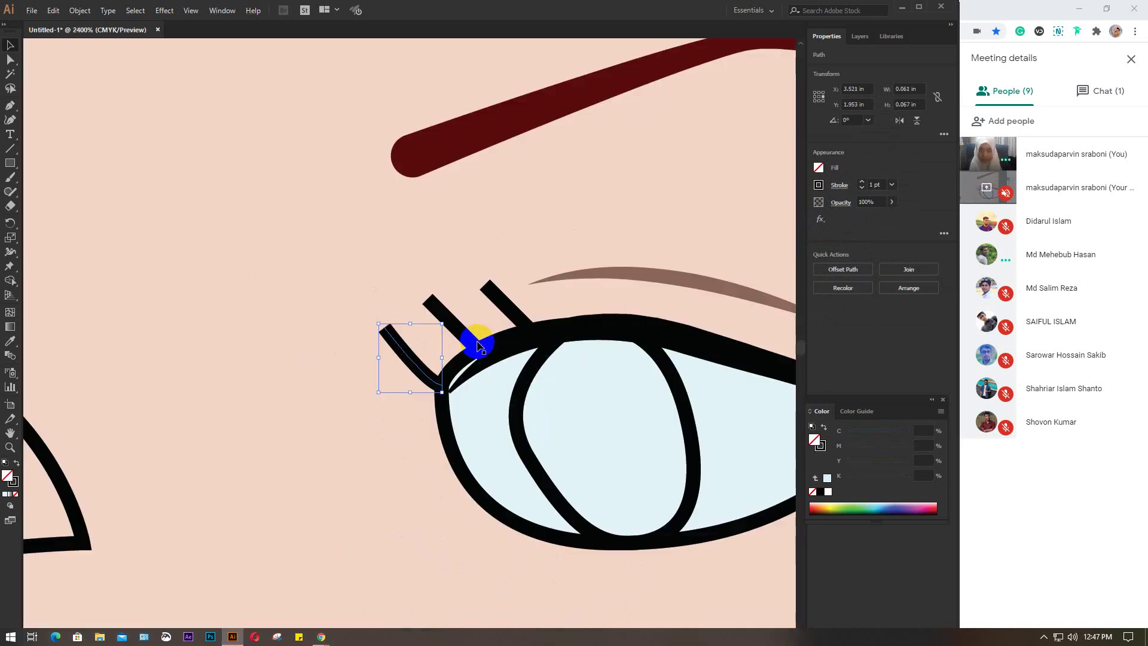
{"action": "left_click", "coordinate": [461, 336], "text": "shift"}
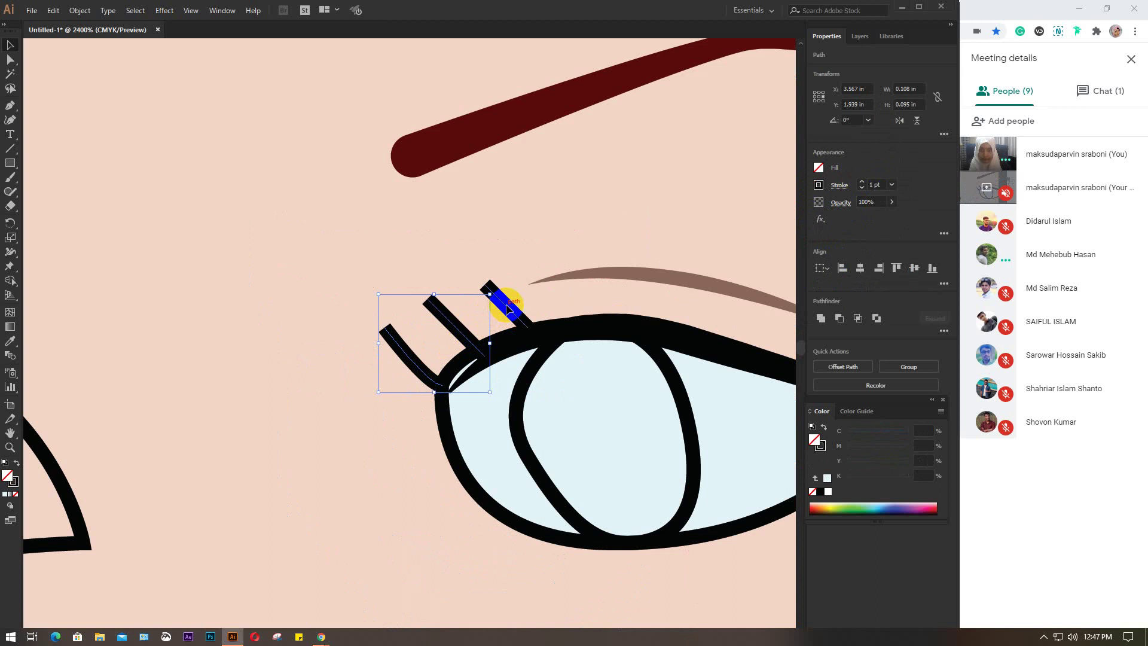
{"action": "left_click", "coordinate": [507, 308], "text": "shift"}
{"action": "left_click", "coordinate": [839, 185]}
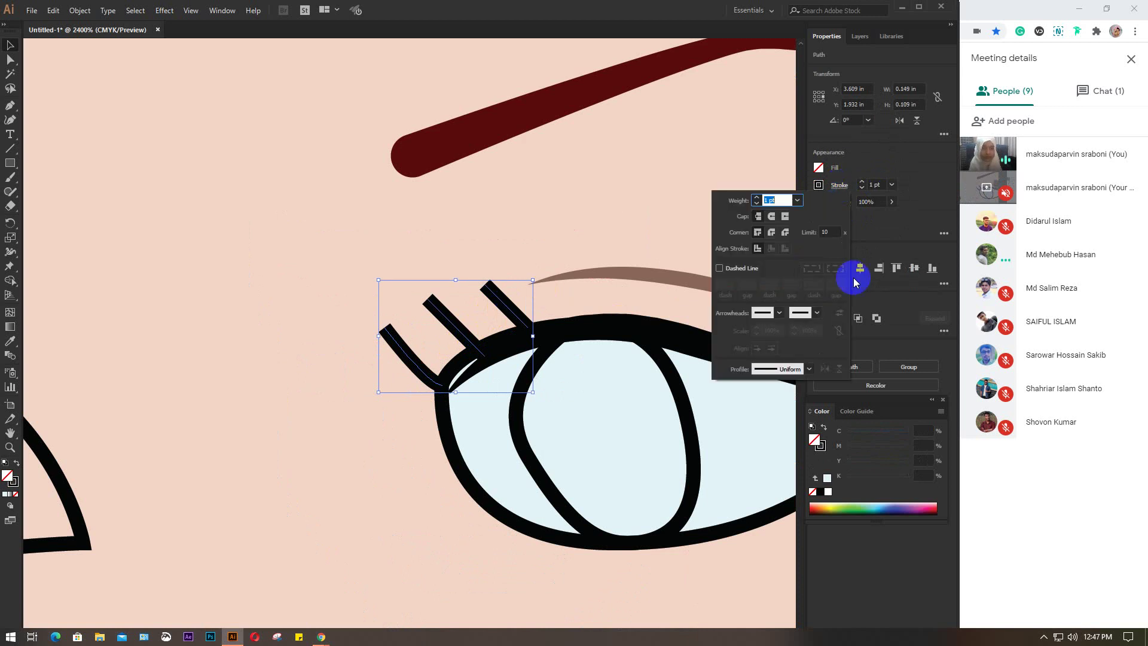
{"action": "left_click", "coordinate": [809, 369]}
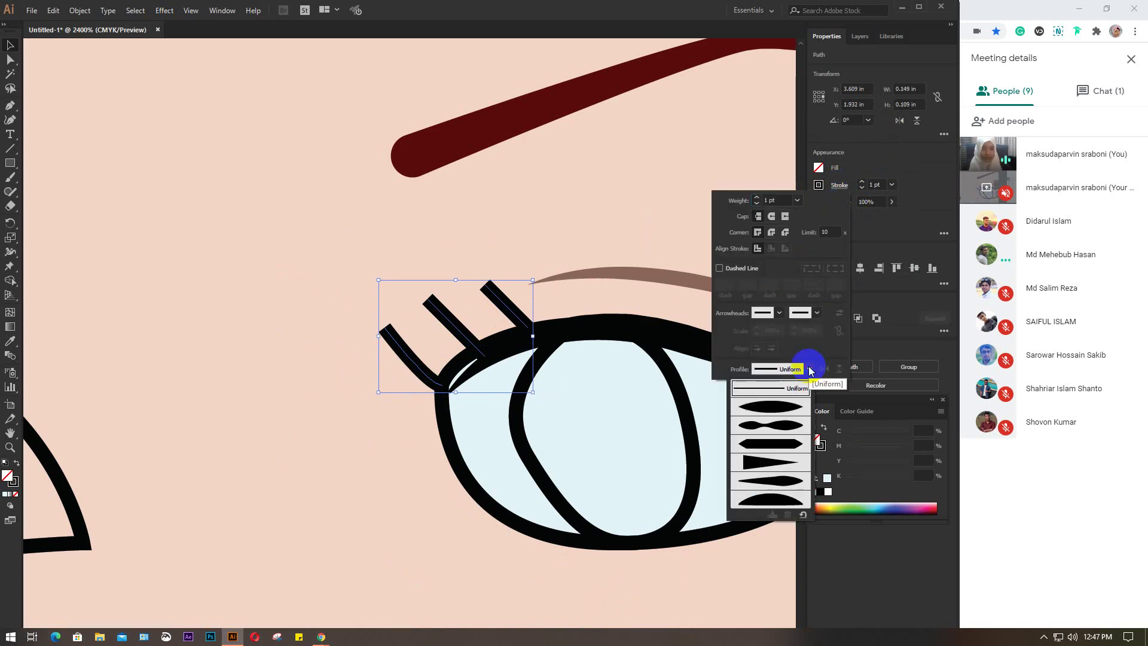
{"action": "left_click", "coordinate": [771, 466]}
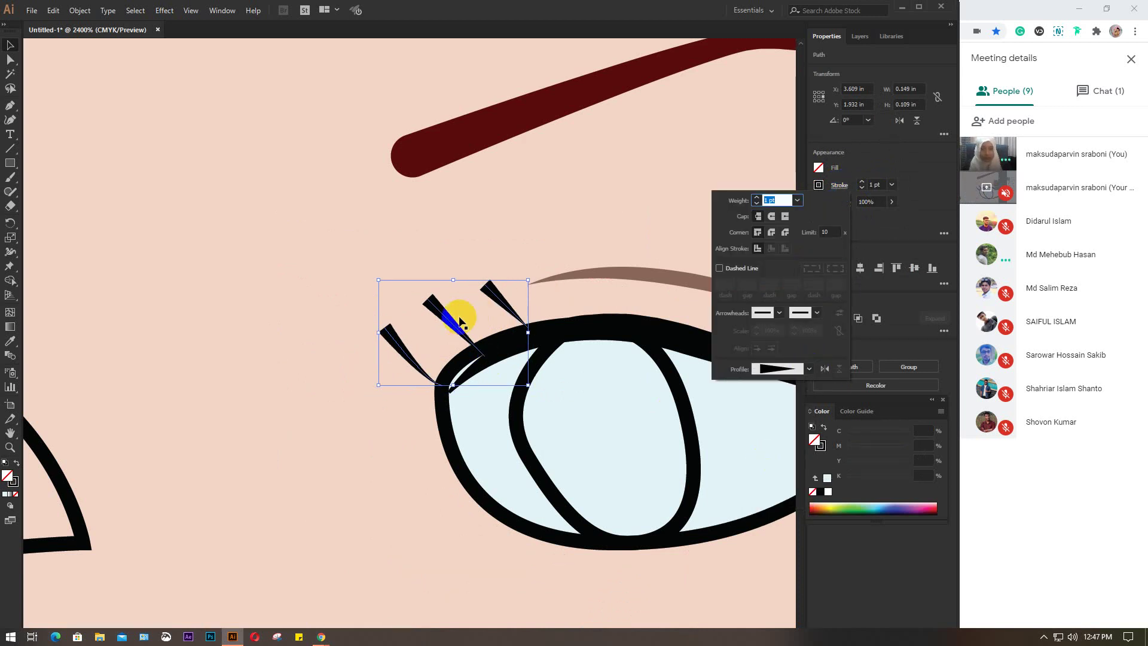
{"action": "left_click", "coordinate": [812, 370]}
{"action": "left_click", "coordinate": [825, 369]}
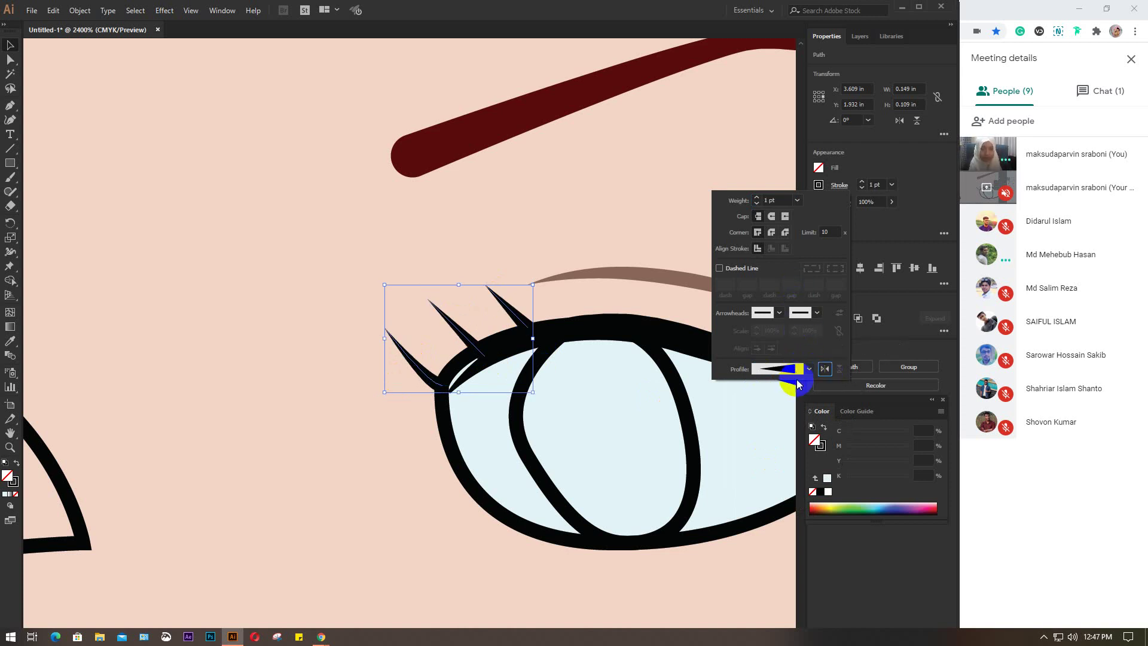
- Try leaf-shaped and other tapered width profiles on the three lashes
{"action": "left_click", "coordinate": [809, 370]}
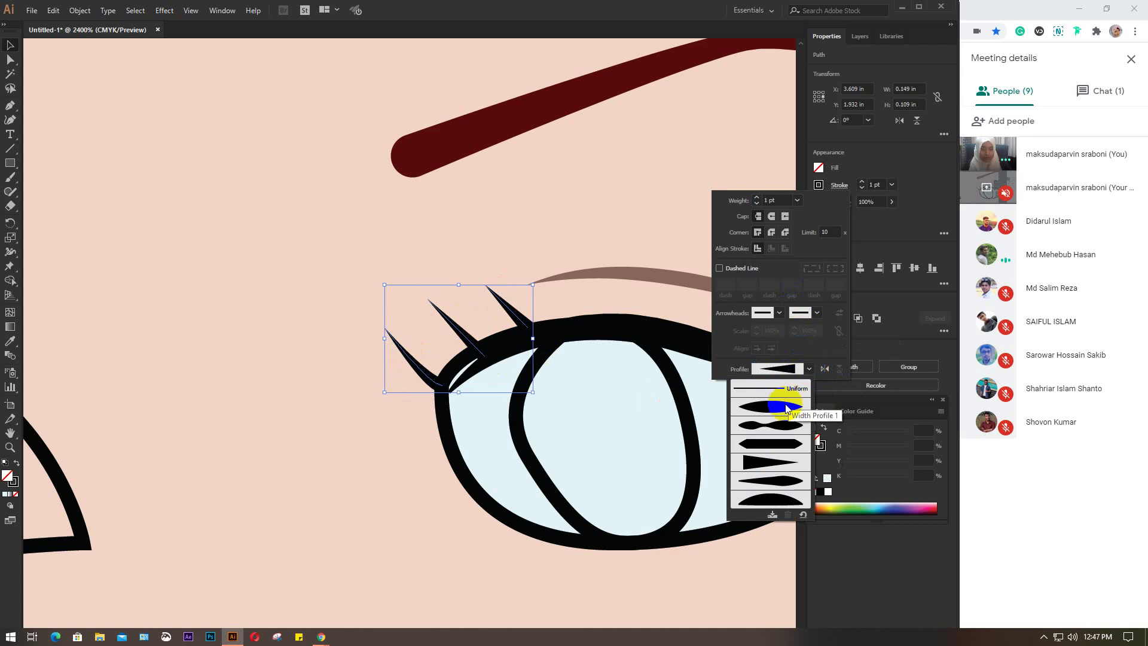
{"action": "left_click", "coordinate": [783, 407]}
{"action": "left_click", "coordinate": [810, 370]}
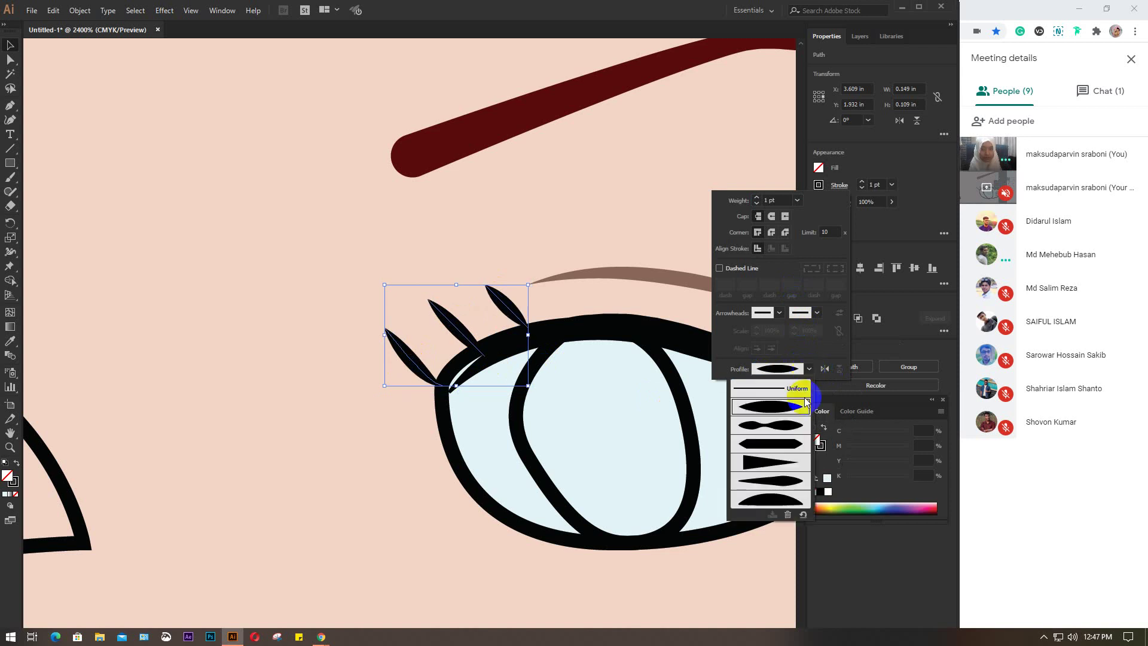
{"action": "left_click", "coordinate": [779, 460]}
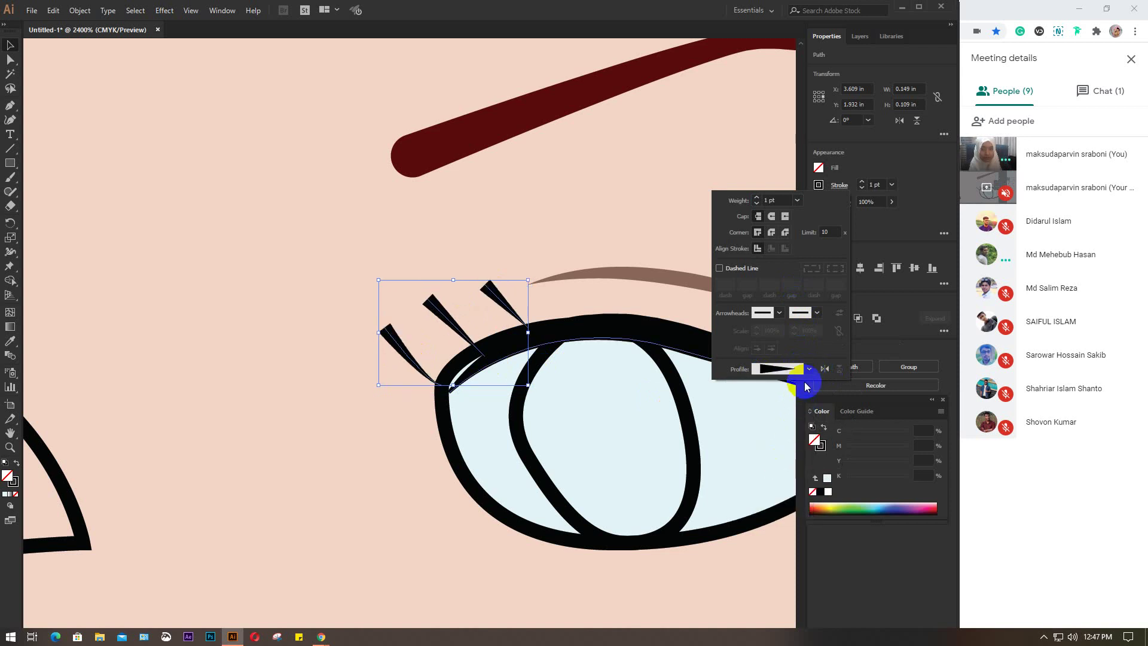
{"action": "left_click", "coordinate": [810, 368]}
{"action": "left_click", "coordinate": [781, 480]}
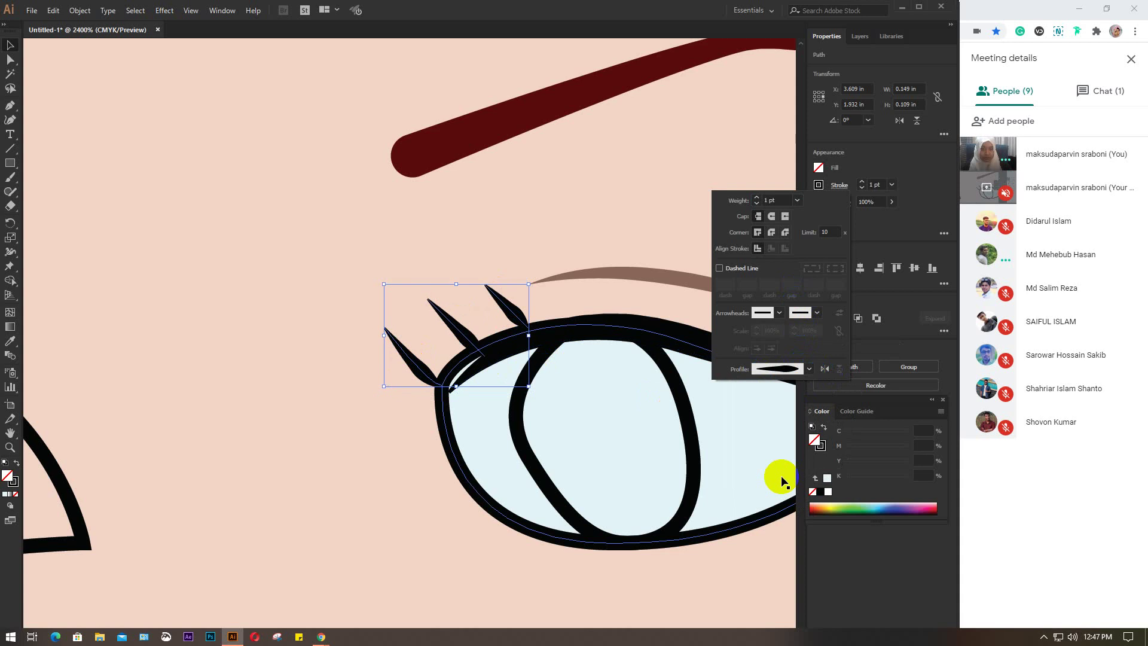
{"action": "left_click", "coordinate": [788, 367]}
- Settle on the wedge profile, flipped wide at the base, with Round Cap ends
{"action": "left_click", "coordinate": [808, 371]}
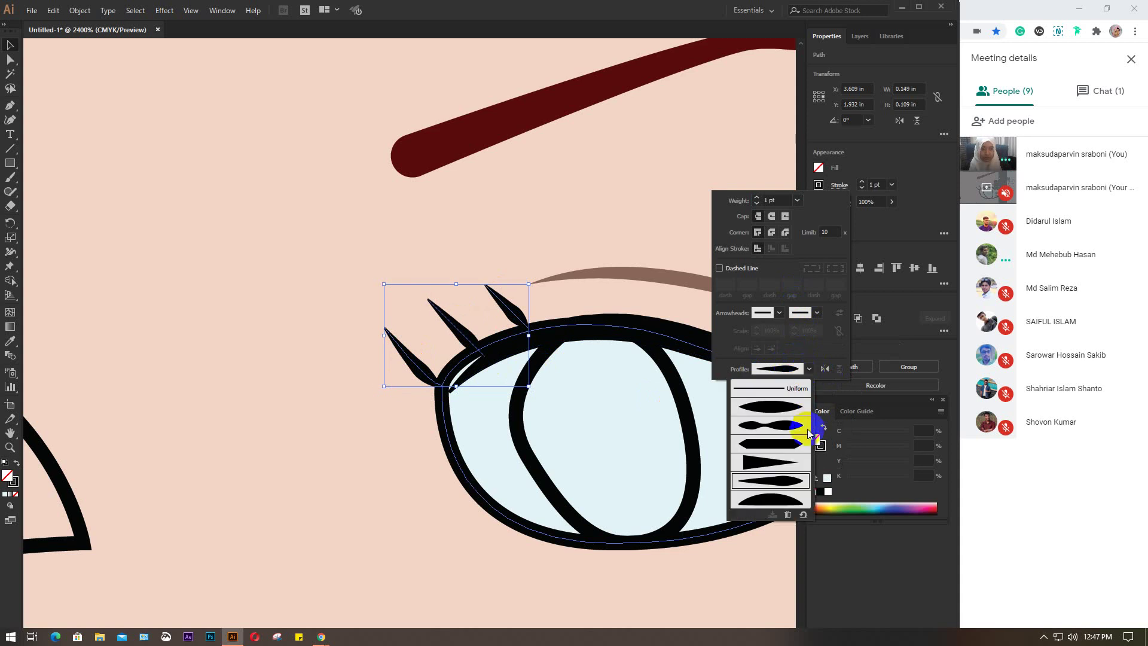
{"action": "left_click", "coordinate": [771, 464]}
{"action": "left_click", "coordinate": [825, 368]}
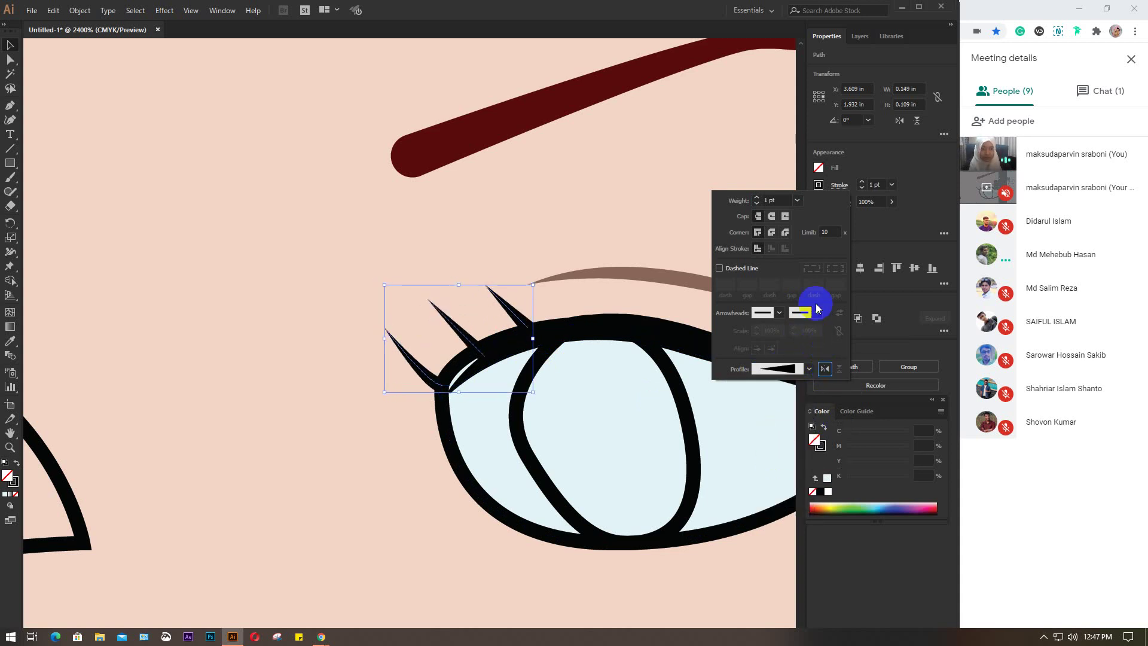
{"action": "left_click", "coordinate": [772, 218]}
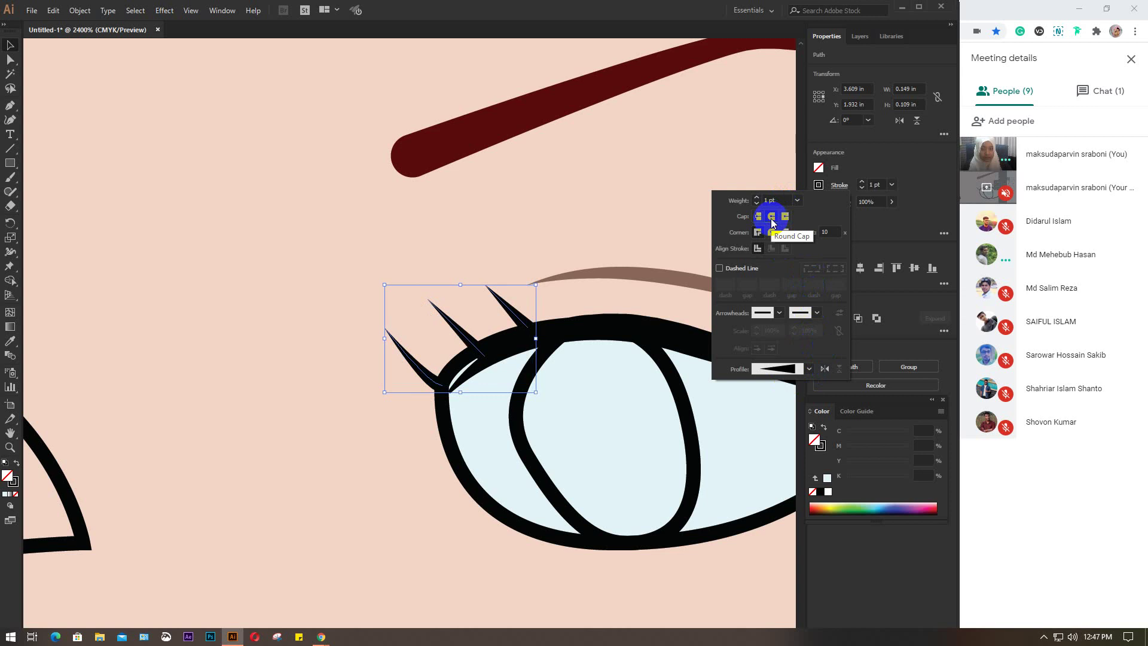
{"action": "left_click", "coordinate": [631, 302]}
- Stretch the right eye's upper-lid stroke rightward, tilt it to hug the eye, then deselect
{"action": "scroll", "coordinate": [632, 307], "scroll_direction": "down", "scroll_amount": 2}
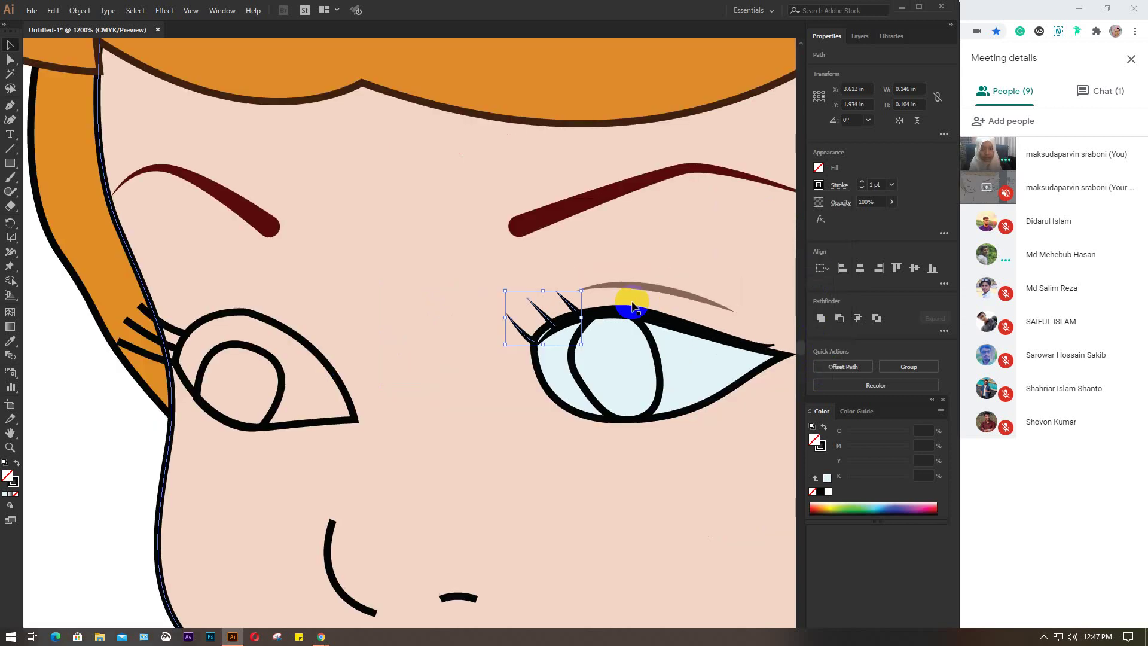
{"action": "left_click", "coordinate": [676, 333]}
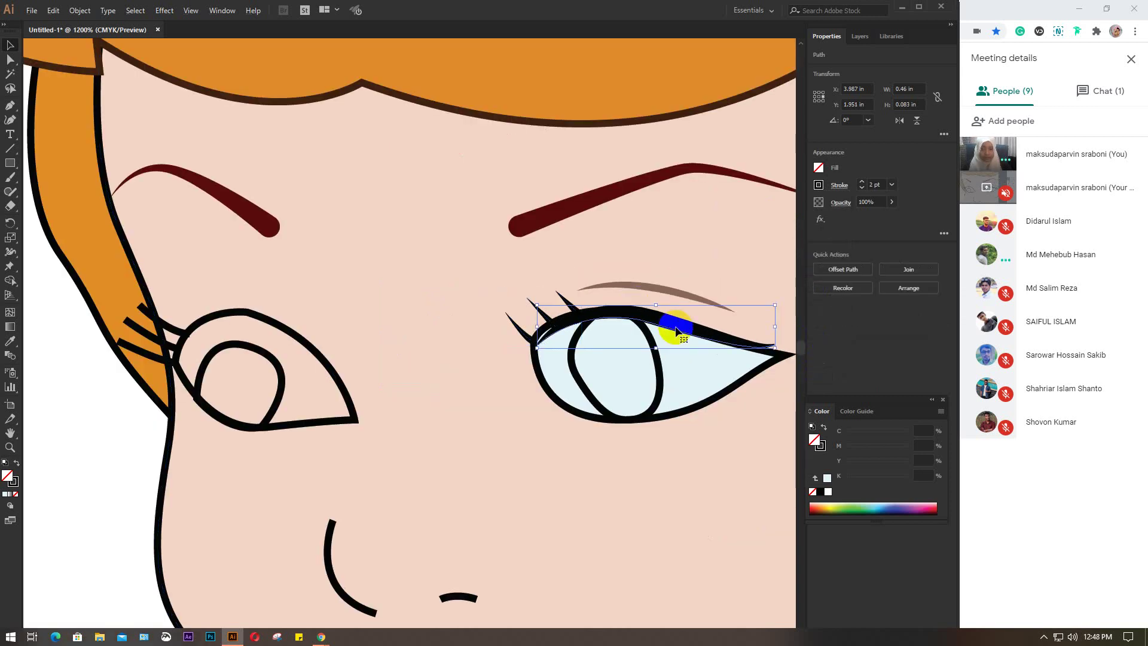
{"action": "left_click_drag", "start_coordinate": [677, 351], "coordinate": [574, 336]}
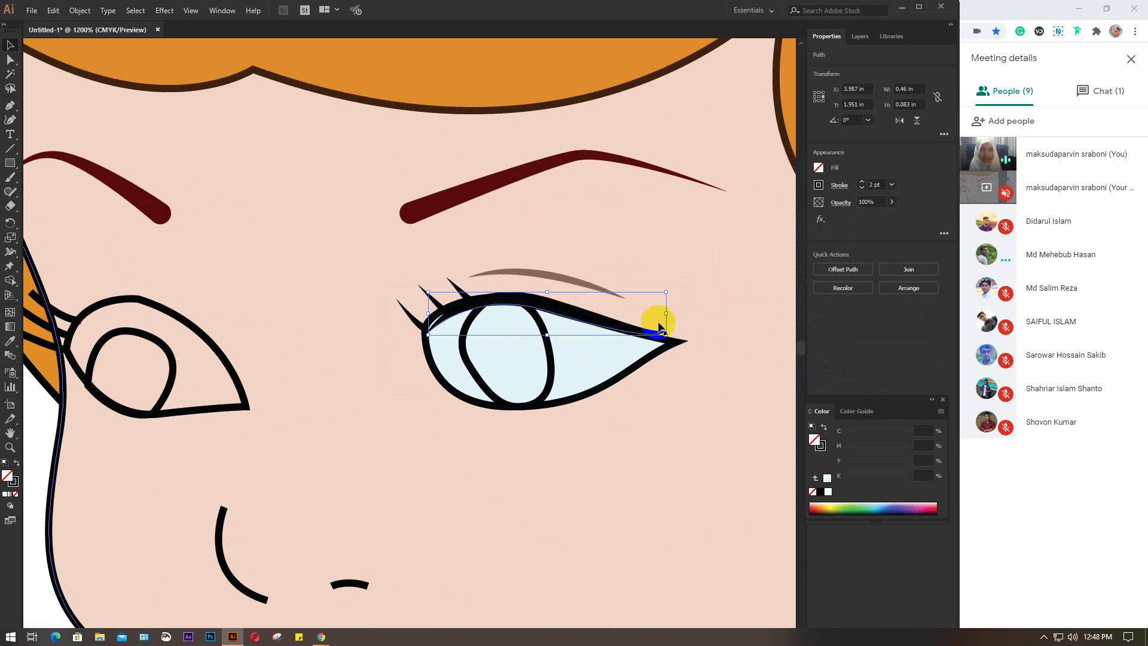
{"action": "left_click_drag", "start_coordinate": [666, 313], "coordinate": [687, 314]}
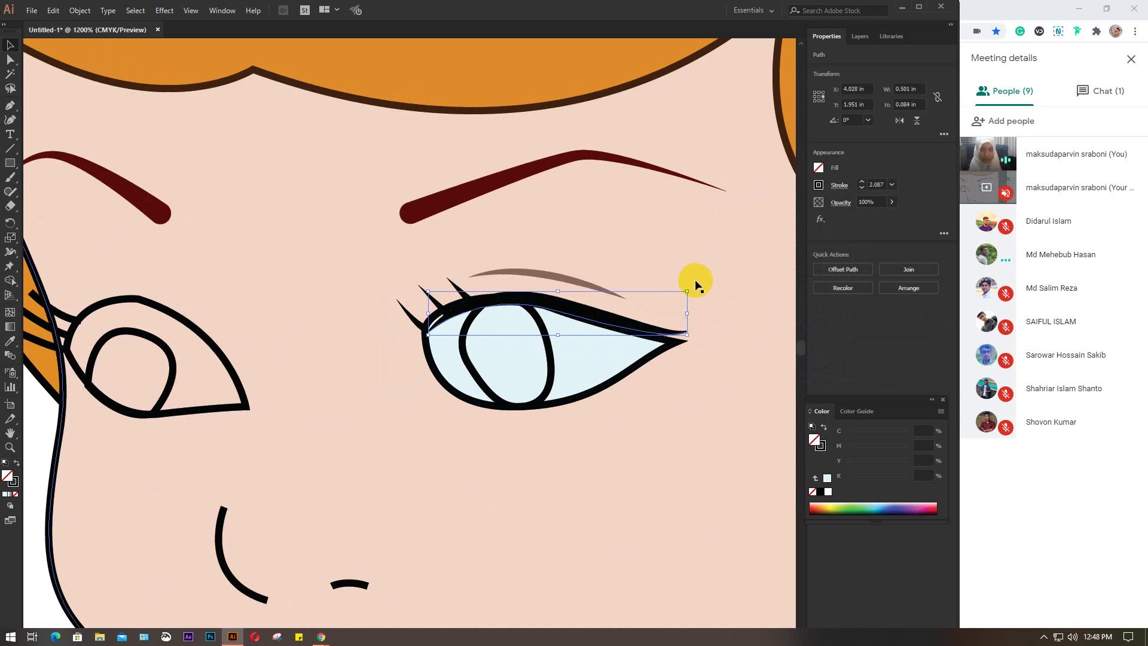
{"action": "left_click_drag", "start_coordinate": [692, 287], "coordinate": [694, 297]}
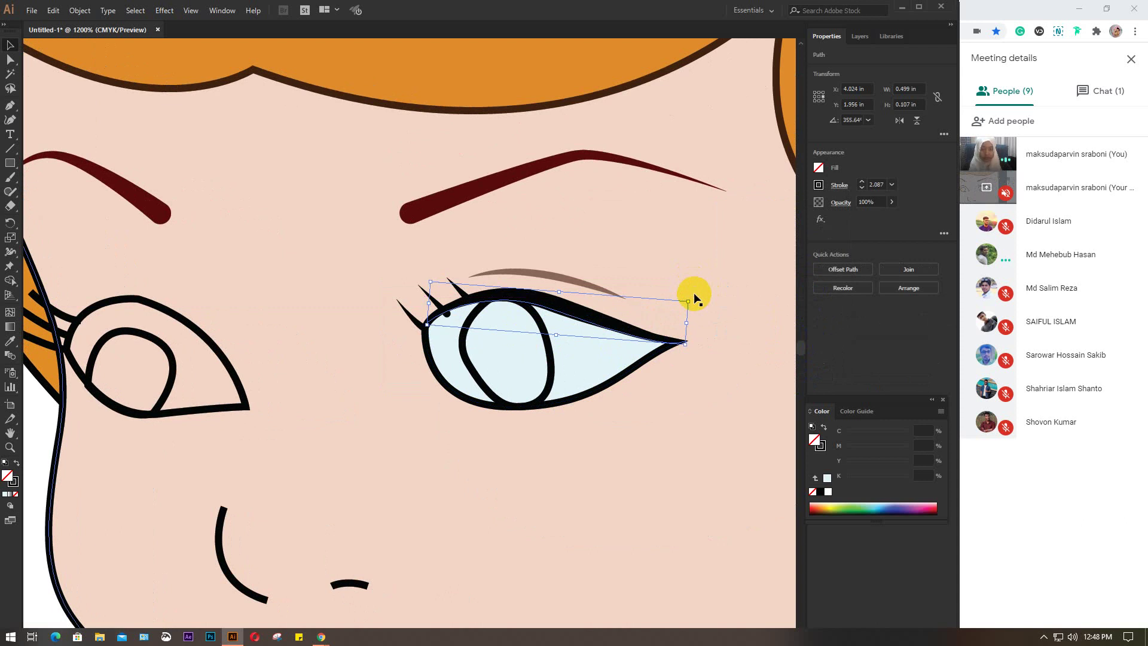
{"action": "scroll", "coordinate": [649, 309], "scroll_direction": "down", "scroll_amount": 2, "text": "alt"}
{"action": "scroll", "coordinate": [653, 320], "scroll_direction": "down", "scroll_amount": 1}
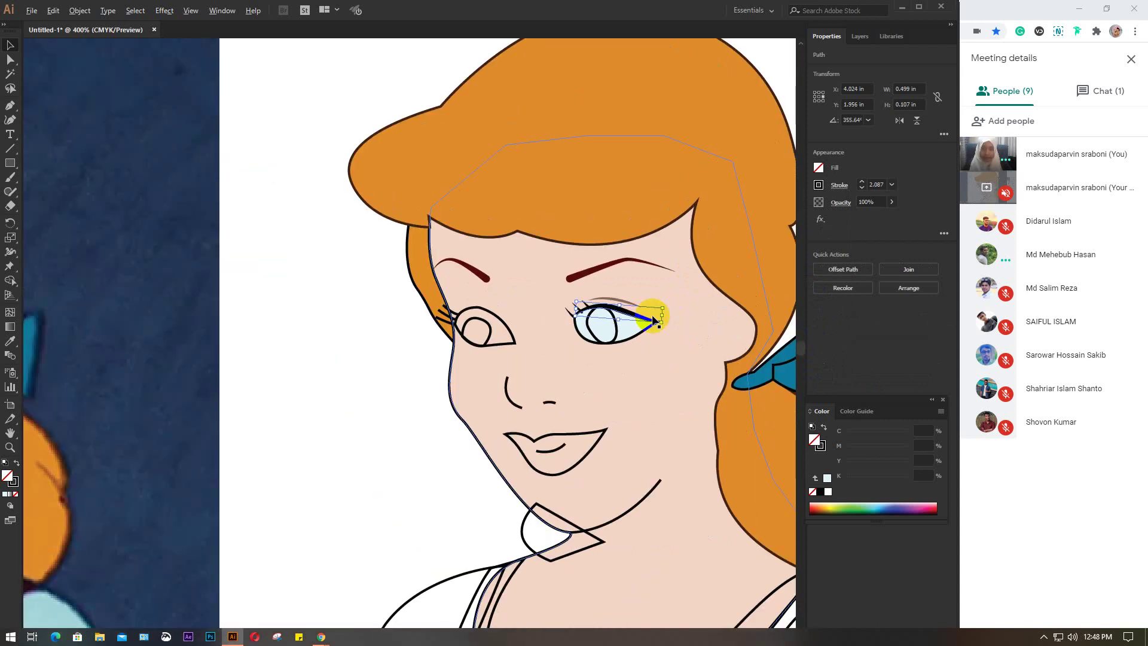
{"action": "scroll", "coordinate": [654, 319], "scroll_direction": "down", "scroll_amount": 1}
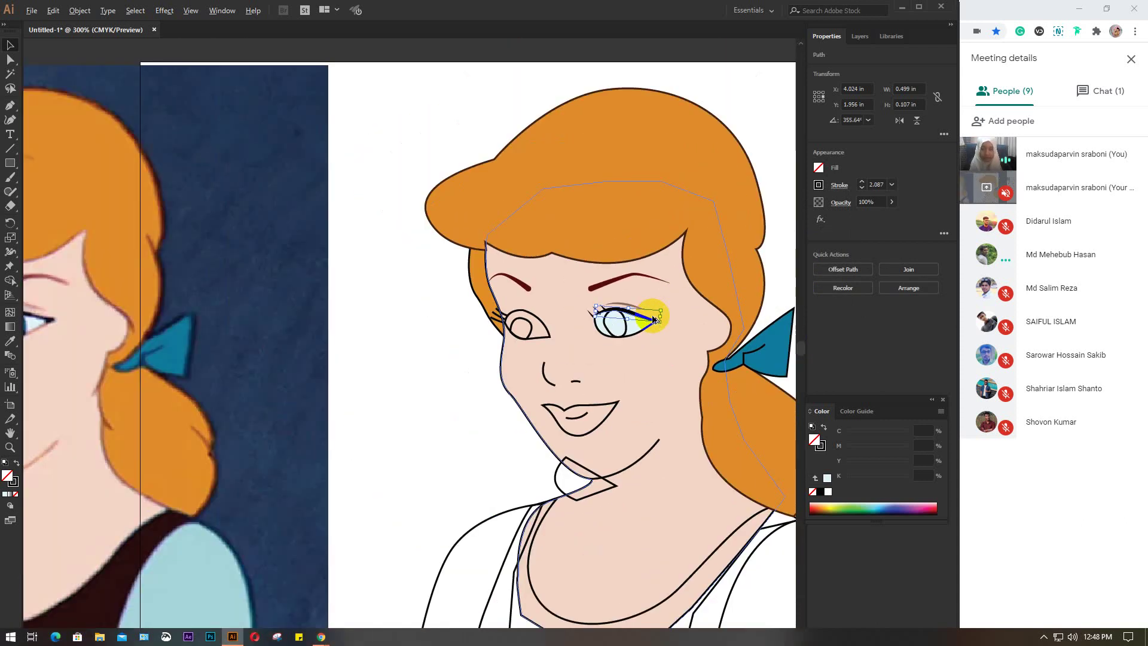
{"action": "scroll", "coordinate": [653, 320], "scroll_direction": "down", "scroll_amount": 1}
{"action": "left_click", "coordinate": [560, 113]}
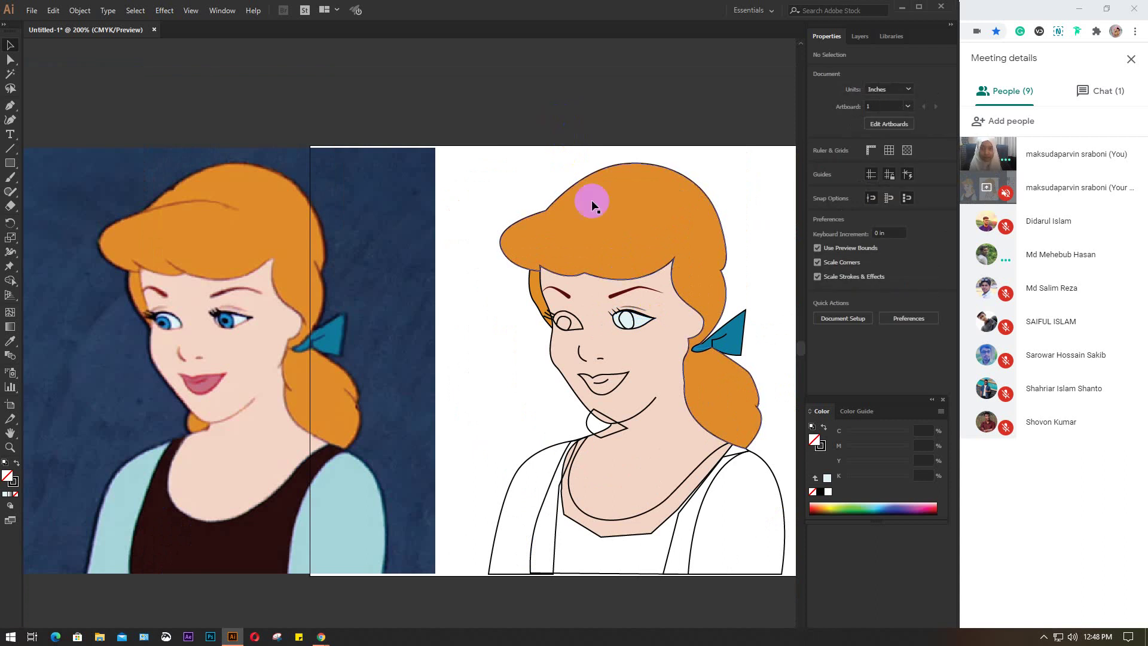
- Fill the right eye's iris with blue sampled from the reference eye using the Eyedropper
{"action": "left_click", "coordinate": [623, 324]}
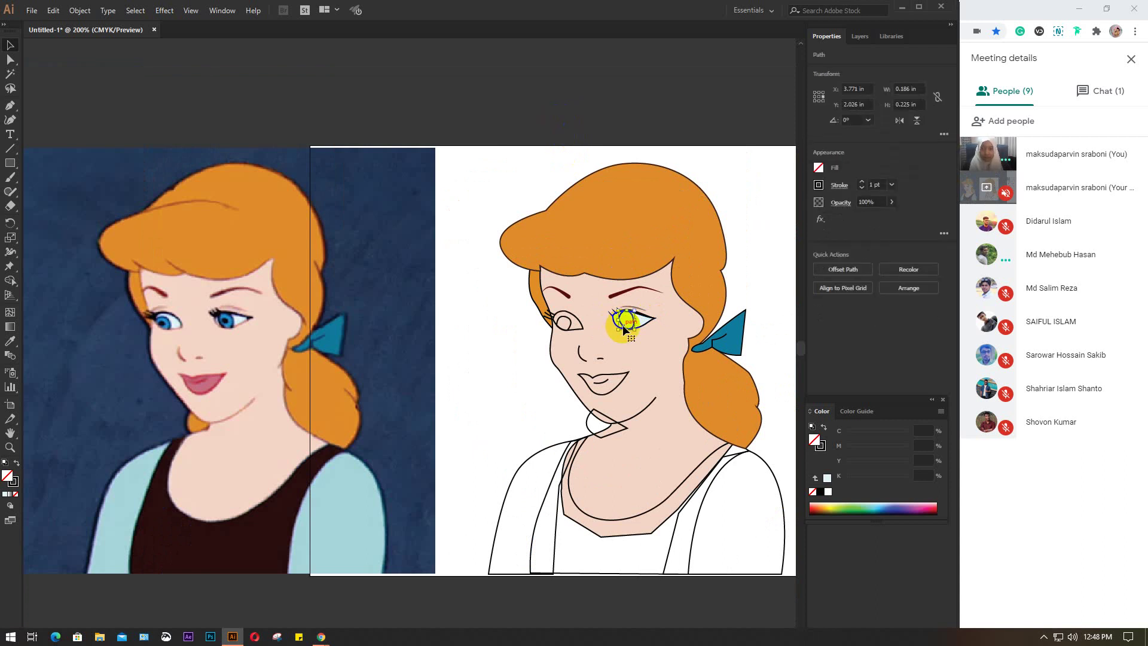
{"action": "key", "text": "i"}
{"action": "left_click", "coordinate": [227, 317]}
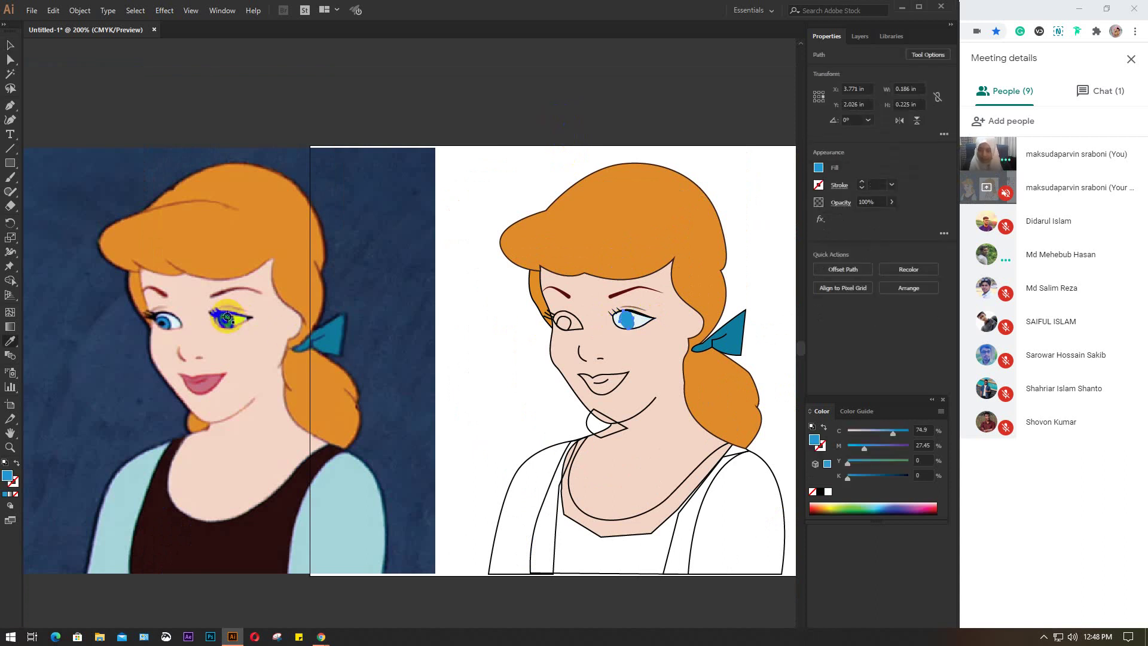
{"action": "left_click", "coordinate": [336, 344]}
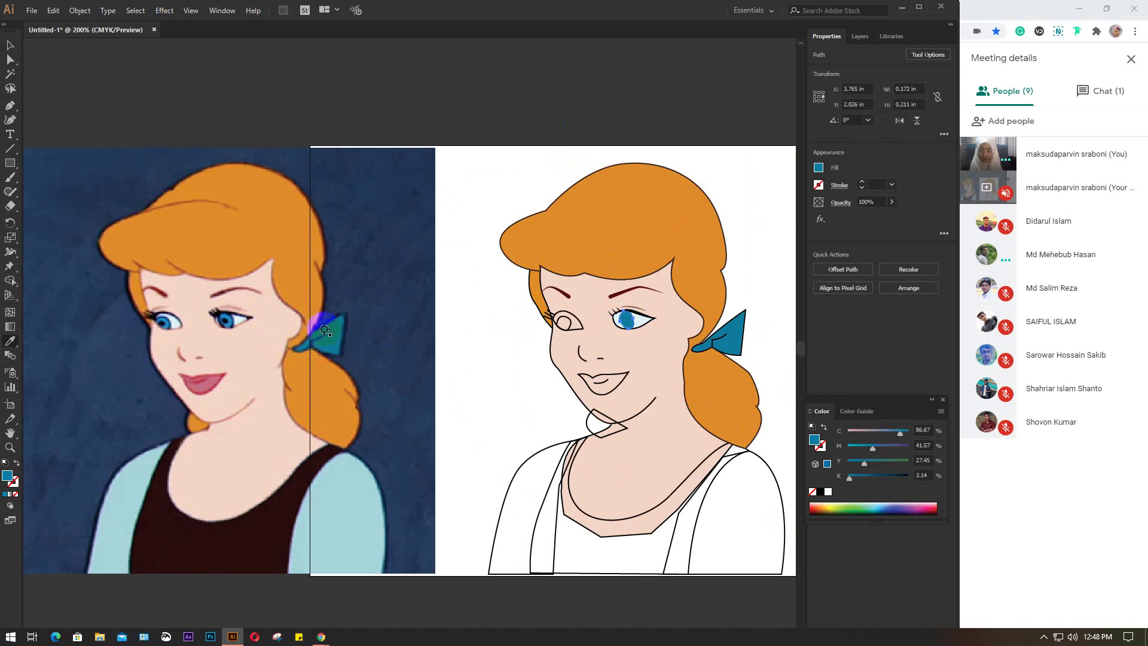
{"action": "scroll", "coordinate": [230, 321], "scroll_direction": "up", "scroll_amount": 1}
{"action": "scroll", "coordinate": [230, 321], "scroll_direction": "up", "scroll_amount": 1}
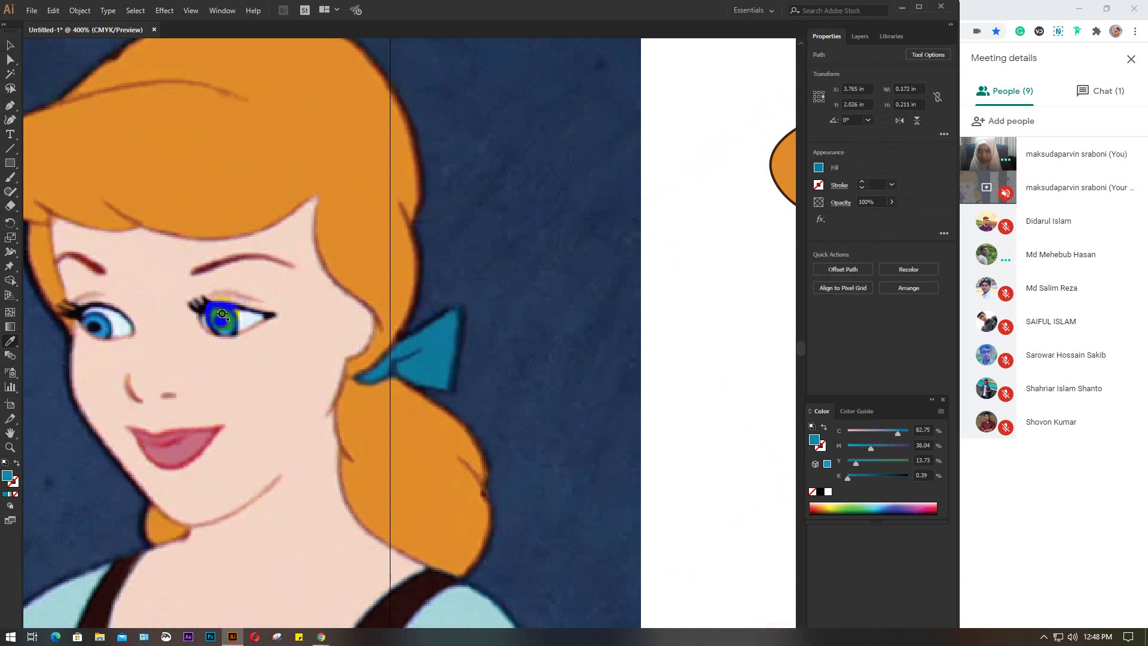
{"action": "scroll", "coordinate": [303, 325], "scroll_direction": "down", "scroll_amount": 3}
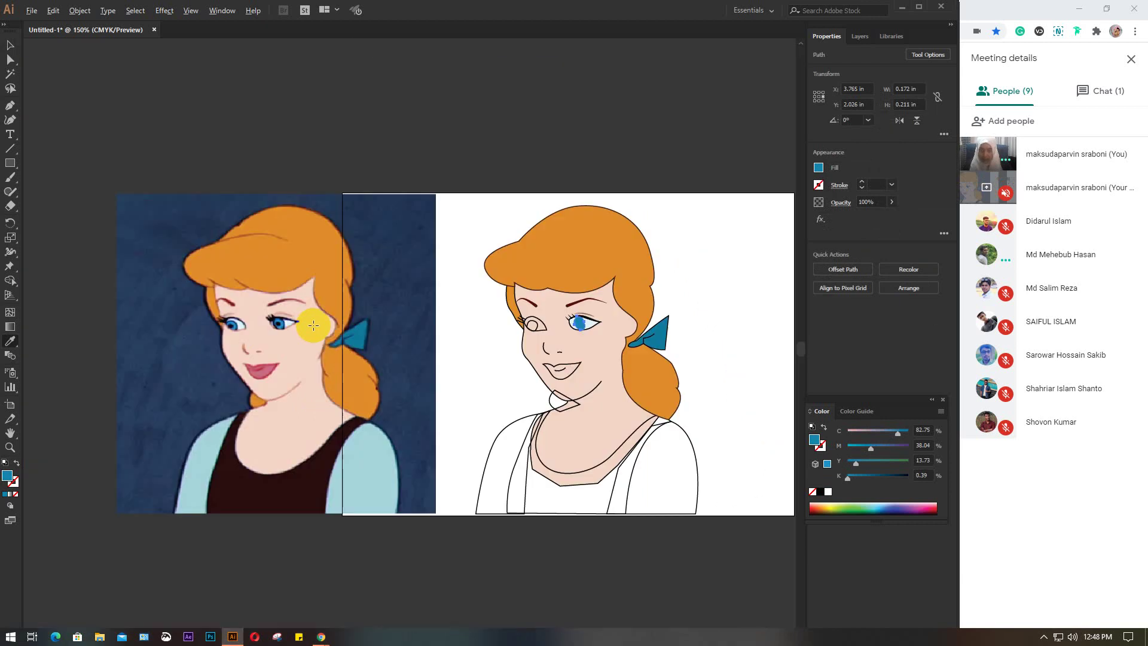
{"action": "left_click", "coordinate": [816, 184]}
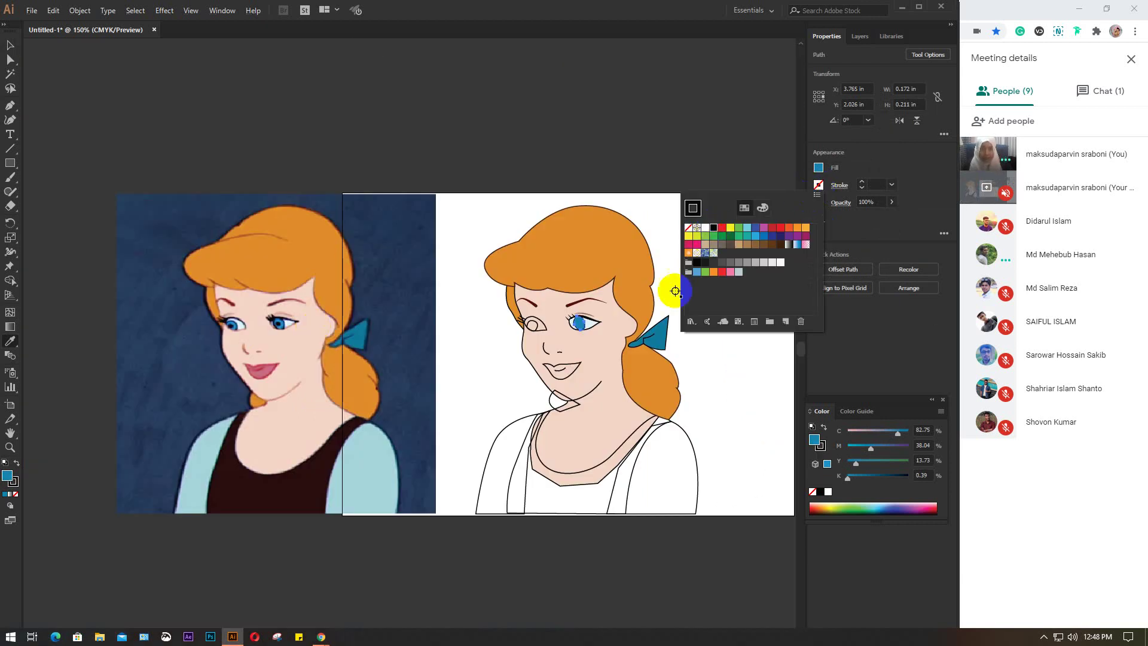
{"action": "key", "text": "v"}
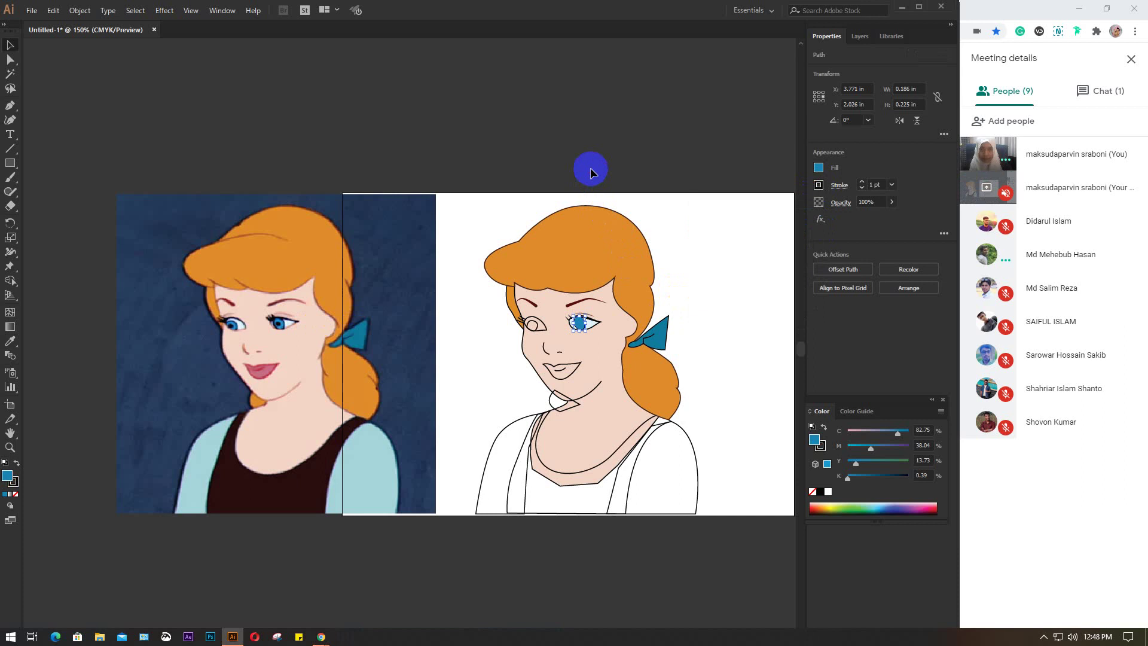
{"action": "left_click", "coordinate": [591, 172]}
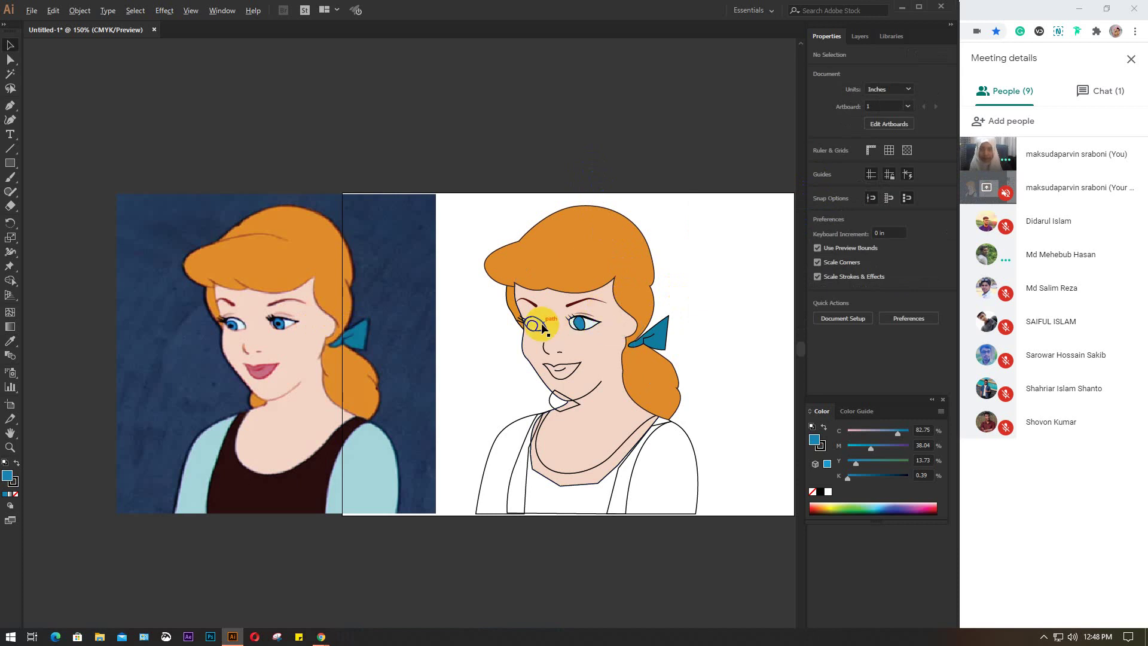
- Copy the right eye's pale blue white and blue iris onto the left eye's shapes
{"action": "scroll", "coordinate": [541, 328], "scroll_direction": "up", "scroll_amount": 2}
{"action": "scroll", "coordinate": [542, 327], "scroll_direction": "up", "scroll_amount": 1}
{"action": "scroll", "coordinate": [541, 327], "scroll_direction": "up", "scroll_amount": 1}
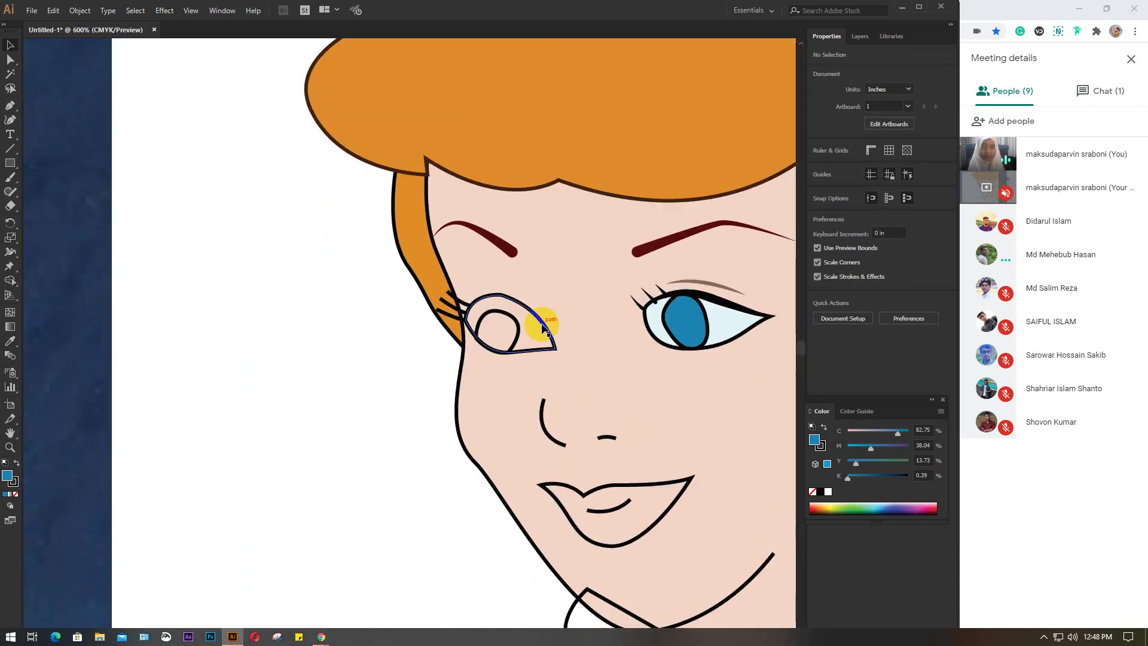
{"action": "left_click", "coordinate": [543, 327]}
{"action": "key", "text": "i"}
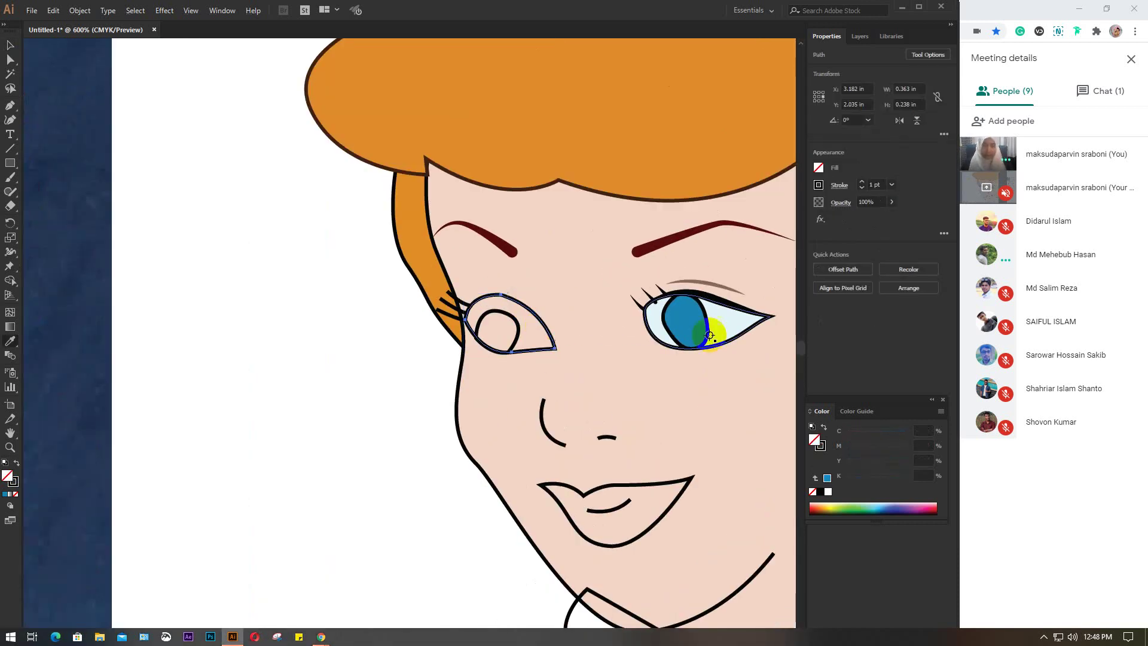
{"action": "left_click", "coordinate": [728, 326]}
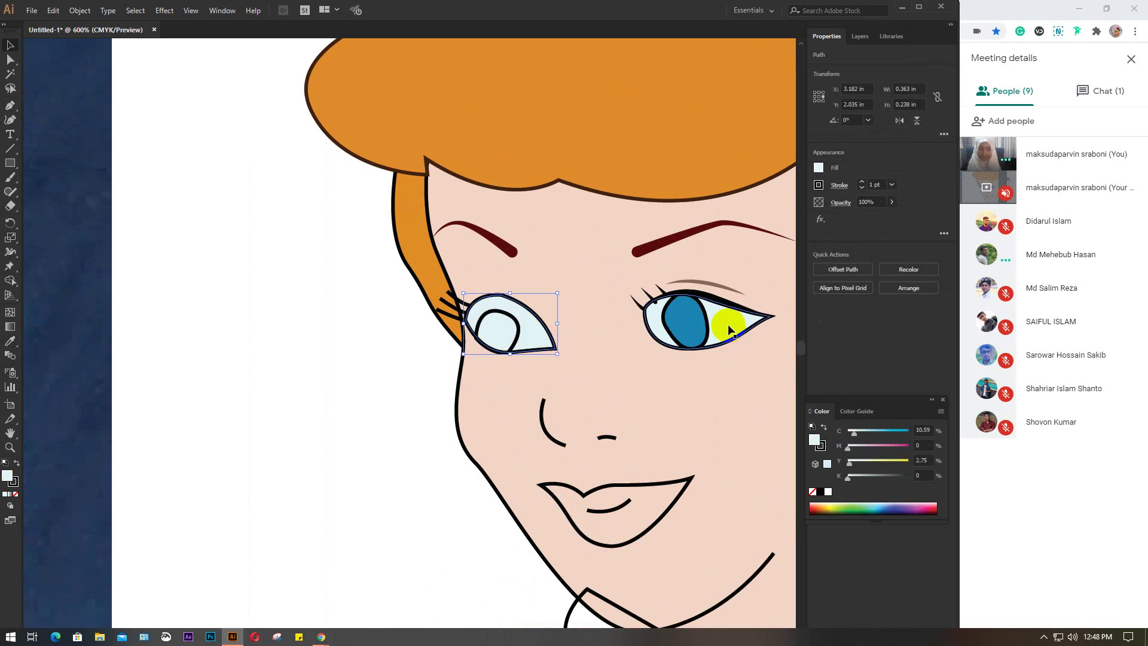
{"action": "key", "text": "v"}
{"action": "left_click", "coordinate": [518, 328]}
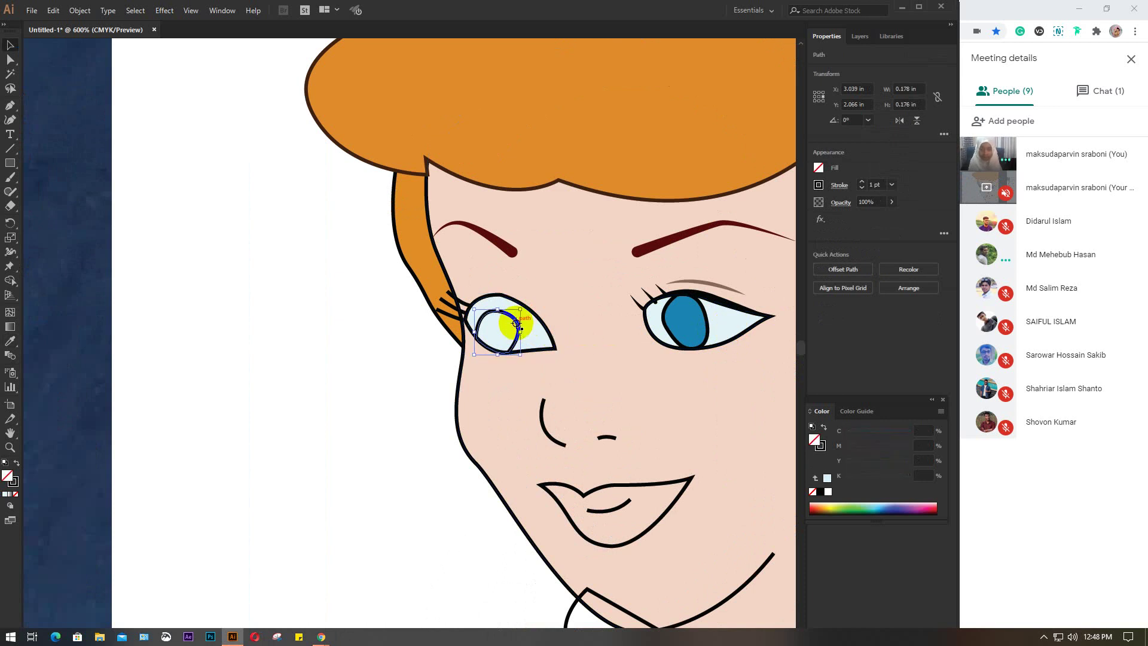
{"action": "key", "text": "i"}
{"action": "left_click", "coordinate": [677, 323]}
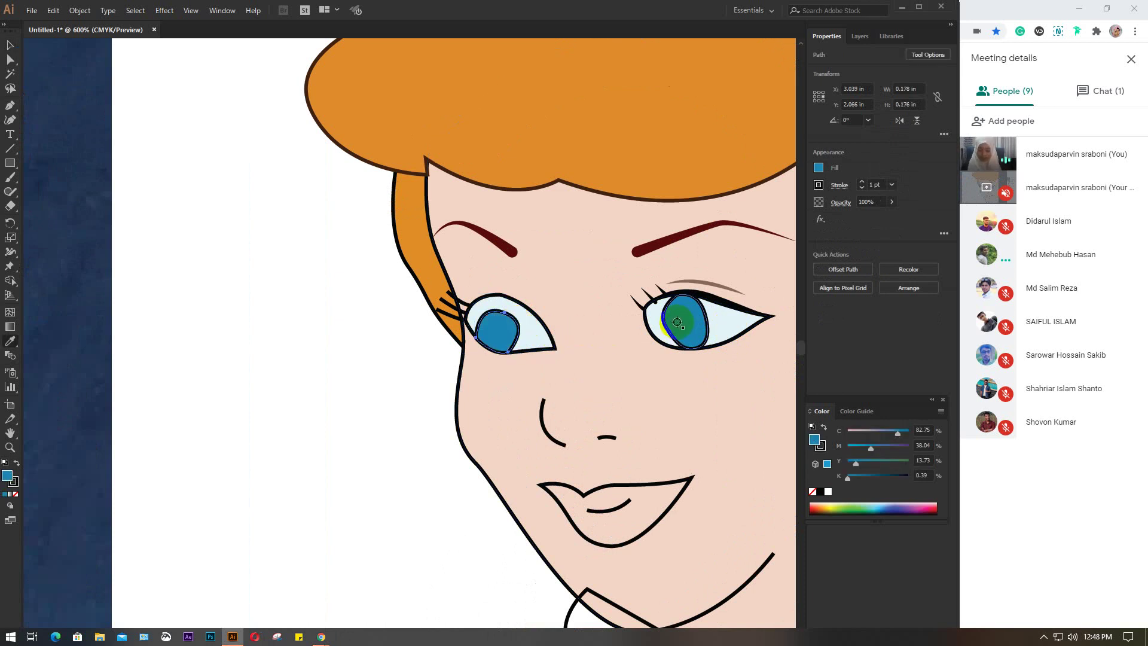
- Move a left-eye lash to the outer corner and select the lashes there
{"action": "key", "text": "v"}
{"action": "left_click", "coordinate": [454, 298]}
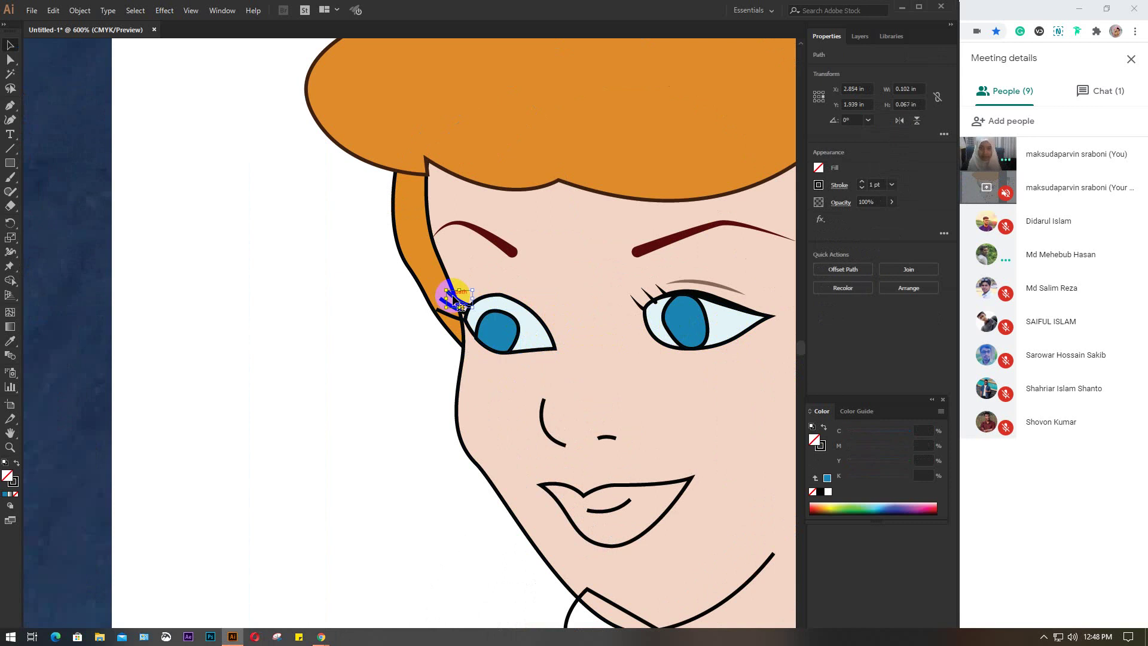
{"action": "left_click_drag", "start_coordinate": [454, 298], "coordinate": [464, 312]}
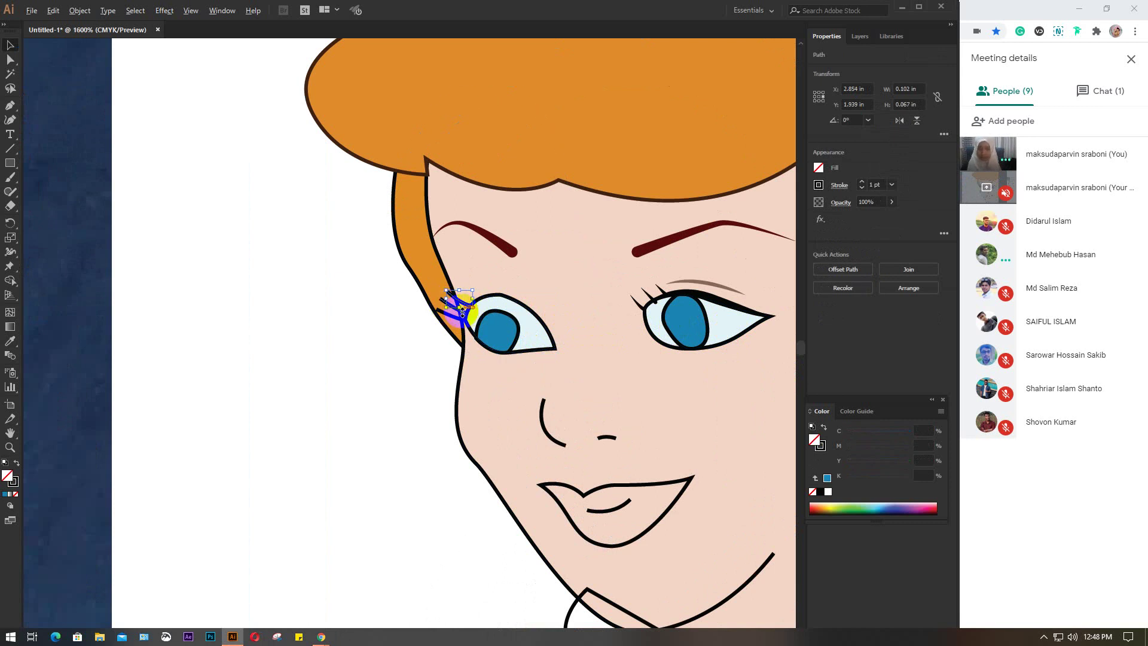
{"action": "scroll", "coordinate": [463, 312], "scroll_direction": "up", "scroll_amount": 3}
{"action": "left_click_drag", "start_coordinate": [463, 312], "coordinate": [470, 306]}
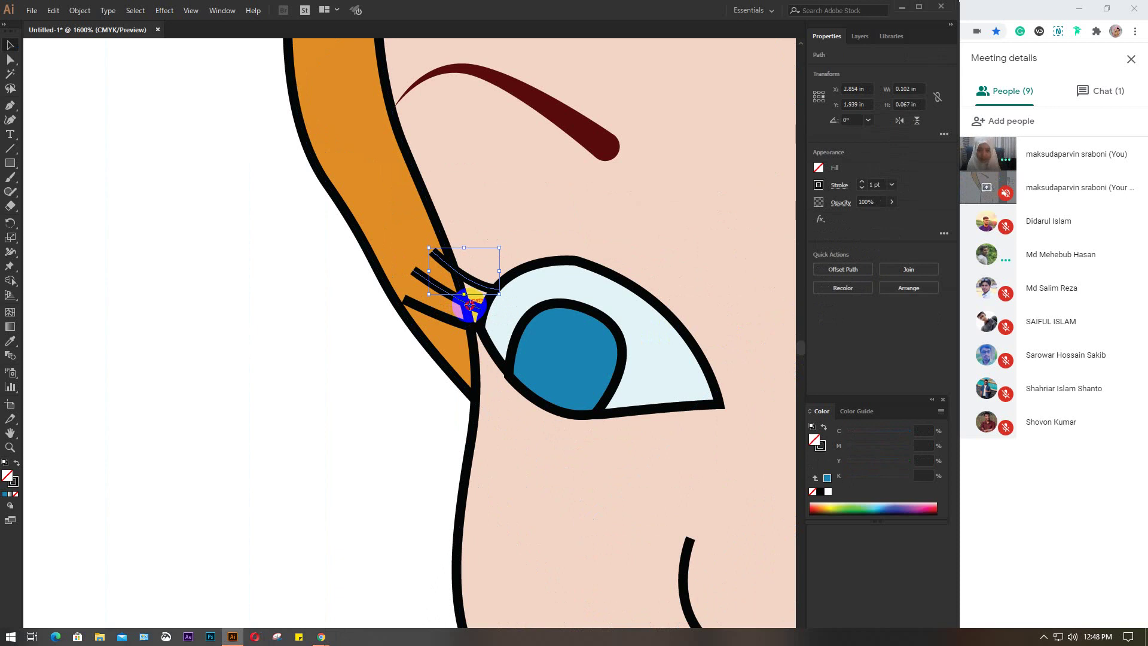
{"action": "left_click", "coordinate": [457, 326], "text": "shift"}
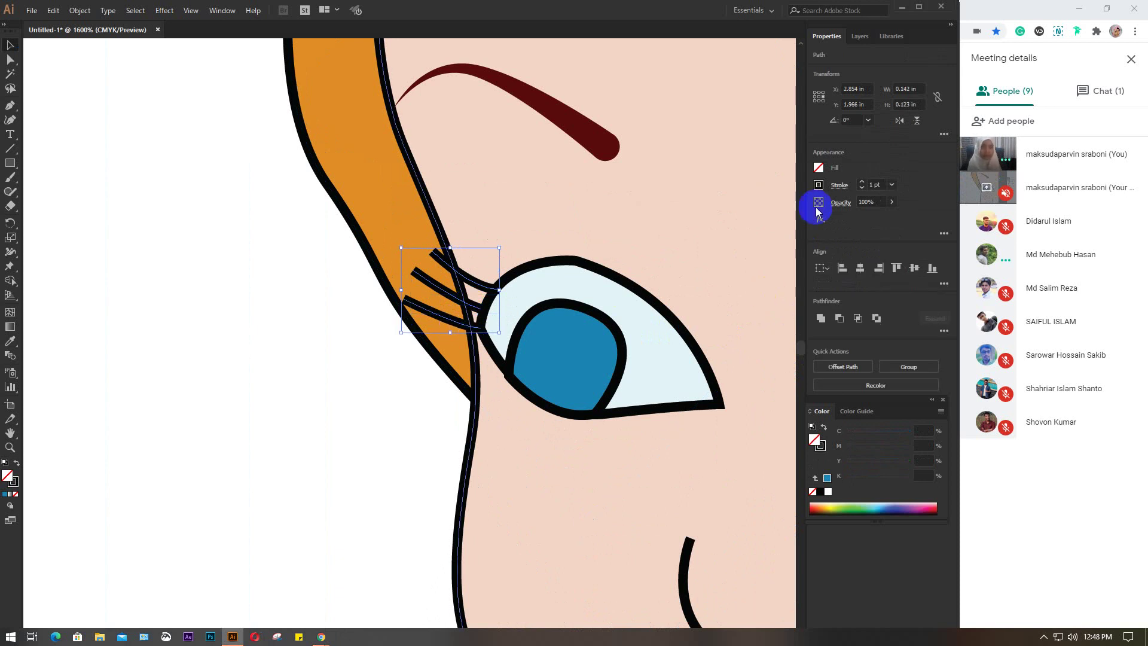
- Give the left-eye lashes a flipped wedge width profile with Round Cap ends
{"action": "left_click", "coordinate": [840, 185]}
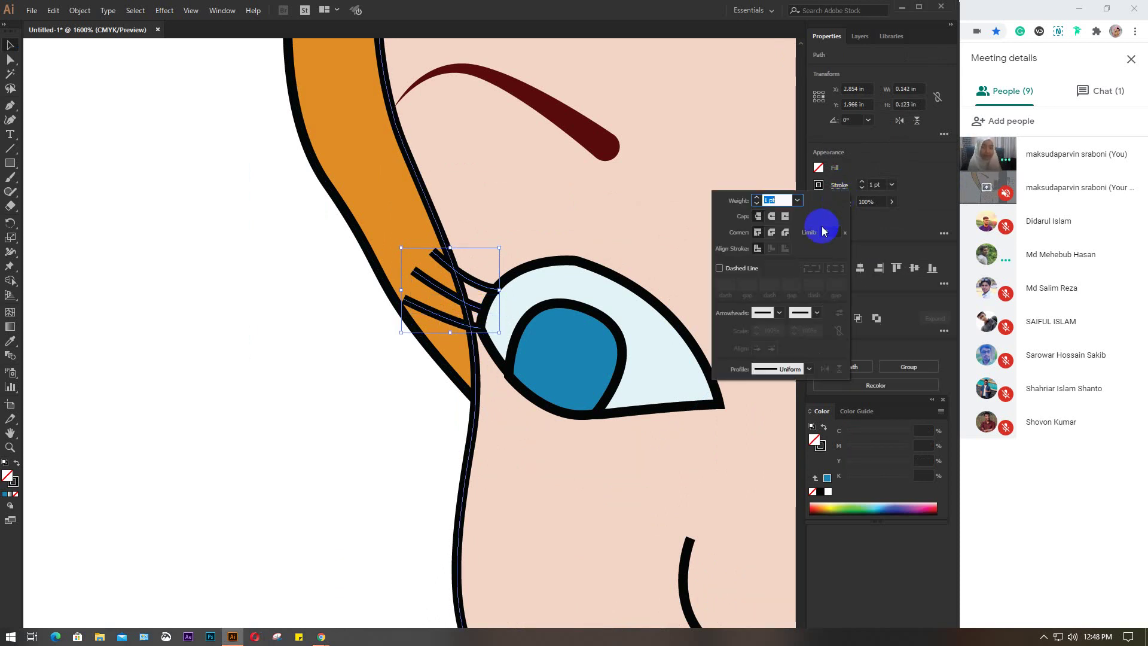
{"action": "left_click", "coordinate": [809, 368]}
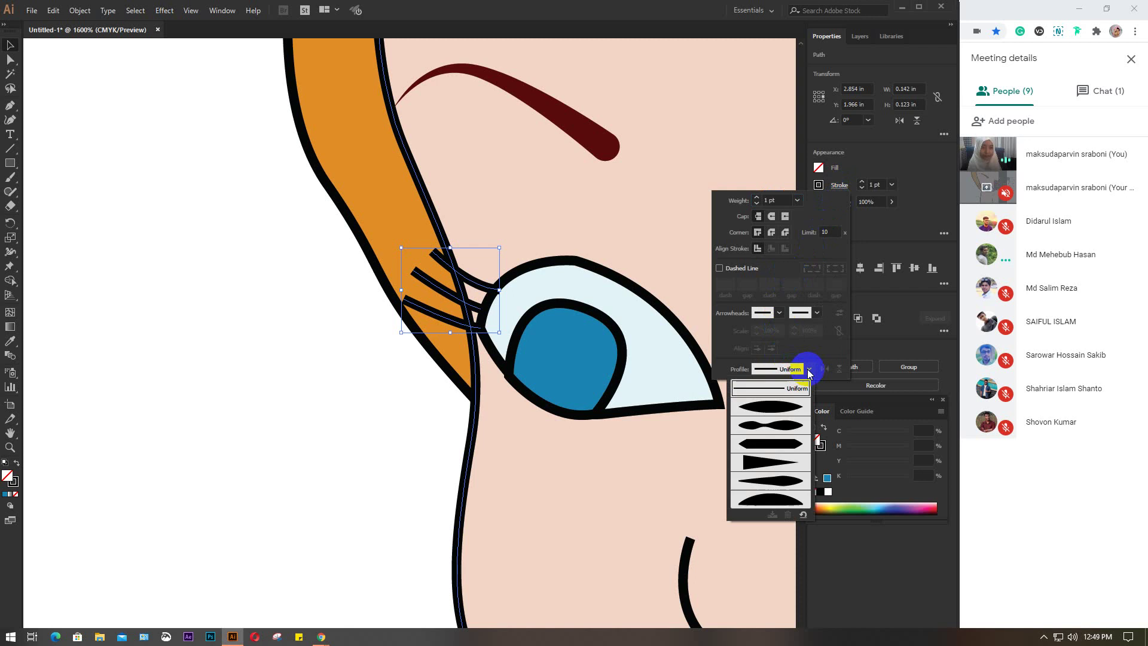
{"action": "left_click", "coordinate": [773, 465]}
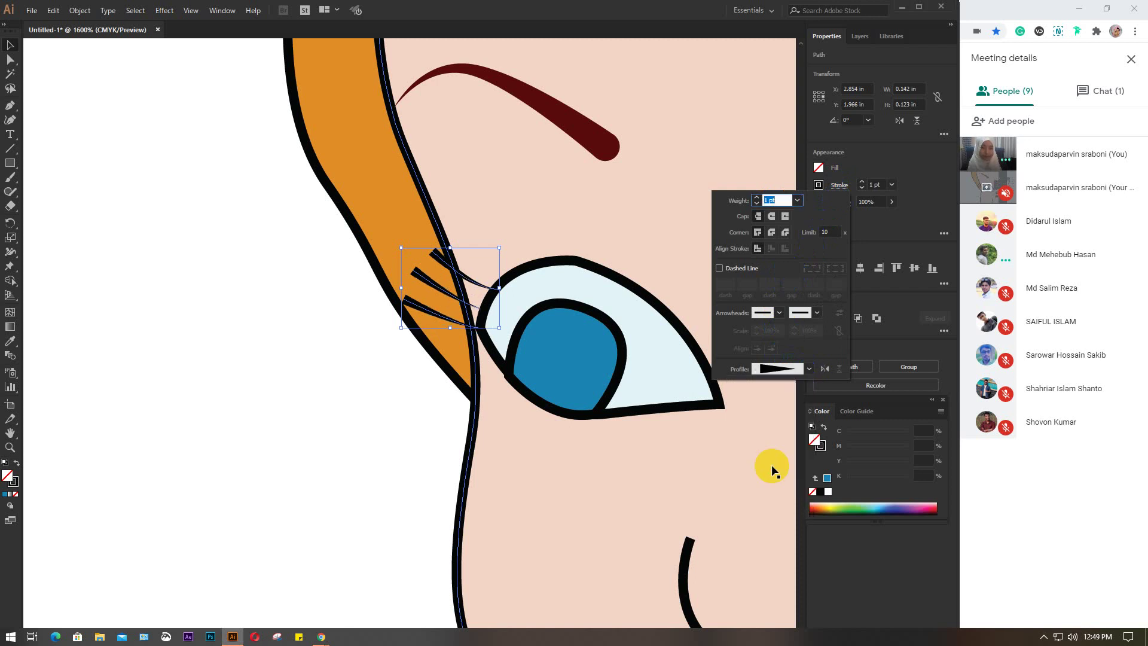
{"action": "left_click", "coordinate": [824, 369]}
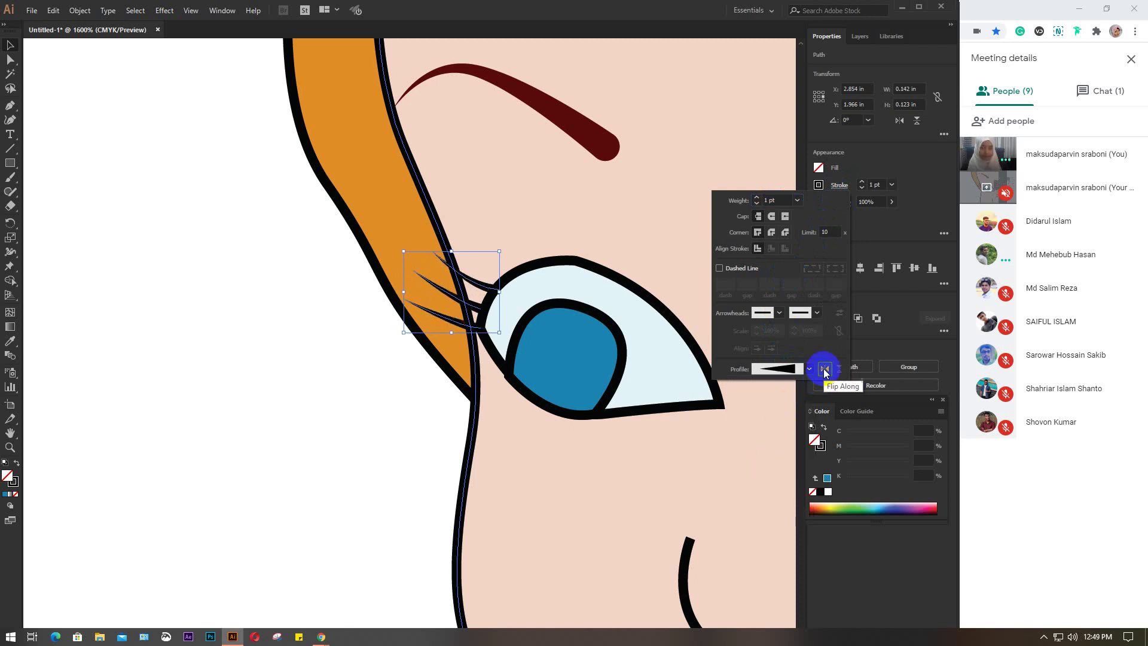
{"action": "left_click", "coordinate": [770, 218]}
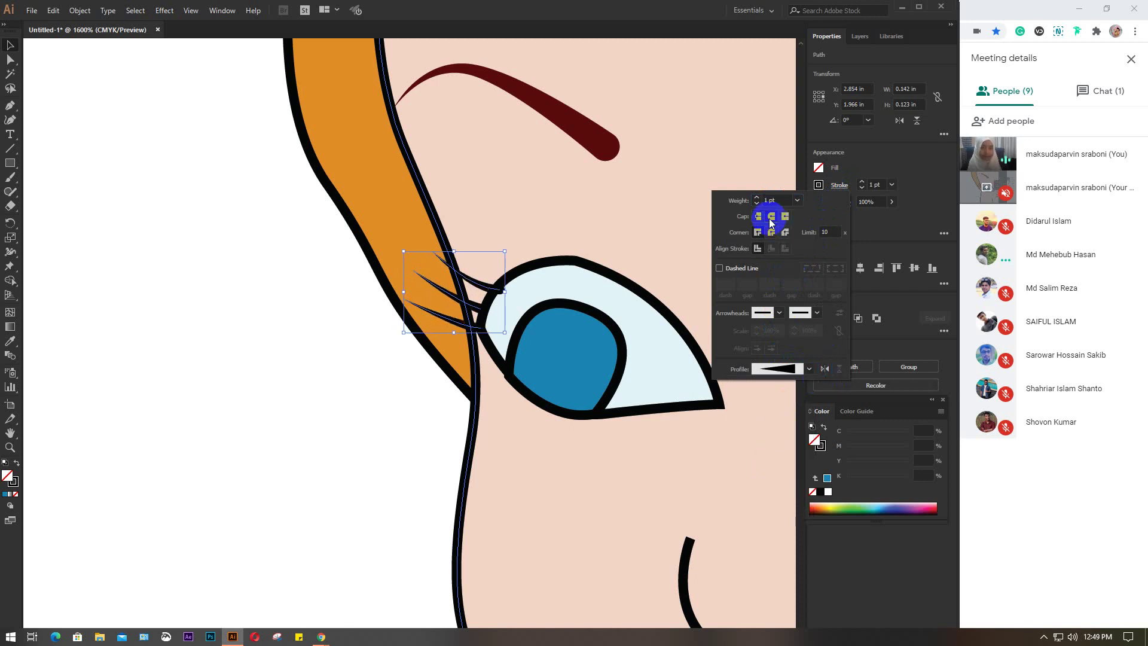
{"action": "left_click", "coordinate": [797, 201]}
{"action": "left_click", "coordinate": [837, 186]}
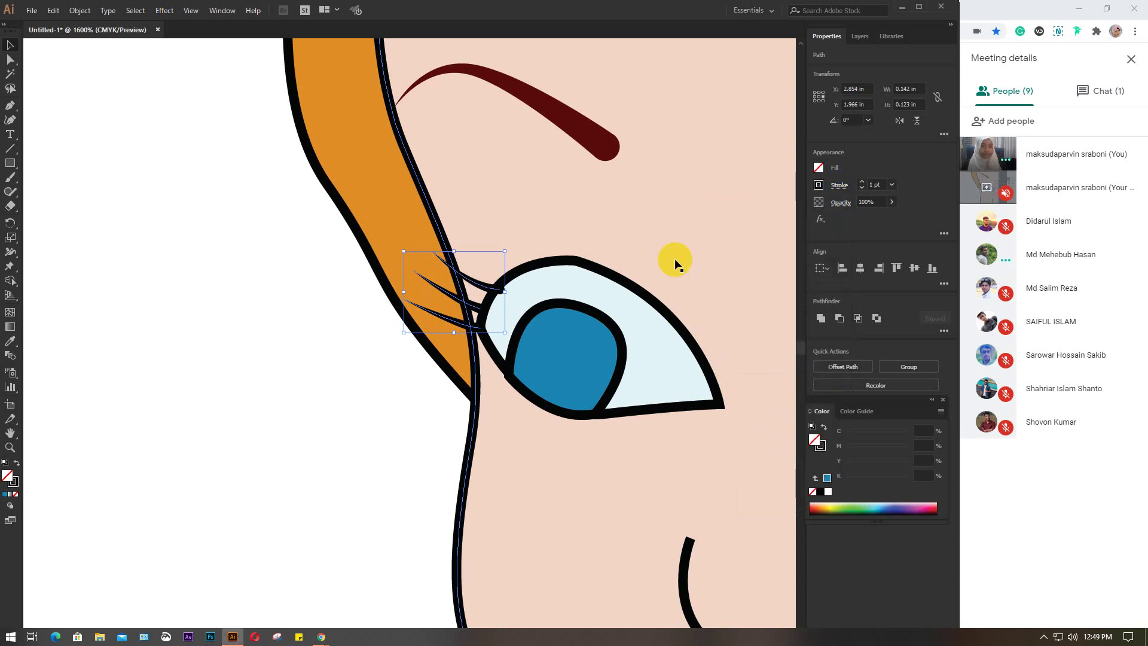
{"action": "scroll", "coordinate": [667, 274], "scroll_direction": "down", "scroll_amount": 1}
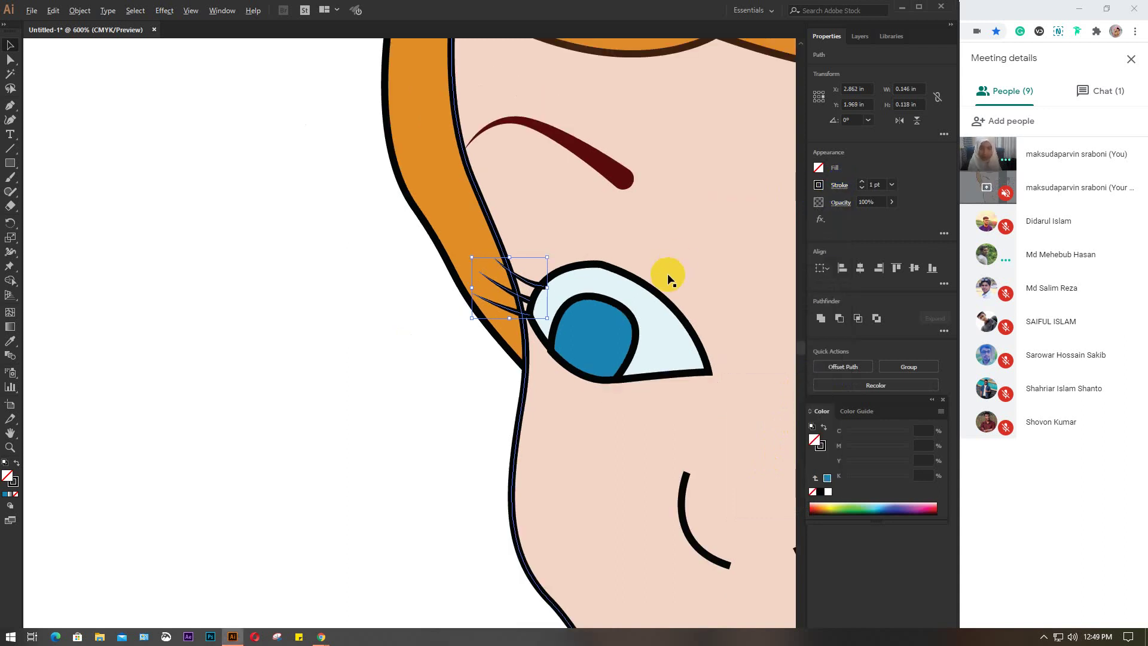
{"action": "scroll", "coordinate": [667, 274], "scroll_direction": "down", "scroll_amount": 2}
{"action": "scroll", "coordinate": [667, 274], "scroll_direction": "down", "scroll_amount": 2}
{"action": "scroll", "coordinate": [663, 299], "scroll_direction": "down", "scroll_amount": 1}
{"action": "scroll", "coordinate": [565, 304], "scroll_direction": "down", "scroll_amount": 1}
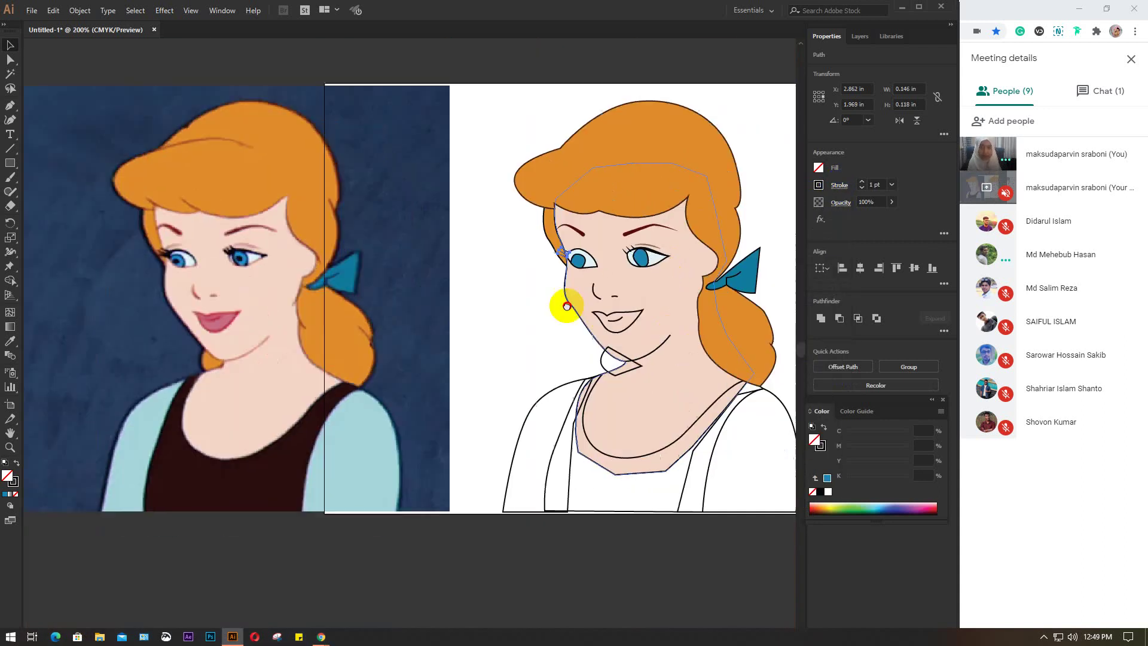
- Draw a small ellipse with black fill and no stroke for the pupil
{"action": "left_click", "coordinate": [526, 541]}
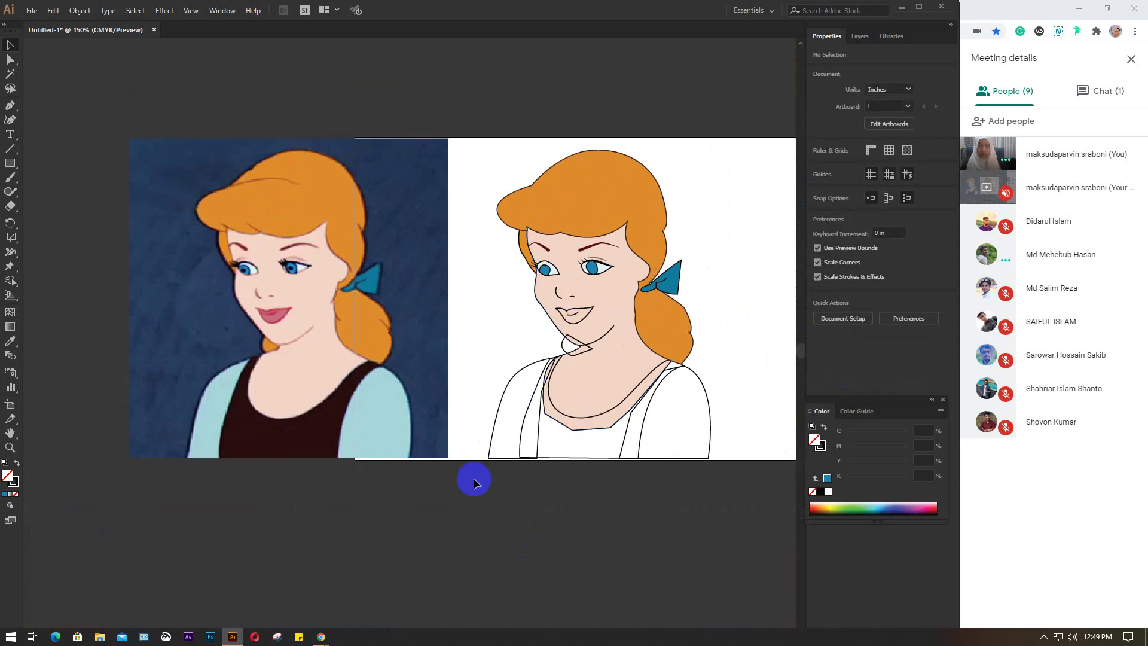
{"action": "left_click", "coordinate": [11, 163]}
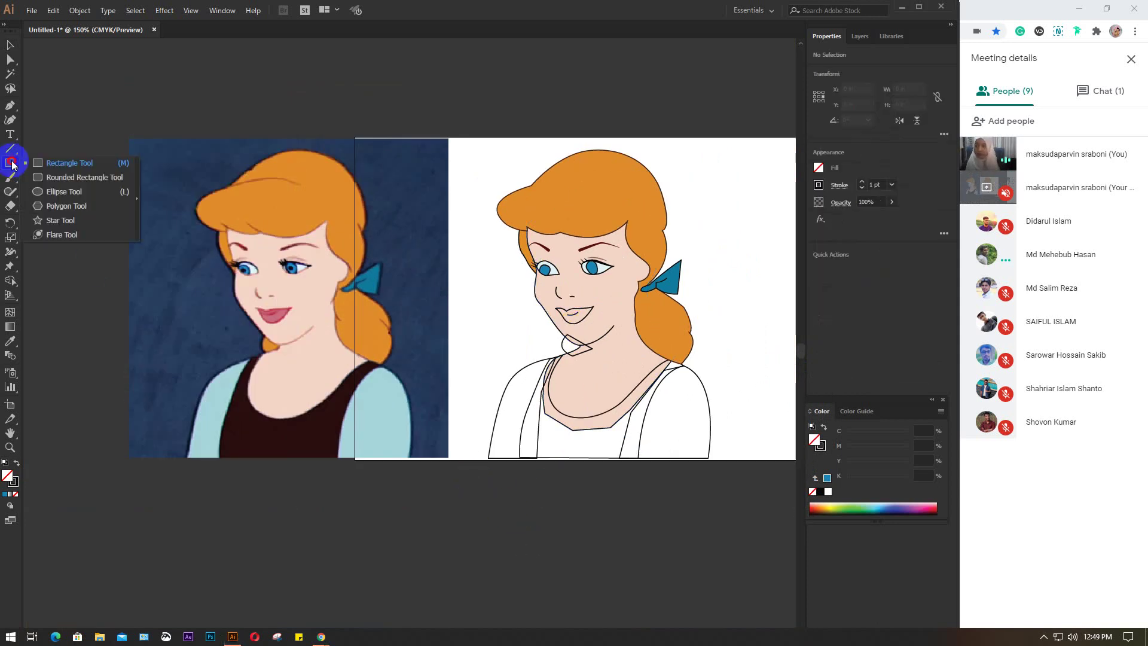
{"action": "left_click", "coordinate": [60, 191]}
{"action": "scroll", "coordinate": [290, 297], "scroll_direction": "up", "scroll_amount": 3}
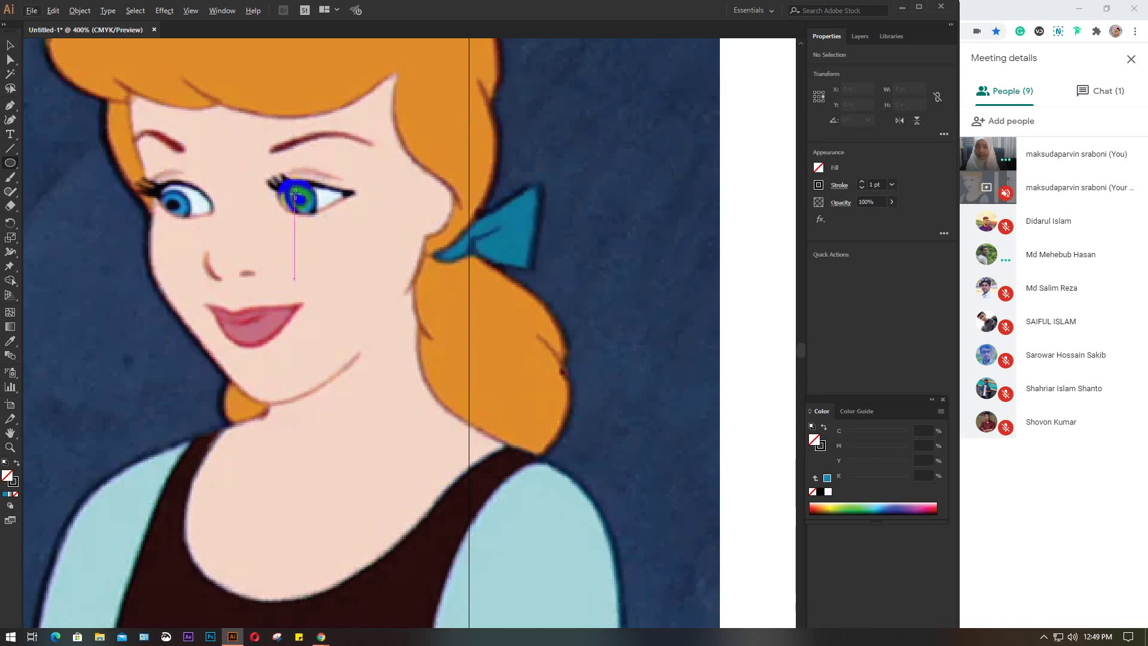
{"action": "left_click_drag", "start_coordinate": [295, 194], "coordinate": [315, 204]}
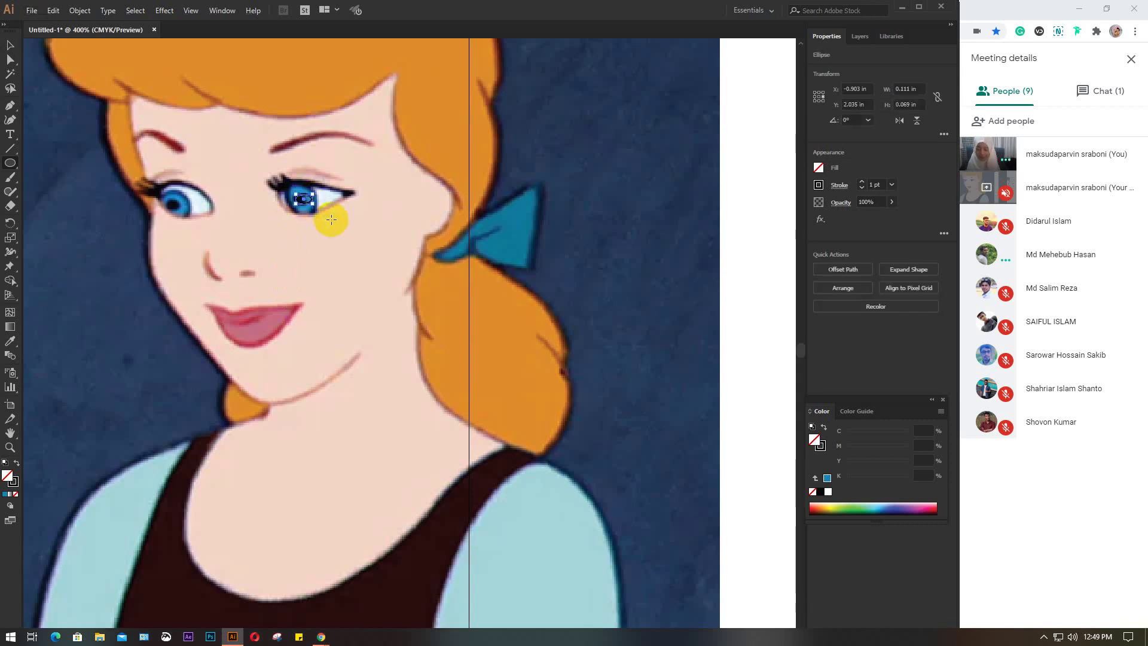
{"action": "left_click", "coordinate": [819, 169]}
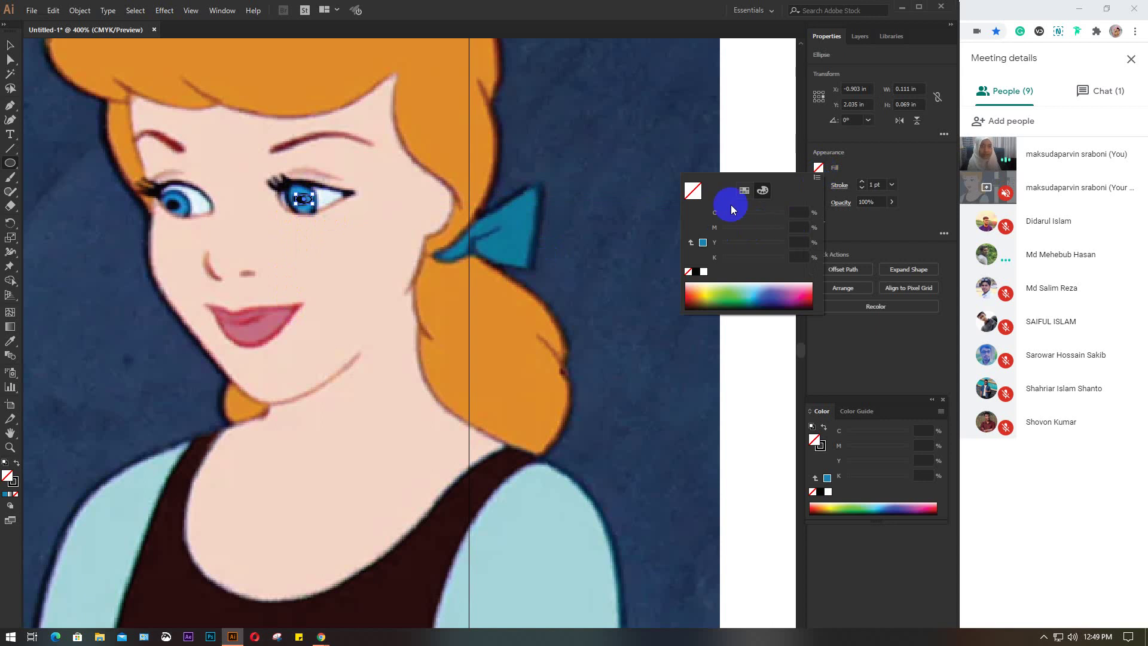
{"action": "left_click", "coordinate": [745, 190]}
{"action": "left_click", "coordinate": [713, 209]}
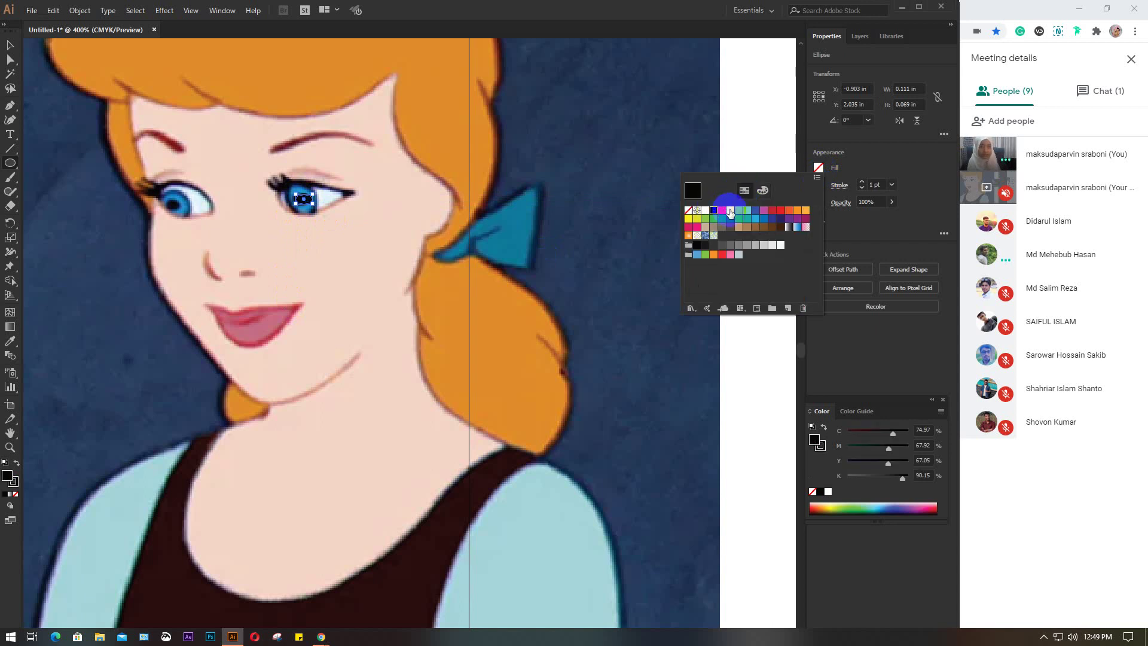
{"action": "left_click", "coordinate": [820, 166]}
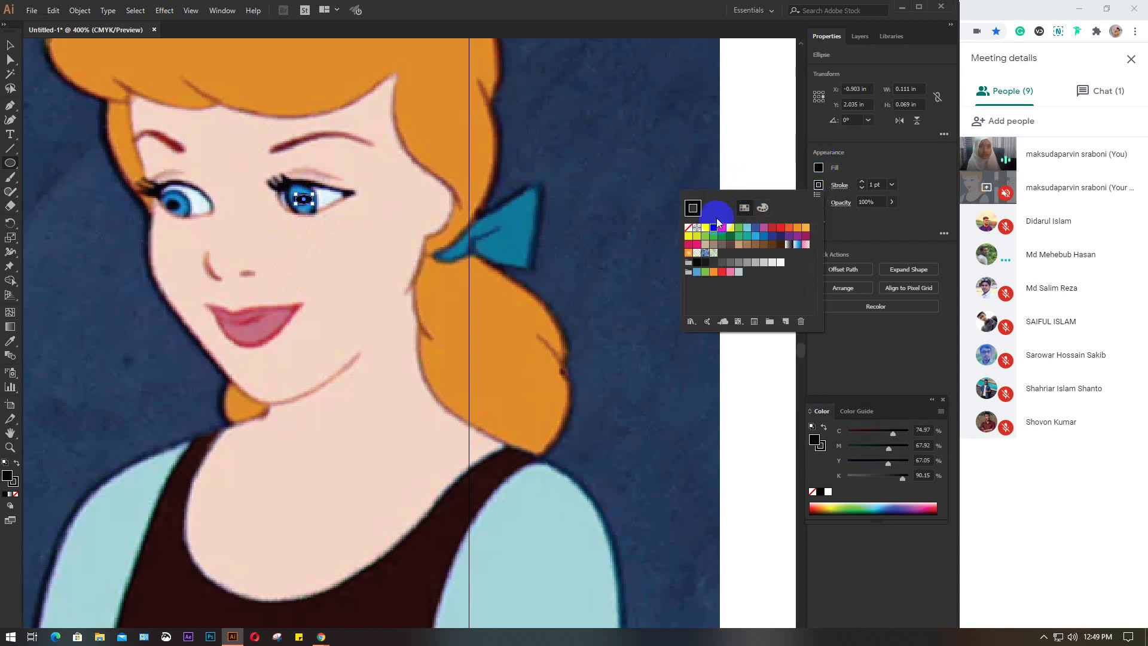
{"action": "left_click", "coordinate": [686, 229]}
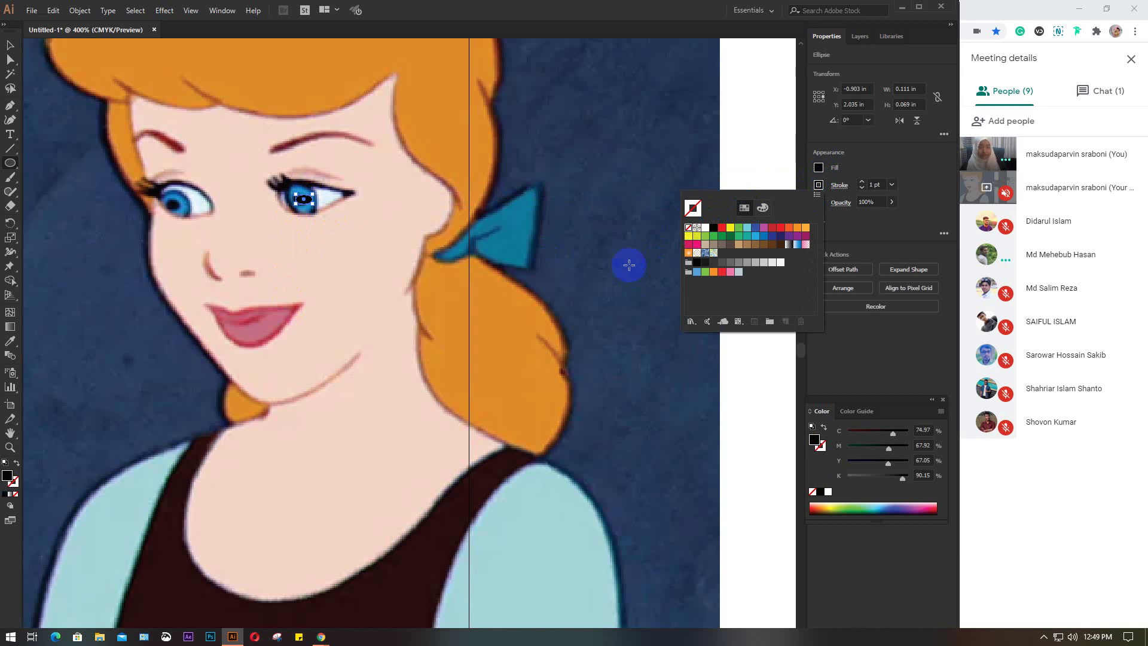
- Move the black oval into the right eye's blue iris and tilt it to match the eye
{"action": "key", "text": "v"}
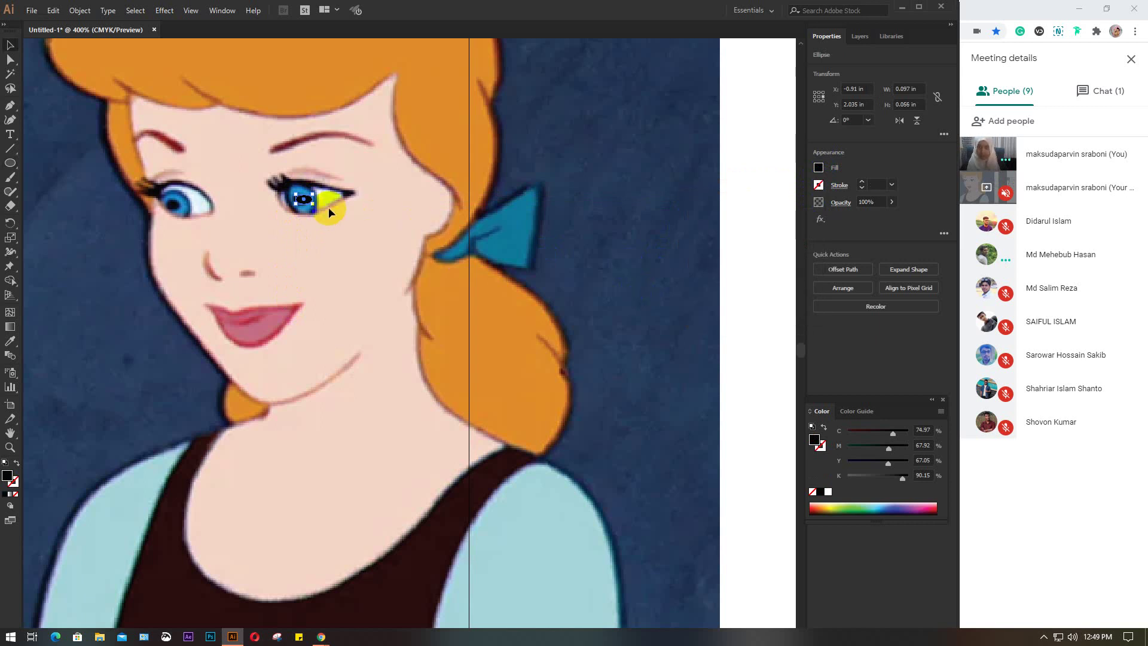
{"action": "left_click_drag", "start_coordinate": [305, 199], "coordinate": [730, 250]}
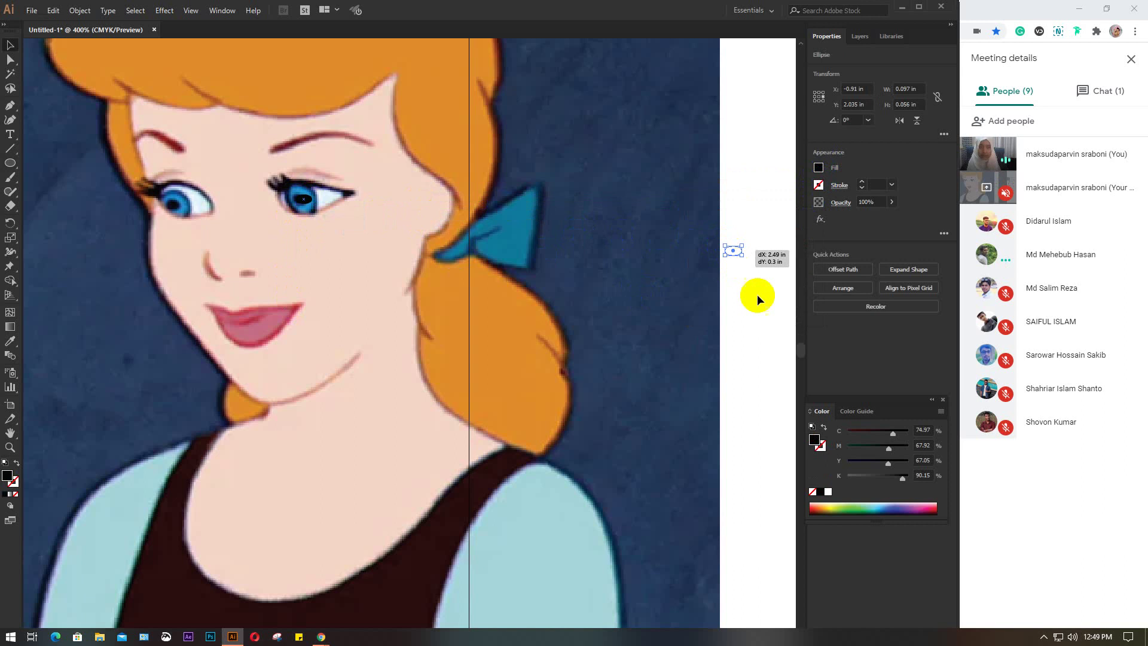
{"action": "mouse_move", "coordinate": [756, 297]}
{"action": "left_mouse_down"}
{"action": "mouse_move", "coordinate": [226, 272]}
{"action": "mouse_move", "coordinate": [203, 251]}
{"action": "left_mouse_up"}
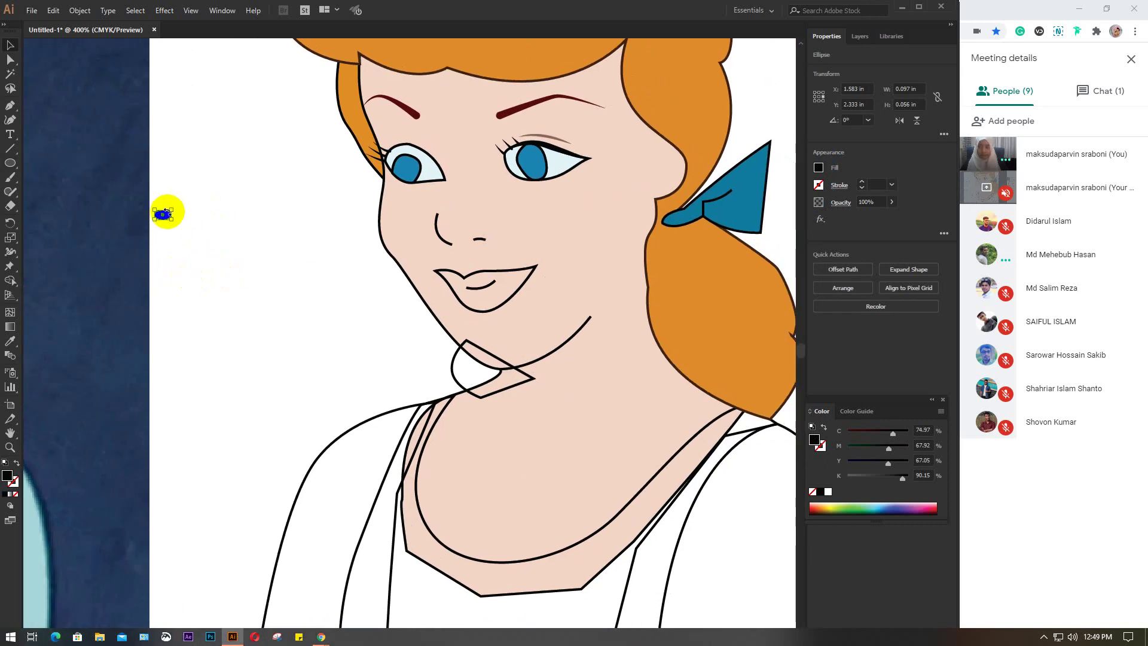
{"action": "scroll", "coordinate": [199, 232], "scroll_direction": "down", "scroll_amount": 1}
{"action": "scroll", "coordinate": [198, 231], "scroll_direction": "down", "scroll_amount": 1}
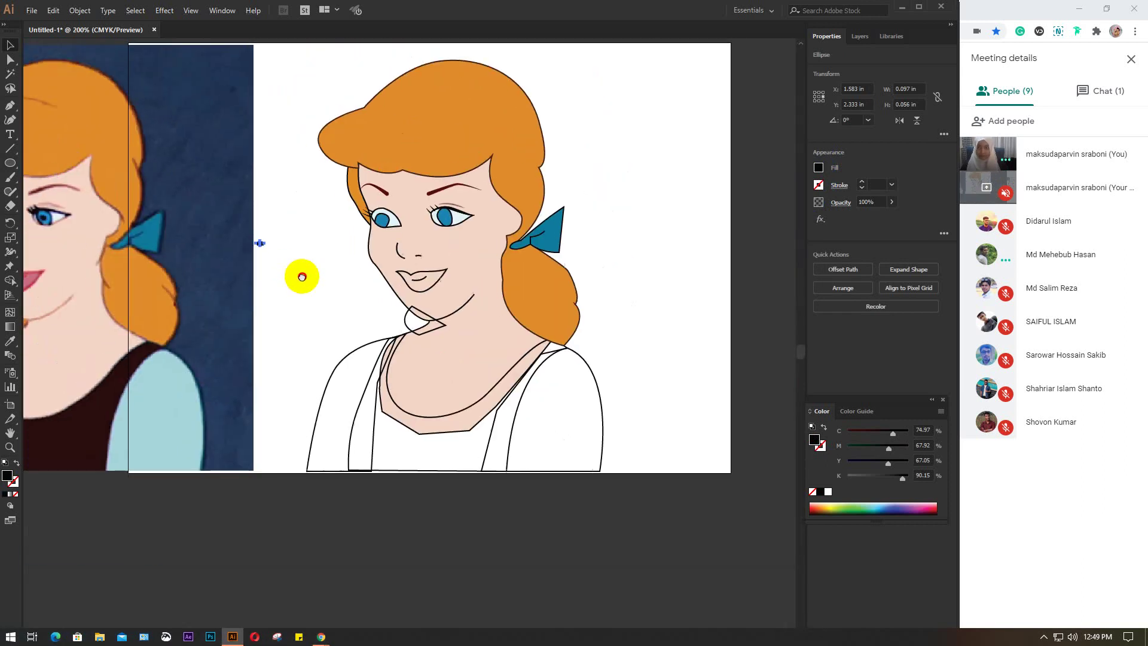
{"action": "mouse_move", "coordinate": [204, 248]}
{"action": "left_mouse_down"}
{"action": "mouse_move", "coordinate": [376, 296]}
{"action": "mouse_move", "coordinate": [352, 272]}
{"action": "mouse_move", "coordinate": [358, 259]}
{"action": "mouse_move", "coordinate": [648, 286]}
{"action": "left_mouse_up"}
{"action": "scroll", "coordinate": [353, 272], "scroll_direction": "up", "scroll_amount": 3}
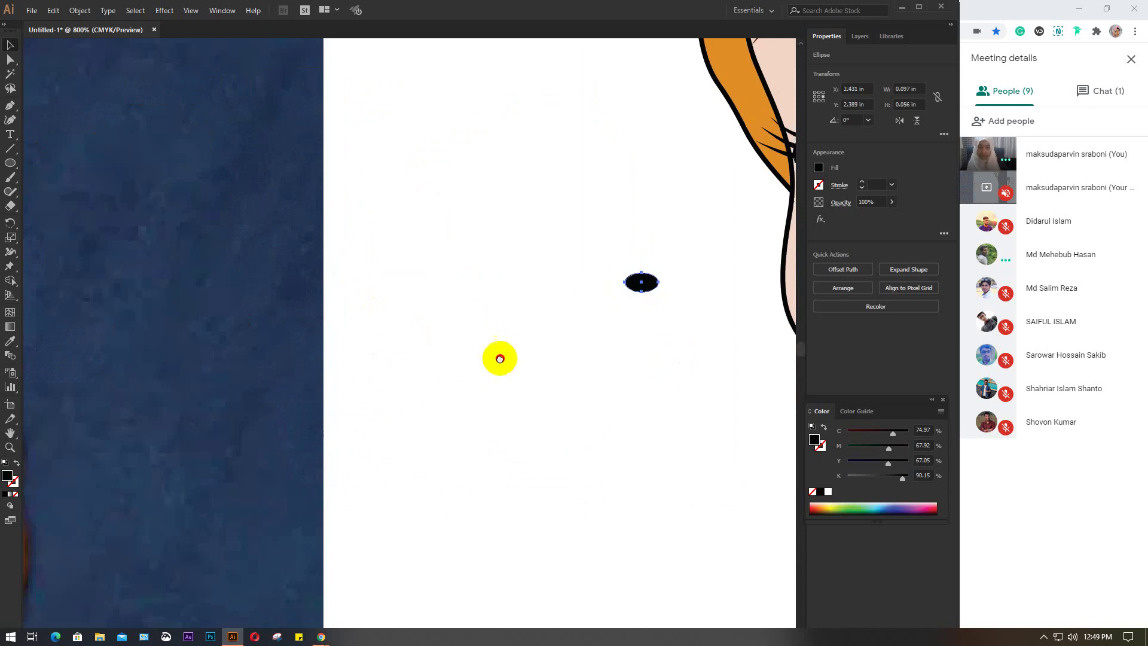
{"action": "scroll", "coordinate": [500, 359], "scroll_direction": "right", "scroll_amount": 3}
{"action": "mouse_move", "coordinate": [203, 268]}
{"action": "left_mouse_down"}
{"action": "mouse_move", "coordinate": [620, 197]}
{"action": "mouse_move", "coordinate": [655, 146]}
{"action": "left_mouse_up"}
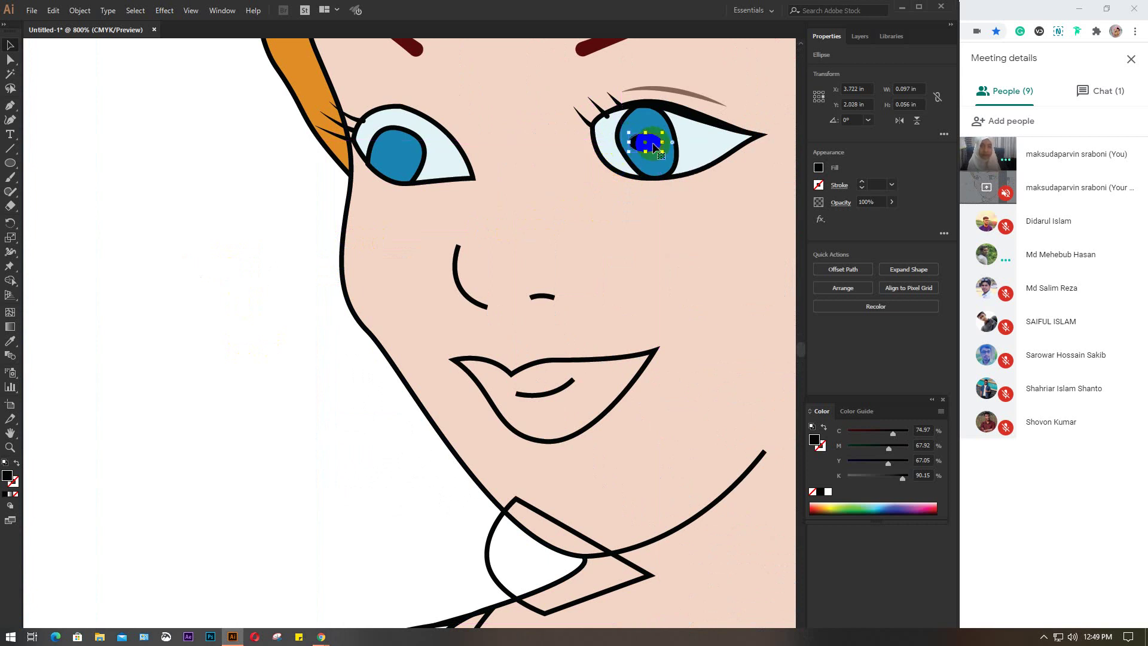
{"action": "left_click_drag", "start_coordinate": [666, 127], "coordinate": [673, 141]}
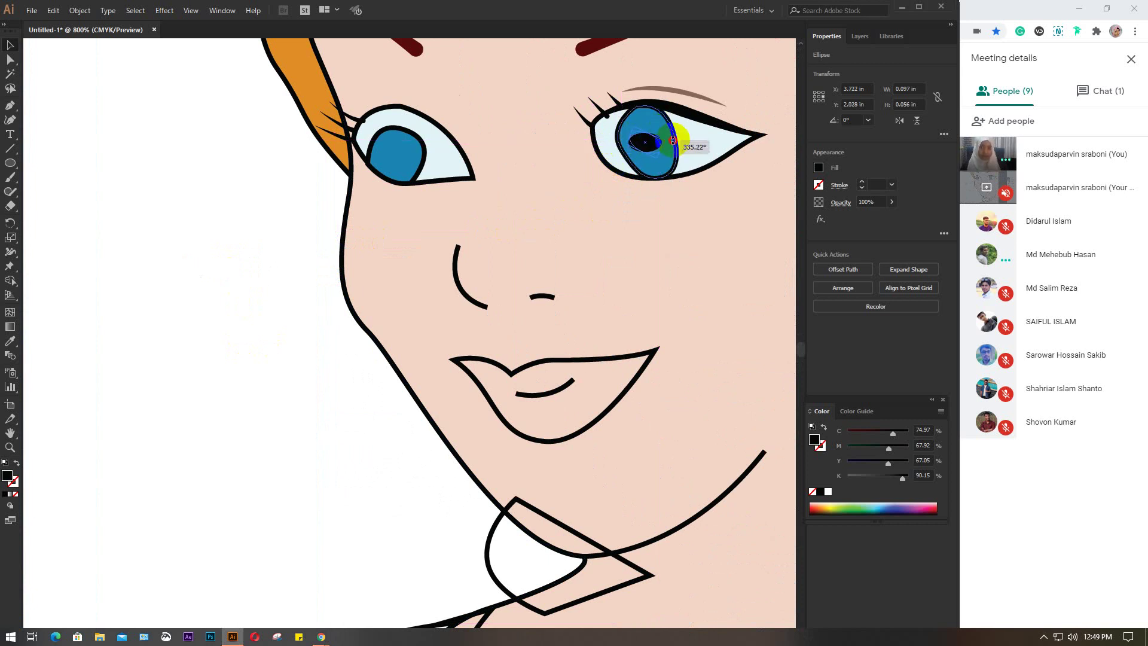
{"action": "scroll", "coordinate": [659, 243], "scroll_direction": "down", "scroll_amount": 4}
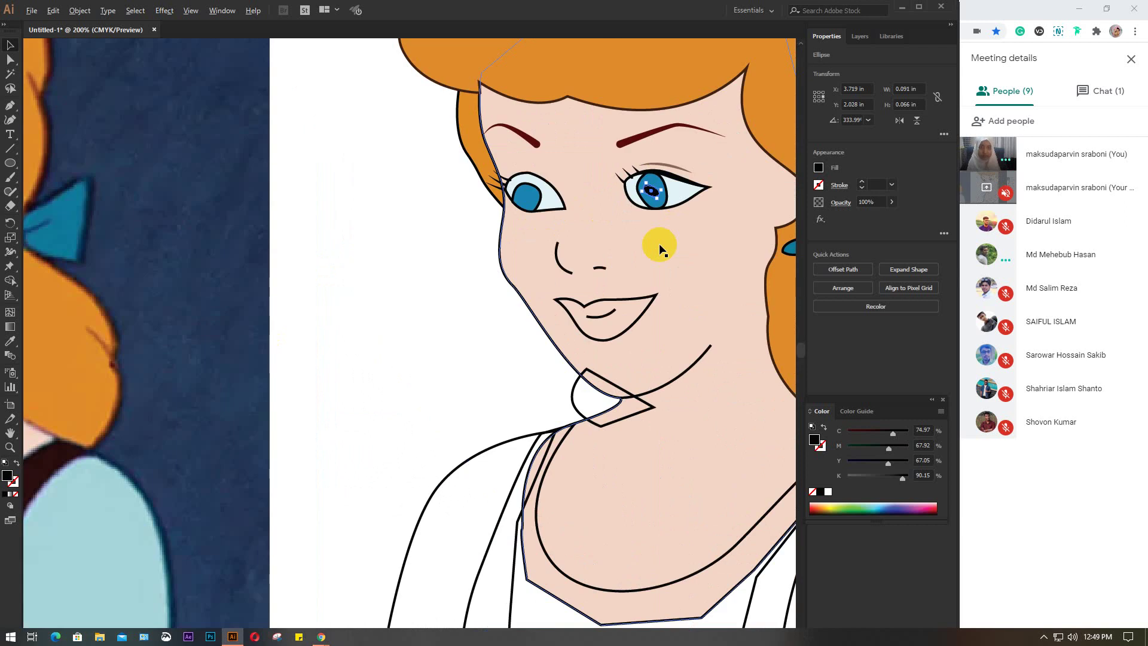
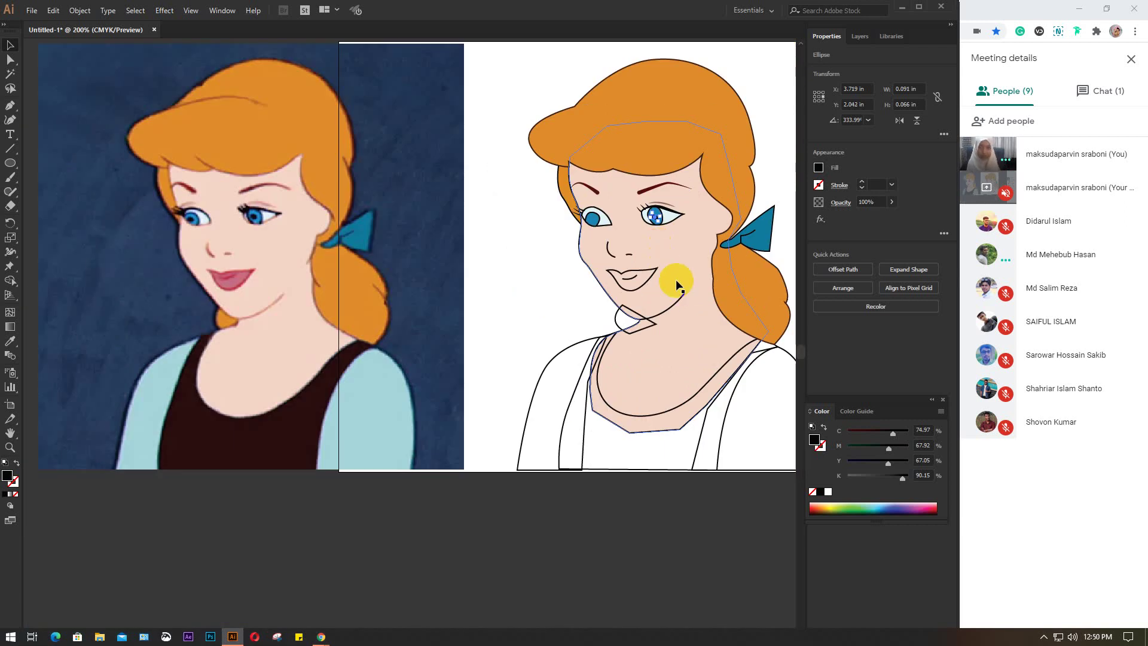
- Cancel the pending move, then copy the right eye's small highlight ellipse into the left eye and shrink it
{"action": "key", "text": "Return"}
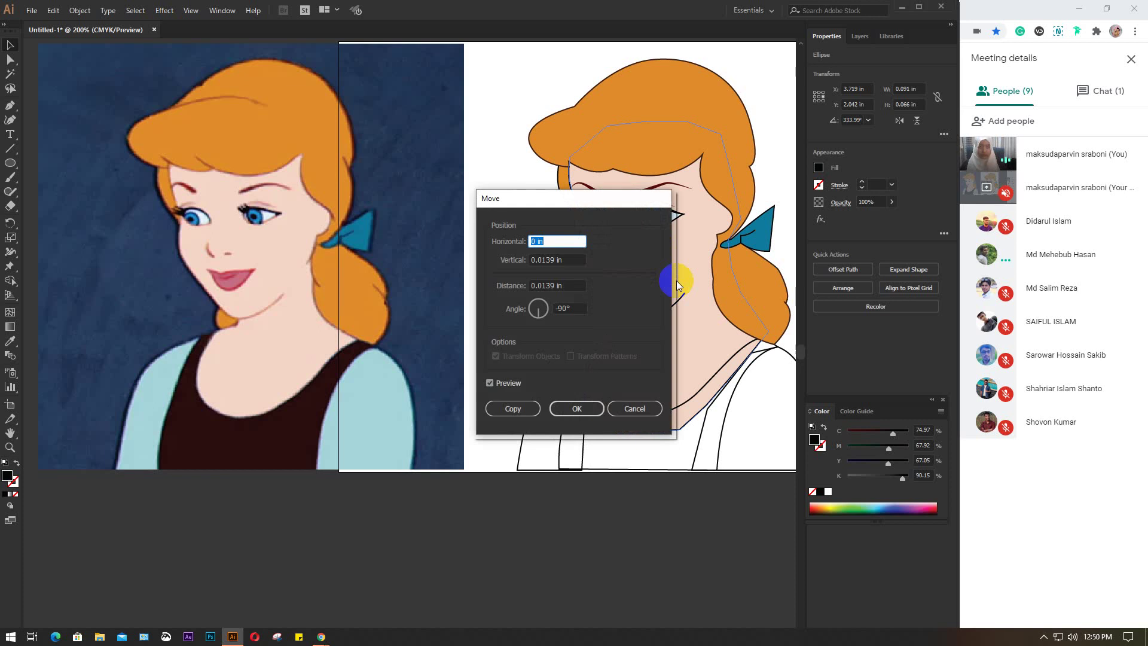
{"action": "left_click", "coordinate": [635, 410]}
{"action": "left_click", "coordinate": [587, 559]}
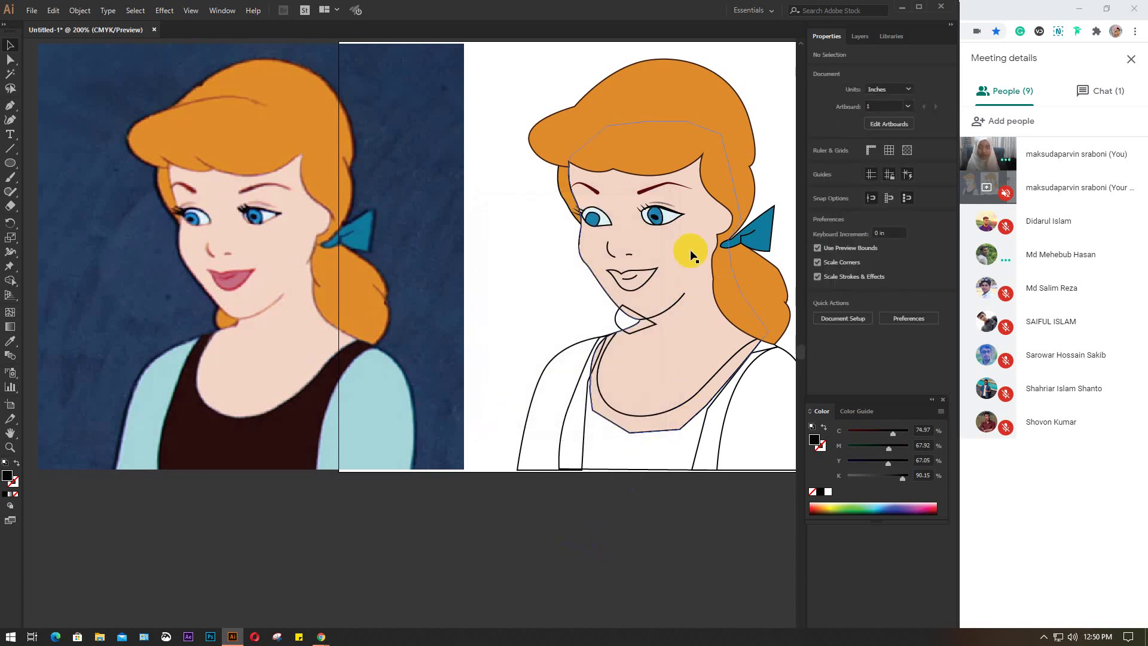
{"action": "left_click", "coordinate": [656, 221]}
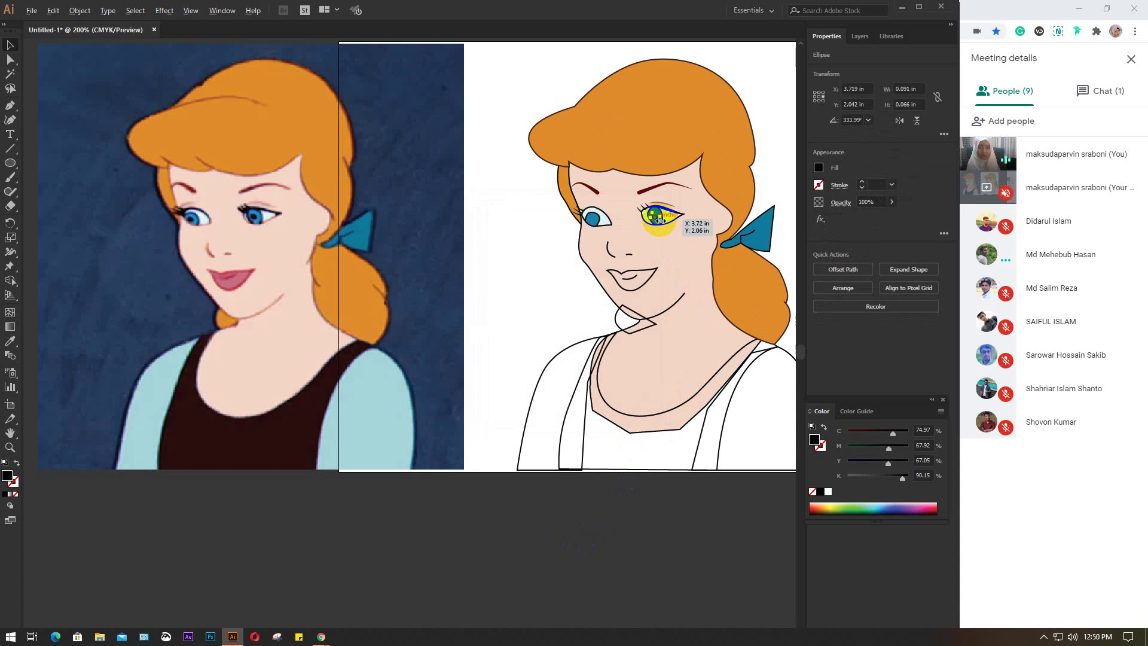
{"action": "scroll", "coordinate": [649, 219], "scroll_direction": "up", "scroll_amount": 3}
{"action": "left_click_drag", "start_coordinate": [646, 219], "coordinate": [457, 220]}
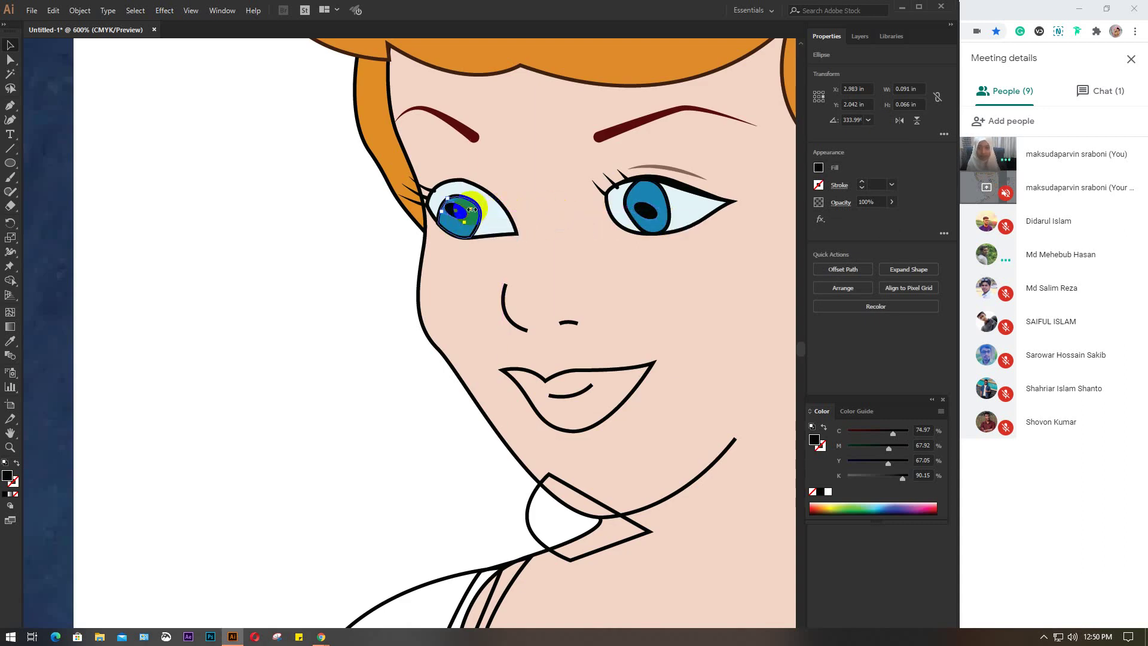
{"action": "left_click_drag", "start_coordinate": [471, 209], "coordinate": [461, 206]}
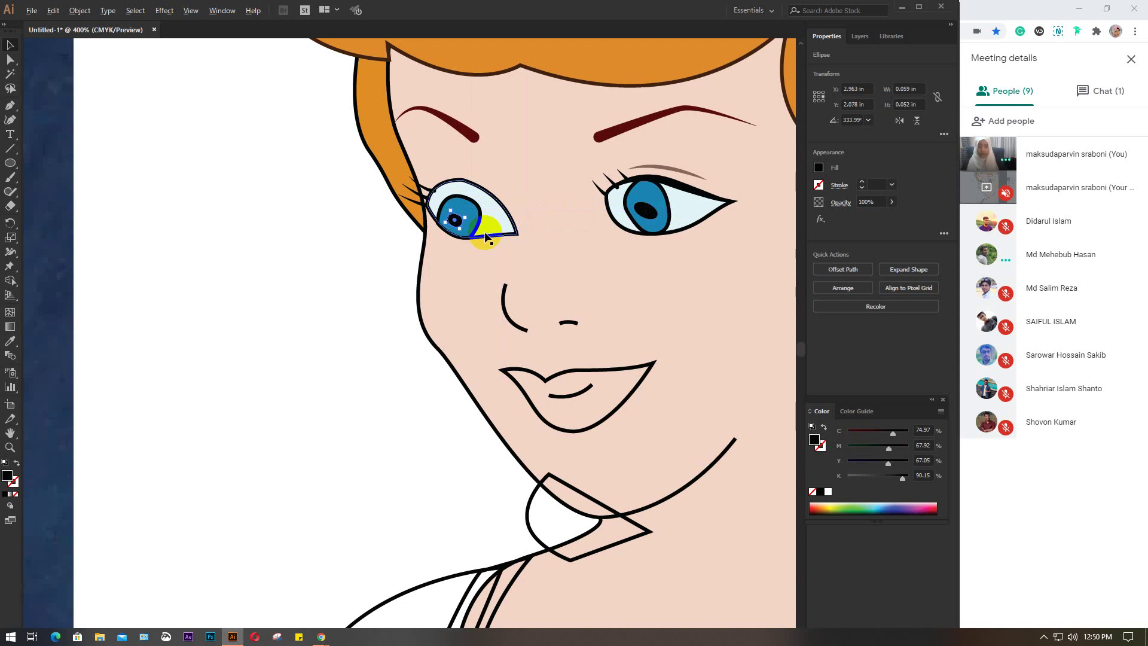
- Resize the highlight ellipse to fit inside the left eye
{"action": "scroll", "coordinate": [499, 251], "scroll_direction": "down", "scroll_amount": 1, "text": "alt"}
{"action": "scroll", "coordinate": [516, 275], "scroll_direction": "down", "scroll_amount": 2, "text": "alt"}
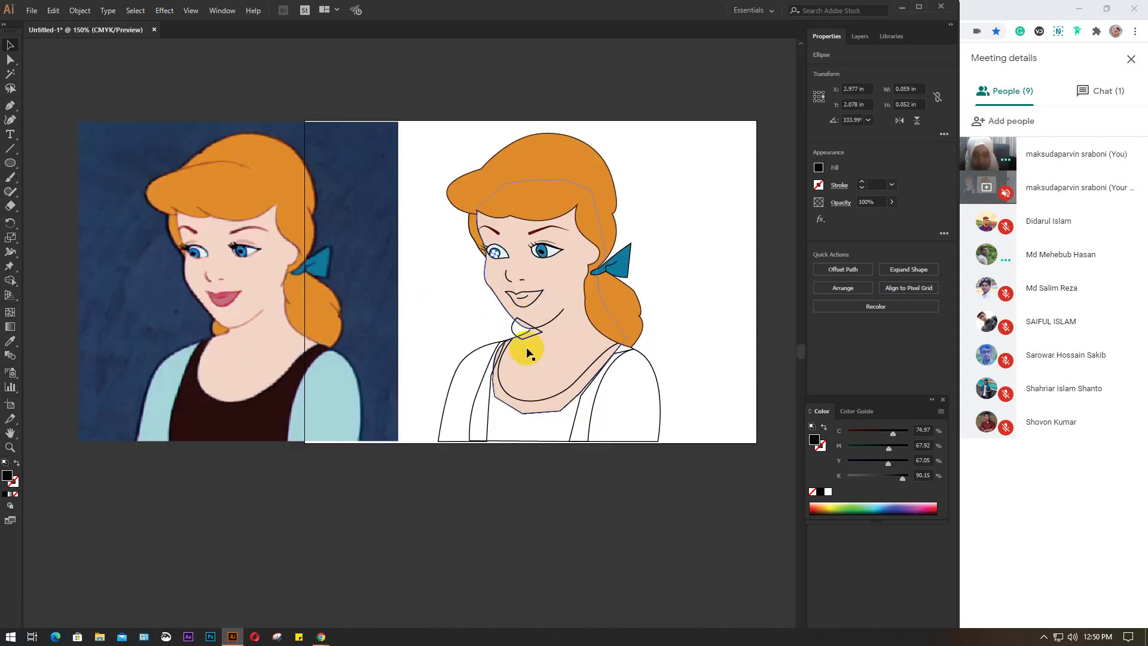
{"action": "left_click", "coordinate": [517, 511]}
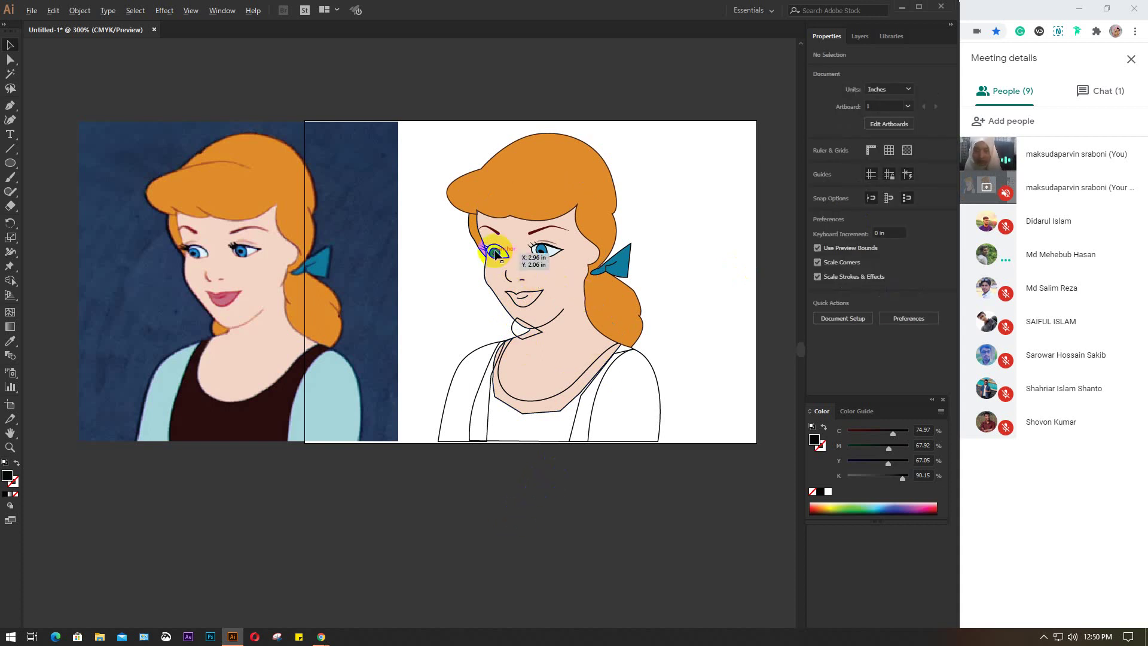
{"action": "scroll", "coordinate": [495, 256], "scroll_direction": "up", "scroll_amount": 2}
{"action": "scroll", "coordinate": [496, 255], "scroll_direction": "up", "scroll_amount": 3}
{"action": "left_click", "coordinate": [508, 273]}
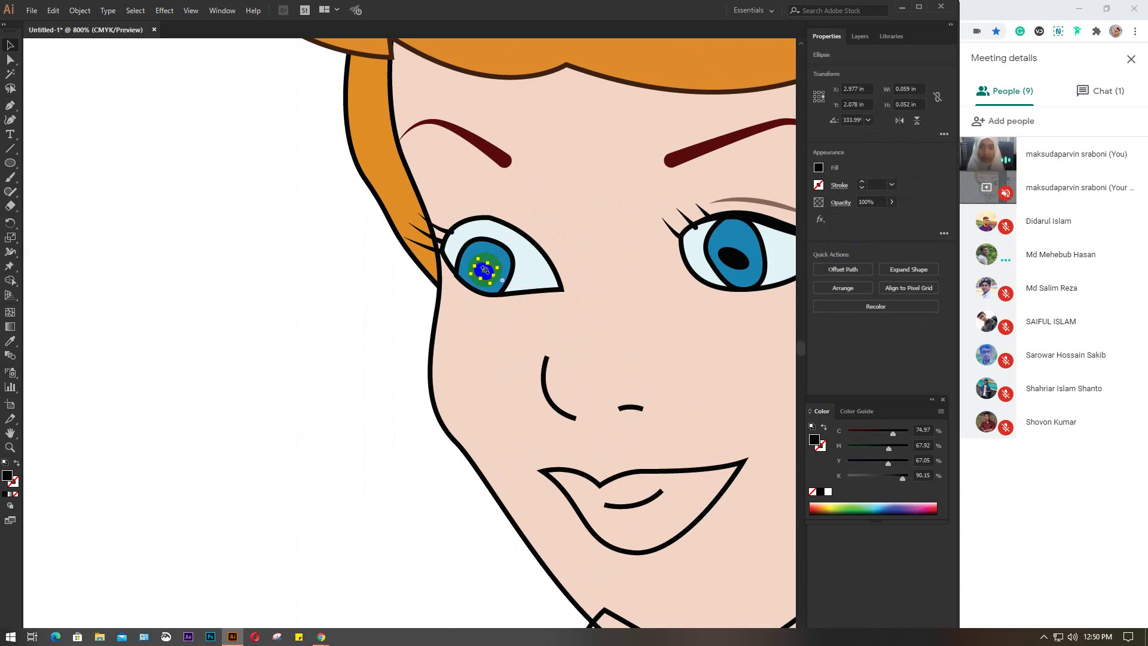
{"action": "left_click_drag", "start_coordinate": [508, 274], "coordinate": [475, 268]}
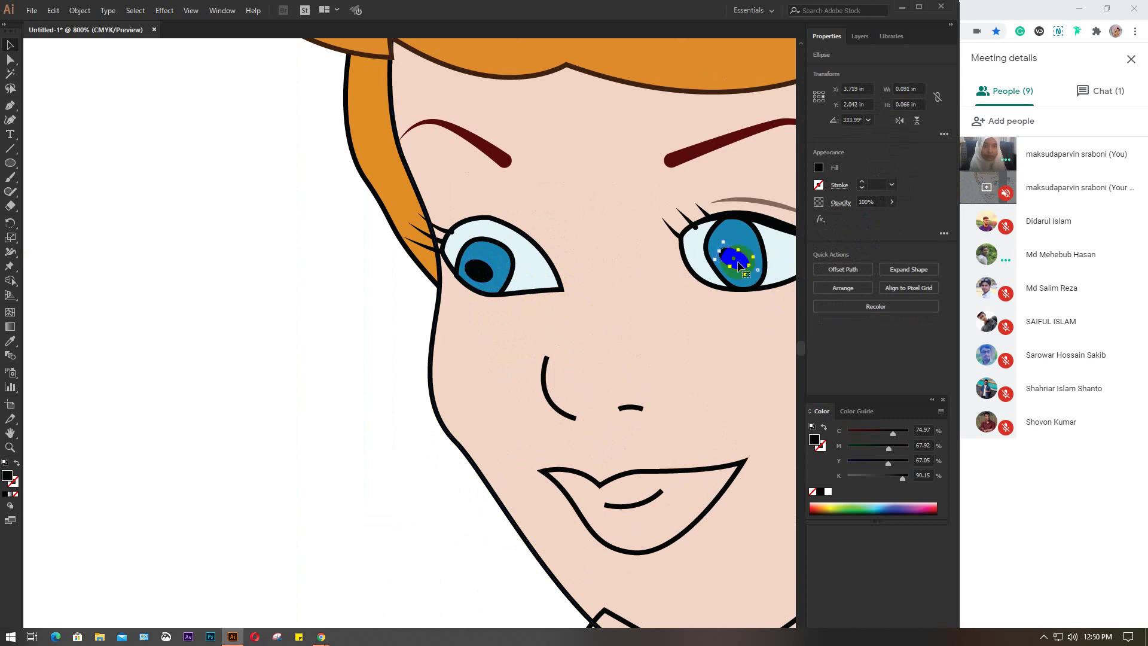
- Copy the right eye's black pupil into the left eye
{"action": "left_click_drag", "start_coordinate": [739, 266], "coordinate": [741, 250]}
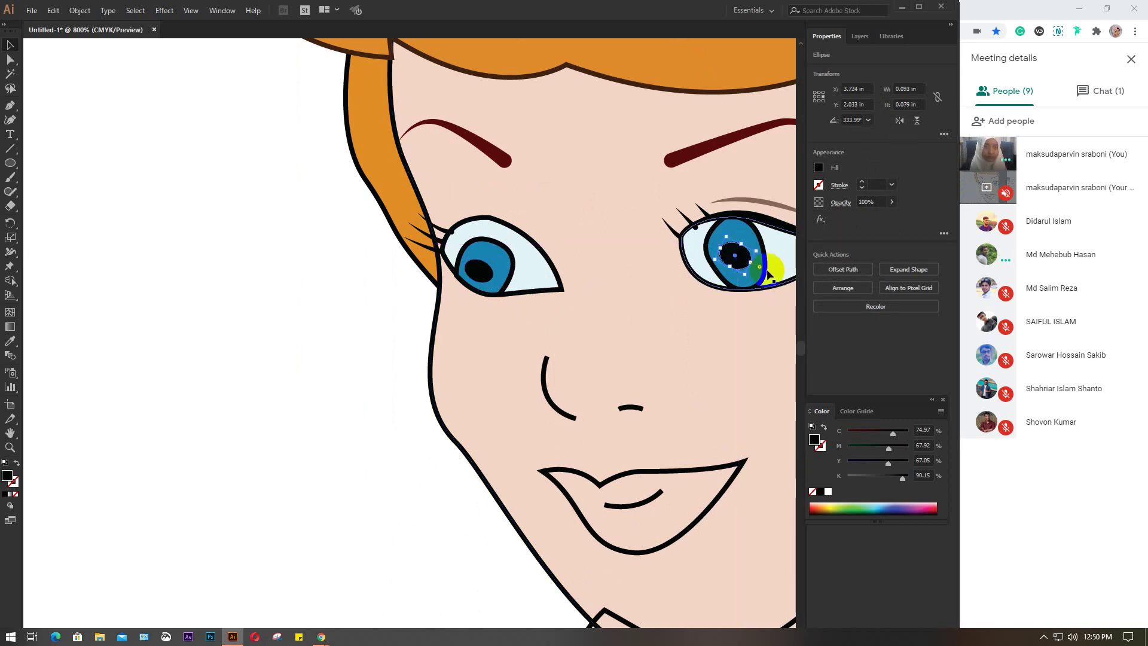
{"action": "key", "text": "Left"}
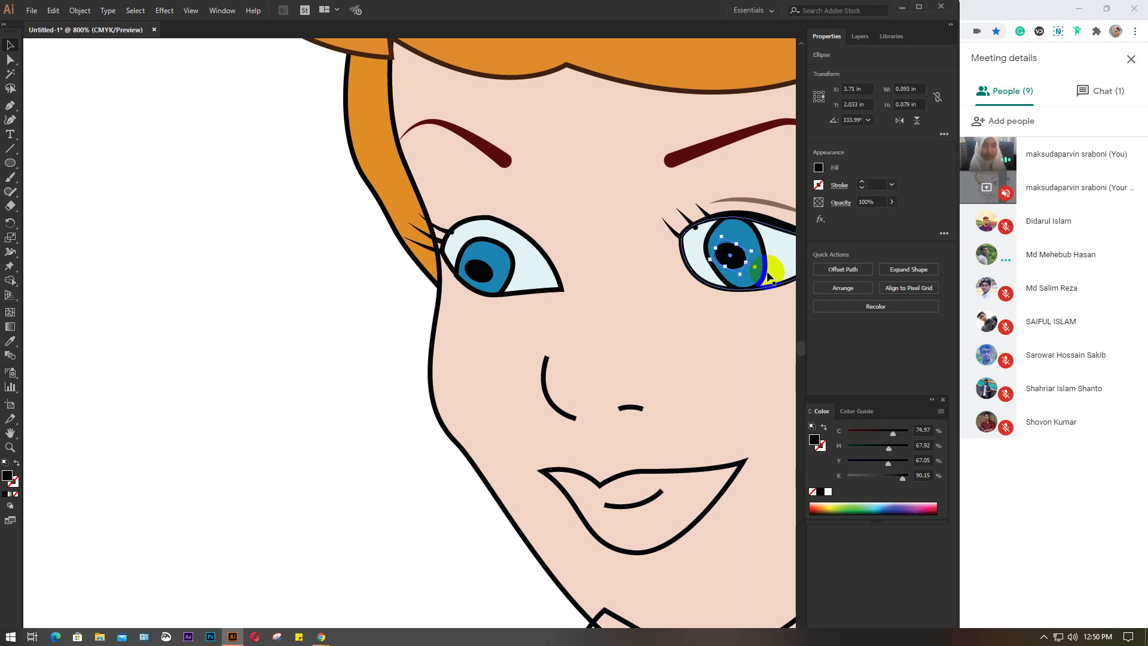
{"action": "mouse_move", "coordinate": [769, 277]}
{"action": "left_mouse_down"}
{"action": "mouse_move", "coordinate": [517, 289]}
{"action": "mouse_move", "coordinate": [486, 263]}
{"action": "mouse_move", "coordinate": [507, 267]}
{"action": "left_mouse_up"}
{"action": "scroll", "coordinate": [504, 267], "scroll_direction": "down", "scroll_amount": 2}
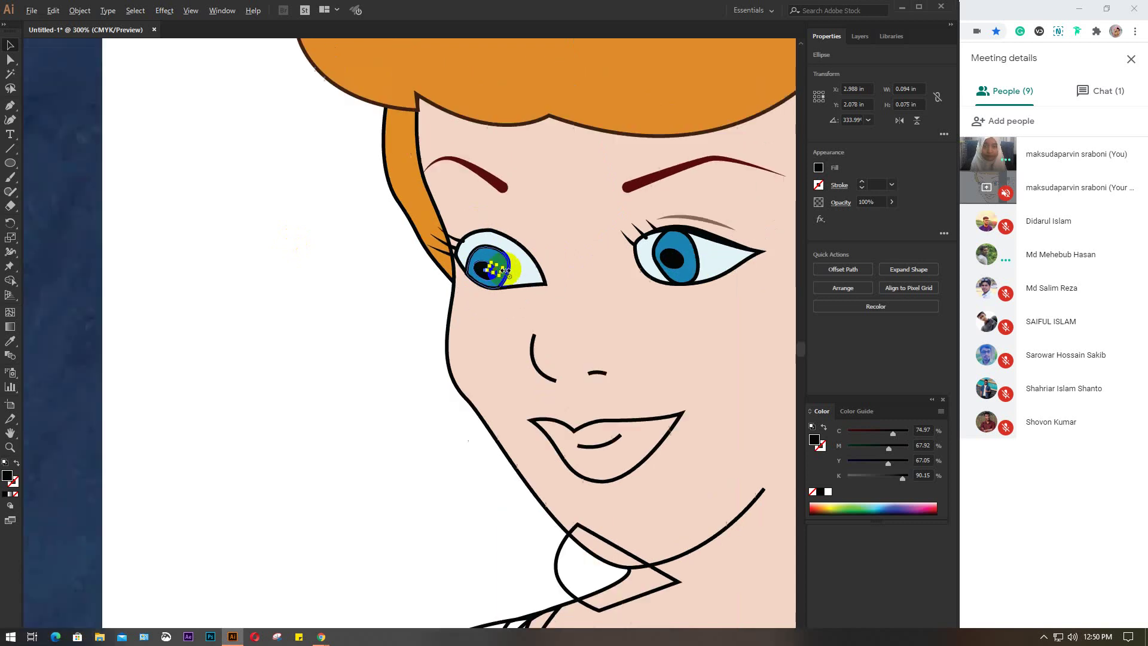
{"action": "scroll", "coordinate": [505, 299], "scroll_direction": "down", "scroll_amount": 1}
{"action": "scroll", "coordinate": [505, 333], "scroll_direction": "down", "scroll_amount": 2}
{"action": "left_click", "coordinate": [495, 538]}
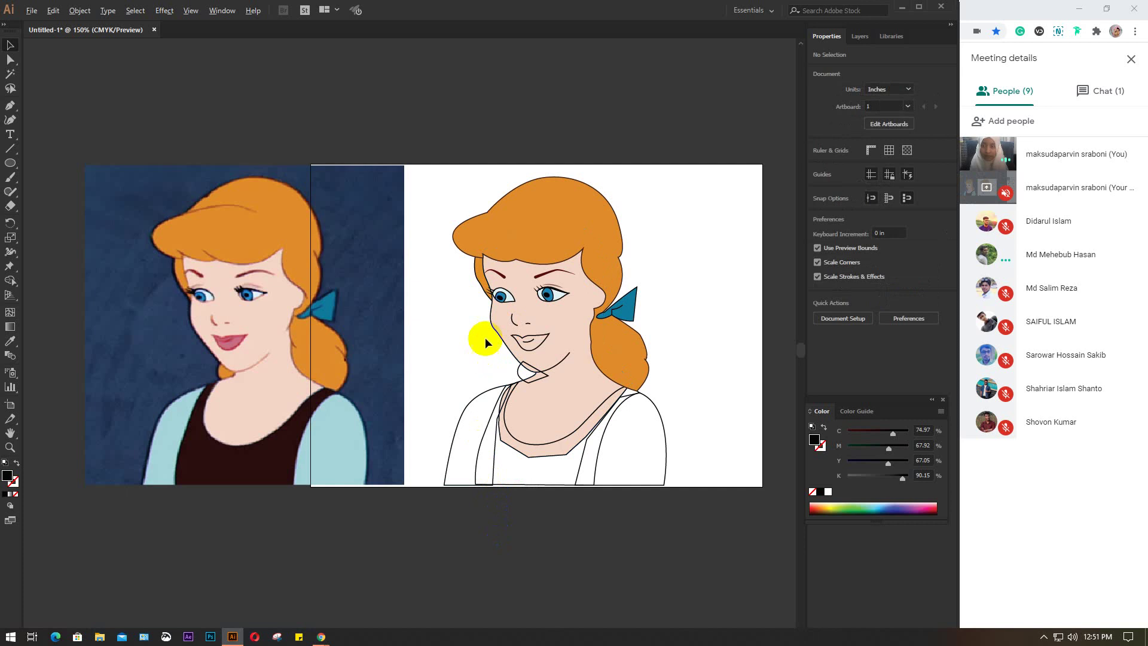
{"action": "scroll", "coordinate": [502, 293], "scroll_direction": "up", "scroll_amount": 2}
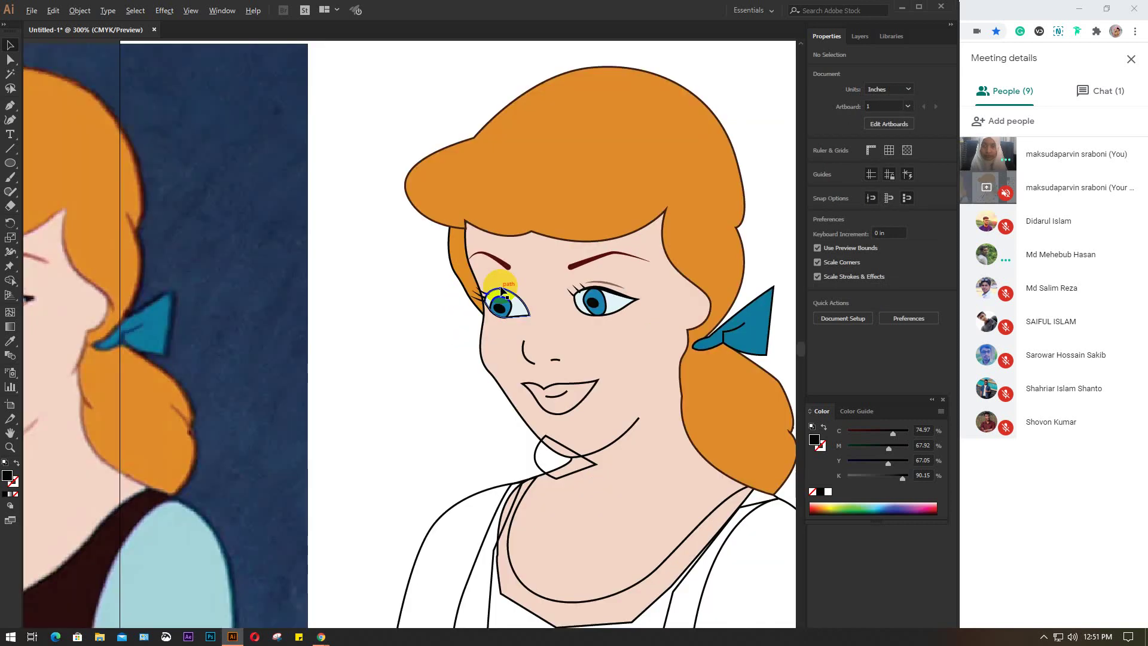
{"action": "scroll", "coordinate": [509, 296], "scroll_direction": "up", "scroll_amount": 1}
{"action": "scroll", "coordinate": [518, 299], "scroll_direction": "up", "scroll_amount": 1}
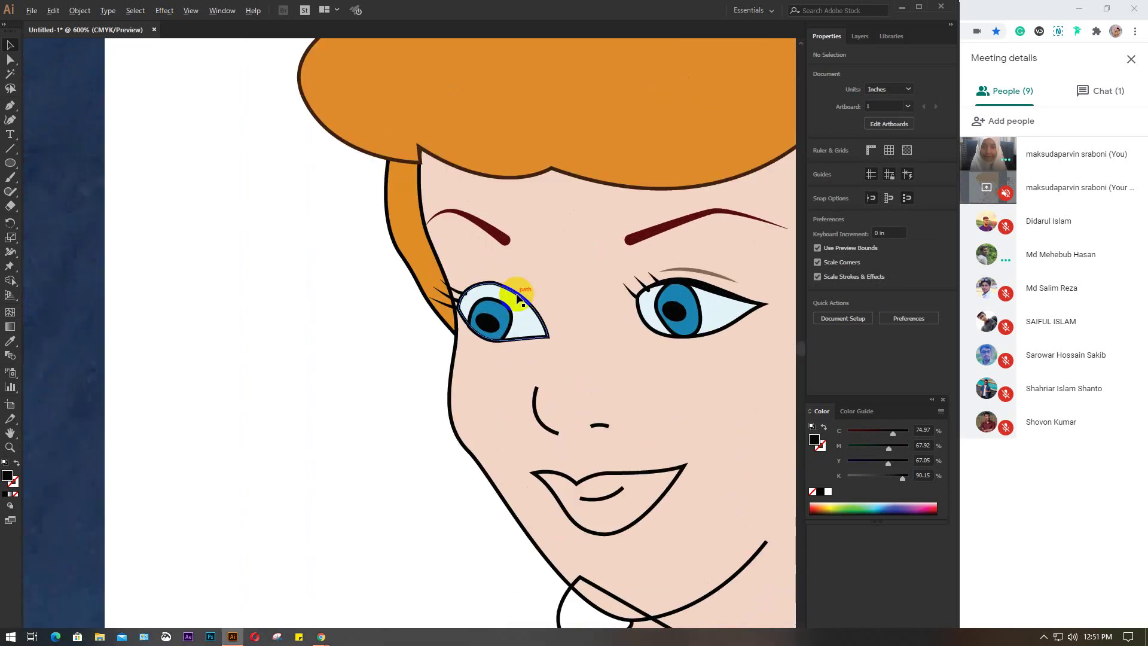
- Draw a curved Pen path along the upper lid of the left eye
{"action": "left_click", "coordinate": [10, 107]}
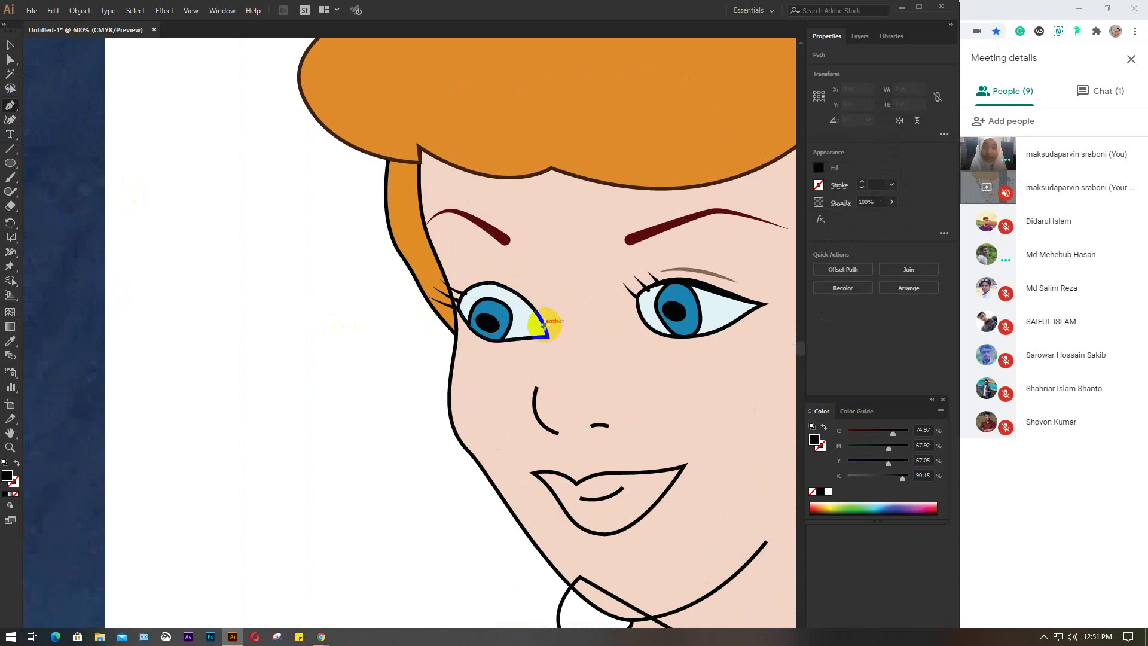
{"action": "left_click_drag", "start_coordinate": [543, 325], "coordinate": [494, 278]}
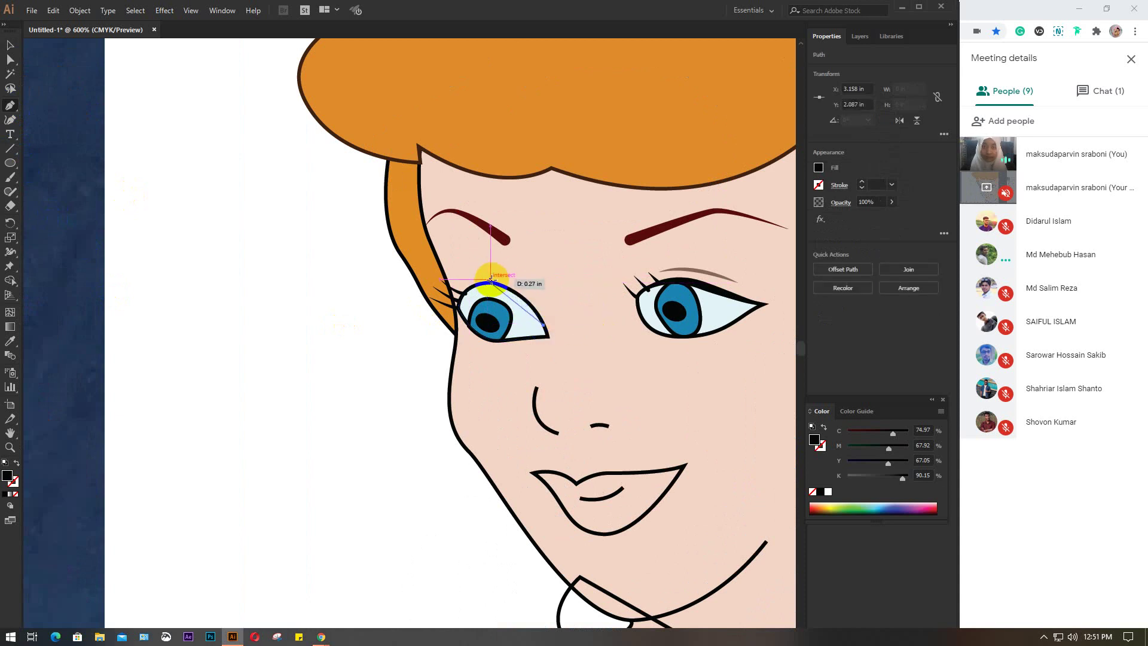
{"action": "left_click", "coordinate": [475, 293]}
{"action": "mouse_move", "coordinate": [494, 278]}
{"action": "left_mouse_down"}
{"action": "mouse_move", "coordinate": [453, 270]}
{"action": "mouse_move", "coordinate": [496, 278]}
{"action": "mouse_move", "coordinate": [458, 308]}
{"action": "mouse_move", "coordinate": [458, 291]}
{"action": "mouse_move", "coordinate": [468, 363]}
{"action": "left_mouse_up"}
{"action": "scroll", "coordinate": [460, 308], "scroll_direction": "up", "scroll_amount": 3}
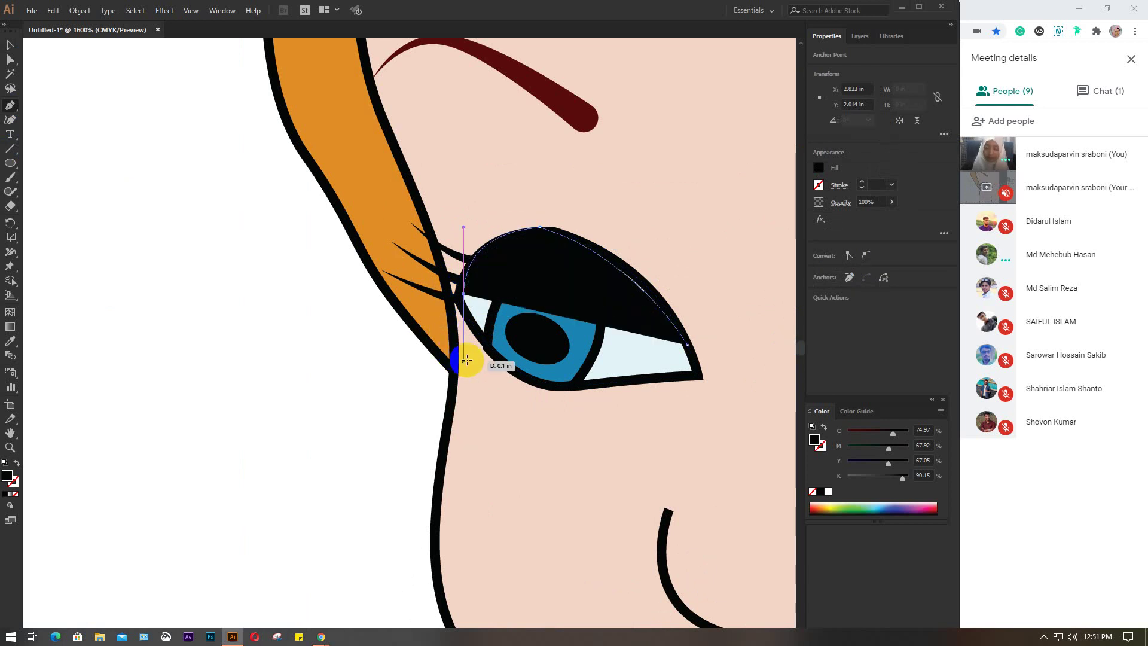
{"action": "key", "text": "v"}
- Remove the eyelid path's fill and set its stroke weight to 1 pt
{"action": "left_click", "coordinate": [818, 168]}
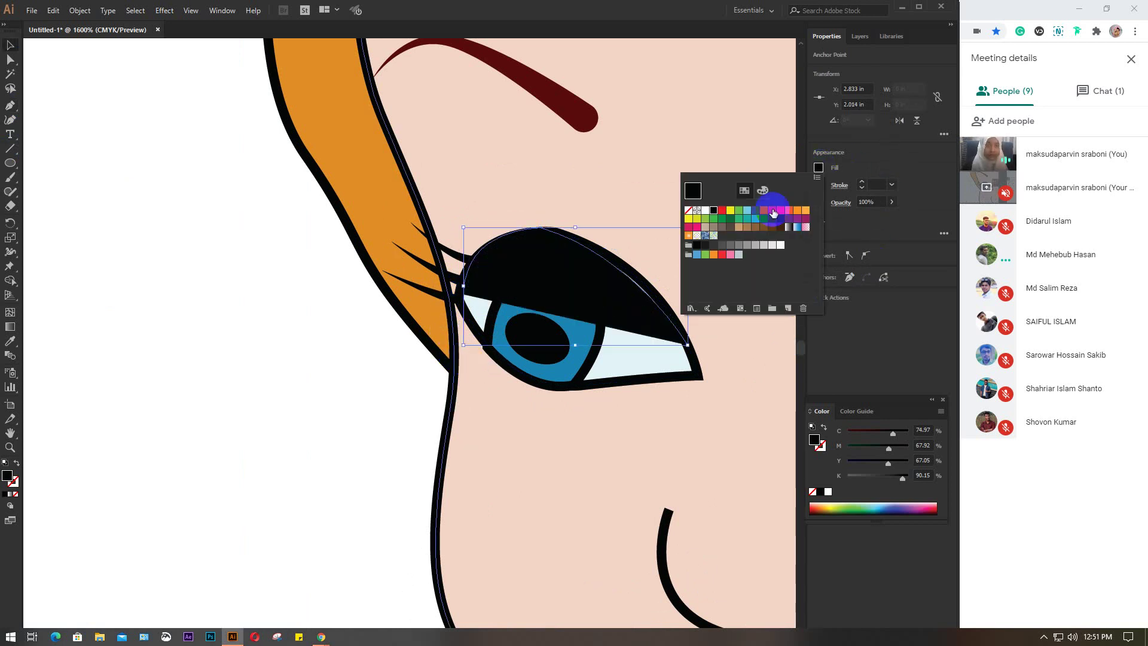
{"action": "left_click", "coordinate": [688, 209]}
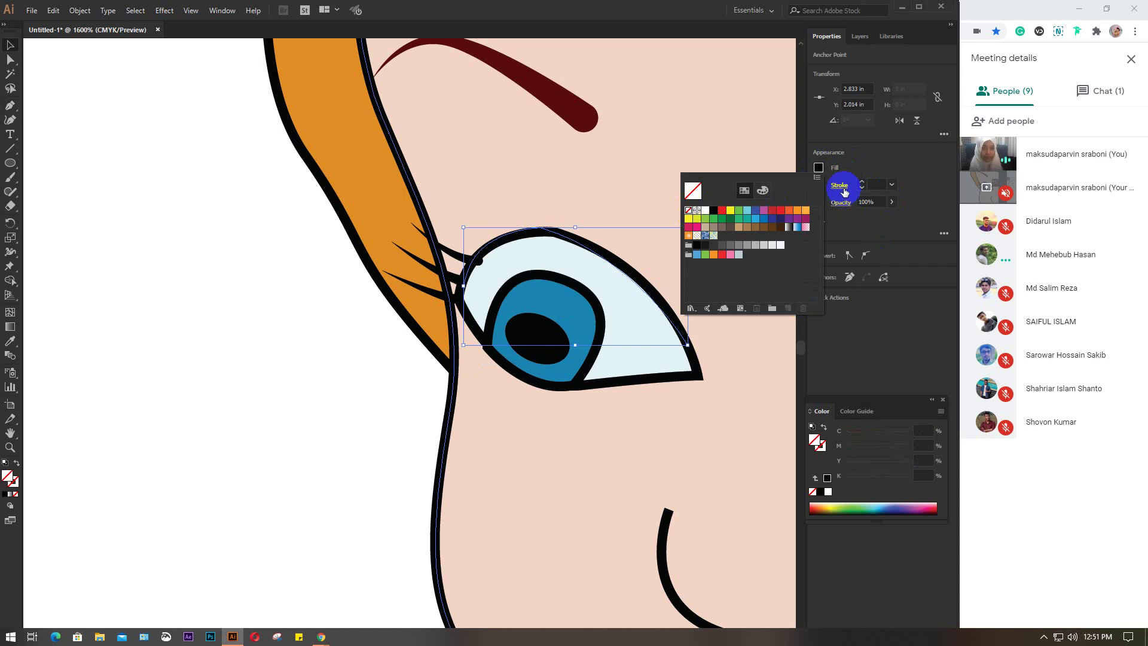
{"action": "left_click", "coordinate": [853, 190]}
{"action": "left_click", "coordinate": [792, 201]}
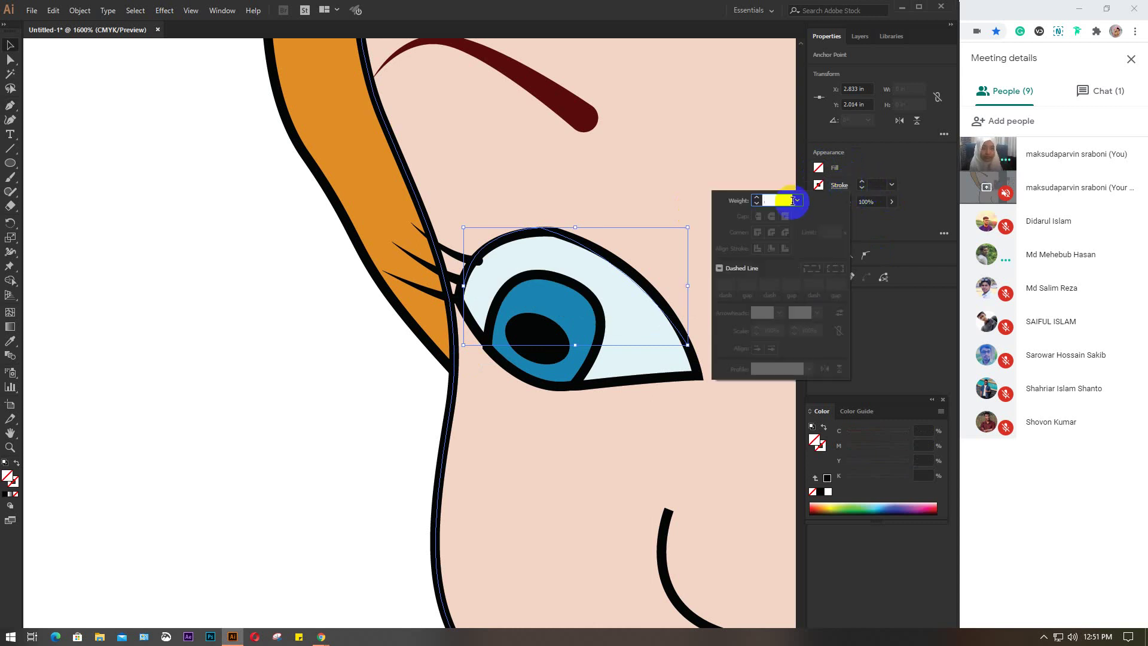
{"action": "type", "text": "0.25"}
{"action": "key", "text": "Return"}
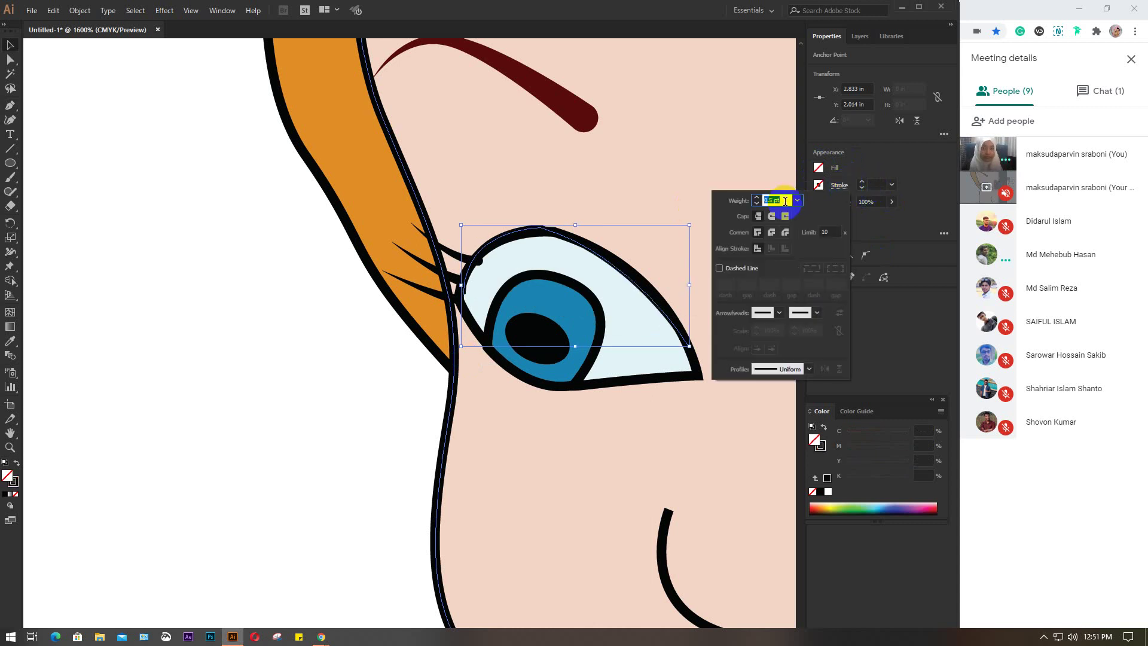
{"action": "key", "text": "Up"}
{"action": "key", "text": "Up"}
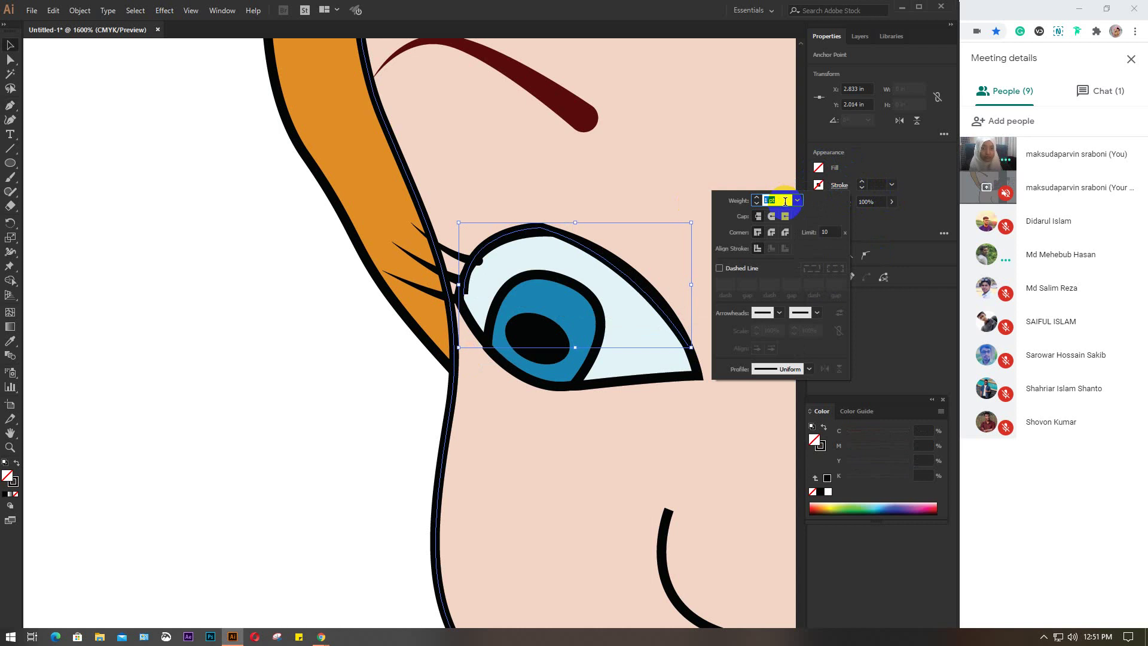
{"action": "key", "text": "Up"}
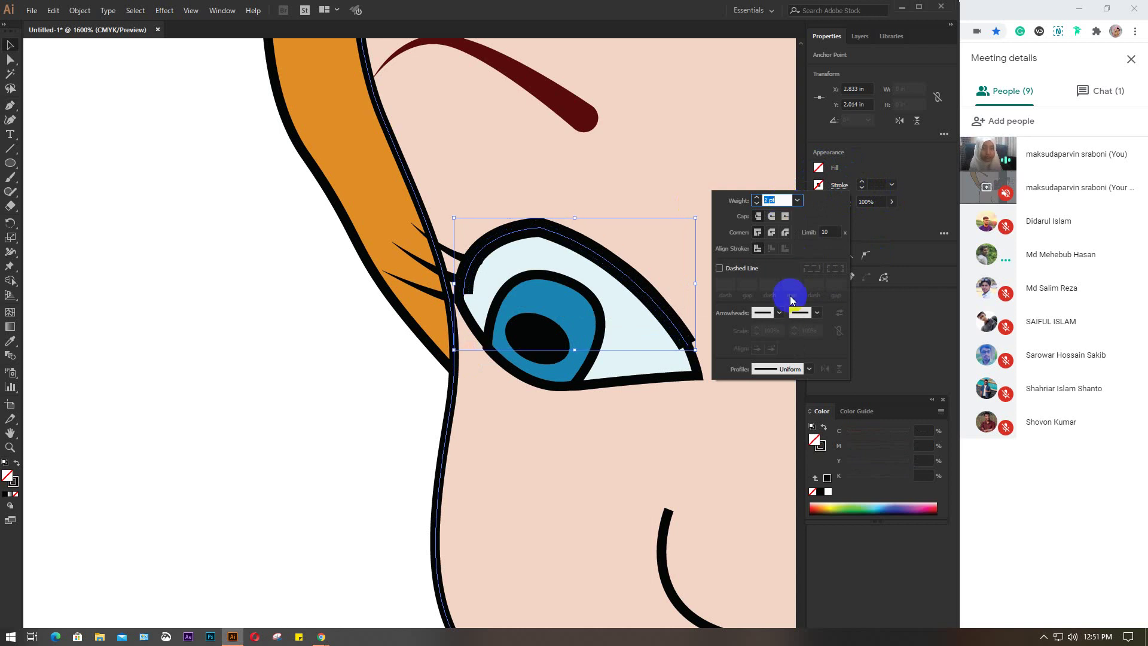
- Give the eyelid stroke a middle-thick width profile, round caps and 2 pt weight
{"action": "left_click", "coordinate": [810, 369]}
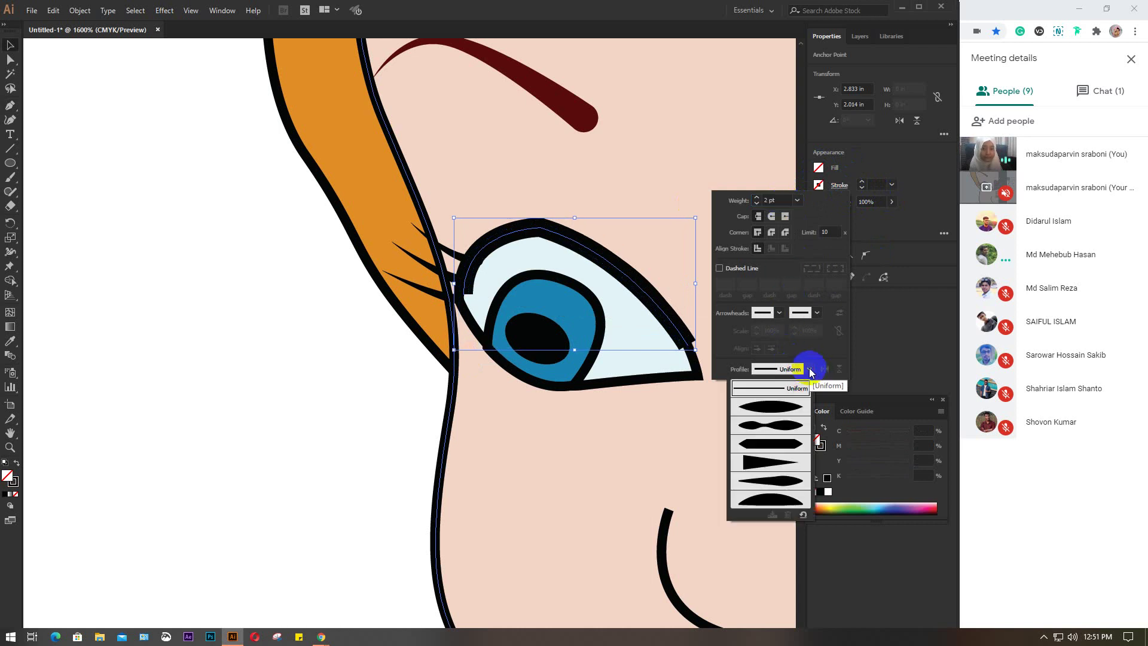
{"action": "left_click", "coordinate": [779, 466]}
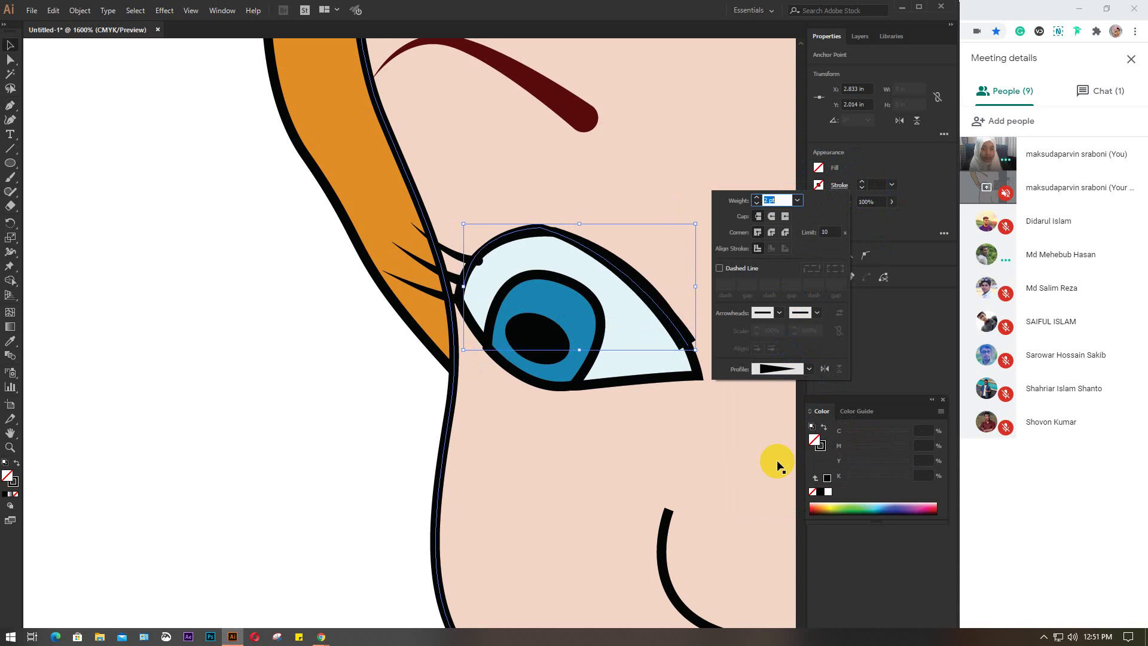
{"action": "left_click", "coordinate": [825, 369]}
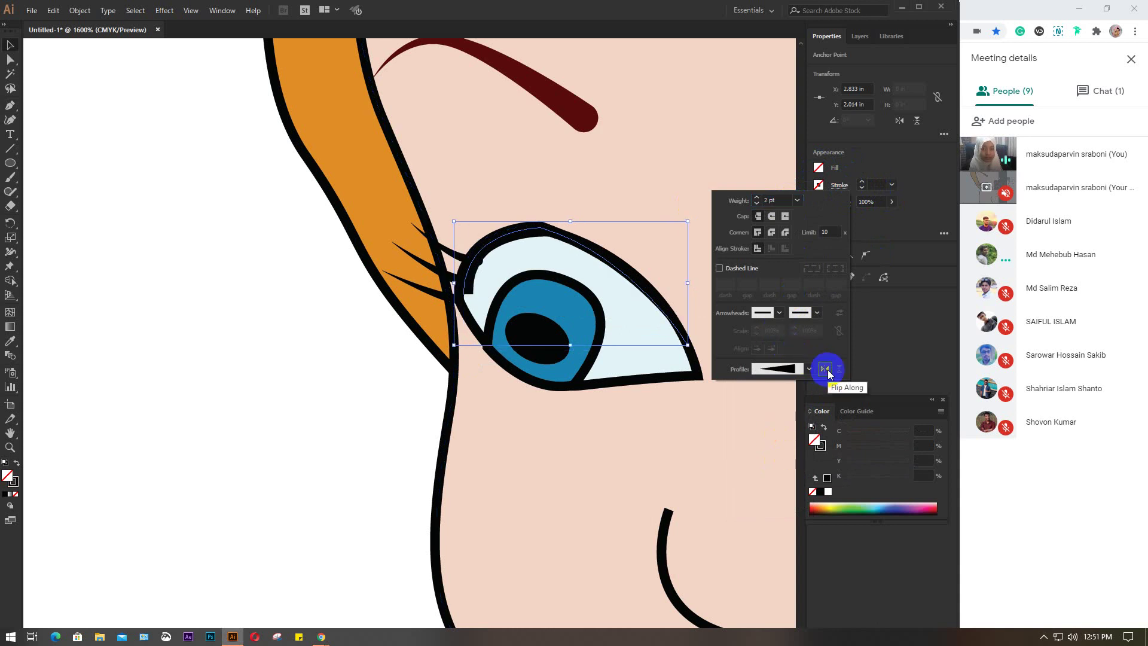
{"action": "left_click", "coordinate": [773, 219]}
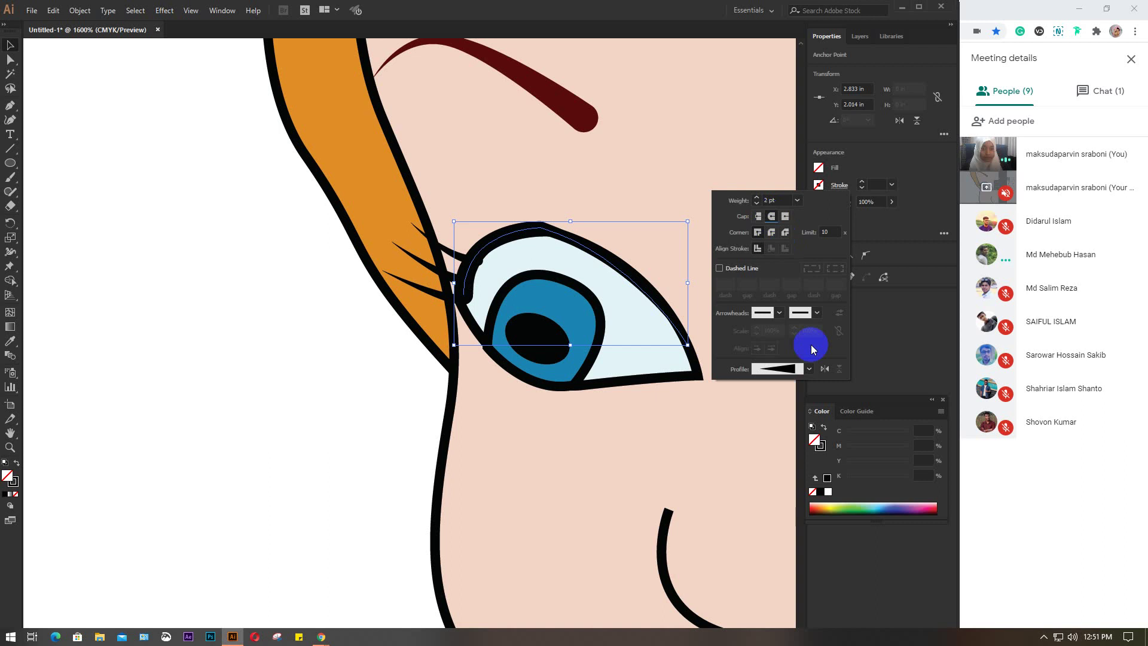
{"action": "left_click", "coordinate": [809, 369]}
{"action": "left_click", "coordinate": [789, 405]}
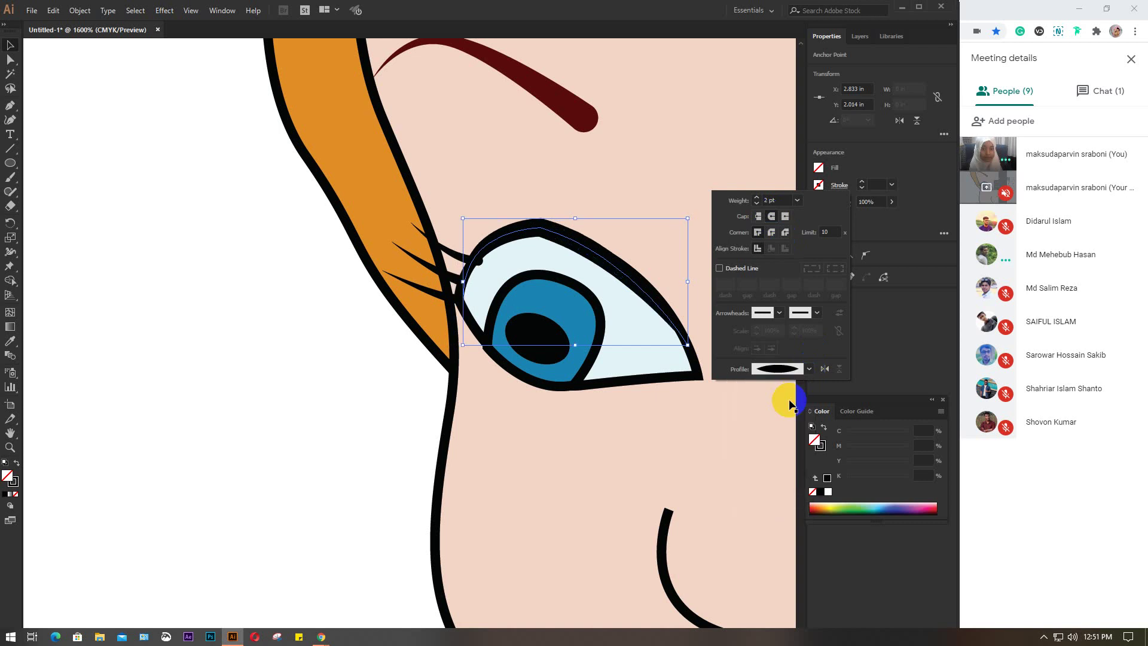
{"action": "left_click", "coordinate": [797, 200]}
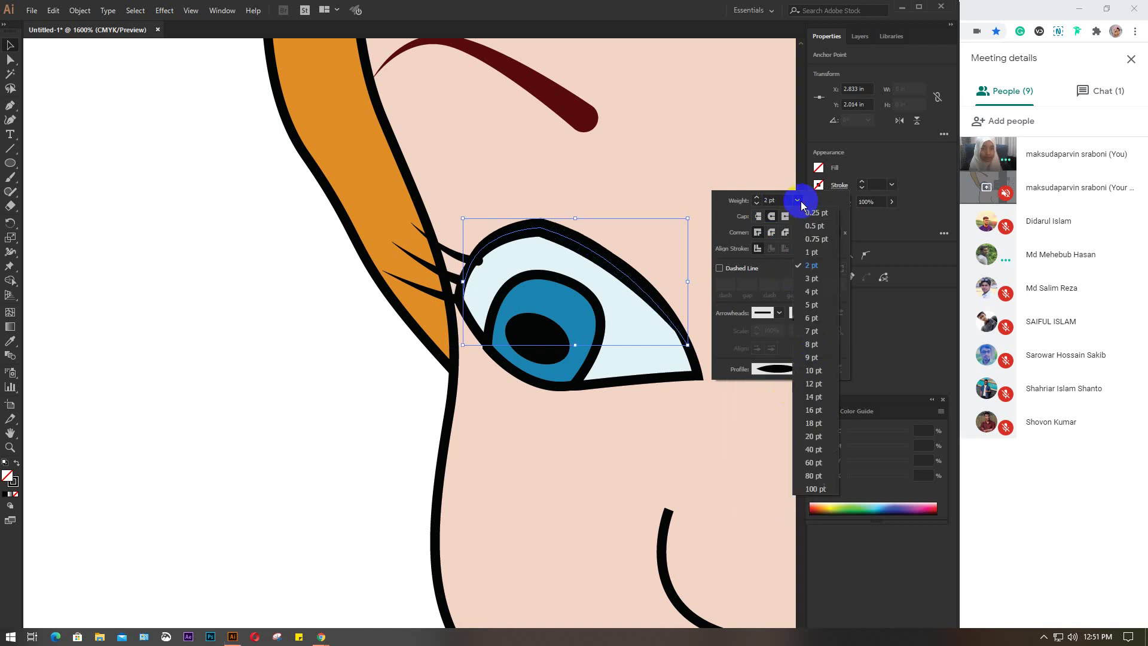
{"action": "left_click", "coordinate": [819, 185]}
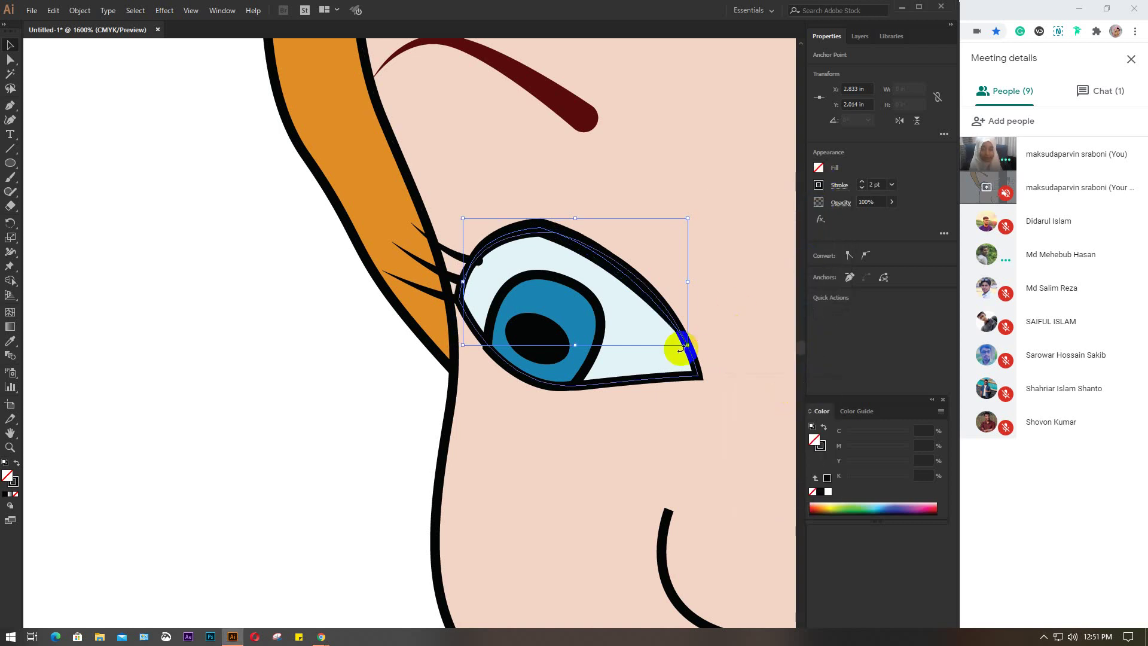
{"action": "scroll", "coordinate": [682, 347], "scroll_direction": "down", "scroll_amount": 1}
{"action": "scroll", "coordinate": [677, 342], "scroll_direction": "down", "scroll_amount": 2}
- Copy the thin brown crease line from the right eye above the left eye and nudge it down
{"action": "scroll", "coordinate": [678, 341], "scroll_direction": "down", "scroll_amount": 1}
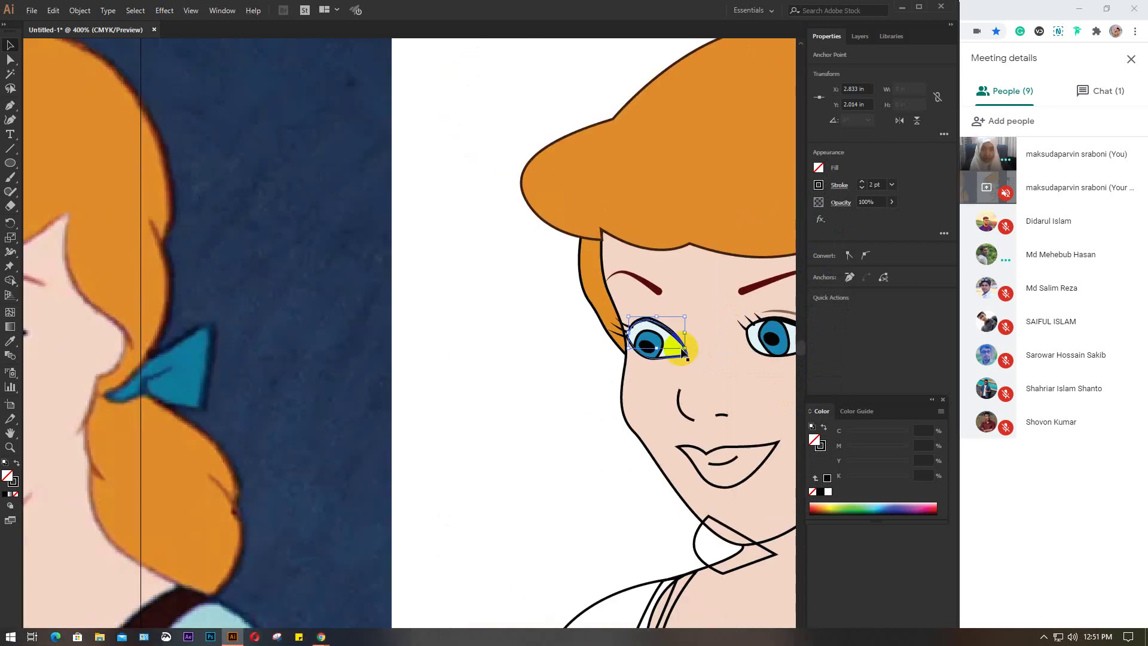
{"action": "left_click_drag", "start_coordinate": [681, 405], "coordinate": [568, 353]}
{"action": "left_click", "coordinate": [193, 339]}
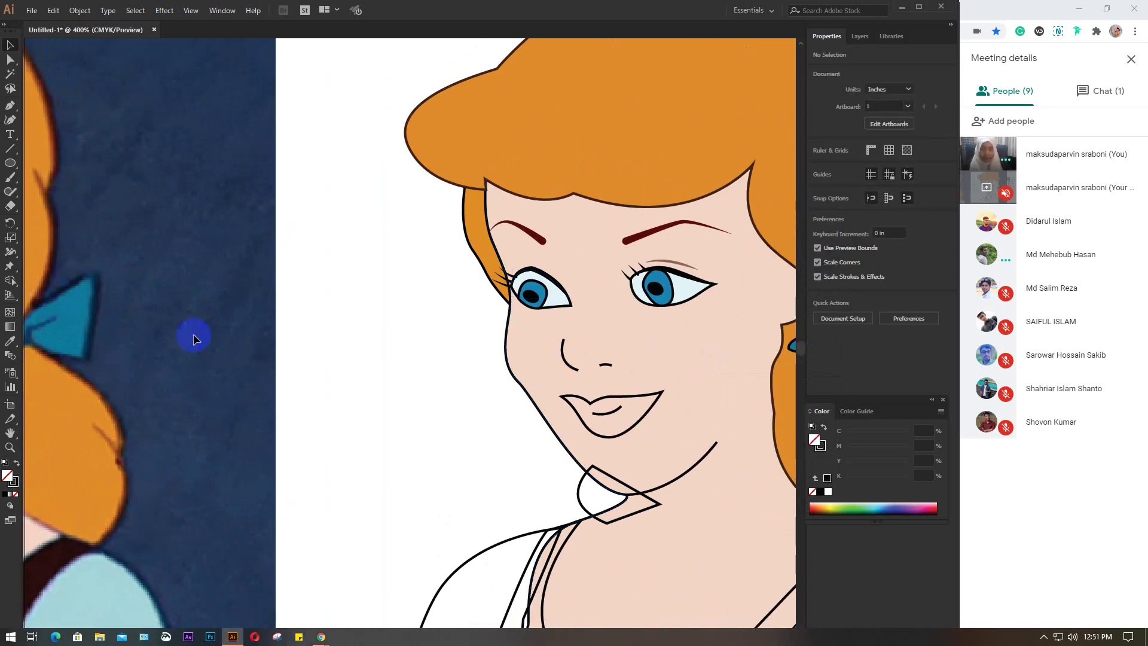
{"action": "scroll", "coordinate": [193, 338], "scroll_direction": "down", "scroll_amount": 1}
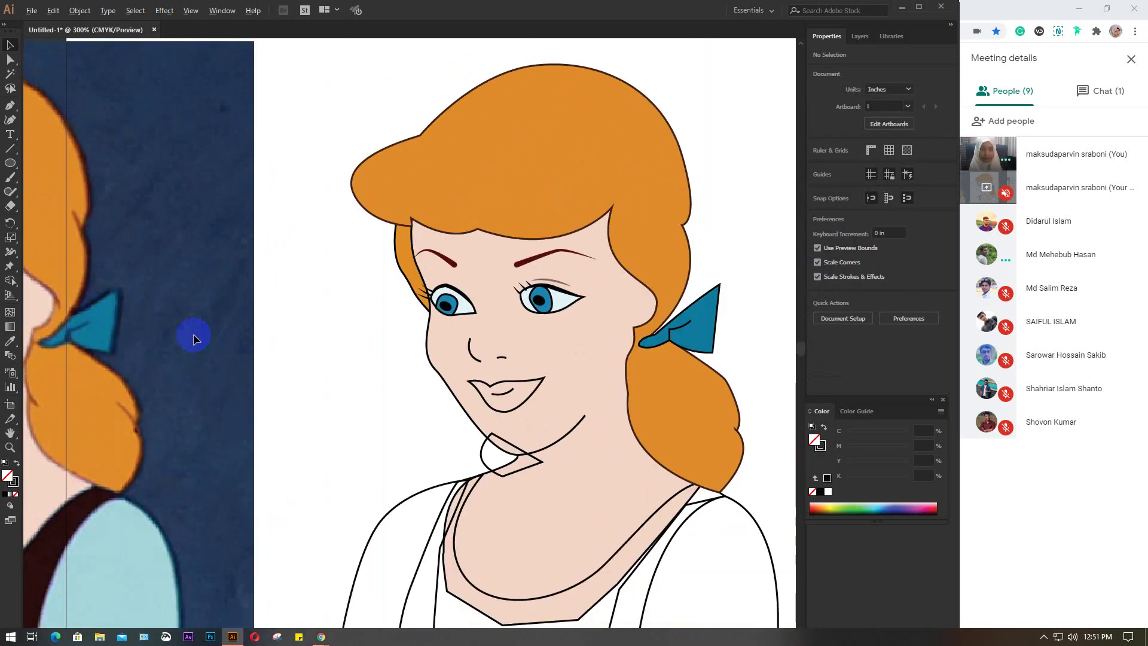
{"action": "scroll", "coordinate": [193, 339], "scroll_direction": "up", "scroll_amount": 2}
{"action": "left_click_drag", "start_coordinate": [661, 256], "coordinate": [349, 262]}
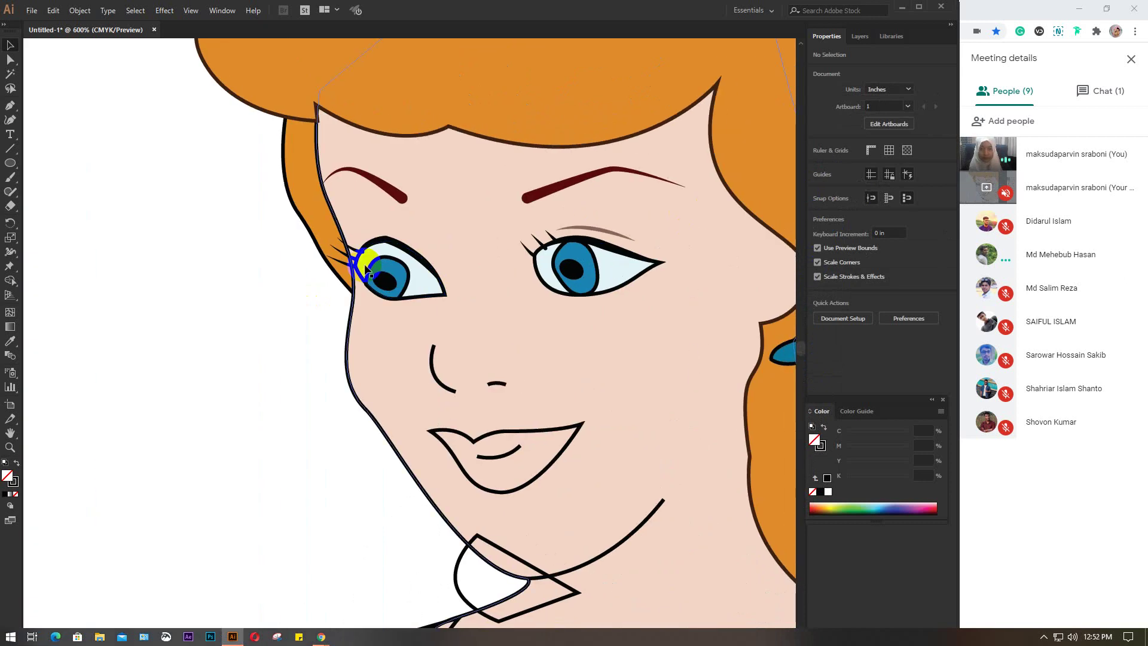
{"action": "left_click", "coordinate": [599, 237]}
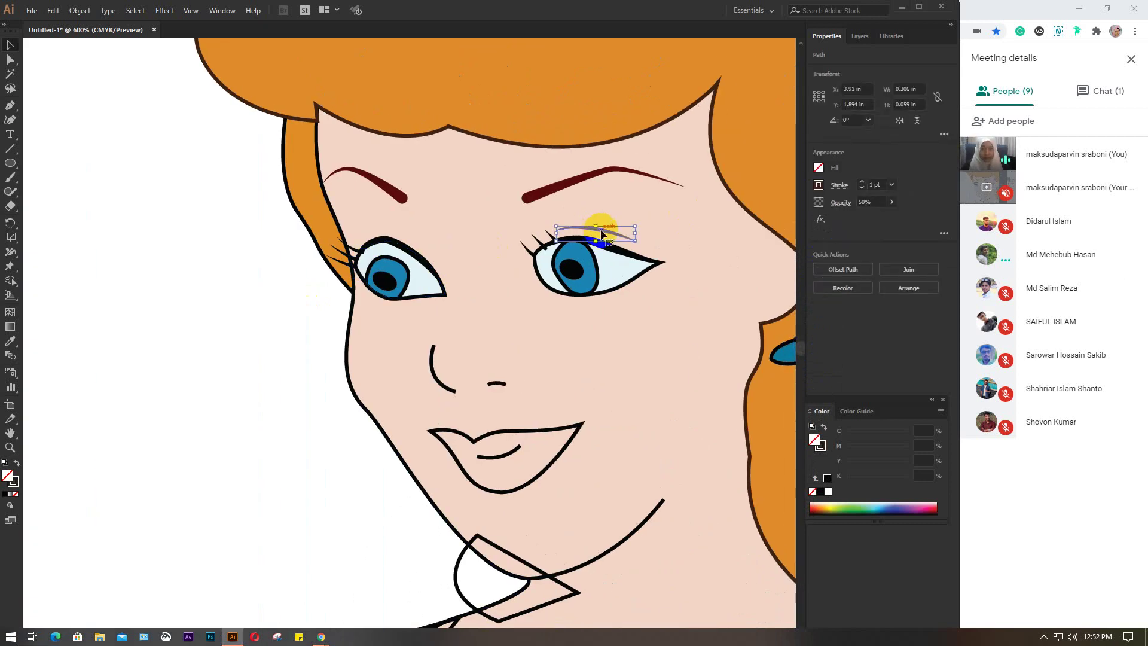
{"action": "mouse_move", "coordinate": [603, 233]}
{"action": "left_mouse_down"}
{"action": "mouse_move", "coordinate": [393, 234]}
{"action": "mouse_move", "coordinate": [431, 217]}
{"action": "left_mouse_up"}
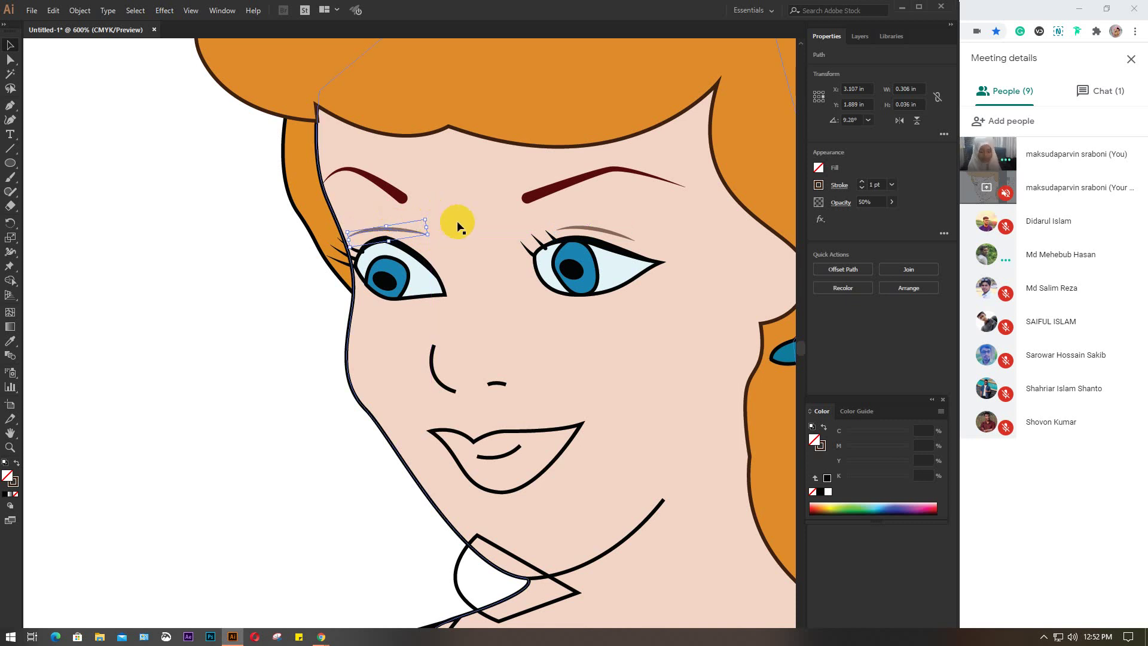
{"action": "key", "text": "Down"}
{"action": "key", "text": "Down"}
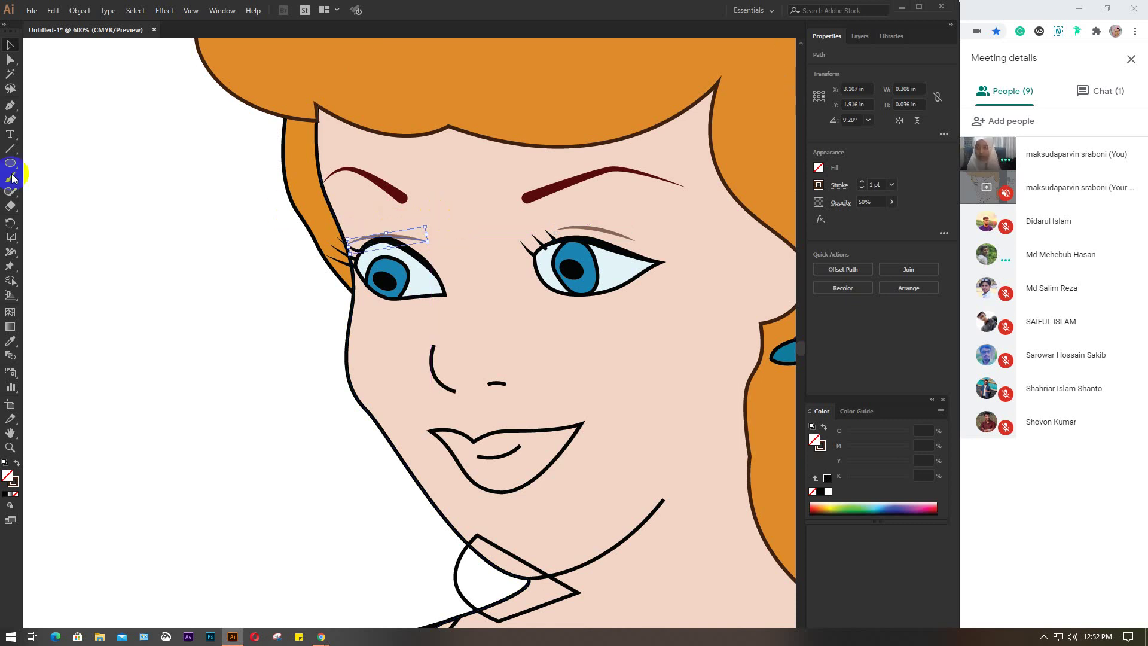
- Move the crease's end points inward and raise its arch with Direct Selection
{"action": "left_click", "coordinate": [10, 60]}
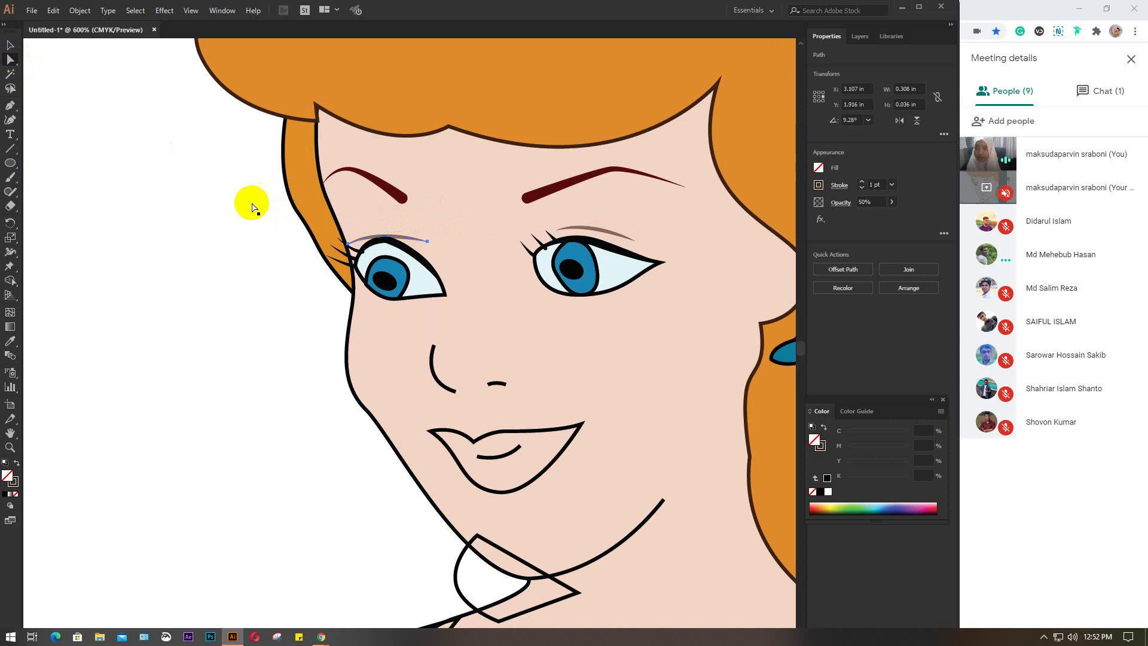
{"action": "scroll", "coordinate": [383, 244], "scroll_direction": "up", "scroll_amount": 4}
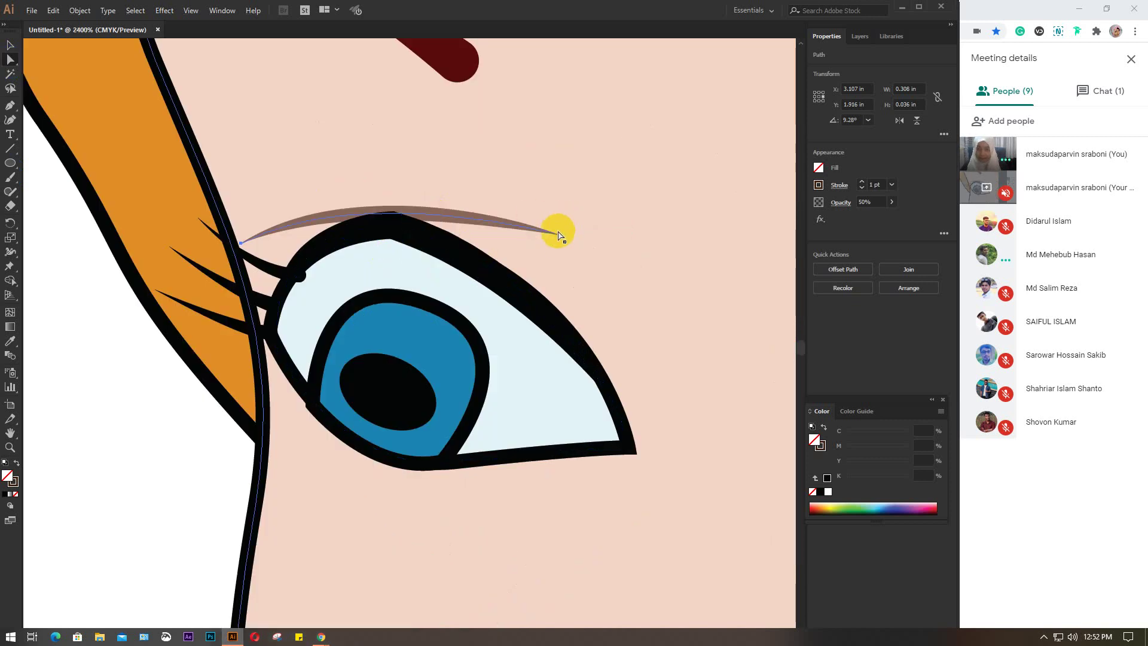
{"action": "left_click", "coordinate": [559, 234]}
{"action": "left_click_drag", "start_coordinate": [362, 181], "coordinate": [370, 145]}
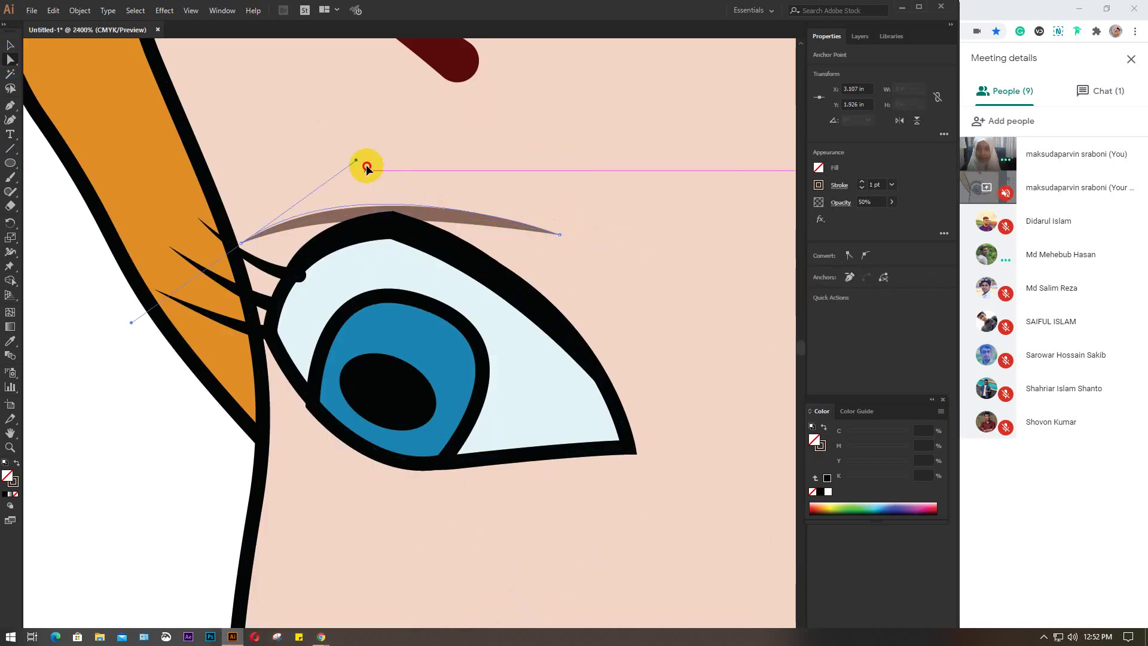
{"action": "left_click", "coordinate": [241, 244]}
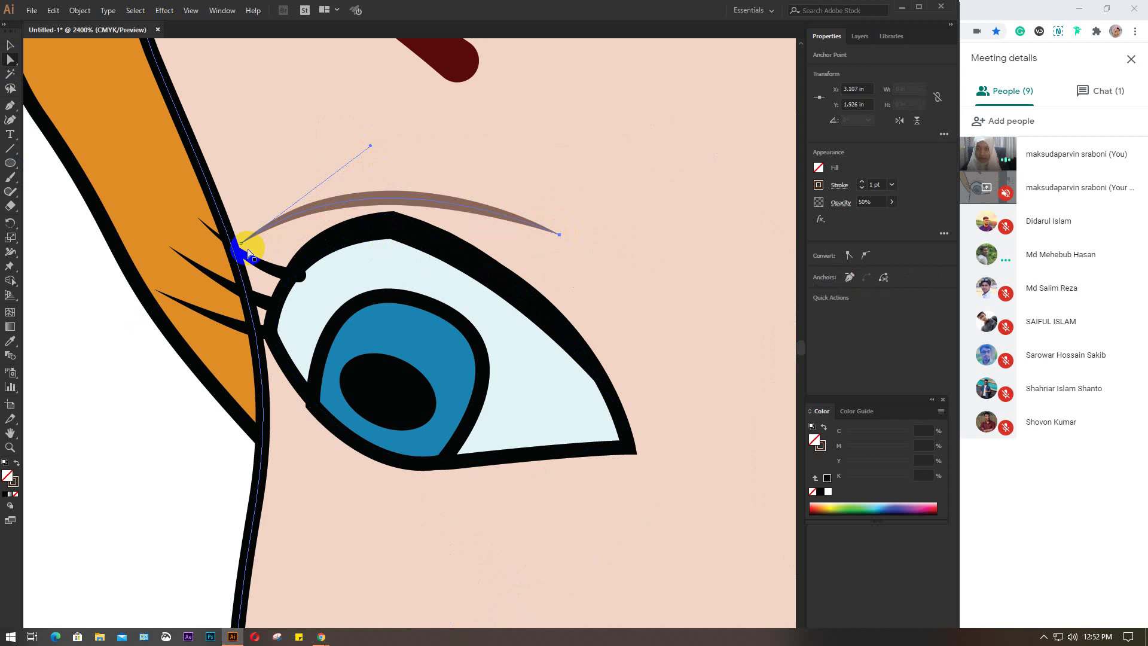
{"action": "left_click", "coordinate": [242, 244]}
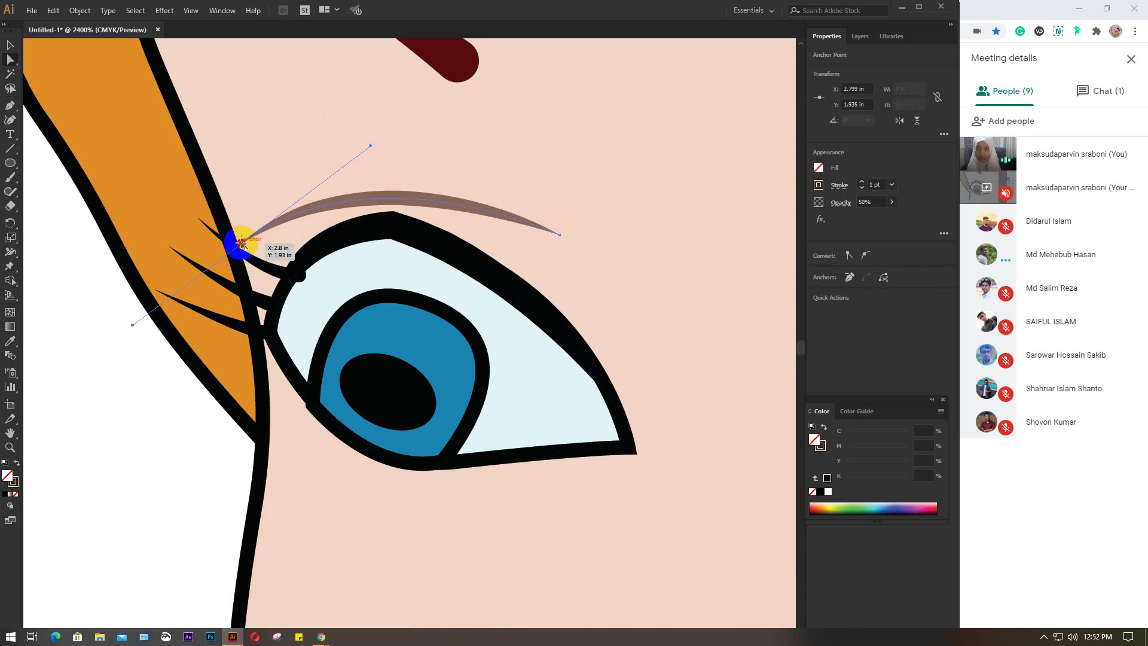
{"action": "mouse_move", "coordinate": [242, 244]}
{"action": "left_mouse_down"}
{"action": "mouse_move", "coordinate": [265, 240]}
{"action": "mouse_move", "coordinate": [270, 253]}
{"action": "left_mouse_up"}
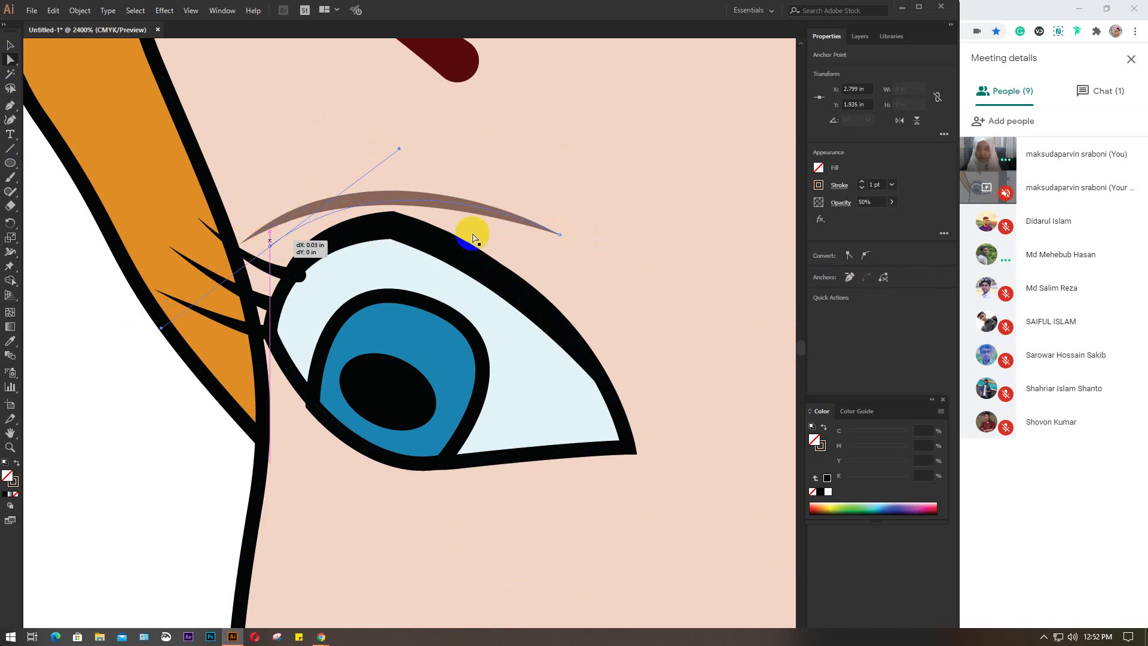
{"action": "left_click", "coordinate": [559, 237]}
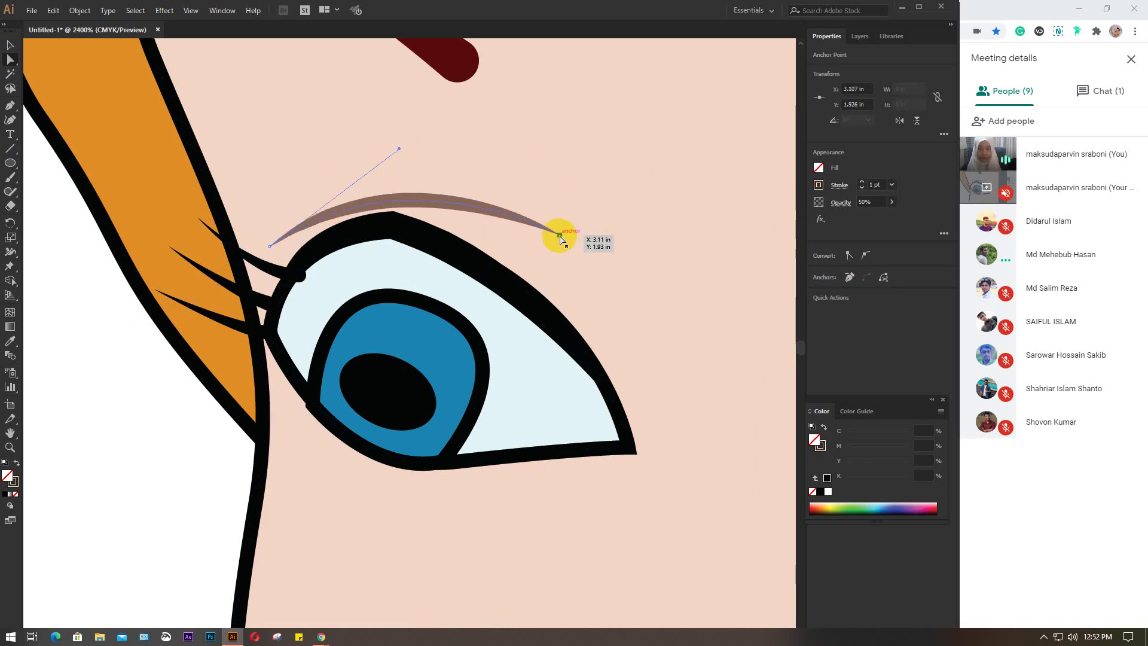
{"action": "left_click_drag", "start_coordinate": [560, 238], "coordinate": [528, 247]}
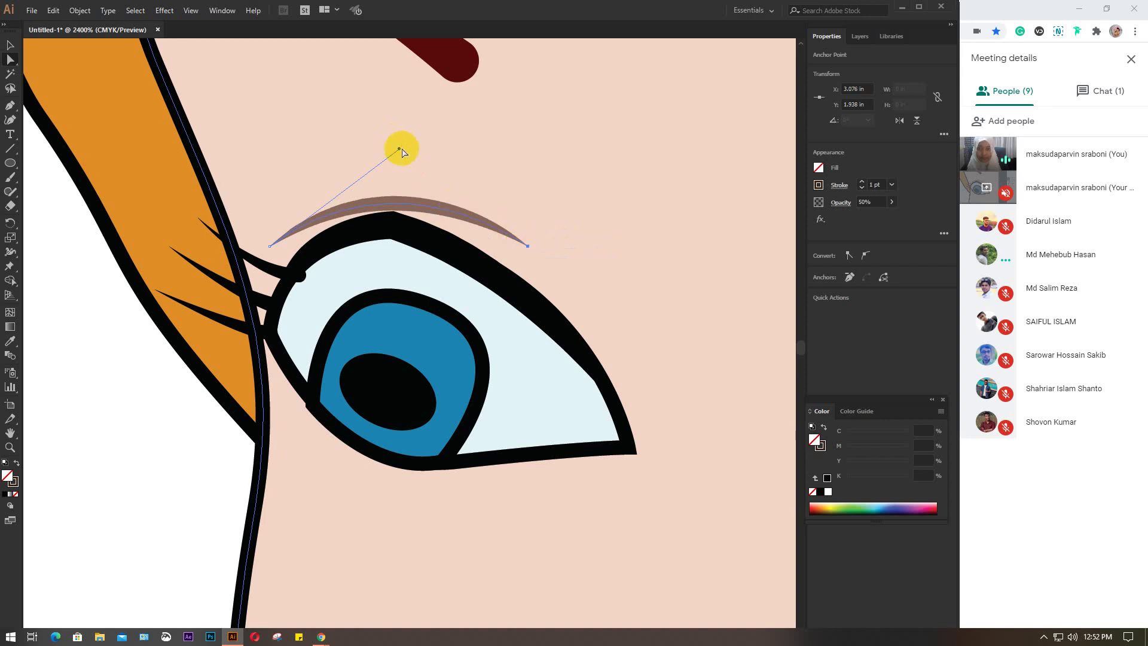
{"action": "left_click_drag", "start_coordinate": [400, 149], "coordinate": [399, 132]}
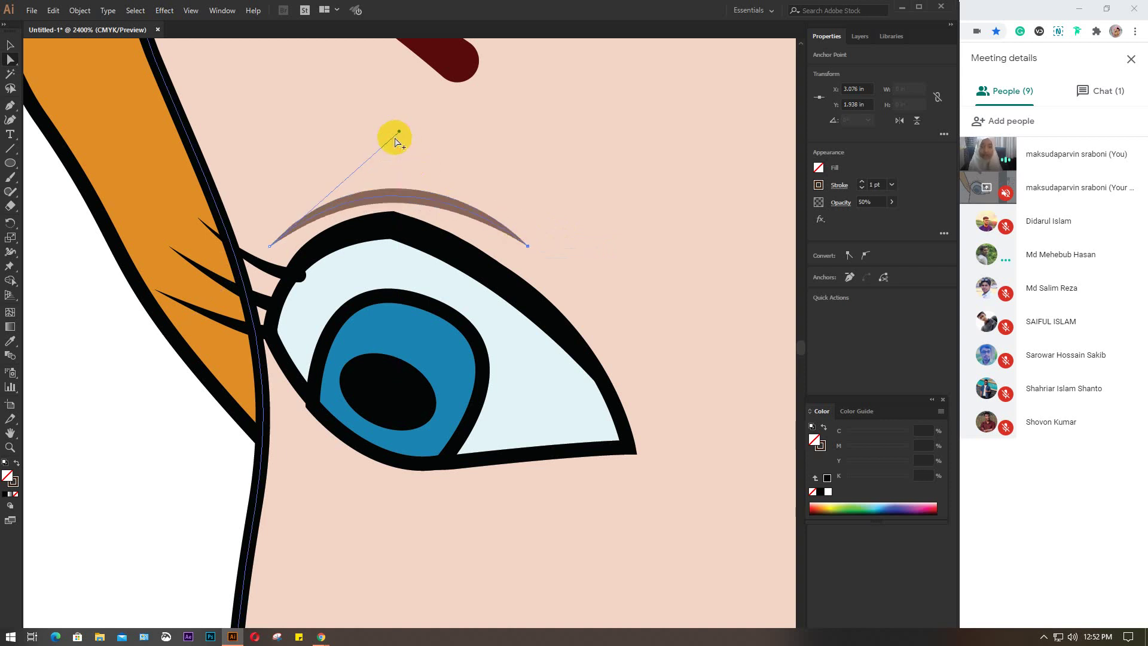
- Refine the crease's ends and arch so it hugs the left upper eyelid
{"action": "scroll", "coordinate": [400, 179], "scroll_direction": "down", "scroll_amount": 5, "text": "alt"}
{"action": "scroll", "coordinate": [417, 234], "scroll_direction": "down", "scroll_amount": 2, "text": "alt"}
{"action": "scroll", "coordinate": [417, 235], "scroll_direction": "down", "scroll_amount": 1, "text": "alt"}
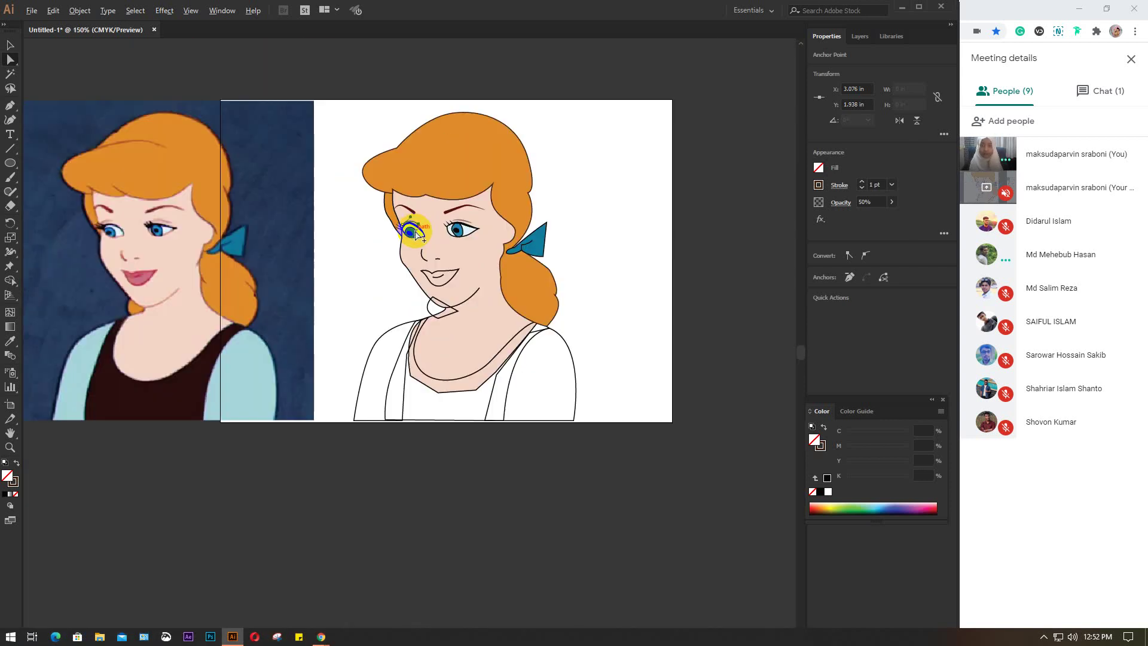
{"action": "scroll", "coordinate": [418, 223], "scroll_direction": "up", "scroll_amount": 4, "text": "alt"}
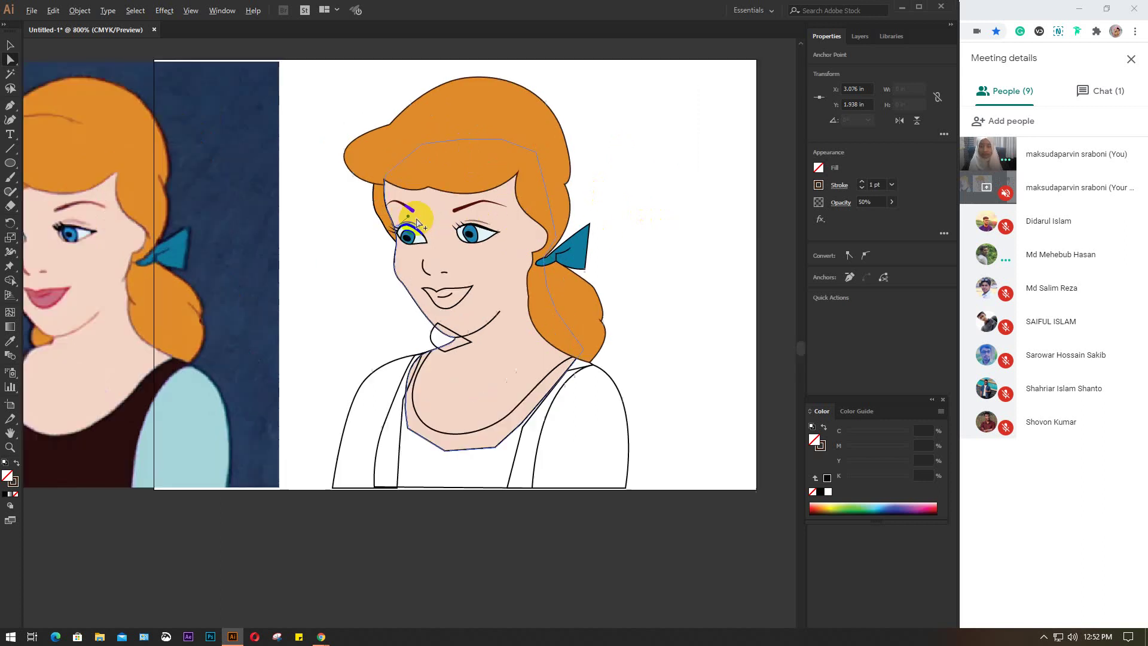
{"action": "scroll", "coordinate": [416, 223], "scroll_direction": "up", "scroll_amount": 2, "text": "alt"}
{"action": "scroll", "coordinate": [411, 223], "scroll_direction": "up", "scroll_amount": 1, "text": "alt"}
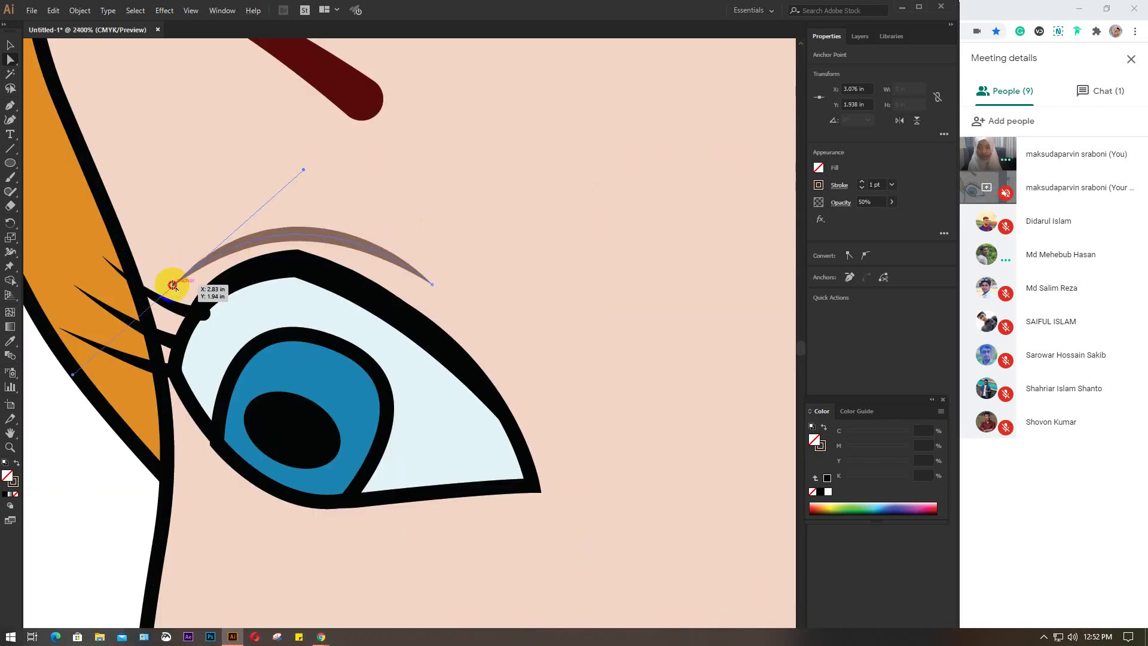
{"action": "left_click_drag", "start_coordinate": [173, 284], "coordinate": [145, 299]}
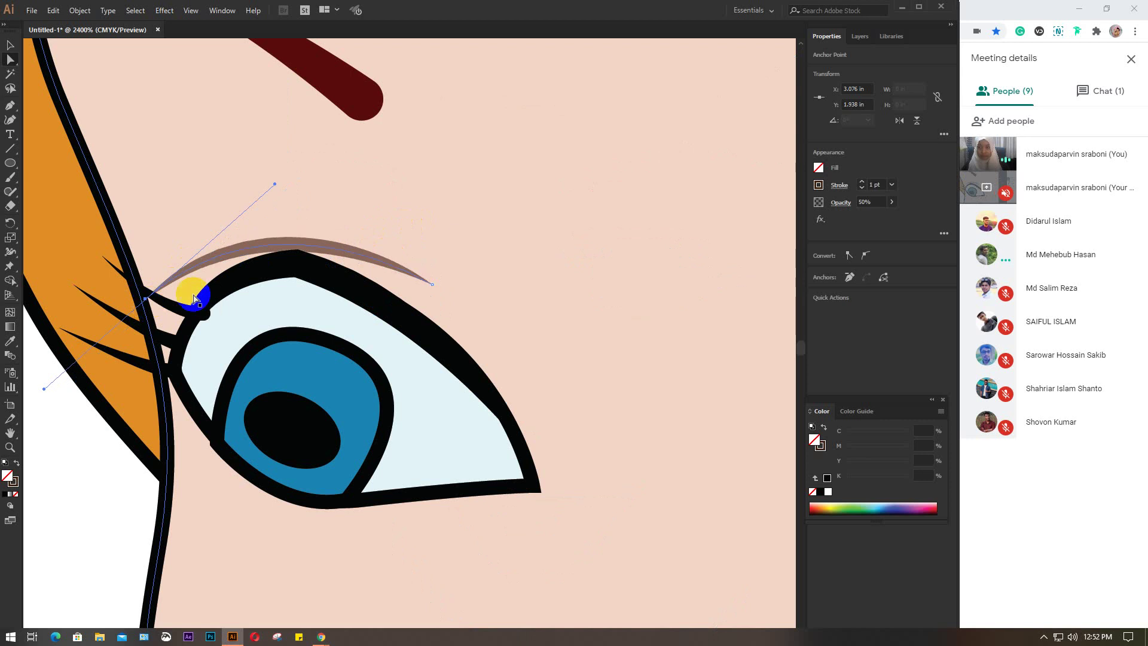
{"action": "left_click_drag", "start_coordinate": [274, 181], "coordinate": [260, 155]}
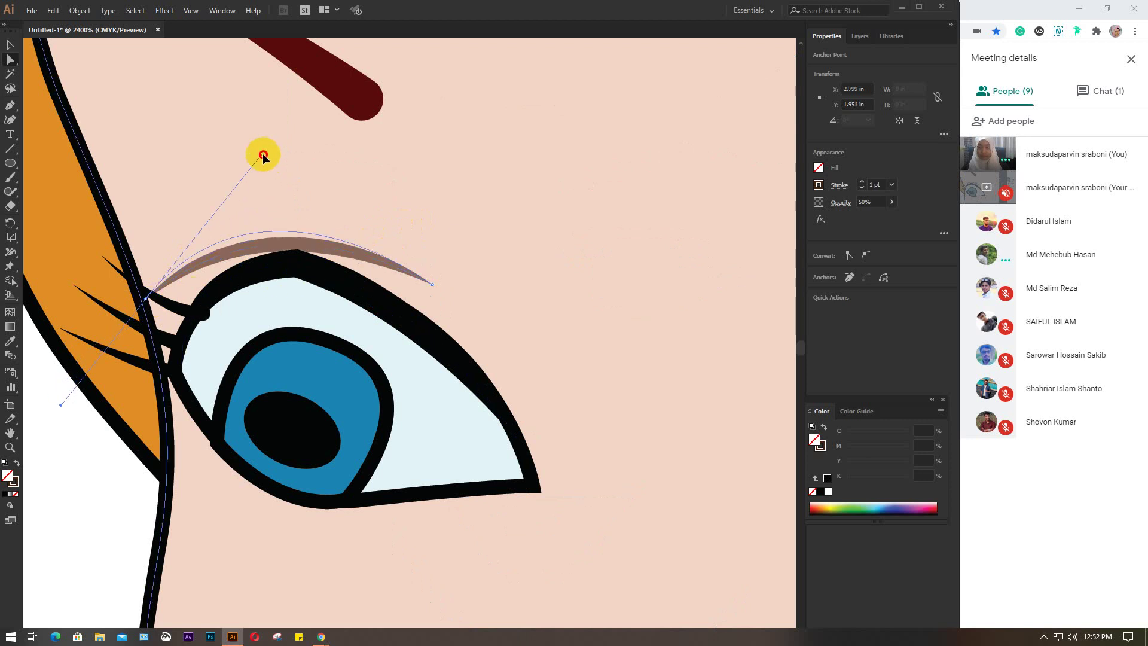
{"action": "left_click_drag", "start_coordinate": [432, 287], "coordinate": [405, 260]}
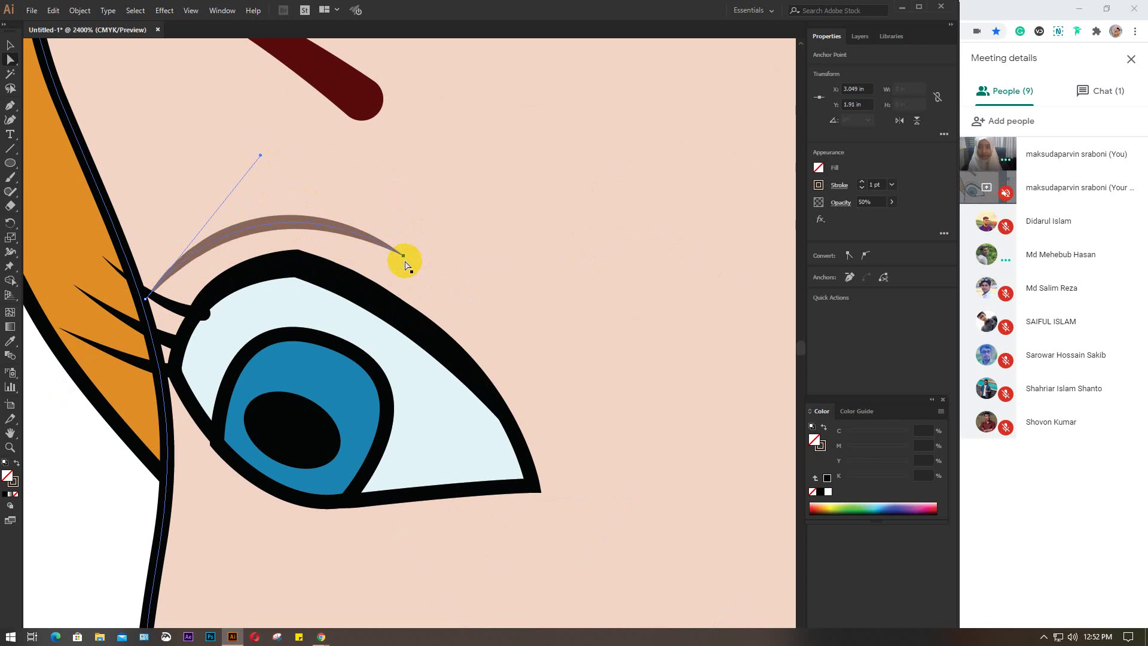
{"action": "scroll", "coordinate": [415, 259], "scroll_direction": "down", "scroll_amount": 7}
{"action": "scroll", "coordinate": [418, 266], "scroll_direction": "down", "scroll_amount": 1}
{"action": "scroll", "coordinate": [384, 256], "scroll_direction": "down", "scroll_amount": 1}
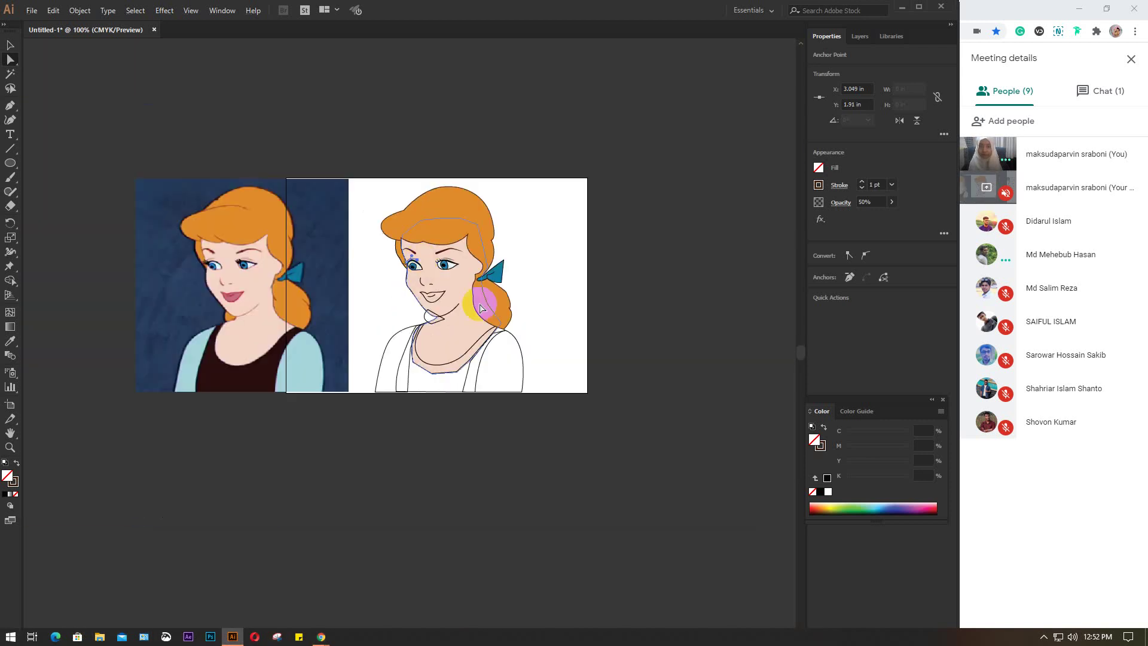
- Fill the lips with pink sampled from the reference
{"action": "left_click", "coordinate": [645, 275]}
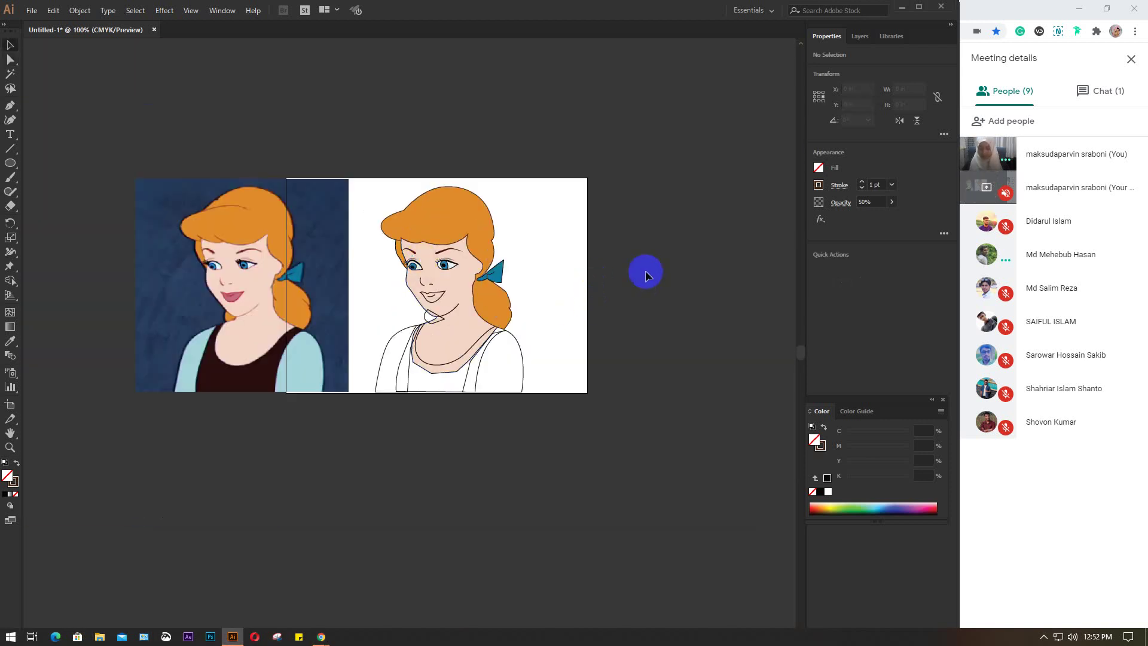
{"action": "scroll", "coordinate": [451, 313], "scroll_direction": "up", "scroll_amount": 1}
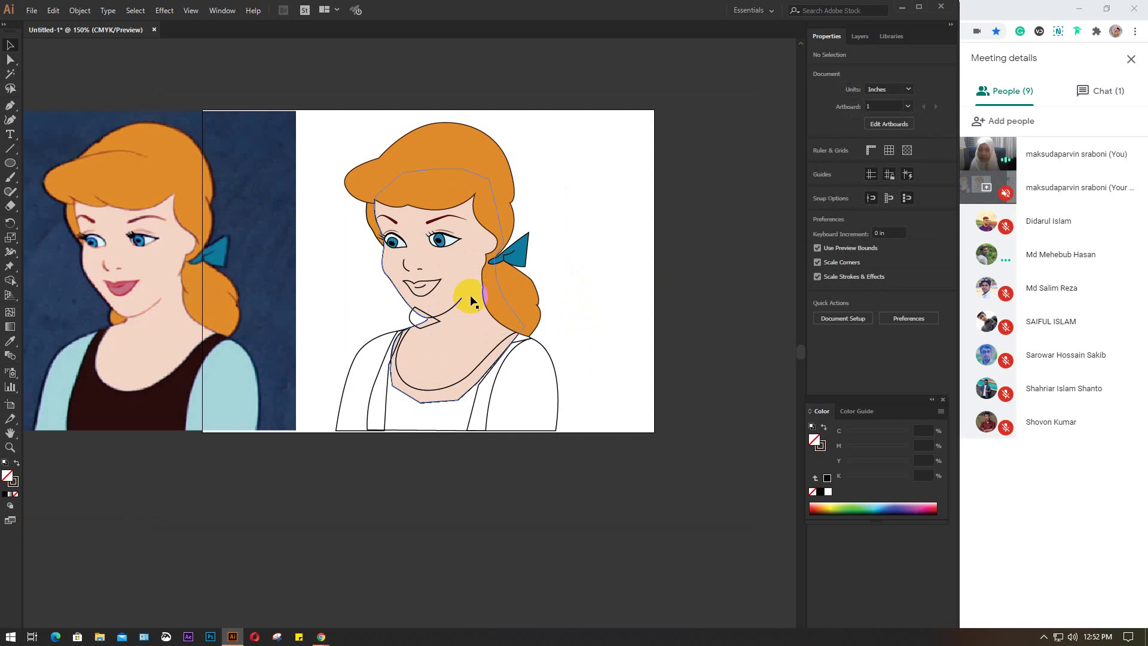
{"action": "left_click", "coordinate": [436, 284]}
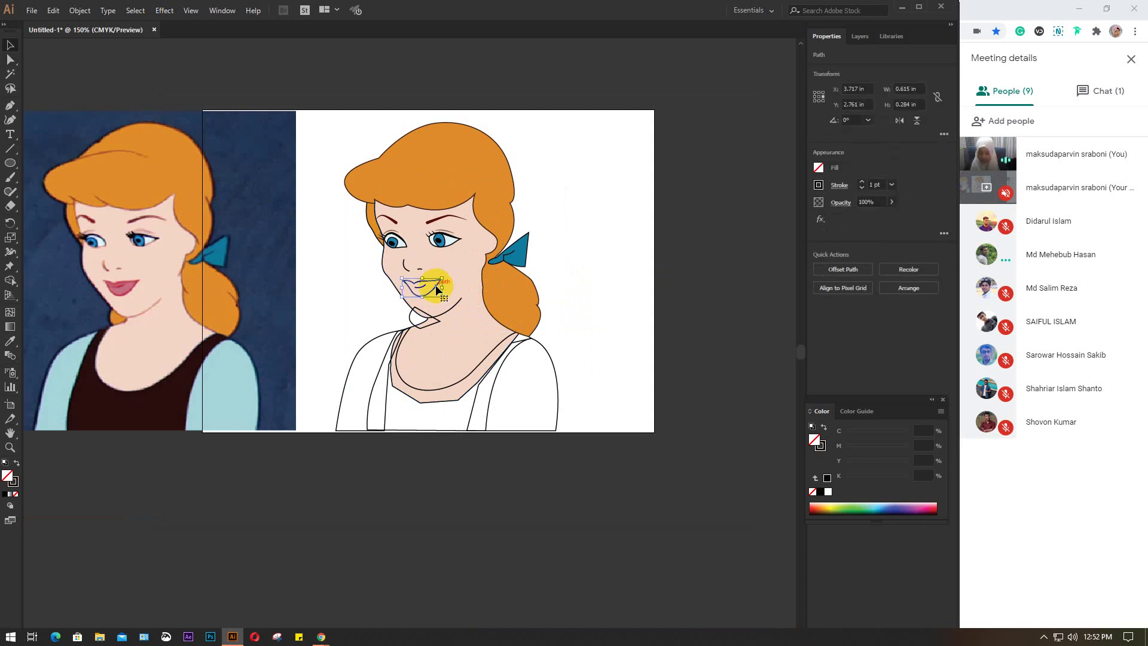
{"action": "key", "text": "i"}
{"action": "left_click", "coordinate": [122, 292]}
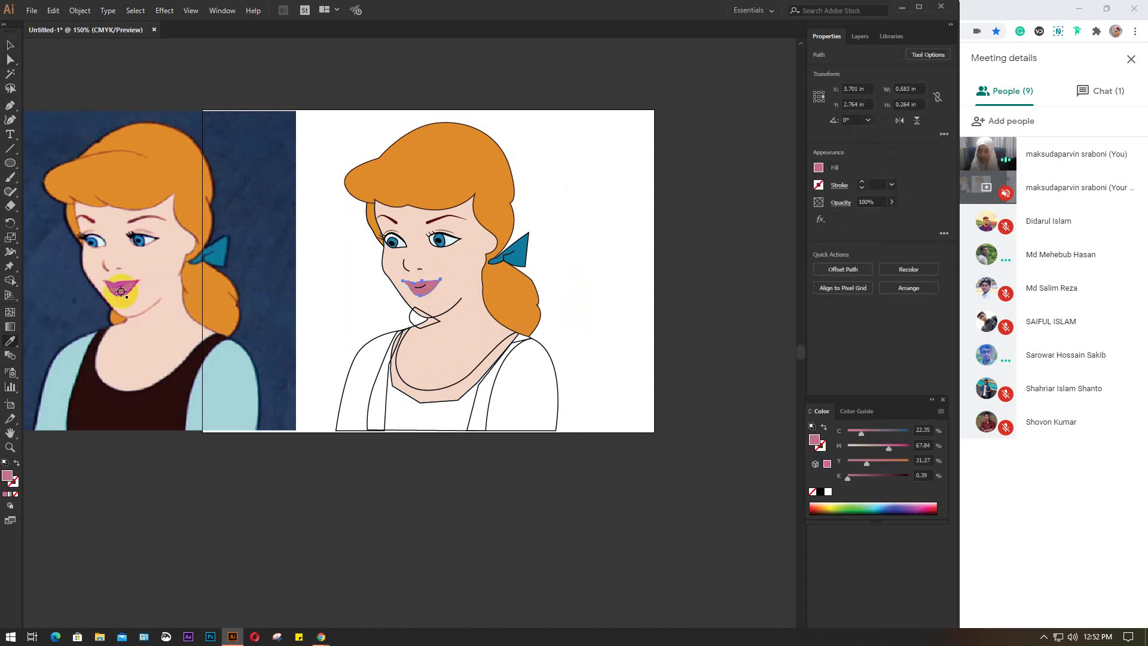
{"action": "key", "text": "v"}
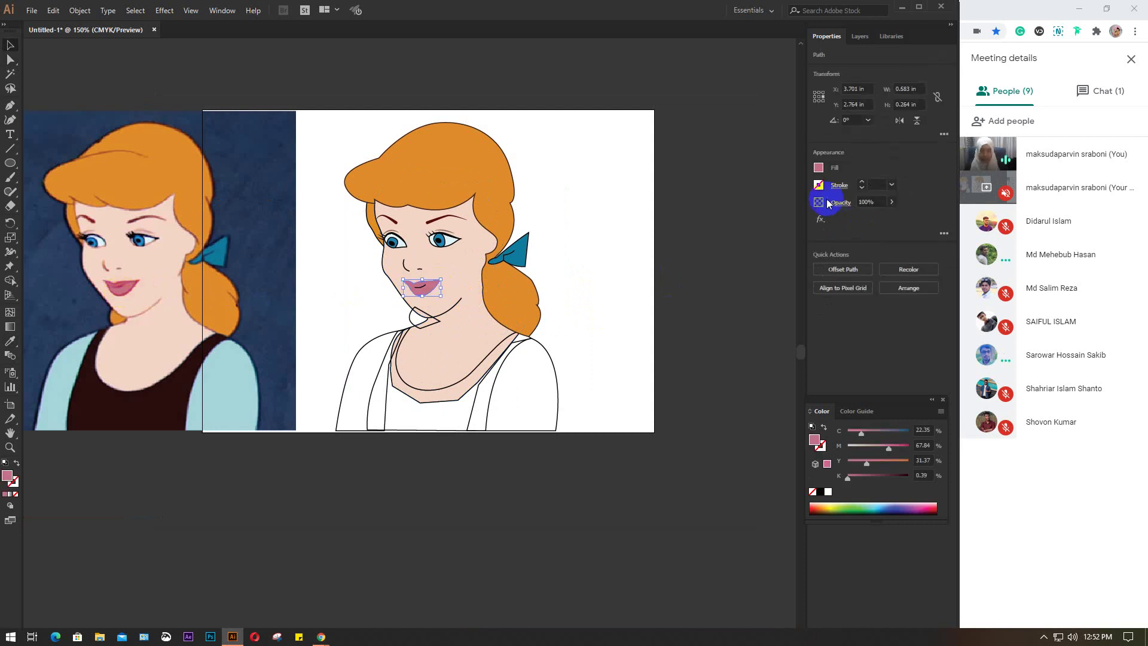
- Give the lips a red outline and thicken it to 2 pt
{"action": "left_click", "coordinate": [819, 185]}
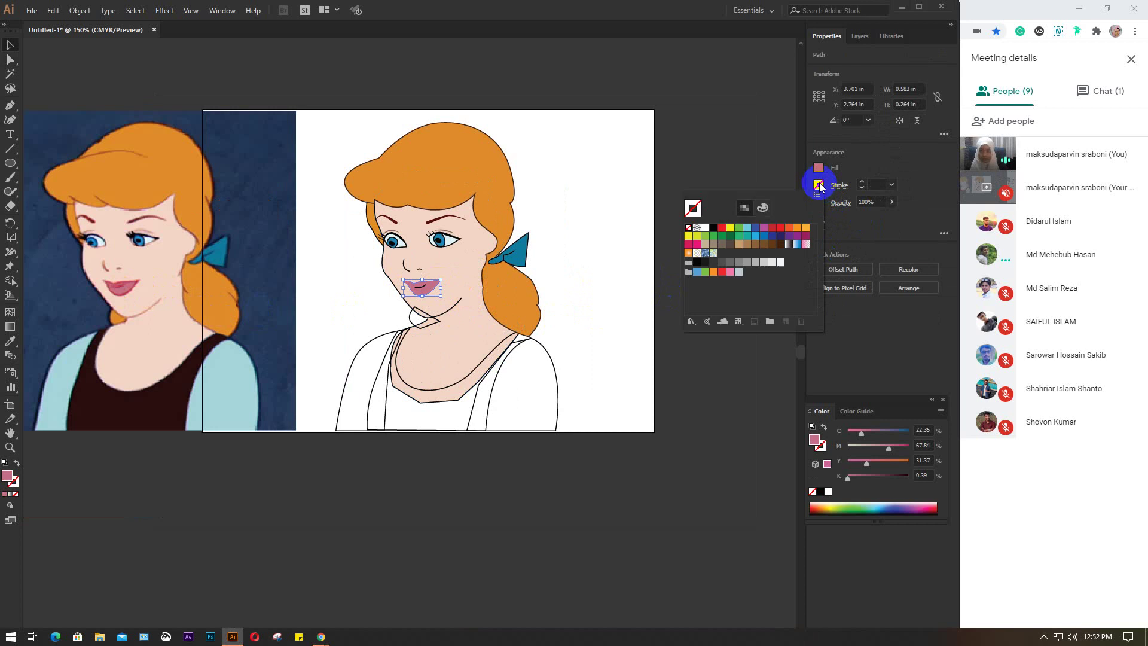
{"action": "left_click", "coordinate": [722, 228]}
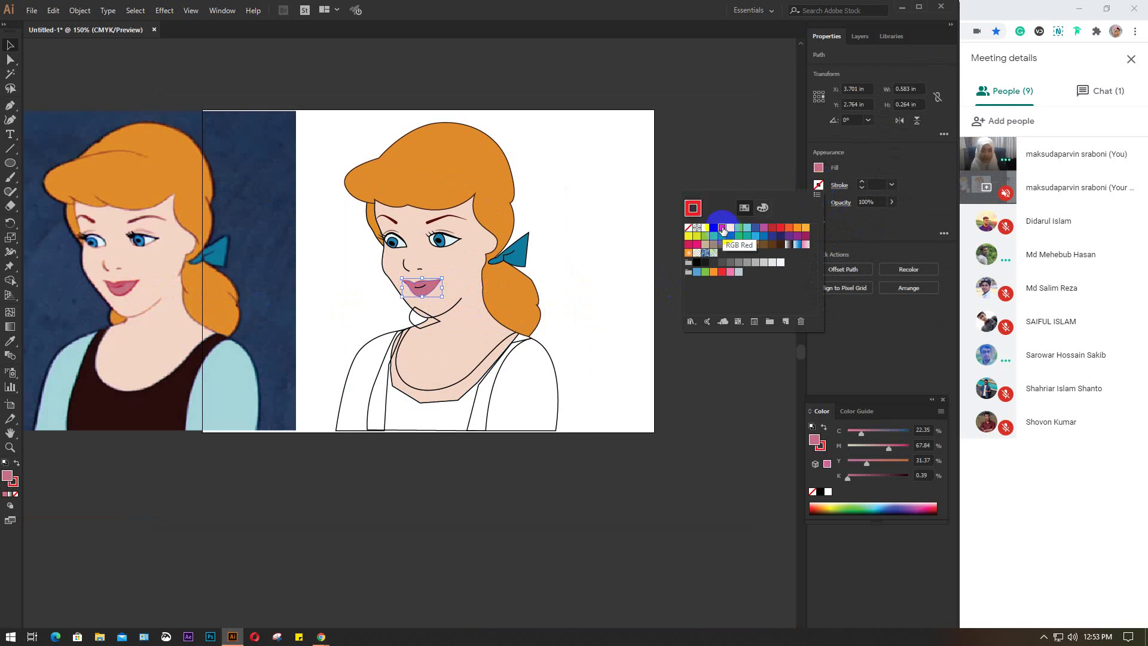
{"action": "left_click", "coordinate": [880, 182]}
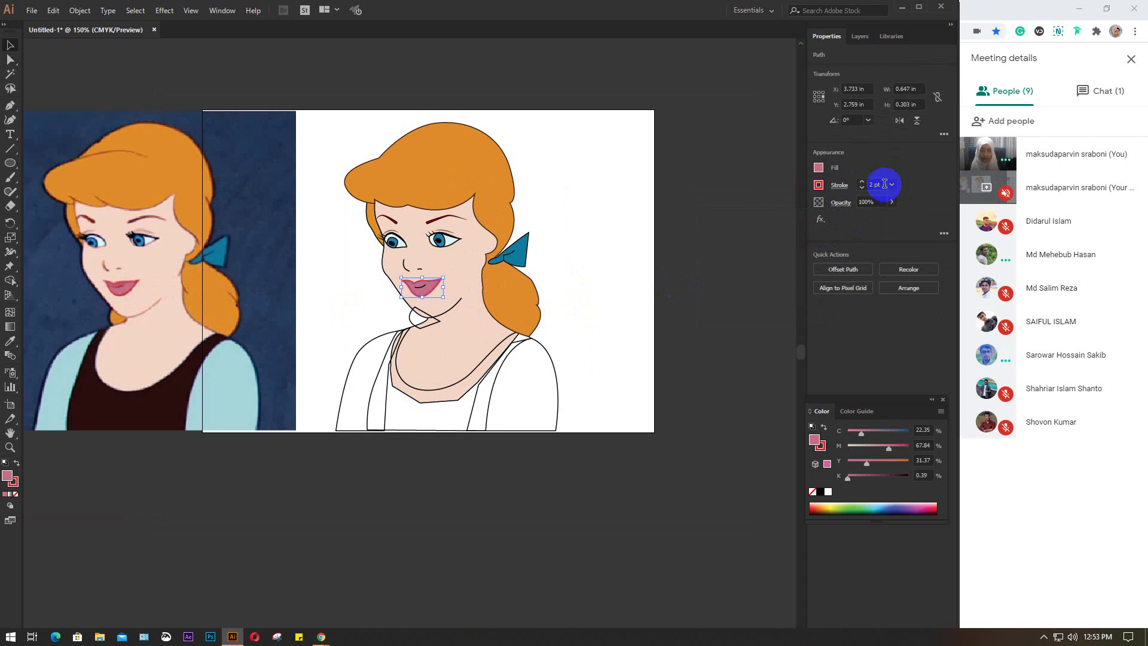
{"action": "left_click", "coordinate": [740, 238]}
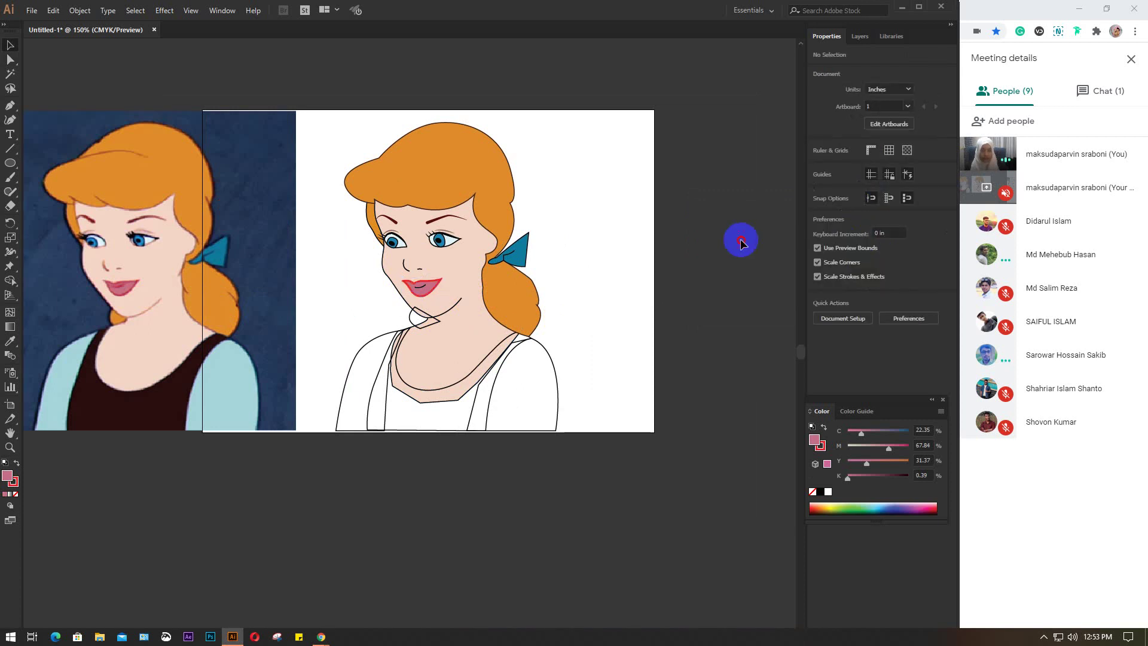
- Change the lips outline from red to a pink swatch, then check the inner lip line
{"action": "left_click", "coordinate": [447, 292]}
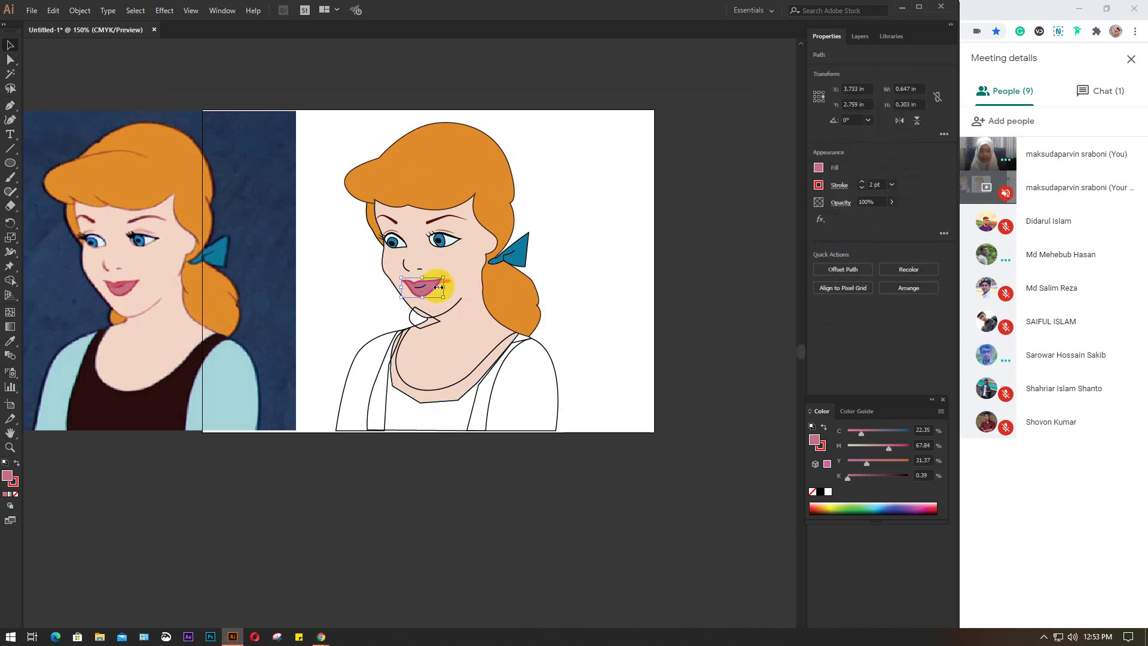
{"action": "left_click", "coordinate": [819, 185]}
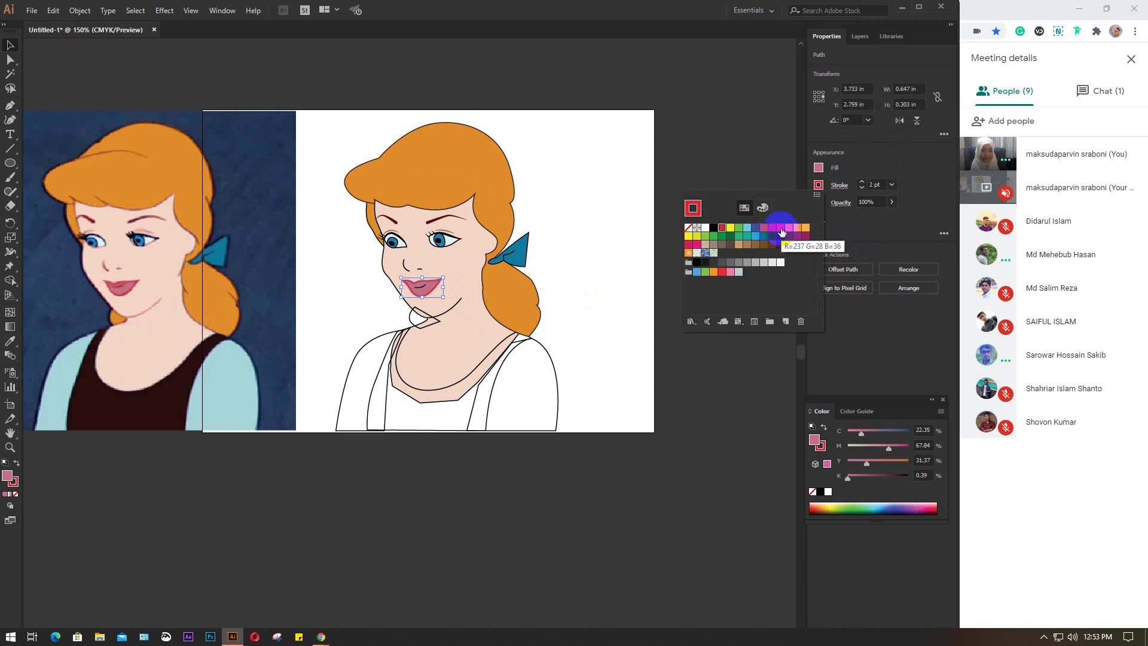
{"action": "left_click", "coordinate": [697, 245]}
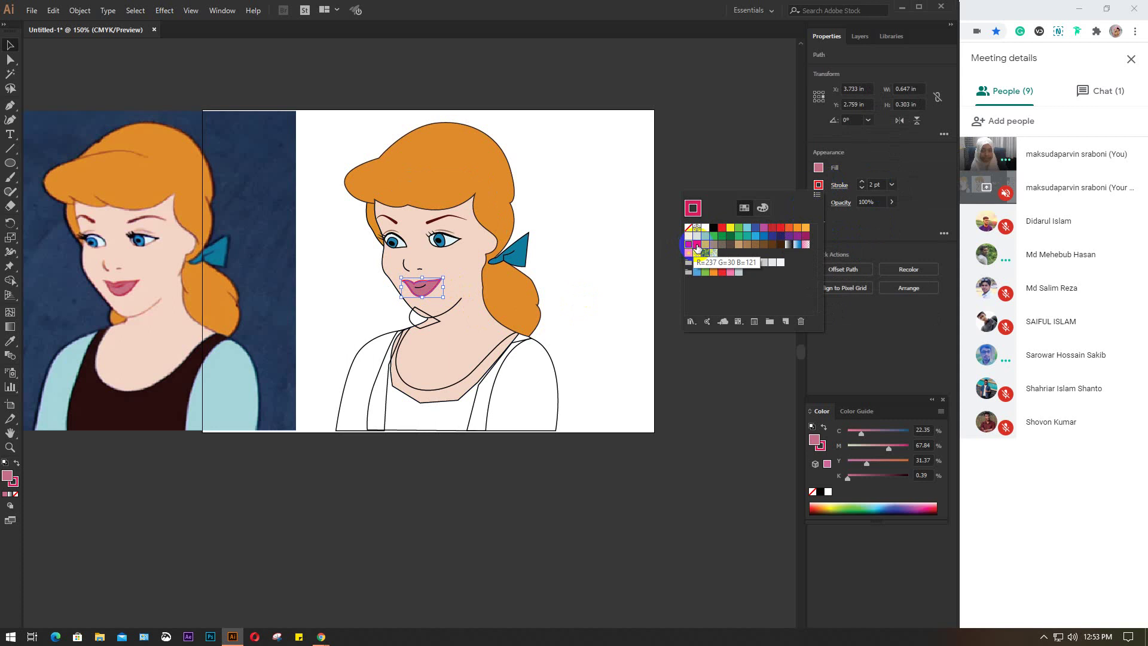
{"action": "left_click", "coordinate": [725, 376]}
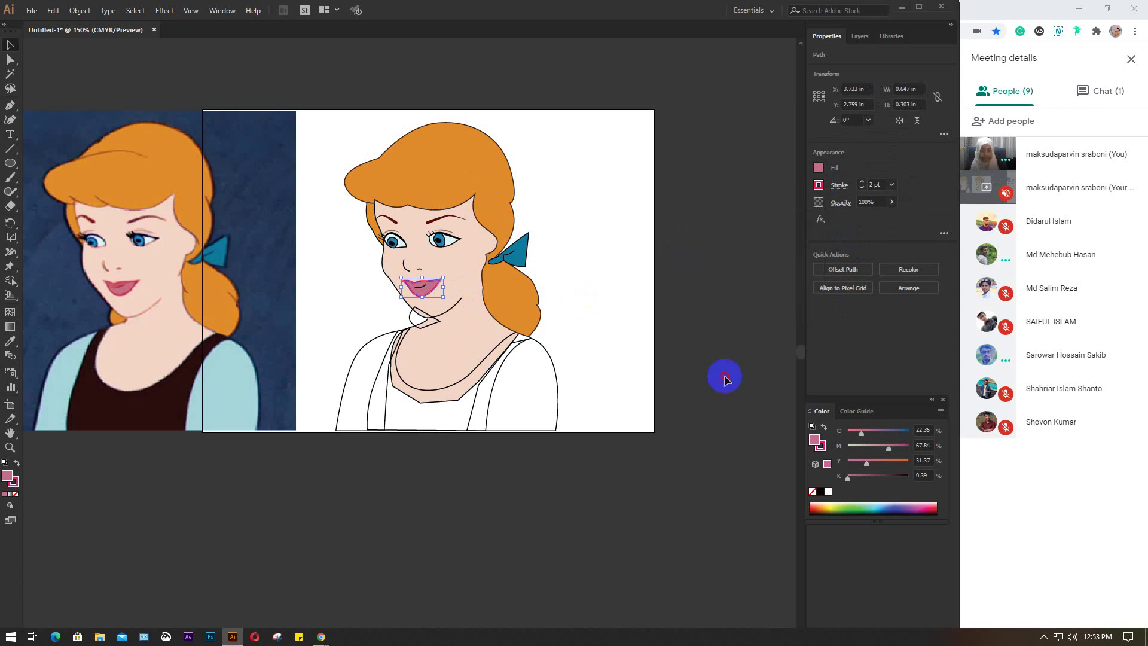
{"action": "left_click", "coordinate": [423, 291]}
{"action": "left_click", "coordinate": [817, 184]}
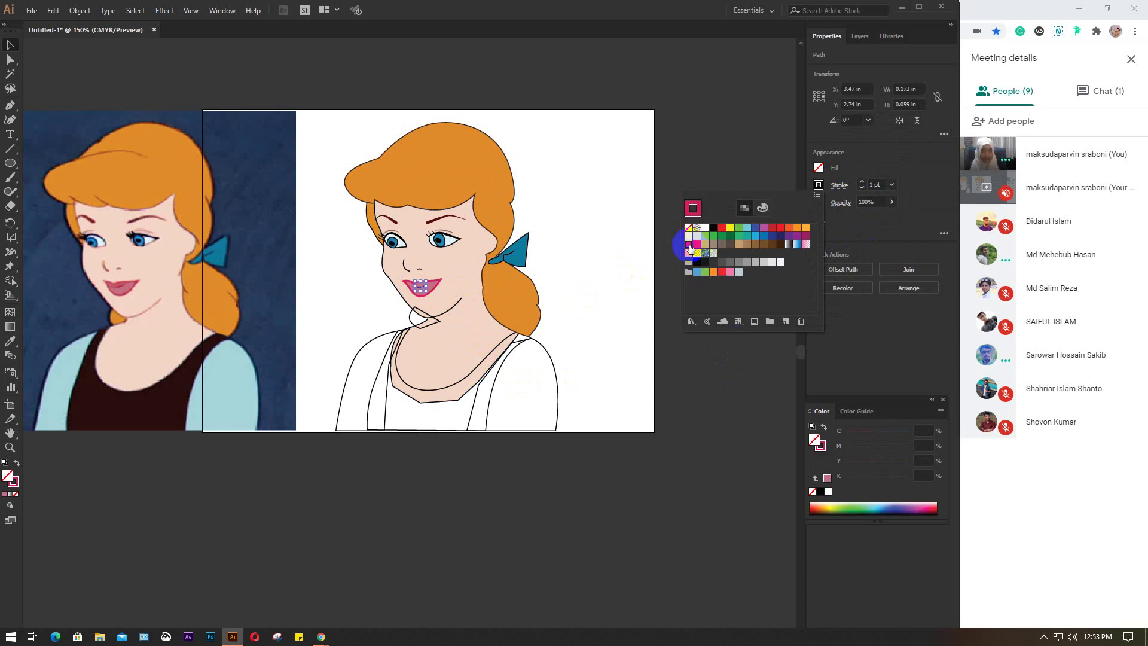
{"action": "left_click", "coordinate": [721, 389]}
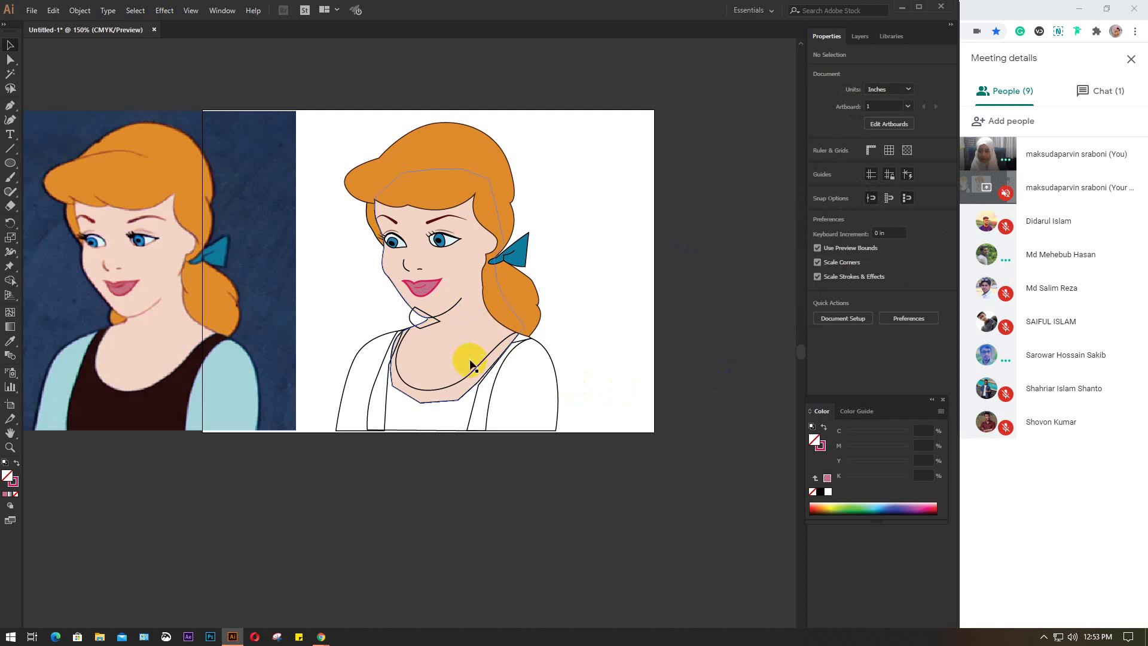
- Fill the neck piece with the orange hair colour and send it to the back
{"action": "left_click_drag", "start_coordinate": [474, 362], "coordinate": [542, 325]}
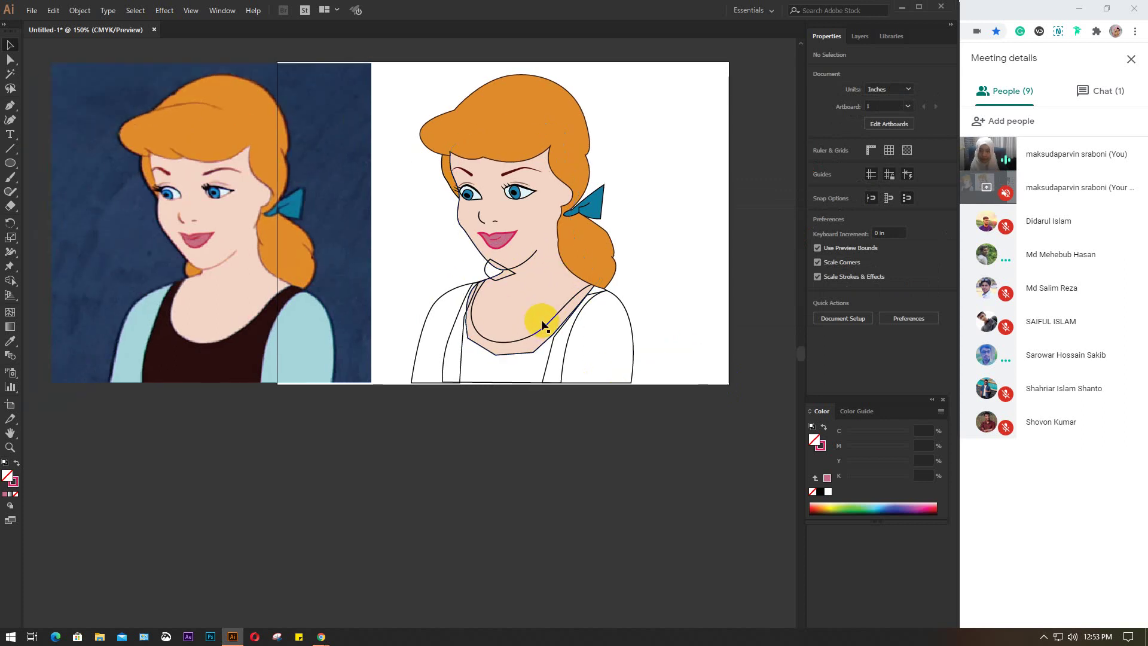
{"action": "left_click", "coordinate": [494, 282]}
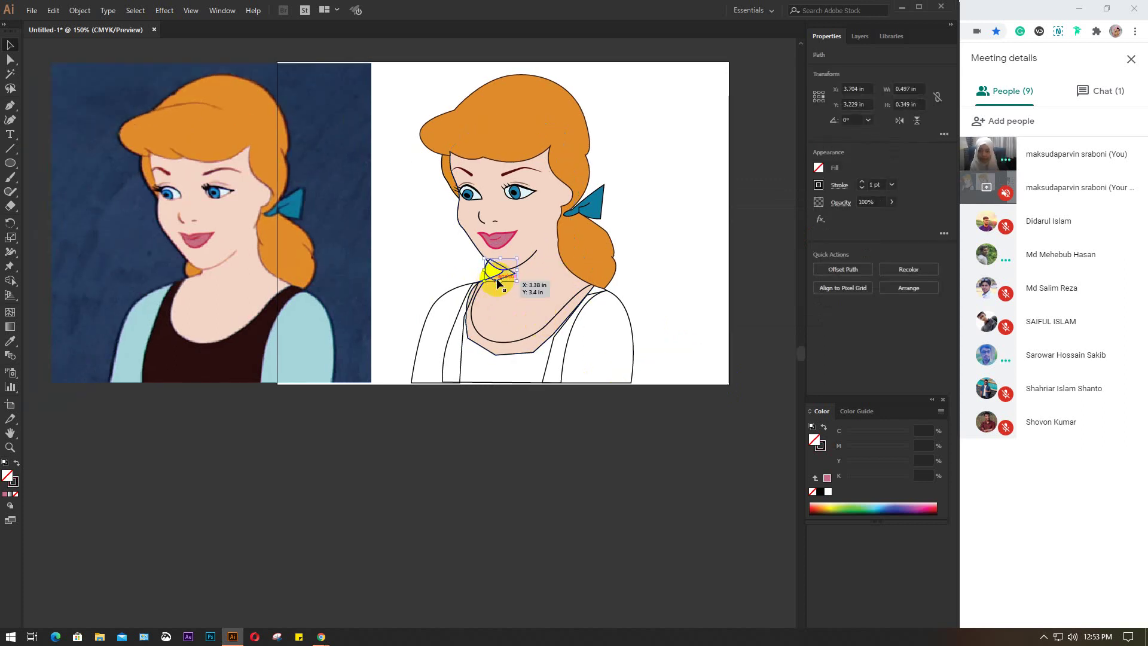
{"action": "key", "text": "i"}
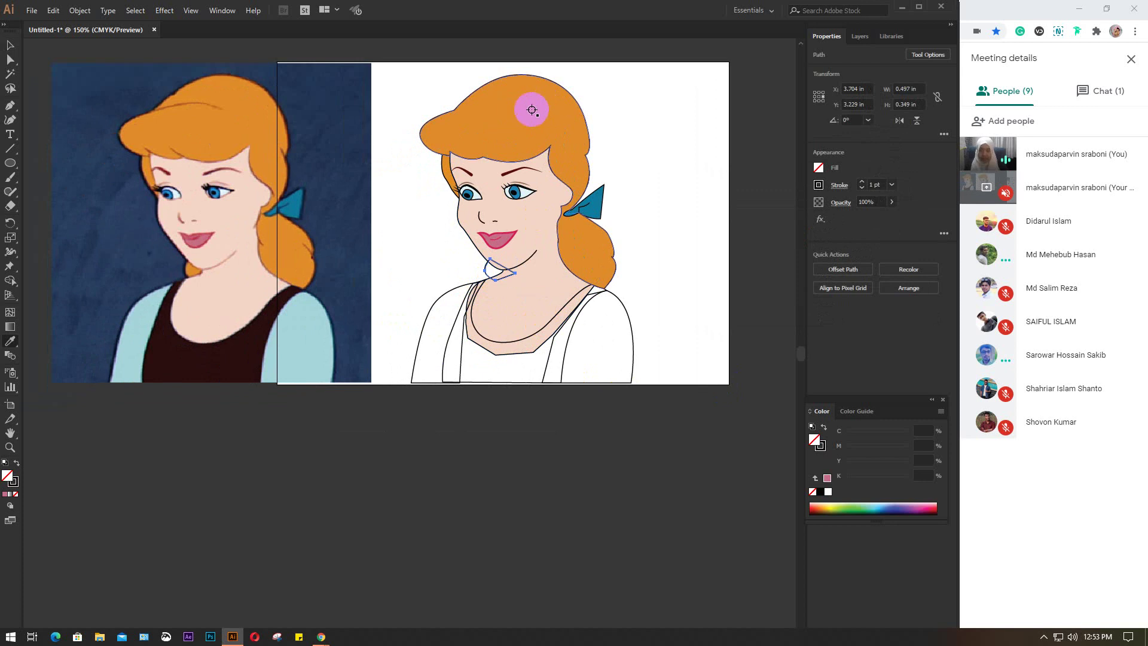
{"action": "left_click", "coordinate": [531, 110]}
{"action": "key", "text": "v"}
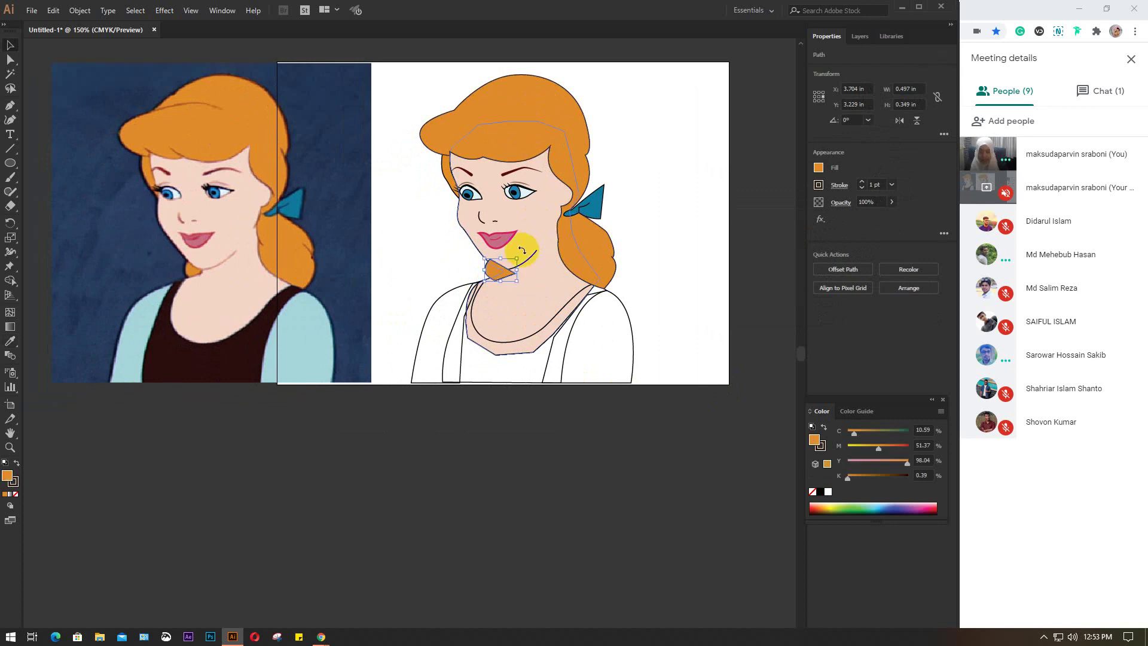
{"action": "left_click", "coordinate": [678, 235]}
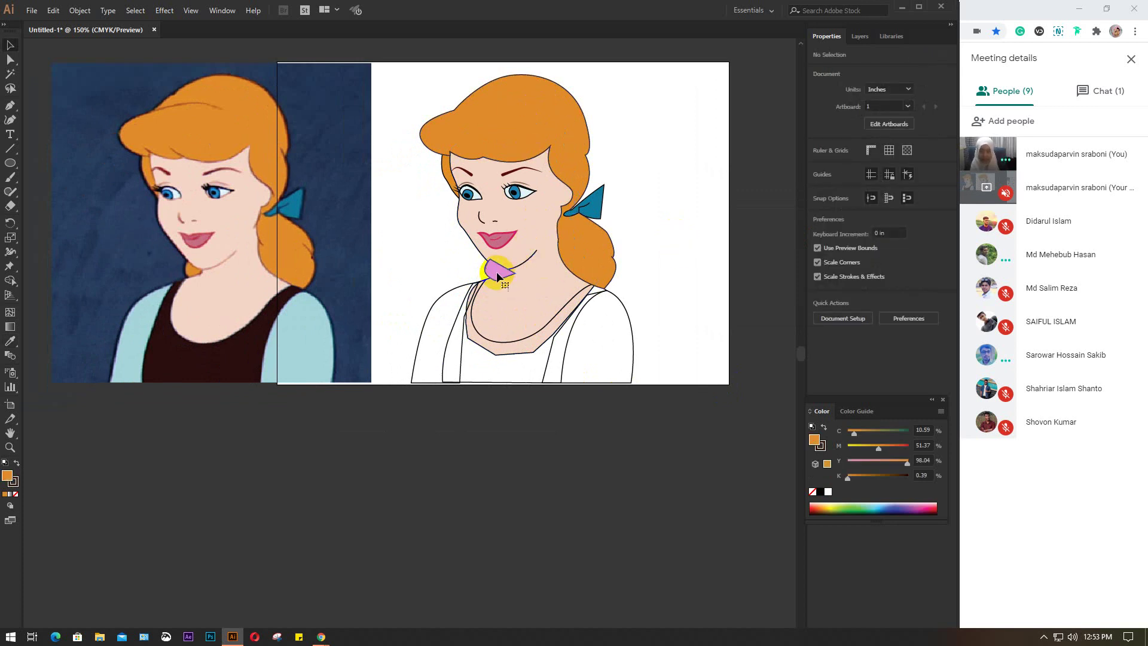
{"action": "left_click", "coordinate": [498, 276]}
{"action": "right_click", "coordinate": [497, 276]}
{"action": "mouse_move", "coordinate": [529, 460]}
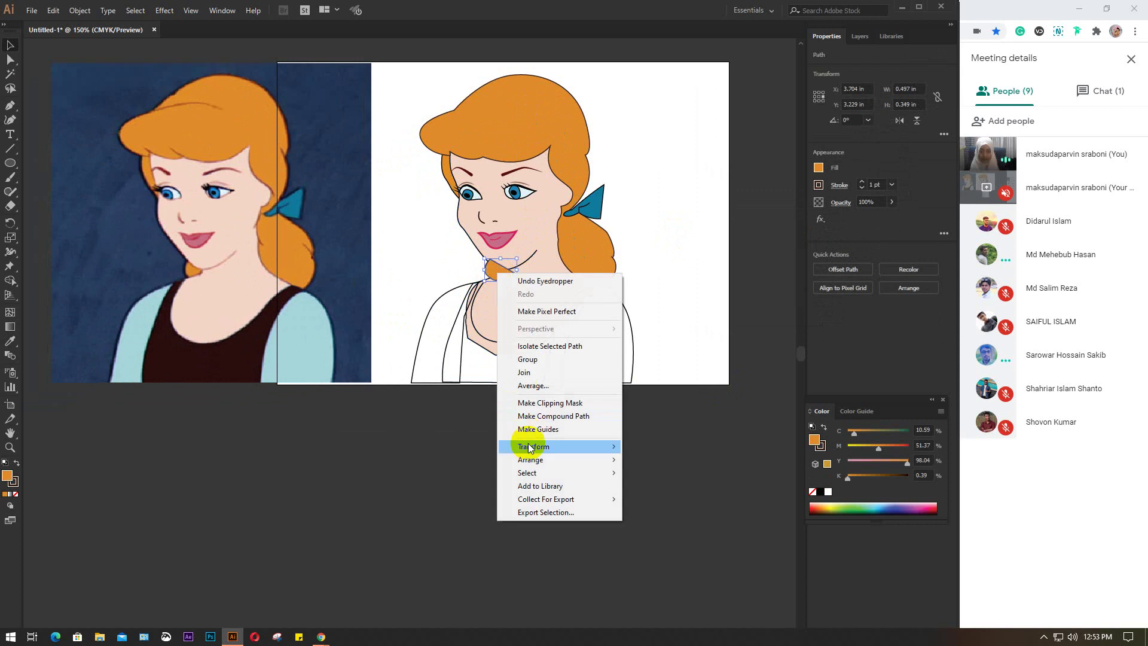
{"action": "left_click", "coordinate": [665, 499]}
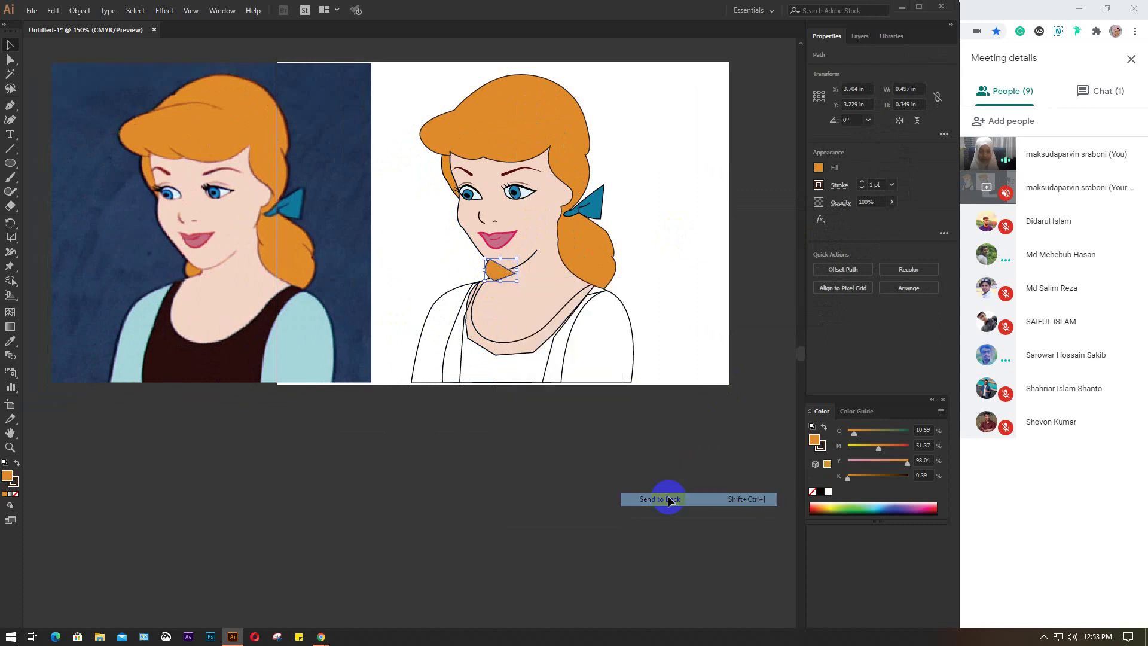
{"action": "left_click", "coordinate": [574, 466]}
- Fill the vest with the reference's dark brown
{"action": "scroll", "coordinate": [498, 395], "scroll_direction": "down", "scroll_amount": 1}
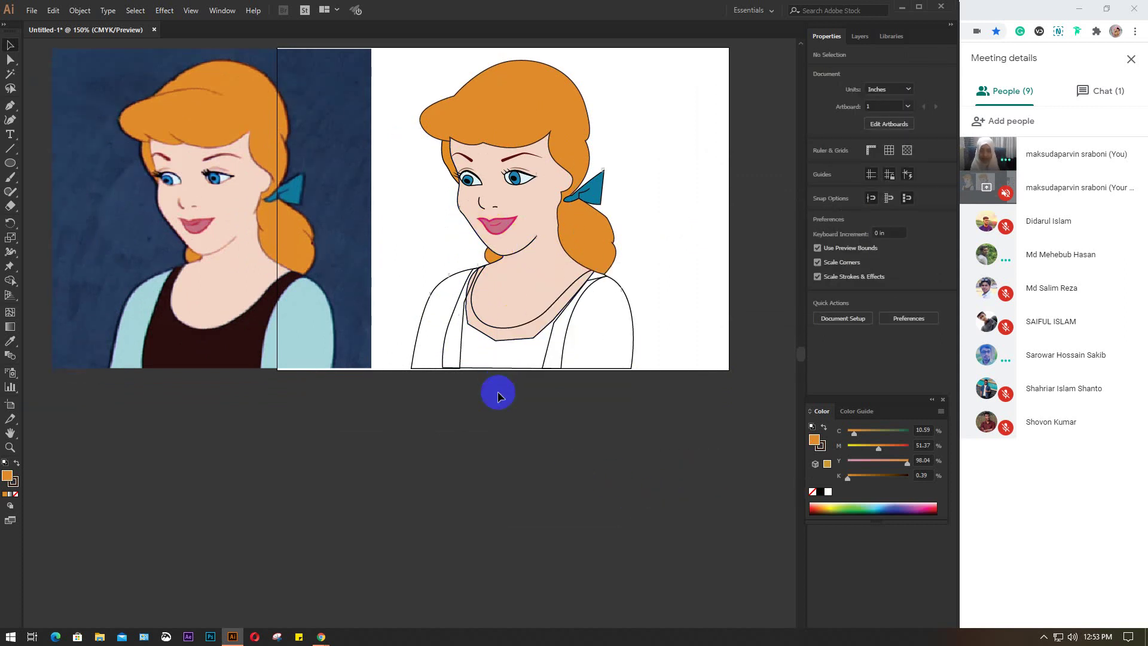
{"action": "left_click", "coordinate": [441, 355]}
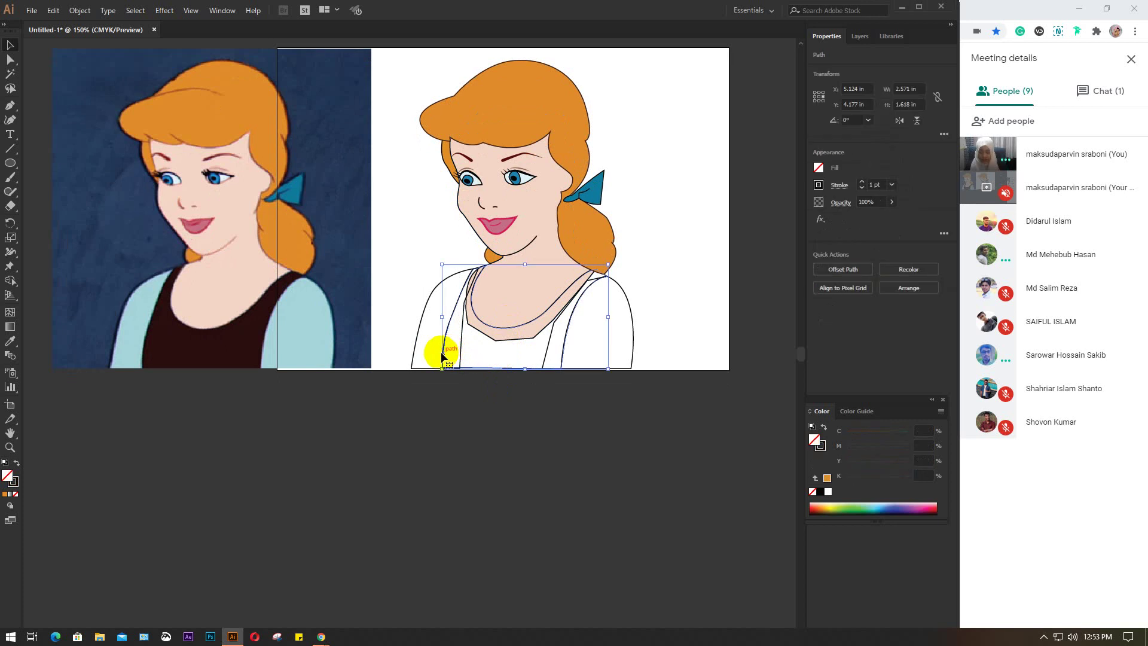
{"action": "key", "text": "i"}
{"action": "left_click", "coordinate": [222, 355]}
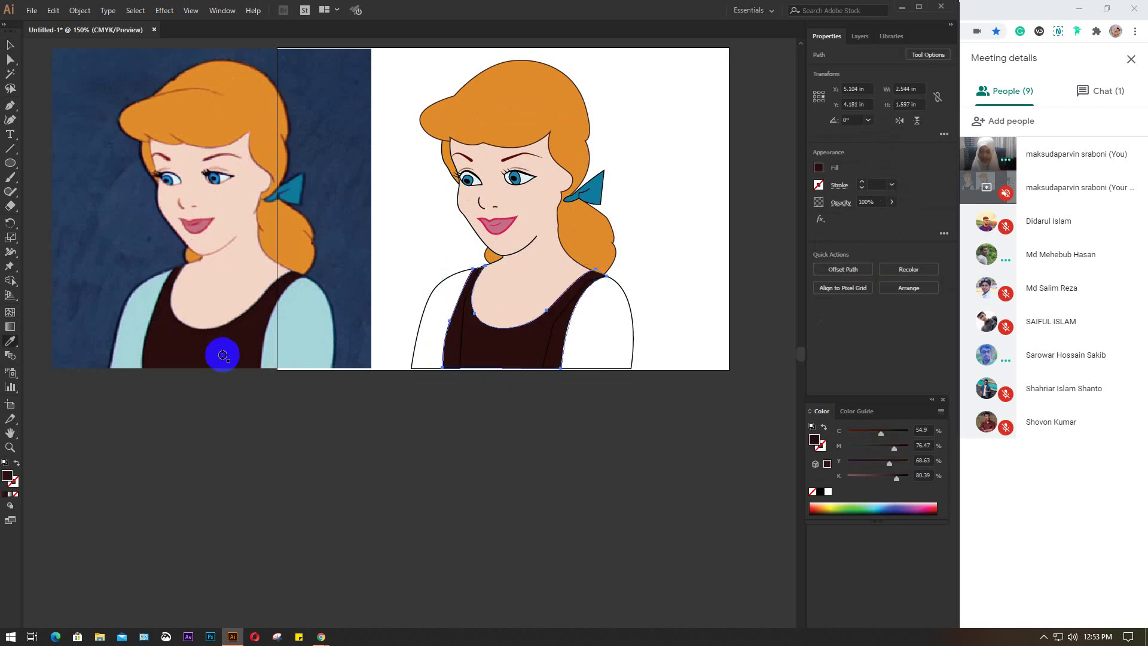
{"action": "key", "text": "v"}
{"action": "left_click", "coordinate": [517, 474]}
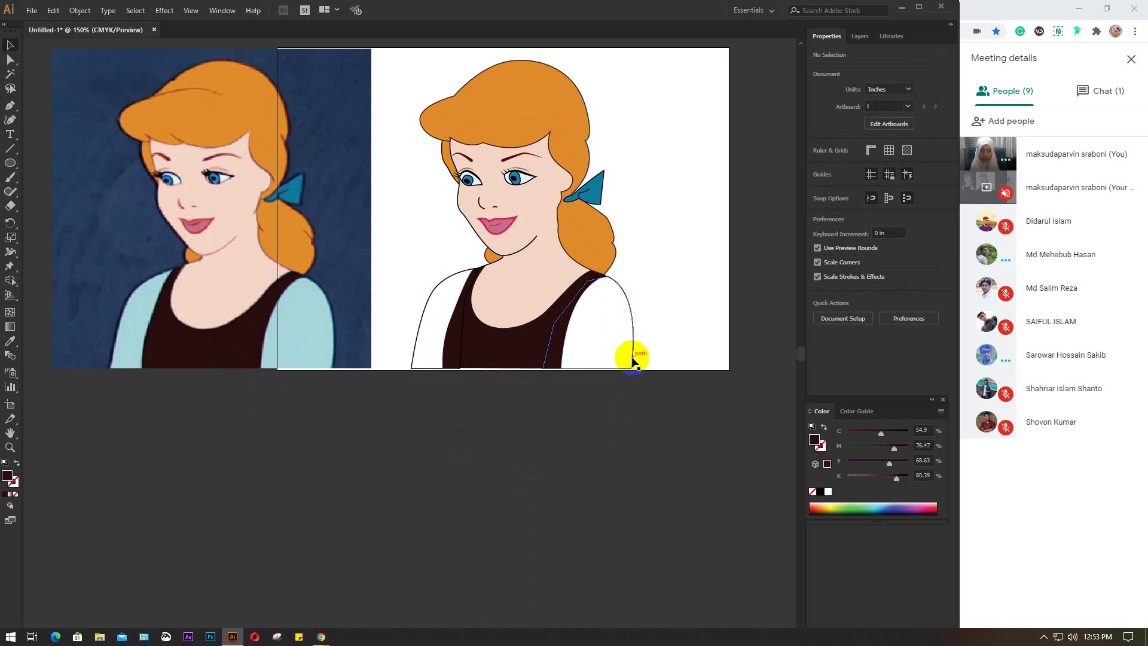
- Fill both sleeves with the reference's light blue and send them behind the vest
{"action": "left_click", "coordinate": [633, 360]}
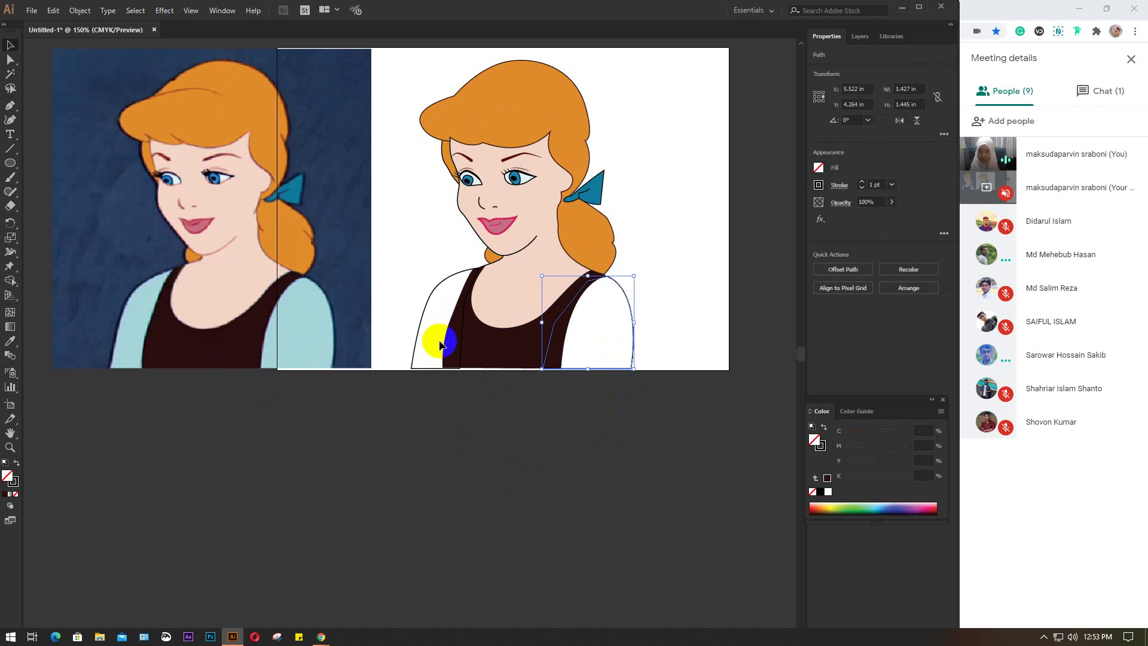
{"action": "left_click", "coordinate": [416, 342], "text": "shift"}
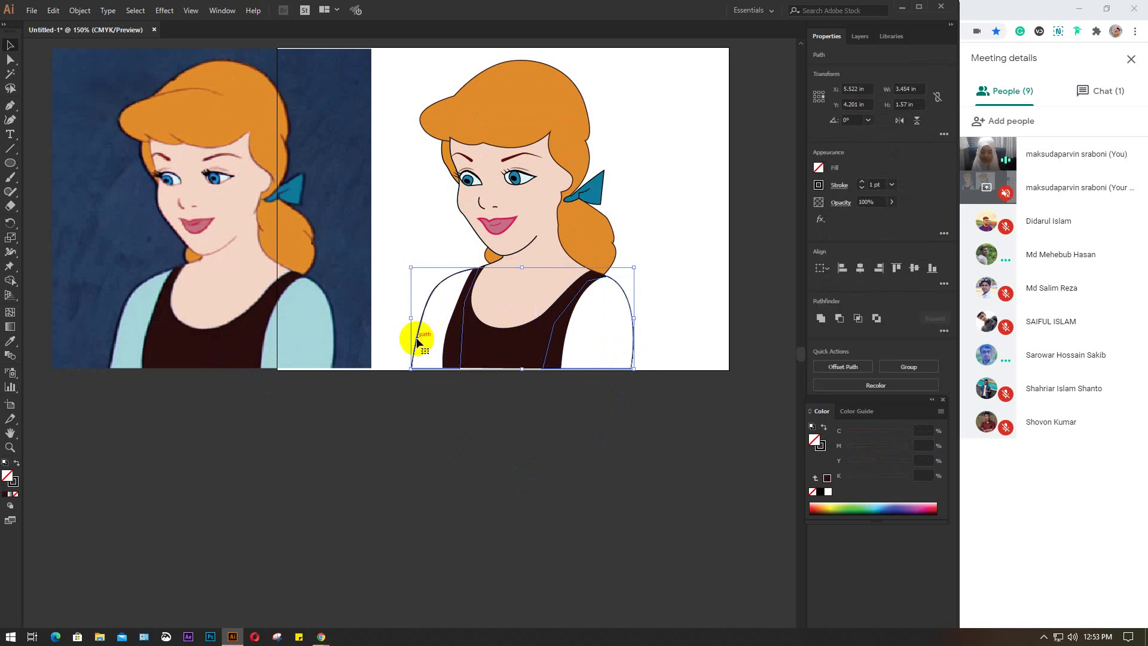
{"action": "key", "text": "i"}
{"action": "left_click", "coordinate": [306, 341]}
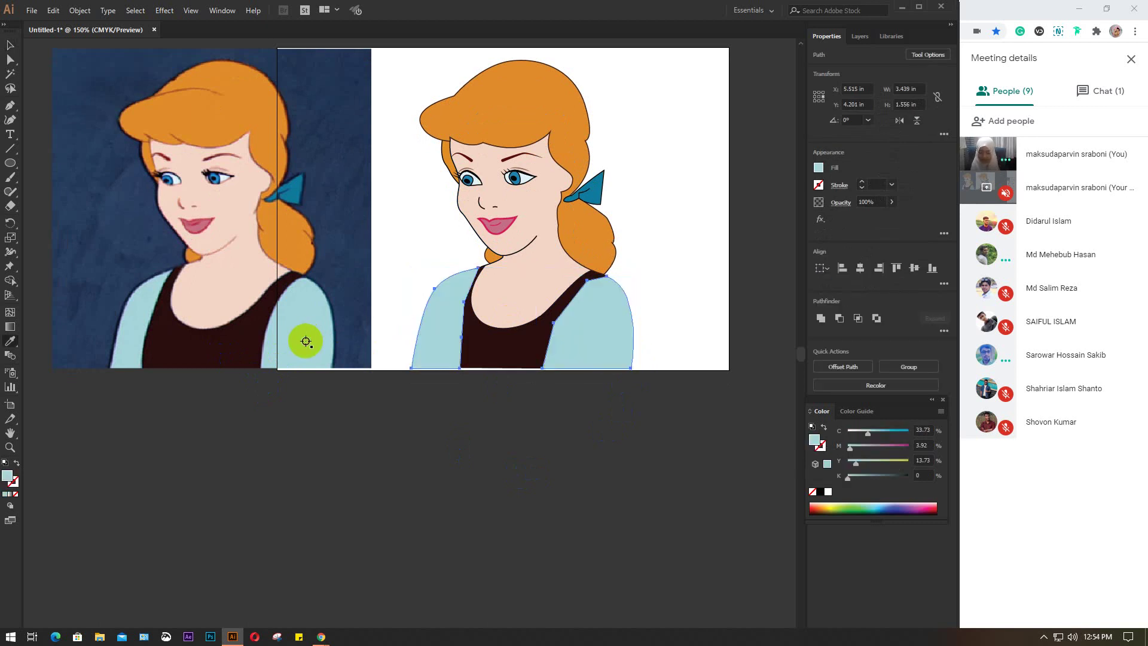
{"action": "key", "text": "v"}
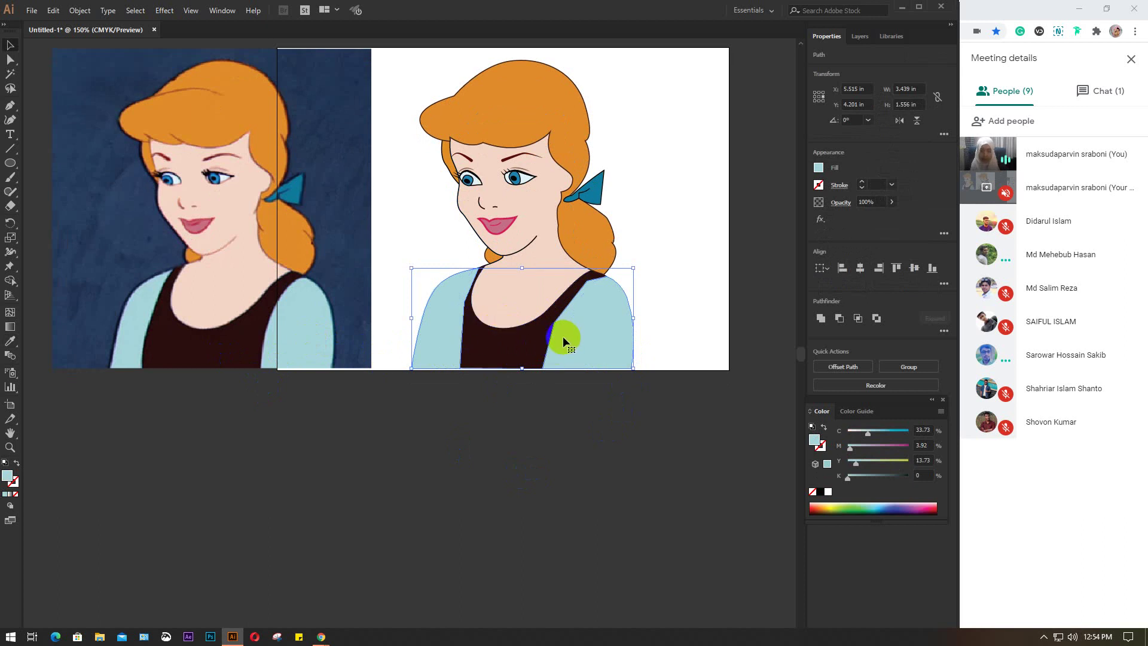
{"action": "right_click", "coordinate": [602, 328]}
{"action": "mouse_move", "coordinate": [636, 501]}
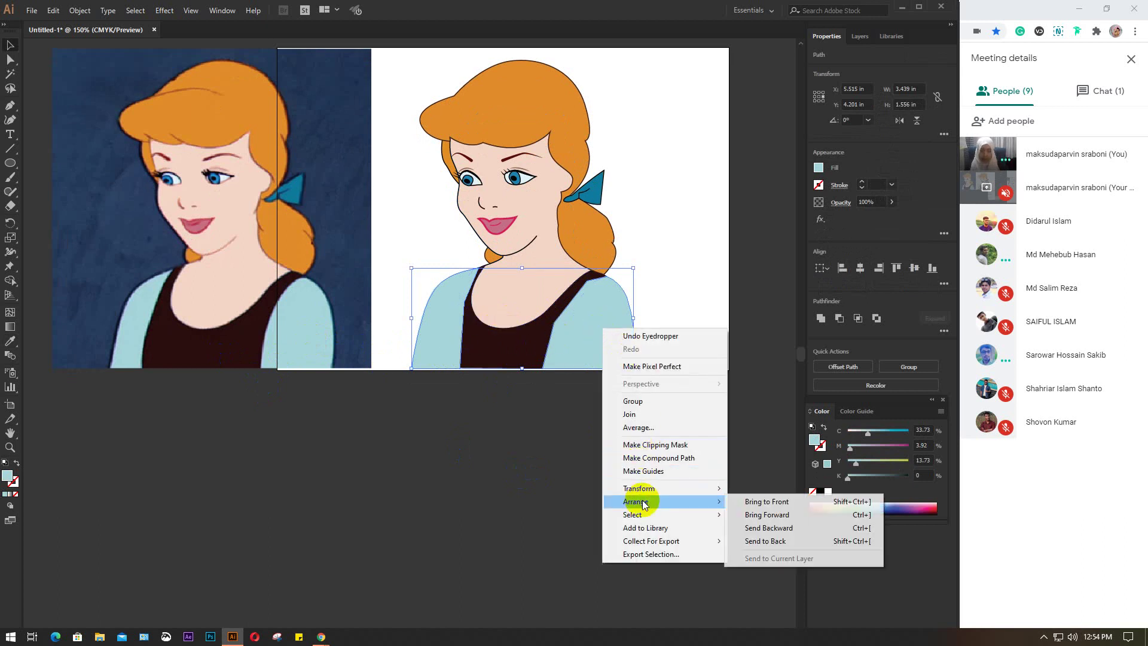
{"action": "left_click", "coordinate": [759, 540]}
{"action": "left_click", "coordinate": [591, 454]}
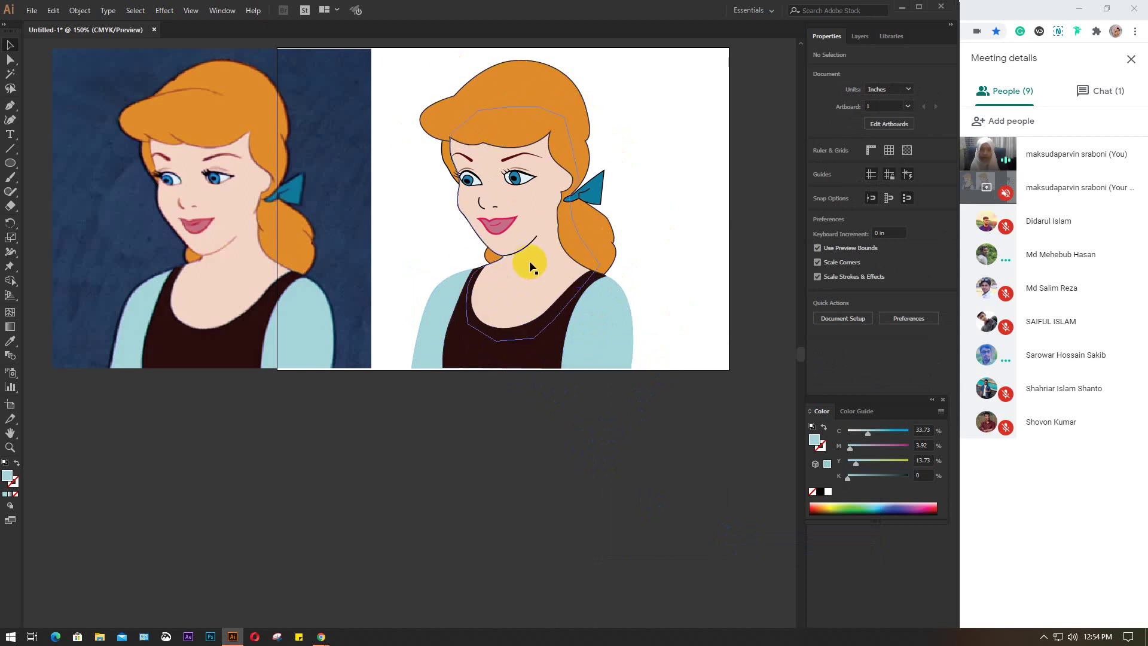
- Give the nose curve a both-ends tapered width profile at 1 pt weight
{"action": "scroll", "coordinate": [526, 257], "scroll_direction": "up", "scroll_amount": 3}
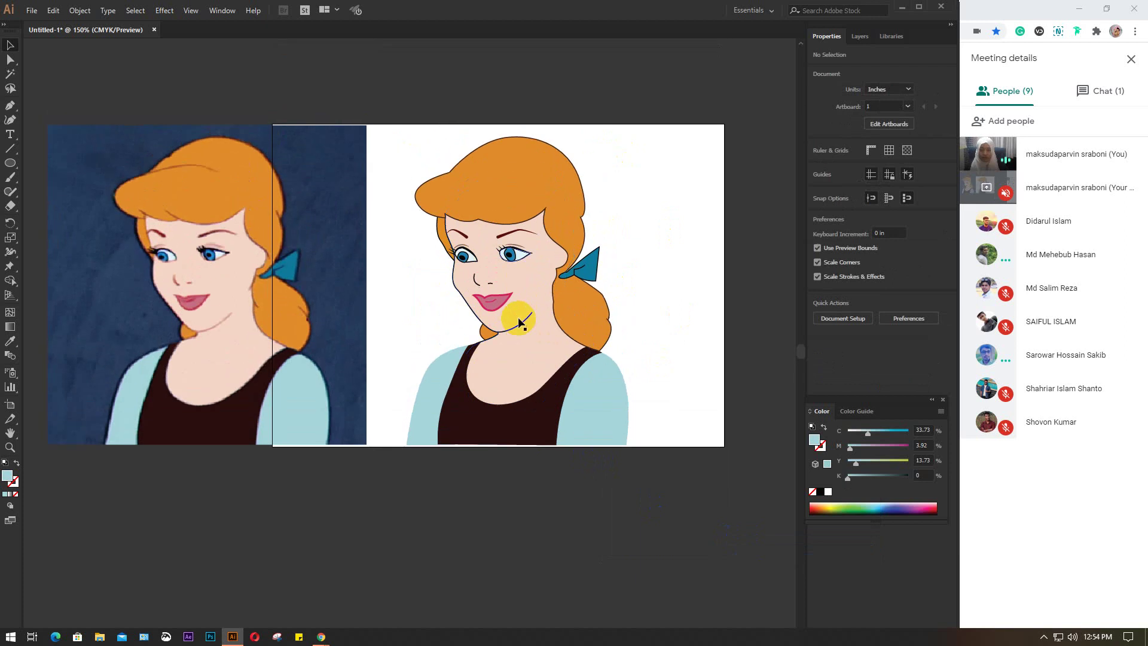
{"action": "left_click", "coordinate": [488, 495]}
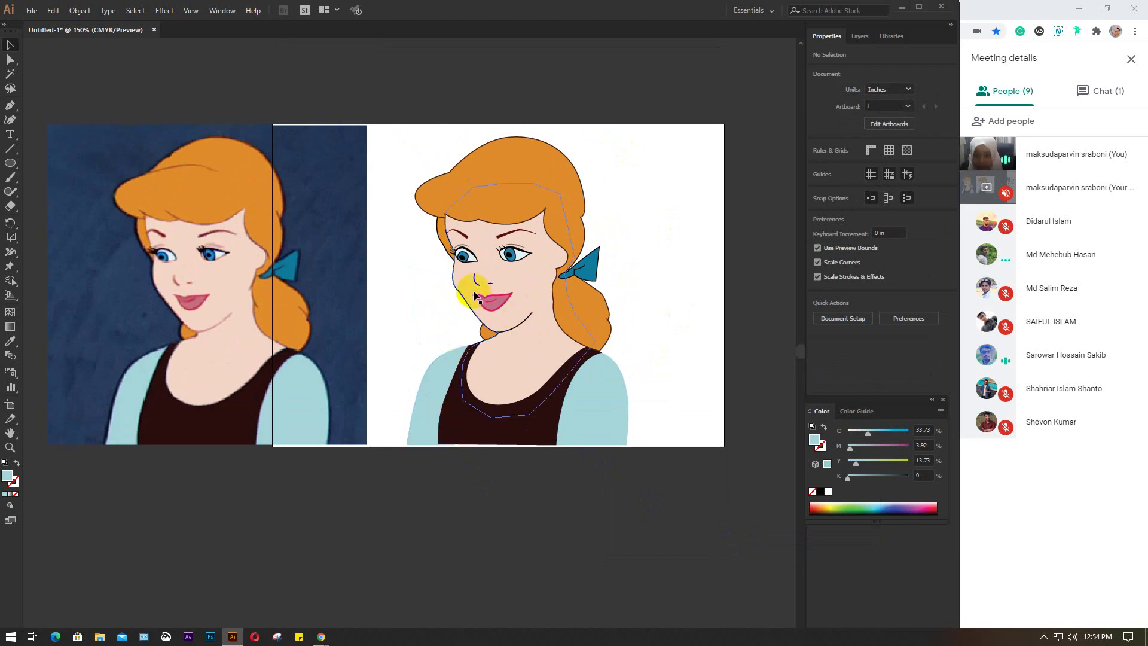
{"action": "scroll", "coordinate": [481, 269], "scroll_direction": "up", "scroll_amount": 3}
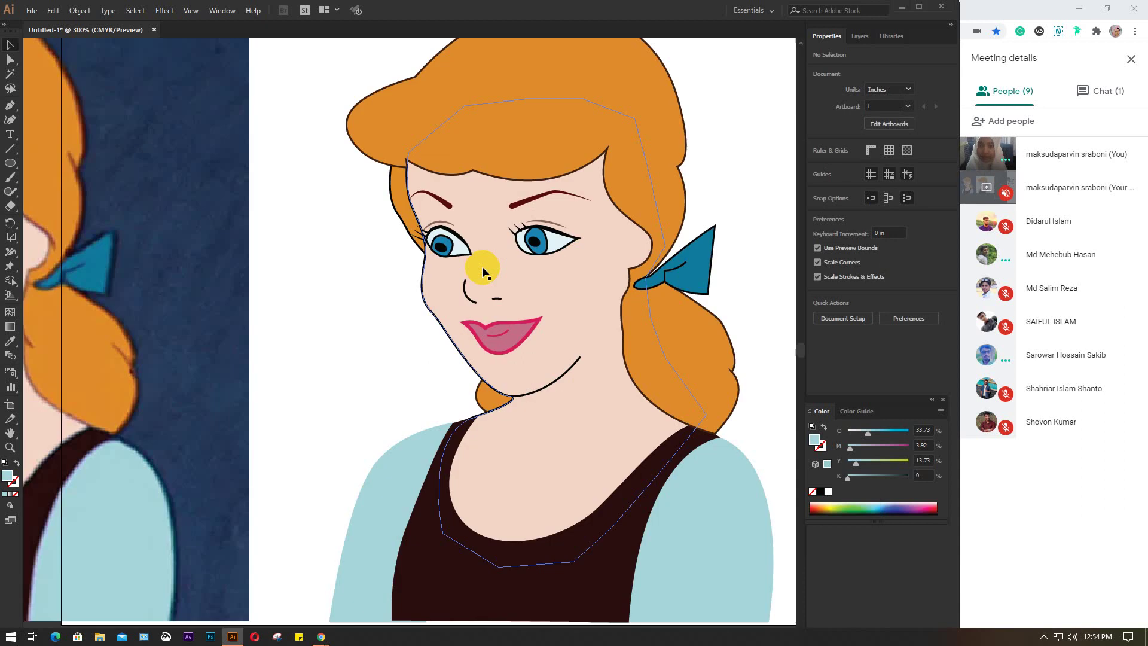
{"action": "scroll", "coordinate": [473, 281], "scroll_direction": "up", "scroll_amount": 1}
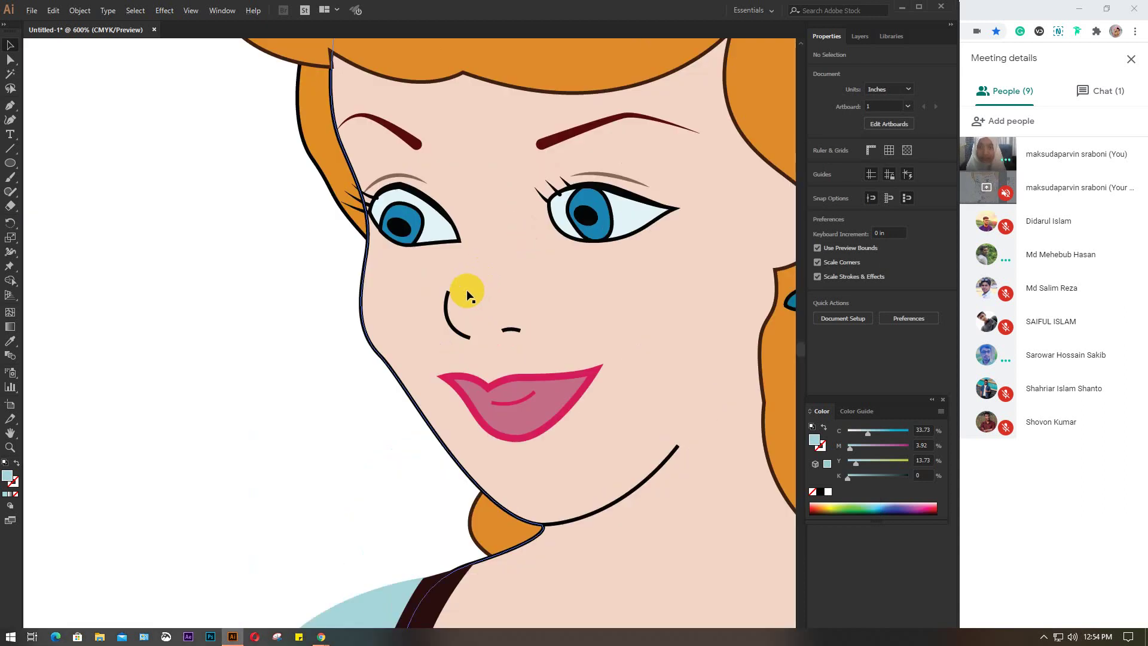
{"action": "left_click", "coordinate": [448, 319]}
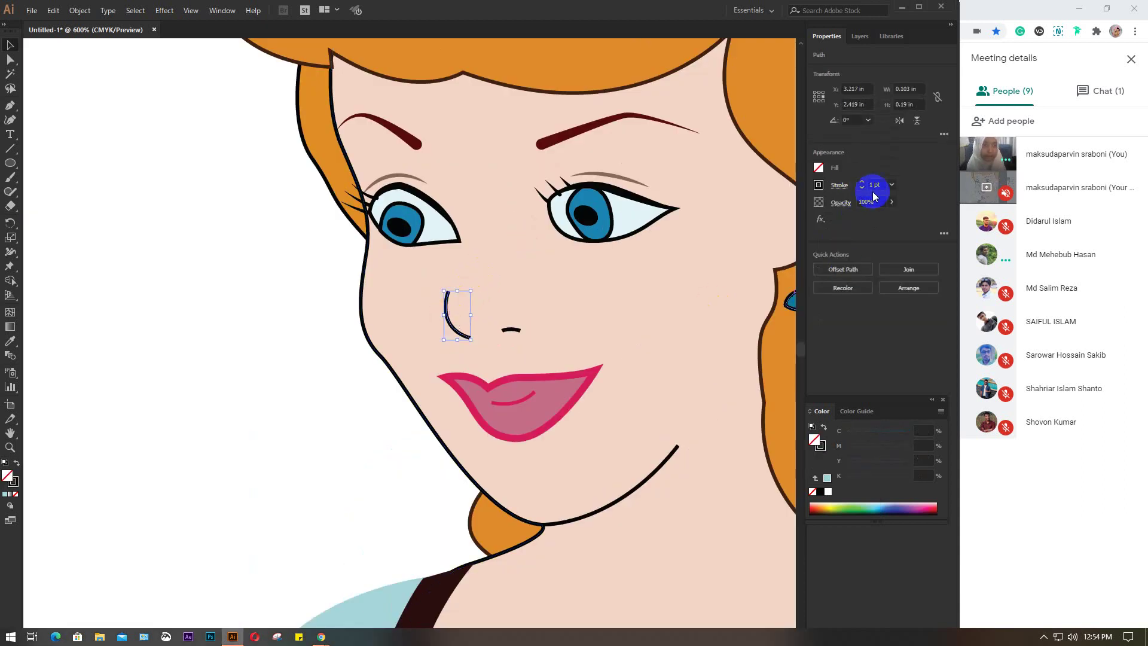
{"action": "key", "text": "Up"}
{"action": "left_click", "coordinate": [839, 185]}
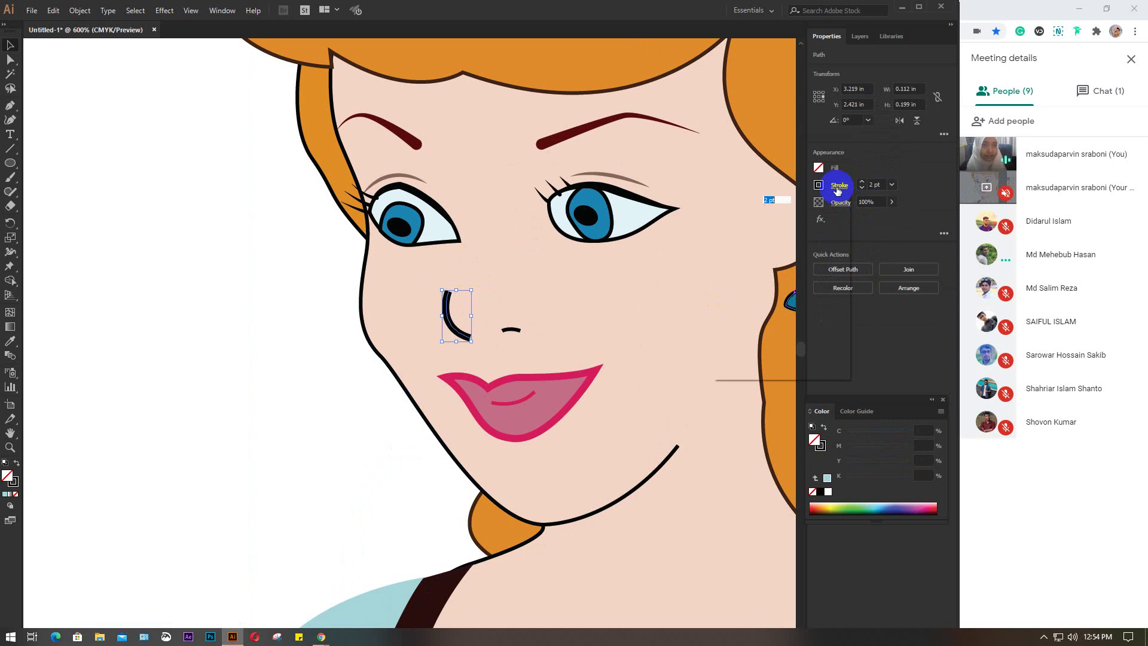
{"action": "left_click", "coordinate": [810, 369]}
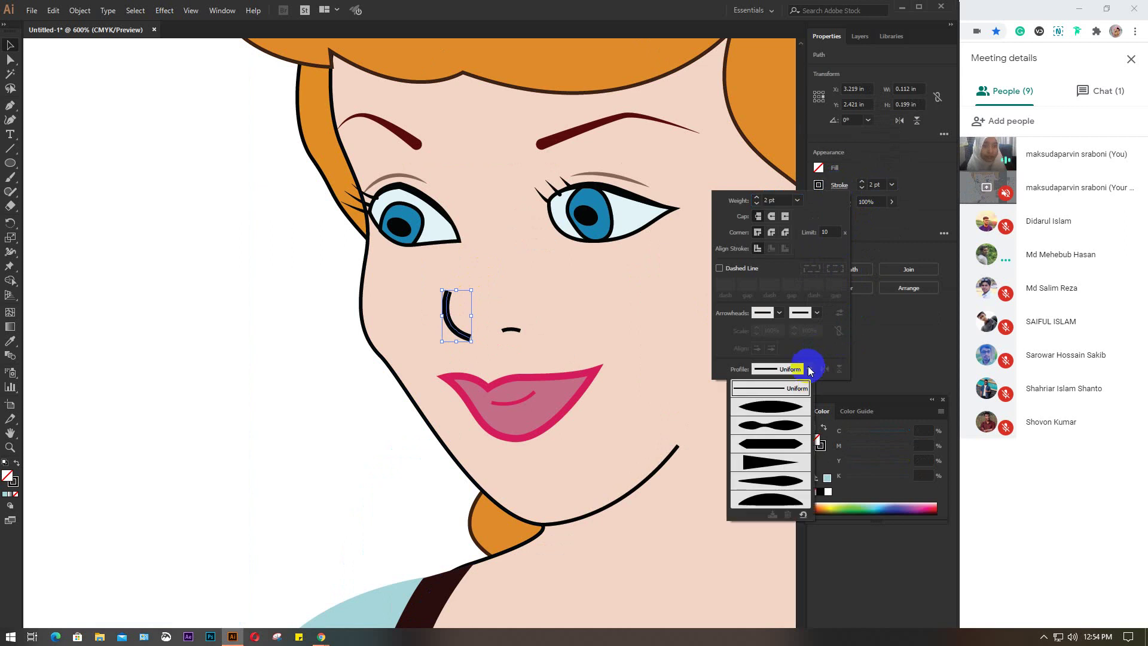
{"action": "left_click", "coordinate": [784, 406]}
{"action": "left_click", "coordinate": [786, 200]}
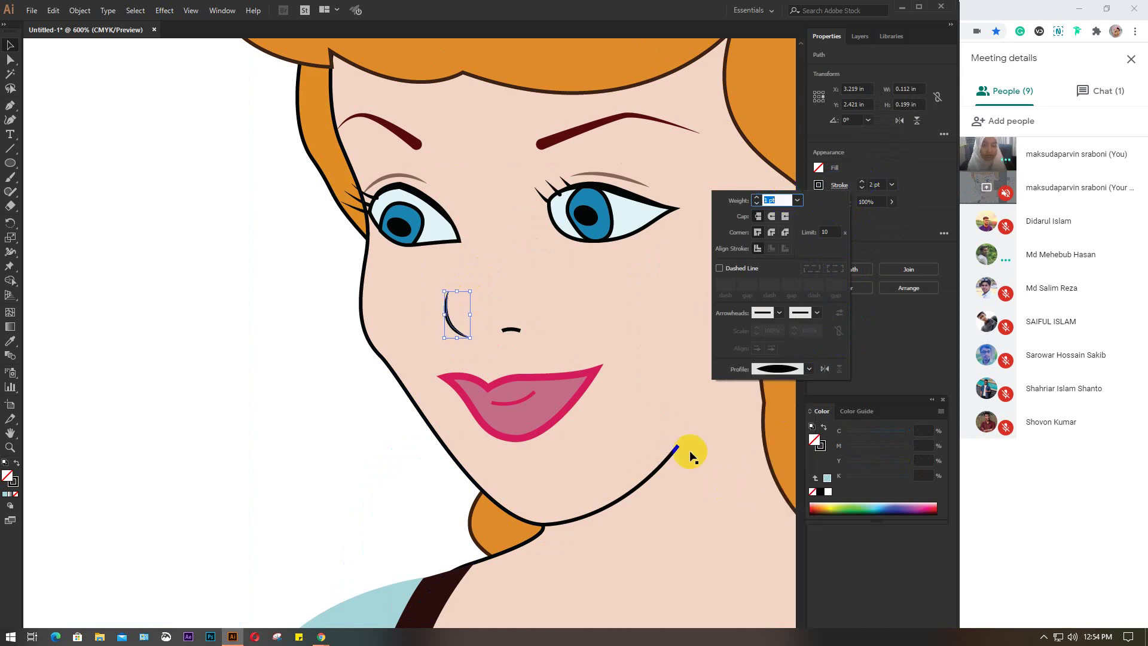
{"action": "key", "text": "Return"}
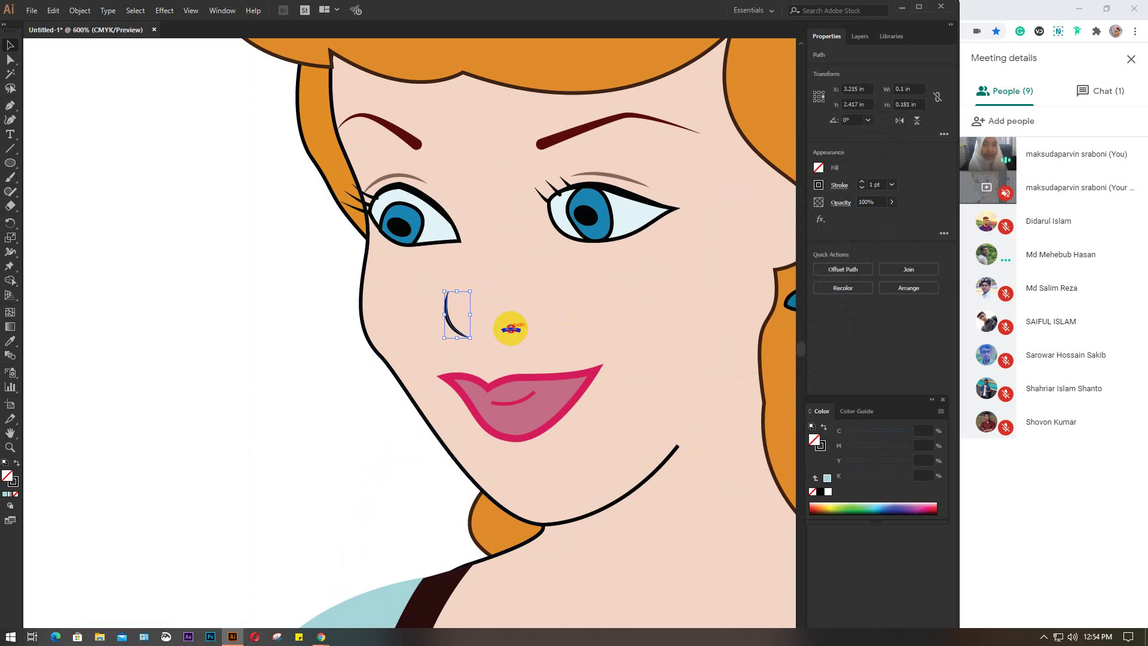
- Taper the nostril stroke at both ends and zoom out to the whole portrait
{"action": "left_click_drag", "start_coordinate": [516, 332], "coordinate": [513, 330]}
{"action": "left_click", "coordinate": [839, 184]}
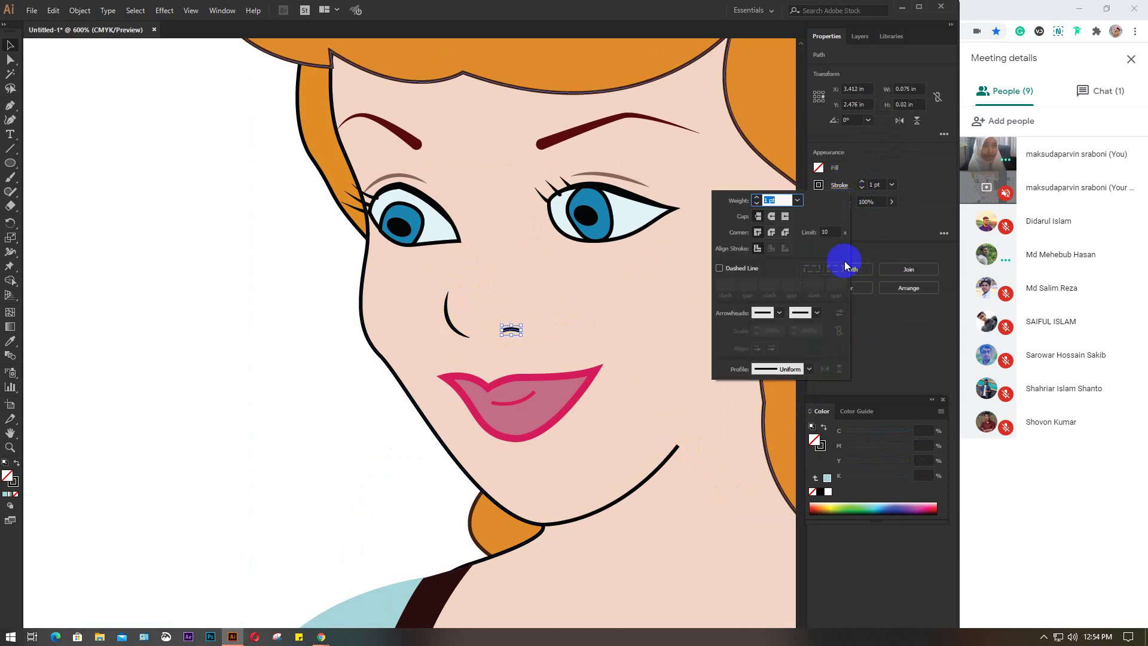
{"action": "left_click", "coordinate": [810, 370]}
{"action": "left_click", "coordinate": [770, 407]}
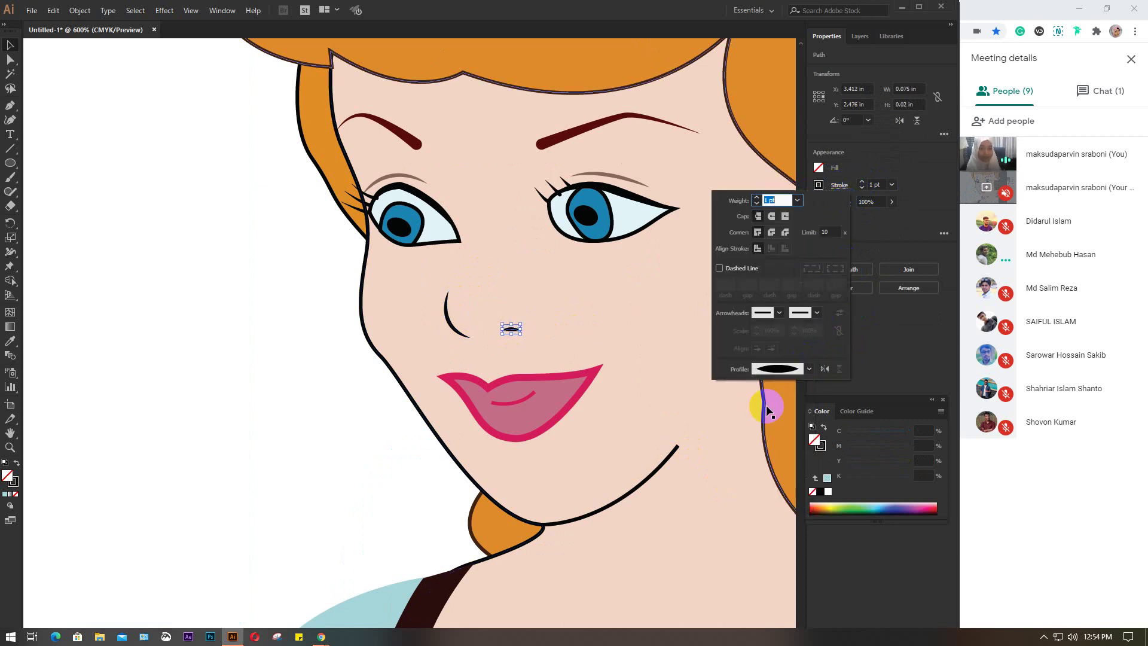
{"action": "scroll", "coordinate": [653, 471], "scroll_direction": "down", "scroll_amount": 1}
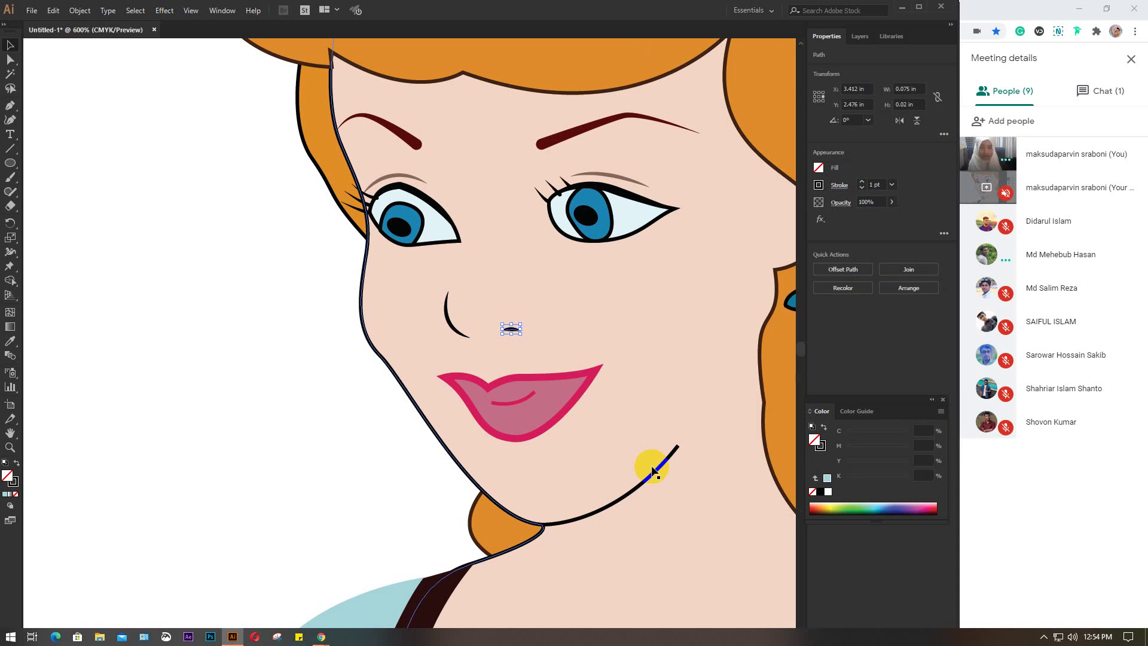
{"action": "scroll", "coordinate": [654, 471], "scroll_direction": "down", "scroll_amount": 1}
{"action": "scroll", "coordinate": [653, 471], "scroll_direction": "down", "scroll_amount": 1}
{"action": "scroll", "coordinate": [653, 470], "scroll_direction": "down", "scroll_amount": 1}
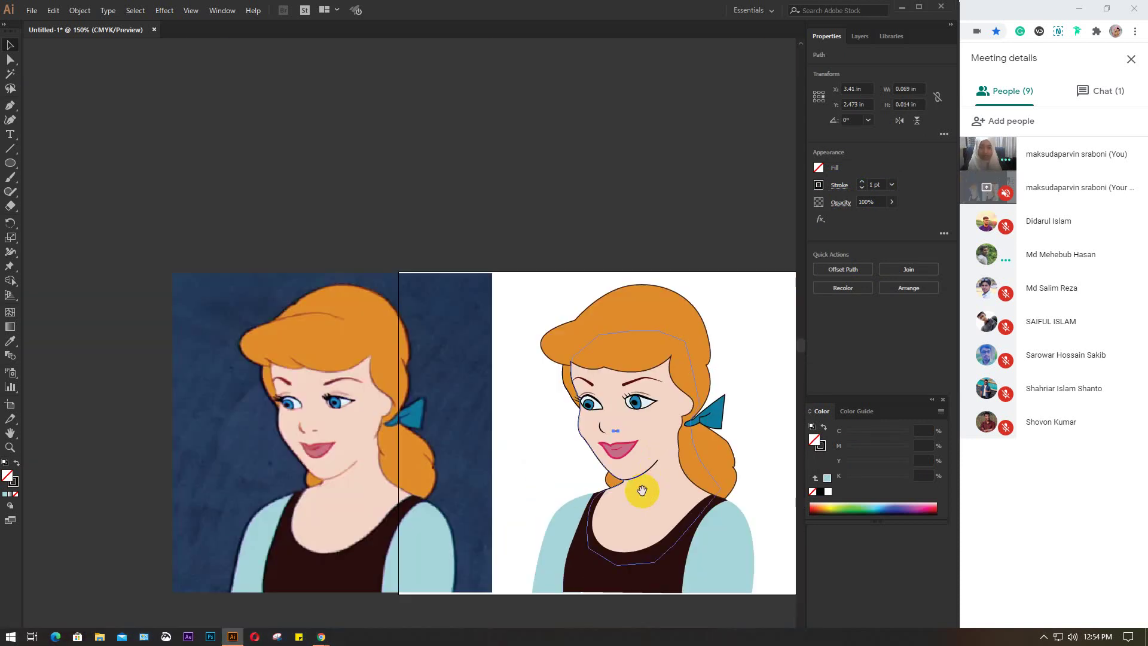
{"action": "left_click_drag", "start_coordinate": [653, 471], "coordinate": [617, 324]}
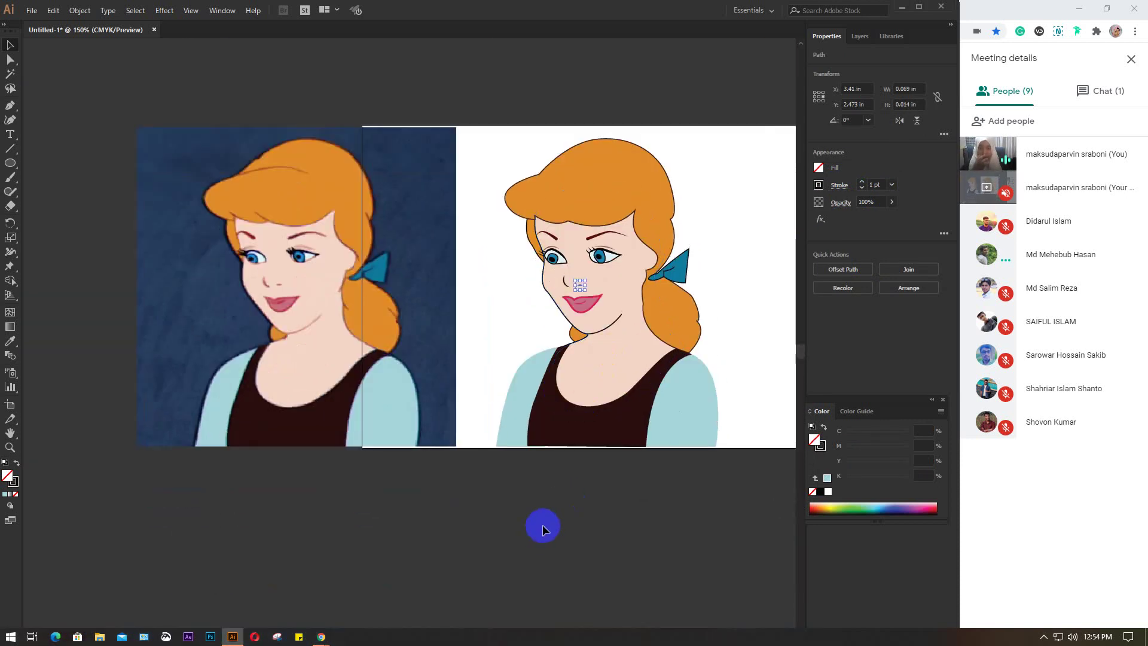
- Recolour the nose curve and nostril dash strokes to dark reddish brown #350202
{"action": "left_click", "coordinate": [544, 529]}
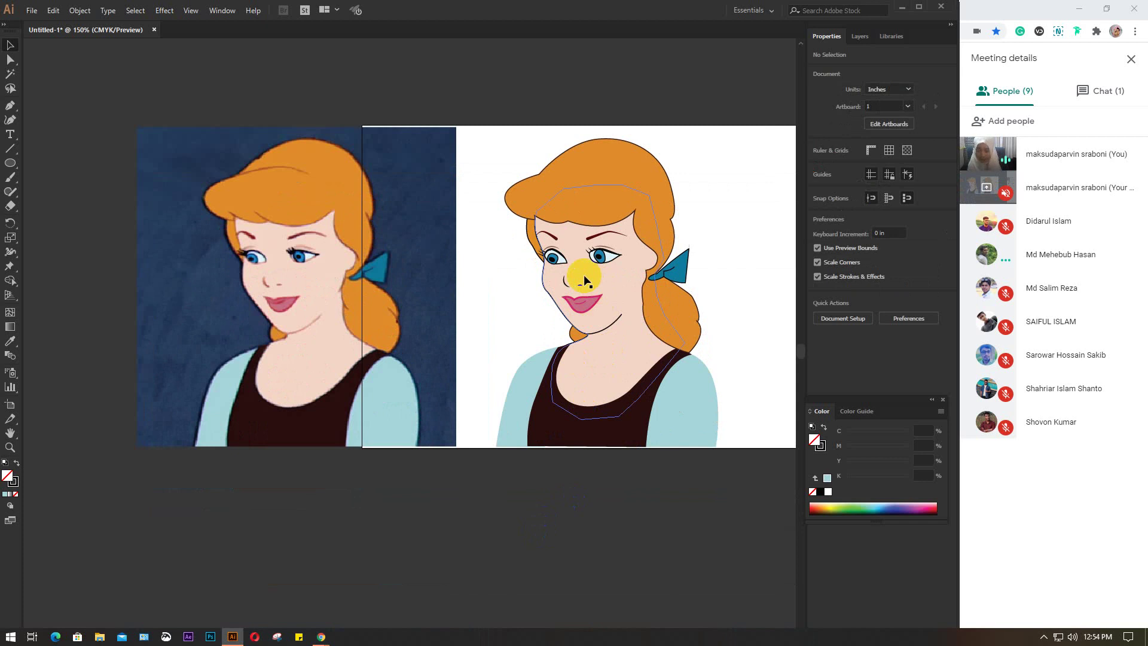
{"action": "scroll", "coordinate": [579, 284], "scroll_direction": "up", "scroll_amount": 2}
{"action": "scroll", "coordinate": [580, 277], "scroll_direction": "up", "scroll_amount": 2}
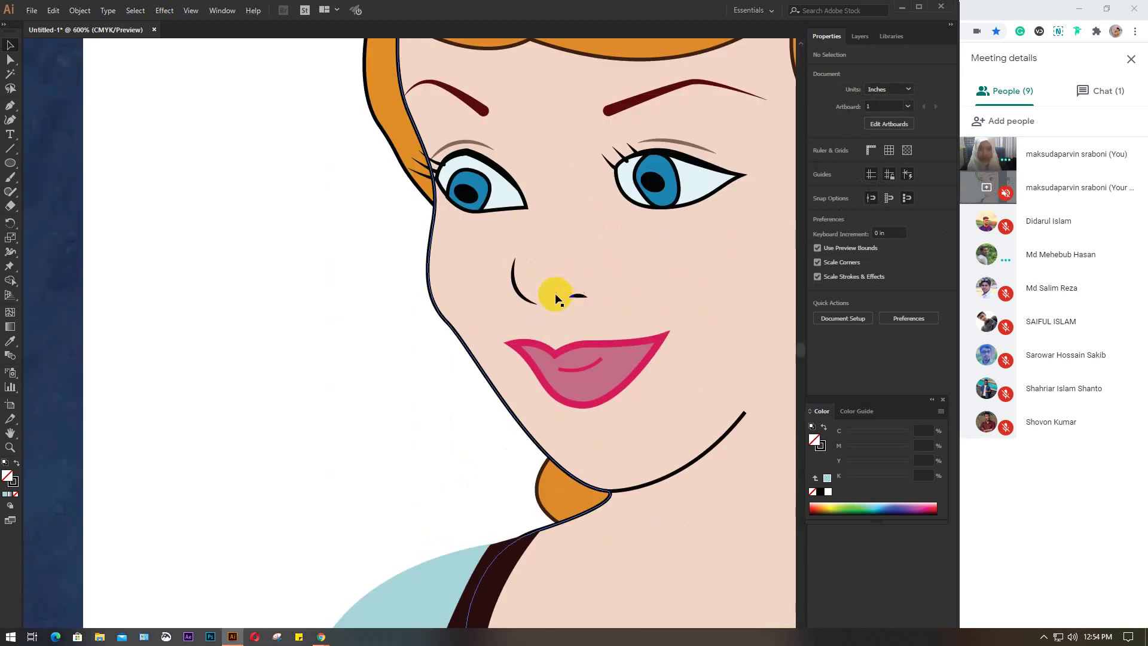
{"action": "left_click", "coordinate": [526, 297]}
{"action": "left_click", "coordinate": [578, 296], "text": "shift"}
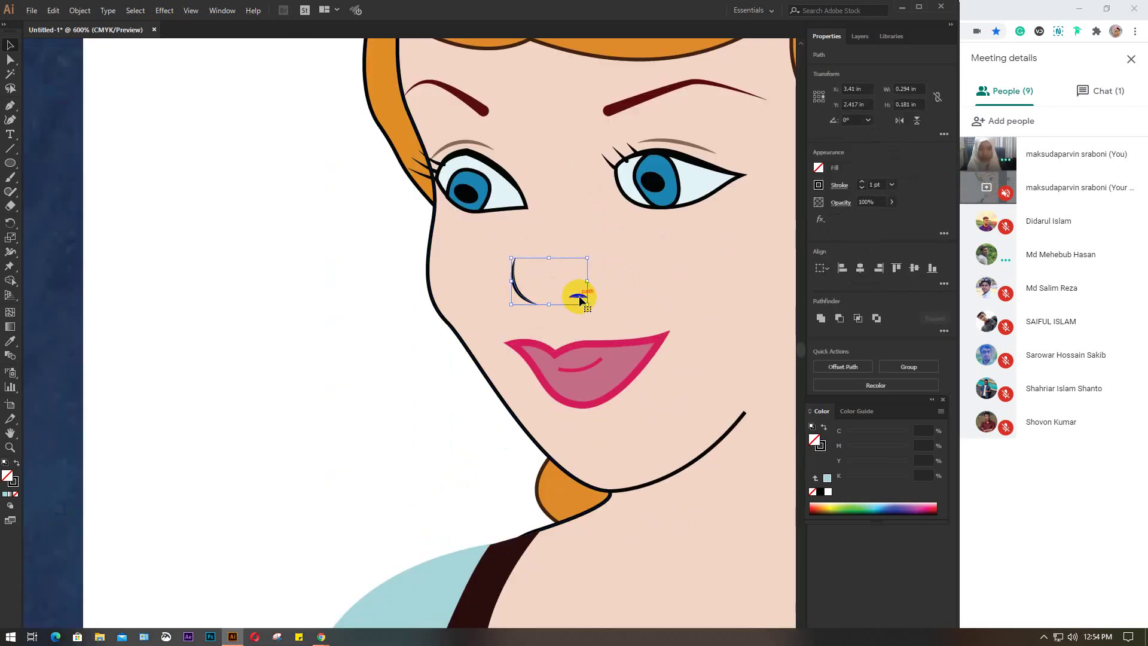
{"action": "left_click", "coordinate": [819, 185]}
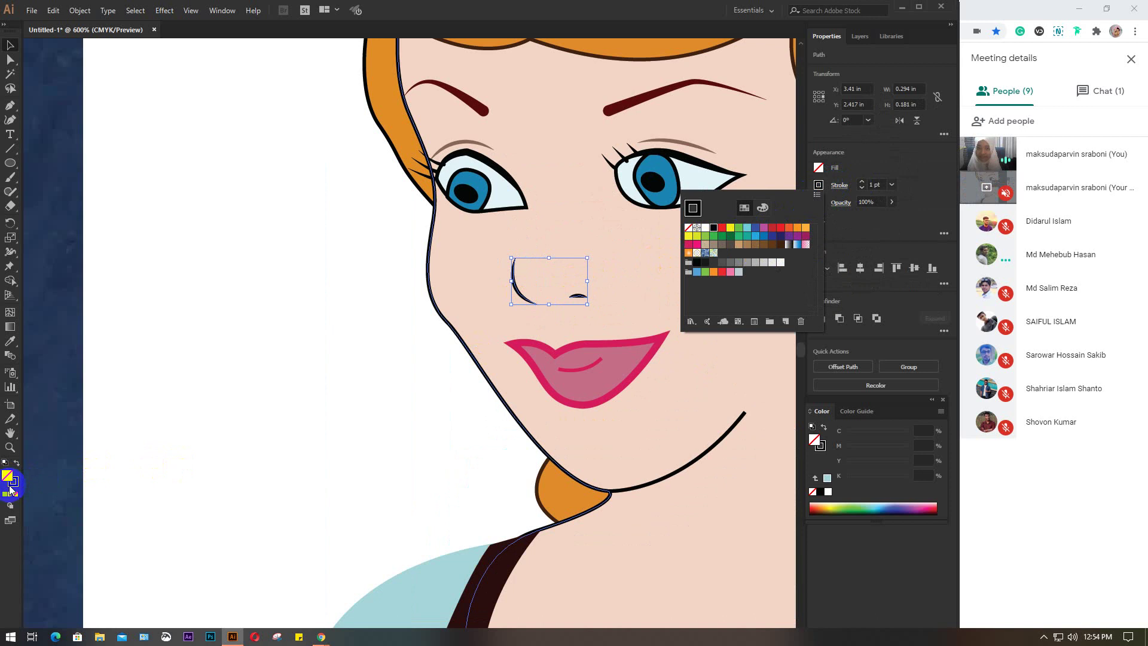
{"action": "left_click", "coordinate": [13, 486]}
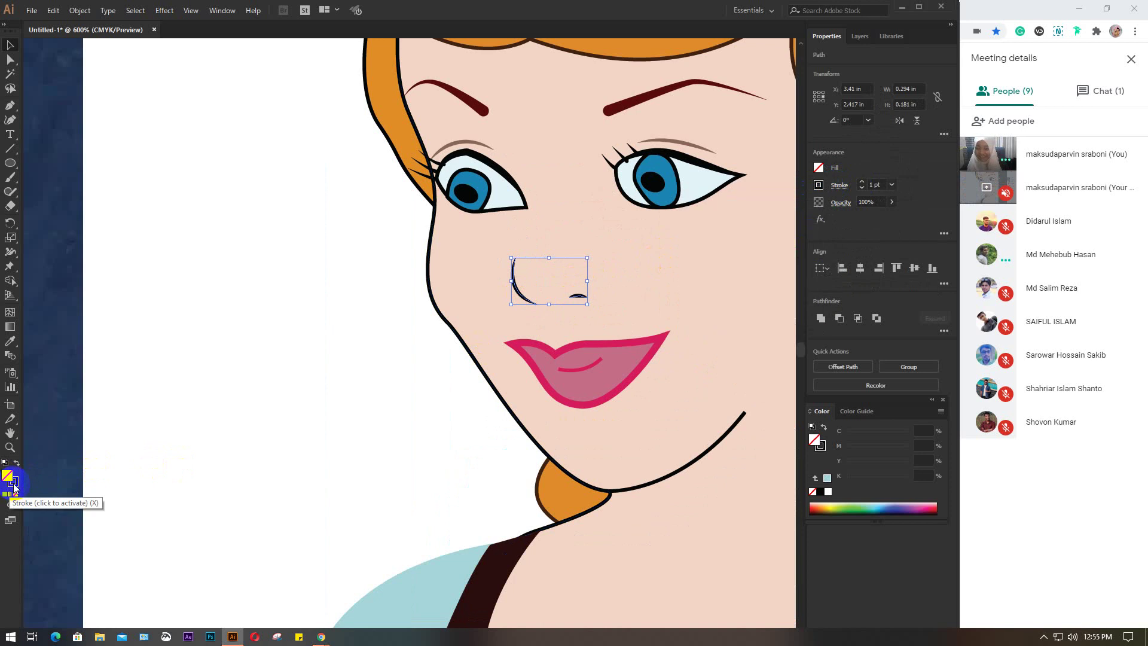
{"action": "double_click", "coordinate": [13, 485]}
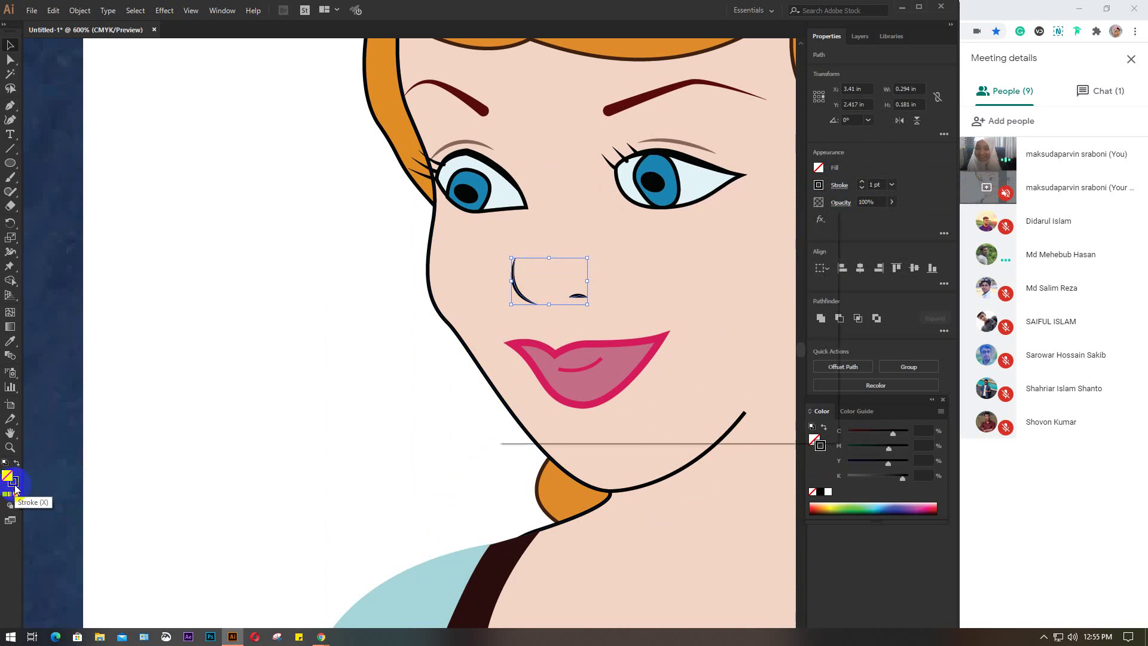
{"action": "left_click", "coordinate": [658, 370]}
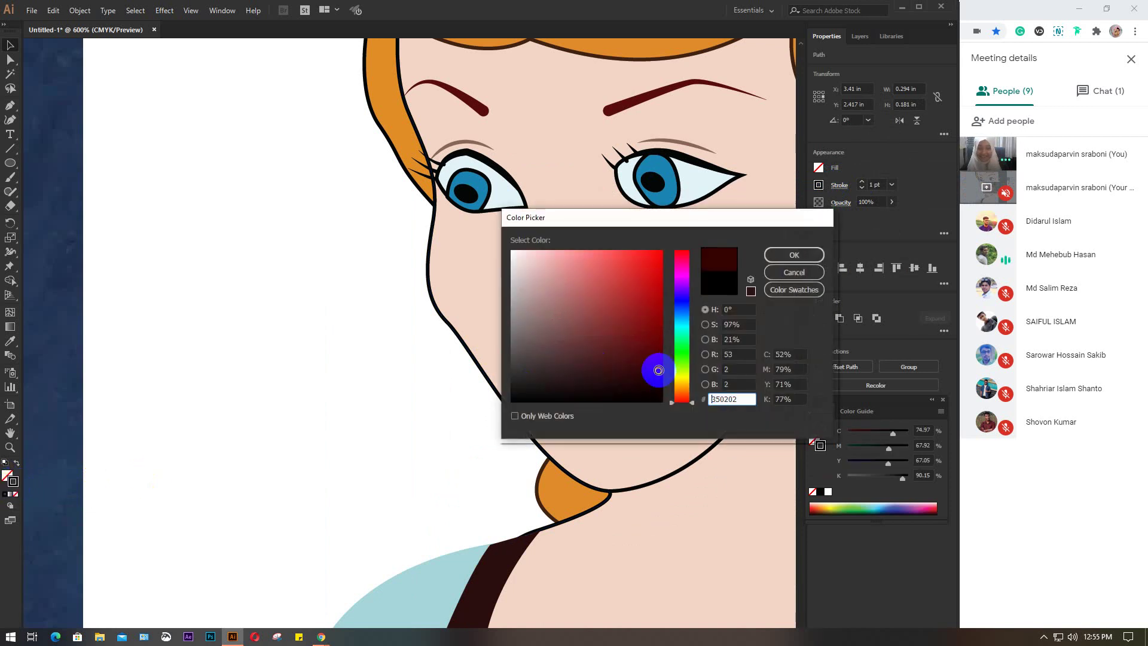
{"action": "left_click", "coordinate": [794, 255]}
{"action": "scroll", "coordinate": [567, 337], "scroll_direction": "down", "scroll_amount": 5}
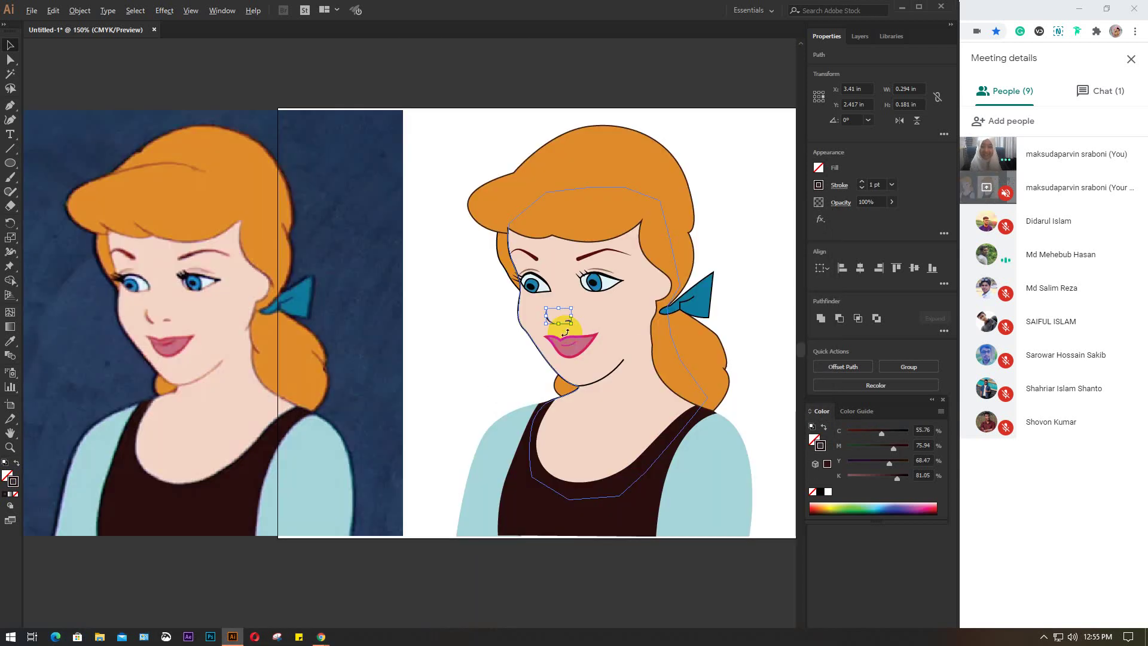
{"action": "left_click", "coordinate": [523, 548]}
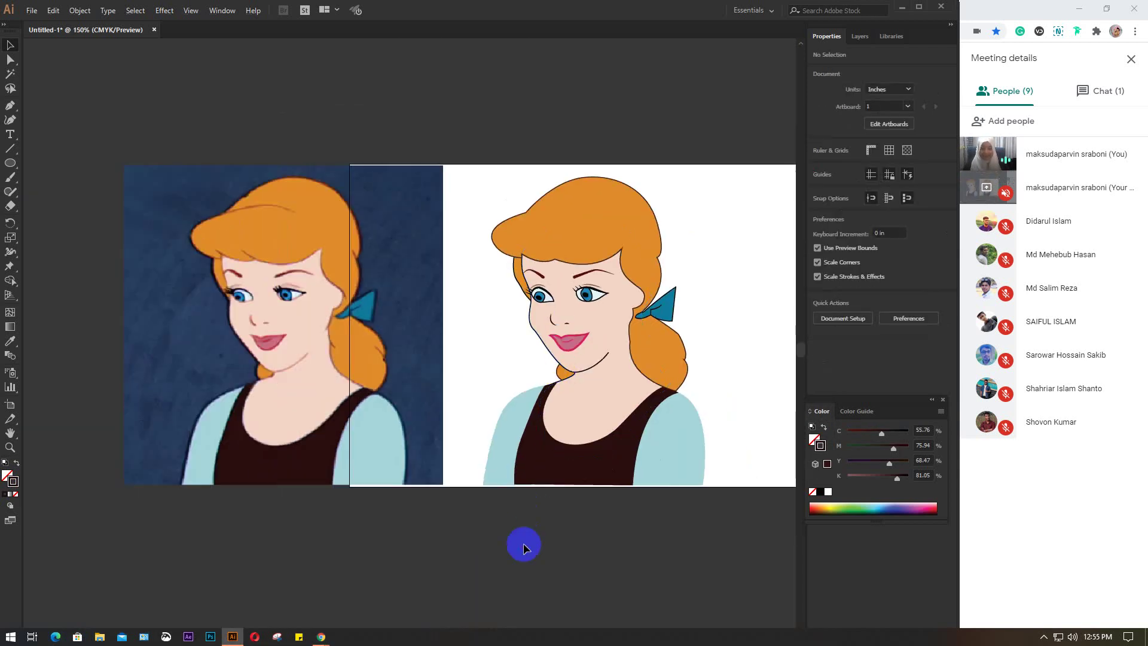
{"action": "scroll", "coordinate": [523, 547], "scroll_direction": "down", "scroll_amount": 1}
{"action": "scroll", "coordinate": [590, 546], "scroll_direction": "up", "scroll_amount": 1}
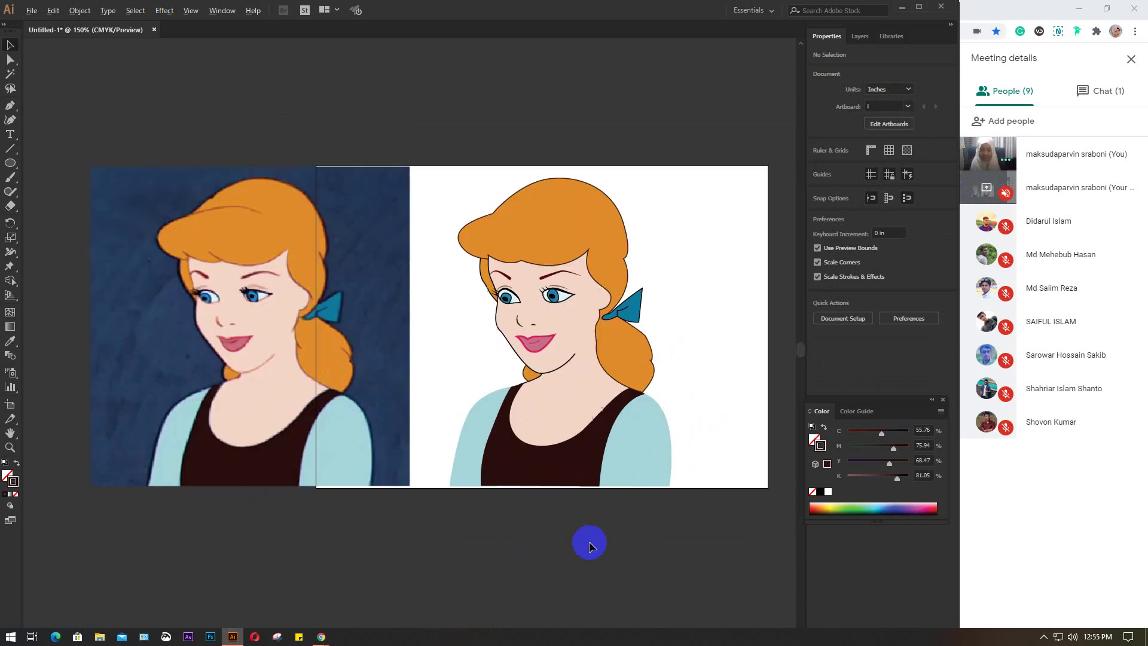
{"action": "scroll", "coordinate": [590, 545], "scroll_direction": "up", "scroll_amount": 1}
{"action": "left_click_drag", "start_coordinate": [590, 546], "coordinate": [608, 500]}
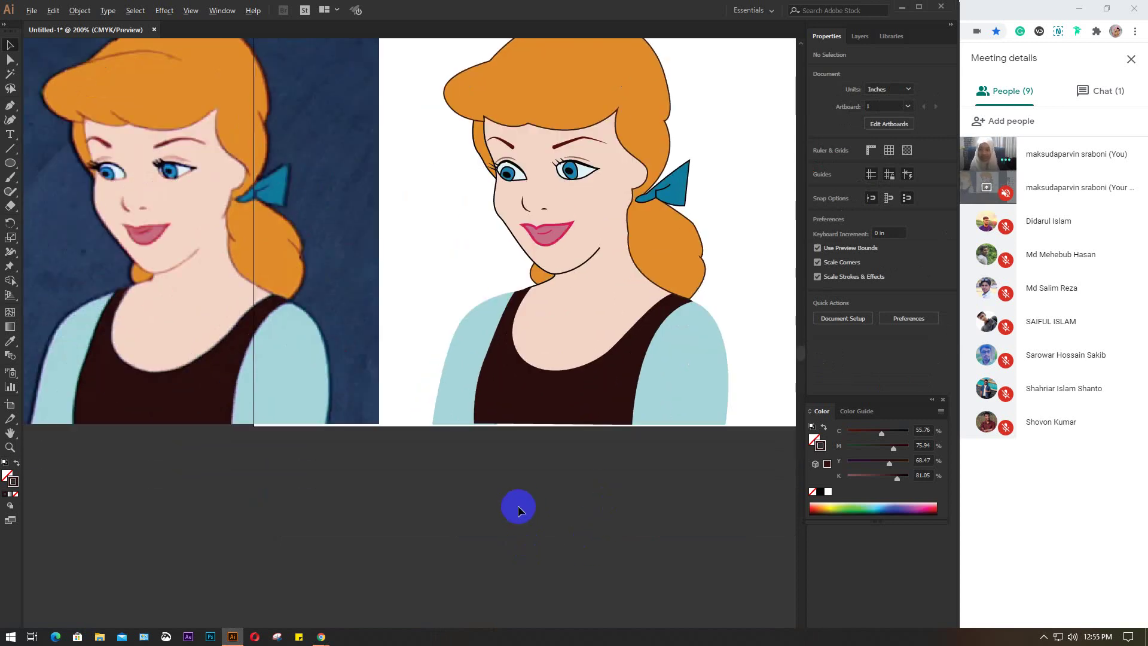
{"action": "scroll", "coordinate": [518, 510], "scroll_direction": "down", "scroll_amount": 1}
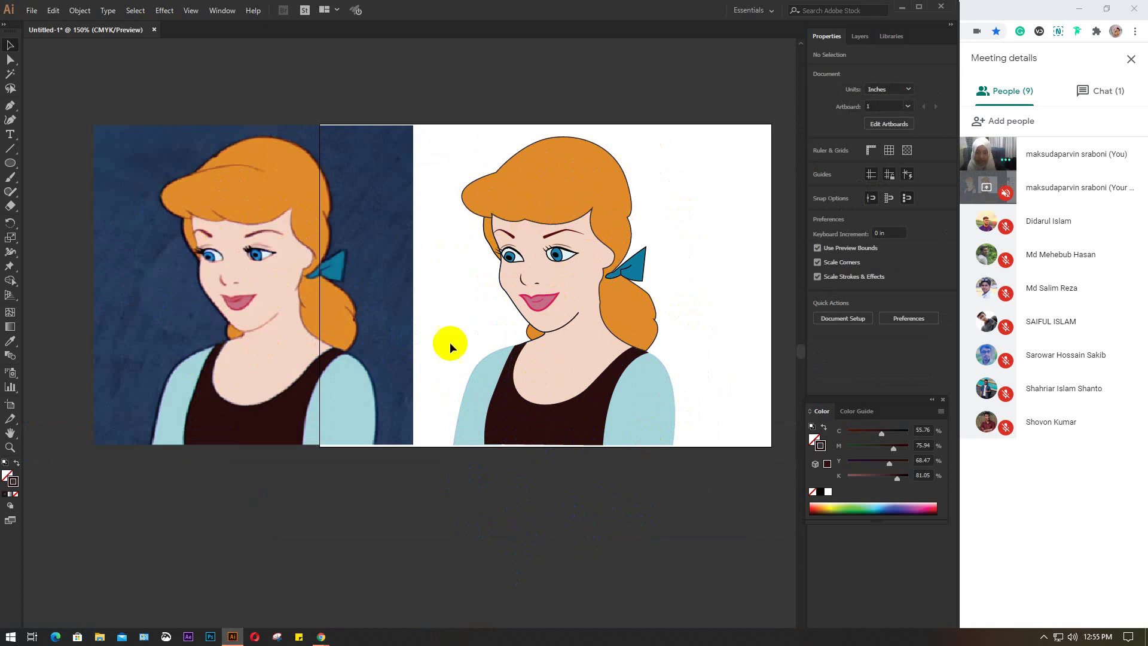
{"action": "left_click", "coordinate": [544, 189]}
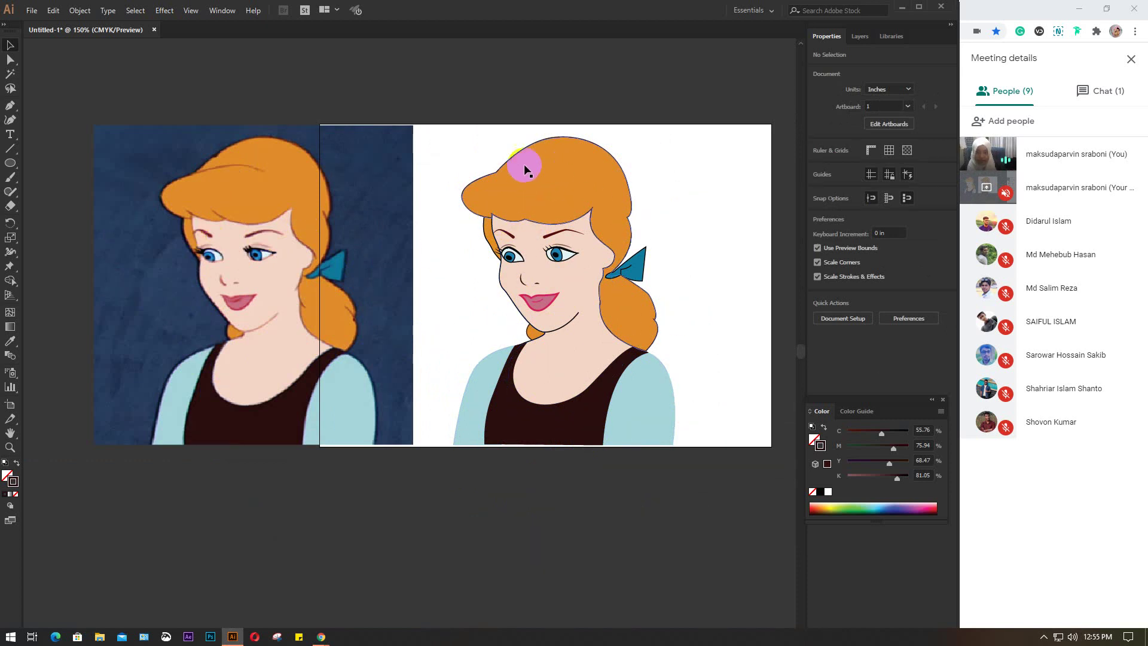
- Delete the large orange hair shape and the pink face shape
{"action": "left_click", "coordinate": [564, 191]}
{"action": "key", "text": "Delete"}
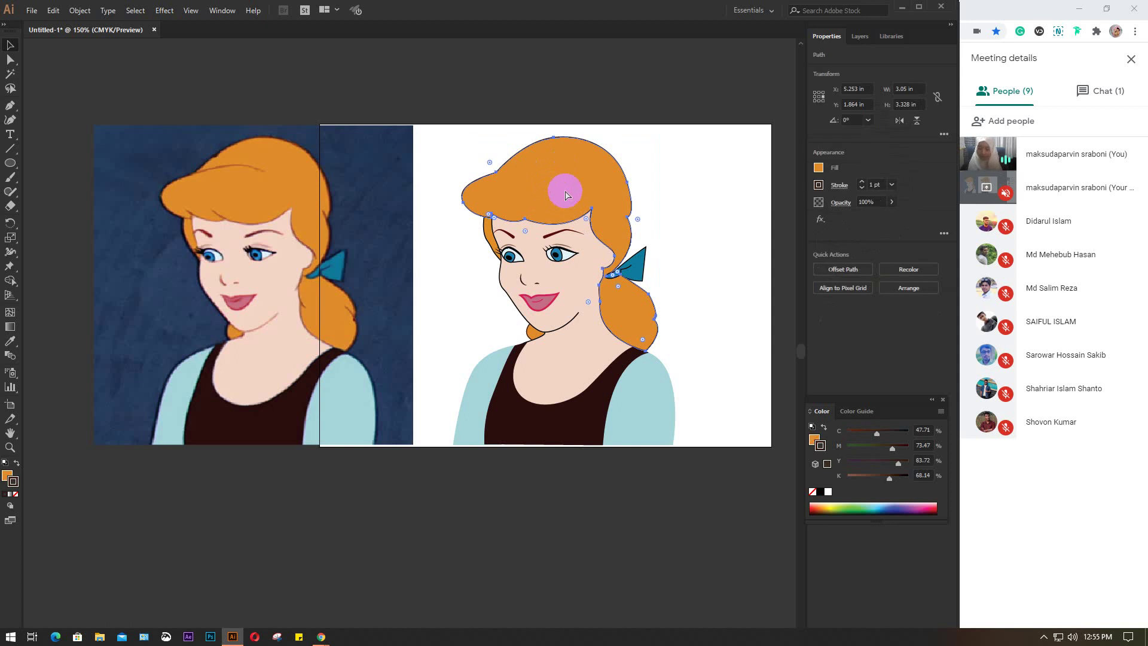
{"action": "left_click", "coordinate": [555, 199]}
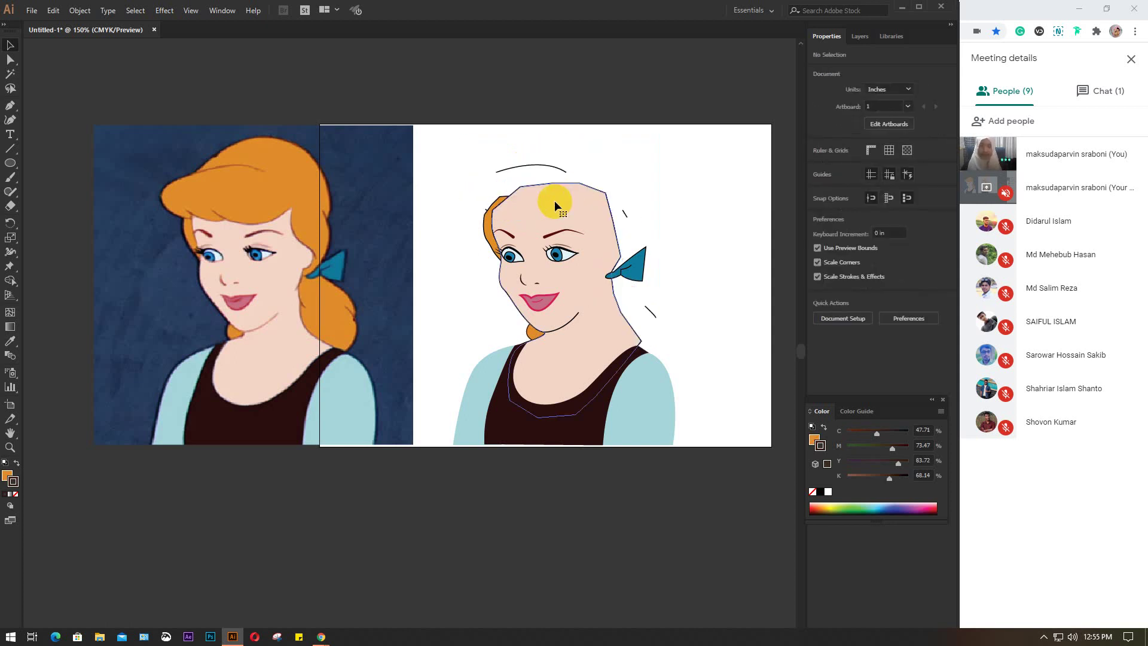
{"action": "key", "text": "Delete"}
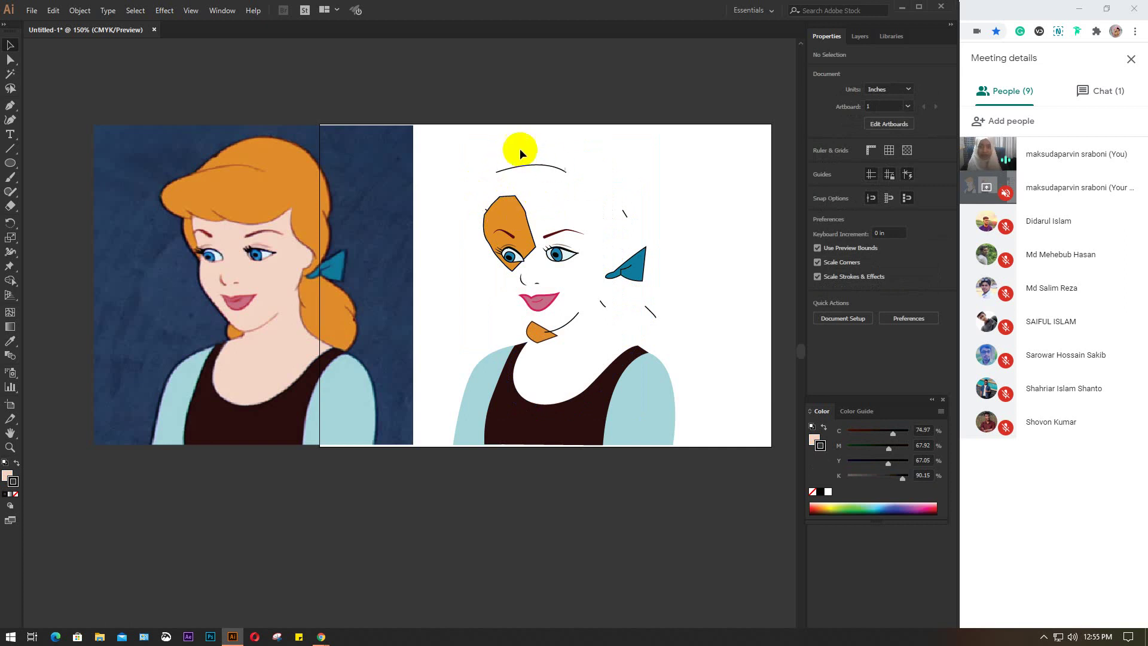
- Select the forehead arc, two small strokes and the remaining orange hair piece together
{"action": "left_click", "coordinate": [546, 165]}
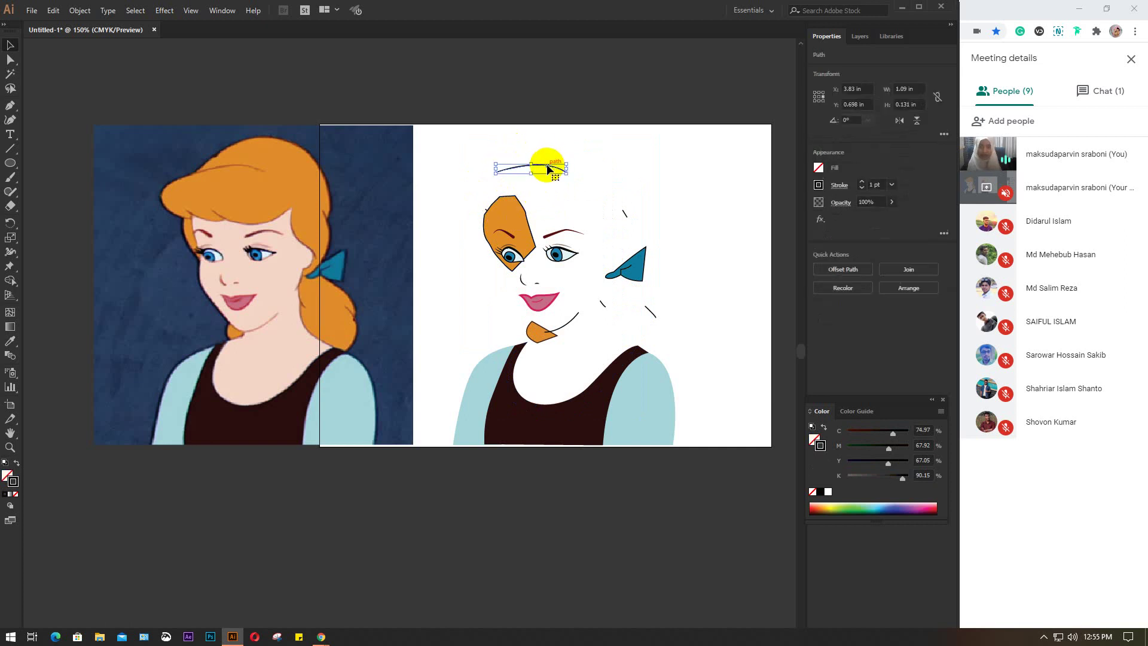
{"action": "left_click", "coordinate": [623, 211], "text": "shift"}
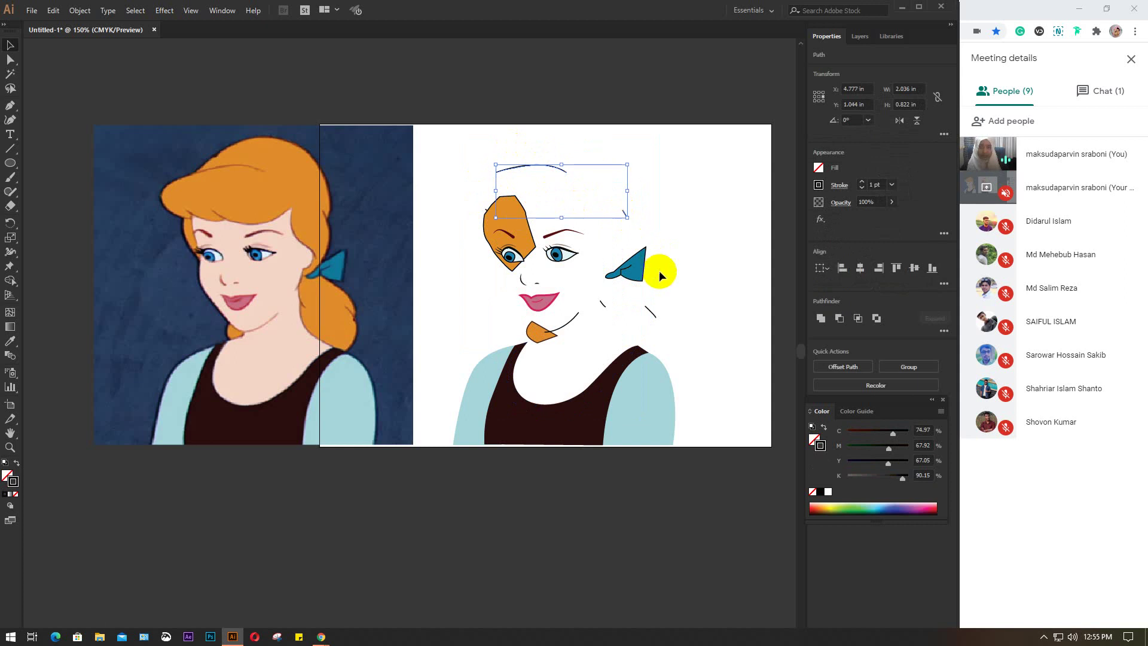
{"action": "left_click", "coordinate": [647, 308], "text": "shift"}
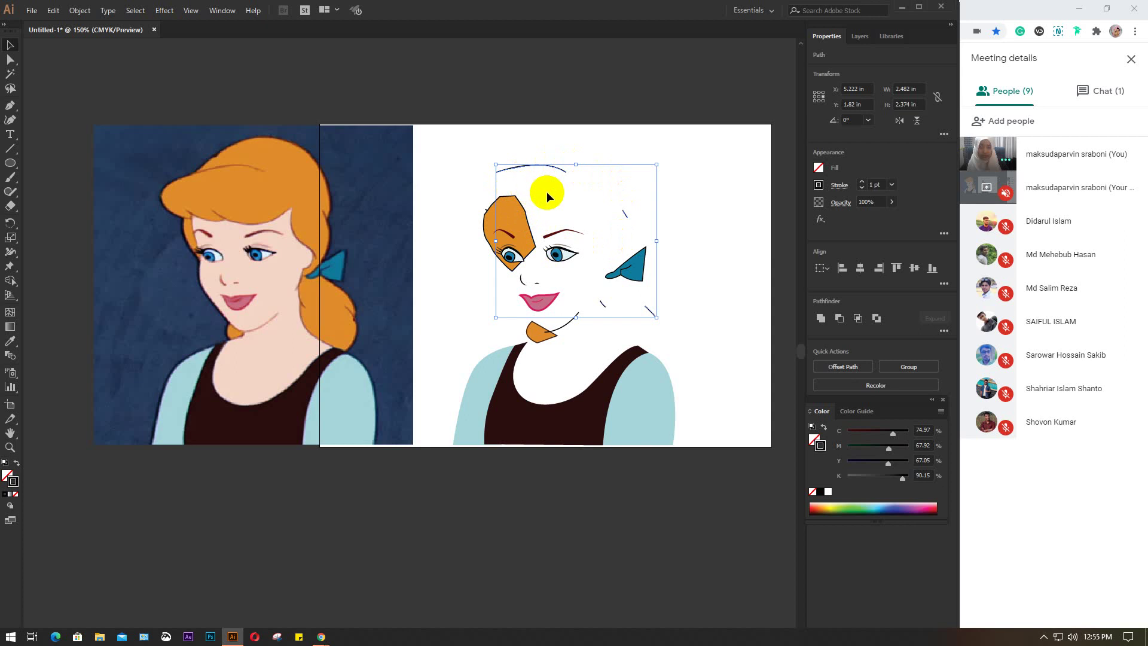
{"action": "left_click", "coordinate": [487, 211], "text": "shift"}
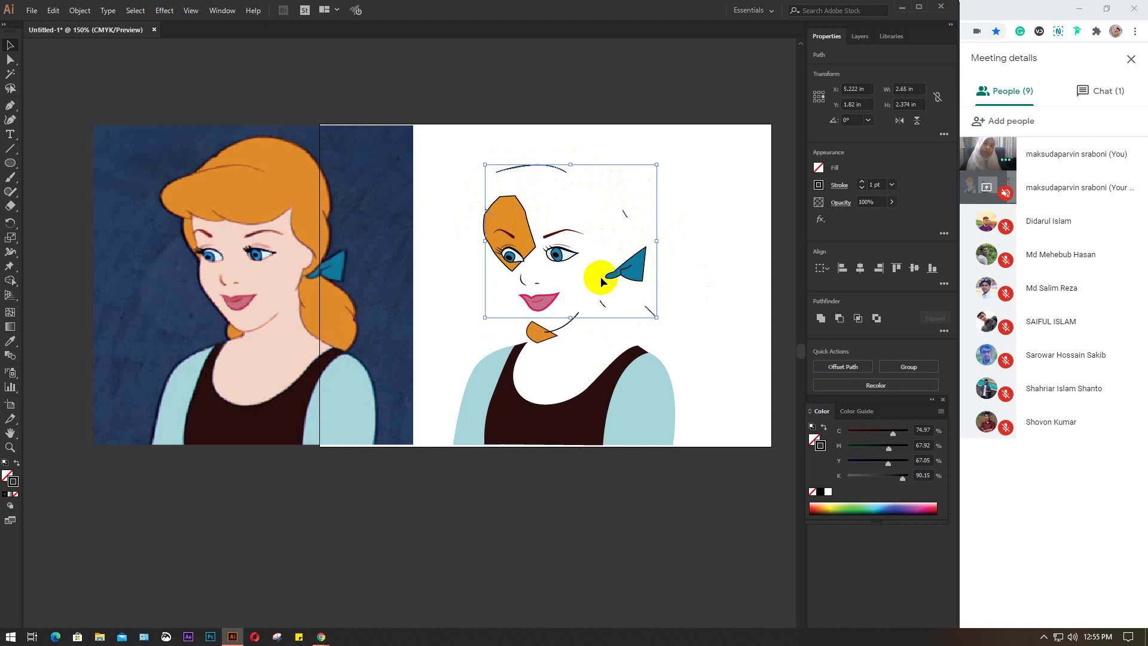
- Bring the selected hair and ribbon pieces to the front, then show all hidden artwork
{"action": "right_click", "coordinate": [568, 191]}
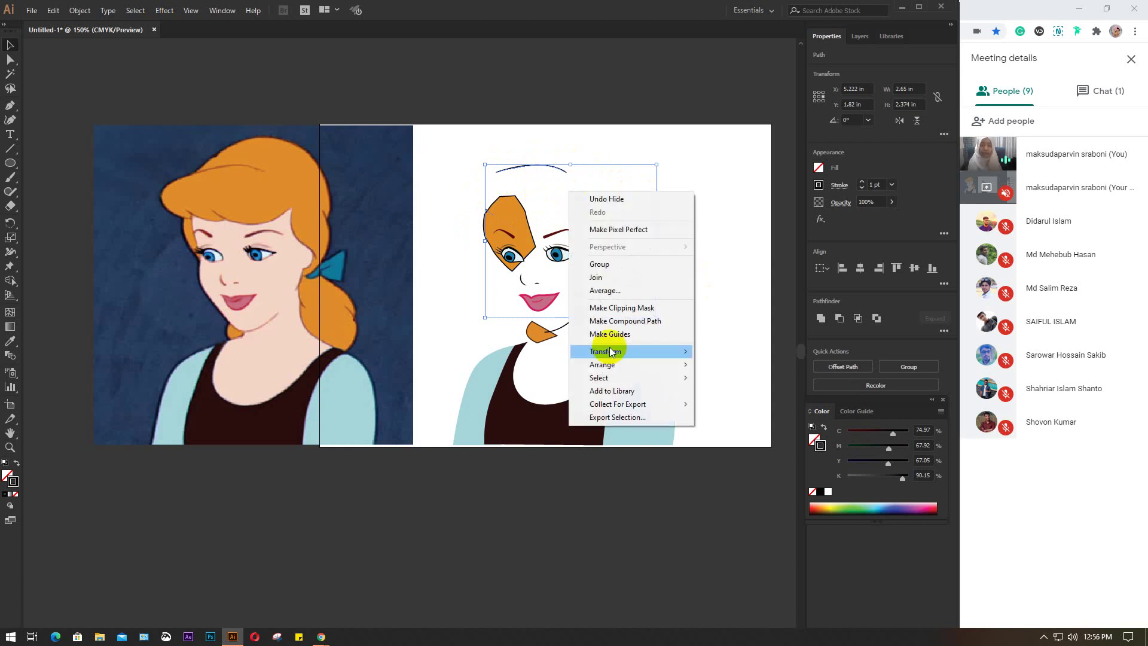
{"action": "mouse_move", "coordinate": [601, 364]}
{"action": "left_click", "coordinate": [720, 366]}
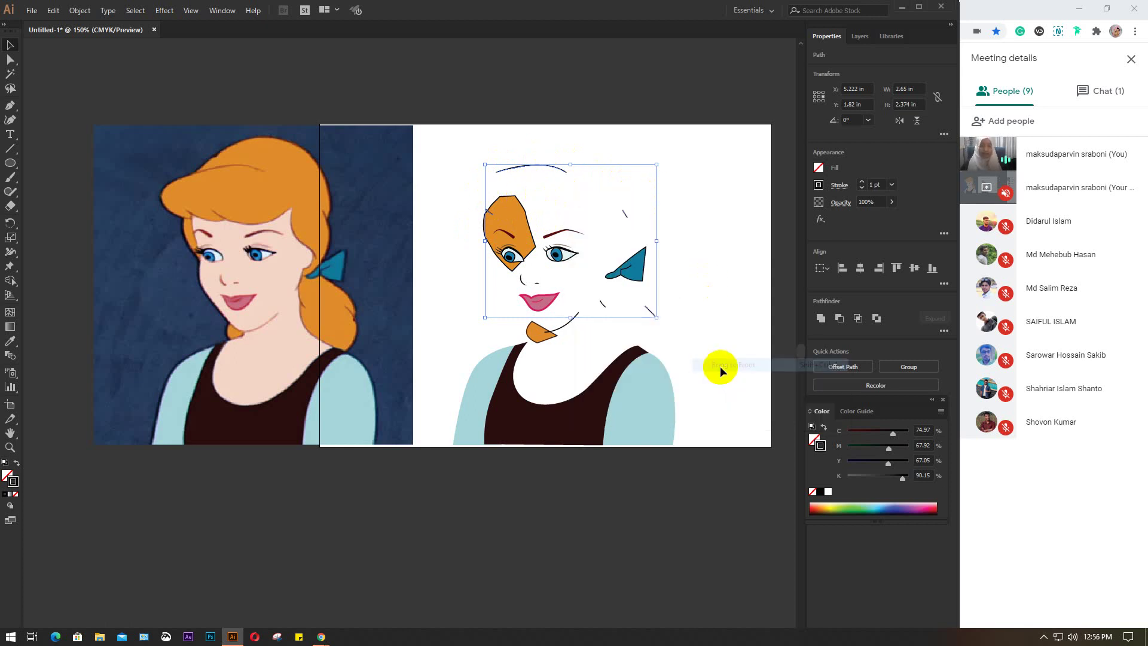
{"action": "left_click", "coordinate": [707, 301]}
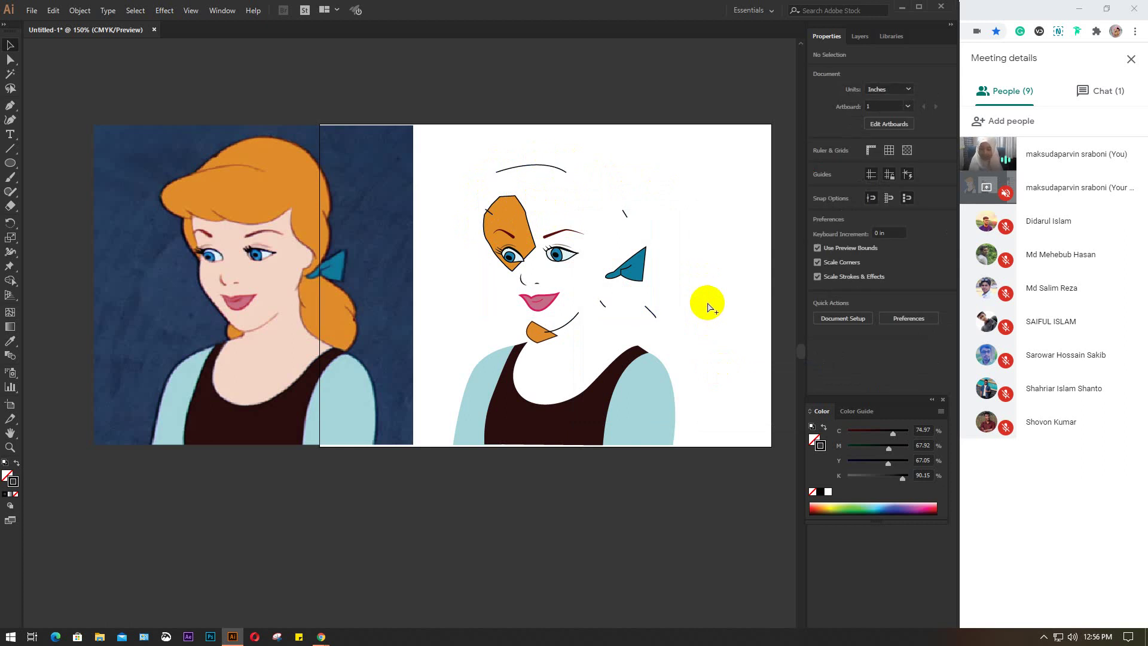
{"action": "key", "text": "ctrl+alt+3"}
- Give the curved fringe line a tapered width profile so it narrows to a point
{"action": "left_click", "coordinate": [628, 86]}
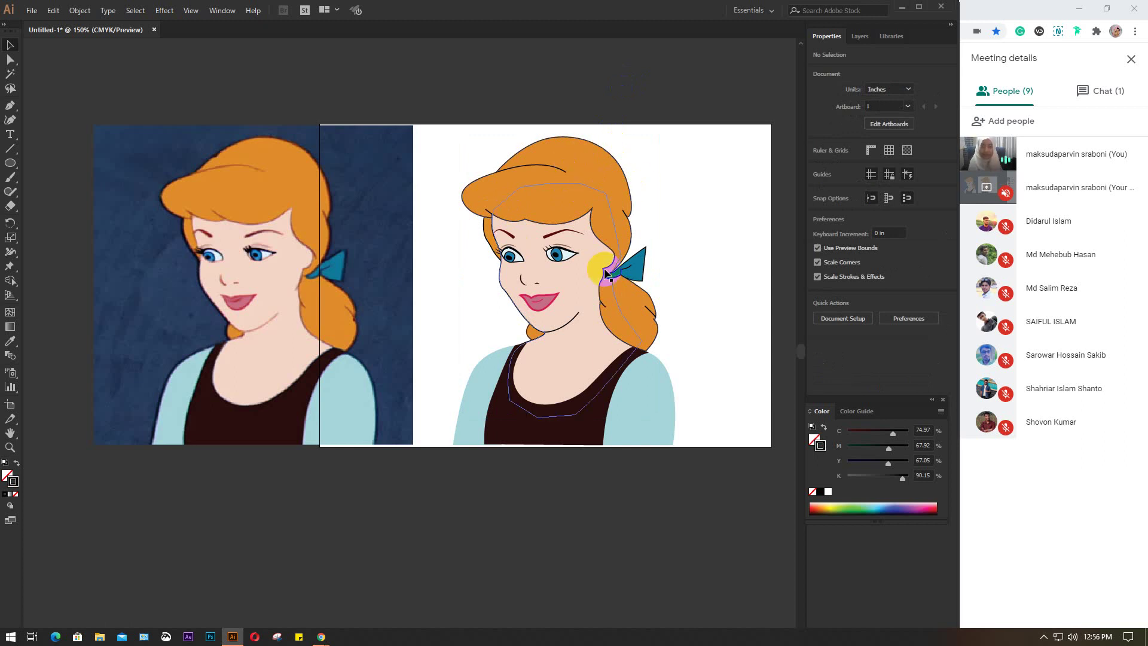
{"action": "scroll", "coordinate": [551, 159], "scroll_direction": "up", "scroll_amount": 1, "text": "alt"}
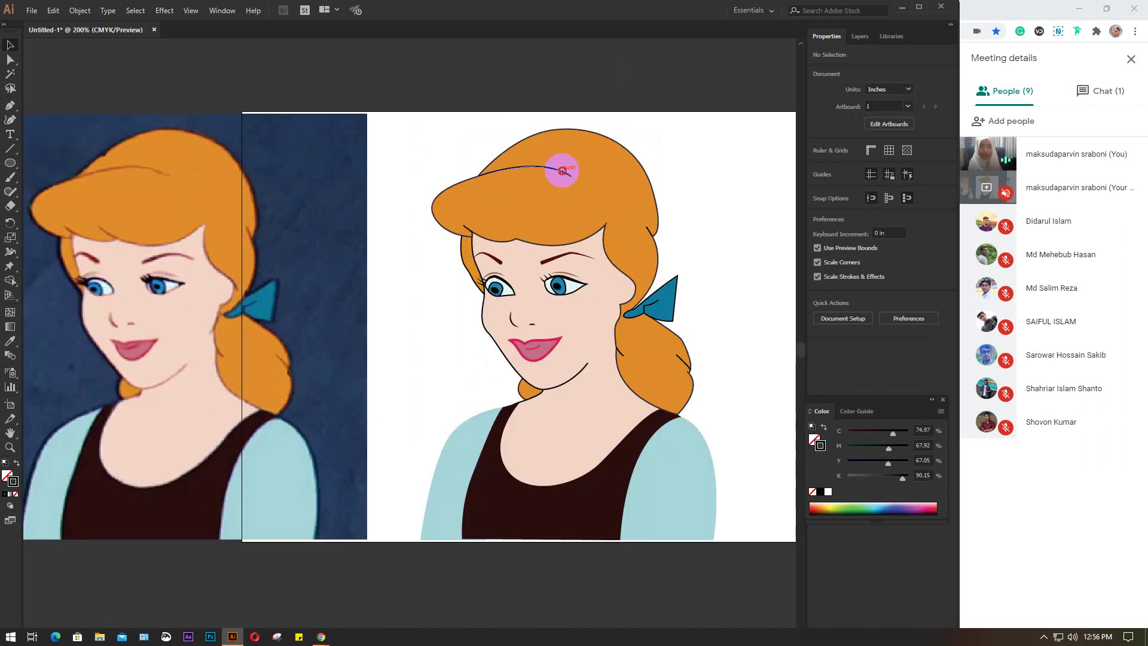
{"action": "left_click", "coordinate": [562, 170]}
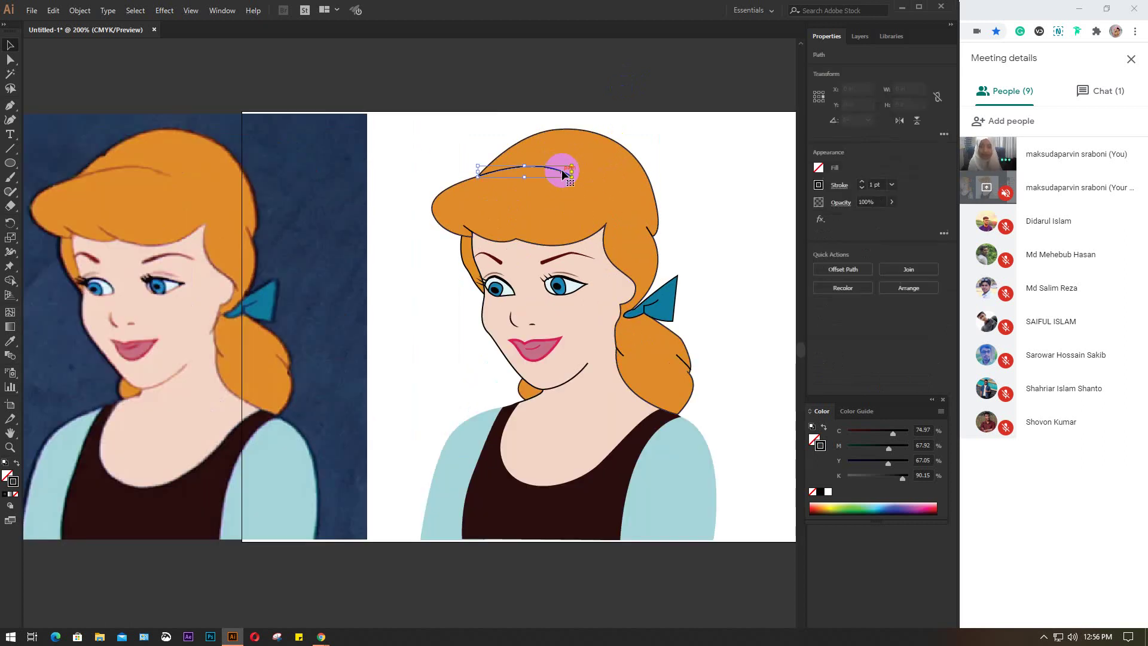
{"action": "left_click", "coordinate": [840, 186]}
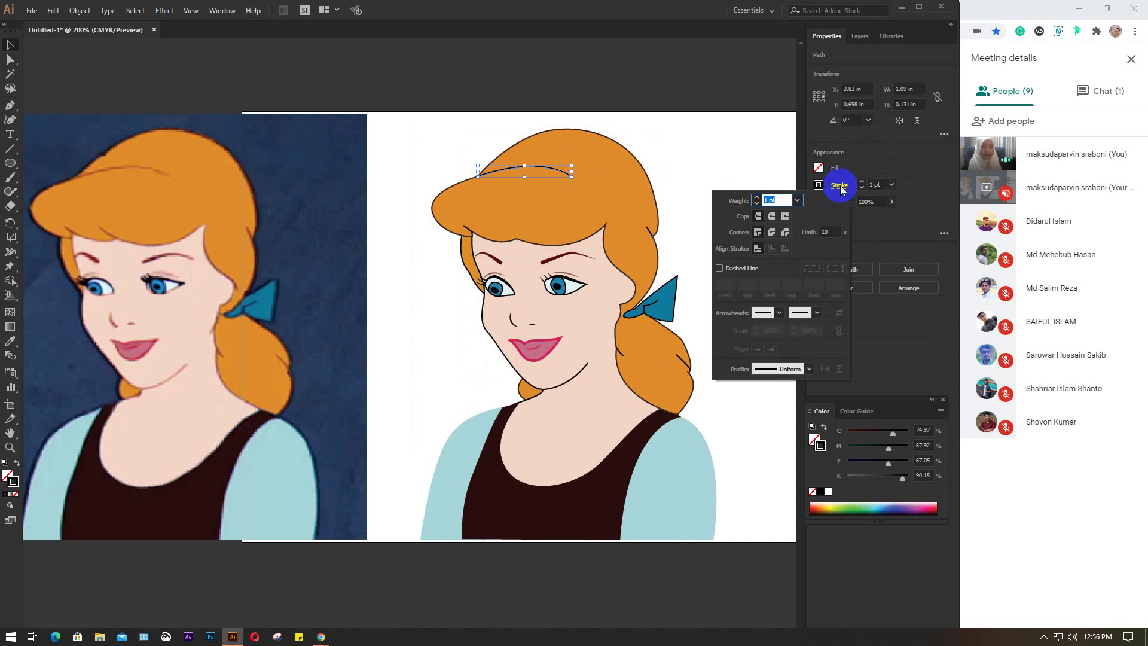
{"action": "left_click", "coordinate": [809, 370]}
{"action": "left_click", "coordinate": [770, 461]}
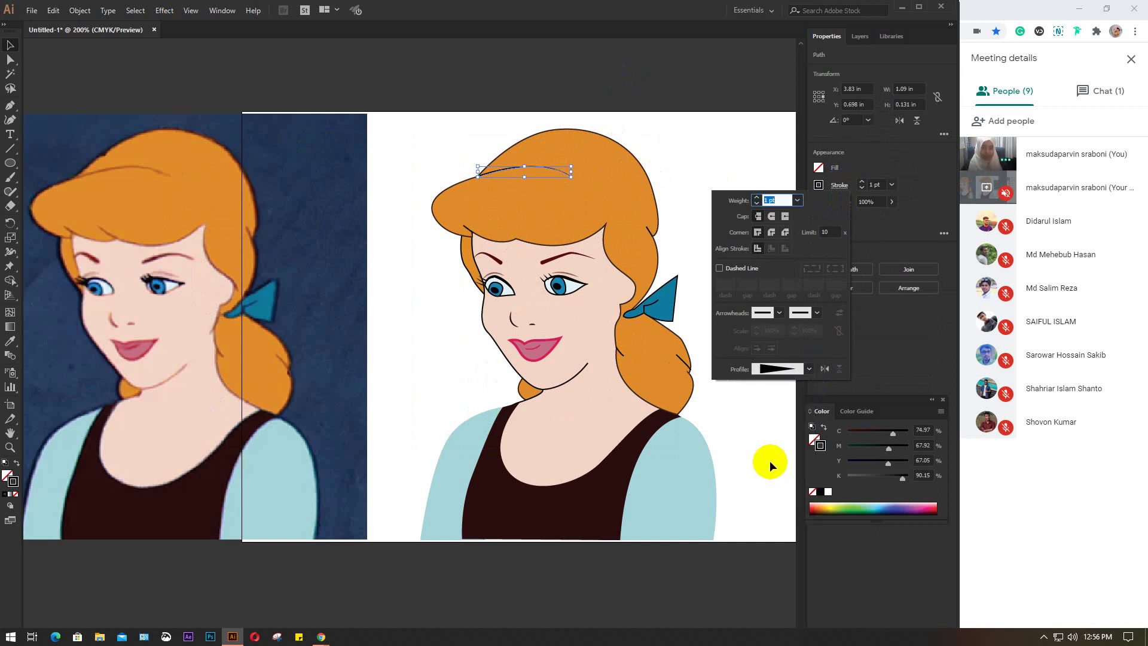
{"action": "left_click", "coordinate": [607, 72]}
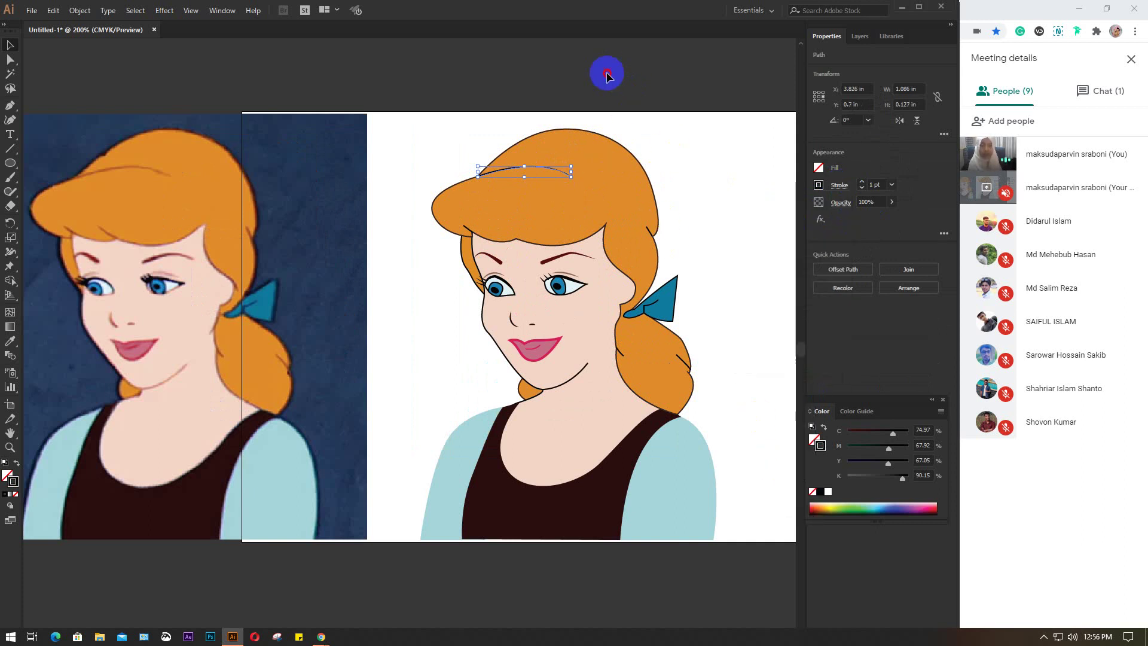
{"action": "left_click", "coordinate": [572, 171]}
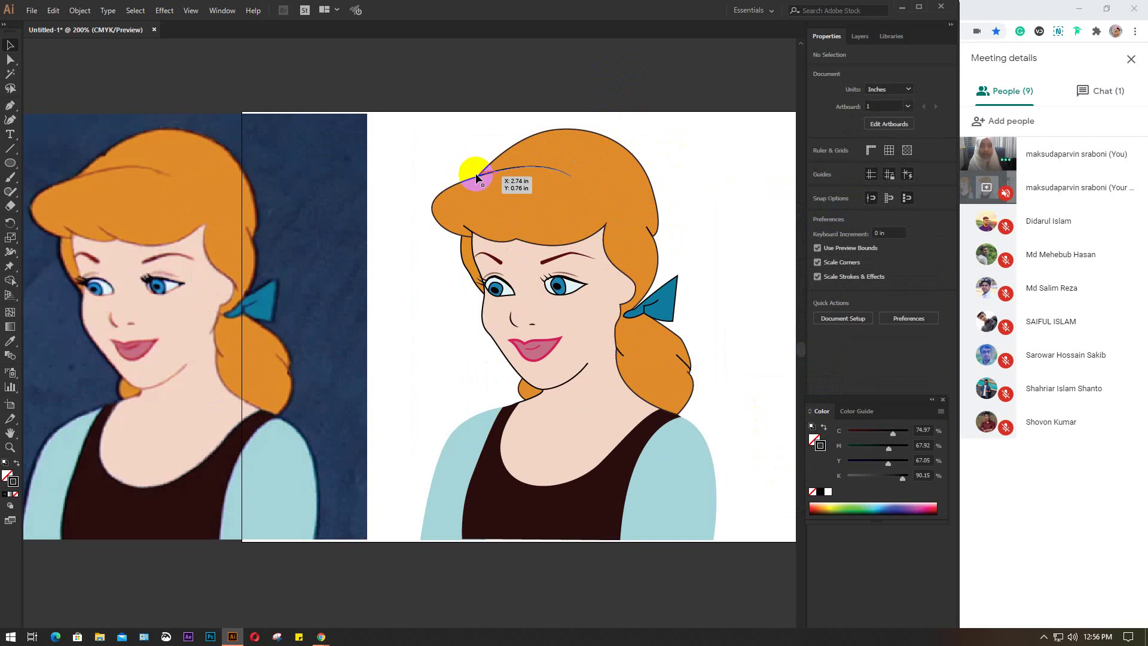
- Duplicate the short hair strand further right along the fringe and nudge the copy up
{"action": "left_click", "coordinate": [470, 233]}
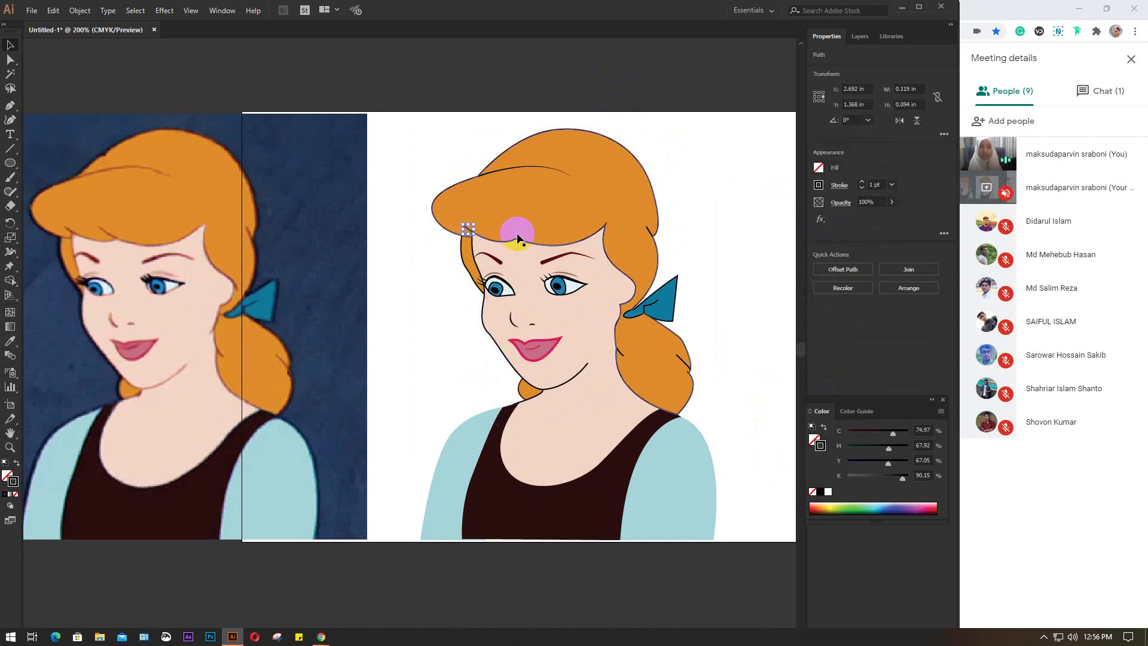
{"action": "scroll", "coordinate": [507, 230], "scroll_direction": "up", "scroll_amount": 2}
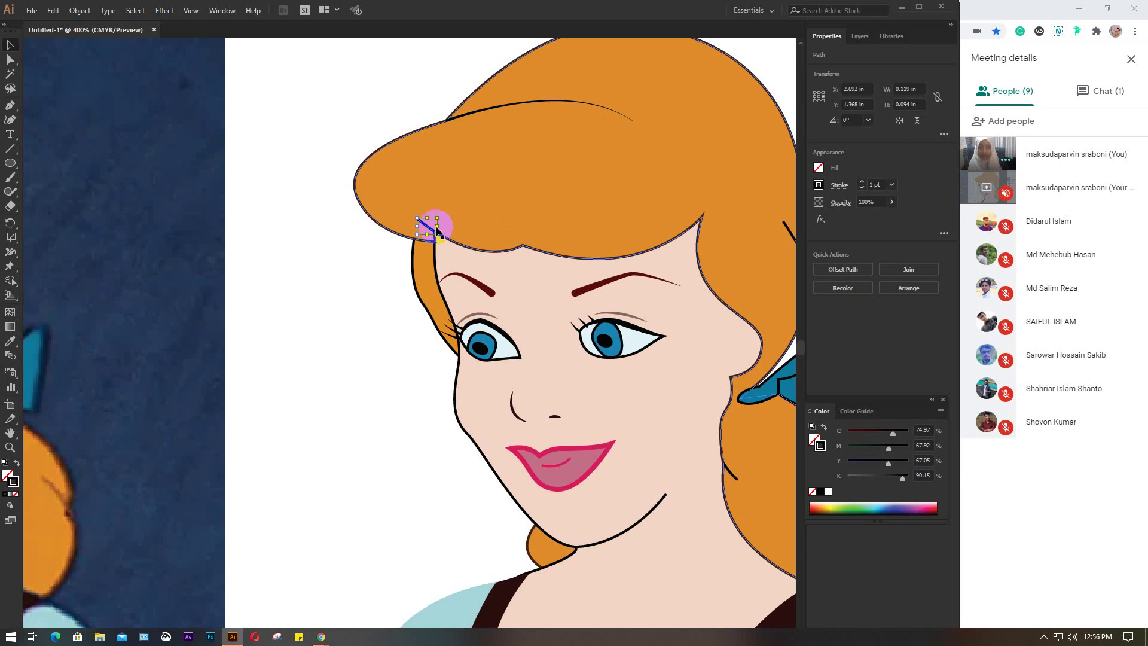
{"action": "mouse_move", "coordinate": [426, 227]}
{"action": "left_mouse_down"}
{"action": "mouse_move", "coordinate": [515, 242]}
{"action": "mouse_move", "coordinate": [497, 221]}
{"action": "left_mouse_up"}
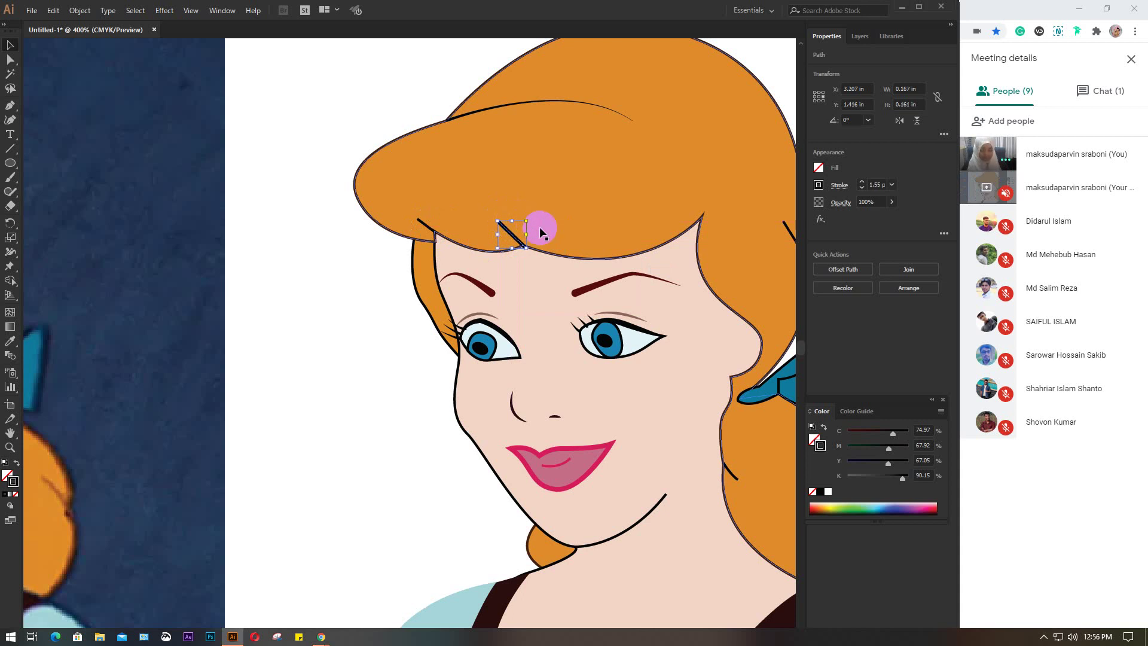
{"action": "key", "text": "Up"}
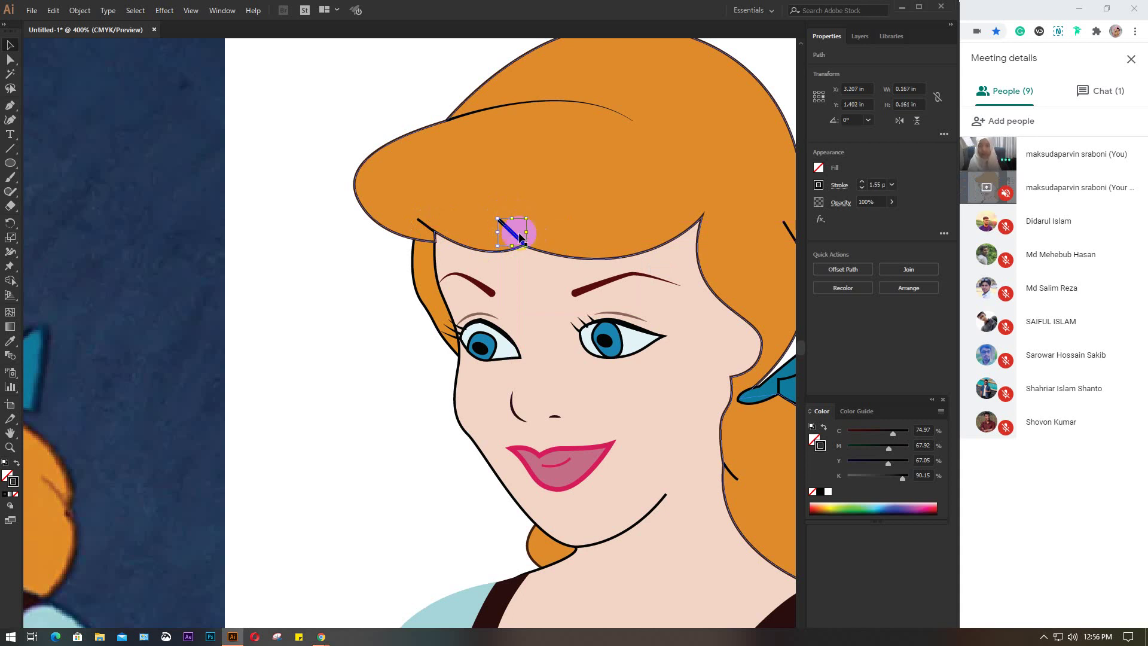
{"action": "left_click", "coordinate": [428, 229], "text": "shift"}
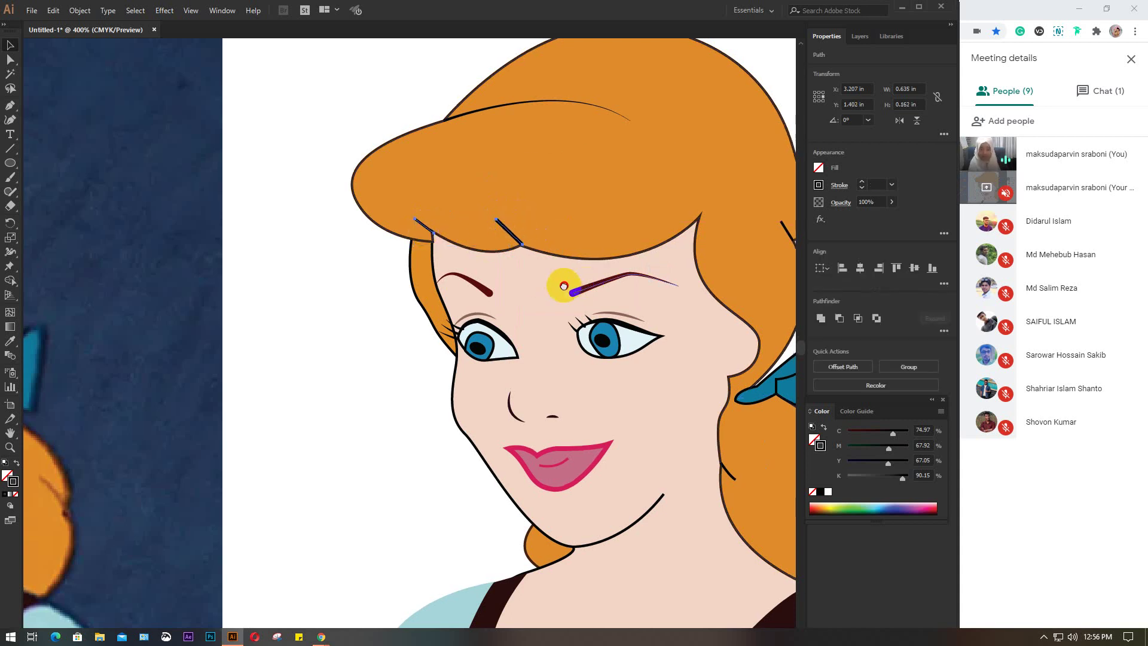
{"action": "left_click_drag", "start_coordinate": [558, 282], "coordinate": [486, 287]}
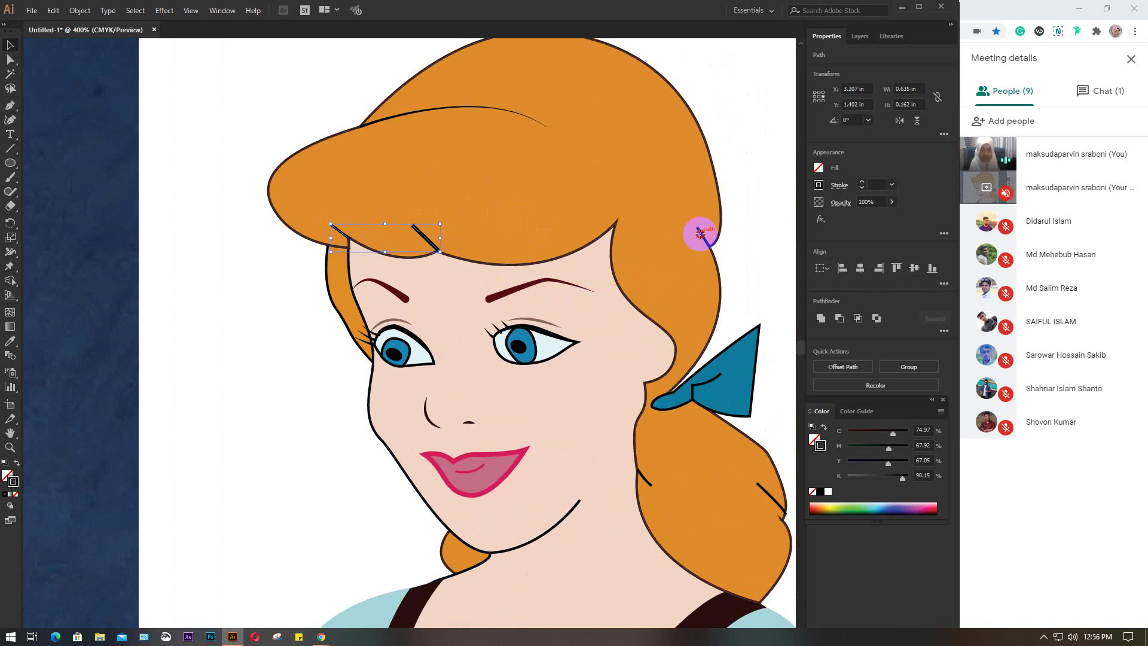
- Apply a flipped tapered width profile to the selected fringe and lower hair strands
{"action": "left_click", "coordinate": [770, 500], "text": "shift"}
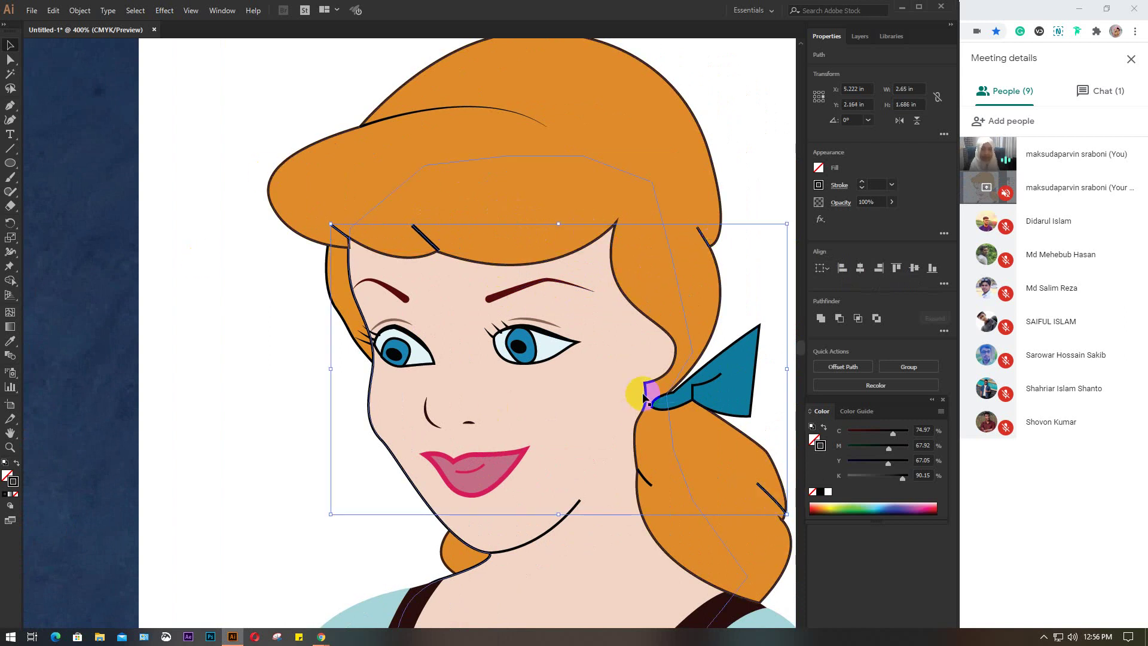
{"action": "left_click", "coordinate": [838, 184]}
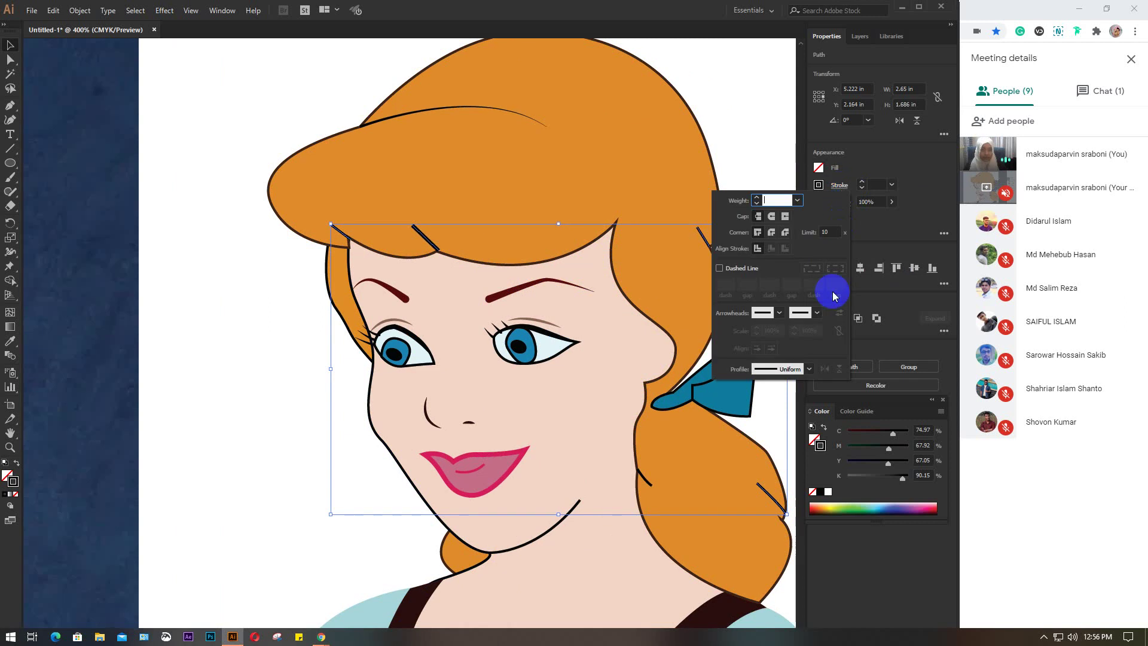
{"action": "left_click", "coordinate": [808, 369]}
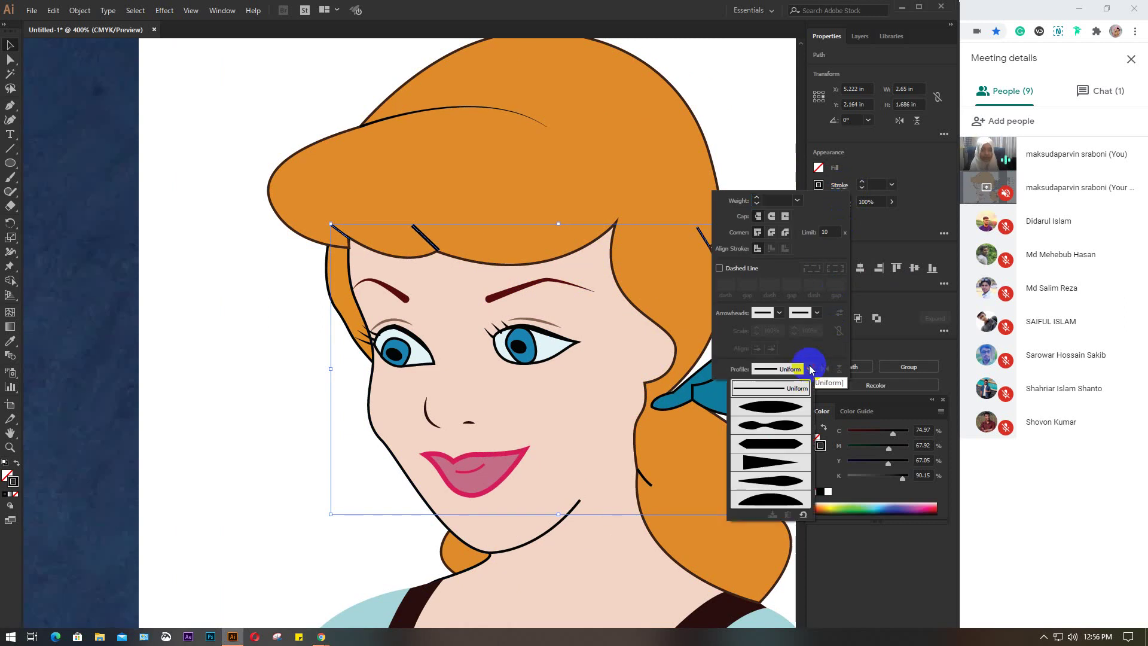
{"action": "left_click", "coordinate": [772, 464]}
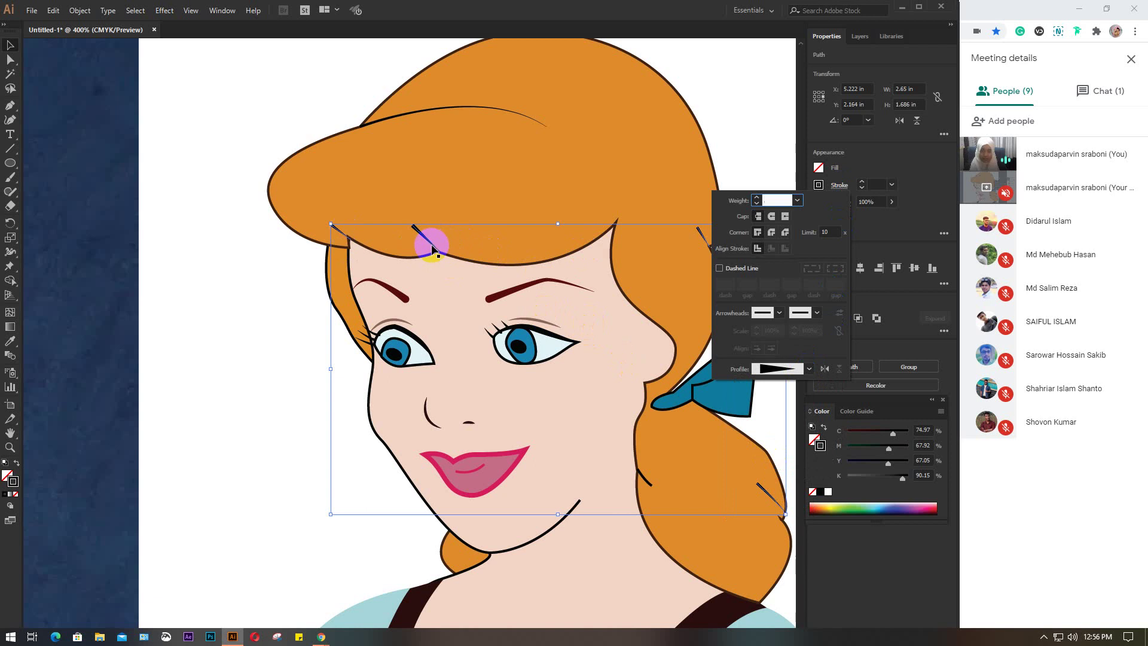
{"action": "left_click", "coordinate": [826, 368]}
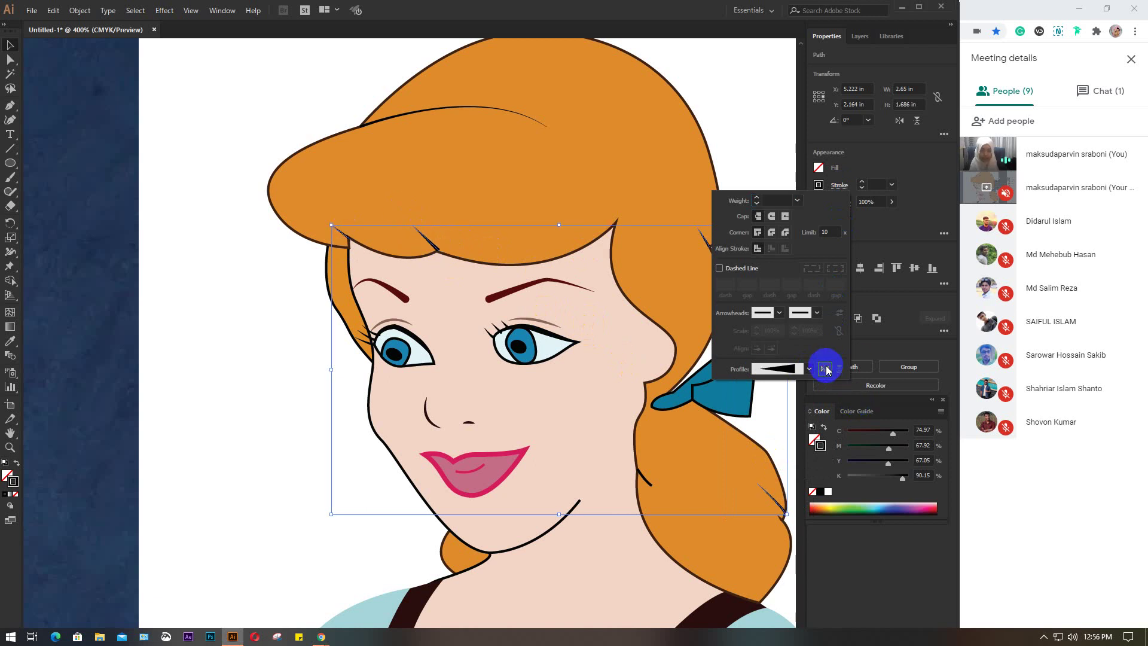
{"action": "left_click", "coordinate": [796, 200]}
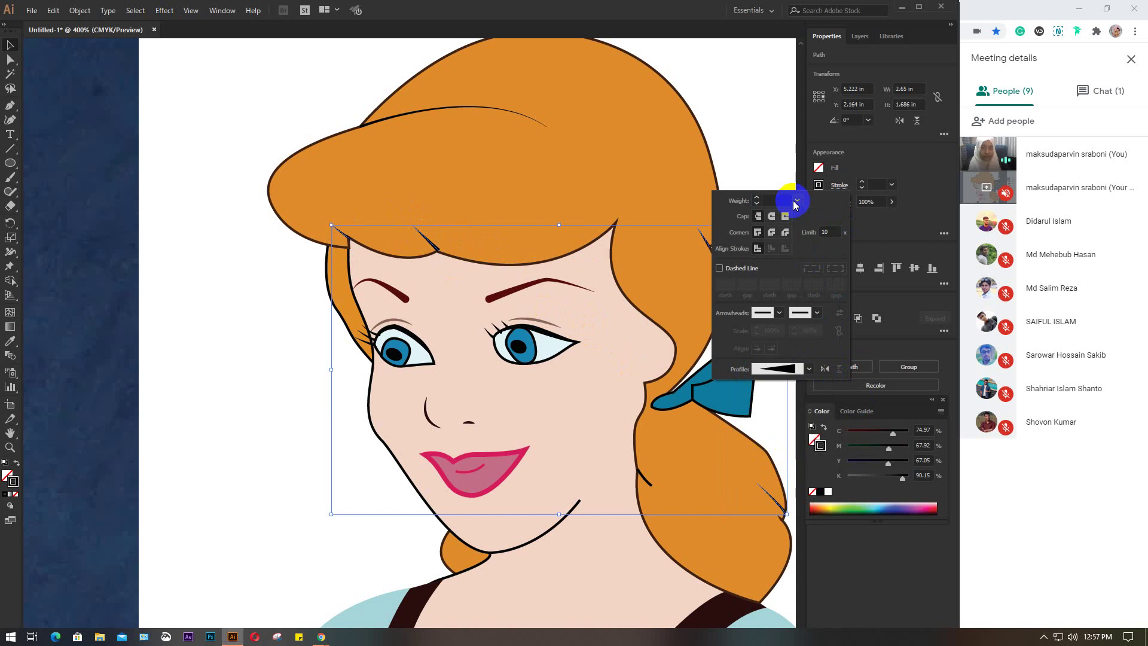
{"action": "left_click", "coordinate": [817, 184]}
{"action": "left_click", "coordinate": [755, 164]}
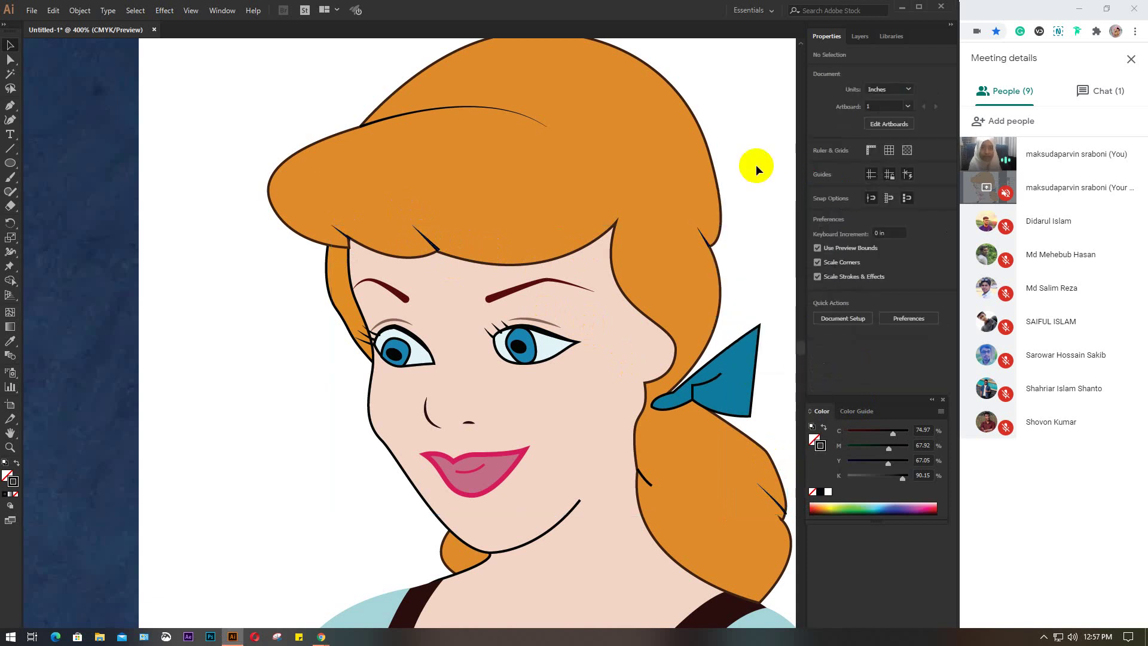
- Nudge the fringe strands onto the hairline and set a strand's stroke weight to 1 pt
{"action": "left_click", "coordinate": [406, 235], "text": "ctrl"}
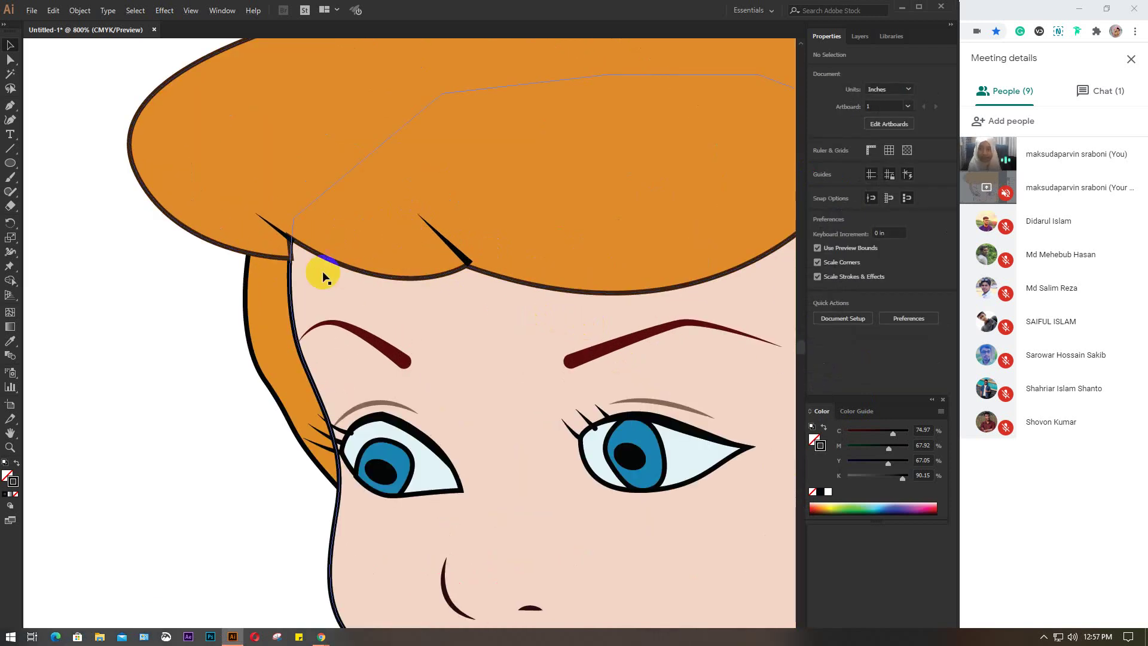
{"action": "left_click", "coordinate": [276, 232]}
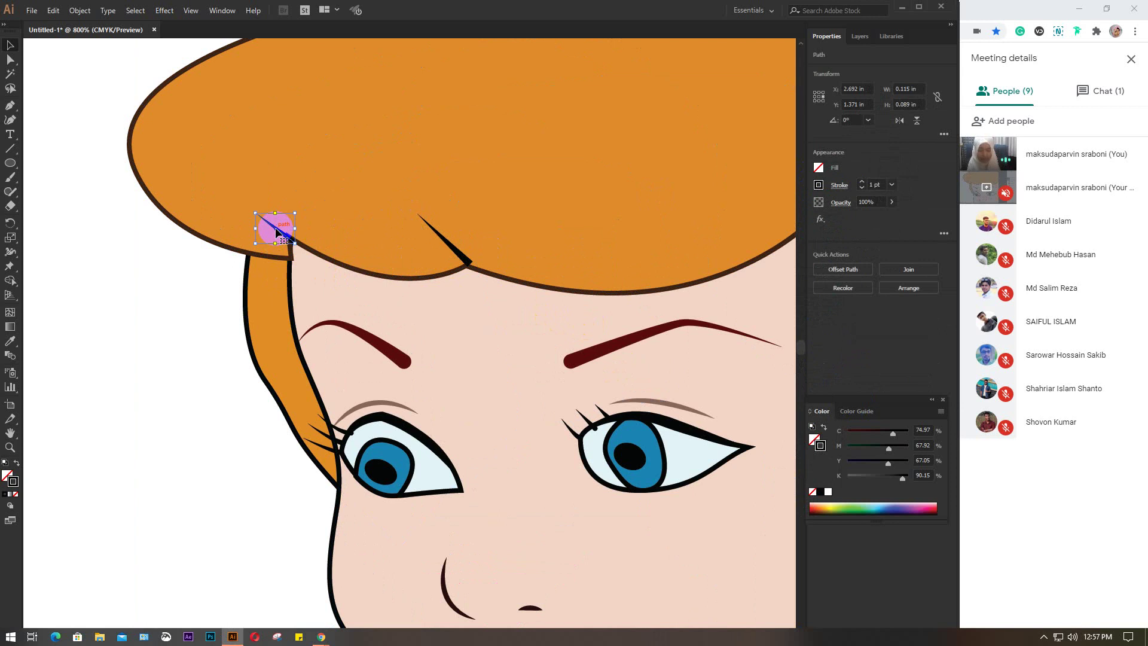
{"action": "key", "text": "Right"}
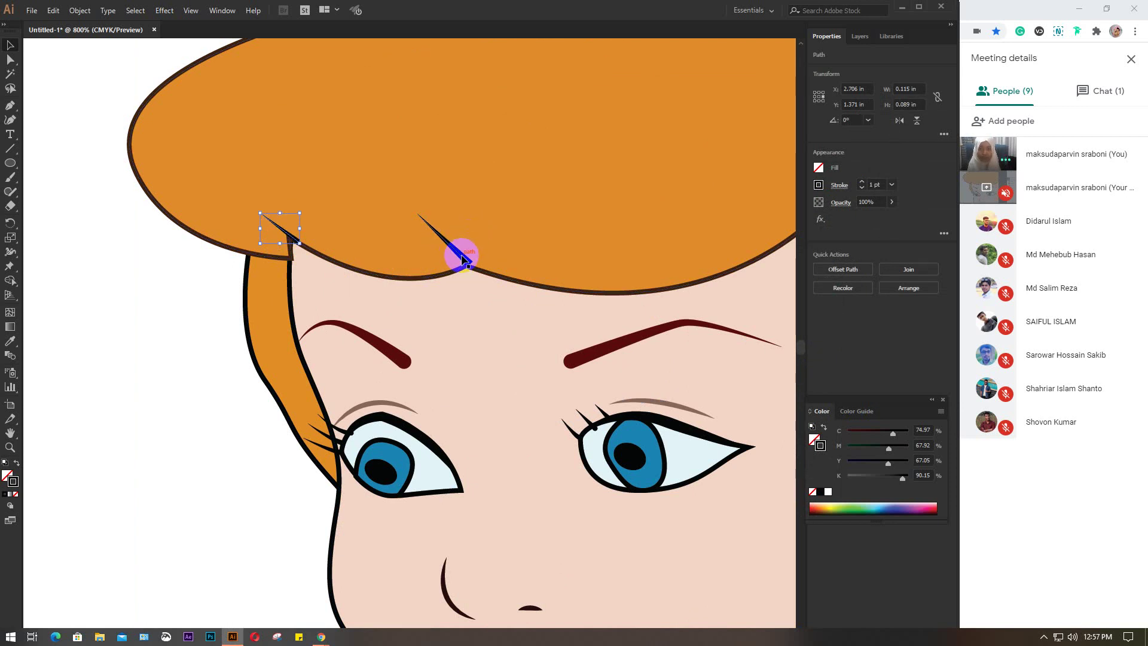
{"action": "key", "text": "Left"}
{"action": "left_click_drag", "start_coordinate": [464, 259], "coordinate": [461, 263]}
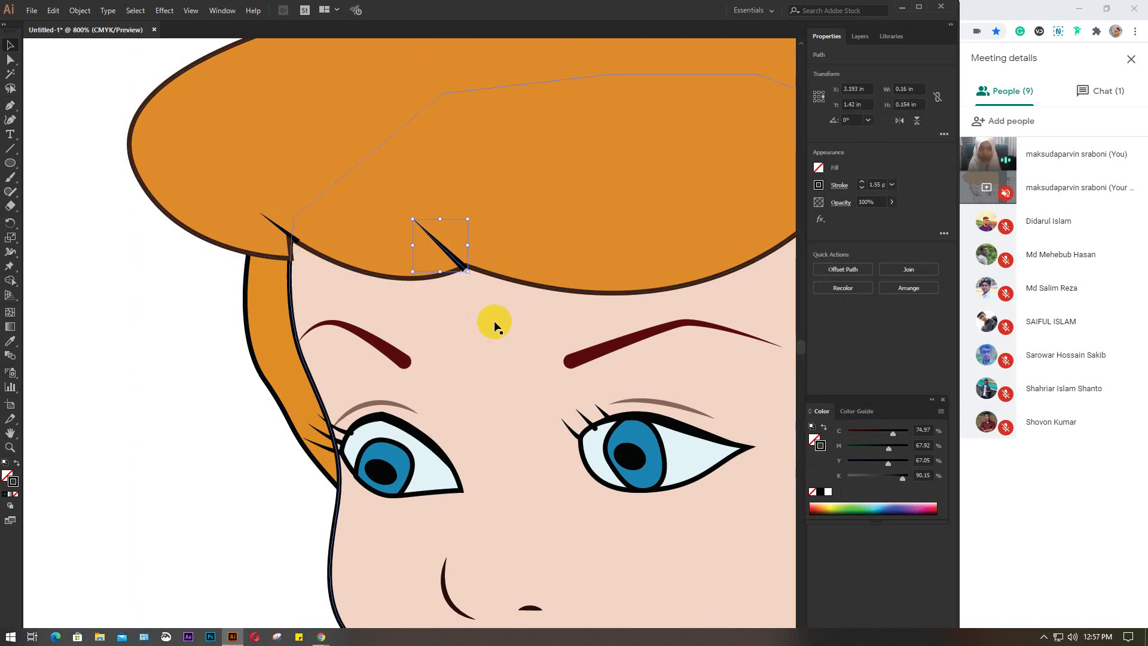
{"action": "scroll", "coordinate": [471, 294], "scroll_direction": "up", "scroll_amount": 2}
{"action": "scroll", "coordinate": [457, 278], "scroll_direction": "up", "scroll_amount": 1}
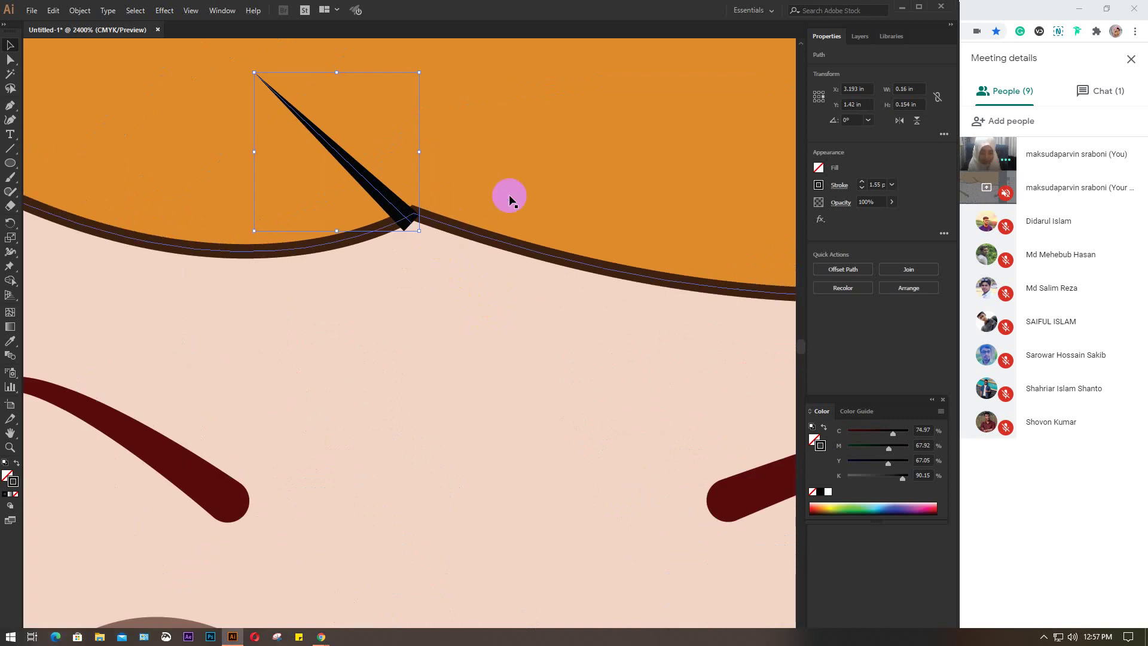
{"action": "key", "text": "Up"}
{"action": "key", "text": "Right"}
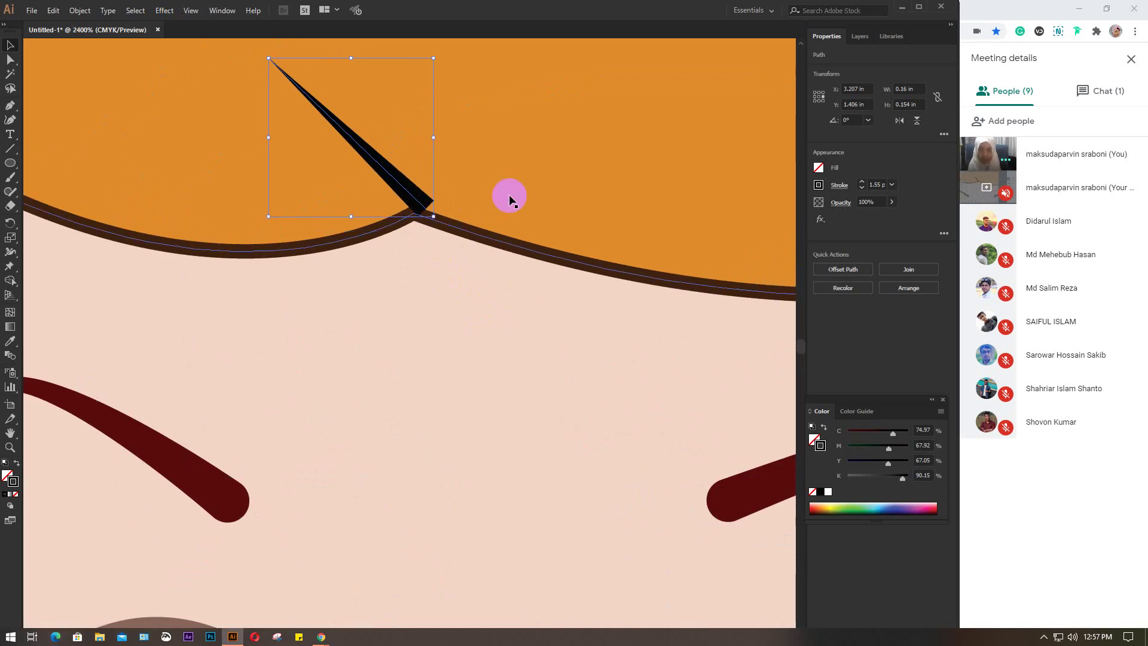
{"action": "left_click", "coordinate": [875, 185]}
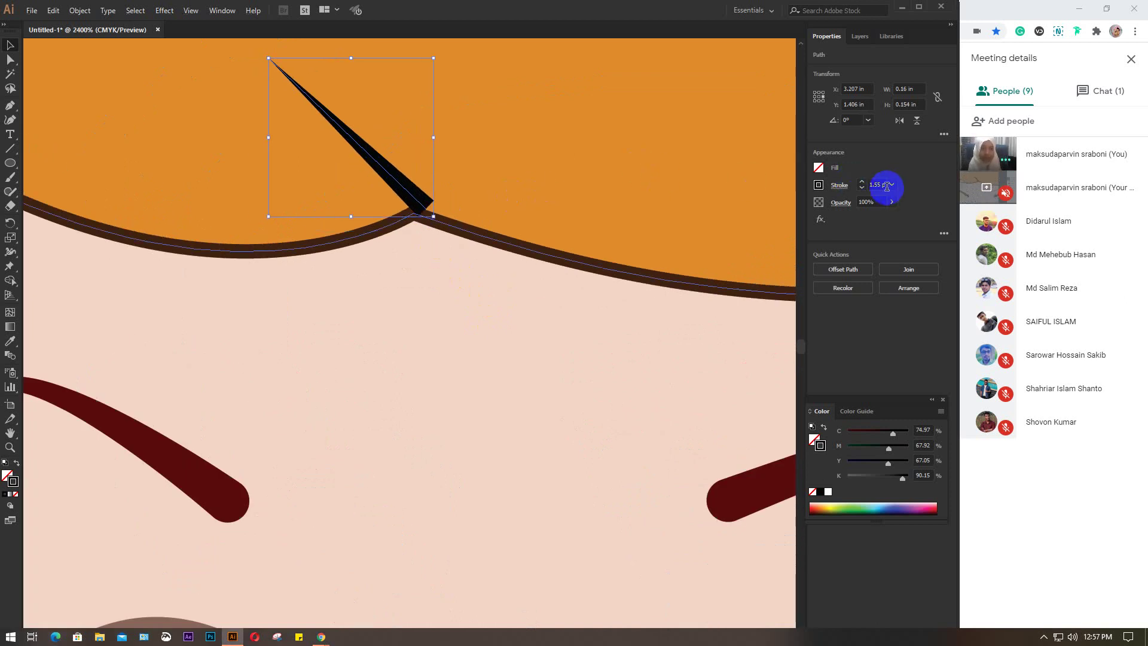
{"action": "type", "text": "1"}
{"action": "key", "text": "Return"}
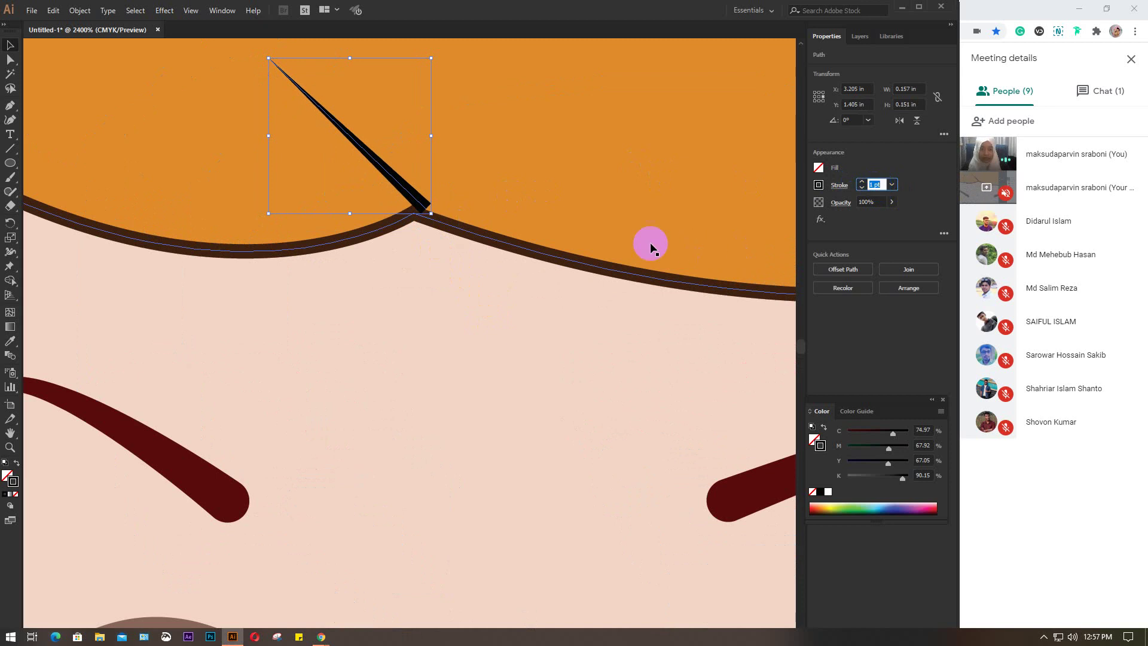
- Nudge the black hair strand left and down, undoing a trial tip drag
{"action": "left_click", "coordinate": [418, 196]}
{"action": "left_click", "coordinate": [418, 196]}
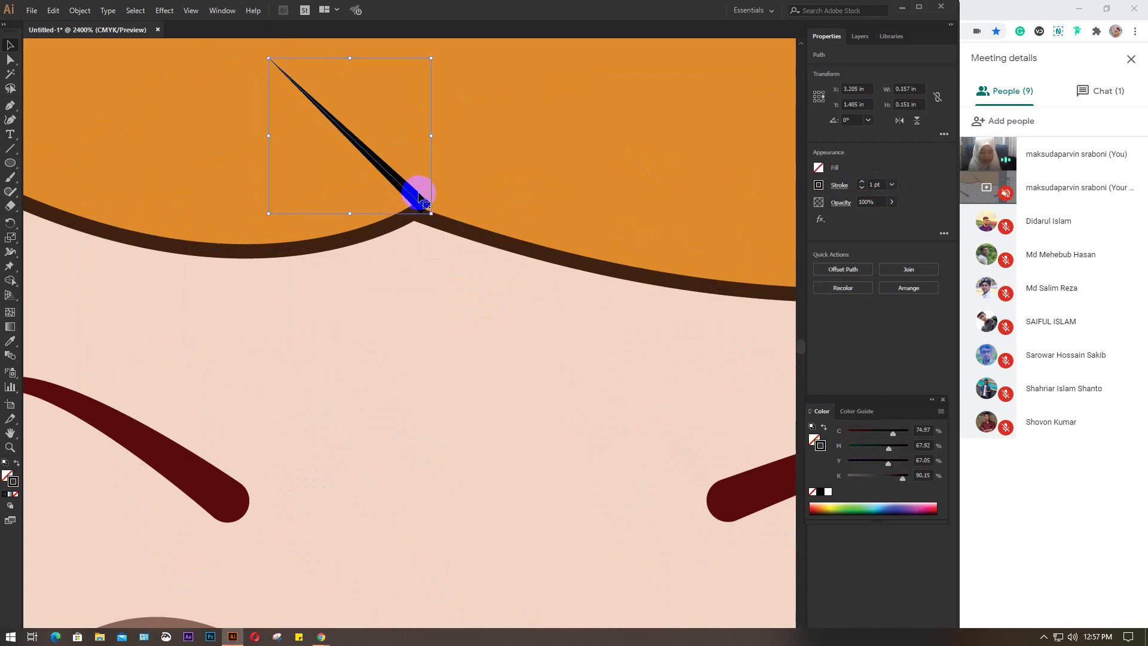
{"action": "key", "text": "Left"}
{"action": "key", "text": "Down"}
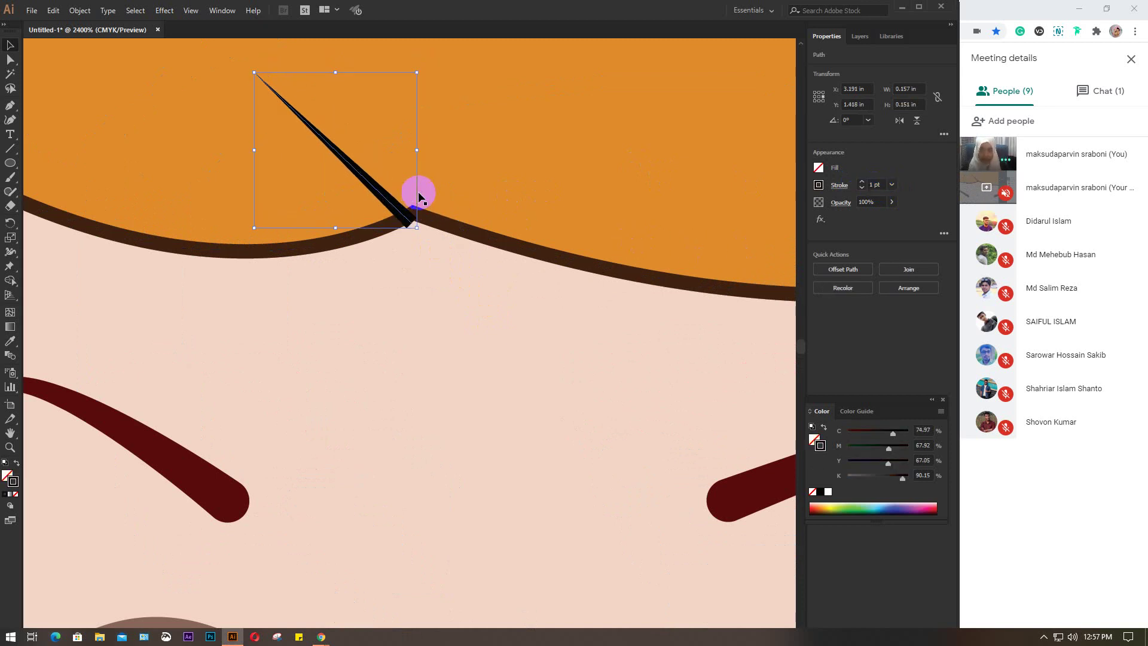
{"action": "key", "text": "Up"}
{"action": "left_click_drag", "start_coordinate": [414, 199], "coordinate": [388, 206]}
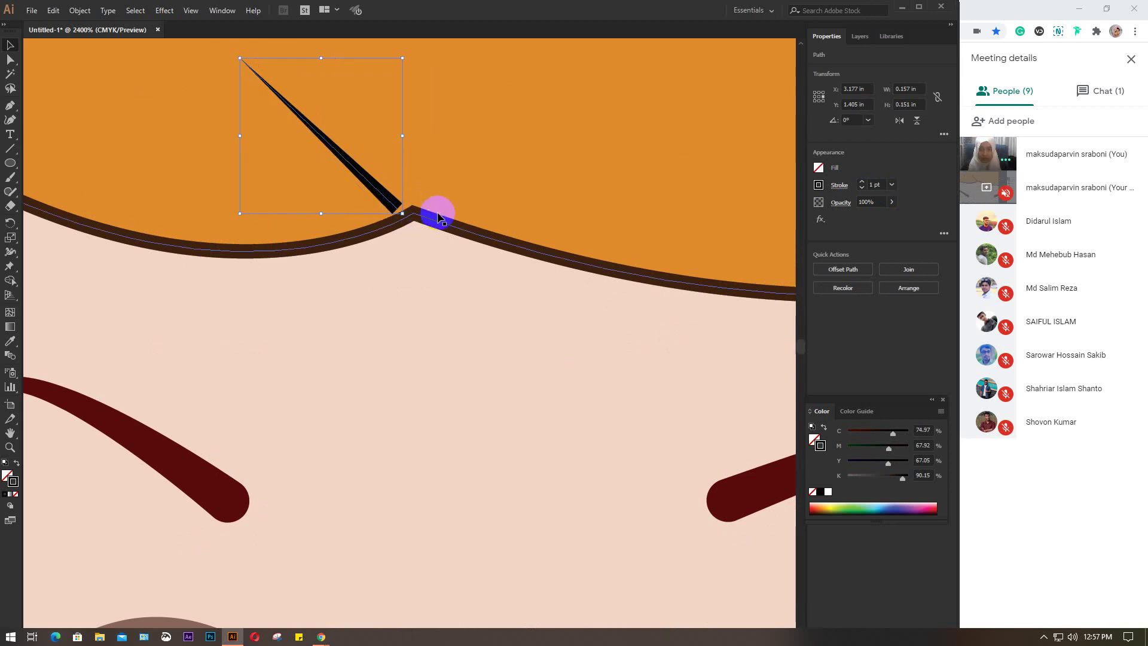
{"action": "key", "text": "ctrl+z"}
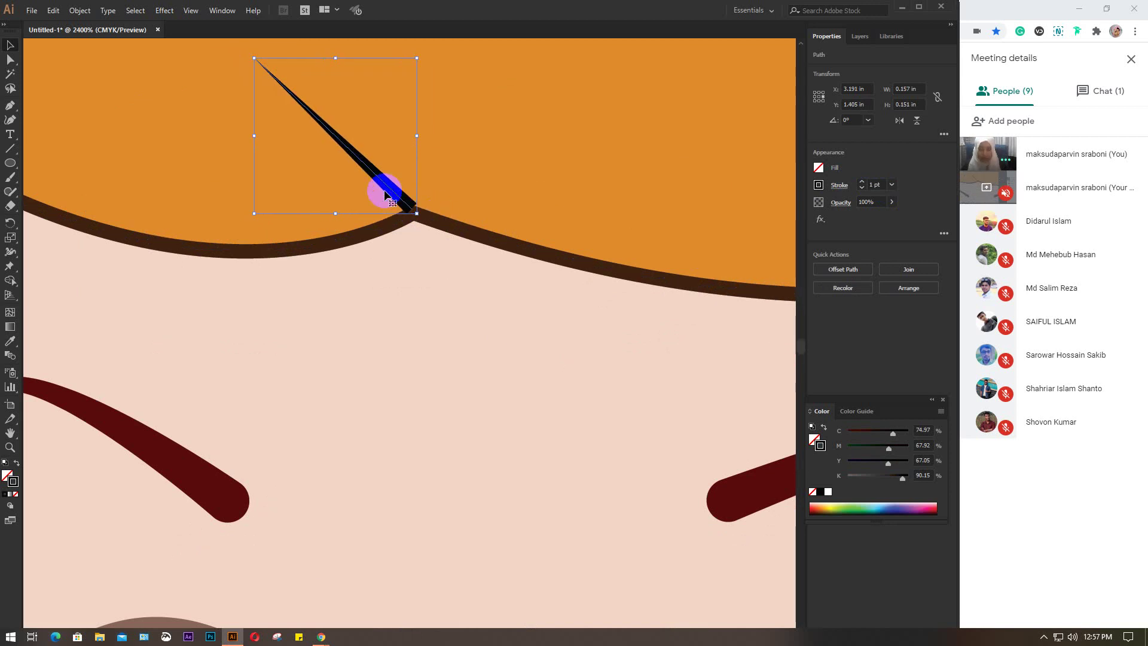
{"action": "scroll", "coordinate": [439, 263], "scroll_direction": "down", "scroll_amount": 5}
{"action": "scroll", "coordinate": [446, 275], "scroll_direction": "down", "scroll_amount": 4}
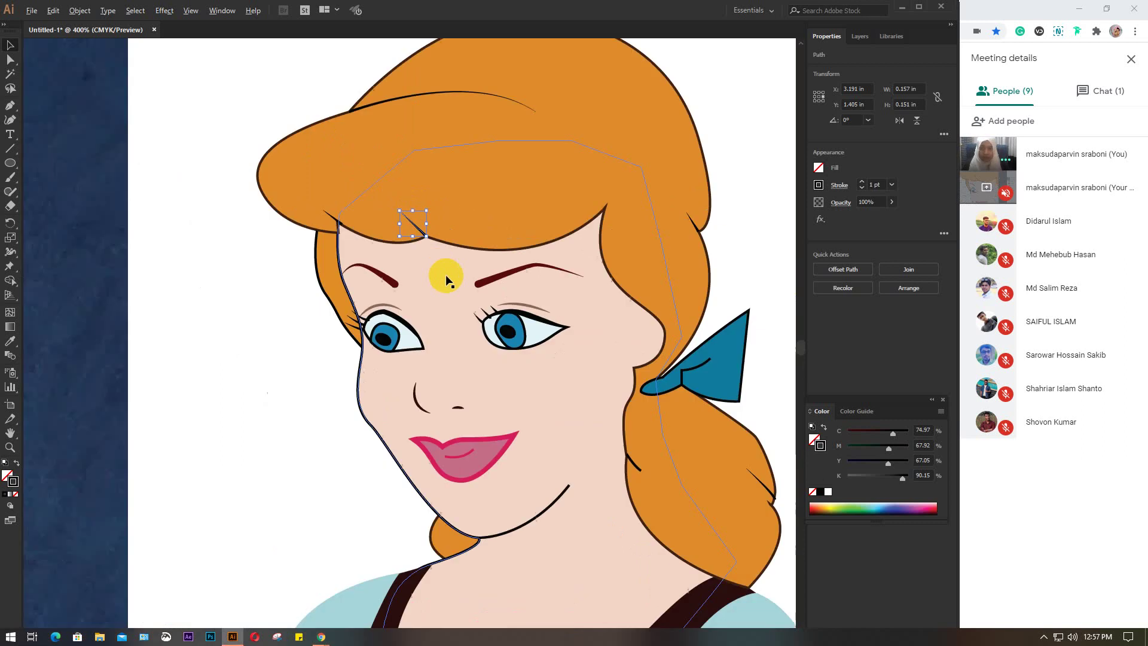
{"action": "scroll", "coordinate": [446, 274], "scroll_direction": "down", "scroll_amount": 1}
- Nudge the black strand at the hair's edge down and back into place
{"action": "left_click", "coordinate": [719, 235]}
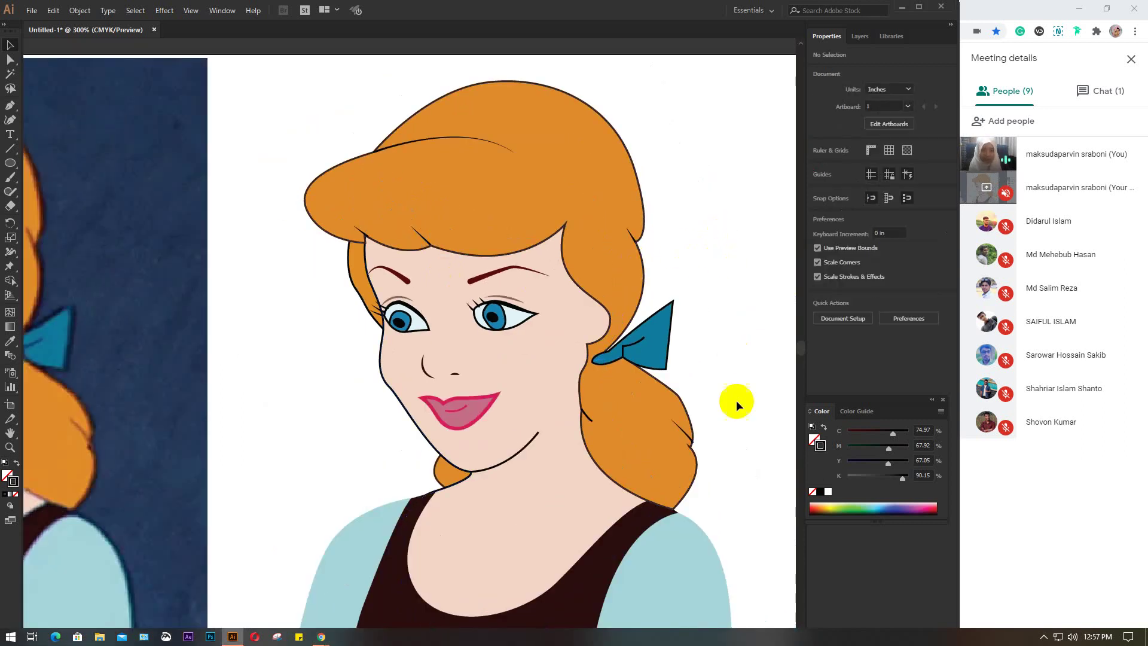
{"action": "scroll", "coordinate": [695, 437], "scroll_direction": "up", "scroll_amount": 4}
{"action": "scroll", "coordinate": [695, 437], "scroll_direction": "up", "scroll_amount": 5}
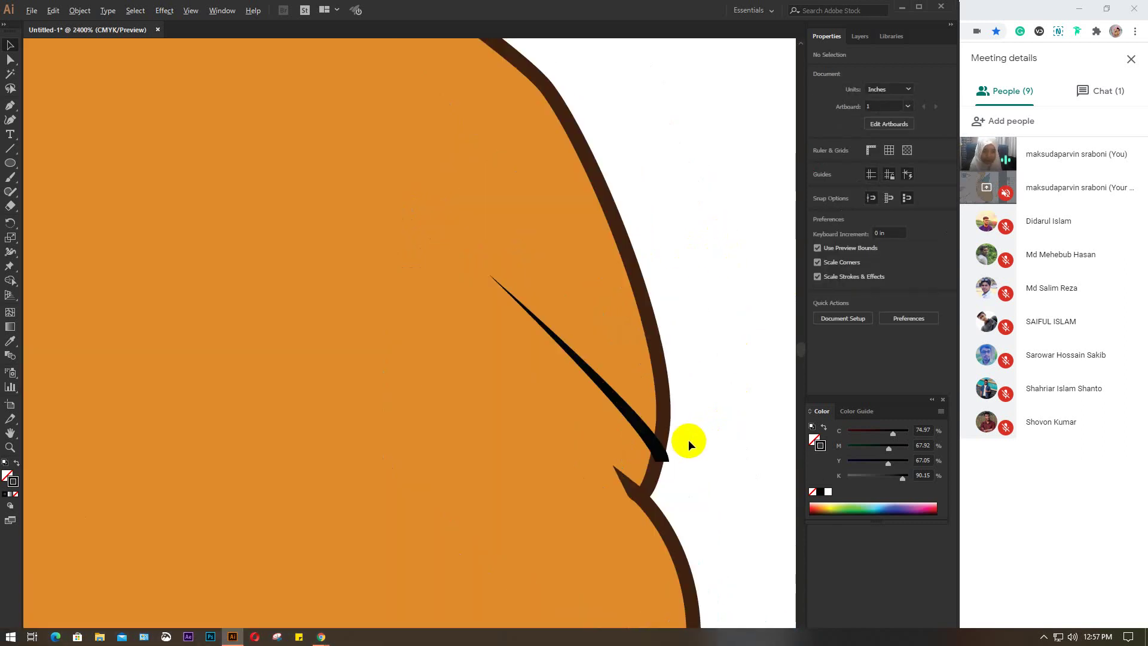
{"action": "left_click", "coordinate": [650, 439]}
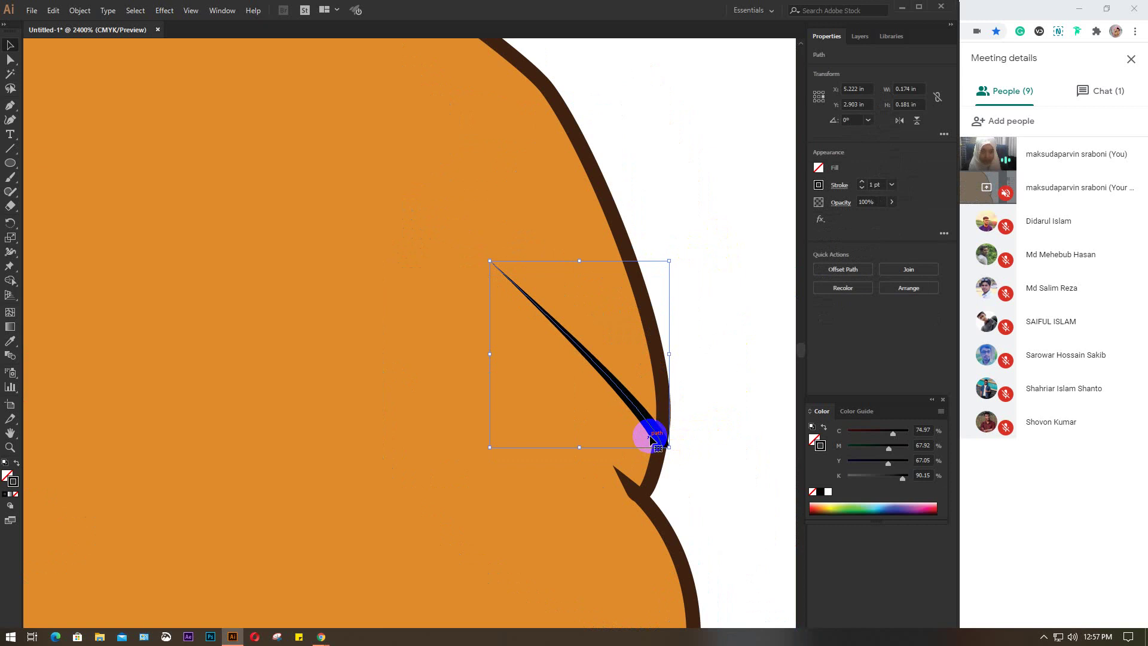
{"action": "key", "text": "Down"}
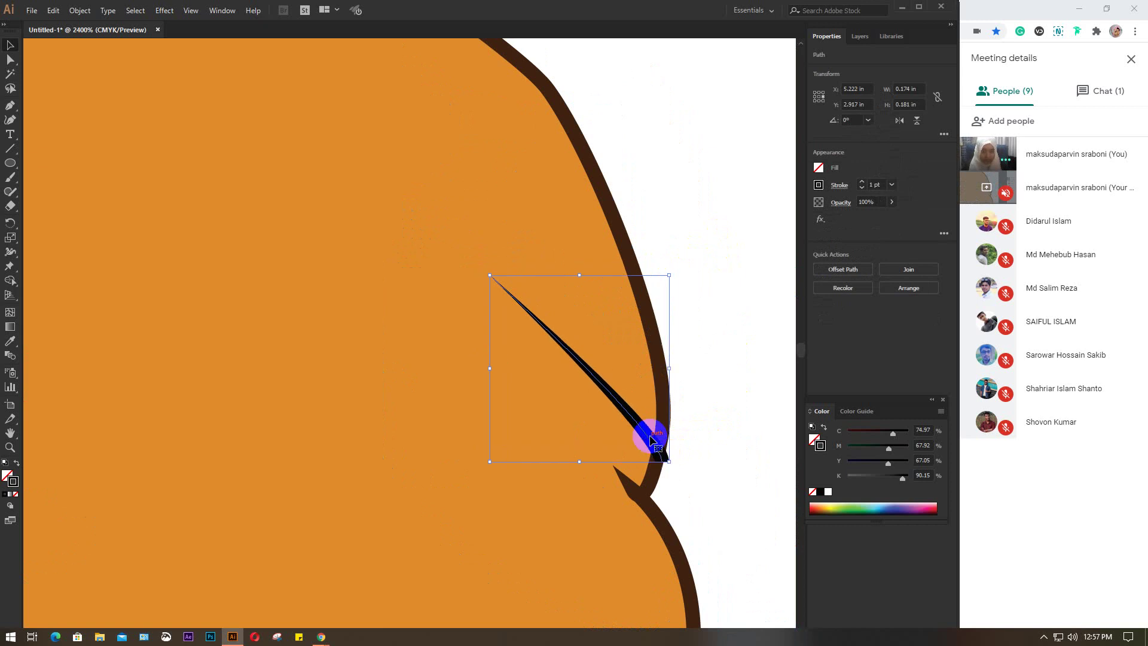
{"action": "key", "text": "Up"}
{"action": "left_click", "coordinate": [726, 408]}
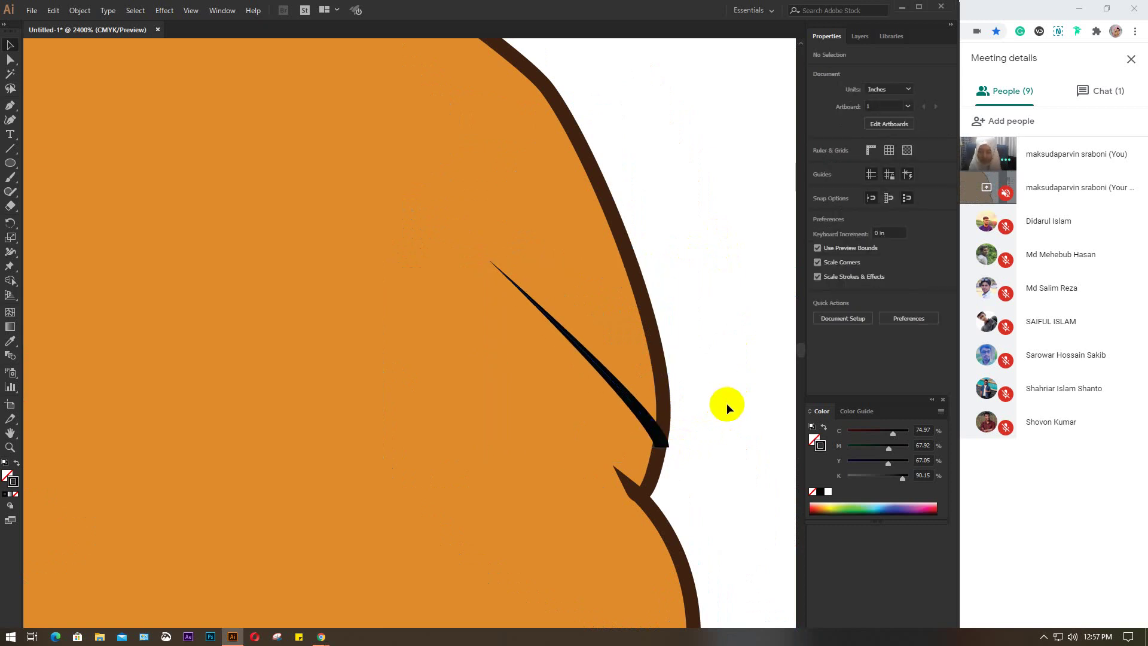
{"action": "scroll", "coordinate": [727, 403], "scroll_direction": "down", "scroll_amount": 1}
{"action": "scroll", "coordinate": [727, 403], "scroll_direction": "down", "scroll_amount": 1}
{"action": "scroll", "coordinate": [727, 403], "scroll_direction": "down", "scroll_amount": 1}
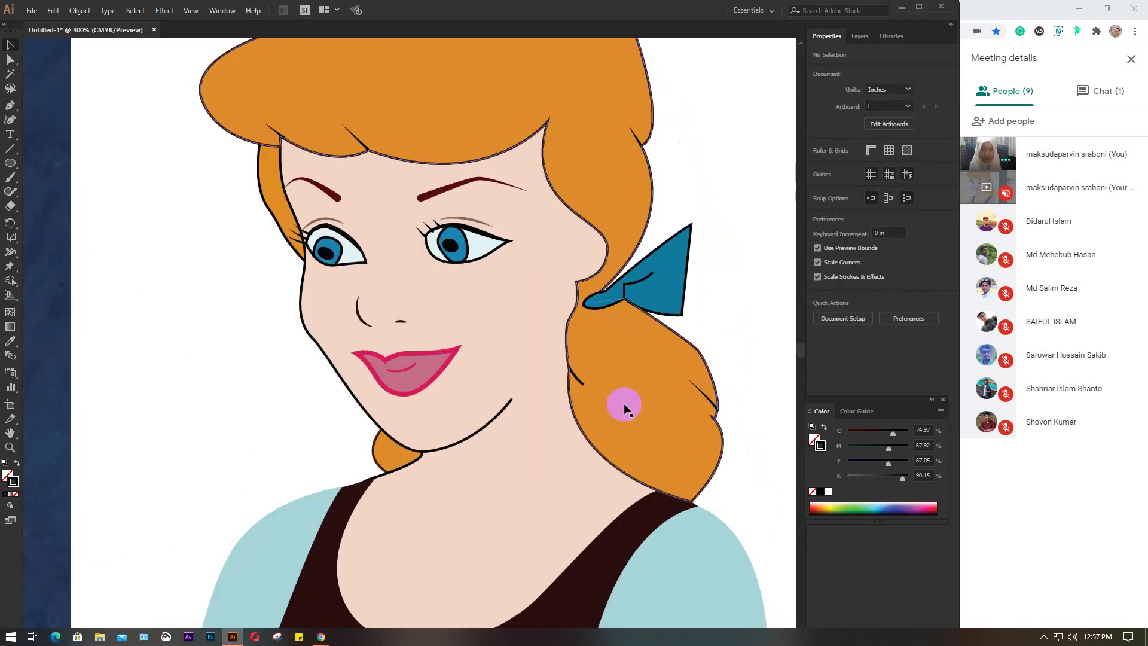
- Give the small stroke beside the jaw a triangular tapering width profile
{"action": "left_click", "coordinate": [576, 377]}
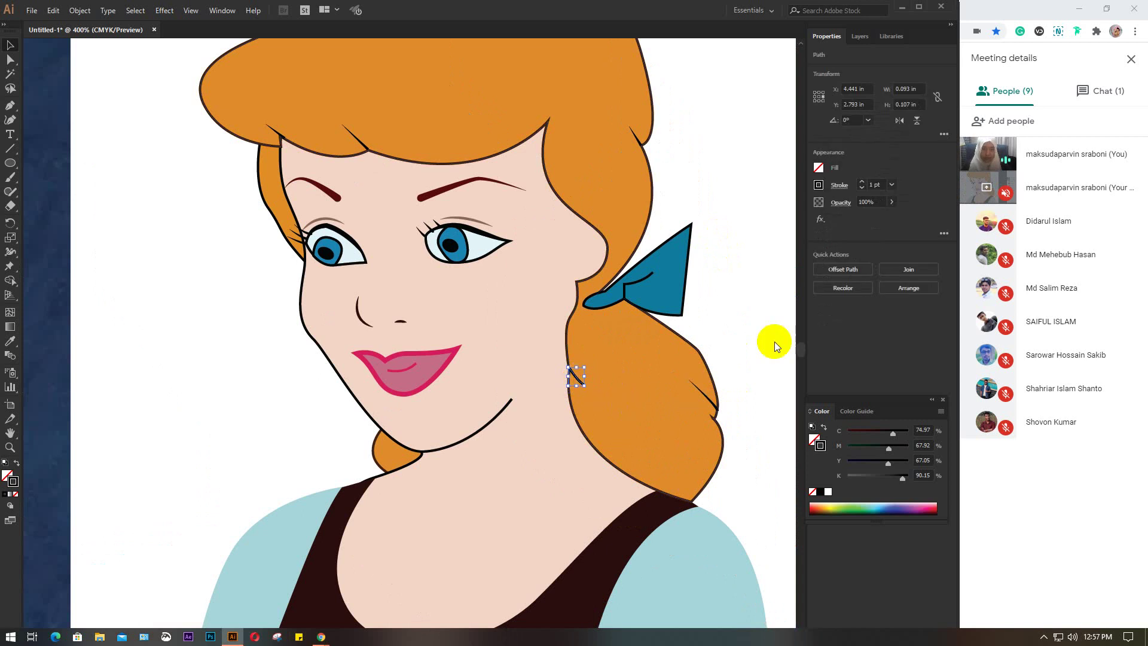
{"action": "left_click", "coordinate": [838, 184]}
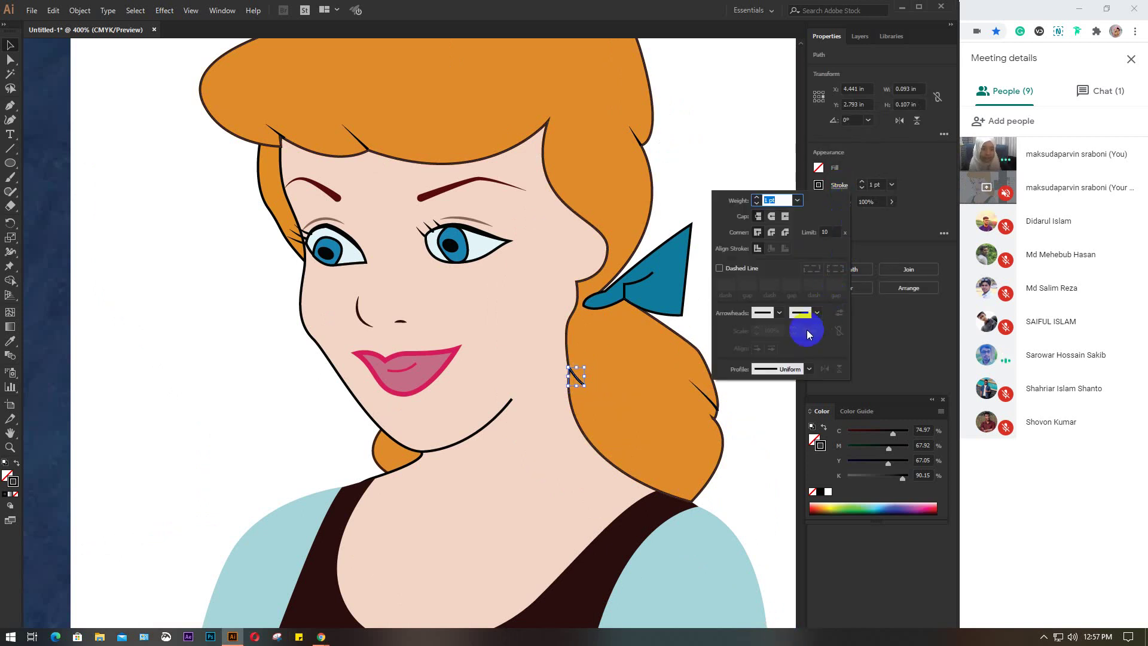
{"action": "left_click", "coordinate": [785, 369]}
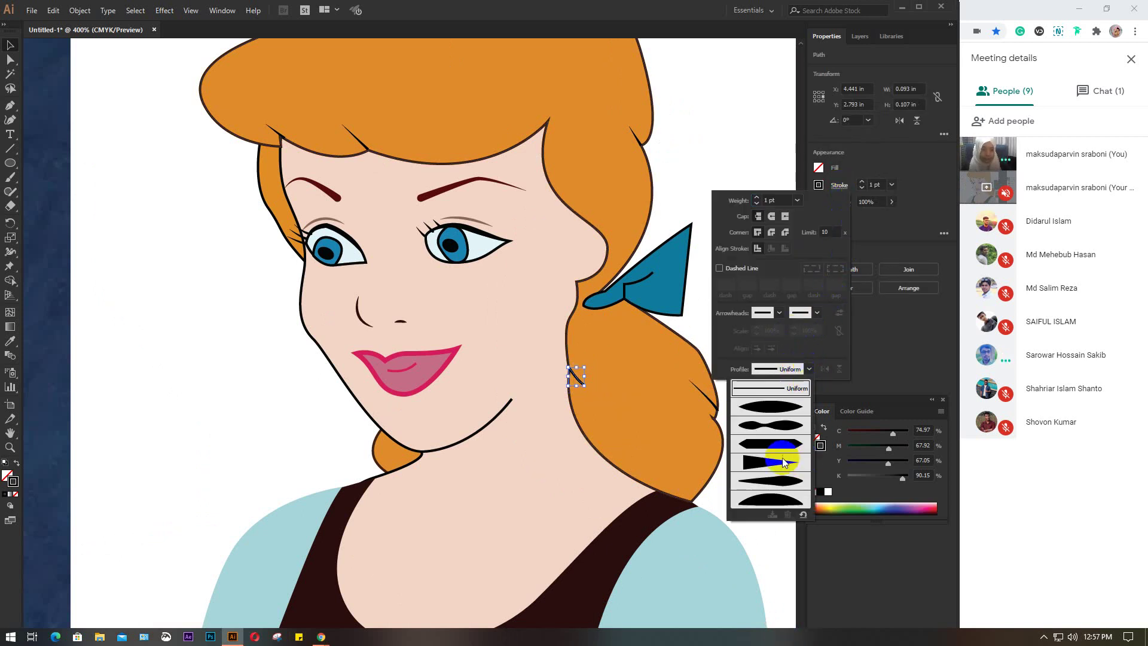
{"action": "left_click", "coordinate": [782, 407]}
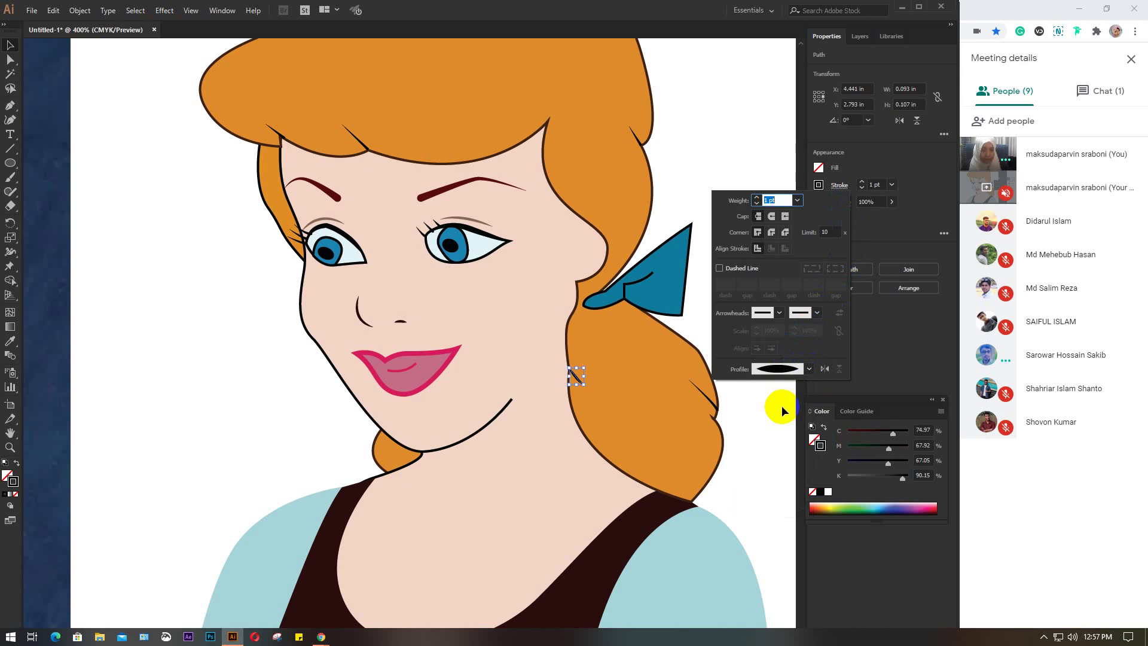
{"action": "left_click", "coordinate": [809, 369]}
{"action": "left_click", "coordinate": [780, 462]}
{"action": "left_click", "coordinate": [816, 186]}
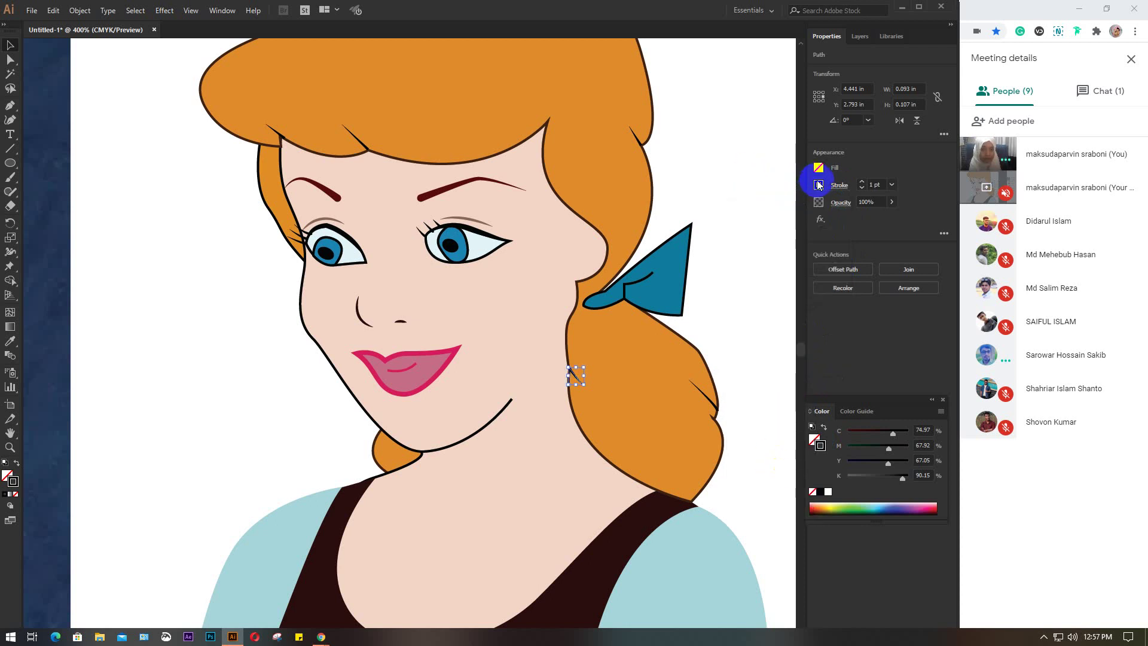
{"action": "left_click", "coordinate": [738, 220]}
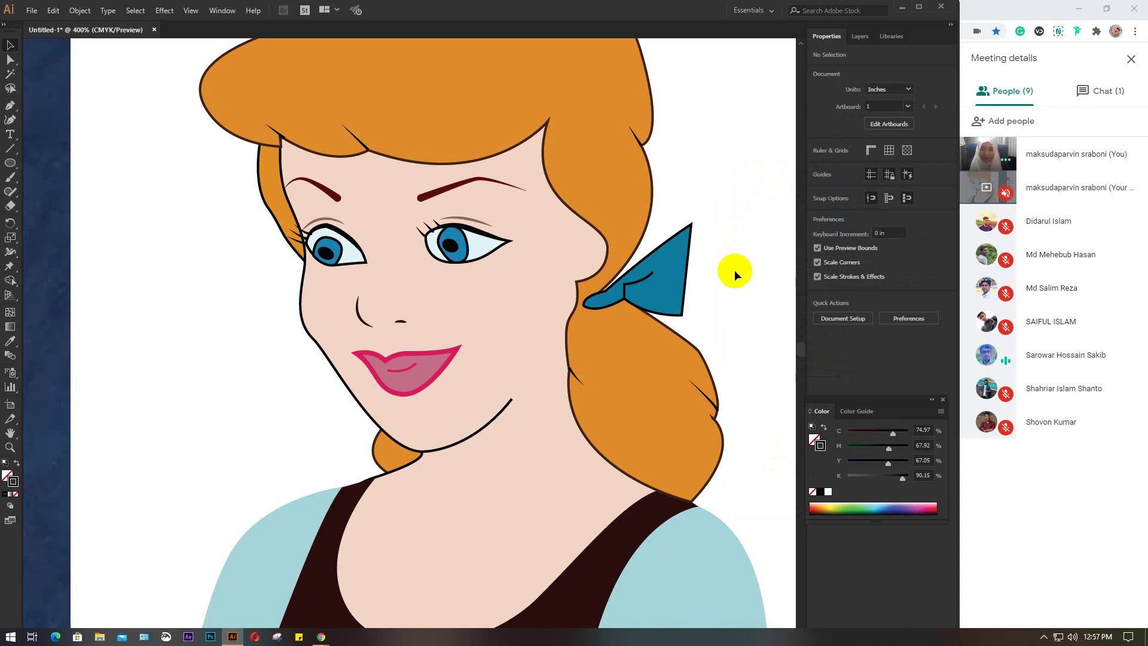
{"action": "scroll", "coordinate": [734, 271], "scroll_direction": "down", "scroll_amount": 1}
{"action": "scroll", "coordinate": [734, 270], "scroll_direction": "down", "scroll_amount": 1}
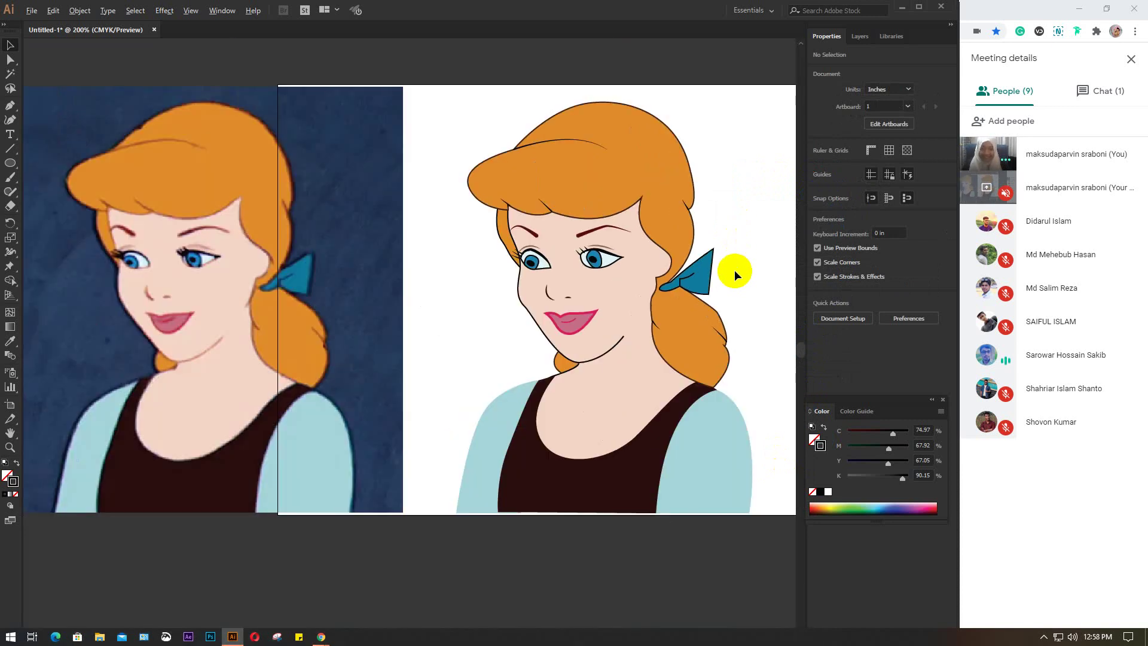
{"action": "left_click_drag", "start_coordinate": [730, 275], "coordinate": [718, 287]}
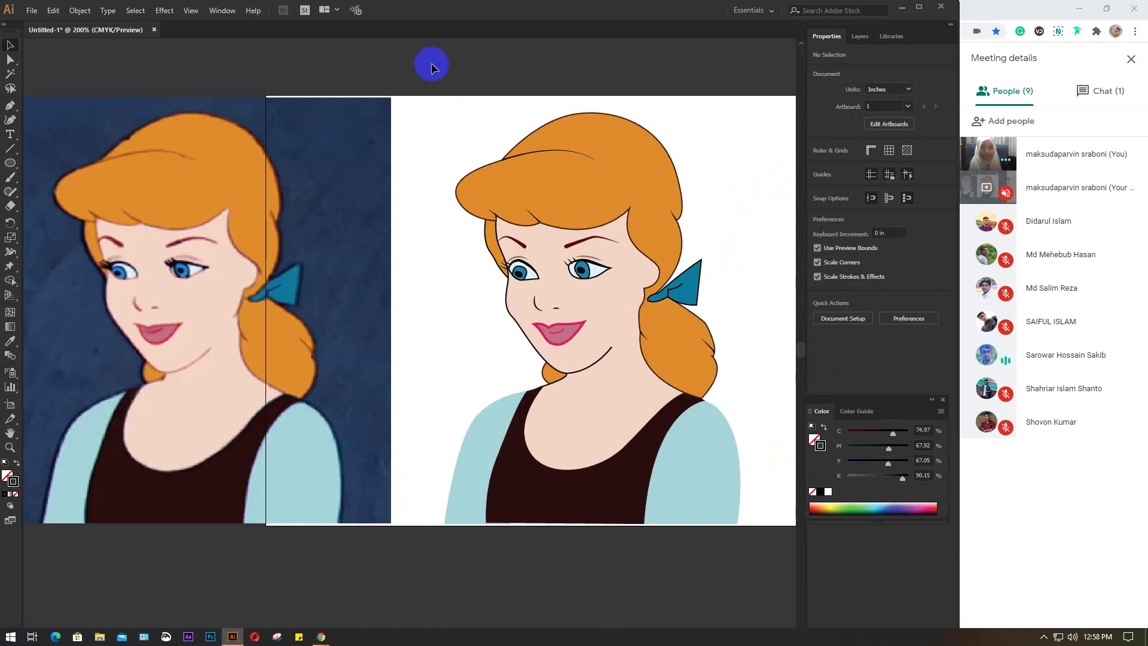
{"action": "mouse_move", "coordinate": [414, 66]}
{"action": "left_mouse_down"}
{"action": "mouse_move", "coordinate": [758, 577]}
{"action": "mouse_move", "coordinate": [762, 568]}
{"action": "left_mouse_up"}
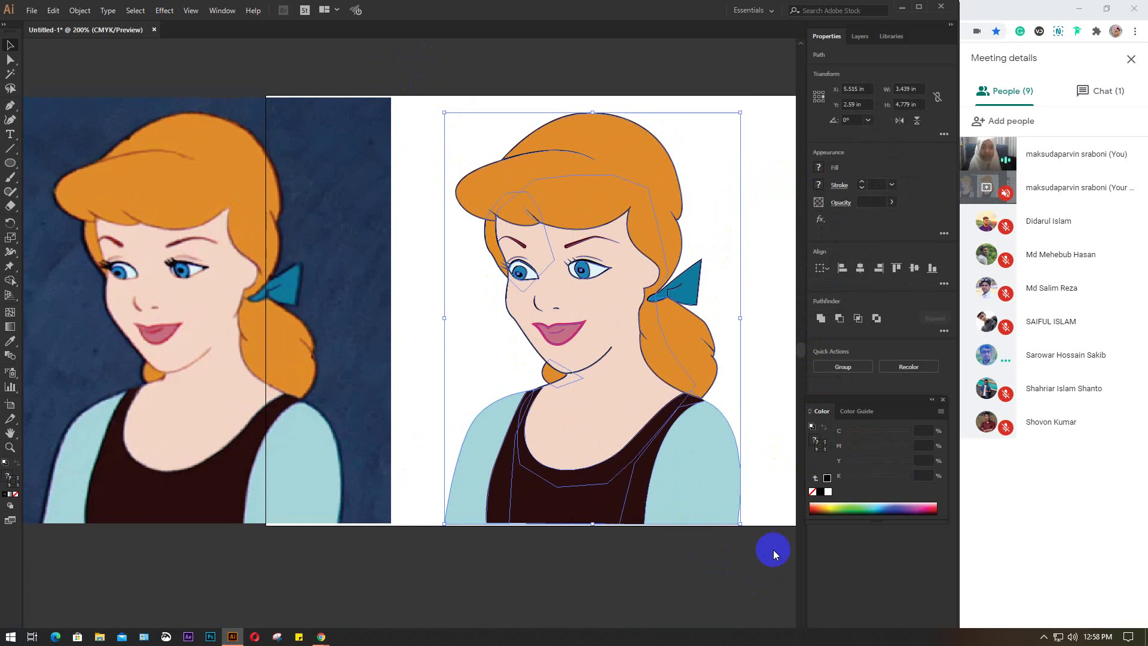
{"action": "left_click", "coordinate": [567, 575]}
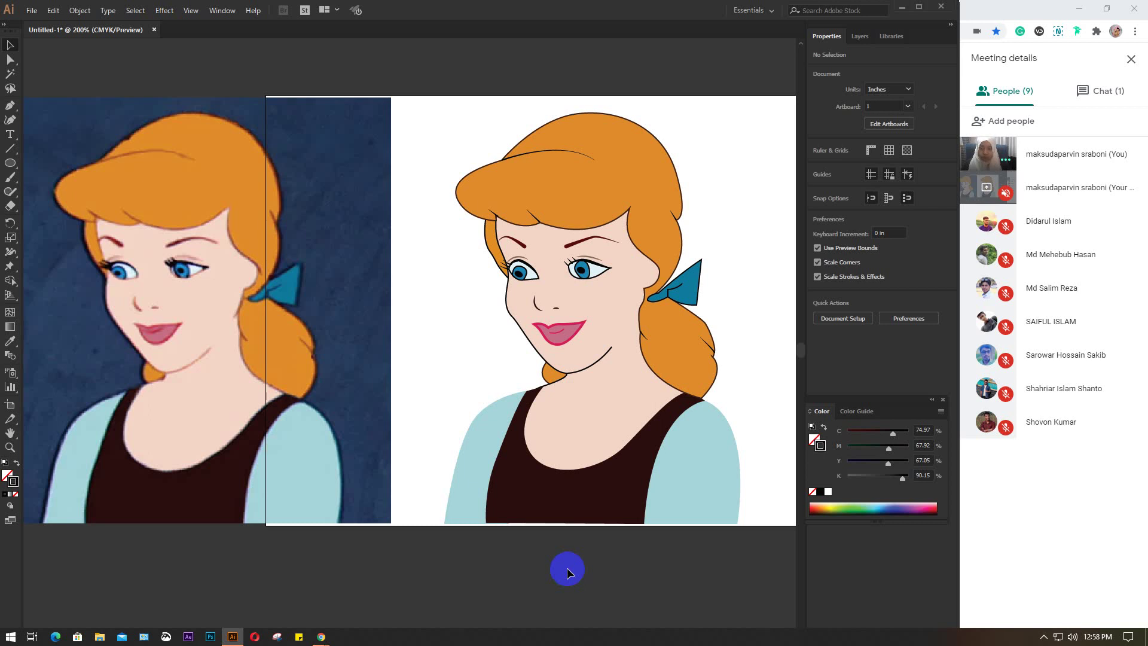
{"action": "scroll", "coordinate": [567, 572], "scroll_direction": "down", "scroll_amount": 1}
{"action": "scroll", "coordinate": [586, 557], "scroll_direction": "down", "scroll_amount": 3}
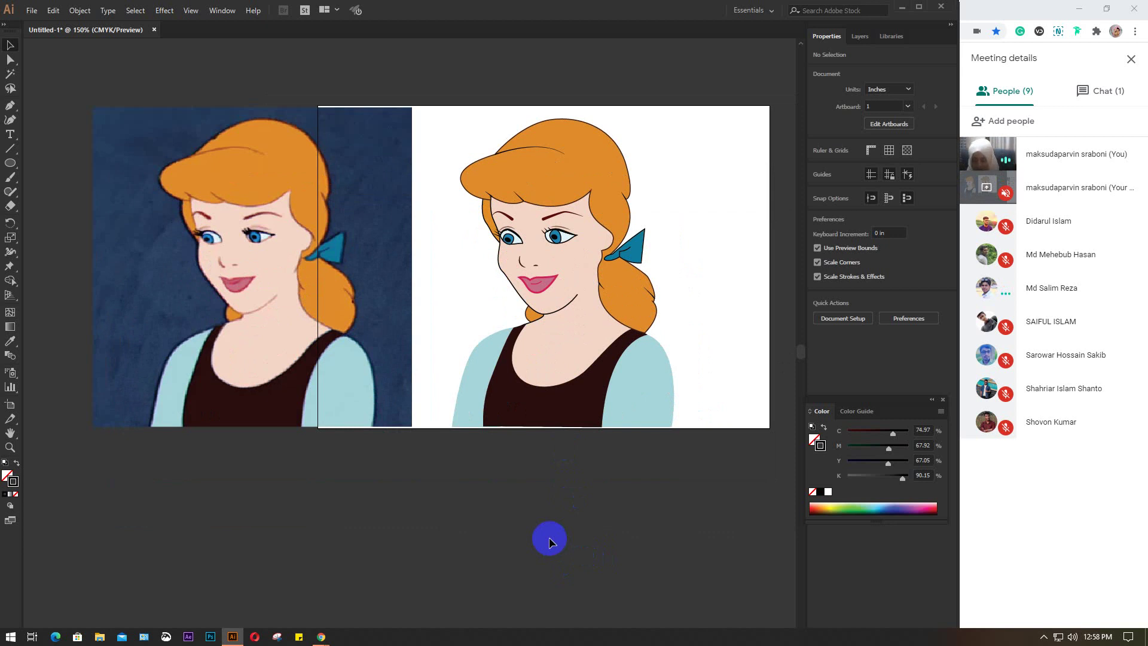
{"action": "mouse_move", "coordinate": [723, 463]}
{"action": "left_mouse_down"}
{"action": "mouse_move", "coordinate": [435, 399]}
{"action": "mouse_move", "coordinate": [456, 394]}
{"action": "left_mouse_up"}
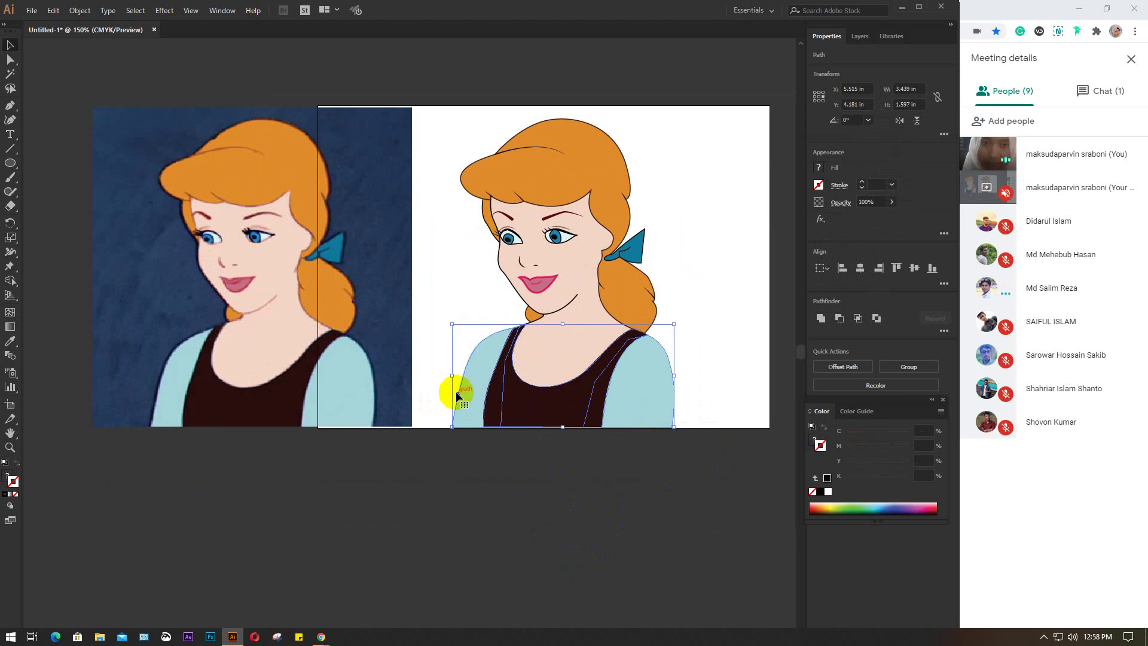
{"action": "left_click", "coordinate": [569, 505]}
{"action": "left_click", "coordinate": [586, 392]}
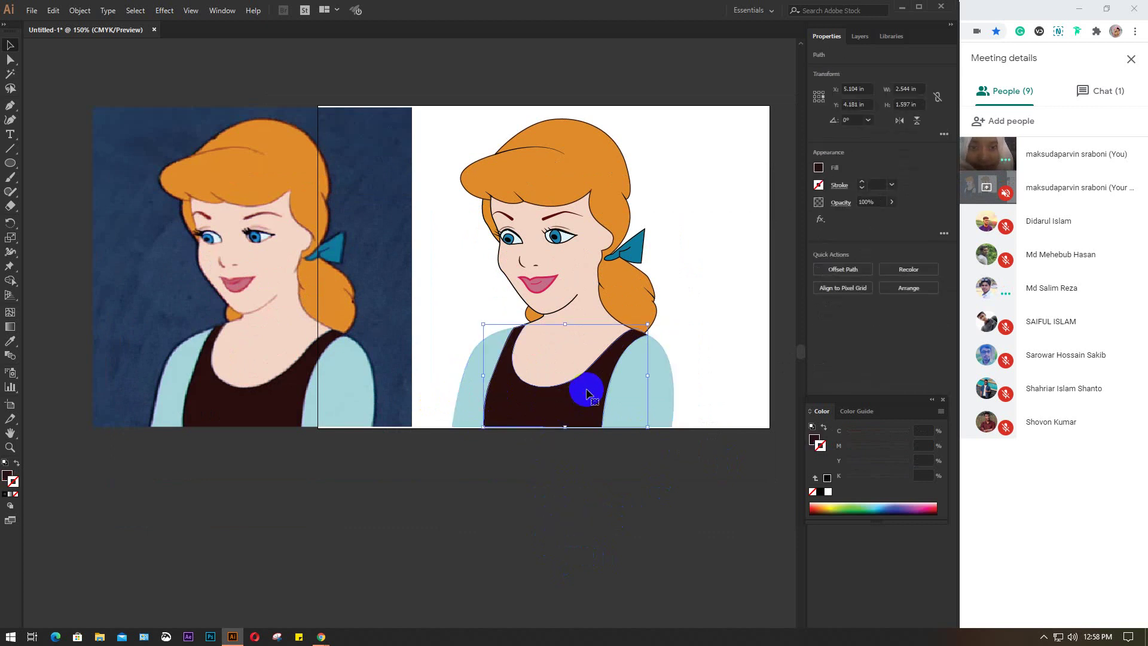
{"action": "left_click", "coordinate": [616, 518]}
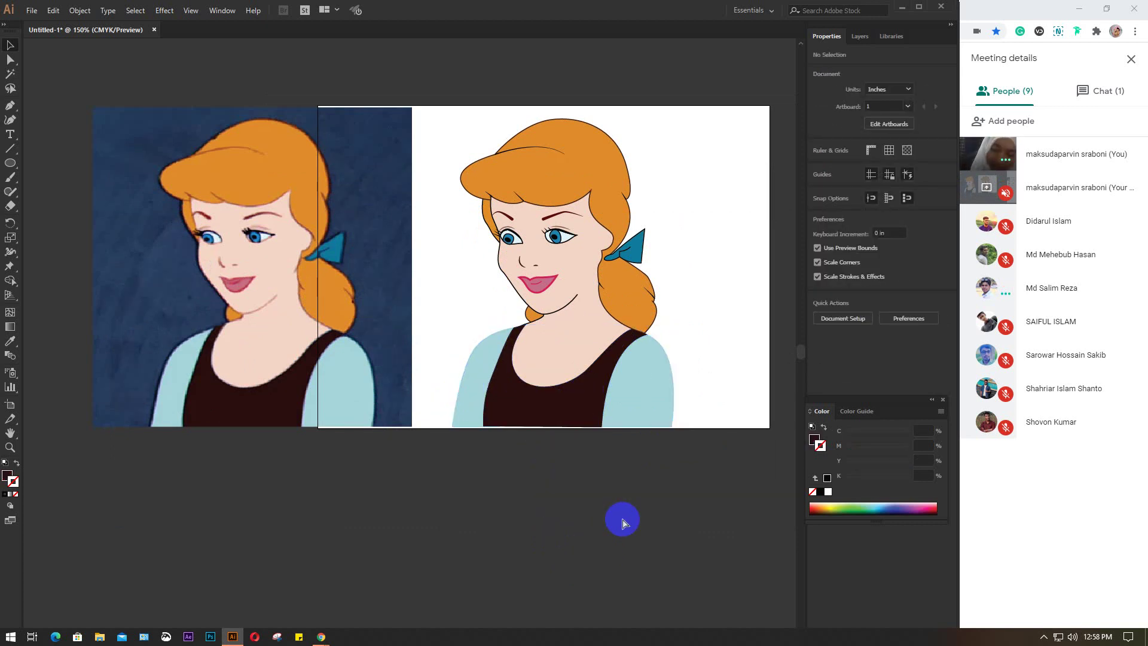
{"action": "key", "text": "ctrl+z"}
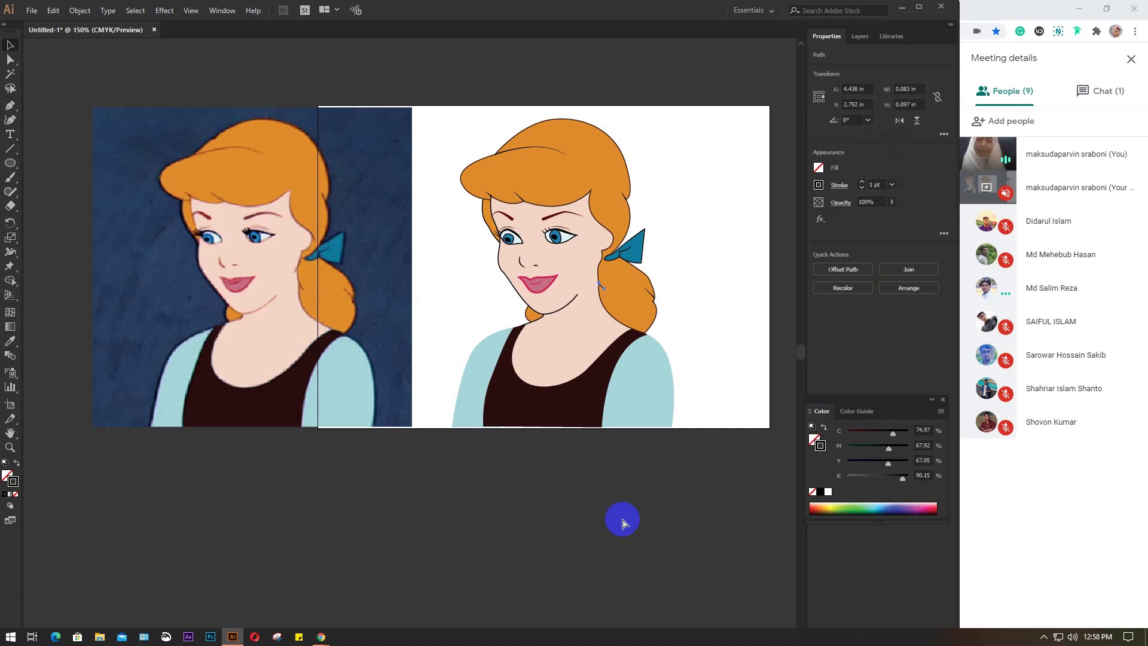
{"action": "key", "text": "ctrl+z"}
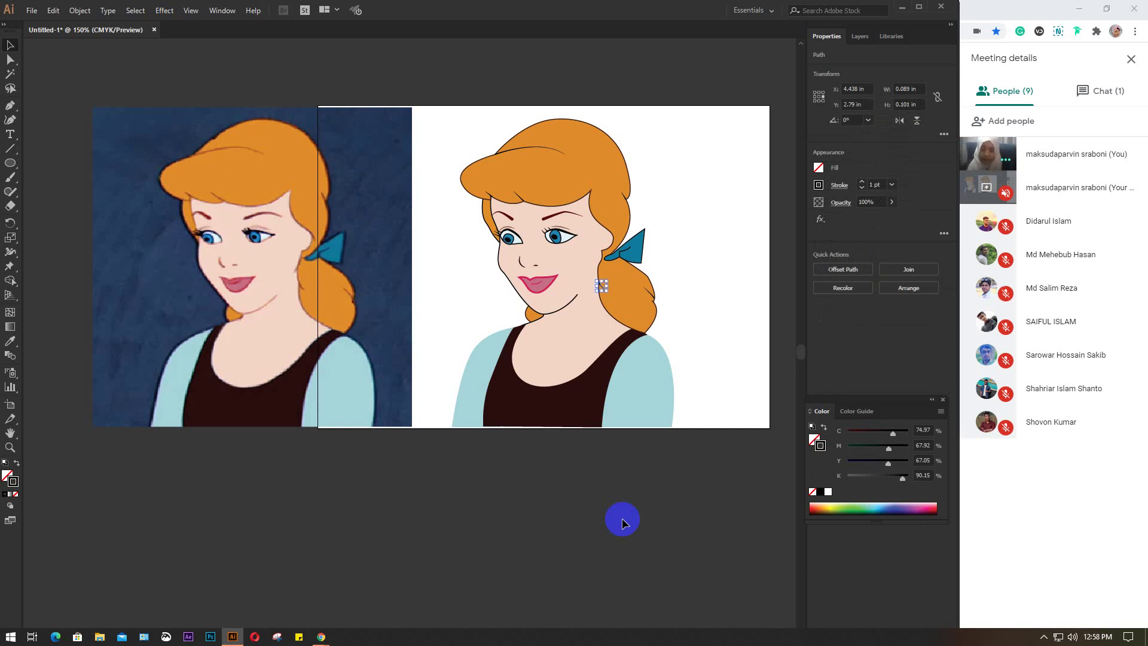
{"action": "left_click", "coordinate": [622, 518]}
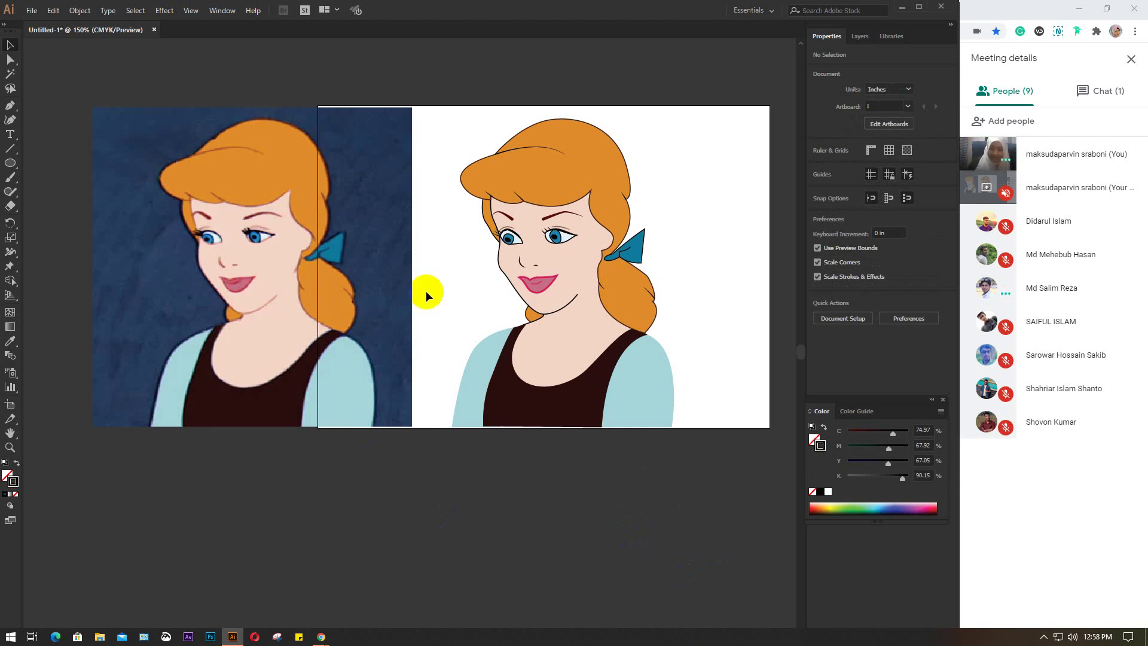
{"action": "scroll", "coordinate": [426, 291], "scroll_direction": "up", "scroll_amount": 1}
{"action": "scroll", "coordinate": [425, 291], "scroll_direction": "up", "scroll_amount": 1}
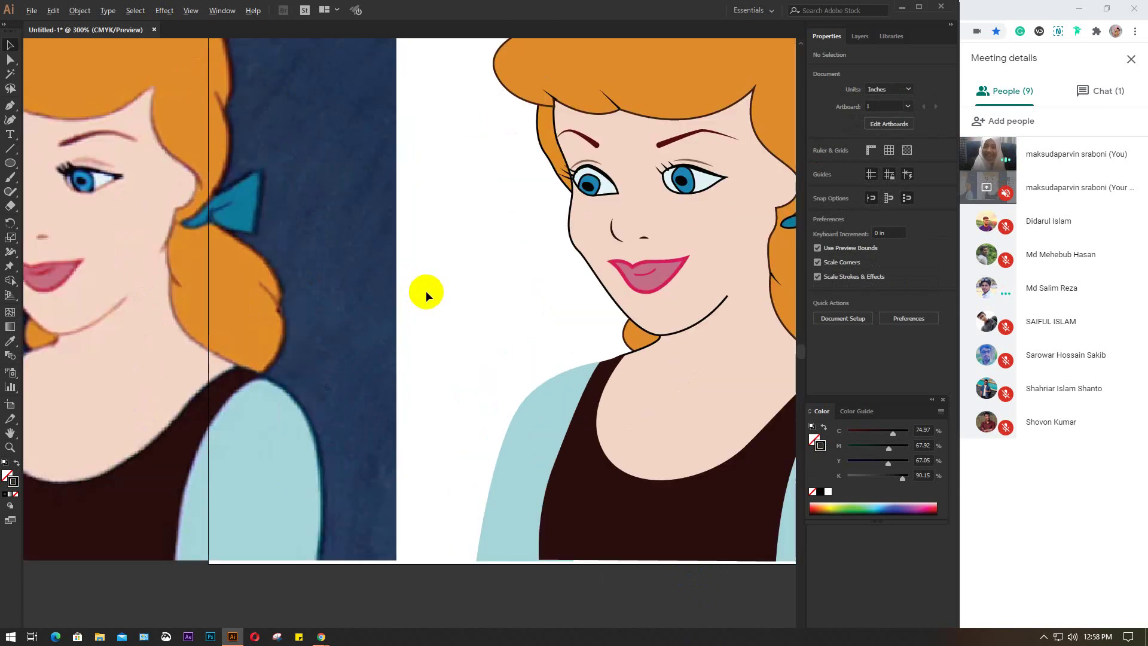
{"action": "scroll", "coordinate": [426, 290], "scroll_direction": "down", "scroll_amount": 2}
{"action": "left_click_drag", "start_coordinate": [425, 293], "coordinate": [384, 340]}
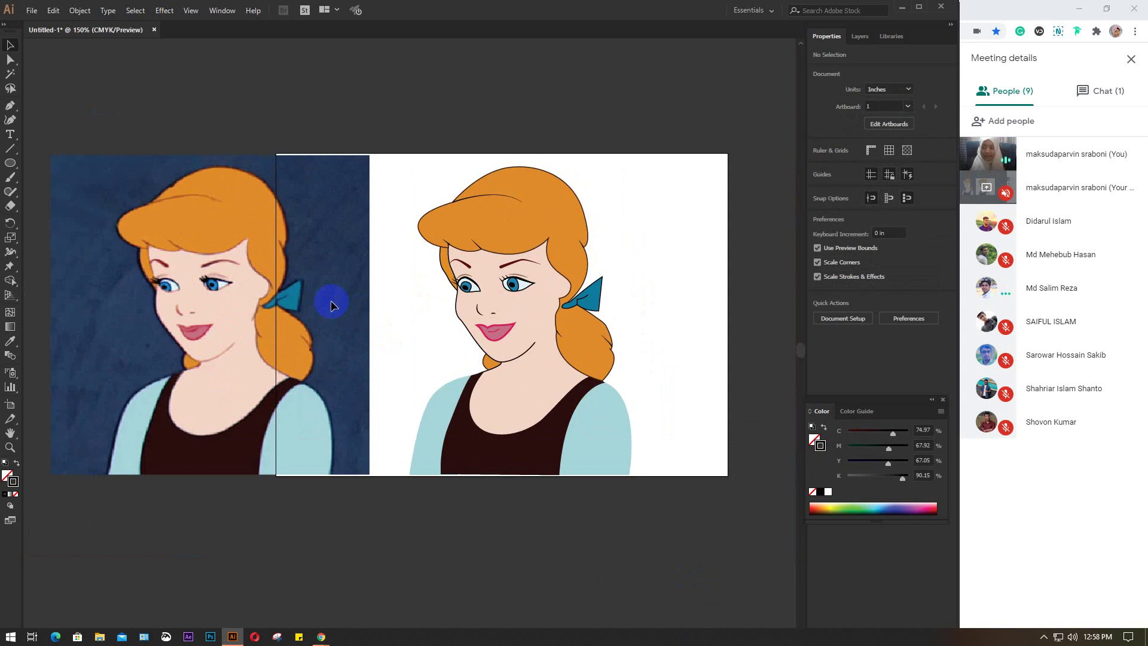
- Move the reference photo left and shift the vector portrait to the artboard's right side
{"action": "left_click", "coordinate": [291, 299]}
{"action": "left_click", "coordinate": [379, 548]}
{"action": "left_click_drag", "start_coordinate": [315, 373], "coordinate": [184, 358]}
{"action": "left_click_drag", "start_coordinate": [381, 130], "coordinate": [669, 531]}
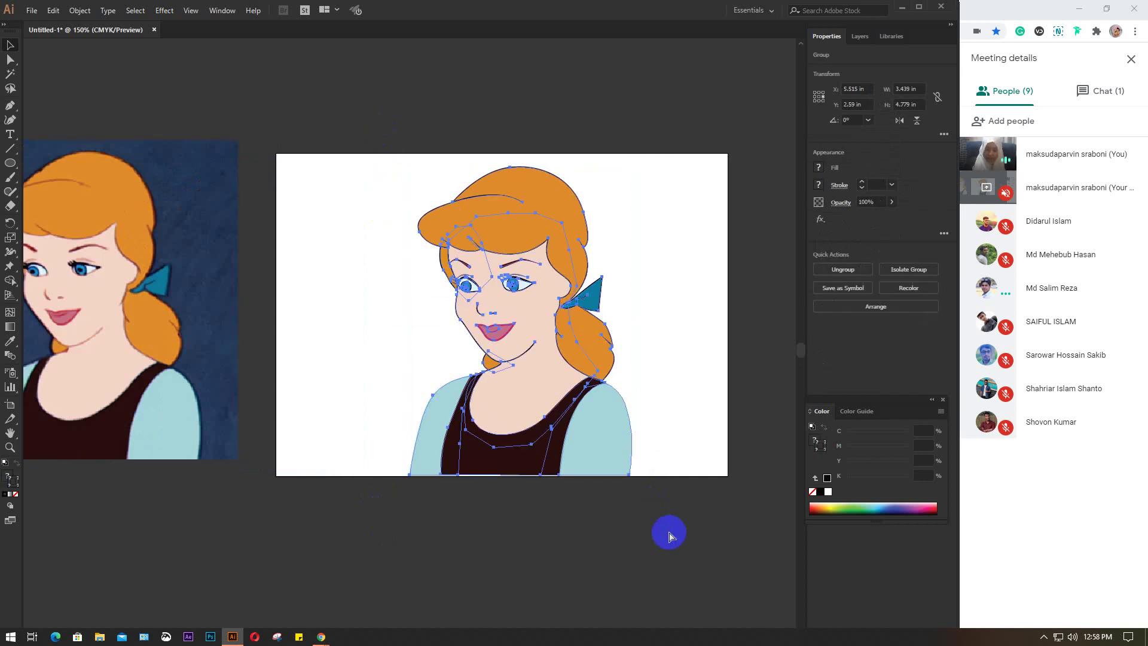
{"action": "left_click_drag", "start_coordinate": [515, 424], "coordinate": [609, 424]}
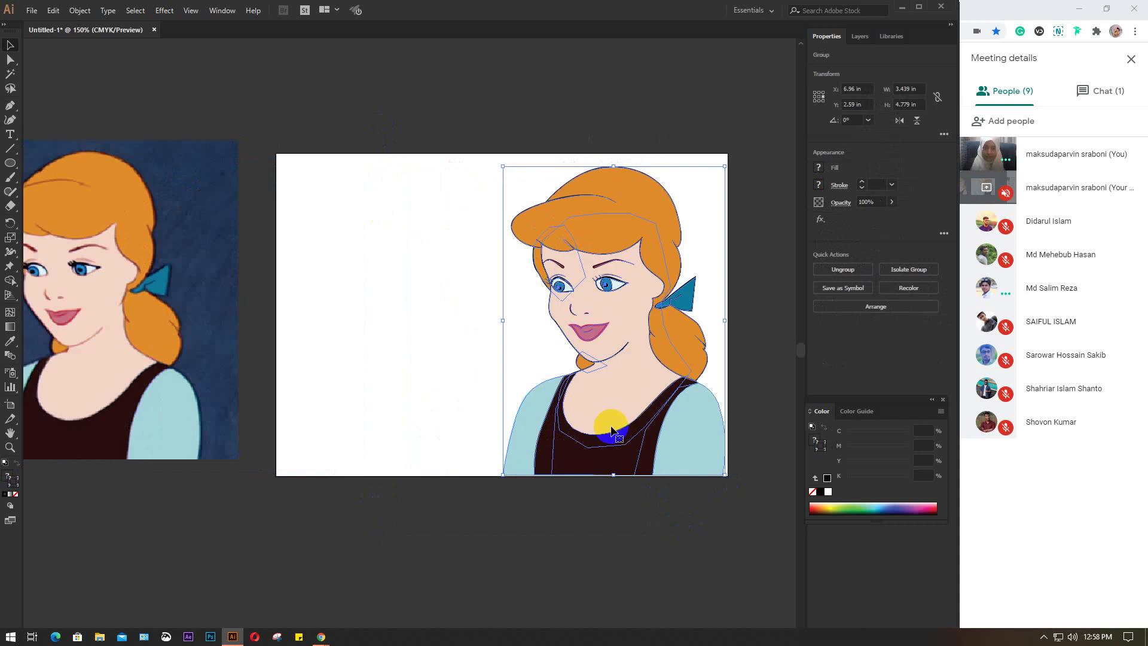
- Place the reference photo on the artboard, scaled down beside the portrait
{"action": "left_click", "coordinate": [505, 490]}
{"action": "left_click_drag", "start_coordinate": [88, 362], "coordinate": [326, 382]}
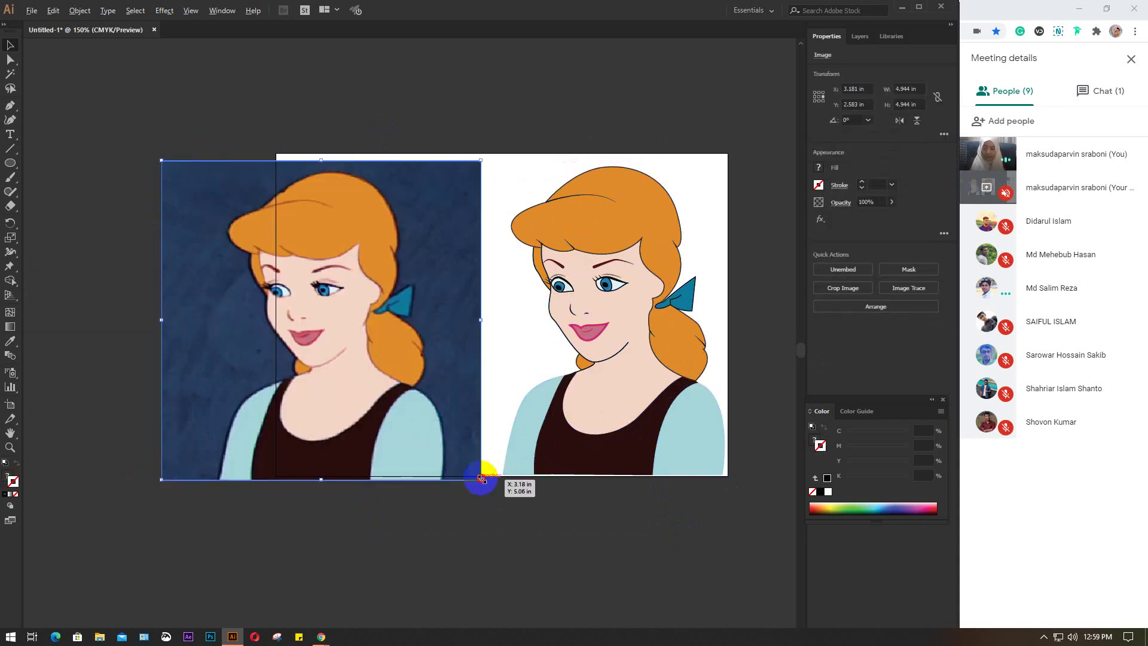
{"action": "left_click_drag", "start_coordinate": [481, 479], "coordinate": [452, 450]}
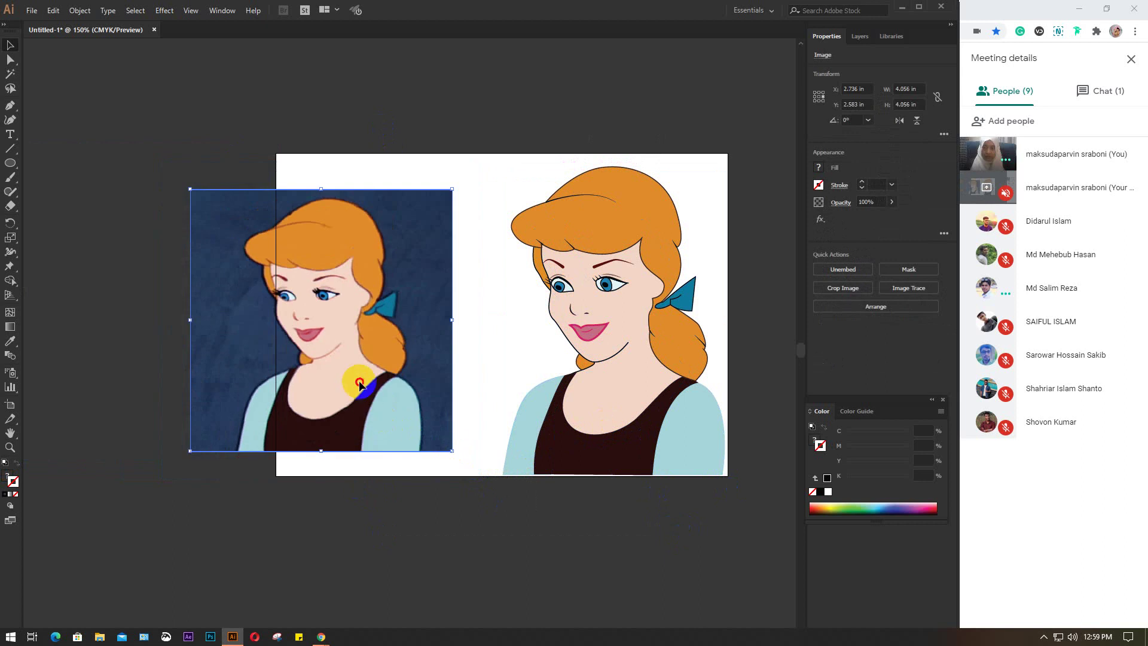
{"action": "left_click_drag", "start_coordinate": [359, 384], "coordinate": [398, 379]}
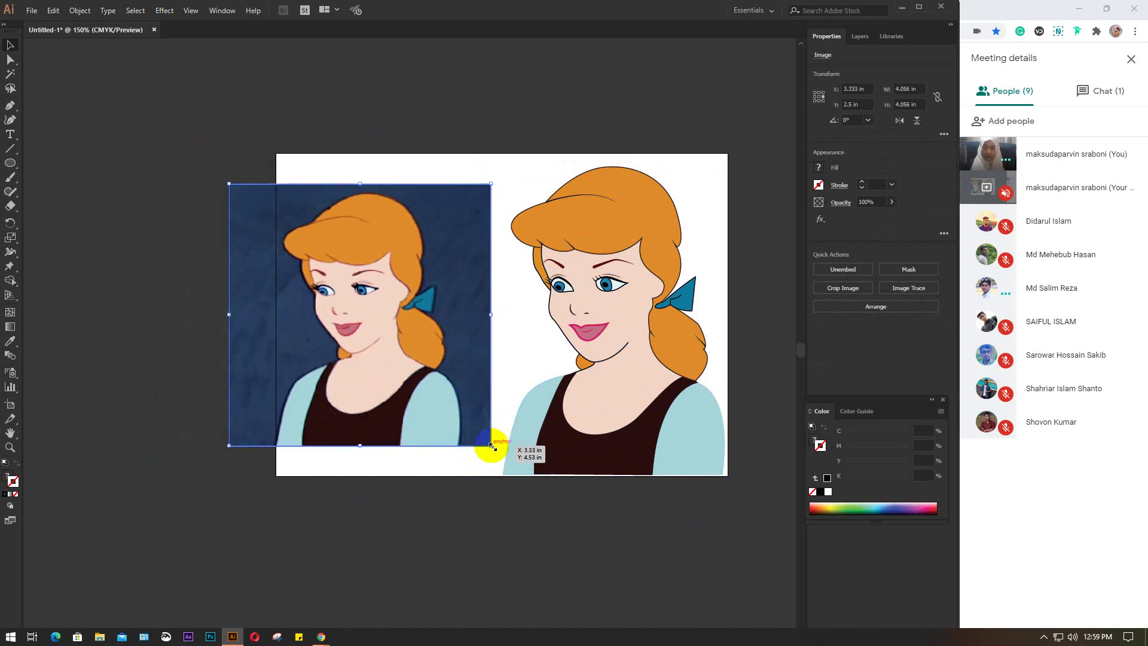
{"action": "left_click_drag", "start_coordinate": [491, 445], "coordinate": [477, 422]}
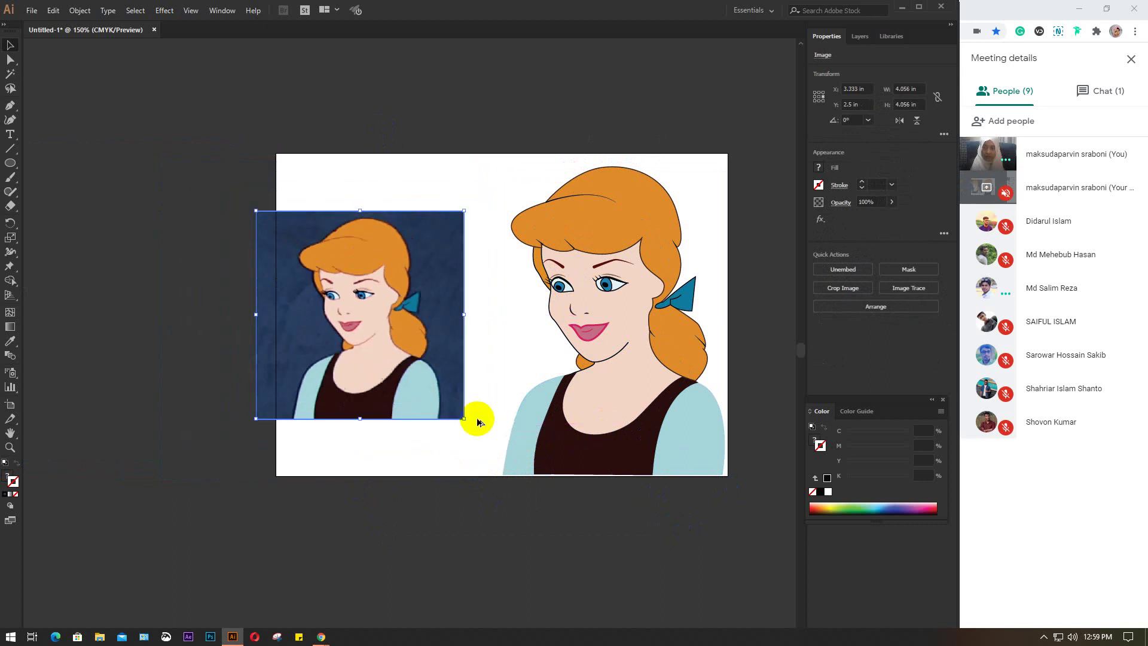
{"action": "left_click_drag", "start_coordinate": [424, 382], "coordinate": [459, 389]}
{"action": "left_click", "coordinate": [486, 505]}
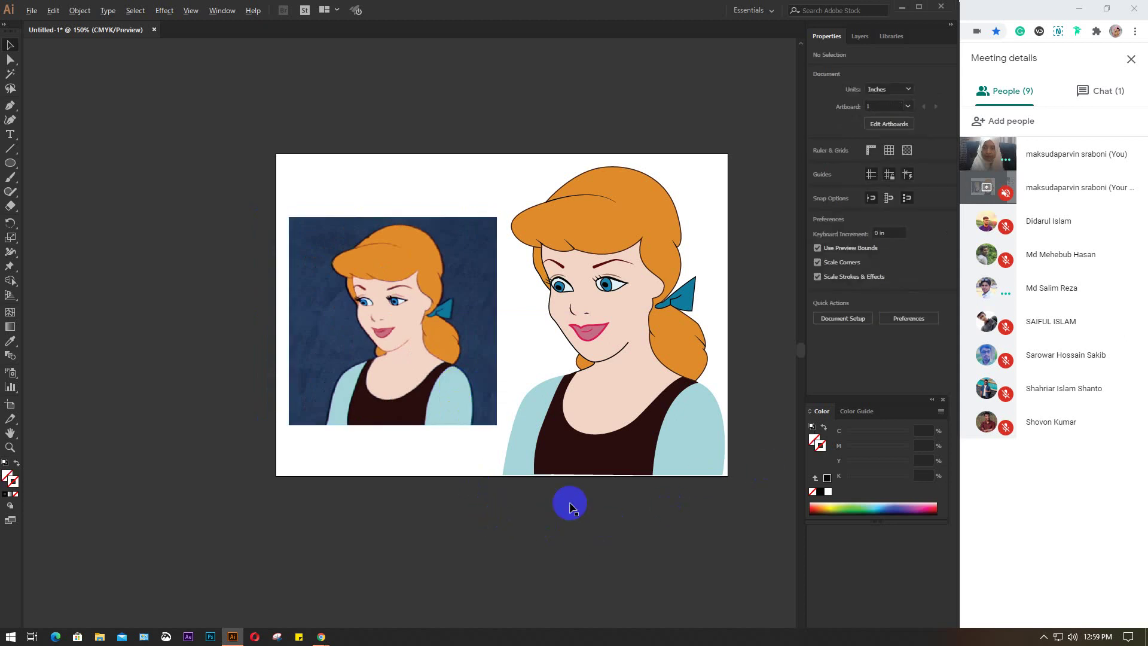
- Maximize and restore the Illustrator window, then widen it by dragging its right edge
{"action": "scroll", "coordinate": [533, 412], "scroll_direction": "up", "scroll_amount": 2}
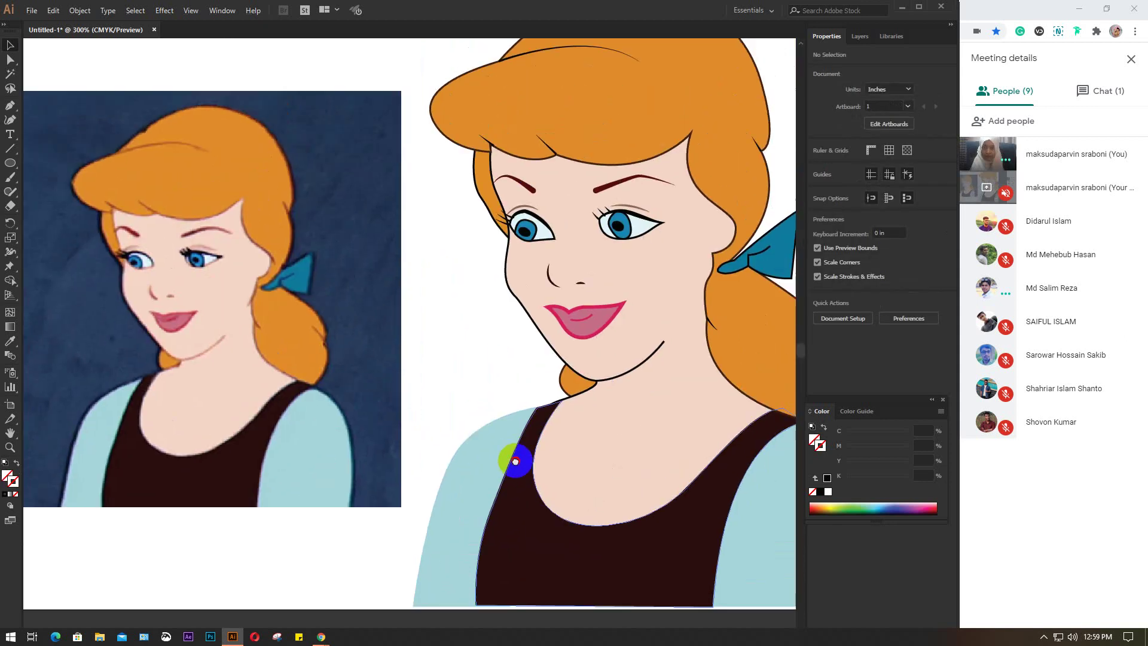
{"action": "left_click", "coordinate": [919, 6]}
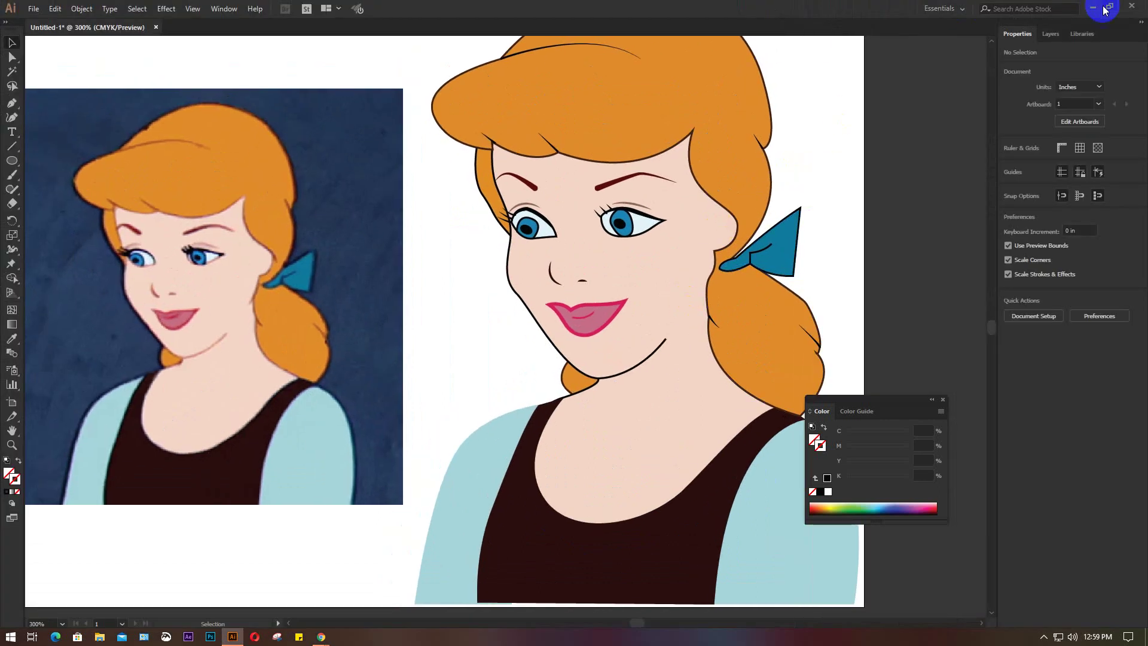
{"action": "left_click", "coordinate": [1105, 7]}
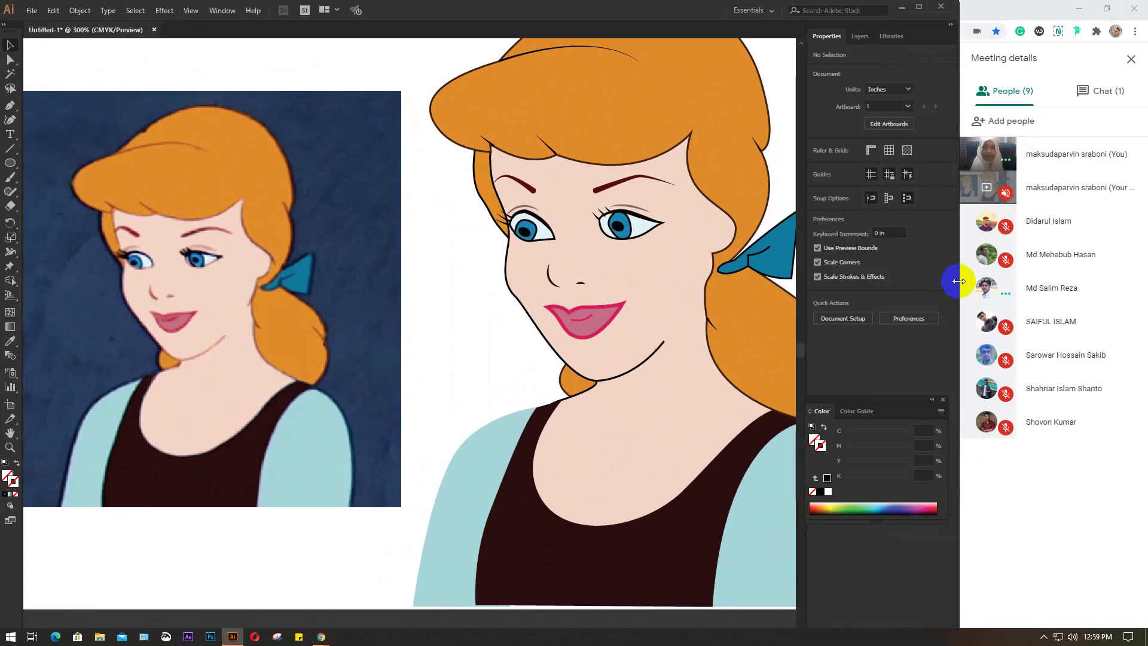
{"action": "left_click_drag", "start_coordinate": [959, 281], "coordinate": [996, 281]}
{"action": "scroll", "coordinate": [603, 323], "scroll_direction": "down", "scroll_amount": 2}
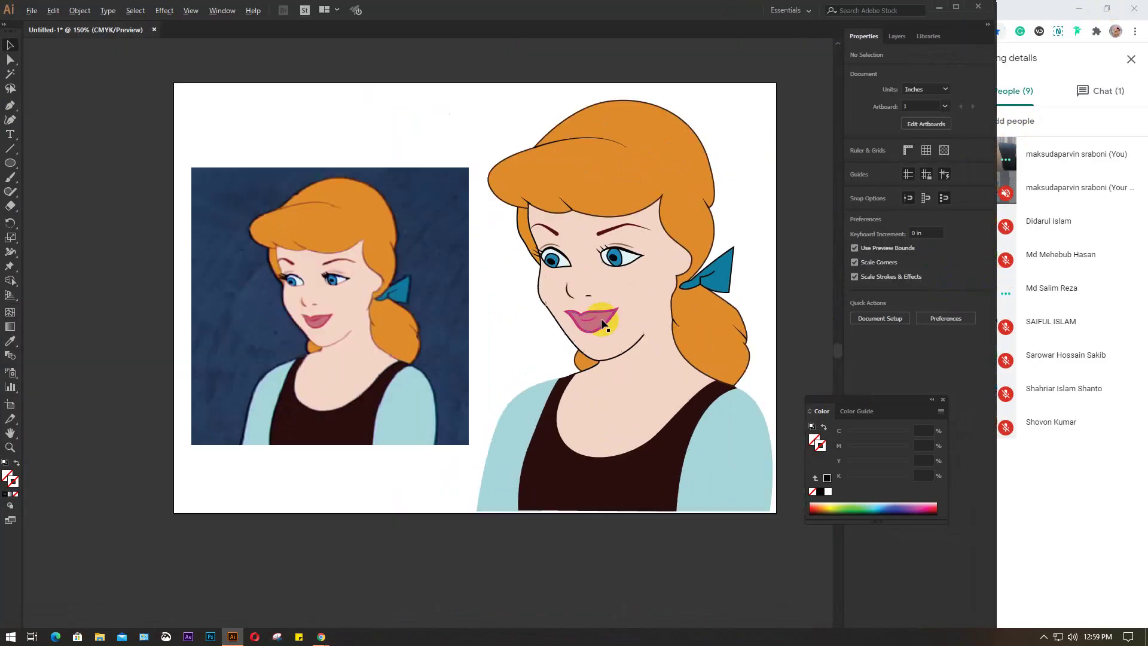
{"action": "scroll", "coordinate": [603, 323], "scroll_direction": "down", "scroll_amount": 1}
{"action": "scroll", "coordinate": [601, 326], "scroll_direction": "up", "scroll_amount": 1}
{"action": "scroll", "coordinate": [604, 344], "scroll_direction": "up", "scroll_amount": 1}
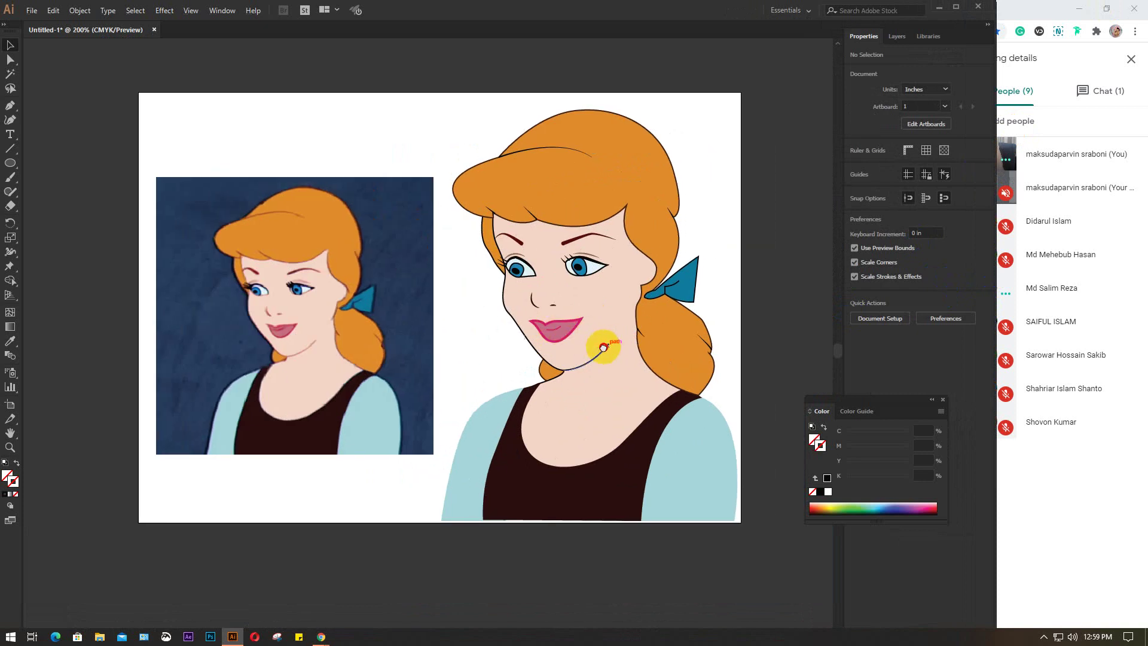
- Close the floating Color panel covering the portrait and reference photo
{"action": "left_click", "coordinate": [945, 399]}
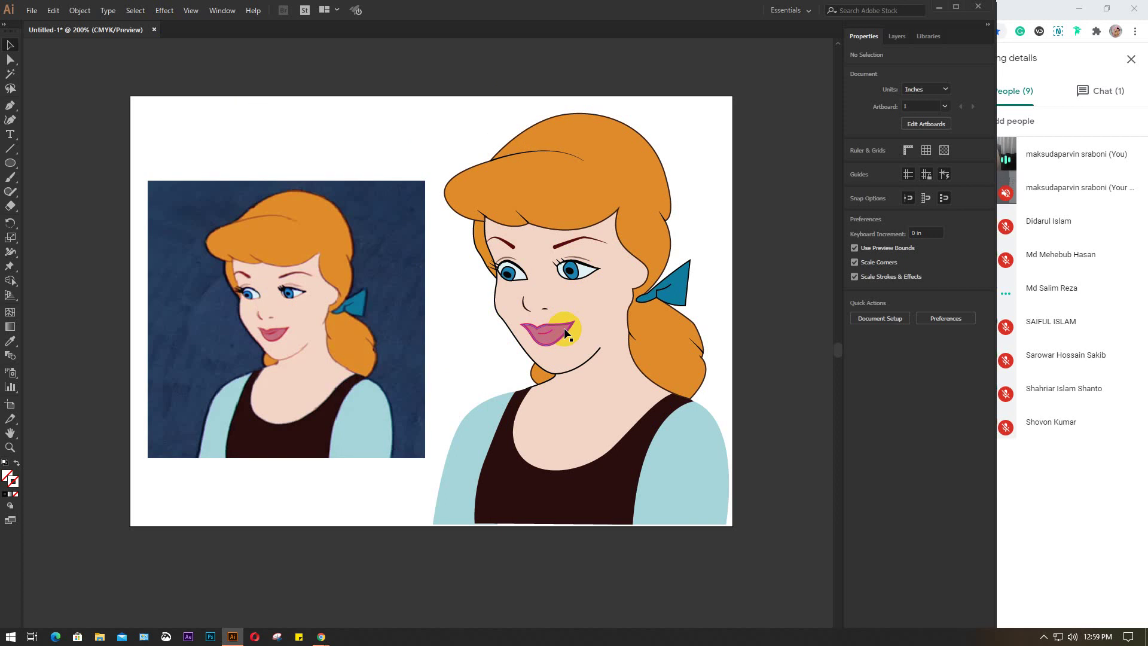
{"action": "left_click", "coordinate": [536, 572]}
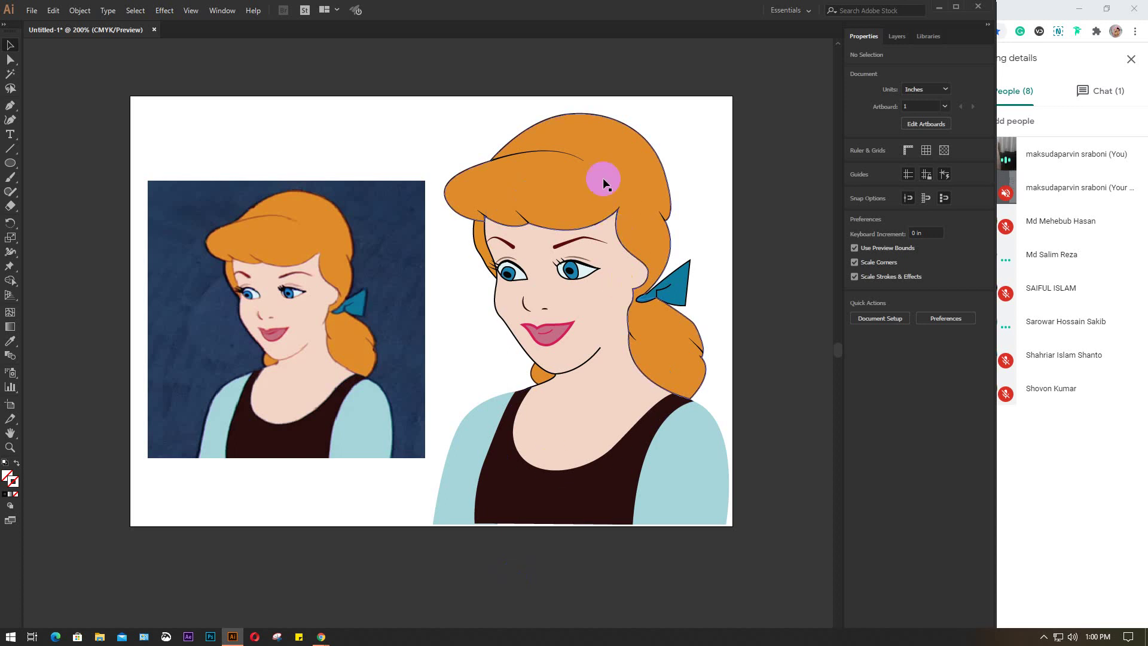
{"action": "left_click", "coordinate": [601, 156]}
{"action": "left_click", "coordinate": [504, 571]}
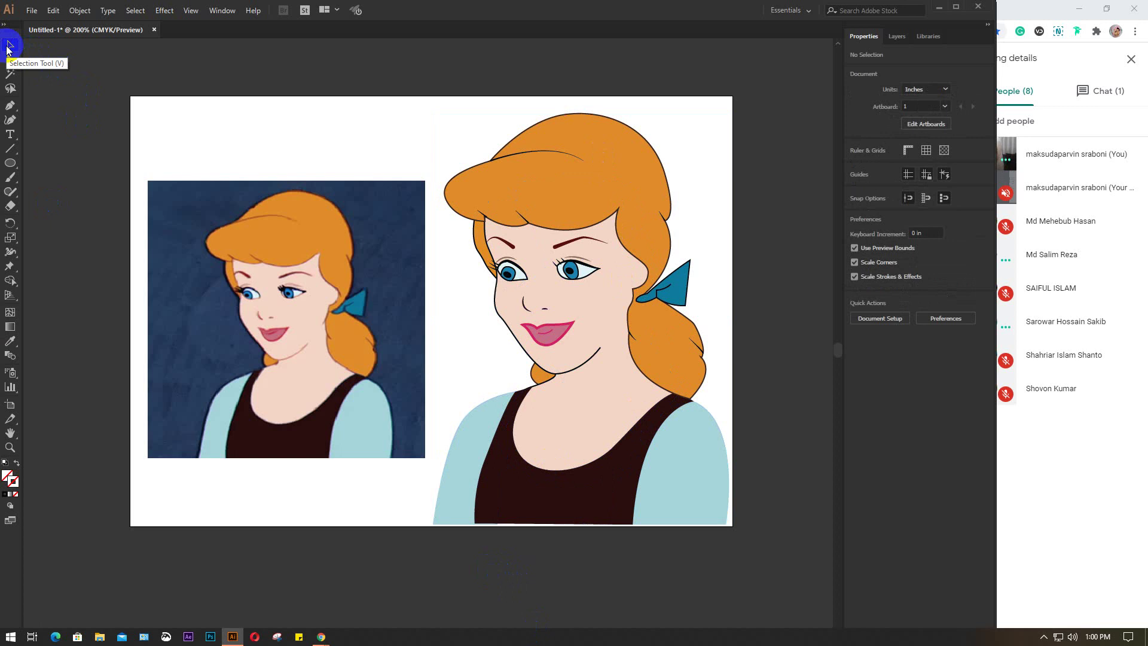
{"action": "left_click", "coordinate": [535, 289]}
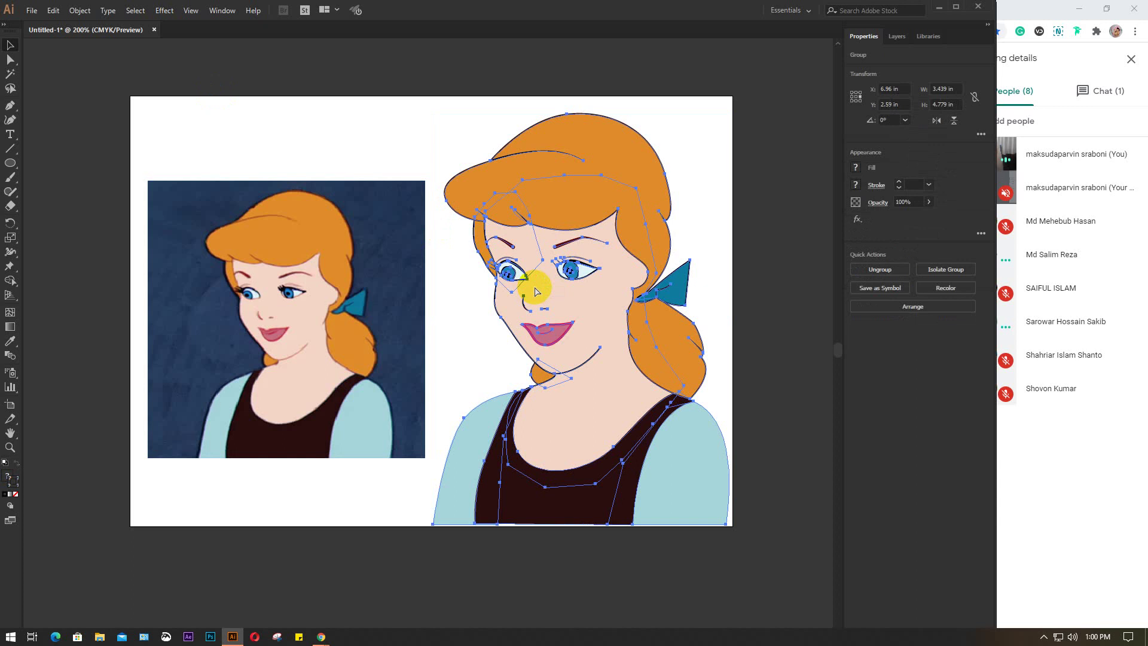
{"action": "left_click", "coordinate": [771, 257]}
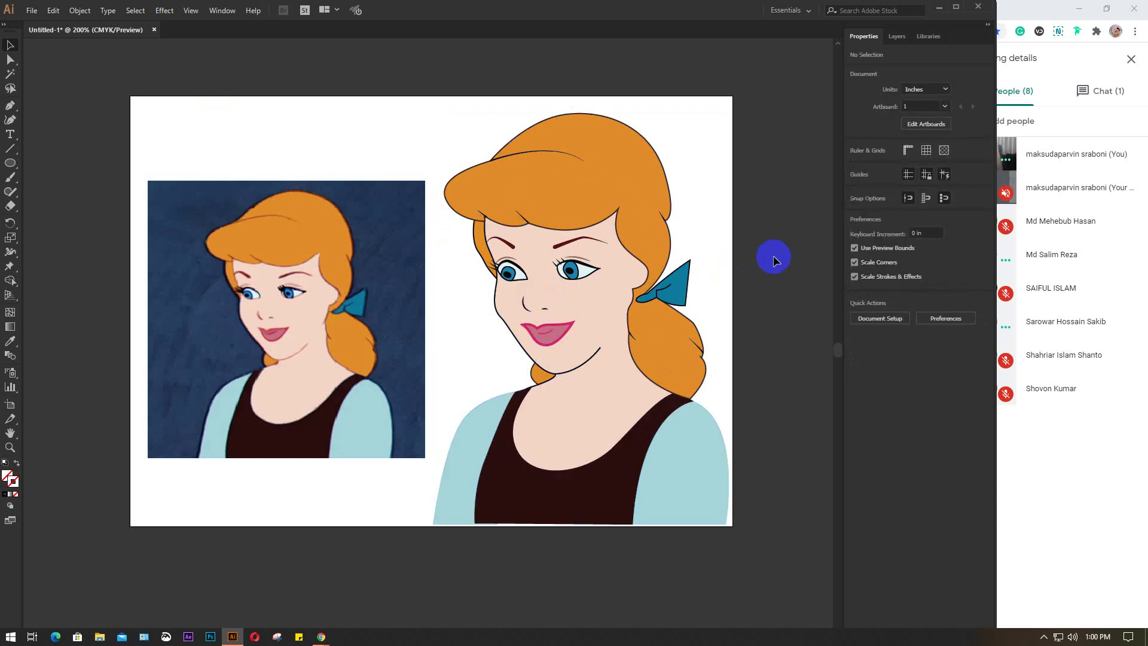
{"action": "left_click", "coordinate": [606, 123]}
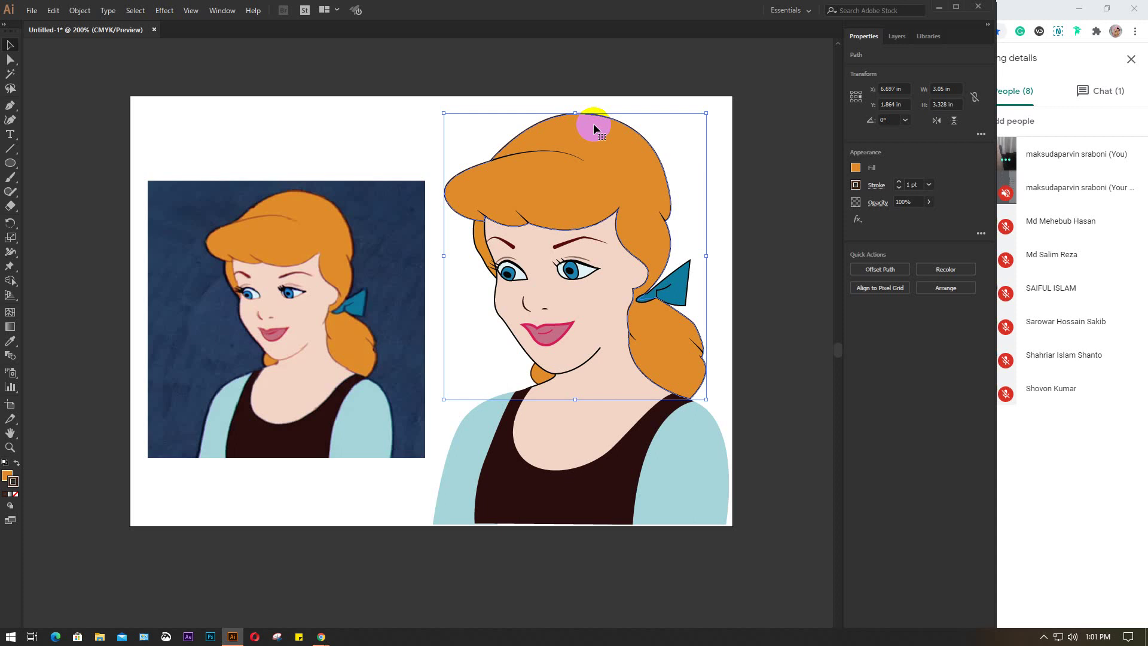
- Sample the reference photo's hair colour onto the portrait's hair and give it a black outline
{"action": "key", "text": "i"}
{"action": "left_click", "coordinate": [306, 227]}
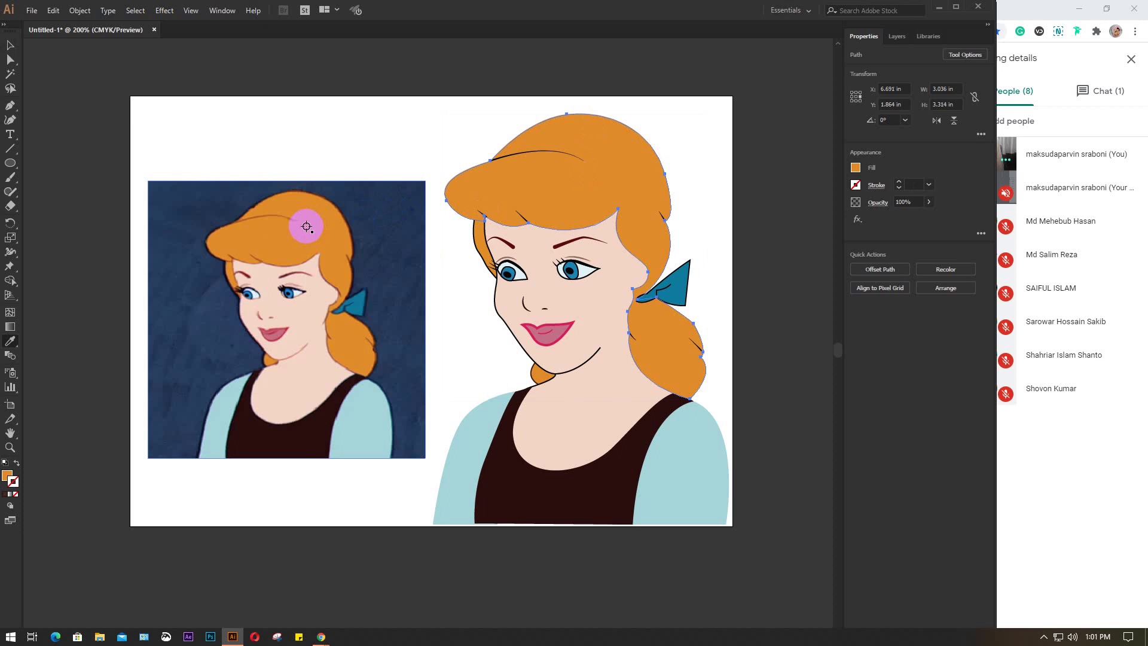
{"action": "left_click", "coordinate": [855, 187]}
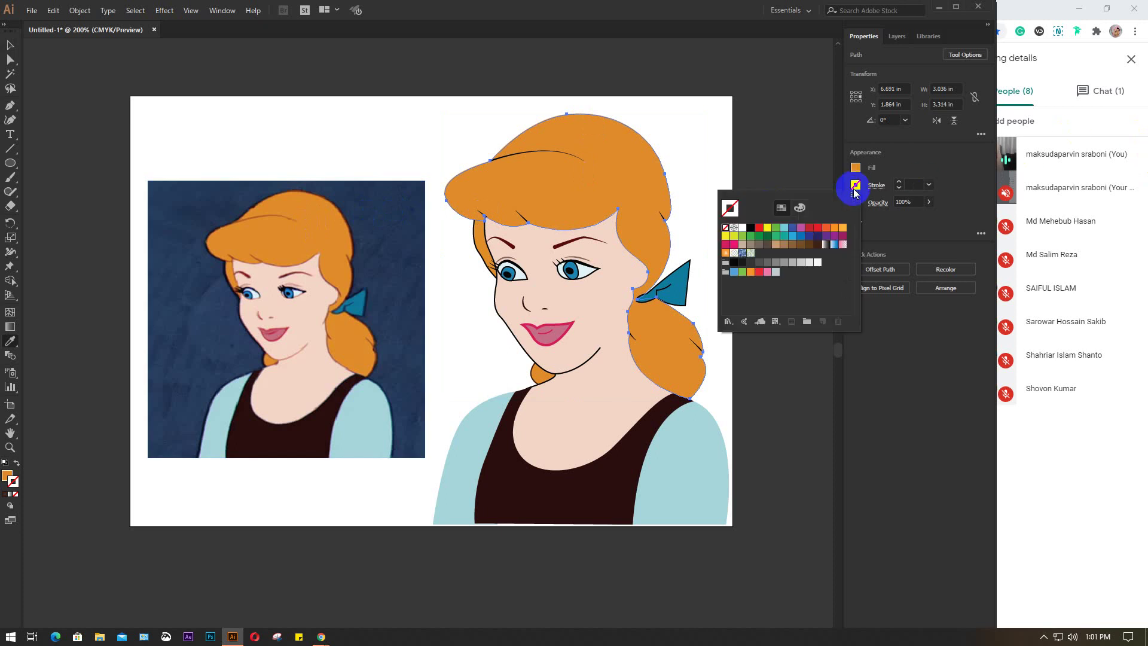
{"action": "left_click", "coordinate": [750, 227]}
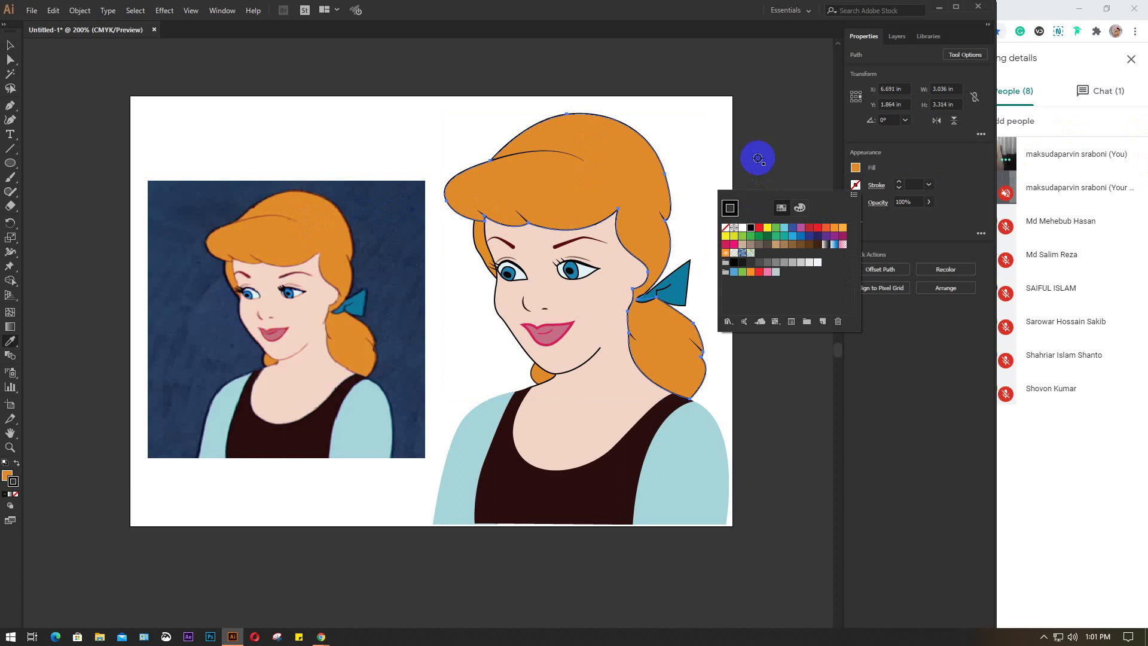
- Check the right eyebrow and hair shapes, ending with the light-blue right sleeve selected
{"action": "key", "text": "v"}
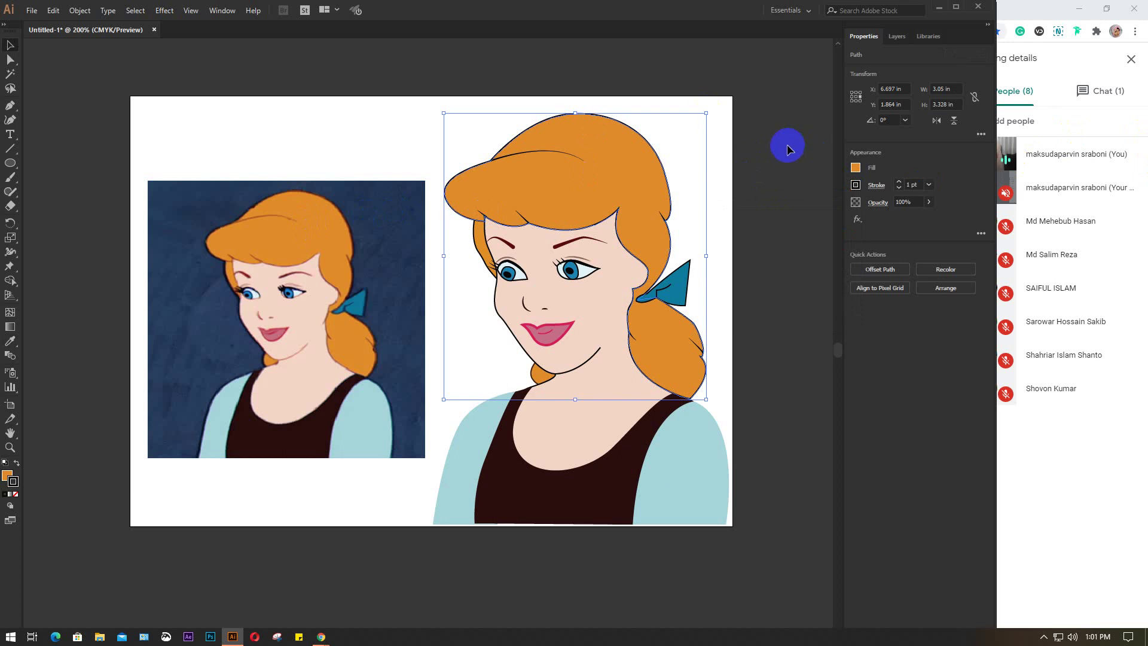
{"action": "left_click", "coordinate": [701, 276]}
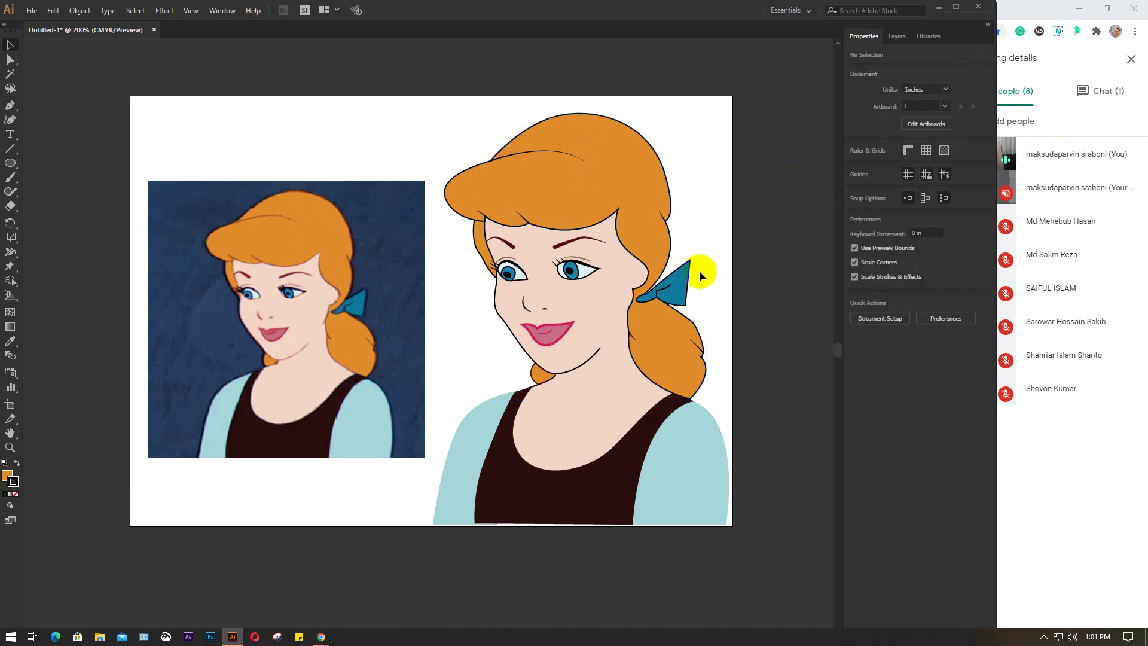
{"action": "left_click", "coordinate": [597, 242]}
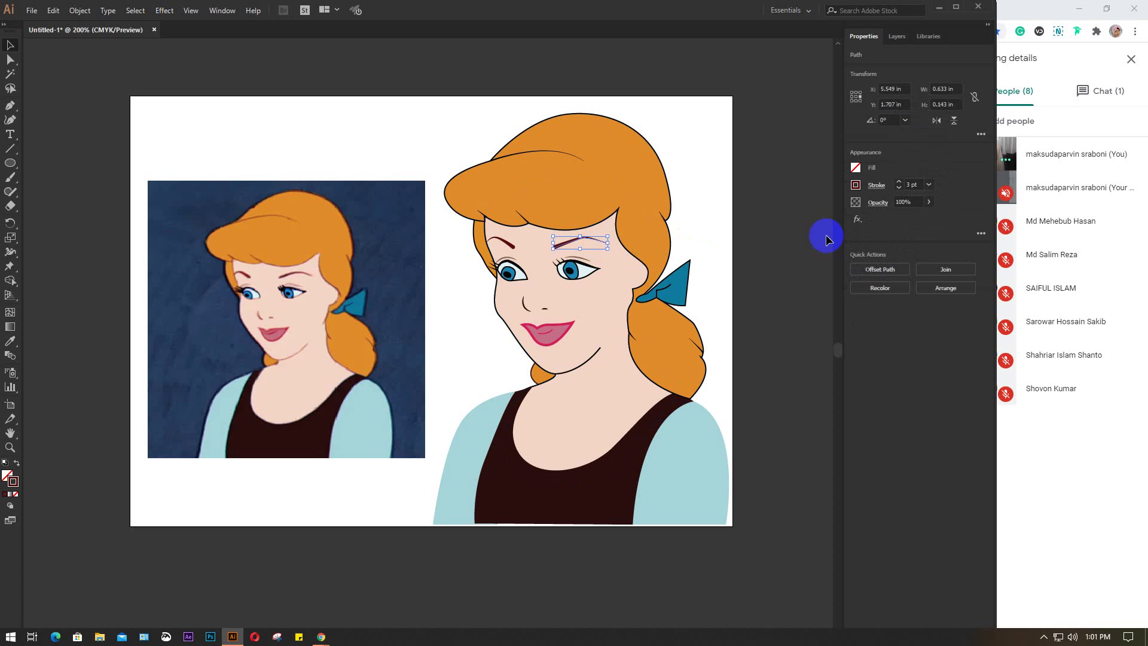
{"action": "left_click", "coordinate": [793, 230]}
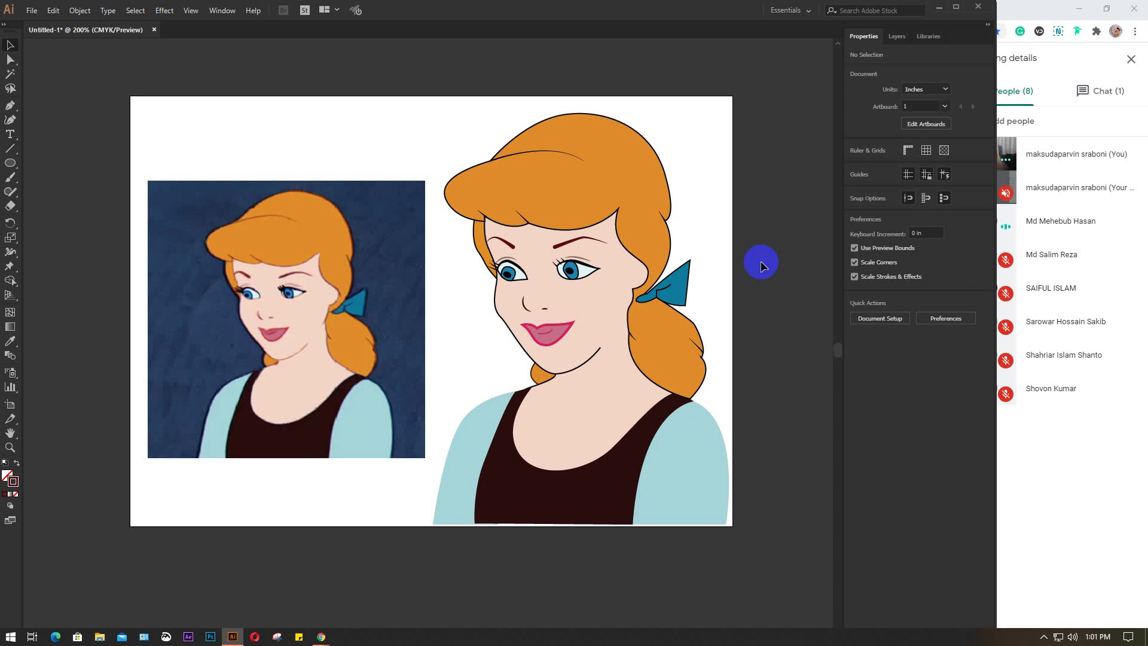
{"action": "left_click", "coordinate": [10, 50]}
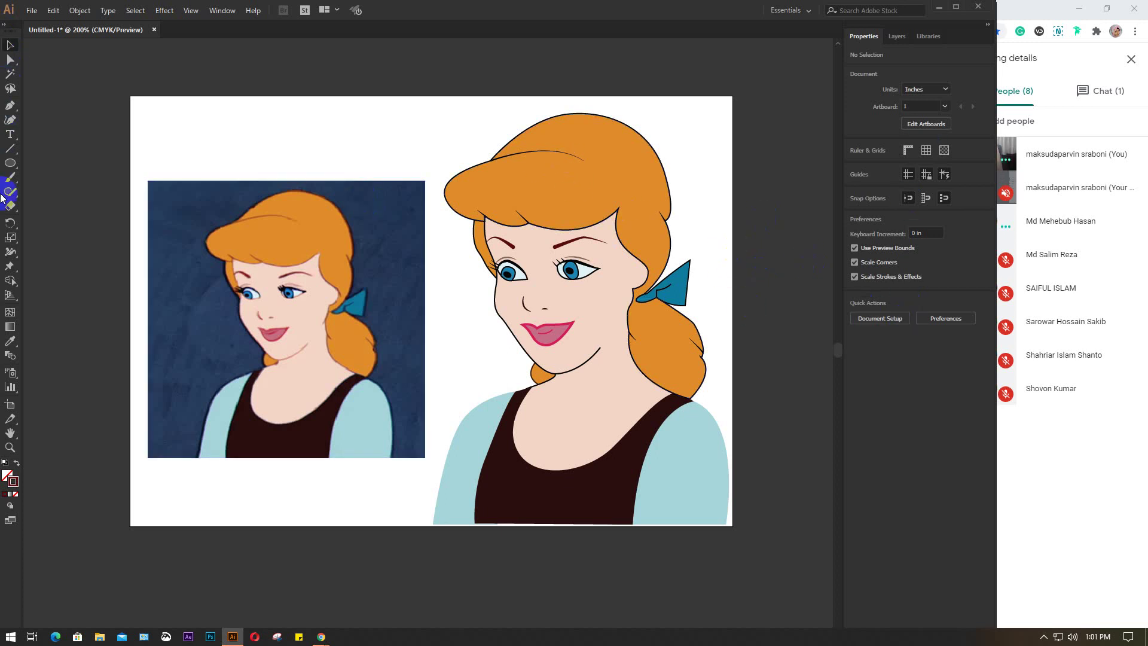
{"action": "left_click", "coordinate": [606, 163]}
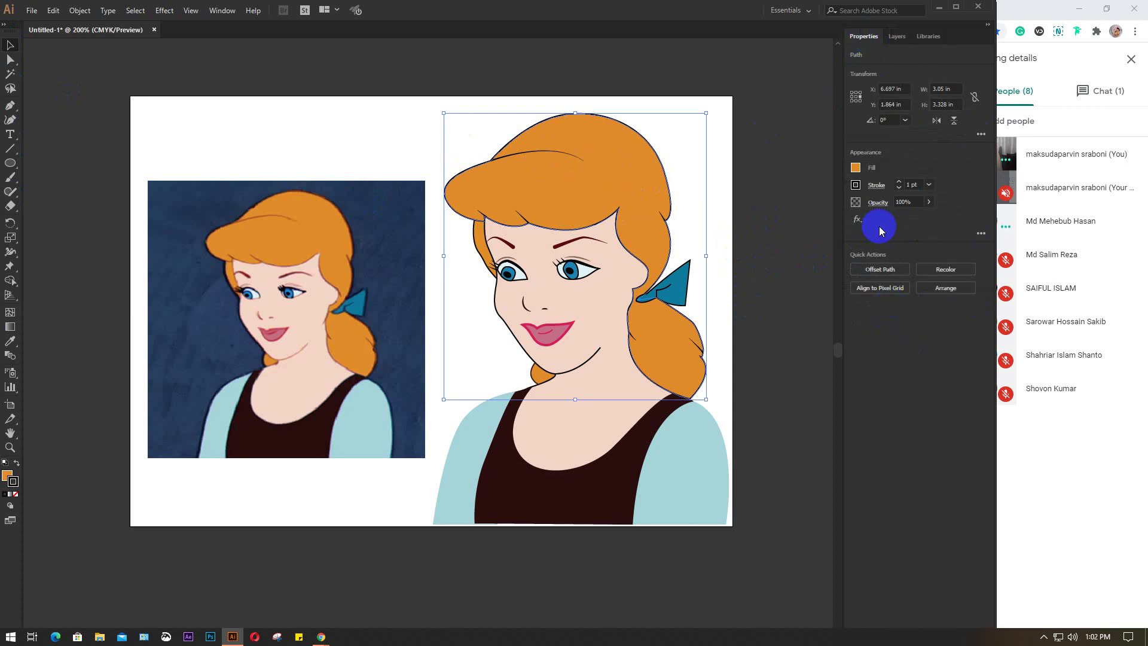
{"action": "left_click", "coordinate": [662, 476]}
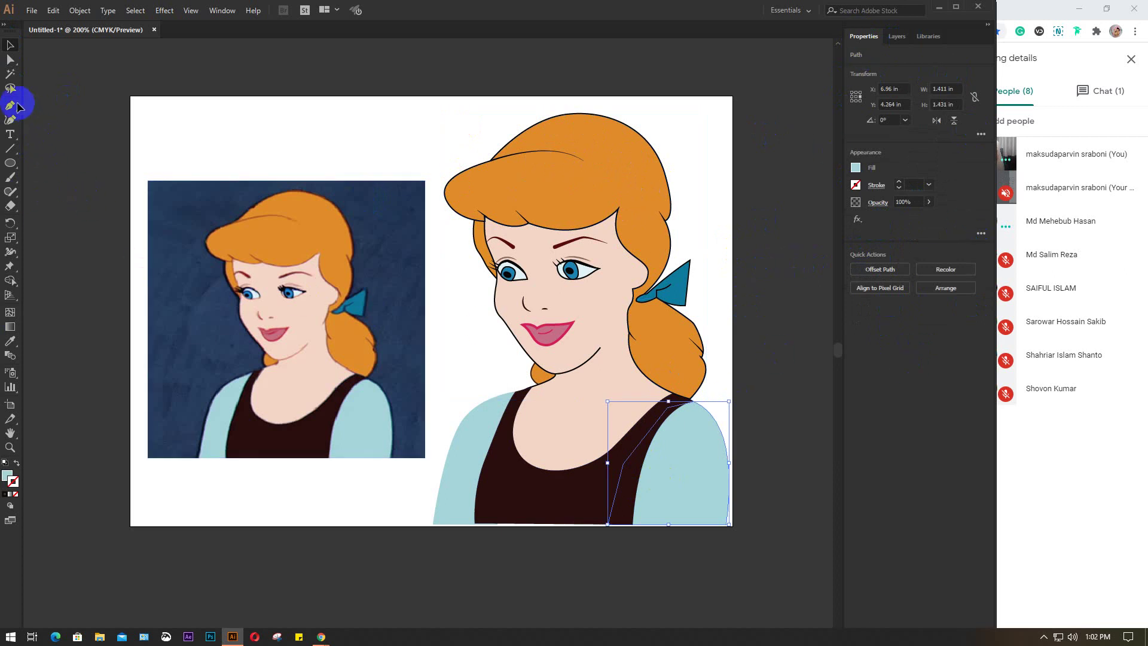
- Place a trial text object on the artboard, then clear and discard it
{"action": "left_click", "coordinate": [10, 134]}
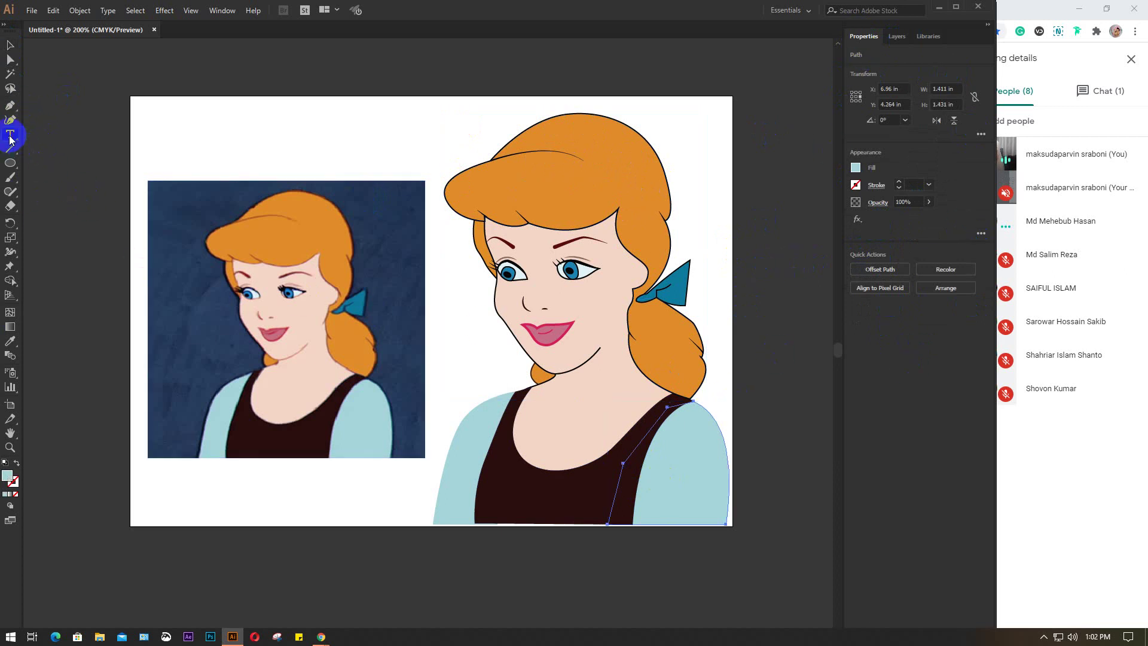
{"action": "left_click", "coordinate": [279, 137]}
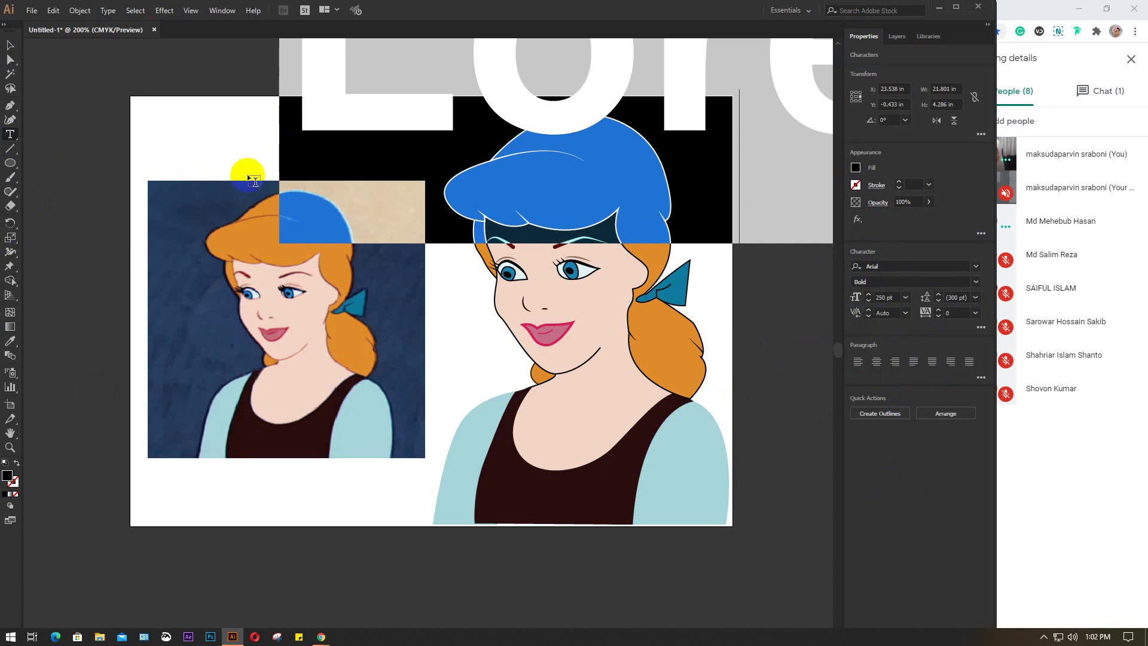
{"action": "key", "text": "BackSpace"}
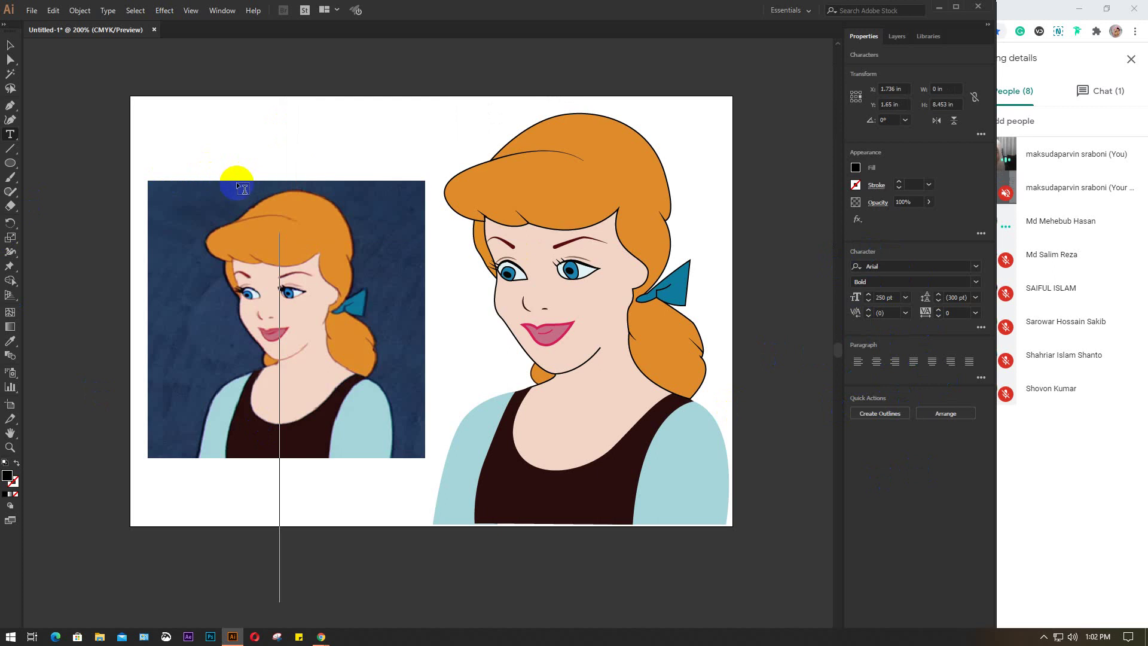
{"action": "left_click", "coordinate": [10, 45]}
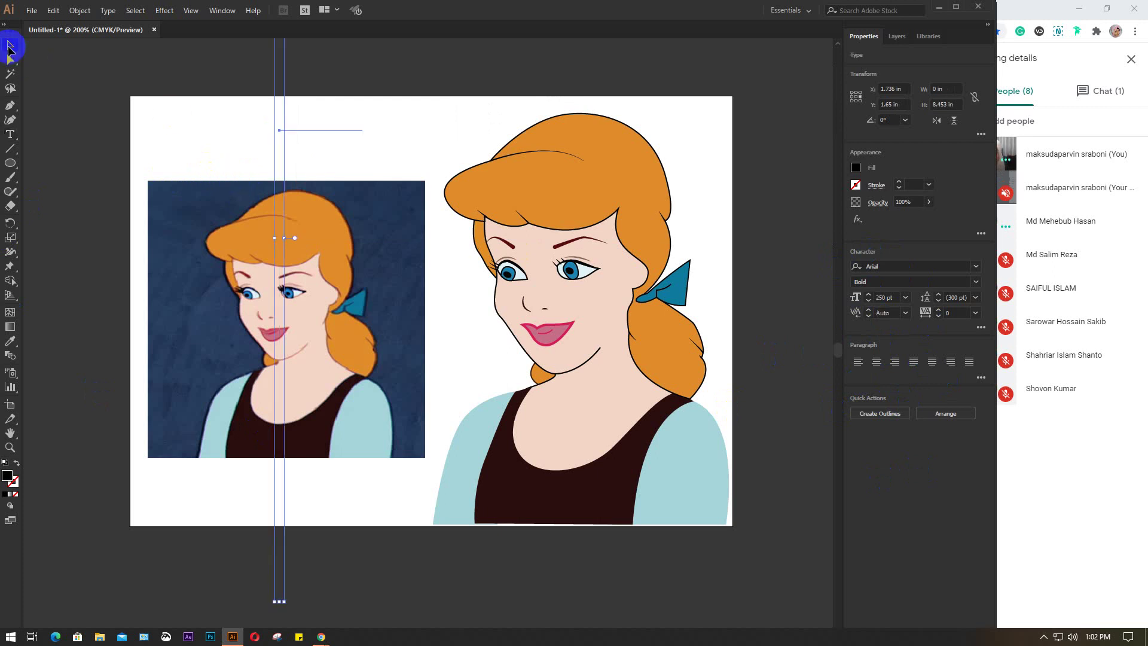
{"action": "left_click", "coordinate": [209, 136]}
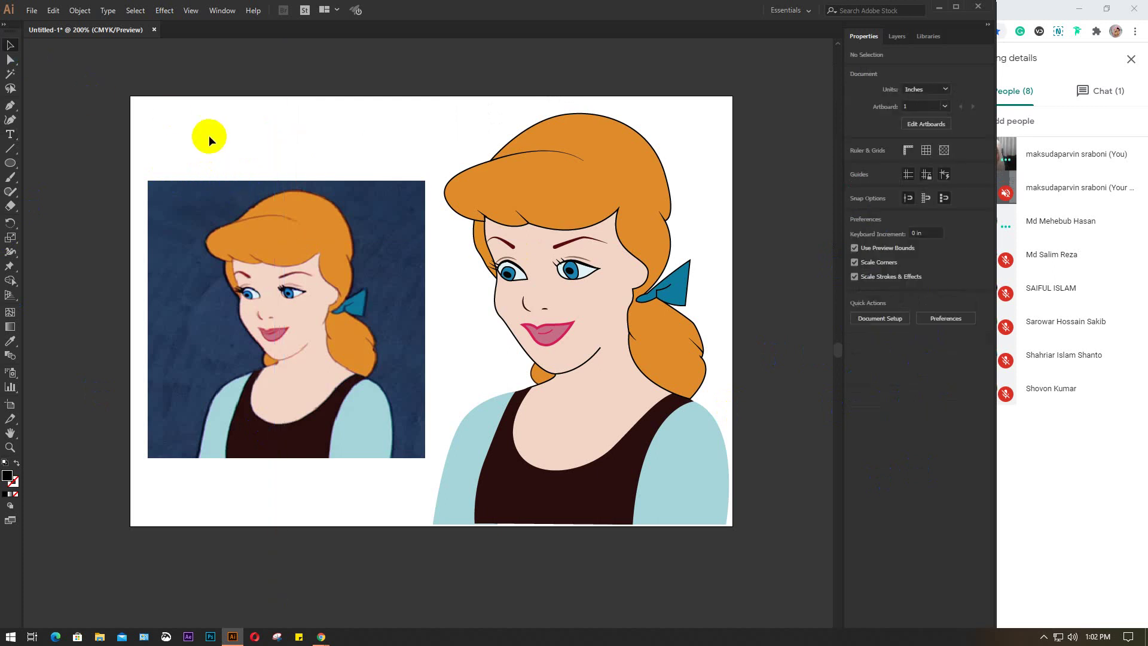
- Try a gray gradient on the hair, undo back to solid orange, and deselect everything
{"action": "left_click", "coordinate": [9, 331]}
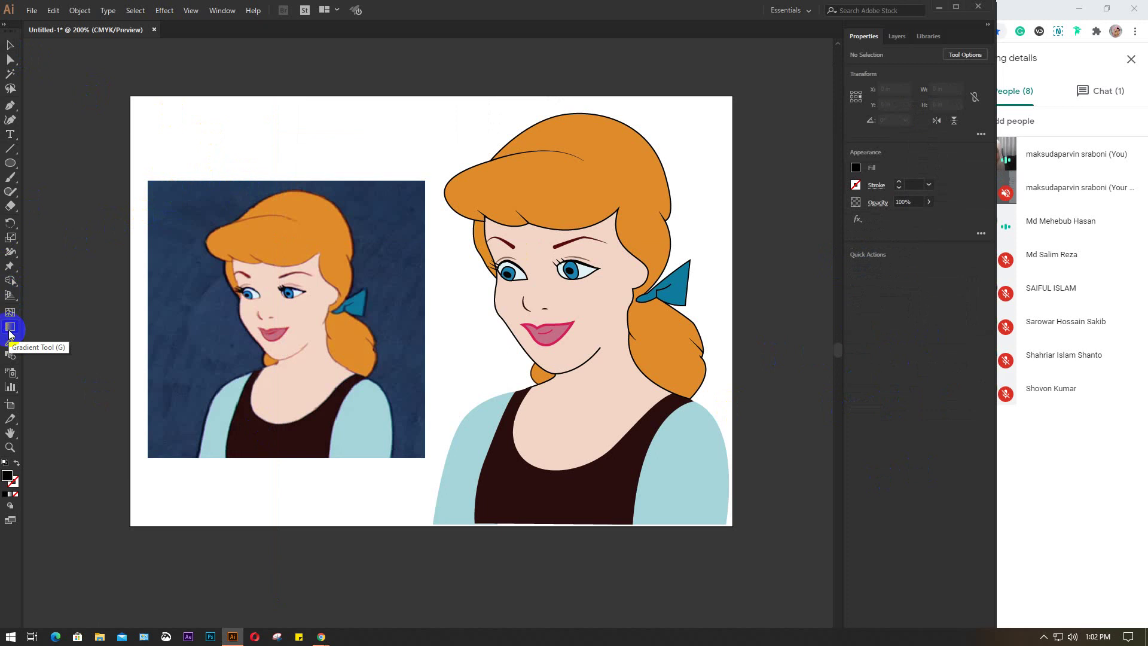
{"action": "left_click", "coordinate": [250, 211]}
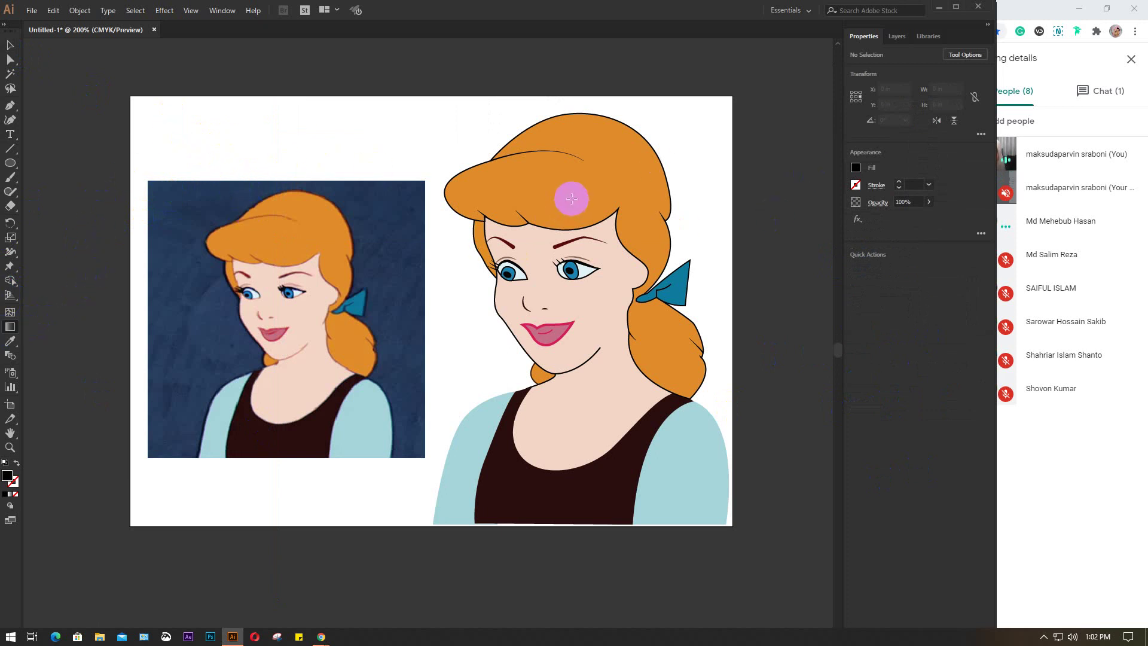
{"action": "left_click", "coordinate": [592, 200]}
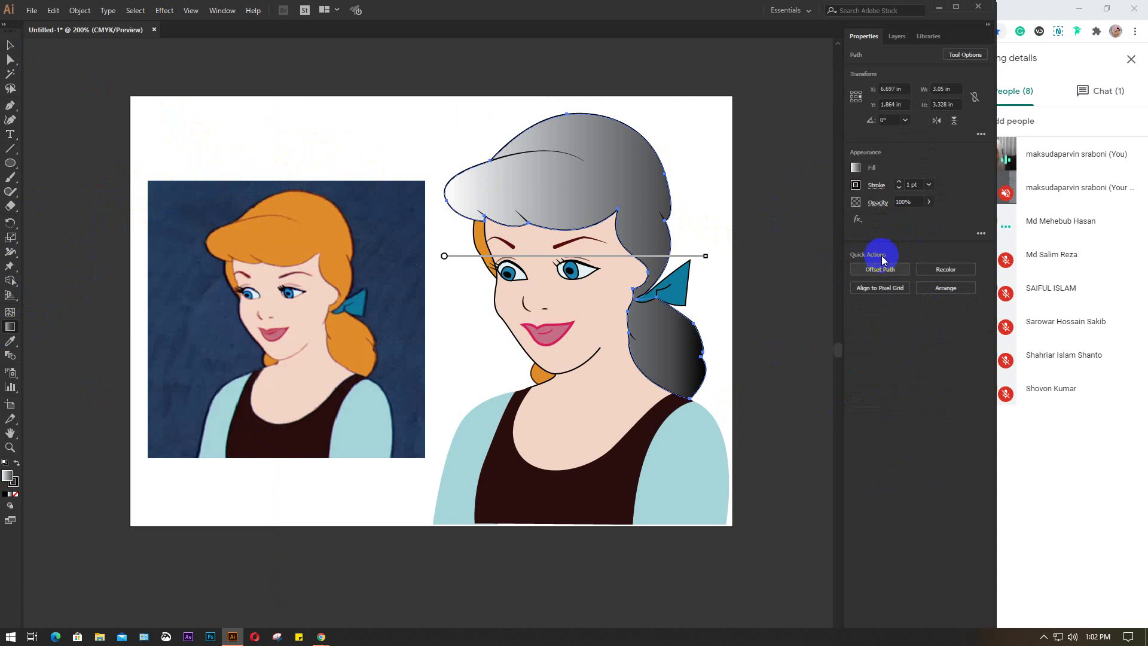
{"action": "left_click", "coordinate": [304, 312]}
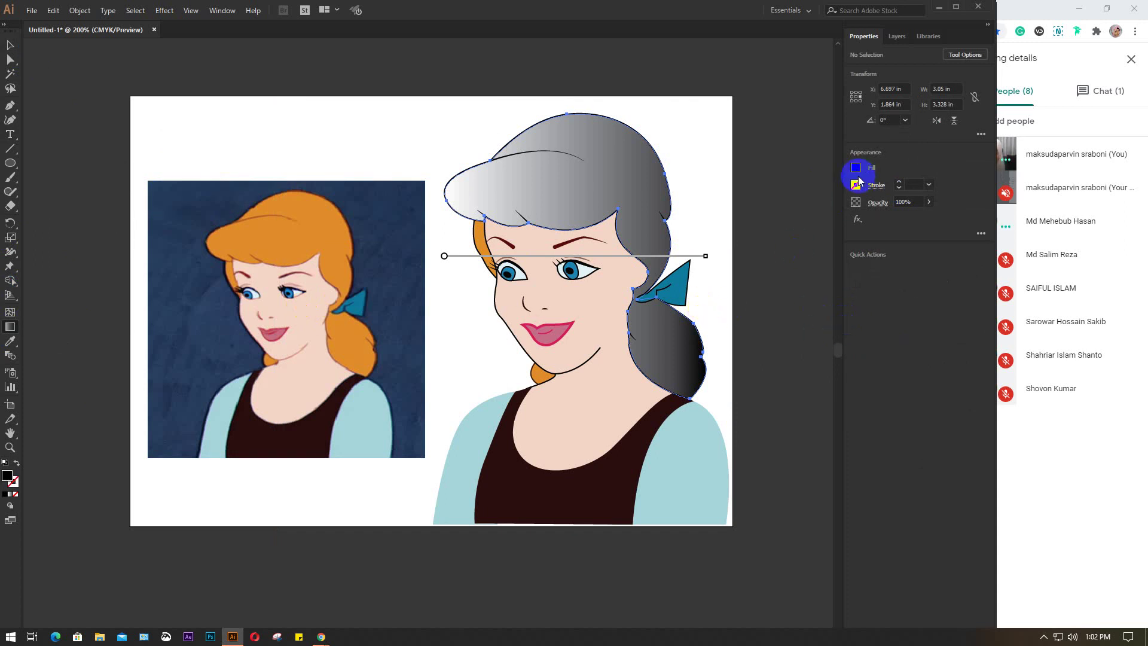
{"action": "key", "text": "ctrl+z"}
{"action": "key", "text": "v"}
{"action": "left_click", "coordinate": [382, 197]}
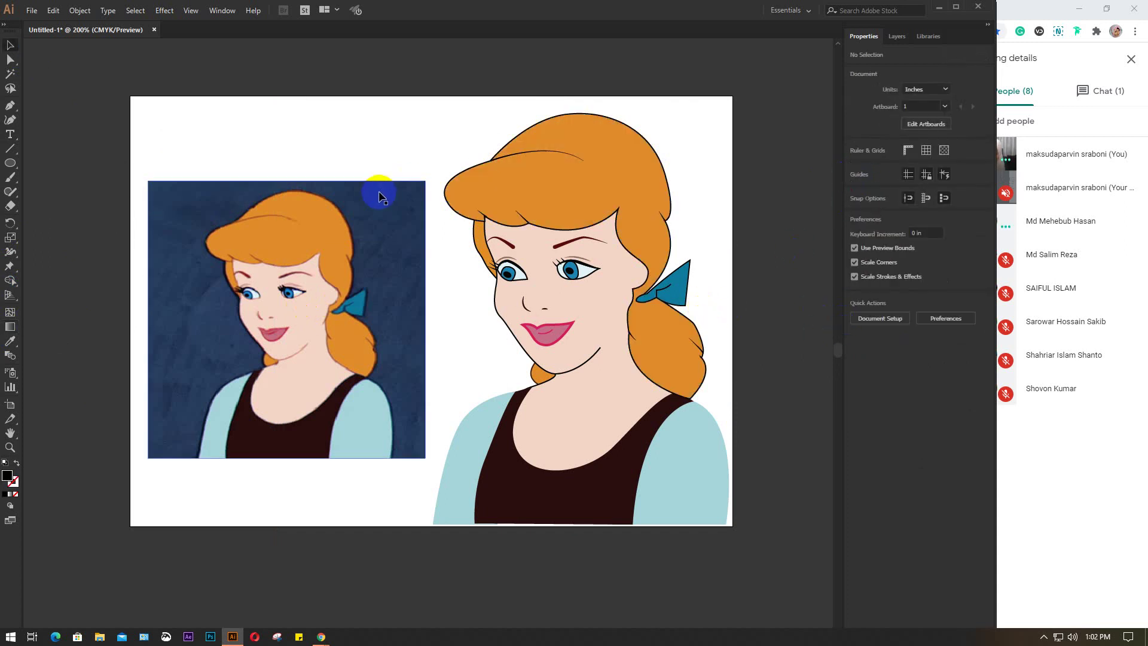
{"action": "left_click", "coordinate": [651, 100]}
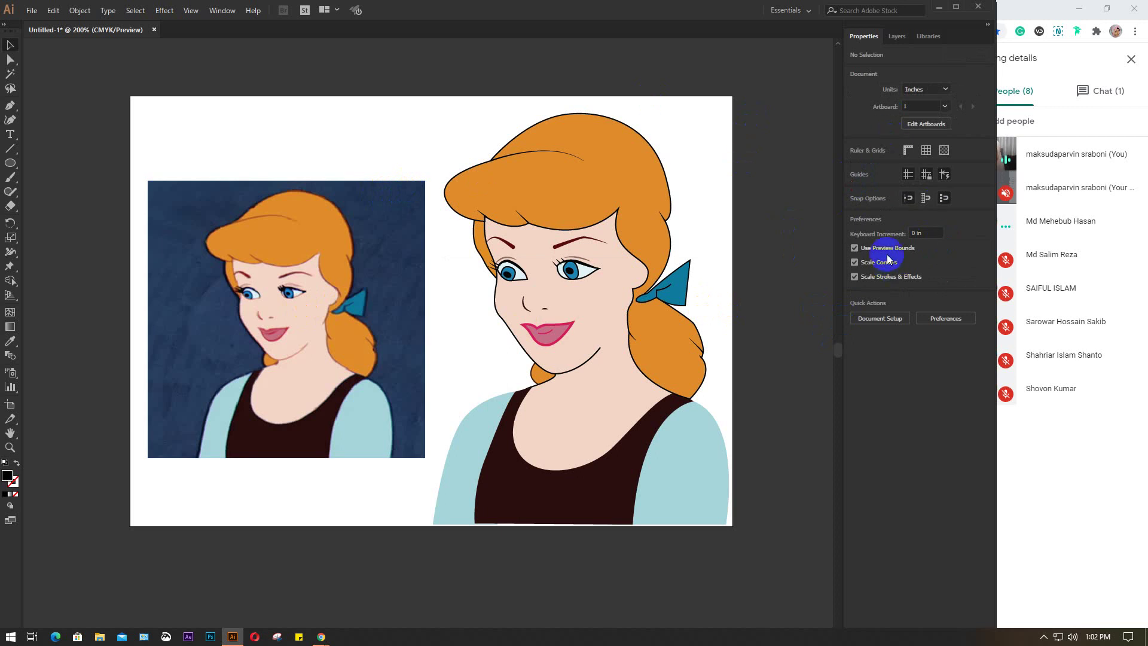
{"action": "left_click", "coordinate": [734, 16]}
- Reset the Illustrator workspace to the default Essentials layout via Window > Workspace
{"action": "left_click", "coordinate": [227, 13]}
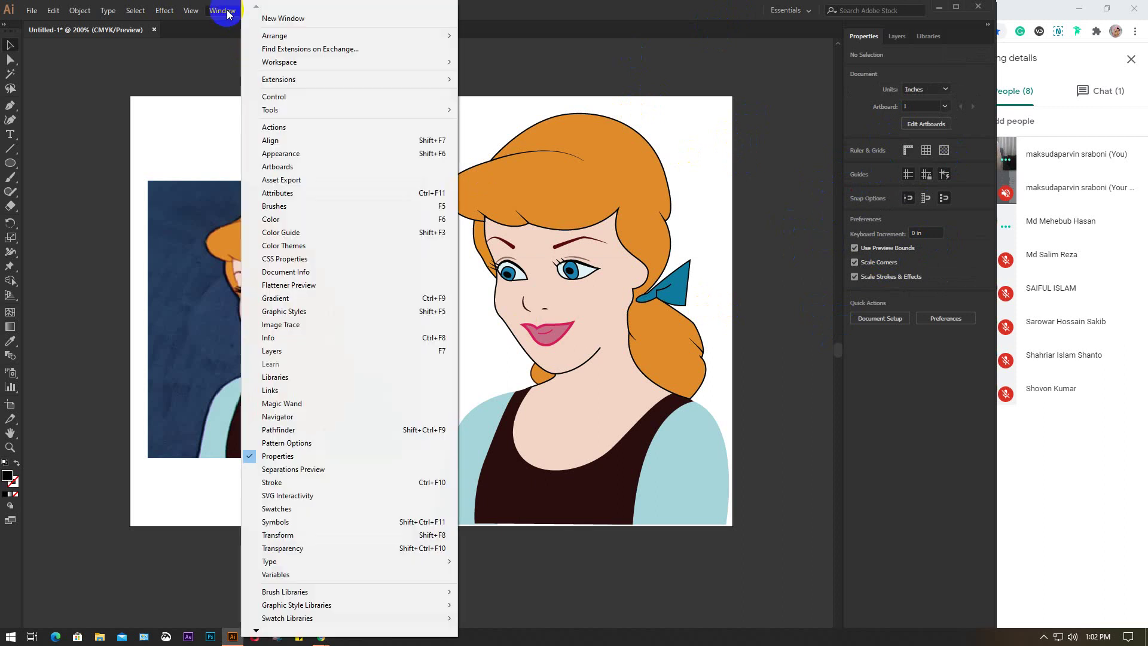
{"action": "left_click", "coordinate": [296, 63]}
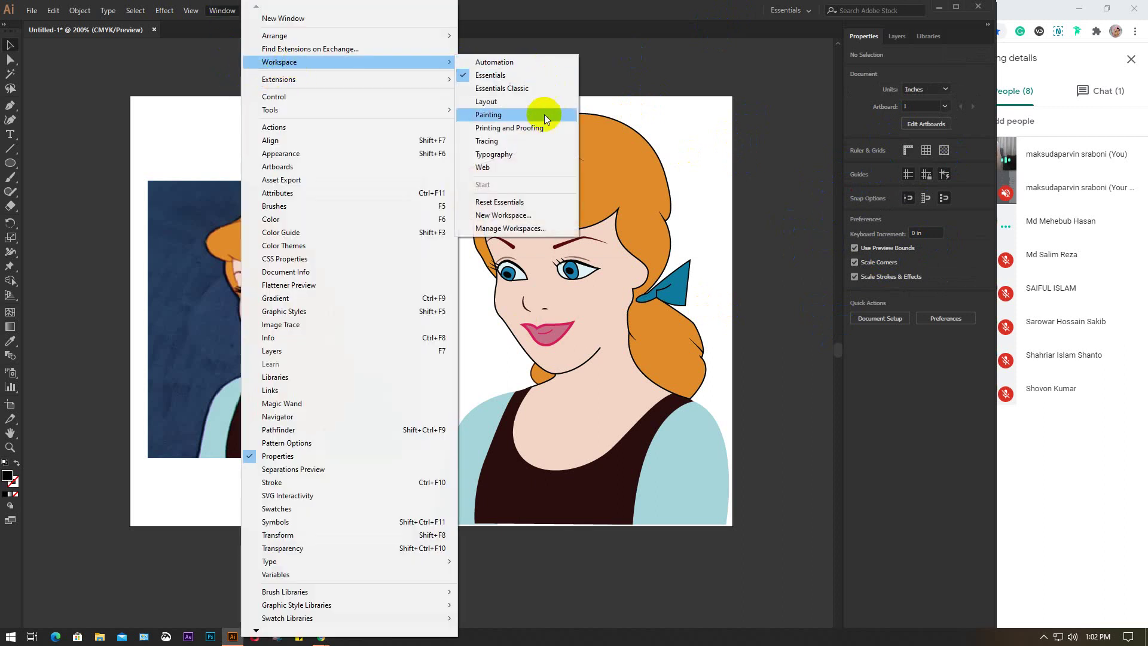
{"action": "left_click", "coordinate": [517, 201]}
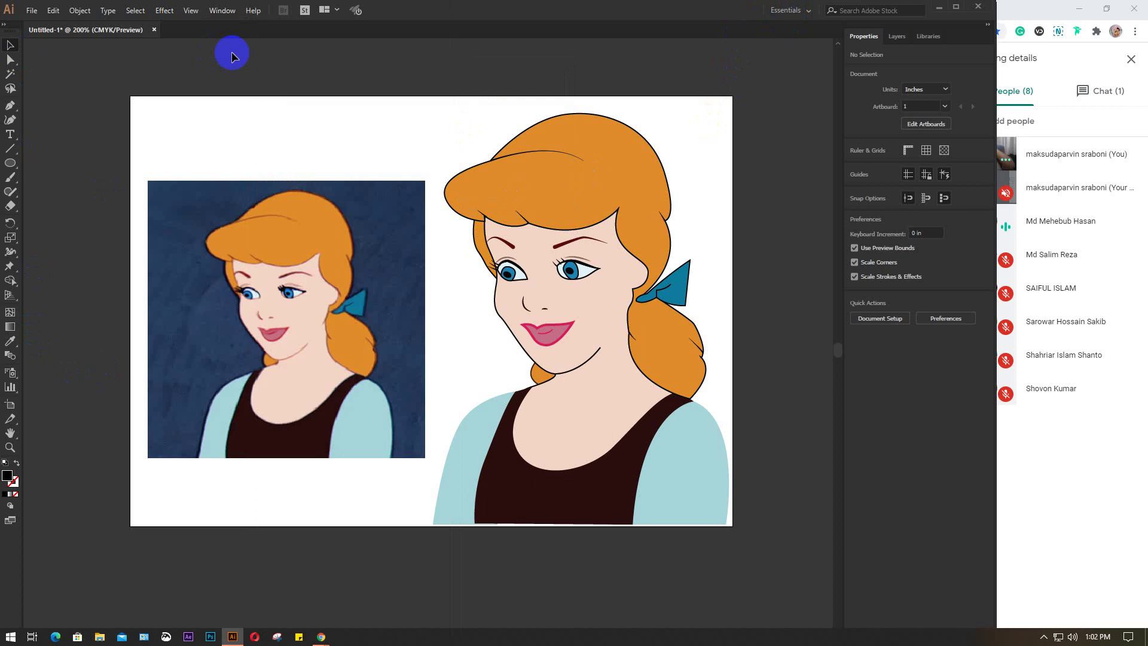
{"action": "left_click", "coordinate": [939, 11]}
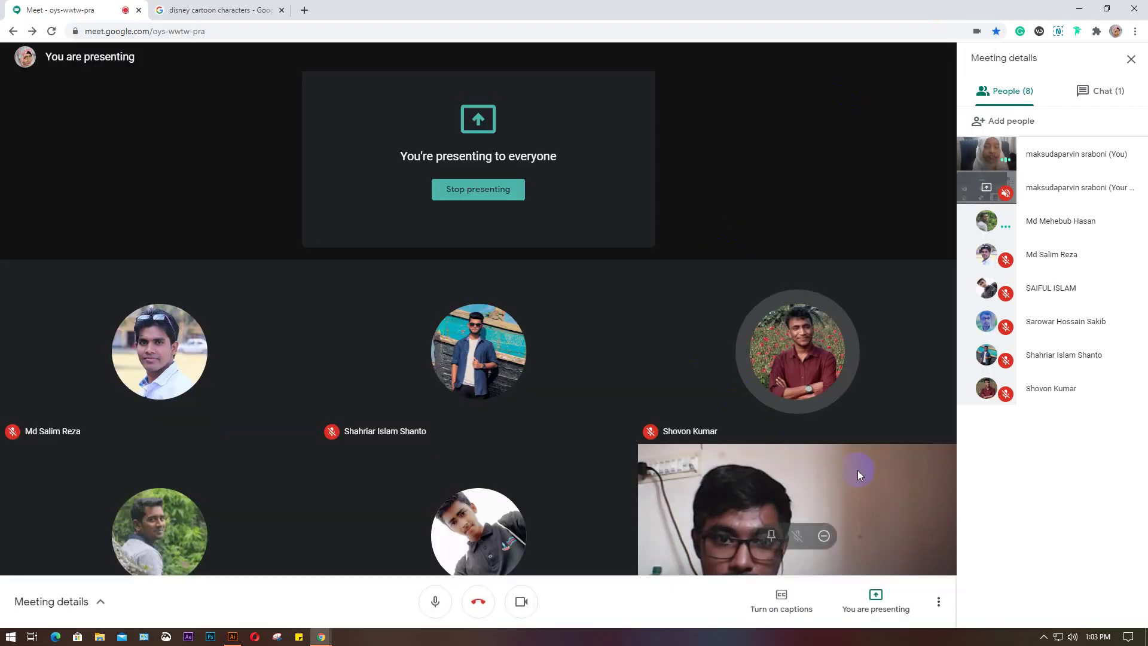
{"action": "mouse_move", "coordinate": [232, 637]}
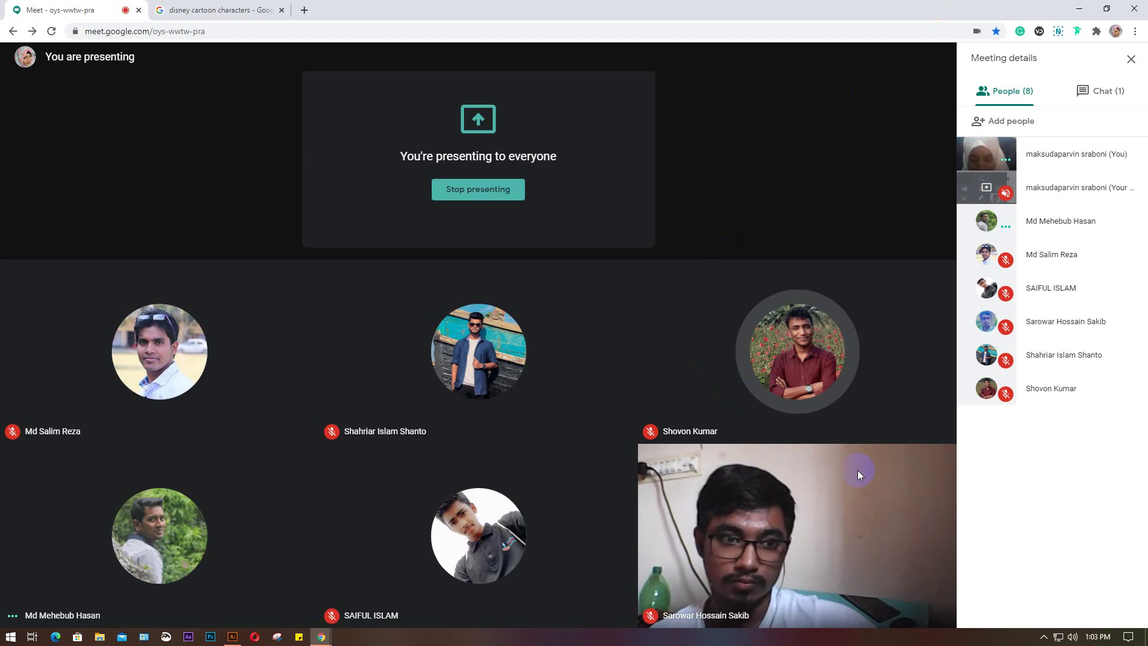
{"action": "left_click", "coordinate": [232, 637]}
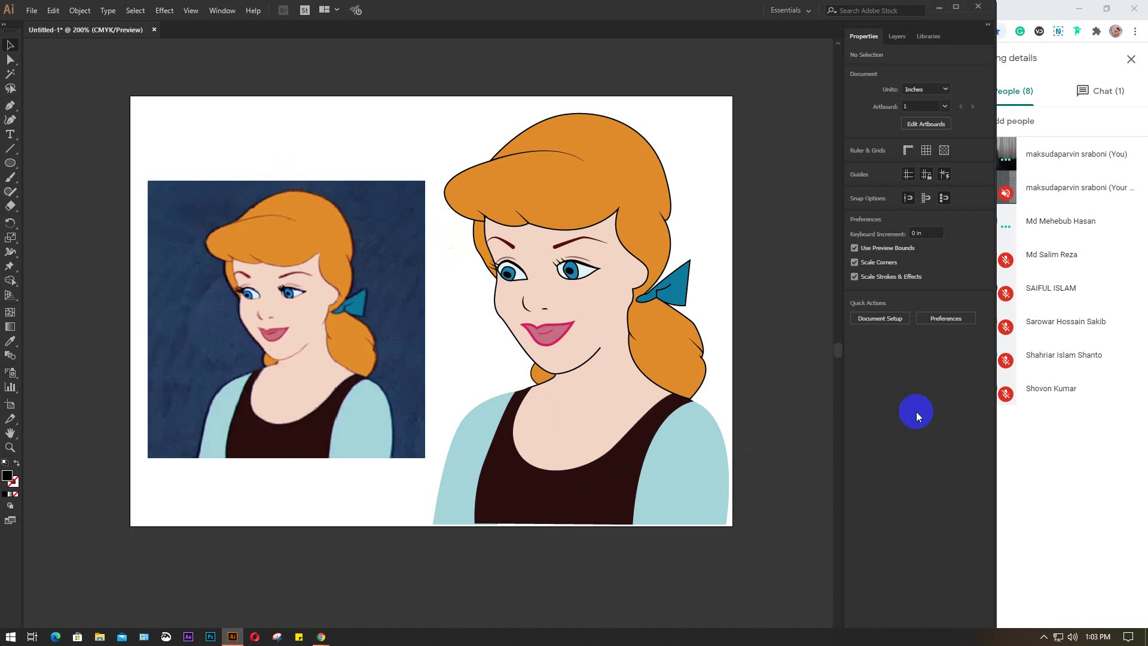
- Minimize Illustrator to bring the Google Meet call to the front
{"action": "left_click", "coordinate": [940, 8]}
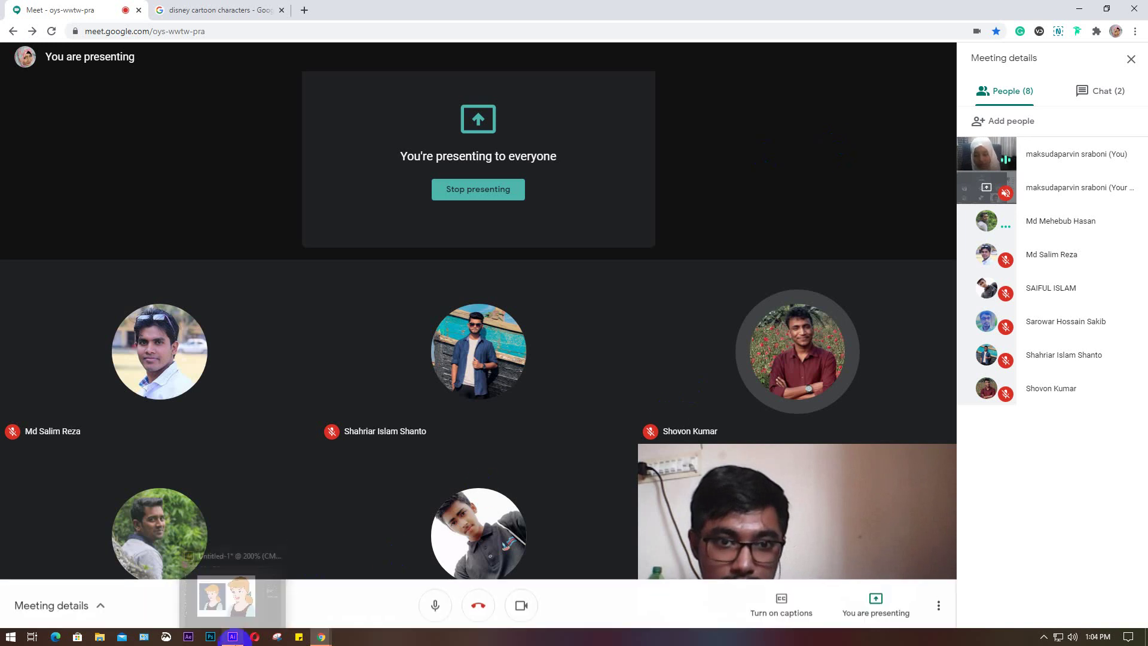
- Restore Illustrator from the taskbar, open and cancel the Eraser Tool Options, then return to Selection
{"action": "left_click", "coordinate": [233, 636]}
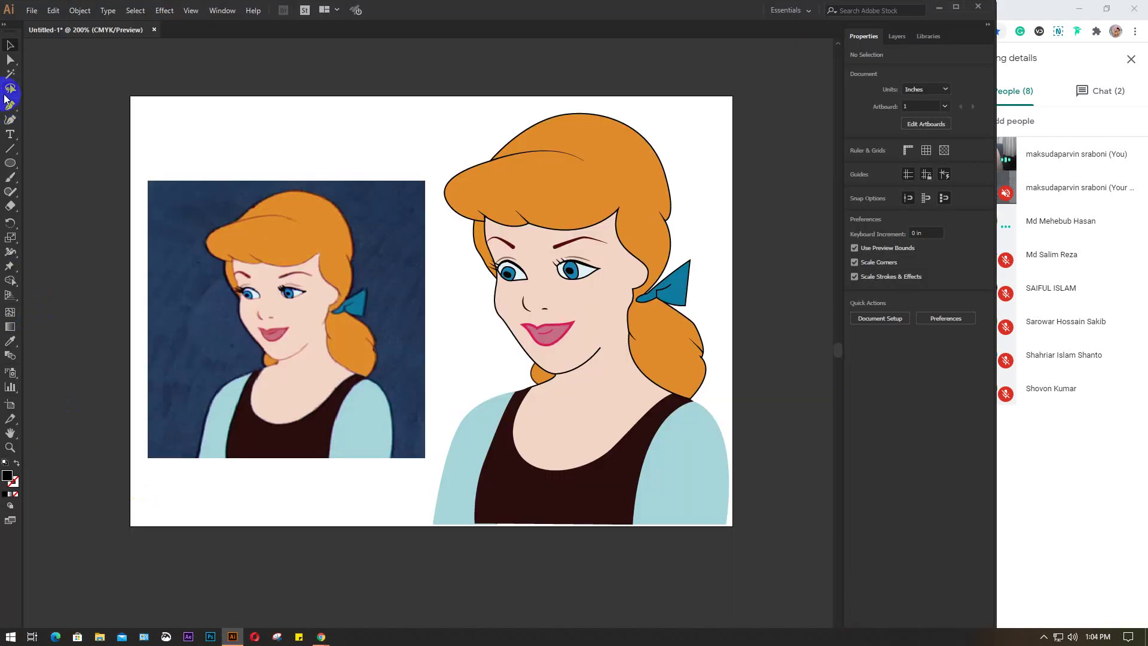
{"action": "left_click", "coordinate": [10, 107]}
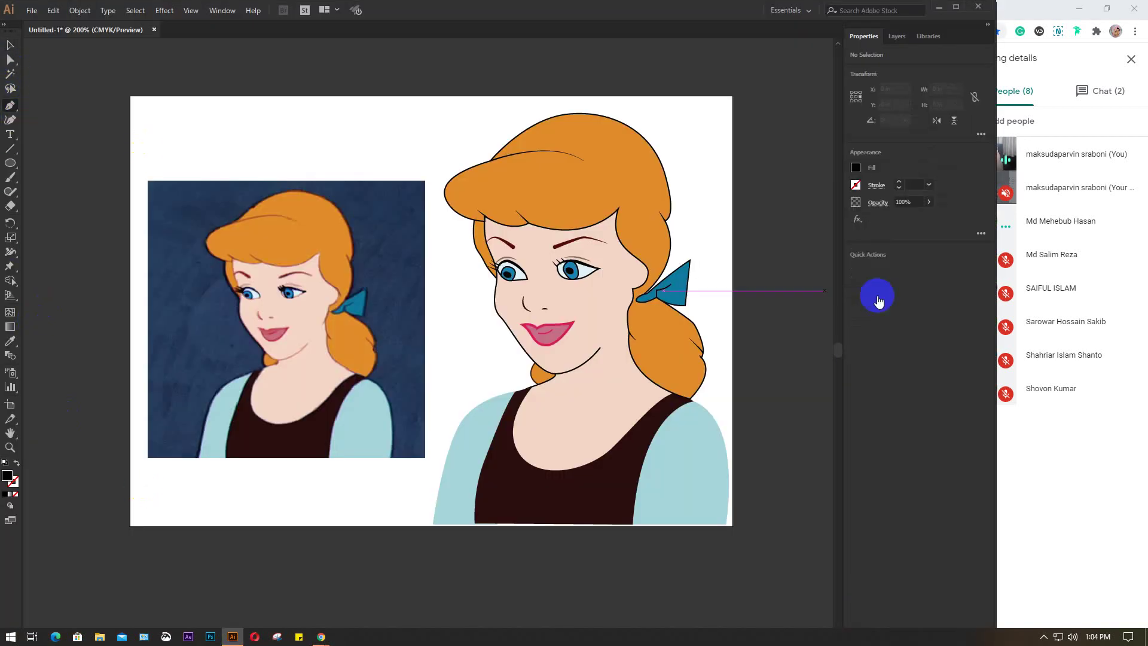
{"action": "left_click", "coordinate": [11, 206]}
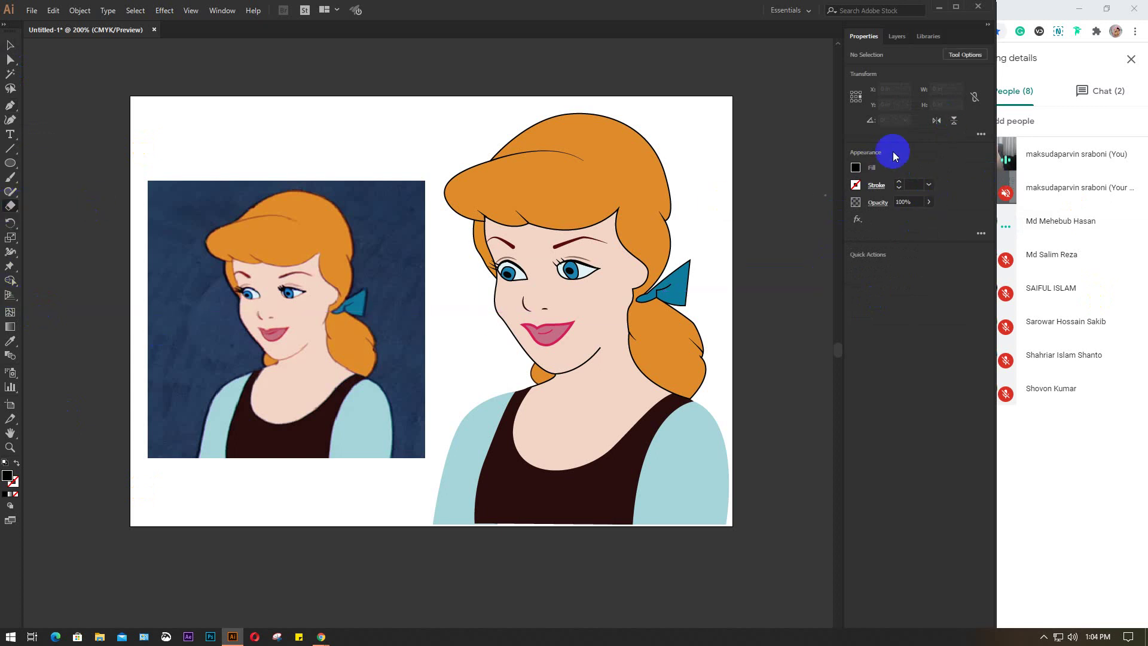
{"action": "left_click", "coordinate": [962, 57]}
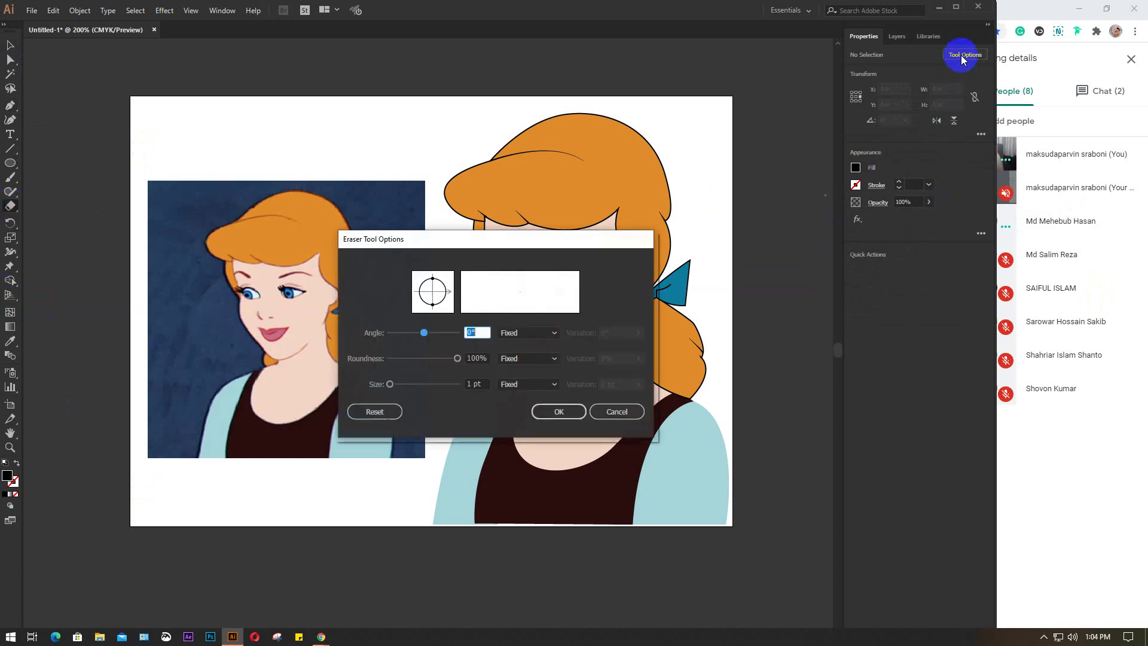
{"action": "left_click", "coordinate": [605, 410]}
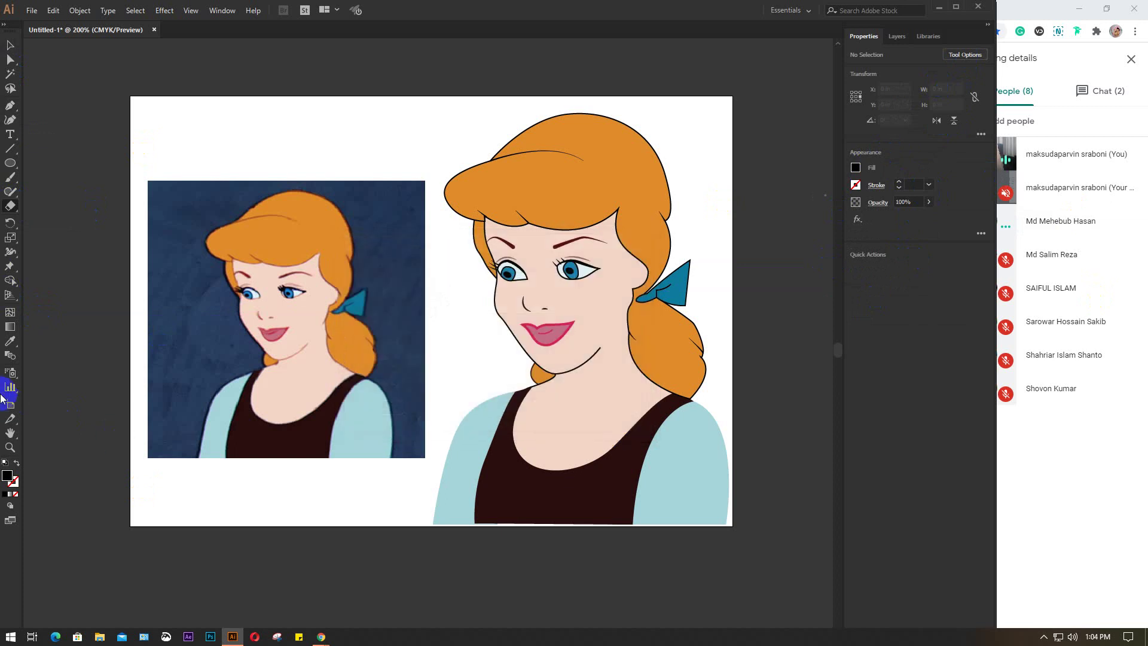
{"action": "left_click", "coordinate": [10, 373]}
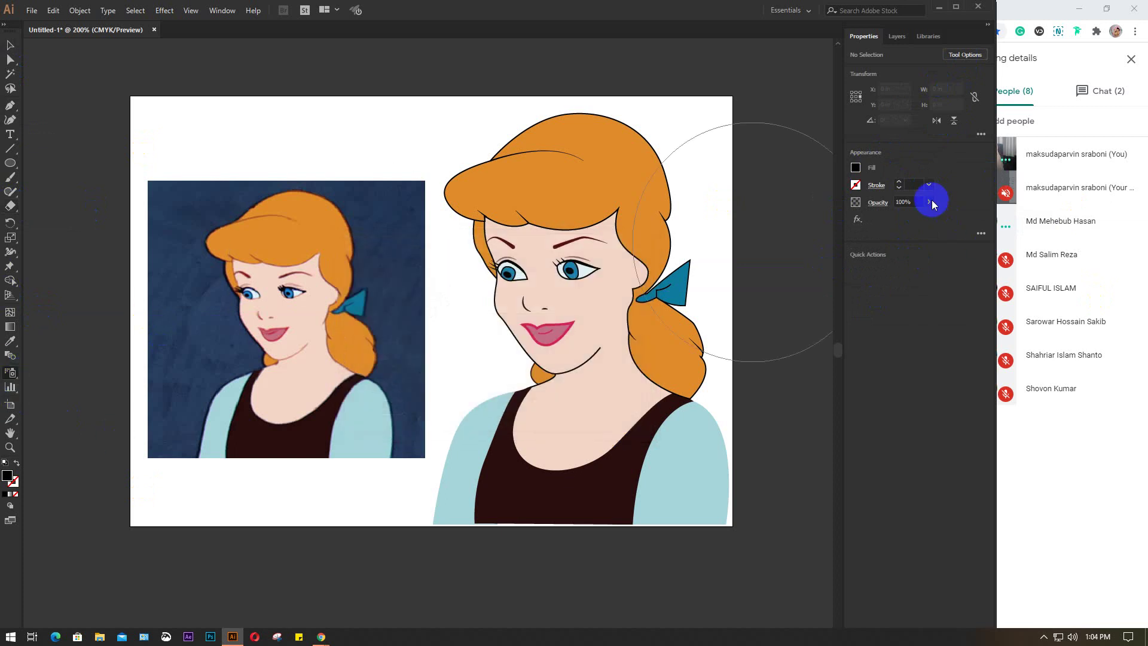
{"action": "left_click", "coordinate": [9, 49]}
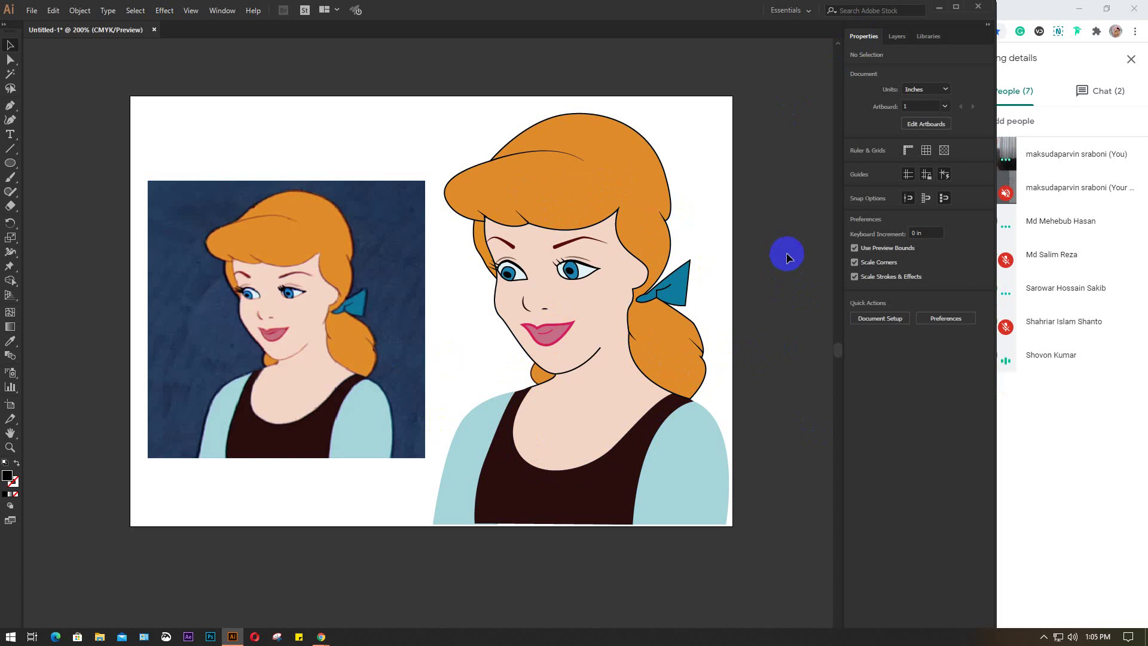
- Close the Cinderella document without saving and leave the Google Meet call
{"action": "left_click", "coordinate": [978, 7]}
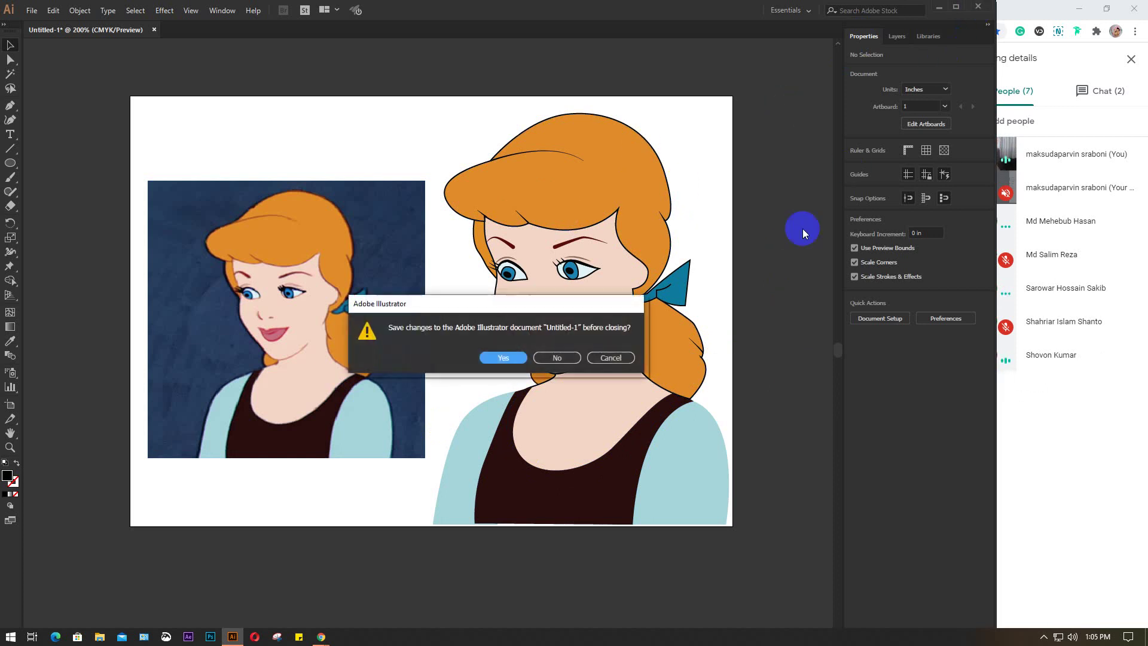
{"action": "left_click", "coordinate": [558, 358]}
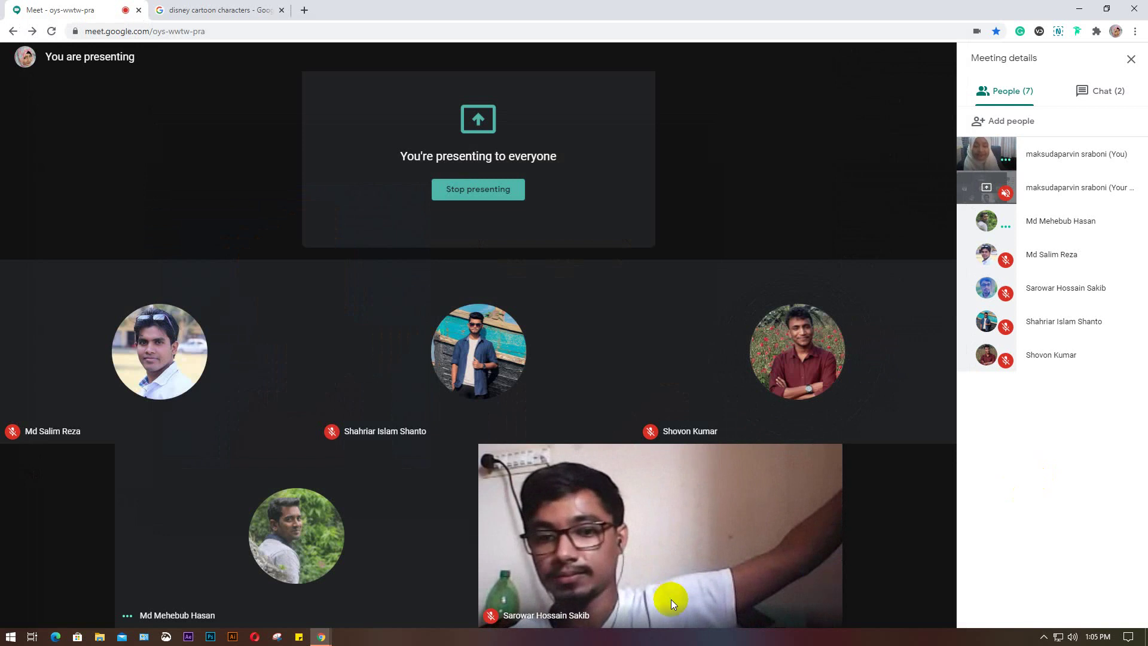
{"action": "mouse_move", "coordinate": [660, 538]}
{"action": "left_click", "coordinate": [479, 603]}
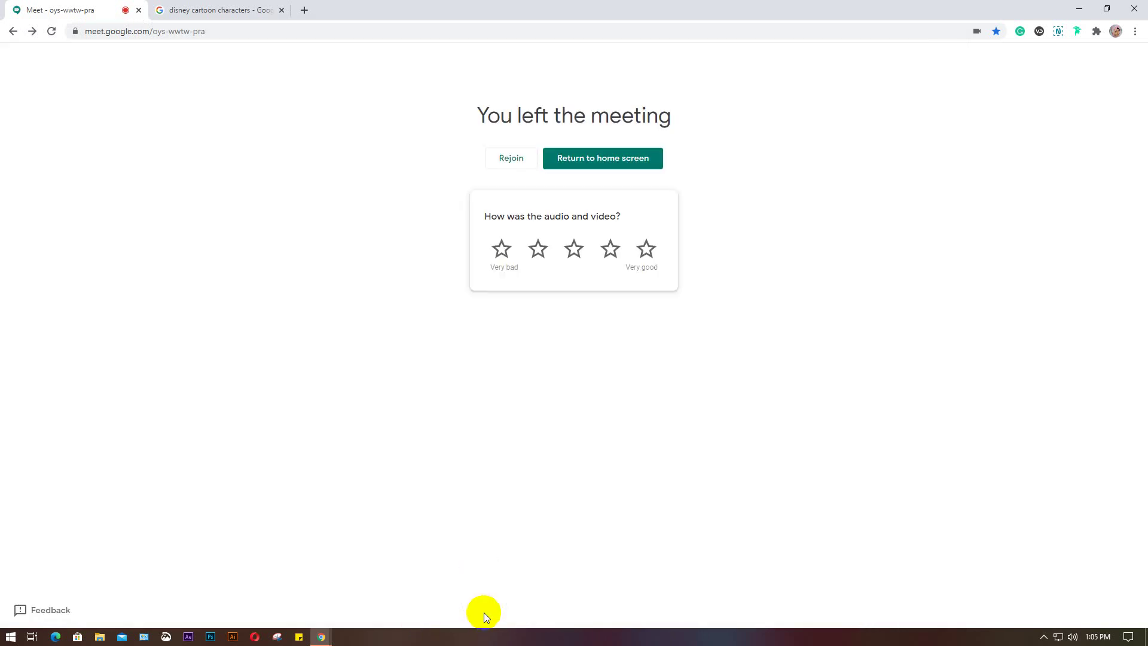